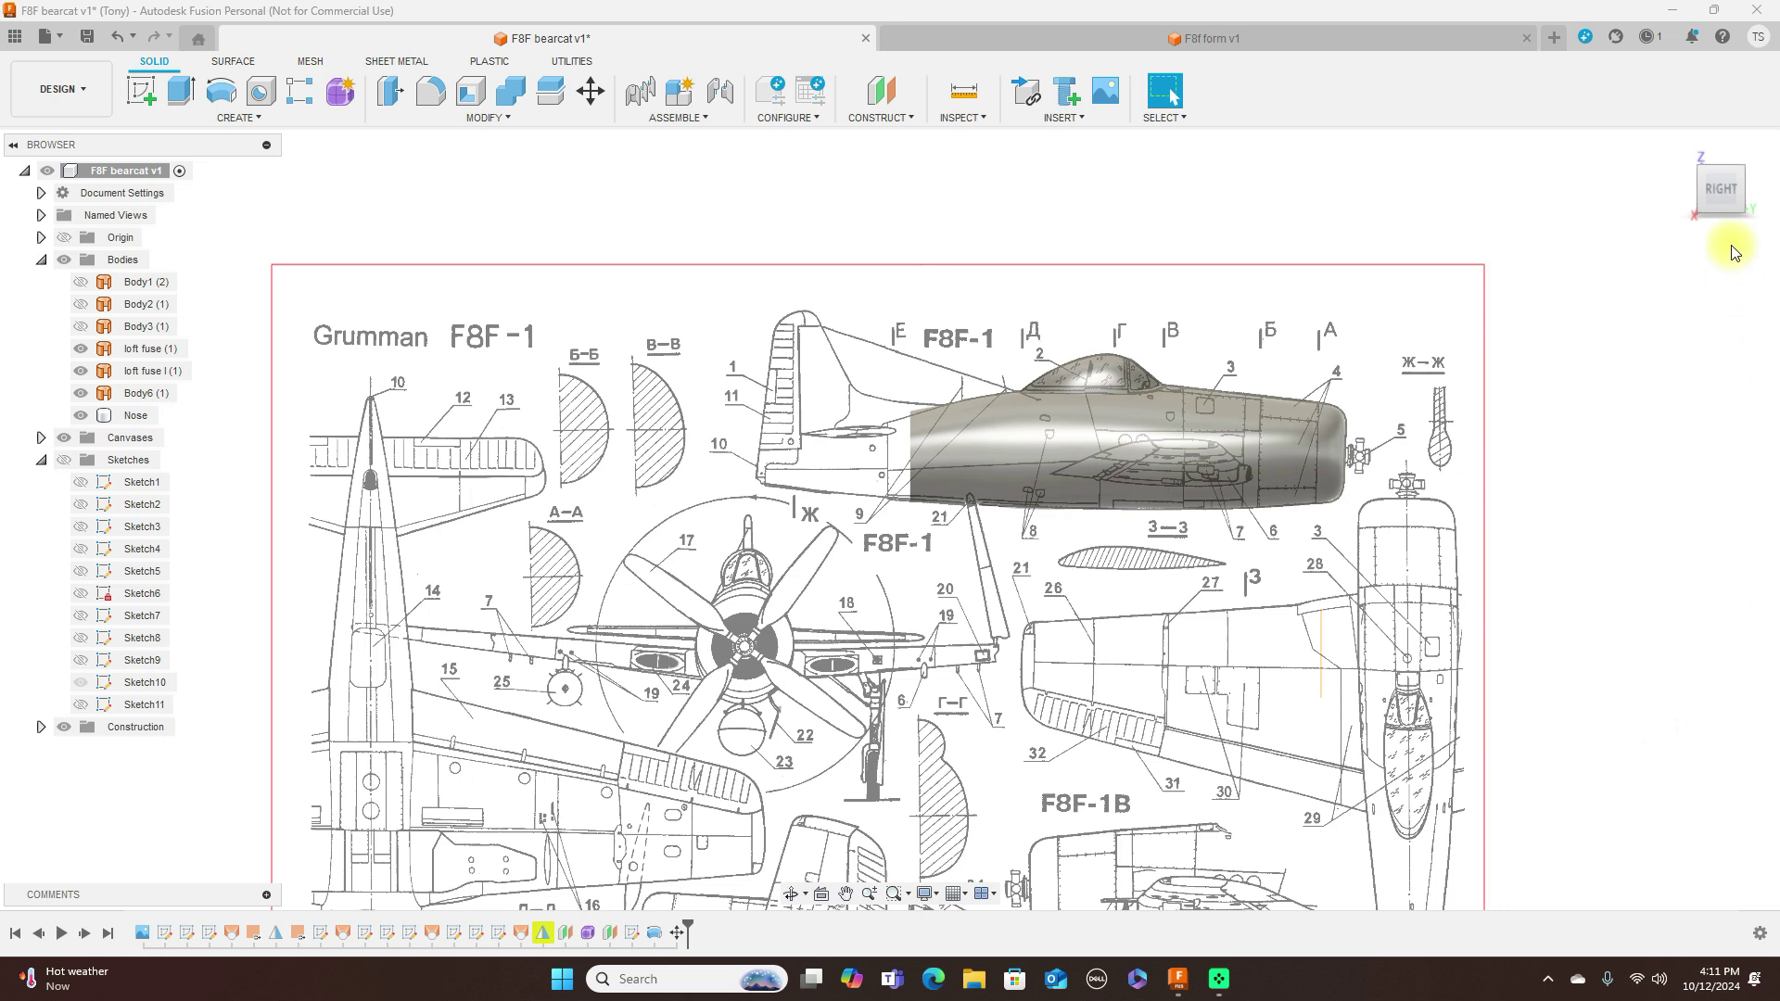
Step: View the fuselage from the back and side, then show Sketches and hide the Bodies folder
scroll(1555, 510, up, 2)
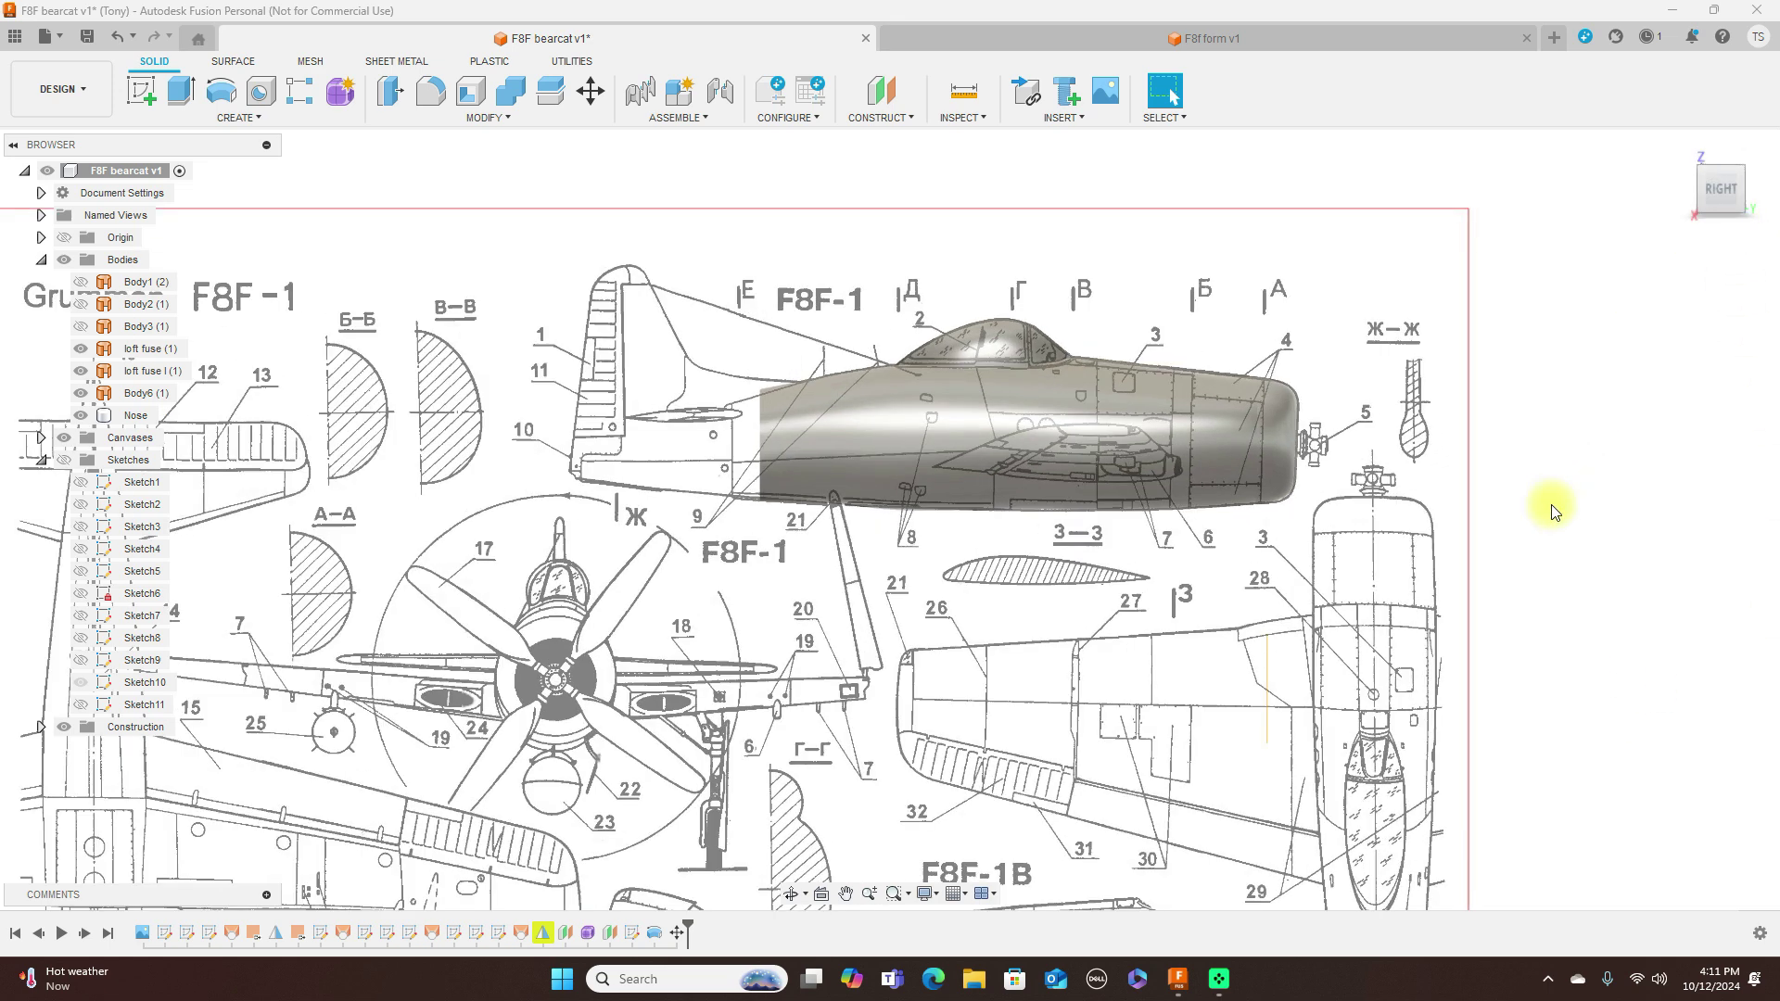
scroll(1555, 510, down, 2)
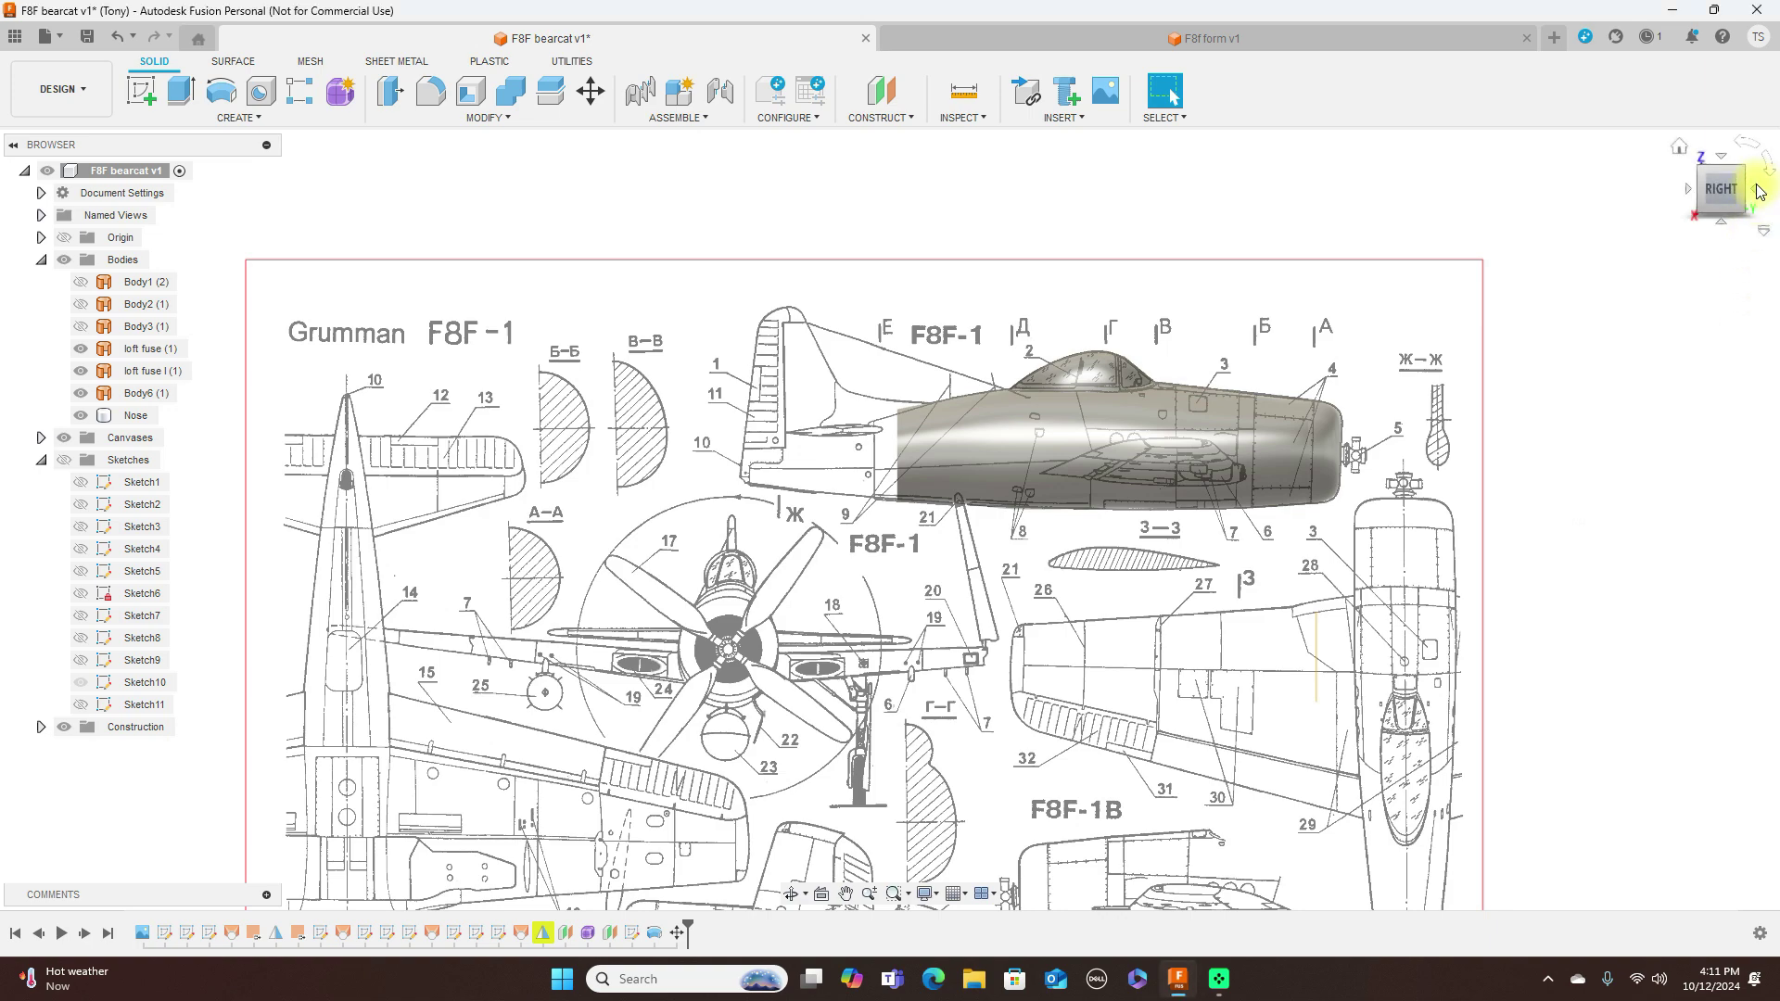
click(1760, 192)
click(1689, 197)
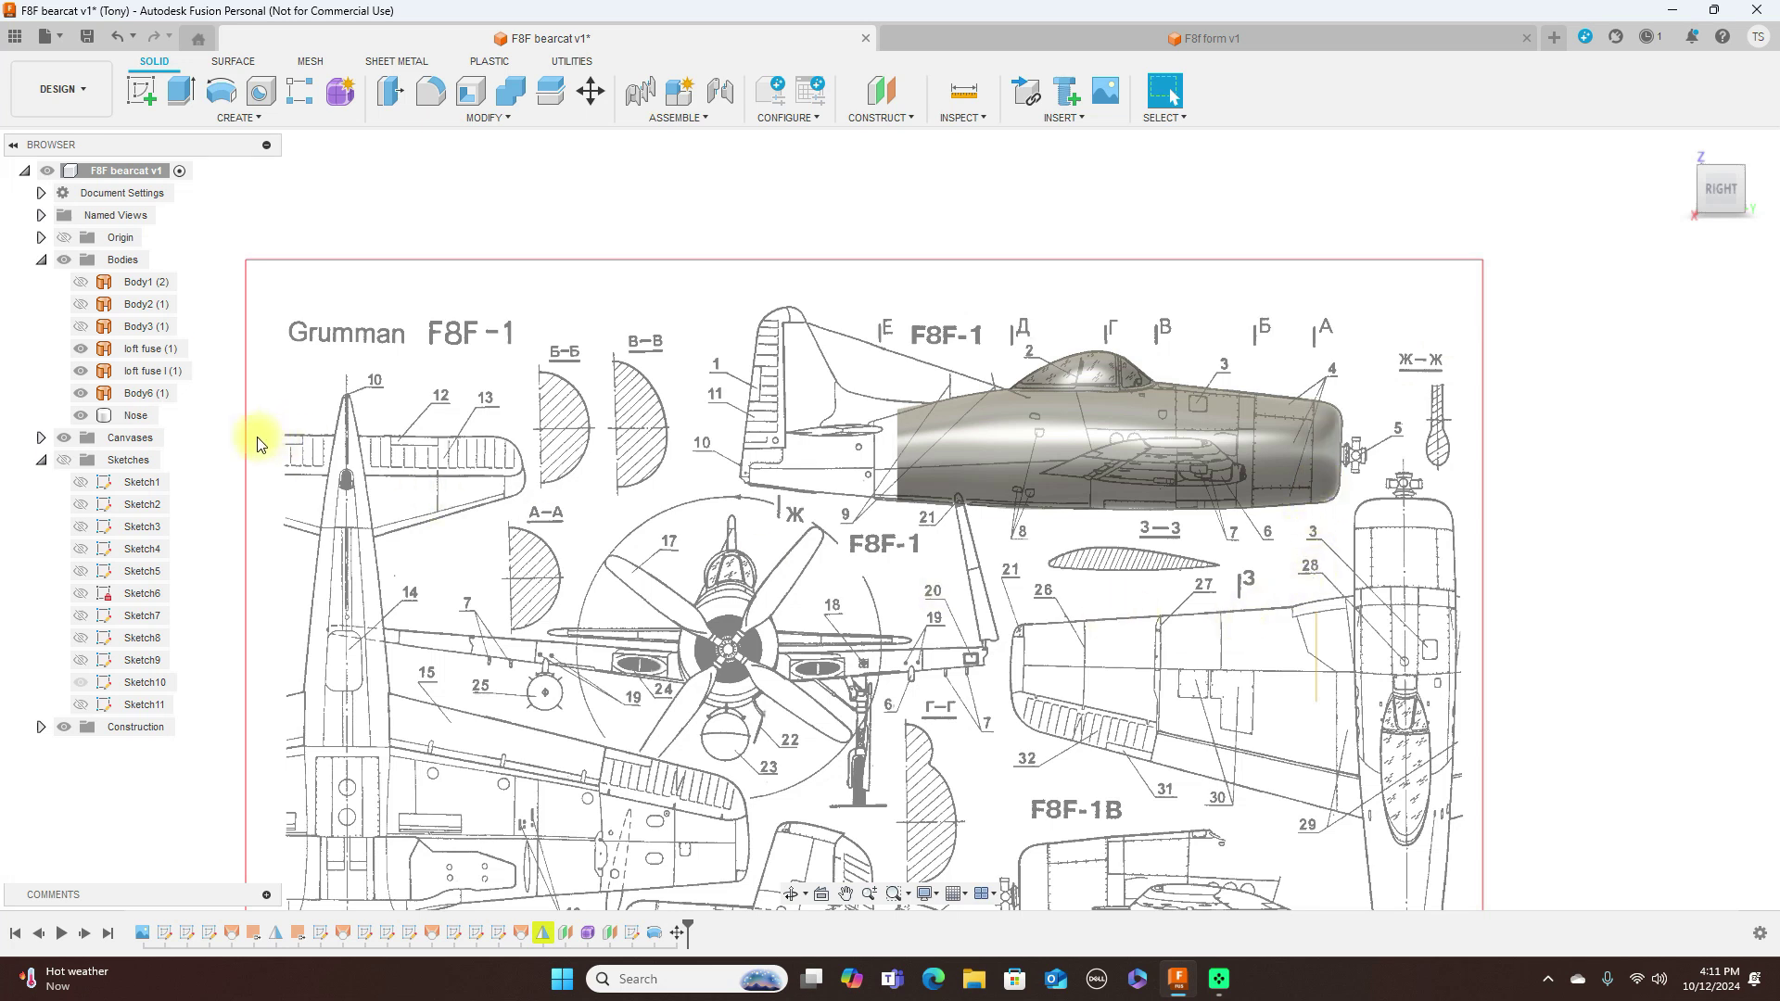
click(64, 460)
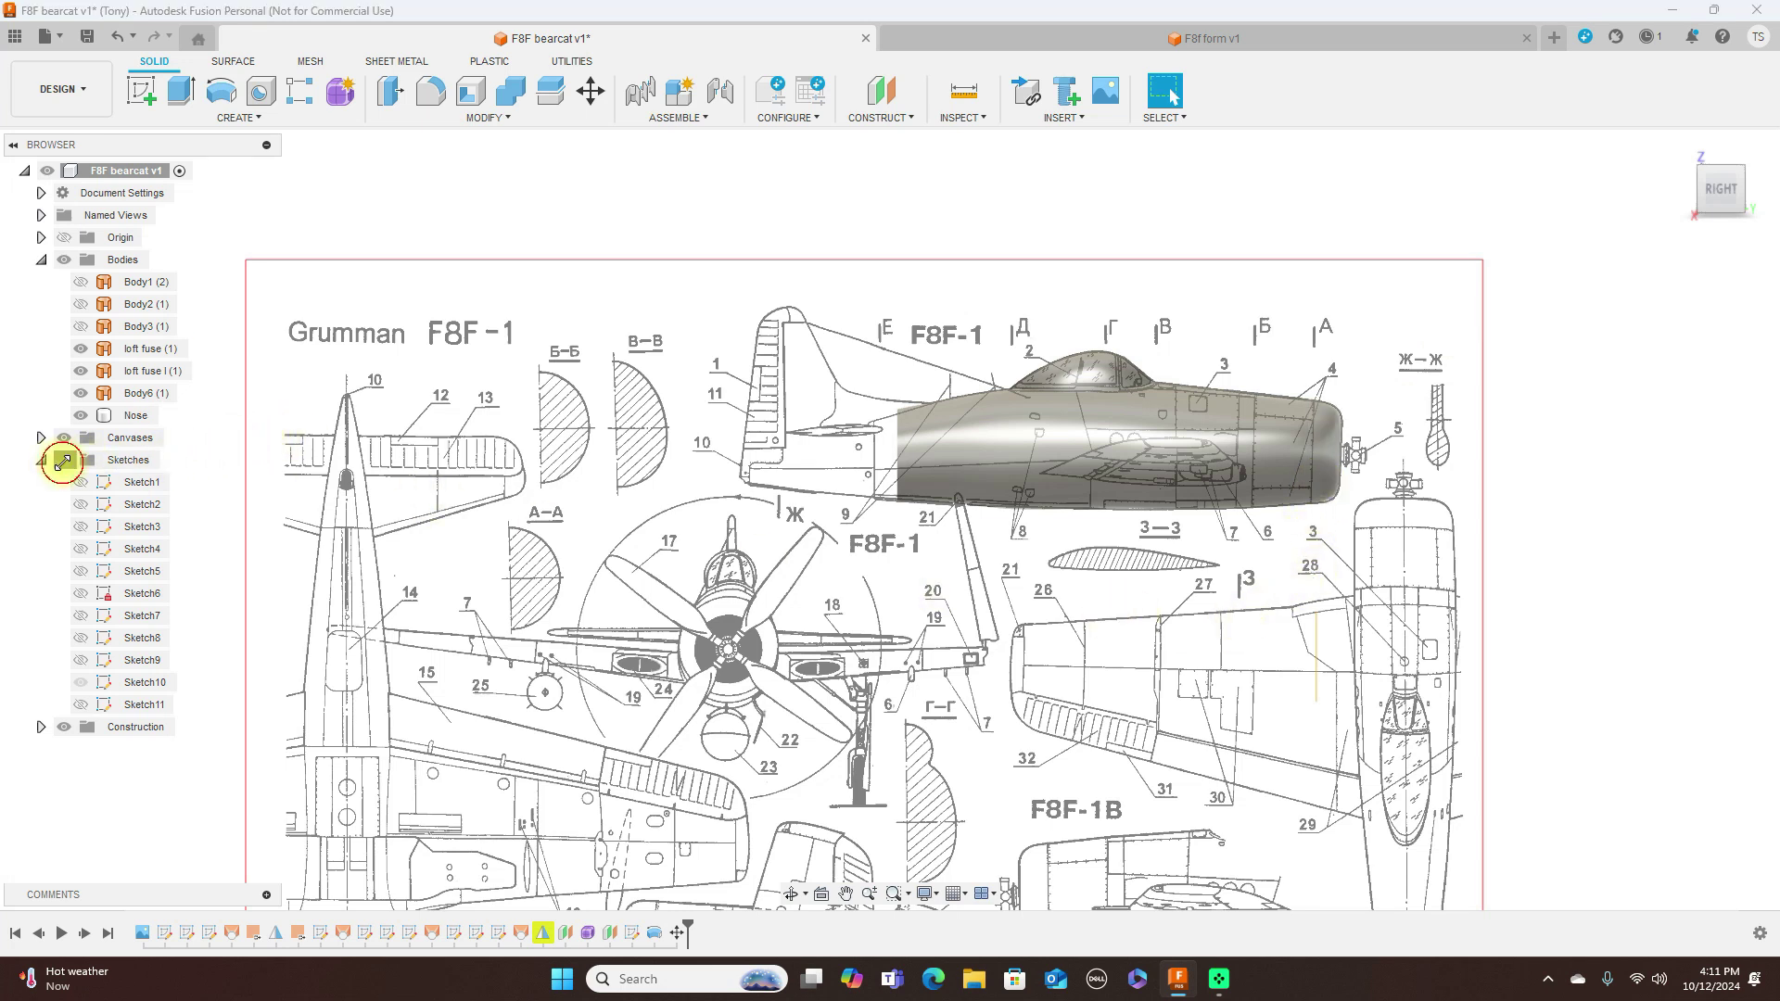
click(64, 259)
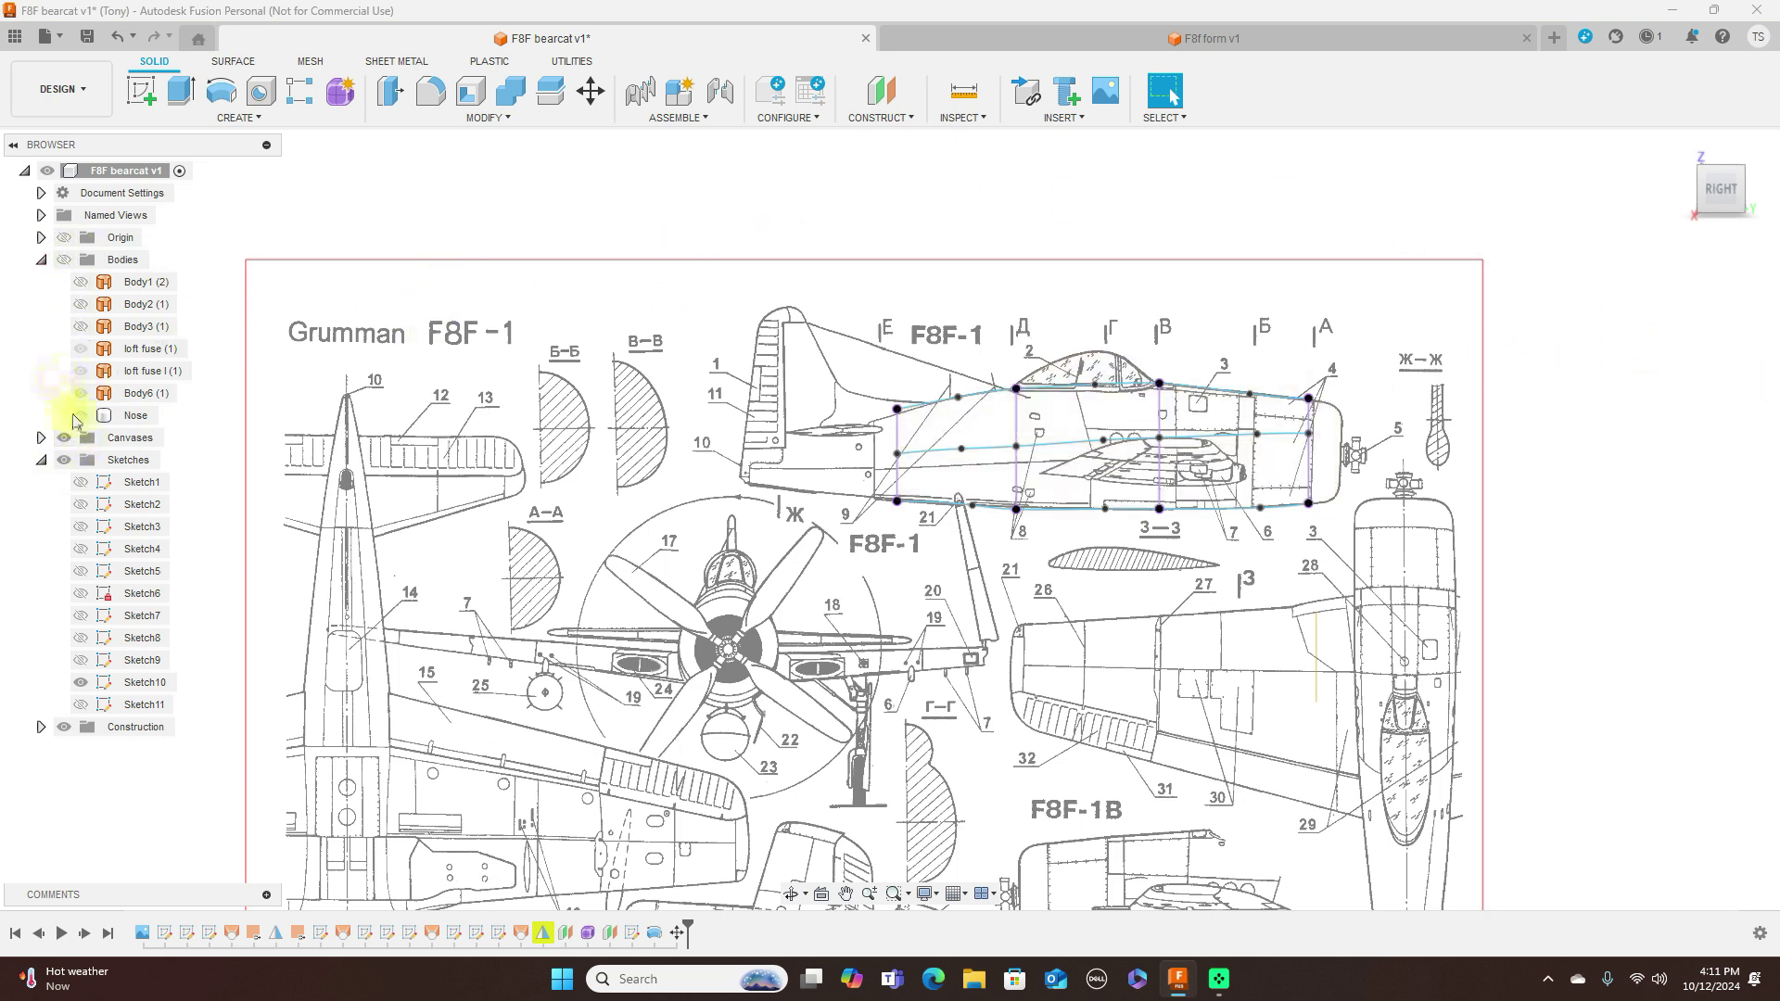
Step: Hide the canvas to orbit the bare sketch profiles, then restore the canvas and hide Sketches
click(64, 438)
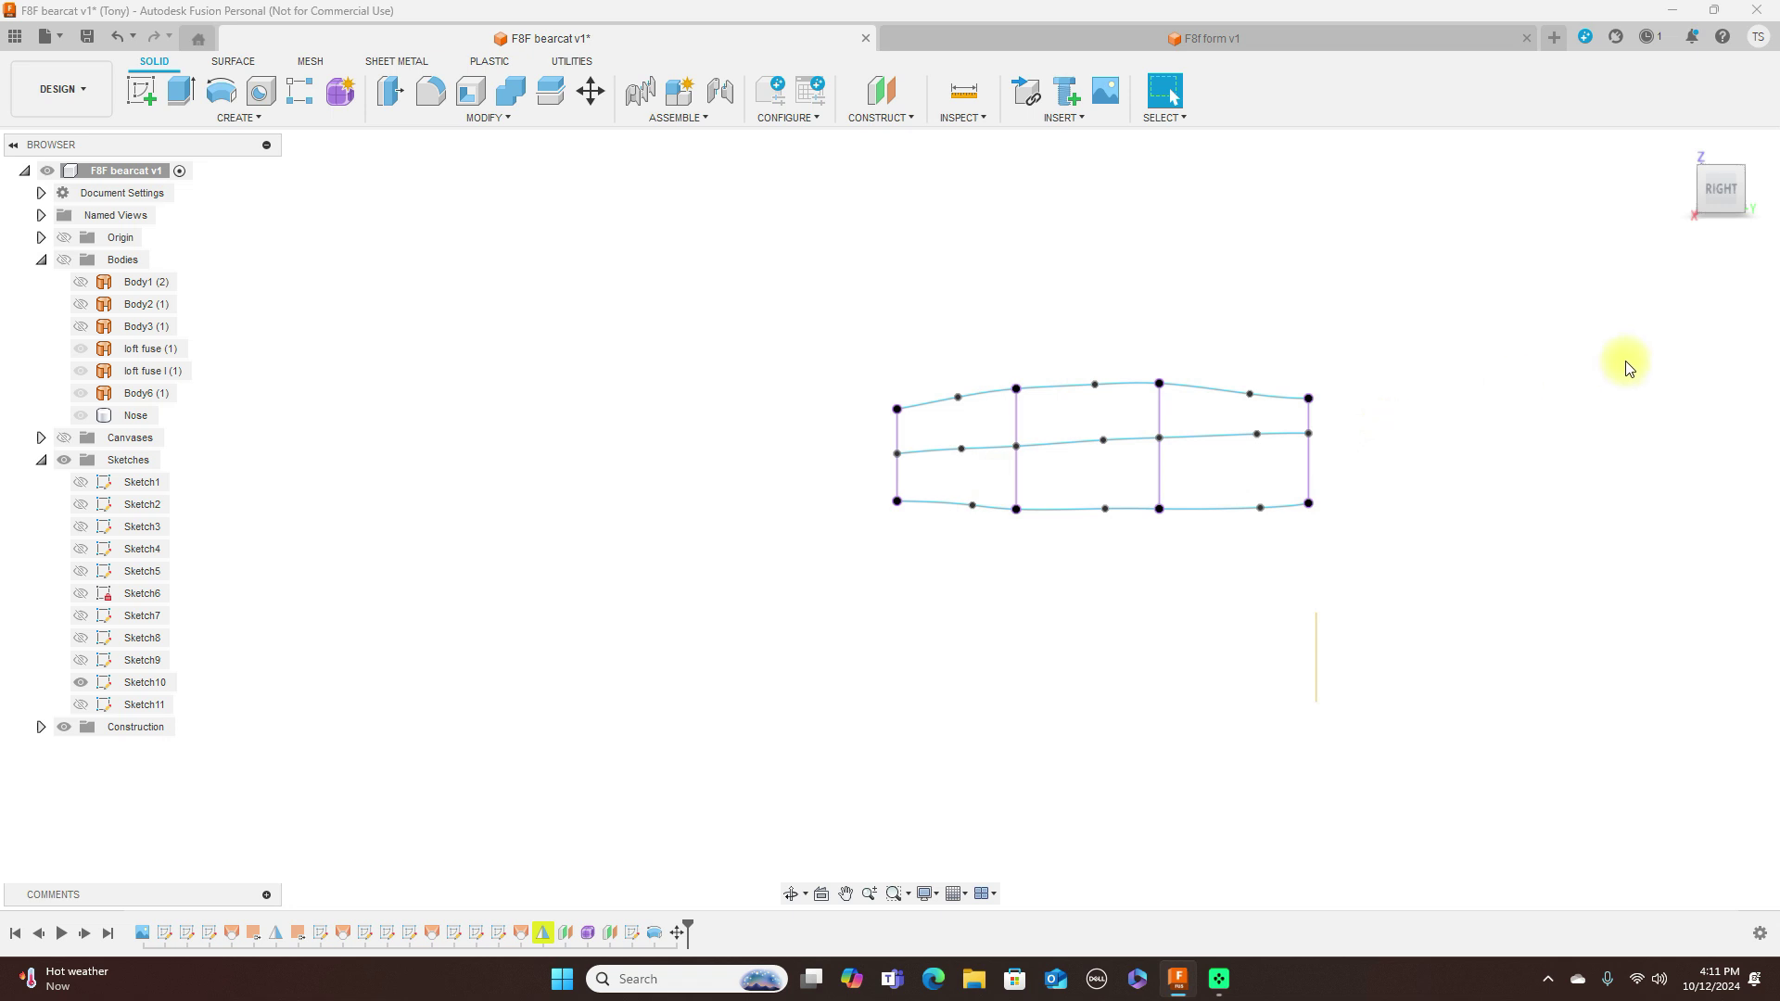
mouse_move(1738, 192)
mouse_down()
mouse_move(1645, 215)
mouse_move(1396, 193)
mouse_move(1721, 186)
mouse_move(1710, 197)
mouse_up()
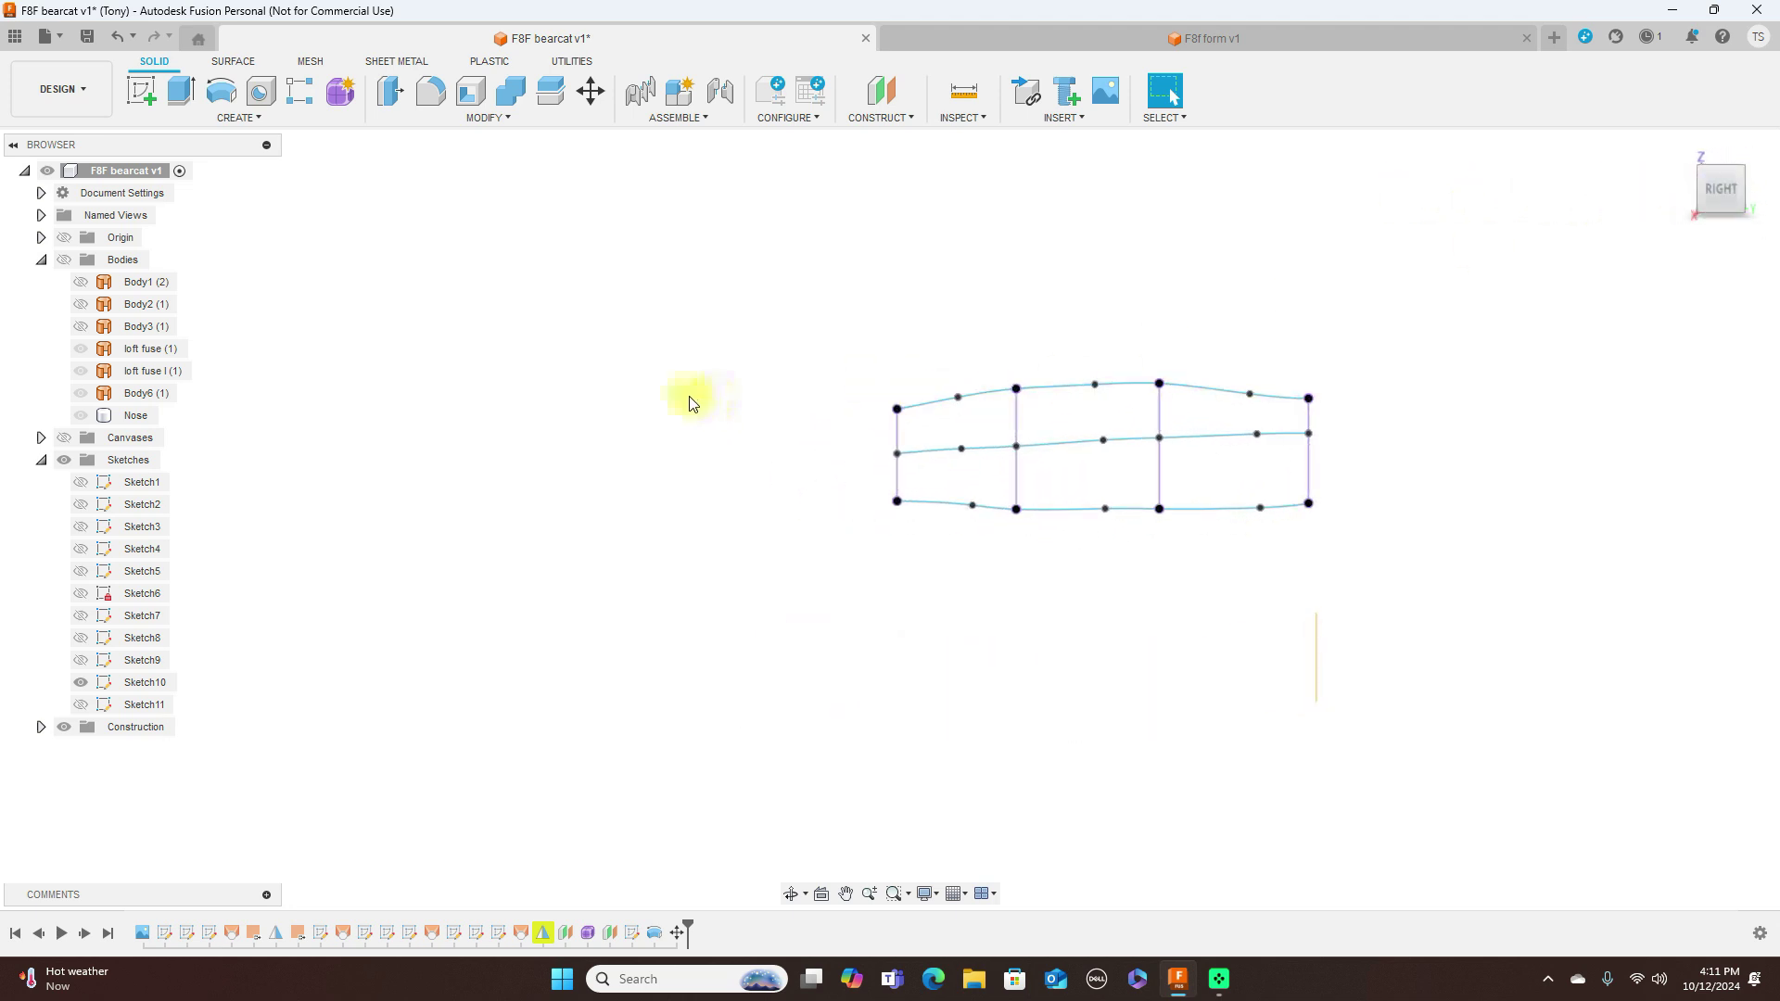
click(63, 439)
click(63, 460)
scroll(1085, 571, up, 2)
Step: Turn the Sketches folder back on and zoom in to compare Sketch10's splines with the blueprint
scroll(1234, 640, down, 2)
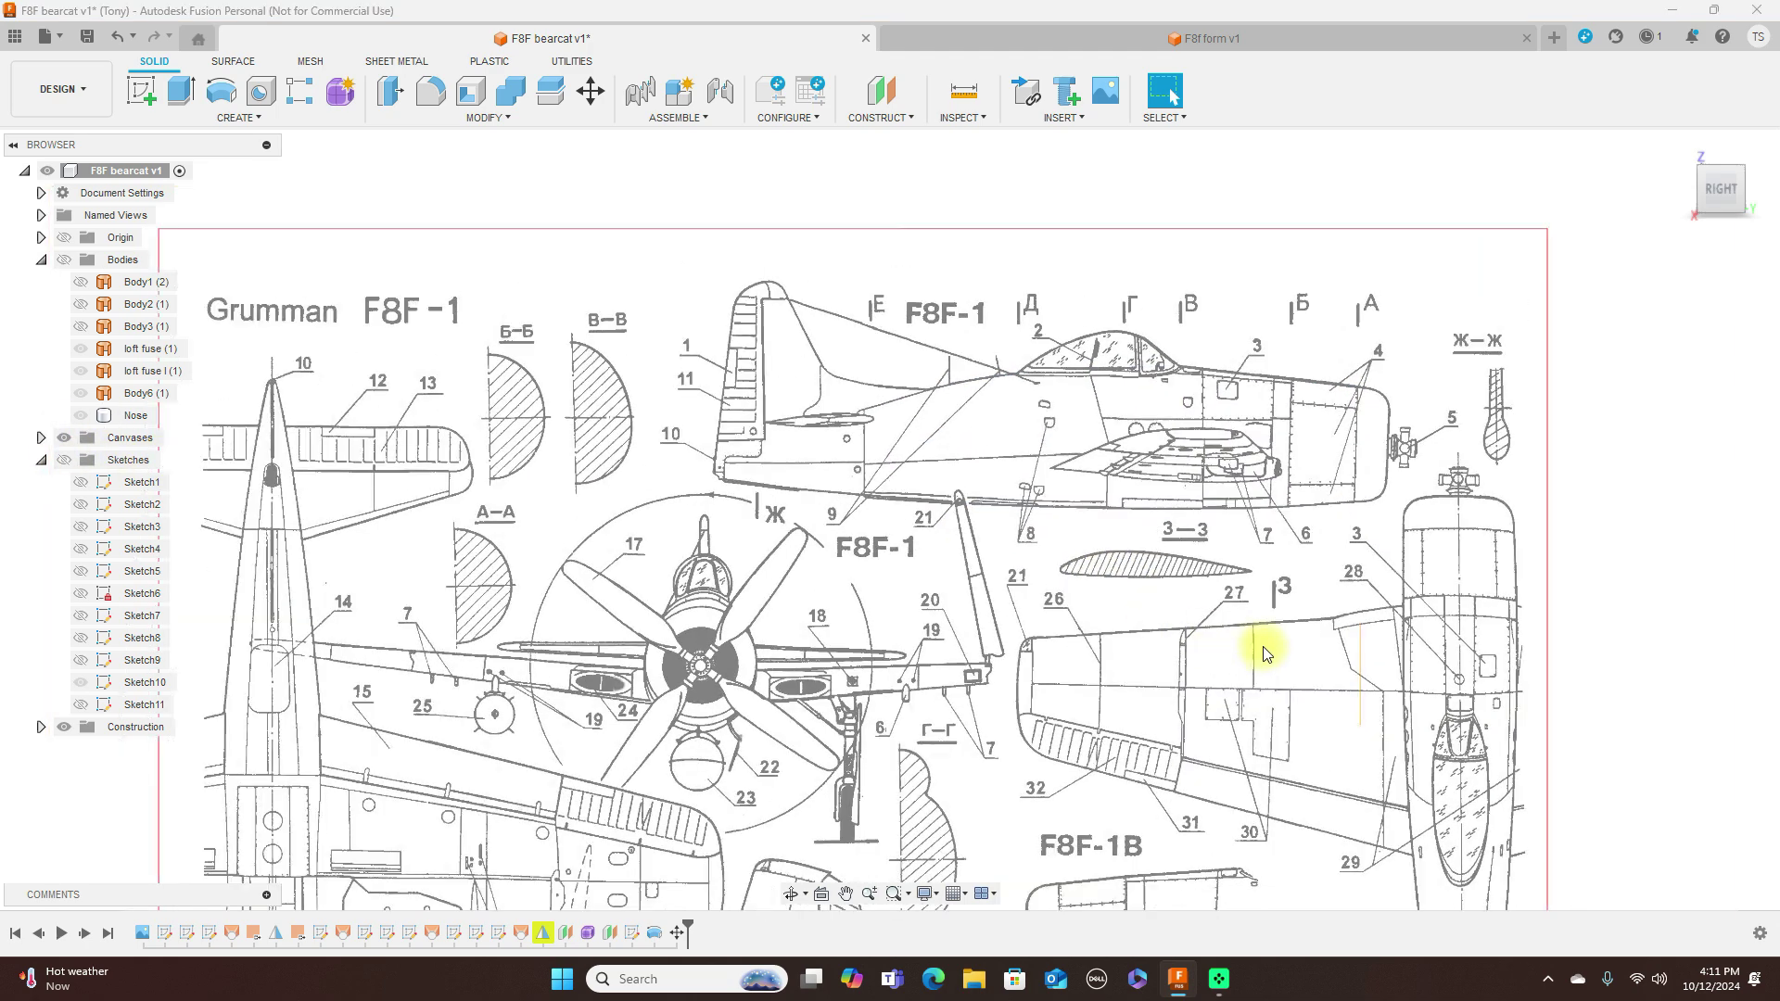
middle_drag(1320, 729, 1324, 601)
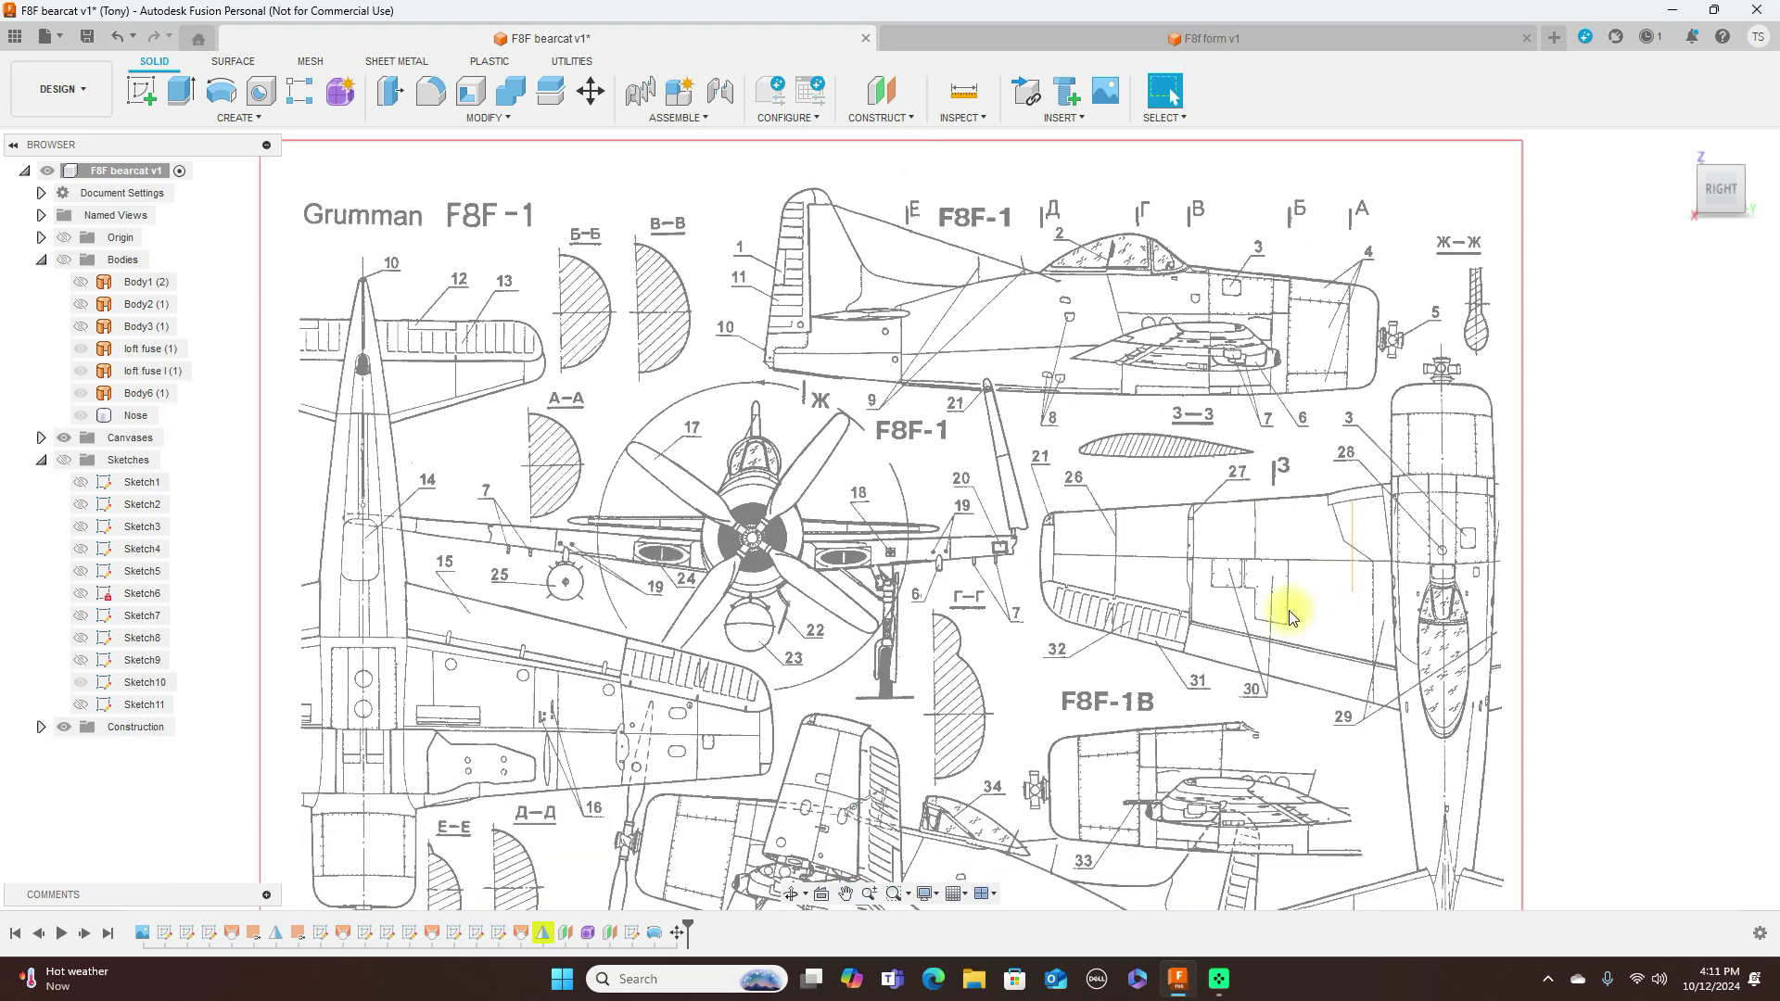
scroll(1289, 610, down, 1)
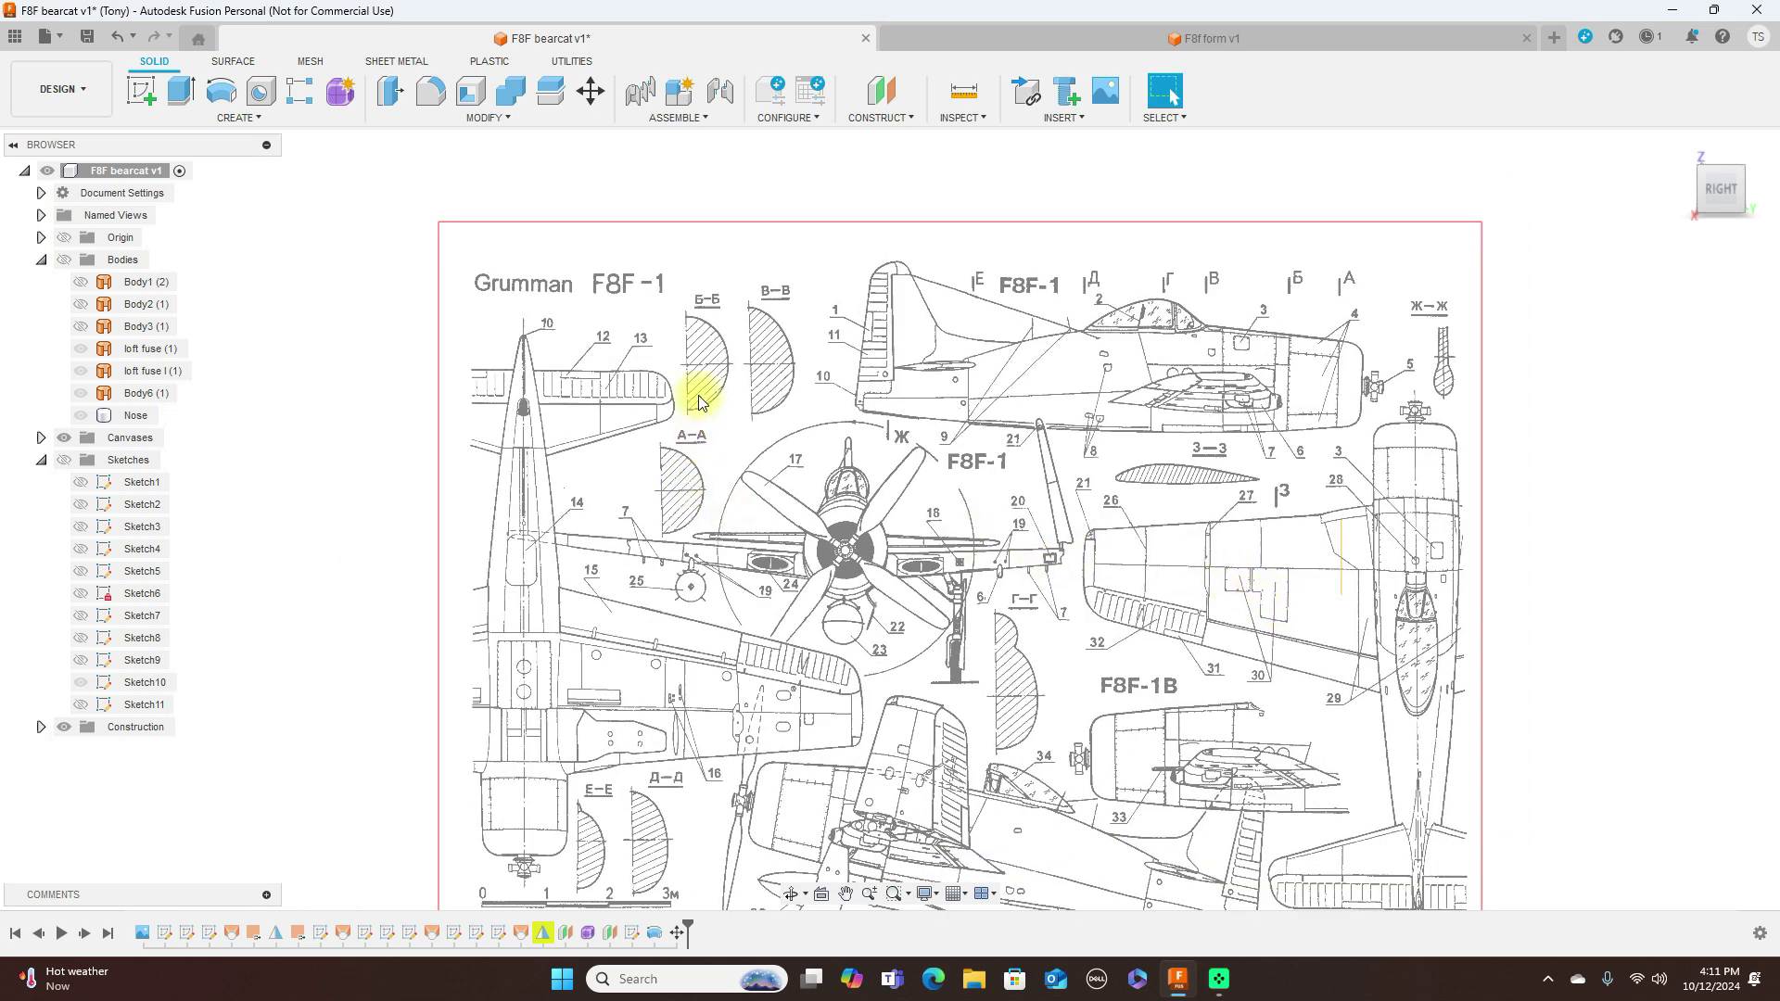
scroll(779, 437, up, 2)
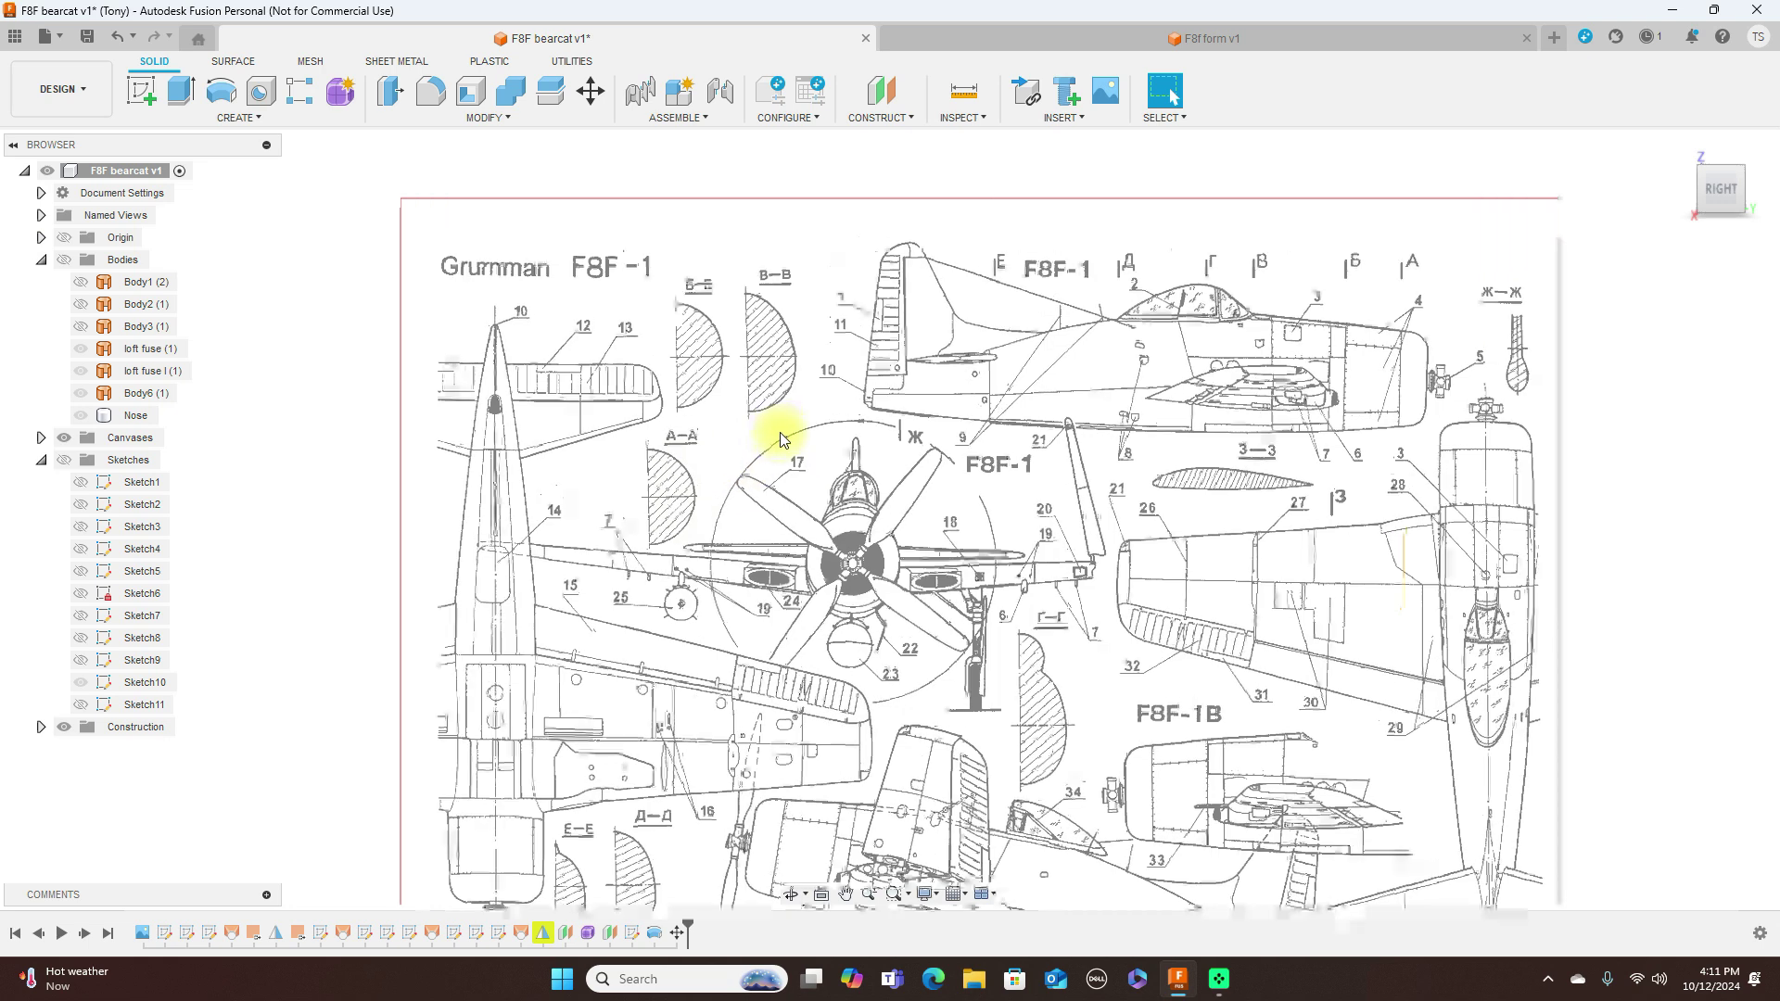
click(64, 460)
scroll(1148, 558, up, 2)
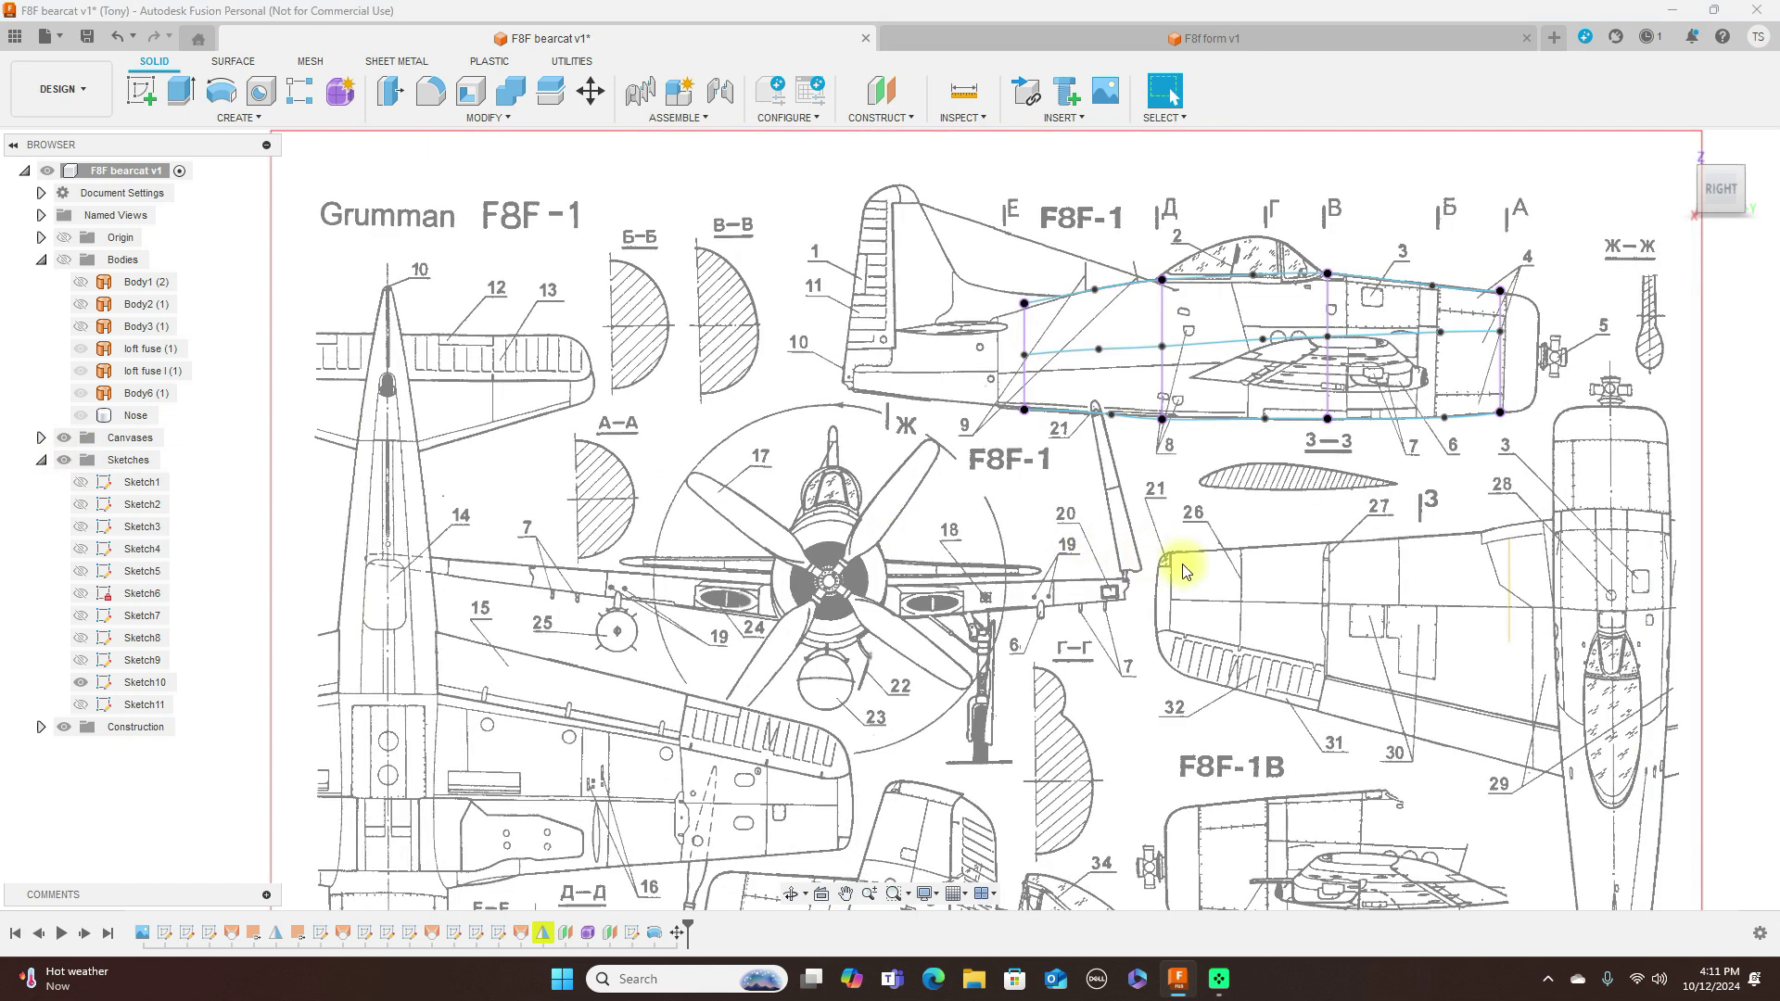
scroll(1181, 568, down, 3)
middle_drag(1193, 576, 1076, 598)
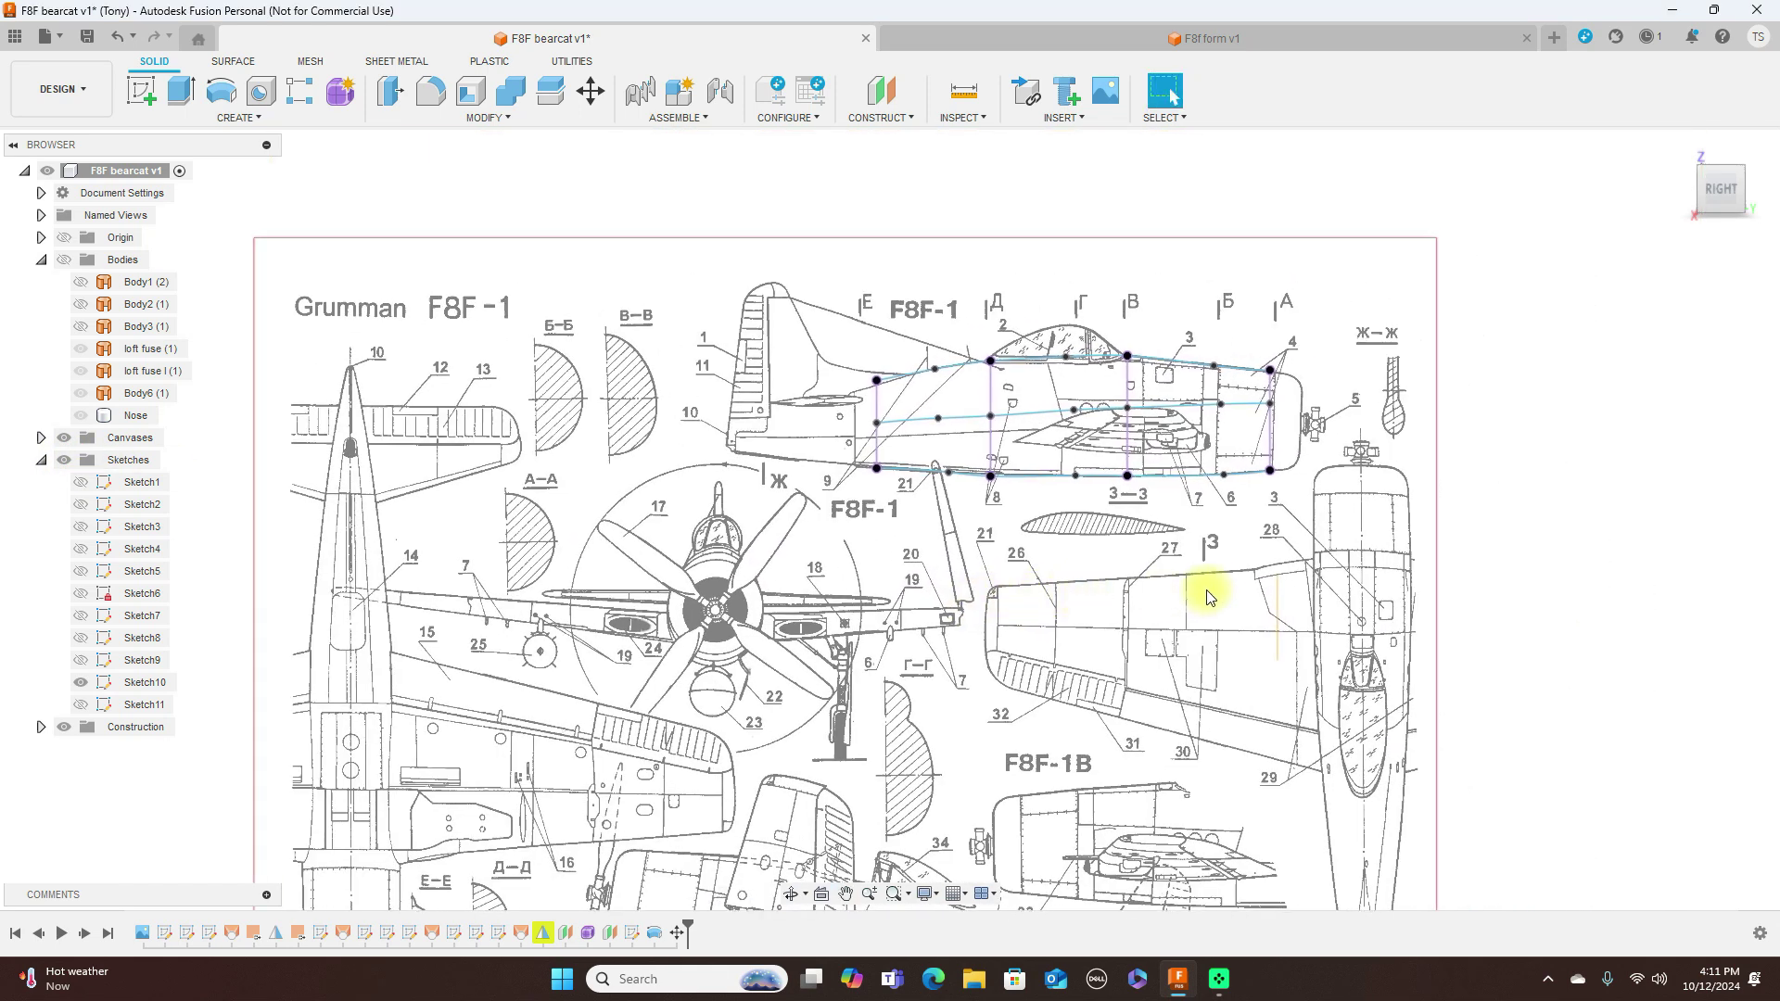
scroll(1206, 593, up, 1)
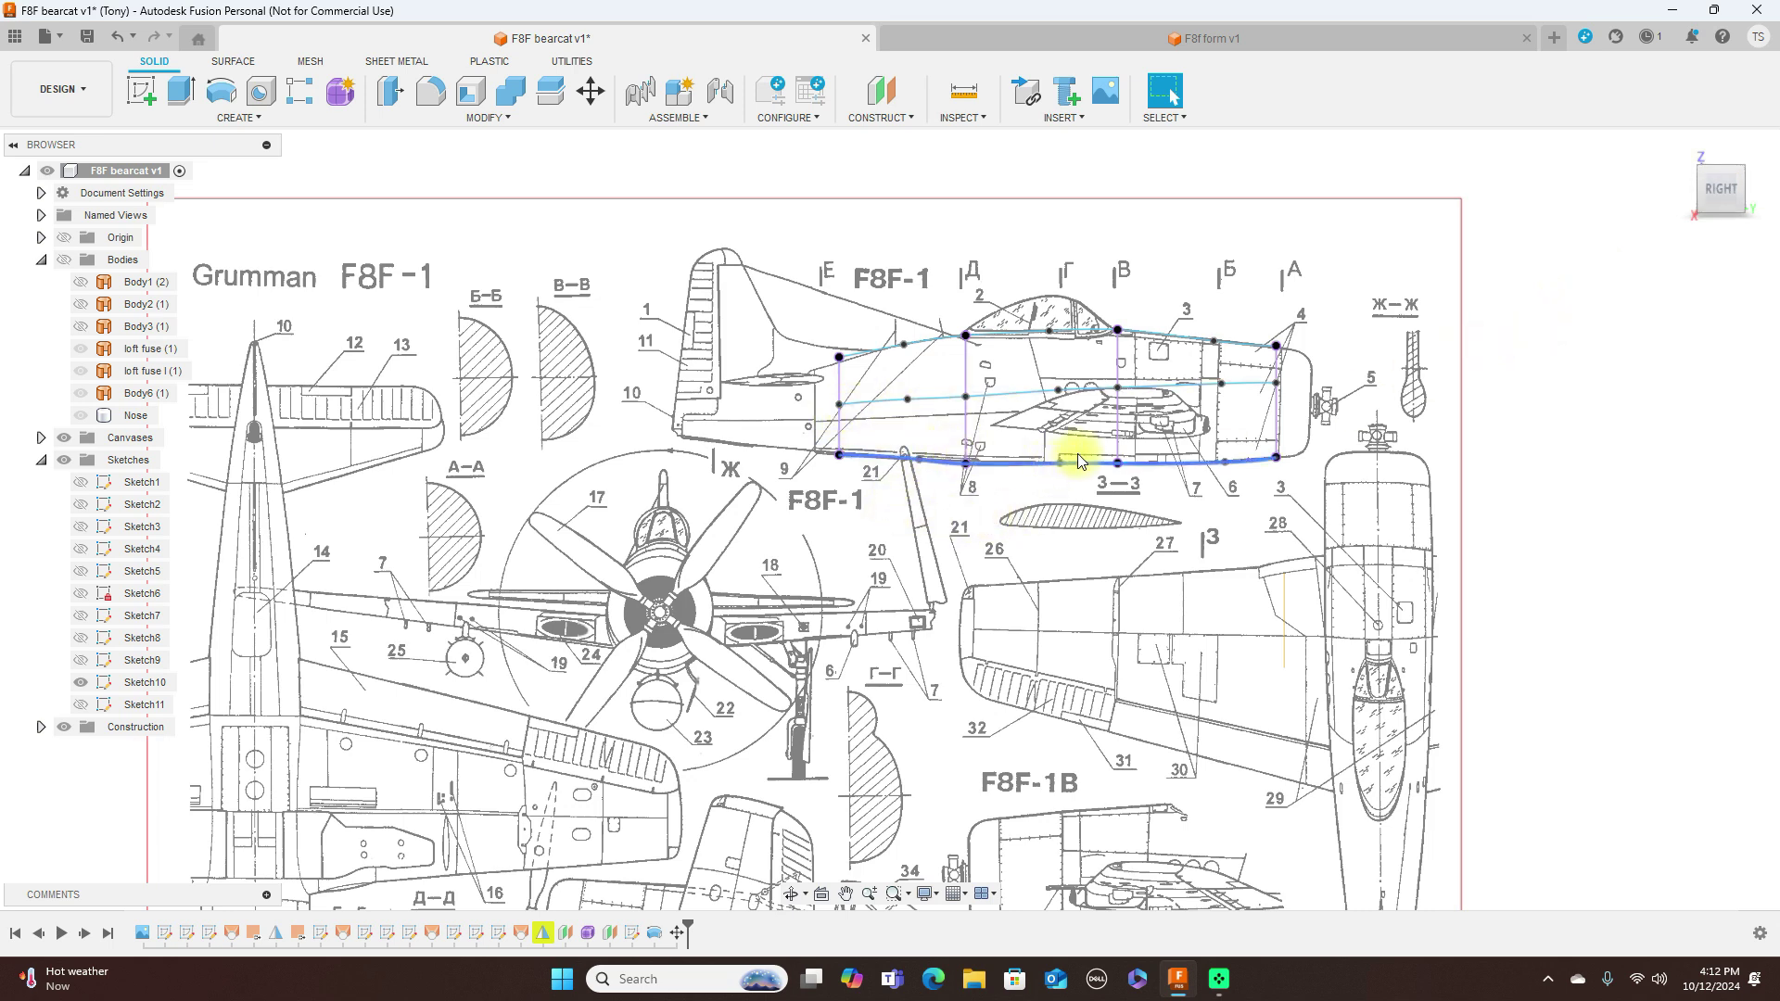
scroll(1159, 438, up, 2)
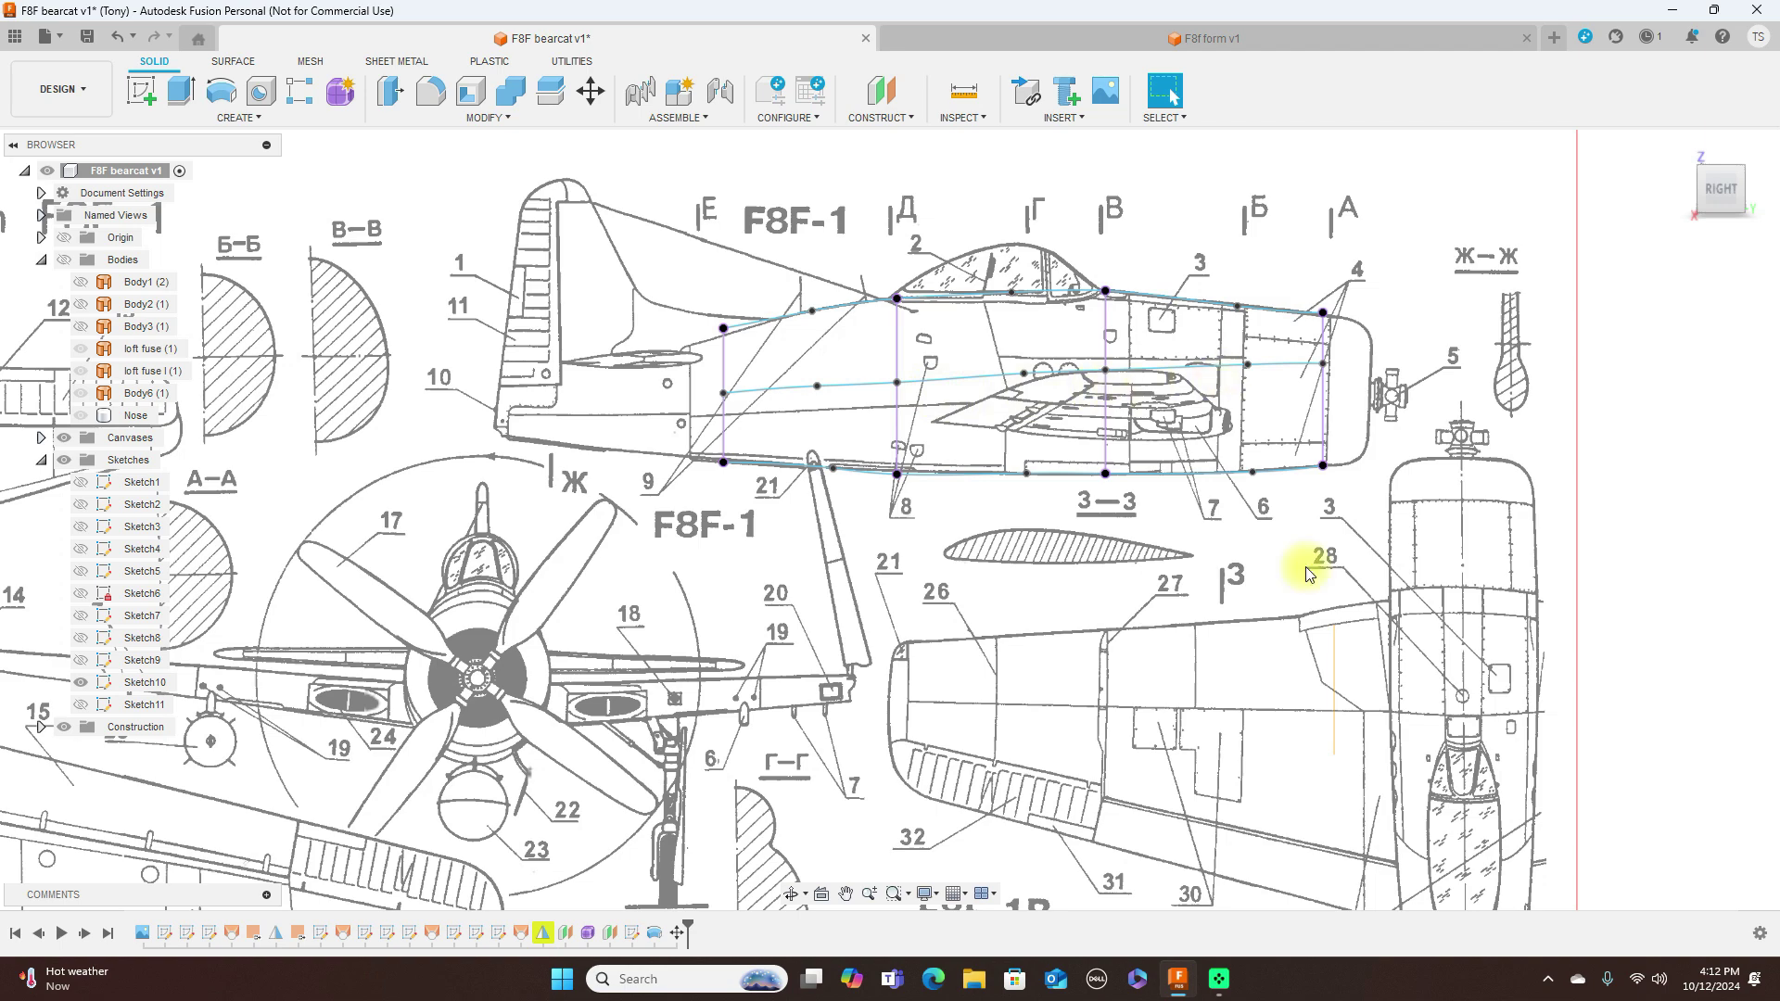
scroll(1463, 696, down, 2)
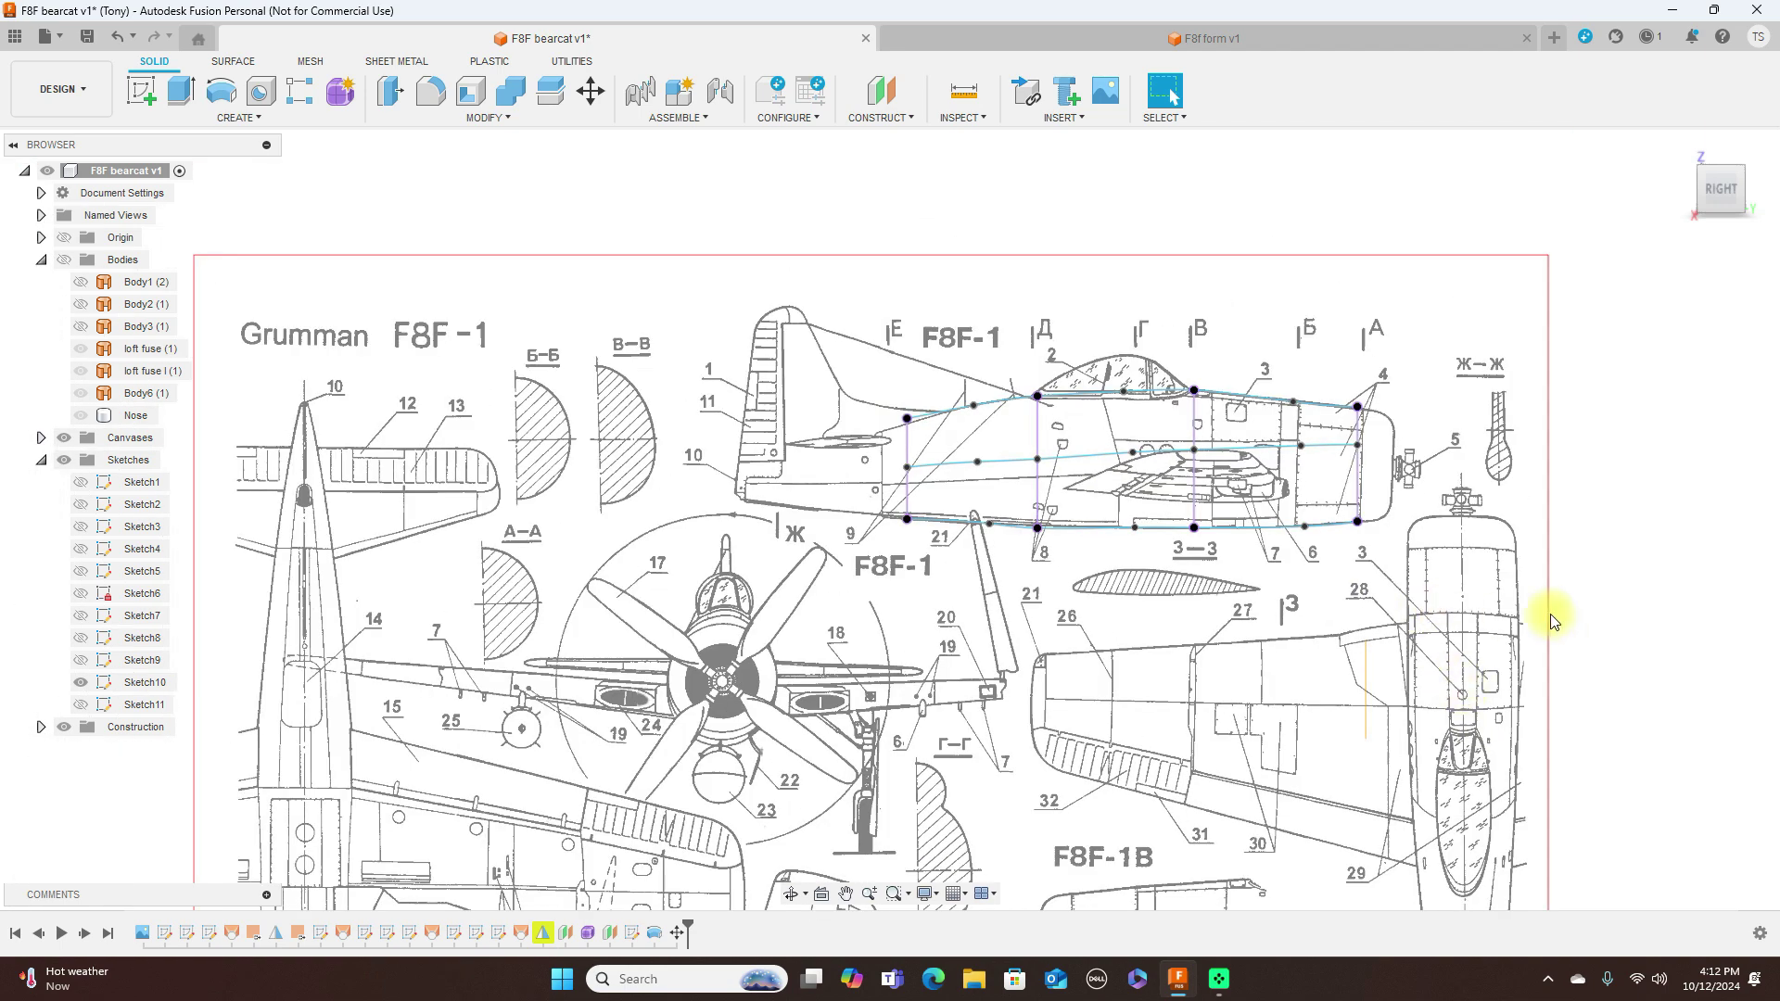
click(1718, 158)
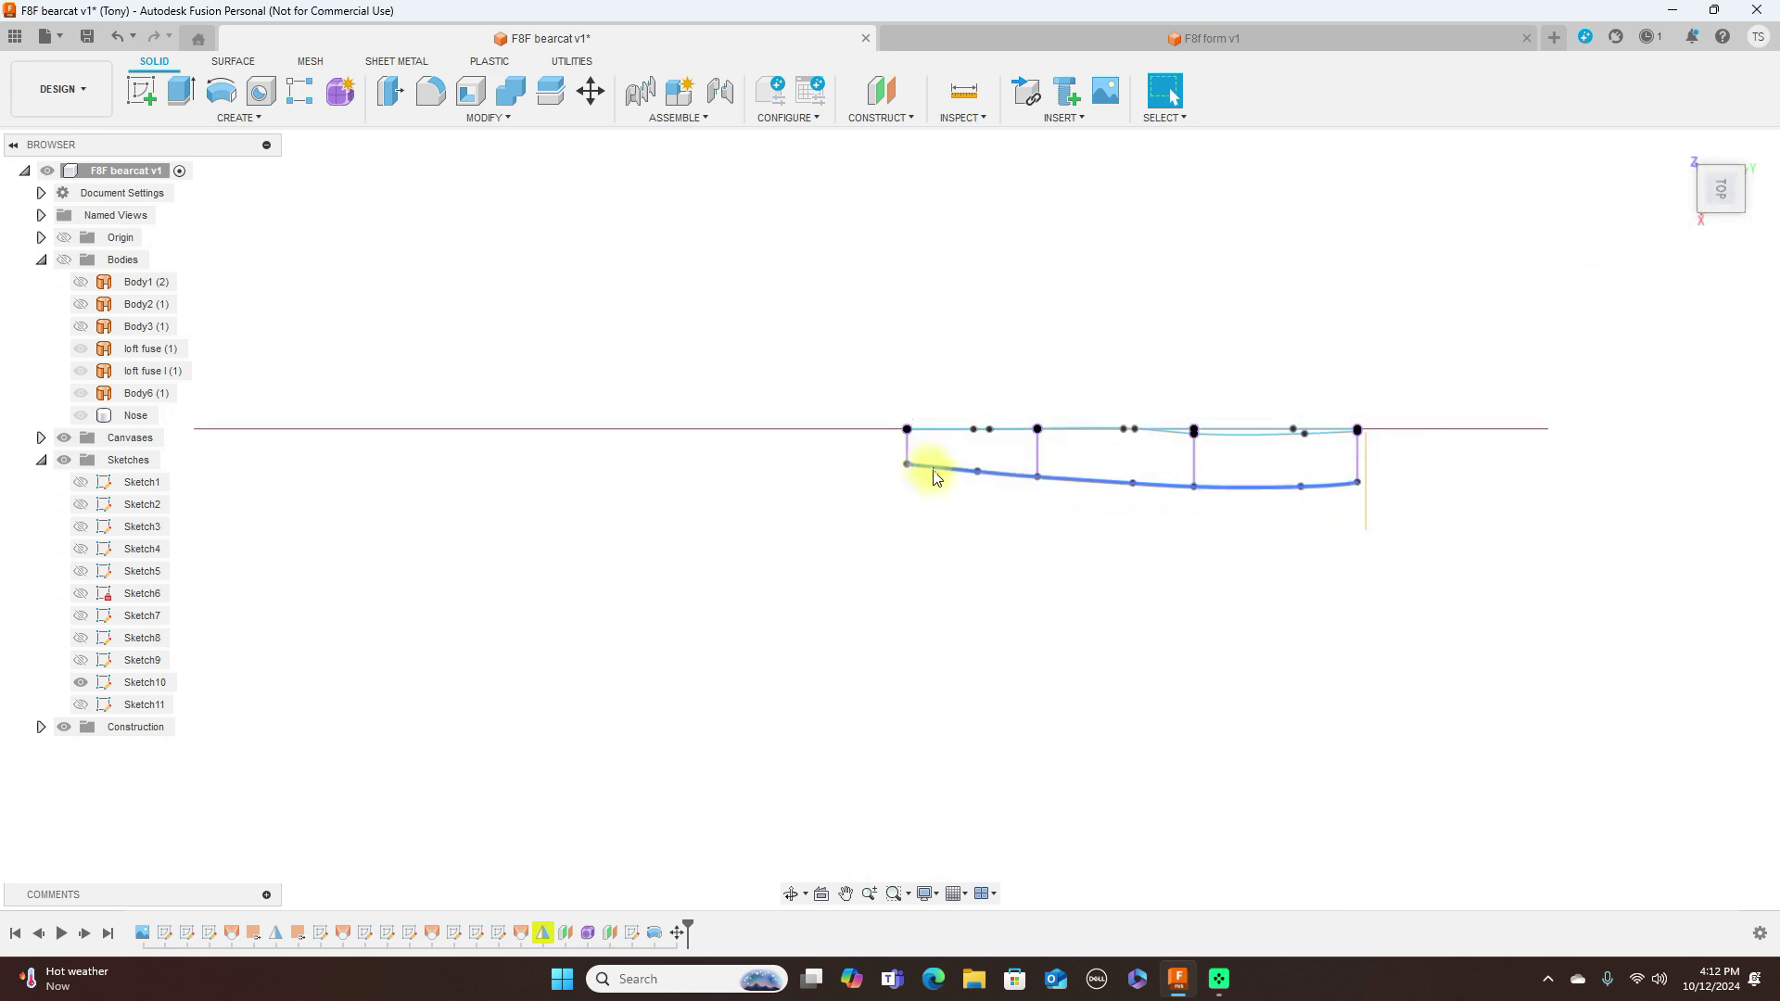
click(1718, 217)
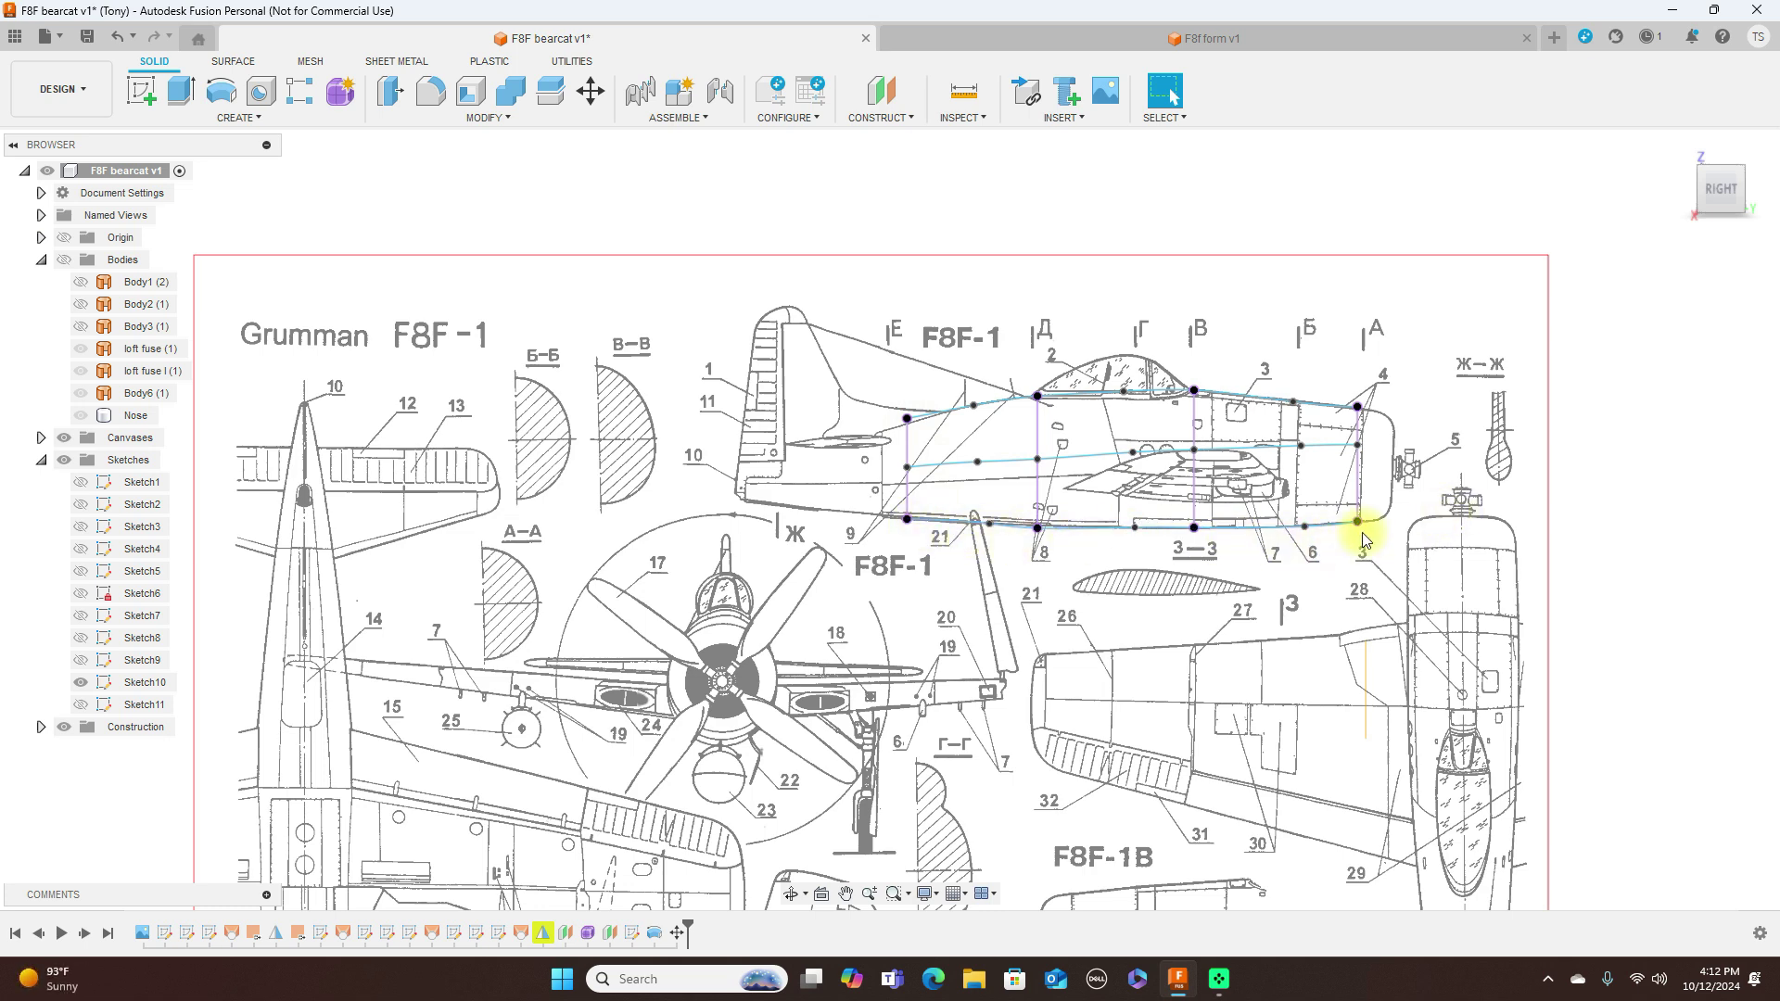
scroll(1365, 542, up, 1)
scroll(1373, 543, down, 3)
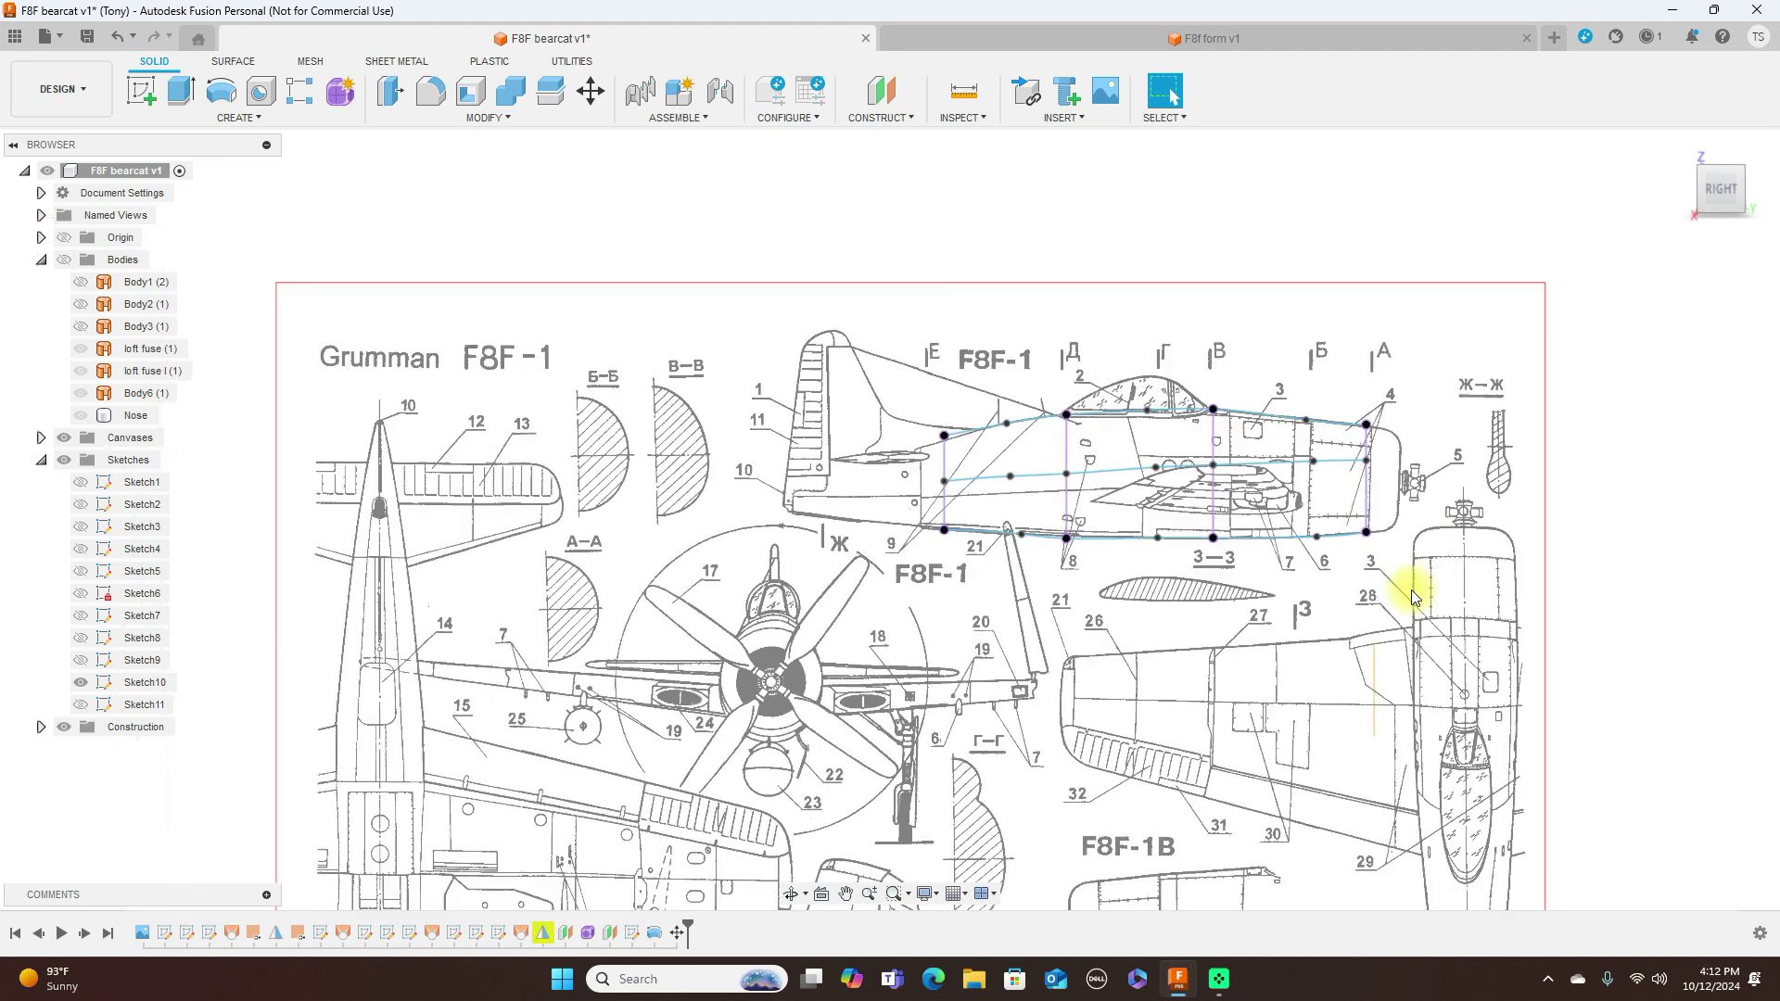
scroll(1411, 597, down, 2)
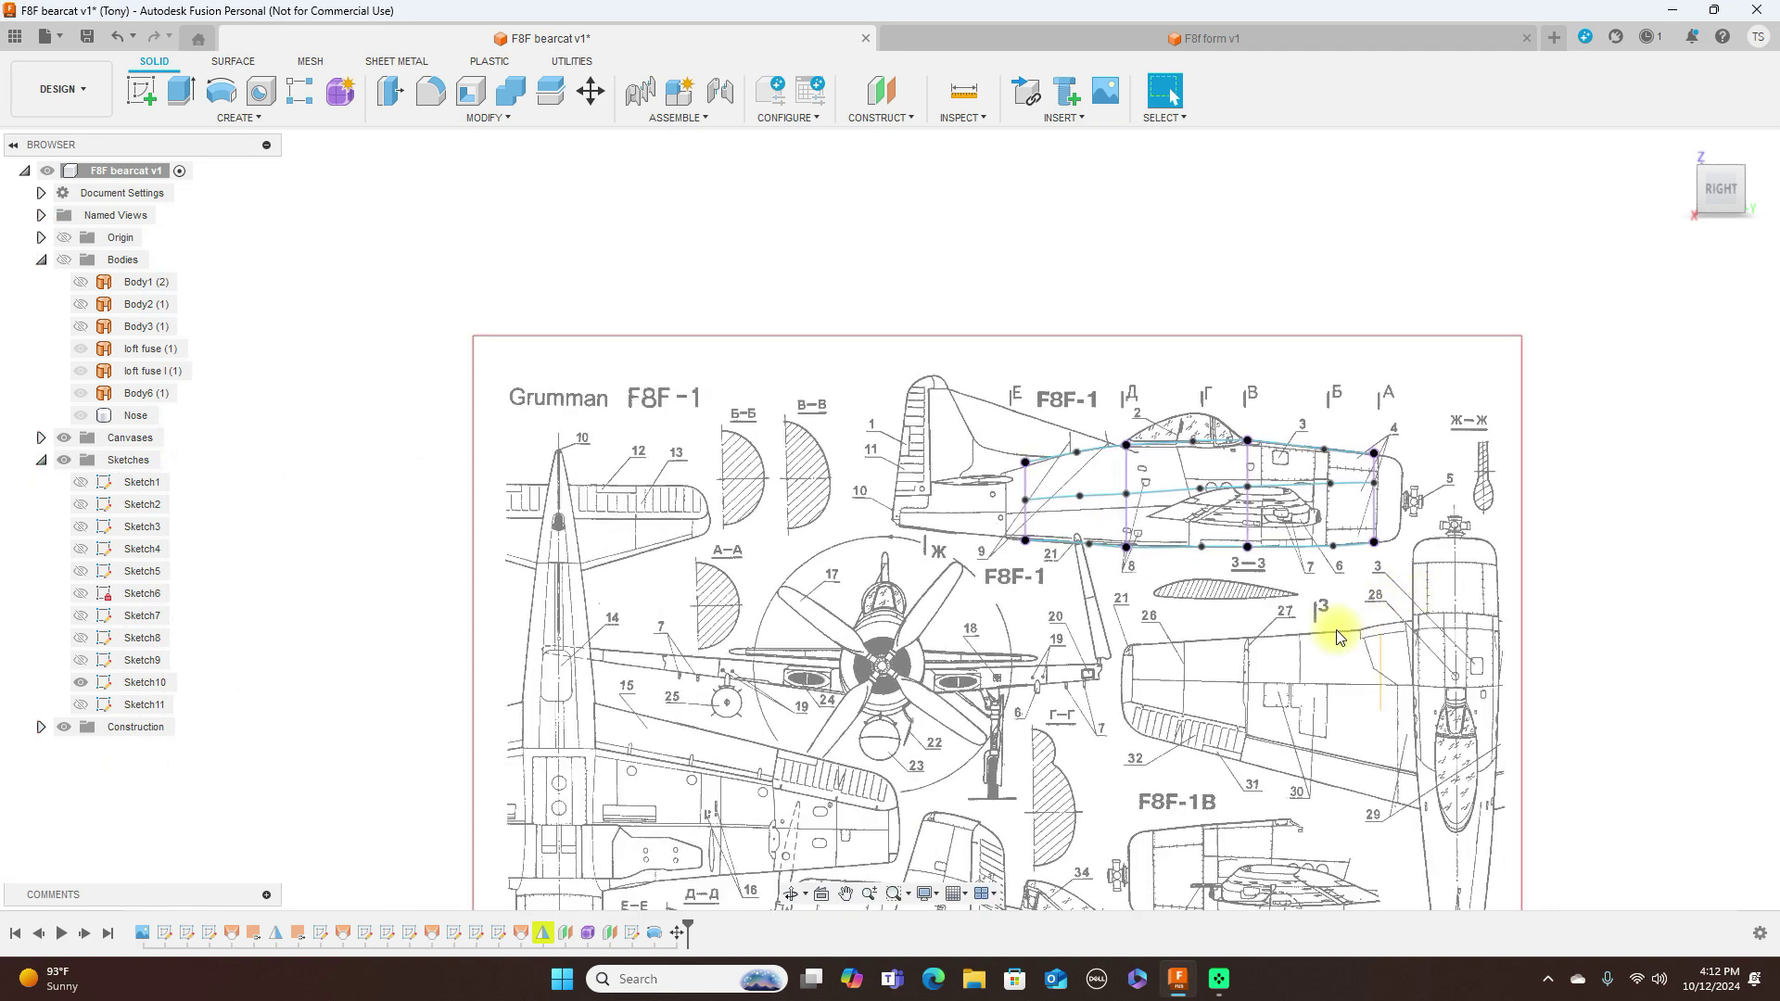
scroll(1340, 619, up, 3)
middle_drag(1233, 630, 1310, 591)
scroll(1180, 624, down, 2)
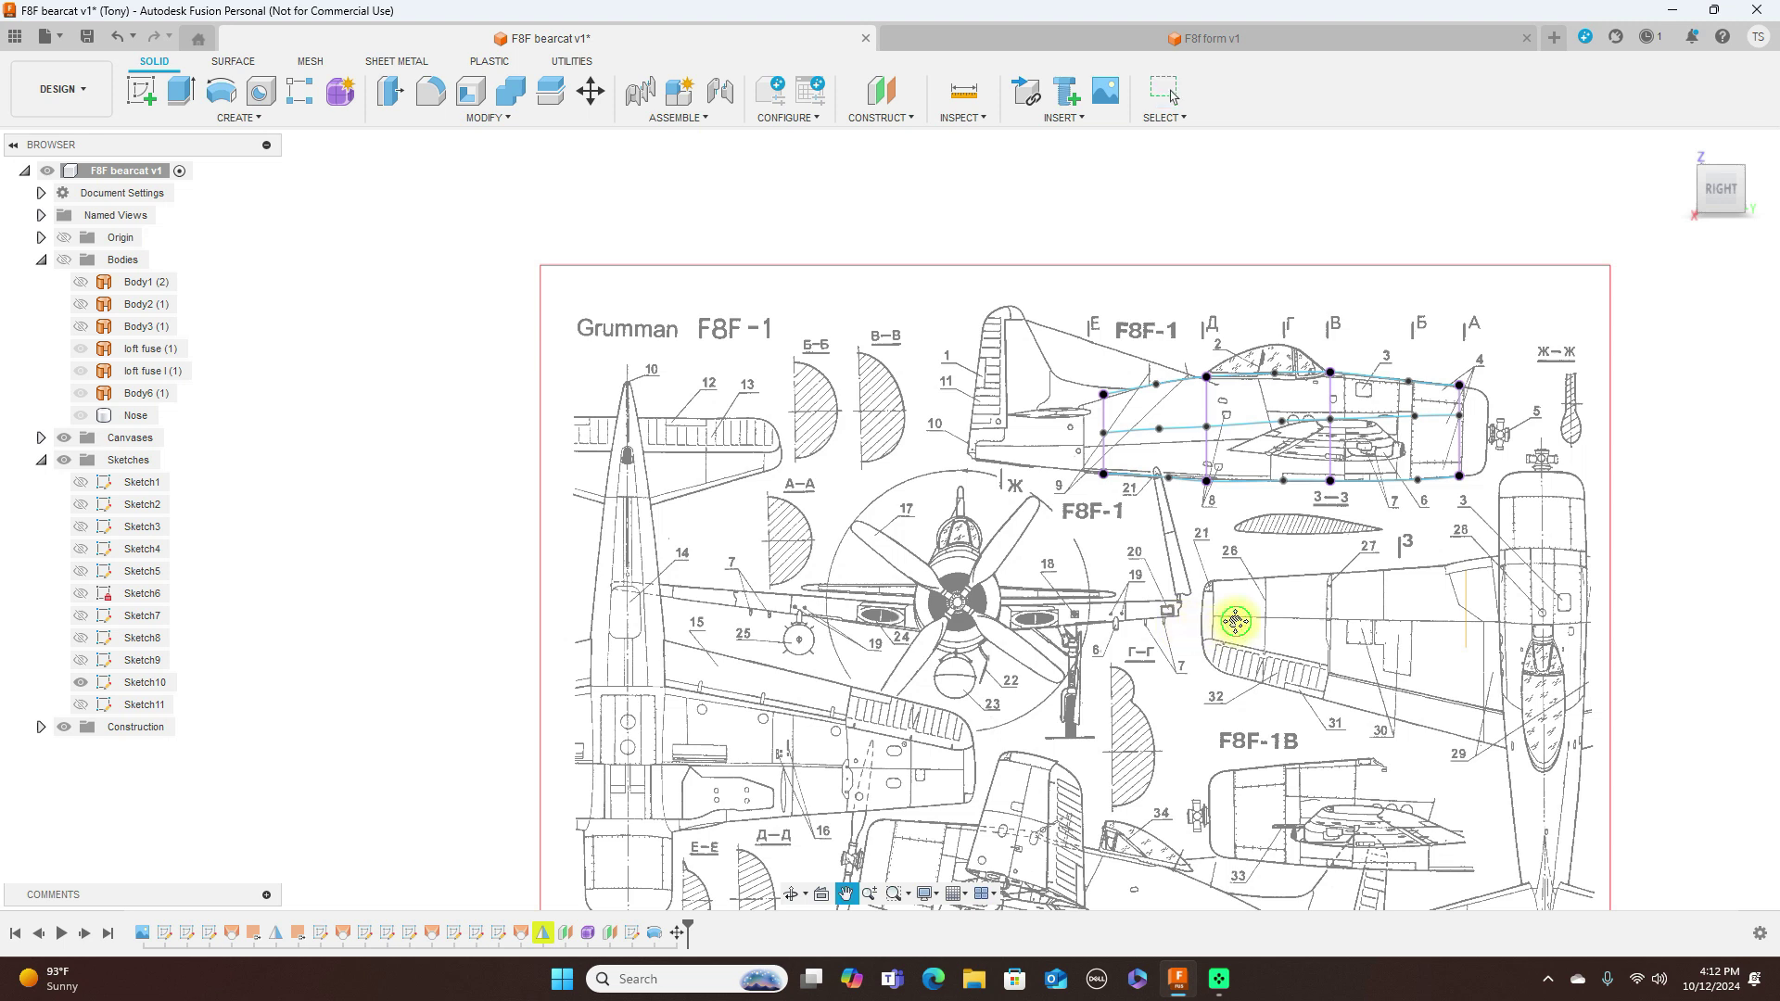
middle_drag(1238, 623, 1165, 643)
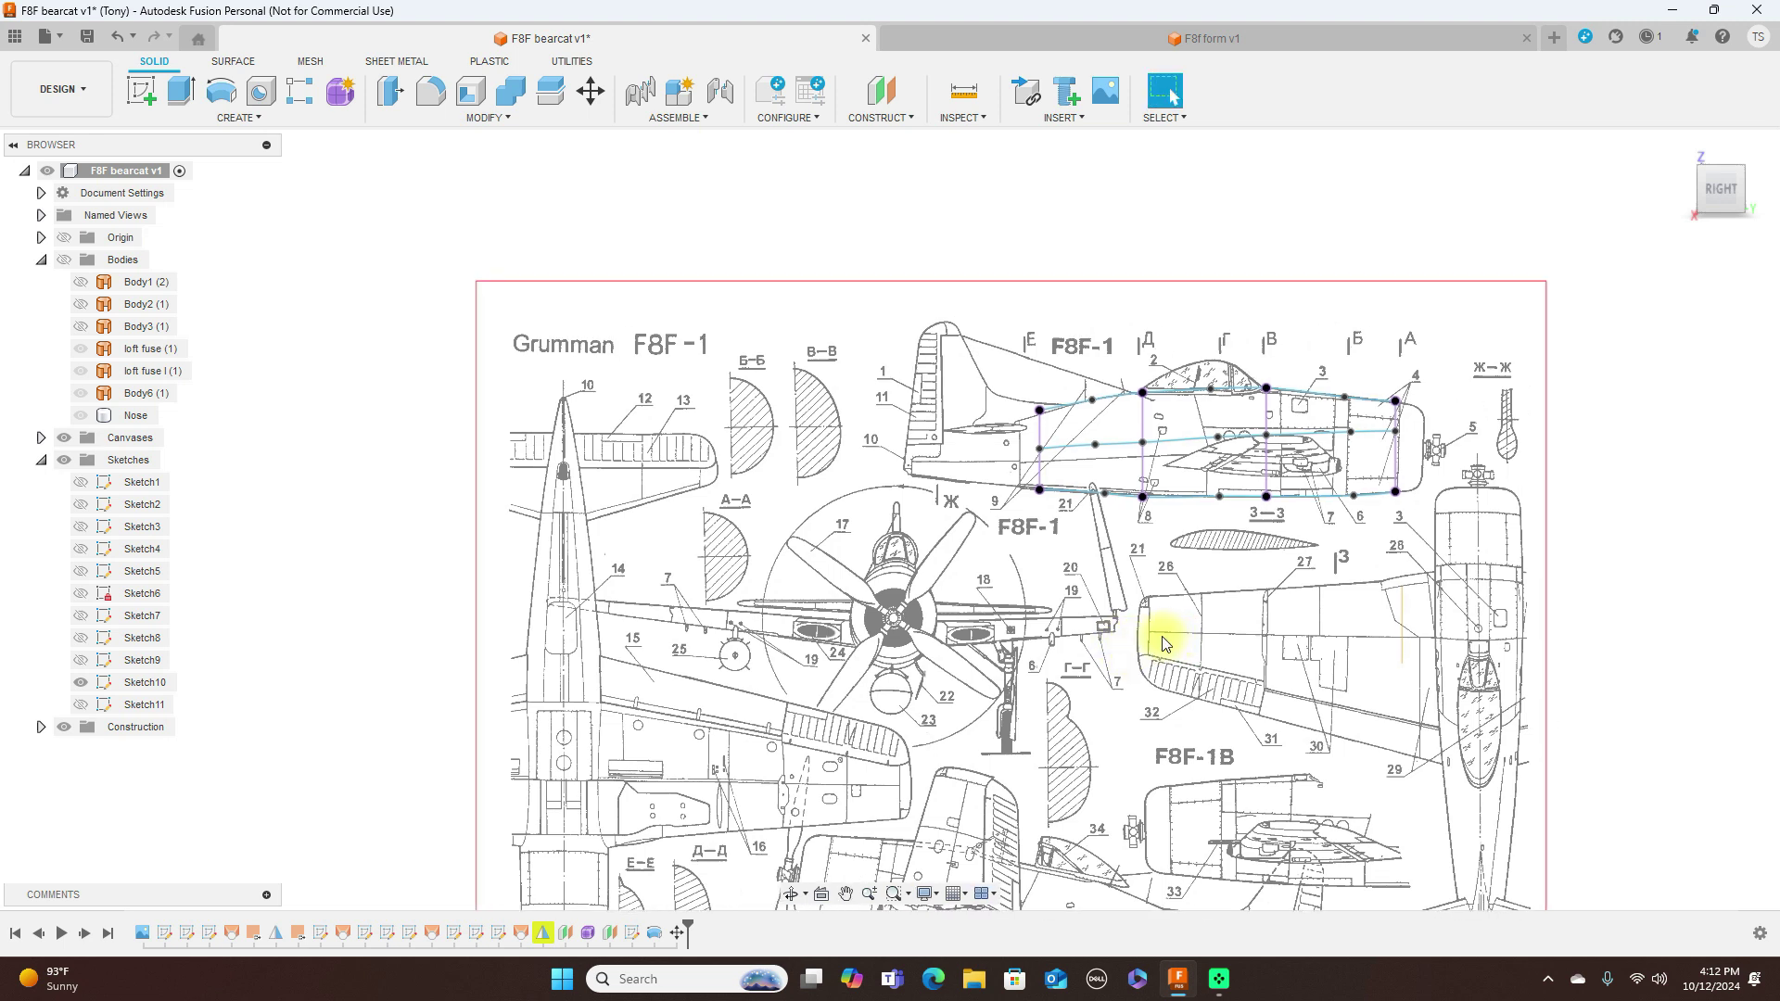
scroll(1137, 636, up, 1)
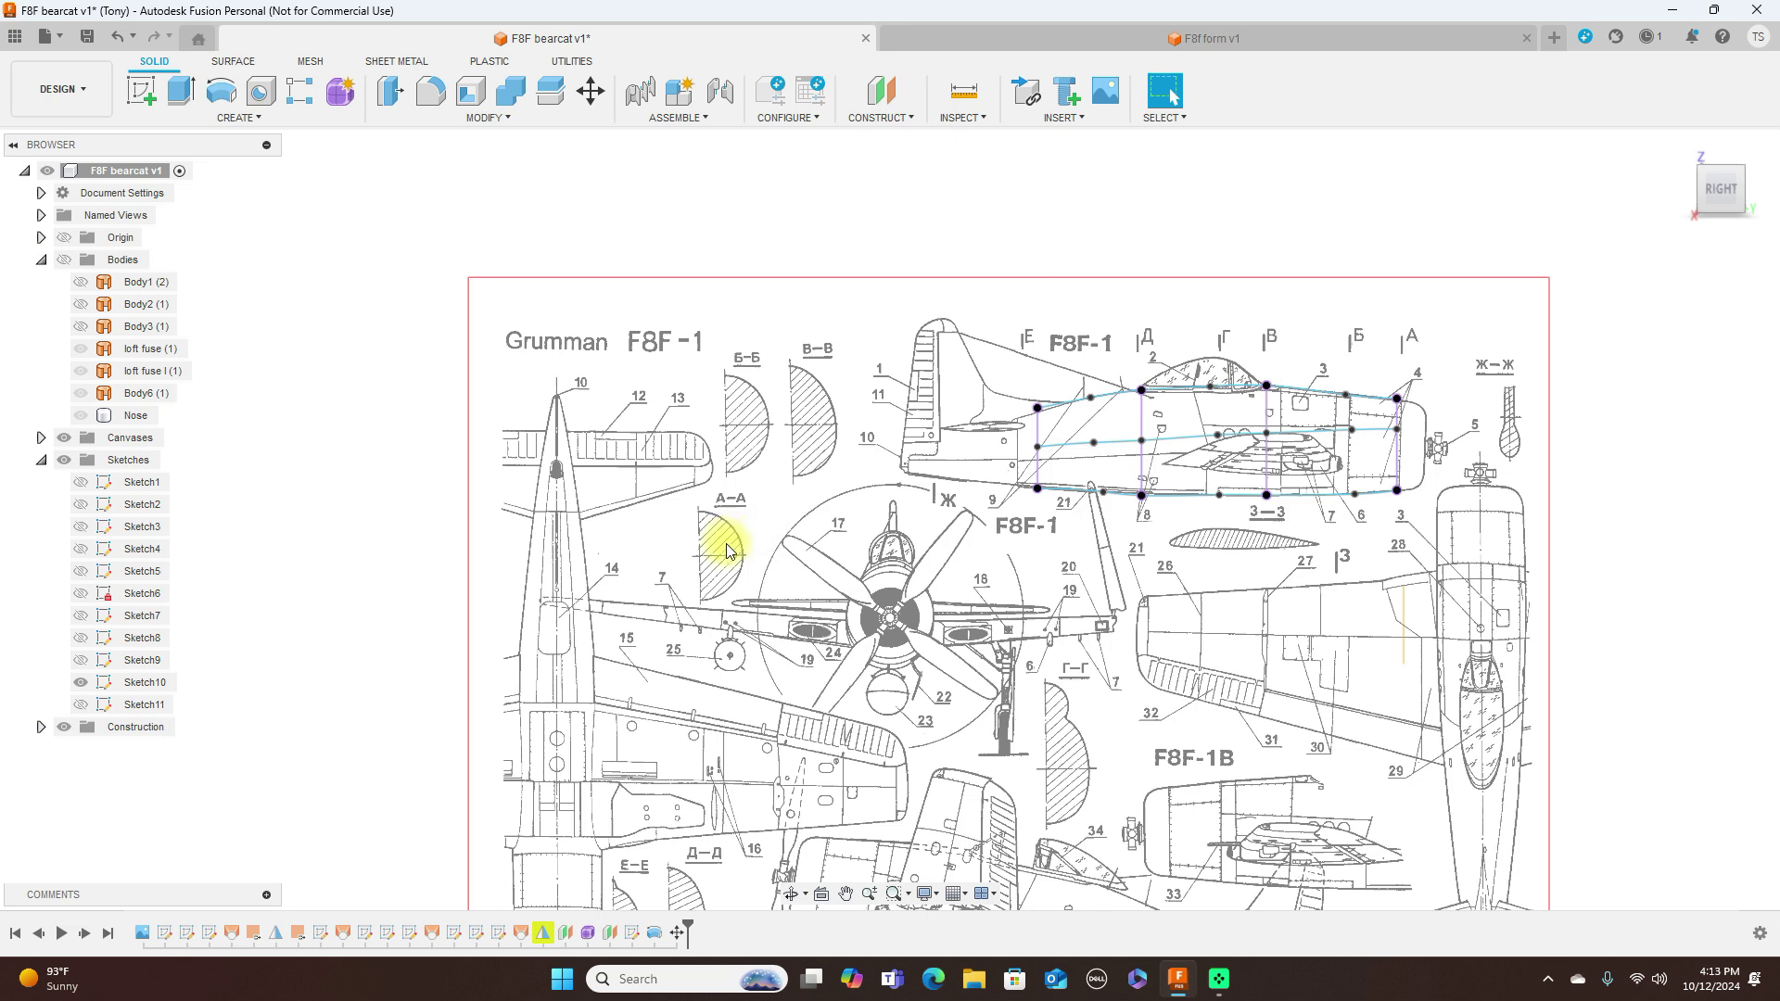
scroll(728, 551, up, 1)
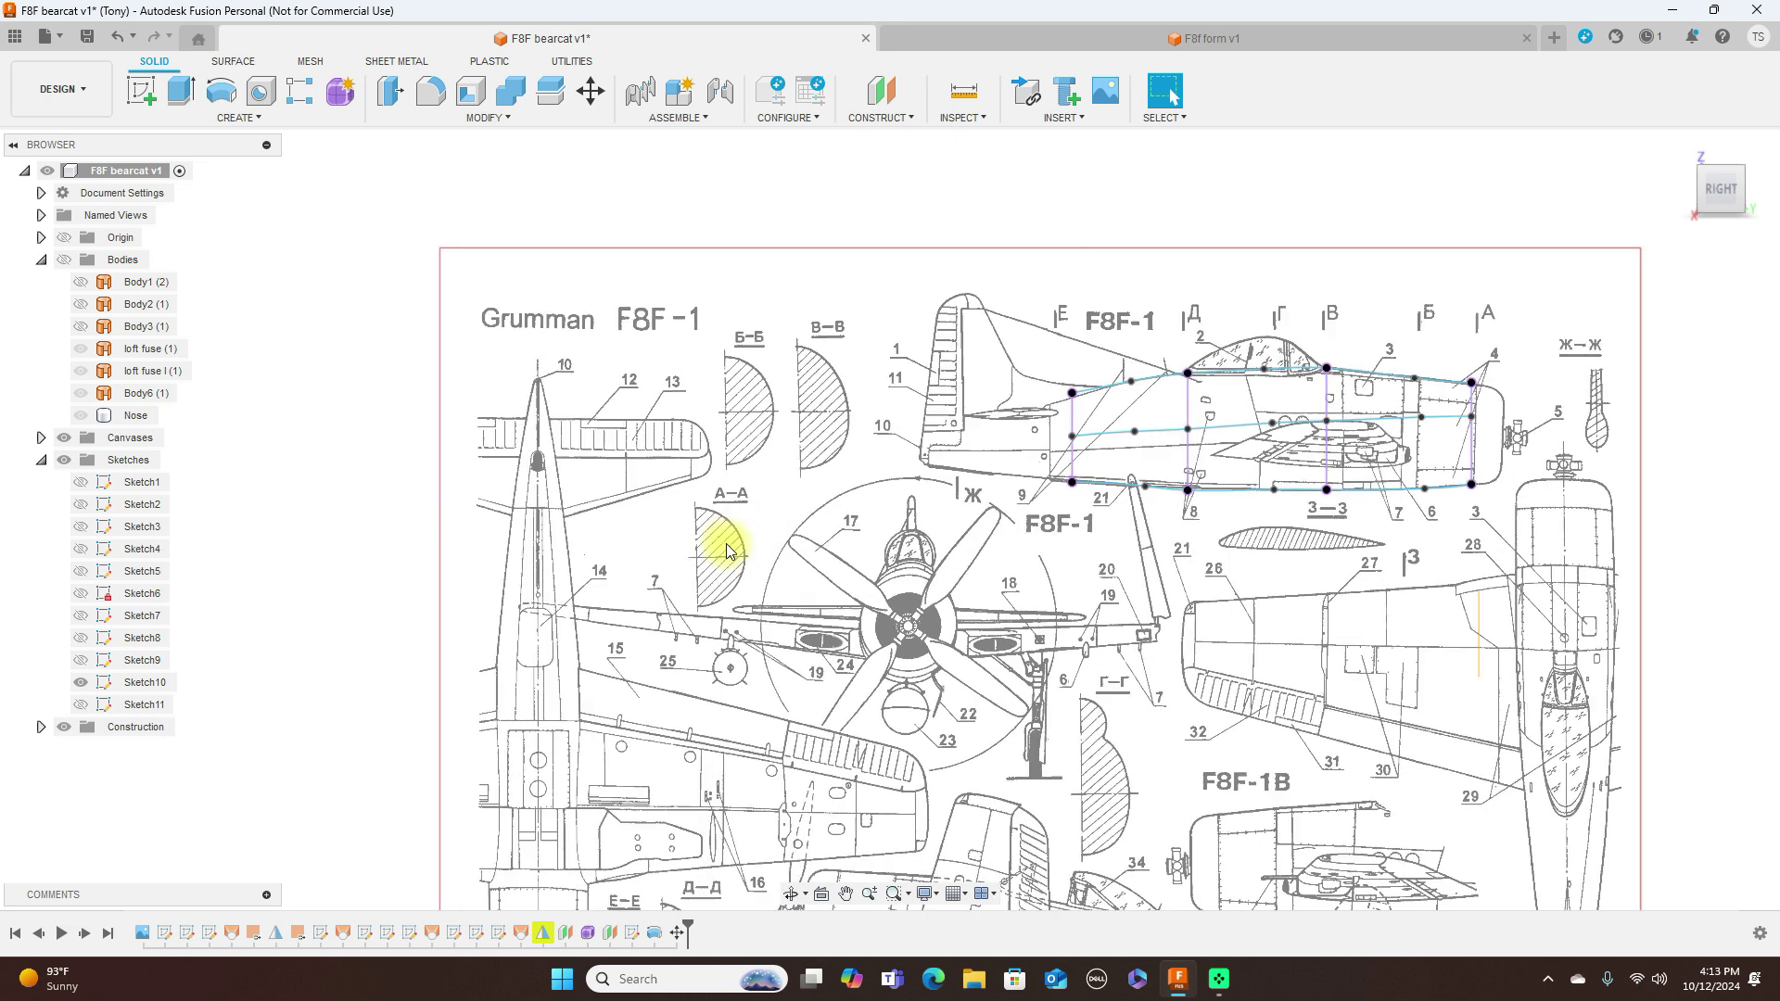
click(141, 91)
Step: Start a sketch on the blueprint plane and draw a vertical line spanning section A–A
click(708, 533)
mouse_move(708, 529)
middle_down()
mouse_move(586, 509)
mouse_move(935, 546)
middle_up()
scroll(936, 547, up, 2)
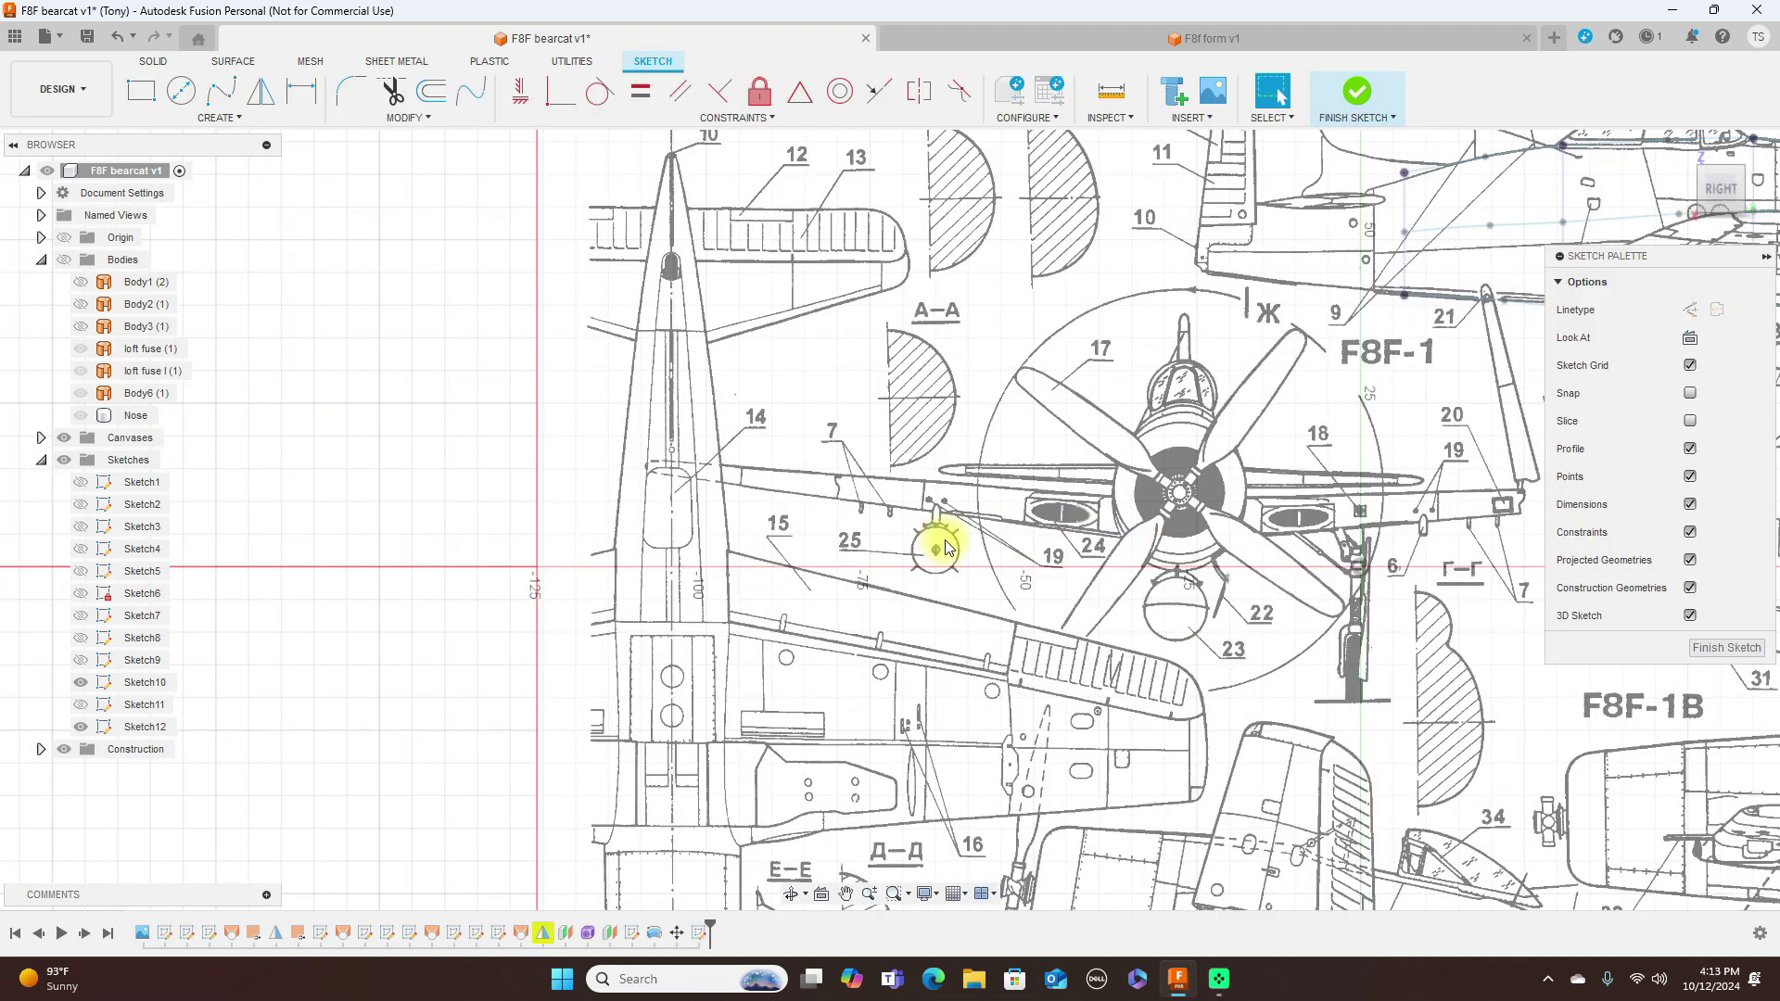
scroll(937, 298, up, 3)
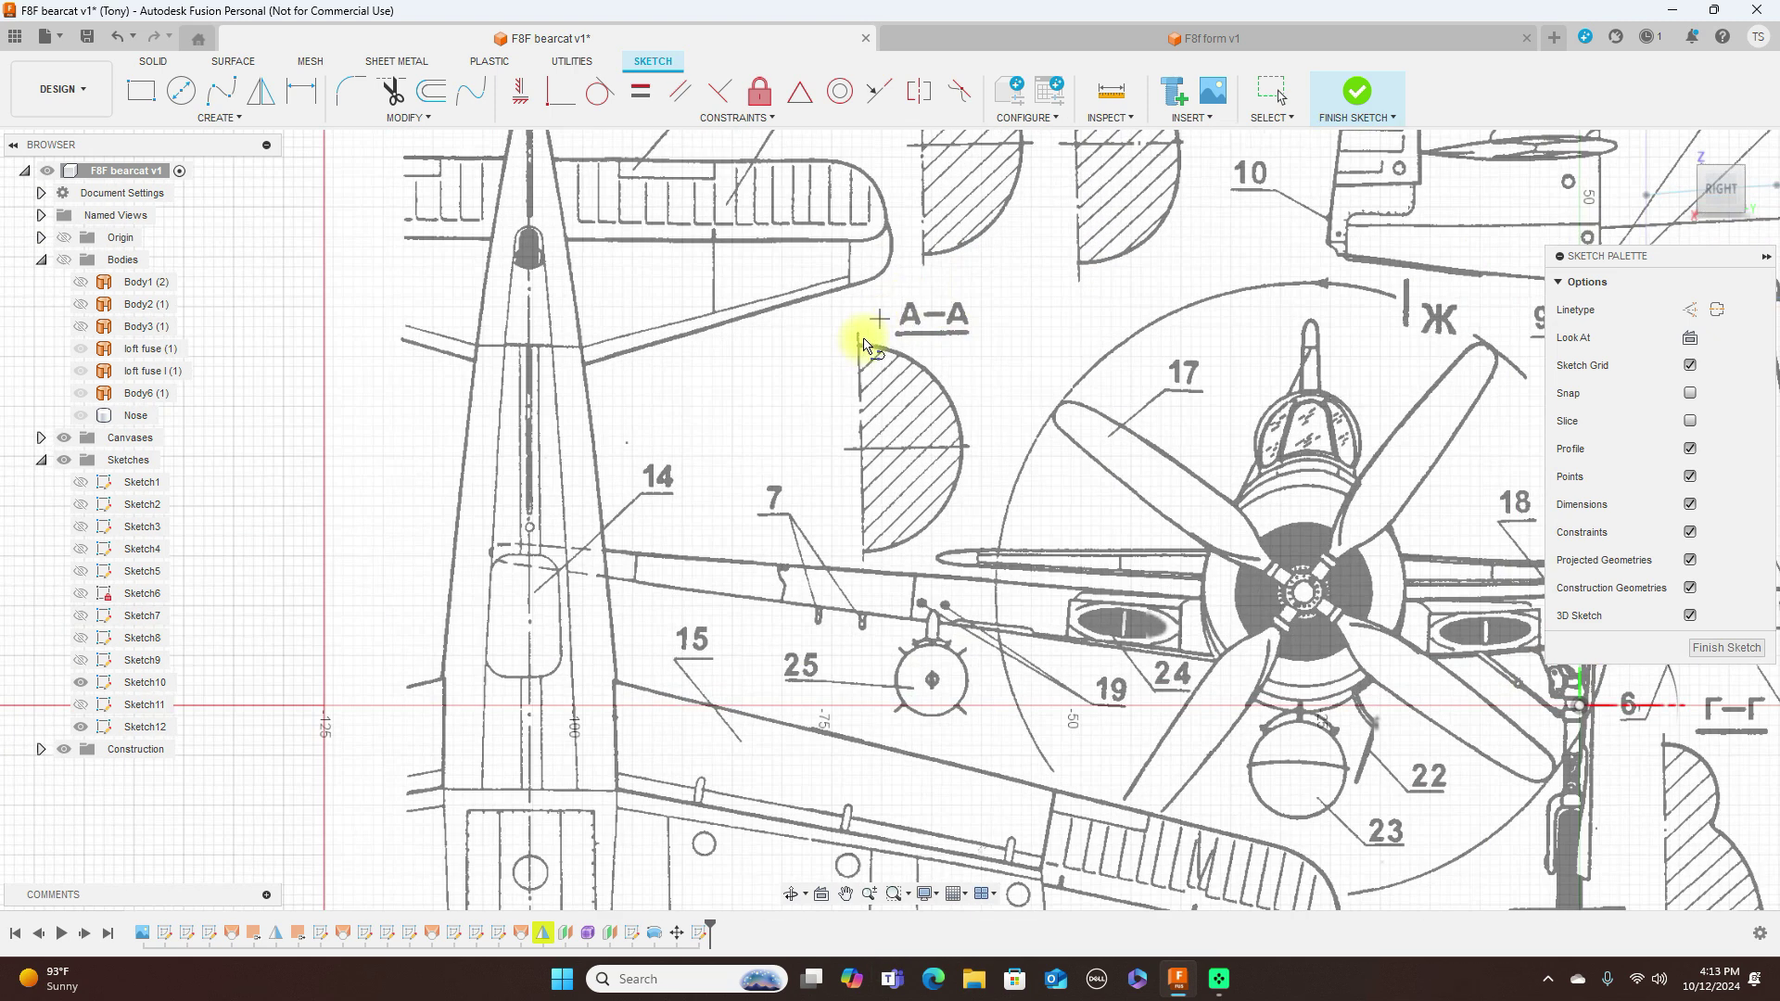
click(860, 346)
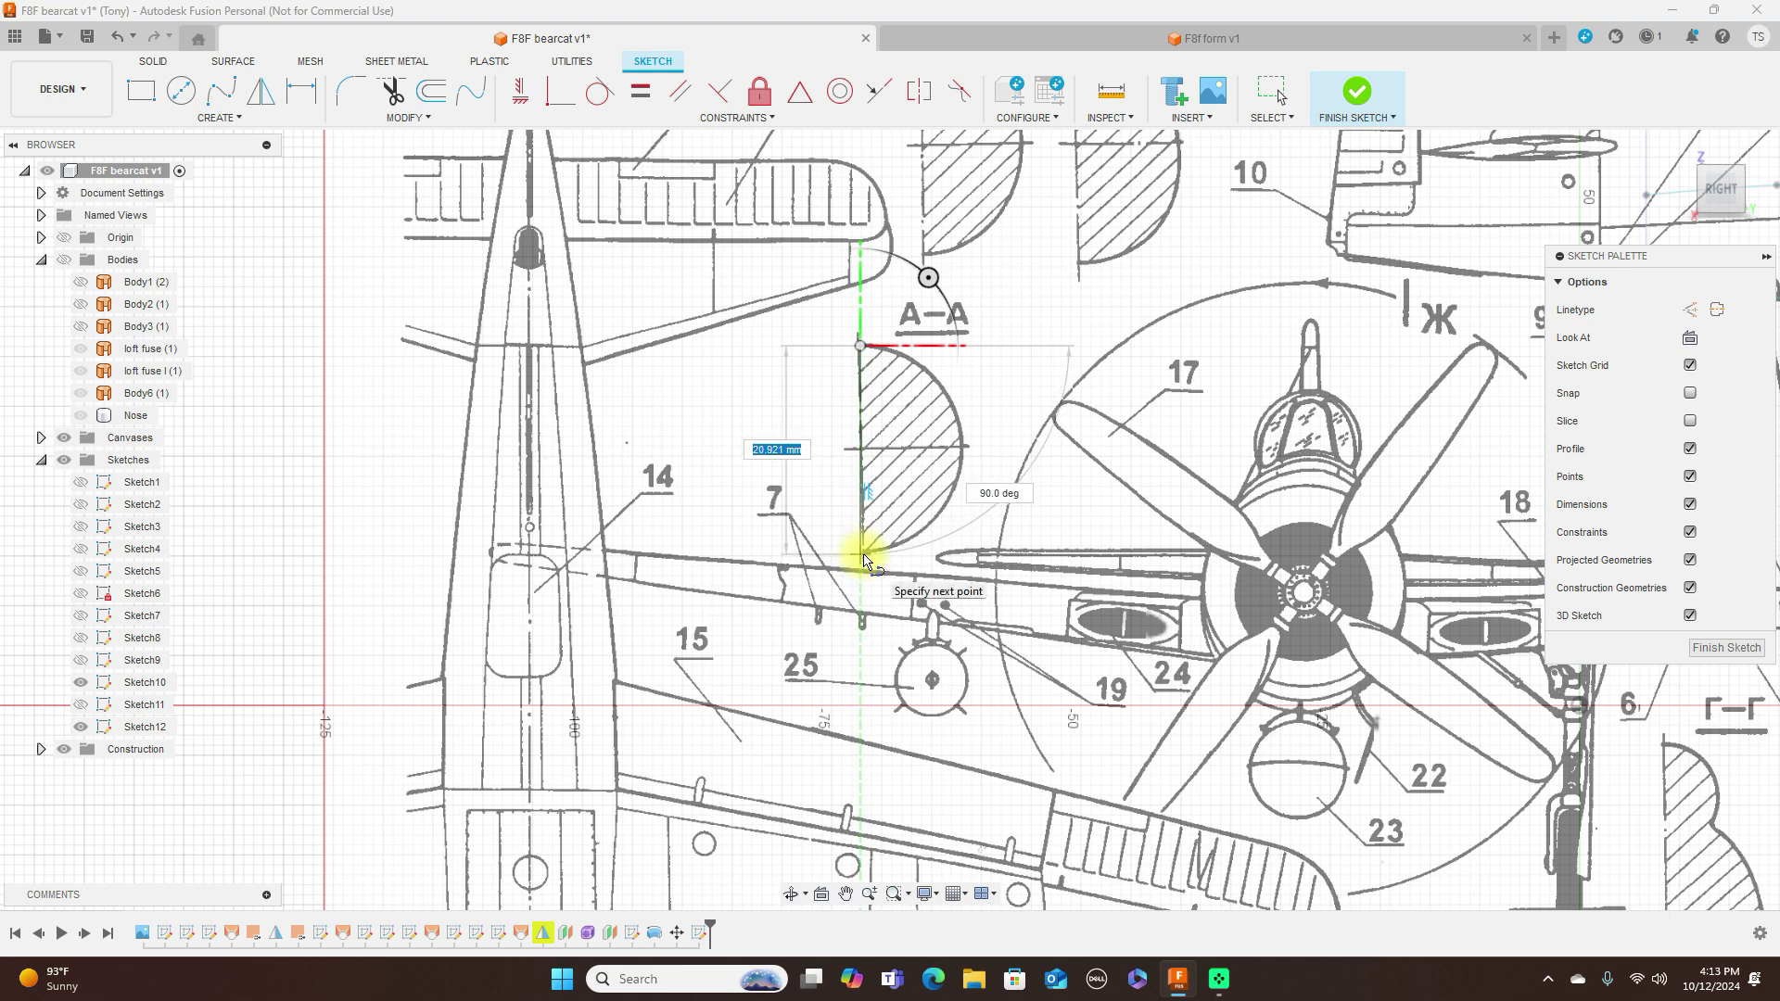
click(865, 557)
right_click(864, 559)
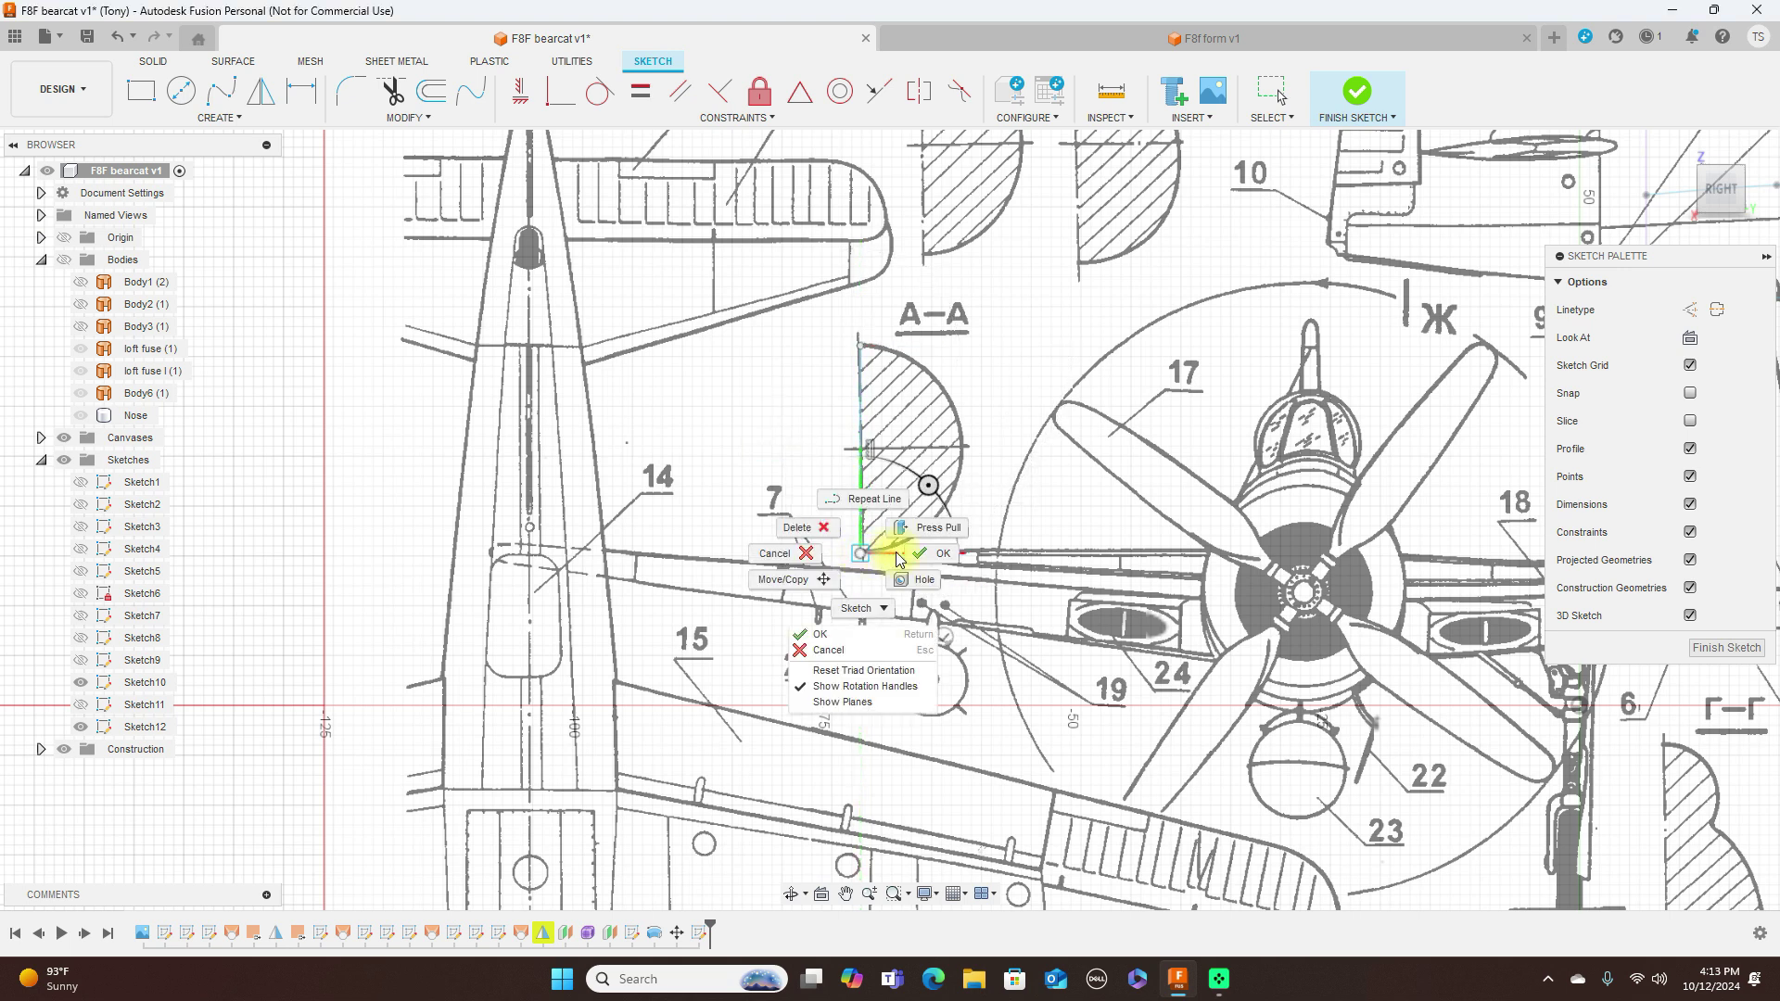
click(905, 557)
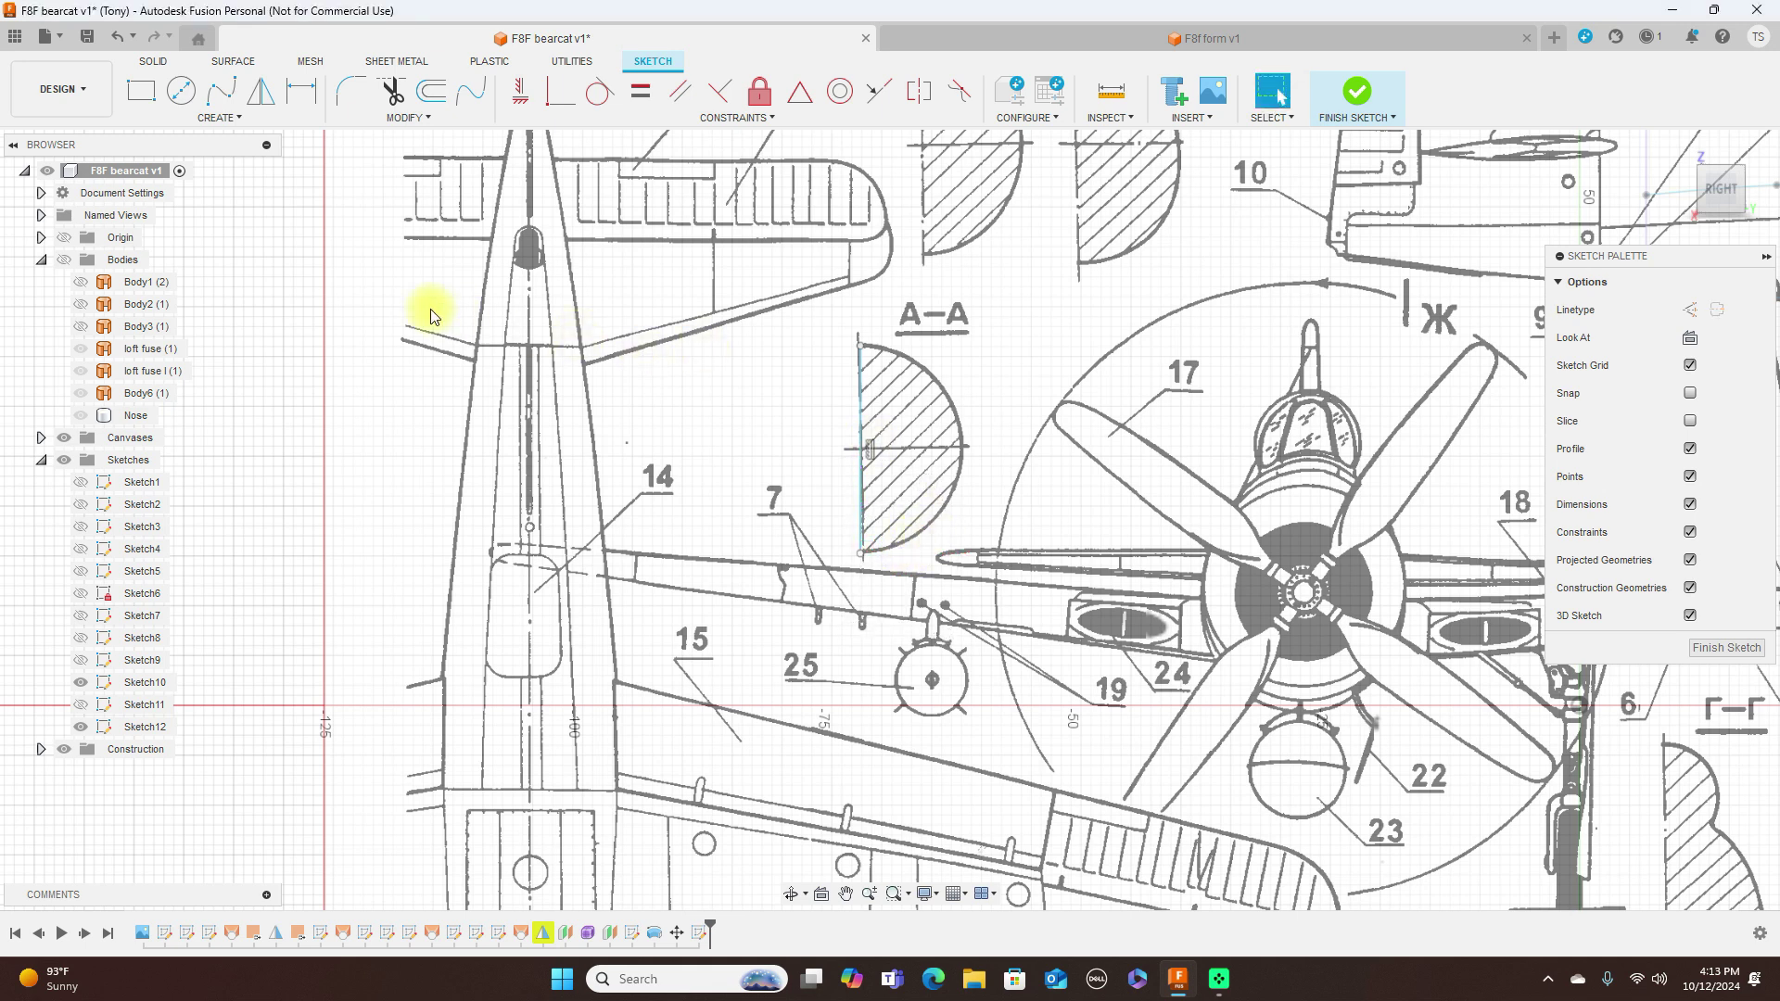
Step: Draw a three-point spline from the line's top end along the curved edge to its bottom
click(221, 90)
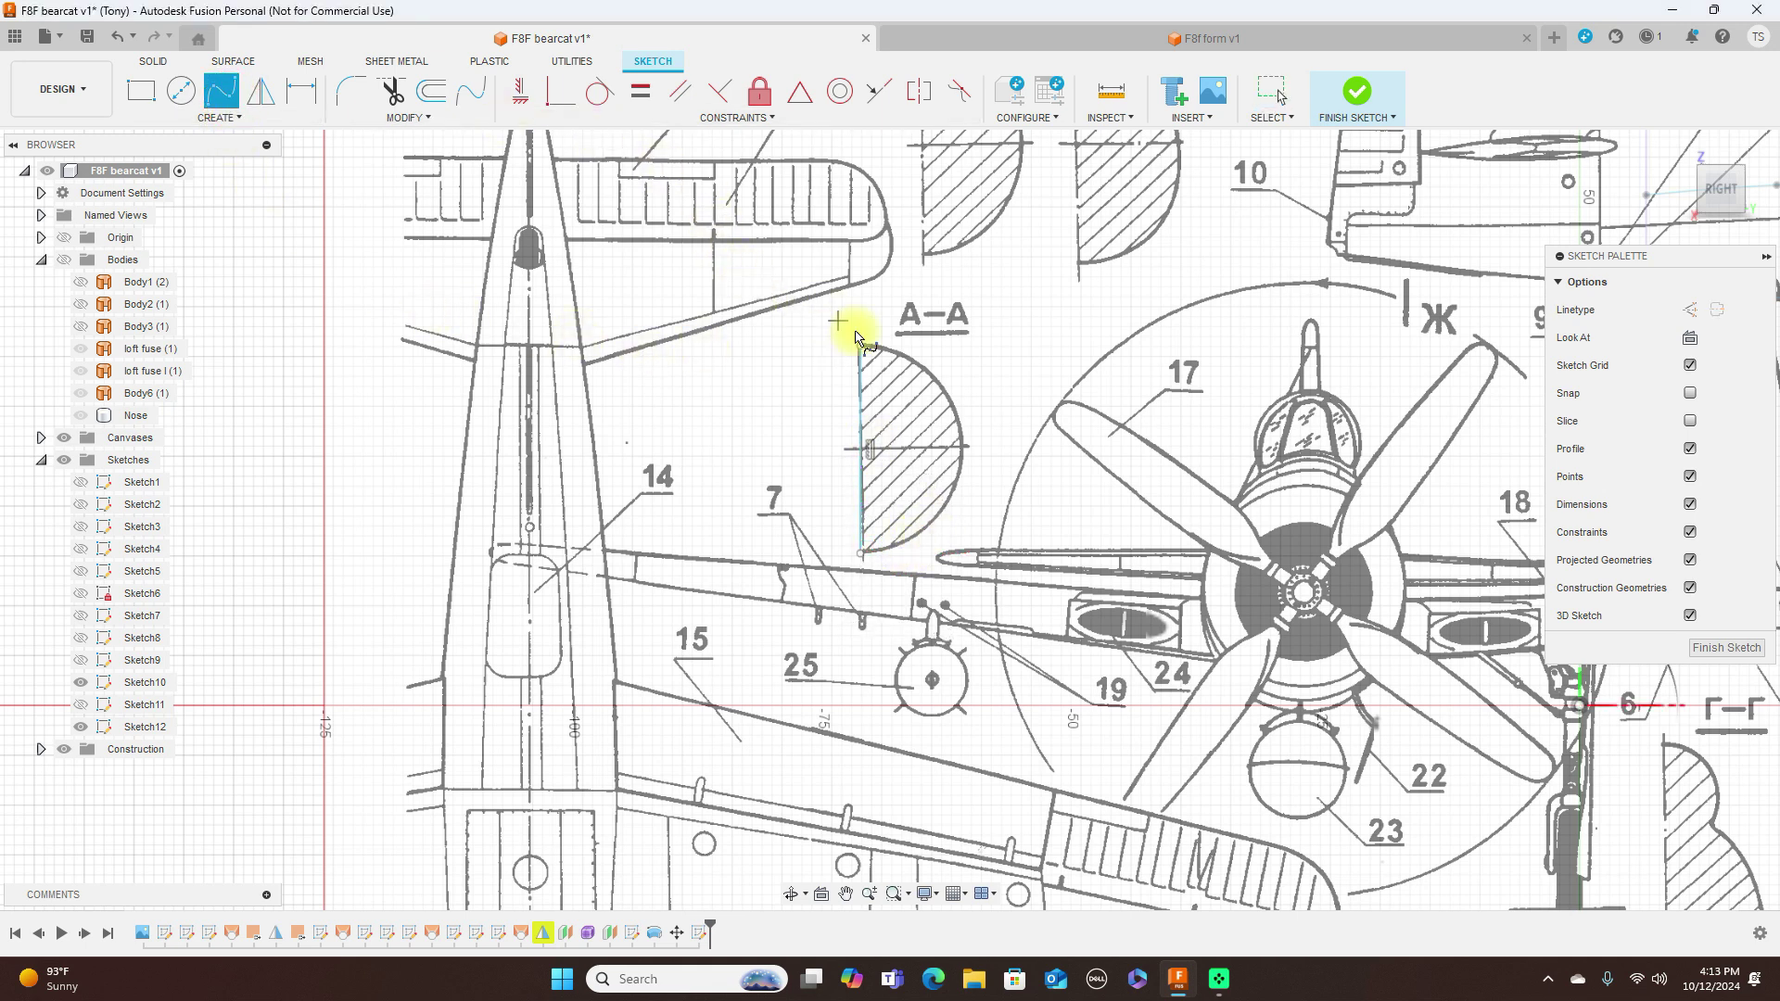
click(861, 346)
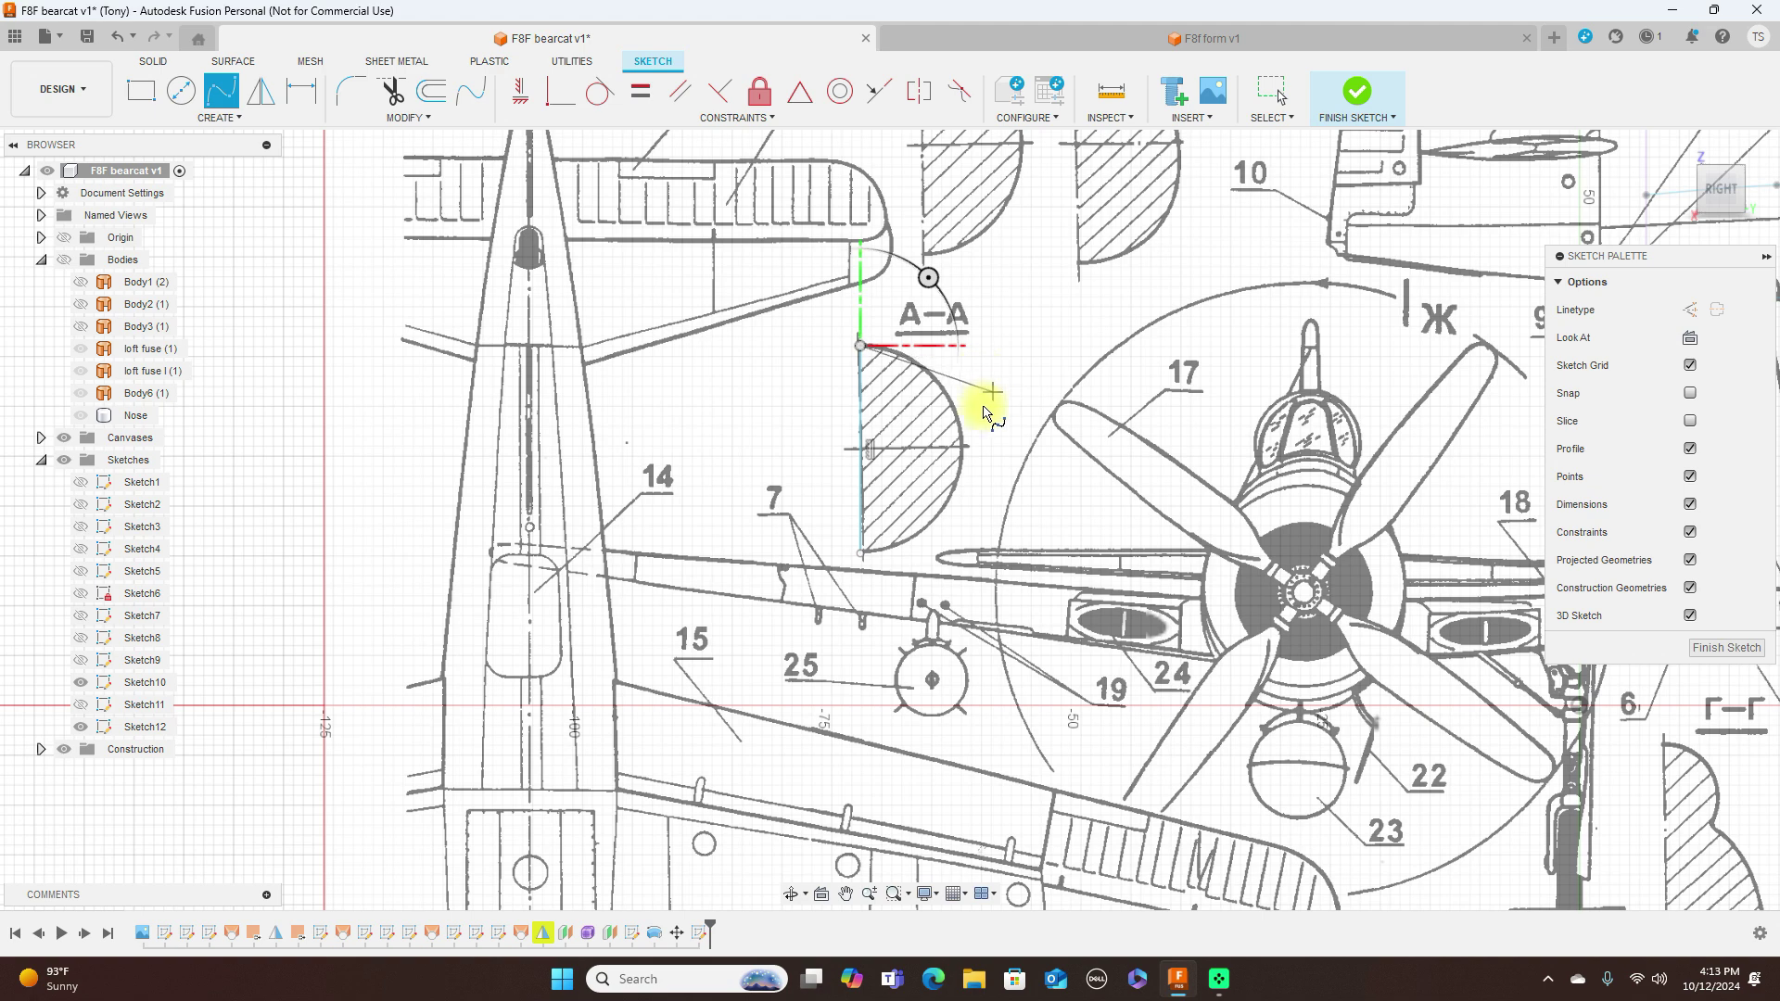
click(964, 448)
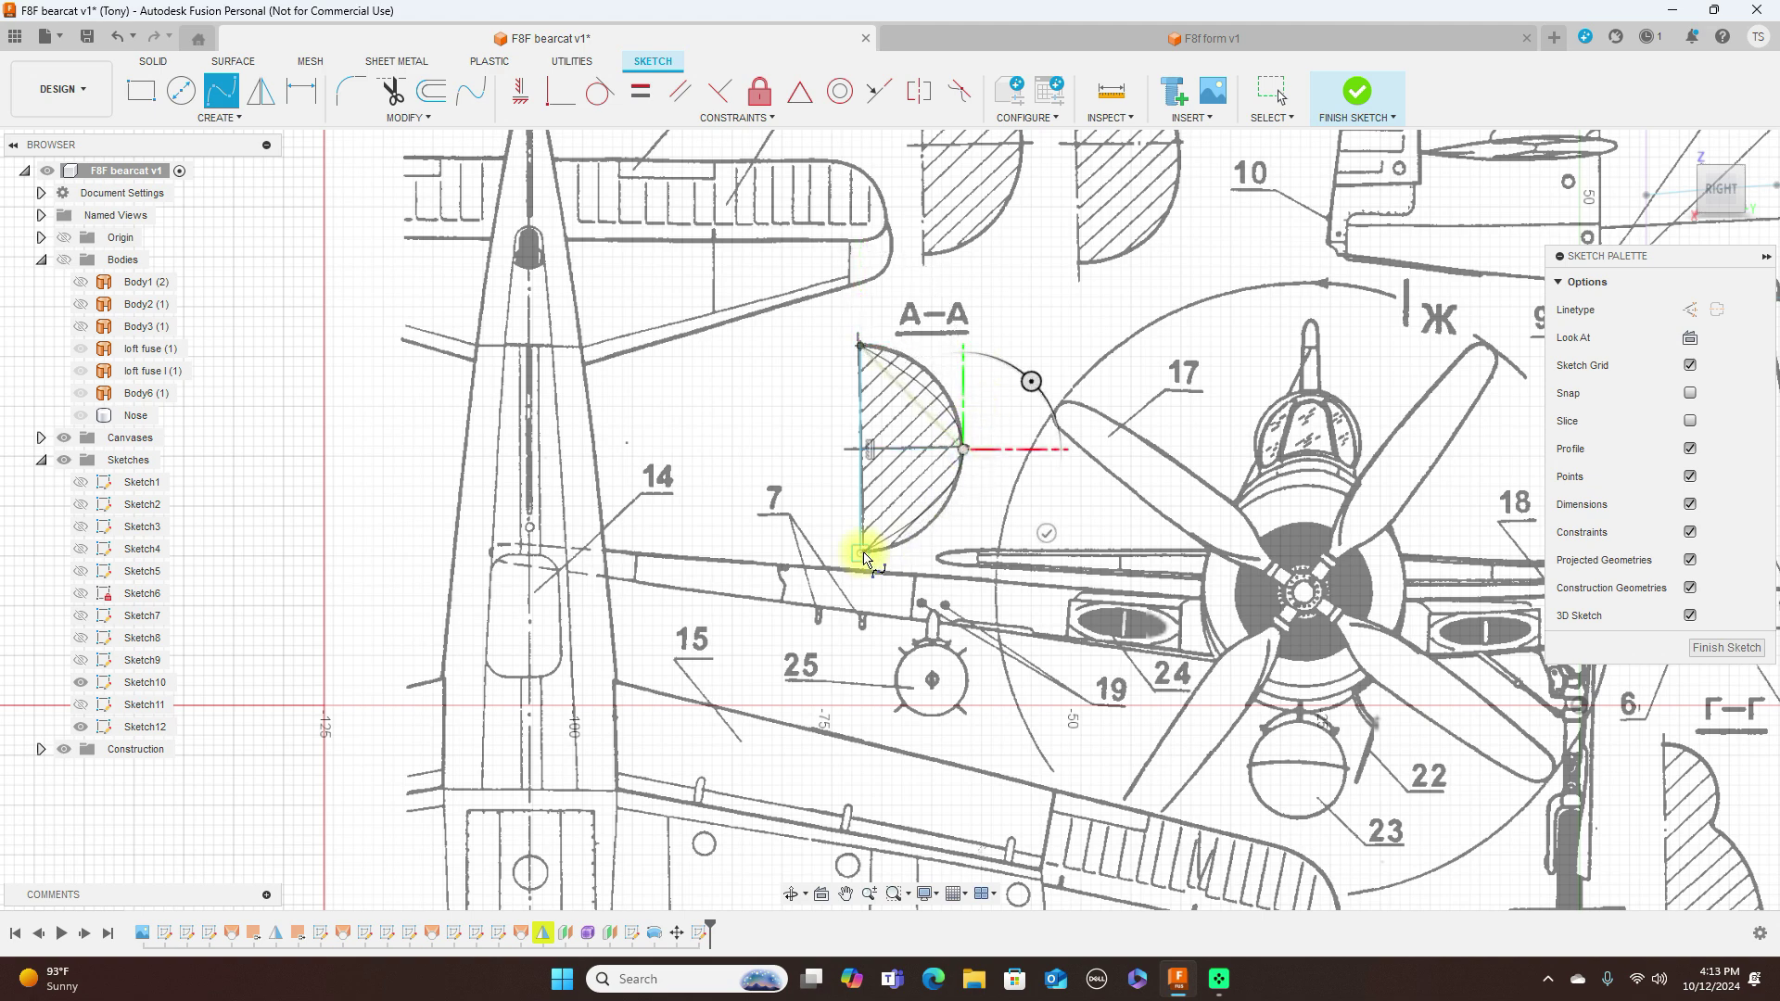
click(863, 557)
right_click(864, 557)
click(911, 538)
scroll(914, 560, up, 2)
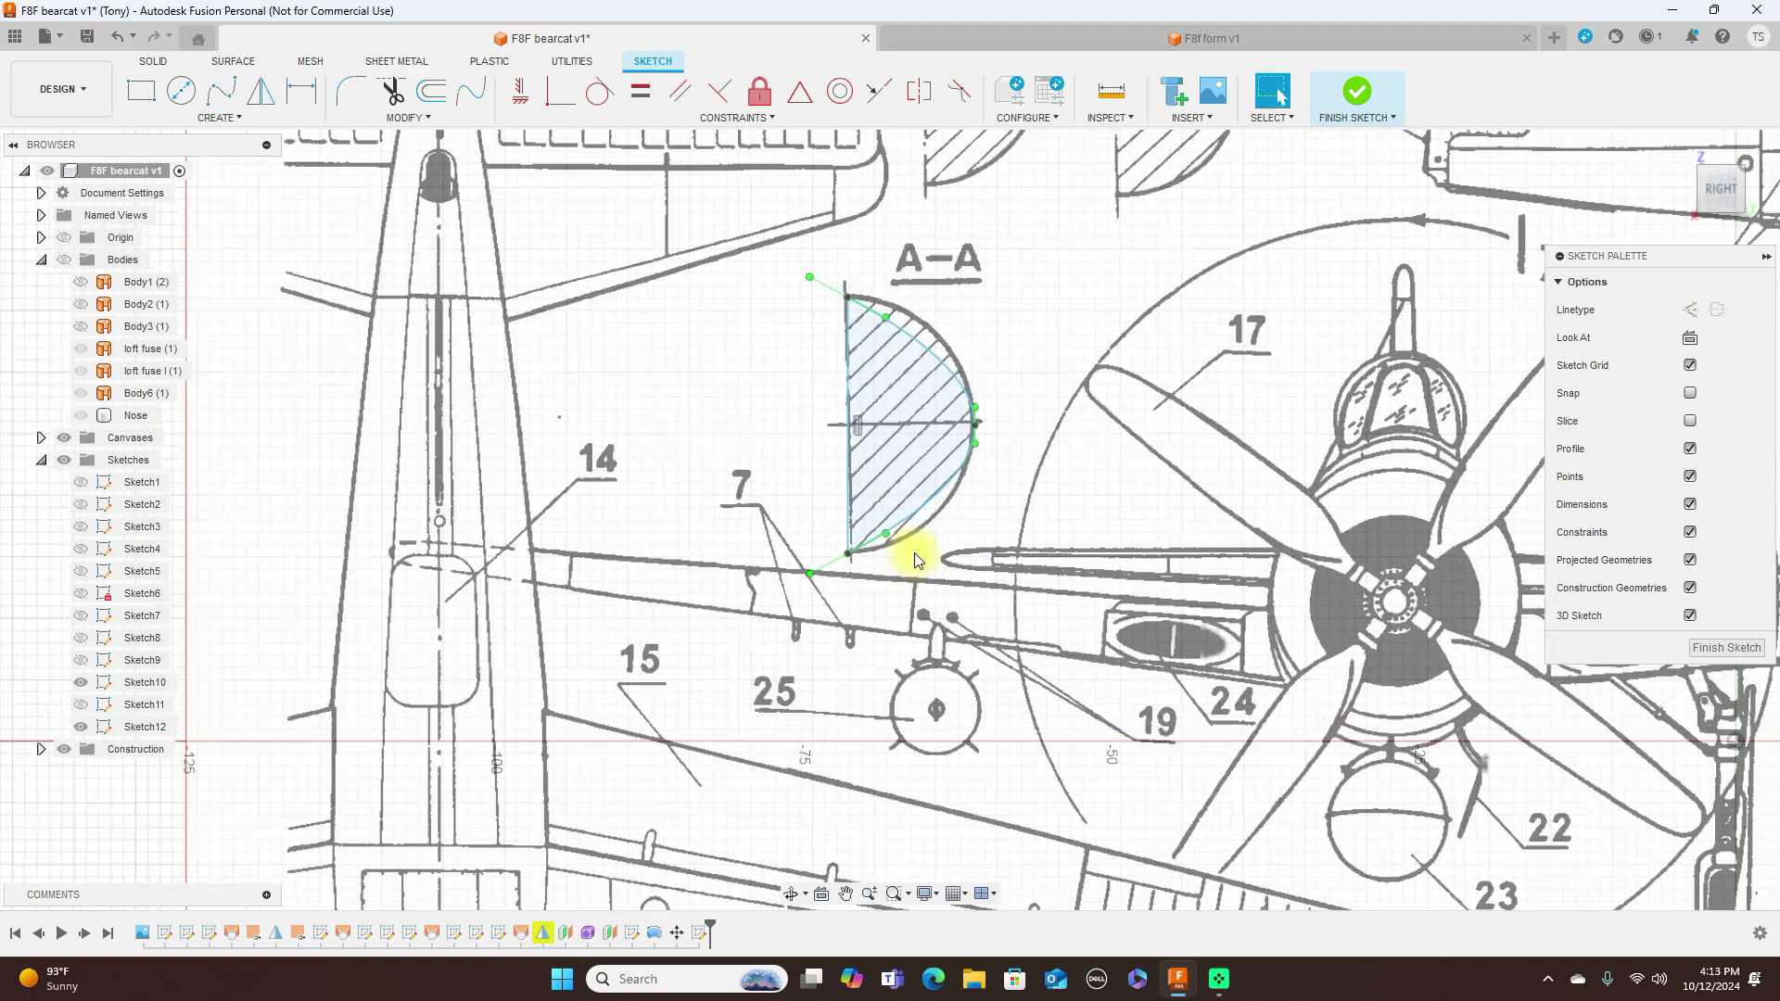
Step: Drag the spline's lower tangent handle so the curve's bottom follows the A–A outline
click(814, 571)
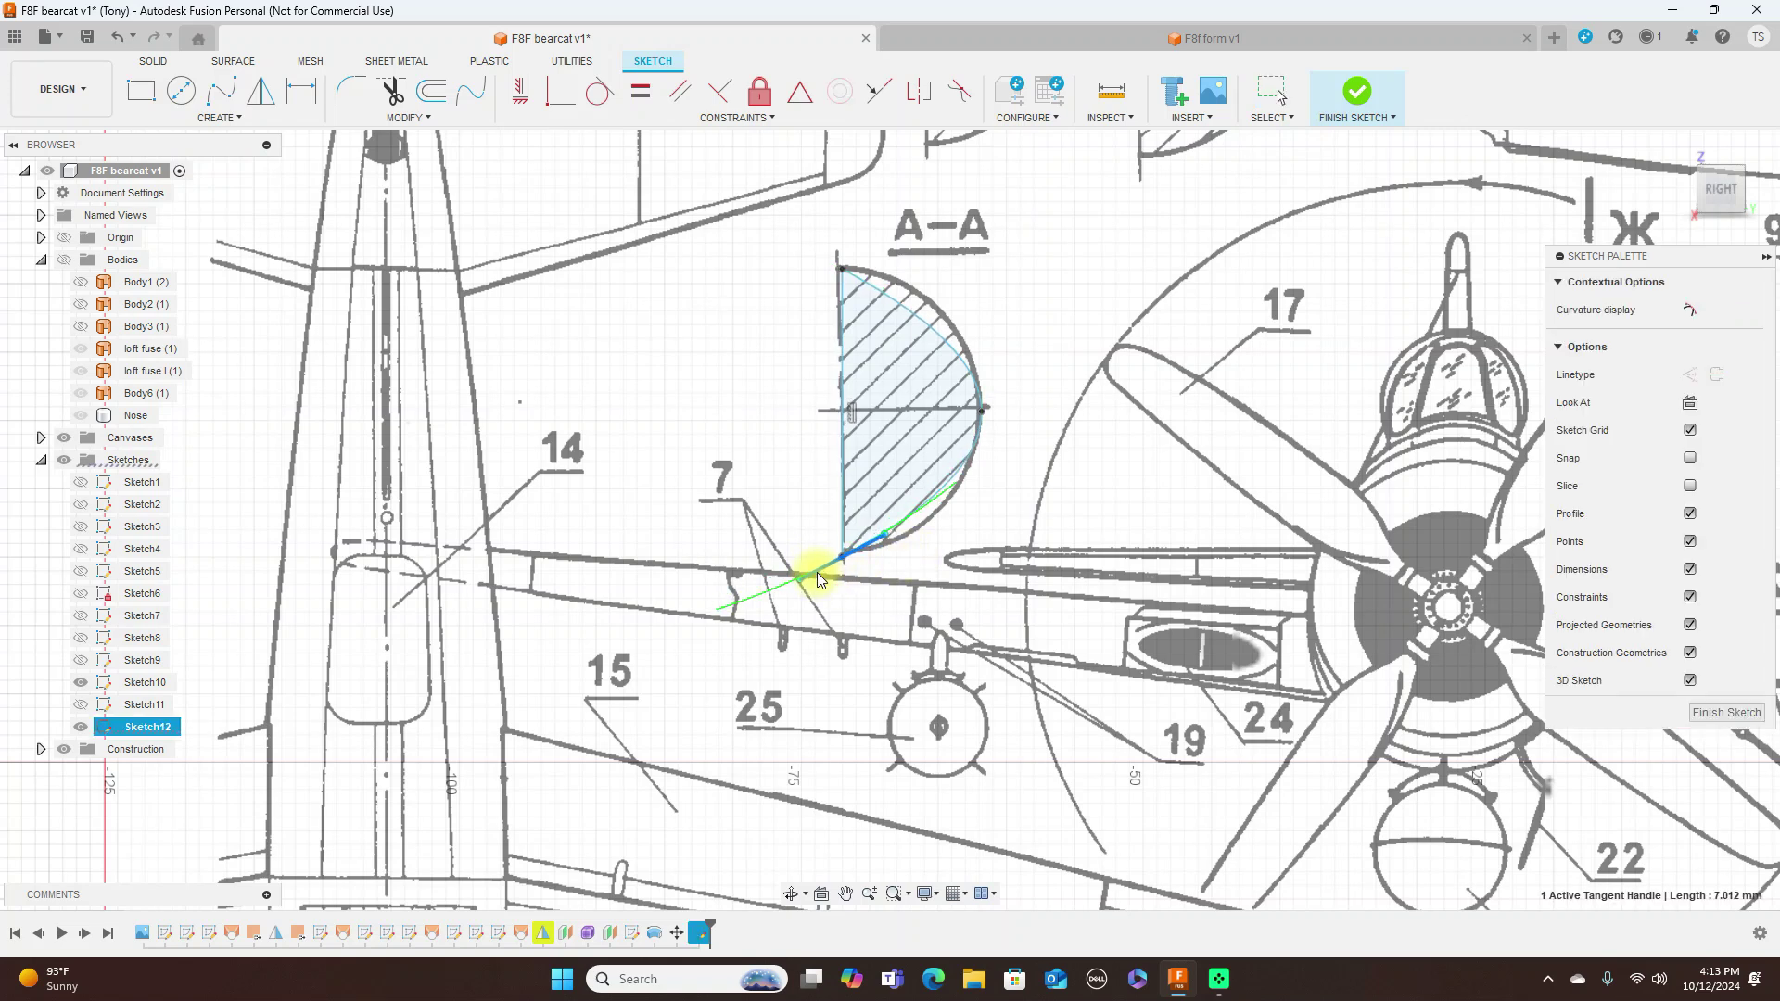
scroll(915, 627, up, 2)
click(917, 634)
mouse_move(741, 554)
mouse_down()
mouse_move(727, 528)
mouse_move(721, 548)
mouse_move(742, 536)
mouse_up()
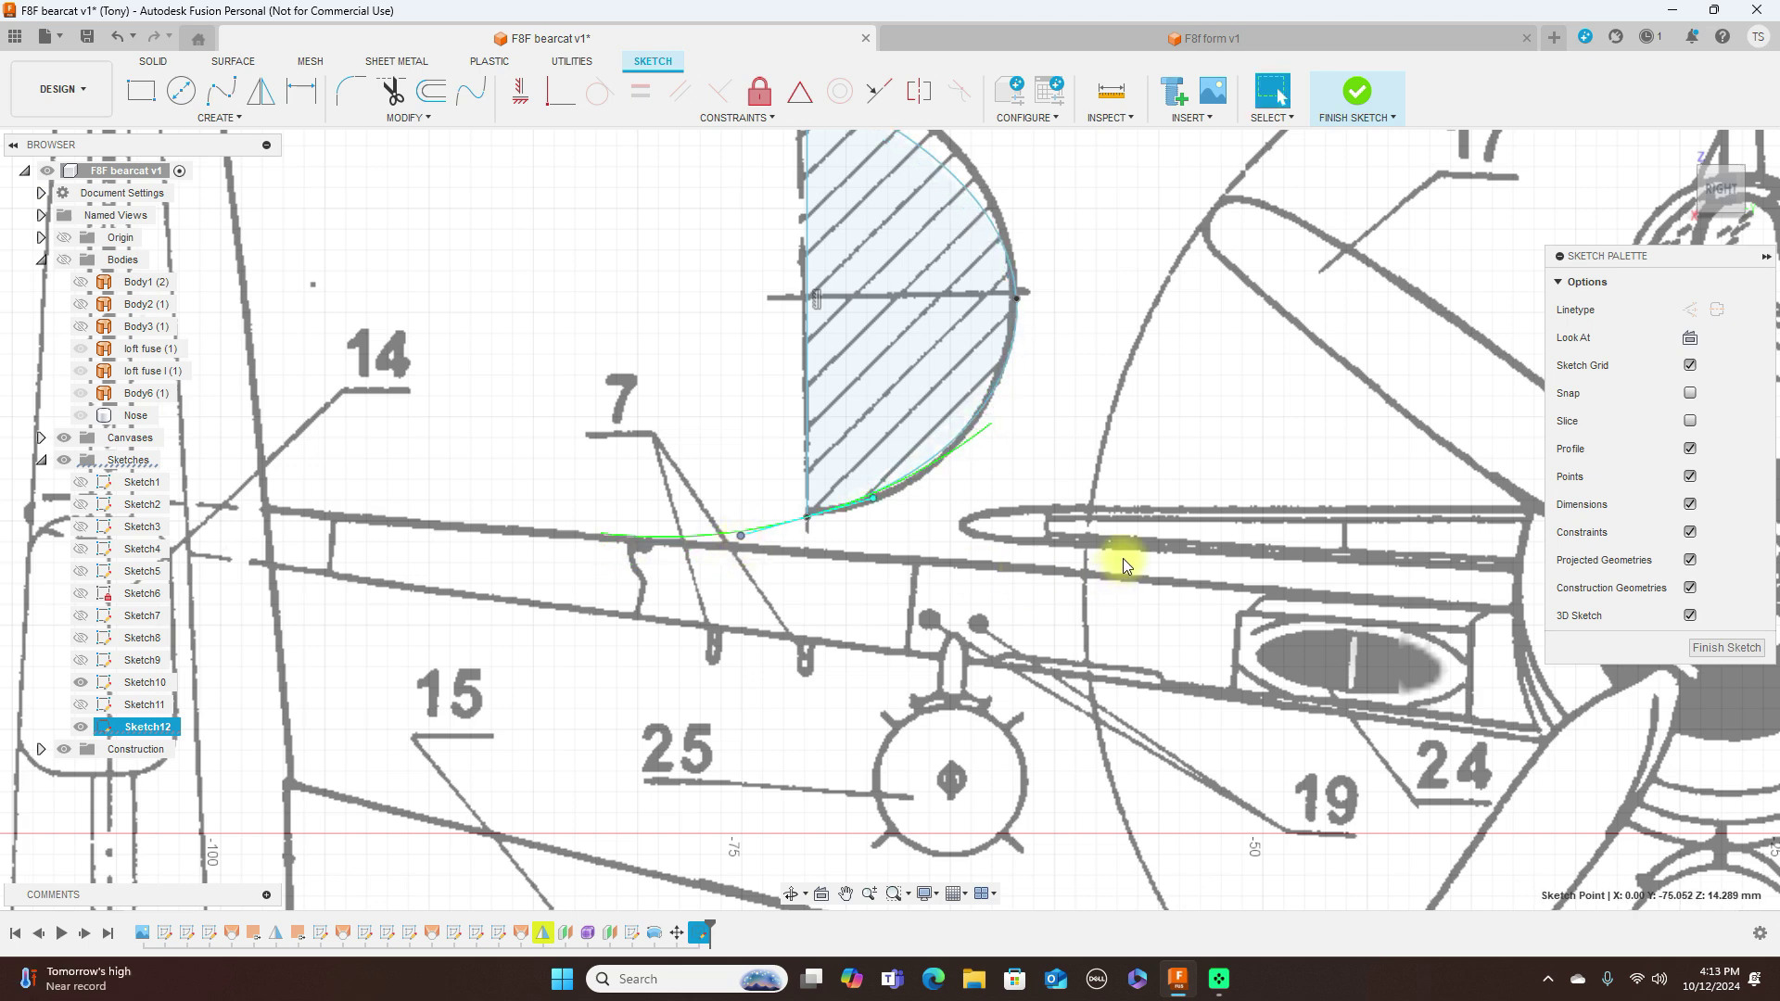
scroll(1122, 558, down, 3)
middle_drag(1137, 526, 1132, 620)
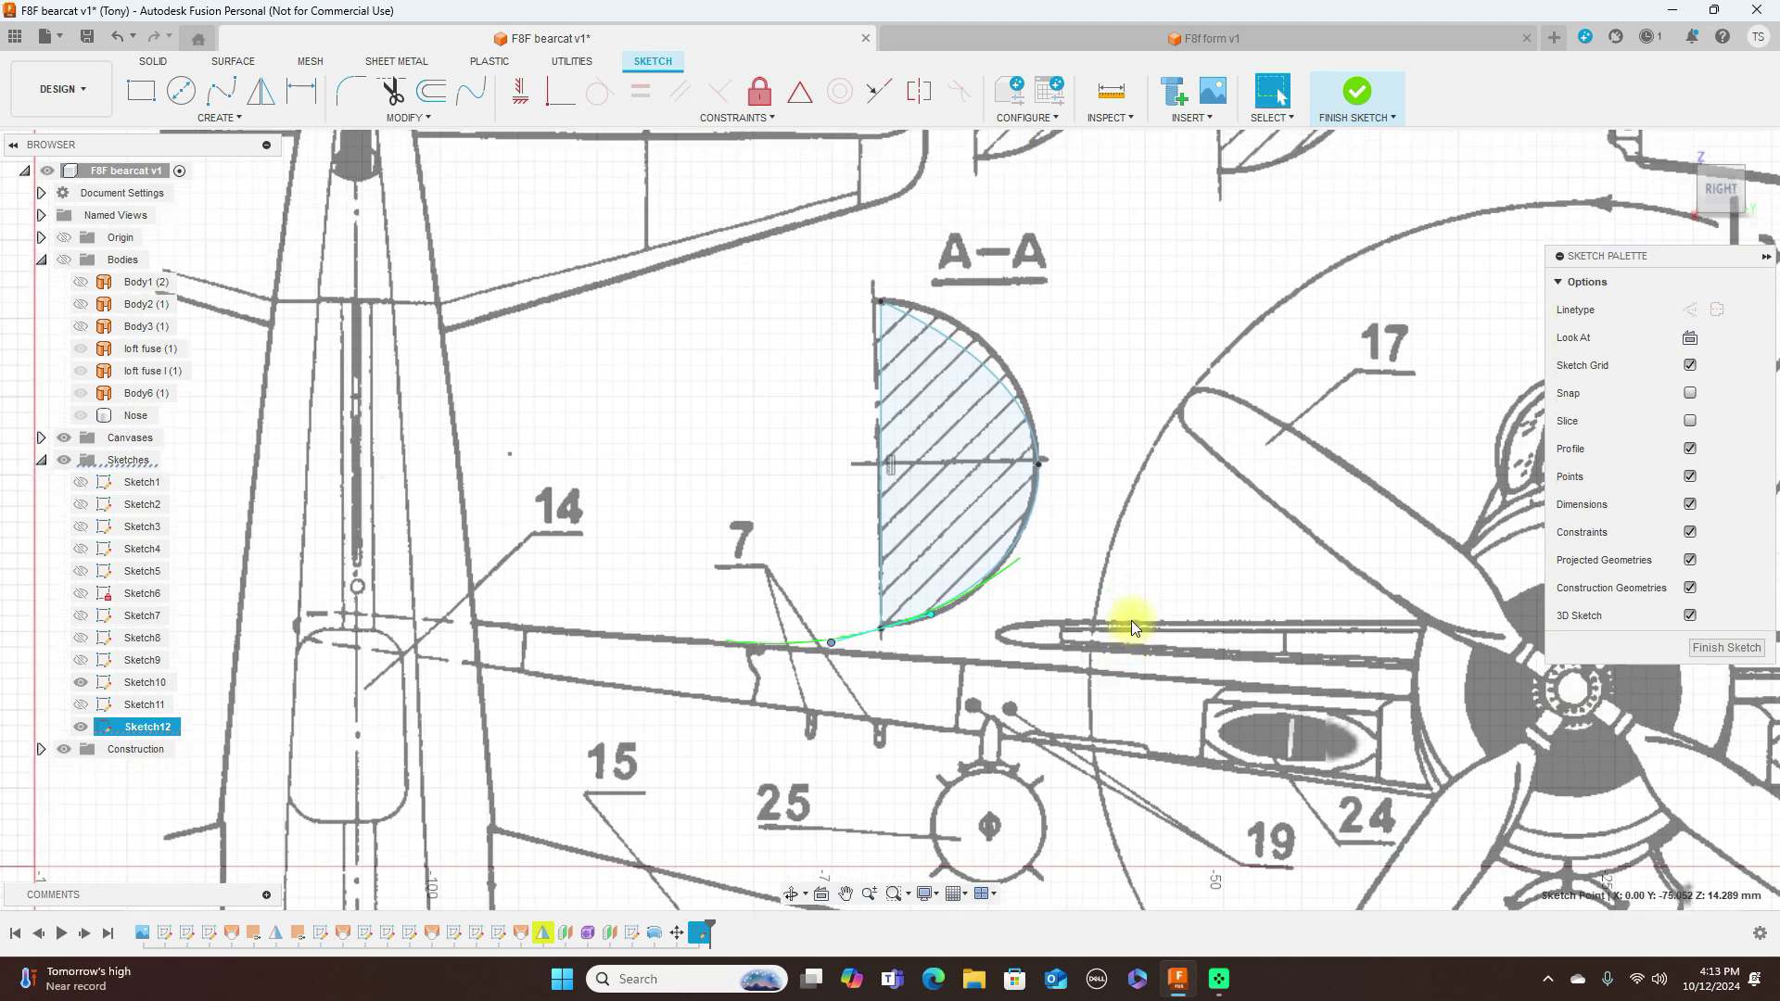
Step: Reshape the spline's top end to match the outline, nudging the top point slightly left
click(885, 304)
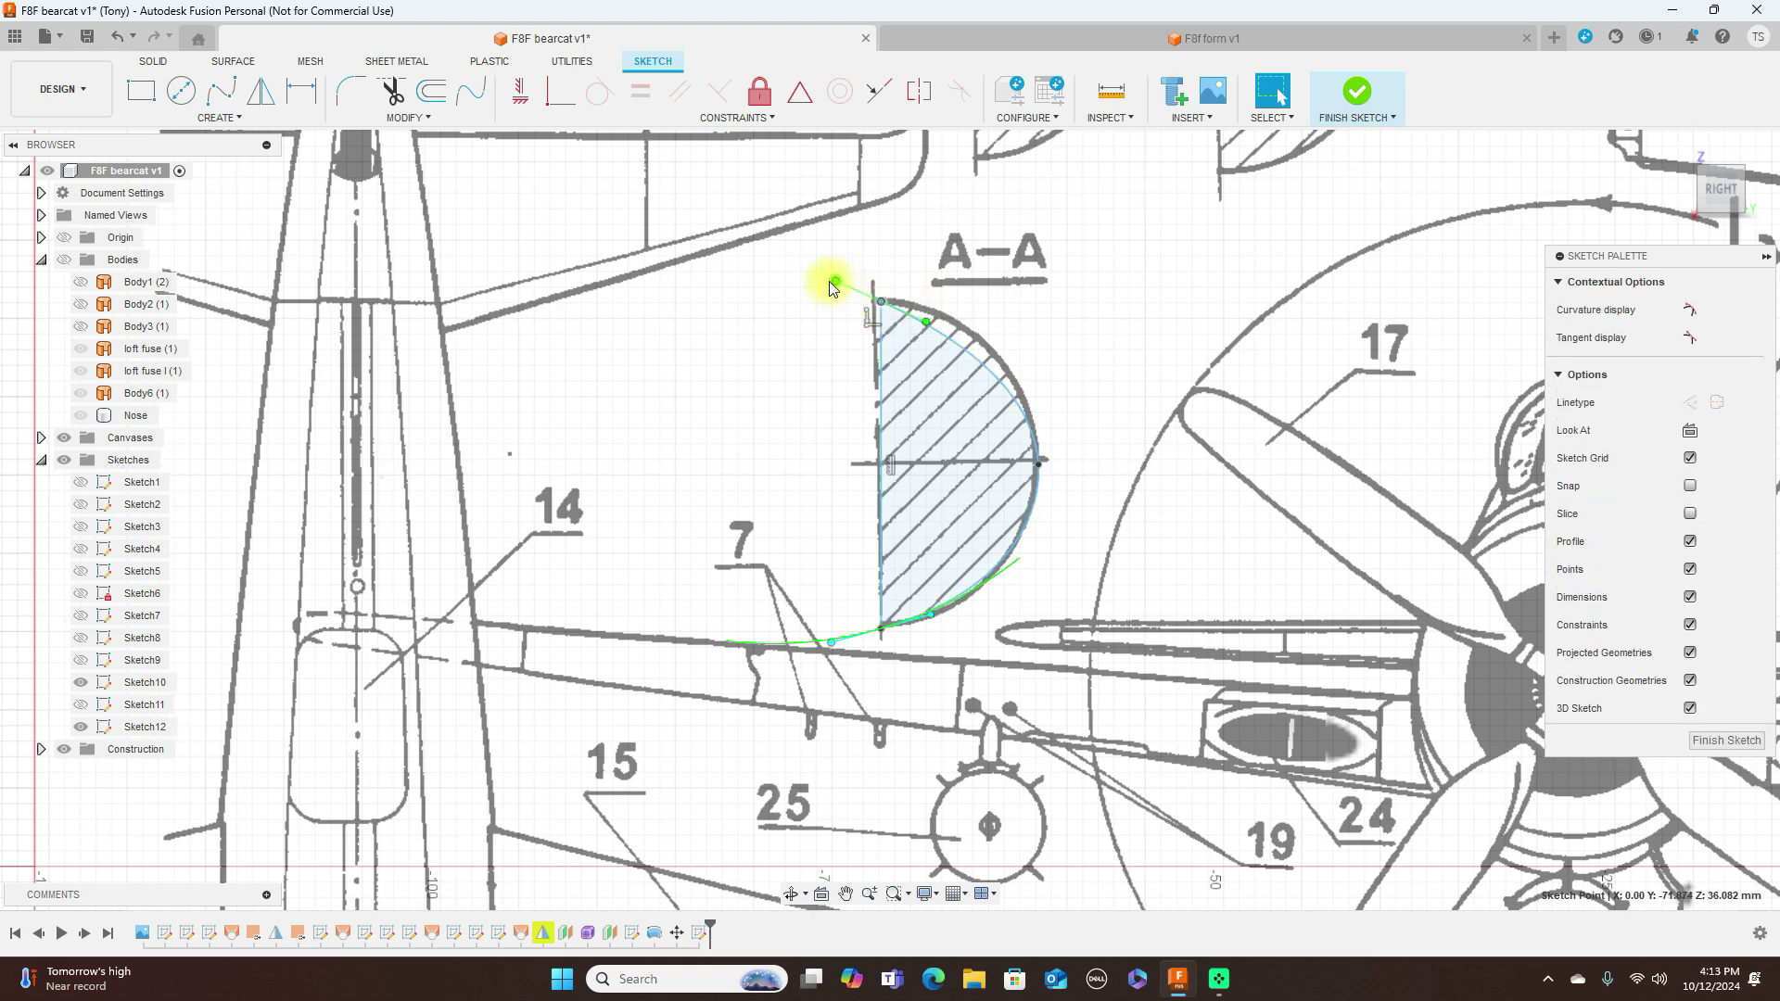
drag(839, 278, 836, 303)
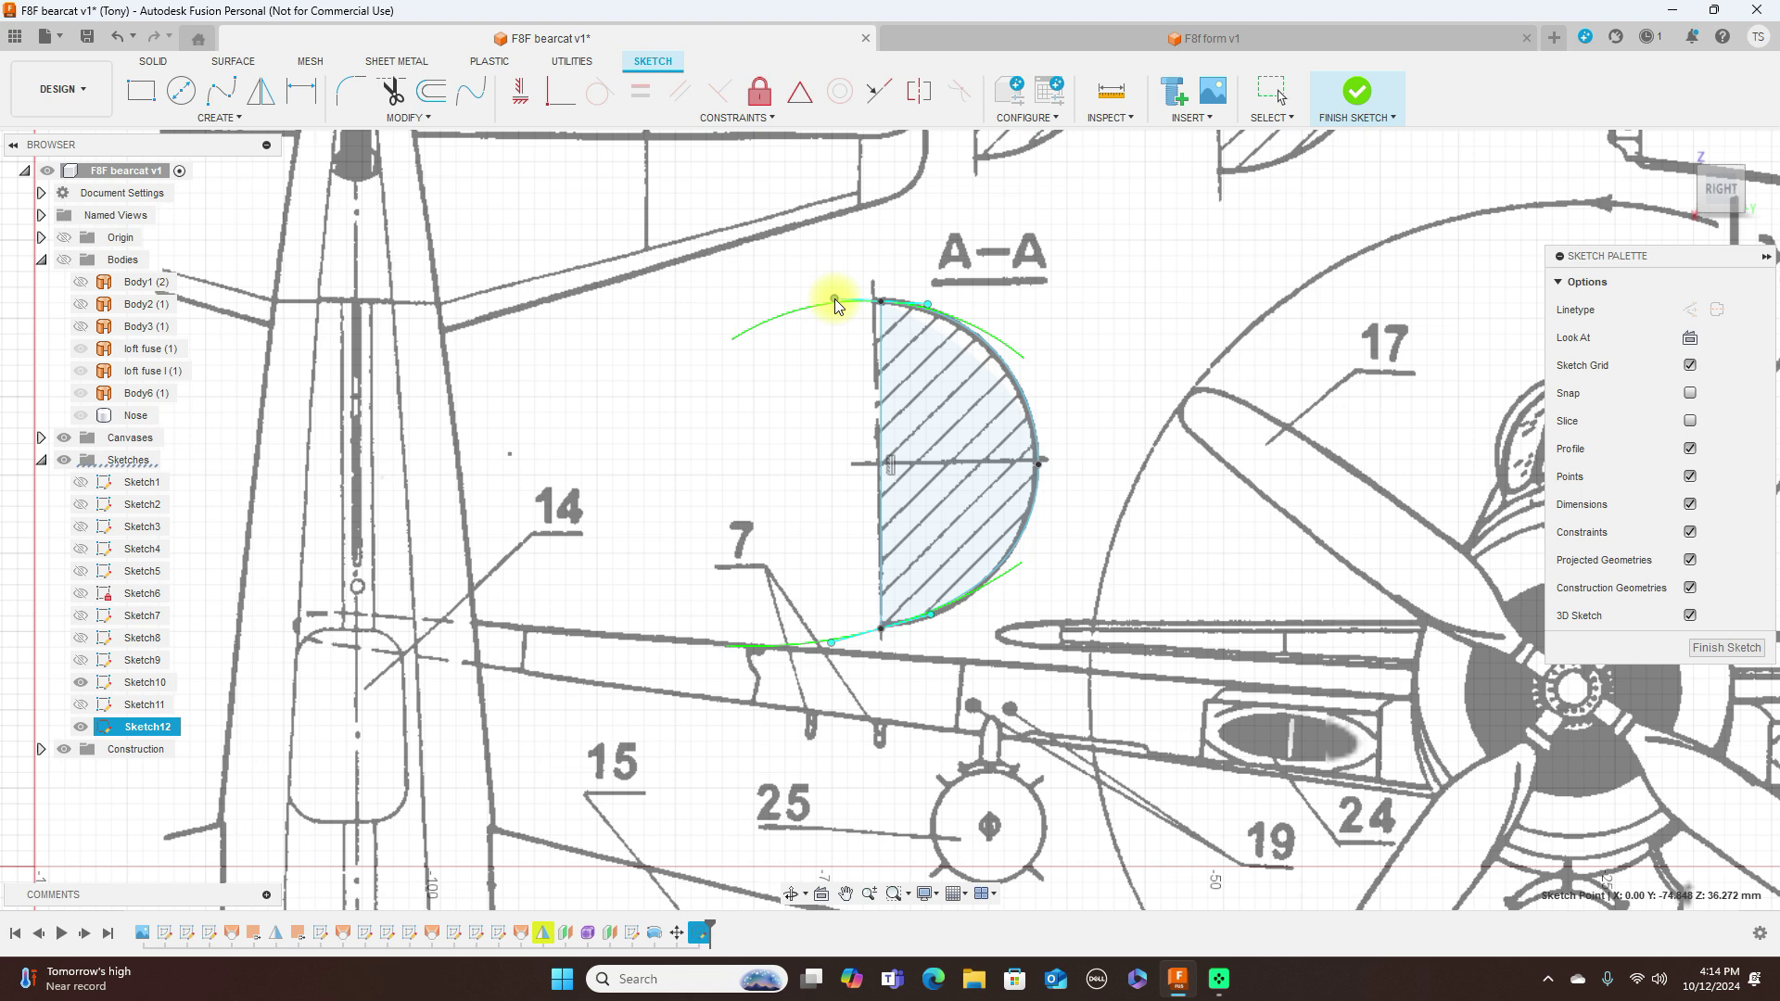
scroll(926, 295, up, 1)
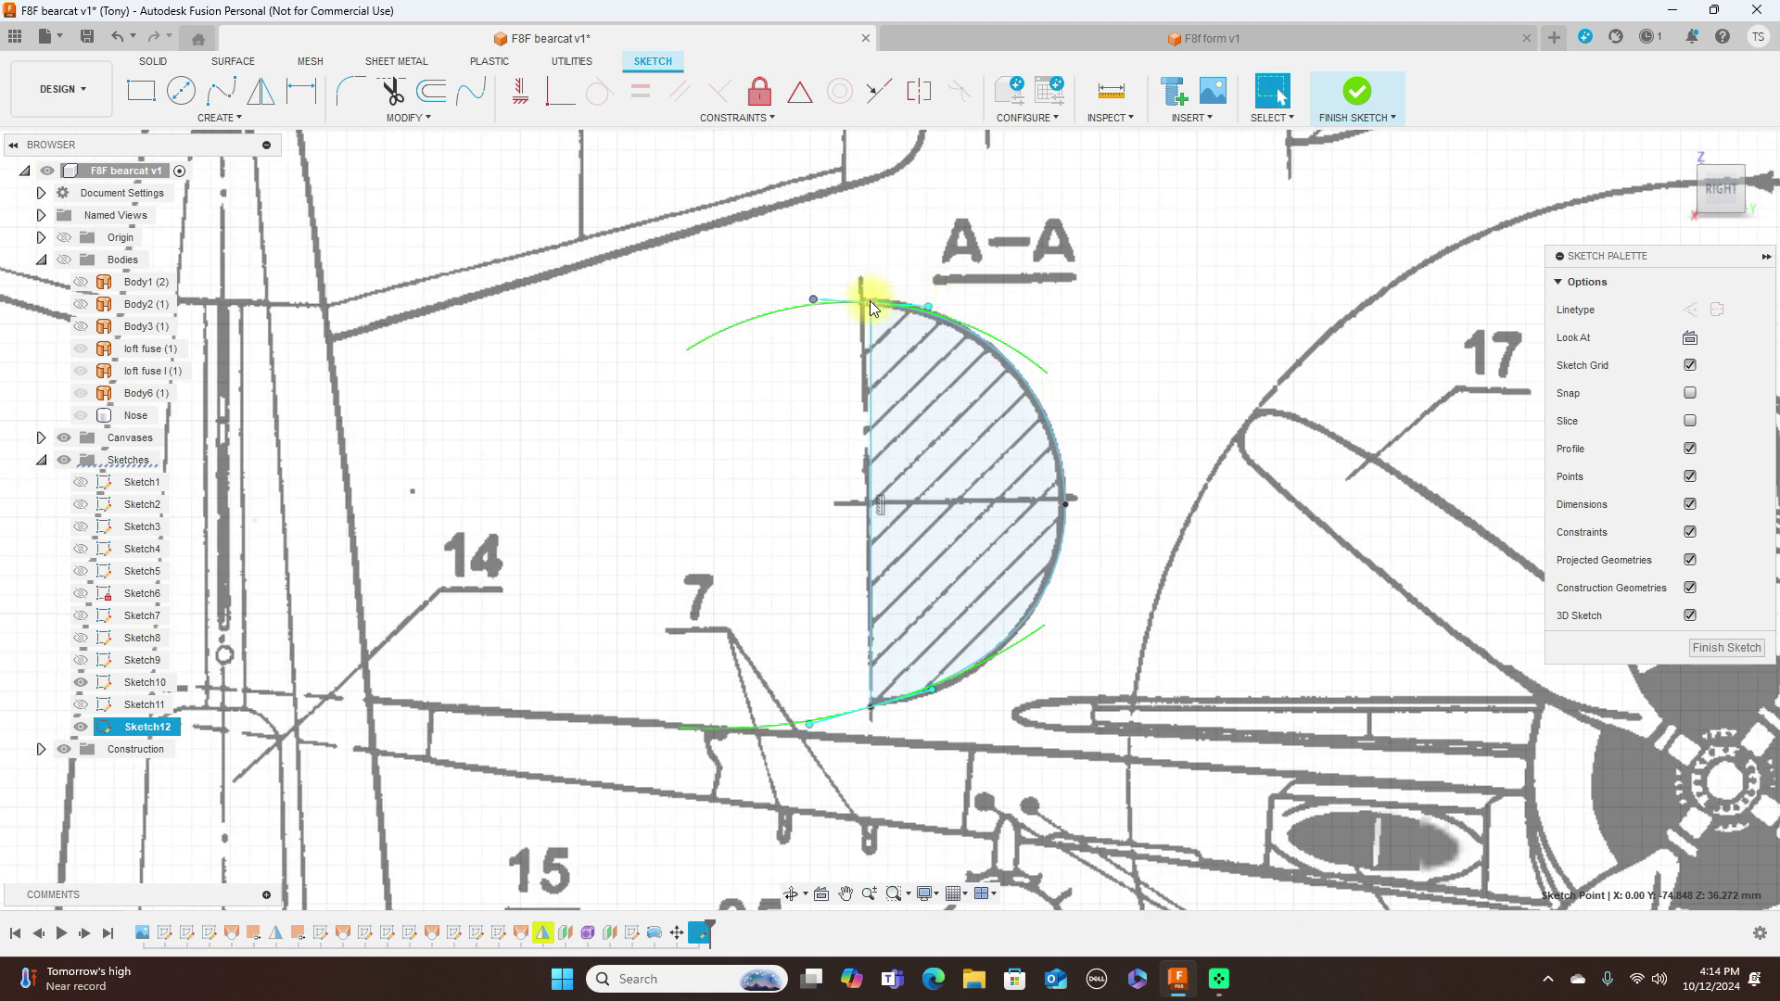
drag(870, 303, 866, 298)
key(Escape)
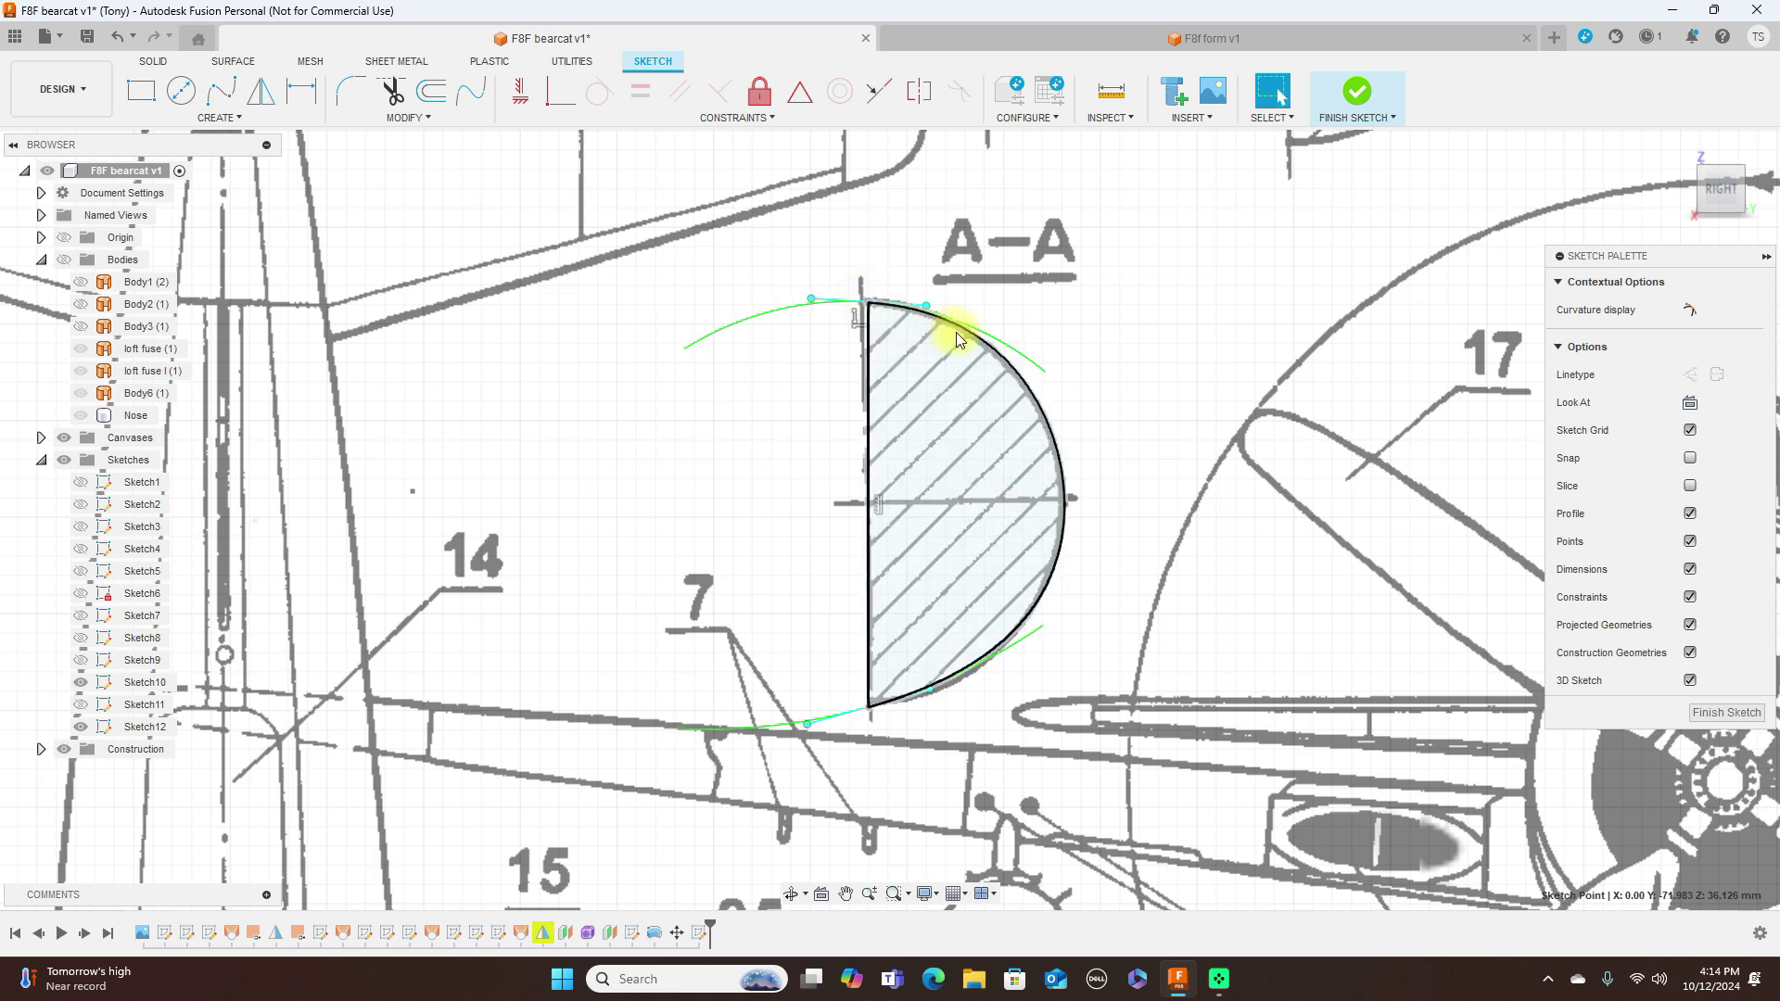
click(870, 361)
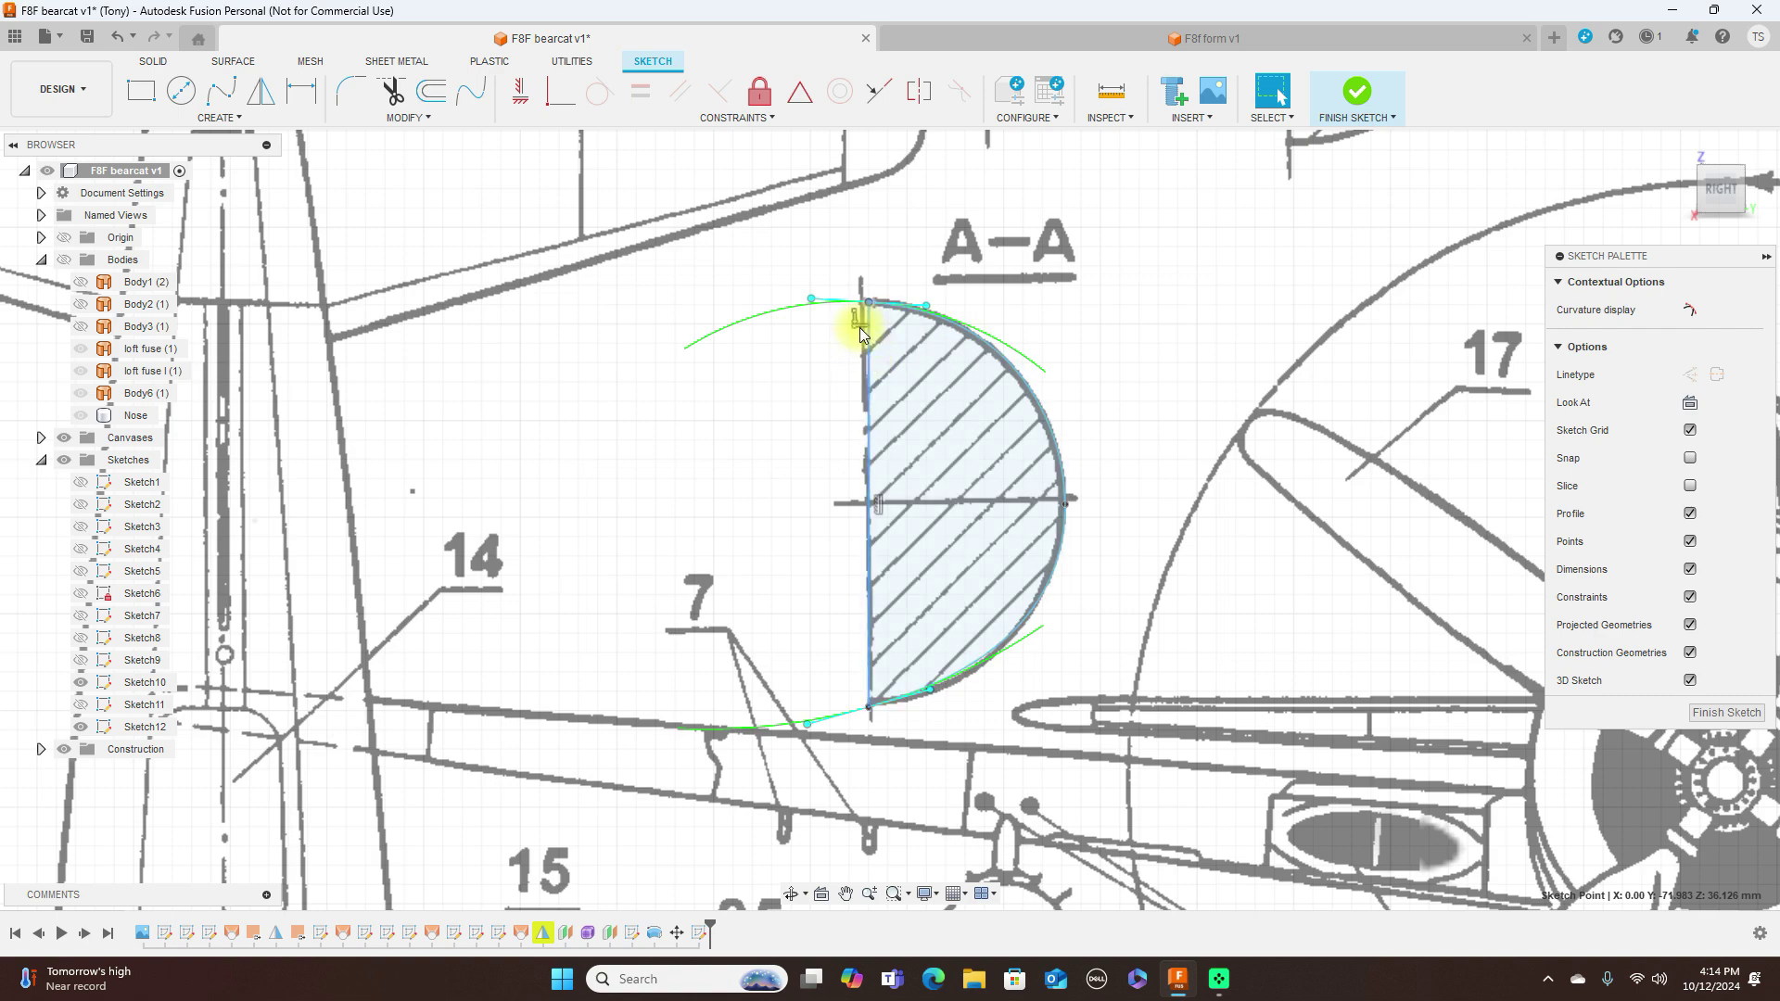
scroll(860, 326, up, 3)
scroll(862, 321, down, 3)
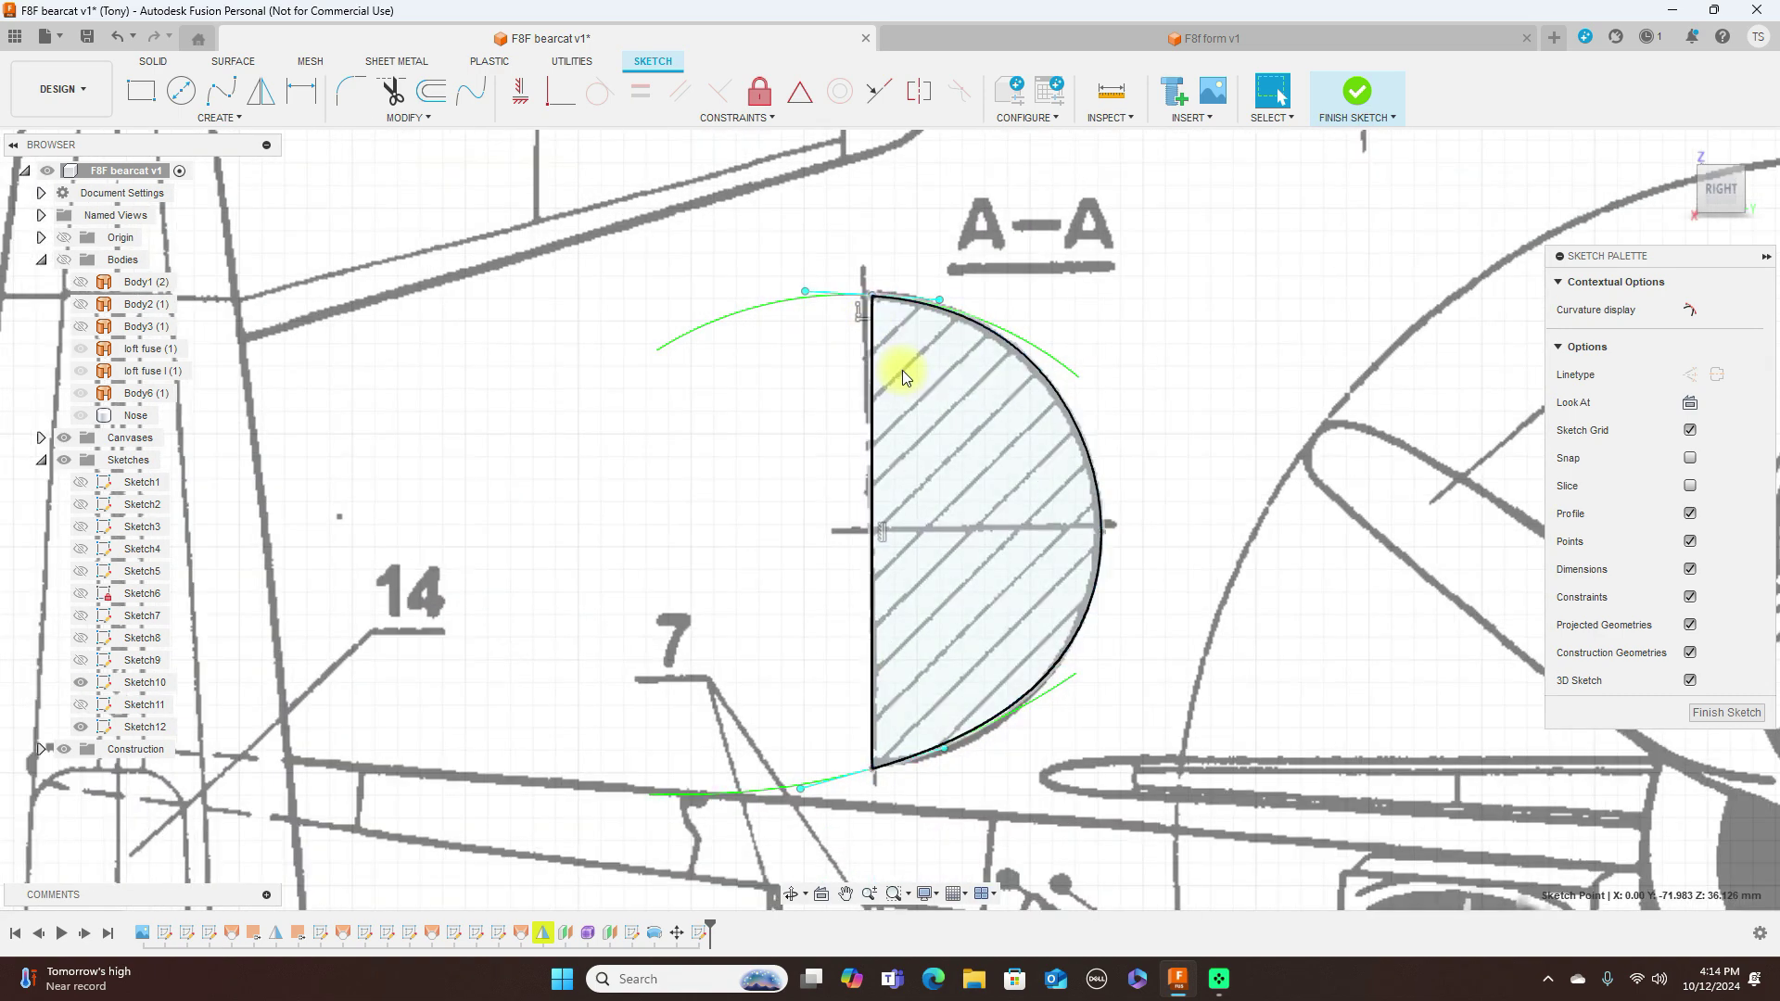
scroll(998, 385, down, 2)
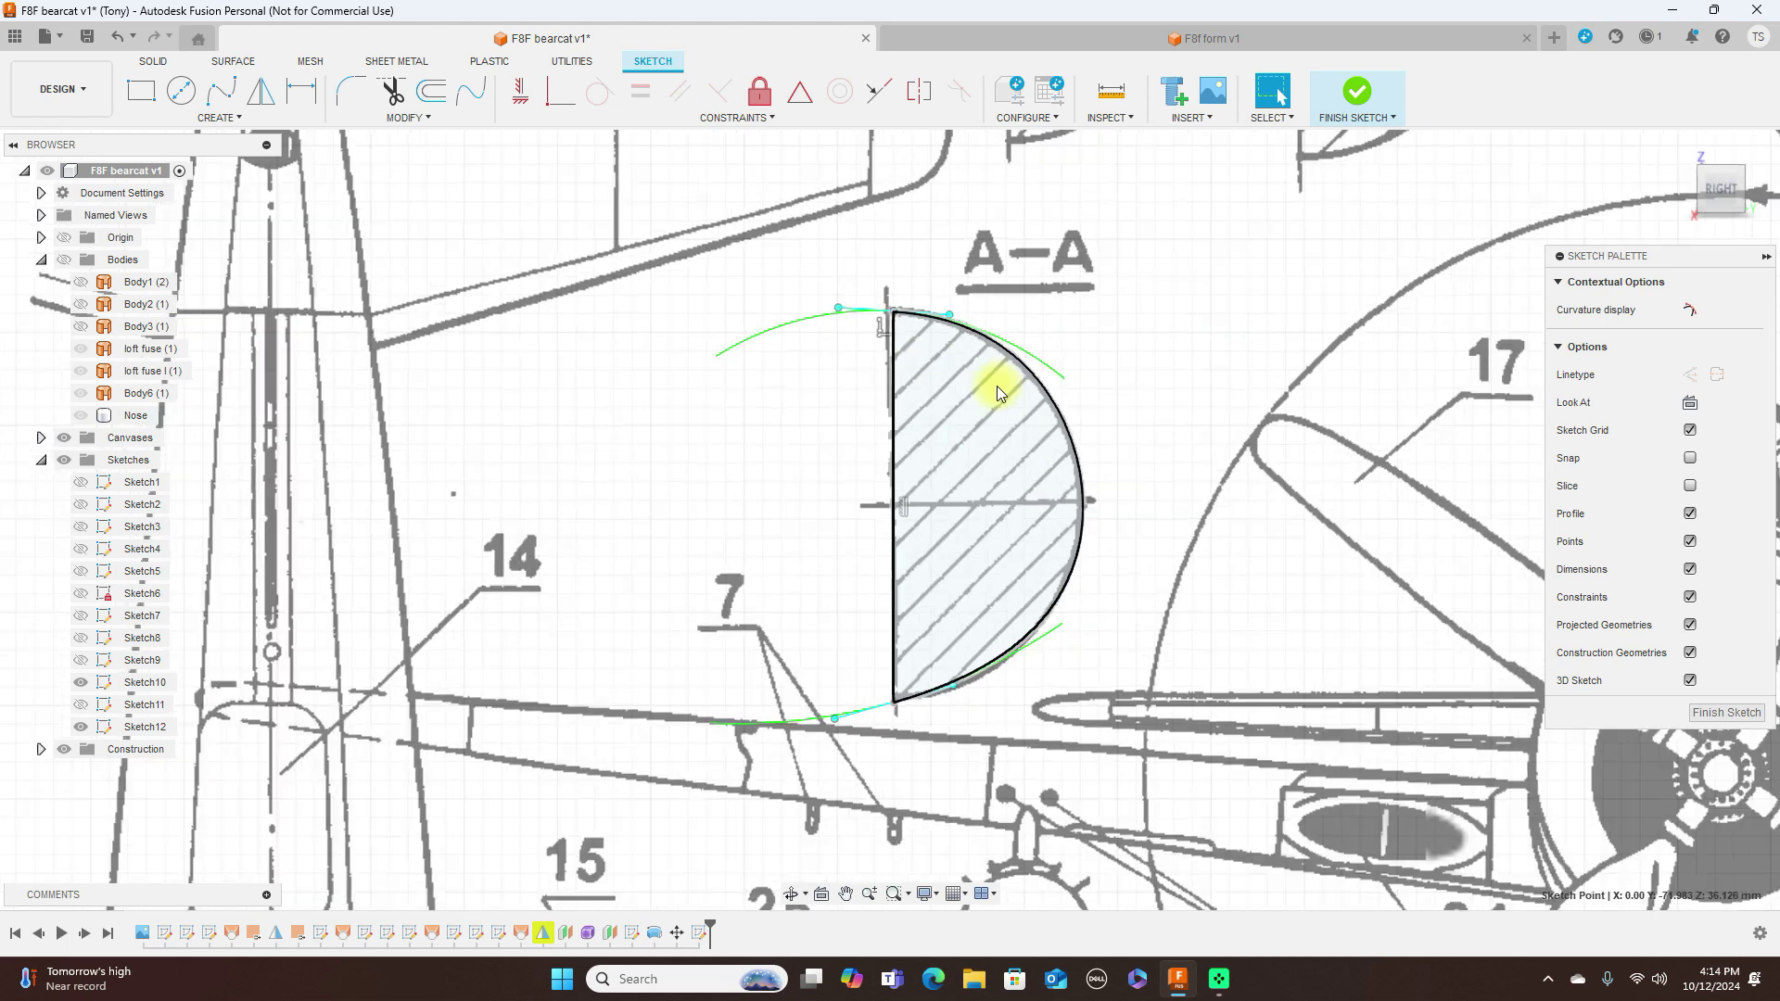
key(l)
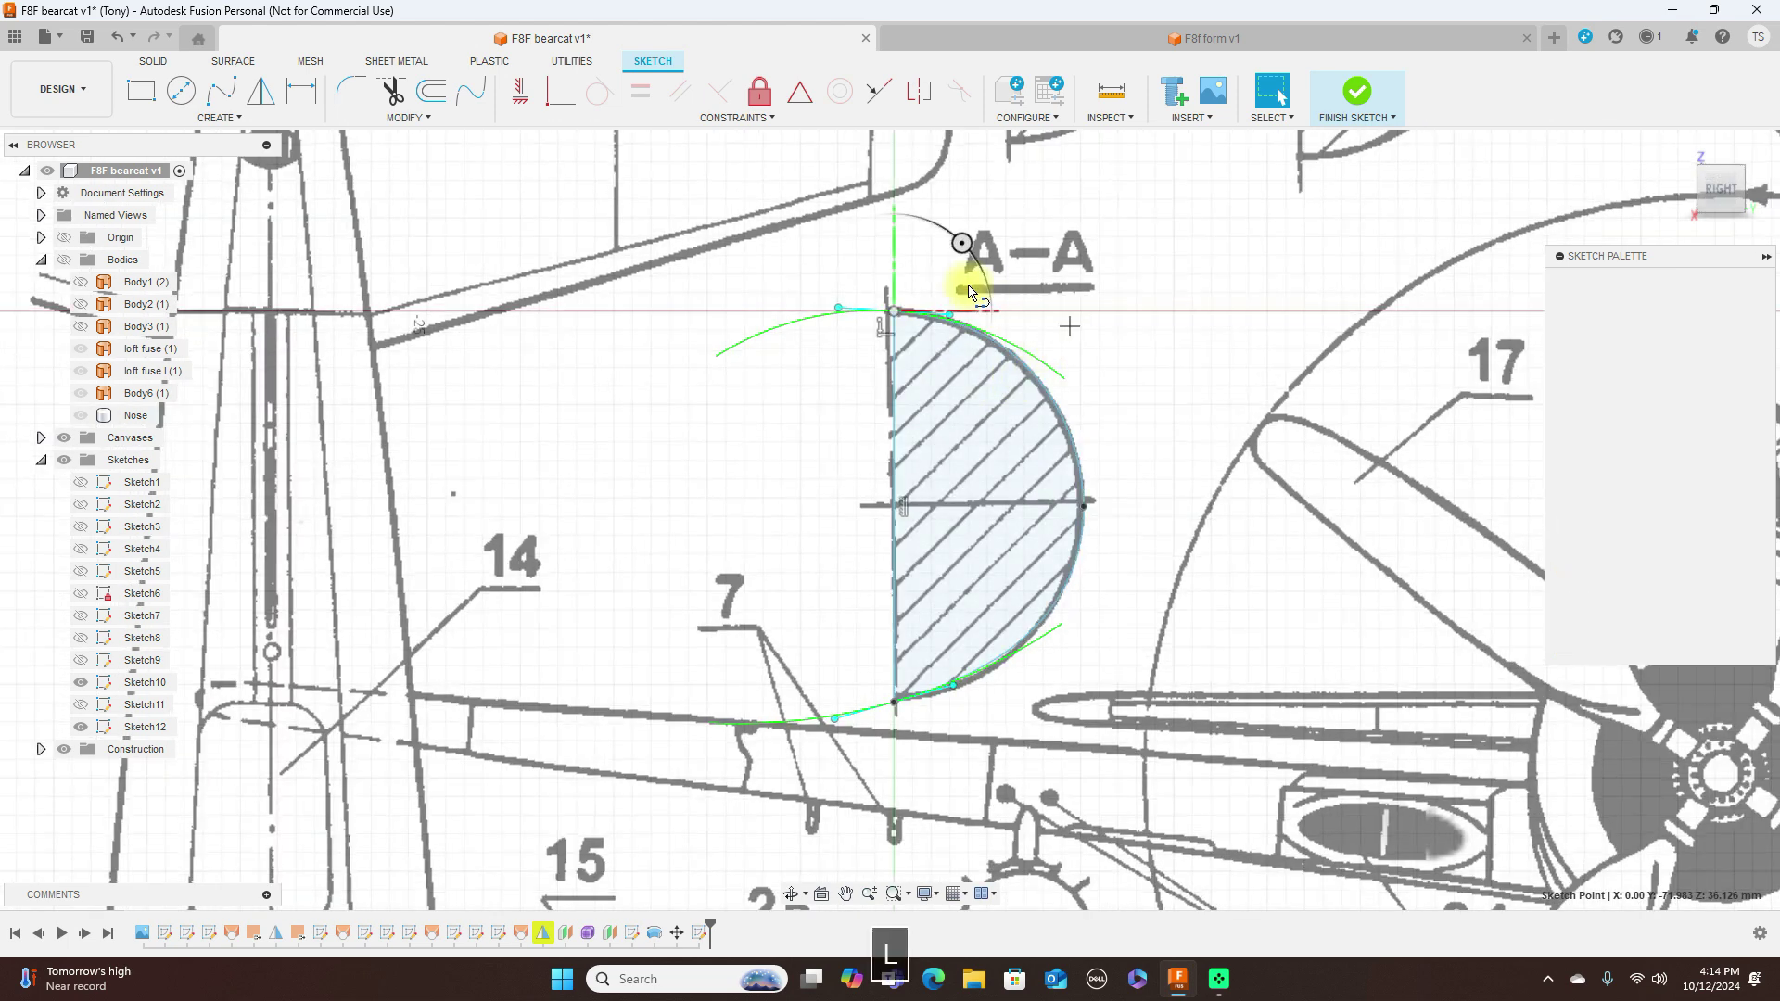
Step: Cancel the stray line, zoom out to the full blueprint sheet, and finish Sketch12
click(895, 313)
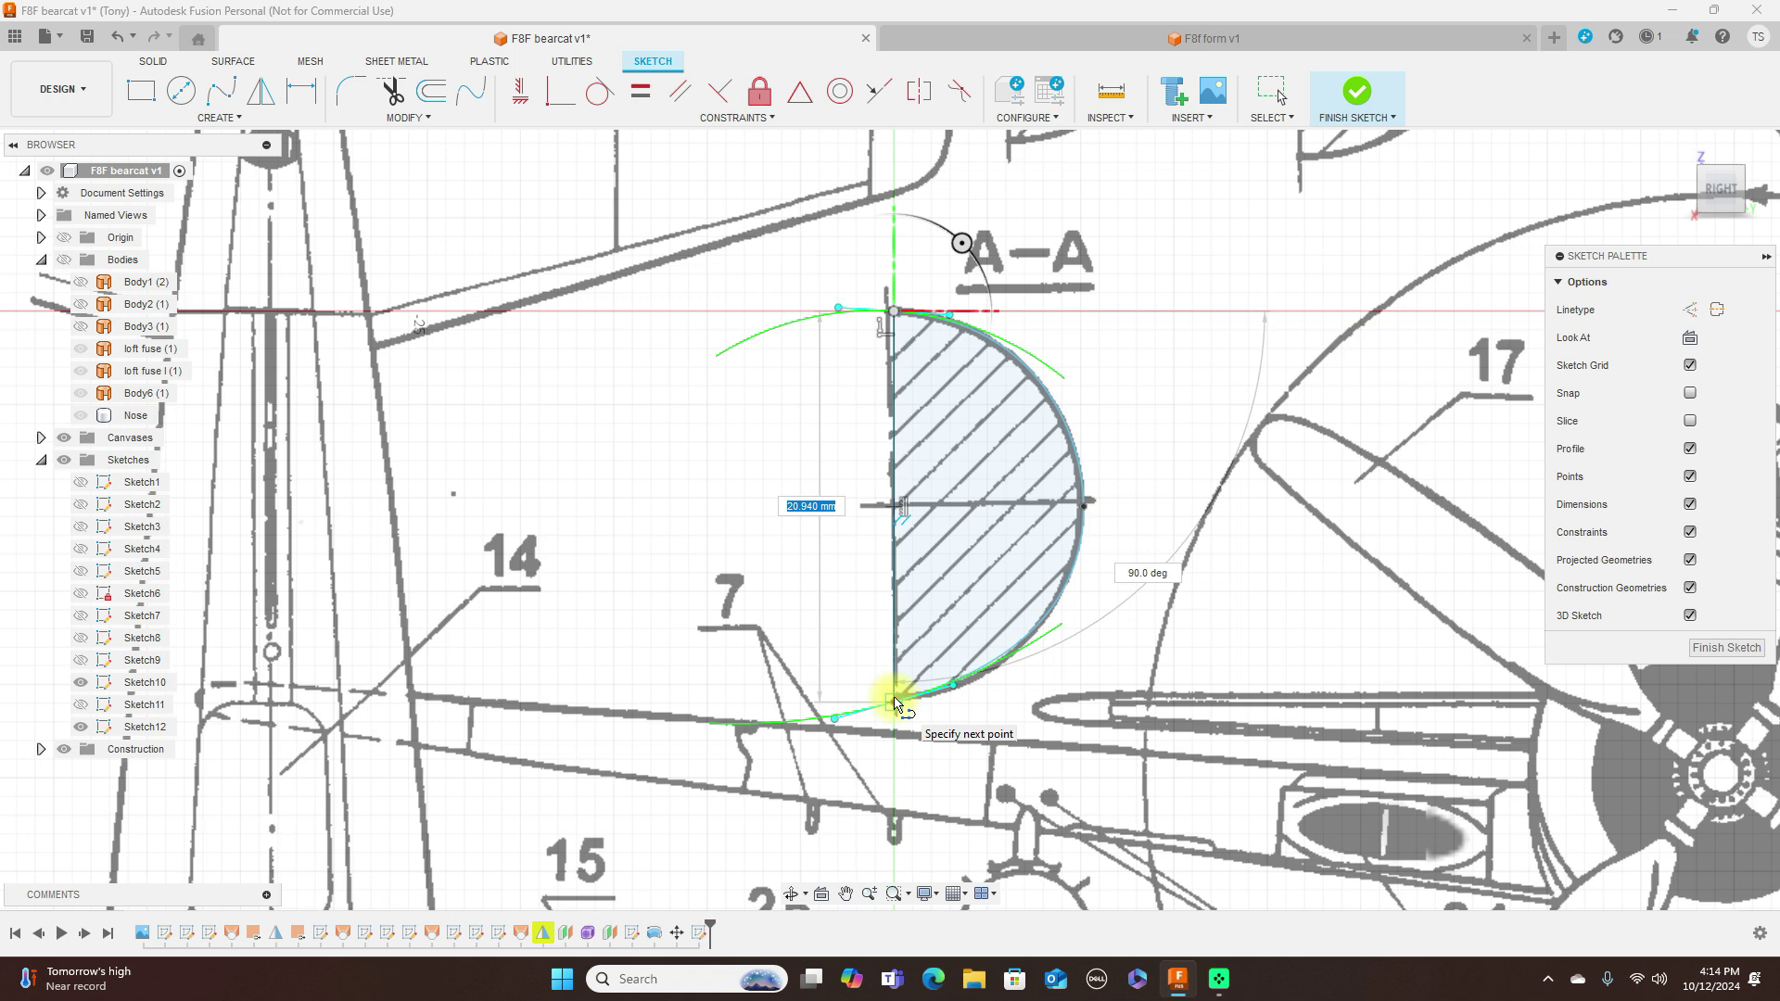
right_click(886, 269)
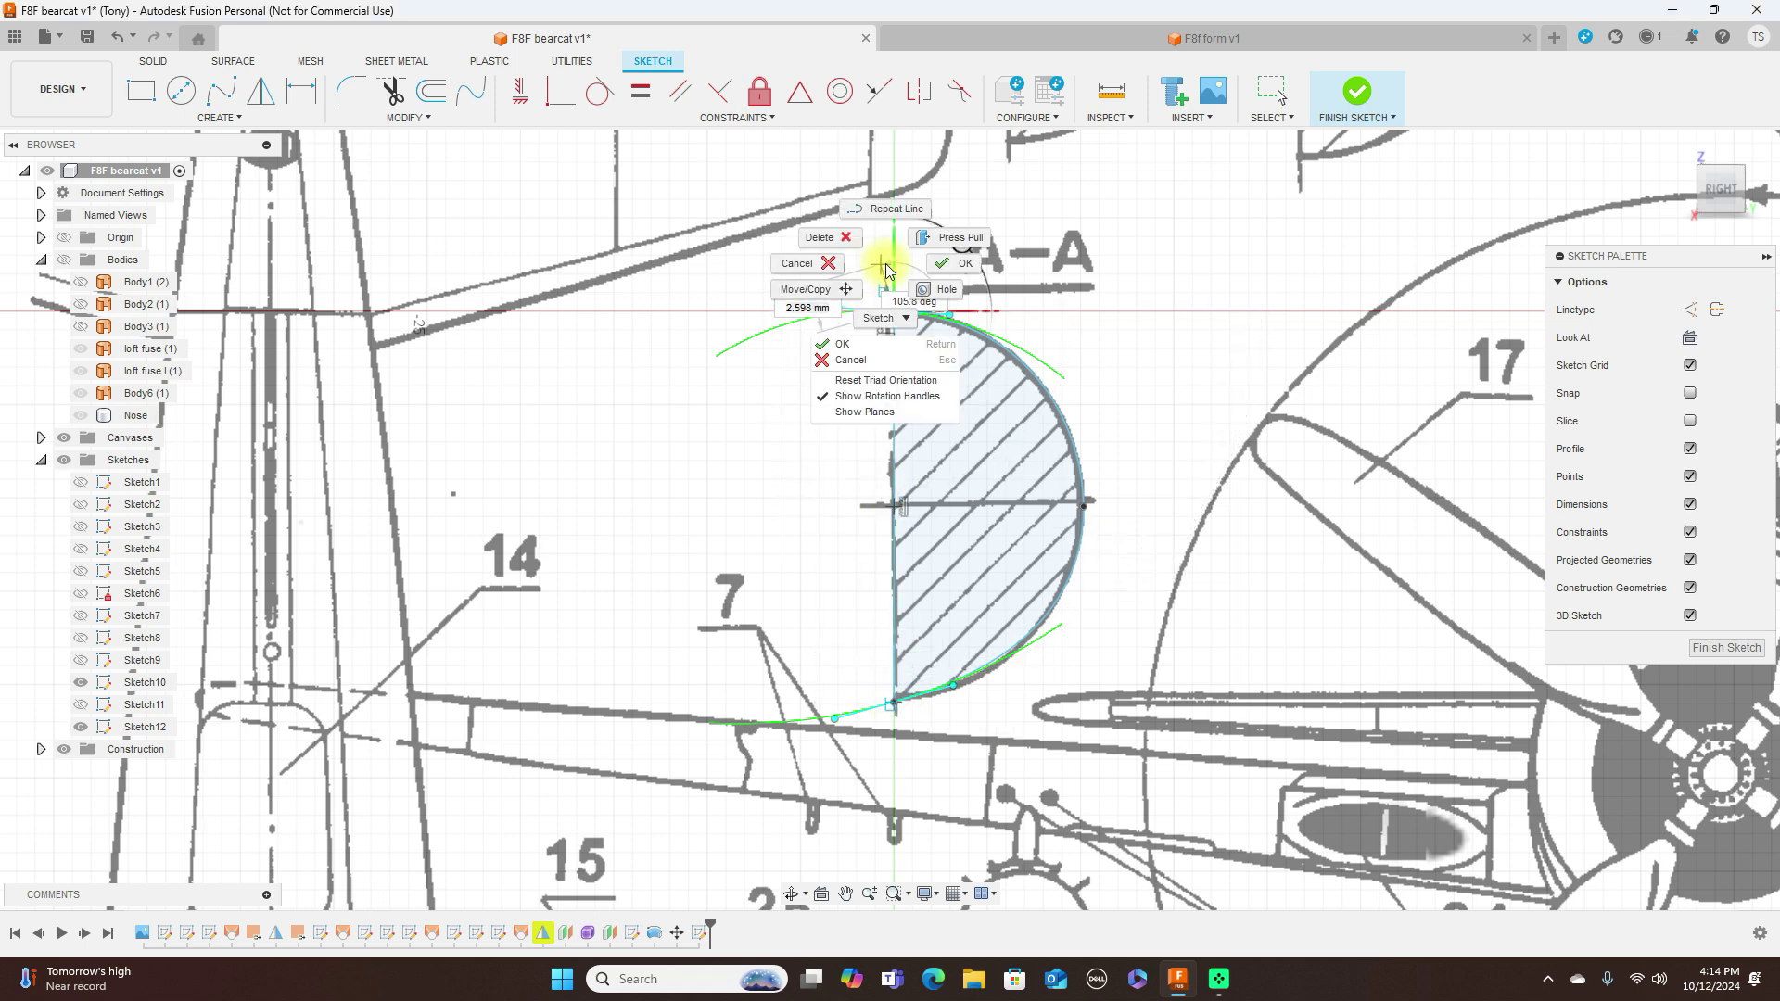
click(814, 263)
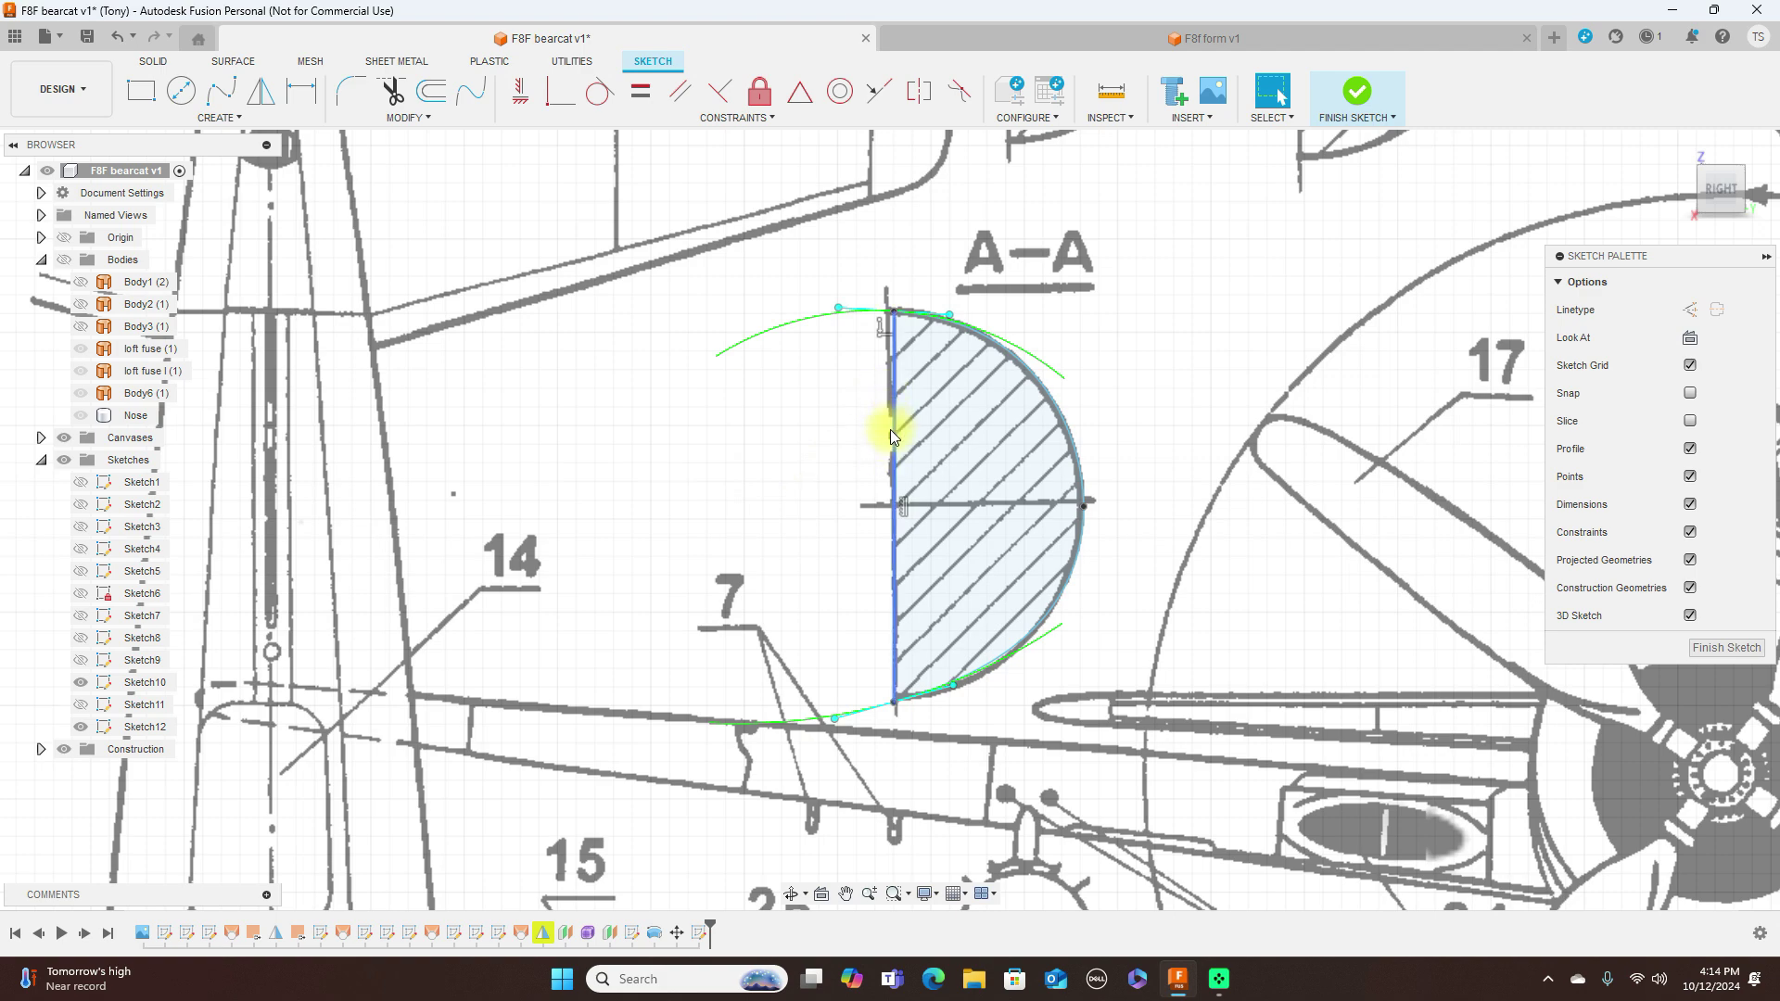
scroll(1217, 547, down, 5)
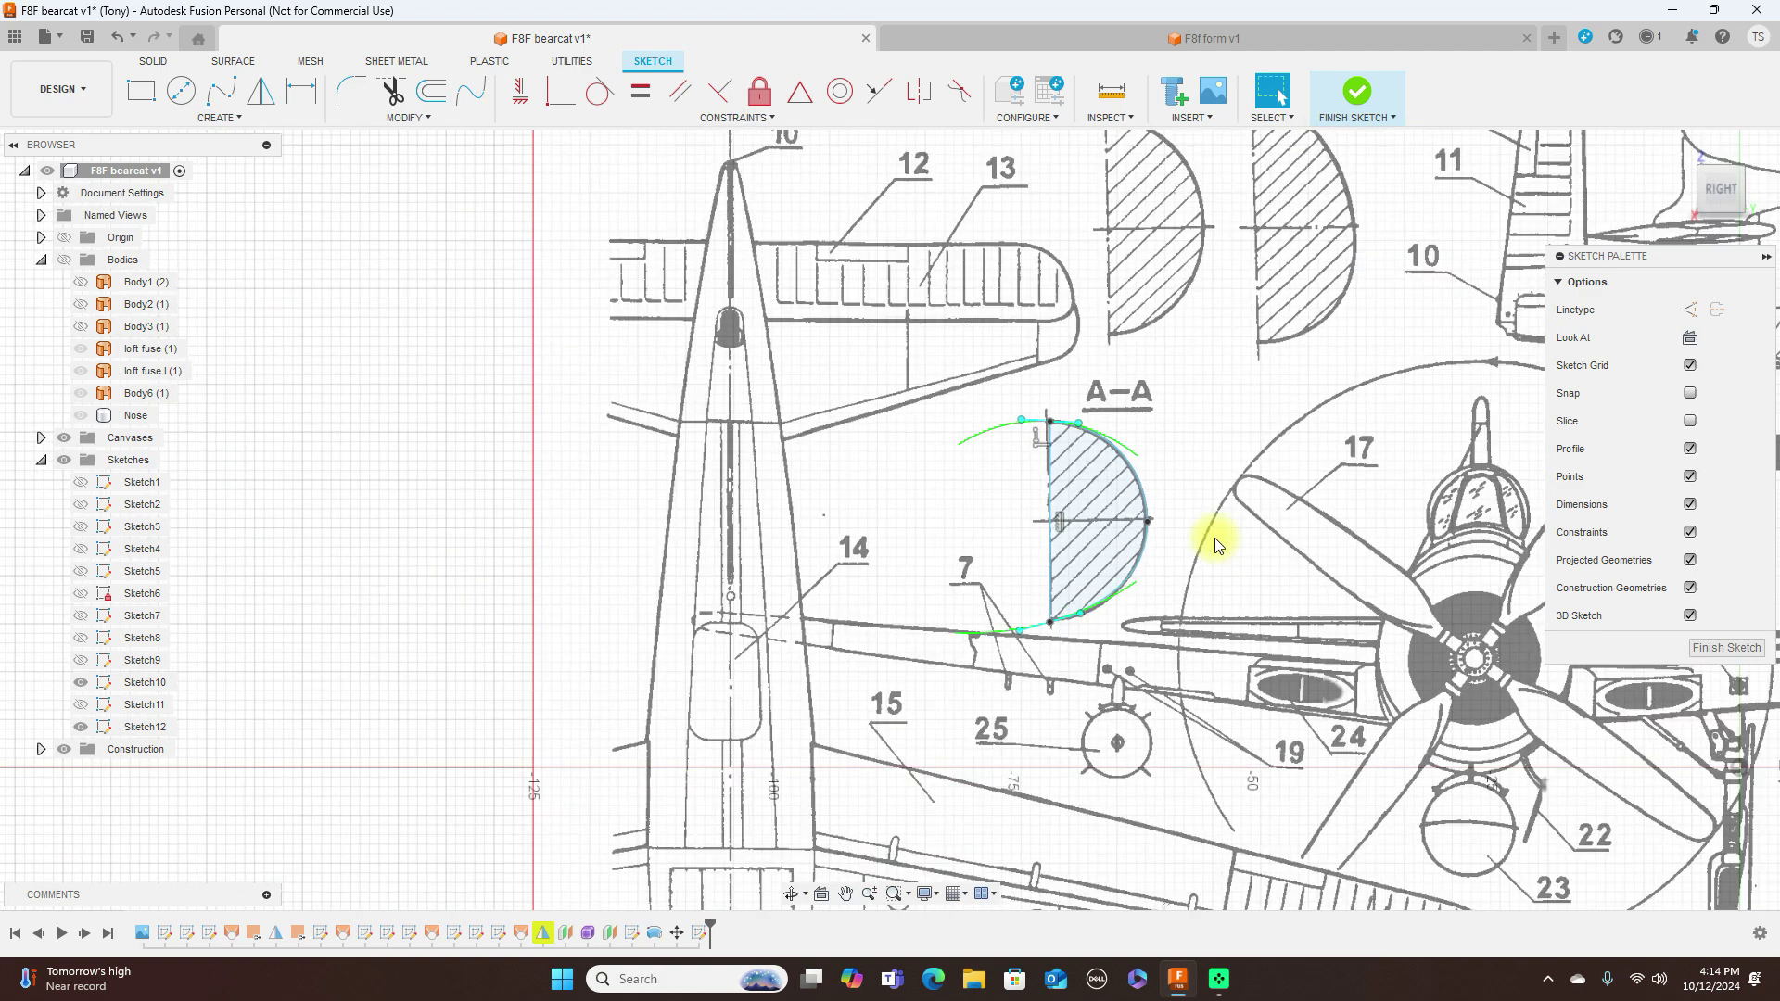
scroll(1219, 545, down, 2)
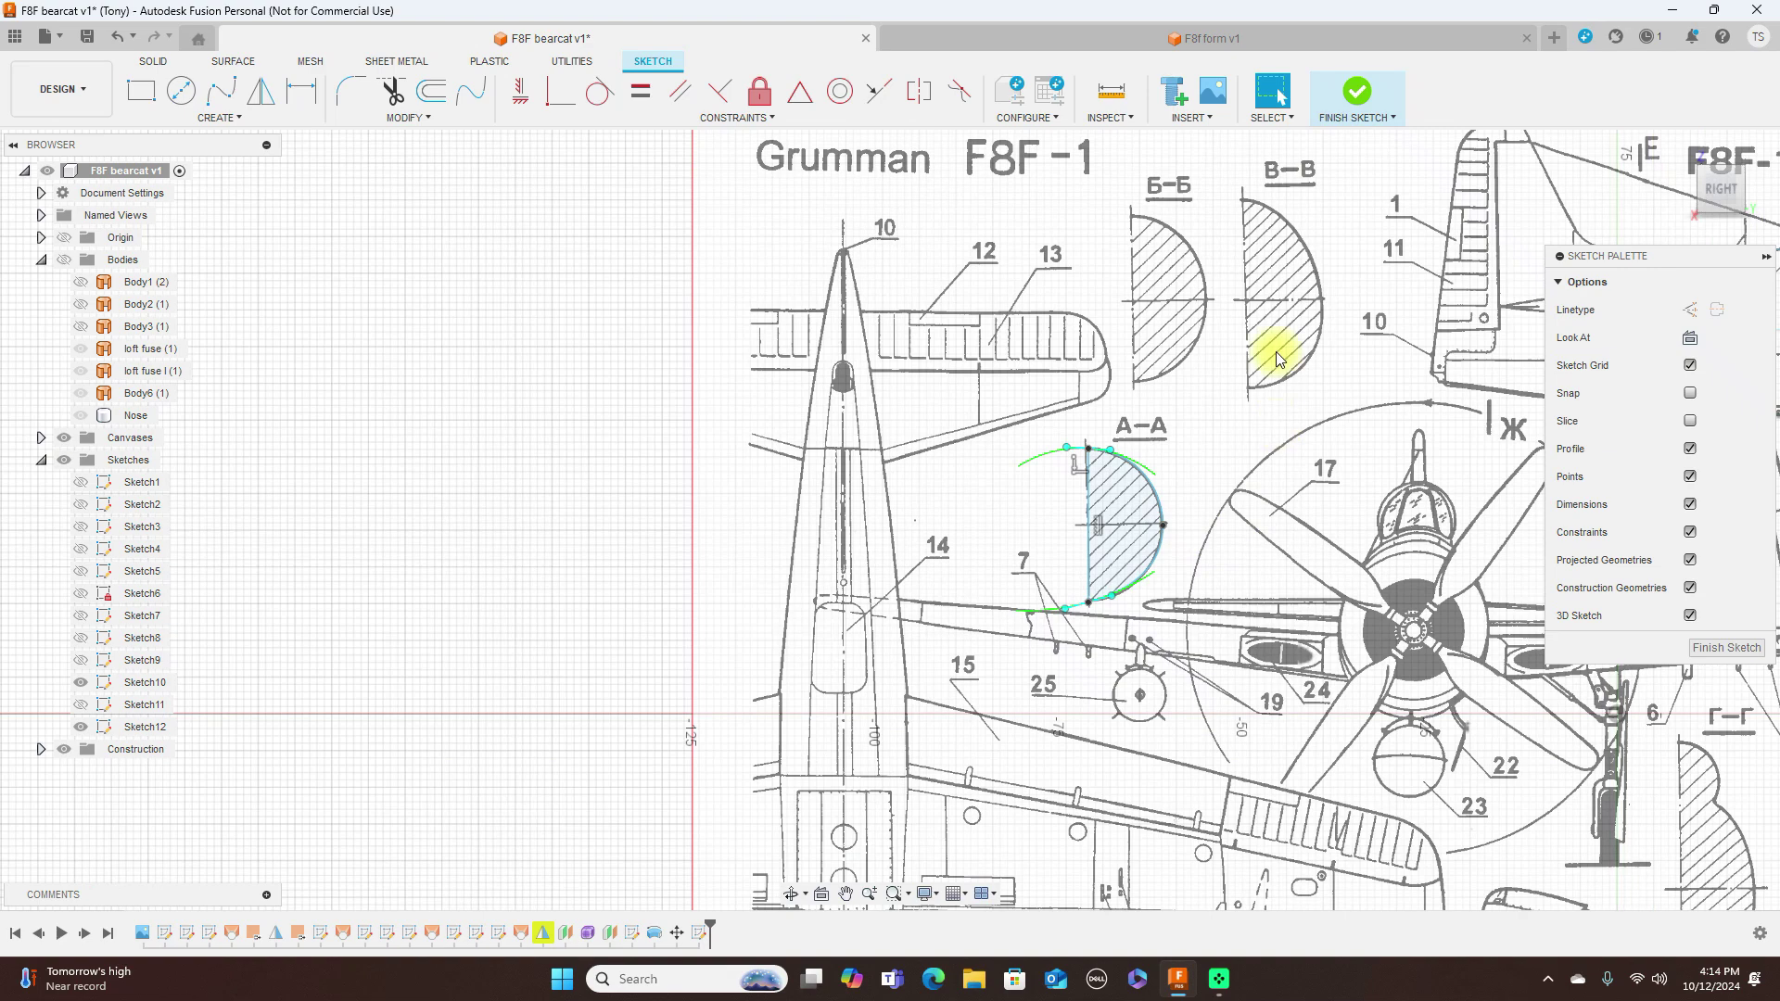
scroll(1274, 347, up, 2)
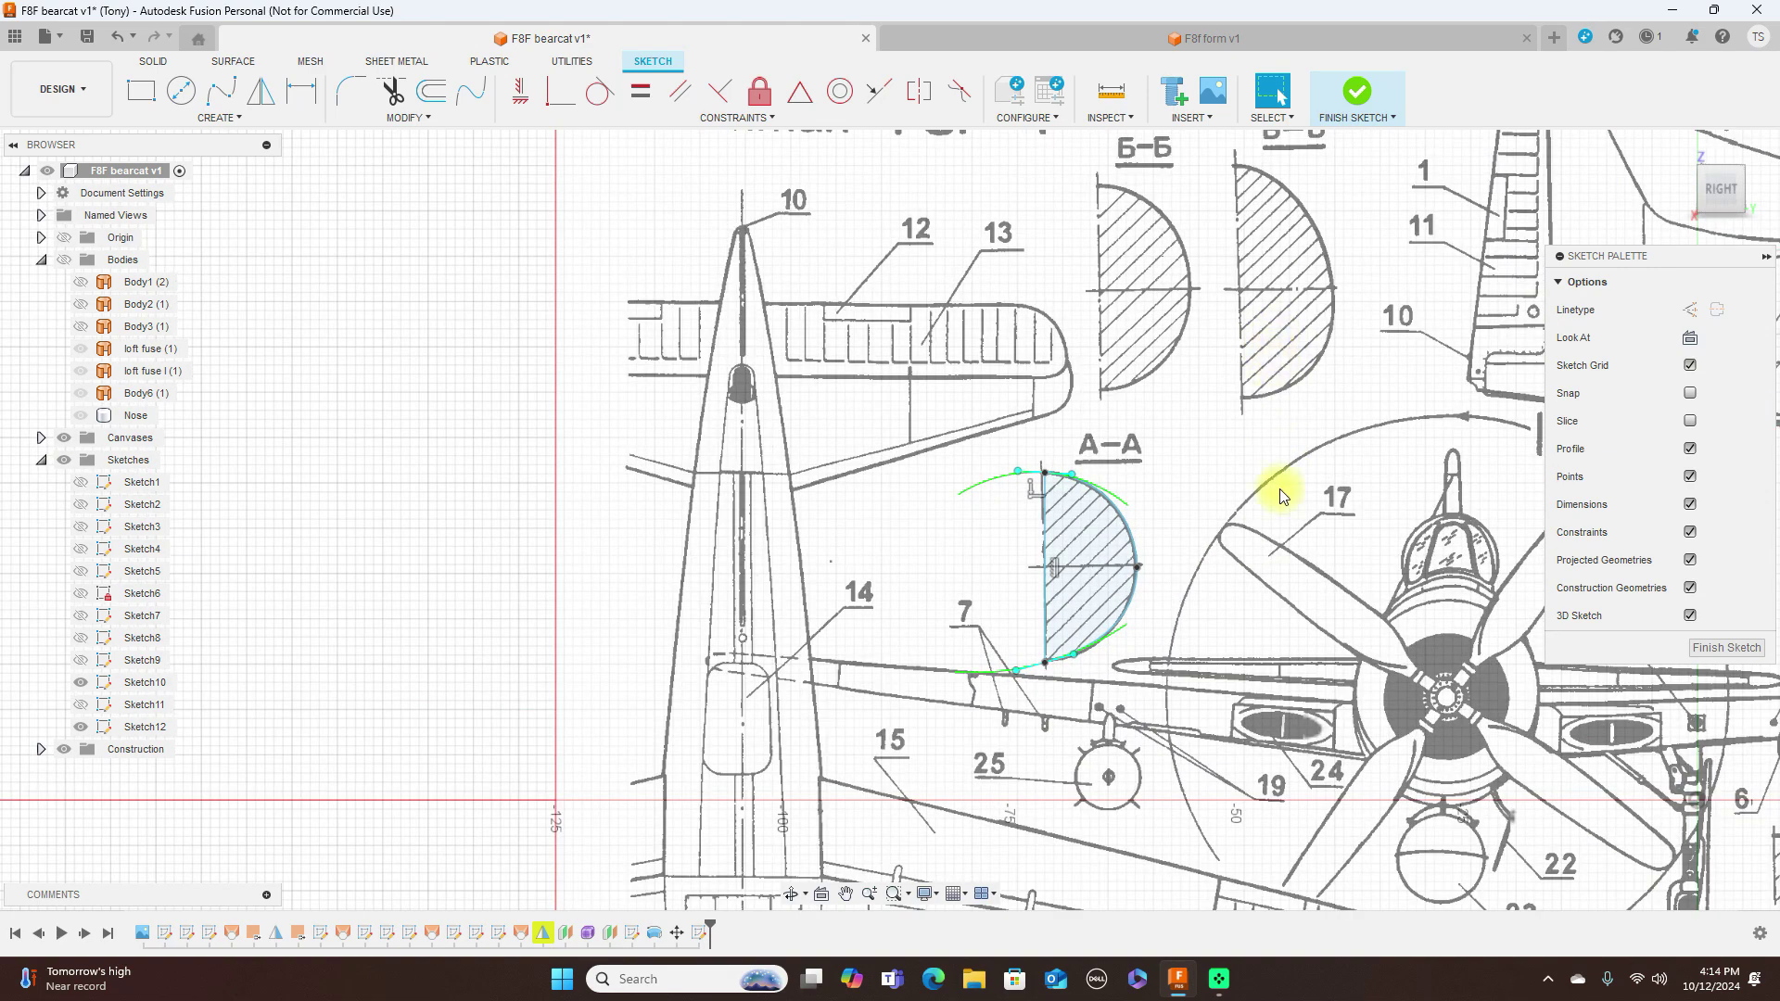
scroll(1242, 401, down, 3)
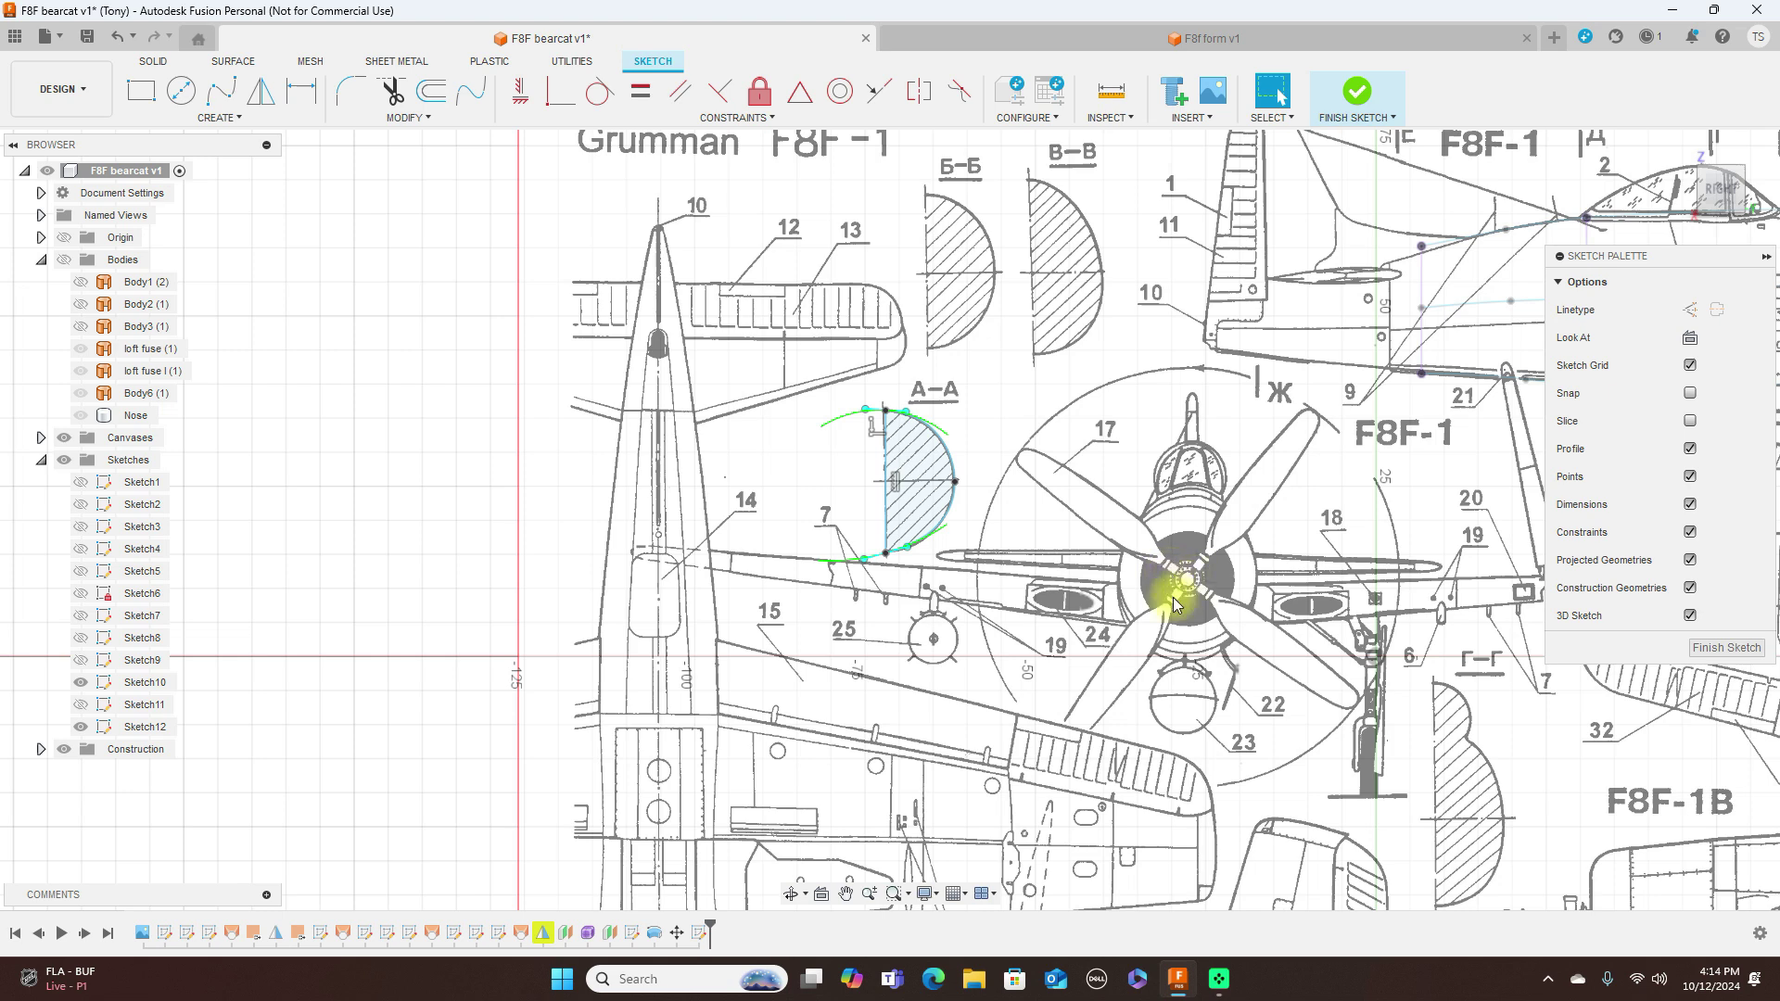
scroll(1276, 598, down, 2)
middle_drag(1312, 555, 1110, 515)
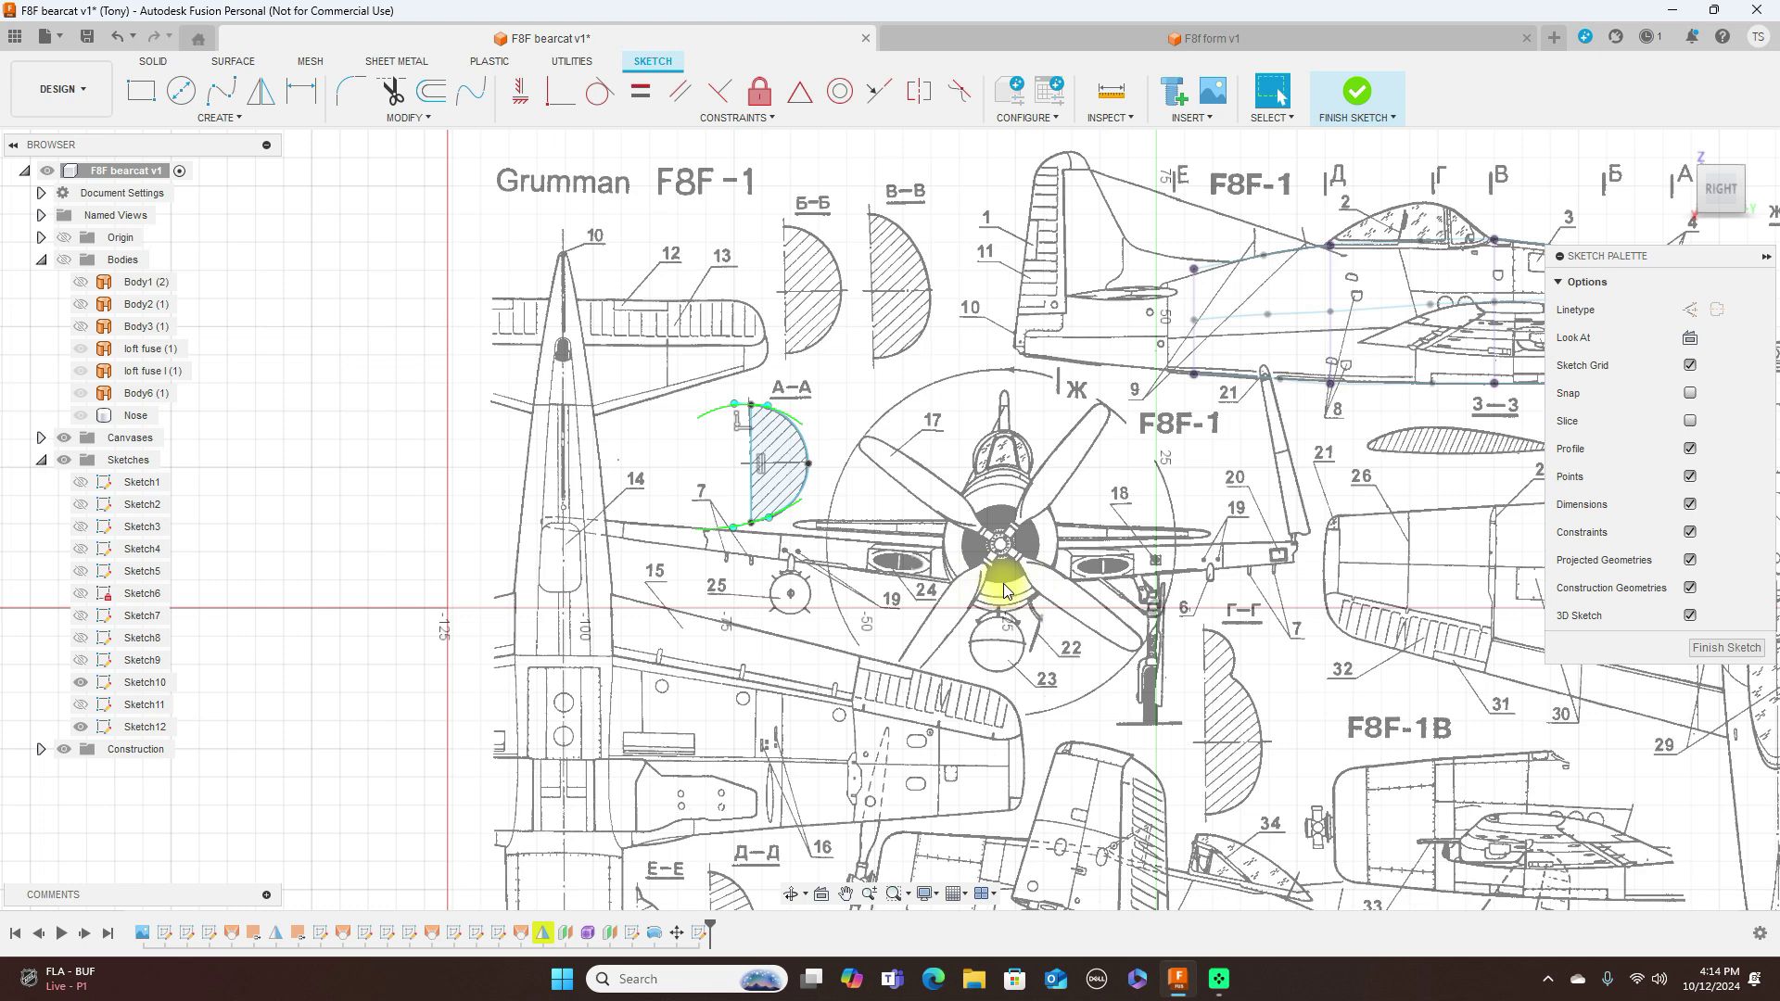
scroll(1004, 591, down, 2)
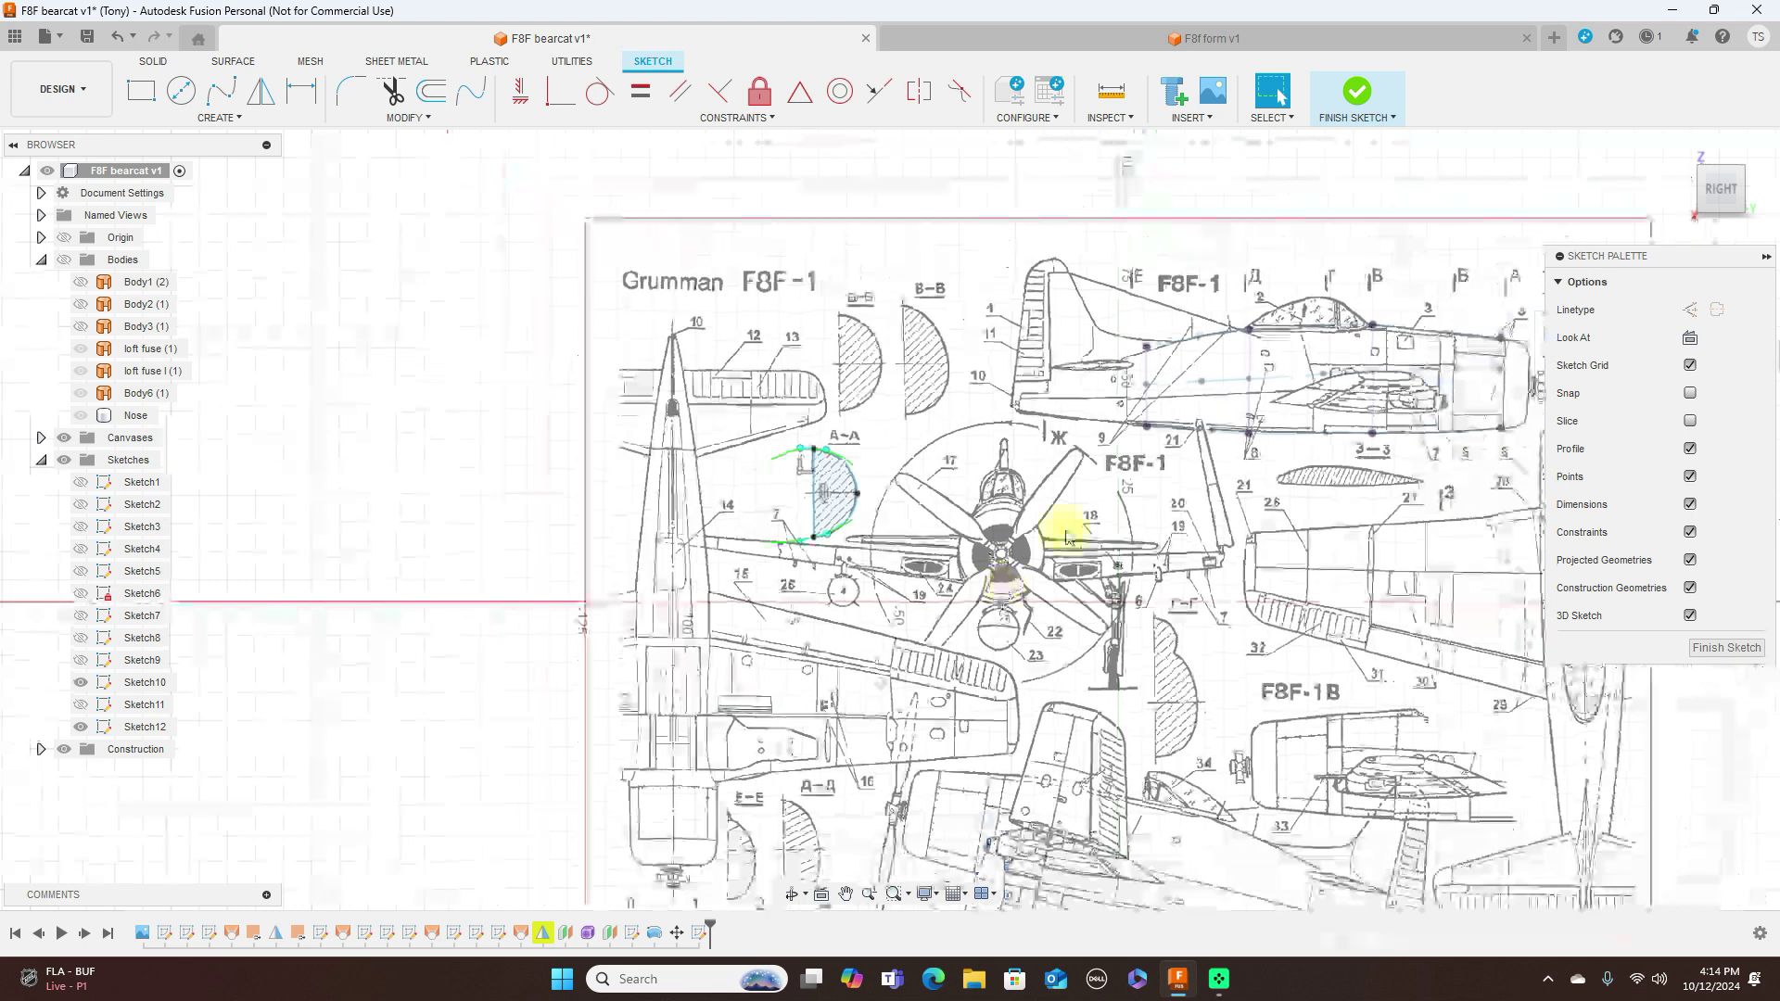
mouse_move(1141, 493)
middle_down()
mouse_move(993, 469)
mouse_move(1007, 482)
middle_up()
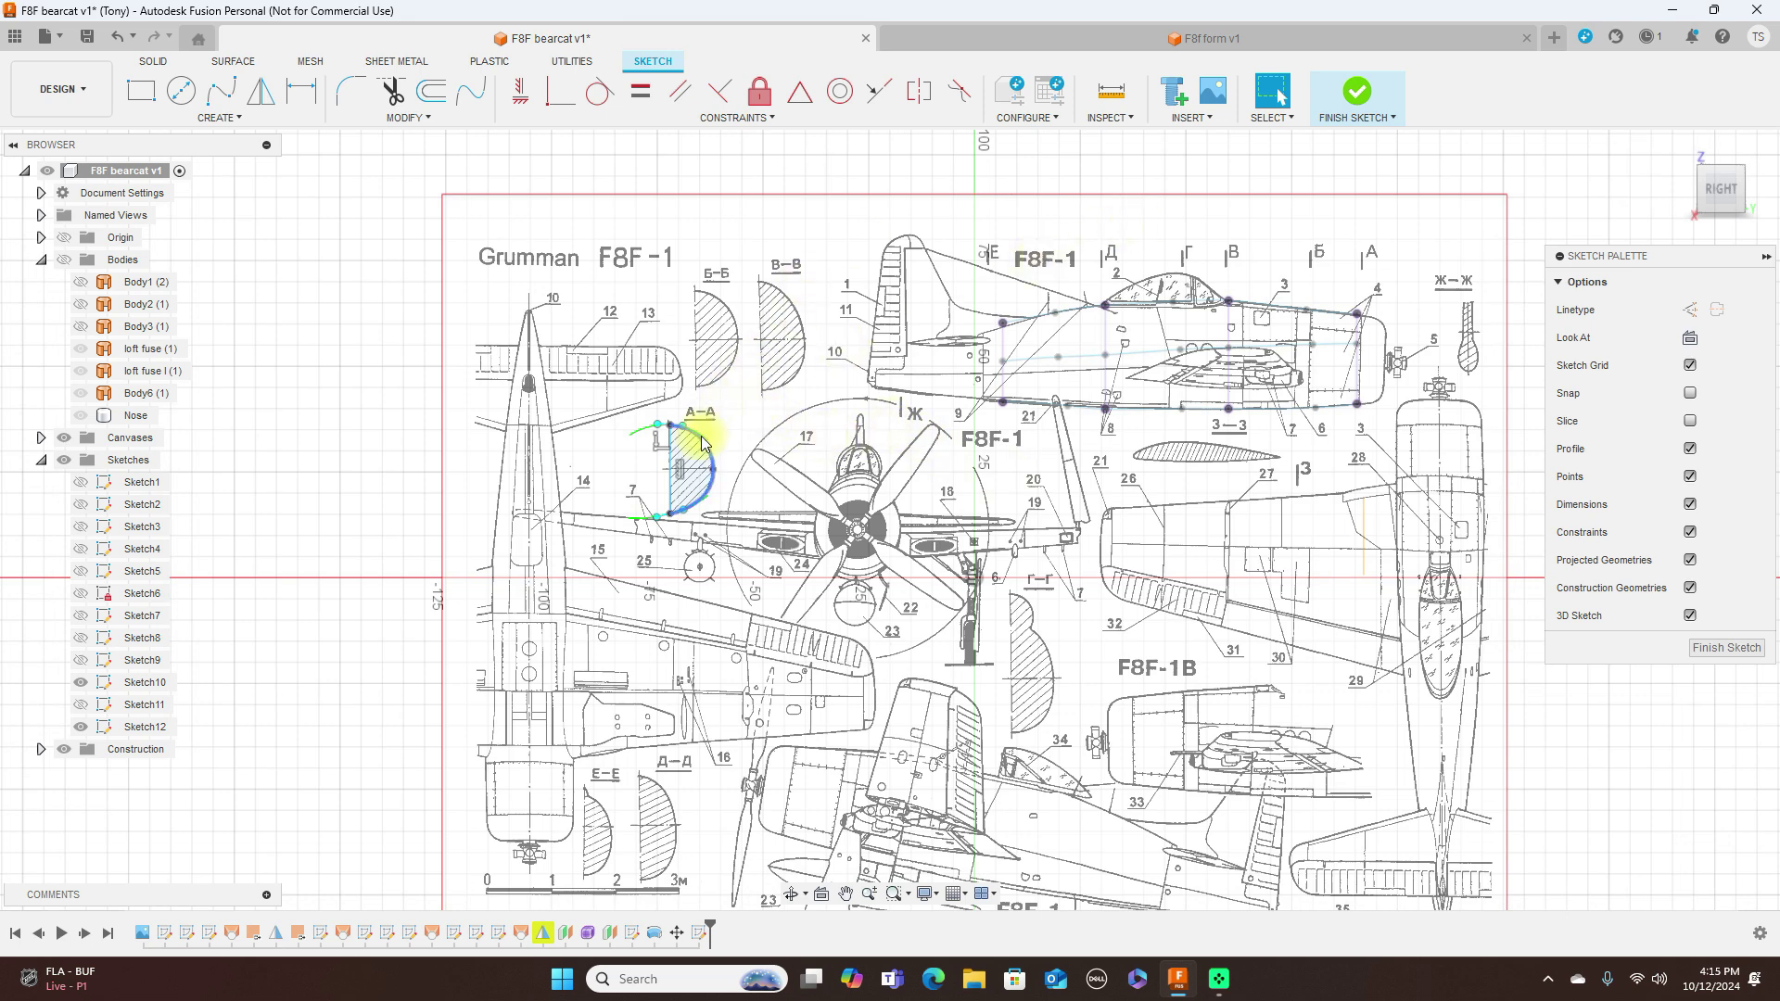
click(1356, 93)
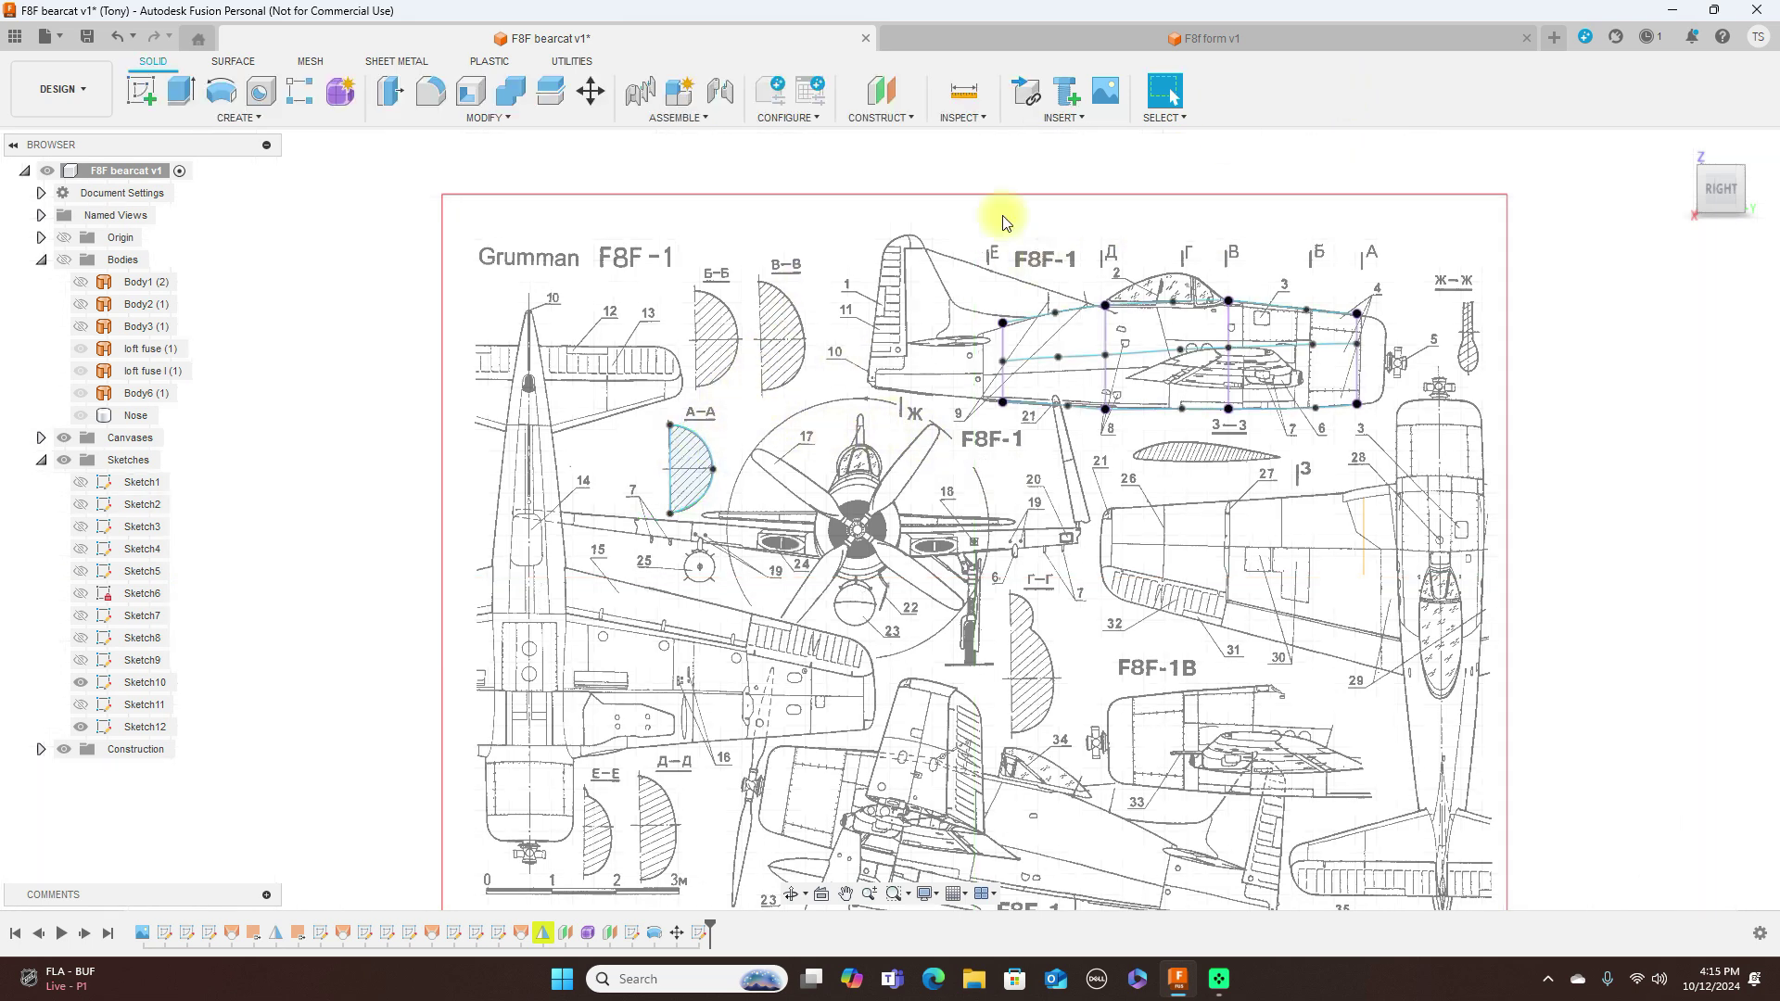
Step: Move the section's point and arc to the right end of the fuselage outline beside Ж-Ж
scroll(747, 269, up, 2)
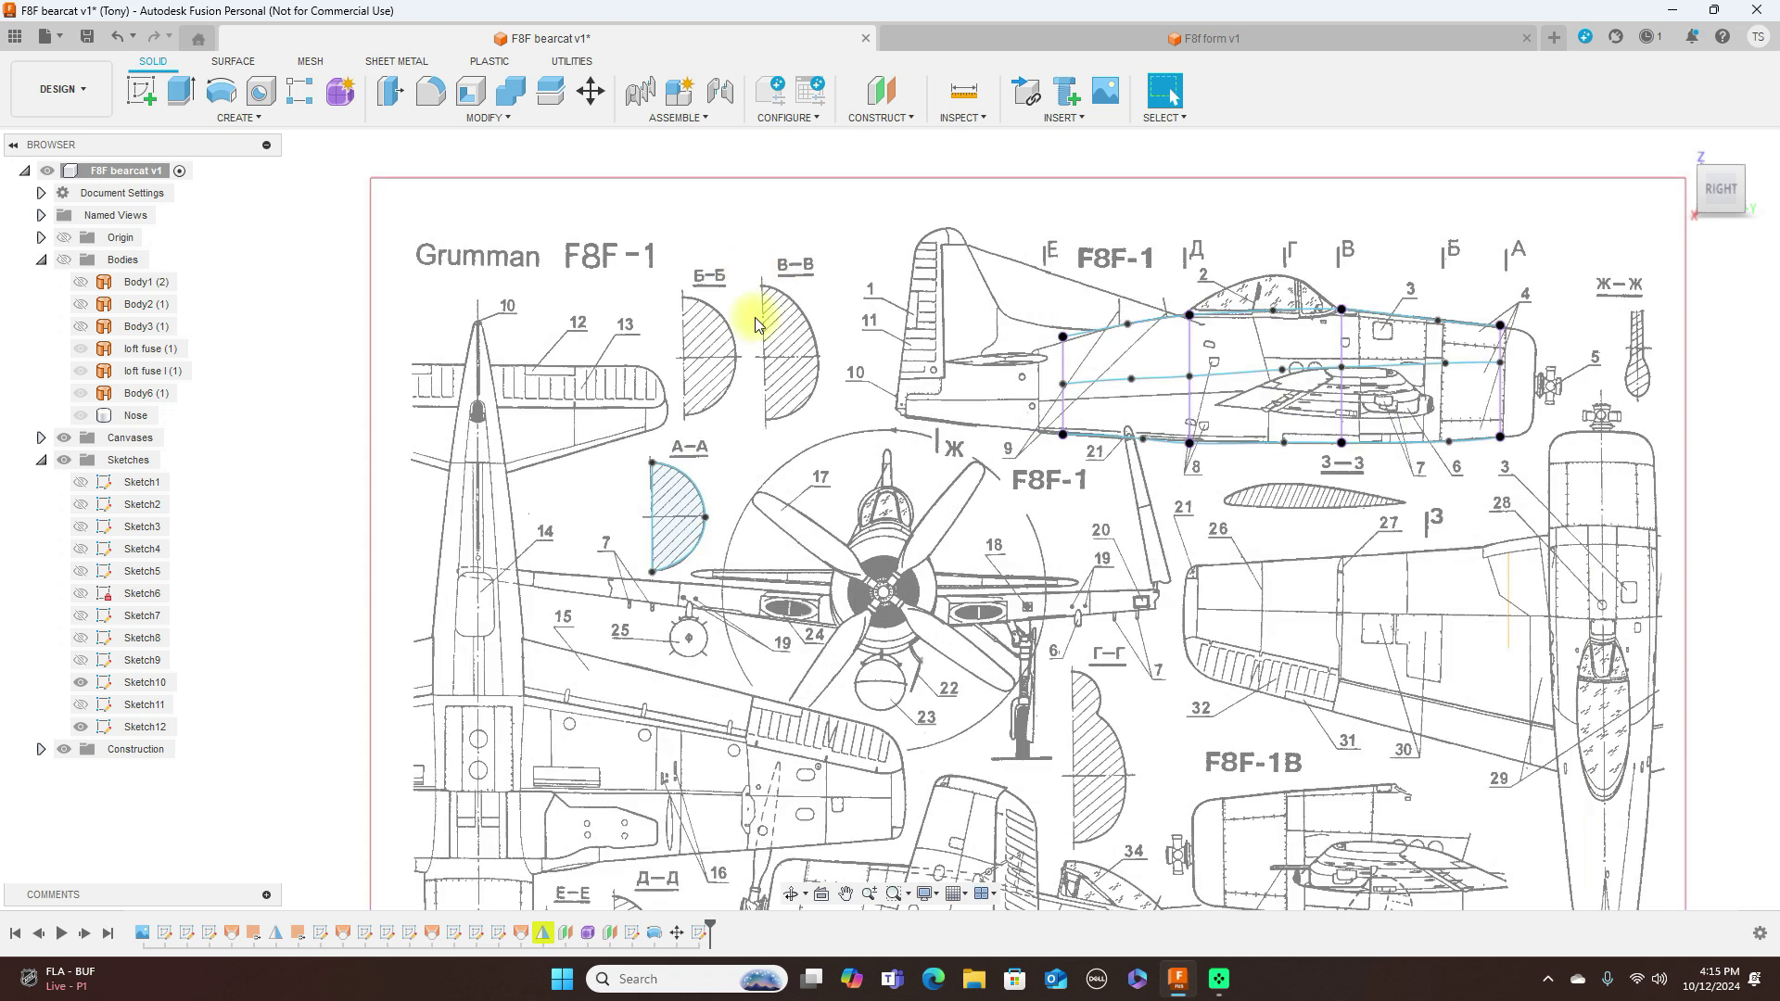
click(591, 90)
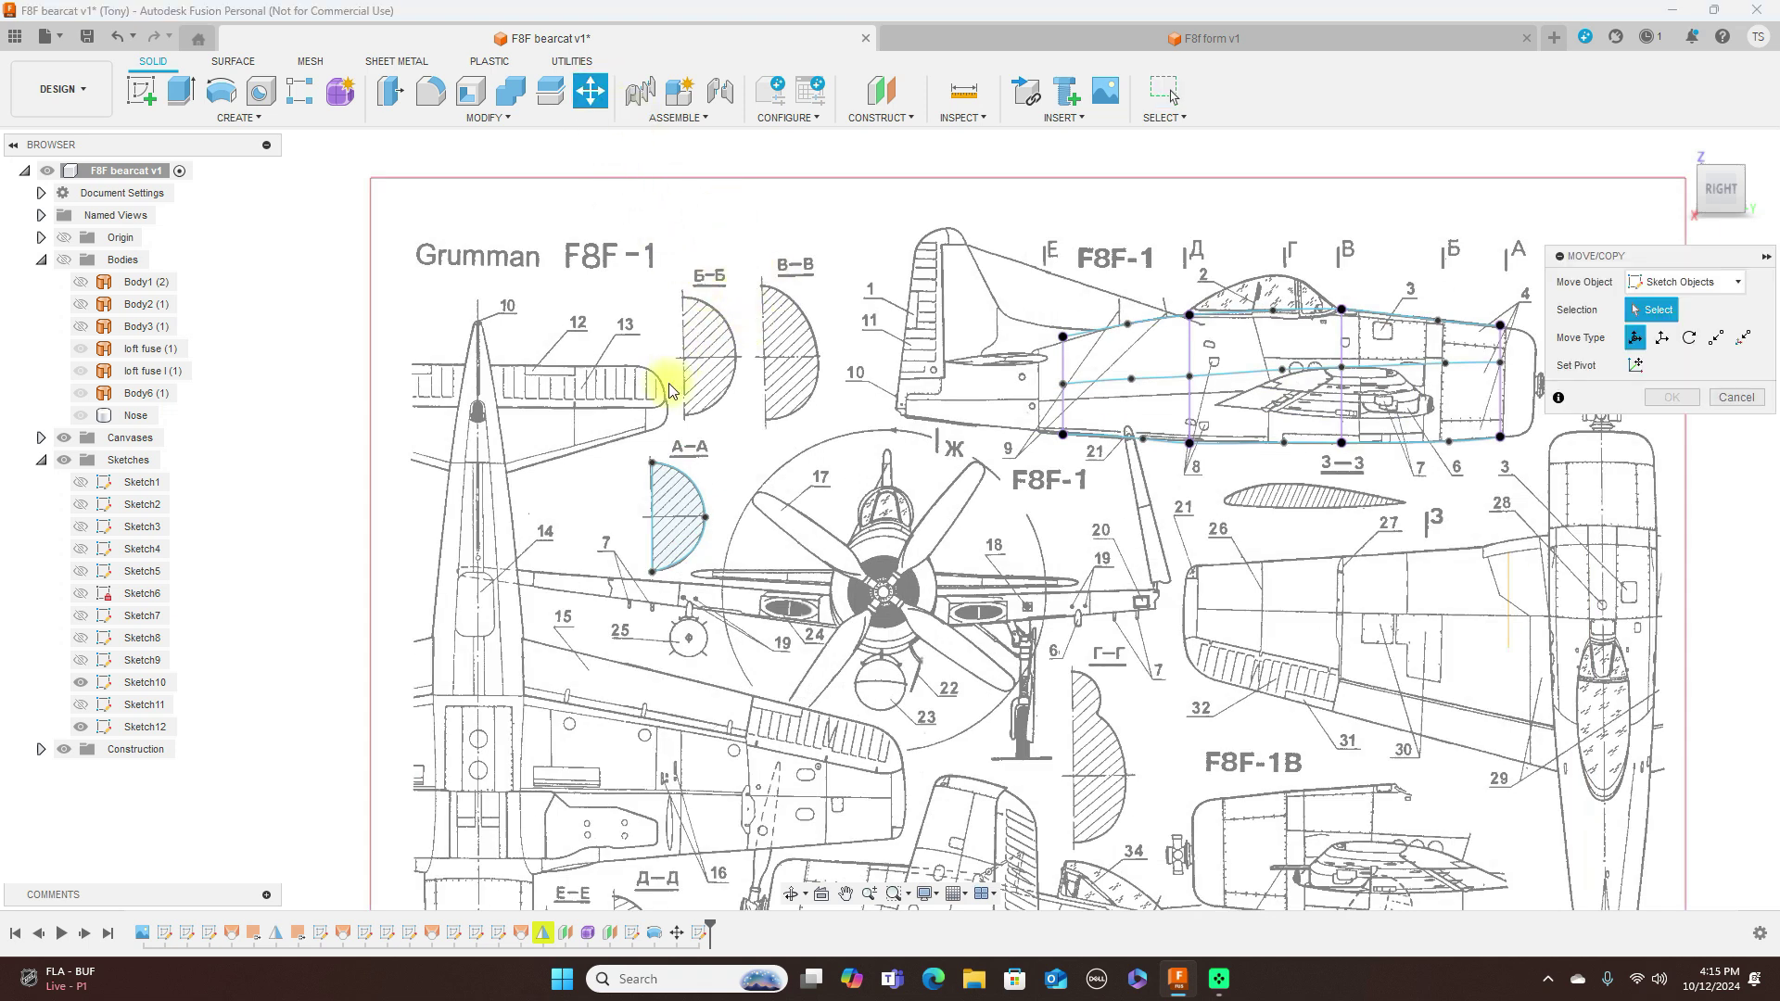
click(664, 466)
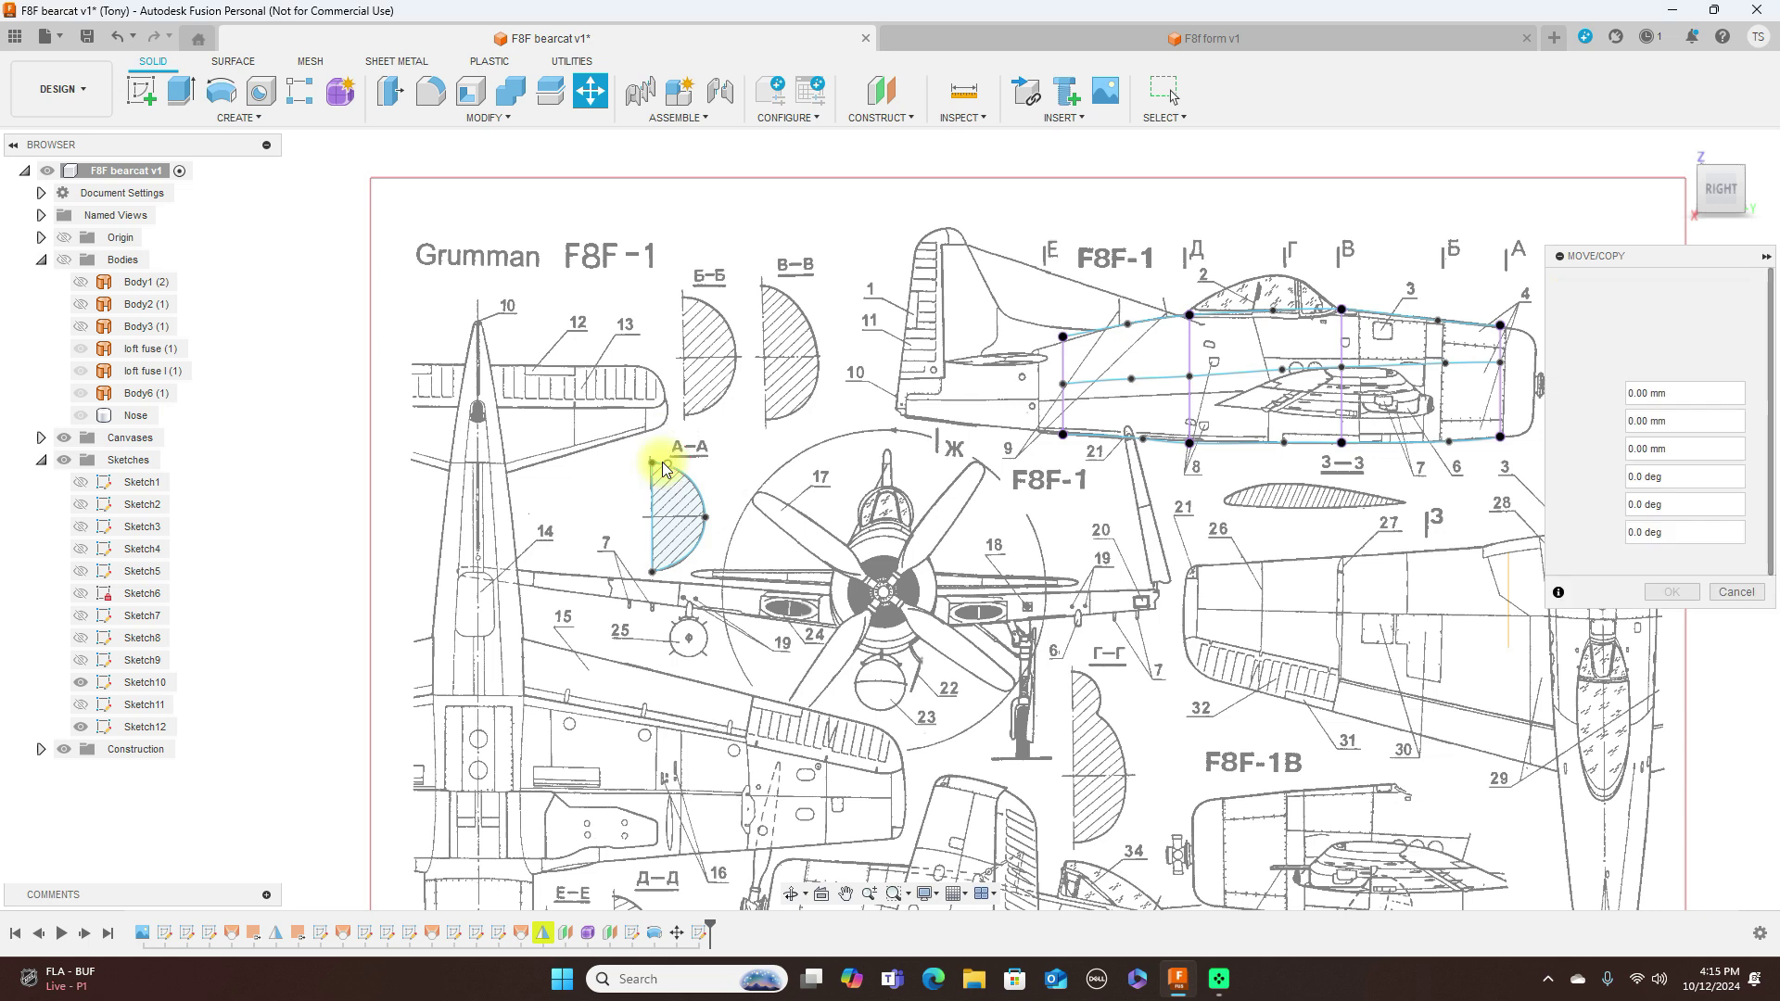
click(676, 481)
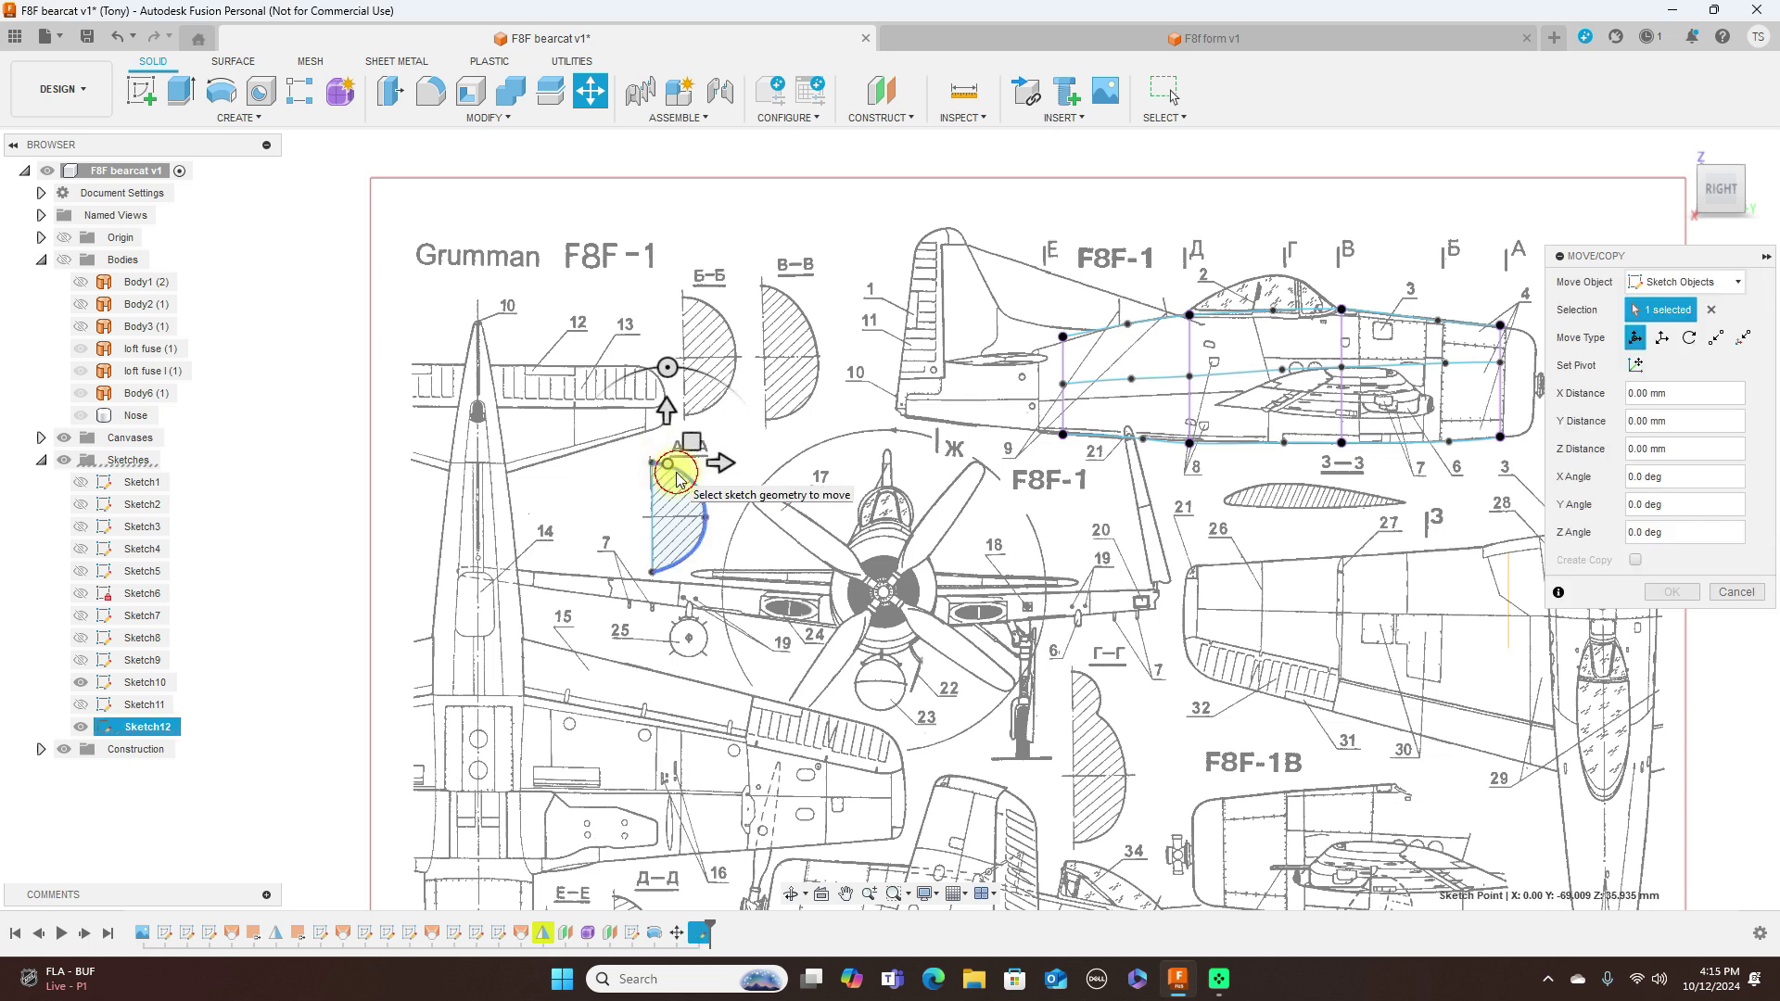
drag(689, 440, 719, 442)
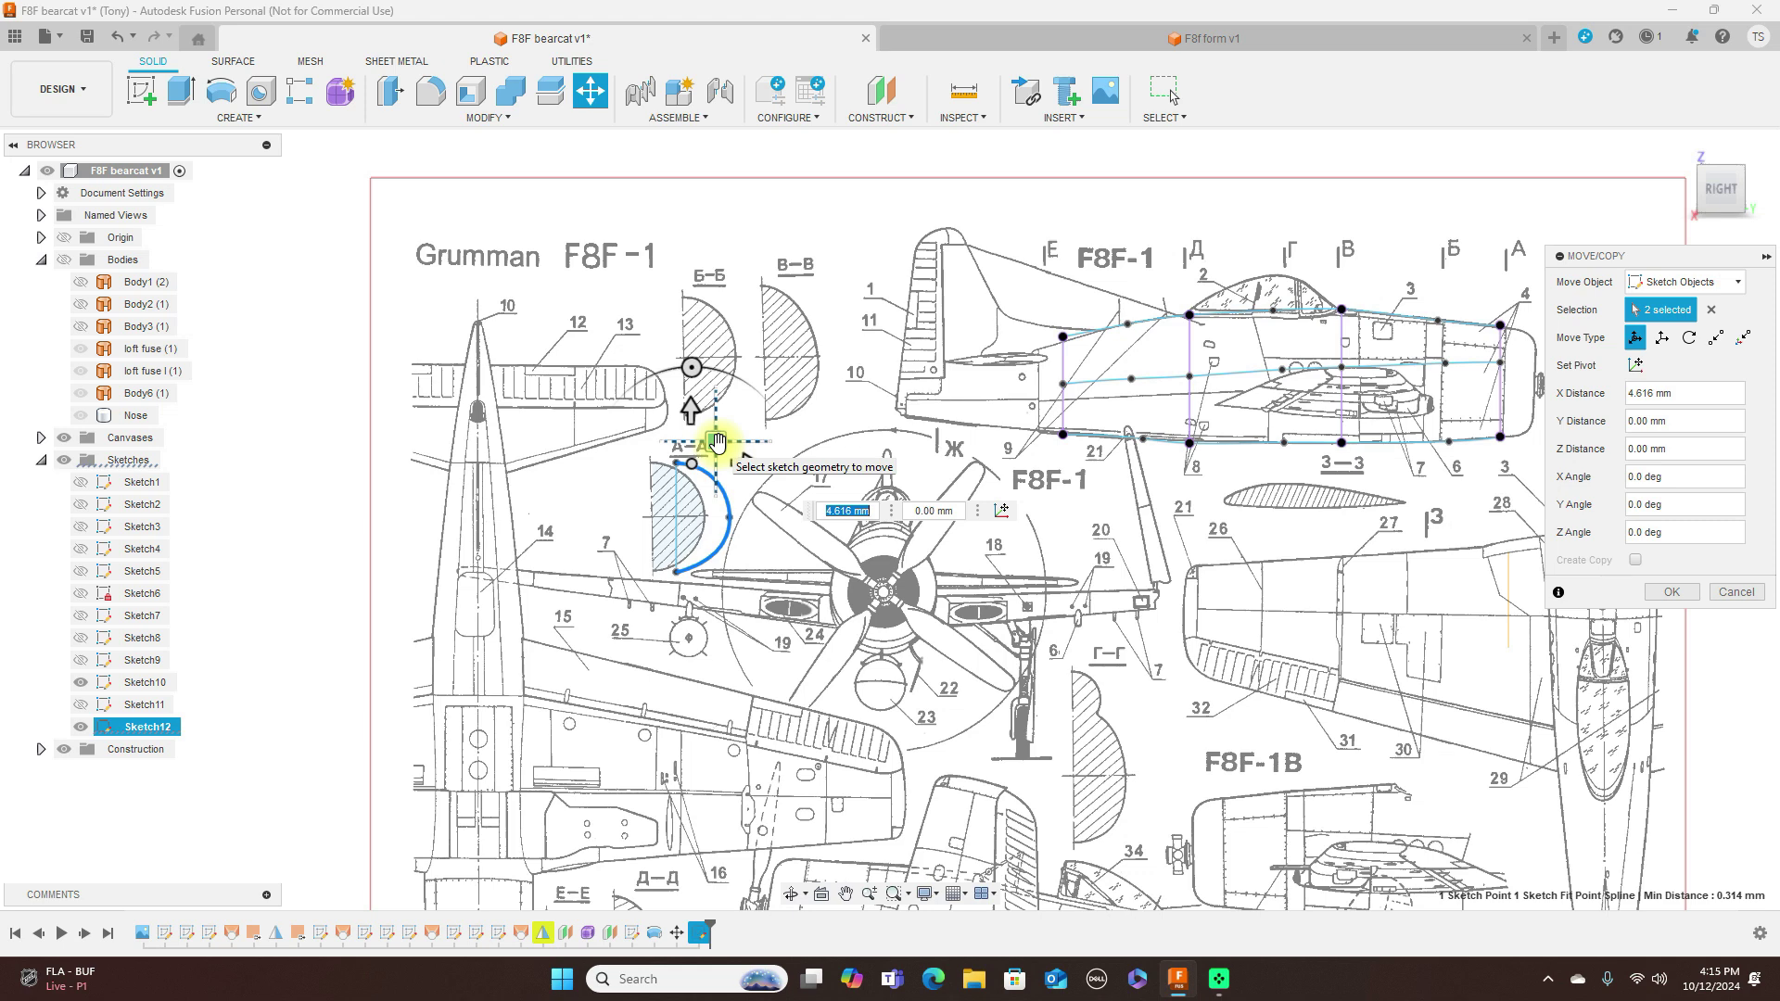
drag(719, 442, 1336, 458)
middle_drag(1163, 587, 851, 652)
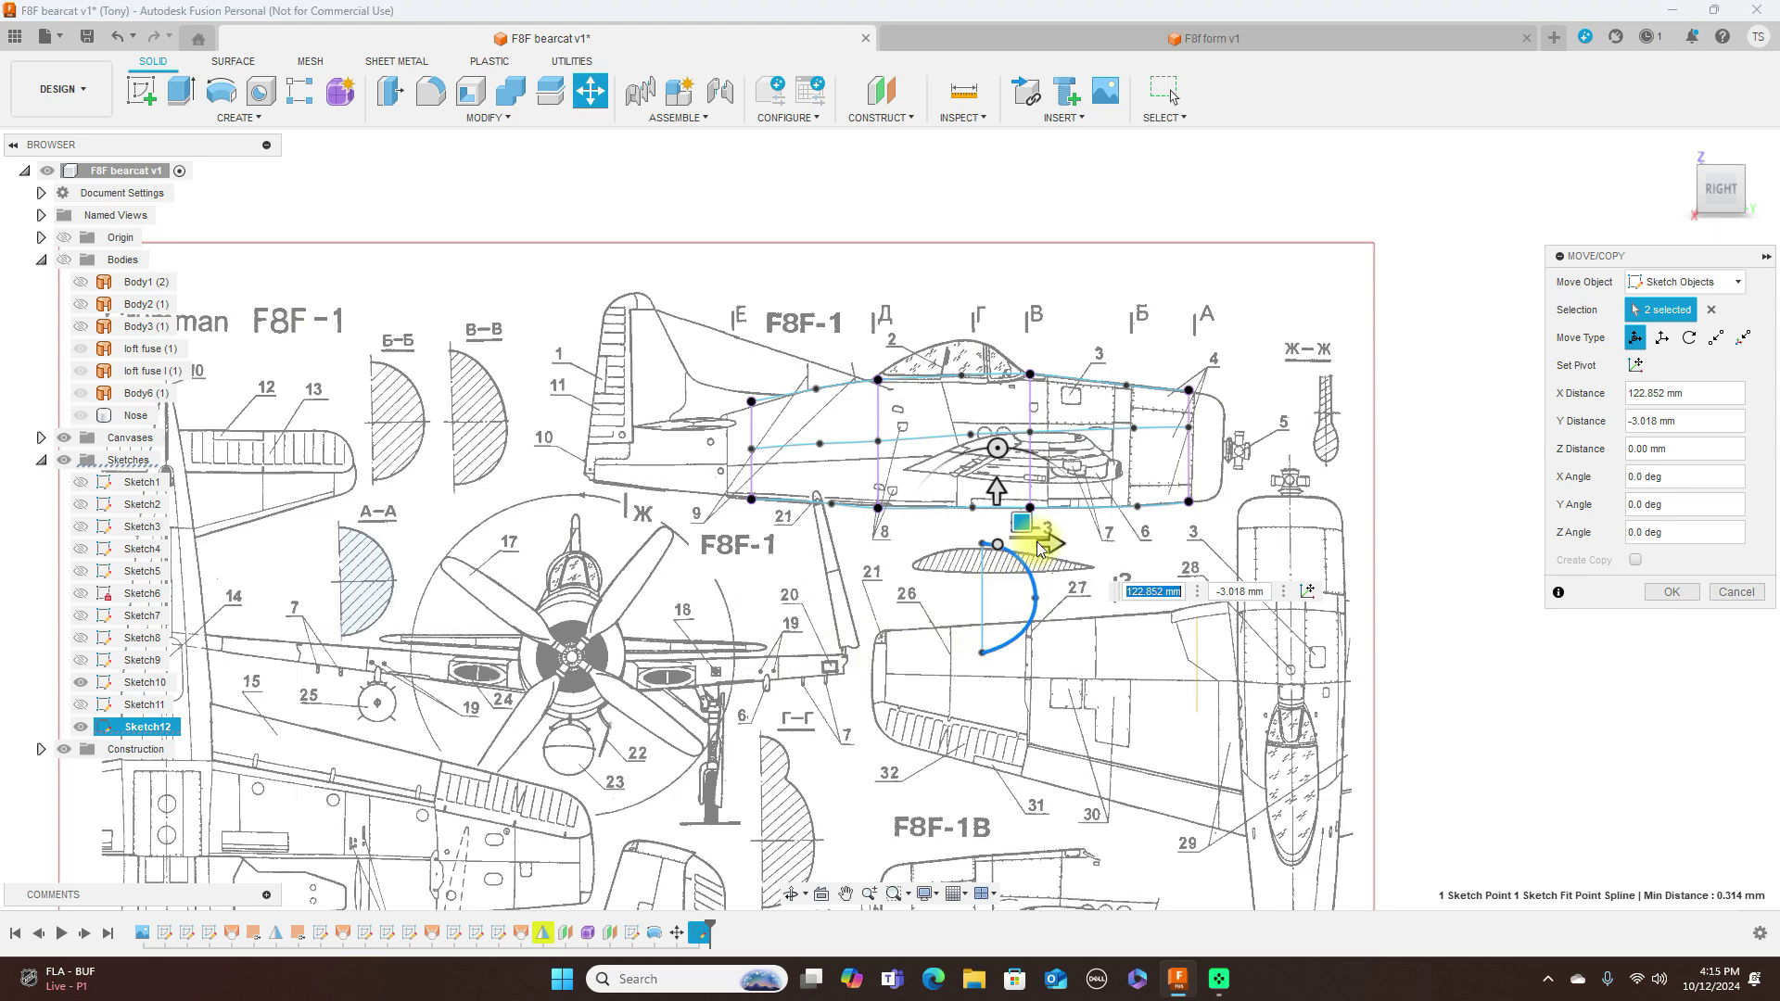
drag(1041, 516, 1342, 369)
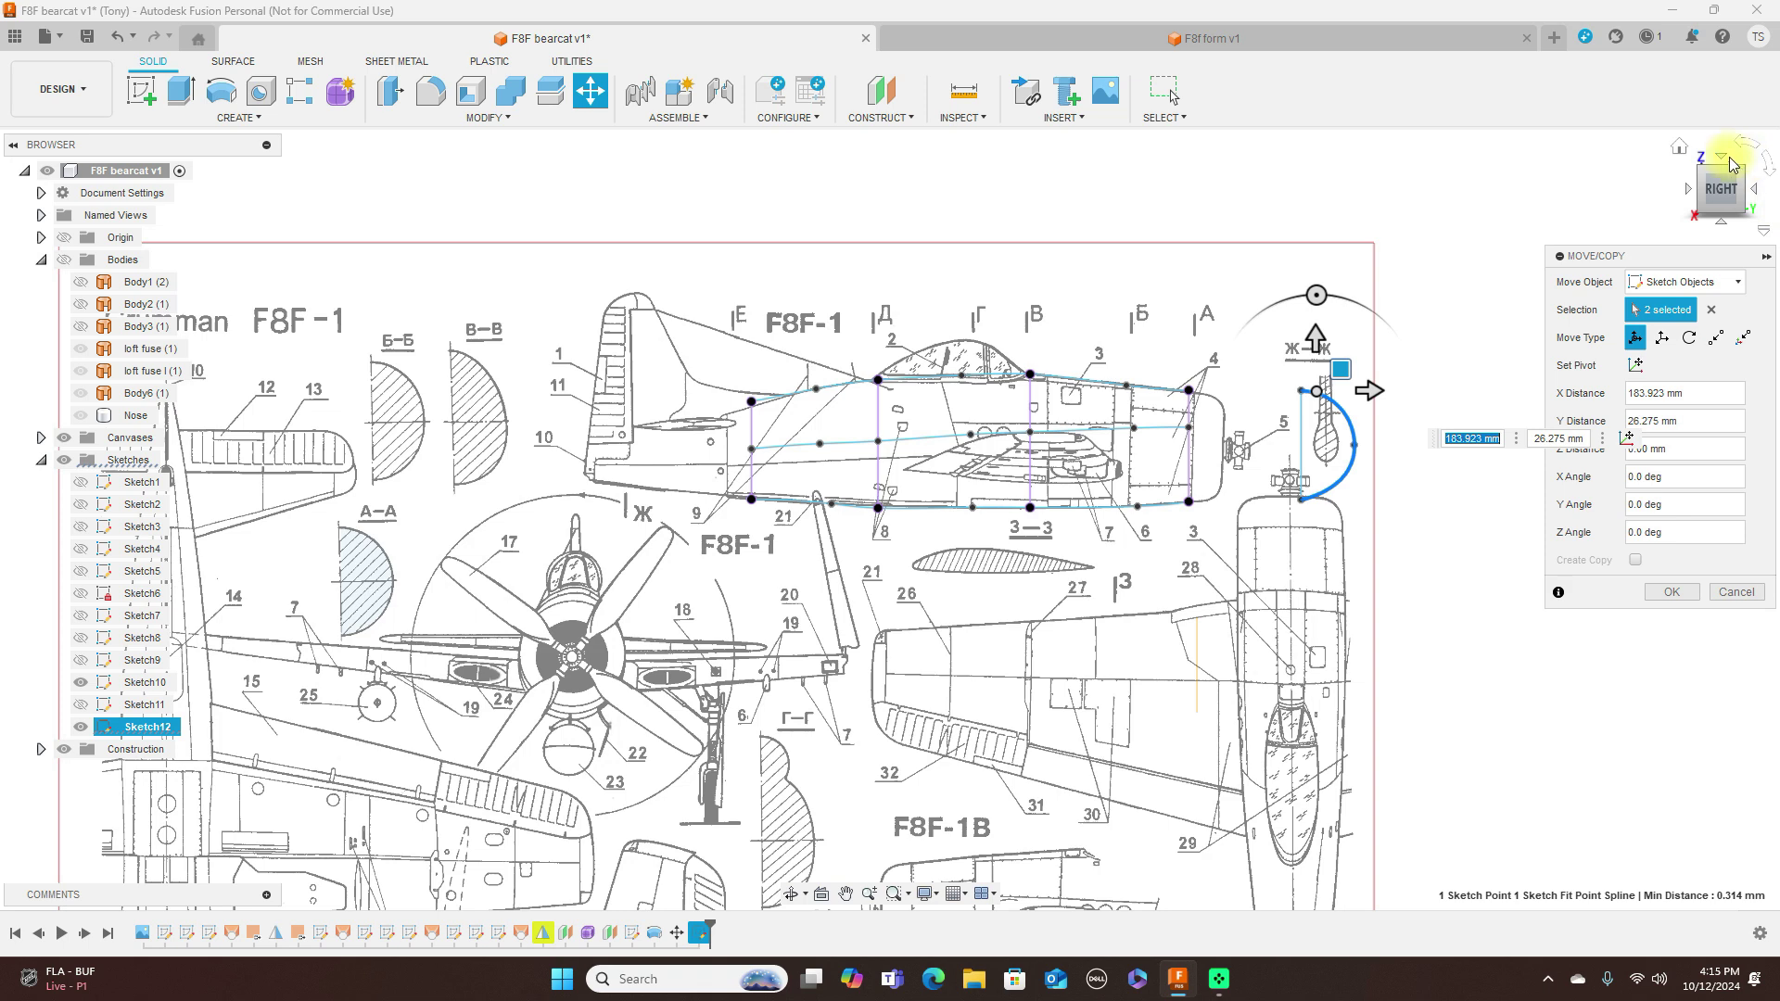
Step: Turn the section −90° about Y, shift it 3.196 mm along X, and confirm the move
click(1727, 164)
drag(1425, 522, 1319, 602)
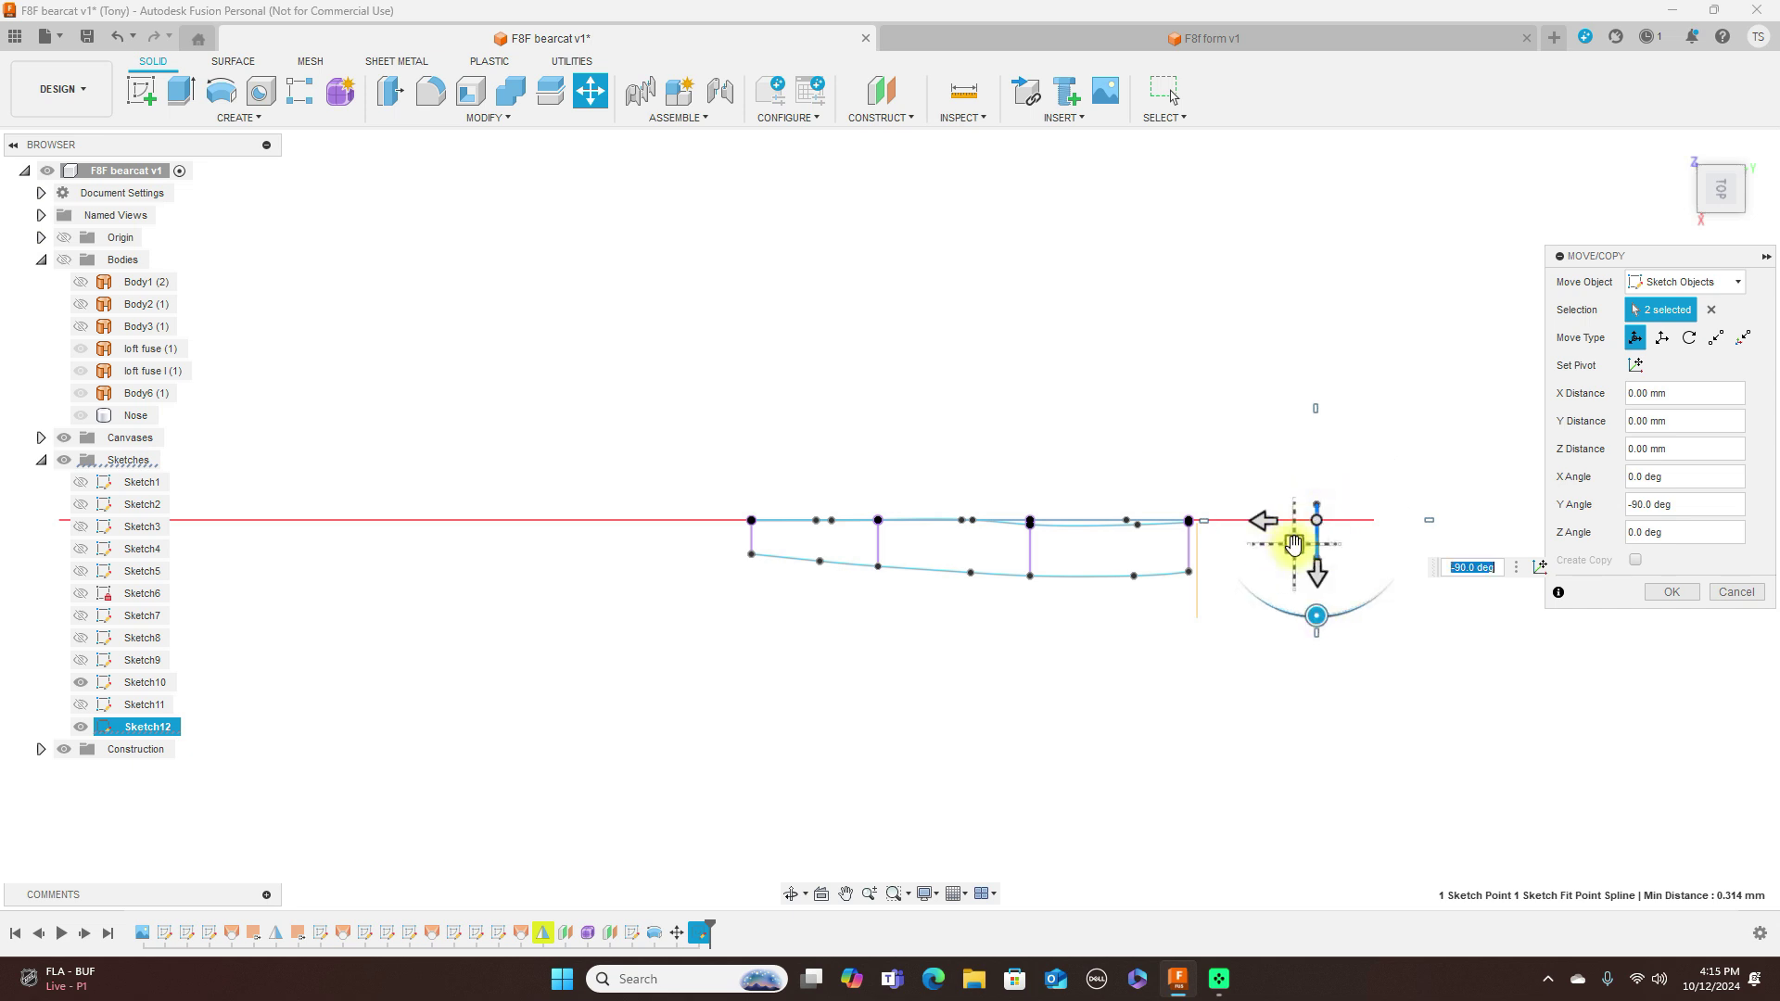
drag(1294, 547, 1295, 565)
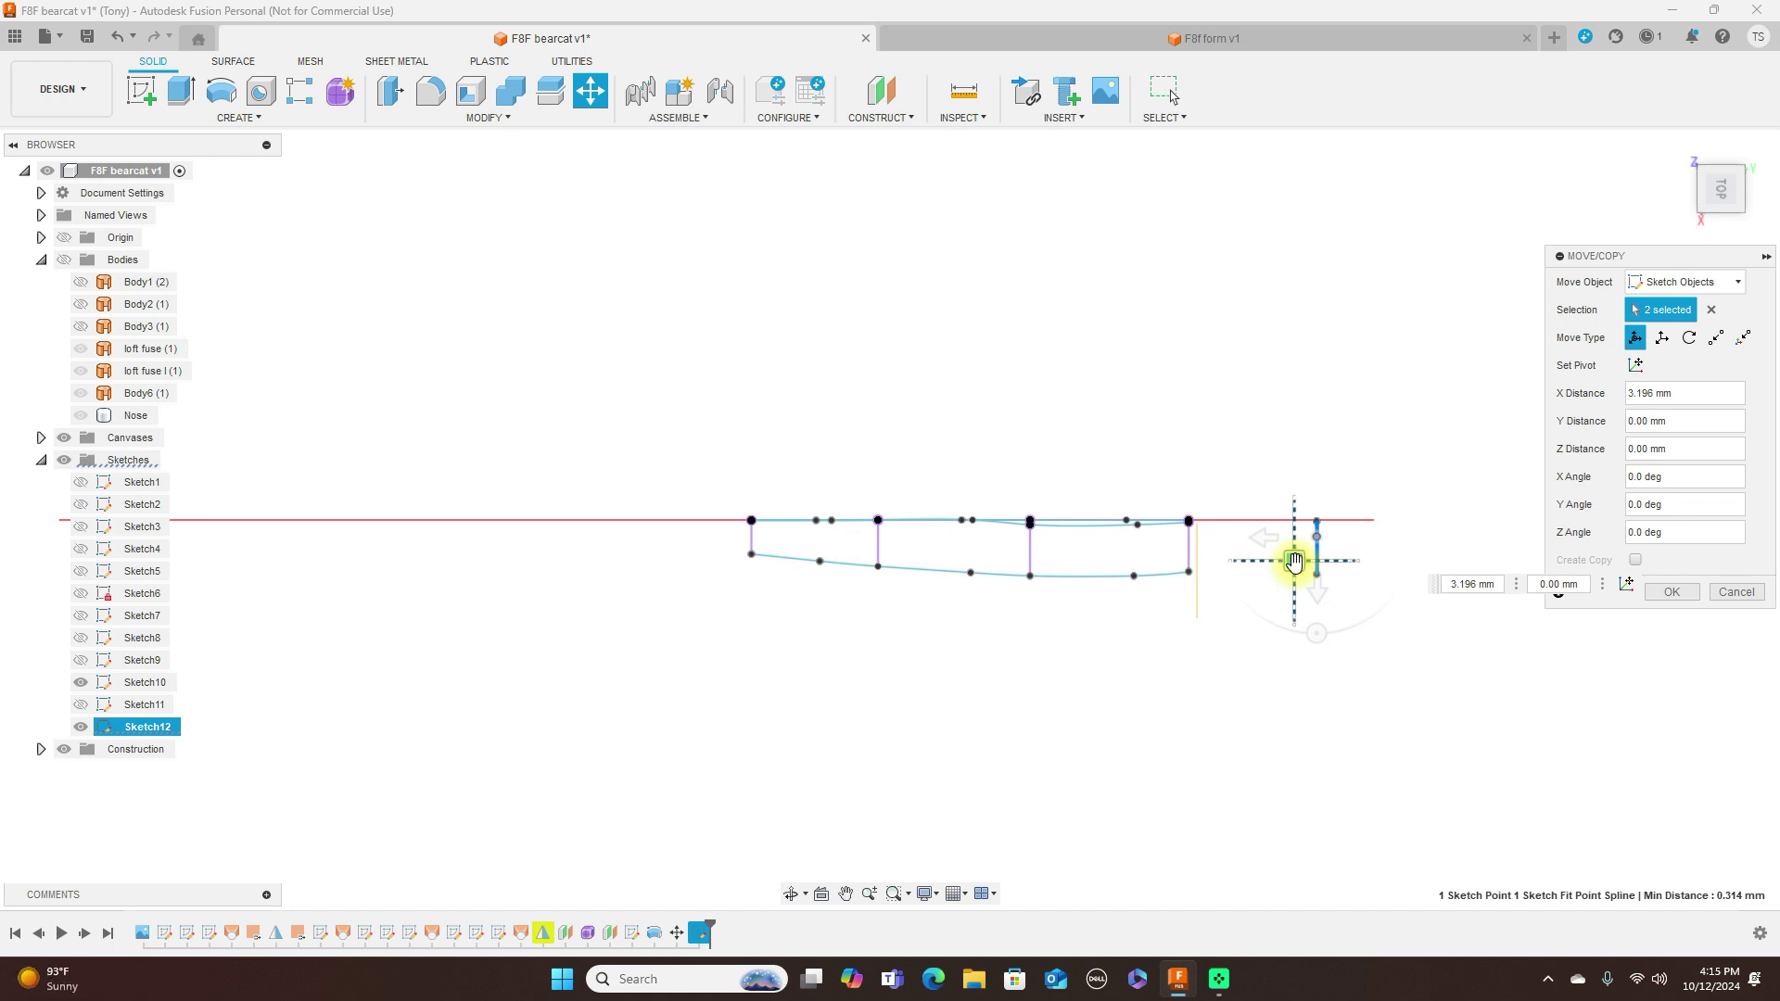
drag(1294, 561, 1295, 561)
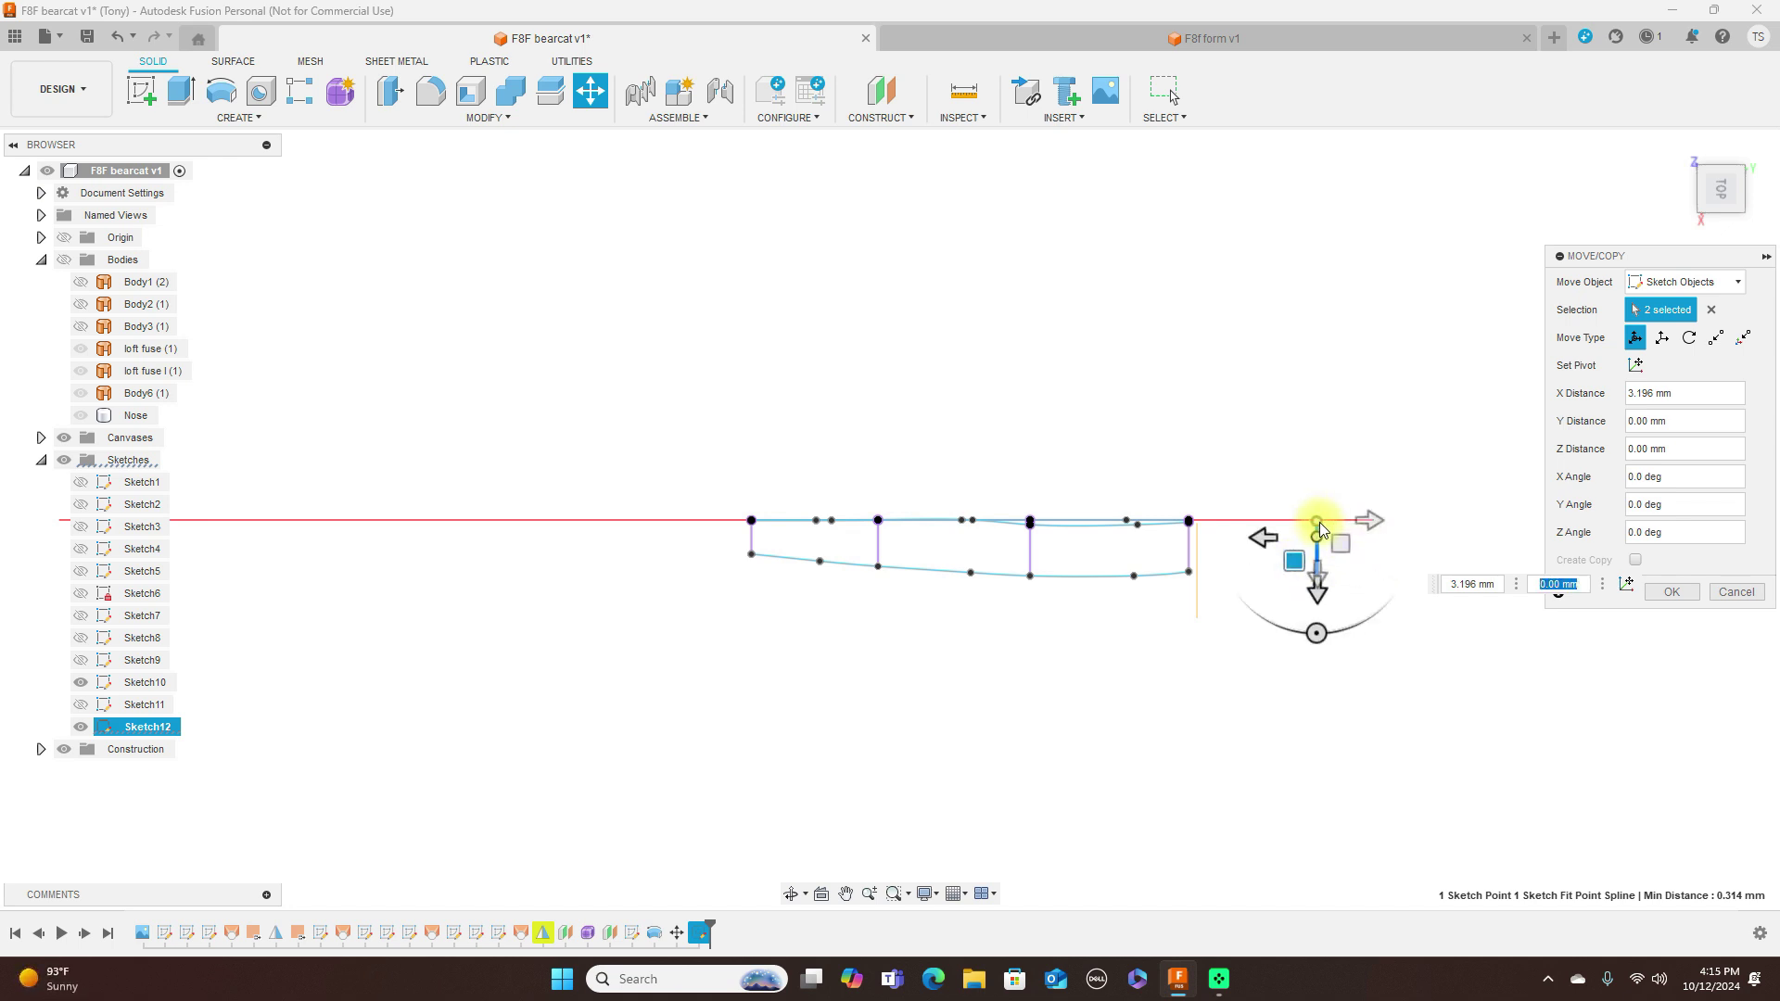
click(1673, 596)
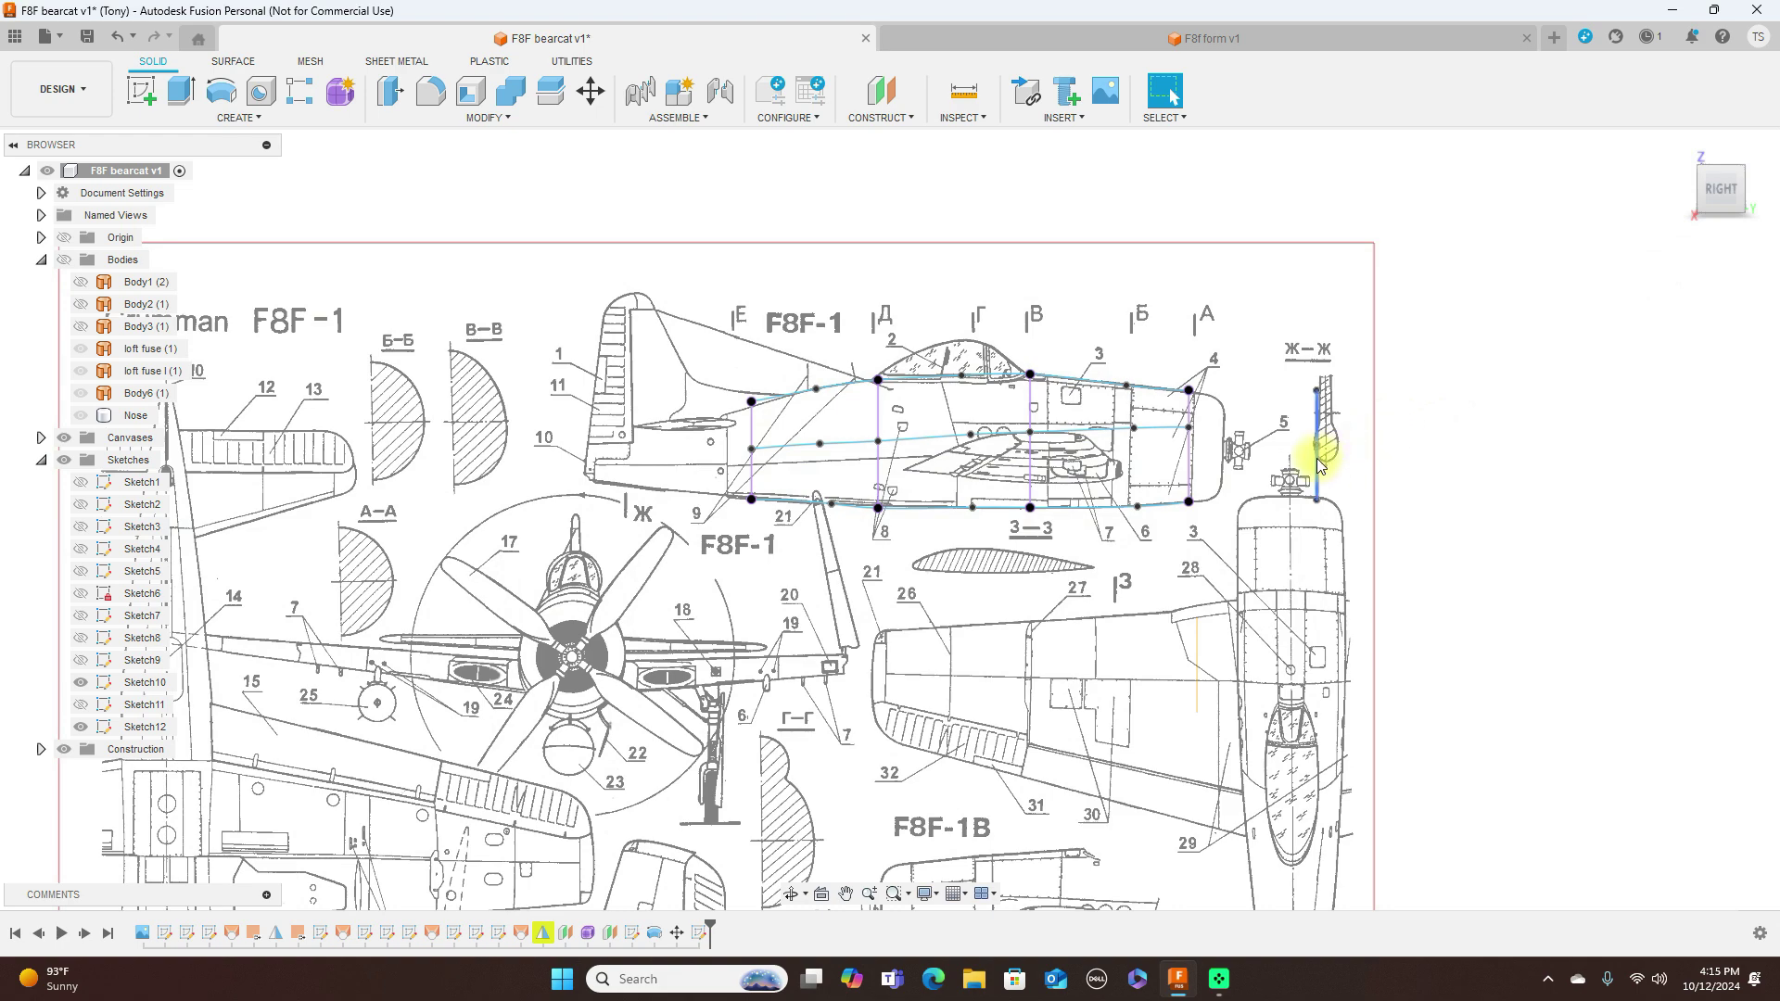
Step: Switch between angled and side views, then orbit and zoom in on the moved section curve
mouse_move(1716, 192)
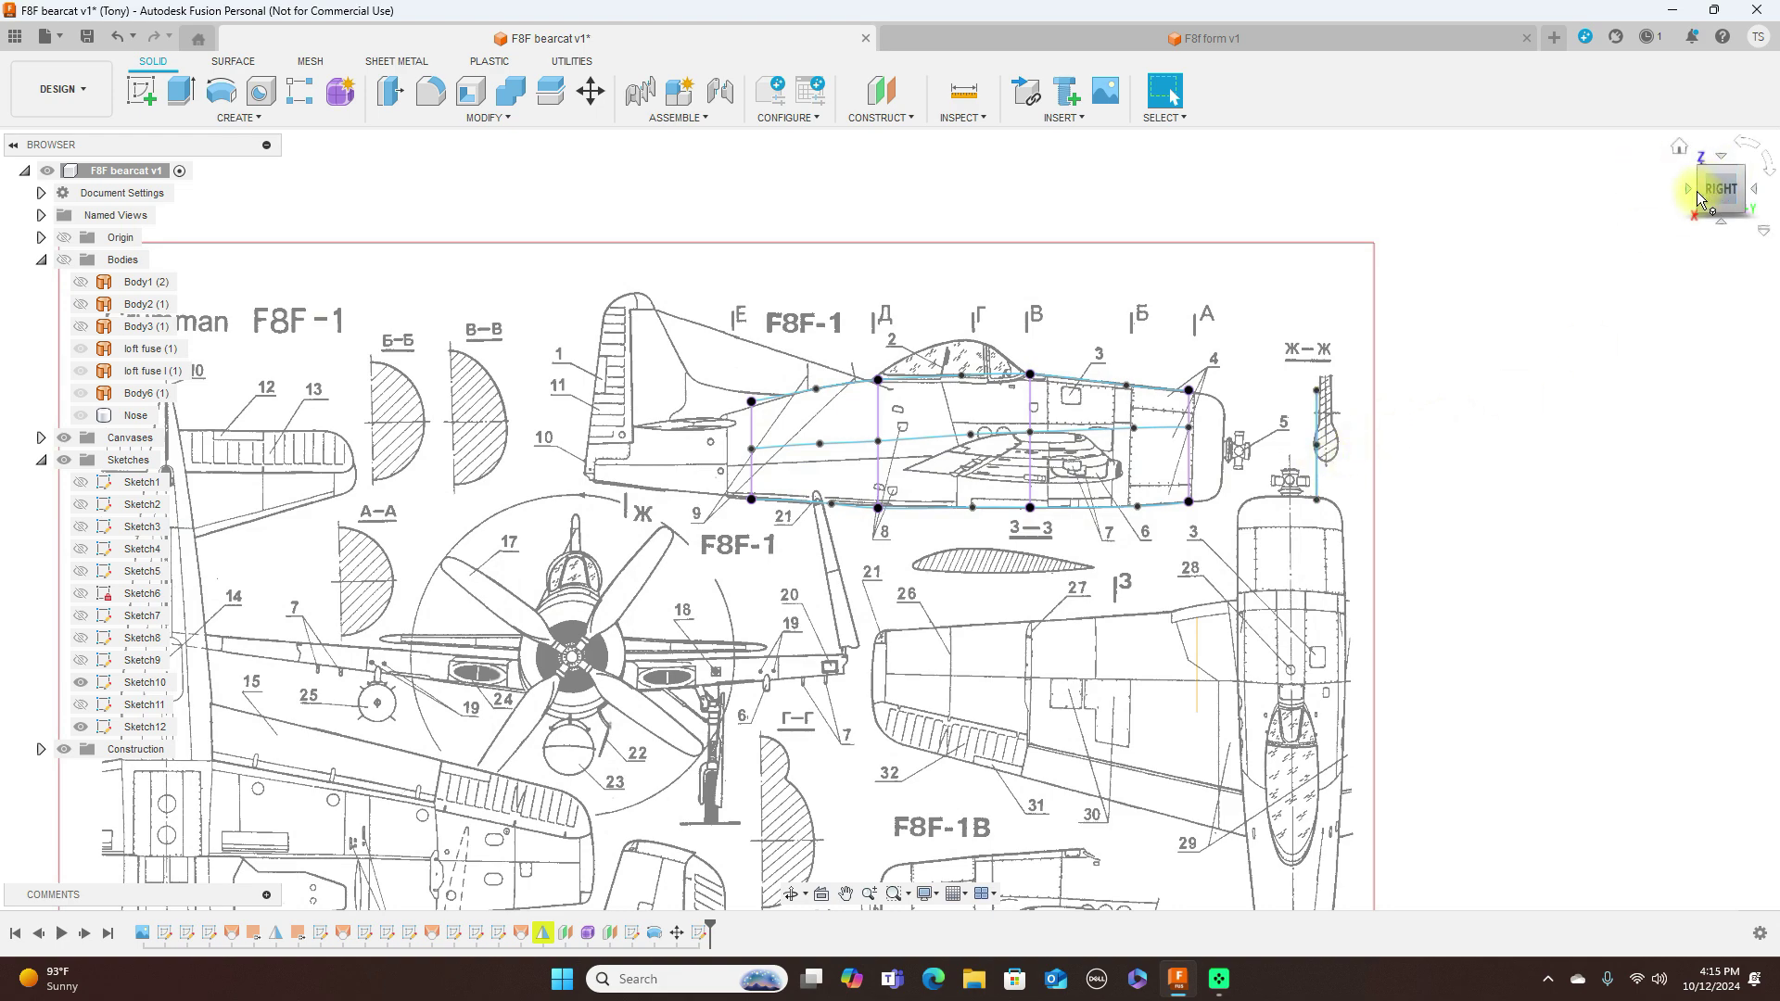
click(1702, 193)
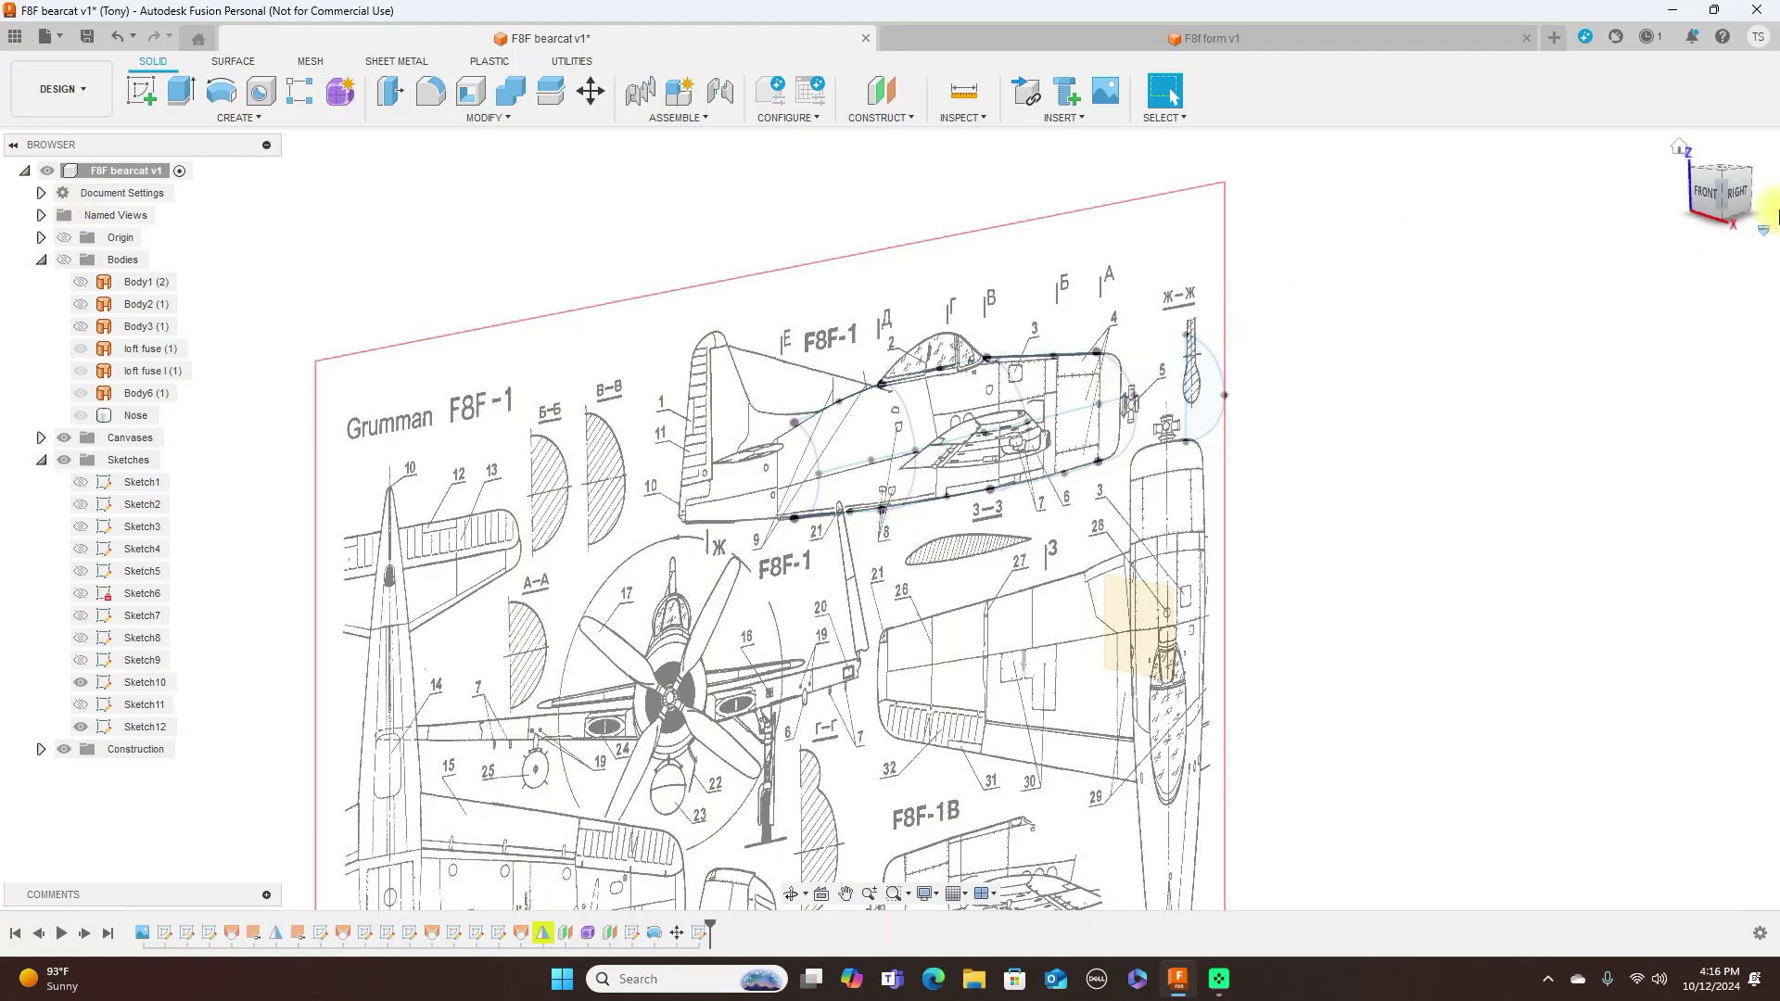
click(1737, 195)
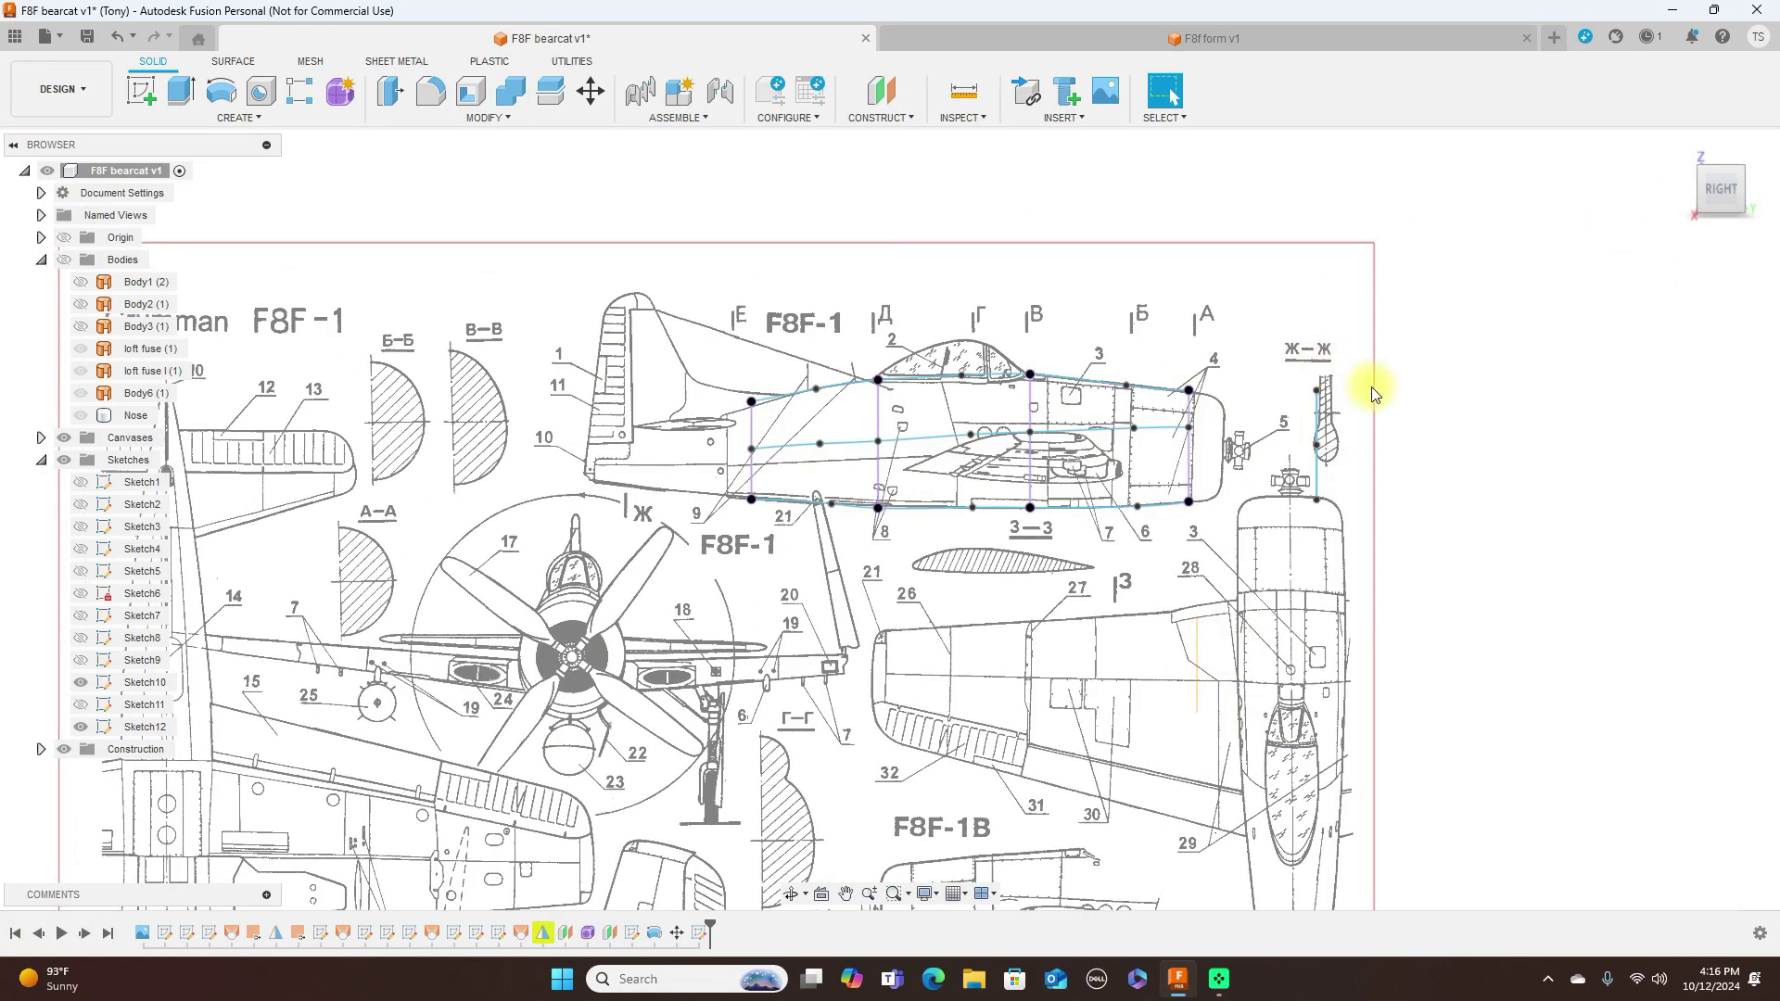
scroll(1375, 394, up, 2)
mouse_move(1677, 197)
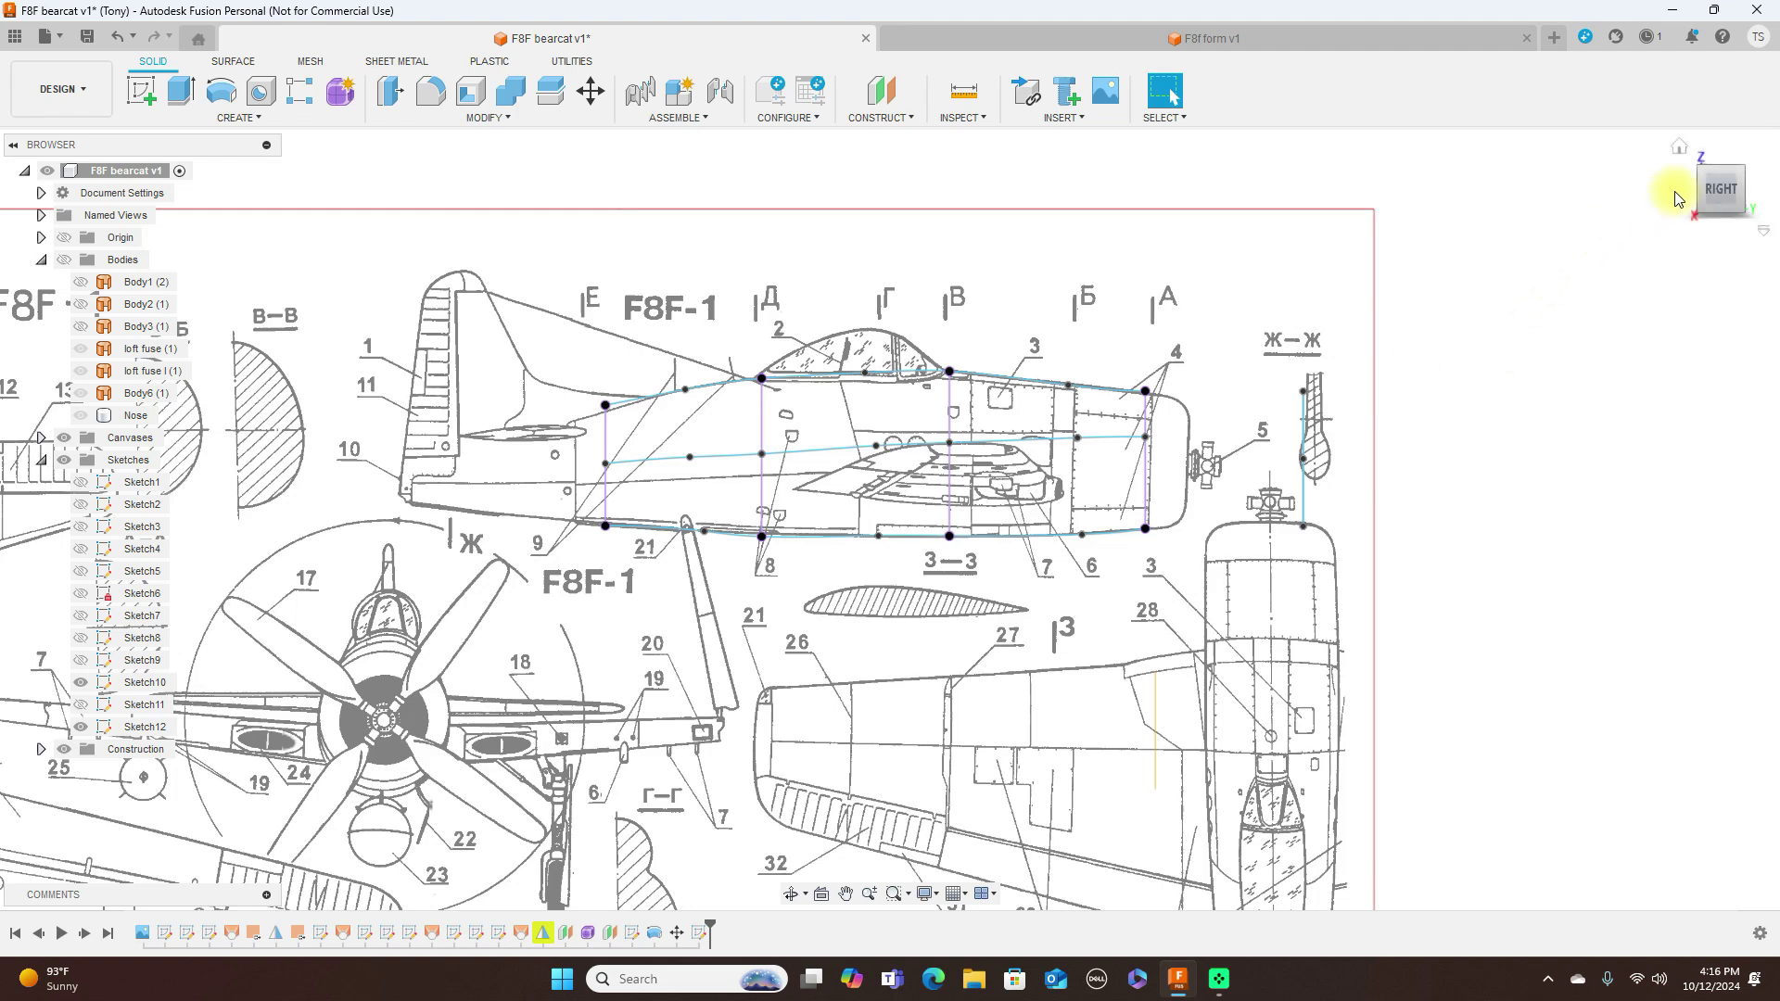
mouse_move(1705, 190)
mouse_down()
mouse_move(20, 208)
mouse_move(1478, 242)
mouse_up()
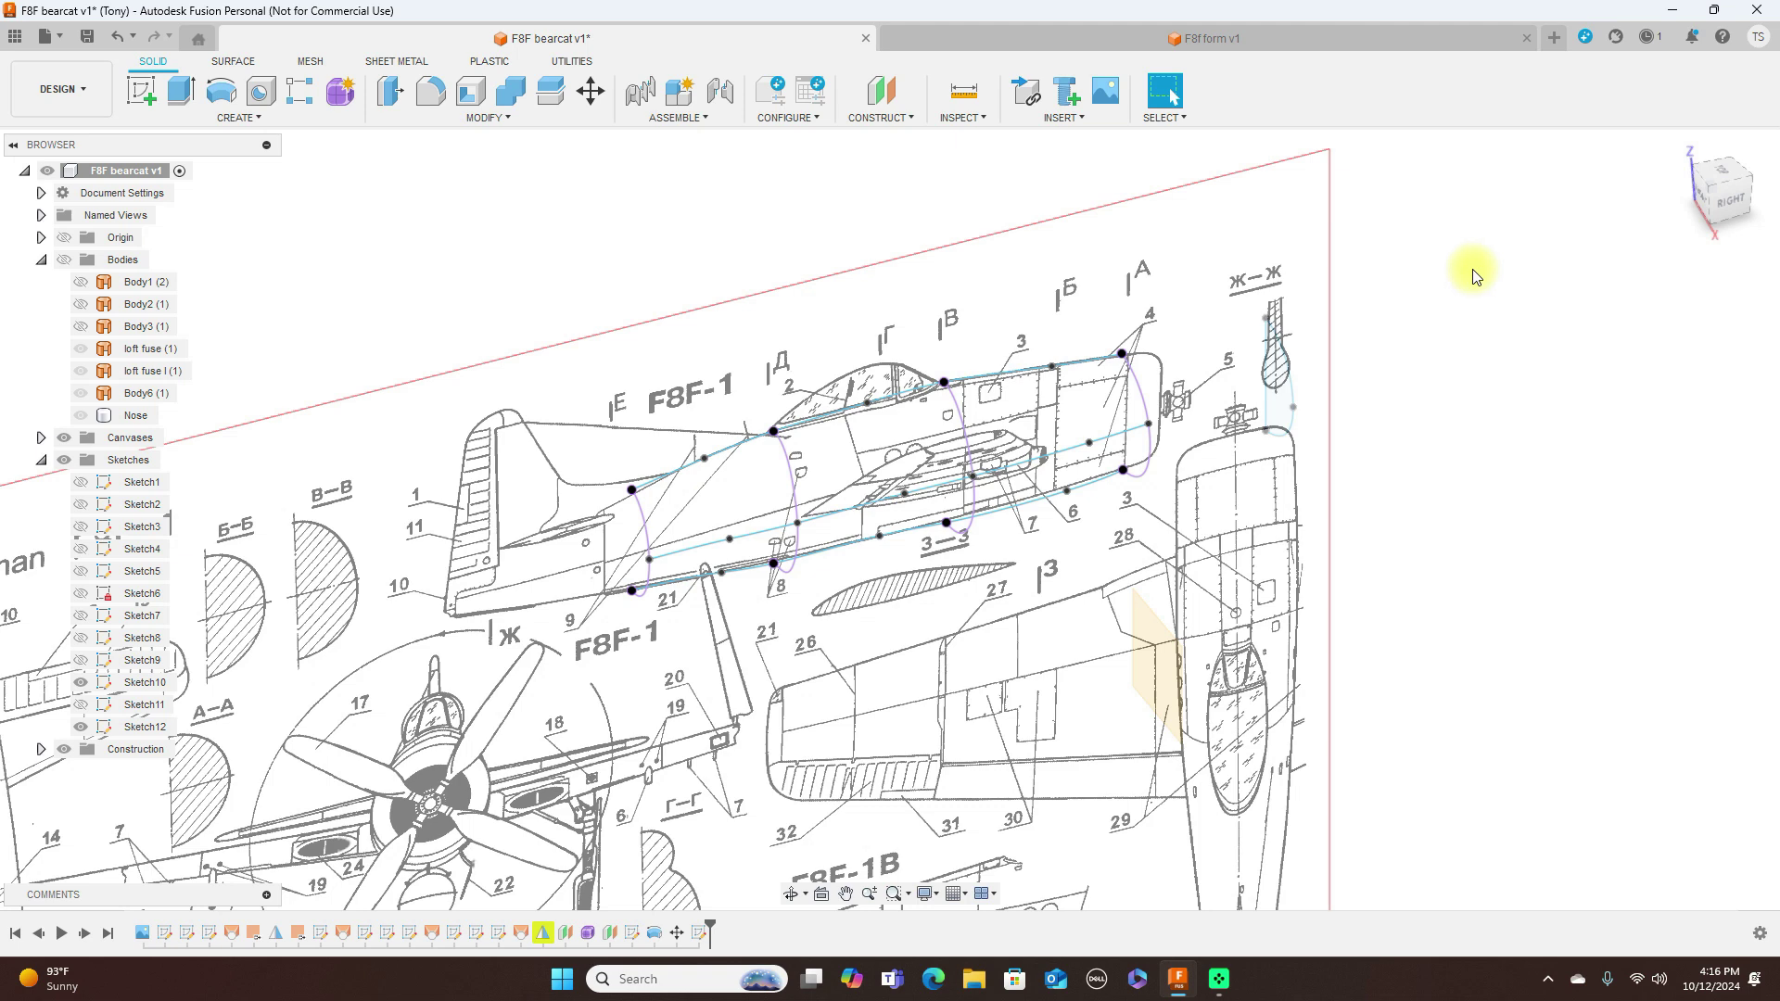
scroll(1460, 288, up, 2)
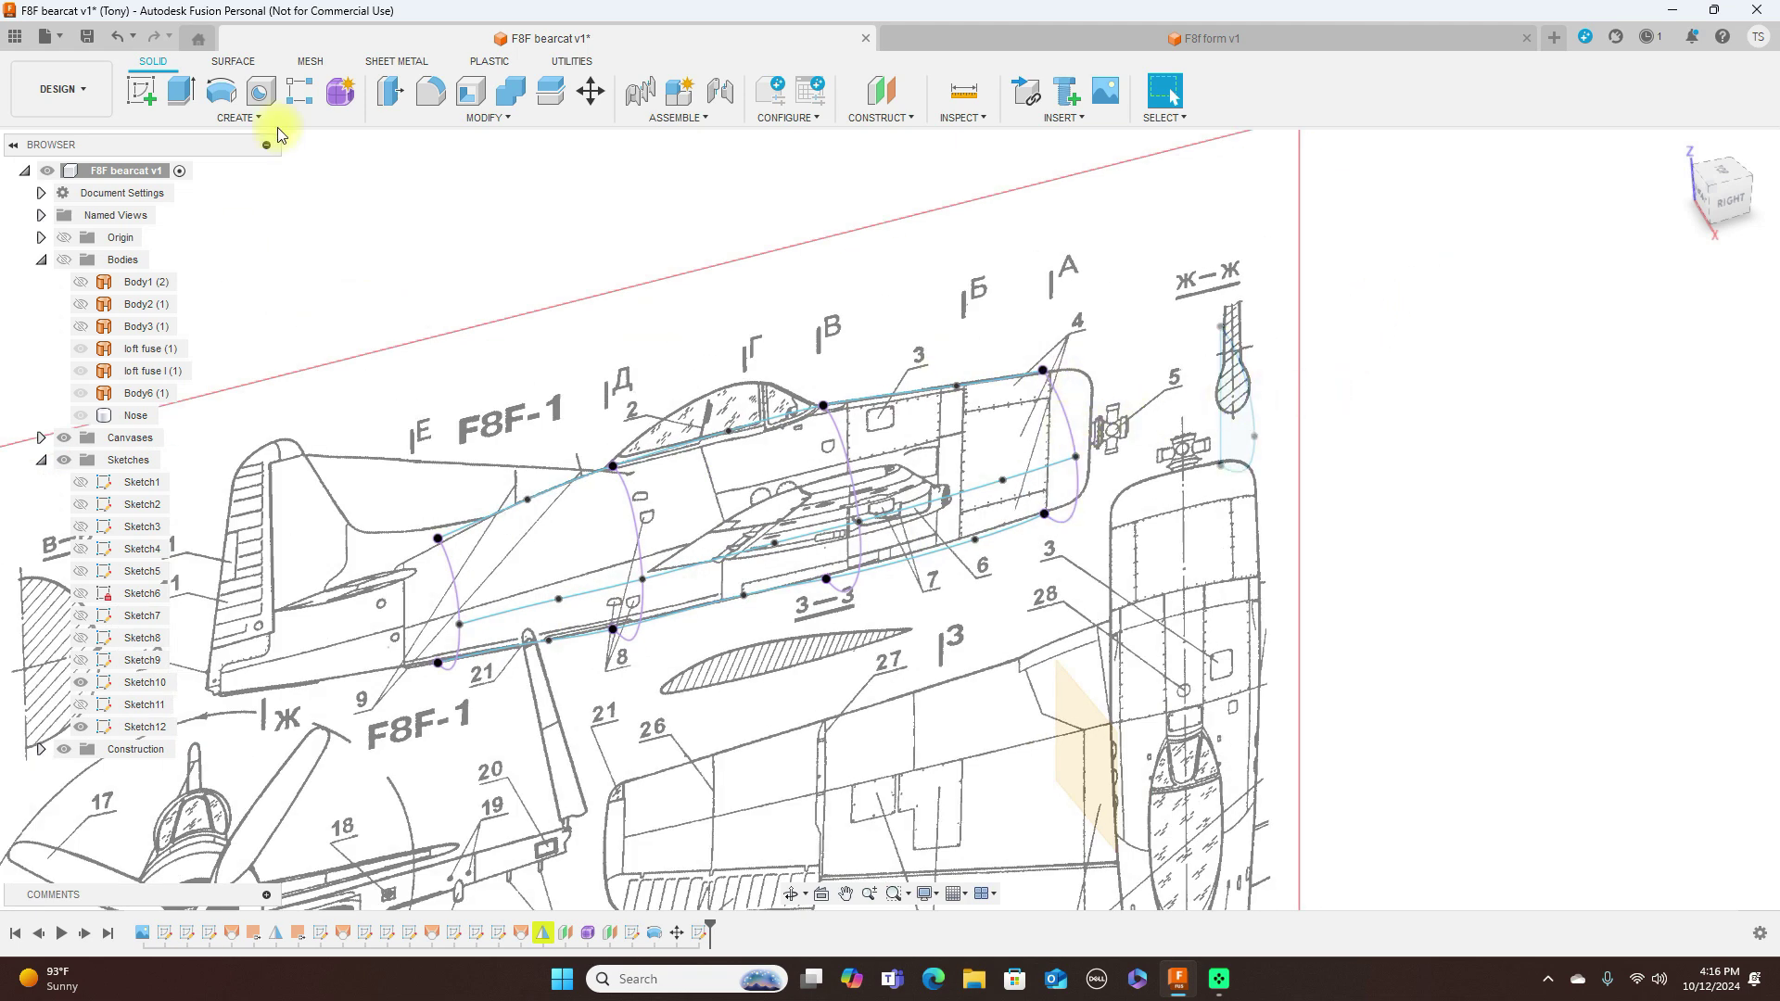
Step: Start a surface Loft and pick the right-end and inner sections as its two profiles
click(243, 62)
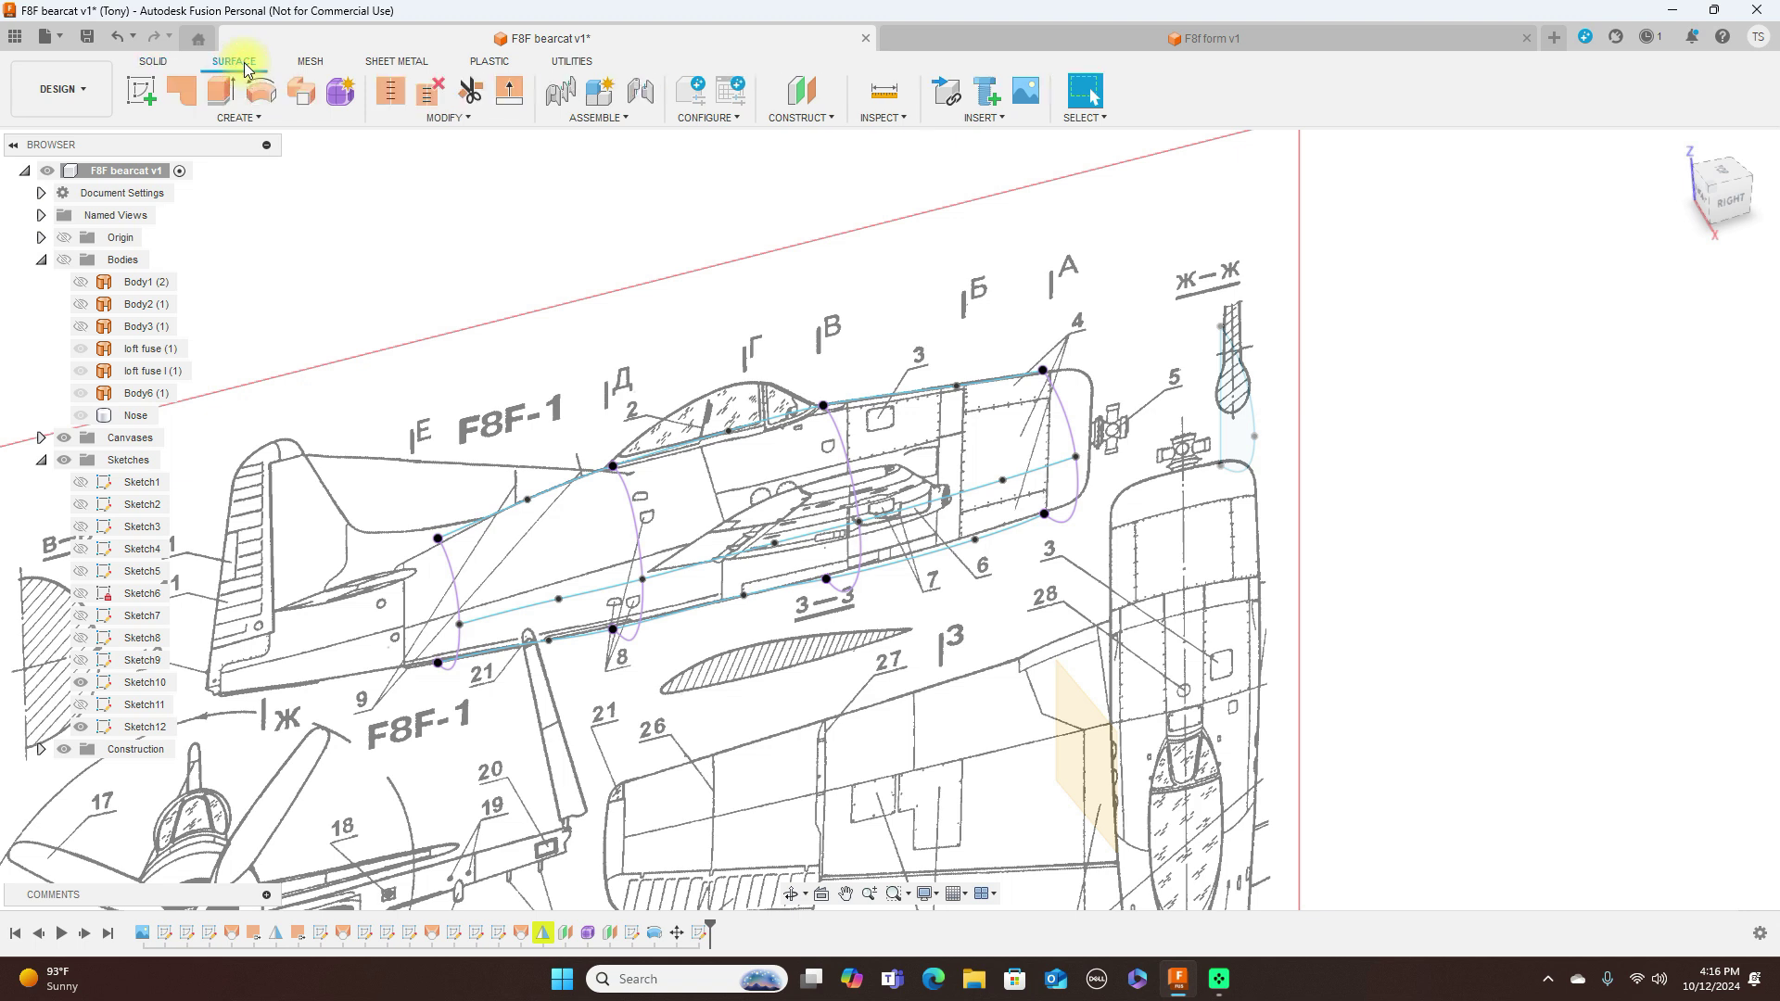
click(237, 118)
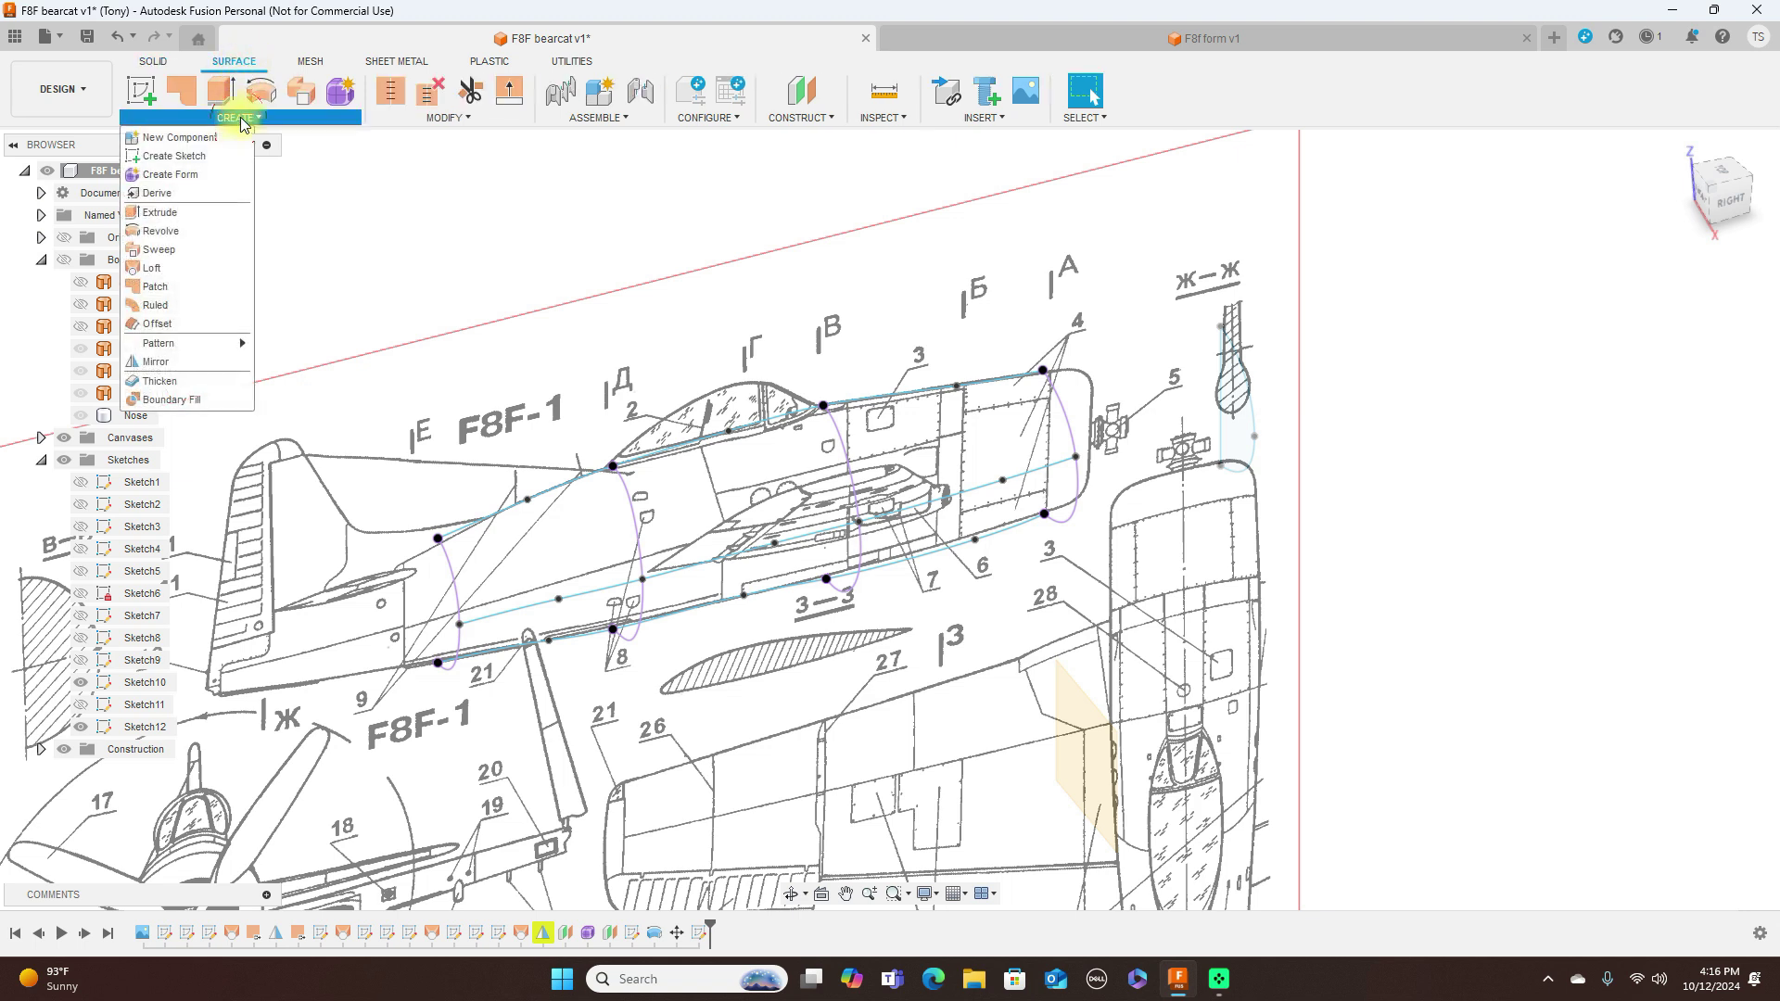
click(226, 269)
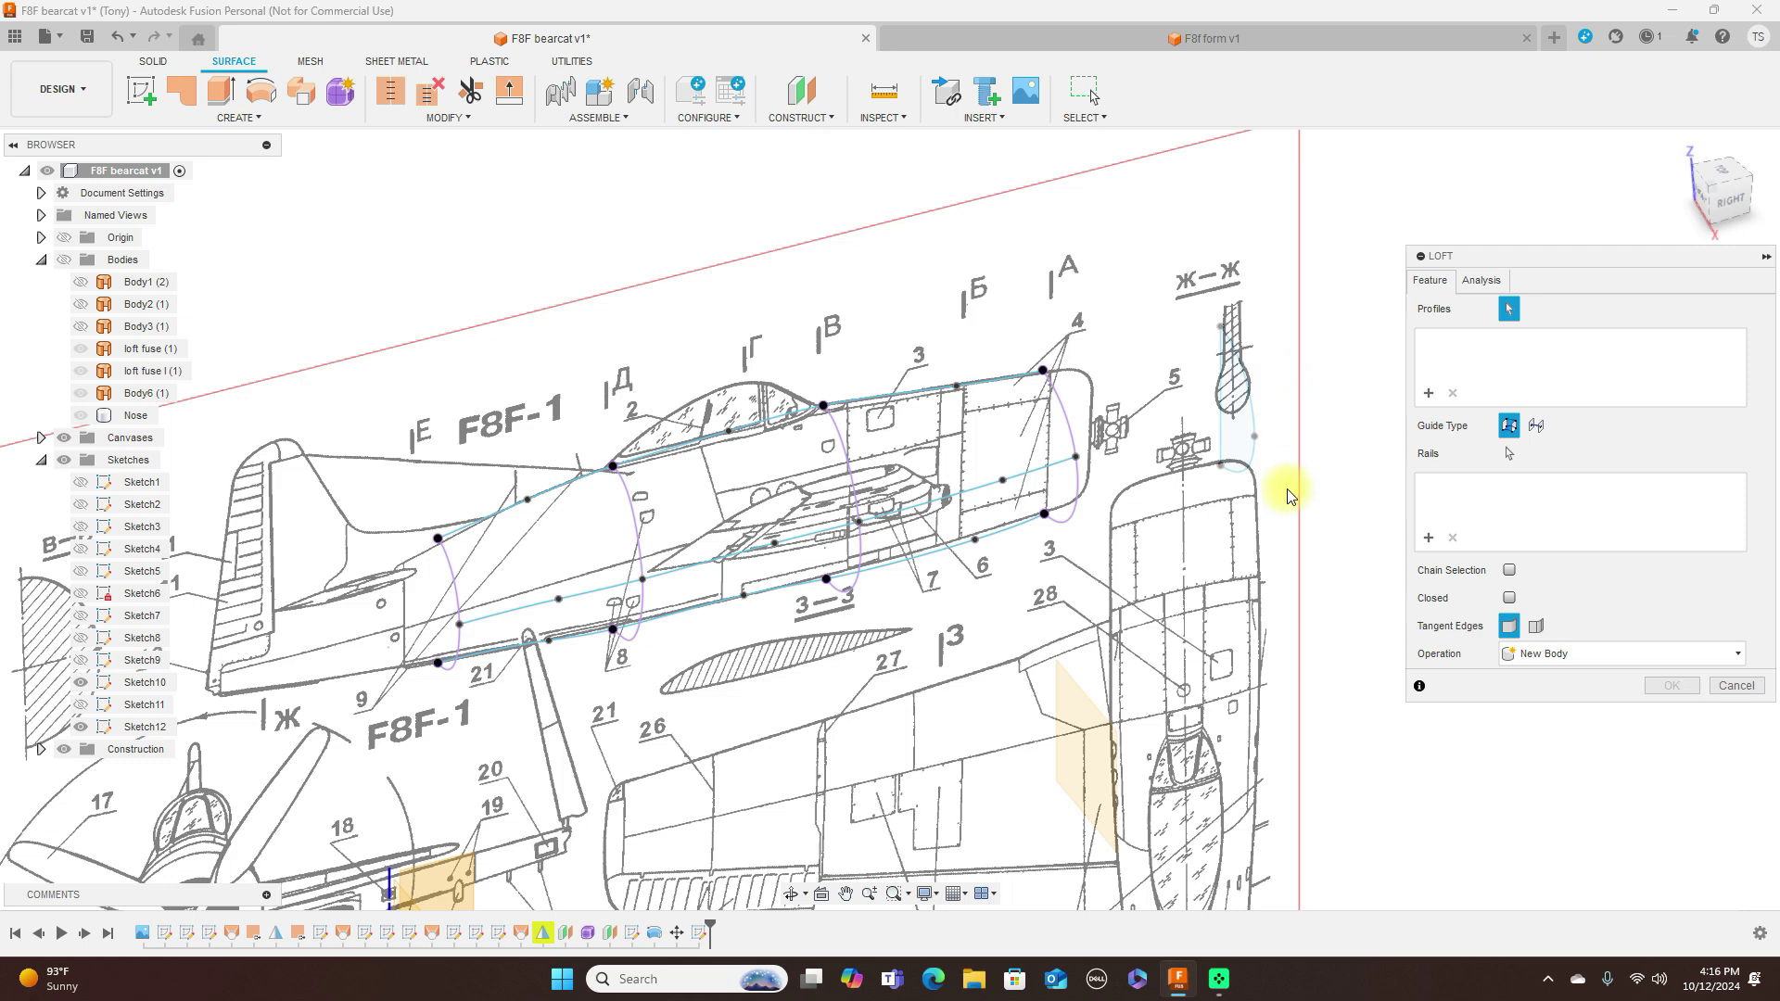
scroll(1125, 497, up, 1)
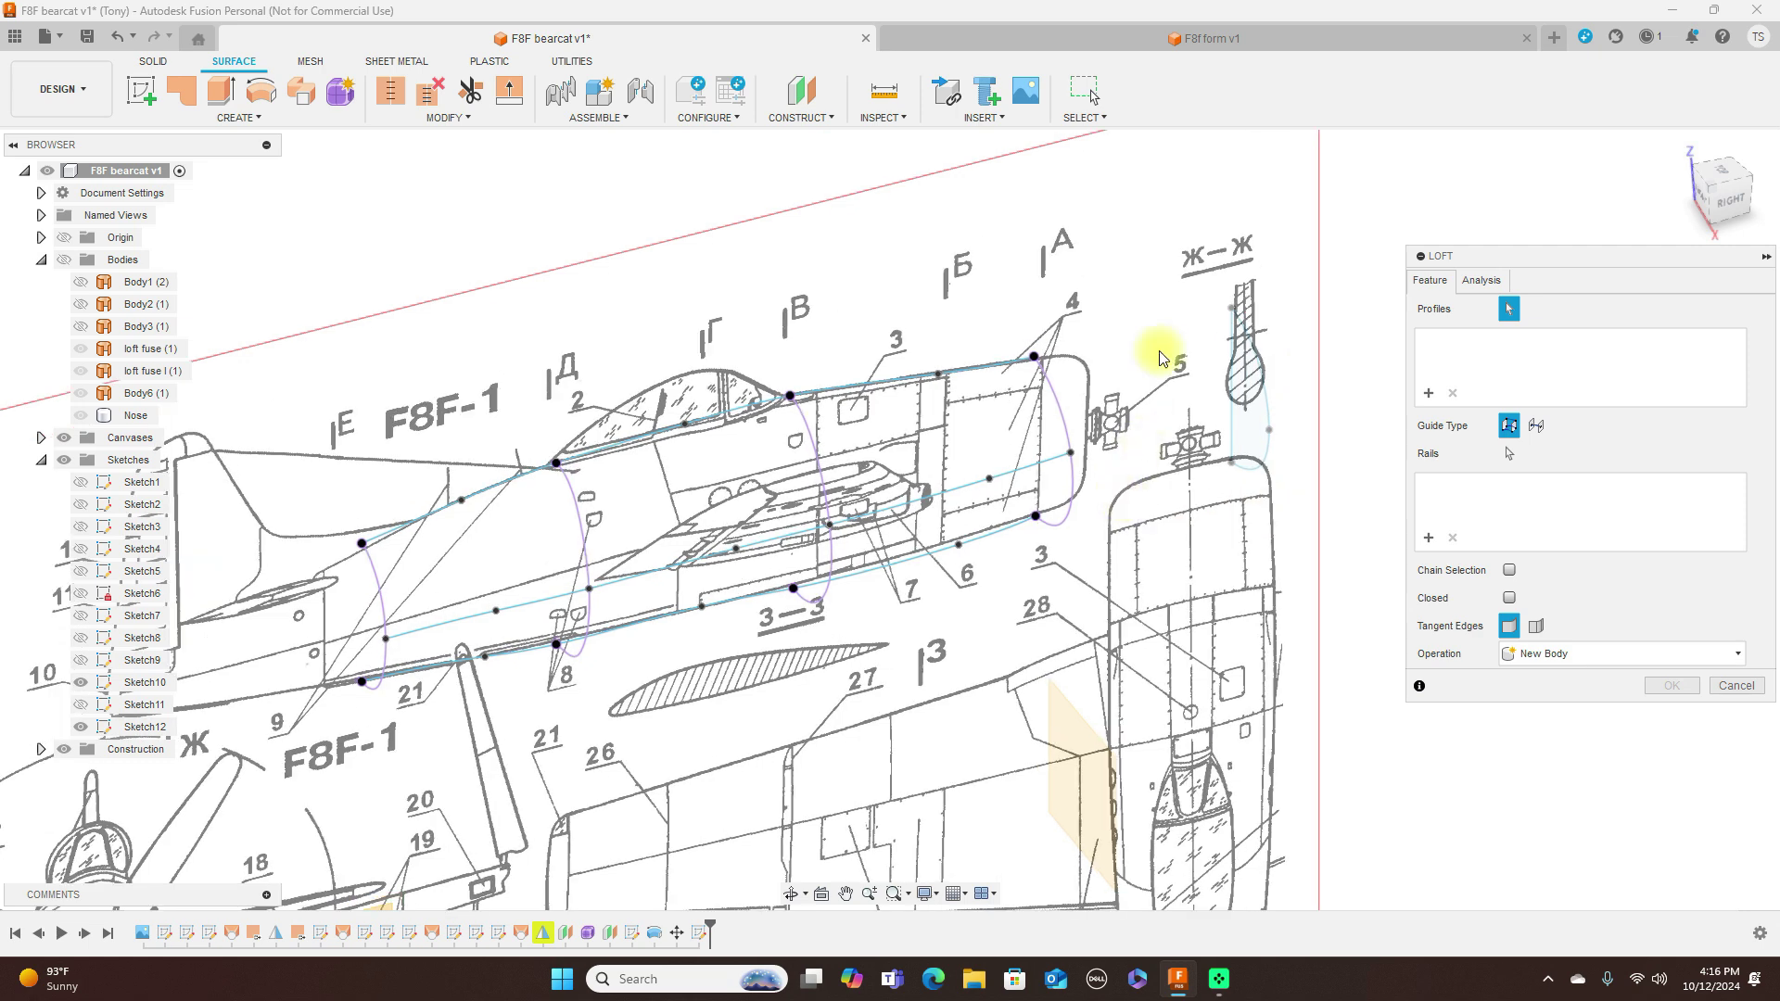
click(1059, 403)
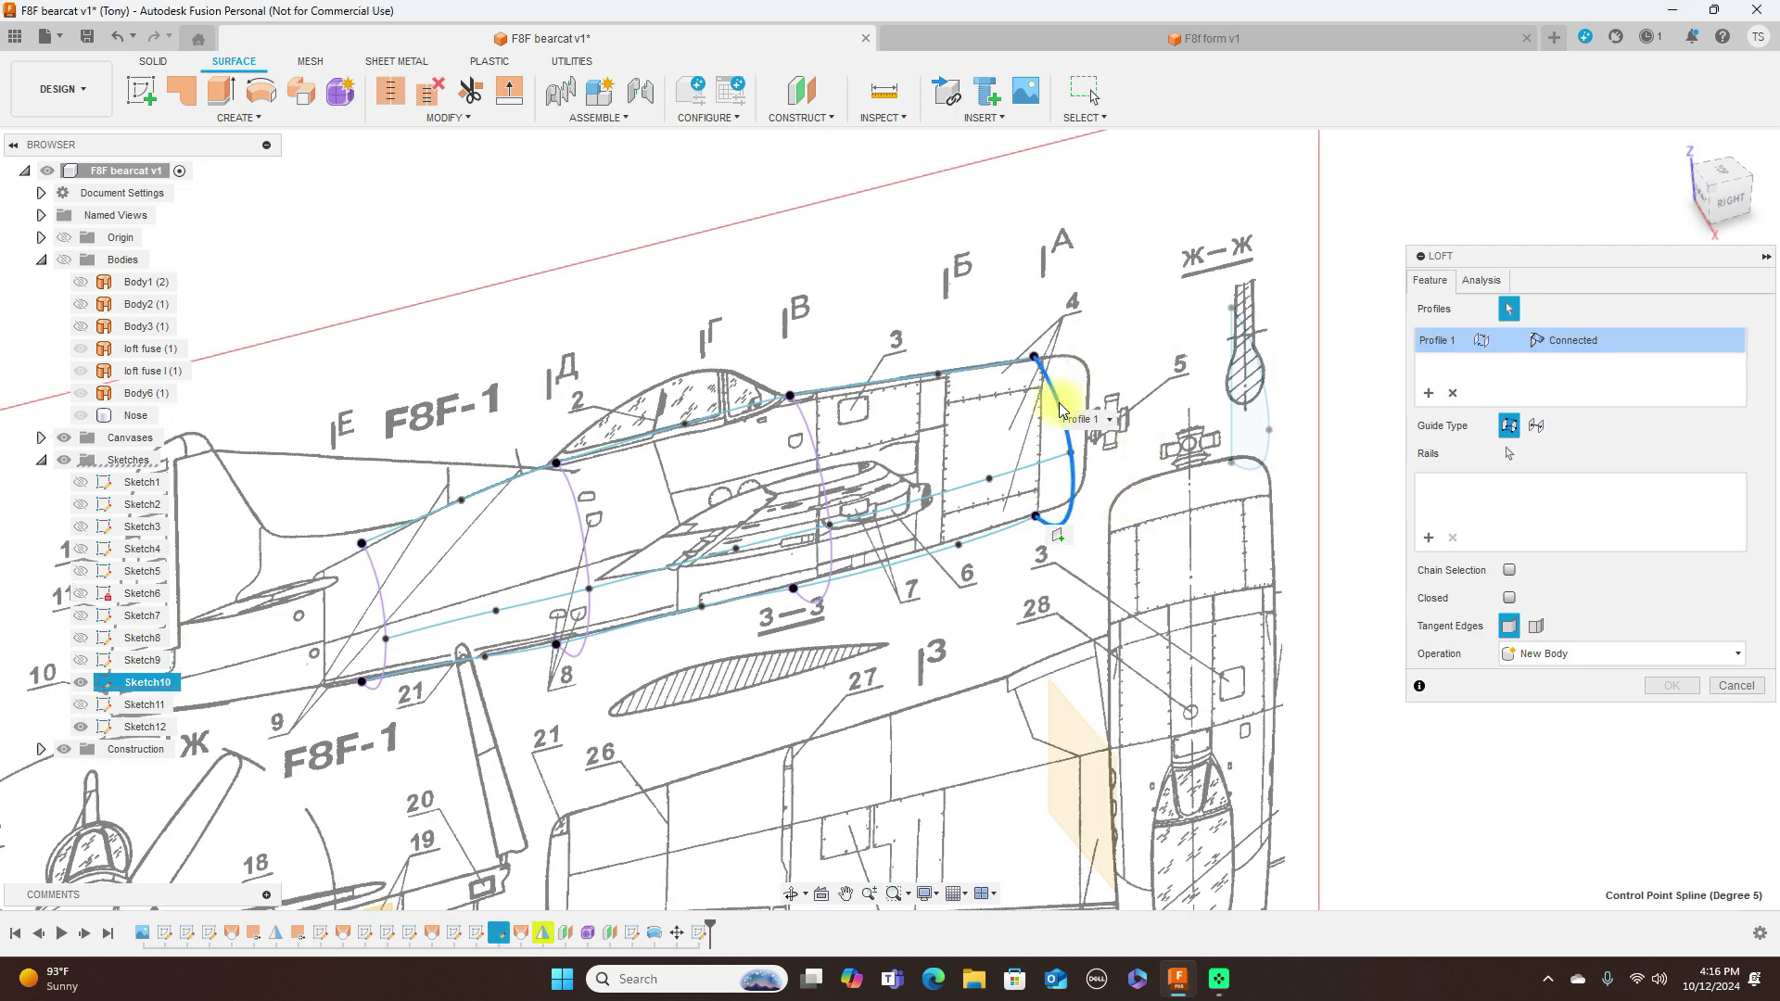
click(816, 450)
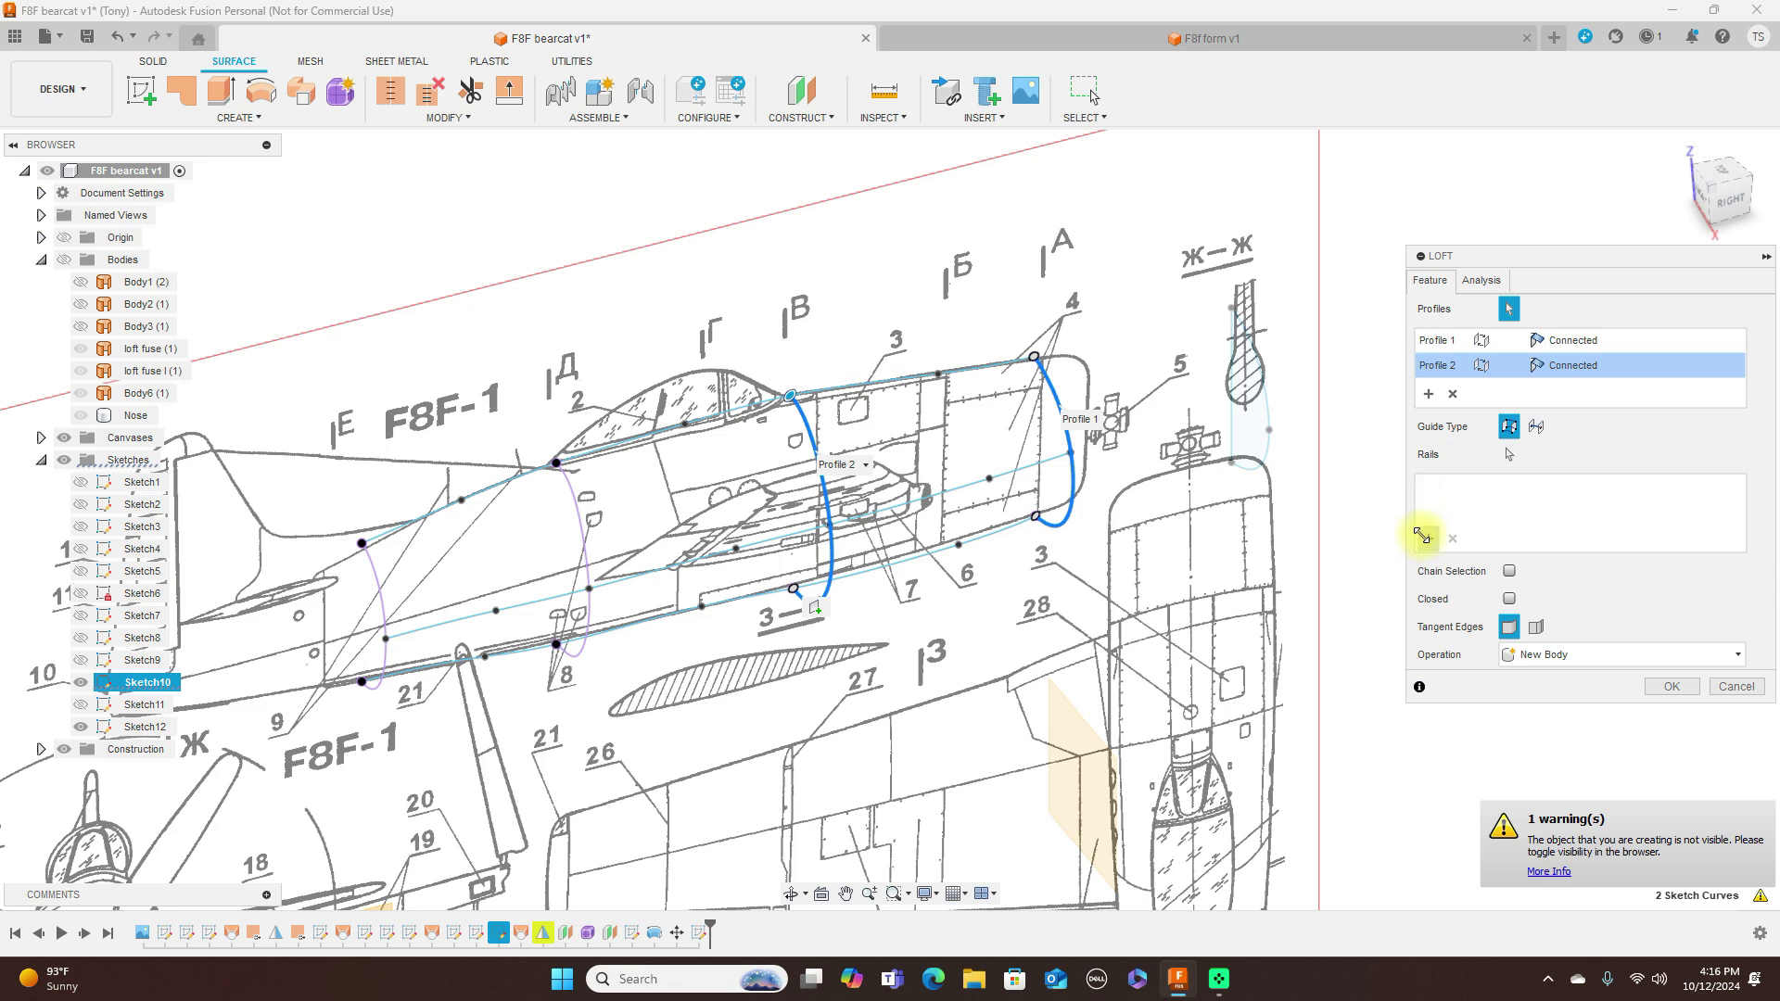
Step: Add the top, middle and lower fuselage splines as rails and create the Body8 loft
click(1426, 543)
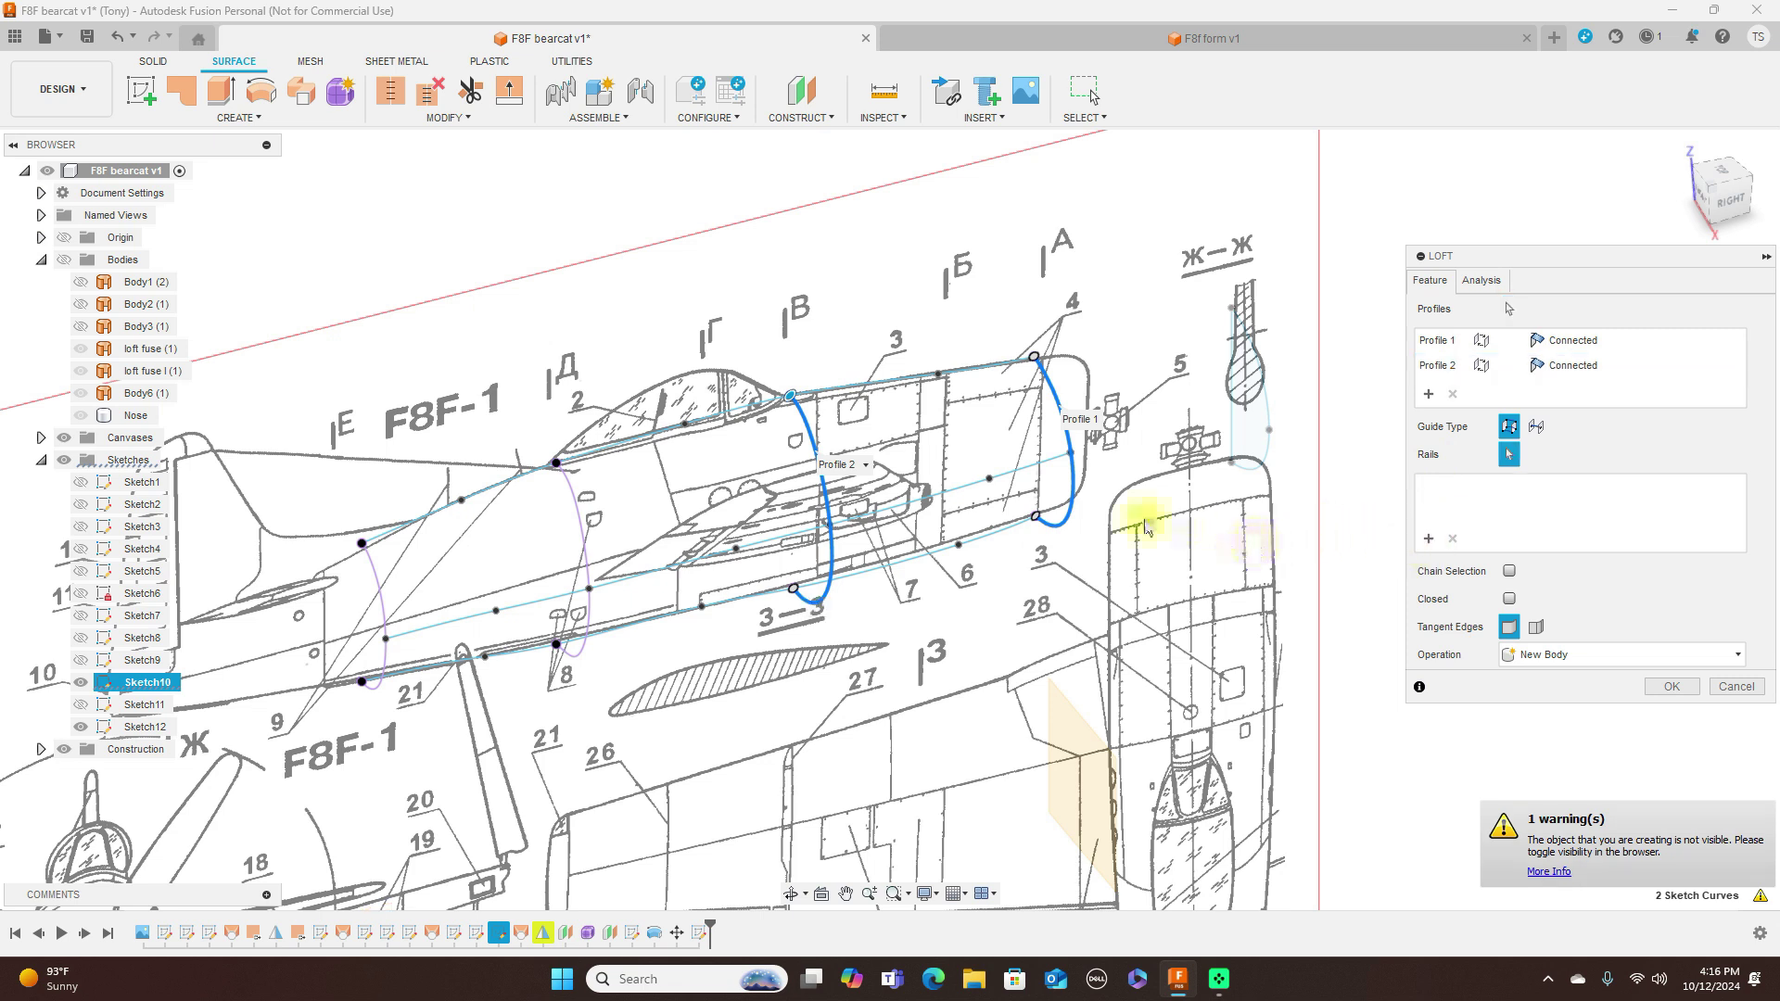
click(923, 381)
click(977, 486)
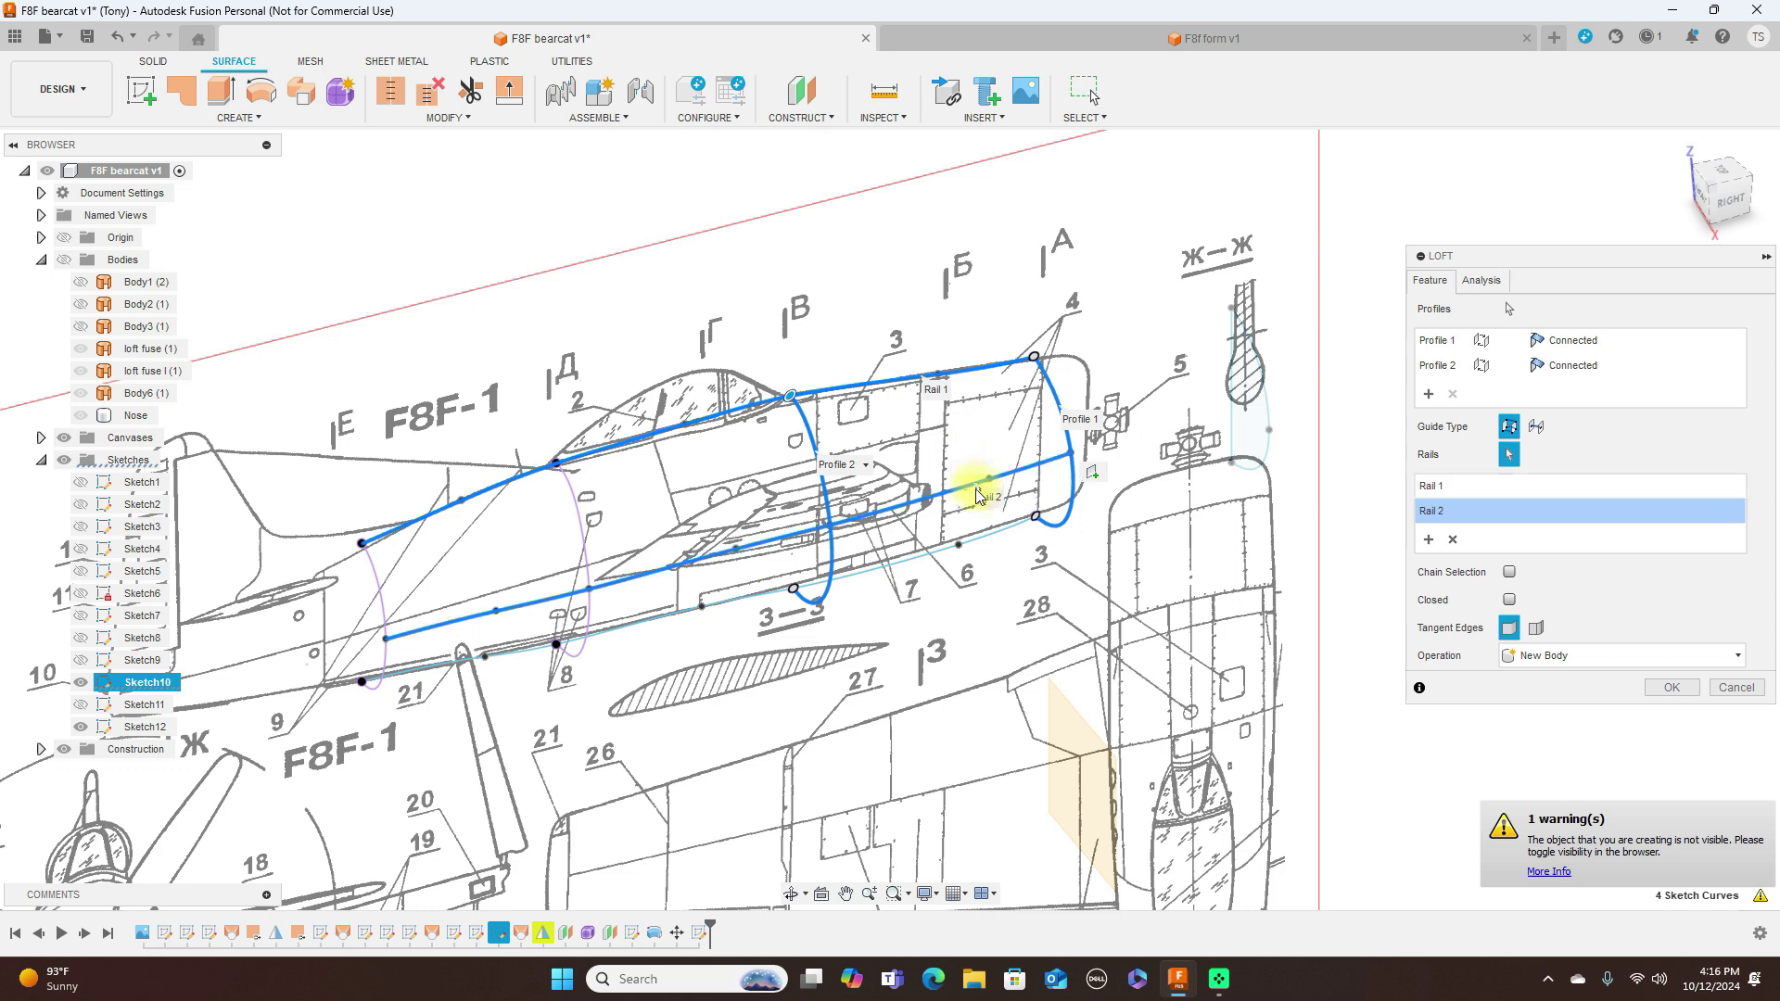
click(980, 538)
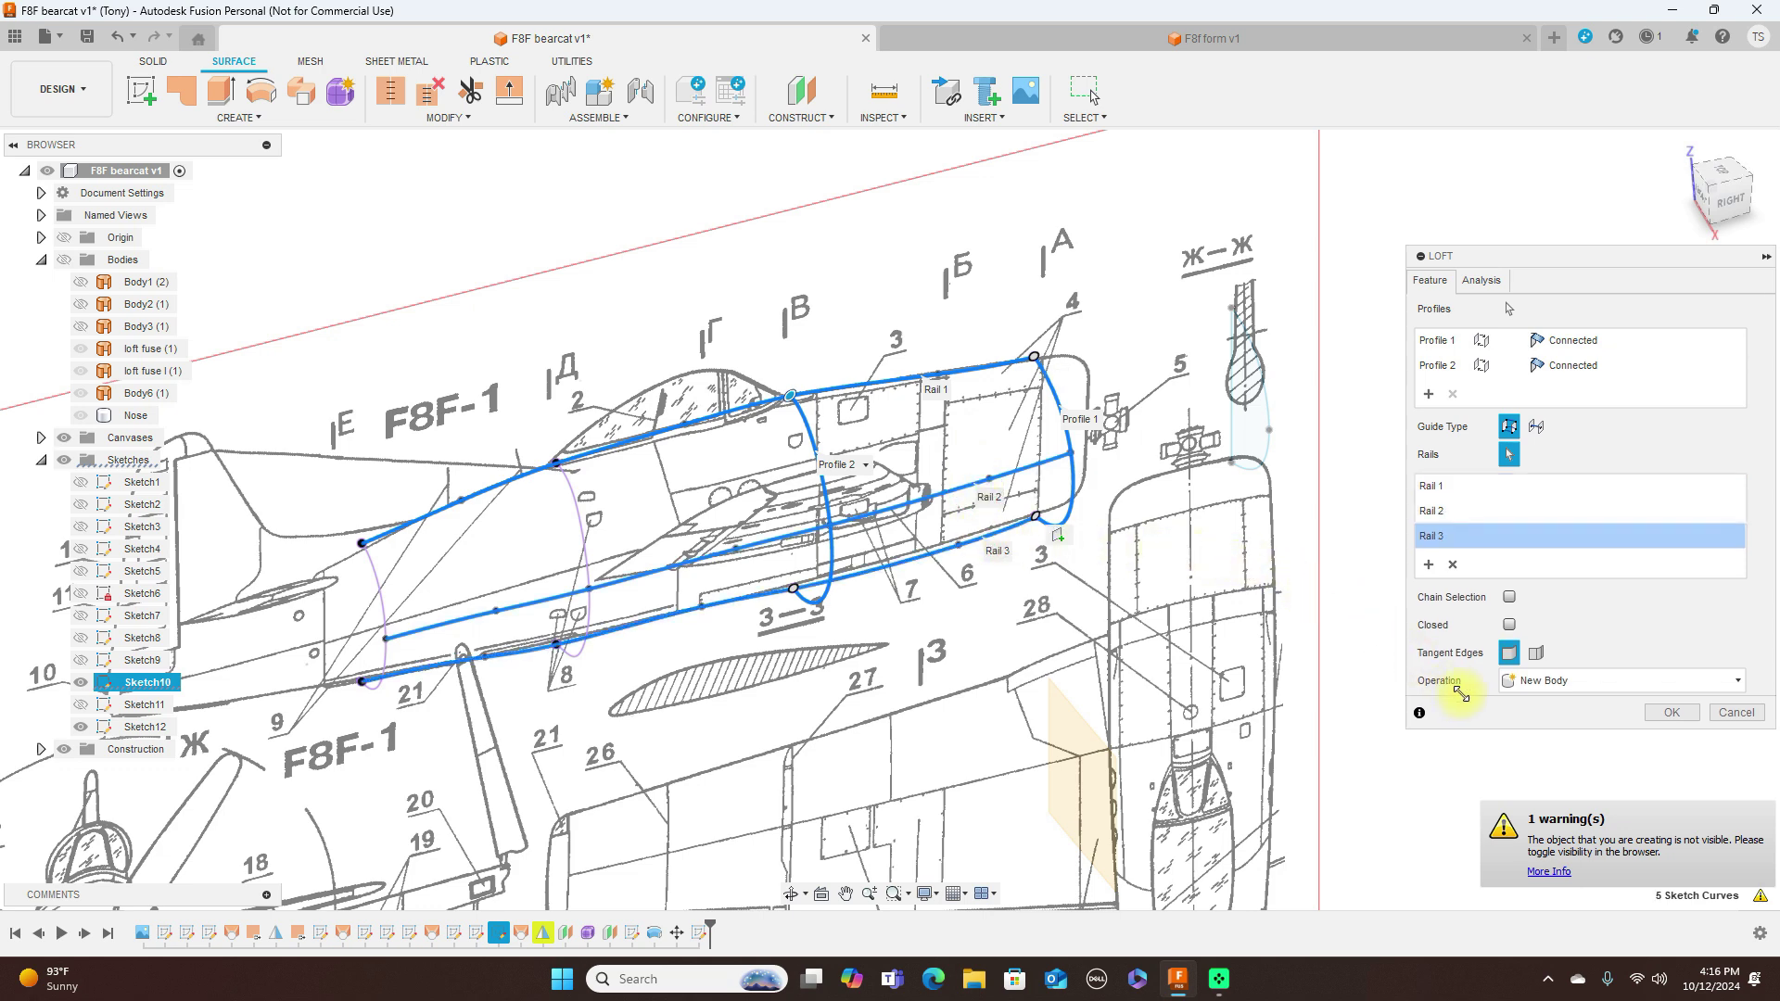
click(1674, 713)
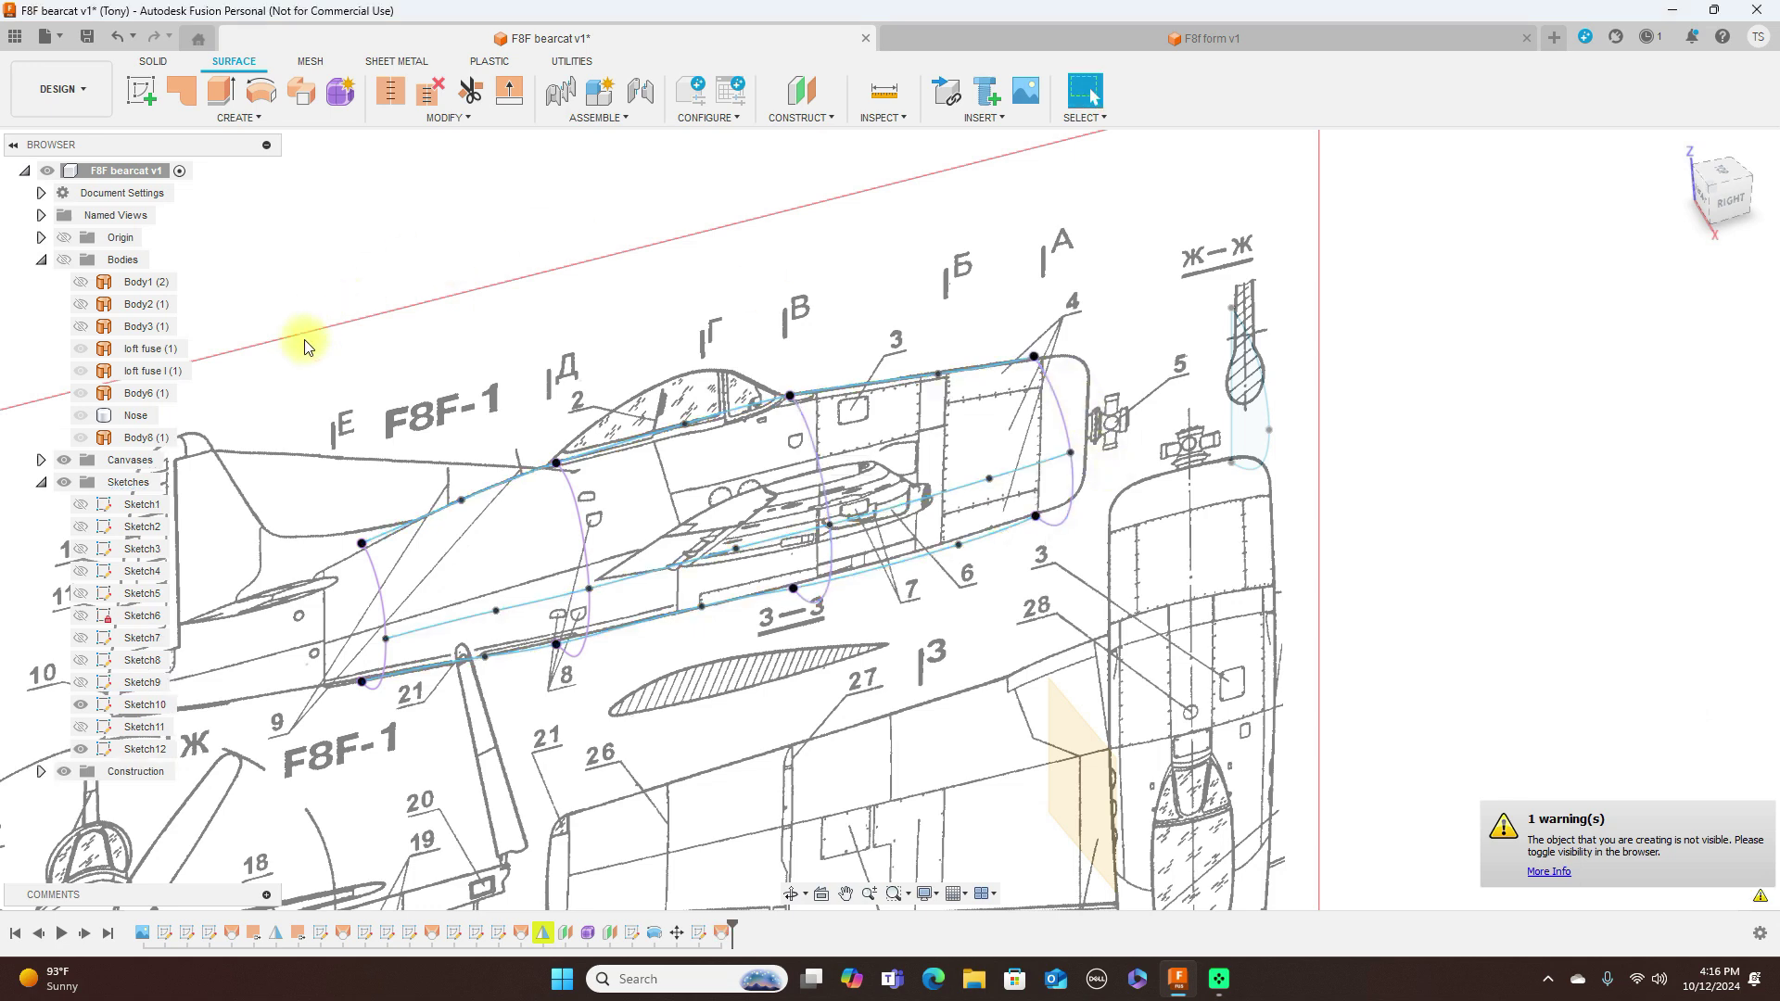
Step: Show Body8 (1) and the Bodies folder, hiding Body6 (1), loft fuse l (1) and loft fuse (1)
click(82, 437)
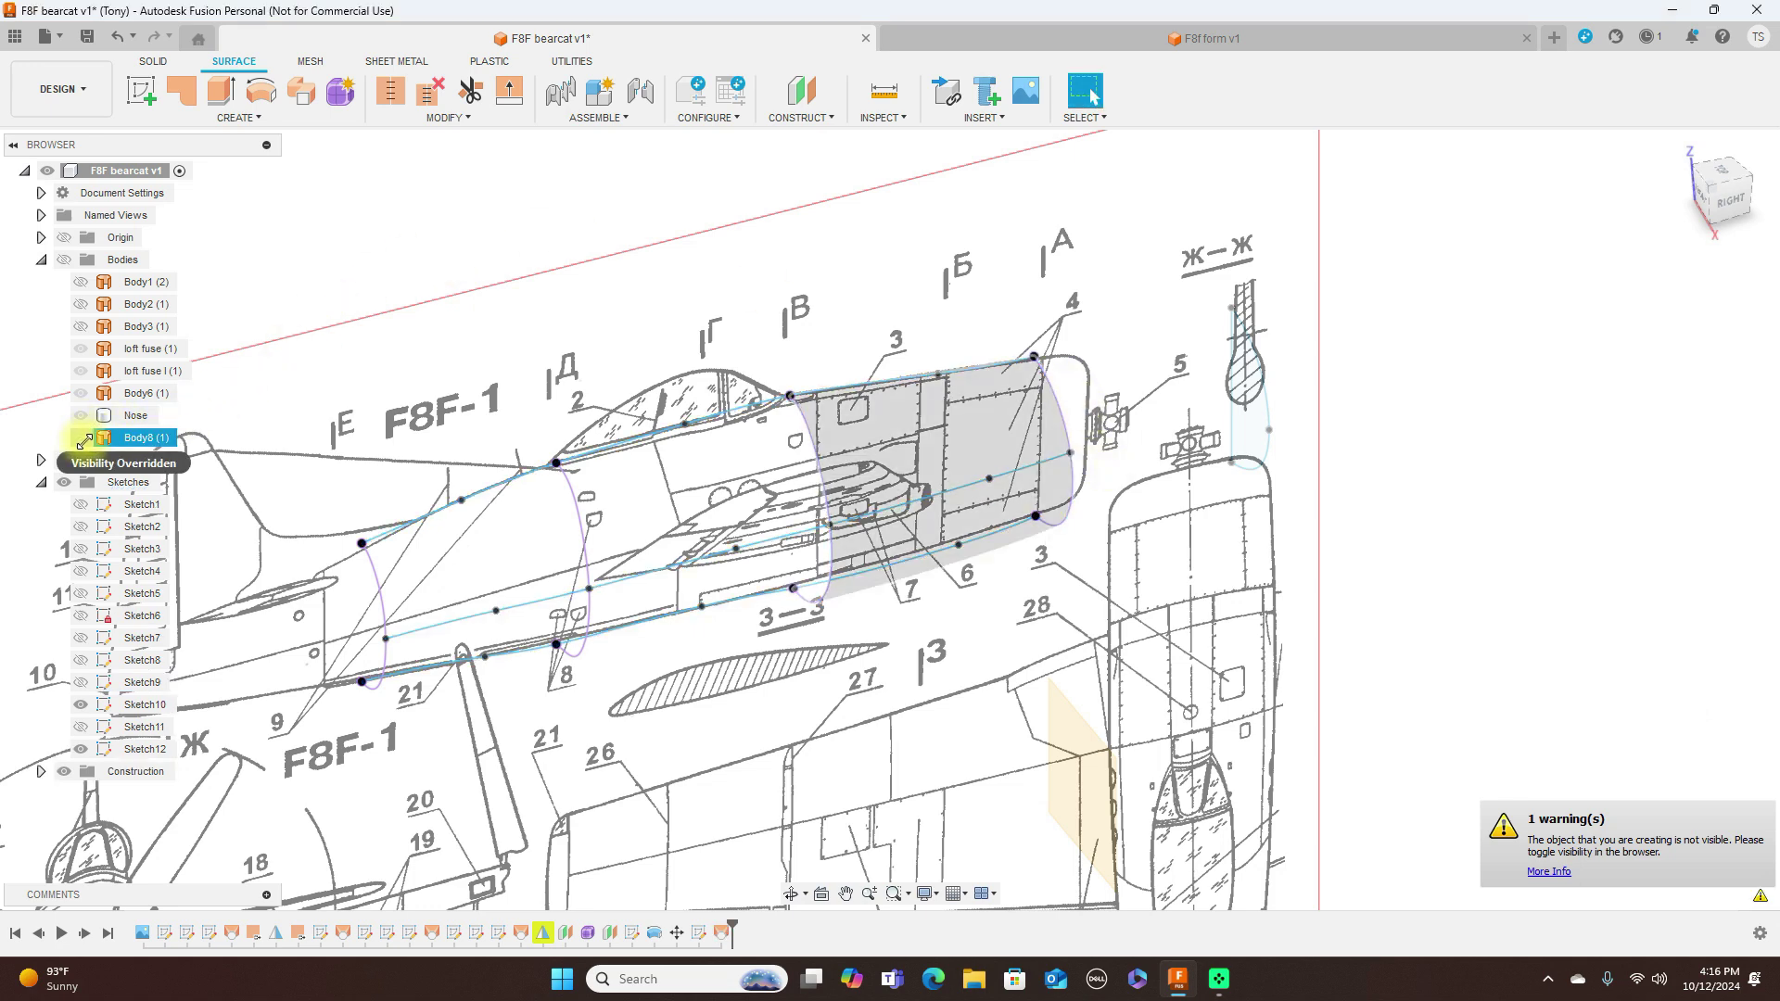
click(63, 260)
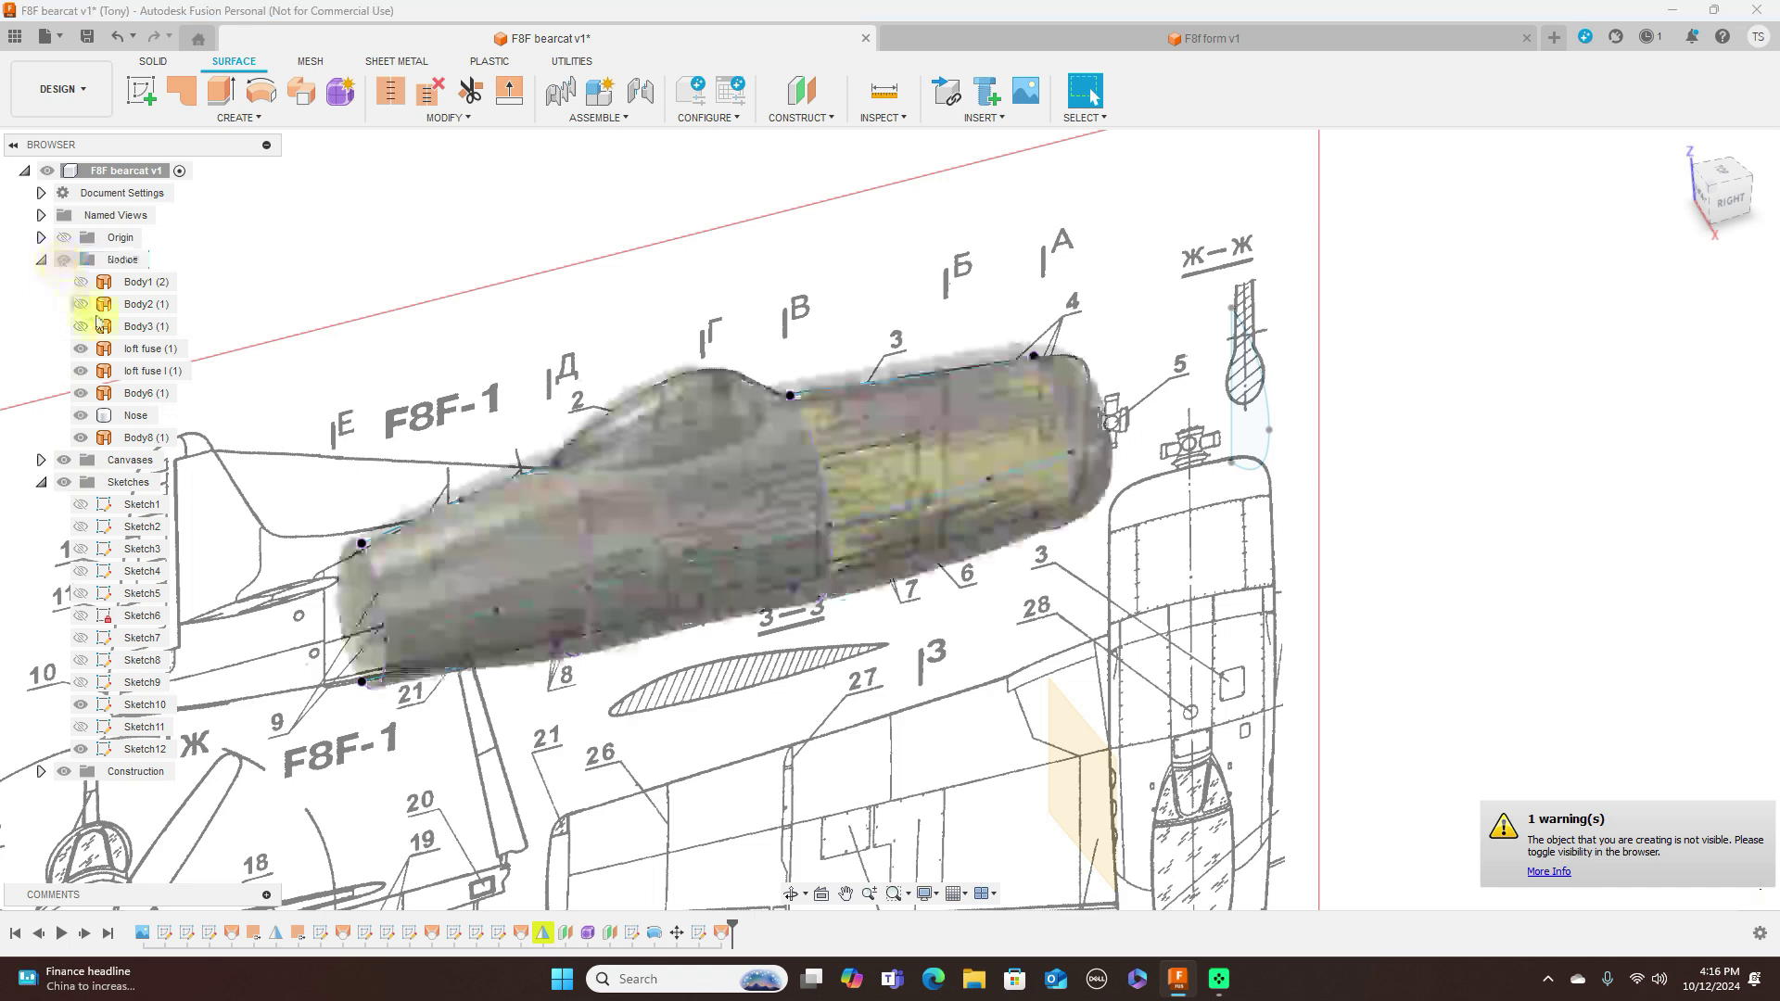
click(82, 394)
click(82, 394)
click(82, 394)
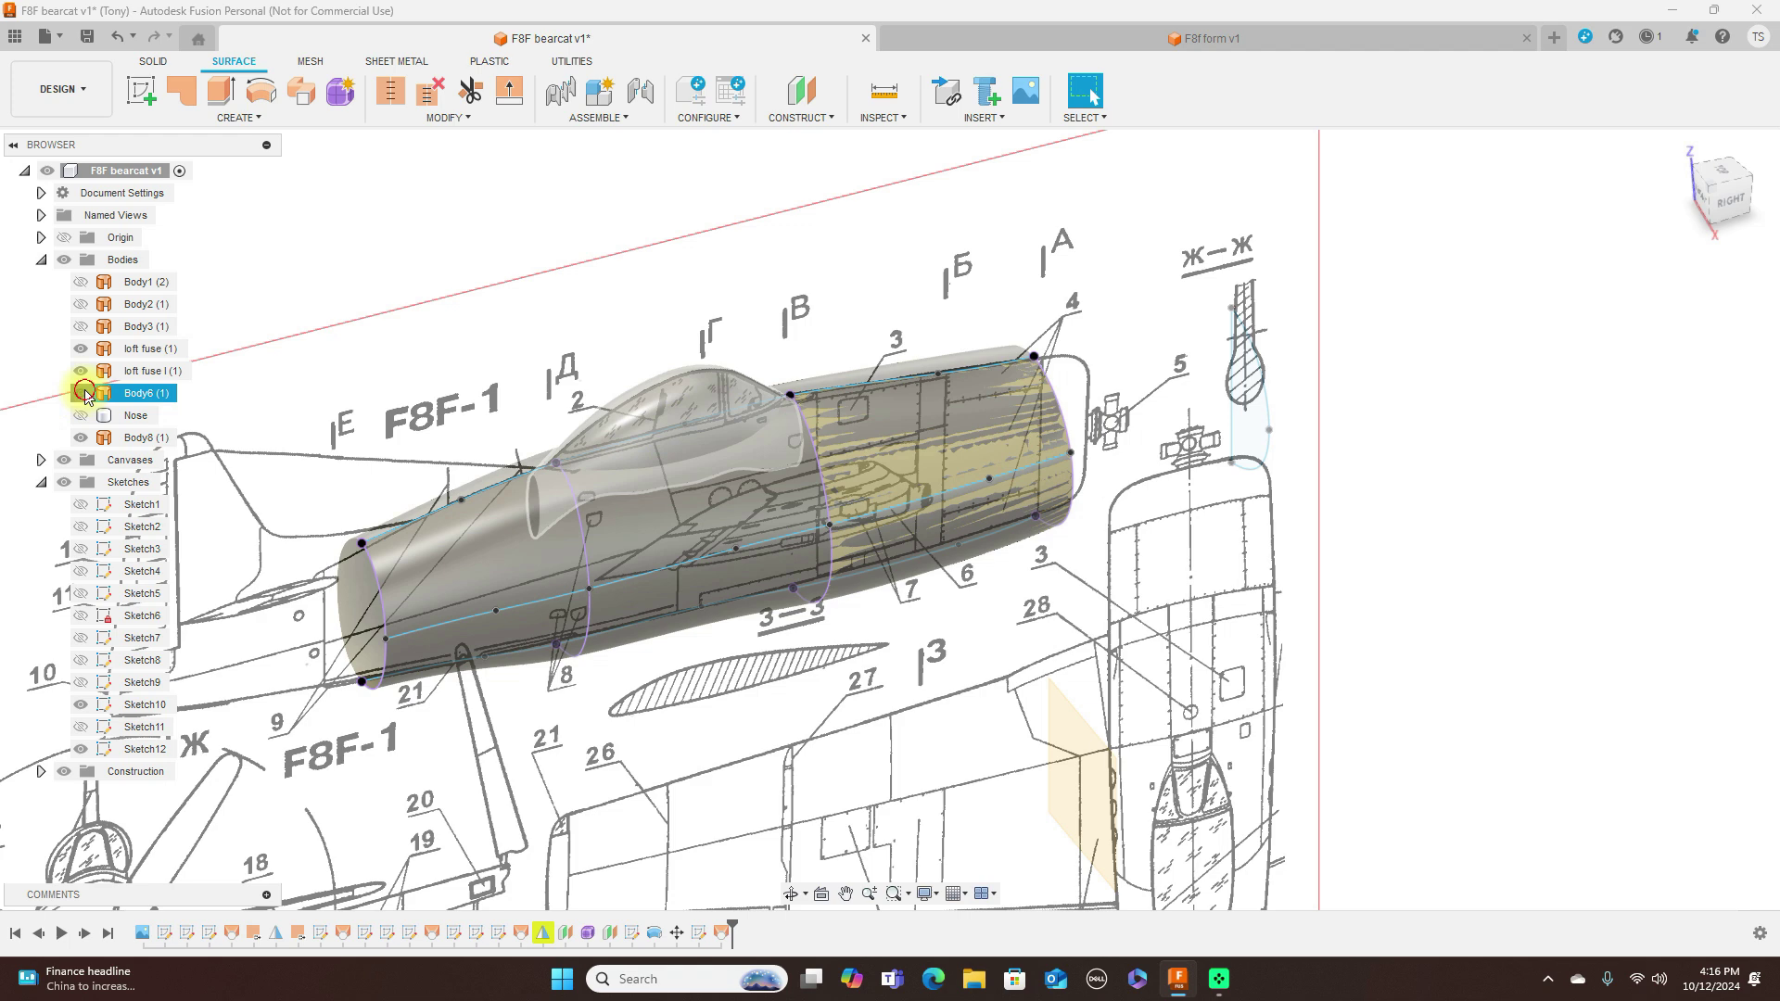
click(81, 371)
click(82, 349)
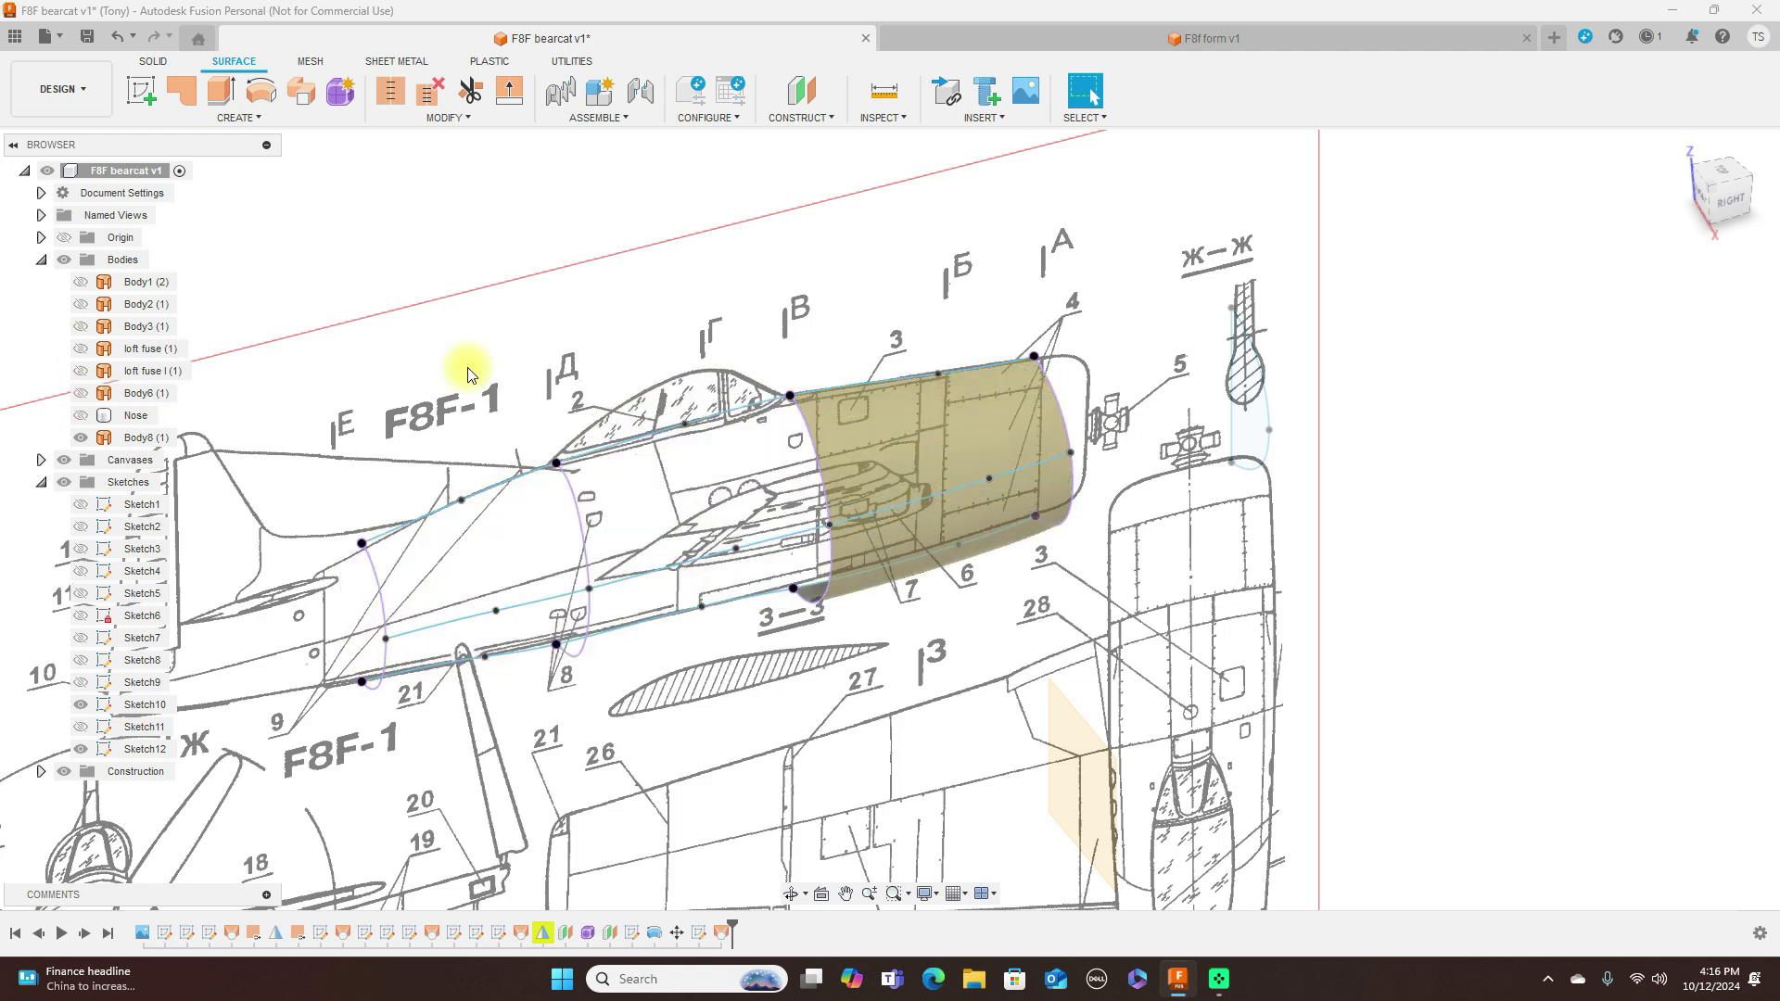
Step: Orbit around the model, return to the straight RIGHT side view, and select the forward loft surface
drag(1723, 196, 1358, 343)
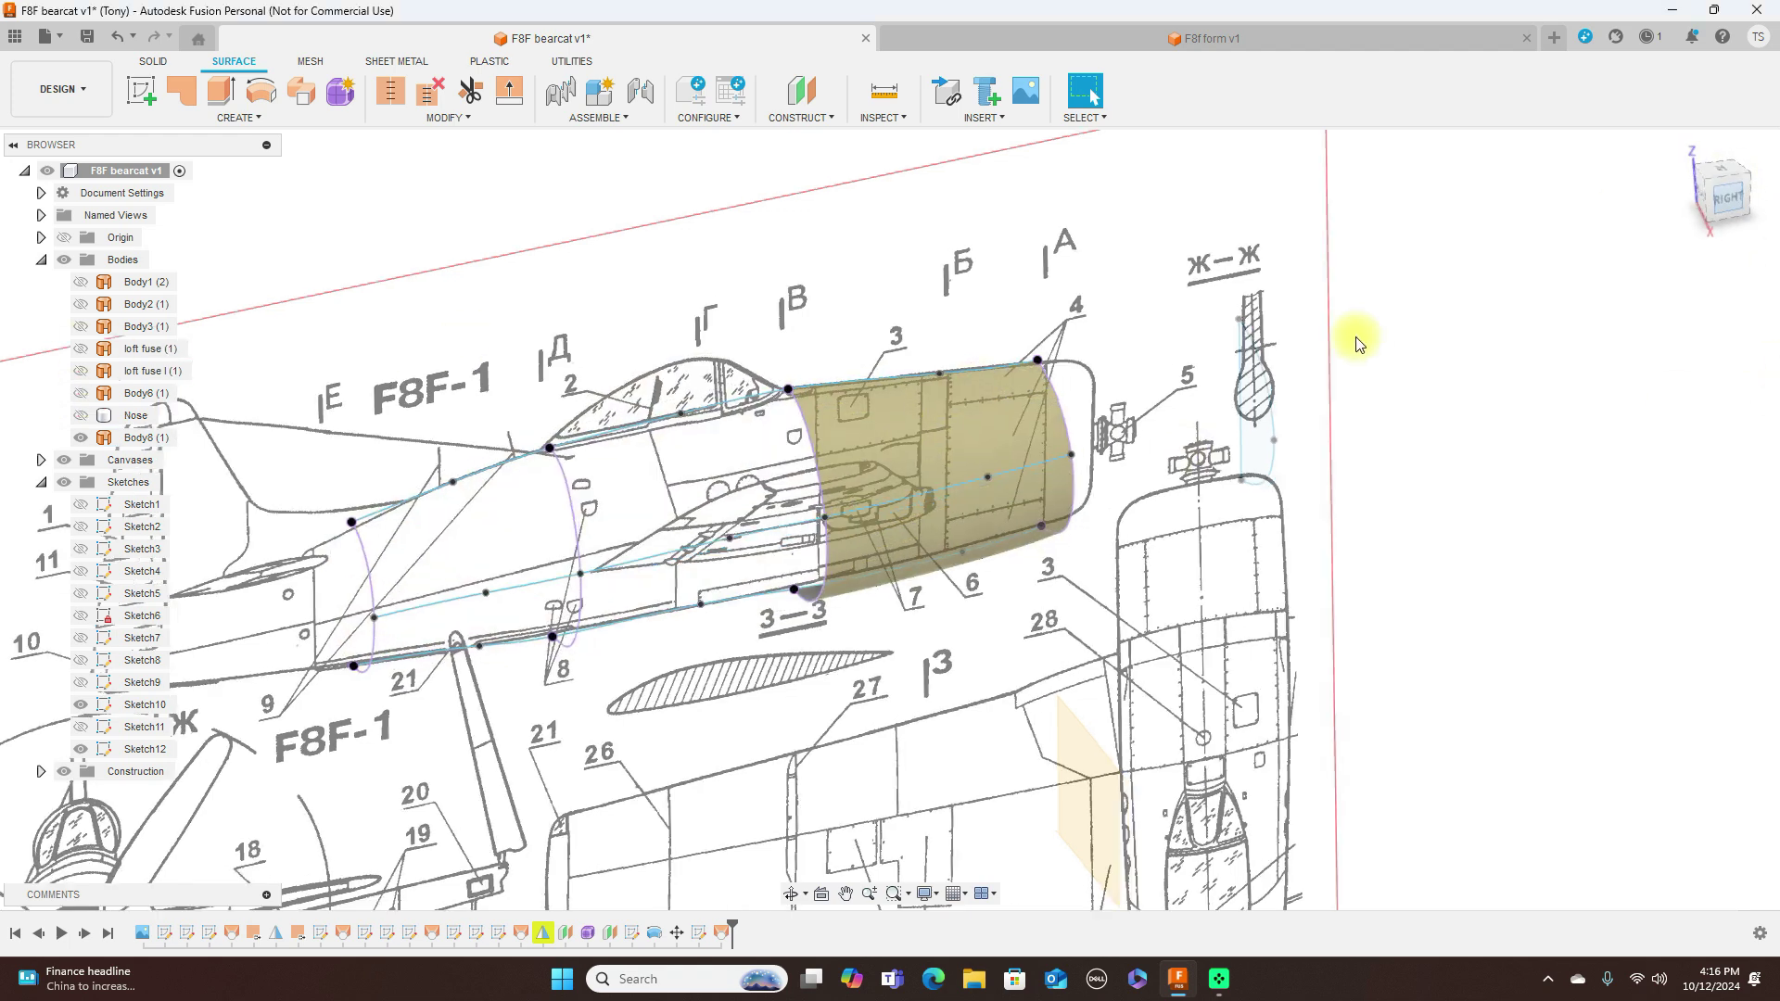
scroll(1338, 368, down, 1)
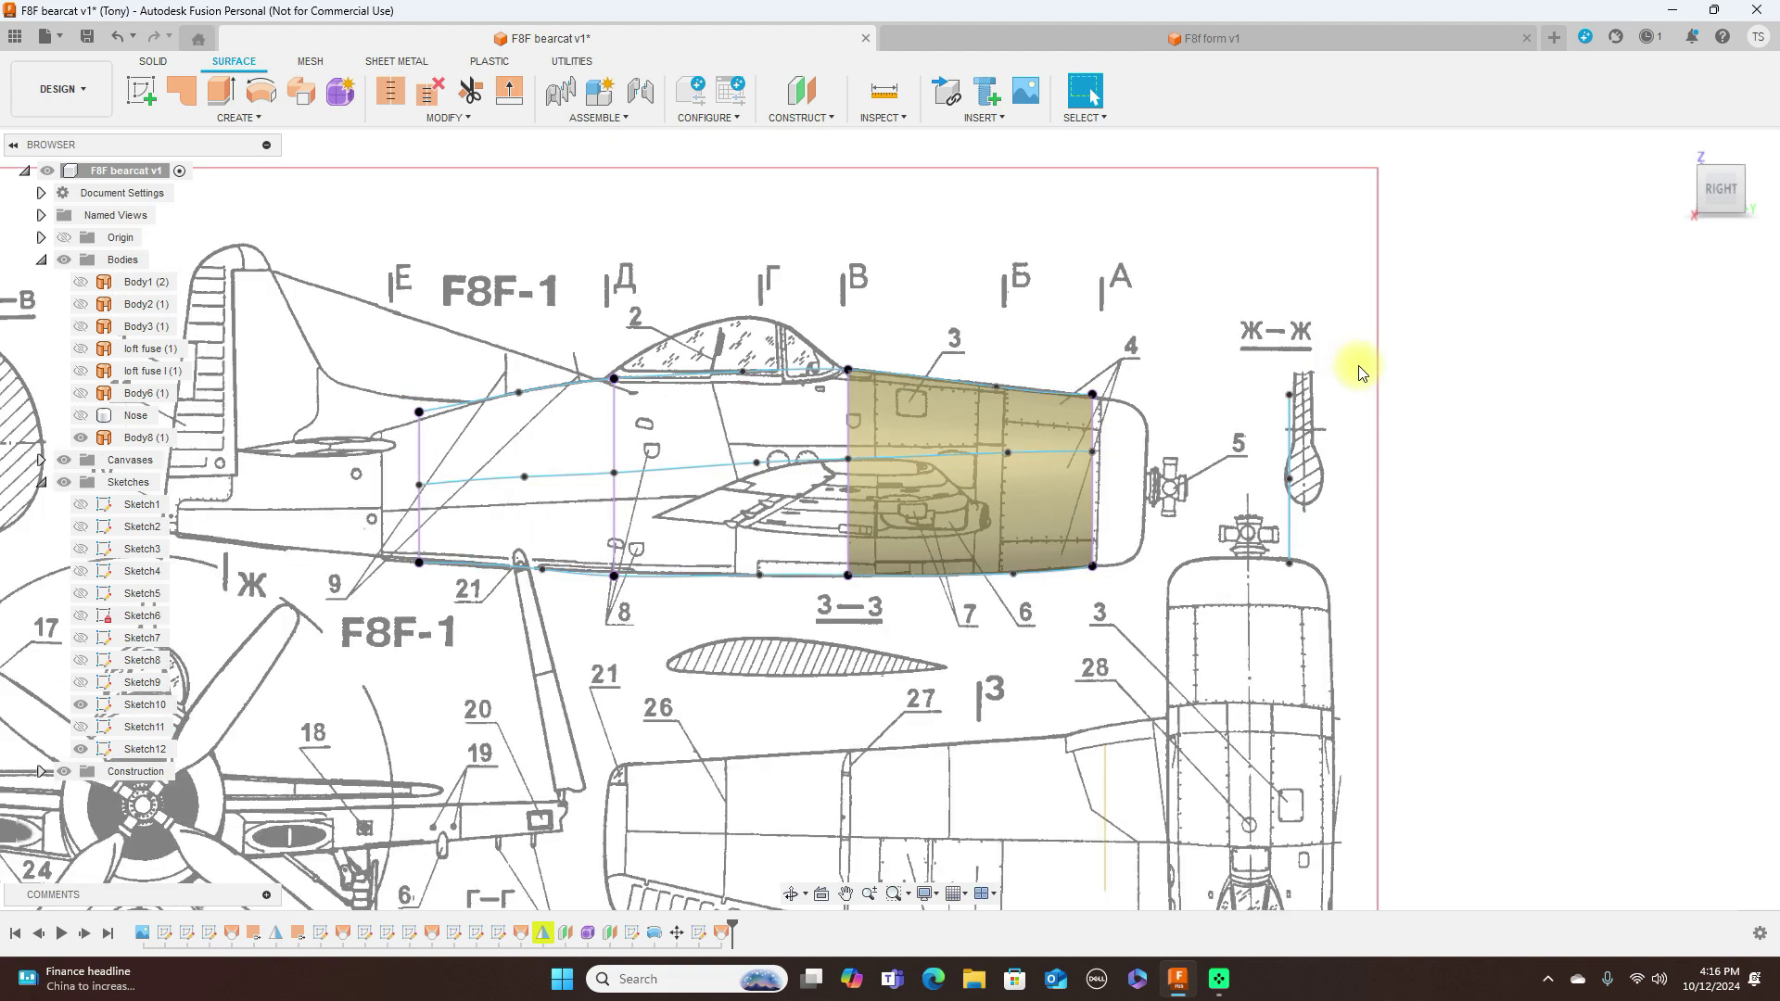
click(1705, 202)
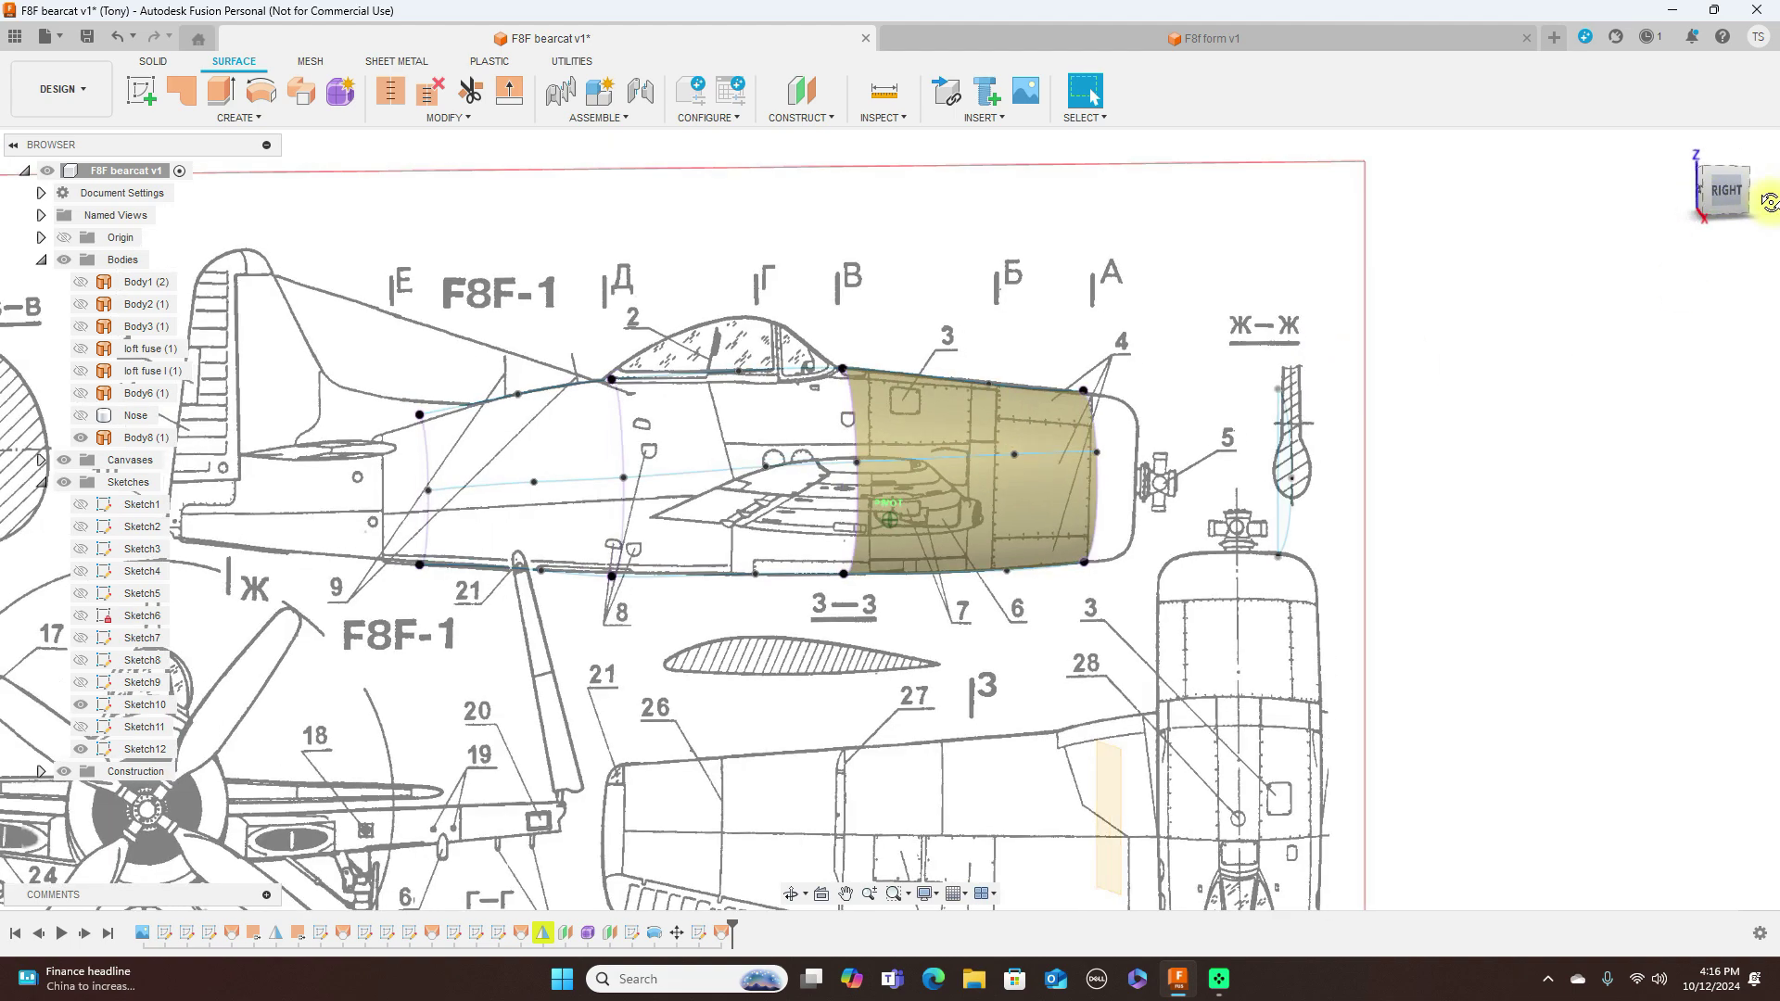
shift+middle_drag(137, 314, 1731, 190)
click(1728, 194)
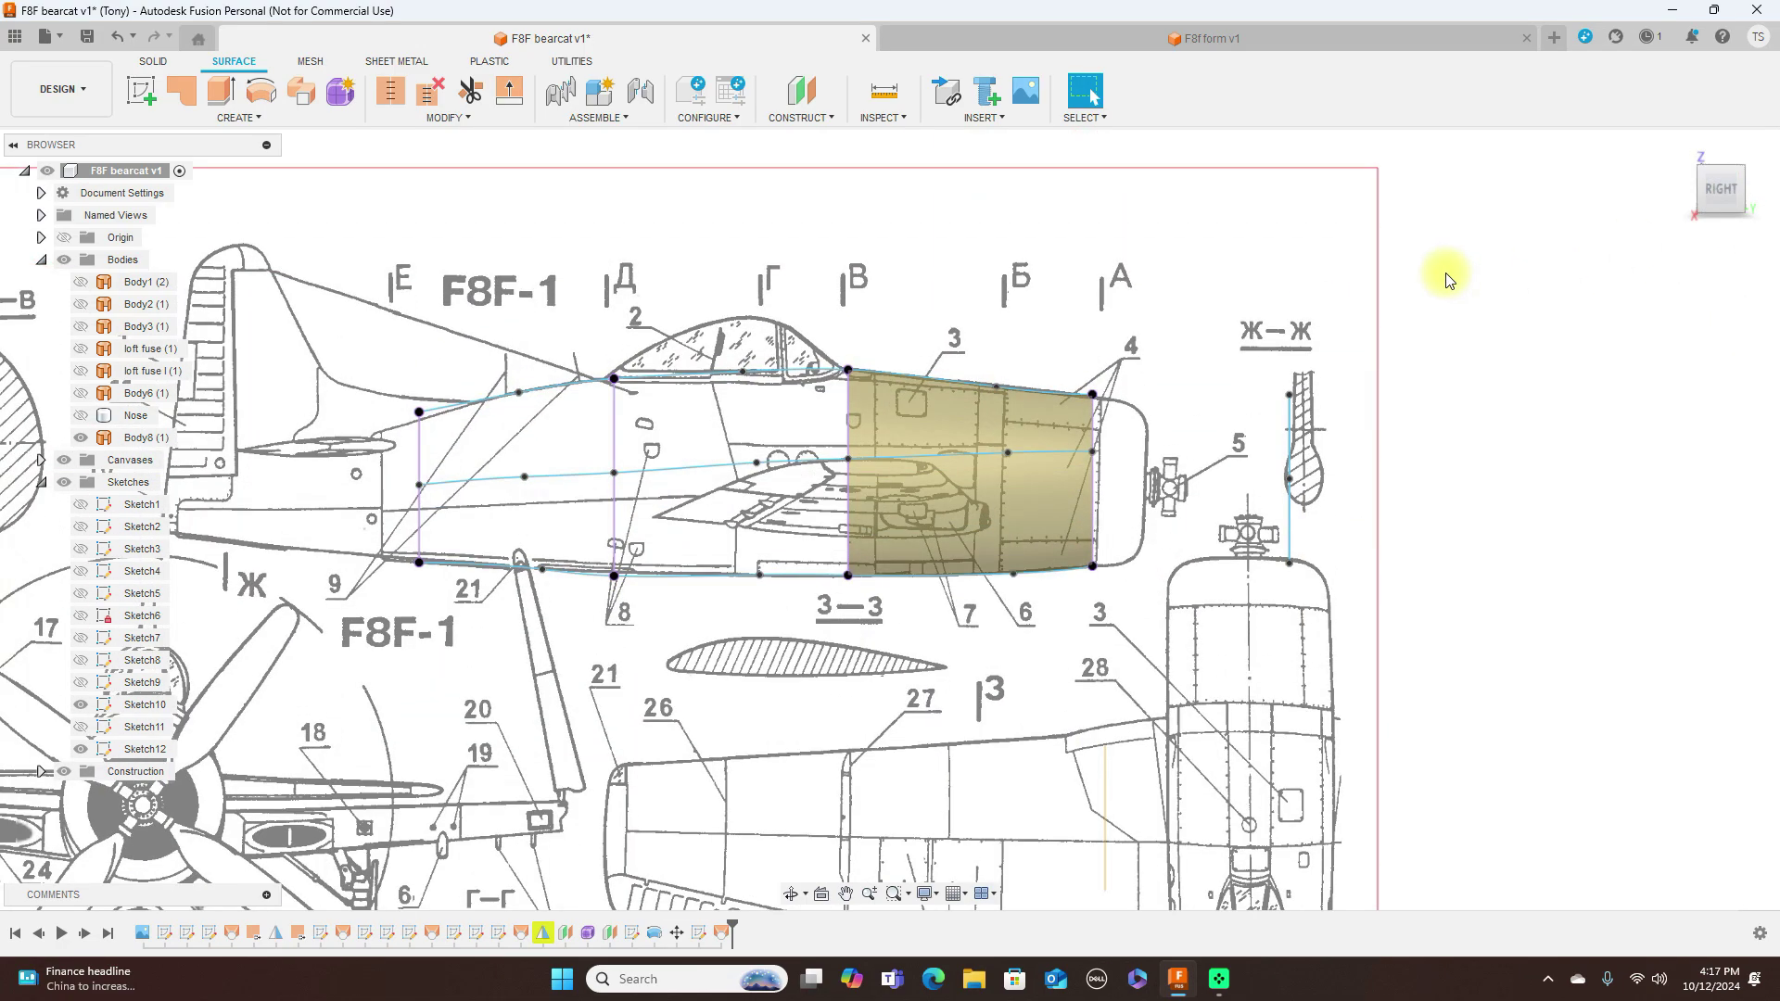
click(962, 502)
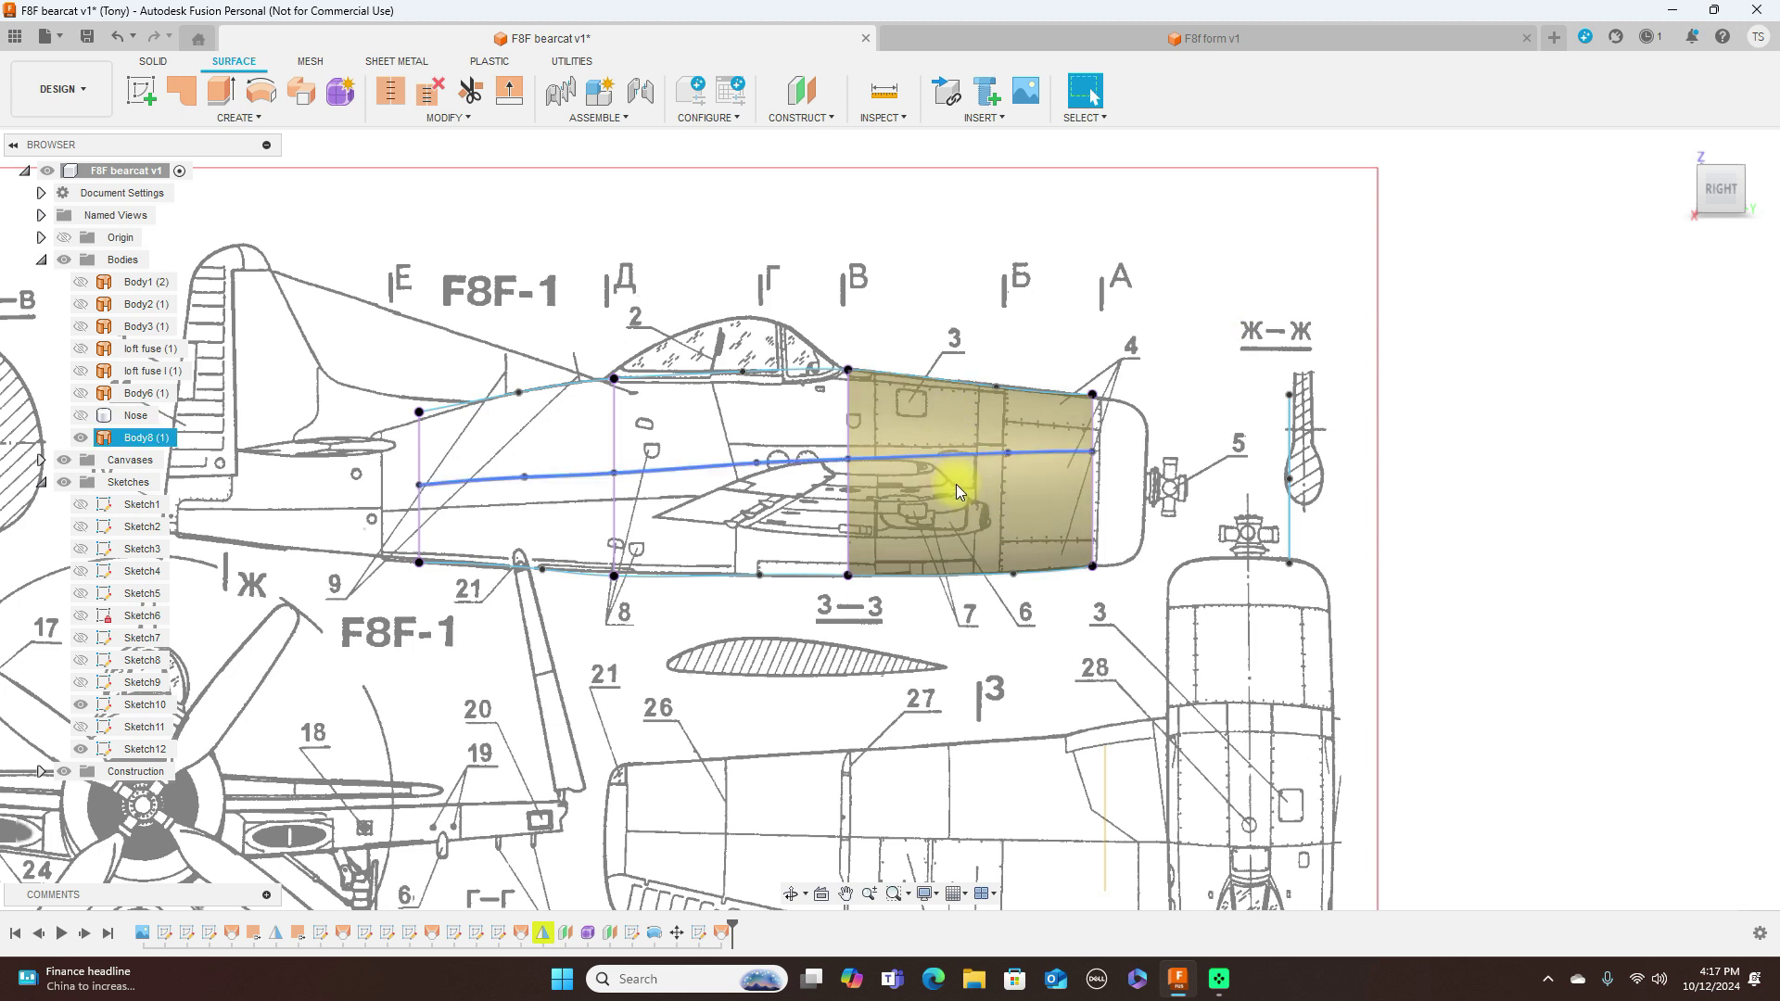
click(960, 469)
click(957, 443)
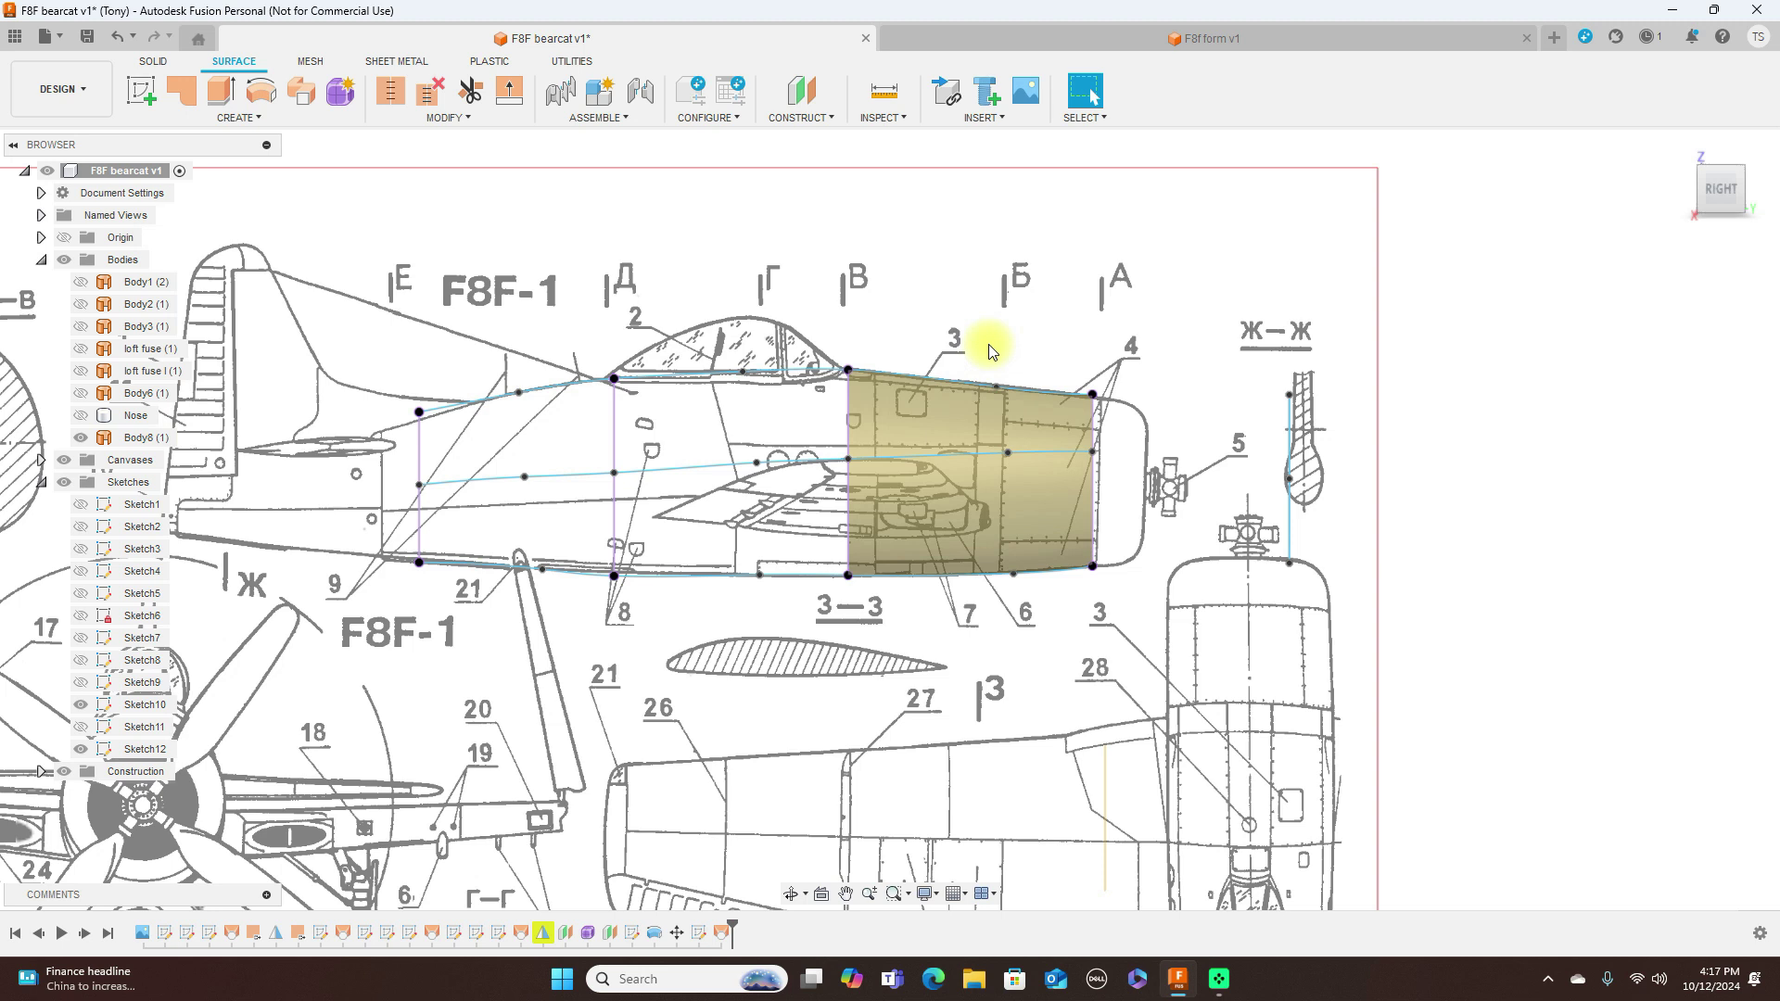
Step: Reverse the normal of the Body8 forward loft surface, then hide all sketches in the browser
click(959, 408)
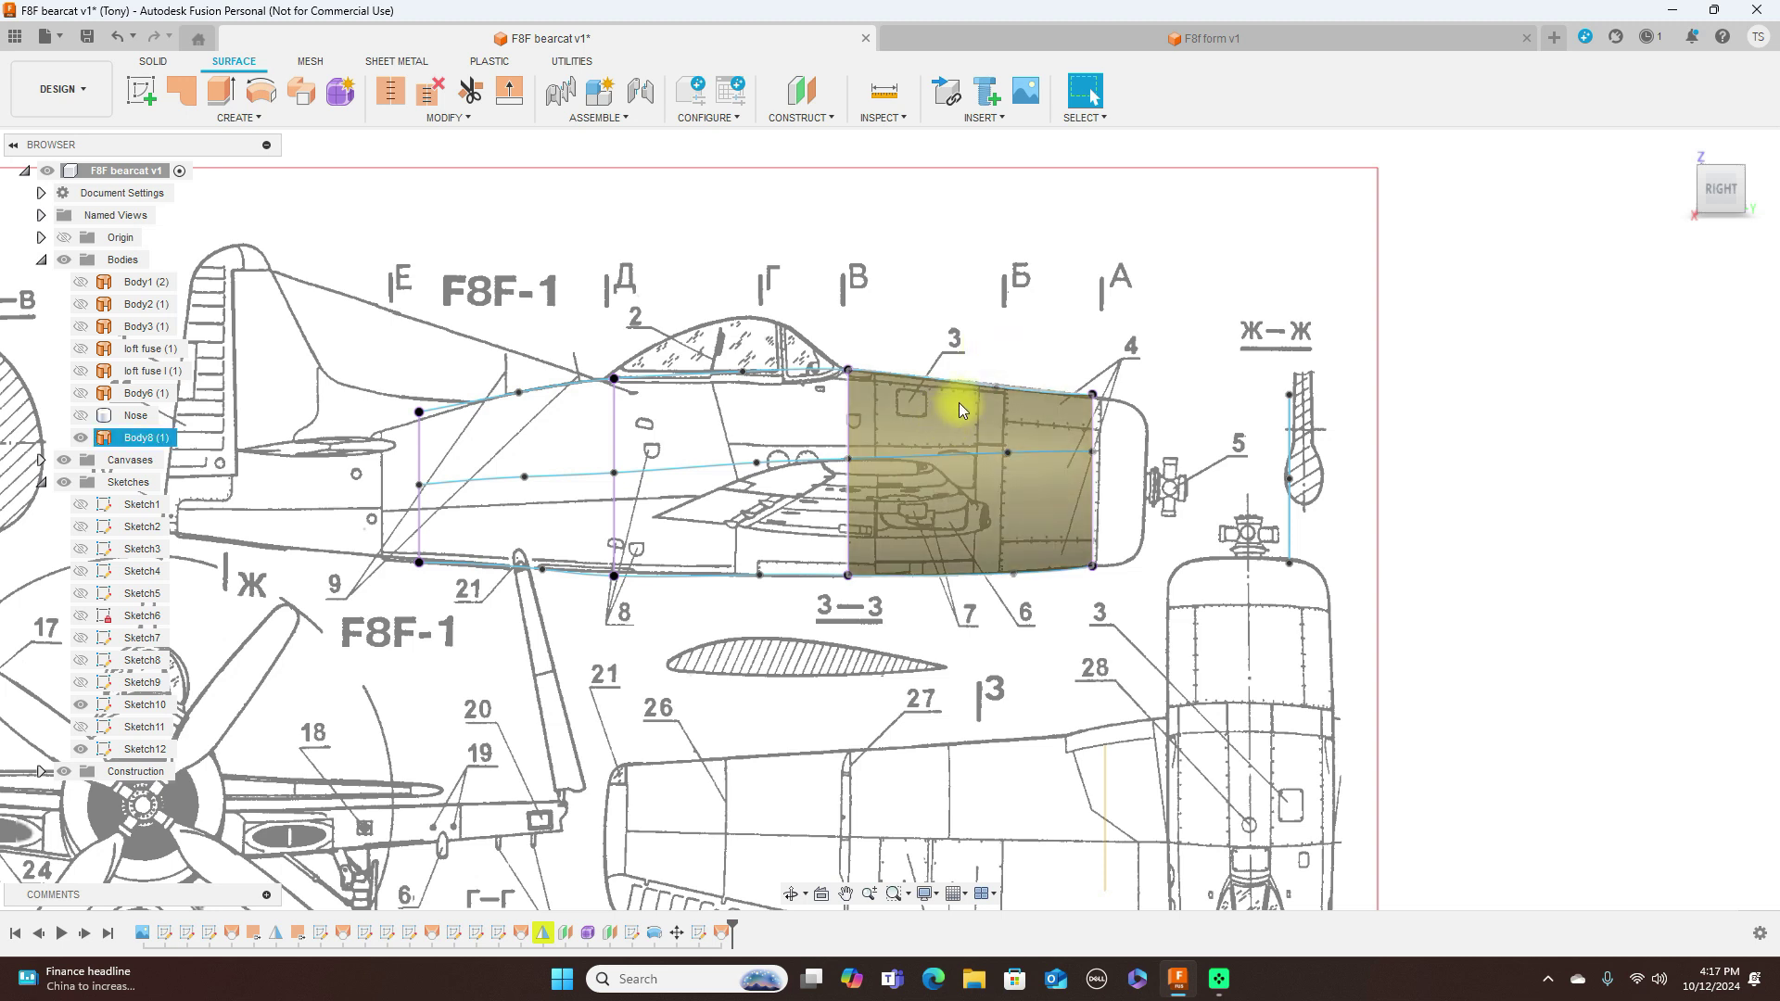
click(469, 118)
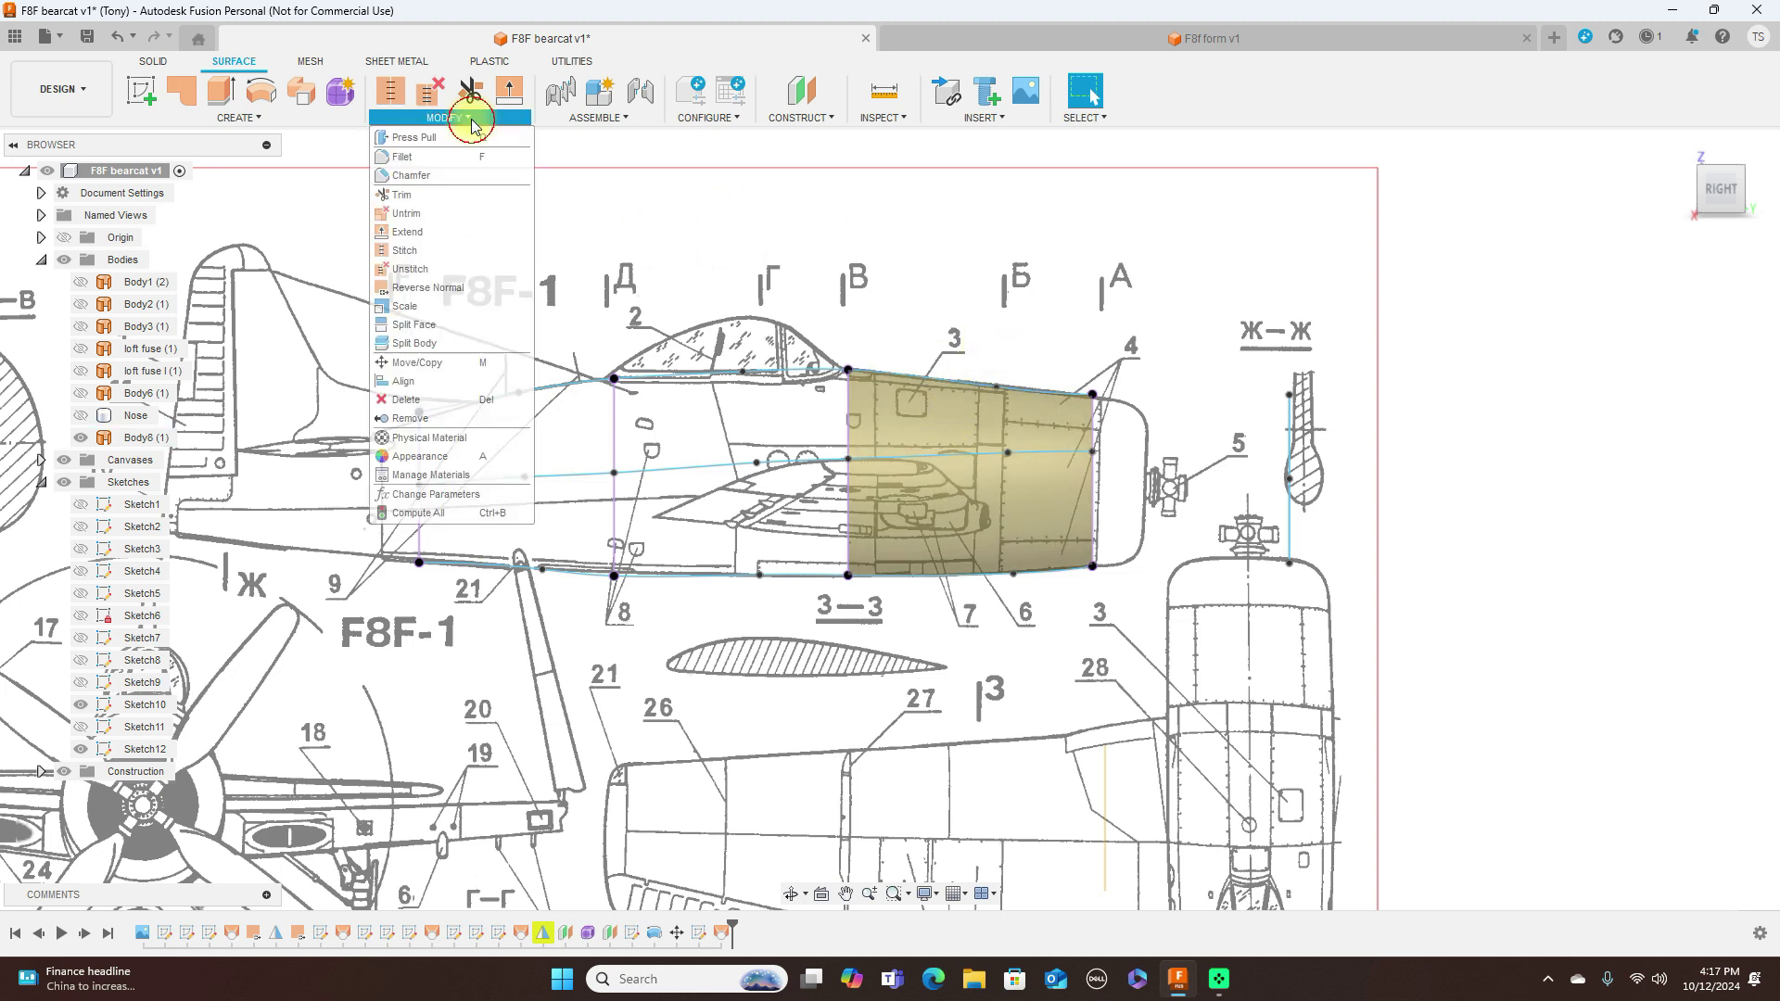
click(453, 288)
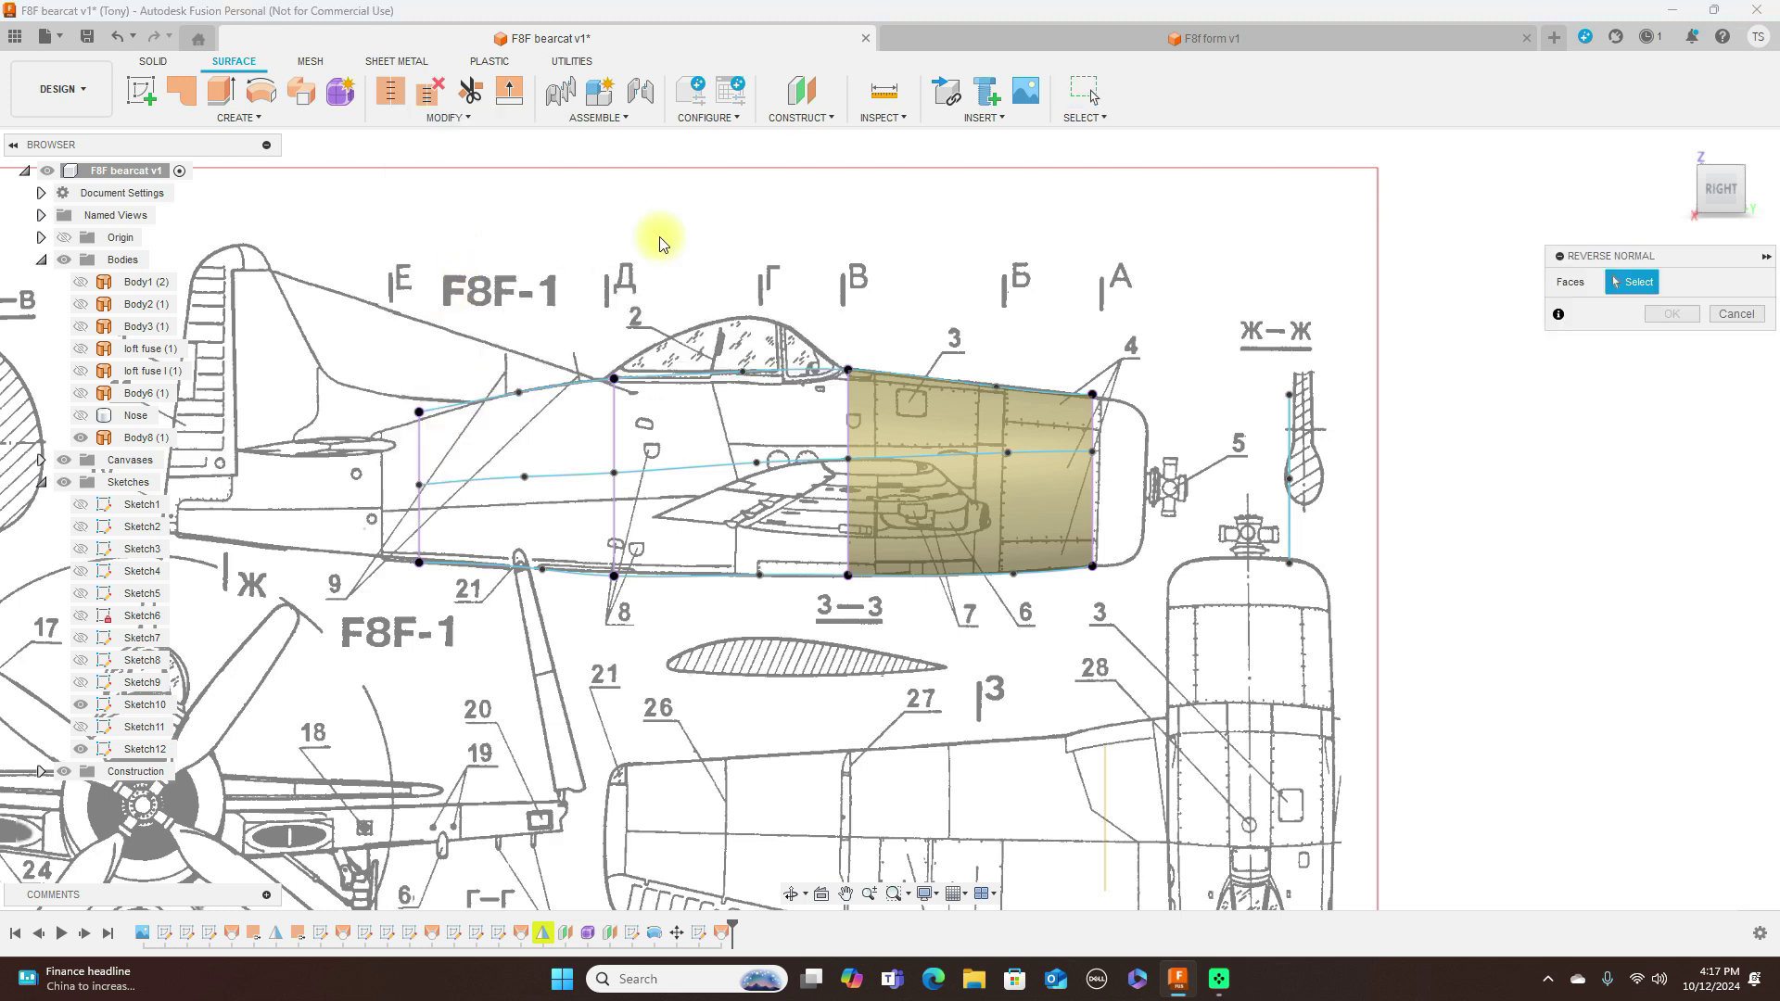
click(923, 428)
click(1674, 317)
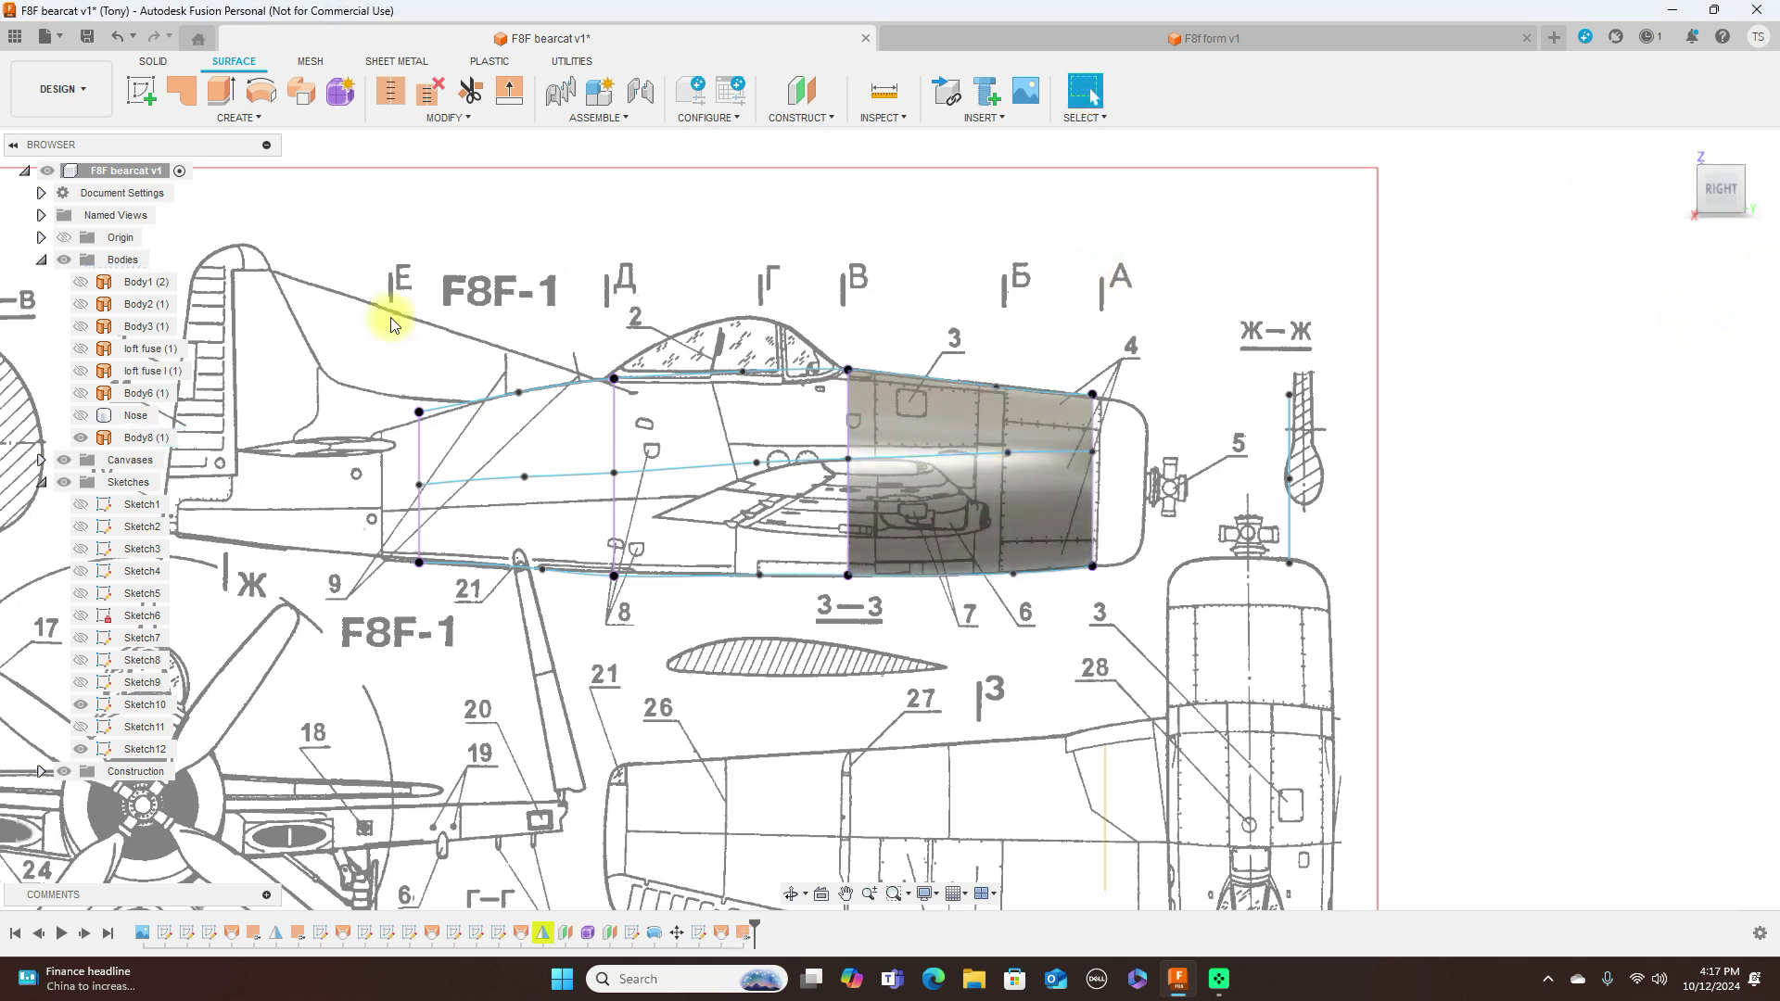
click(90, 509)
click(65, 481)
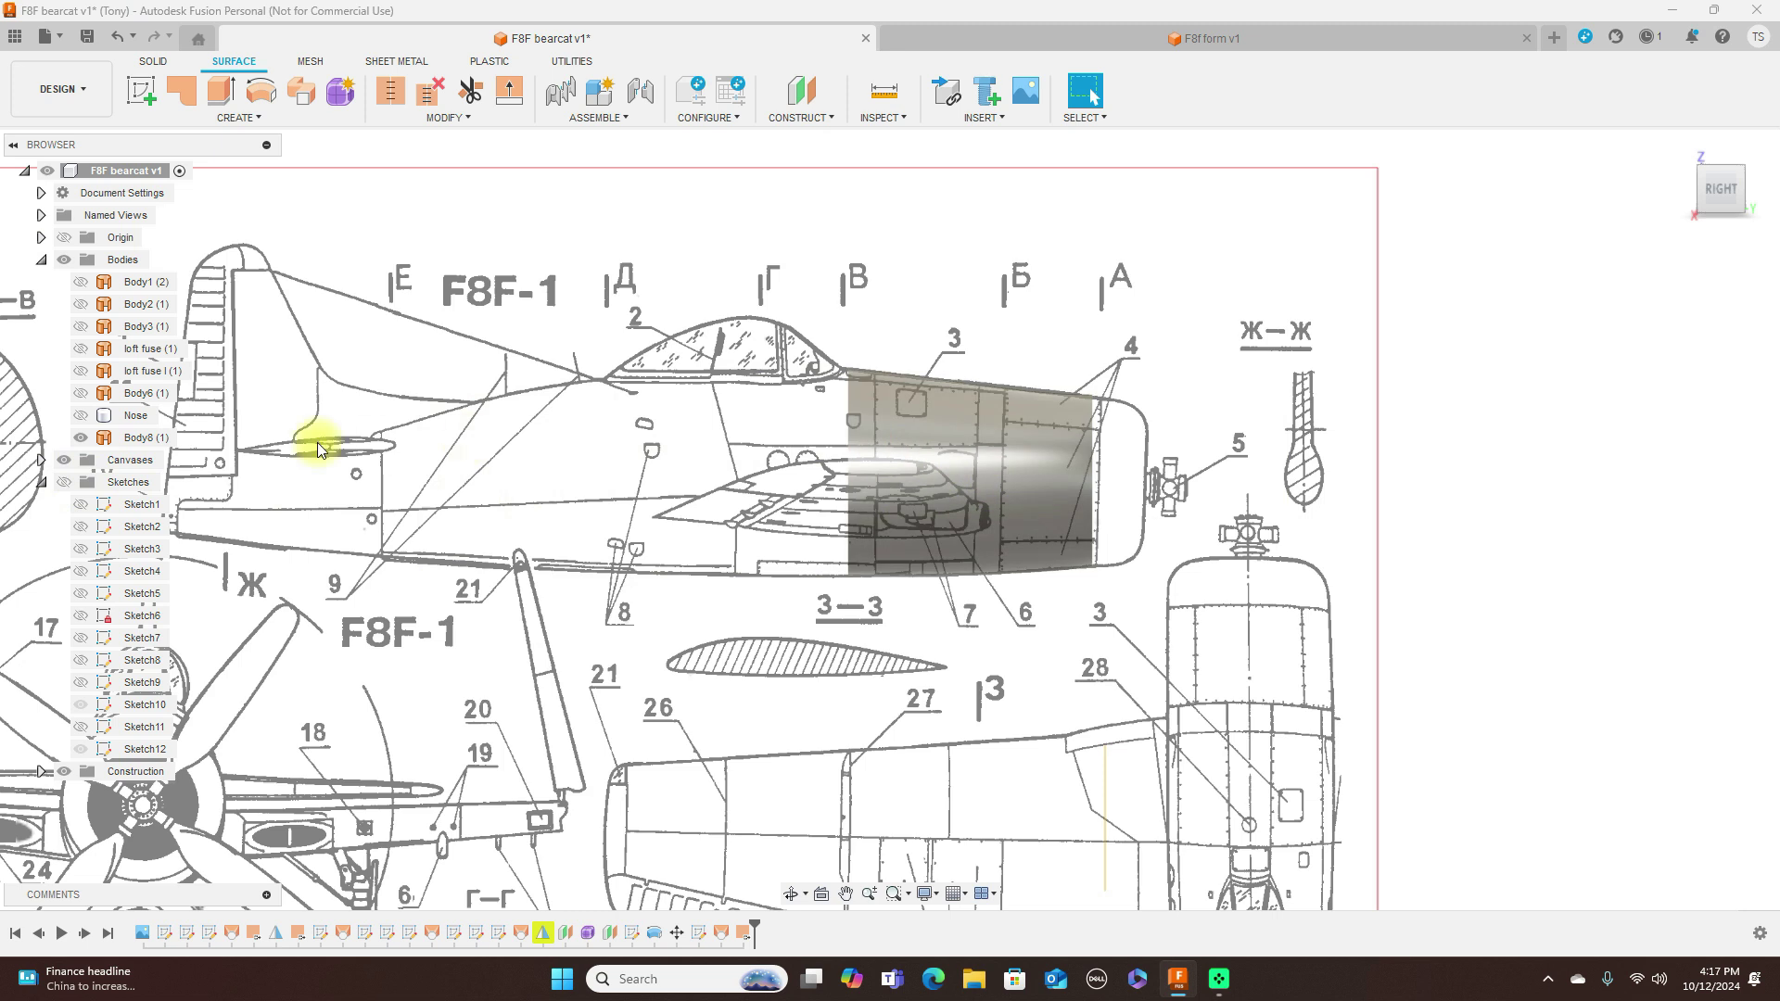
Step: Hide the blueprint canvas, show the sketches again, and hide the Body8 (1) forward surface
click(64, 460)
mouse_move(1709, 163)
mouse_move(1718, 240)
mouse_down()
mouse_move(1717, 279)
mouse_move(1724, 218)
mouse_up()
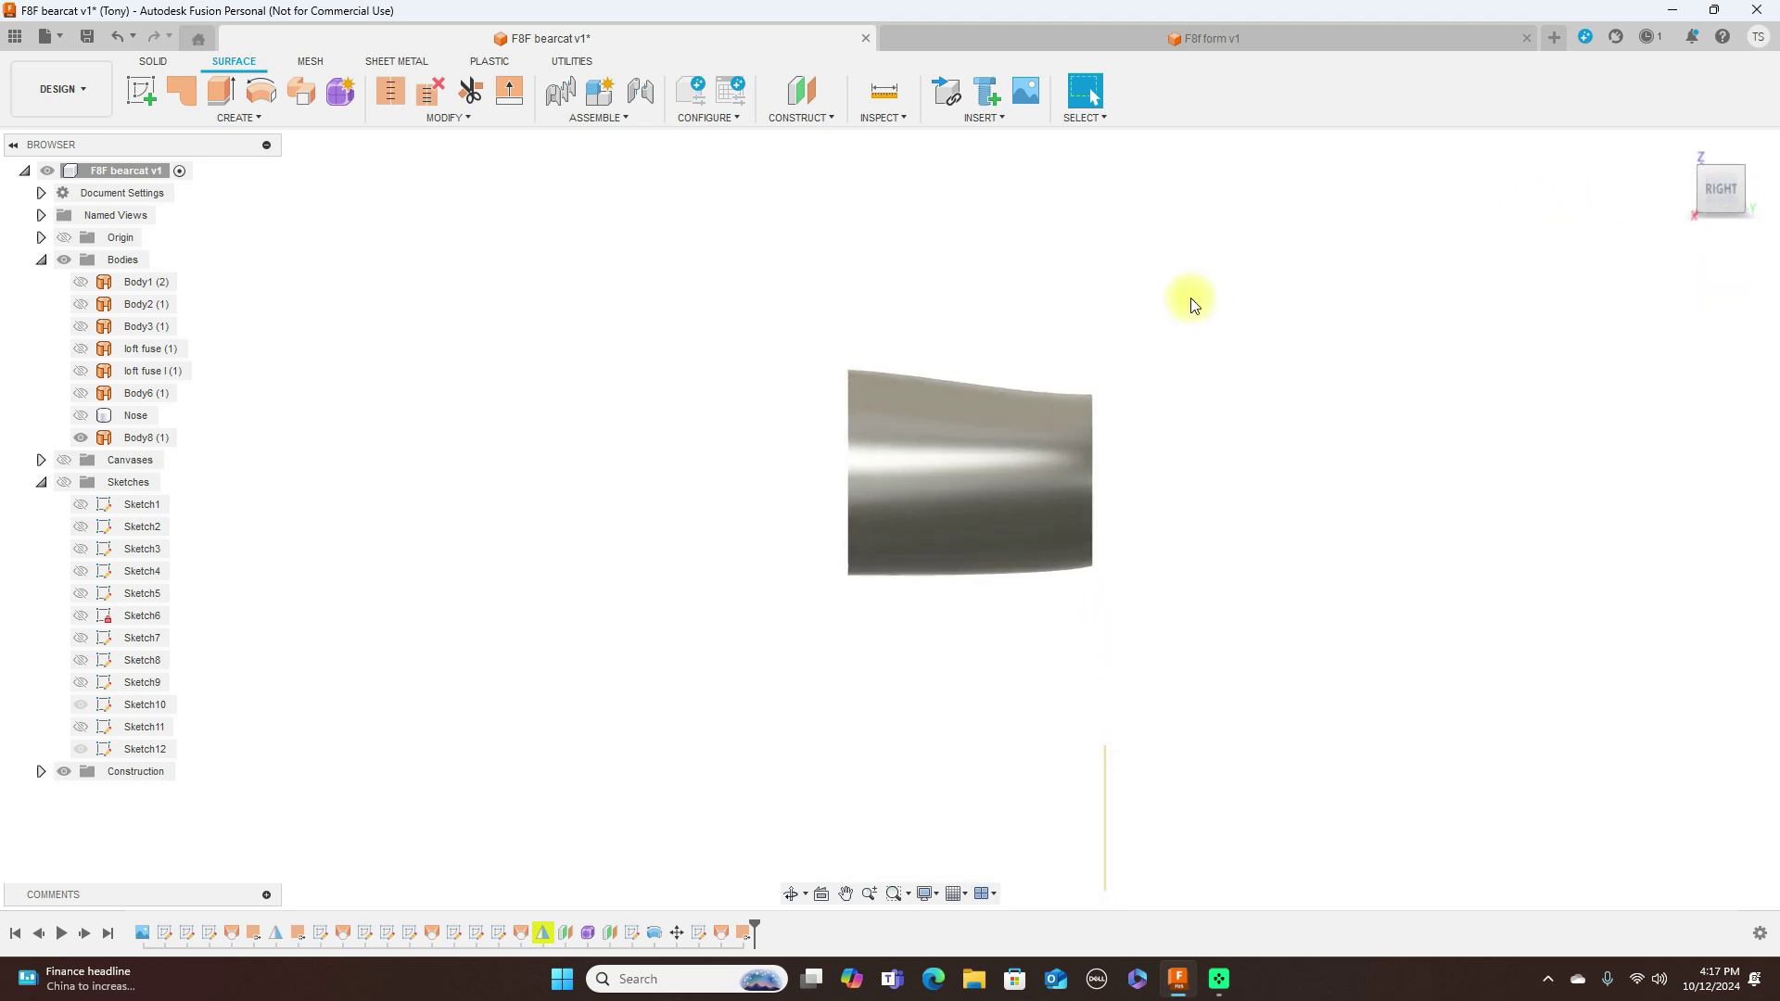
click(65, 481)
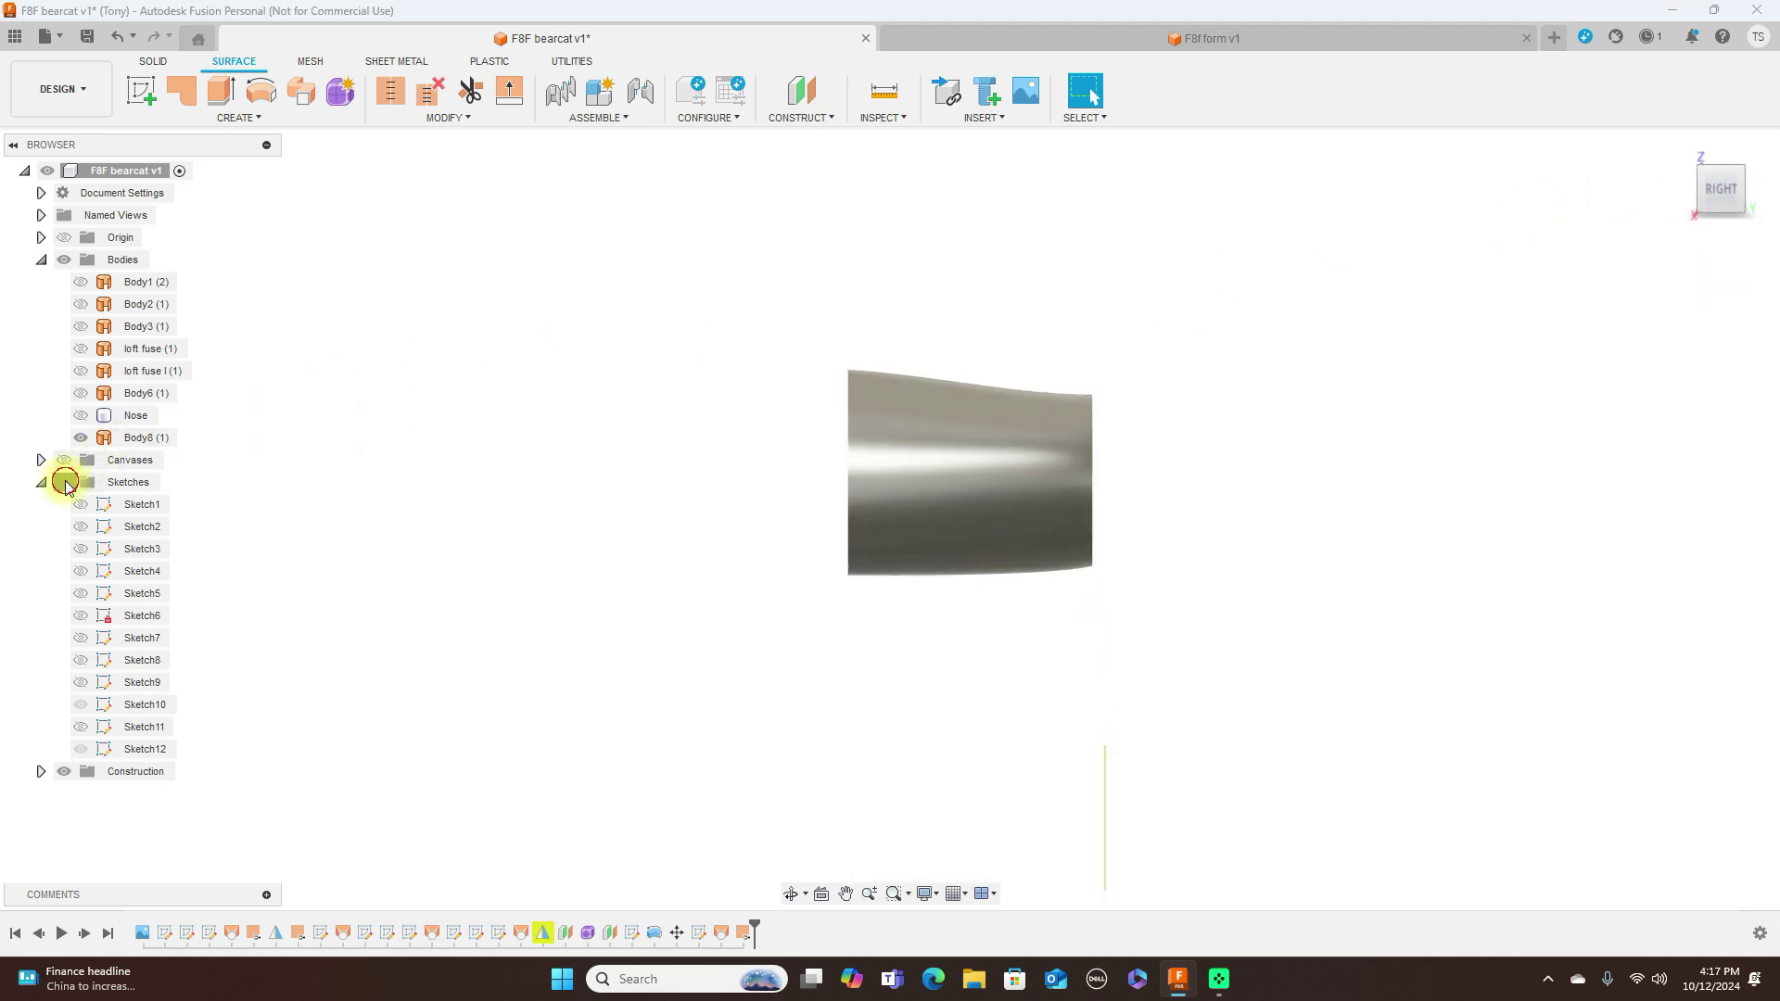
scroll(343, 501, down, 2)
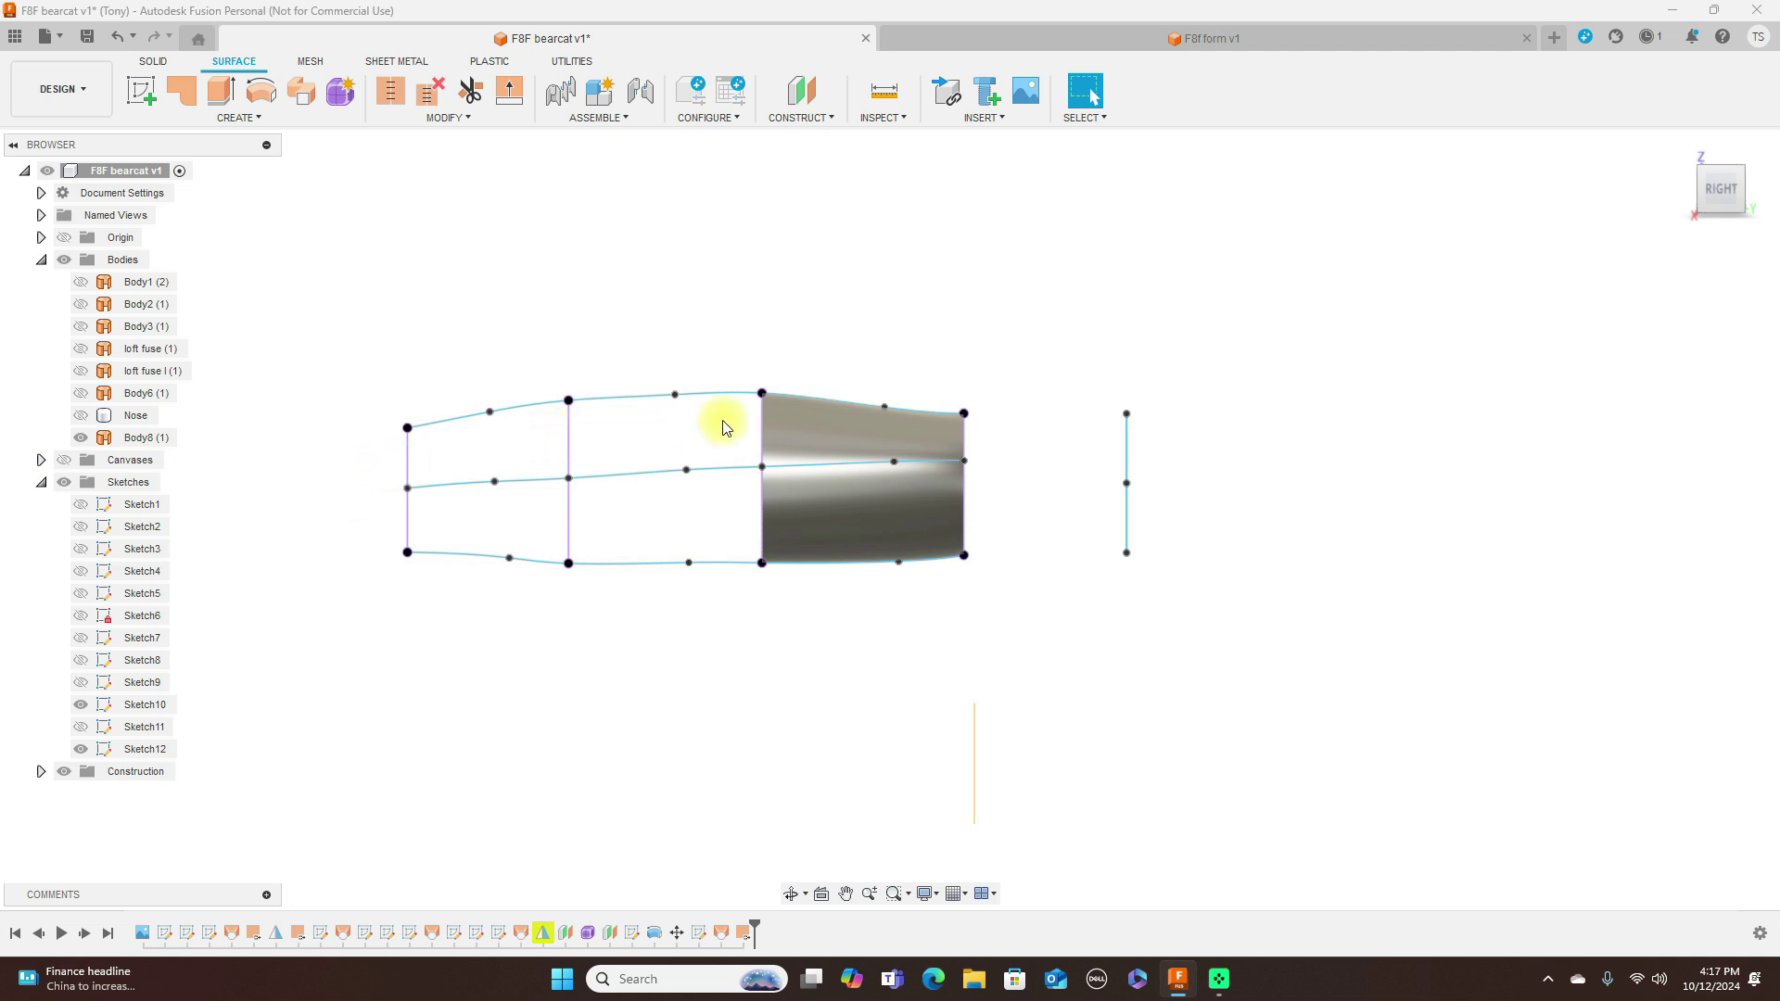
click(102, 444)
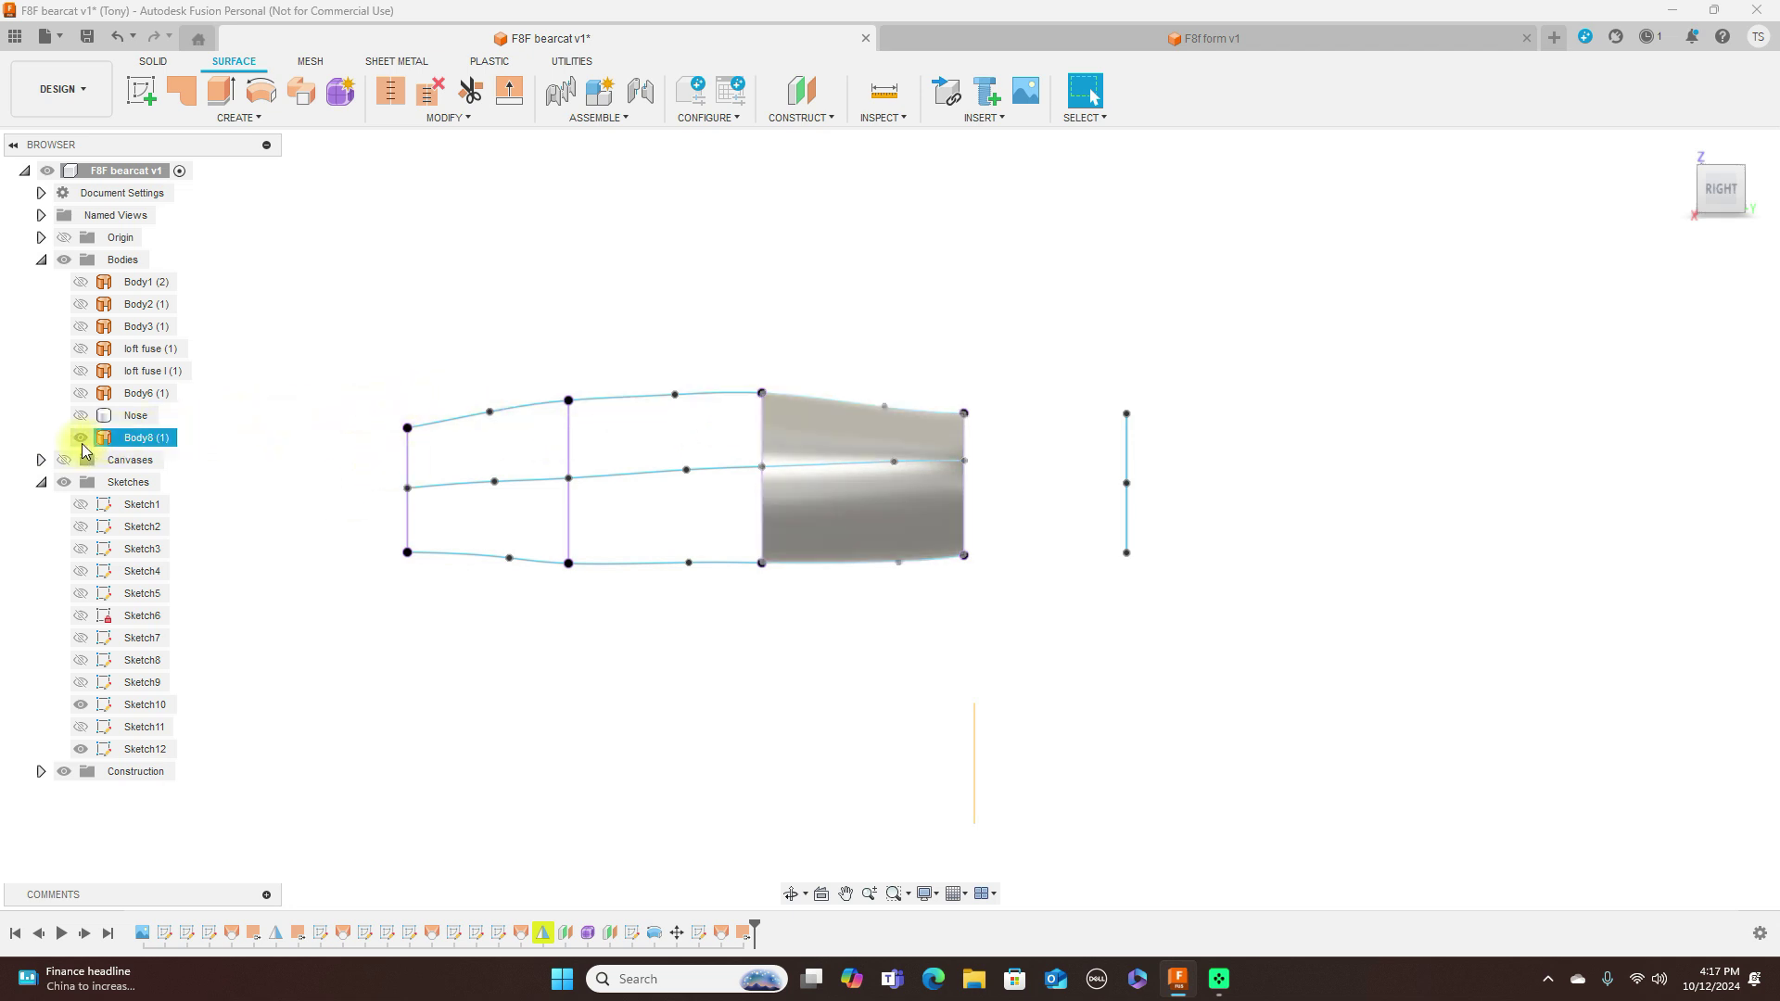
click(81, 439)
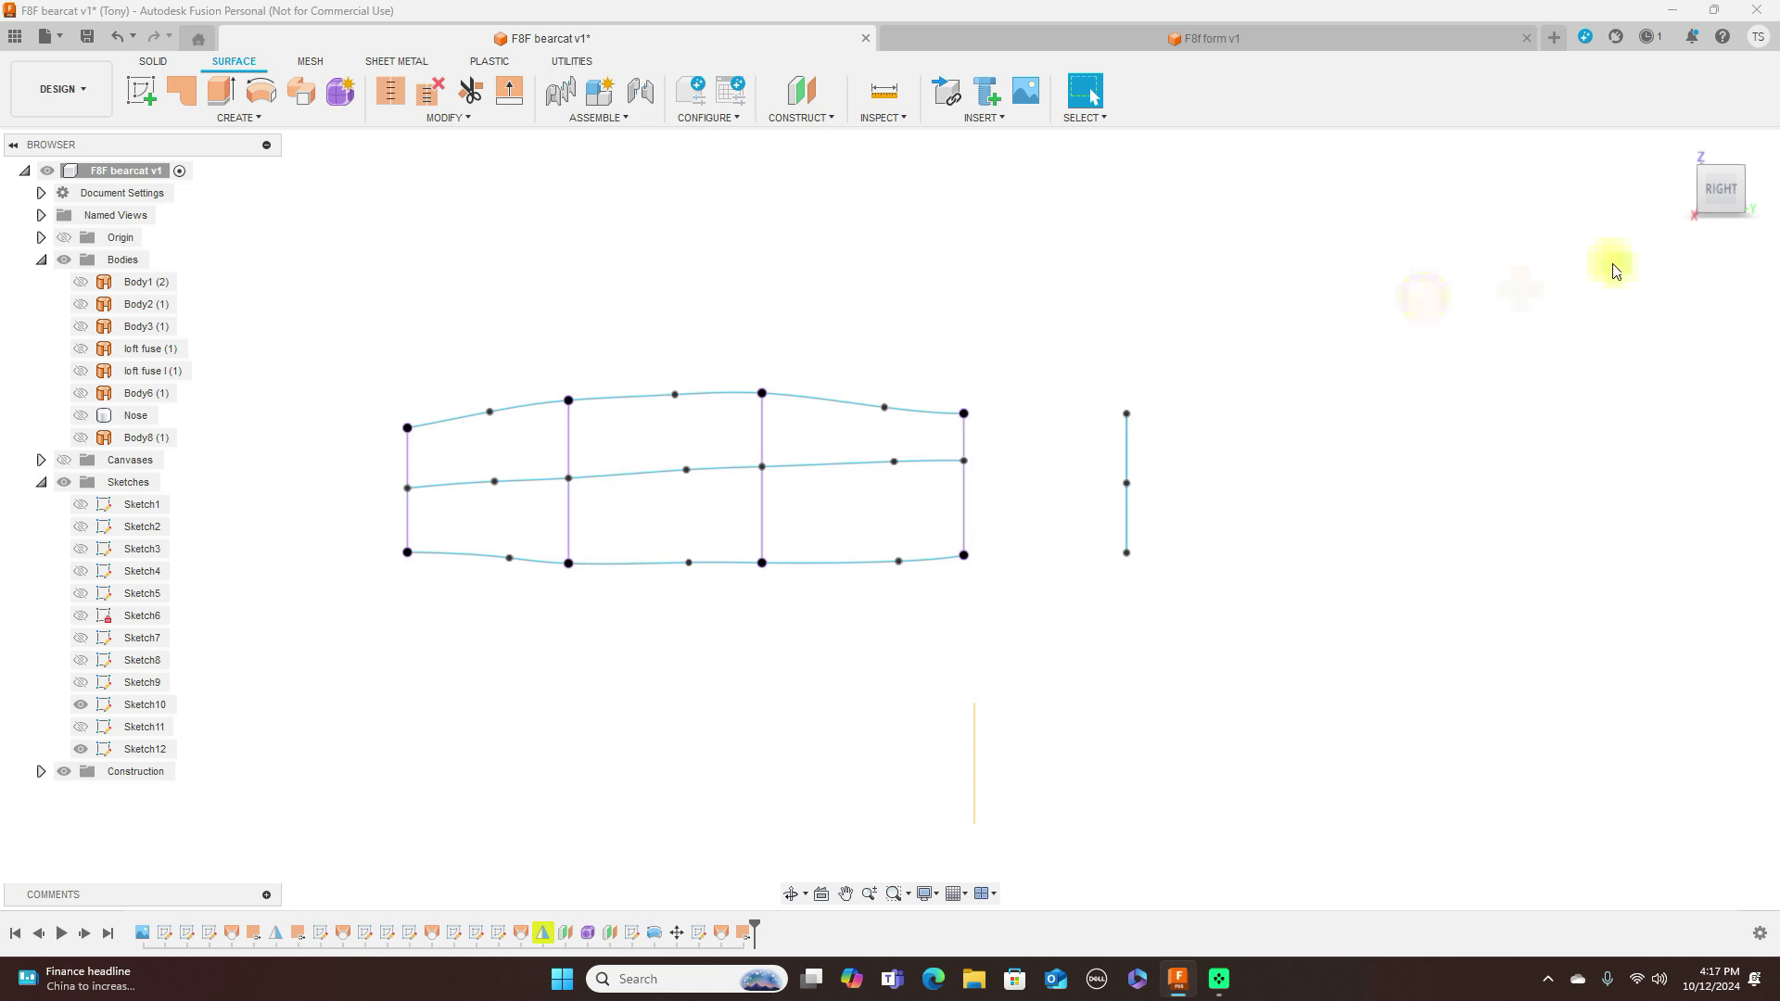
Step: From an isometric view, show the loft fuse l (1) and loft fuse (1) bodies, then return to the side
click(1706, 196)
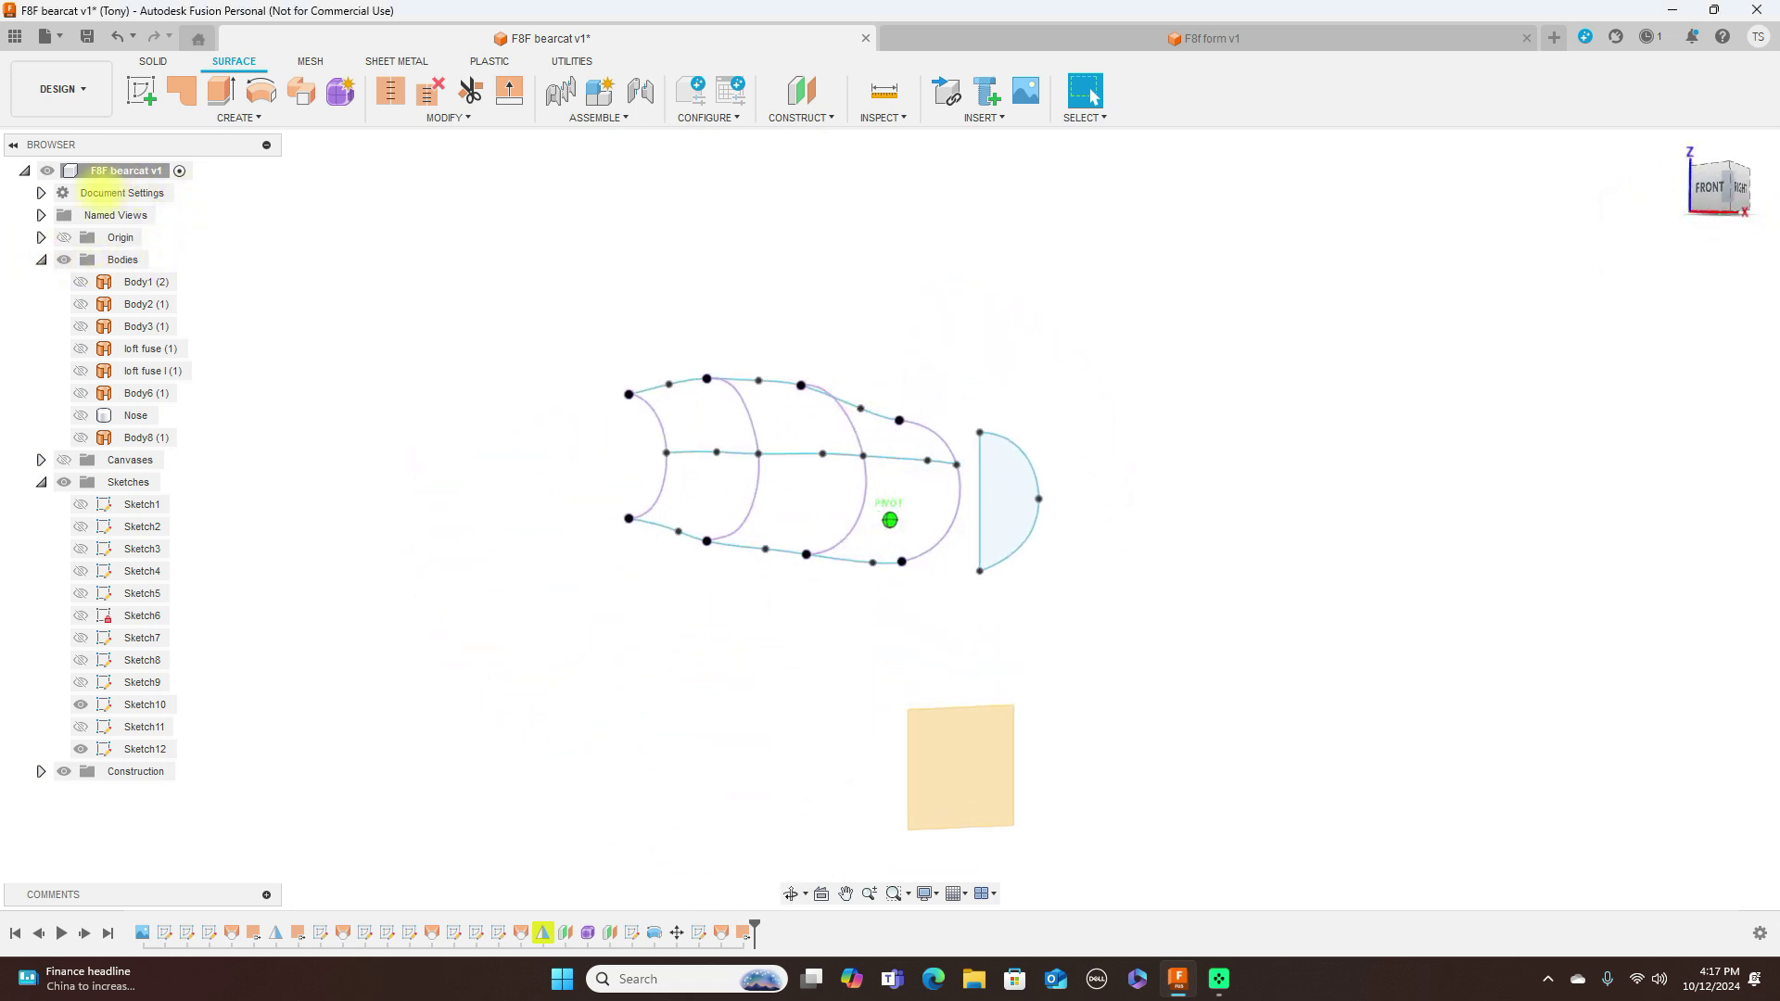
click(1695, 226)
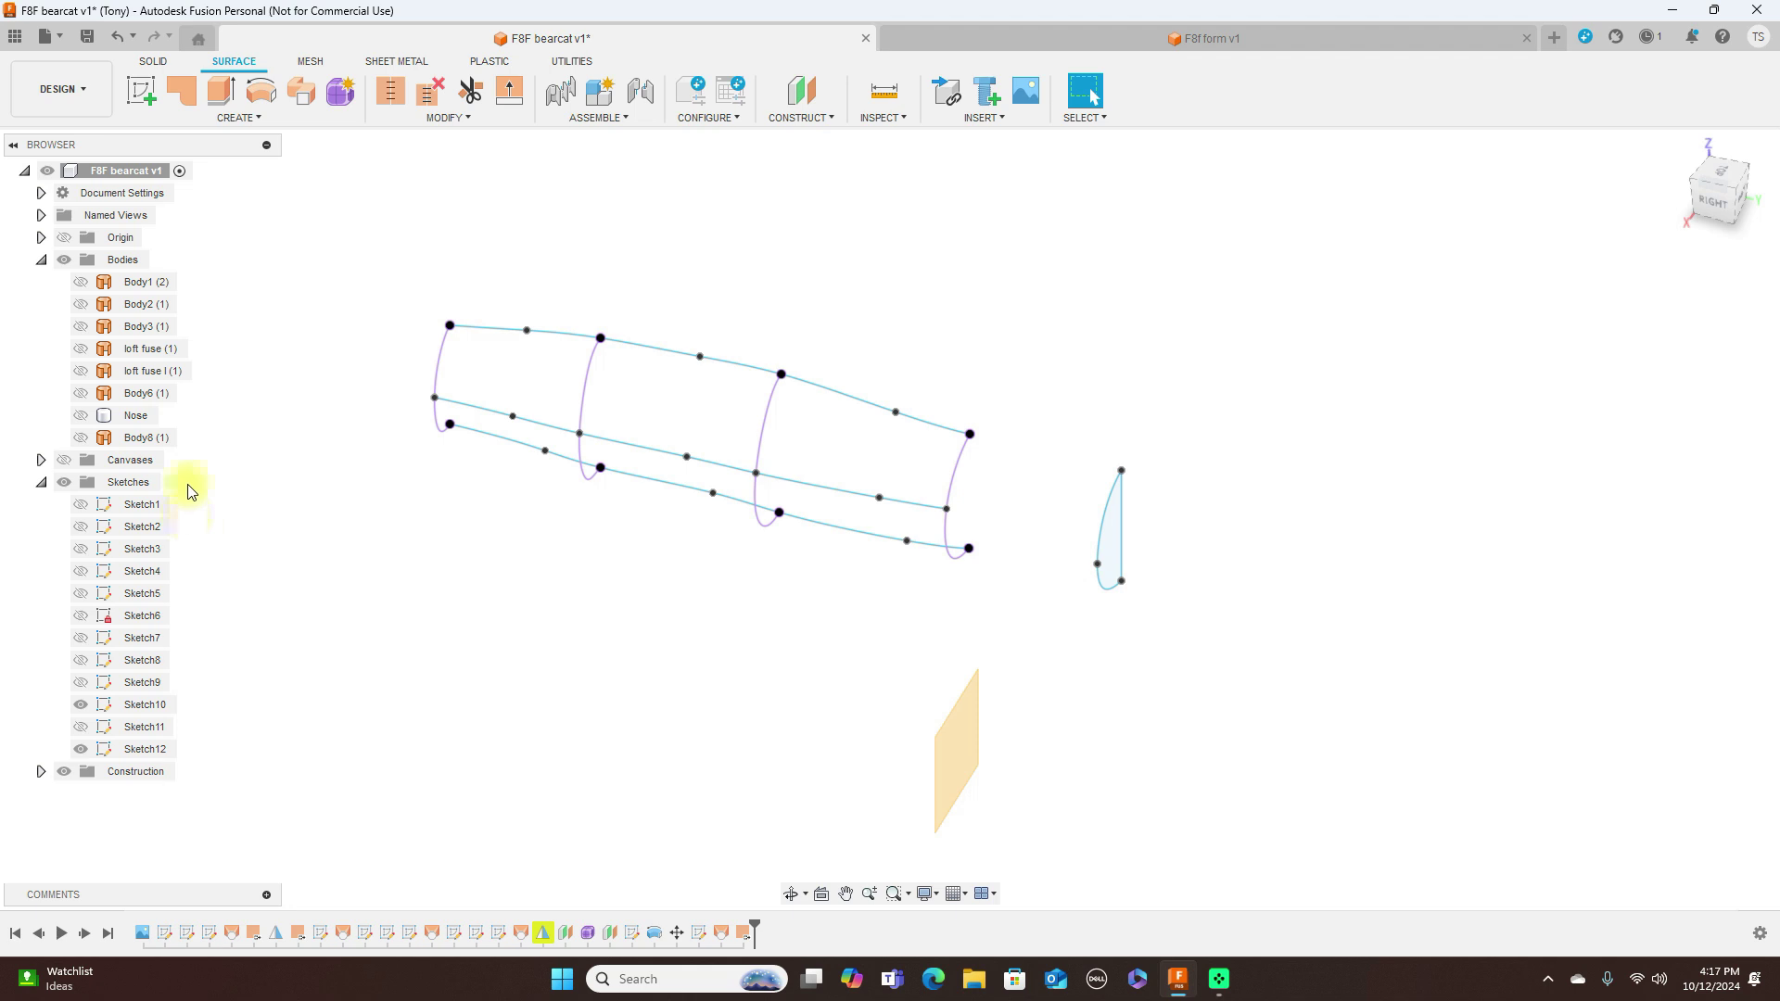
click(84, 399)
click(85, 397)
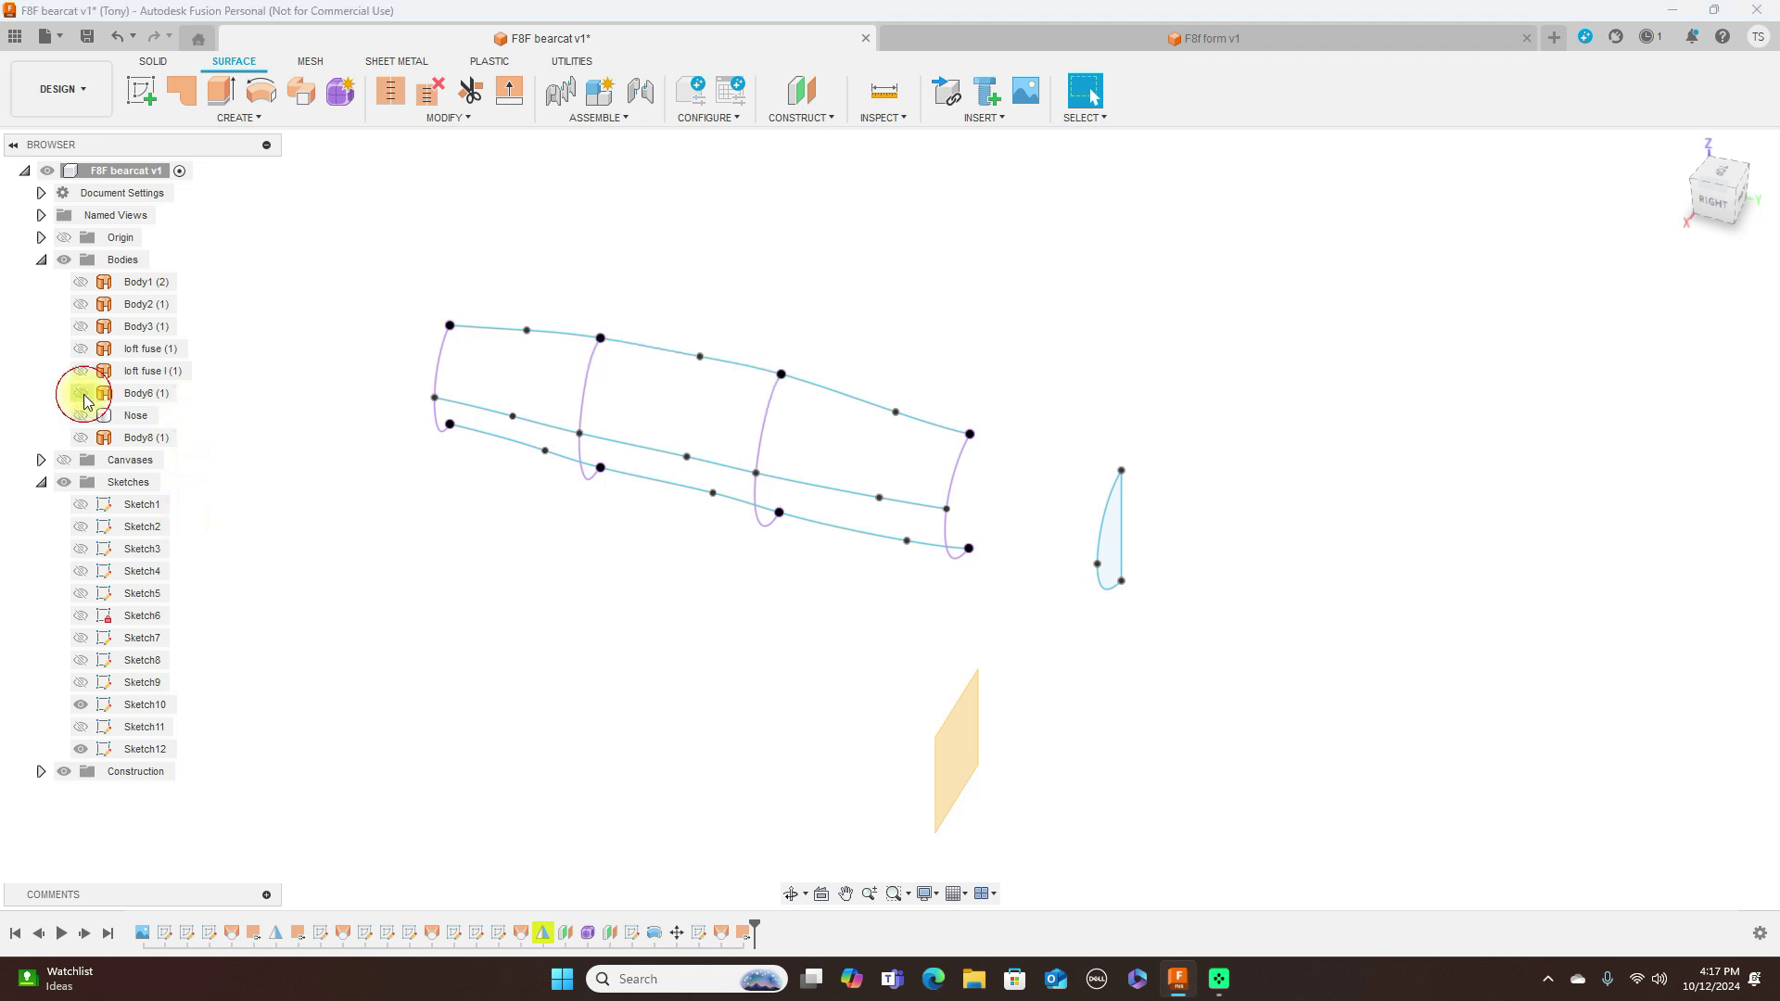
click(81, 372)
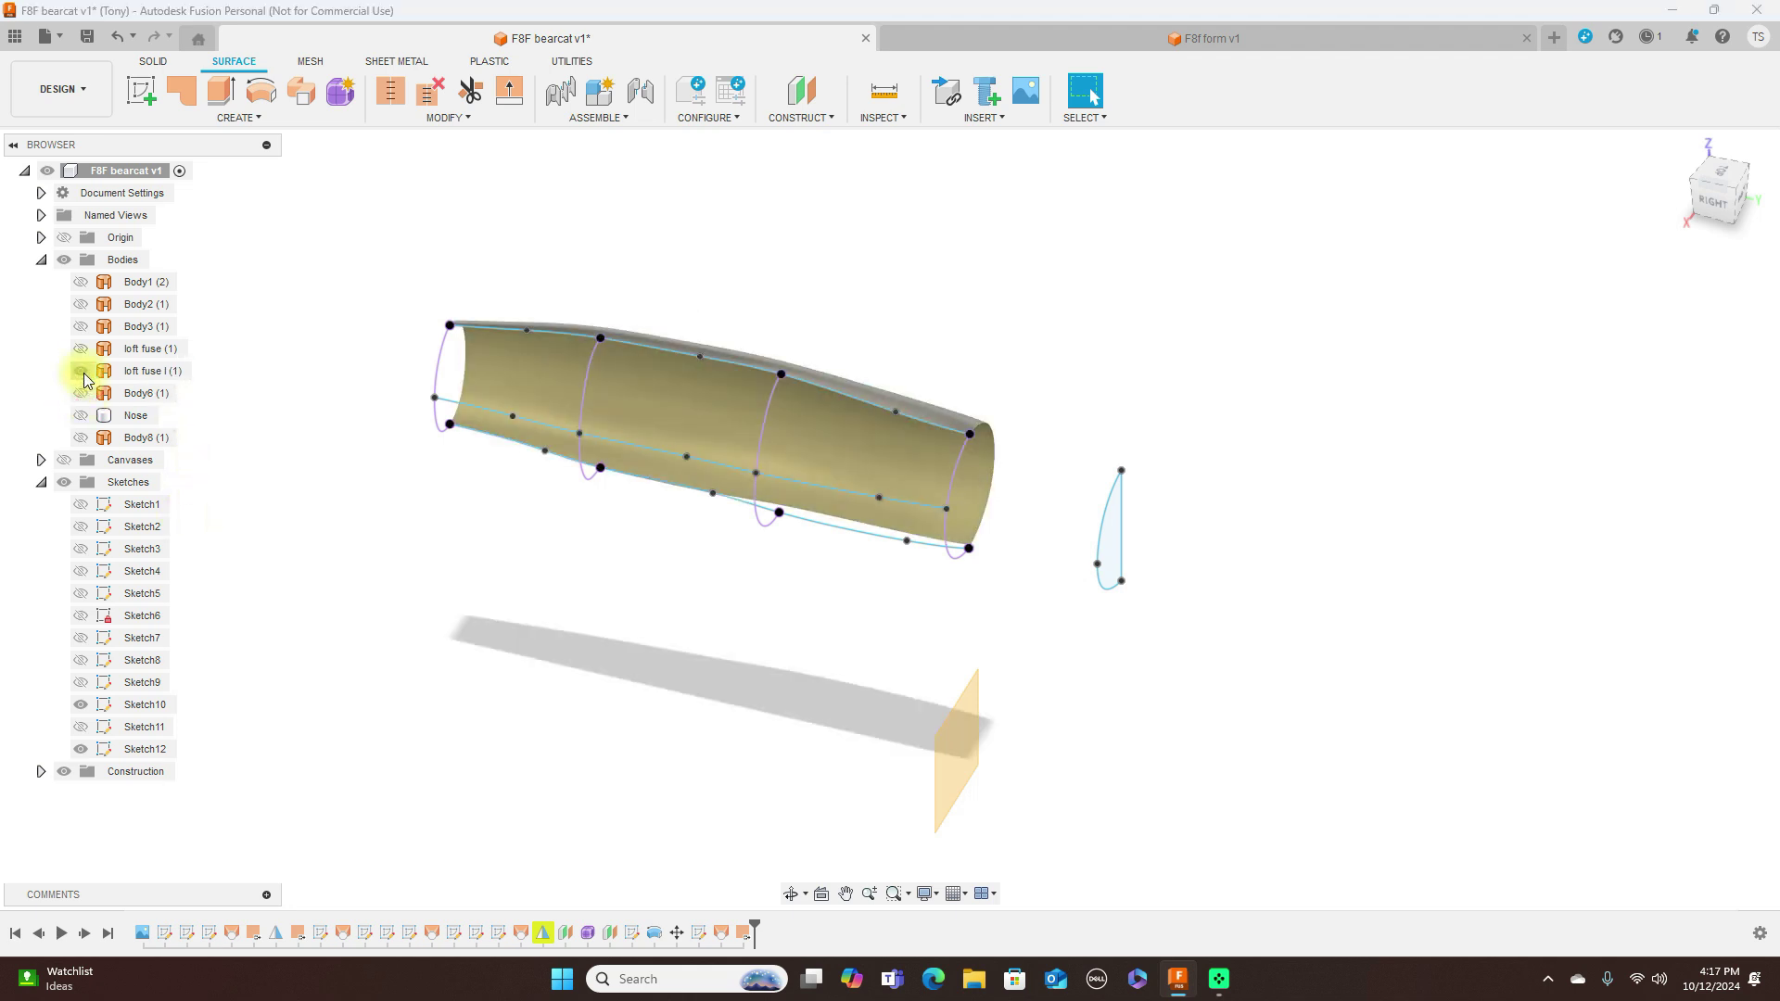
click(81, 350)
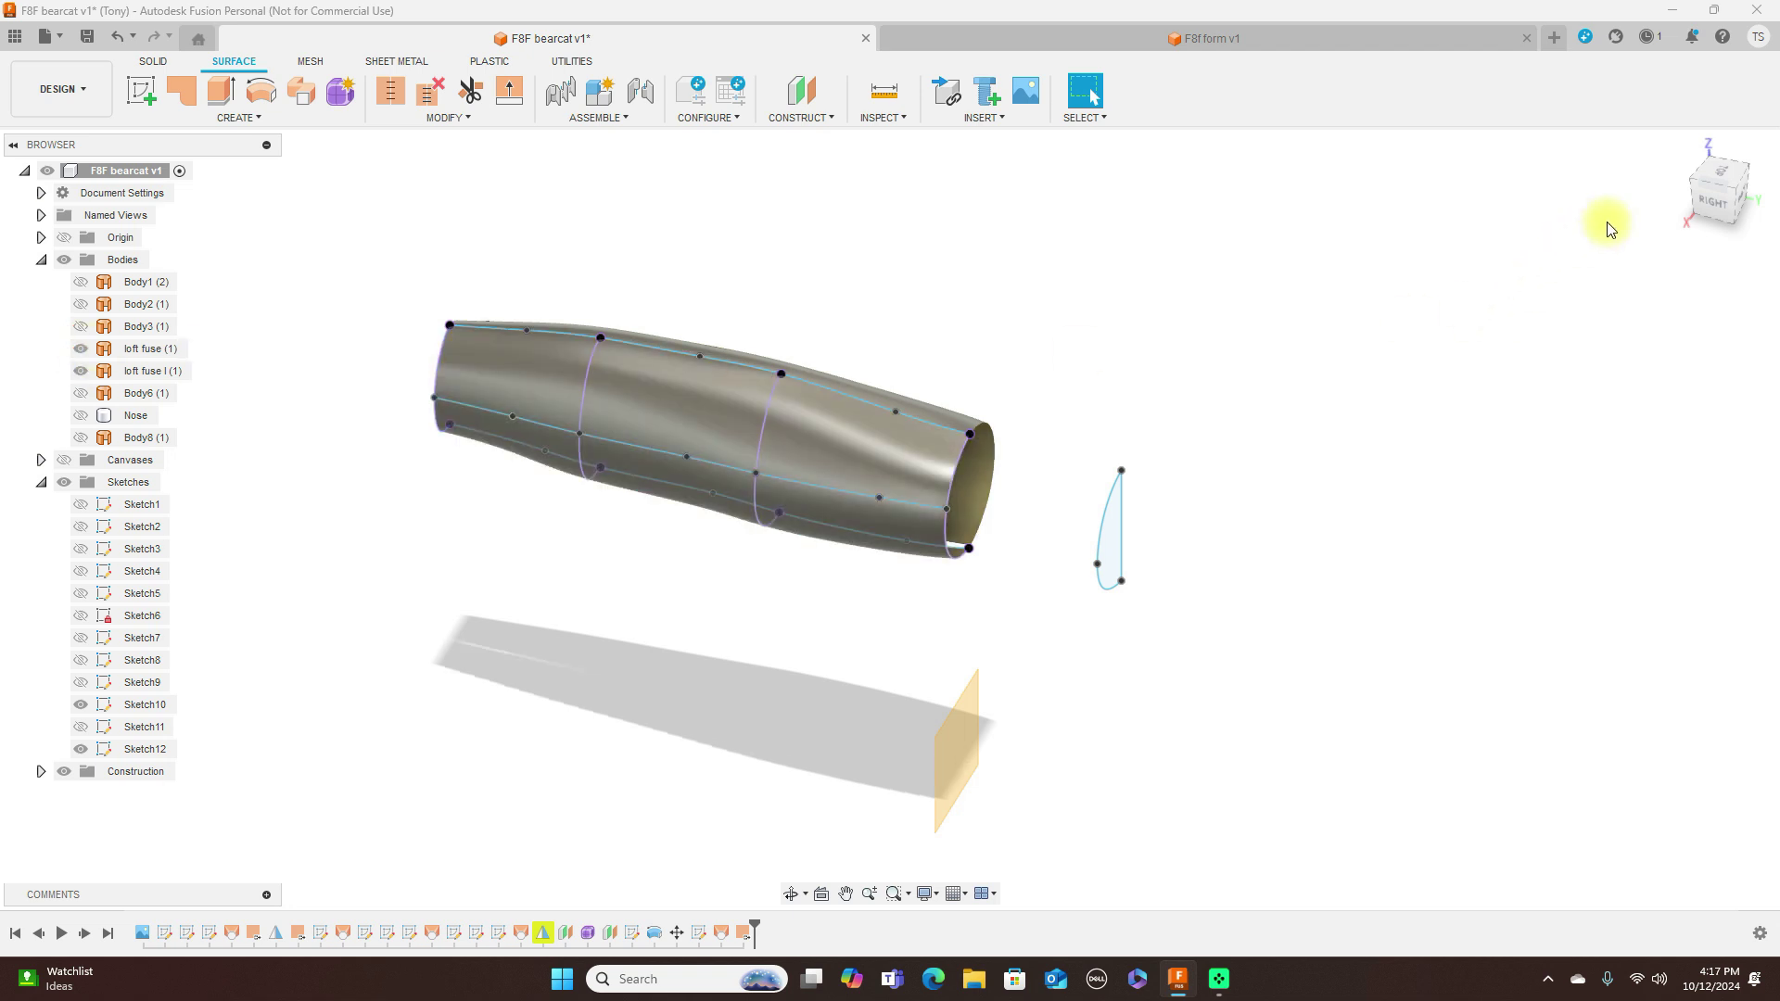
click(1714, 205)
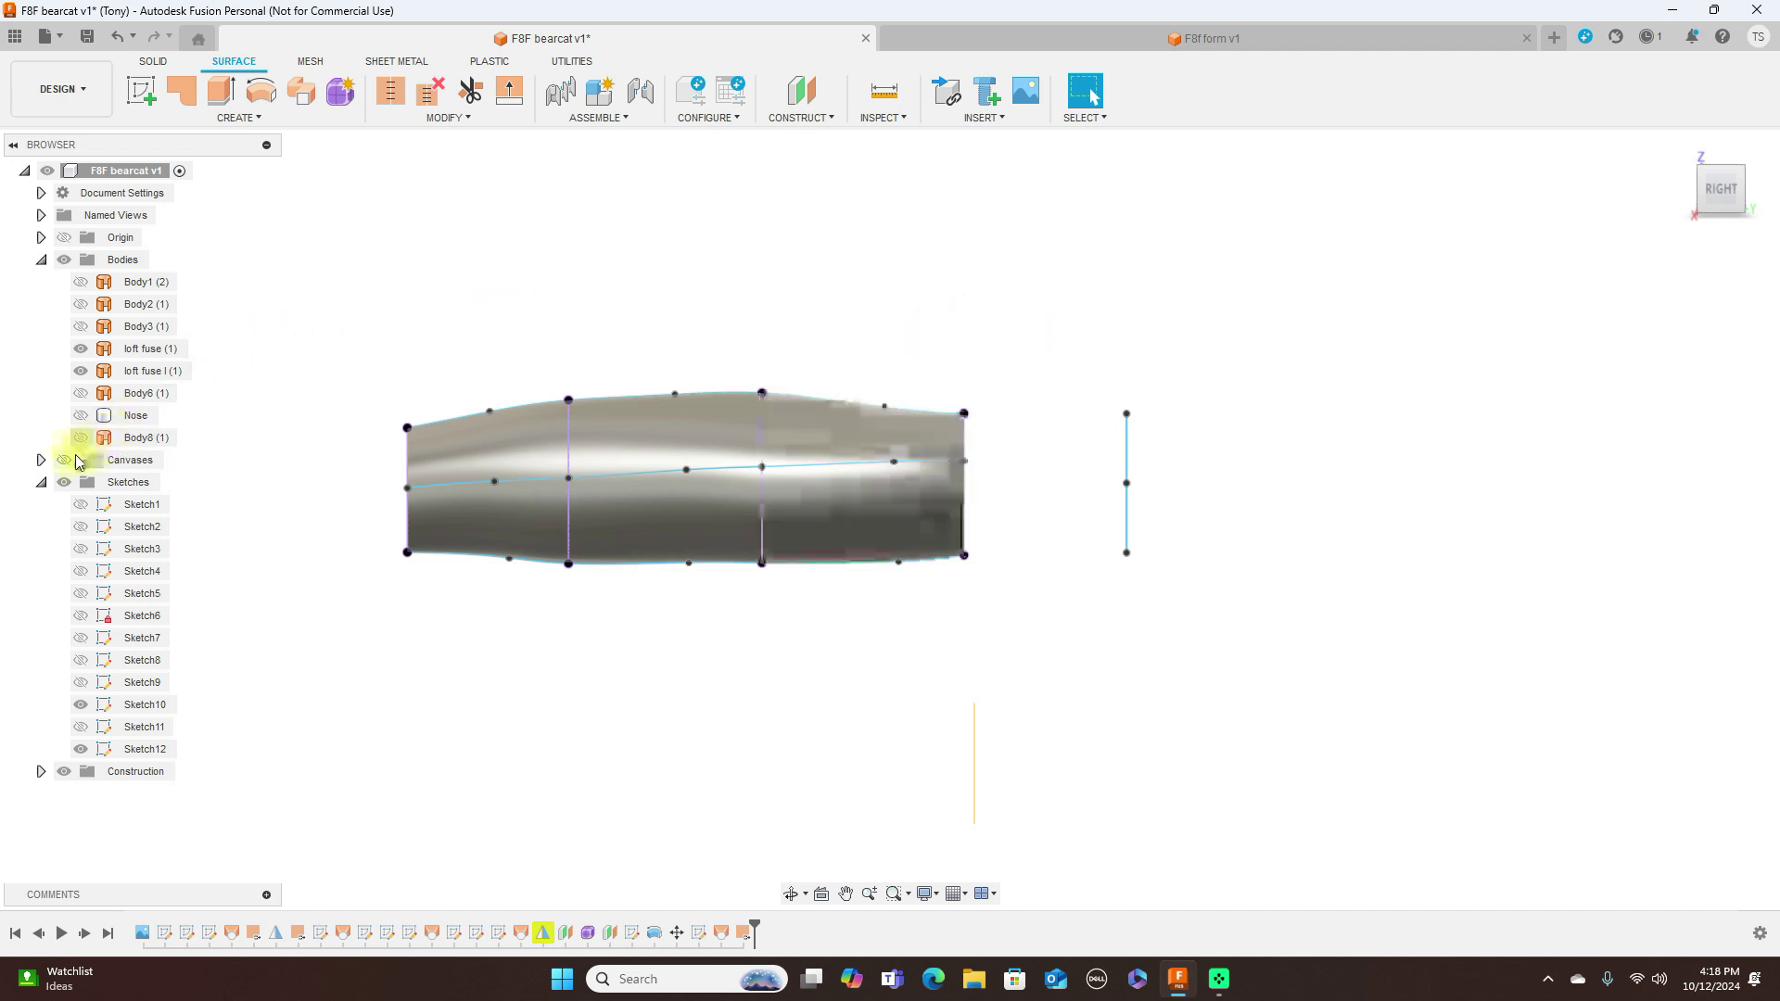
Step: Hide the sketches, return to the Right view, and show the Nose body, zoomed on the fuselage end
click(64, 483)
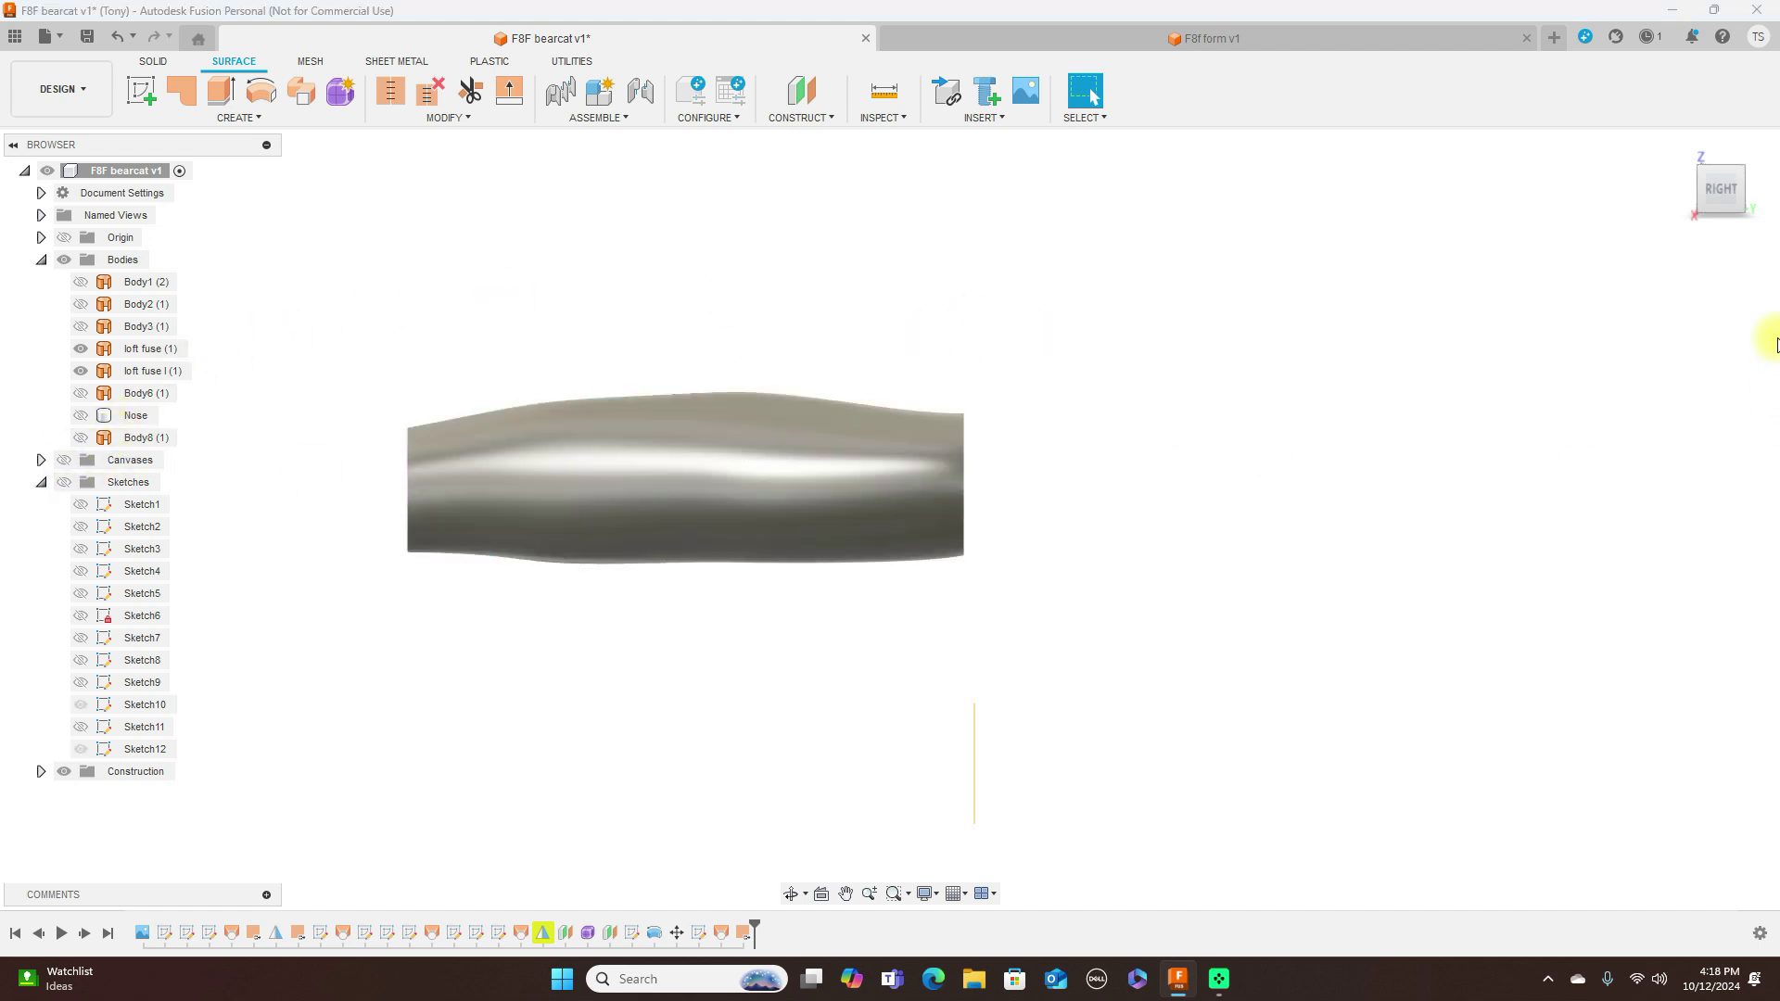
drag(1729, 178, 1692, 239)
click(1716, 200)
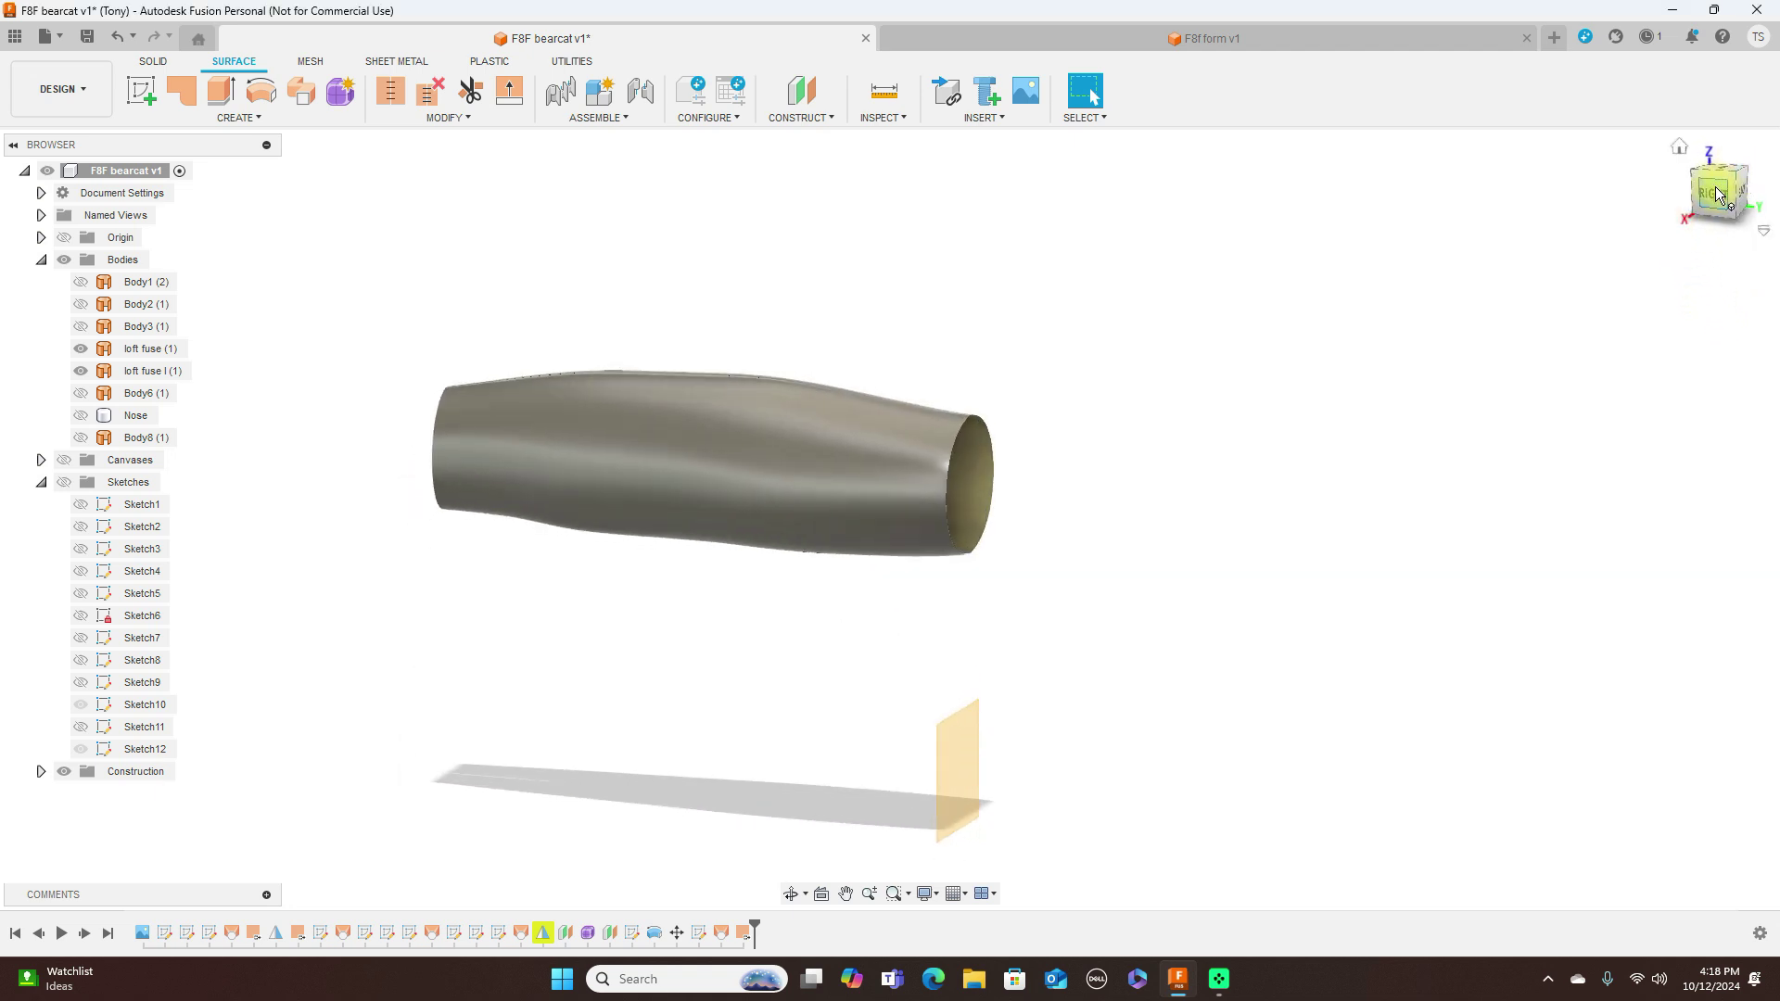
click(81, 417)
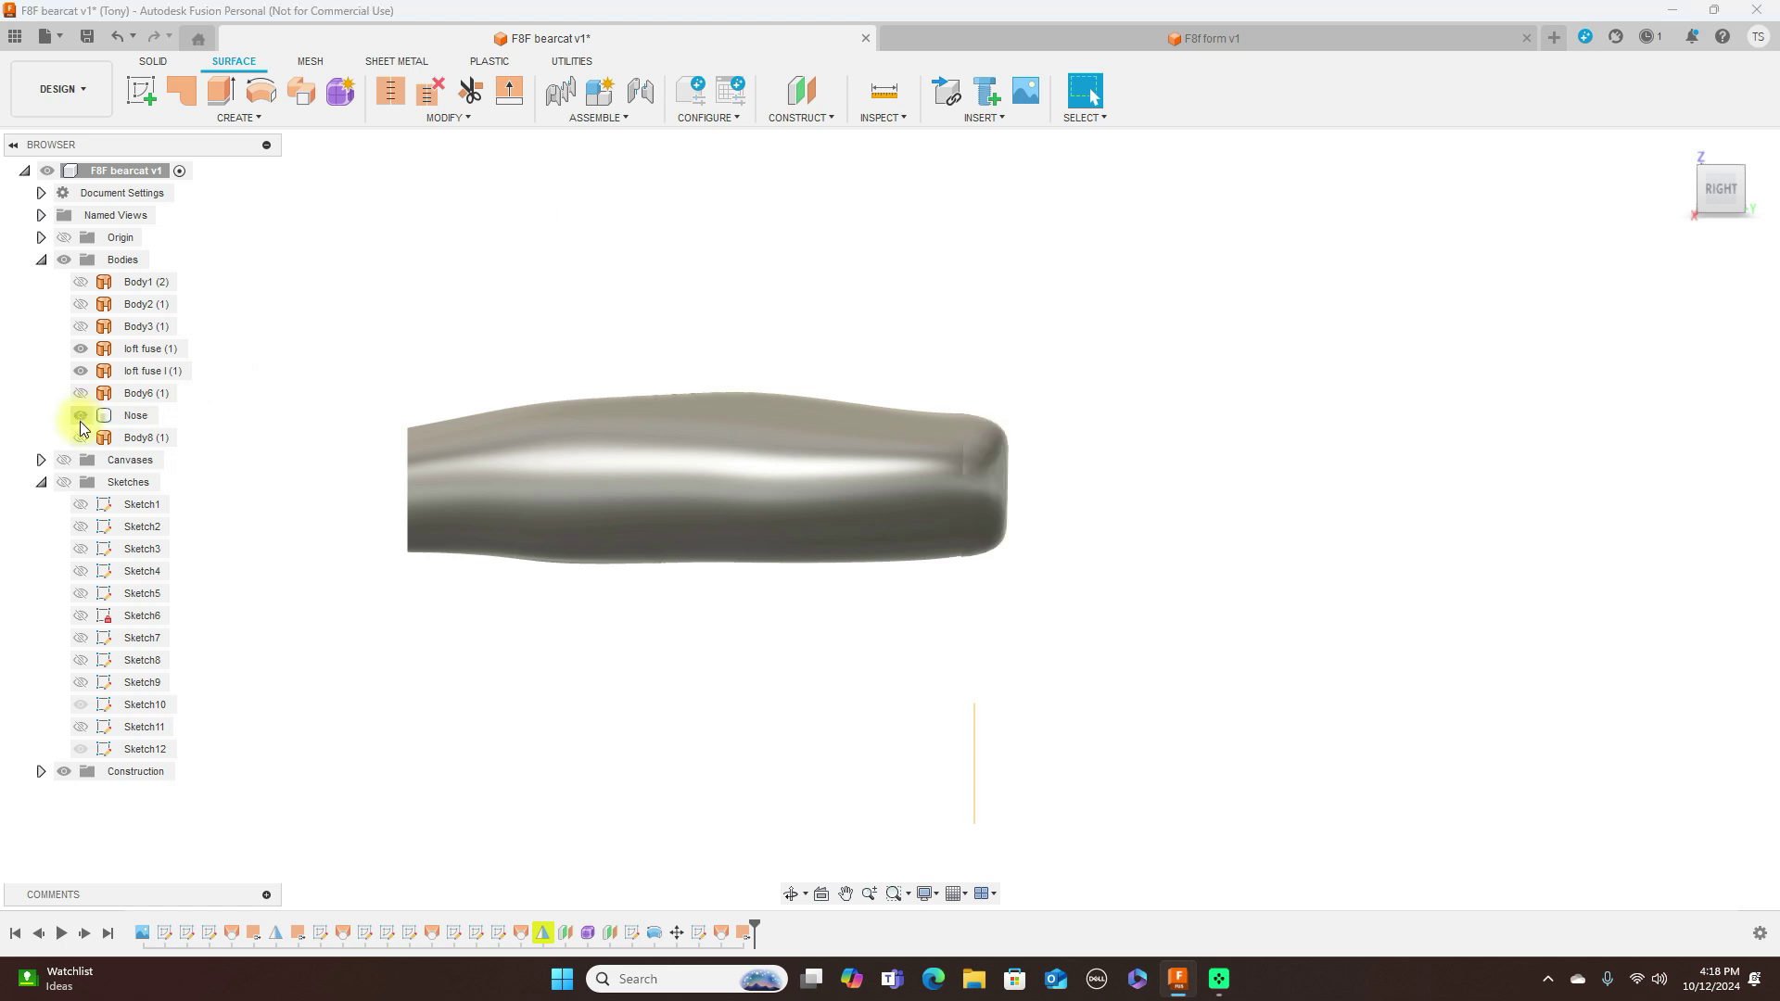
scroll(955, 598, up, 2)
middle_drag(955, 598, 1196, 560)
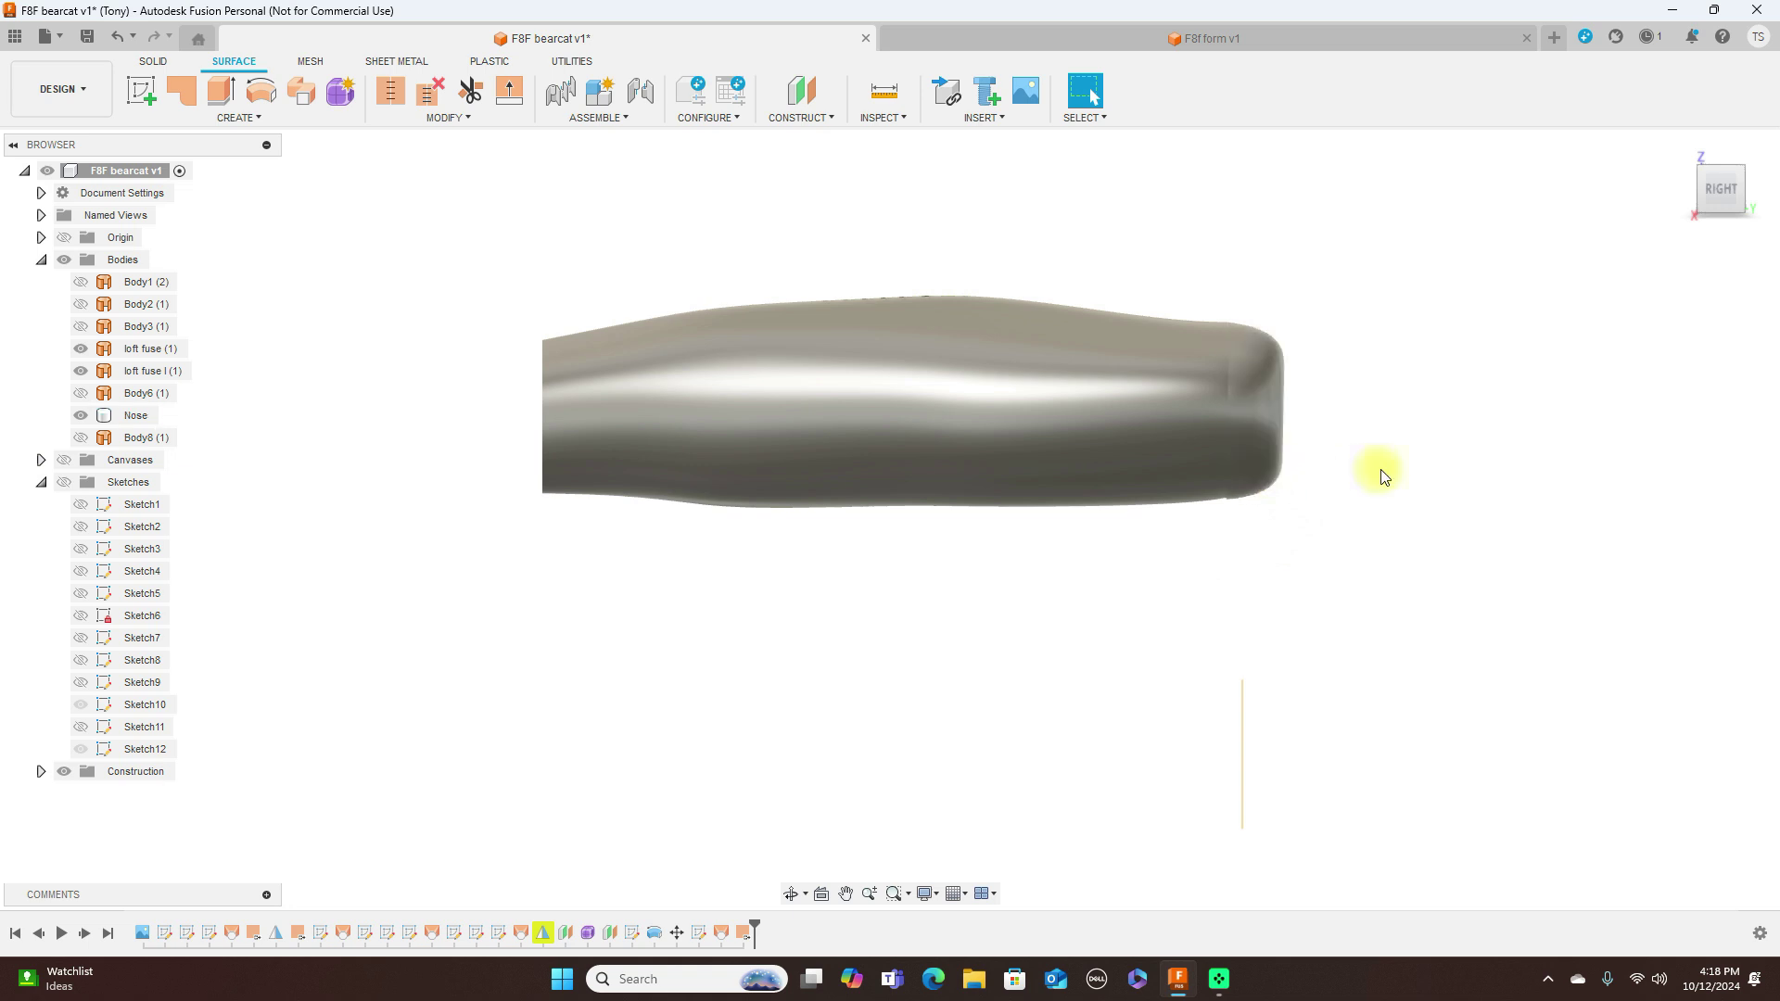
scroll(1379, 473, up, 2)
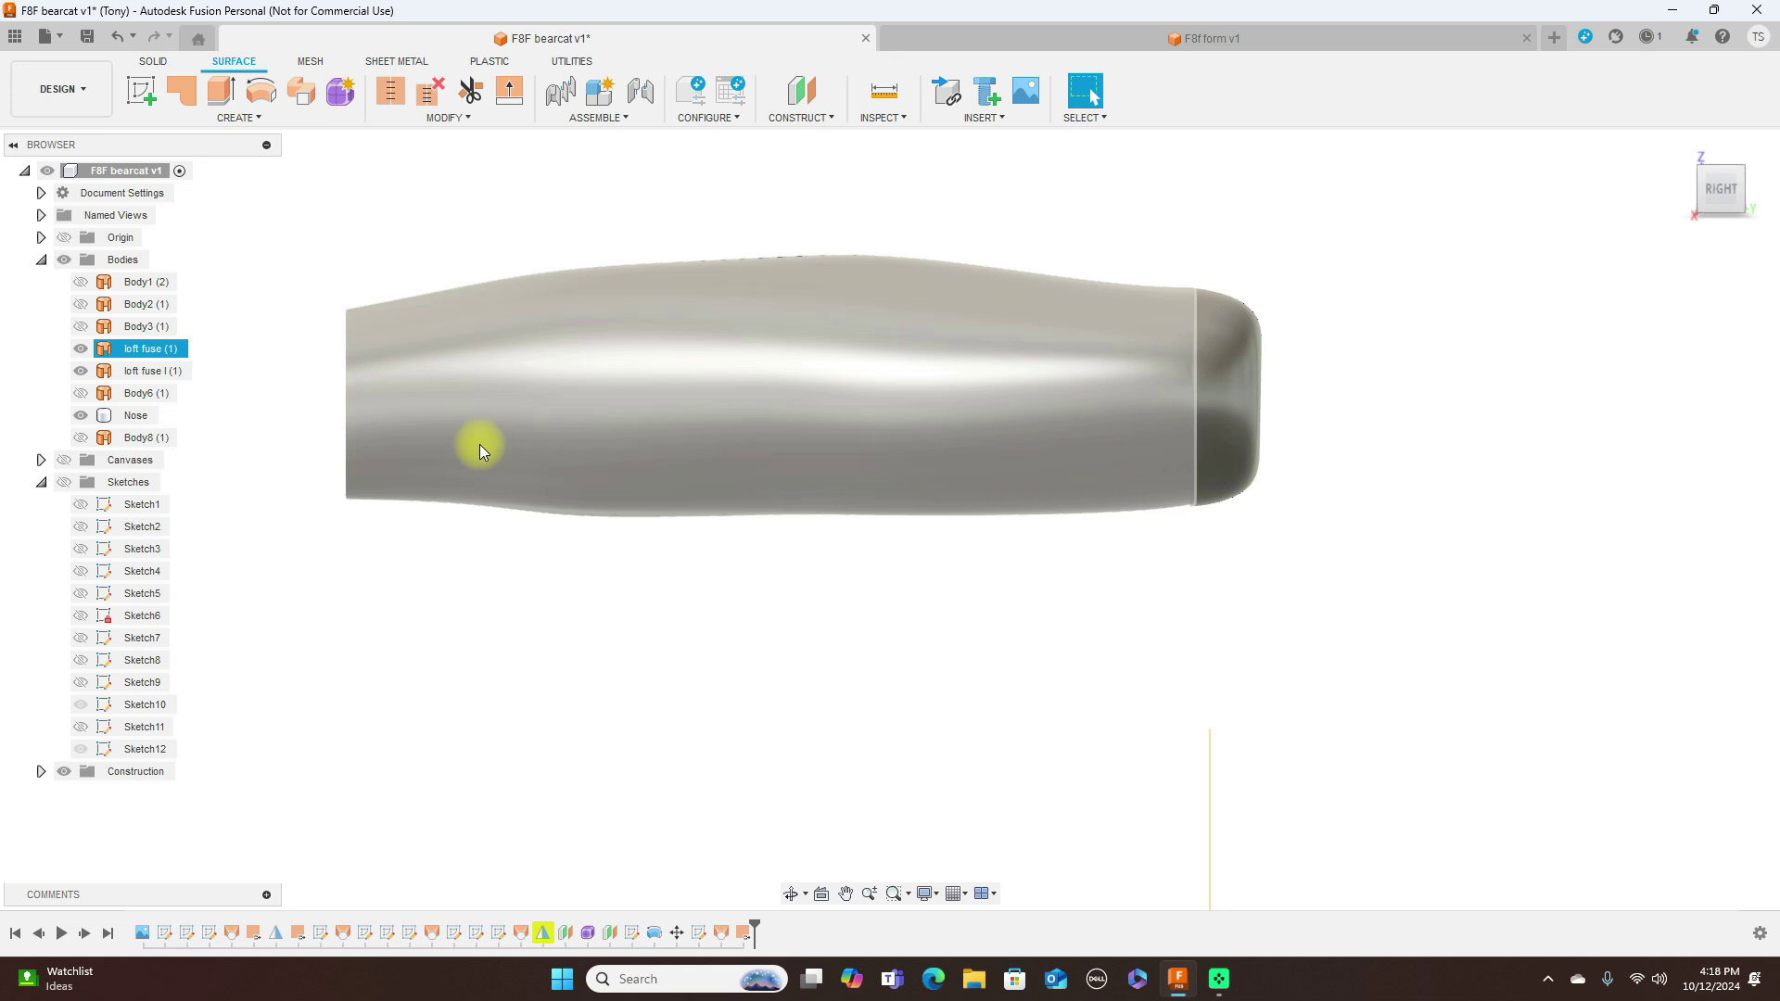
Step: Move the Nose body 0.145 mm along Z with Move/Copy, then show the canopy body
right_click(139, 419)
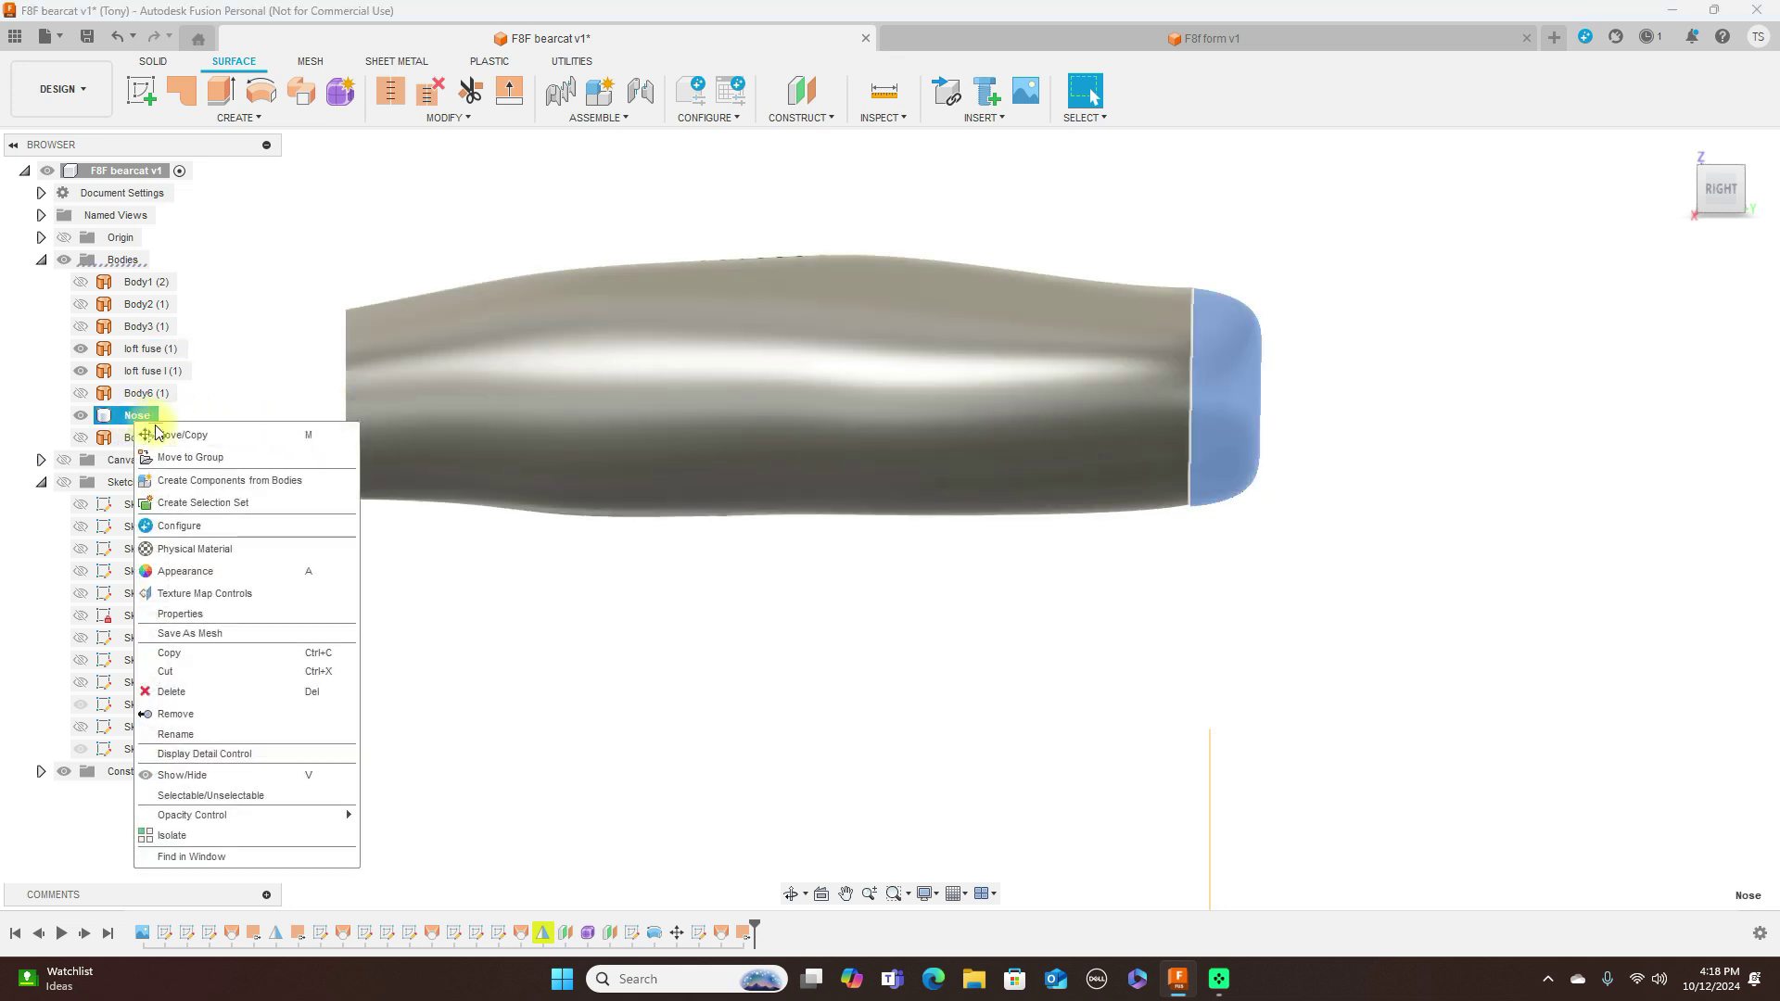
click(162, 442)
scroll(1004, 485, up, 2)
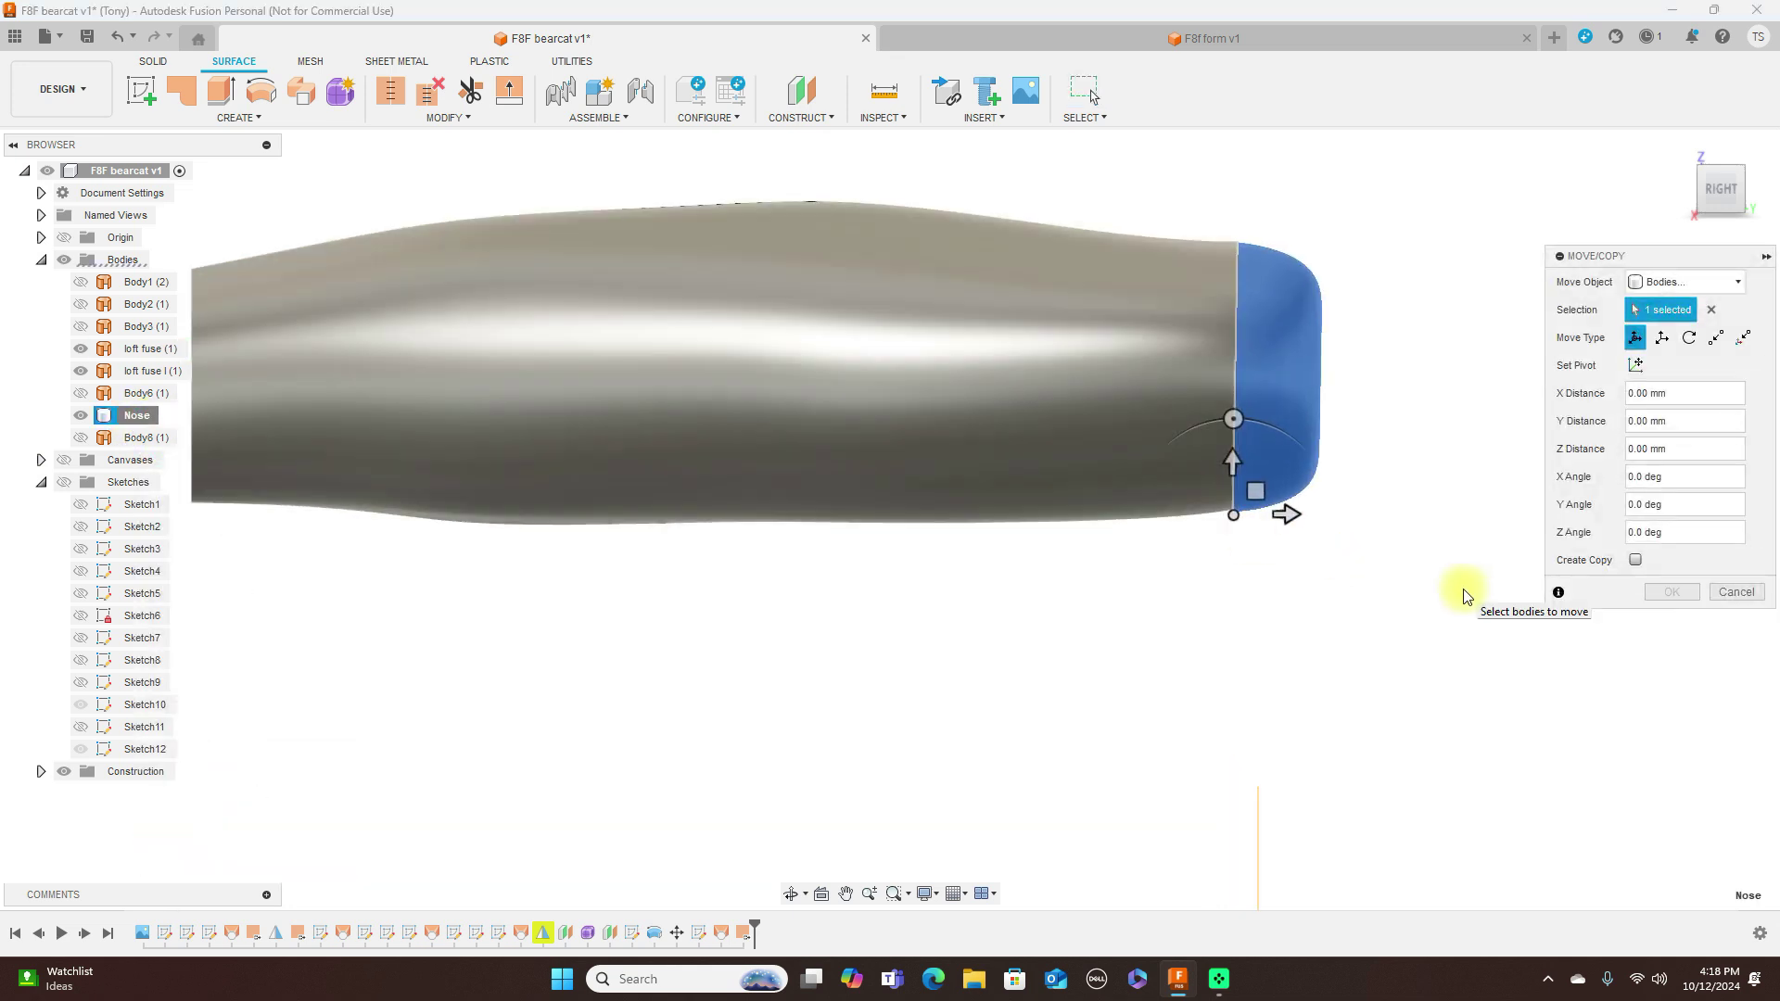
click(1255, 492)
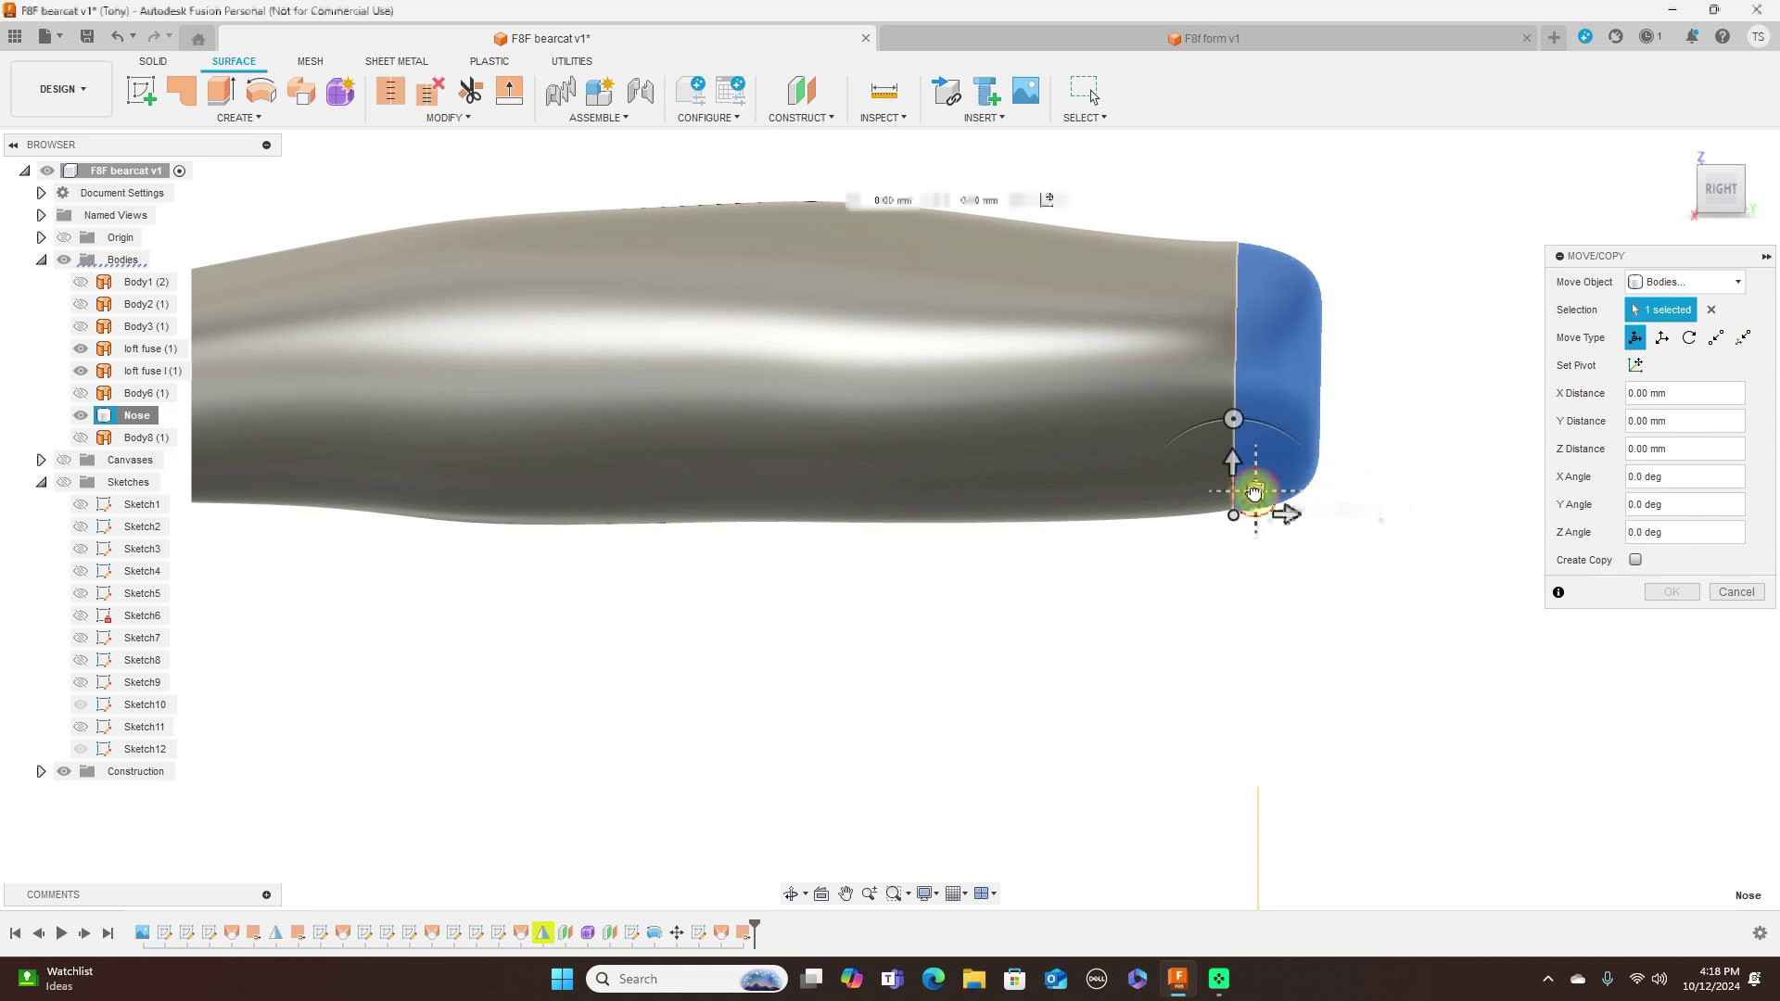
drag(1255, 493, 1255, 491)
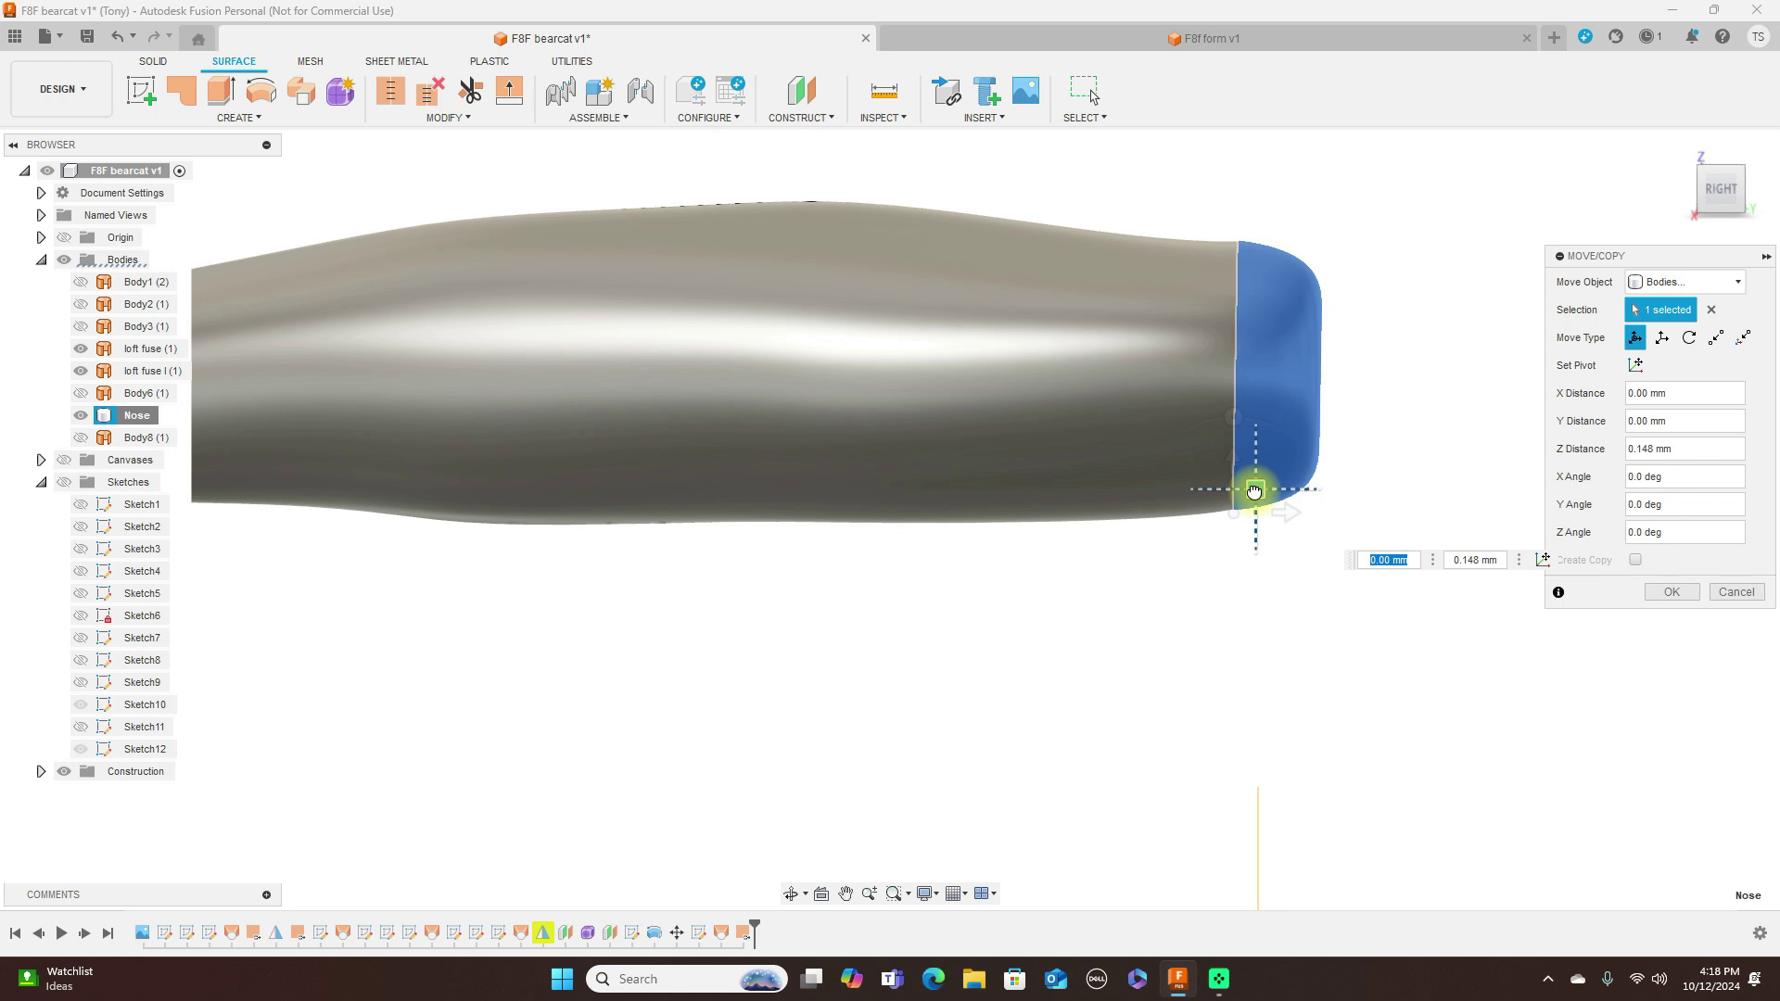
click(1672, 592)
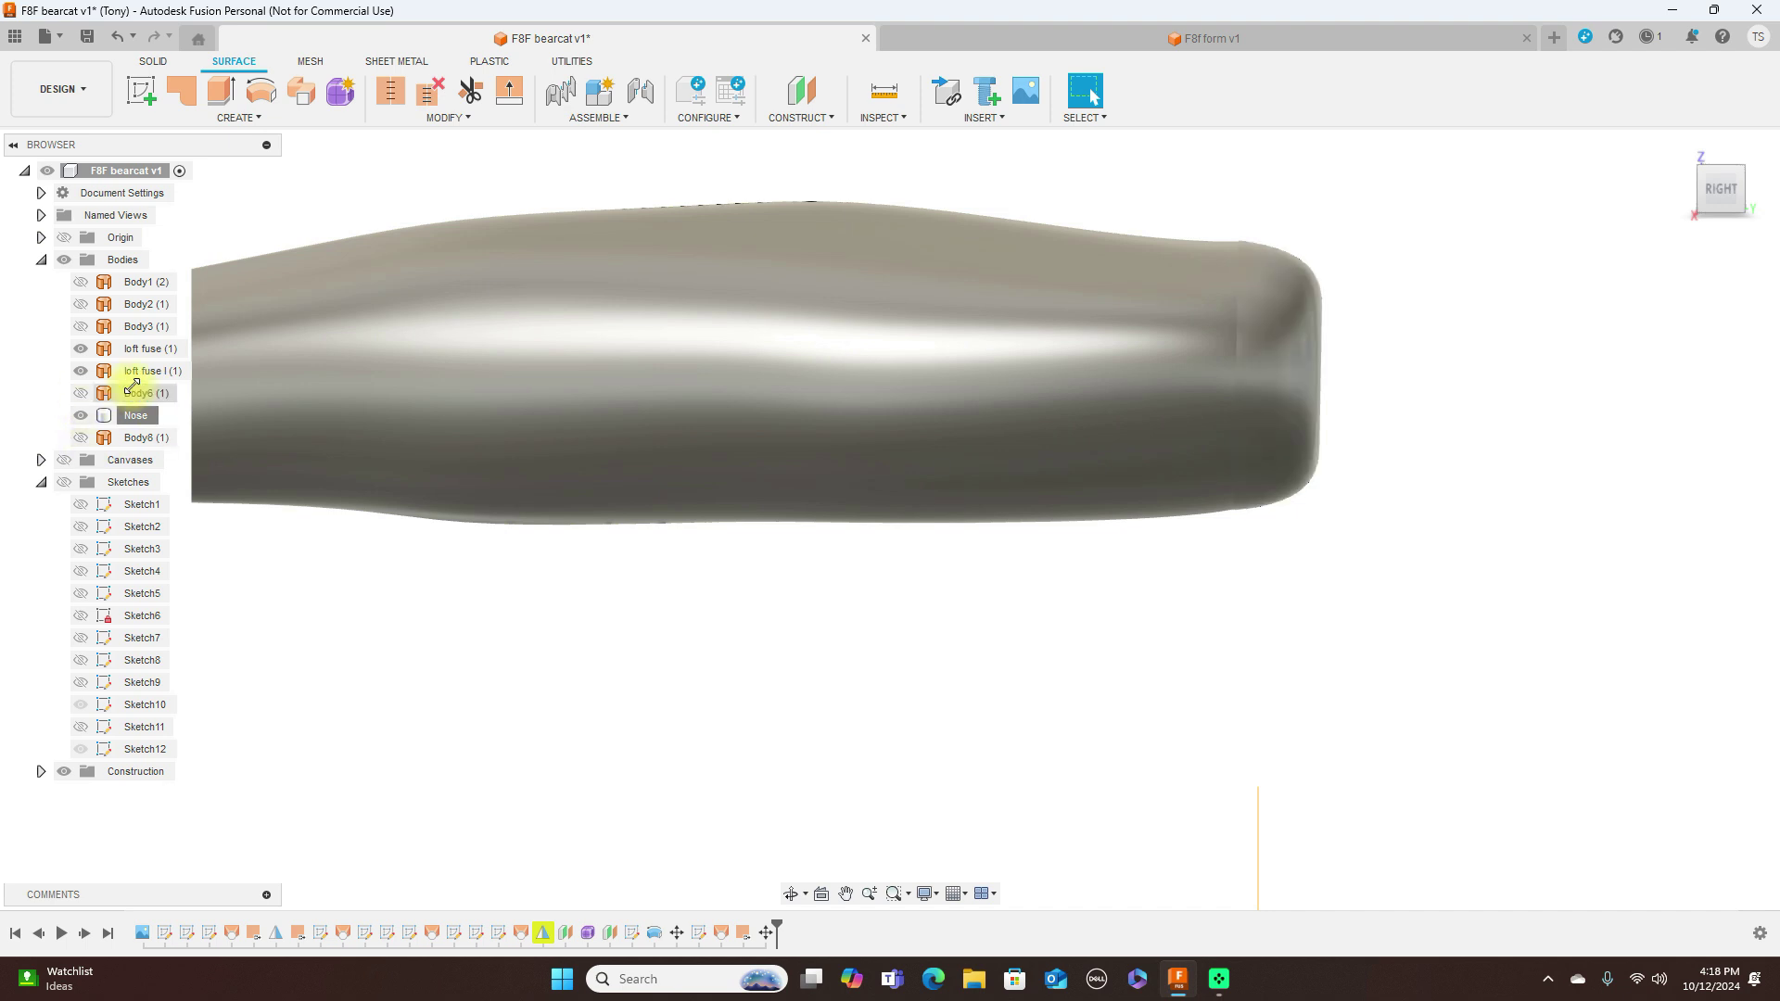
click(84, 393)
Step: Make the canopy body fully visible and briefly show, then hide, Body3
click(81, 393)
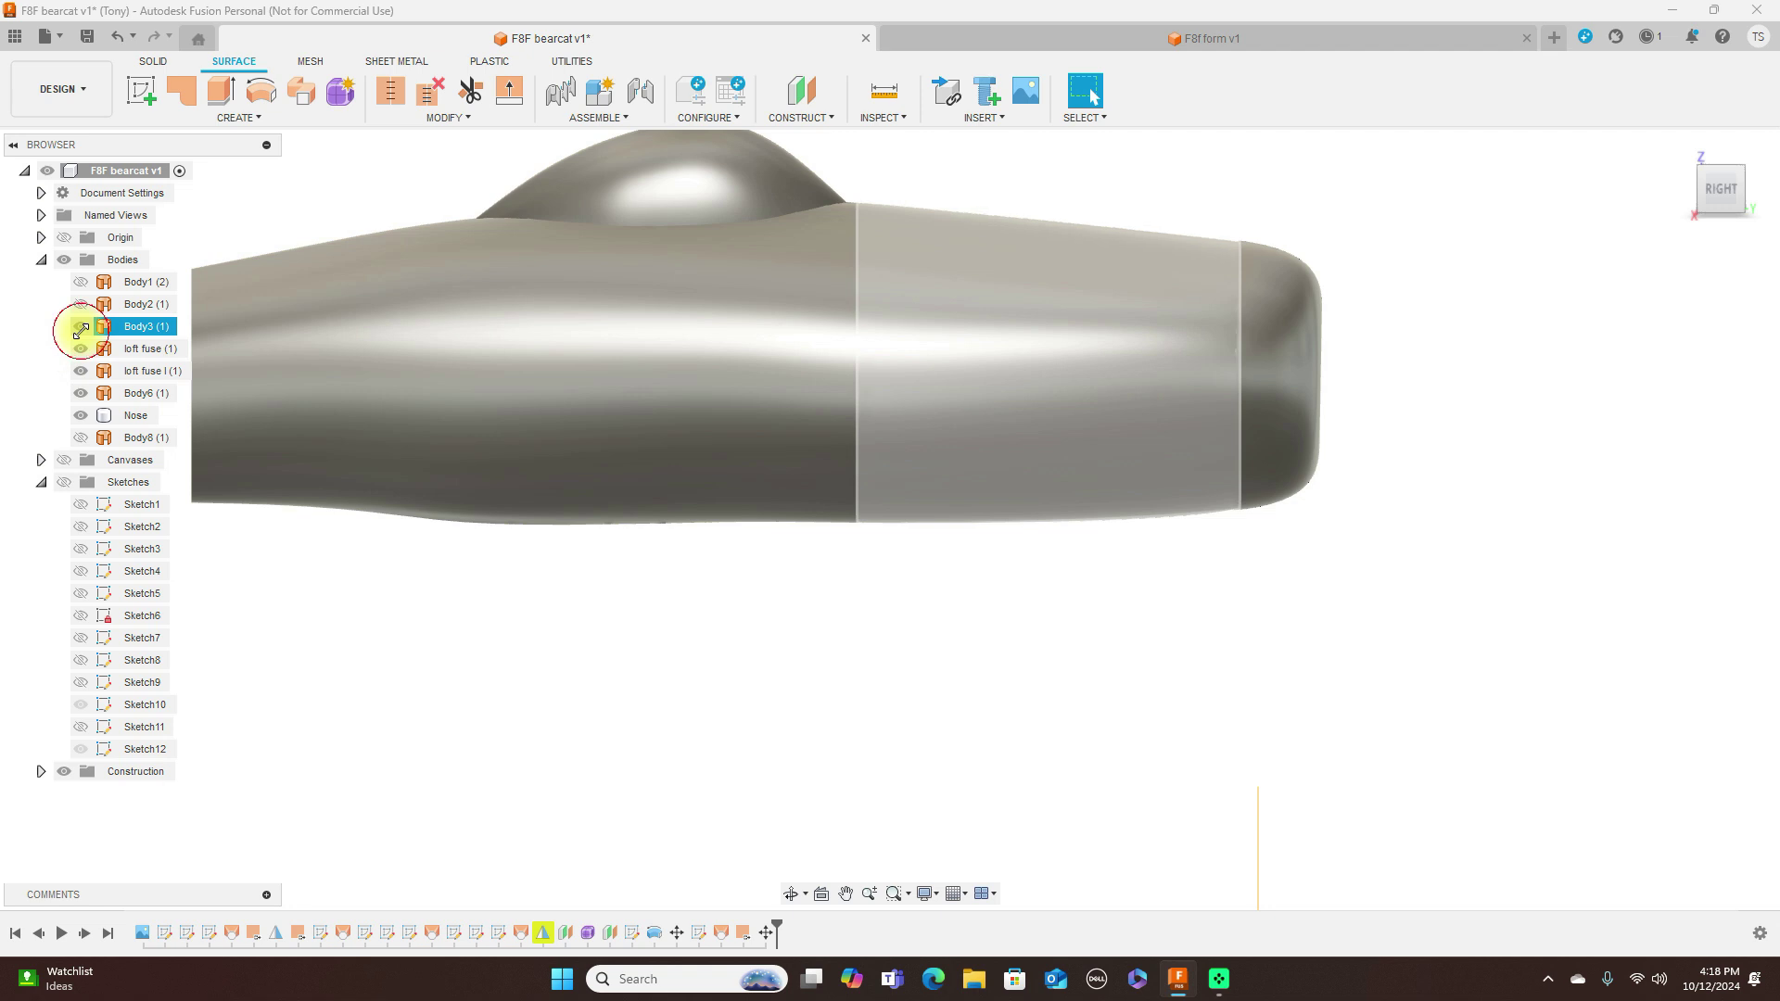
click(385, 409)
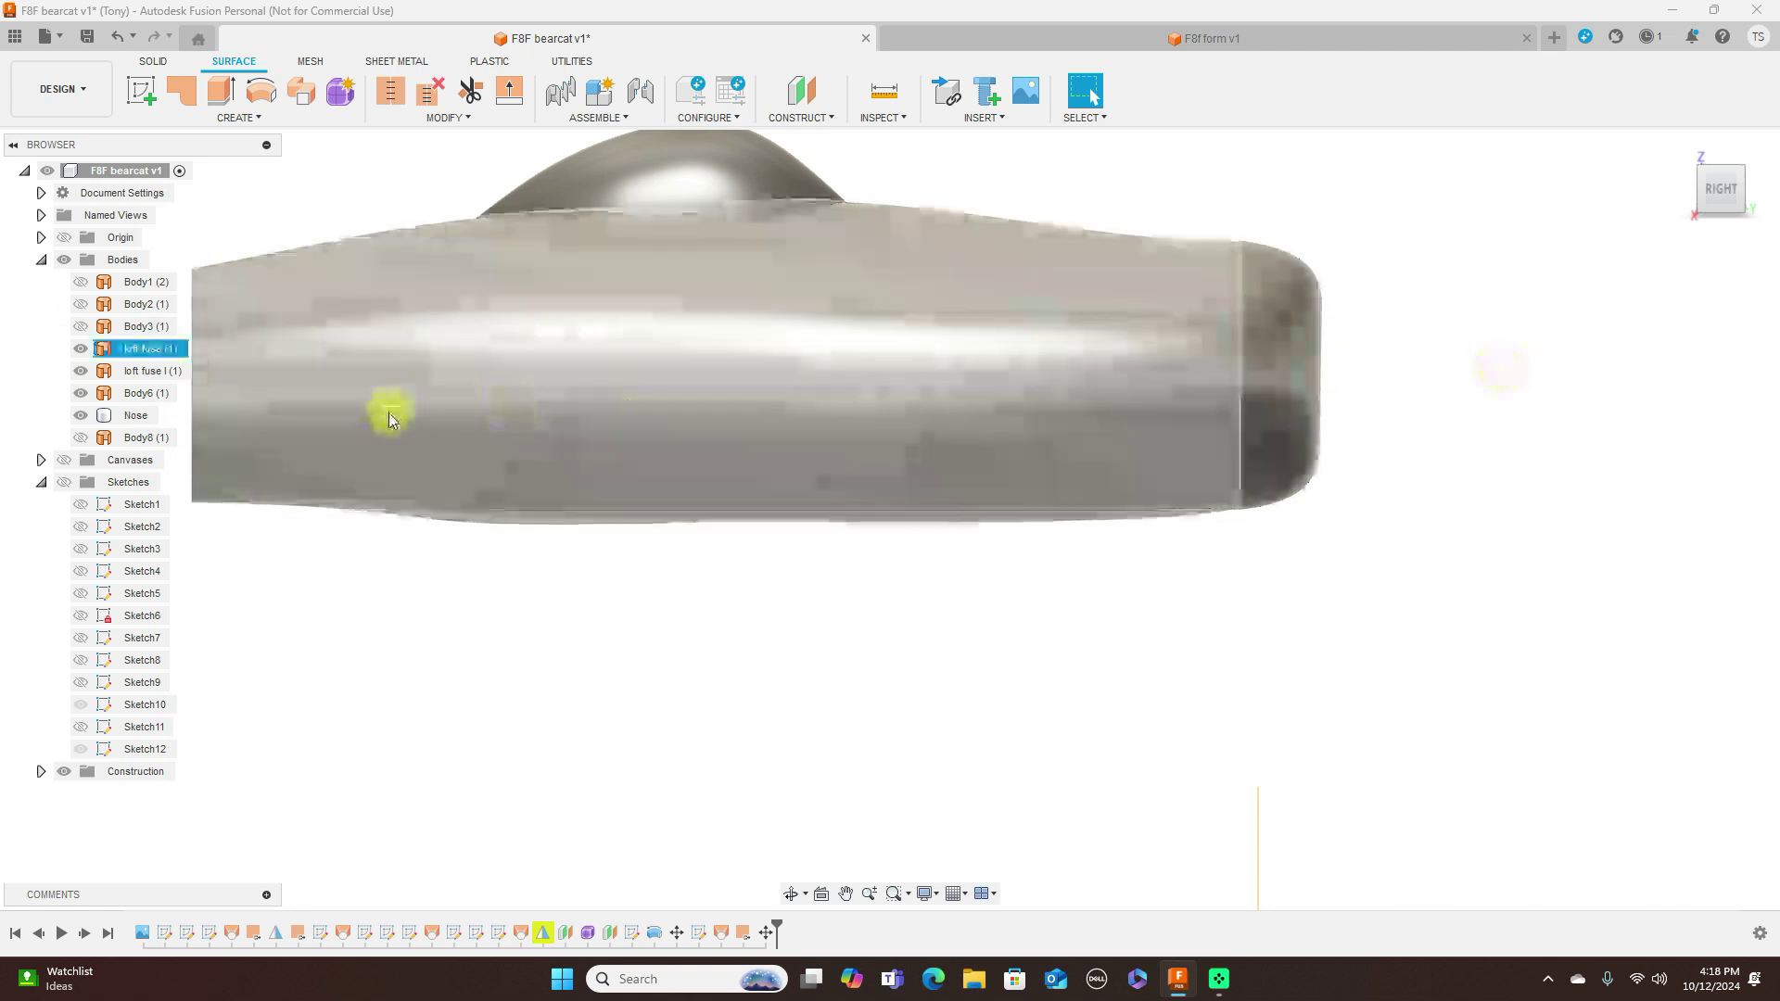
key(Escape)
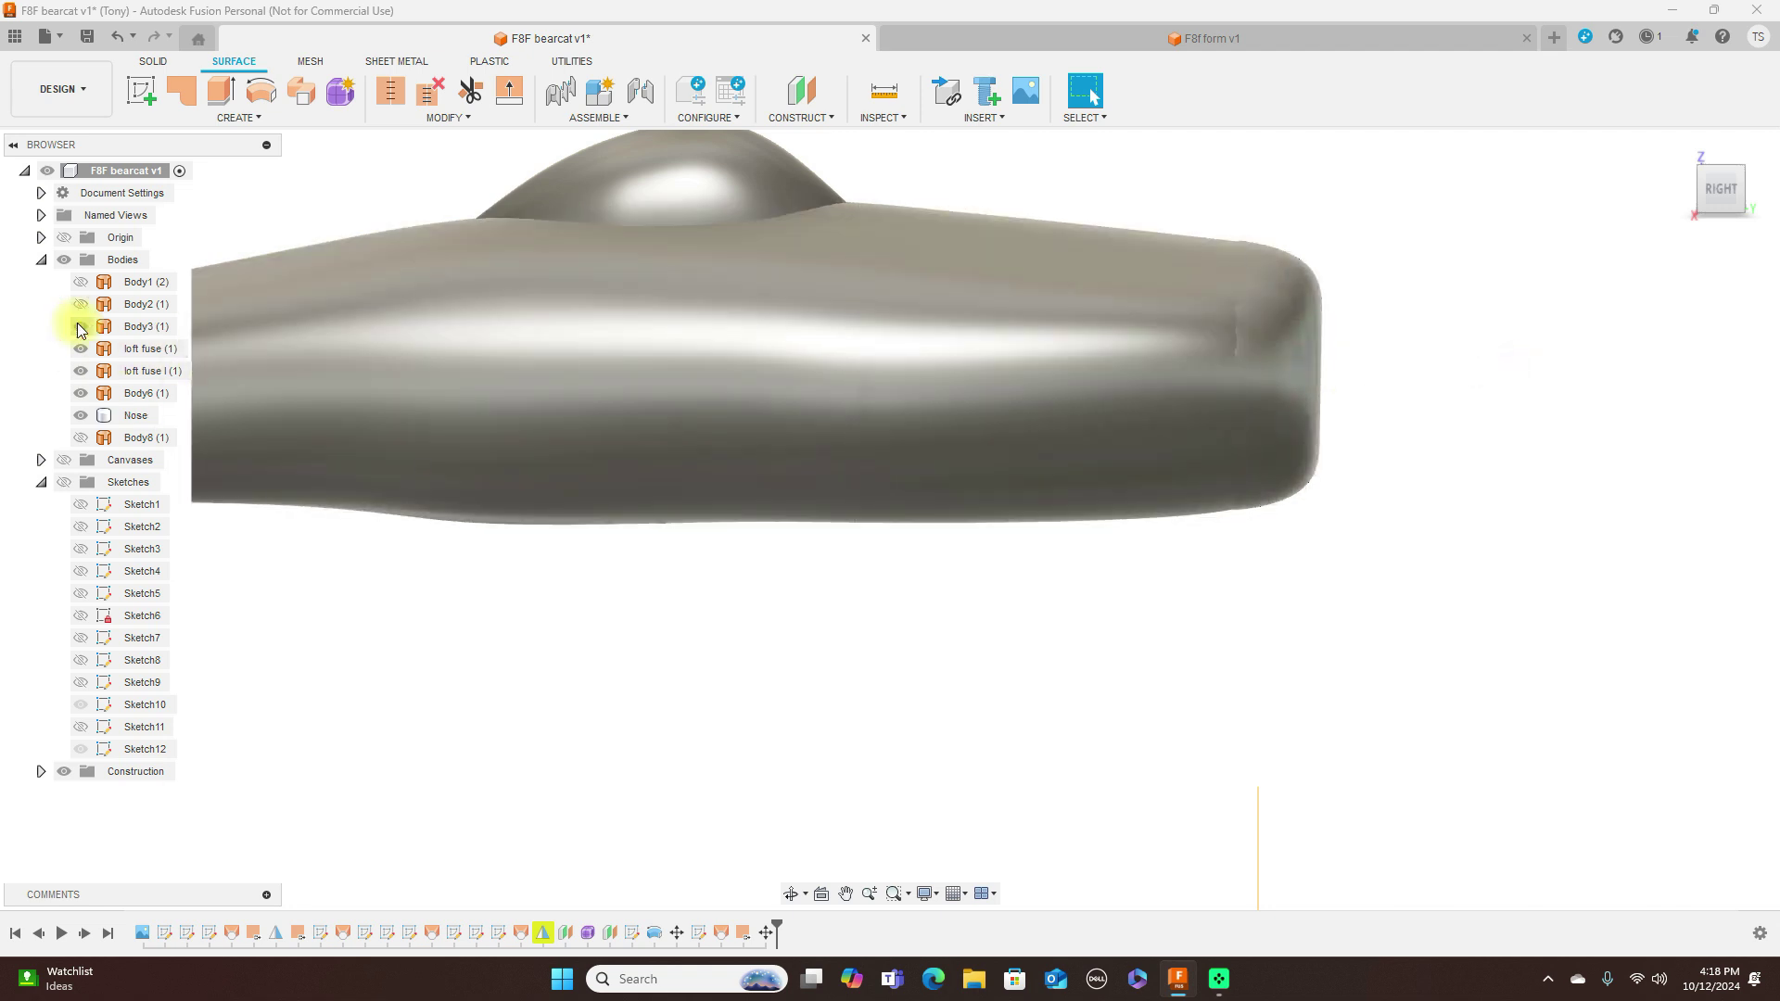
click(80, 326)
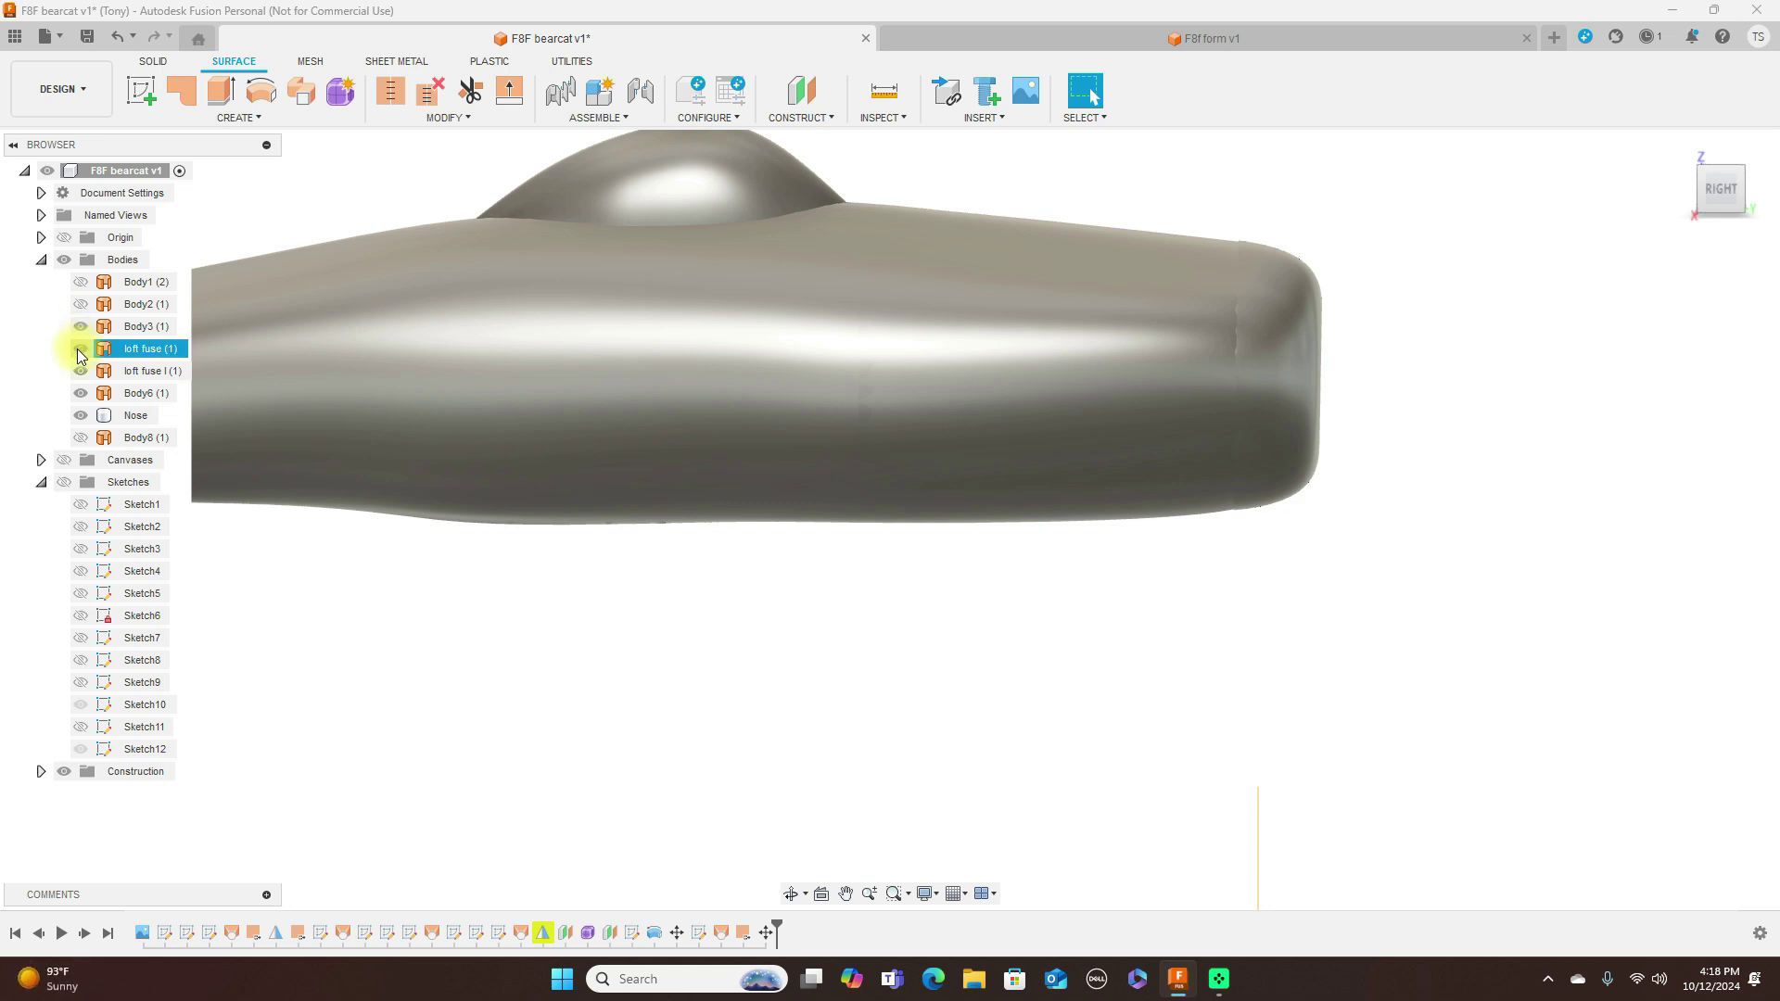
click(80, 350)
Step: Check the fuselage from the Top view, return to the Right view, and hide Body8 (1)
scroll(1251, 609, down, 5)
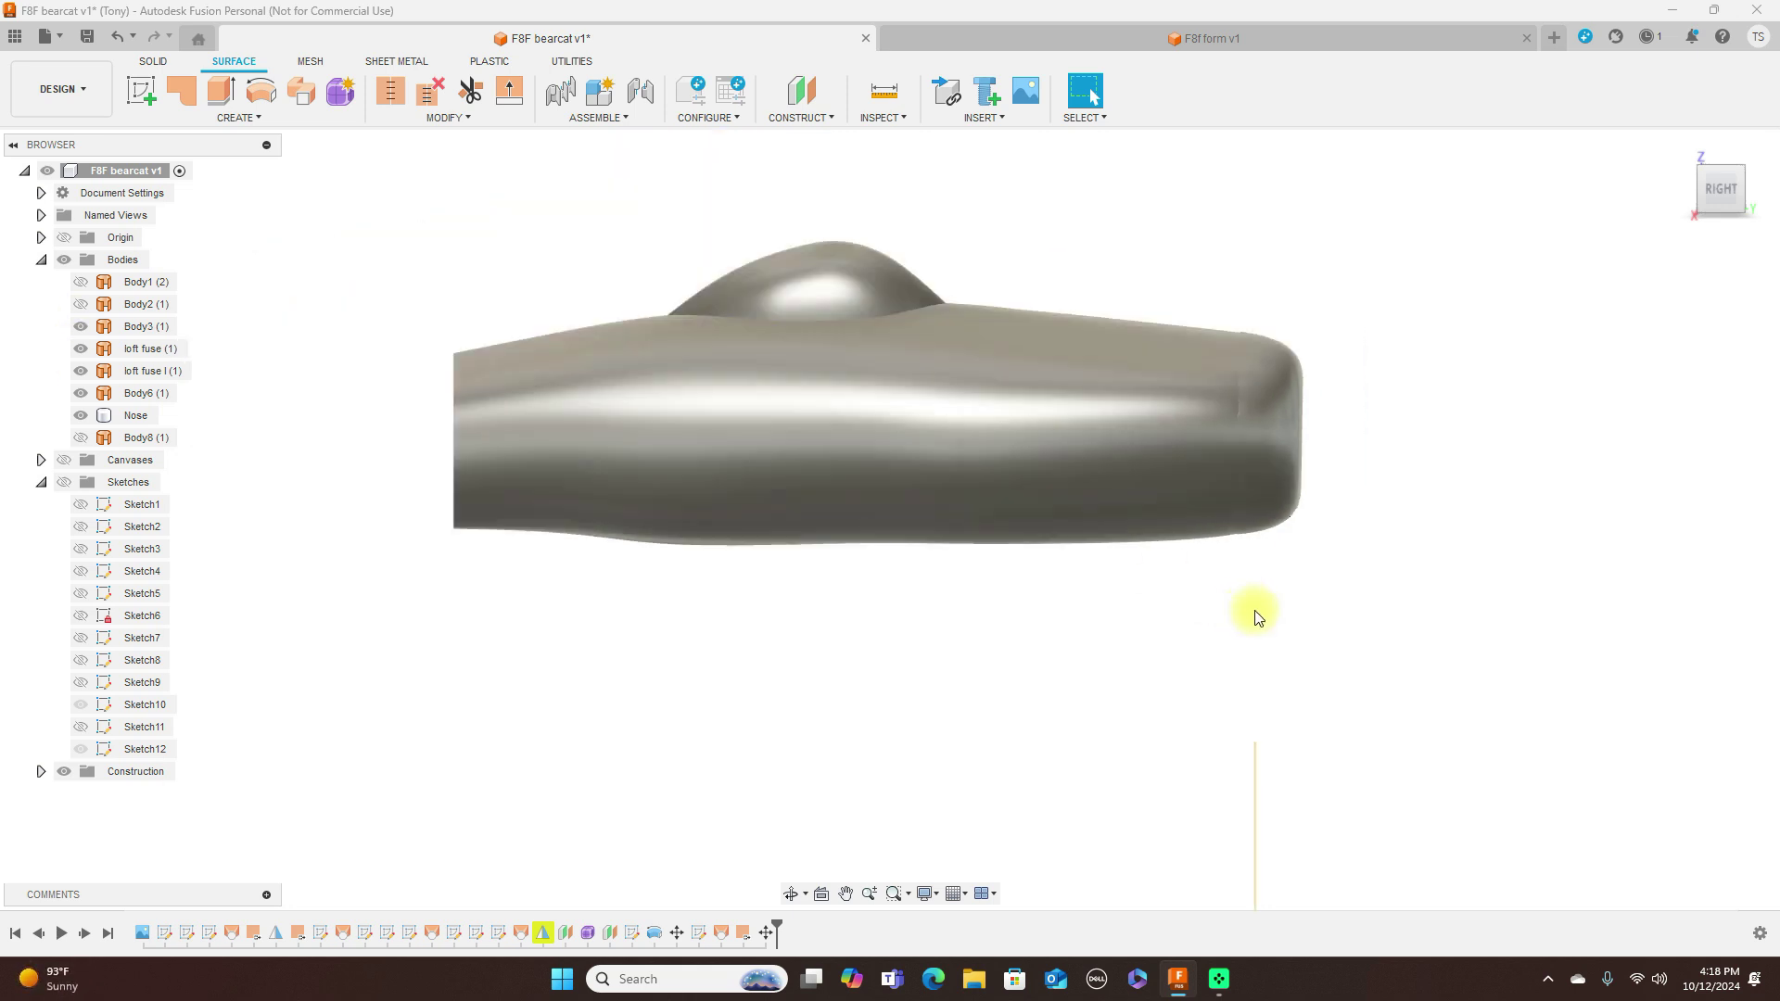
click(1720, 169)
click(1715, 183)
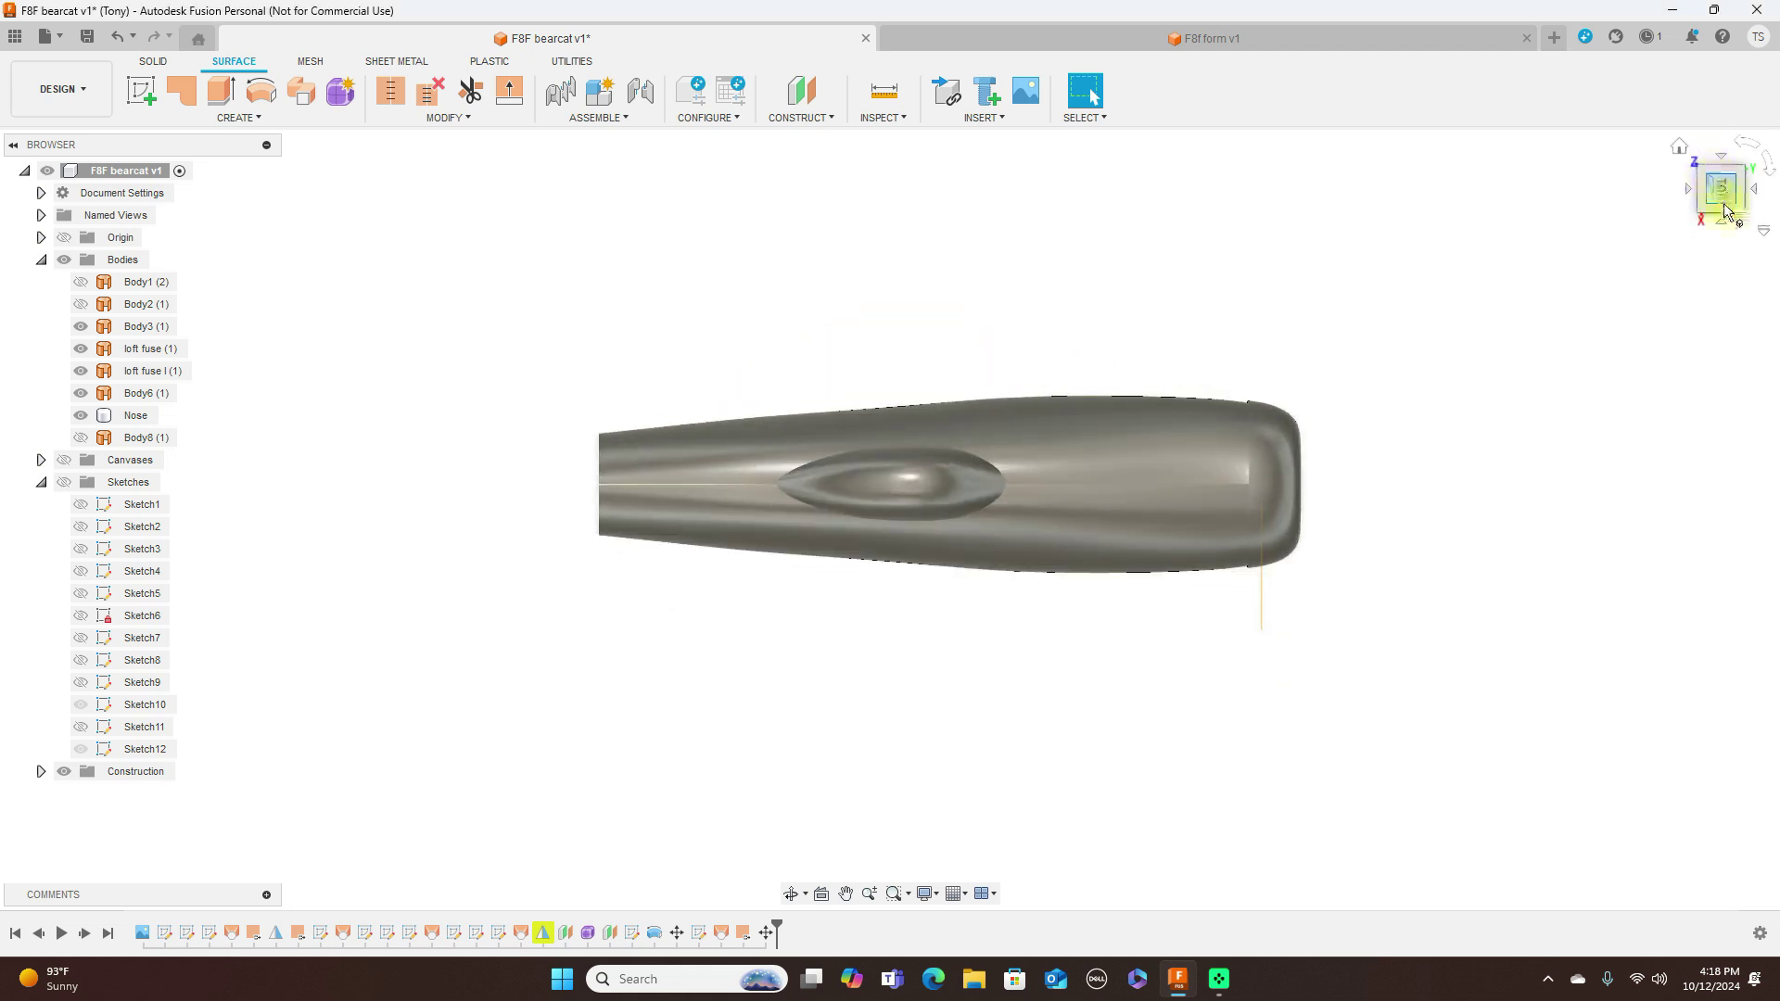
click(1724, 227)
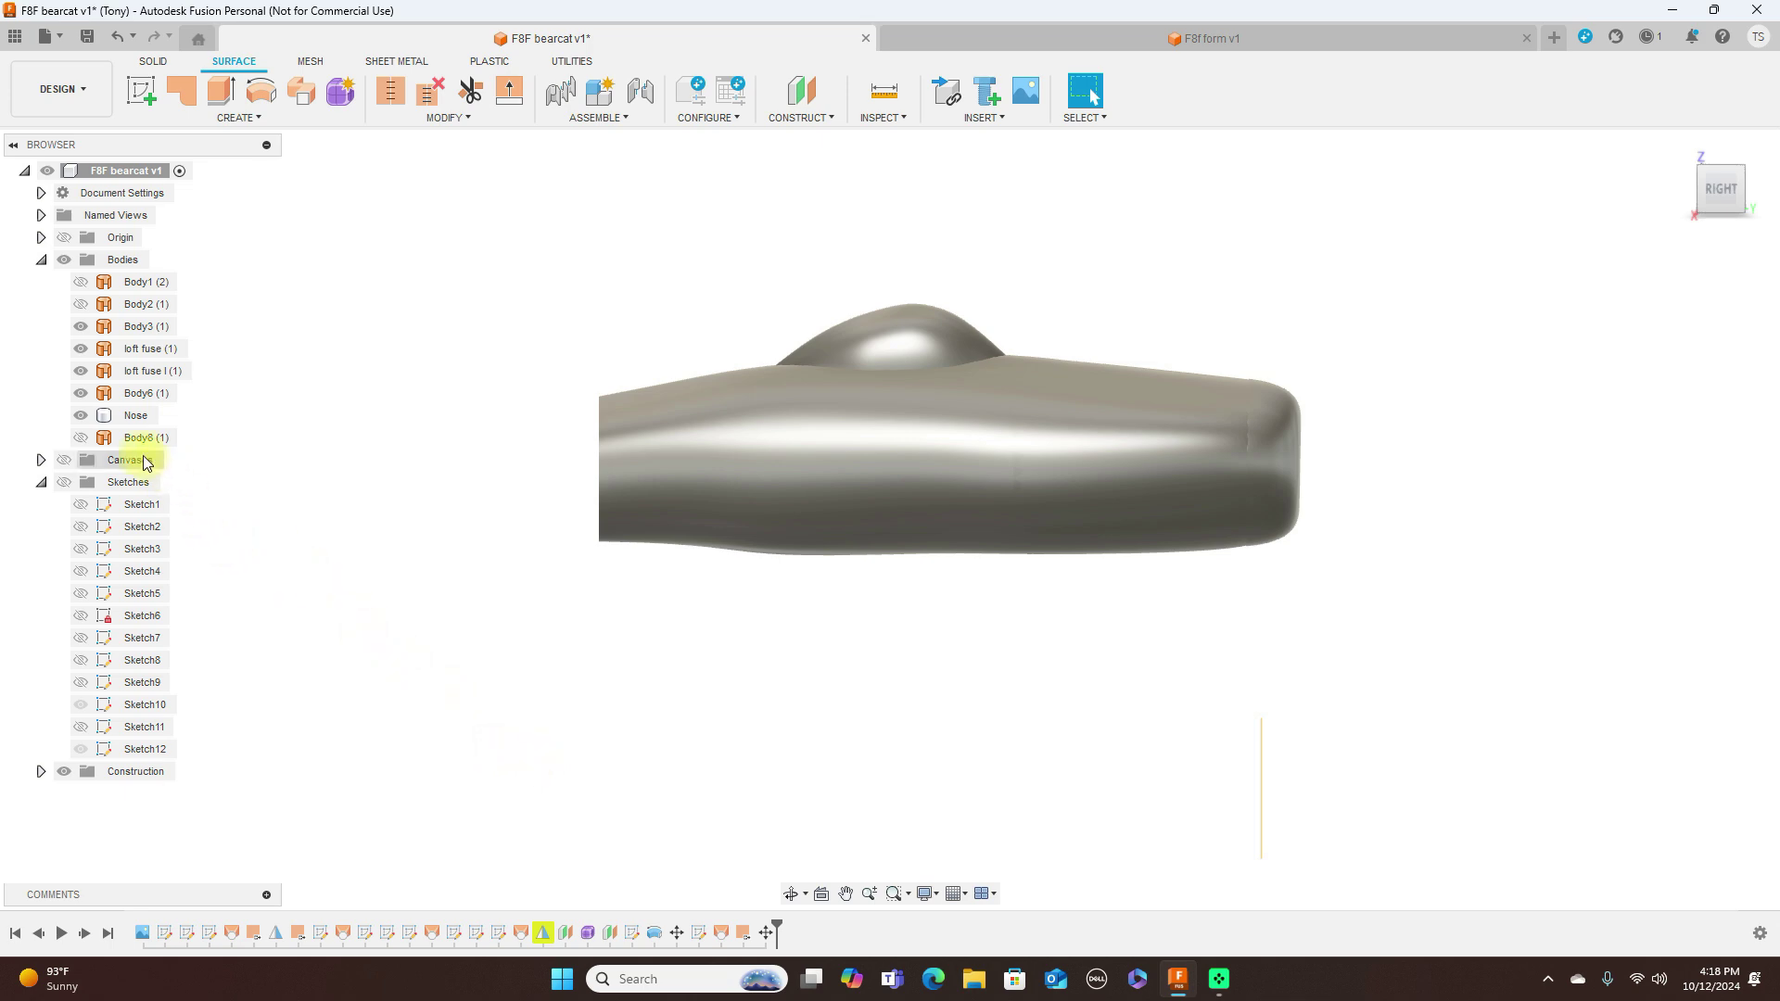
click(85, 442)
click(82, 439)
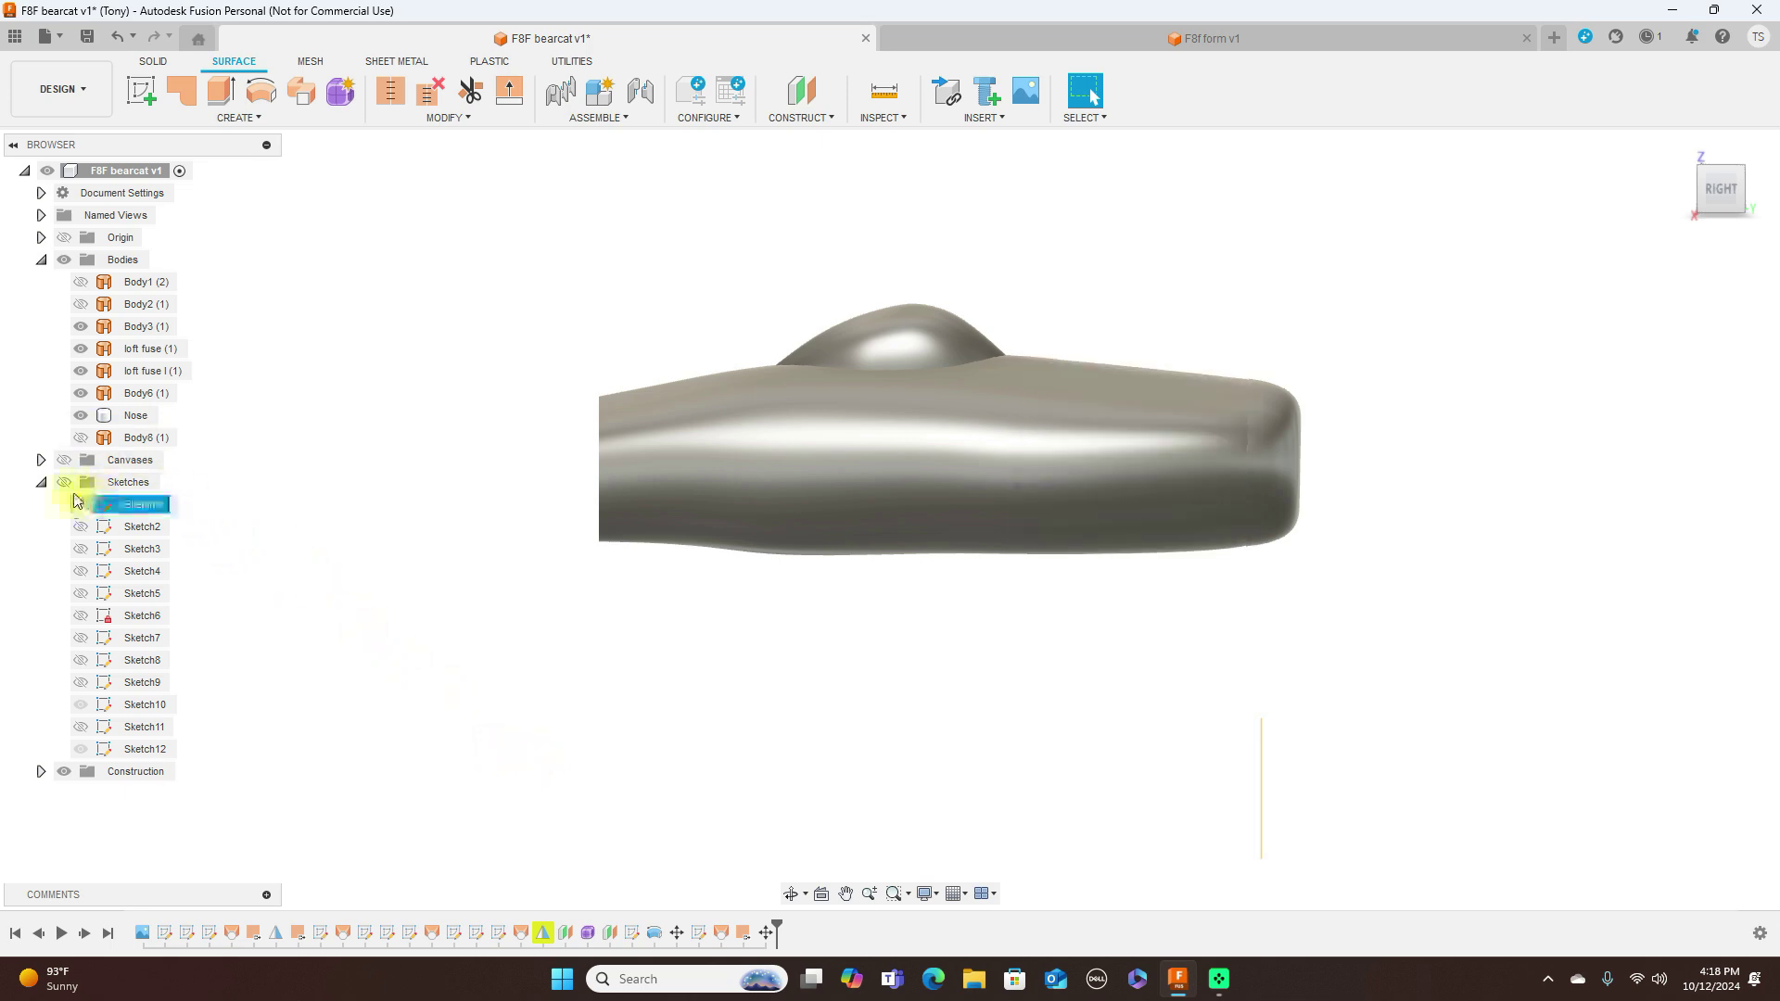
Step: Show the F8F blueprint canvas and centre the fuselage over it
click(64, 461)
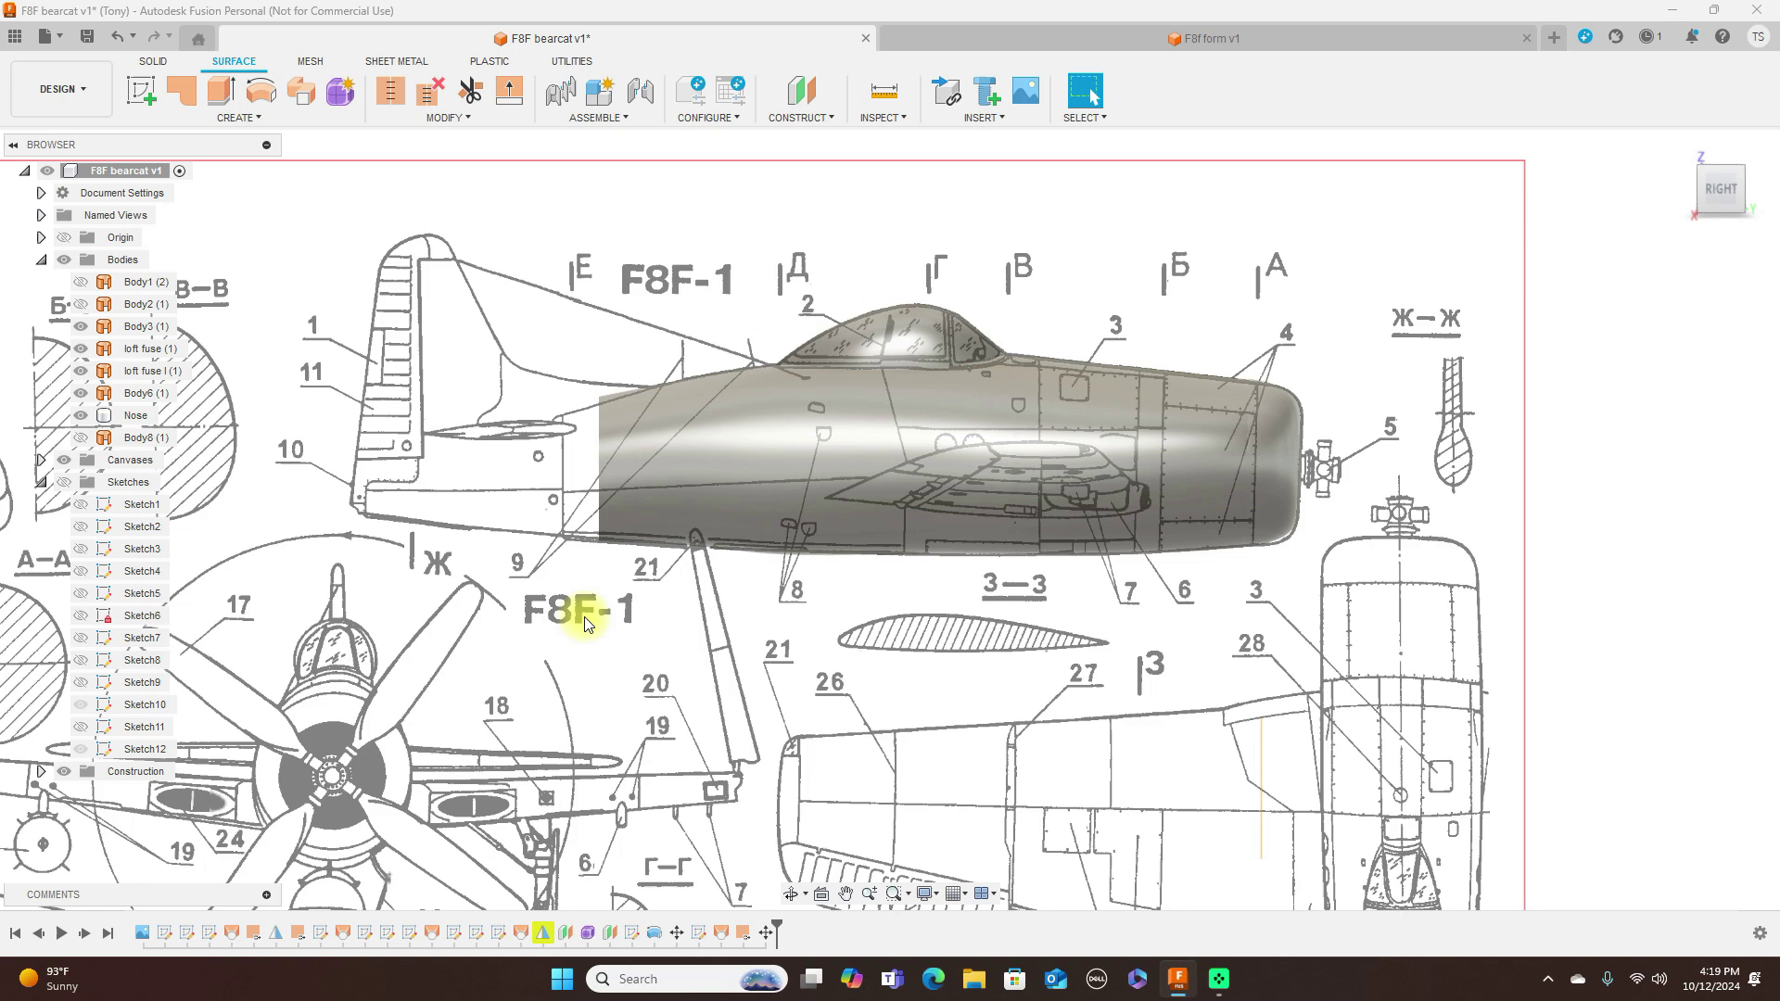
scroll(612, 631, down, 2)
middle_drag(789, 655, 859, 618)
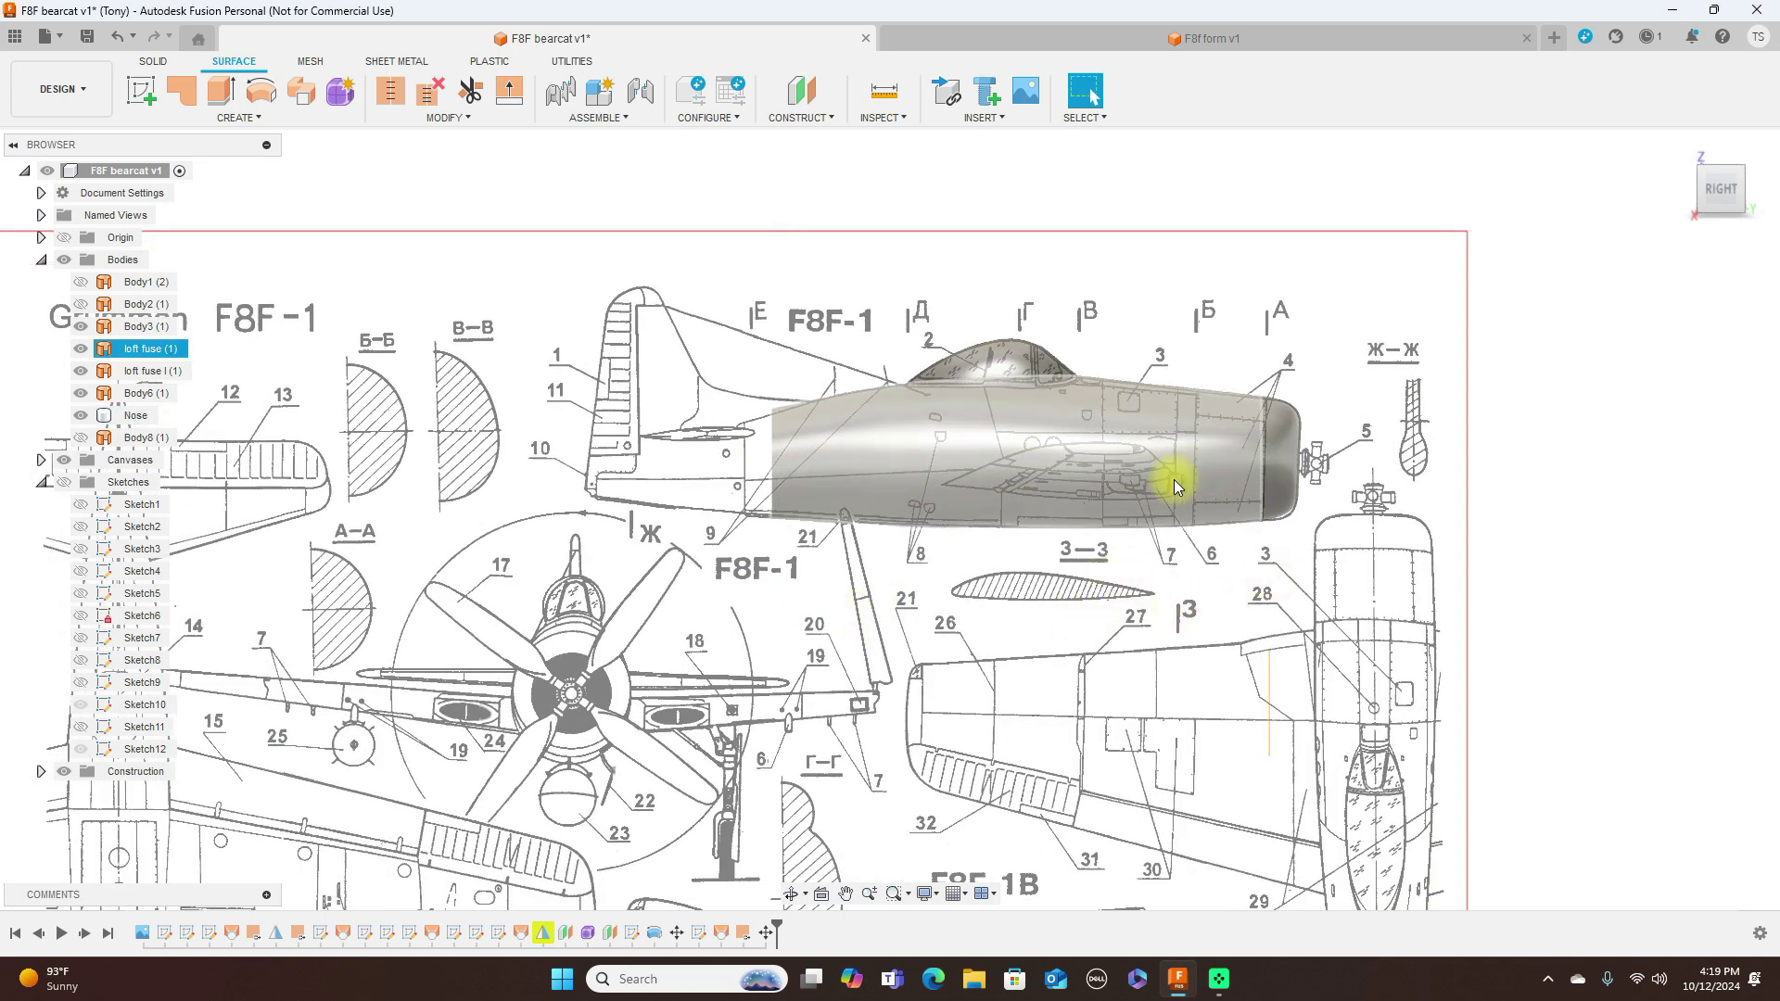
scroll(1209, 450, up, 2)
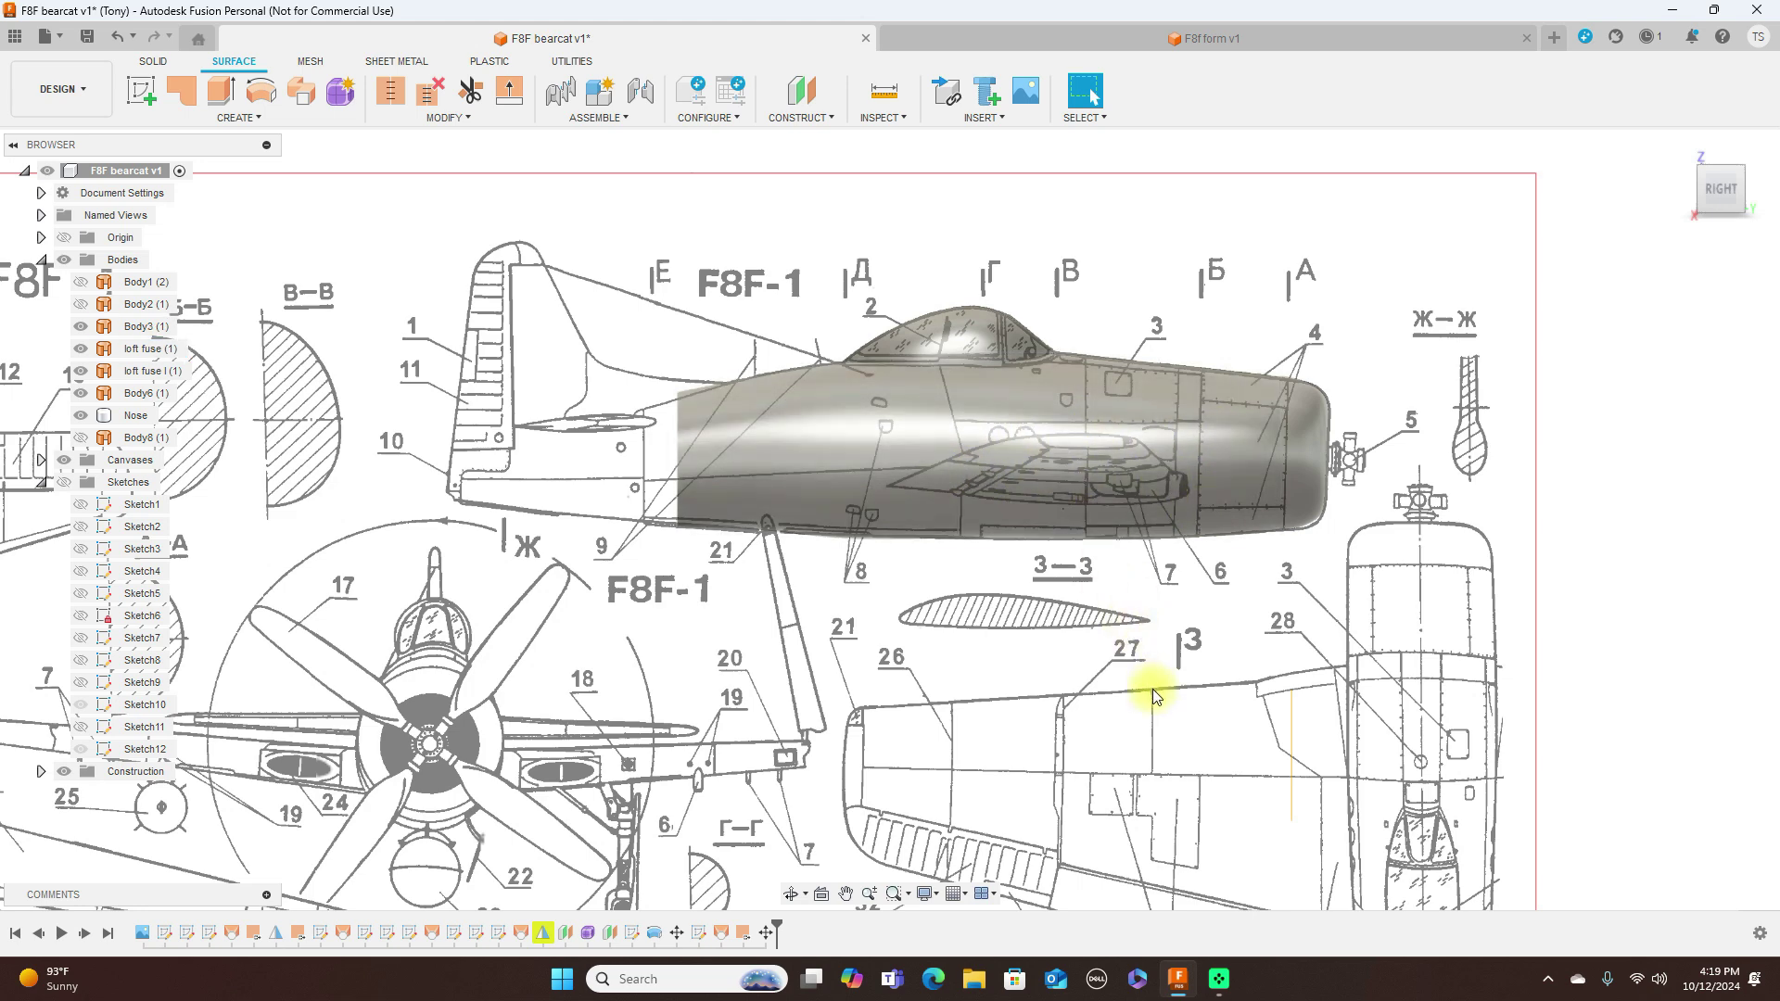
scroll(1153, 688, up, 2)
middle_drag(1089, 688, 1238, 739)
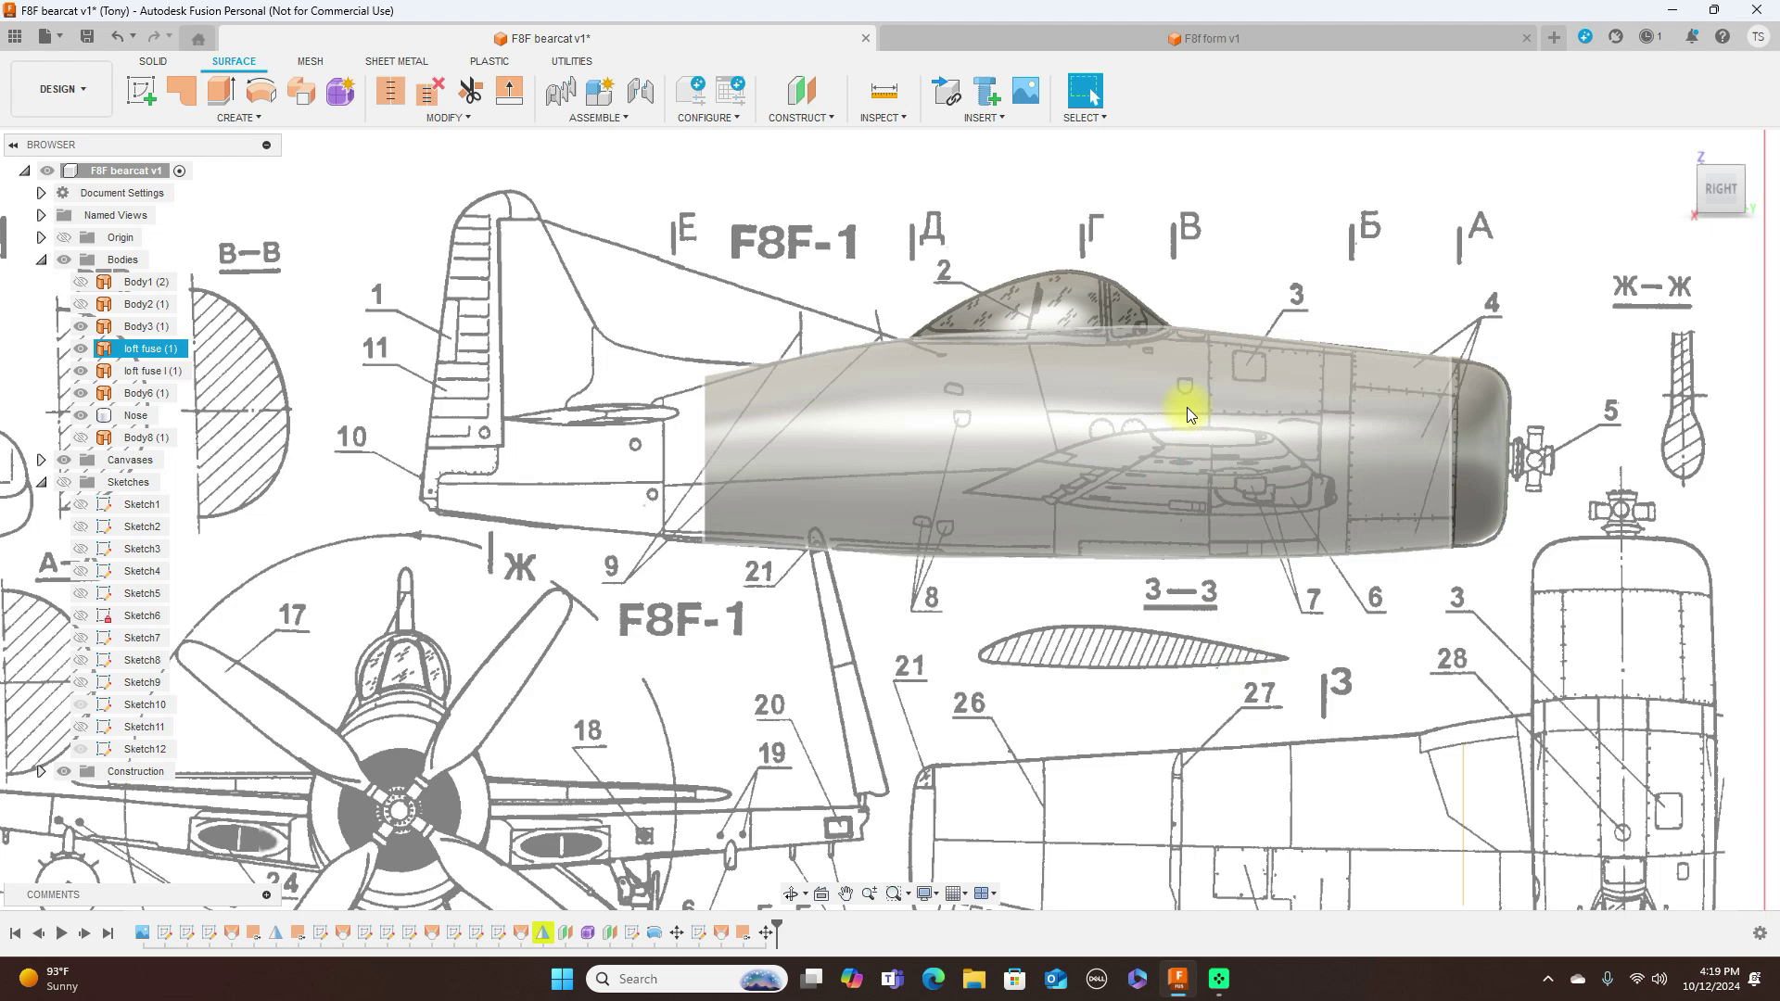
click(1066, 299)
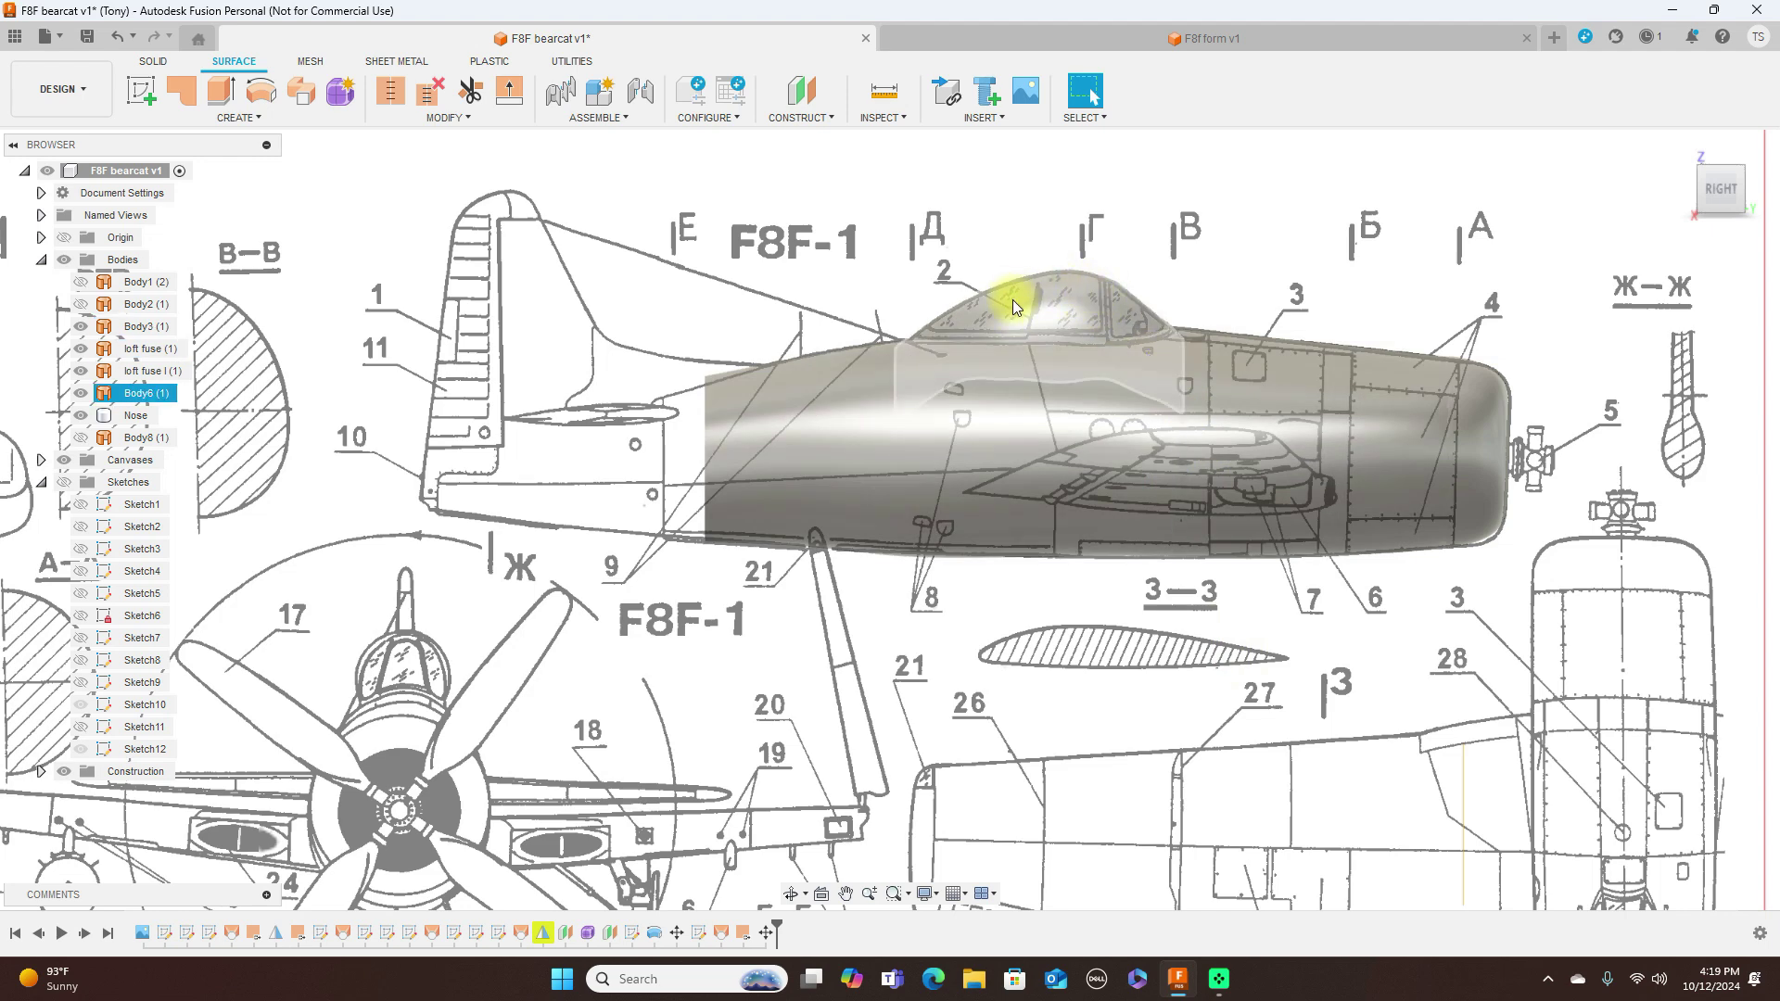
key(Escape)
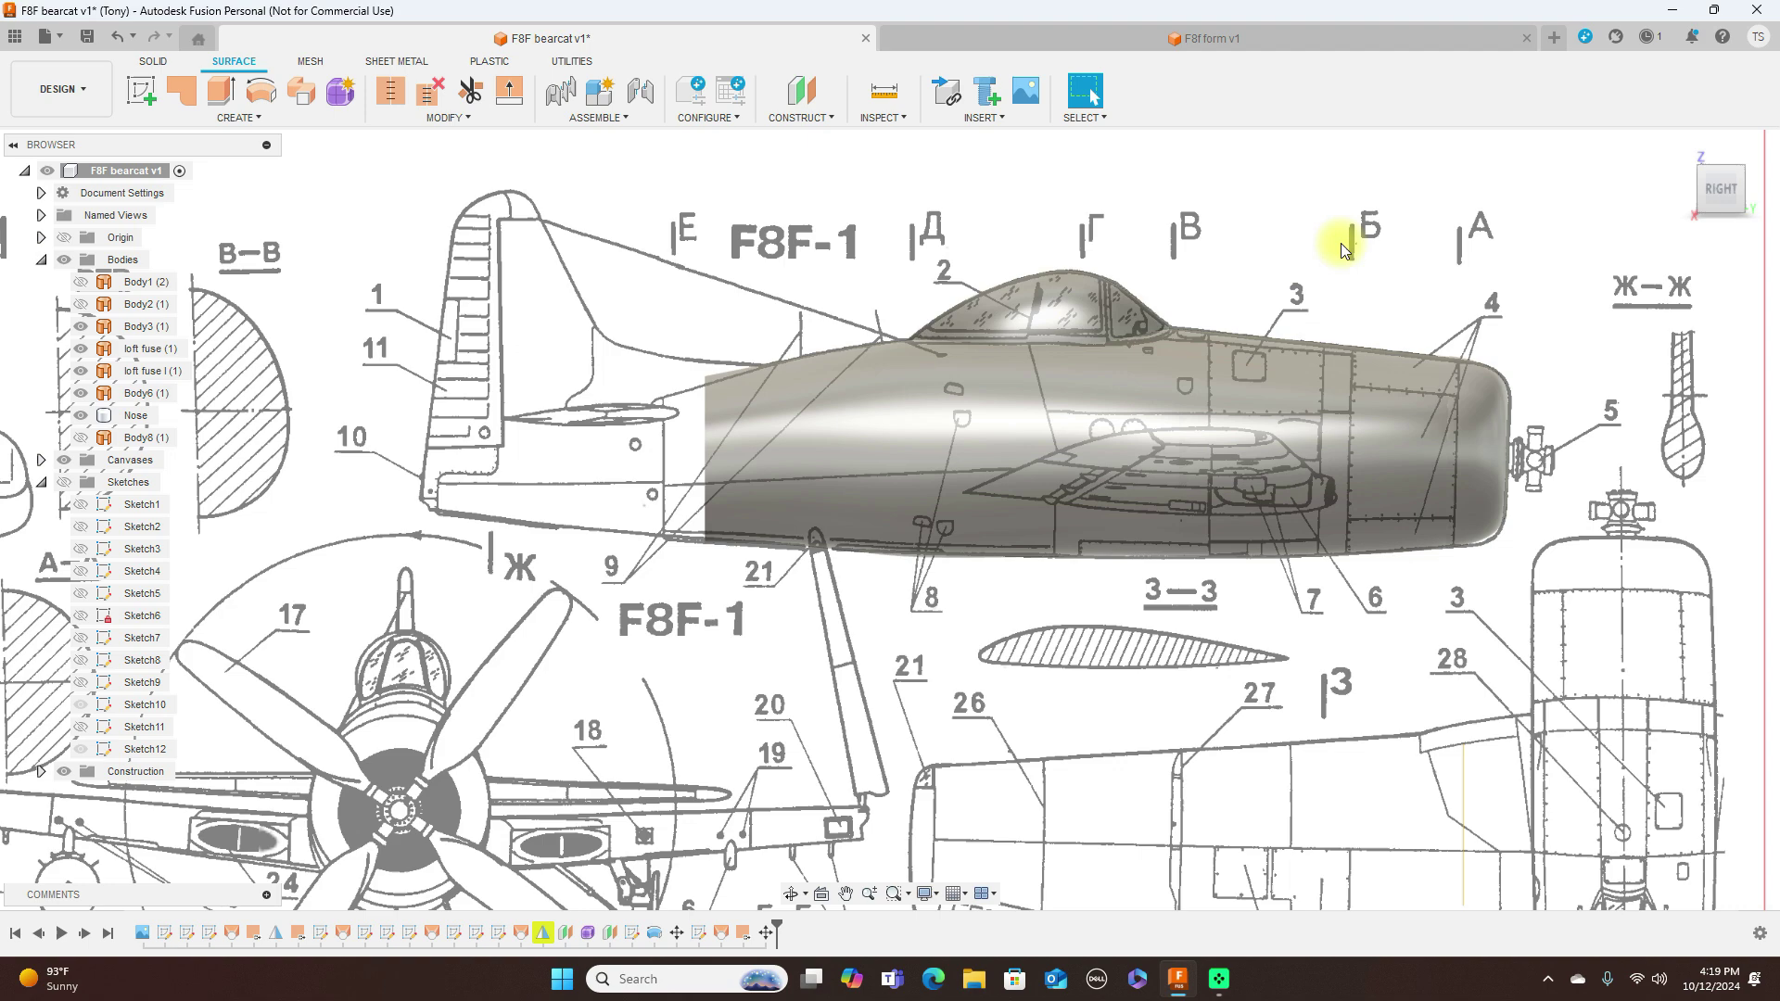
Step: Compare against the Top view, then back in side view pan across the whole blueprint sheet
click(1723, 160)
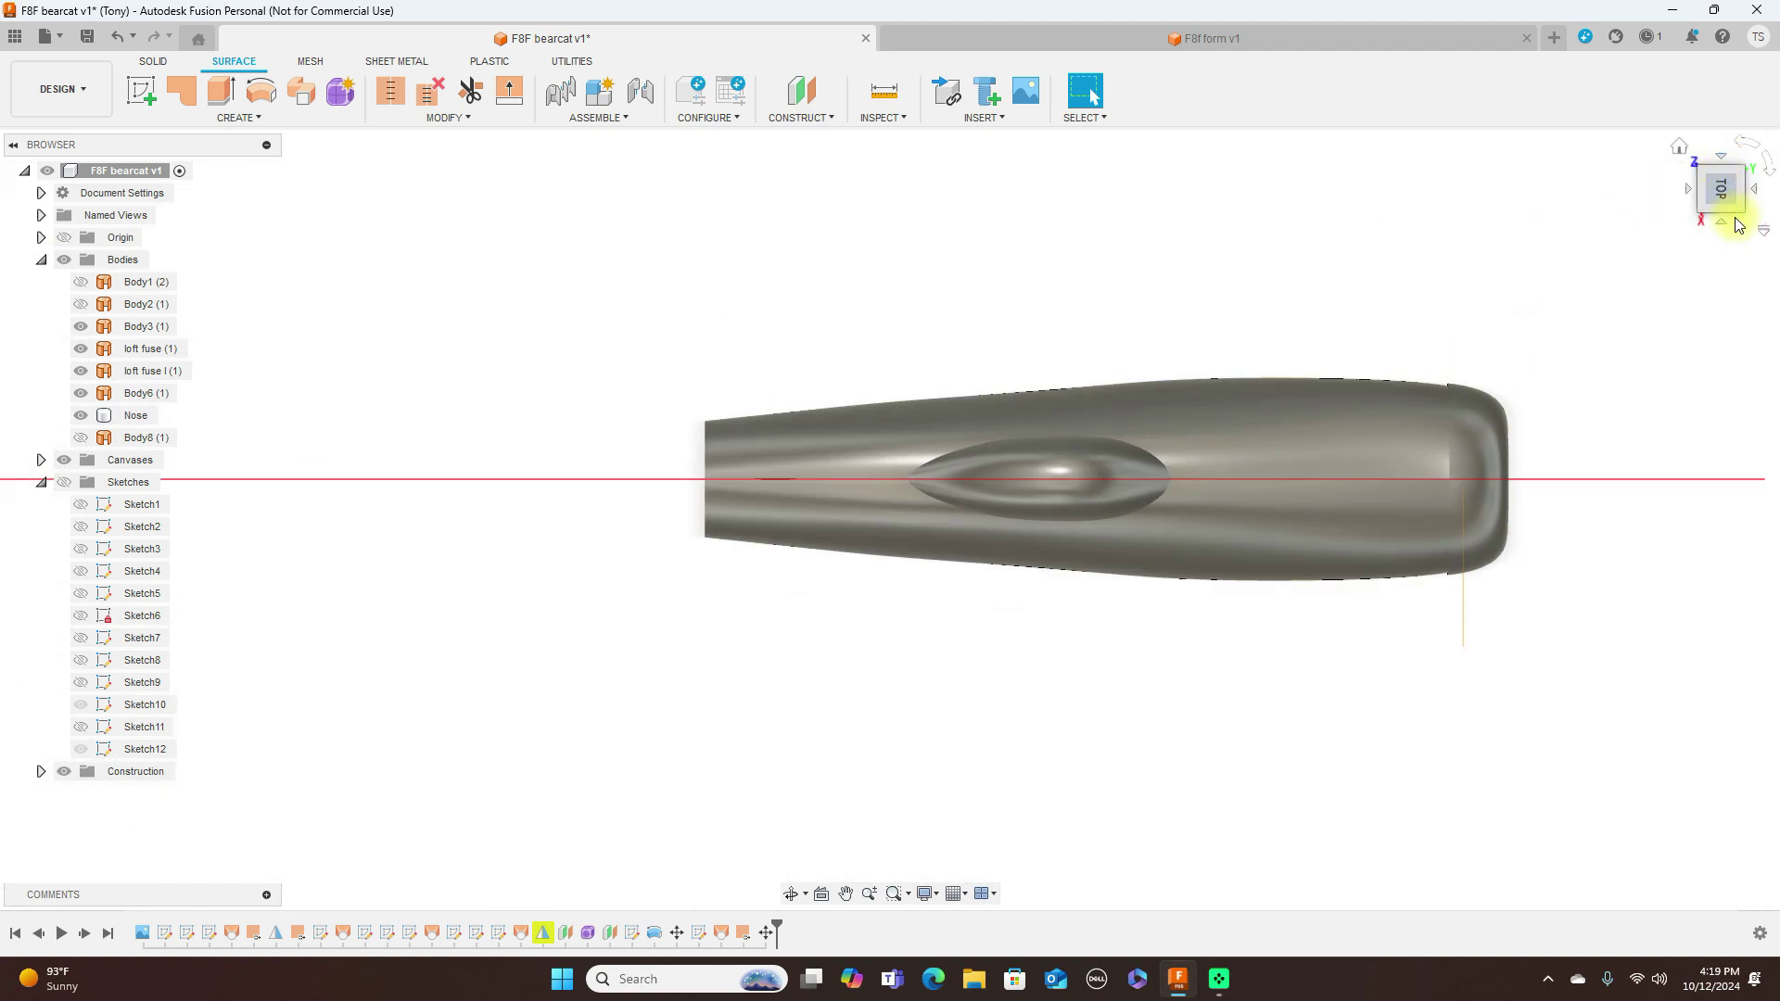
click(1717, 224)
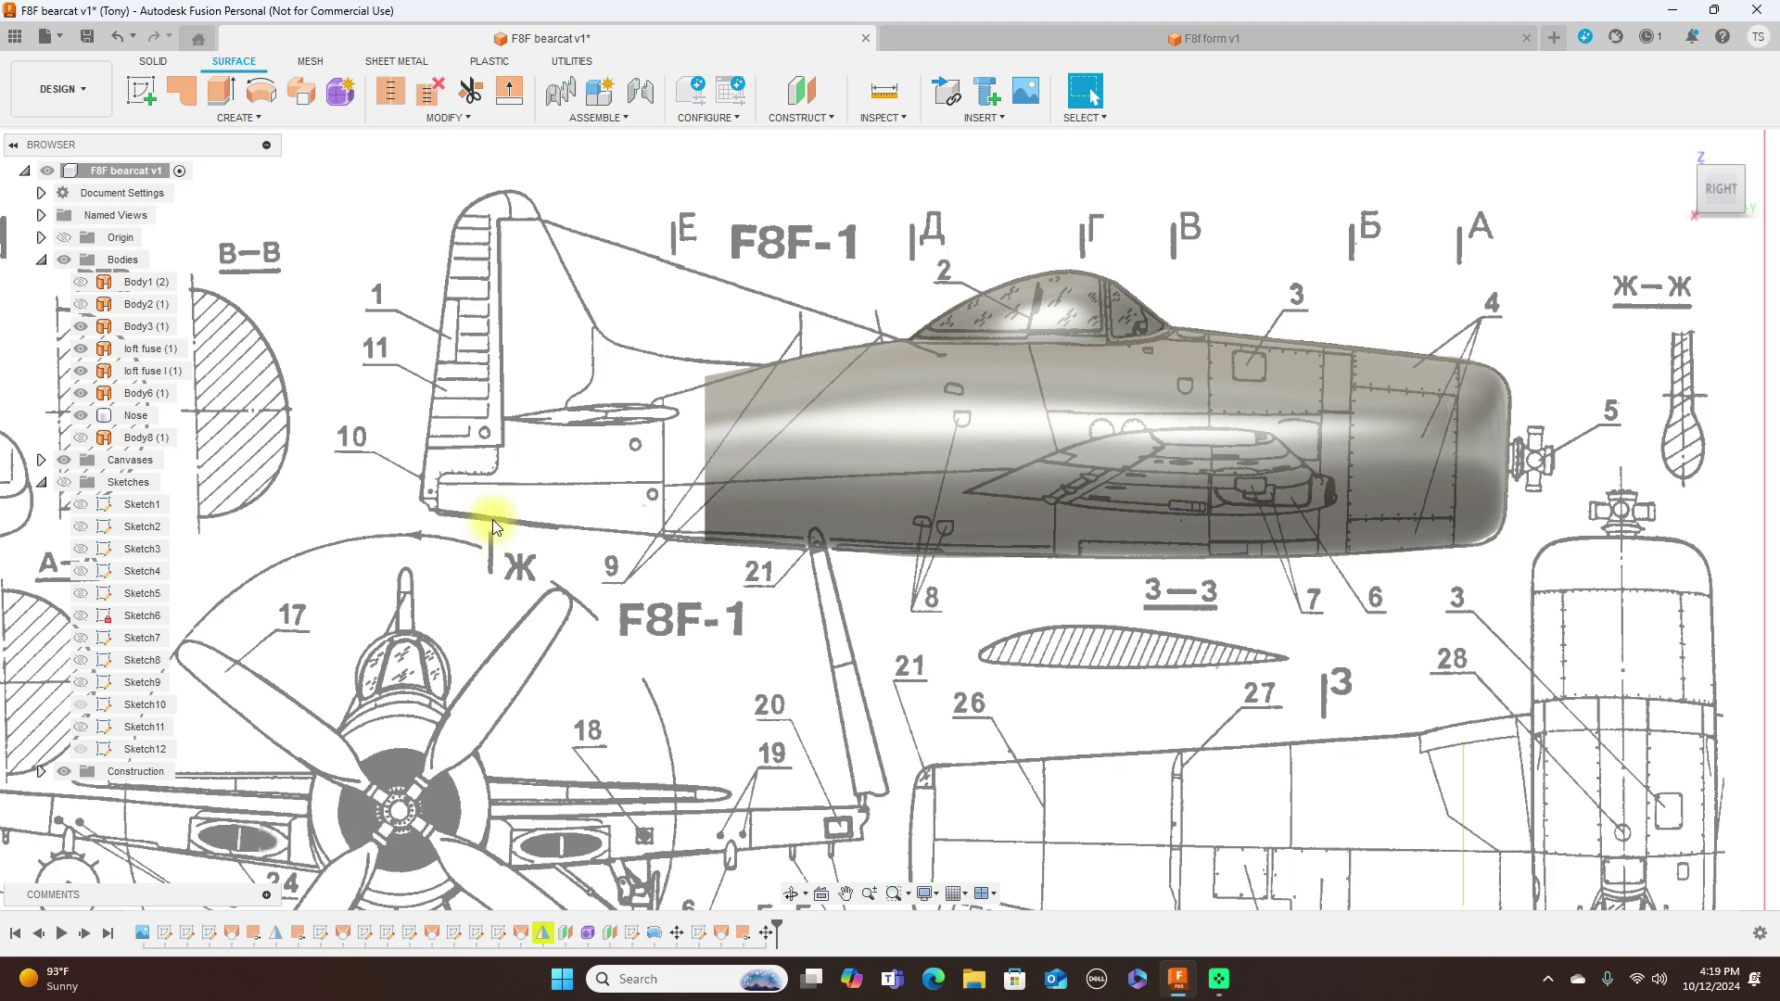
scroll(491, 529, down, 5)
middle_drag(492, 554, 864, 360)
scroll(865, 360, up, 3)
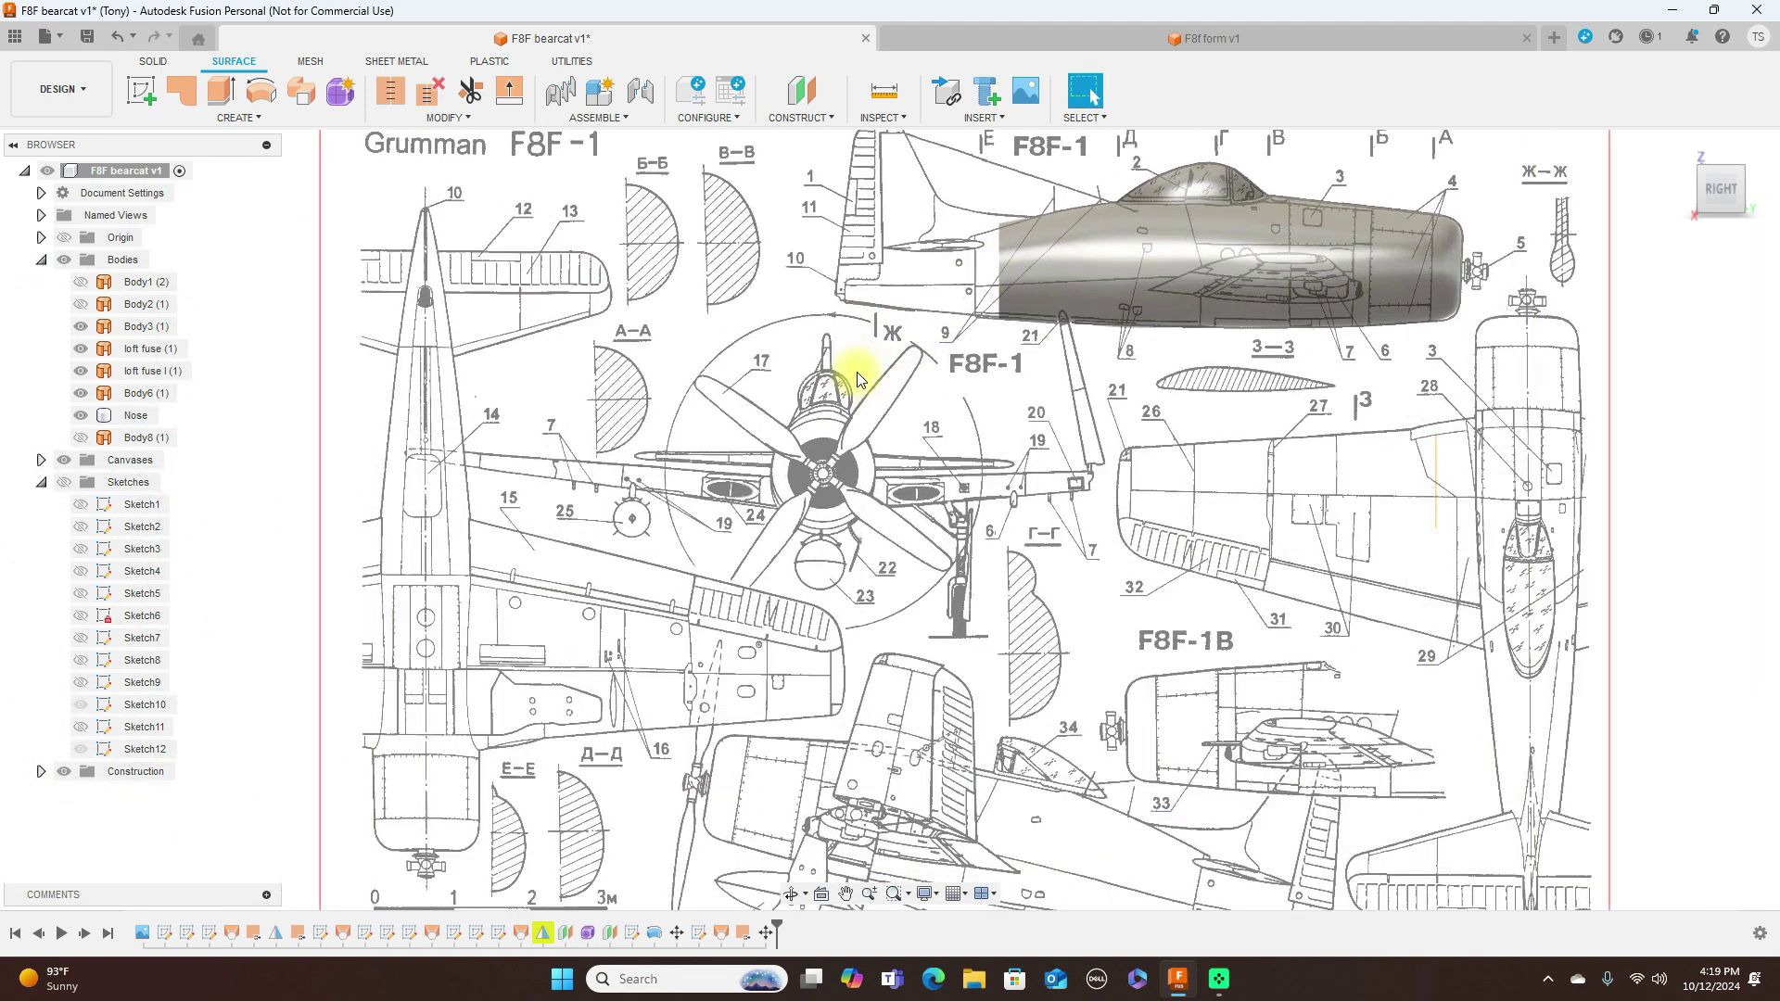
scroll(831, 432, down, 2)
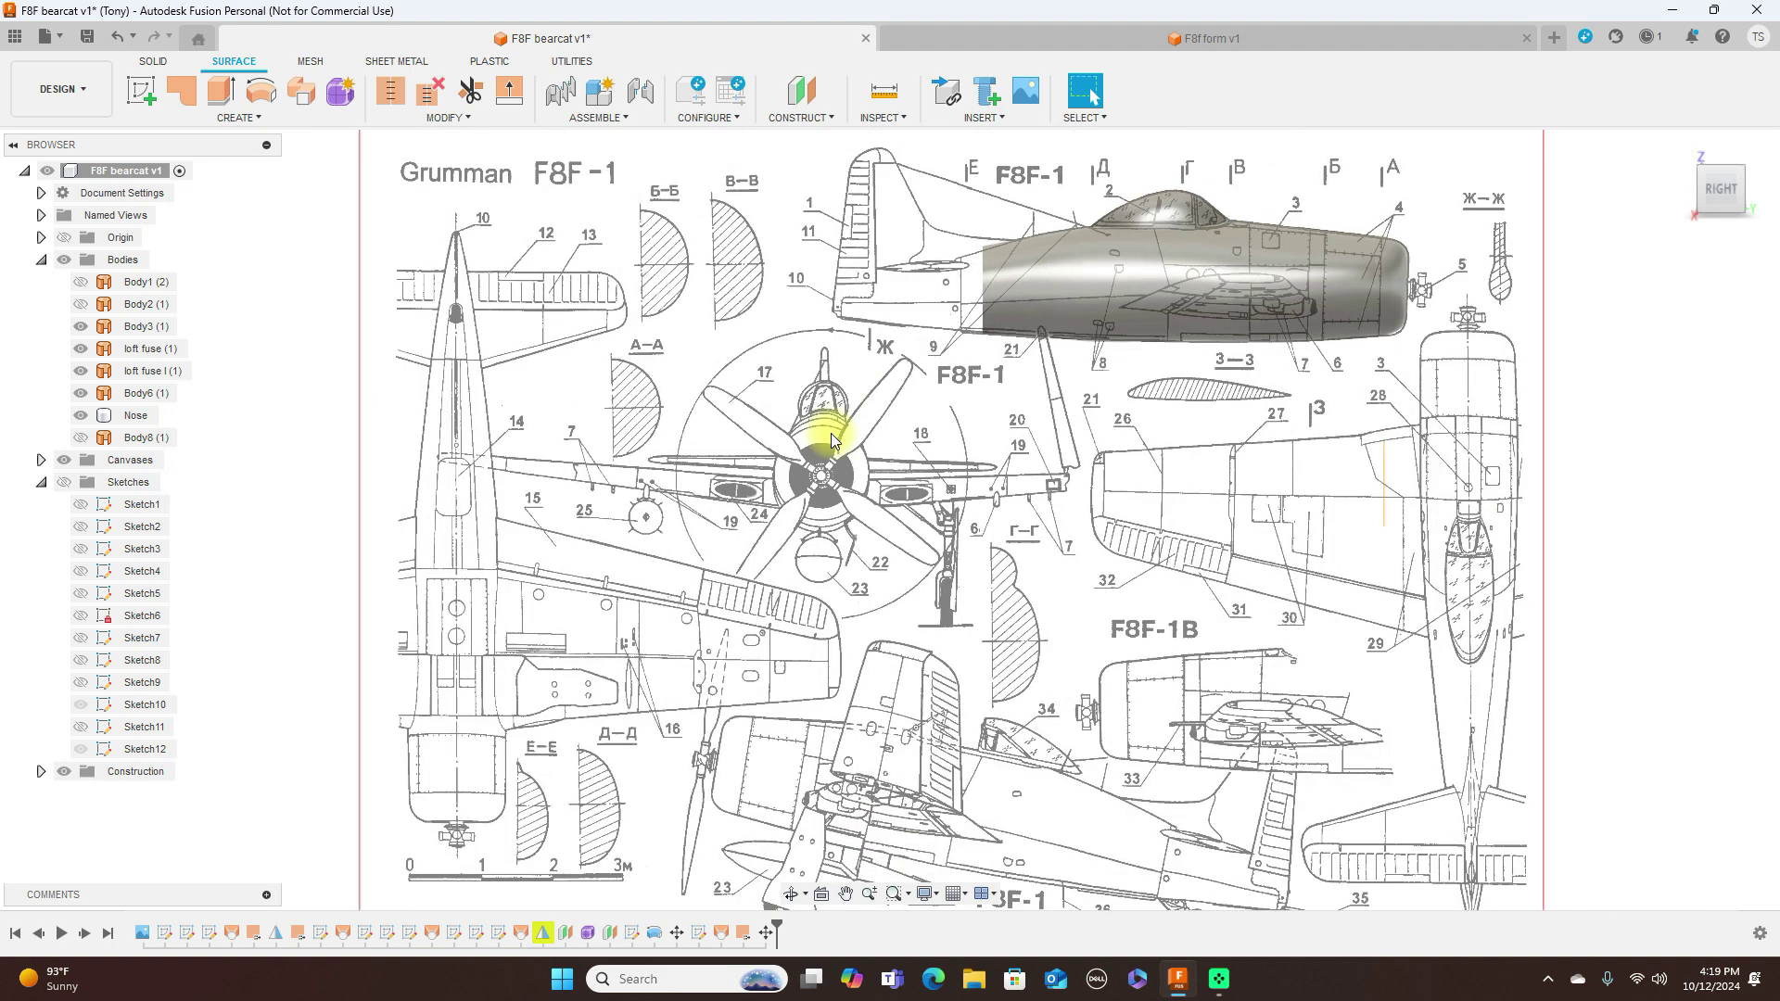
scroll(830, 435, up, 3)
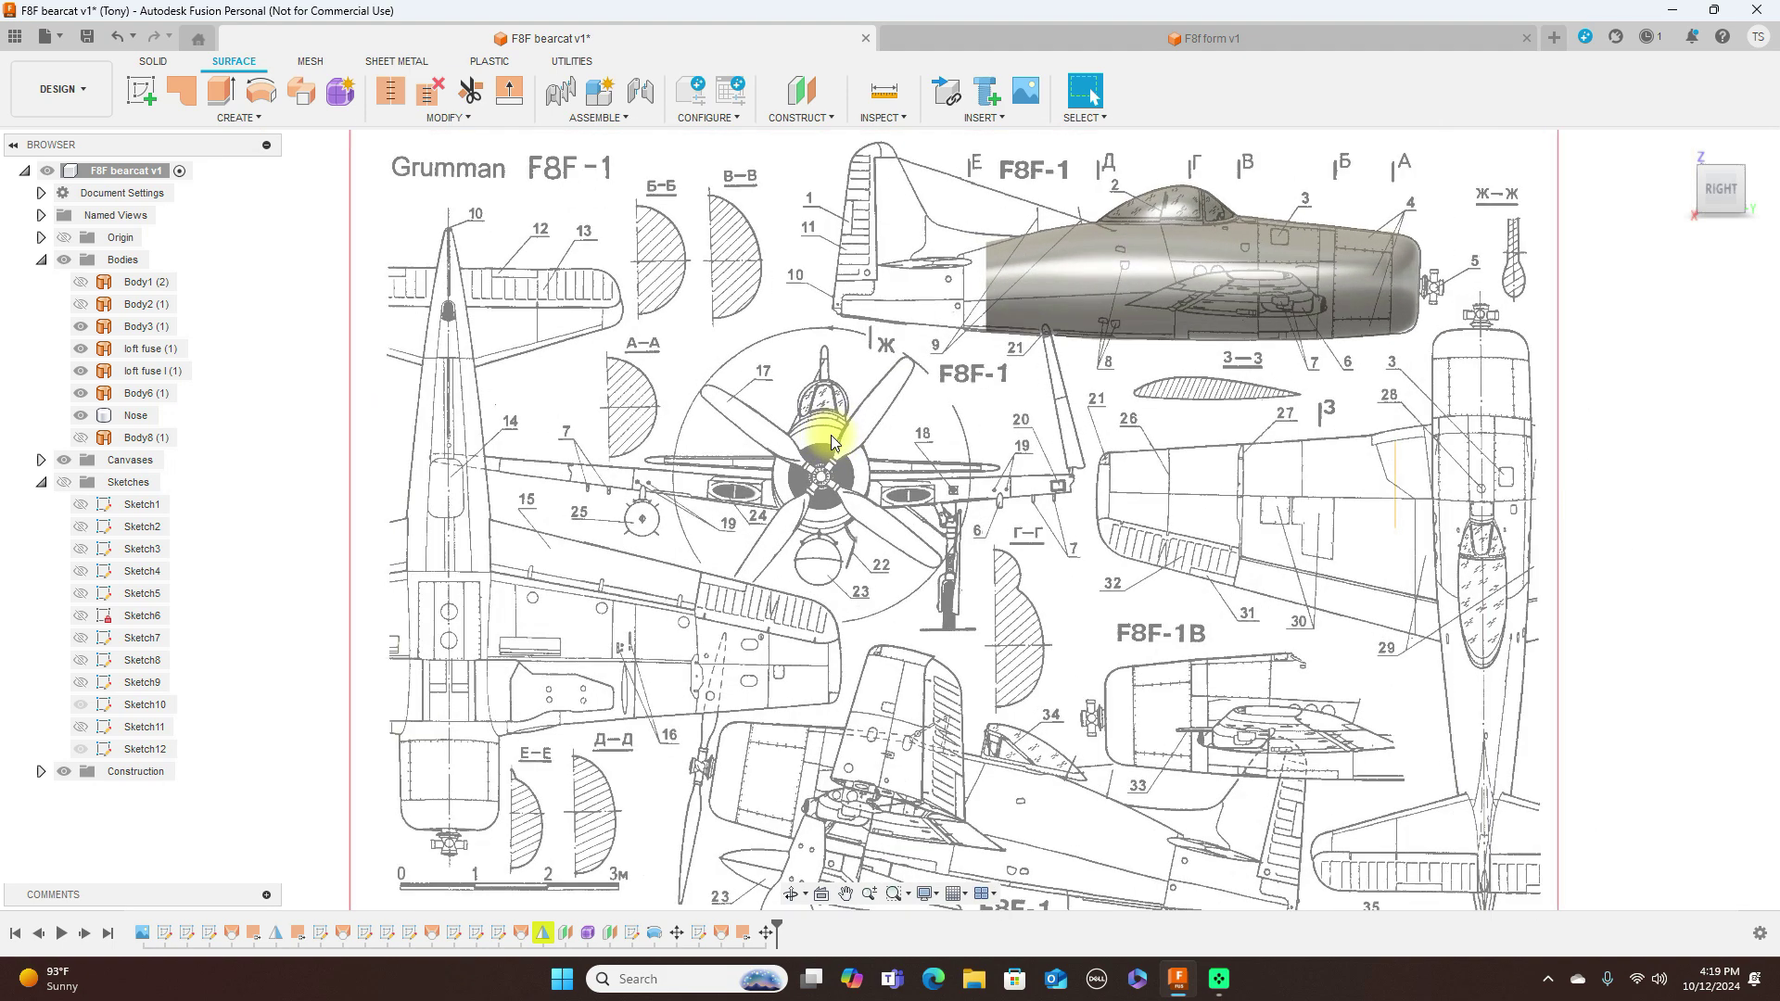
scroll(831, 435, up, 2)
middle_drag(1594, 270, 1465, 381)
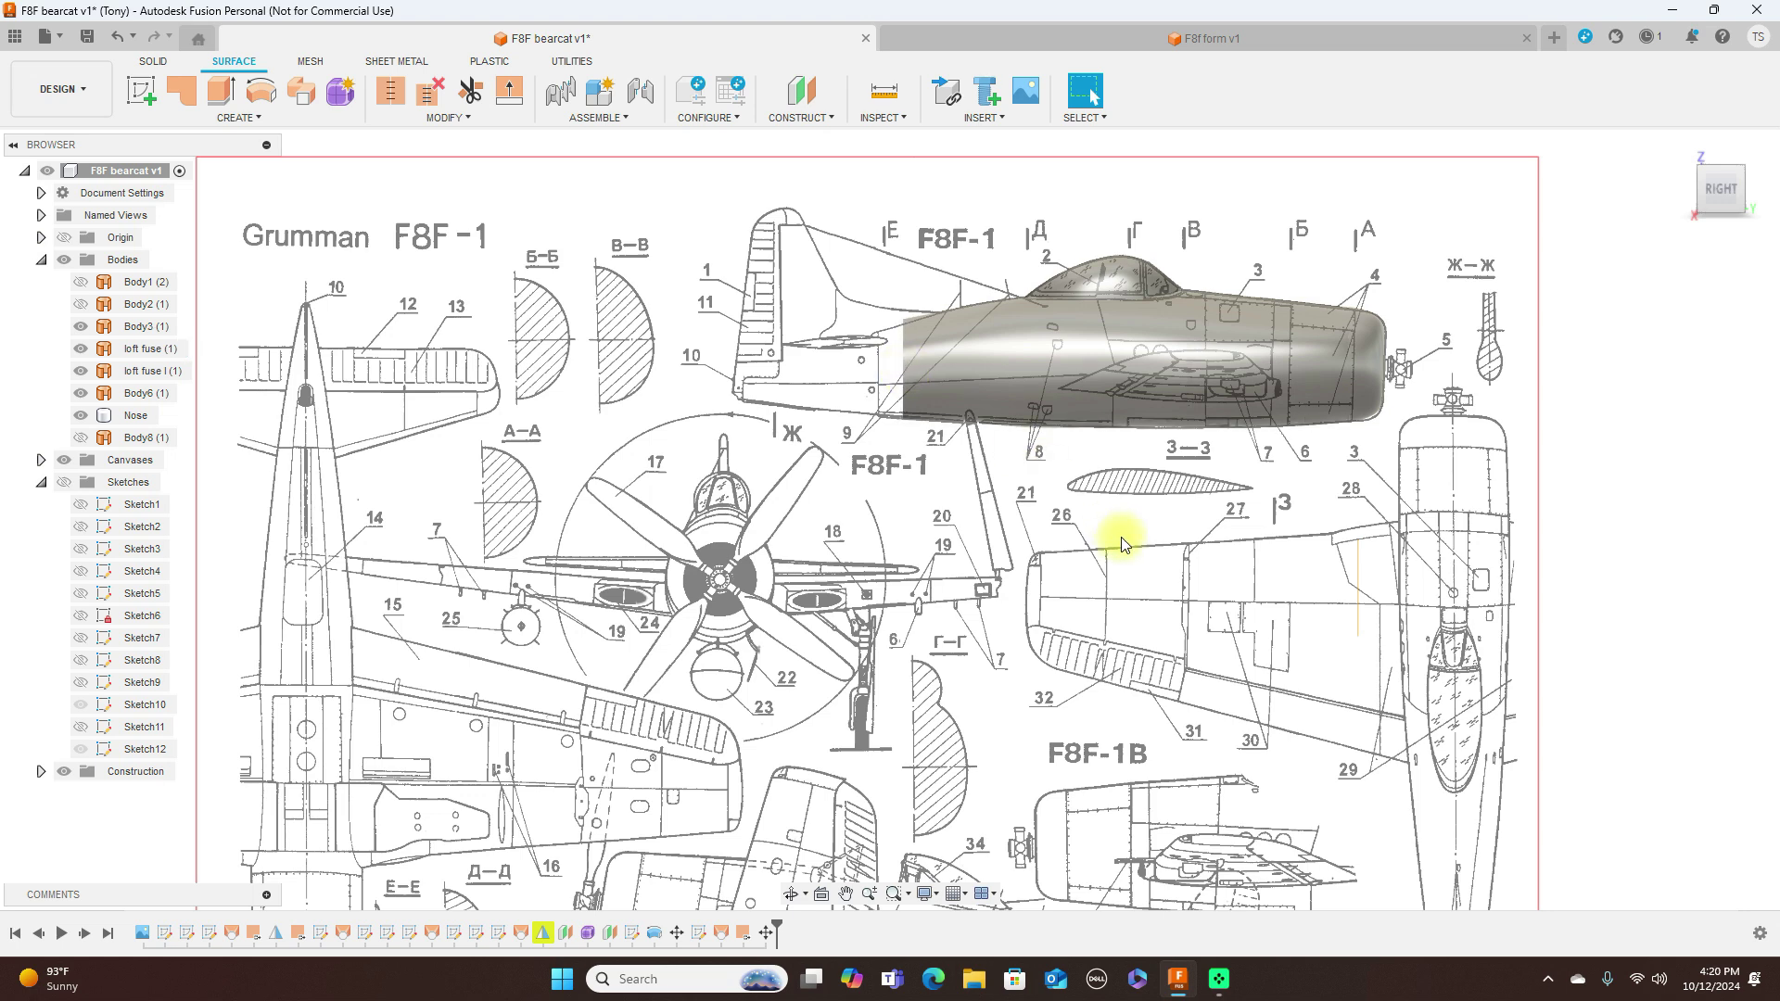
scroll(1121, 537, down, 2)
middle_drag(1132, 584, 1131, 311)
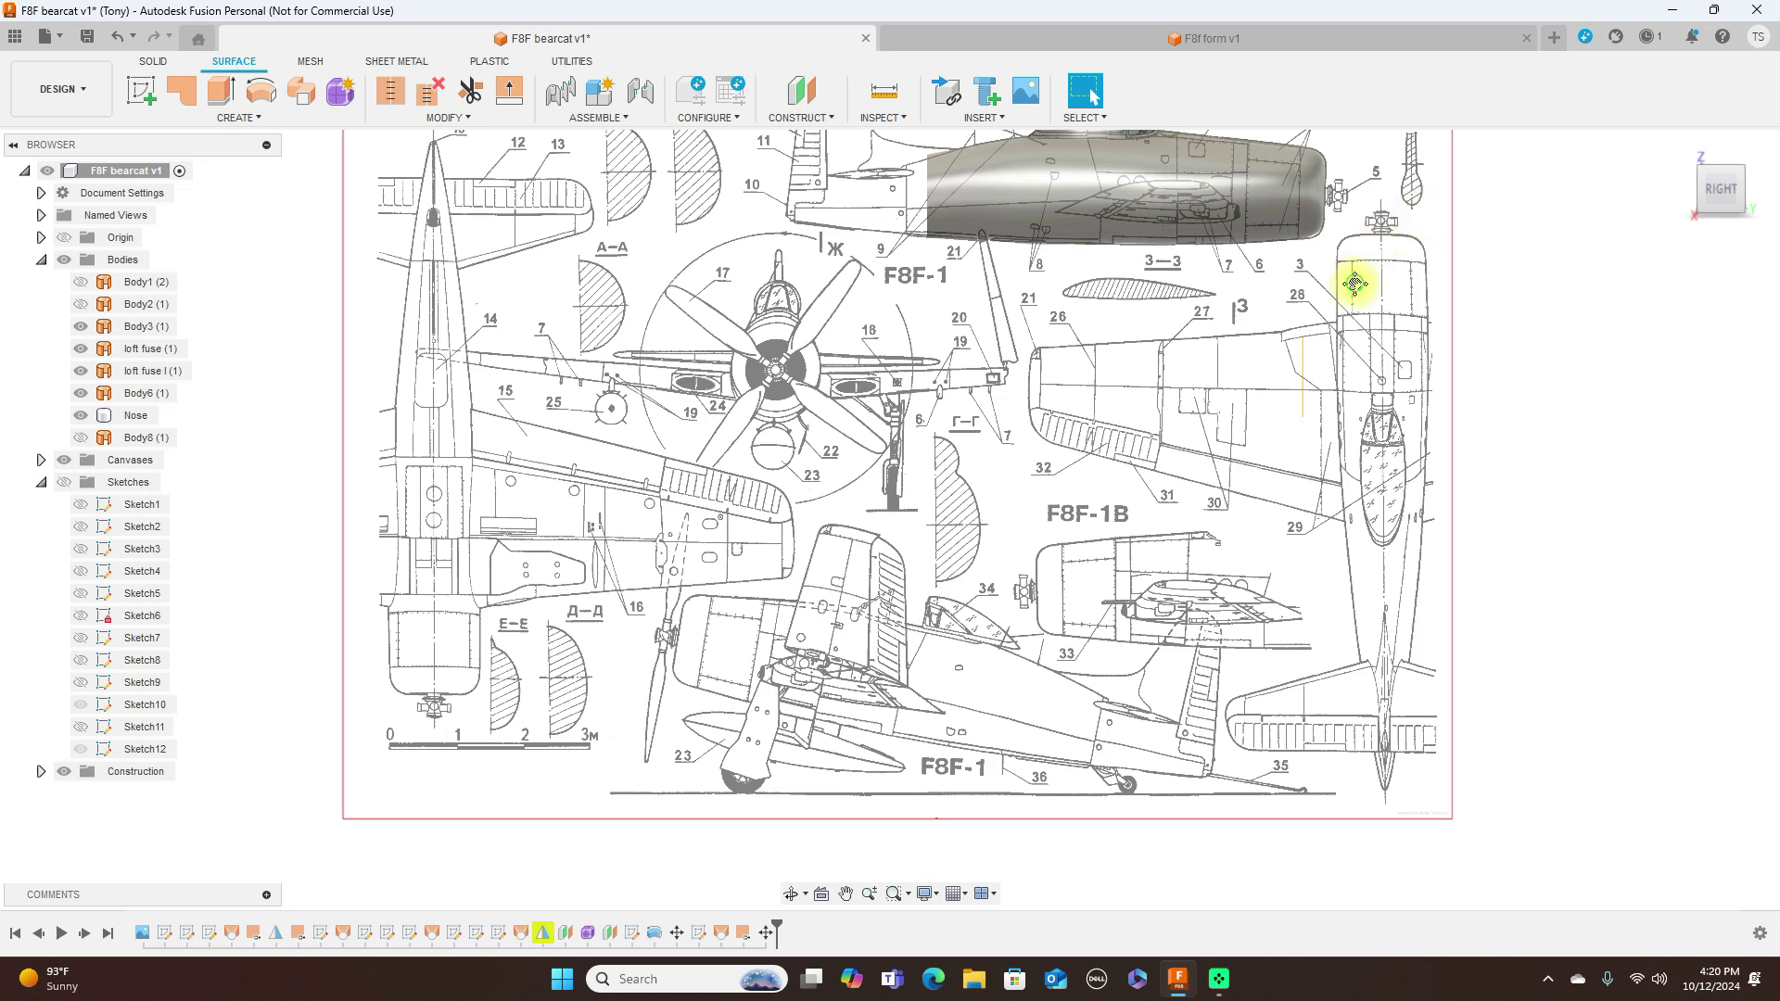
Step: Bring the Grumman F8F-1 header into view and square the camera to the Right view
middle_drag(1355, 278, 1367, 358)
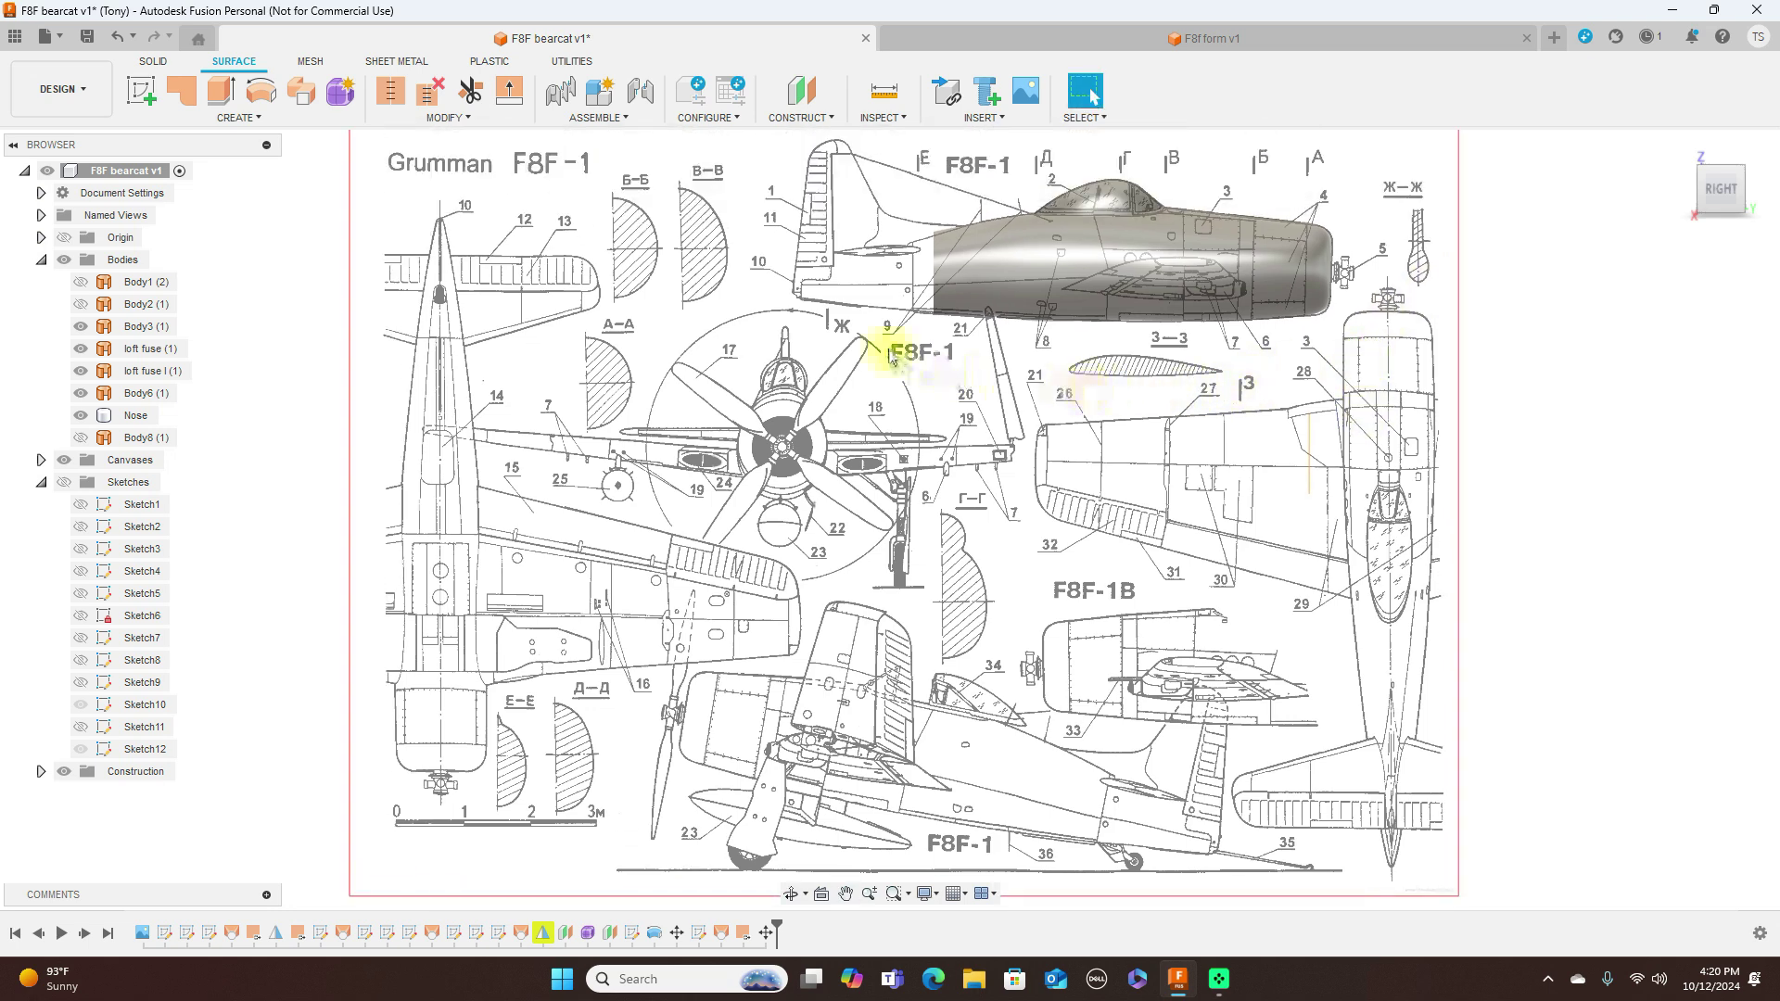
scroll(893, 360, up, 1)
click(964, 279)
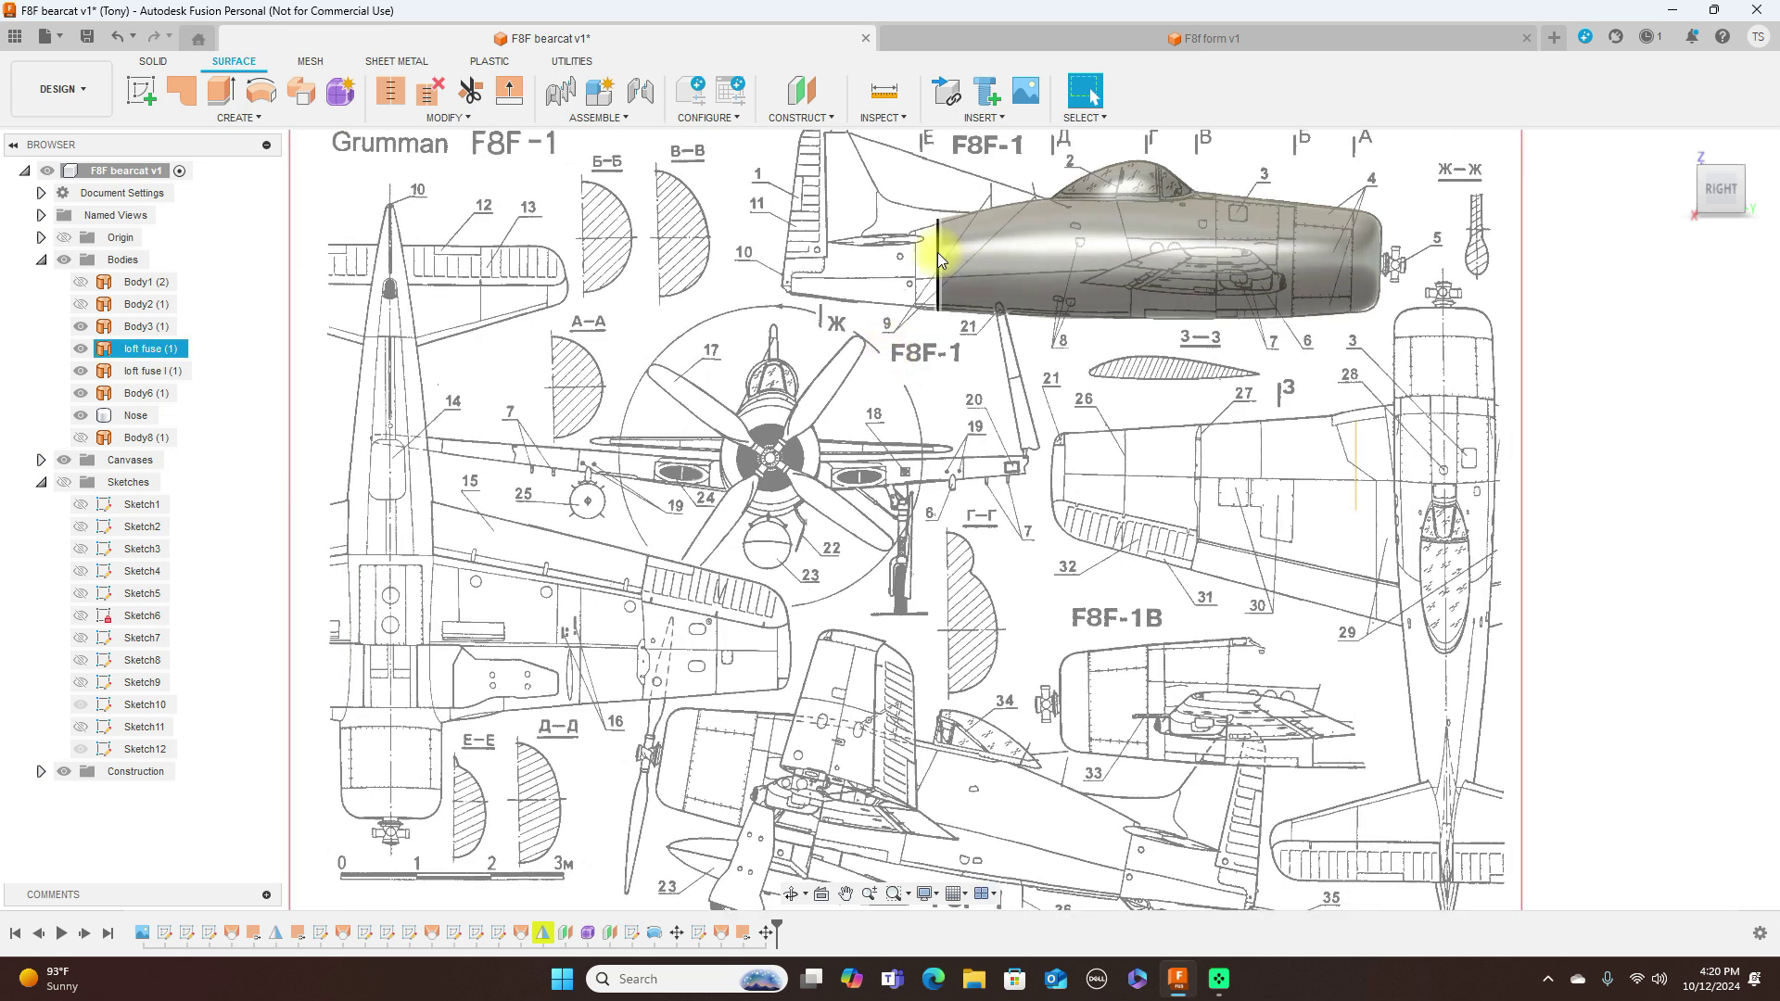
key(Escape)
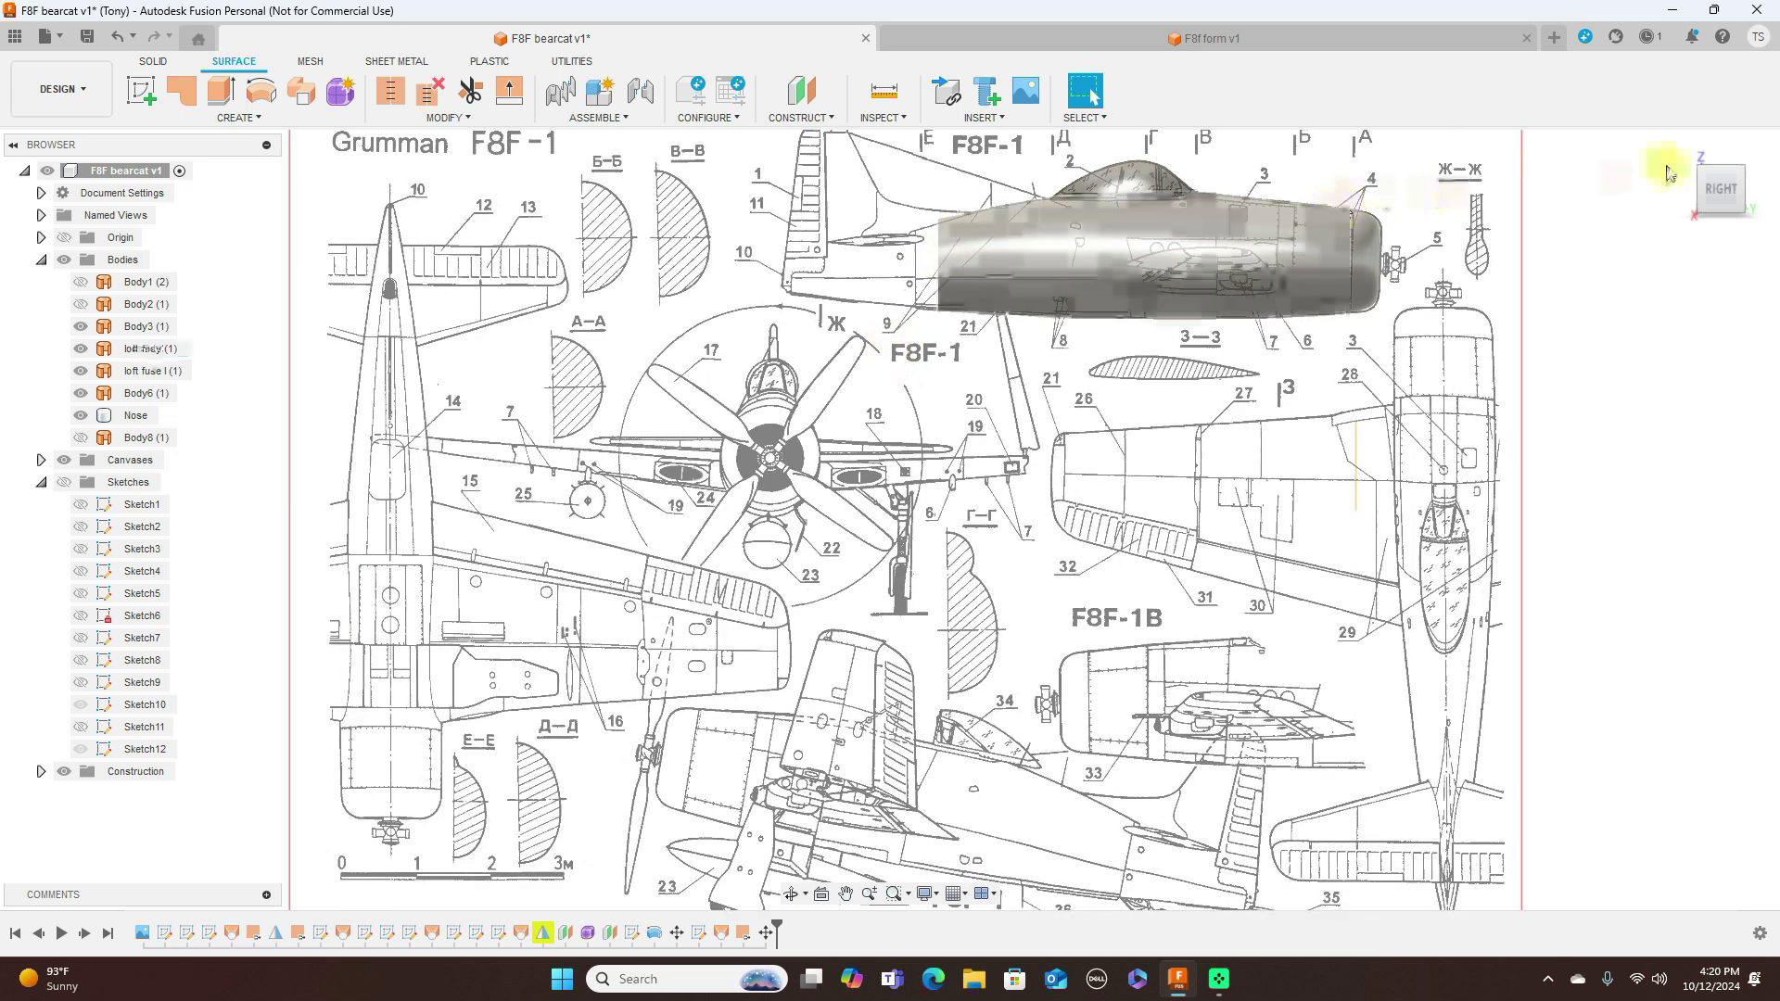
click(1702, 192)
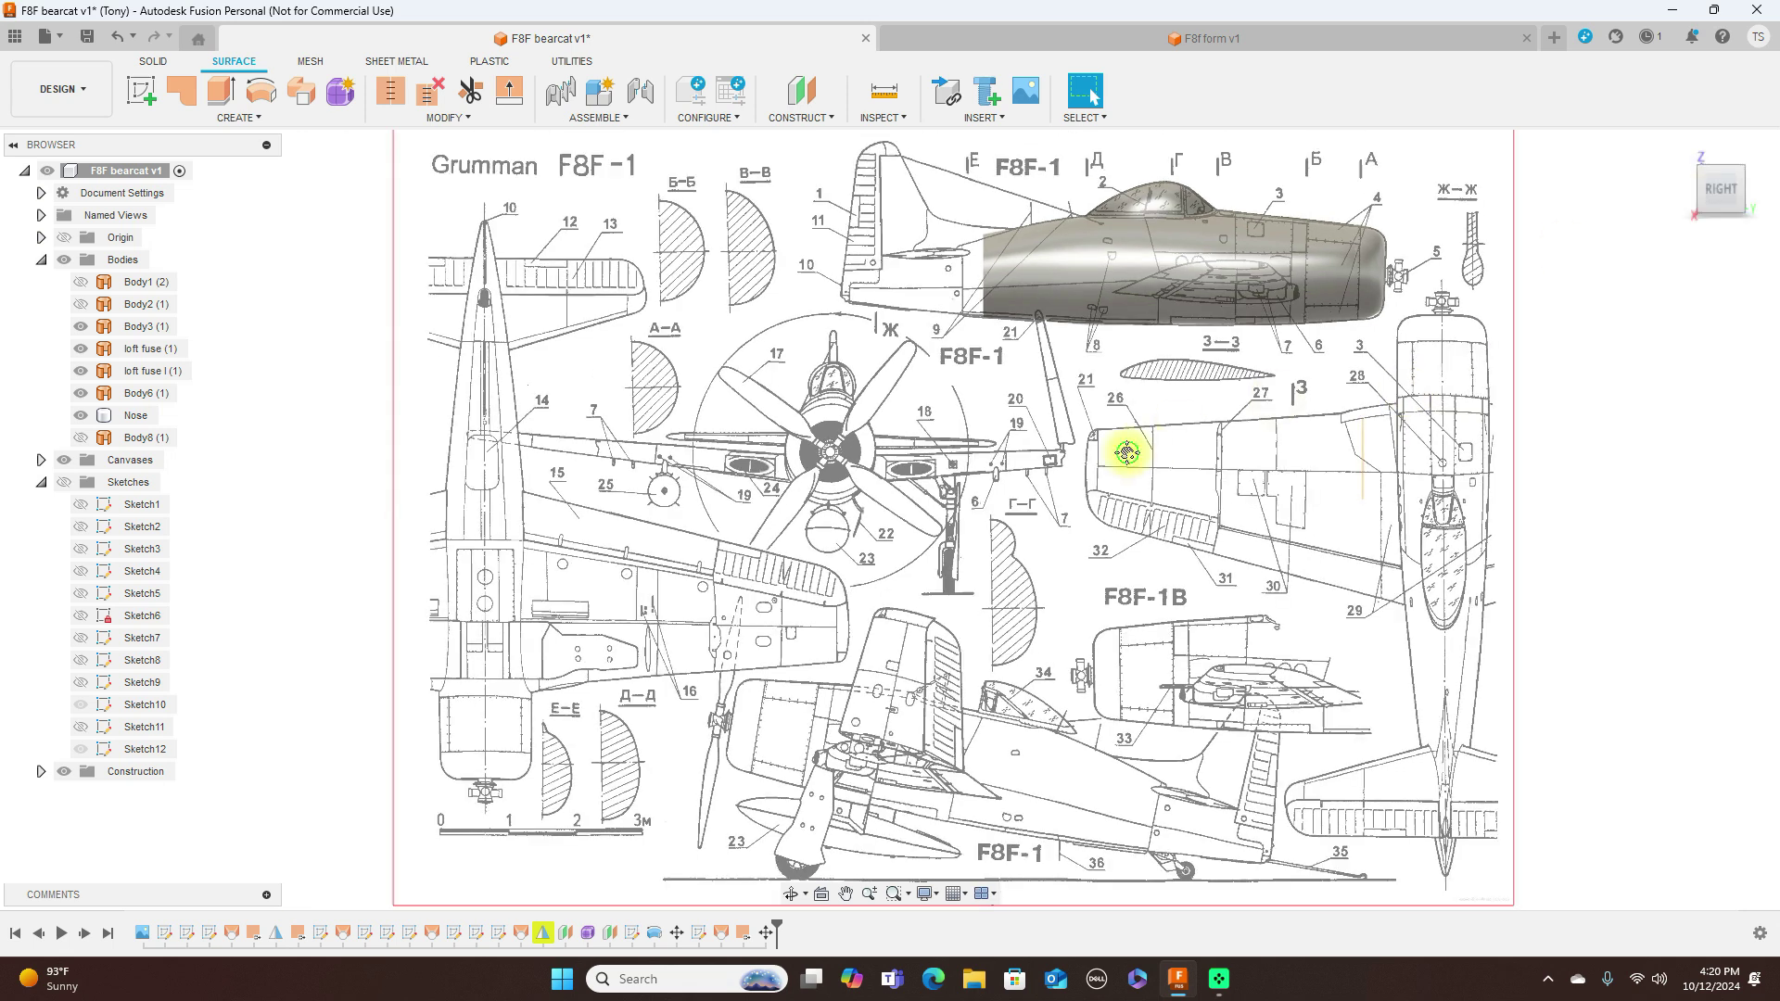
Step: Try a 5 mm Offset Plane from the XZ plane, then close it without creating it
click(831, 121)
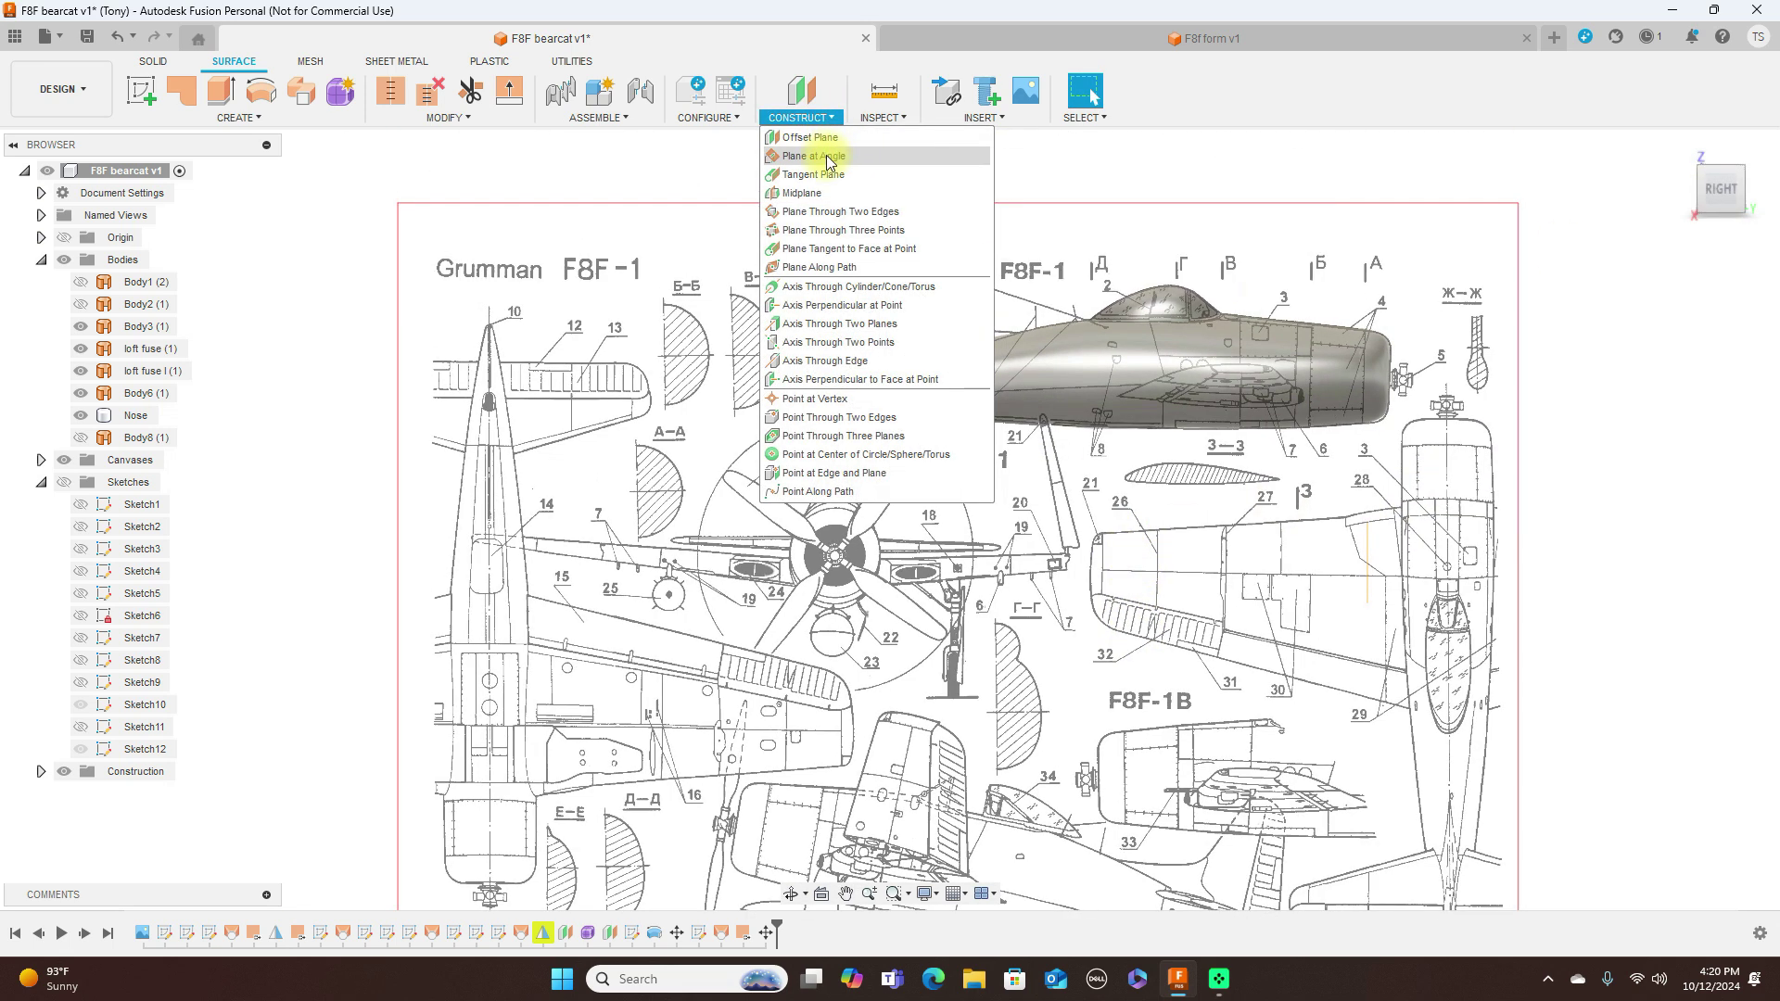
click(828, 141)
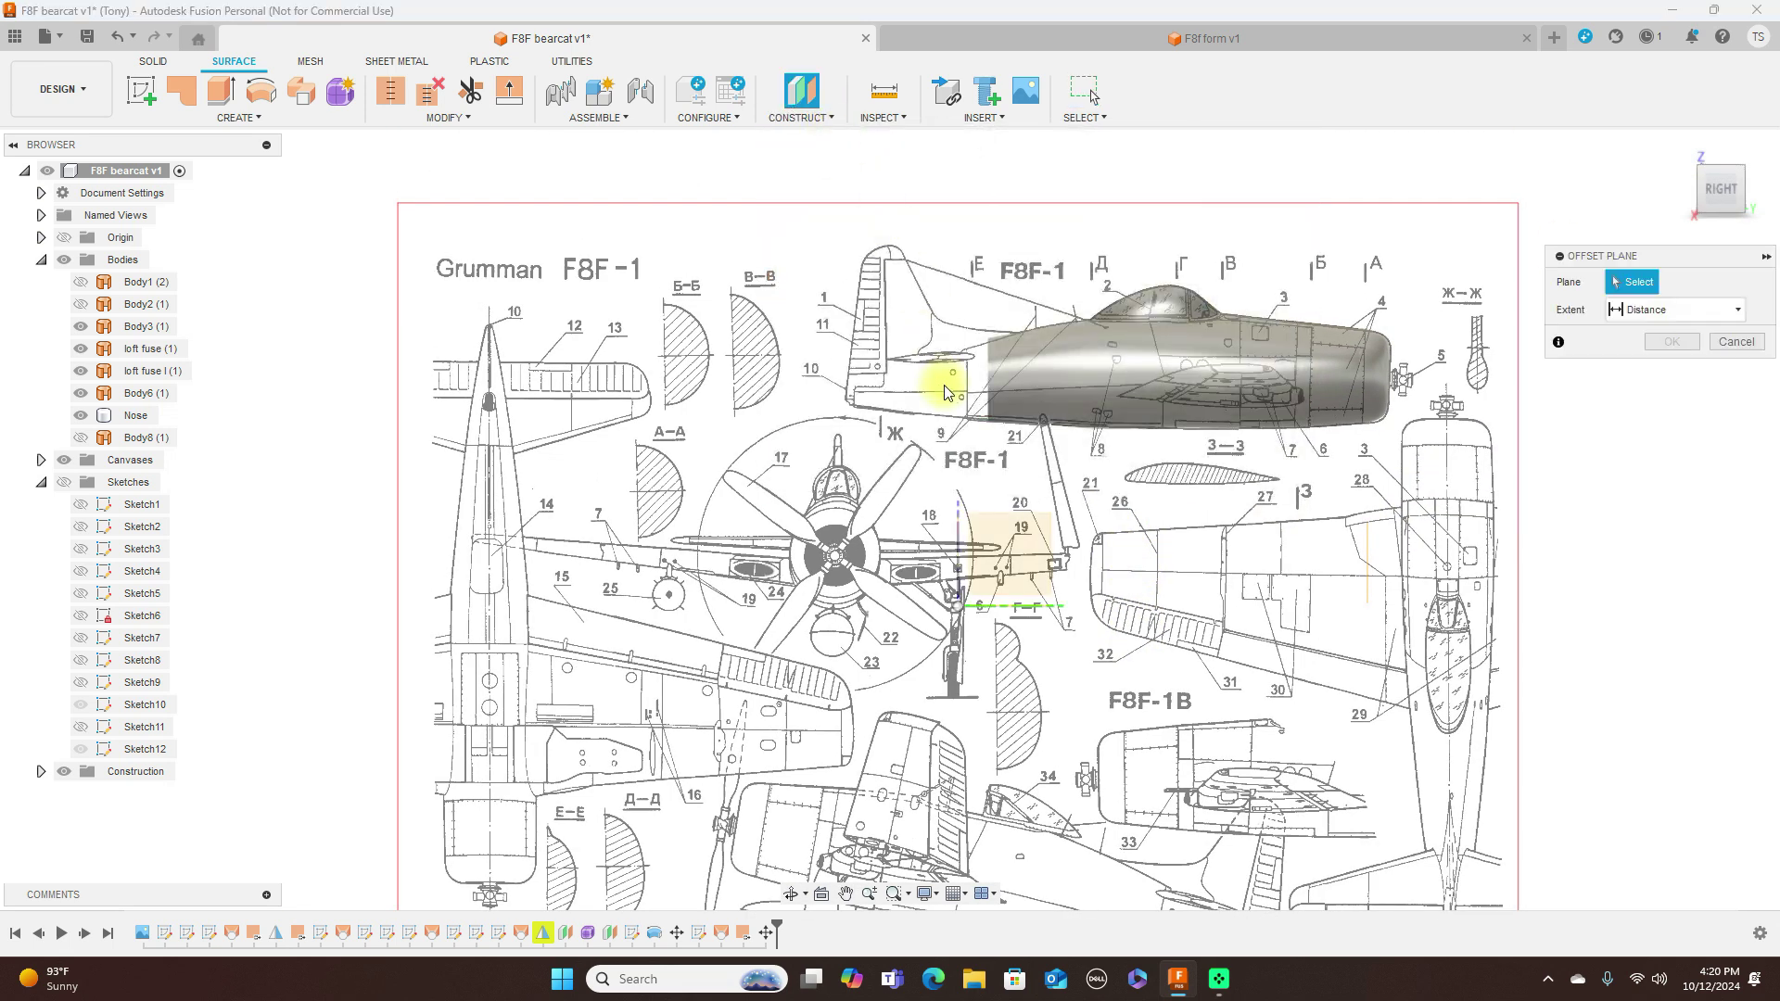
scroll(944, 392, up, 2)
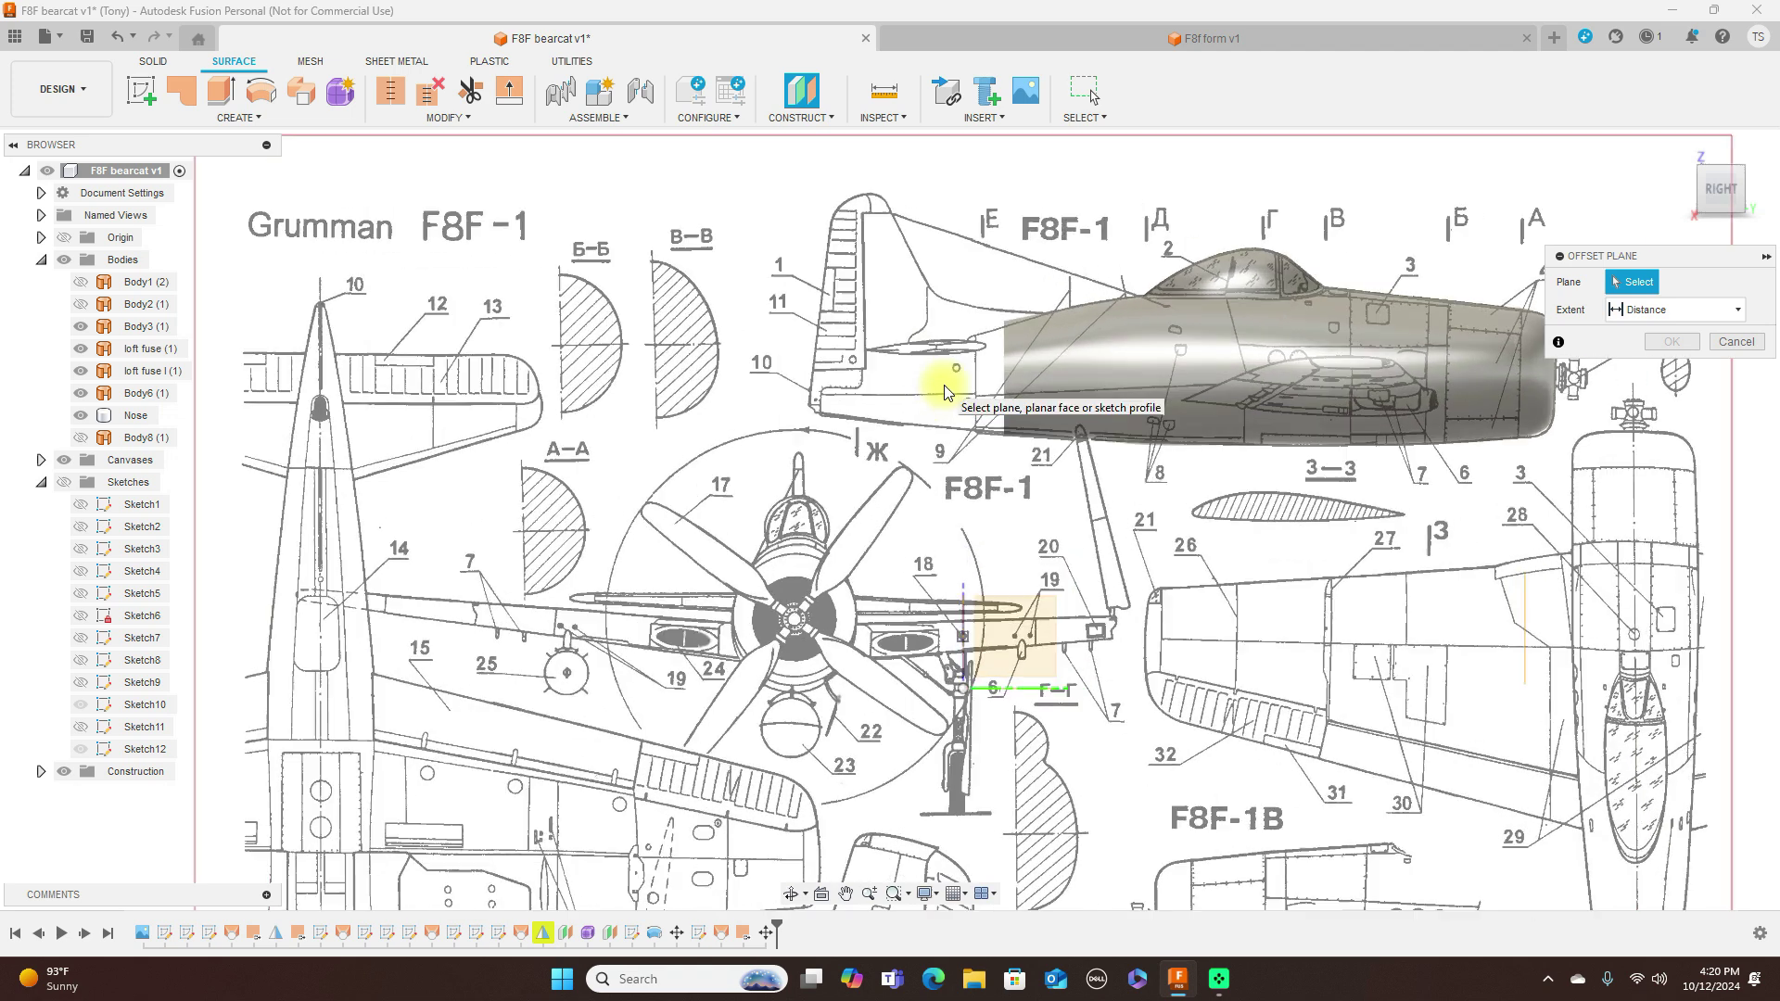
click(966, 612)
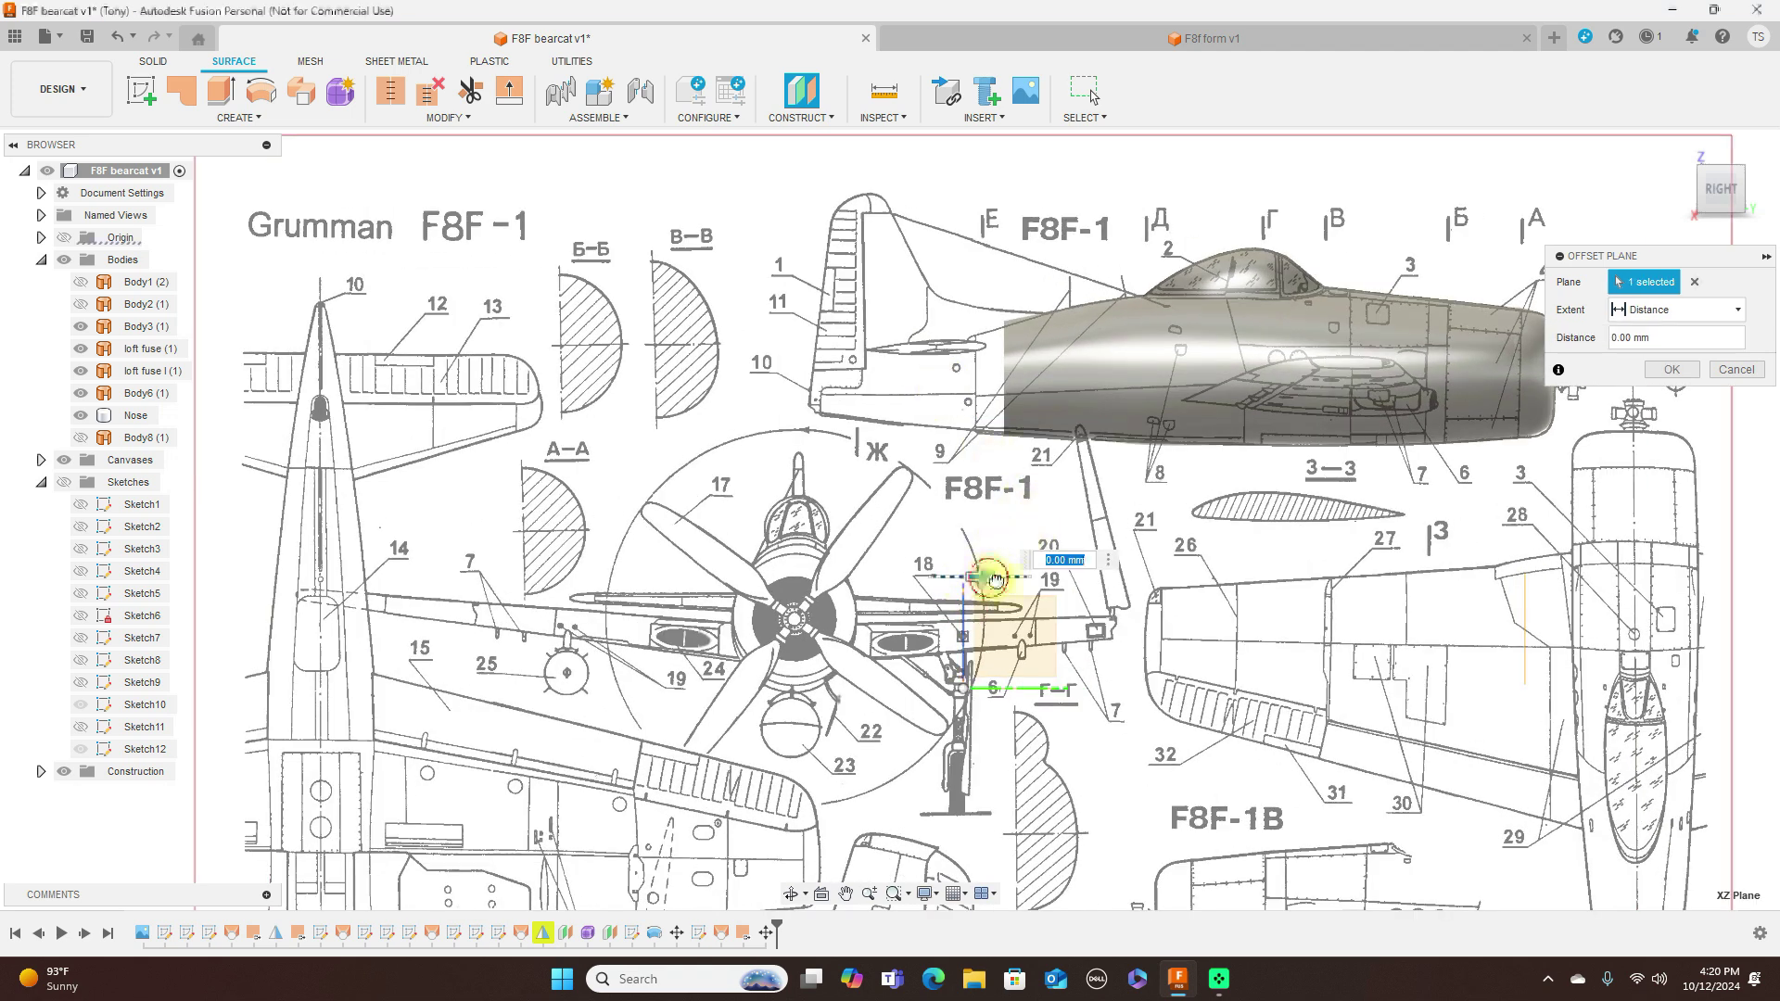
drag(1040, 581, 1033, 581)
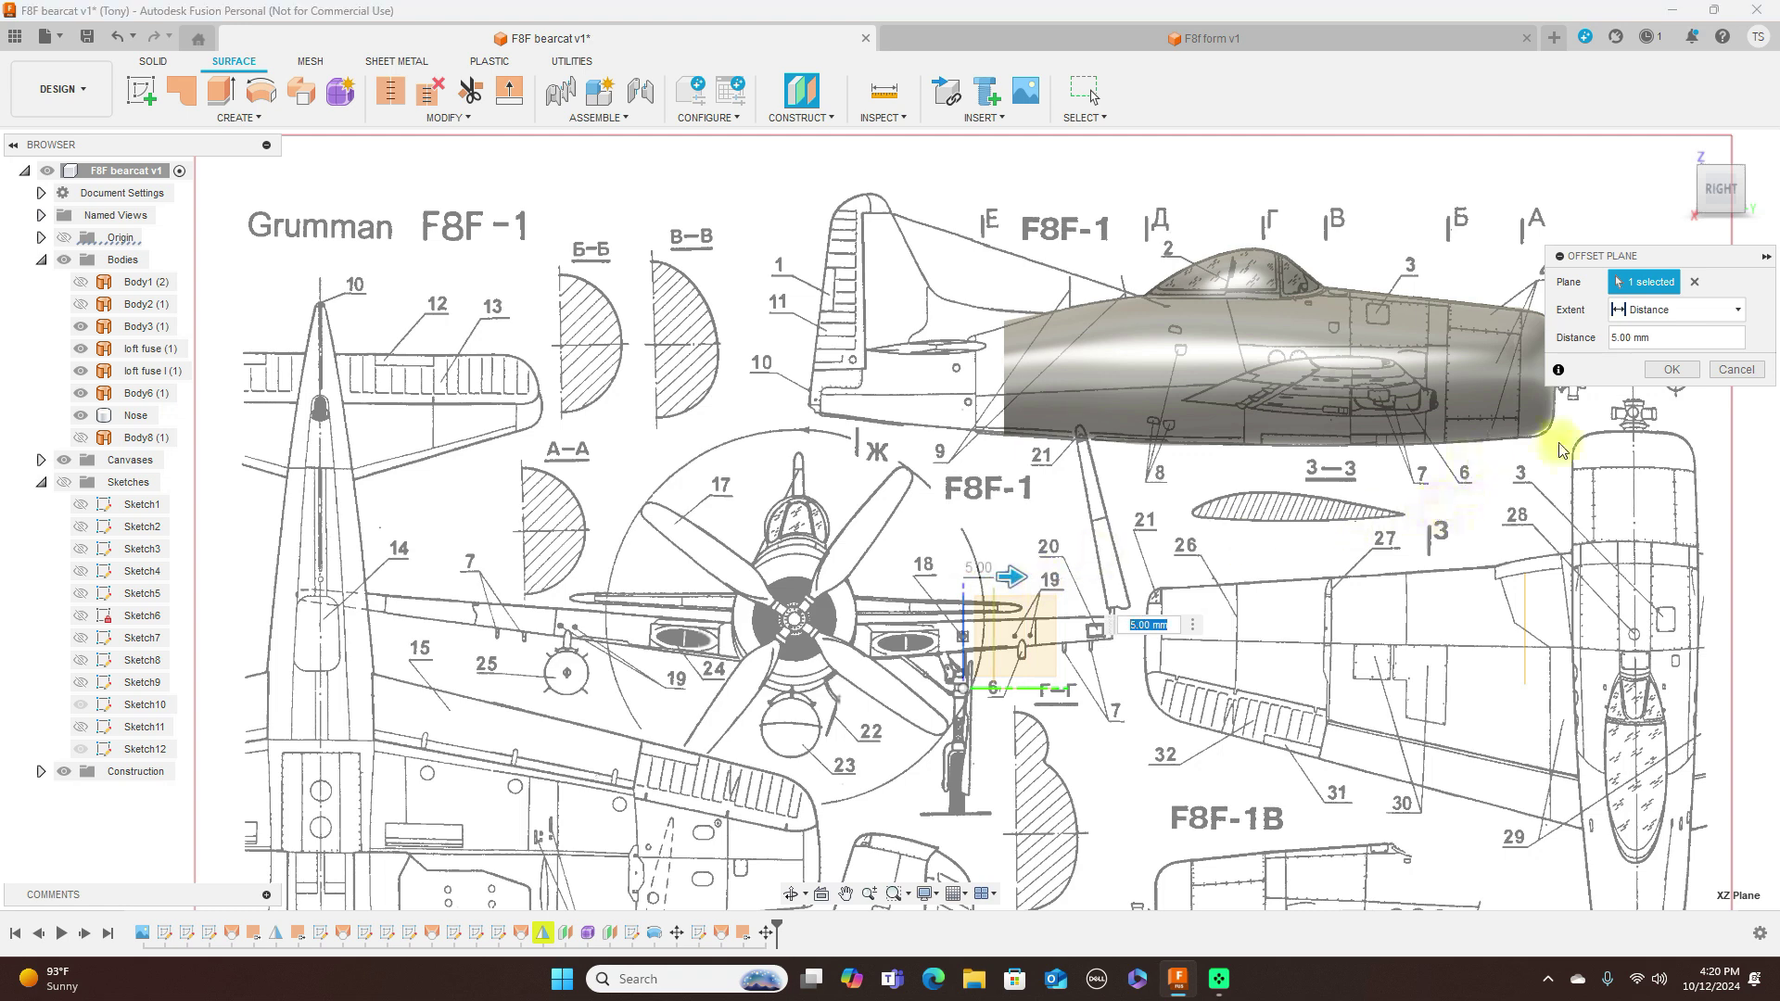
click(1718, 372)
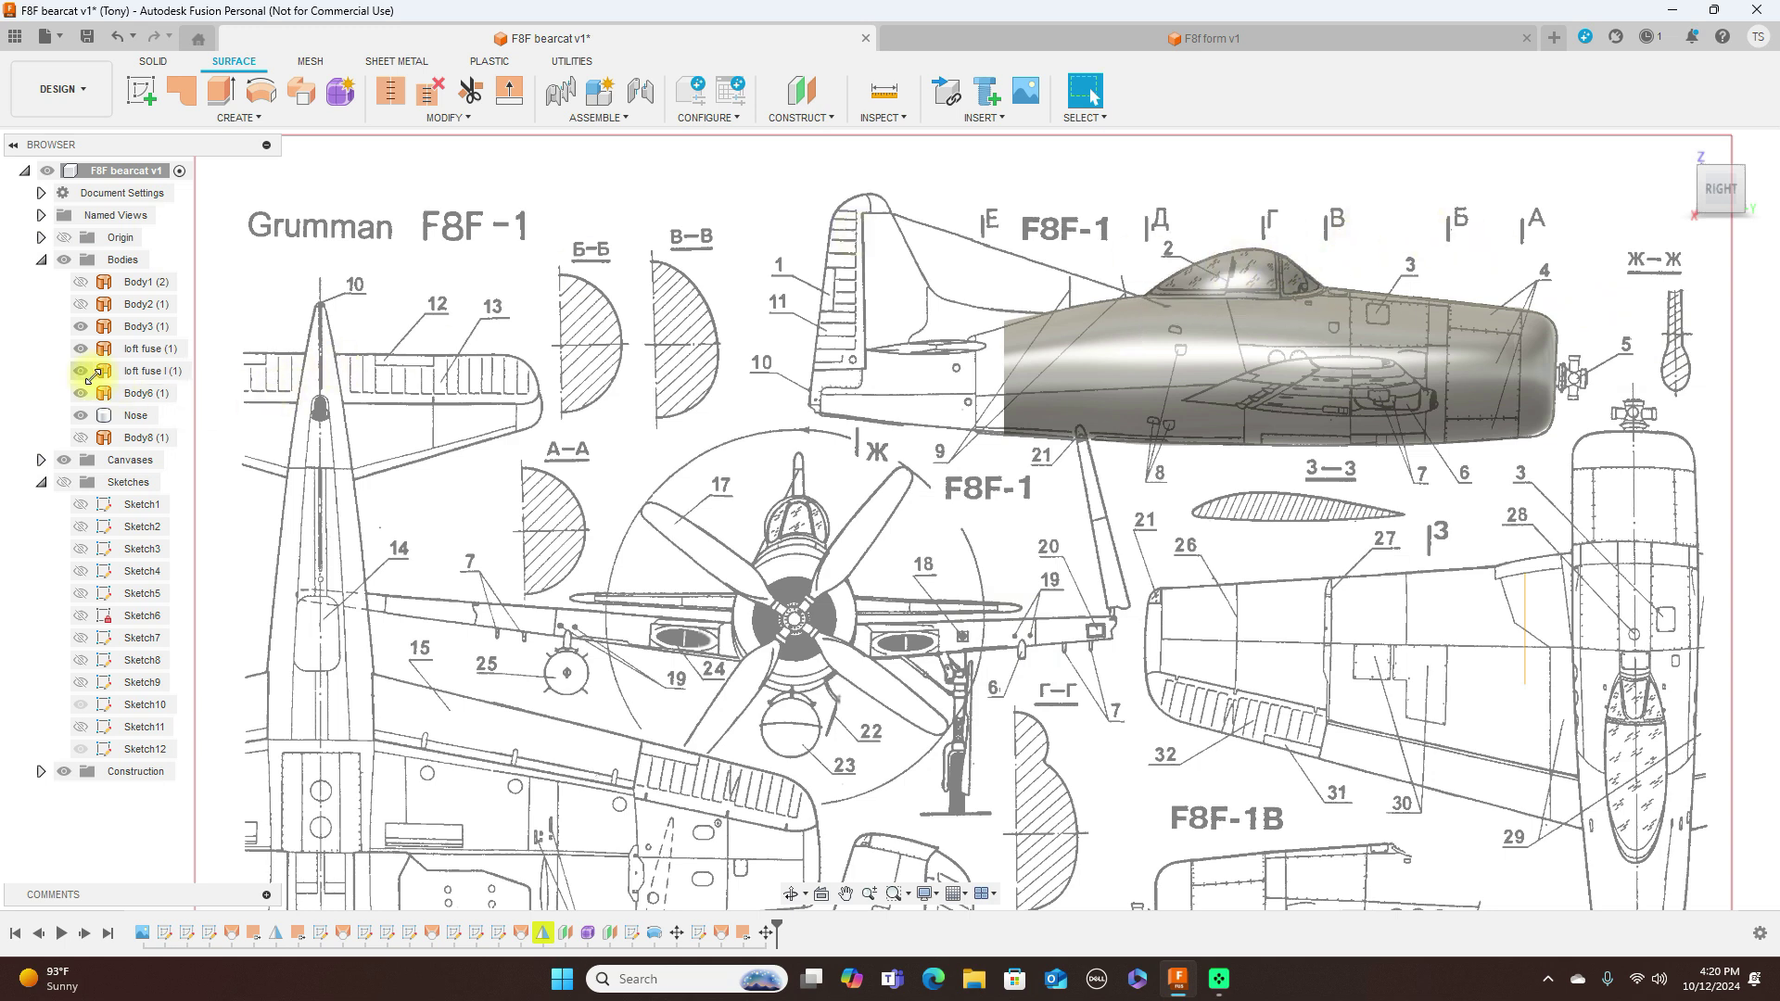
Step: Hide the canopy and Nose bodies and orbit slightly off the side view
click(81, 394)
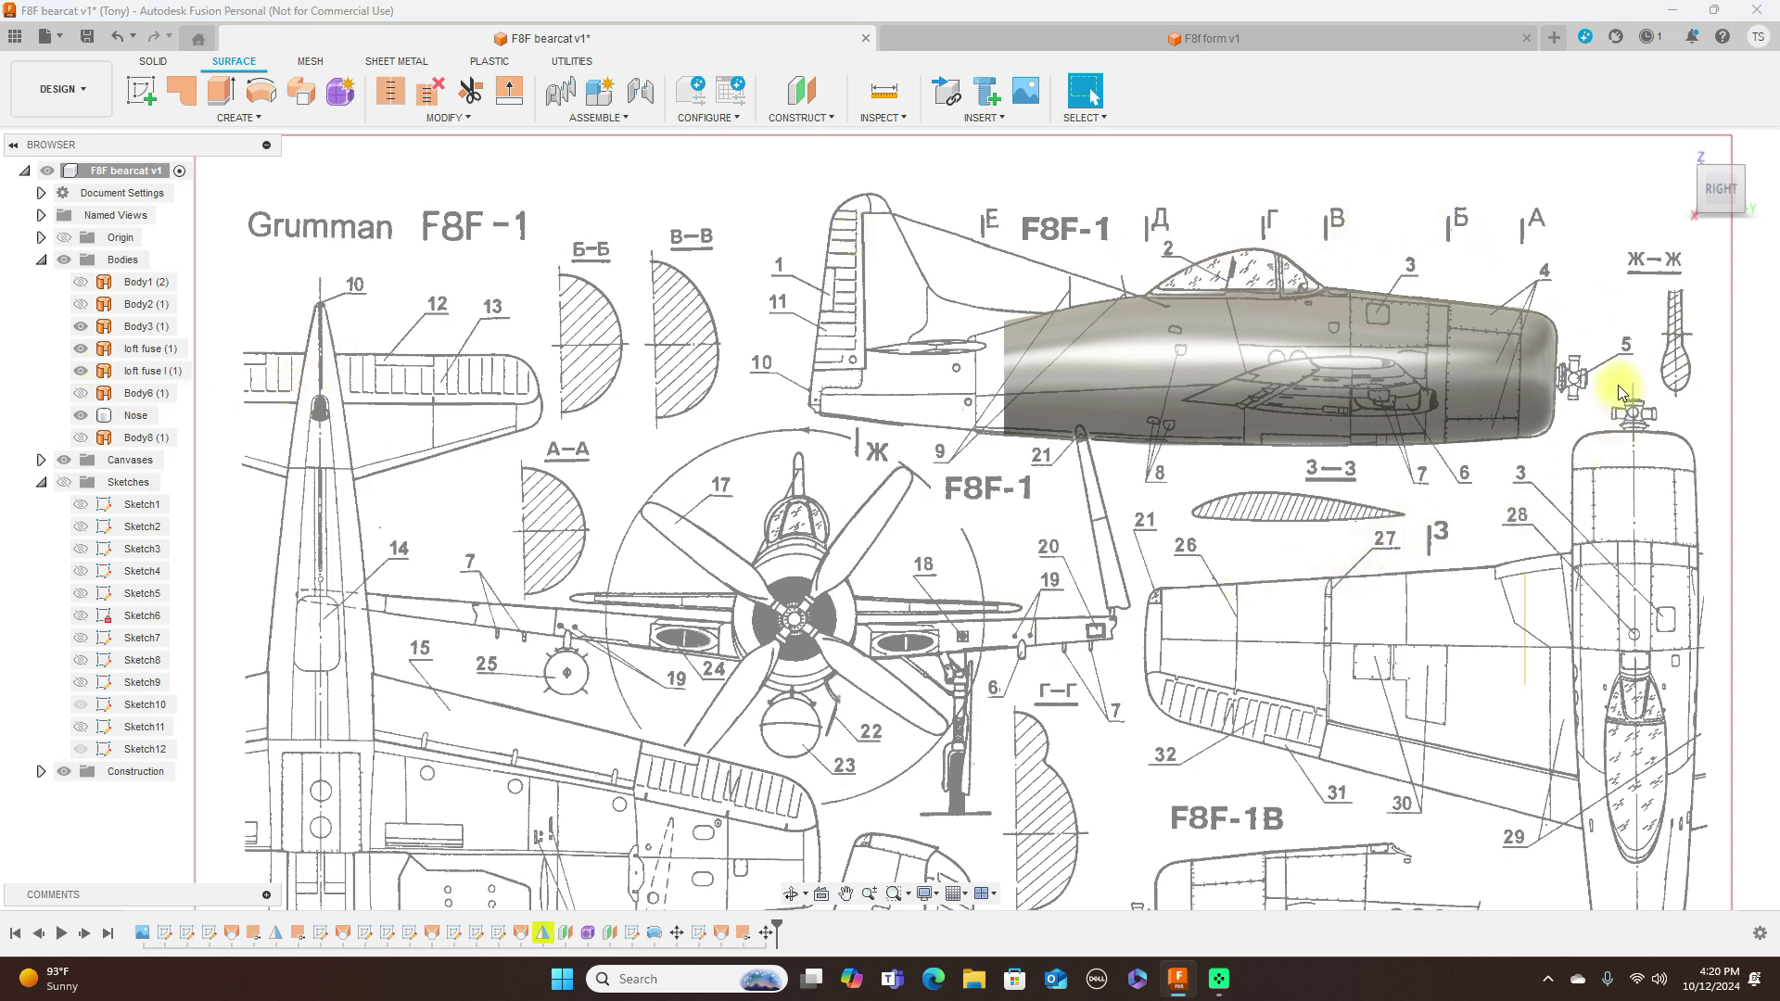
click(80, 415)
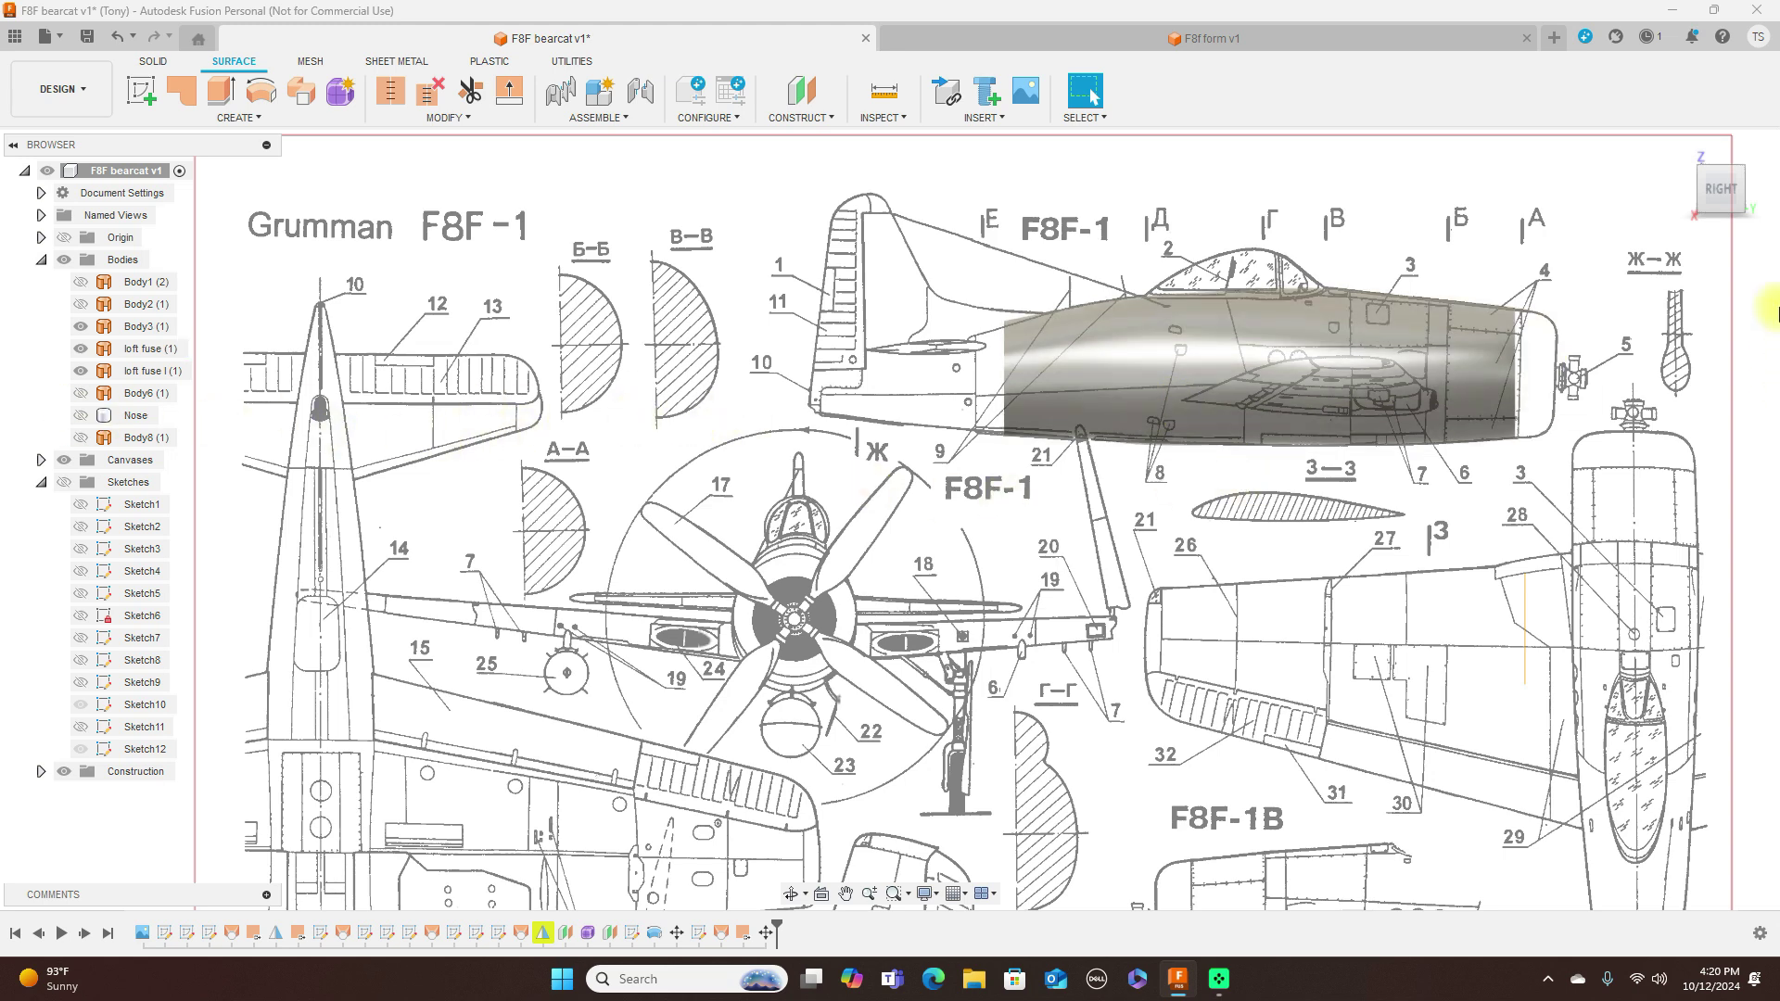
drag(1706, 198, 1669, 202)
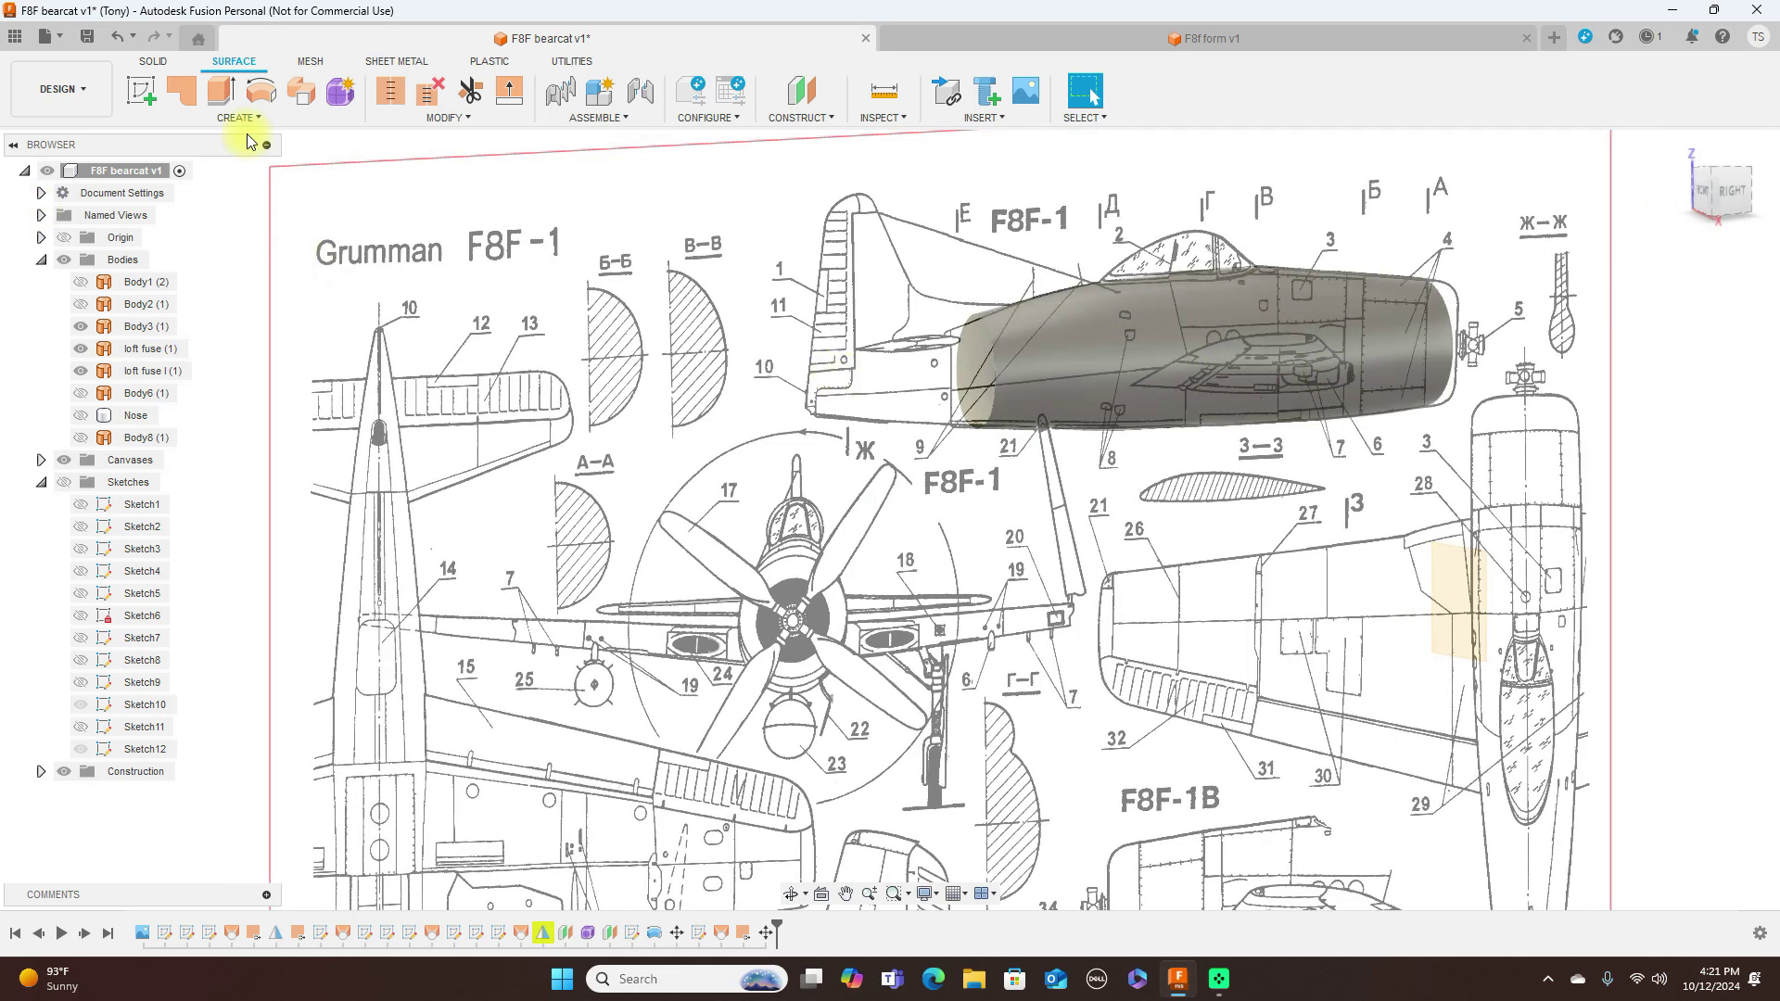
Step: Start and cancel a surface Patch, then orbit from the Right view to the fuselage underside
click(181, 90)
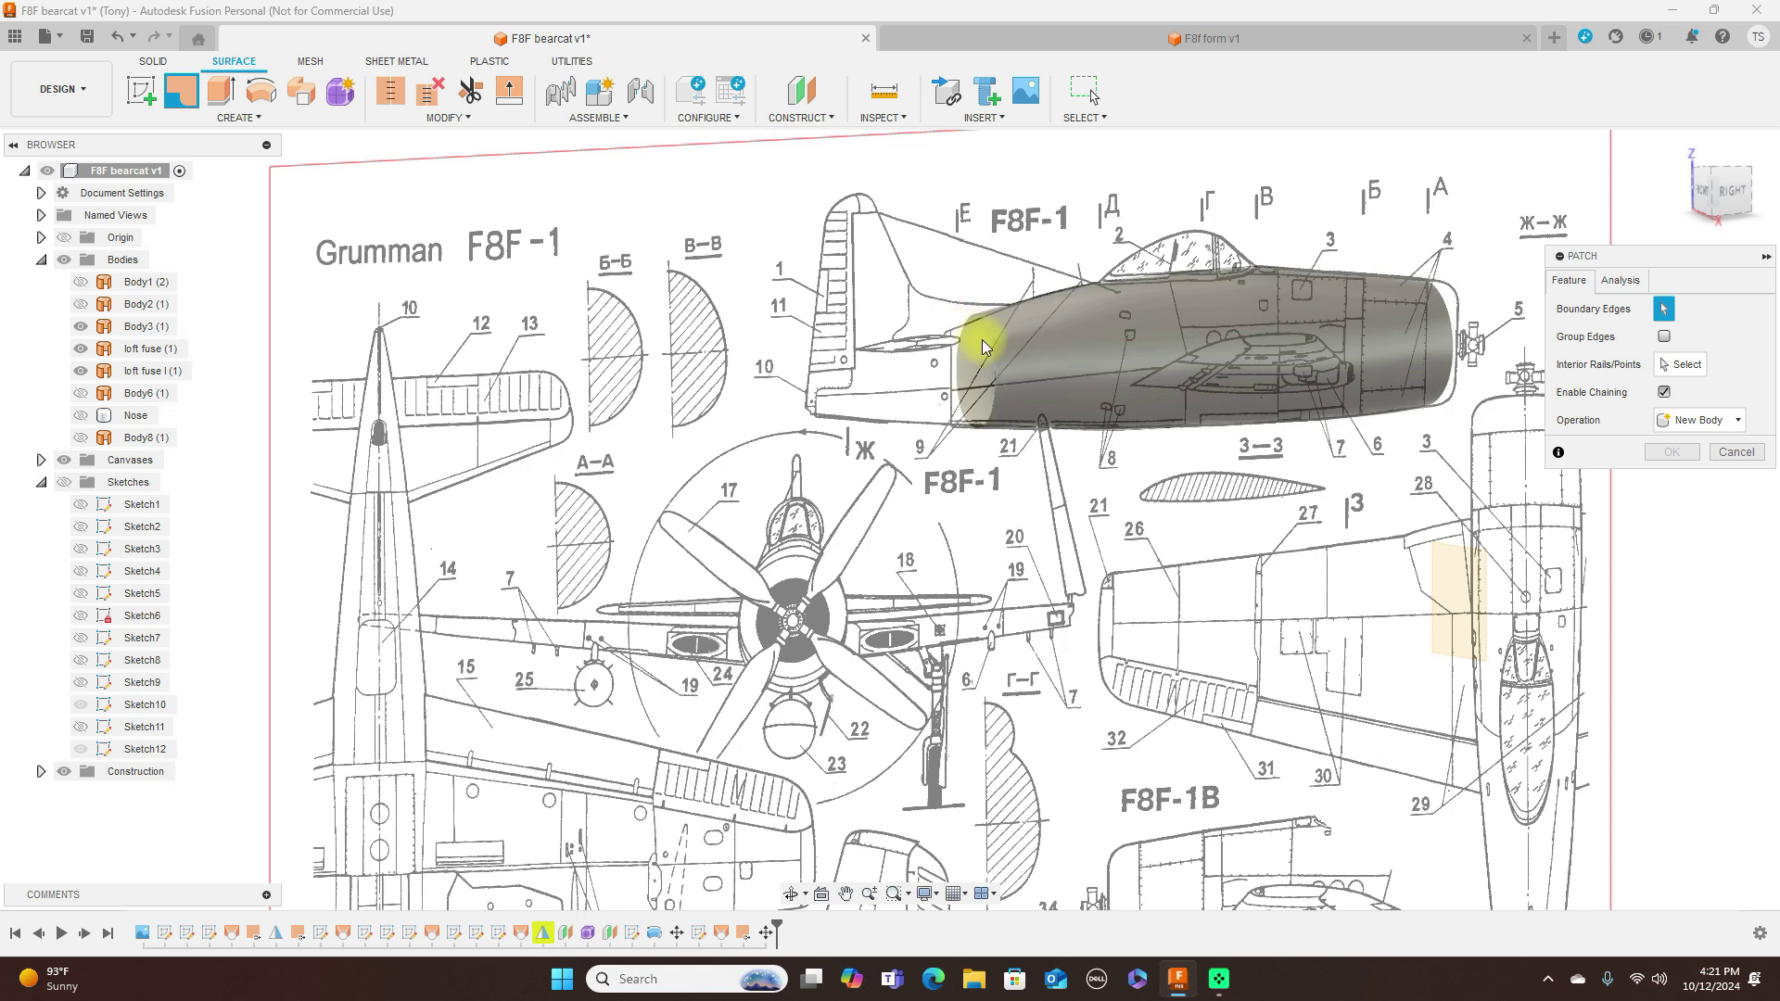
scroll(987, 338, up, 2)
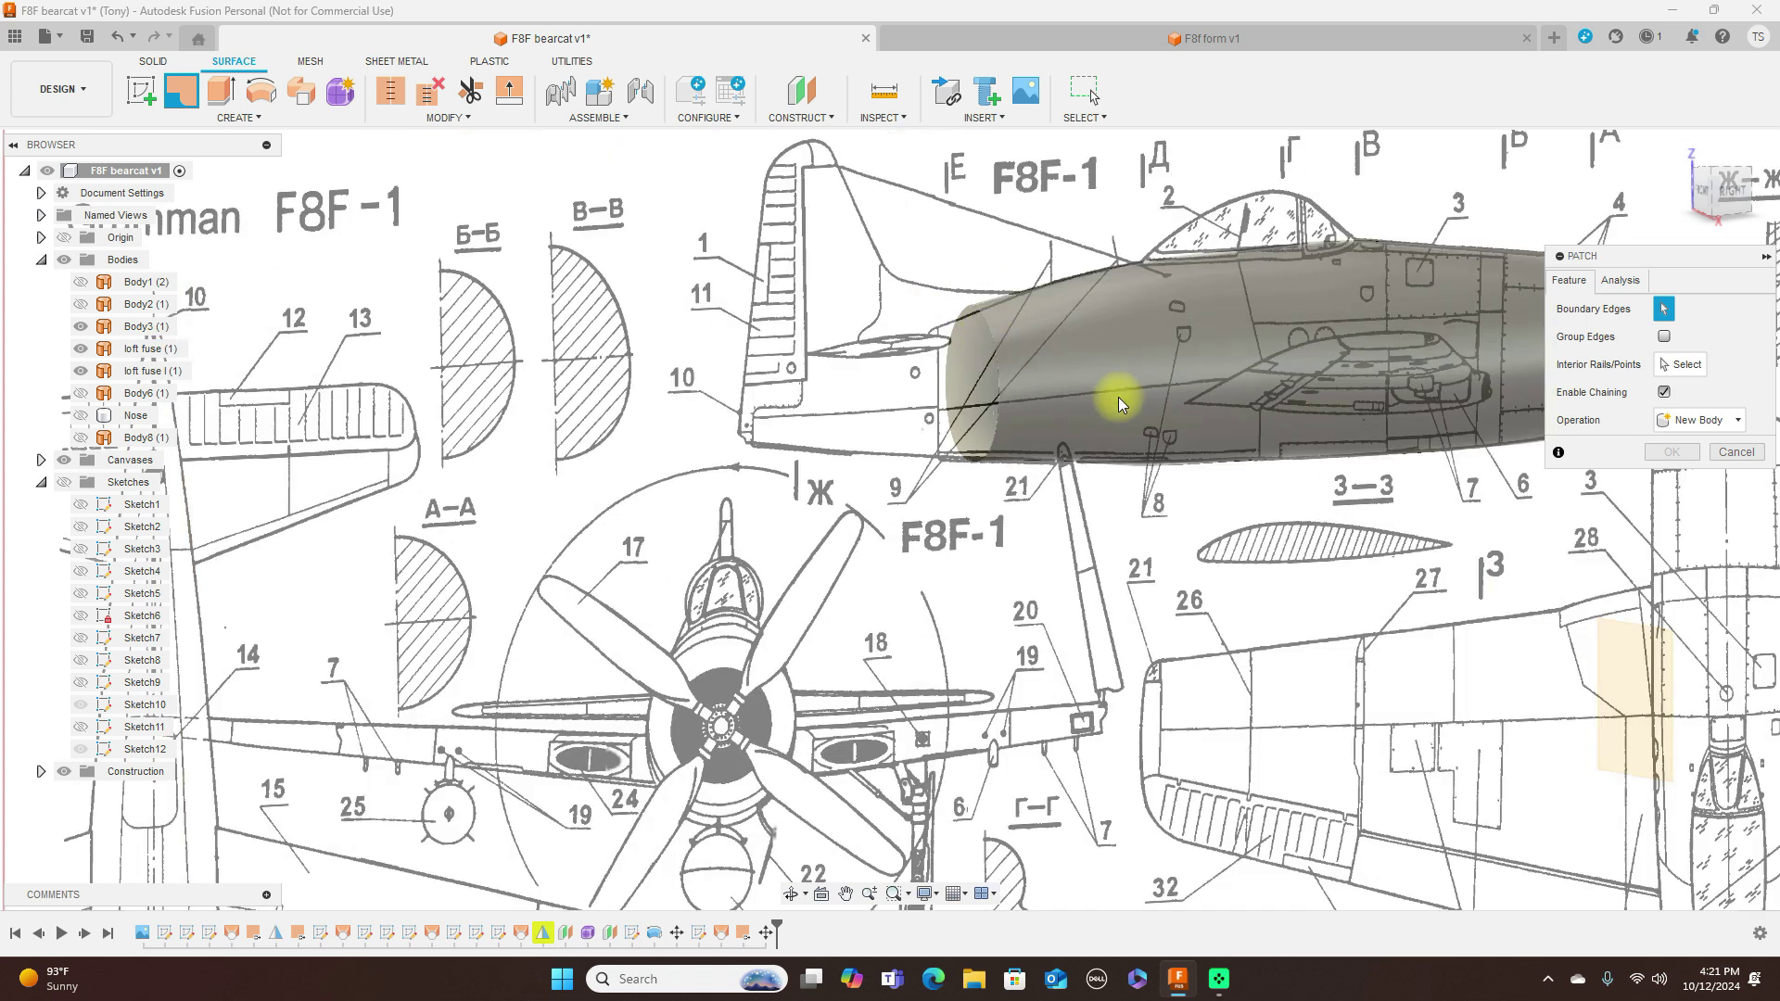
click(1736, 451)
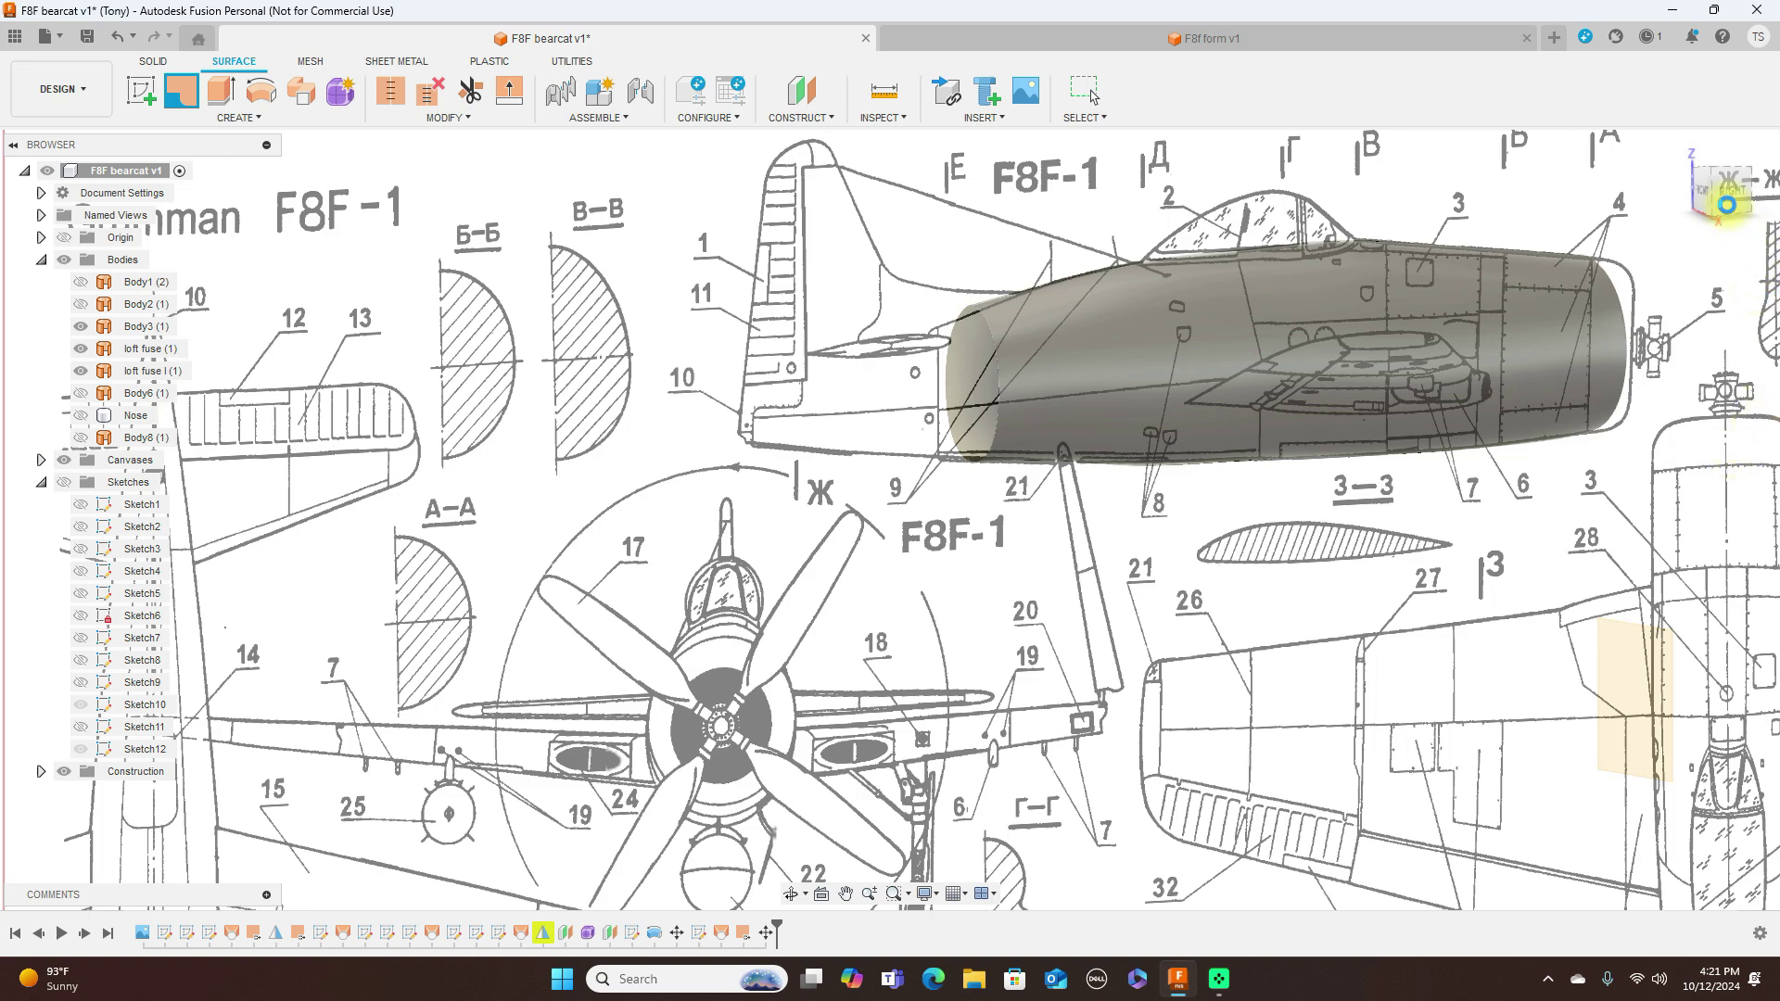
click(1727, 204)
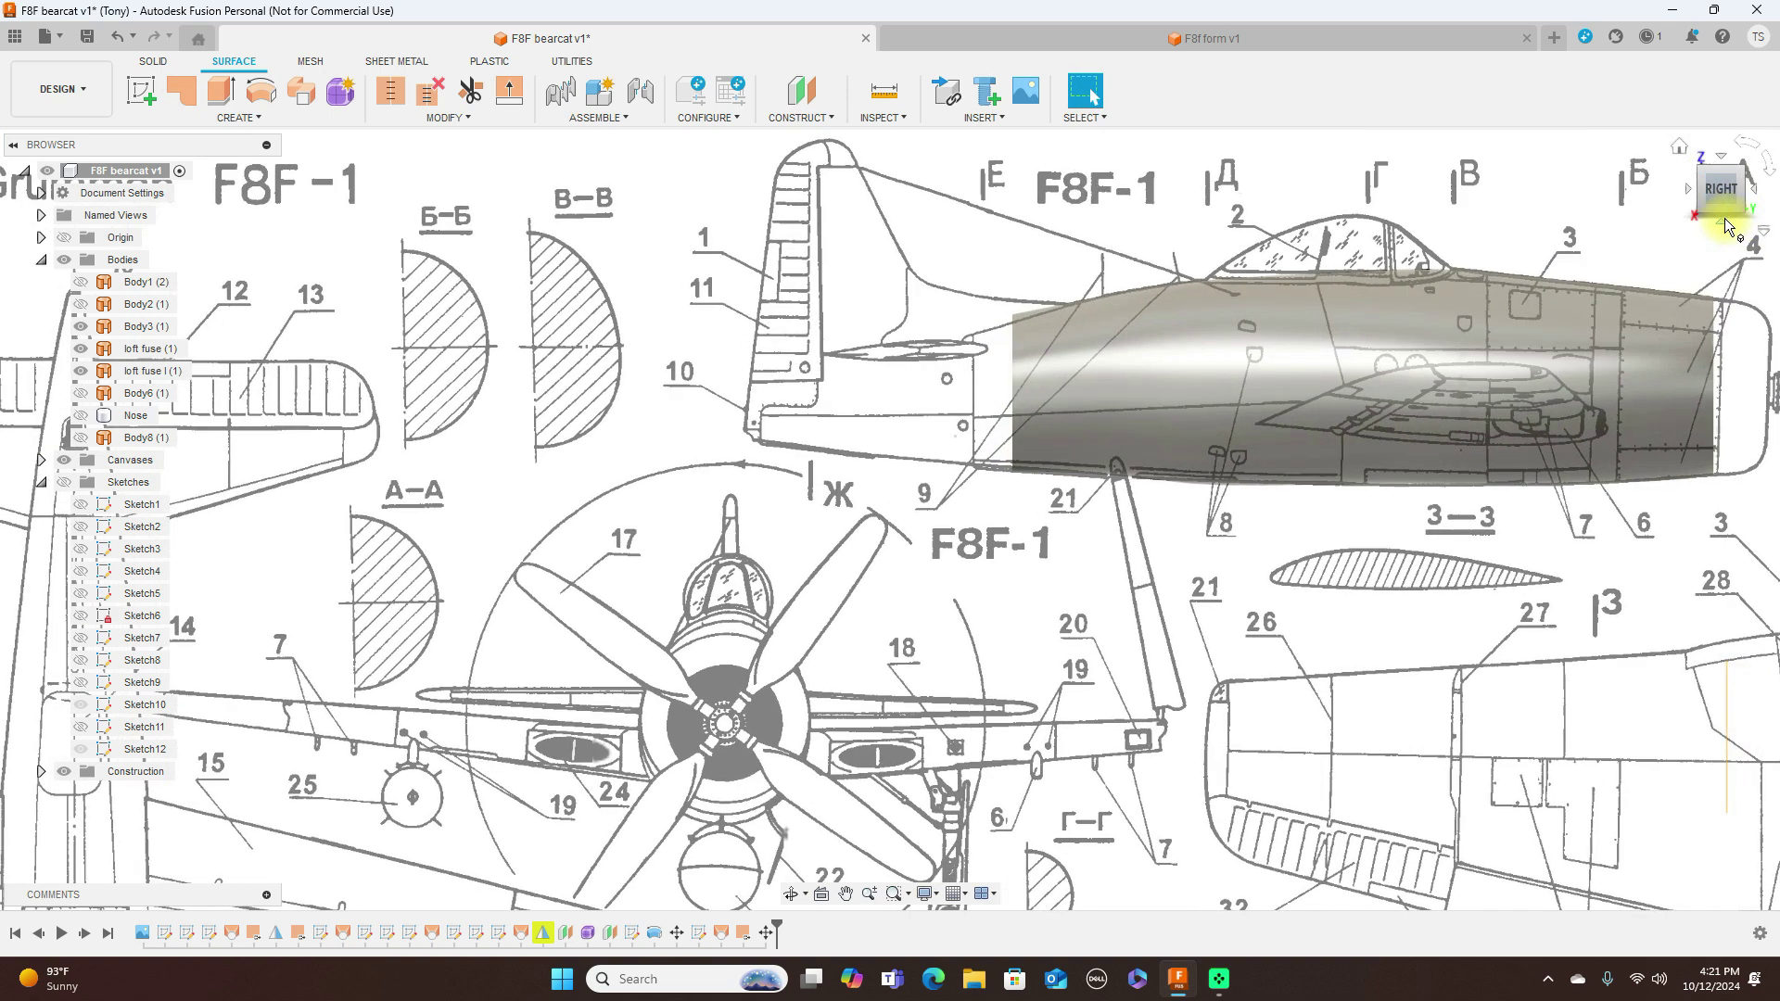
shift+middle_drag(1726, 217, 1542, 491)
scroll(1541, 493, up, 2)
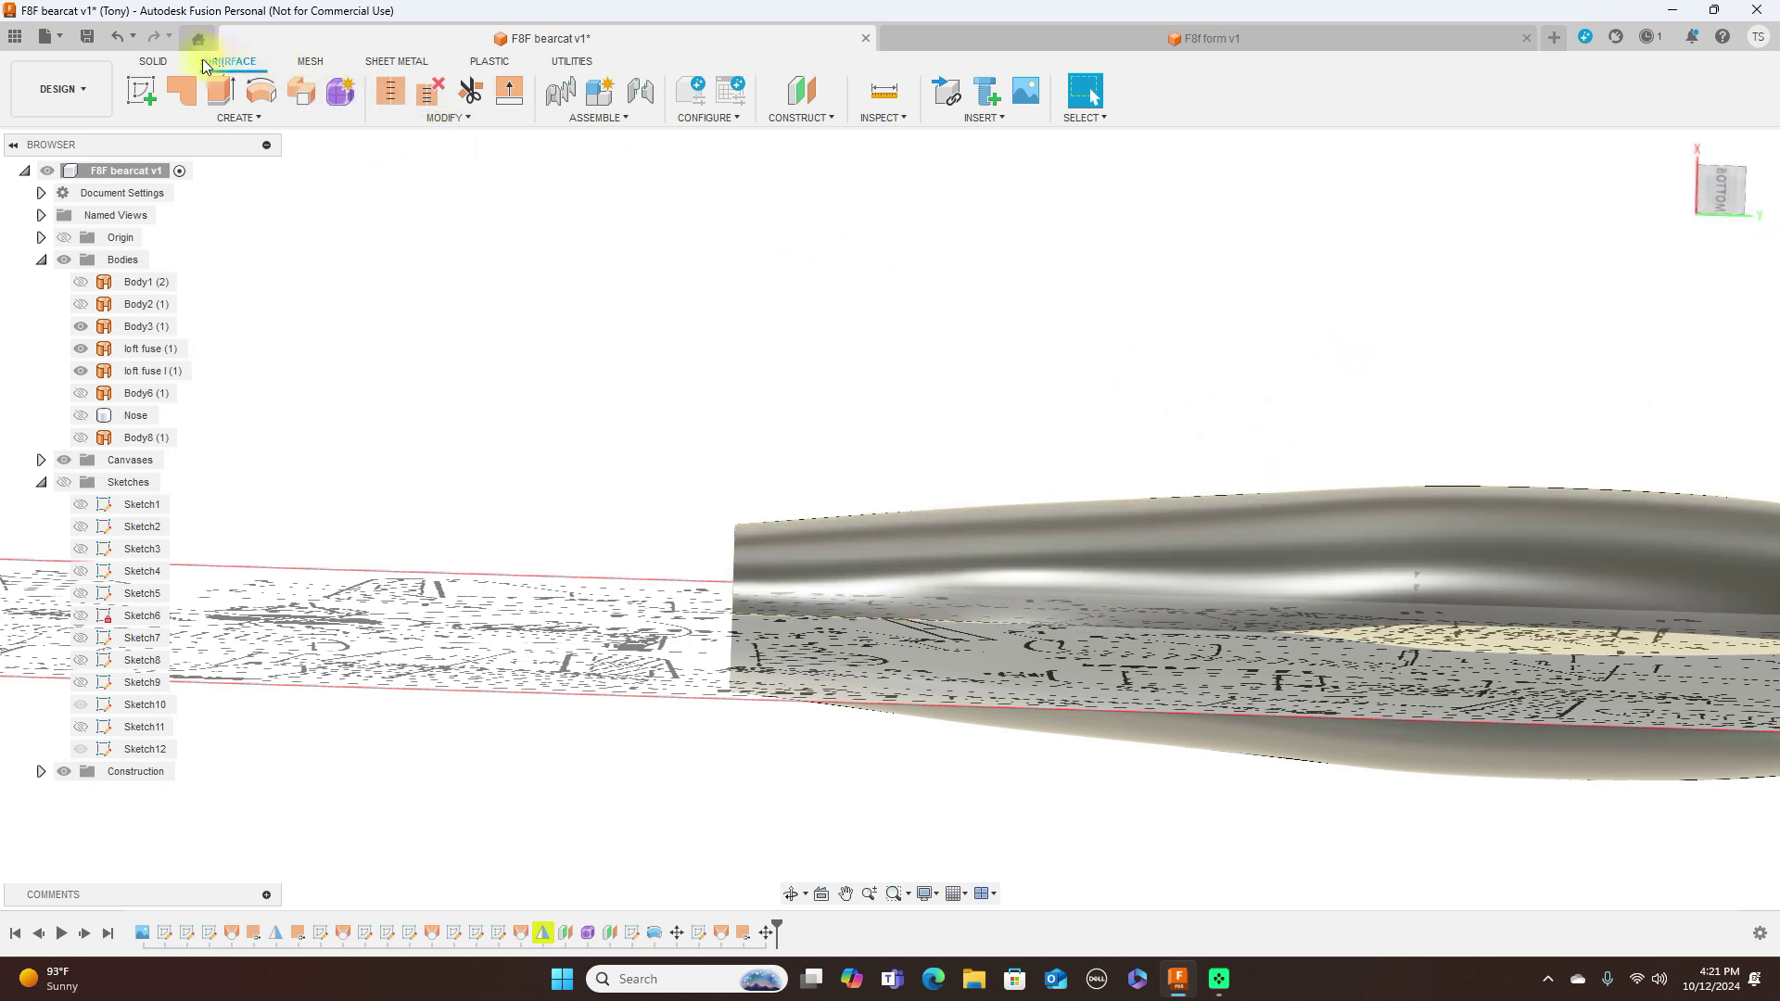
Step: Switch to the SOLID tab, open the MODIFY menu, and return to the Right view over the F8F-1 blueprint
click(167, 65)
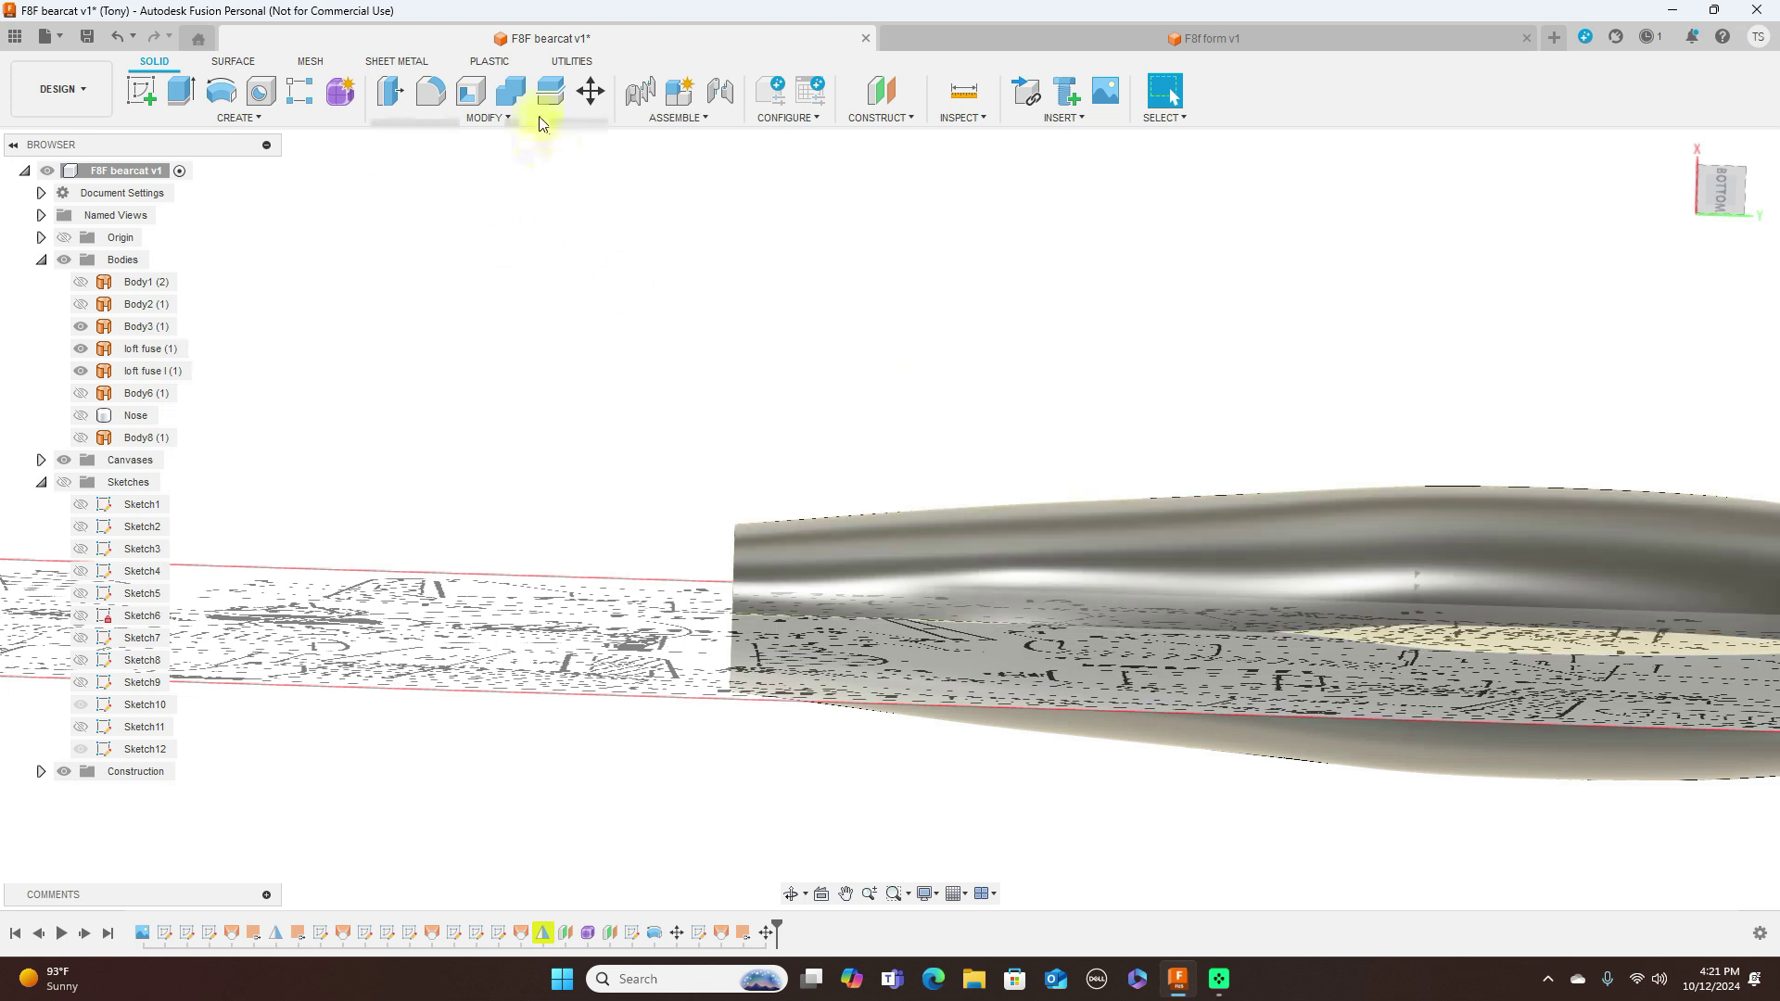
click(516, 120)
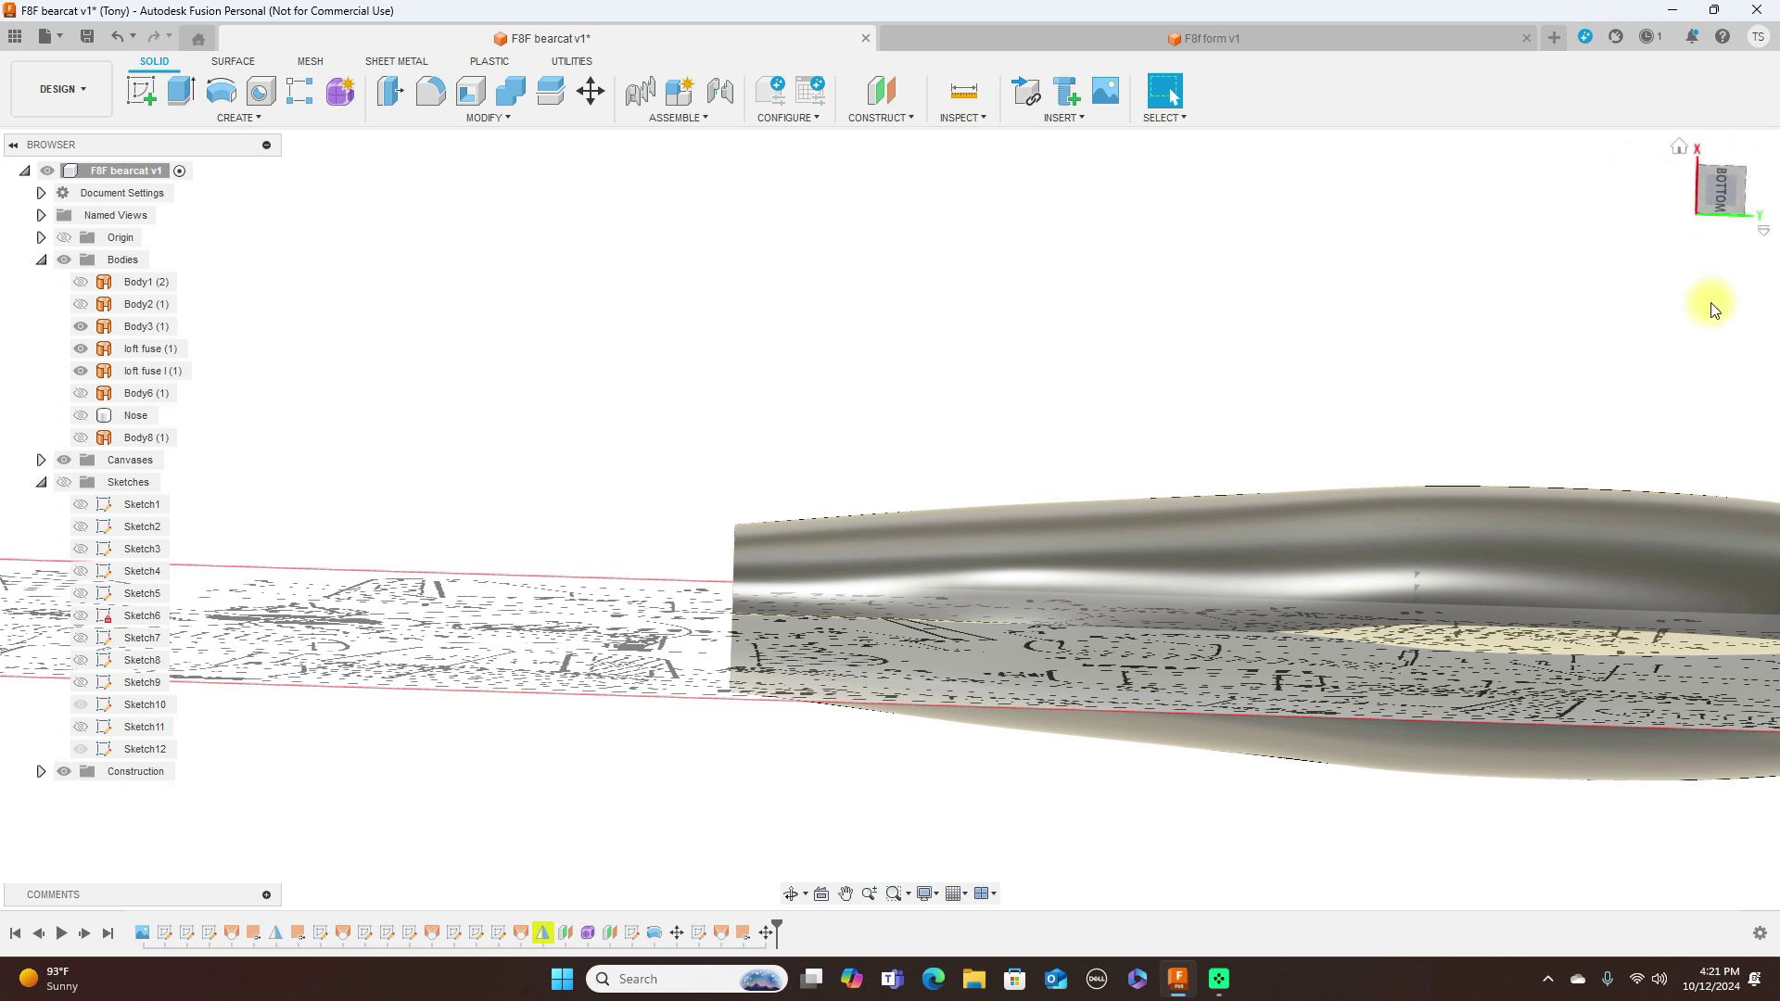
click(1727, 178)
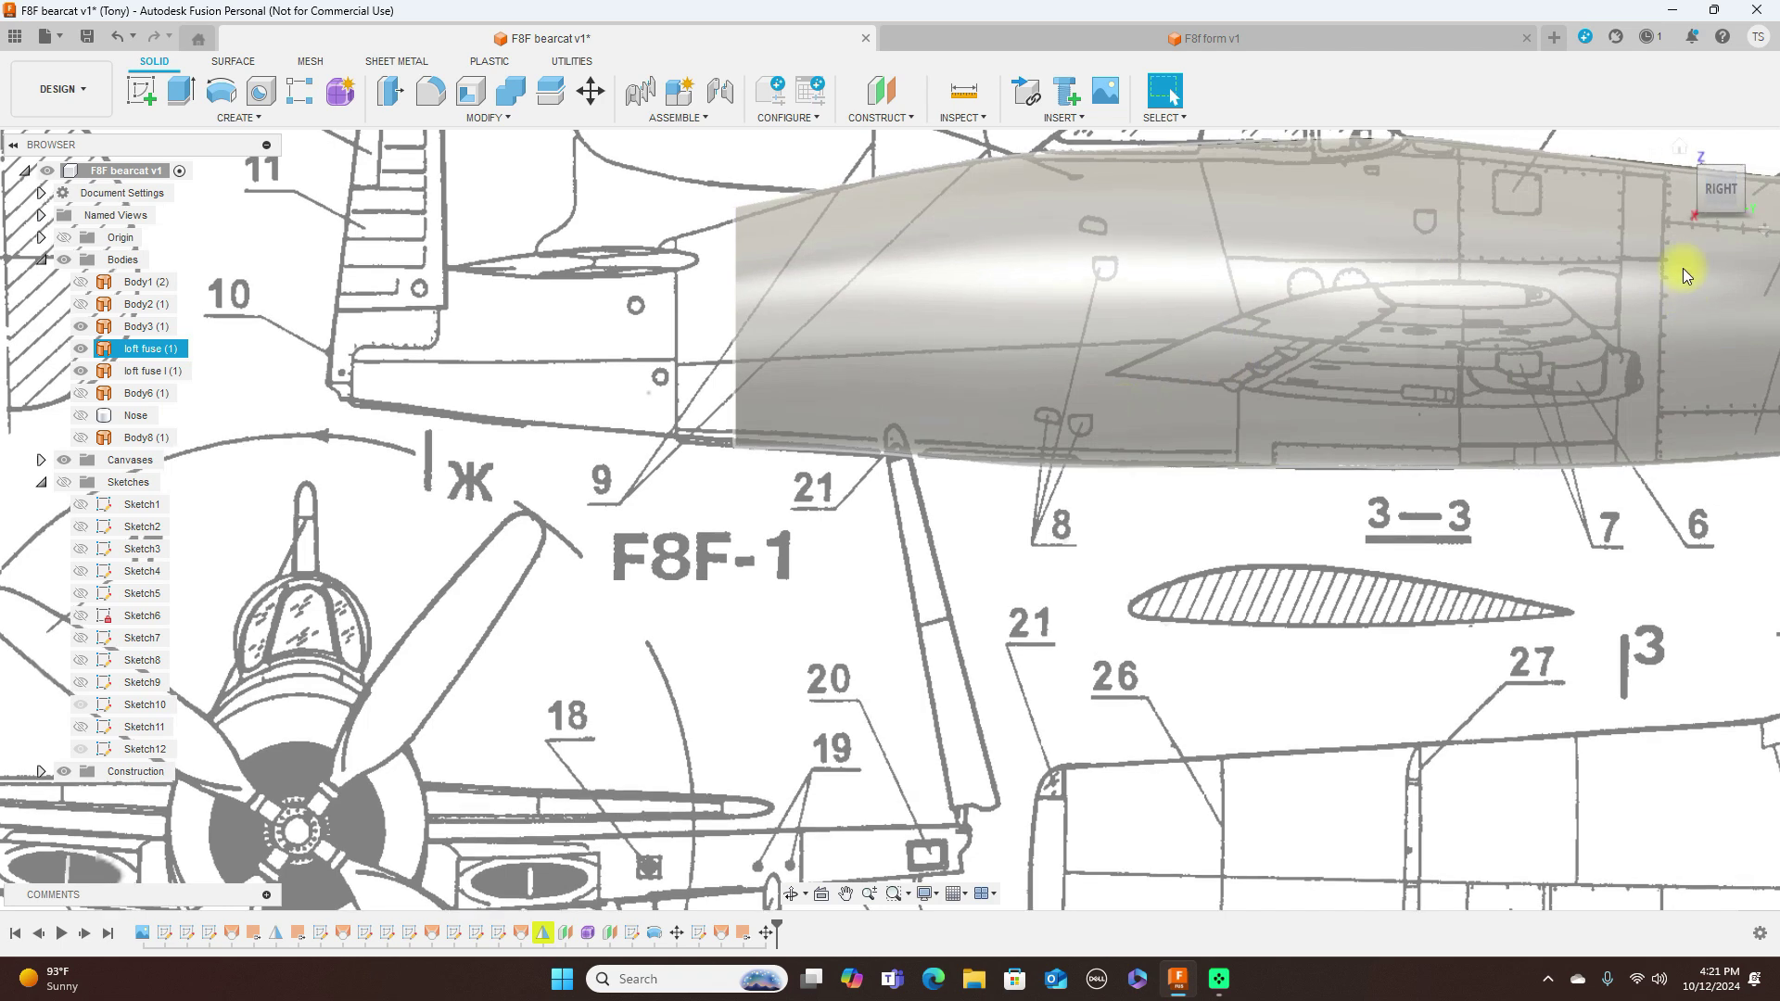
scroll(1013, 538, down, 1)
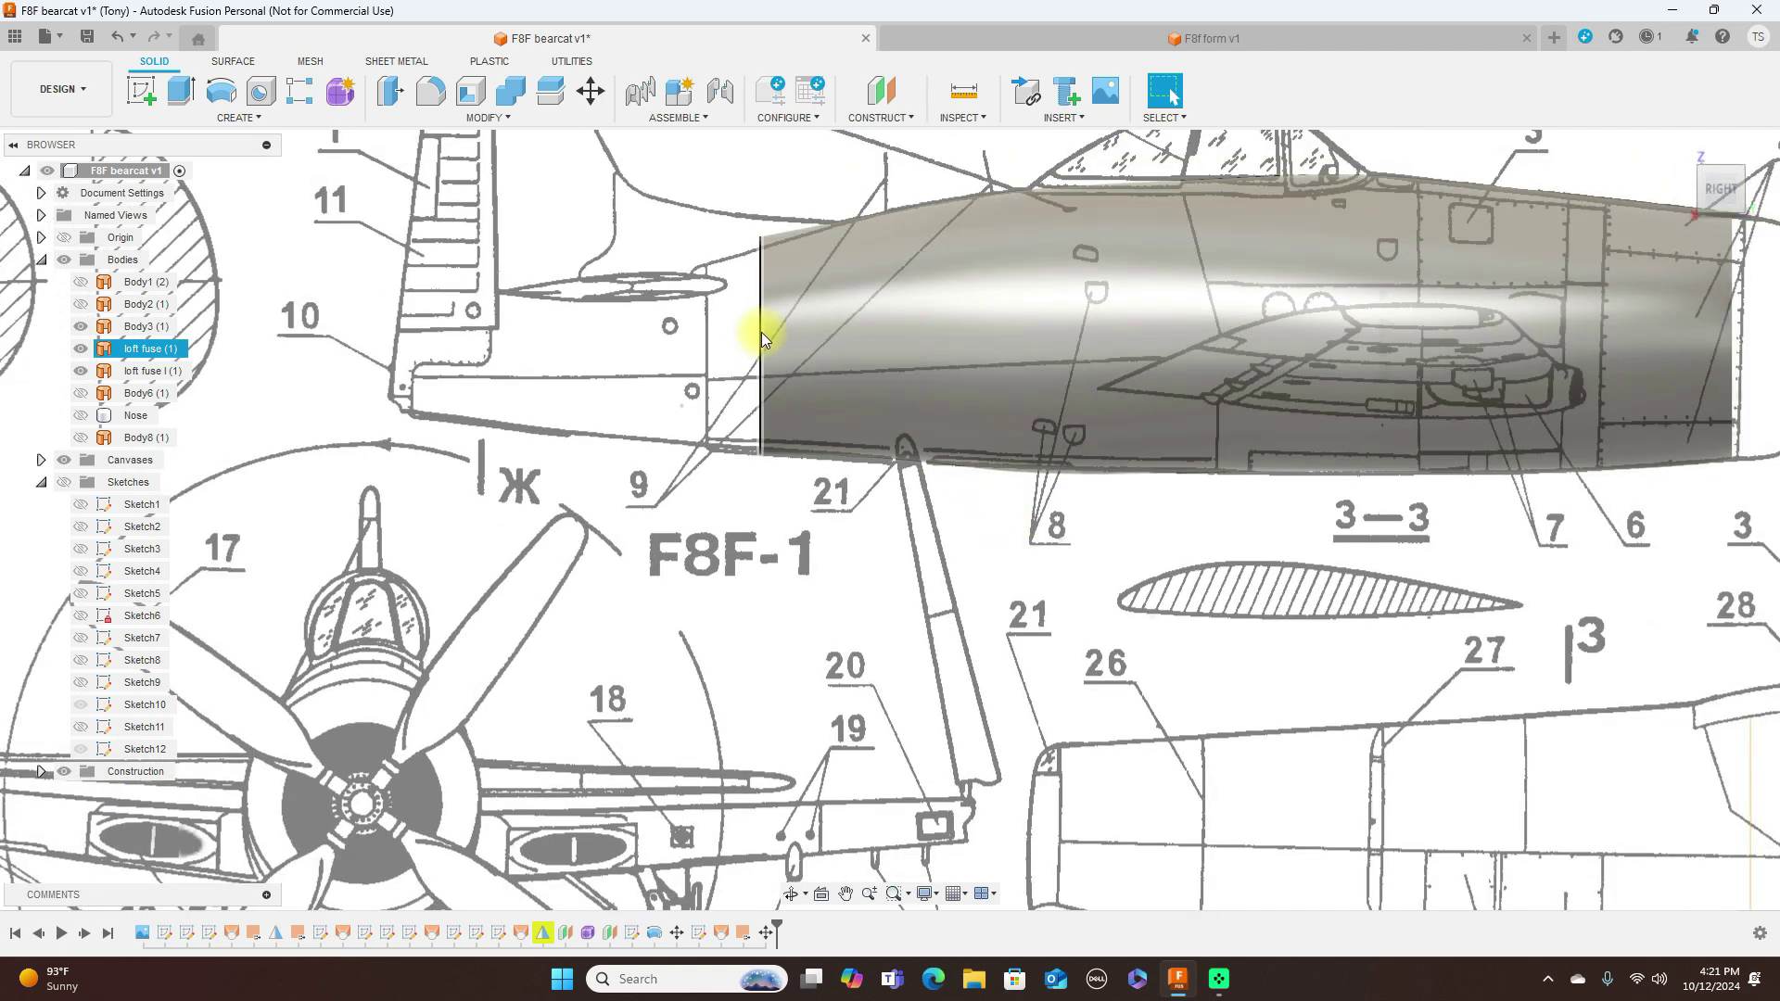
click(879, 118)
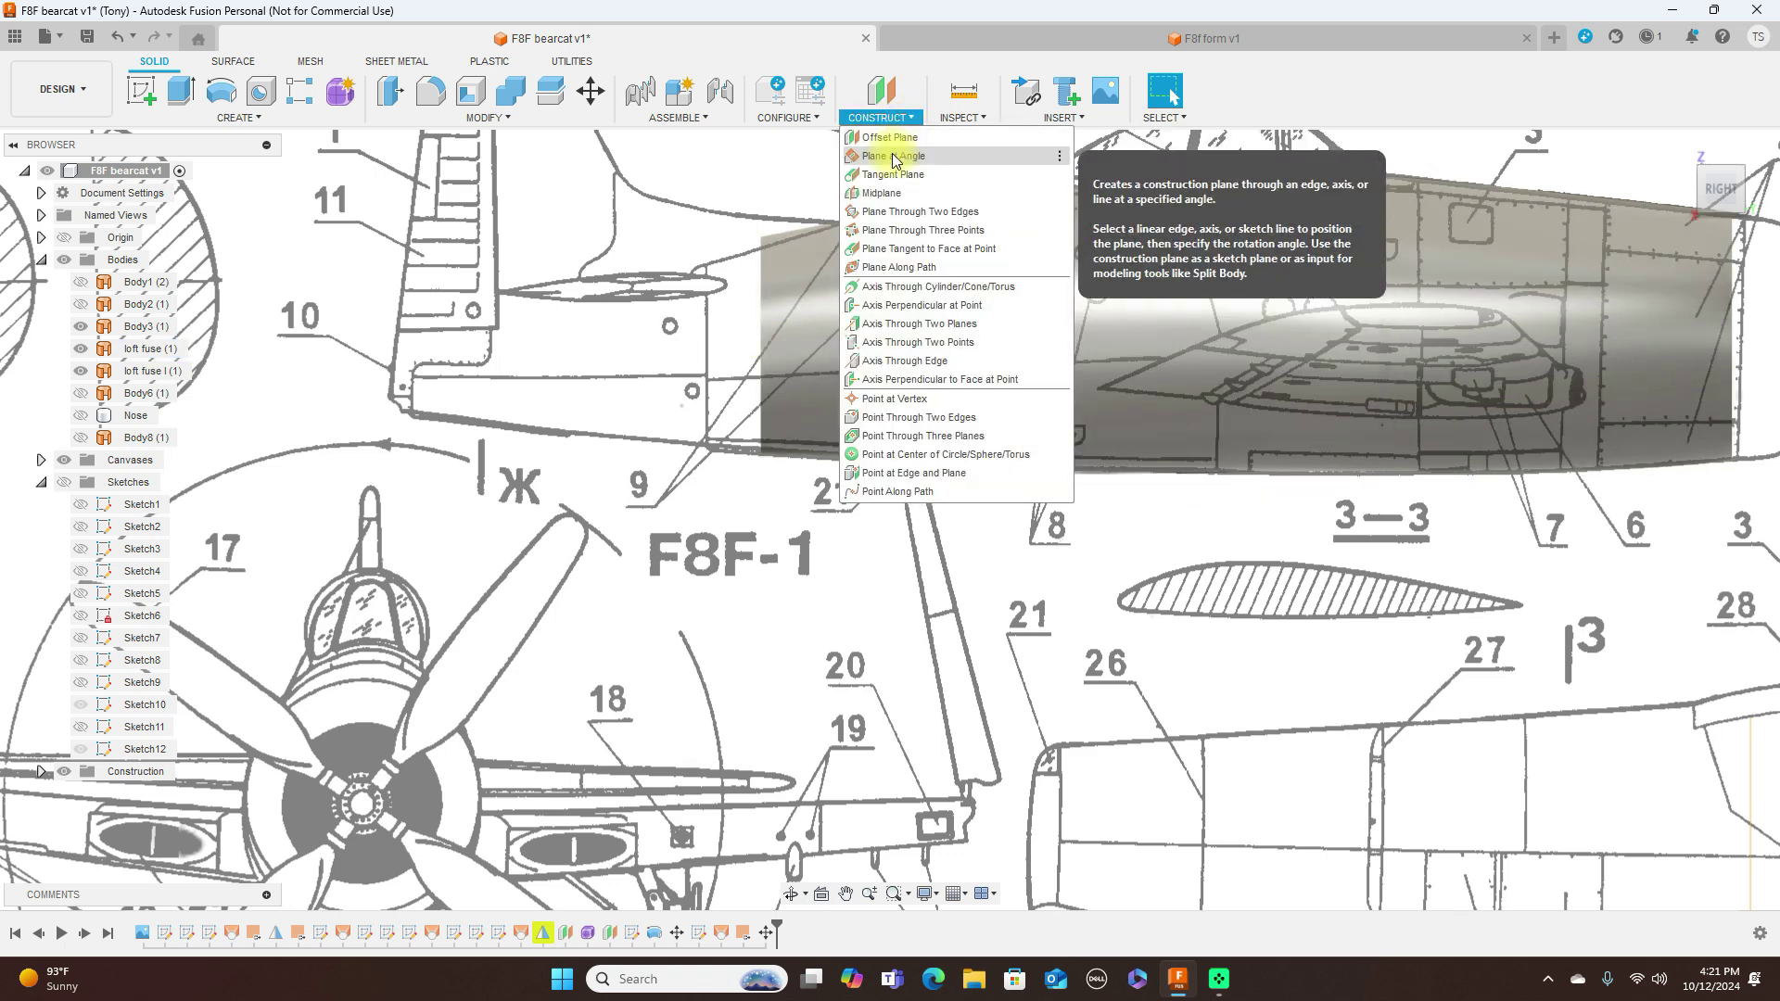
click(893, 155)
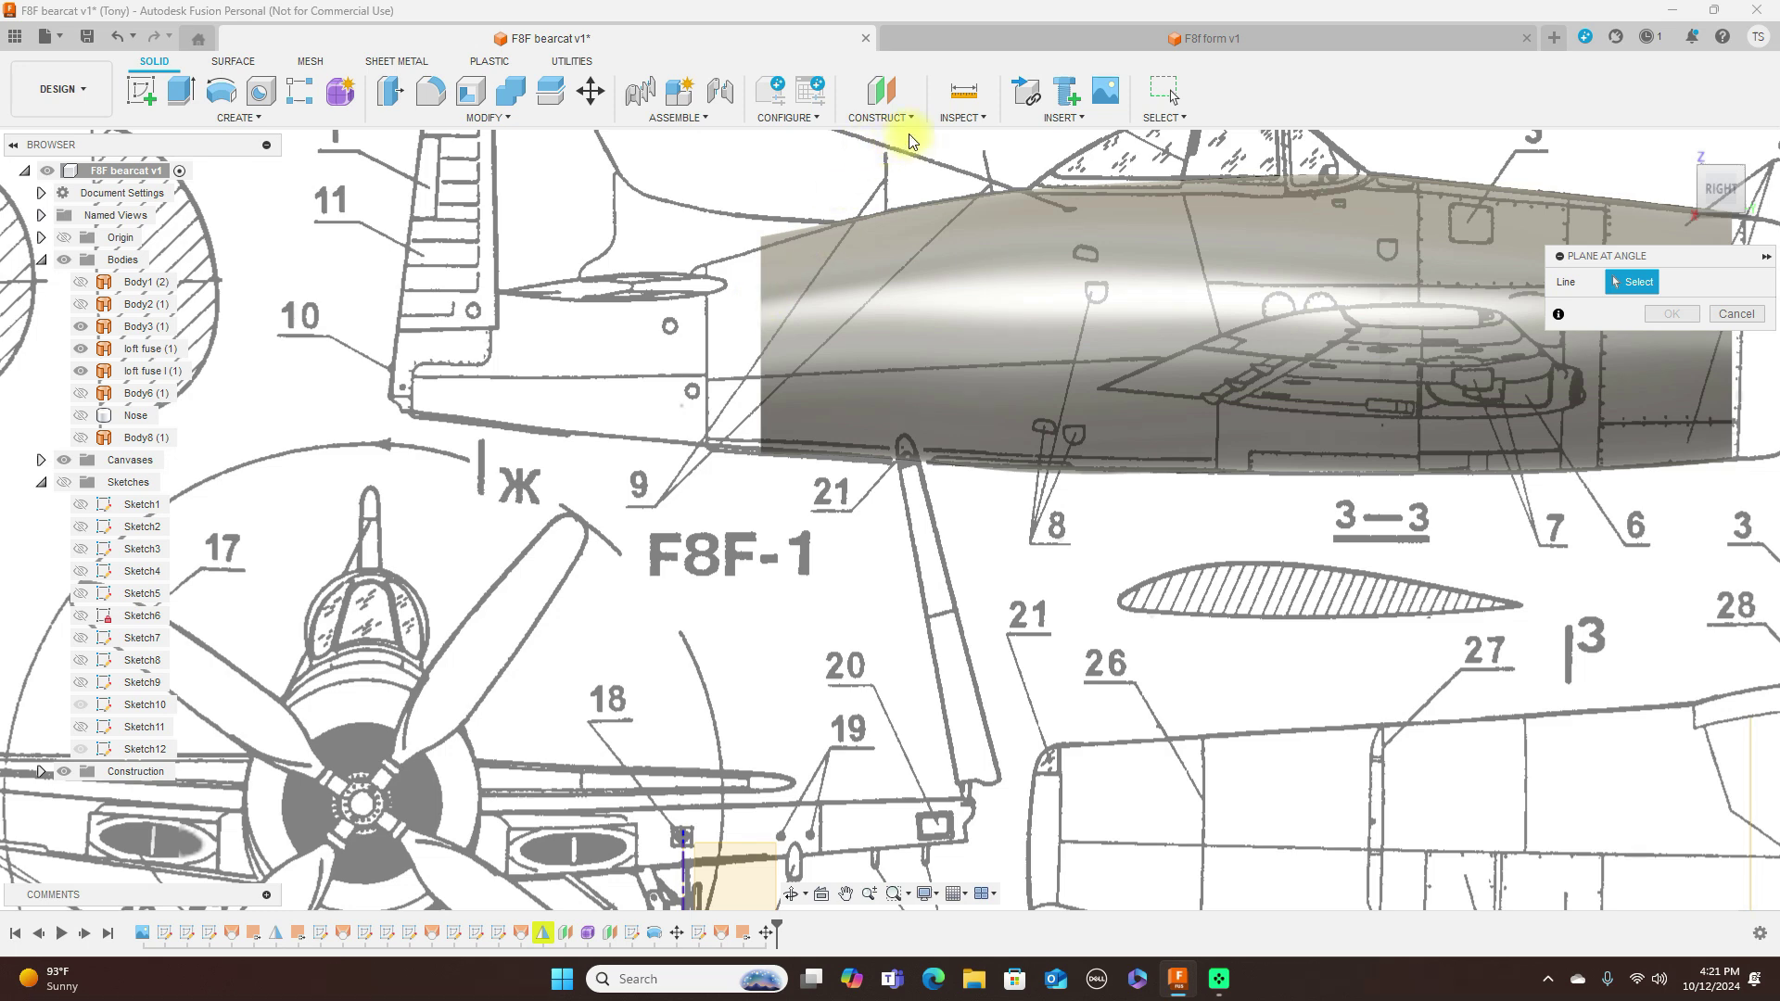
click(1737, 313)
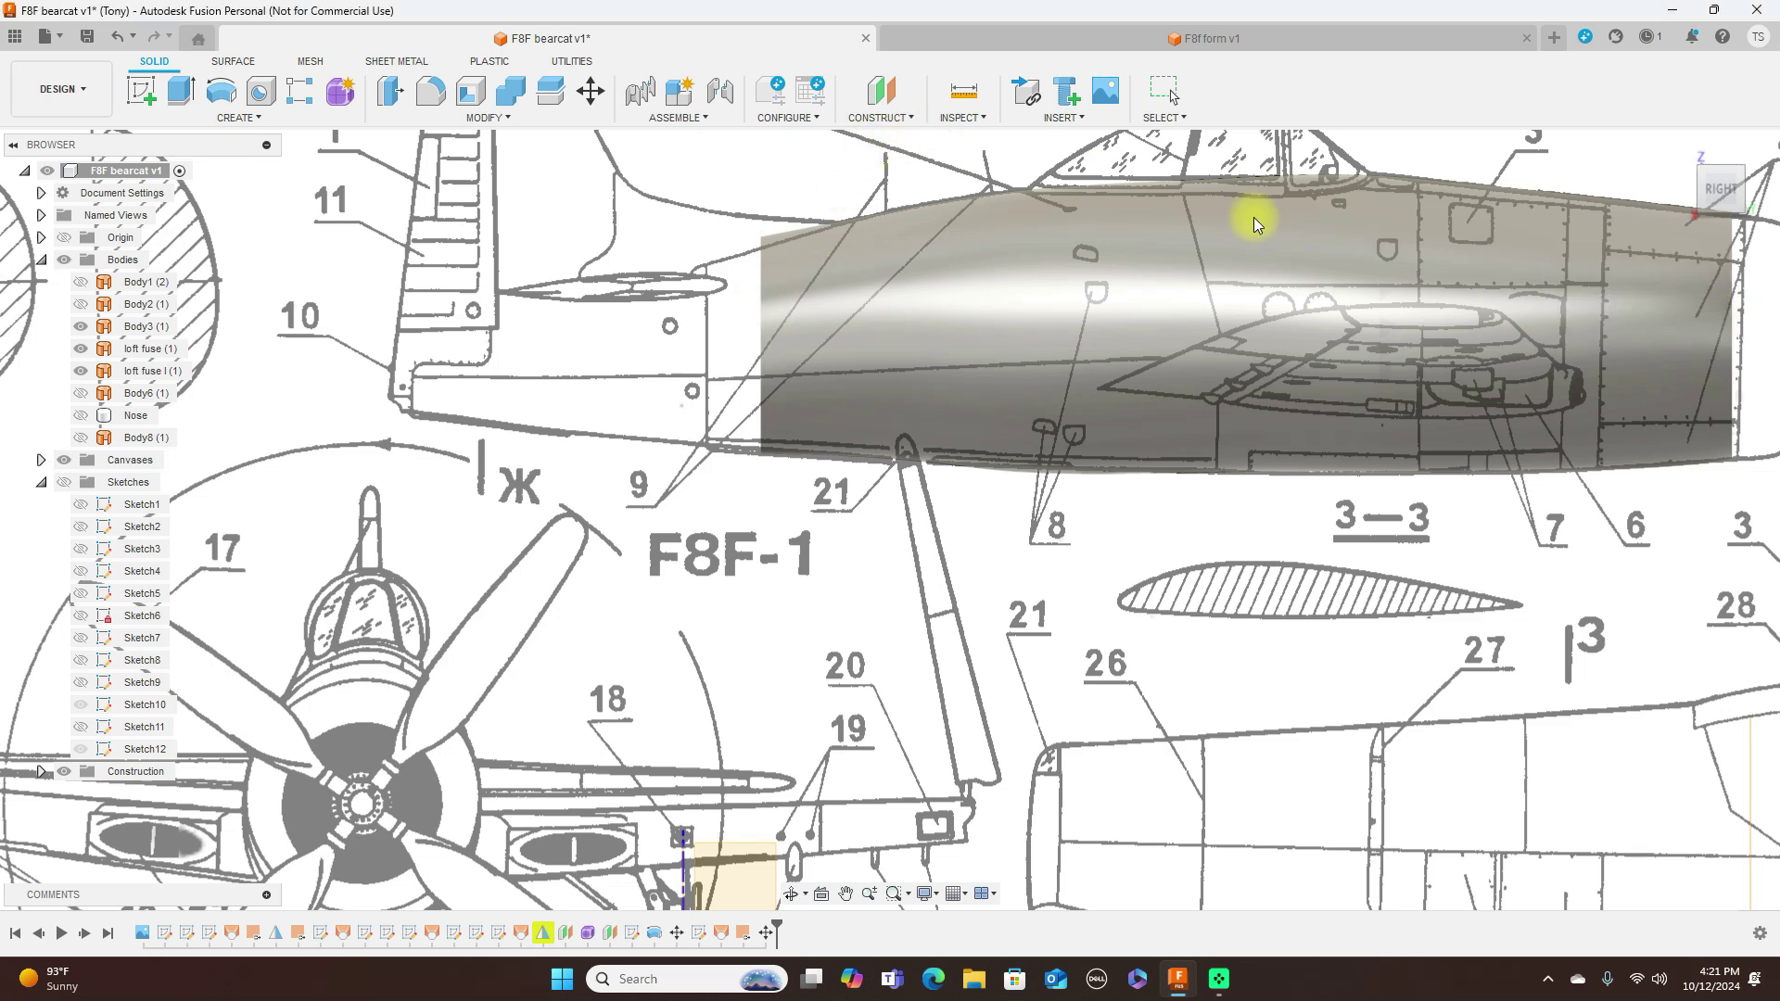
click(901, 122)
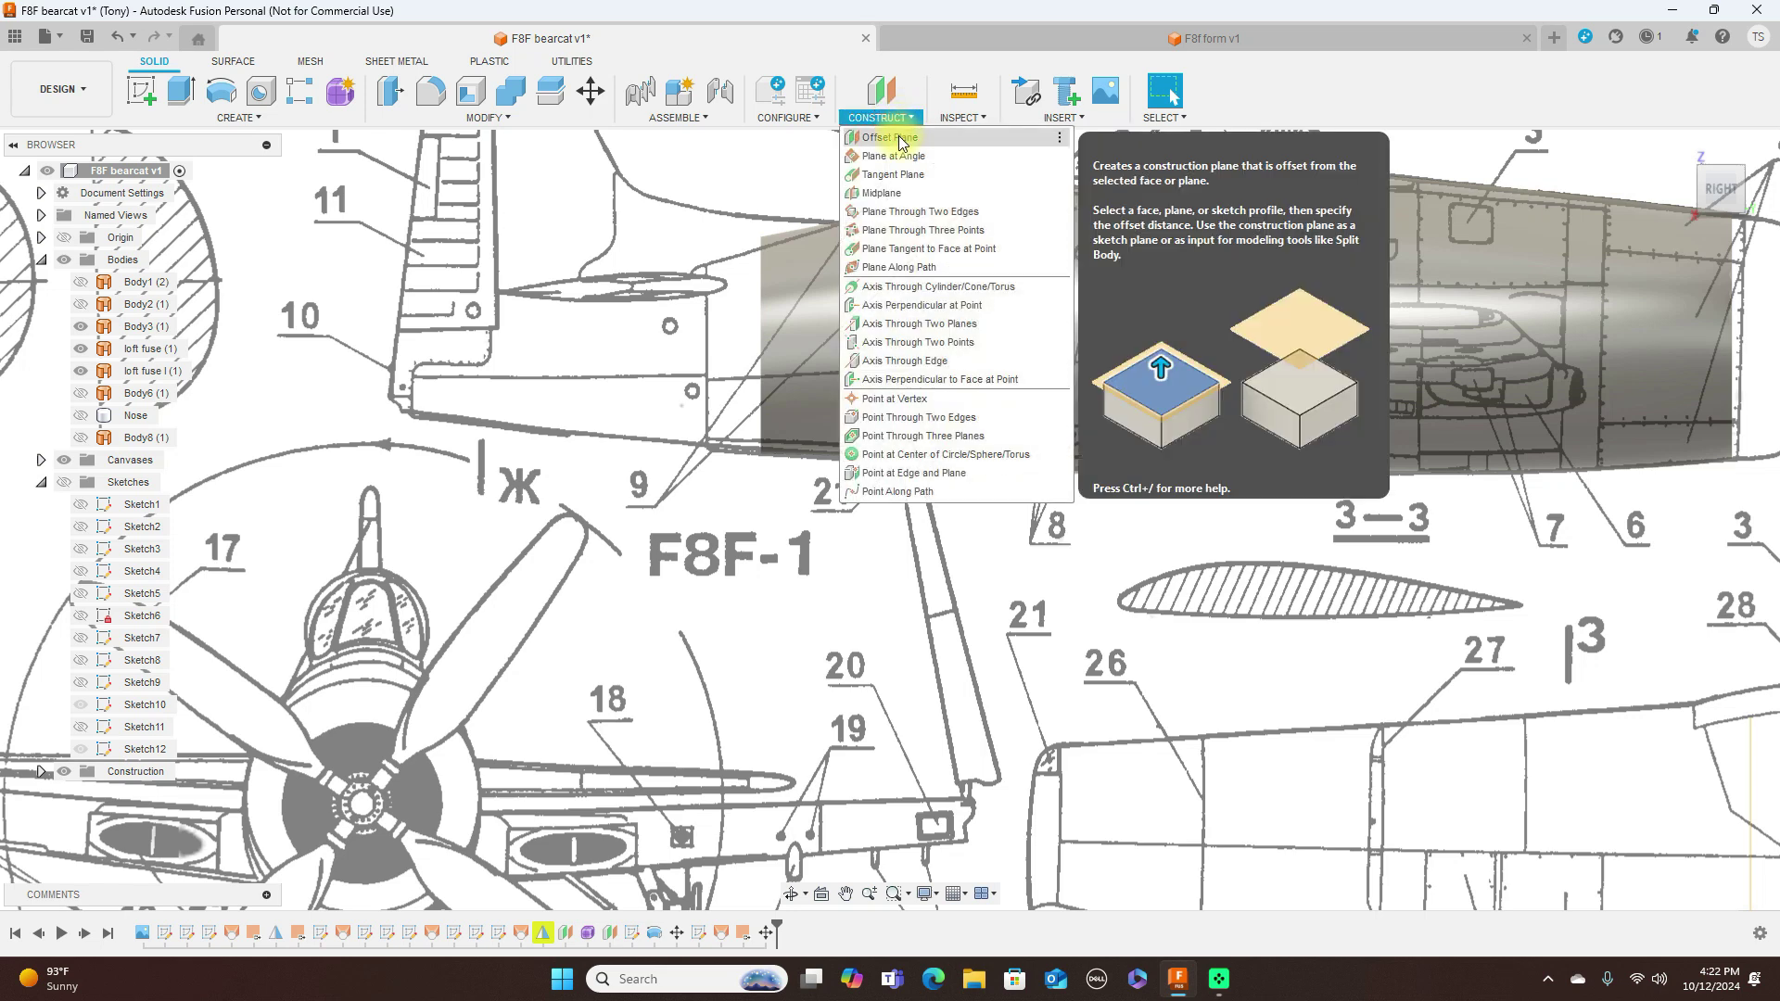
click(900, 139)
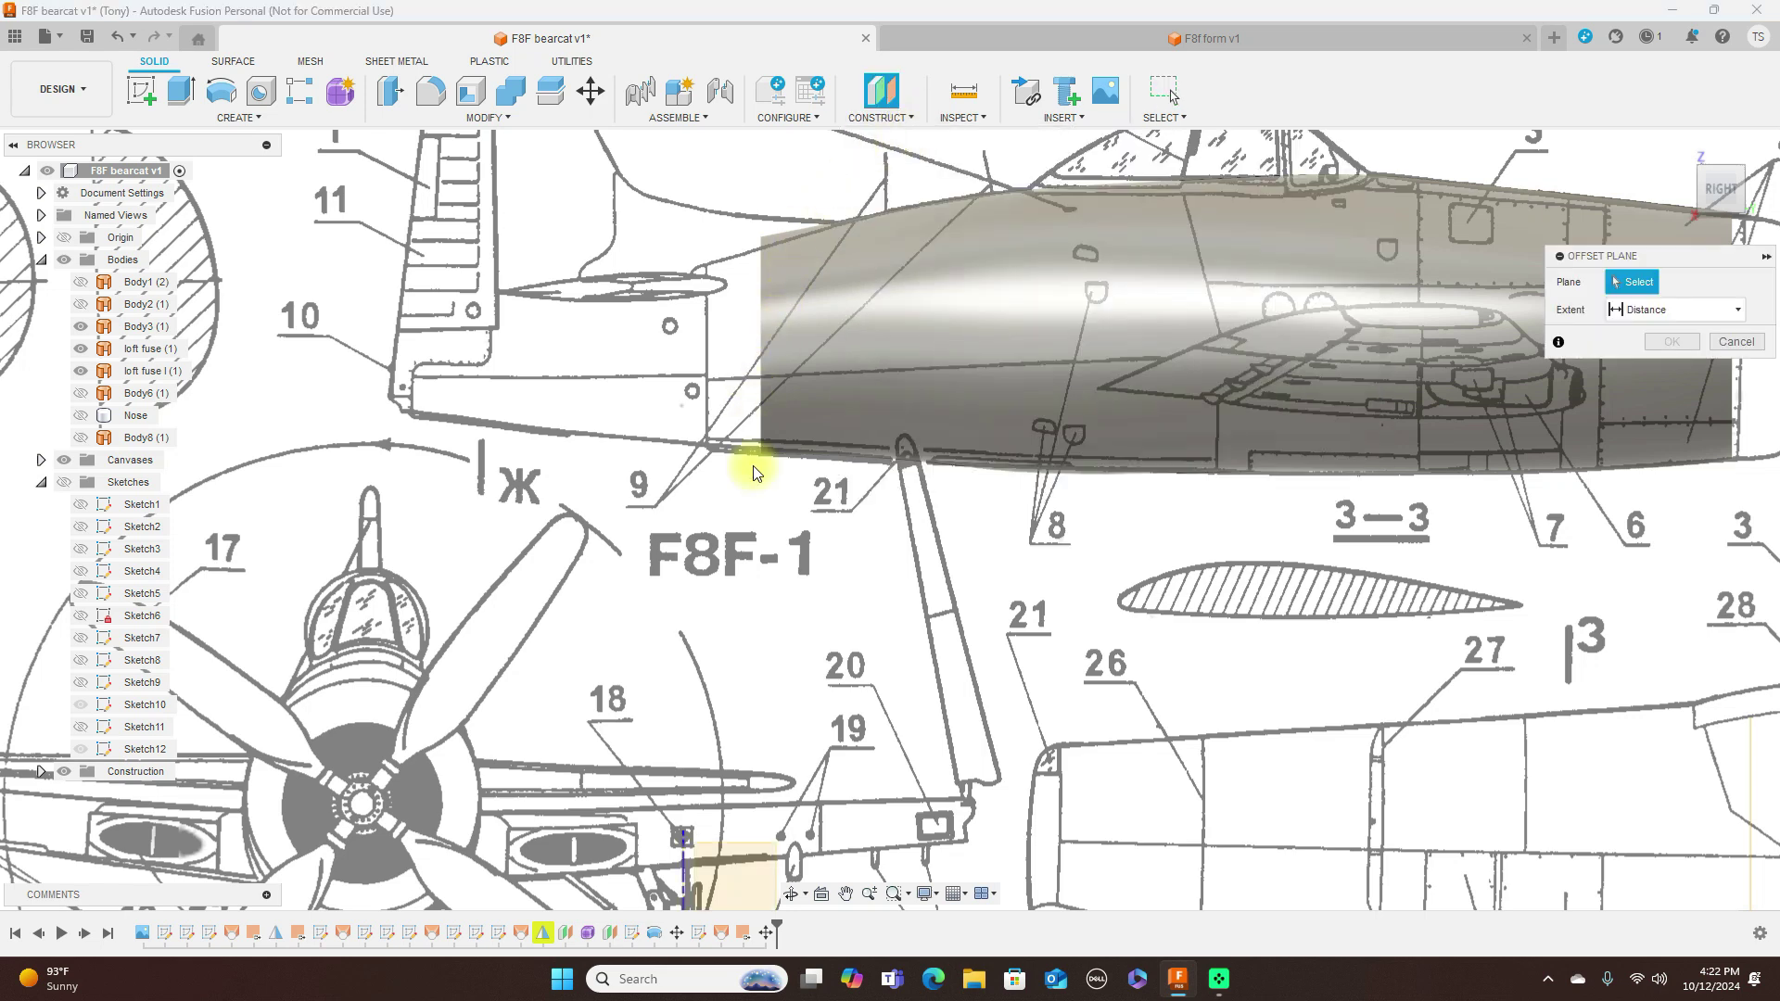
click(682, 866)
scroll(742, 748, down, 4)
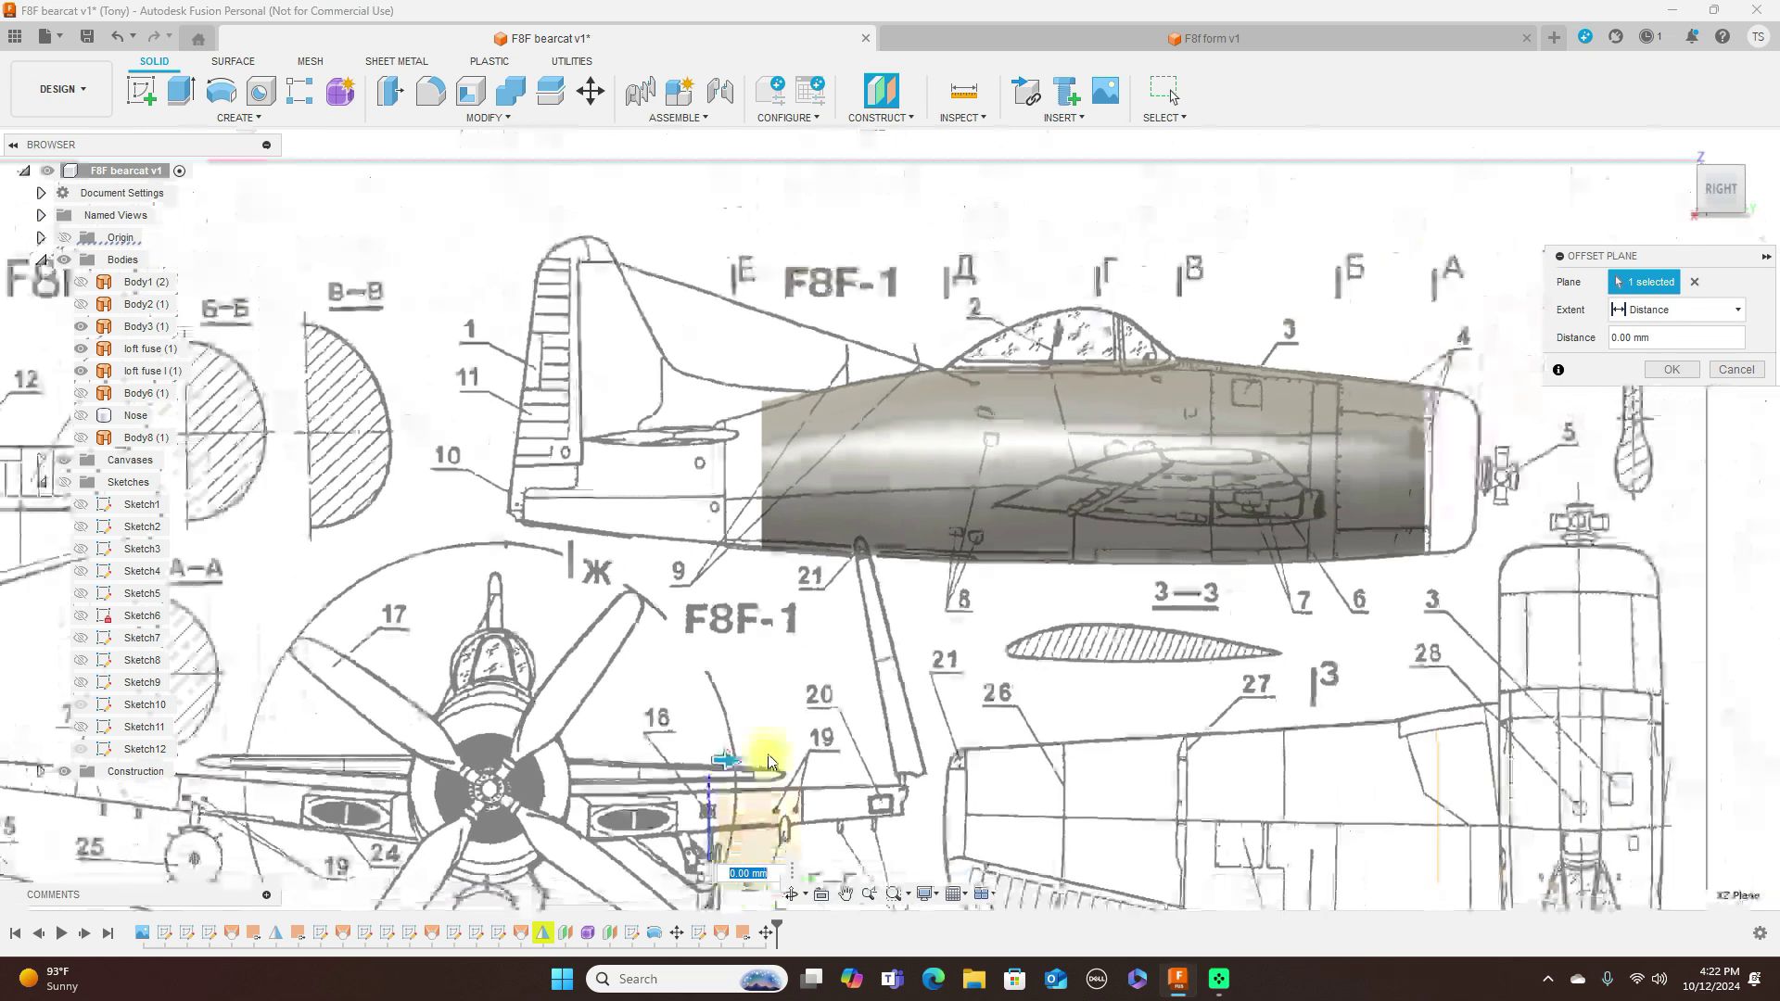
drag(744, 756, 807, 756)
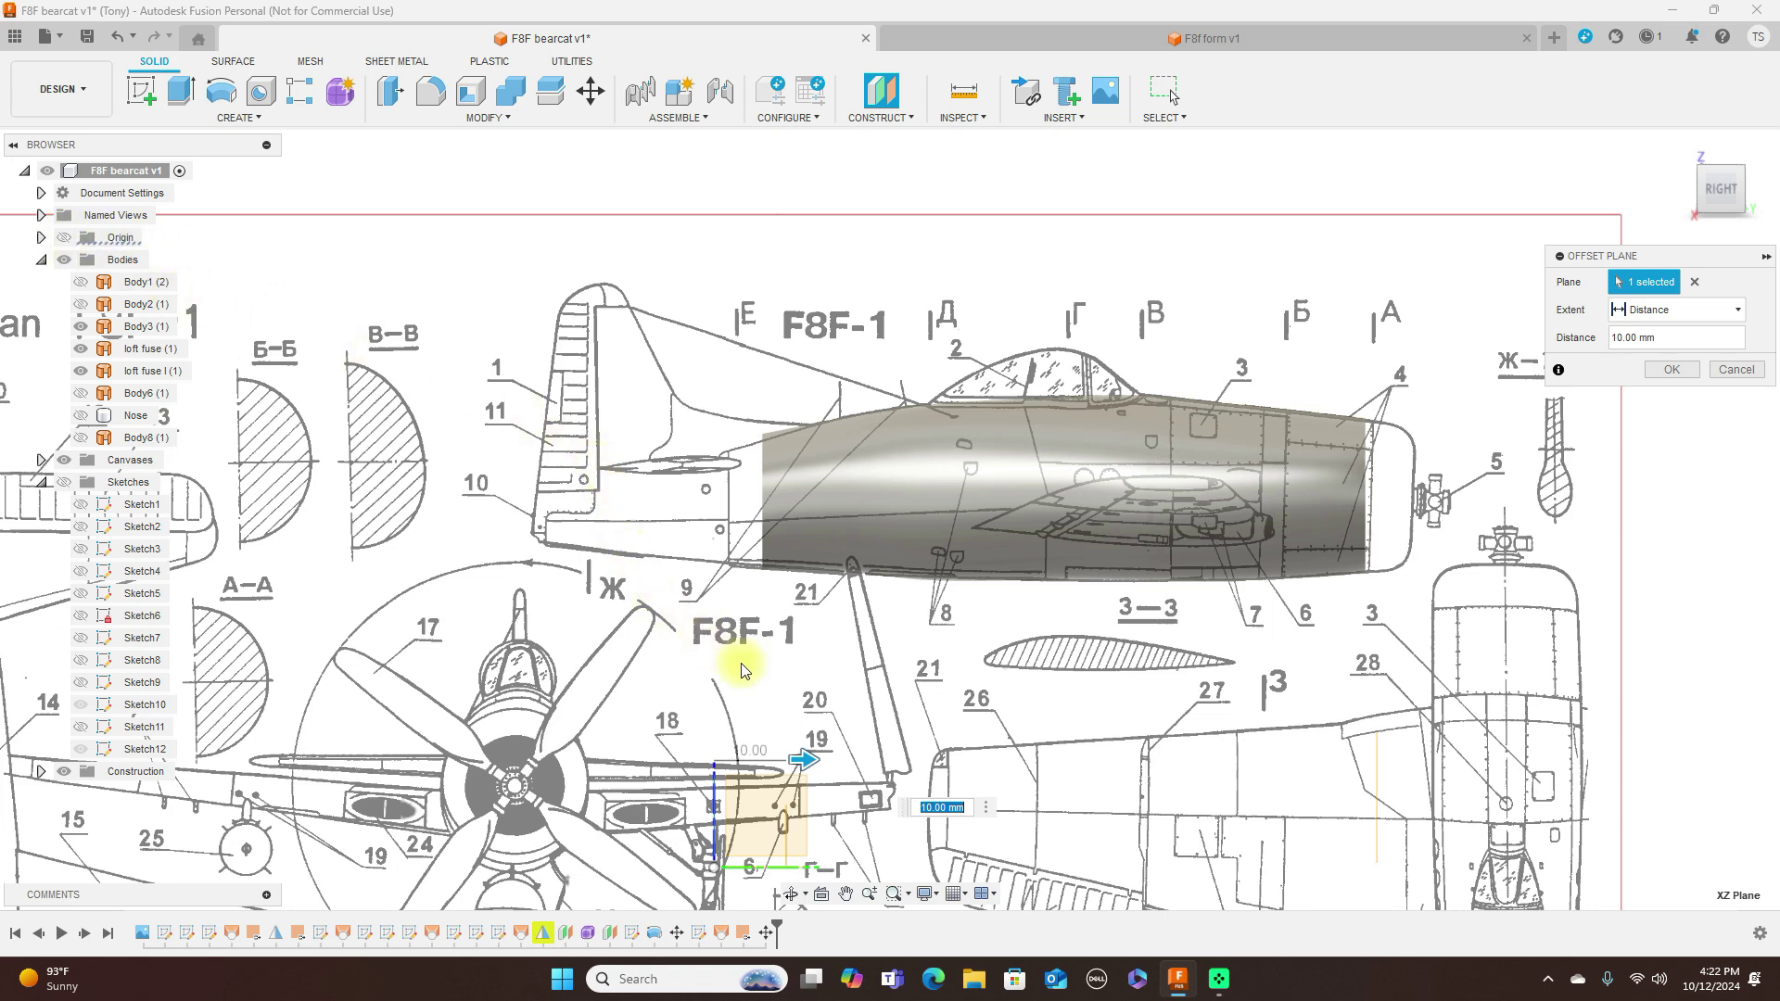
scroll(813, 715, up, 2)
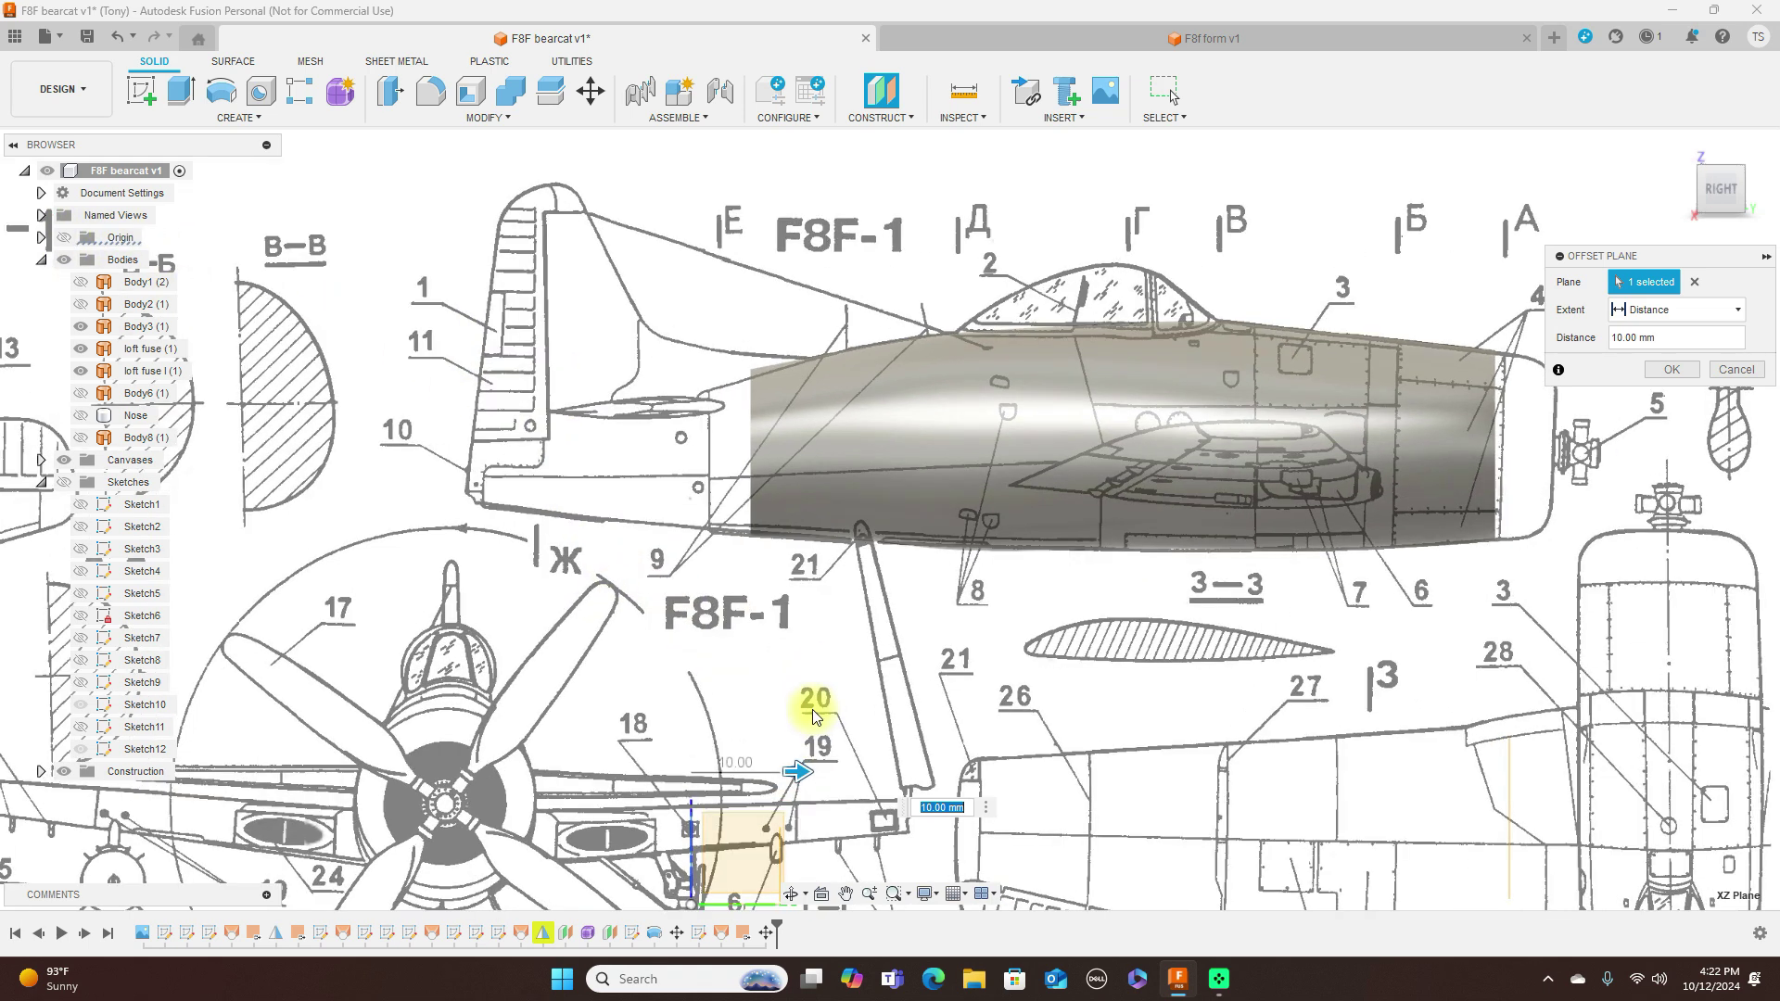
click(1723, 370)
scroll(974, 702, down, 2)
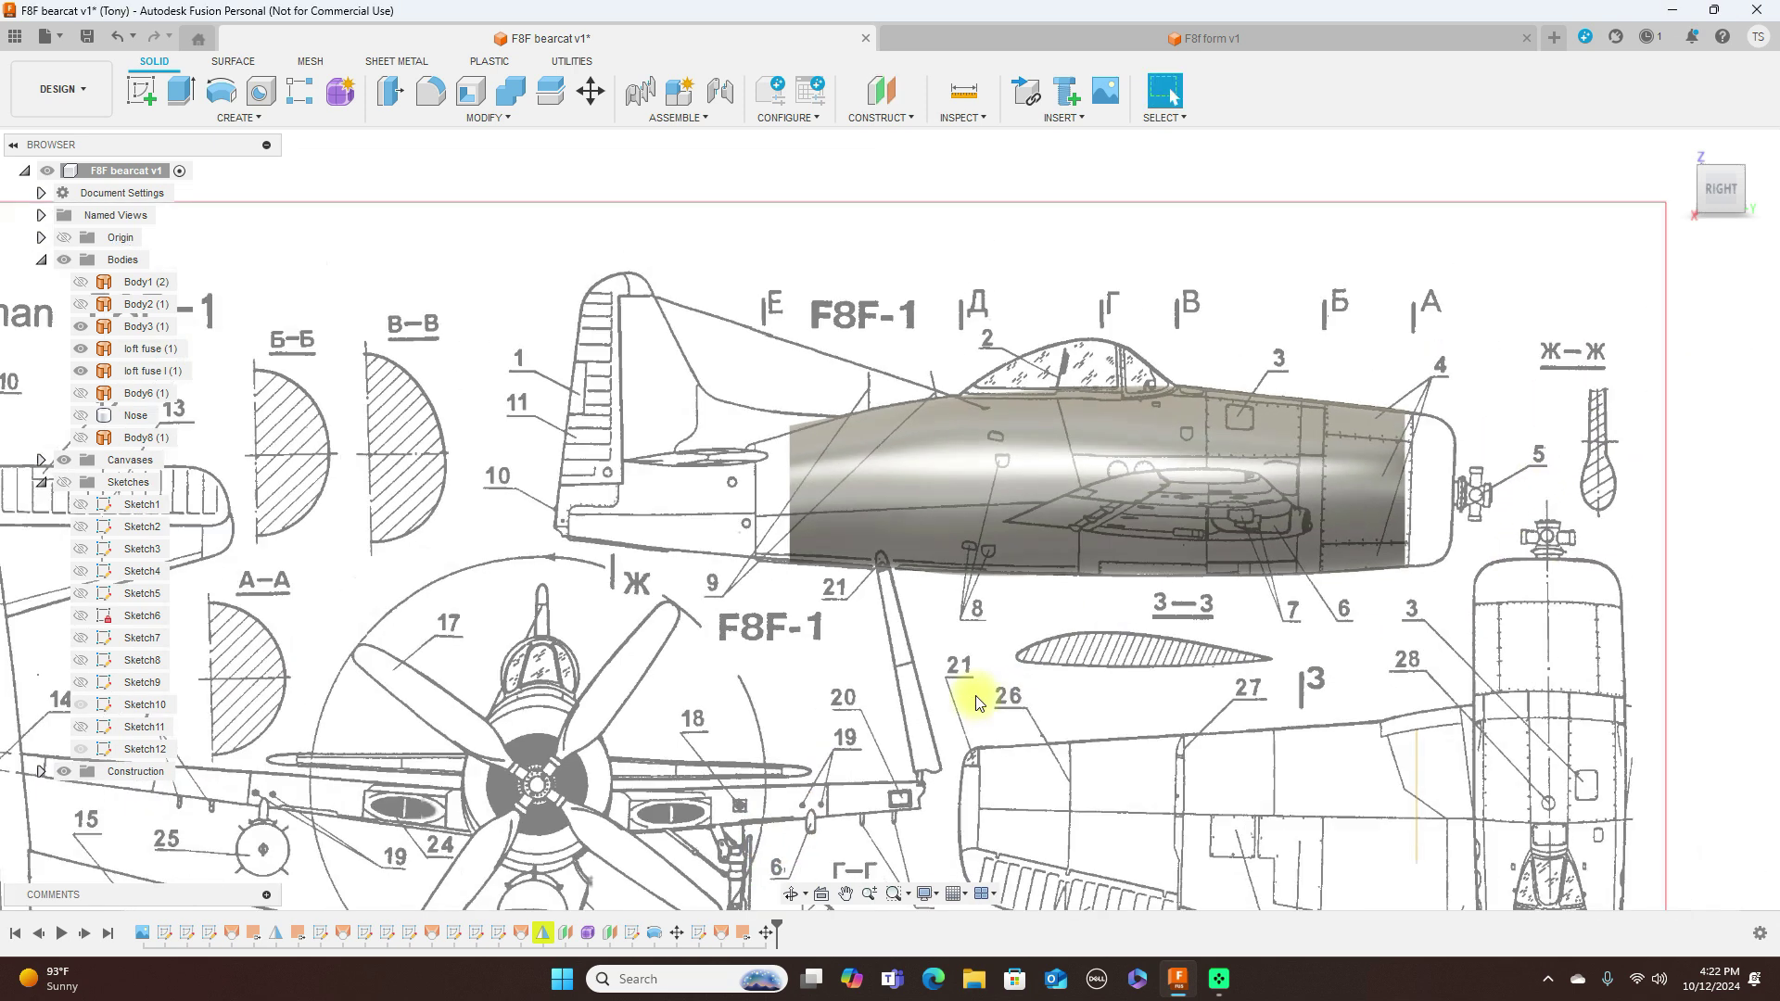
scroll(734, 427, up, 2)
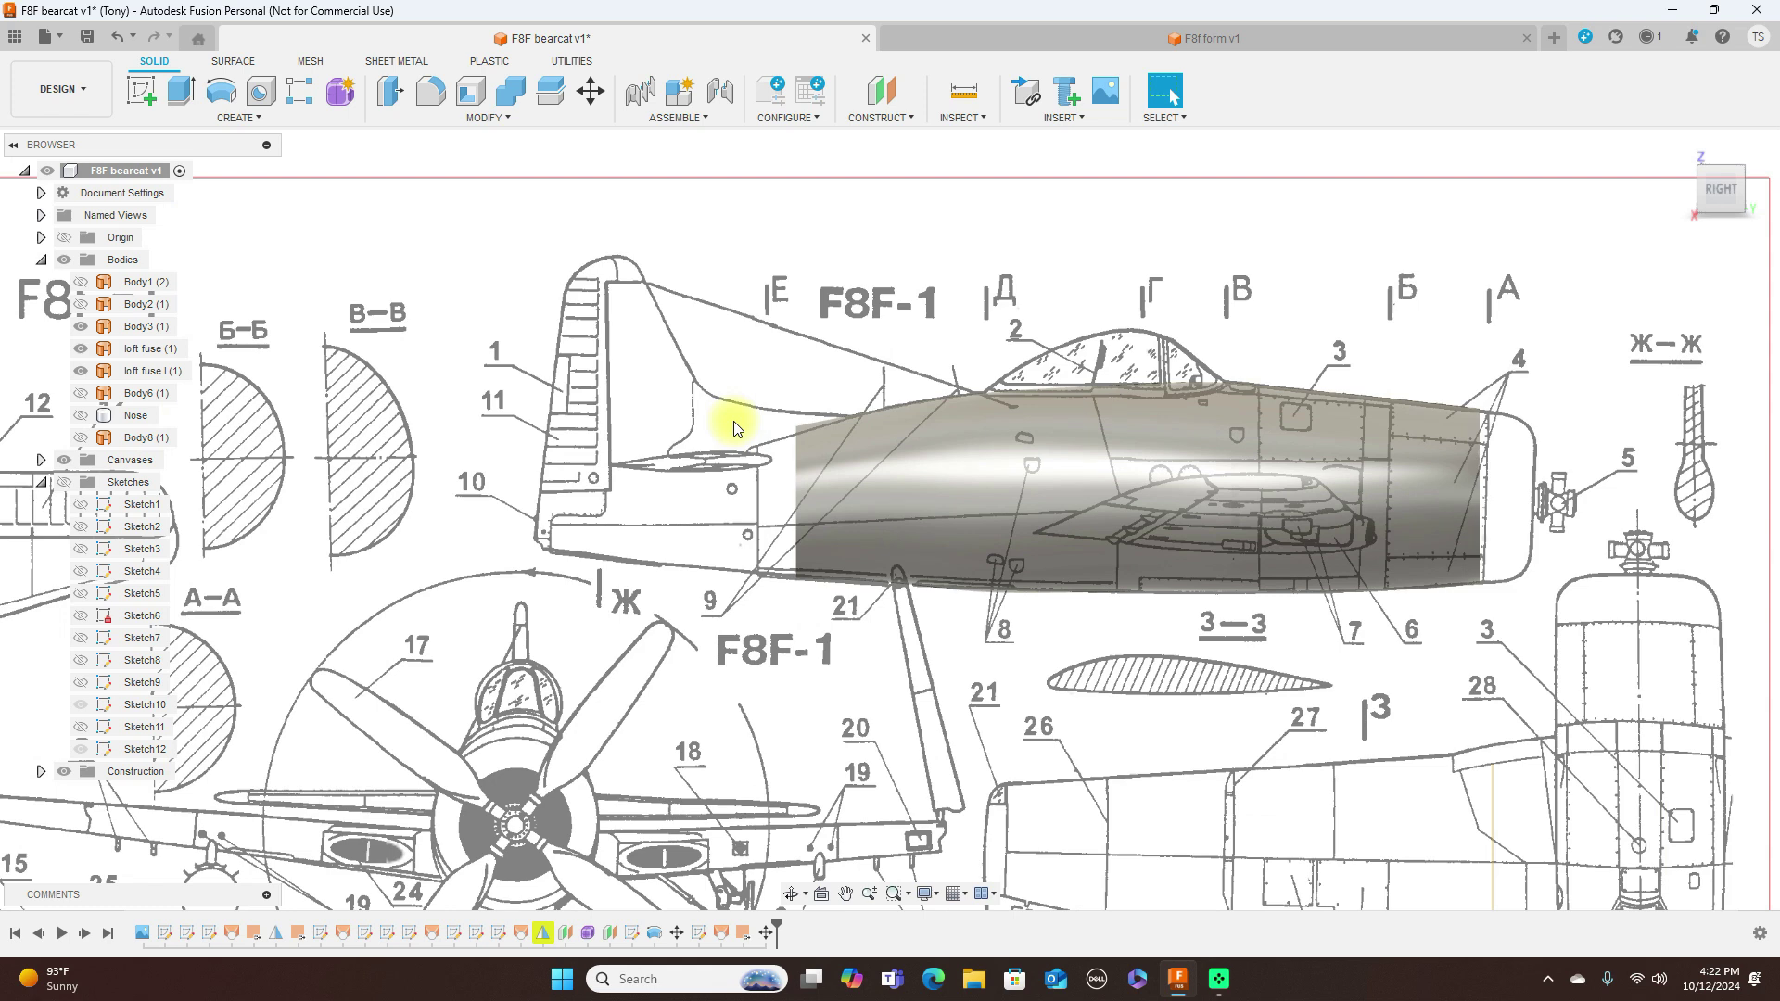
Step: Start a new sketch on the side plane, zoomed in on the fuselage tail
click(151, 91)
click(696, 337)
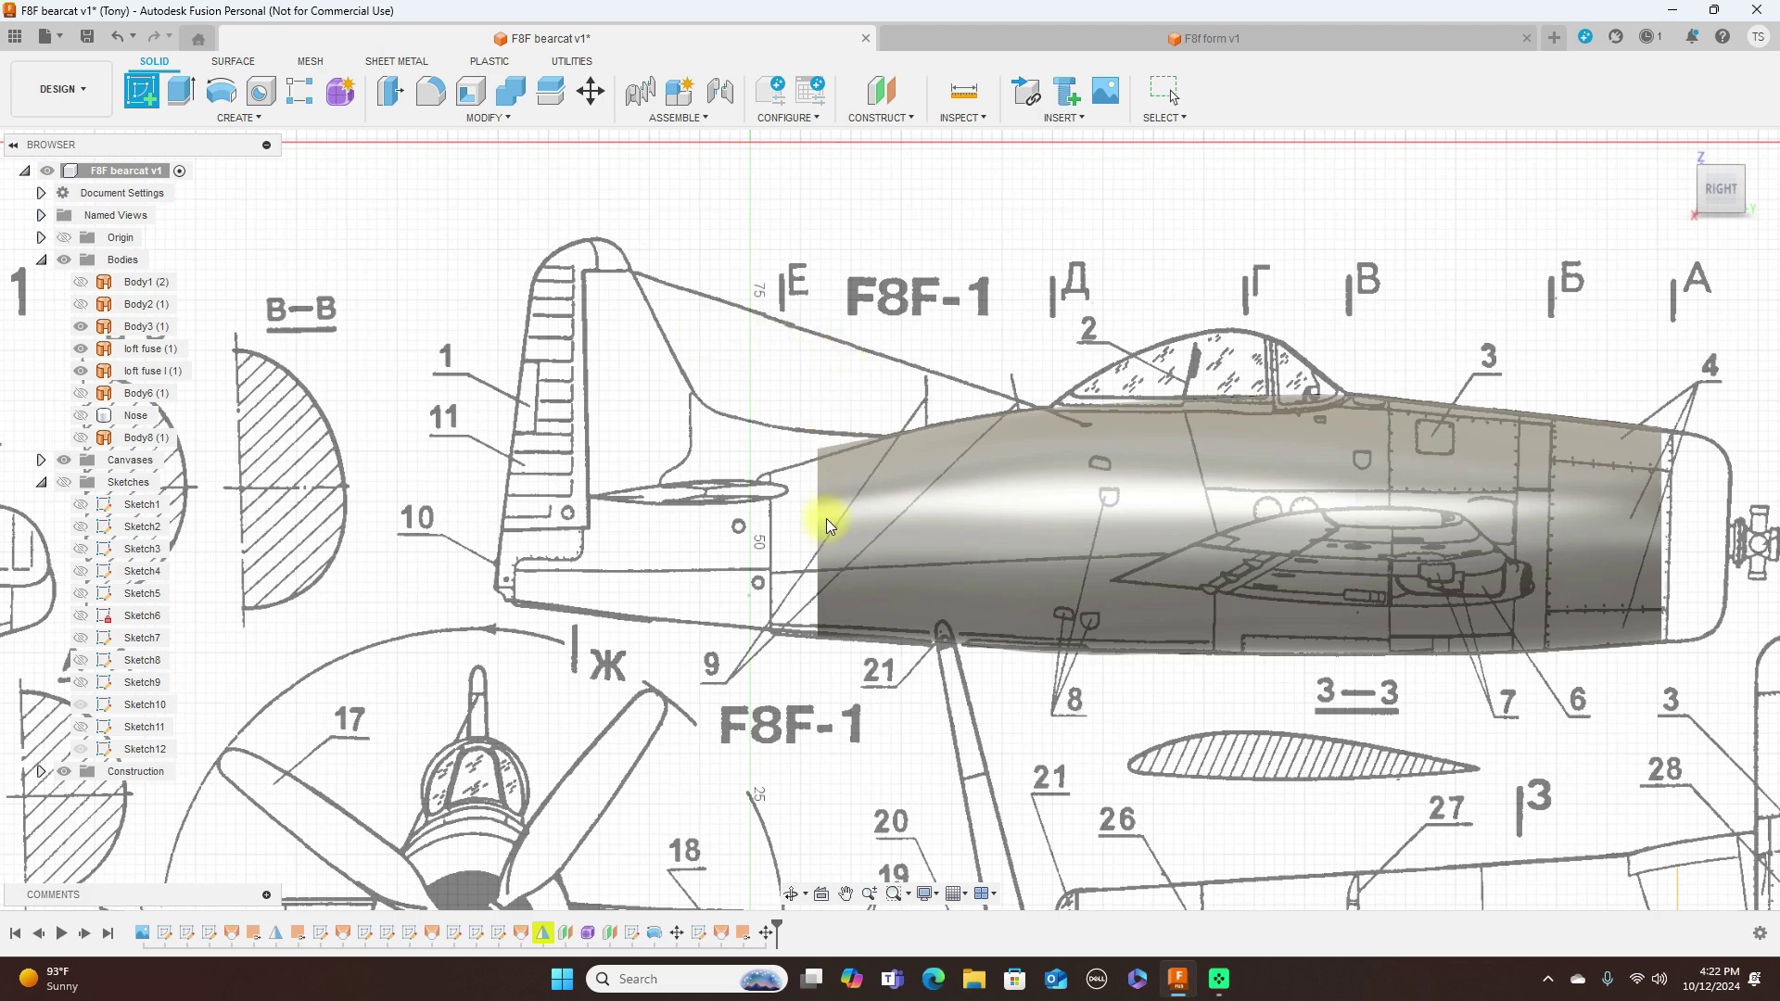
scroll(815, 723, up, 2)
mouse_move(854, 708)
middle_down()
mouse_move(867, 320)
mouse_move(850, 701)
middle_up()
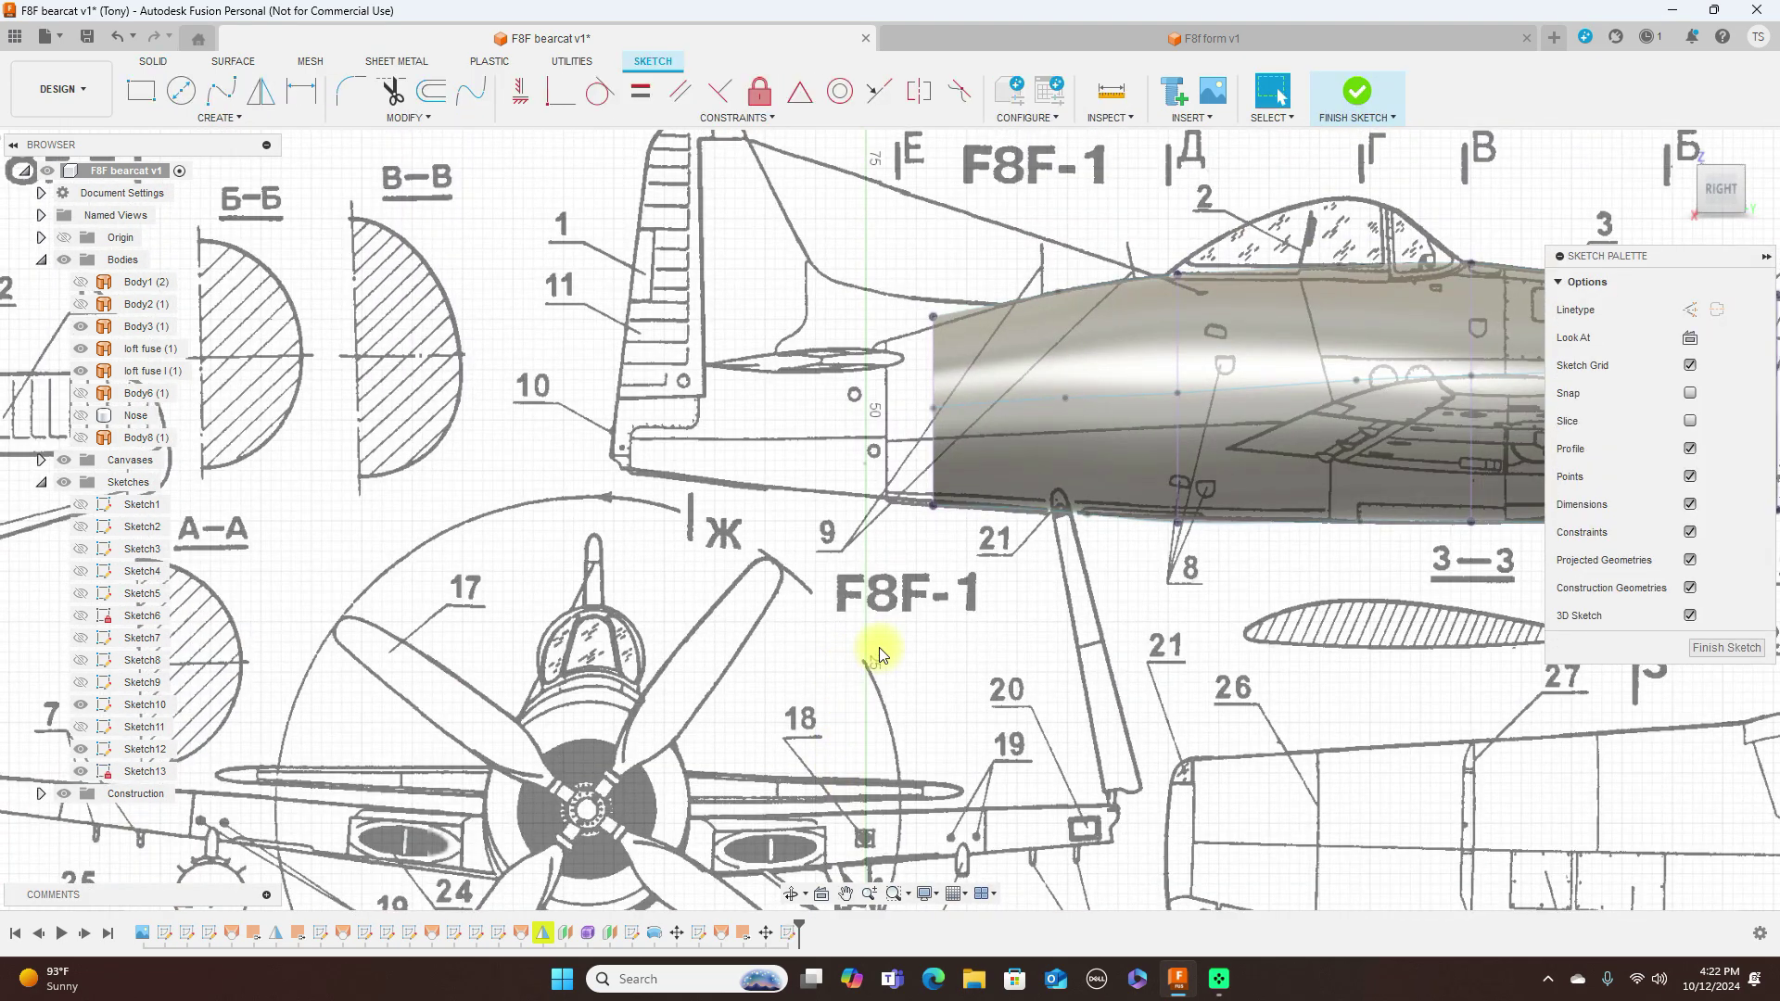
Step: Draw a vertical line down from the rear lower edge, finish the sketch, and show all sketches
key(l)
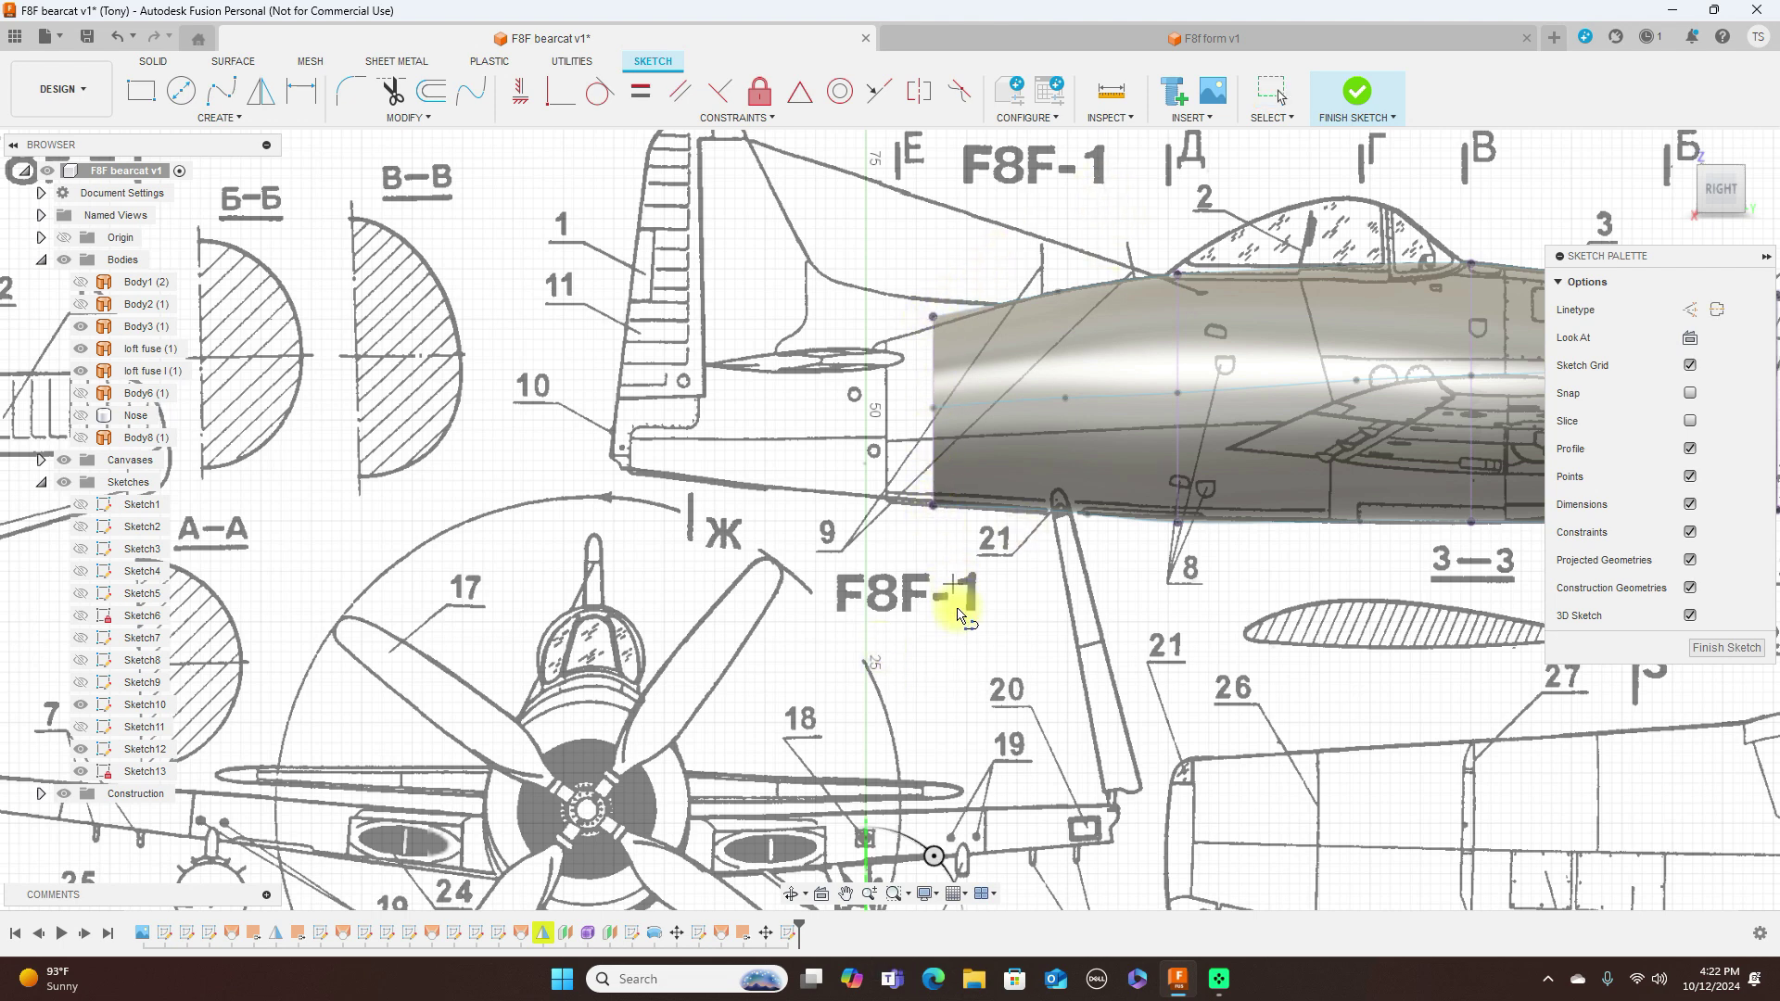
click(932, 506)
click(935, 689)
right_click(936, 686)
click(985, 669)
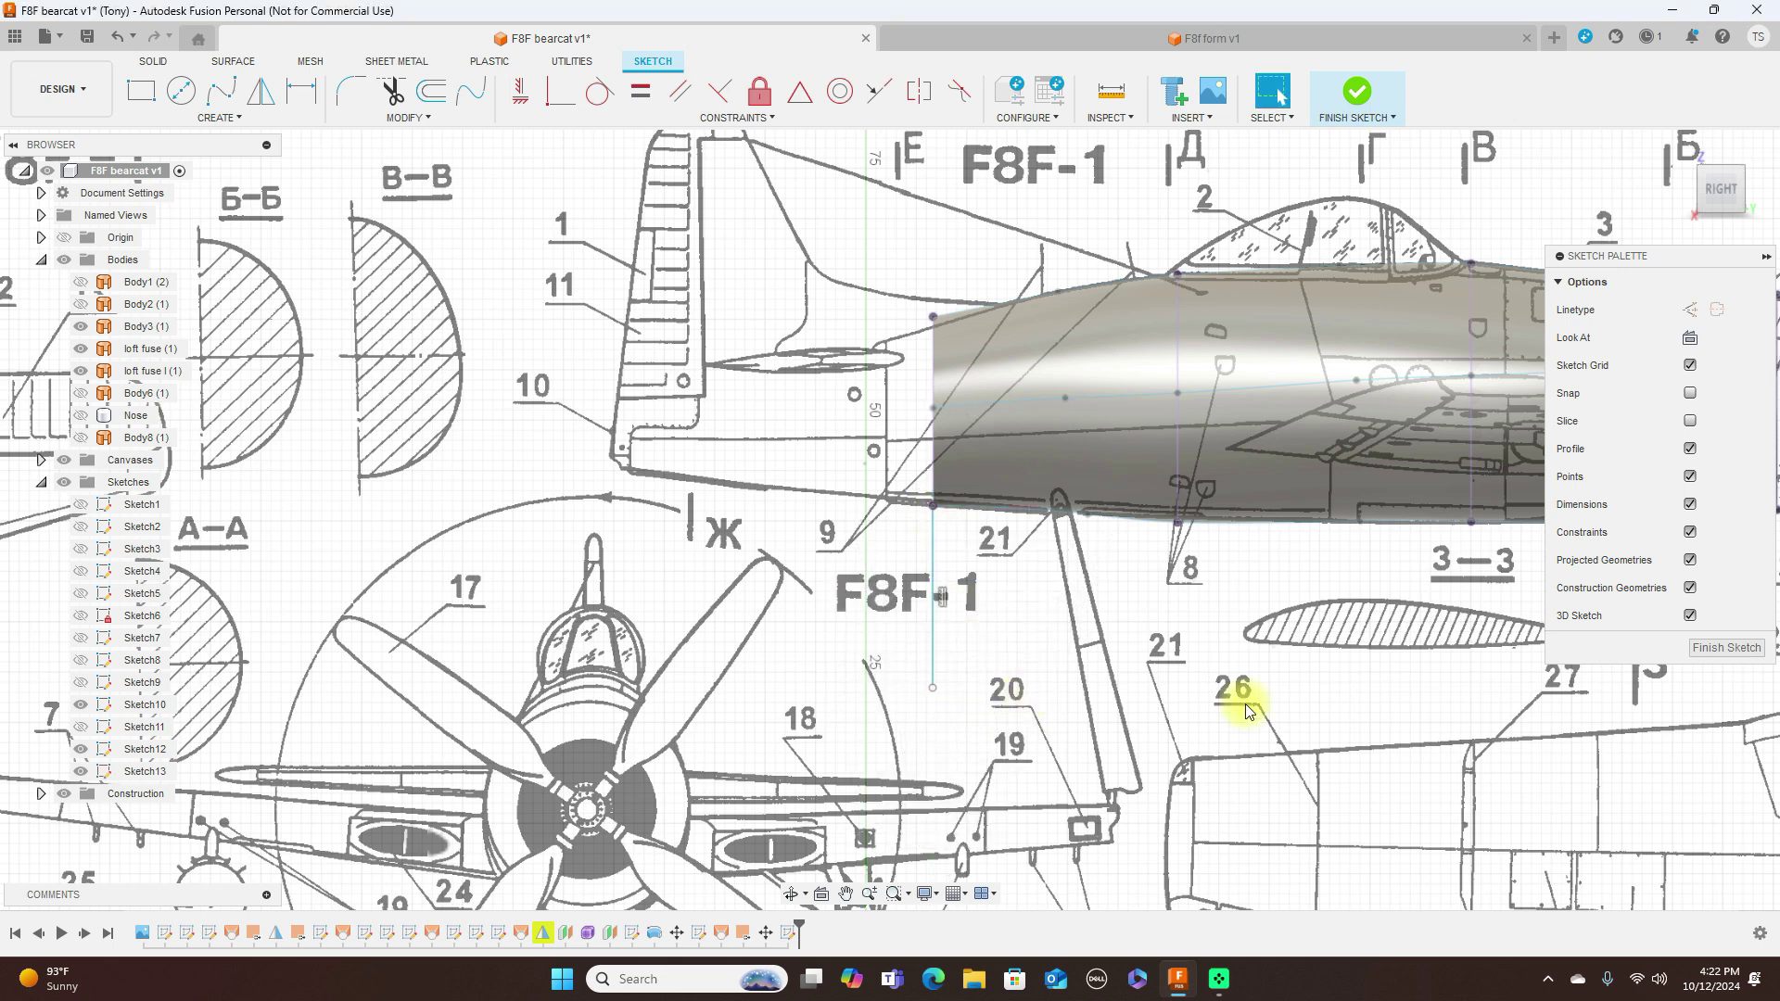
click(1727, 648)
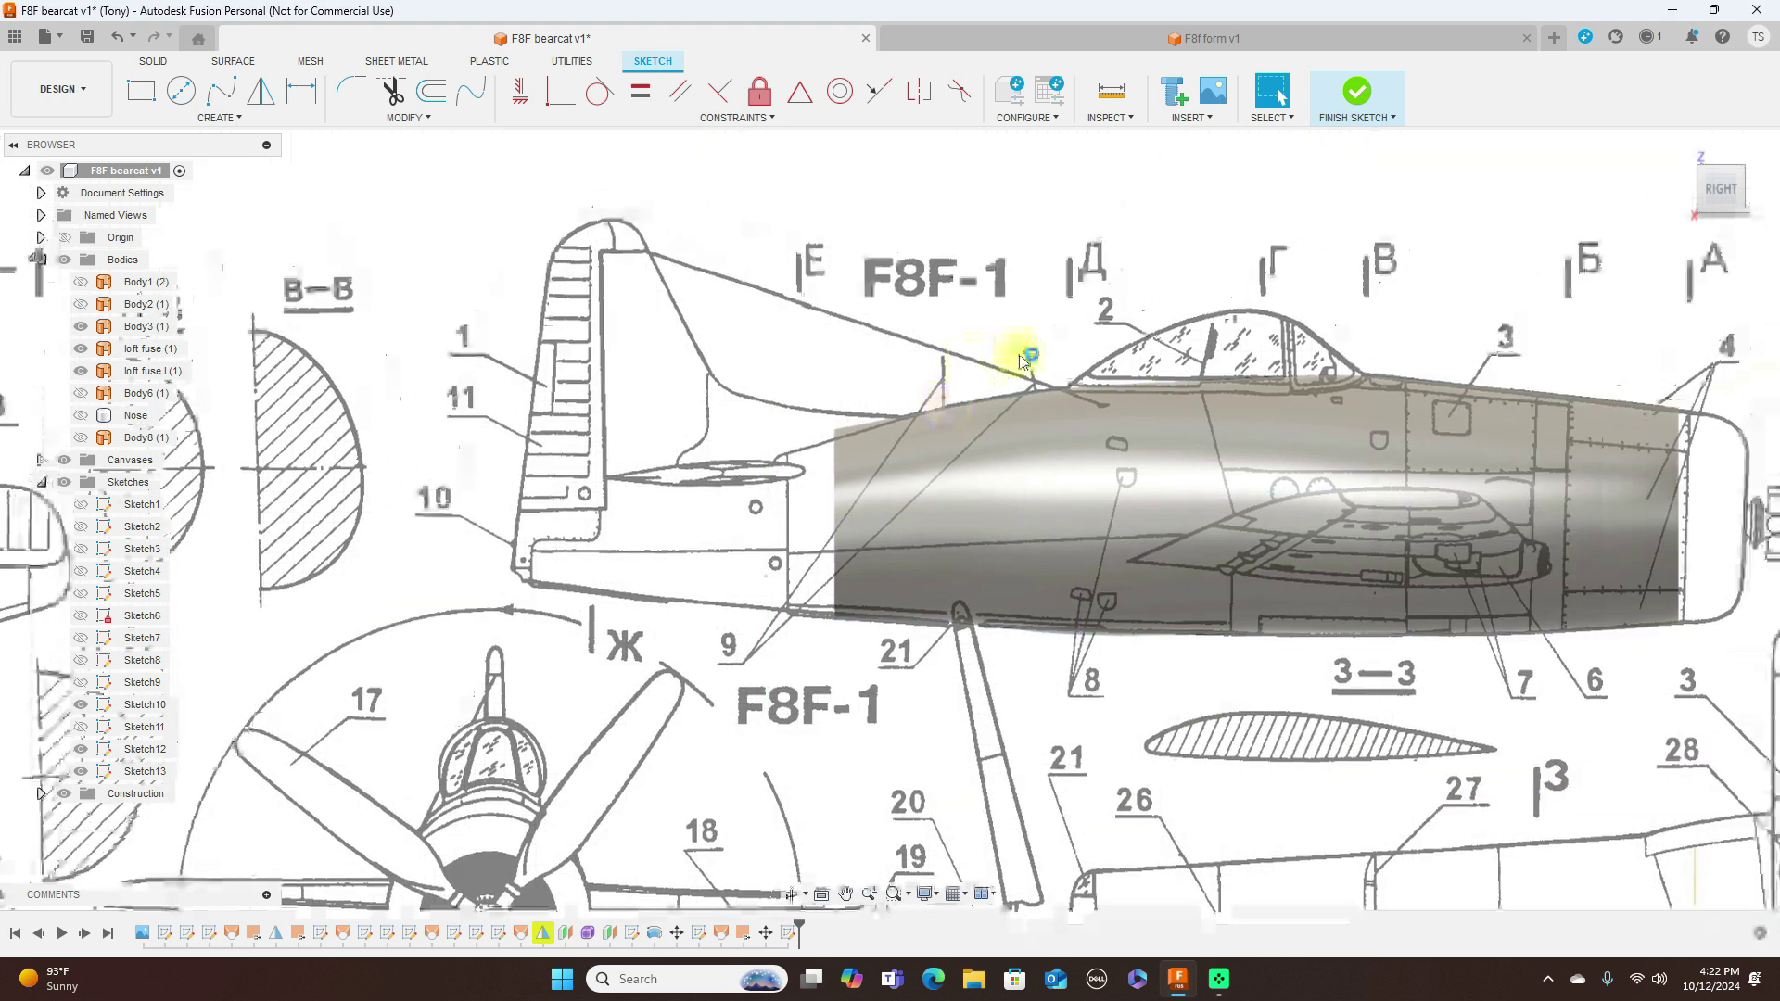
click(64, 481)
Step: Create Plane3 at 0 deg through the vertical sketch line at the fuselage's rear end
click(880, 121)
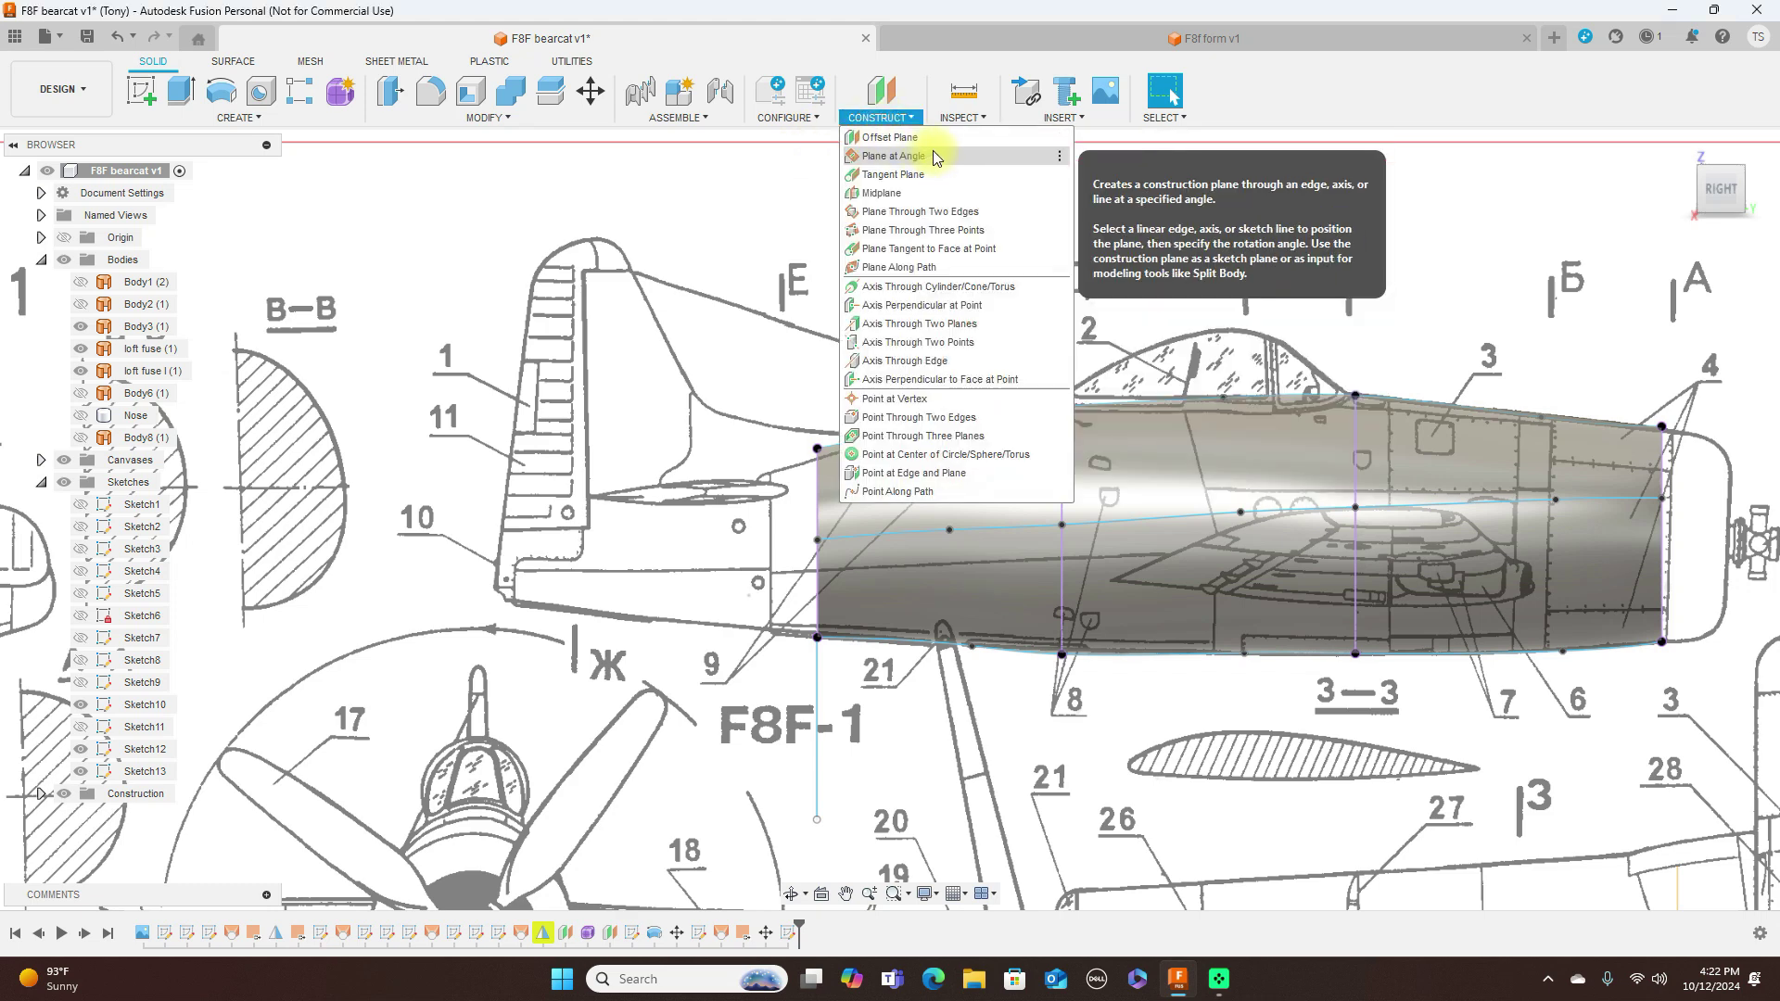
click(932, 155)
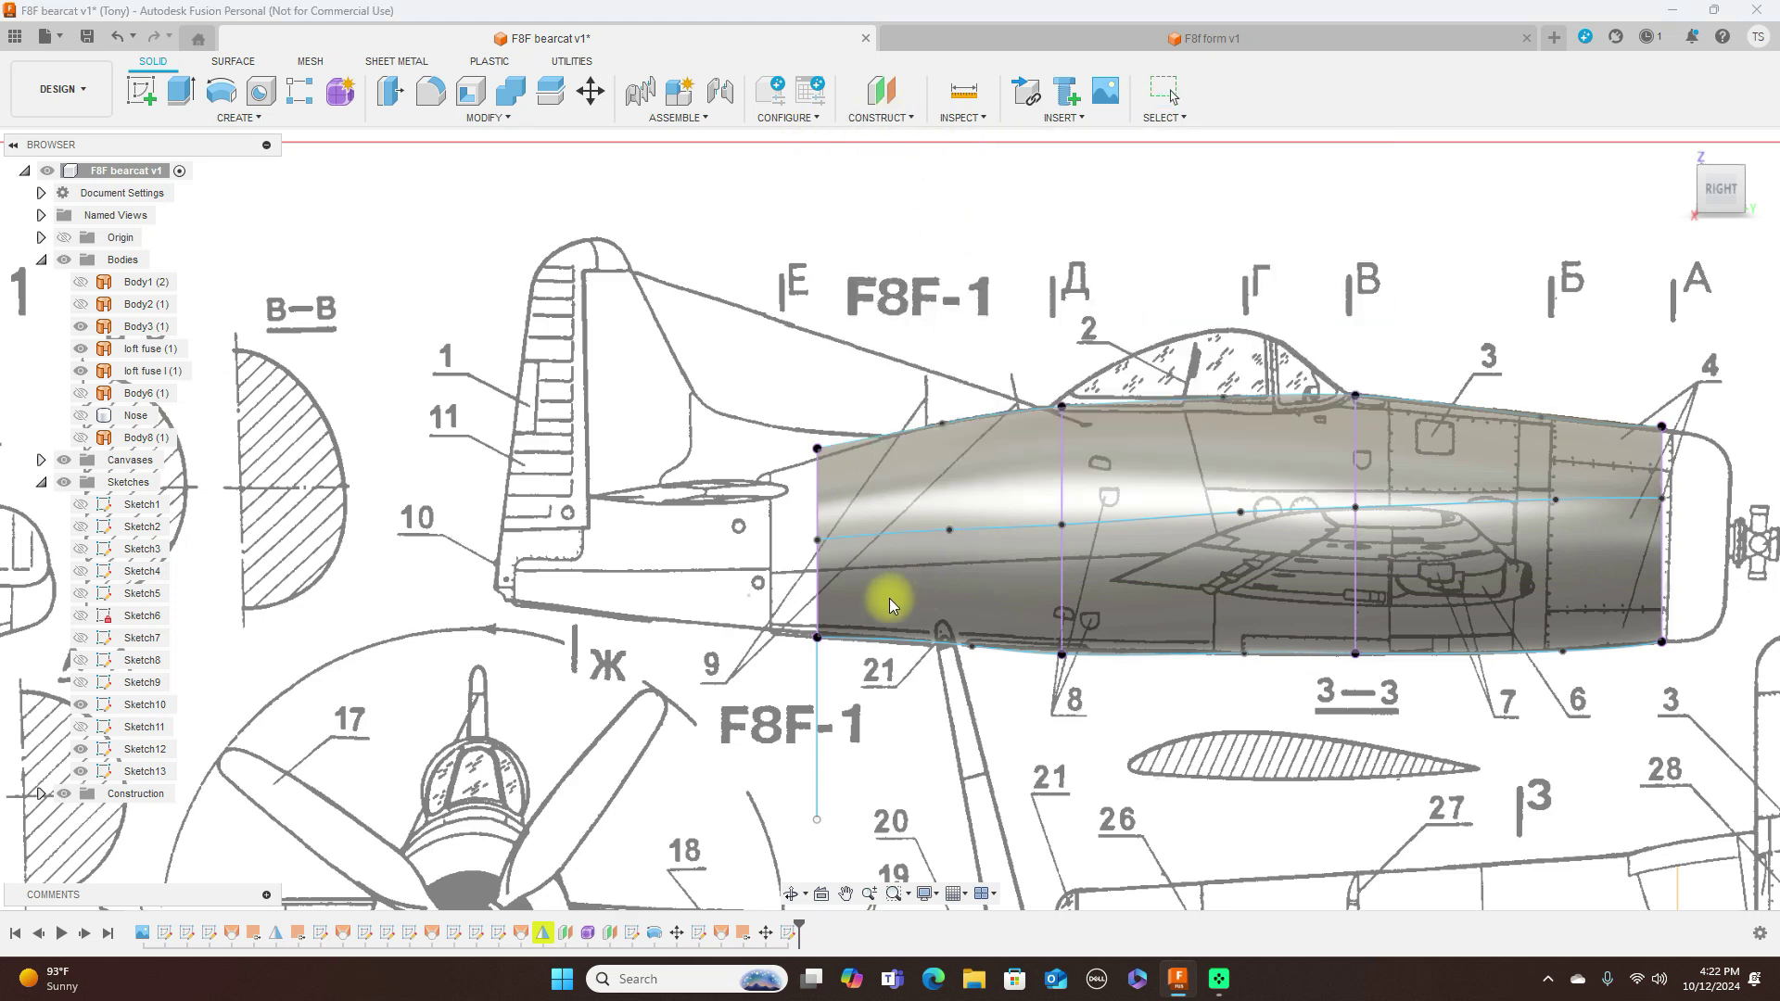
click(816, 692)
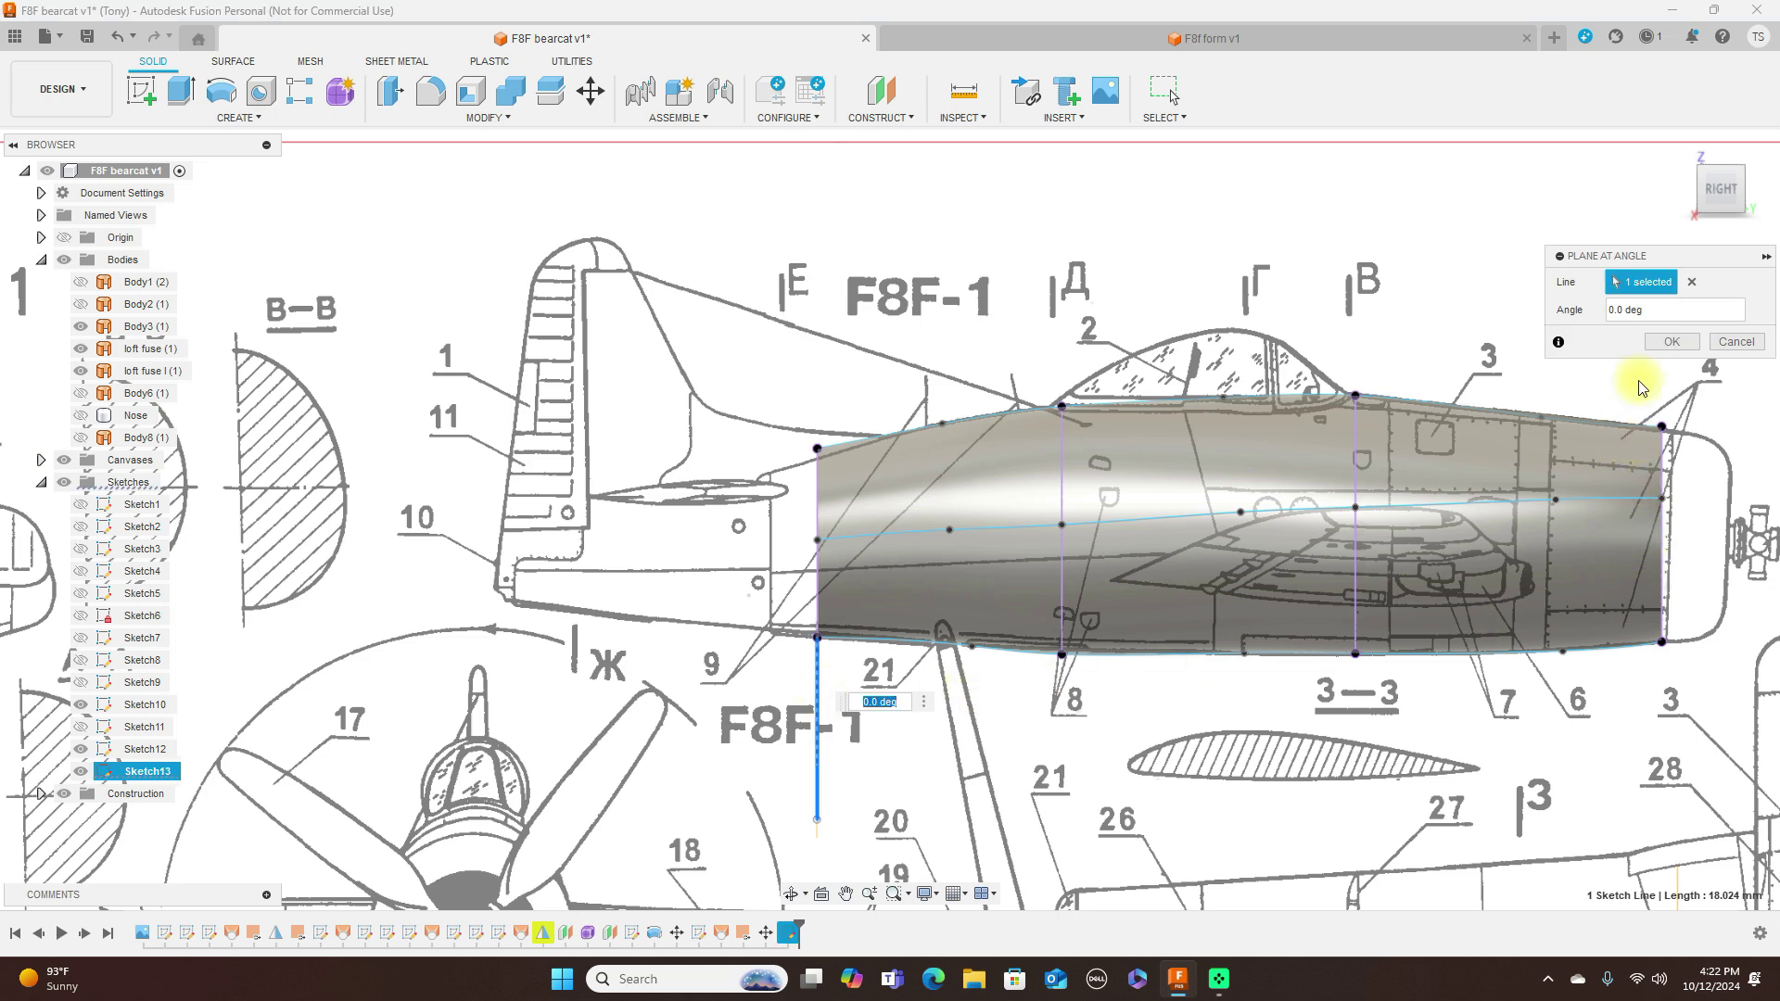
click(1673, 343)
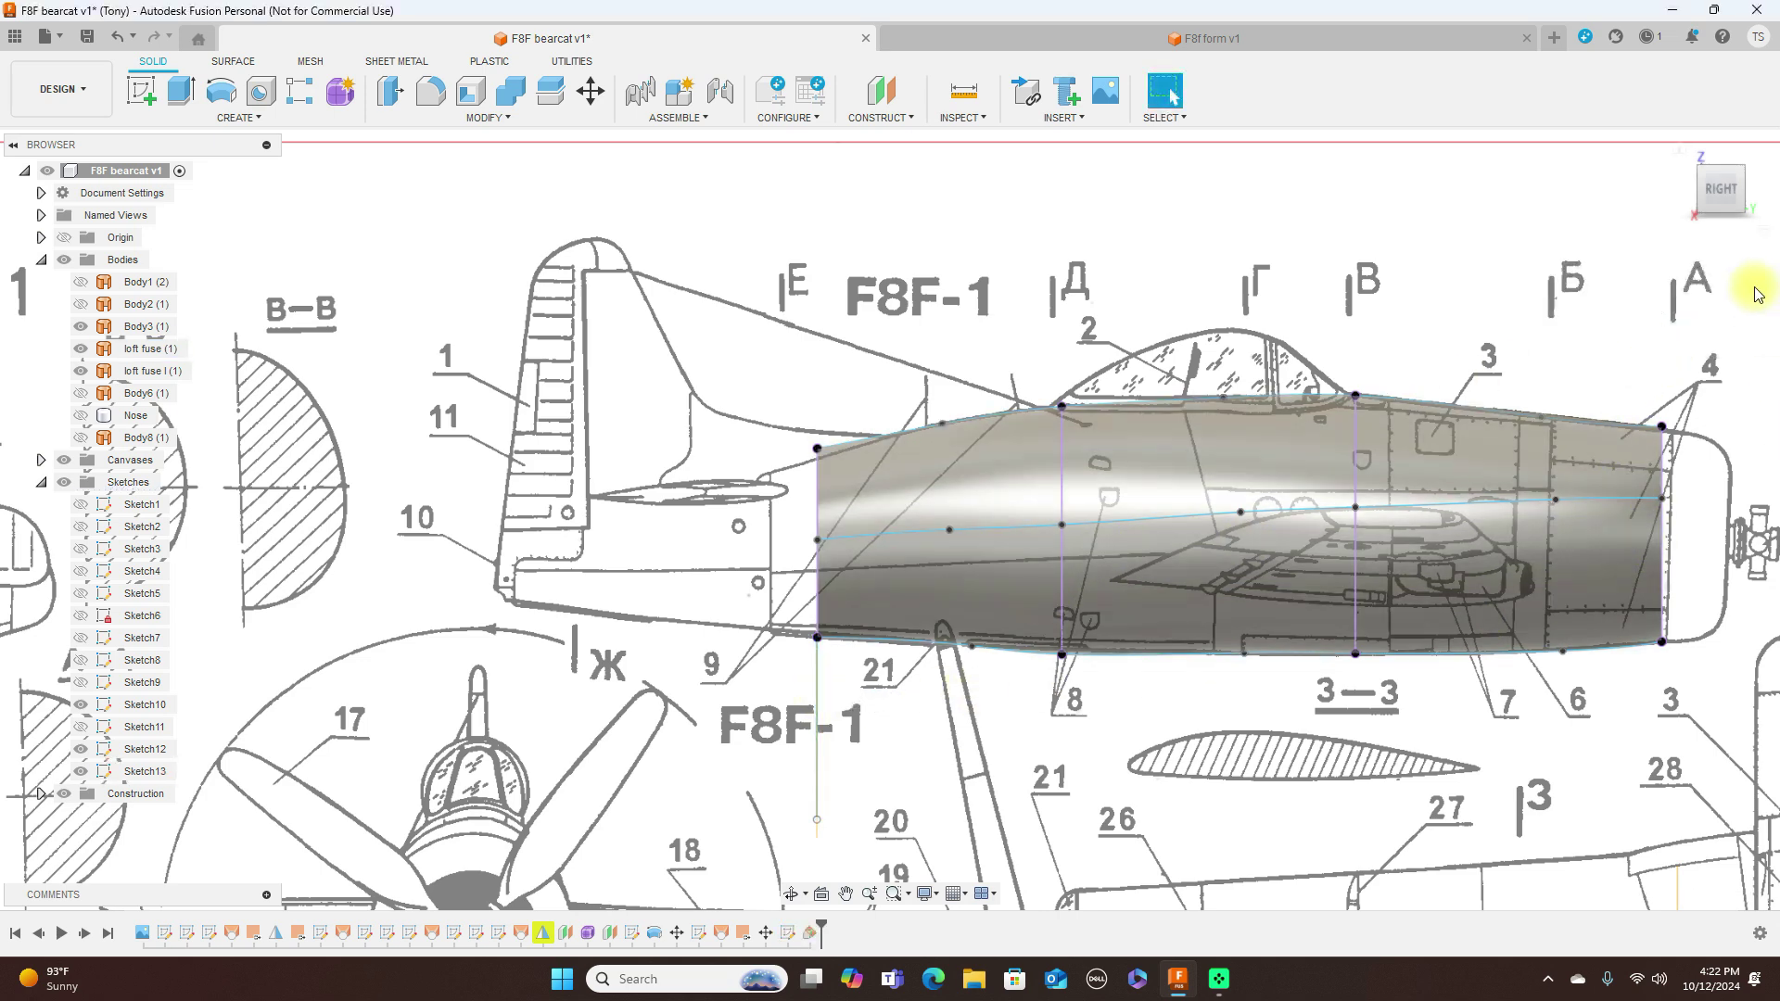
click(1688, 190)
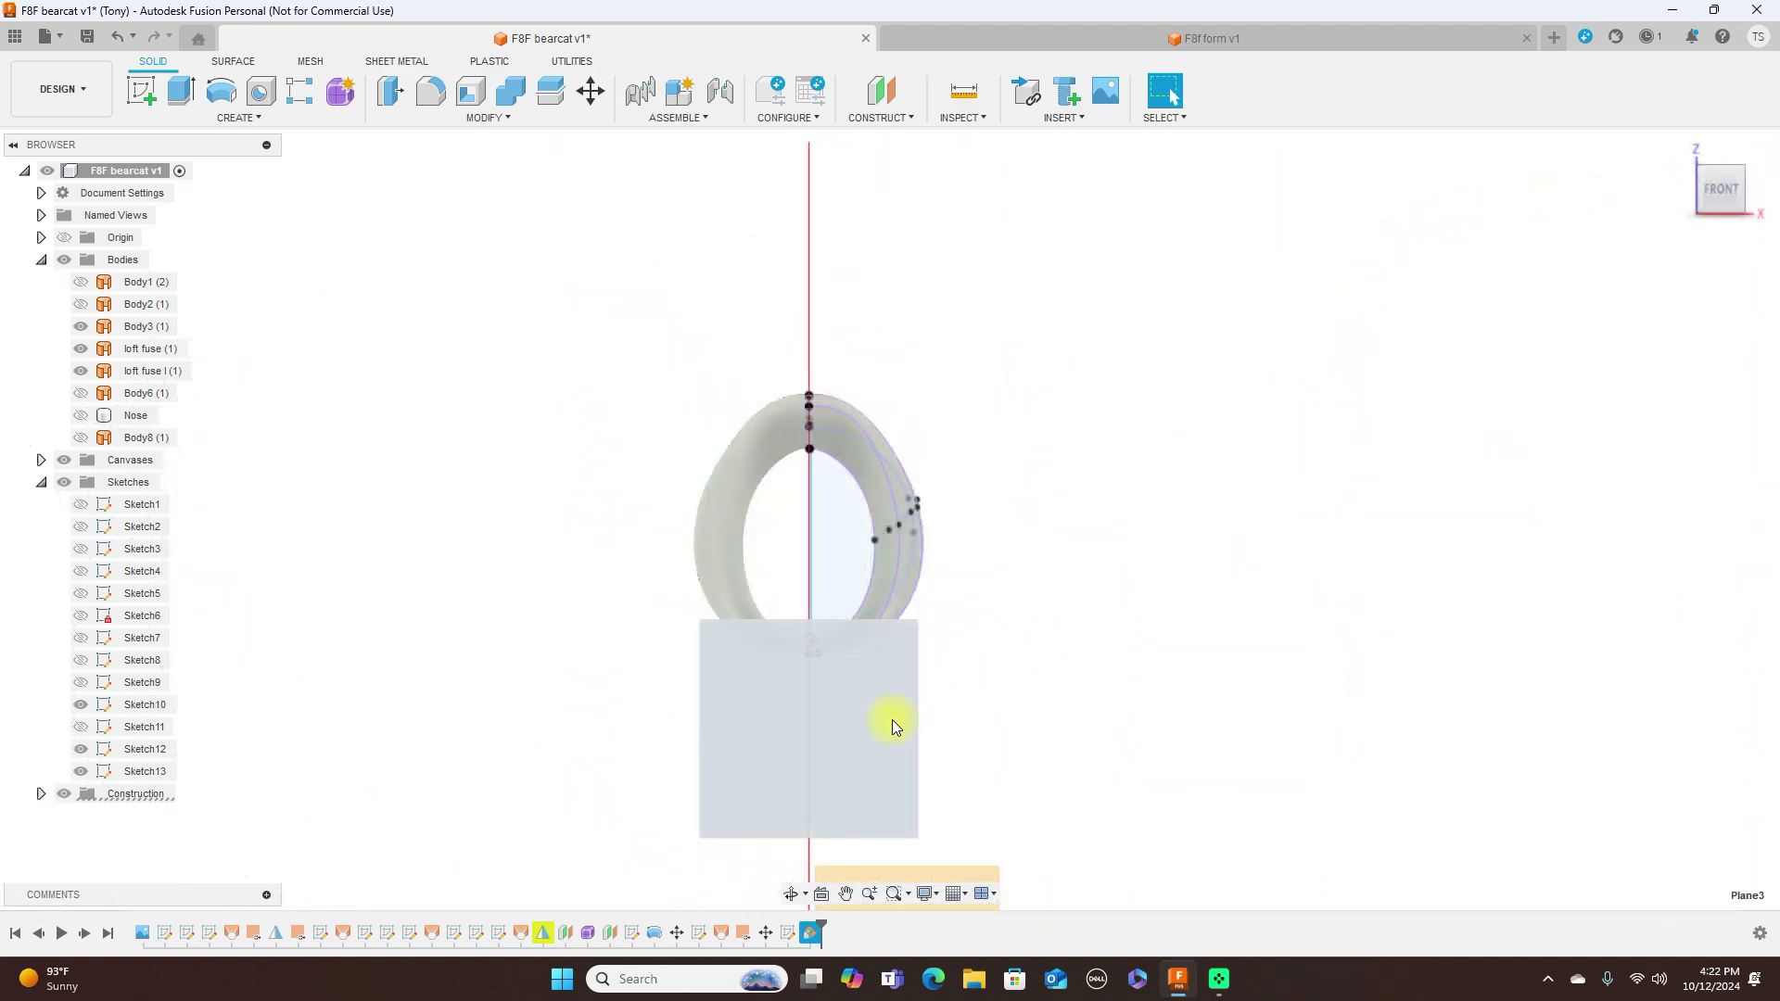
Step: Start a new sketch on Plane3
click(892, 719)
click(130, 88)
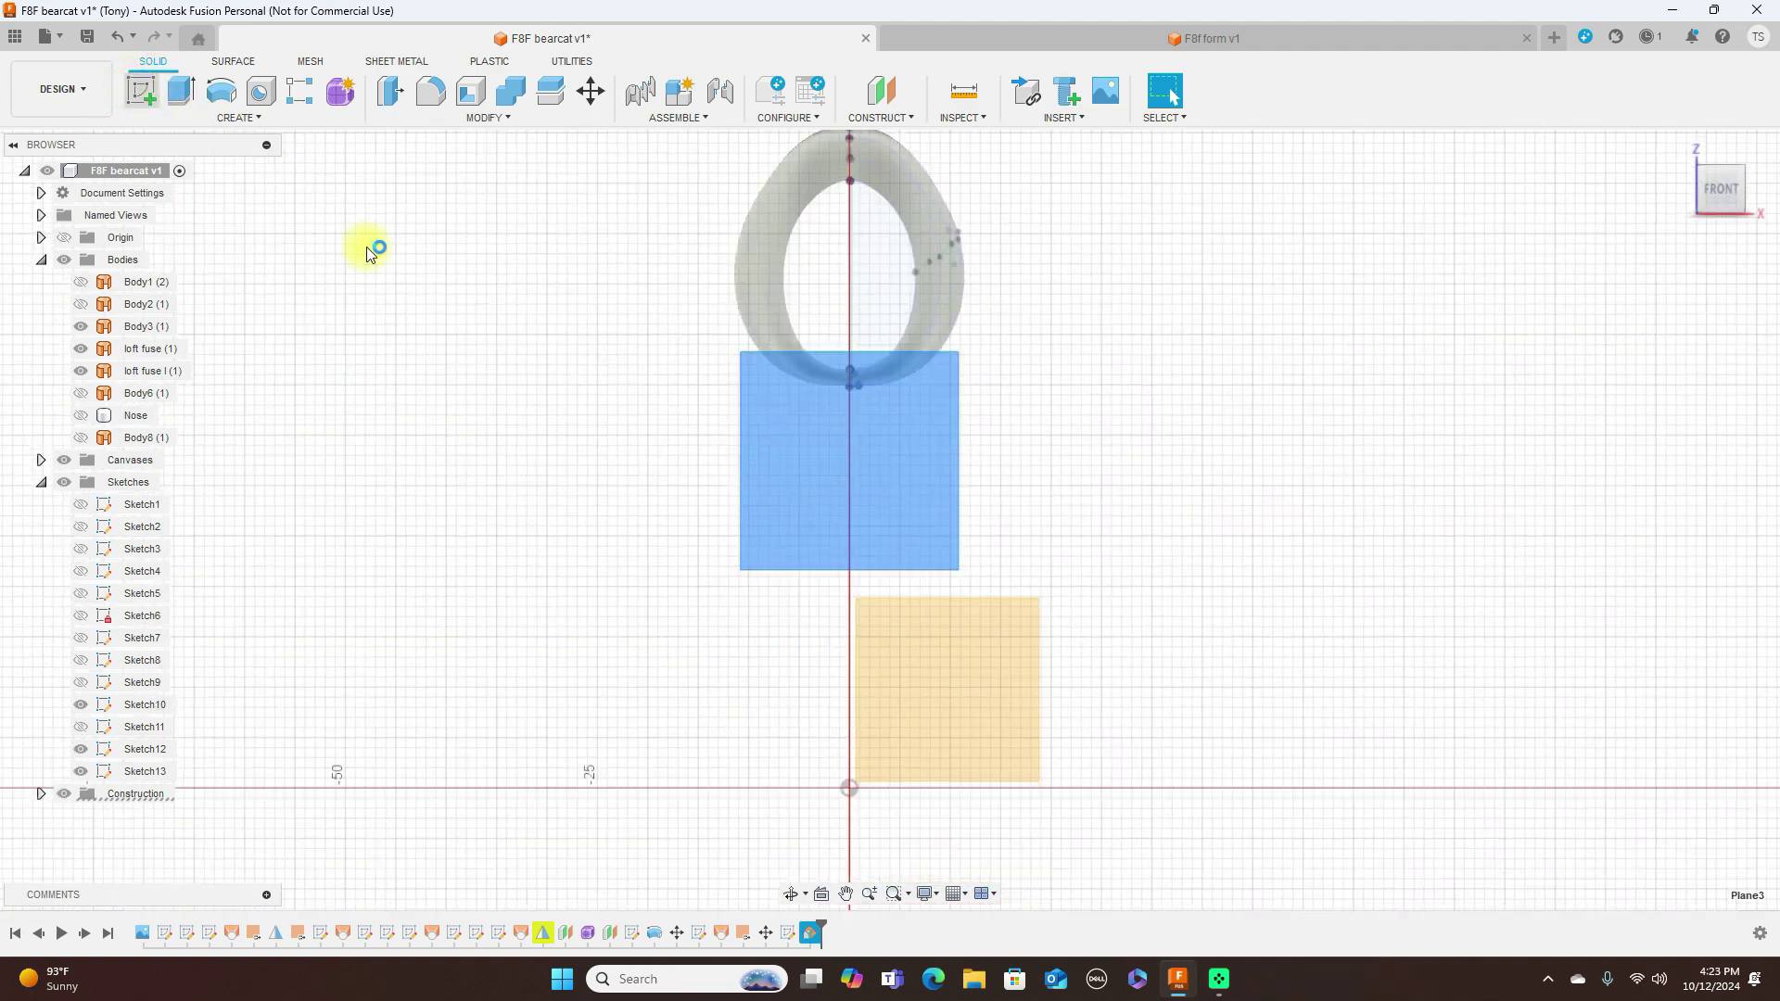
mouse_move(1203, 334)
middle_down()
mouse_move(1194, 609)
mouse_move(1160, 576)
middle_up()
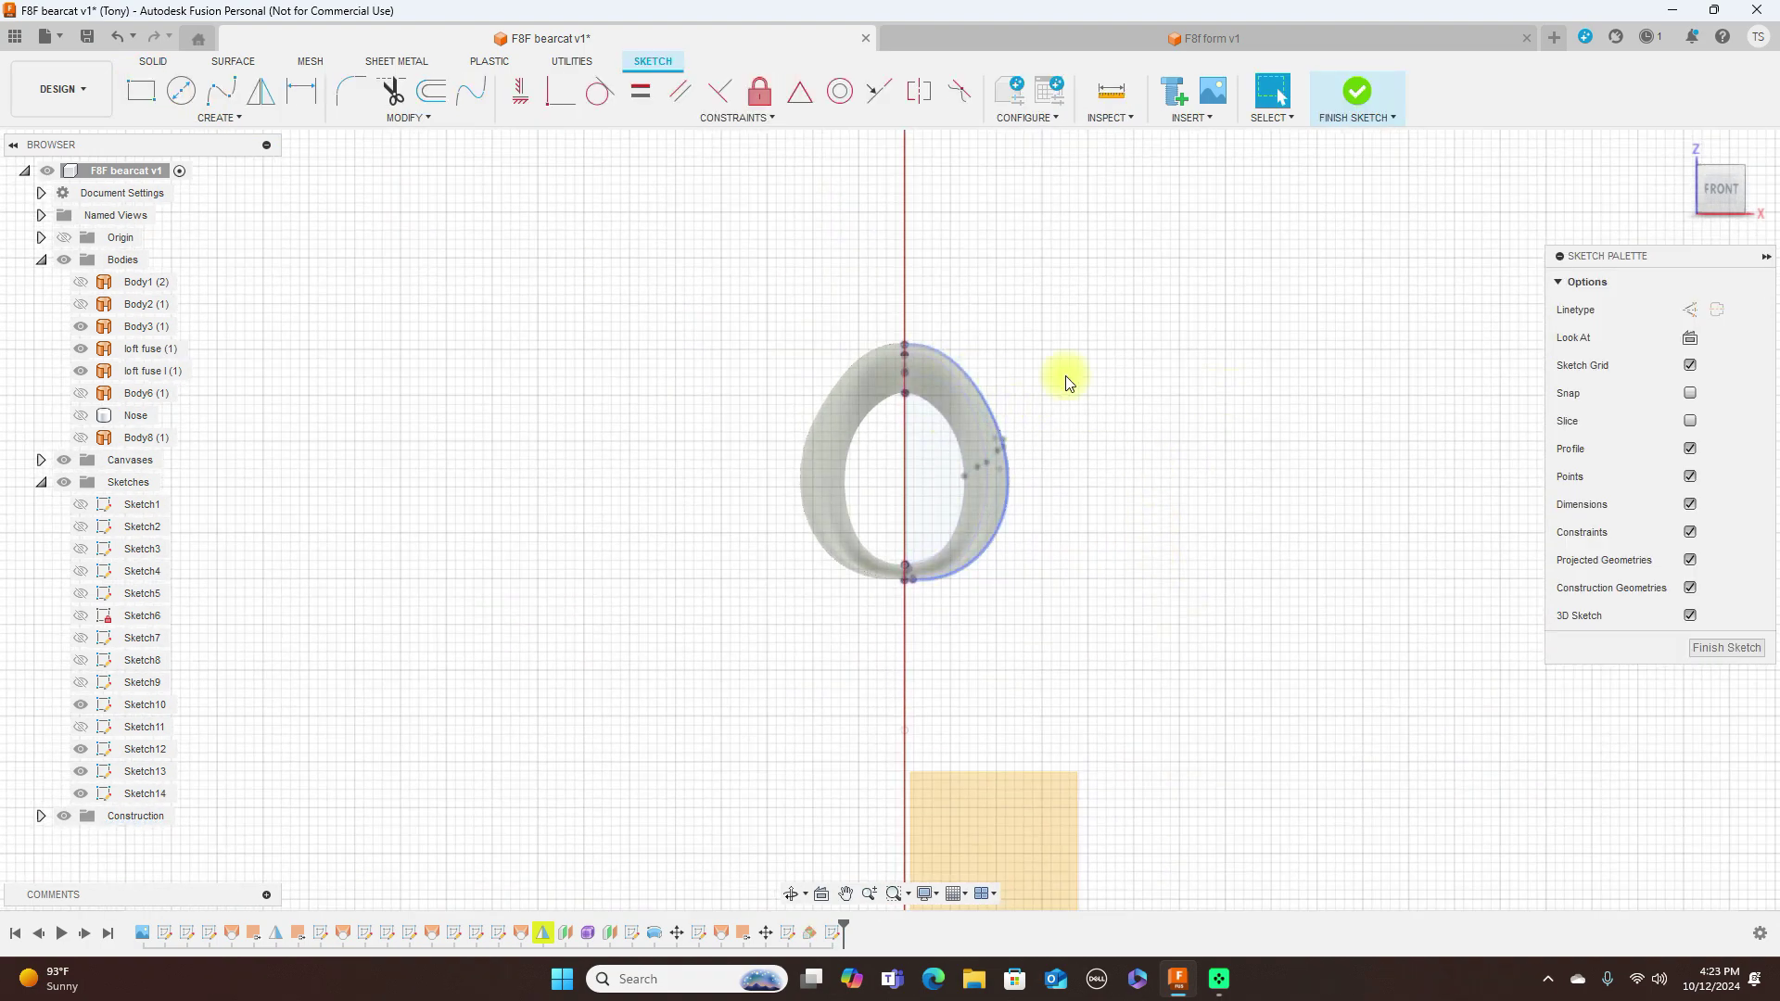
Step: Project the rear ring's inner edge and right-half curve into the sketch
key(p)
scroll(1061, 377, up, 2)
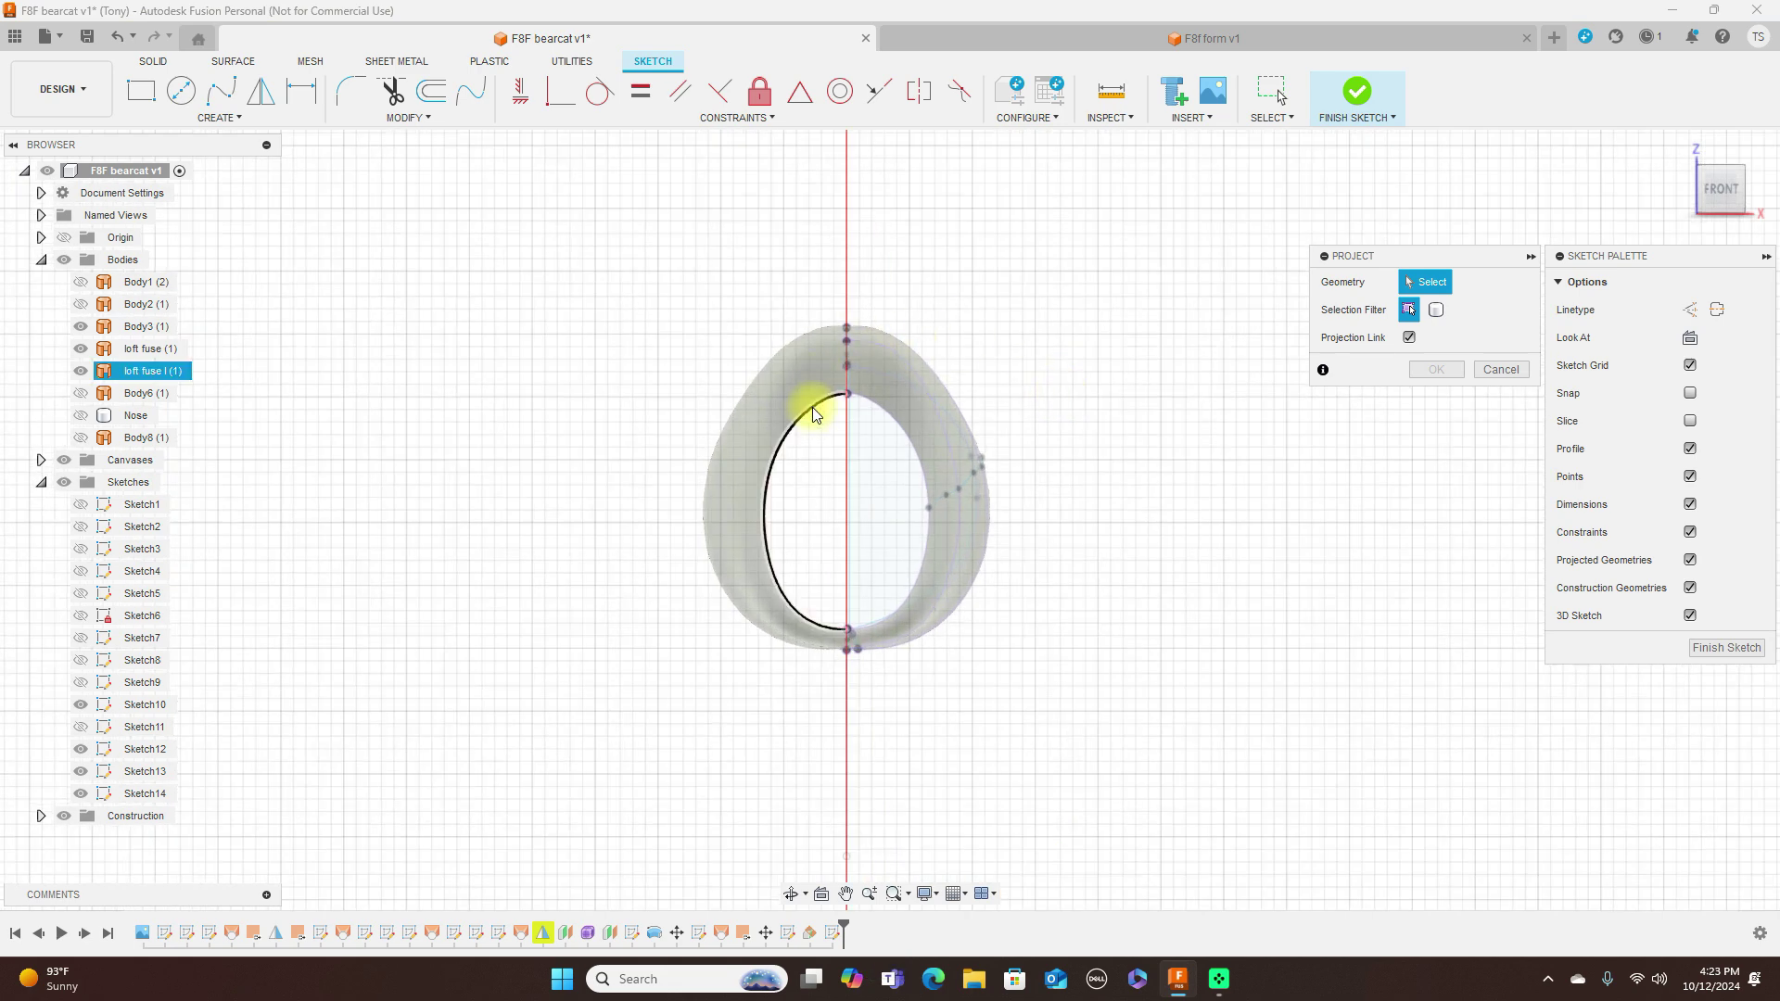
click(861, 405)
click(862, 408)
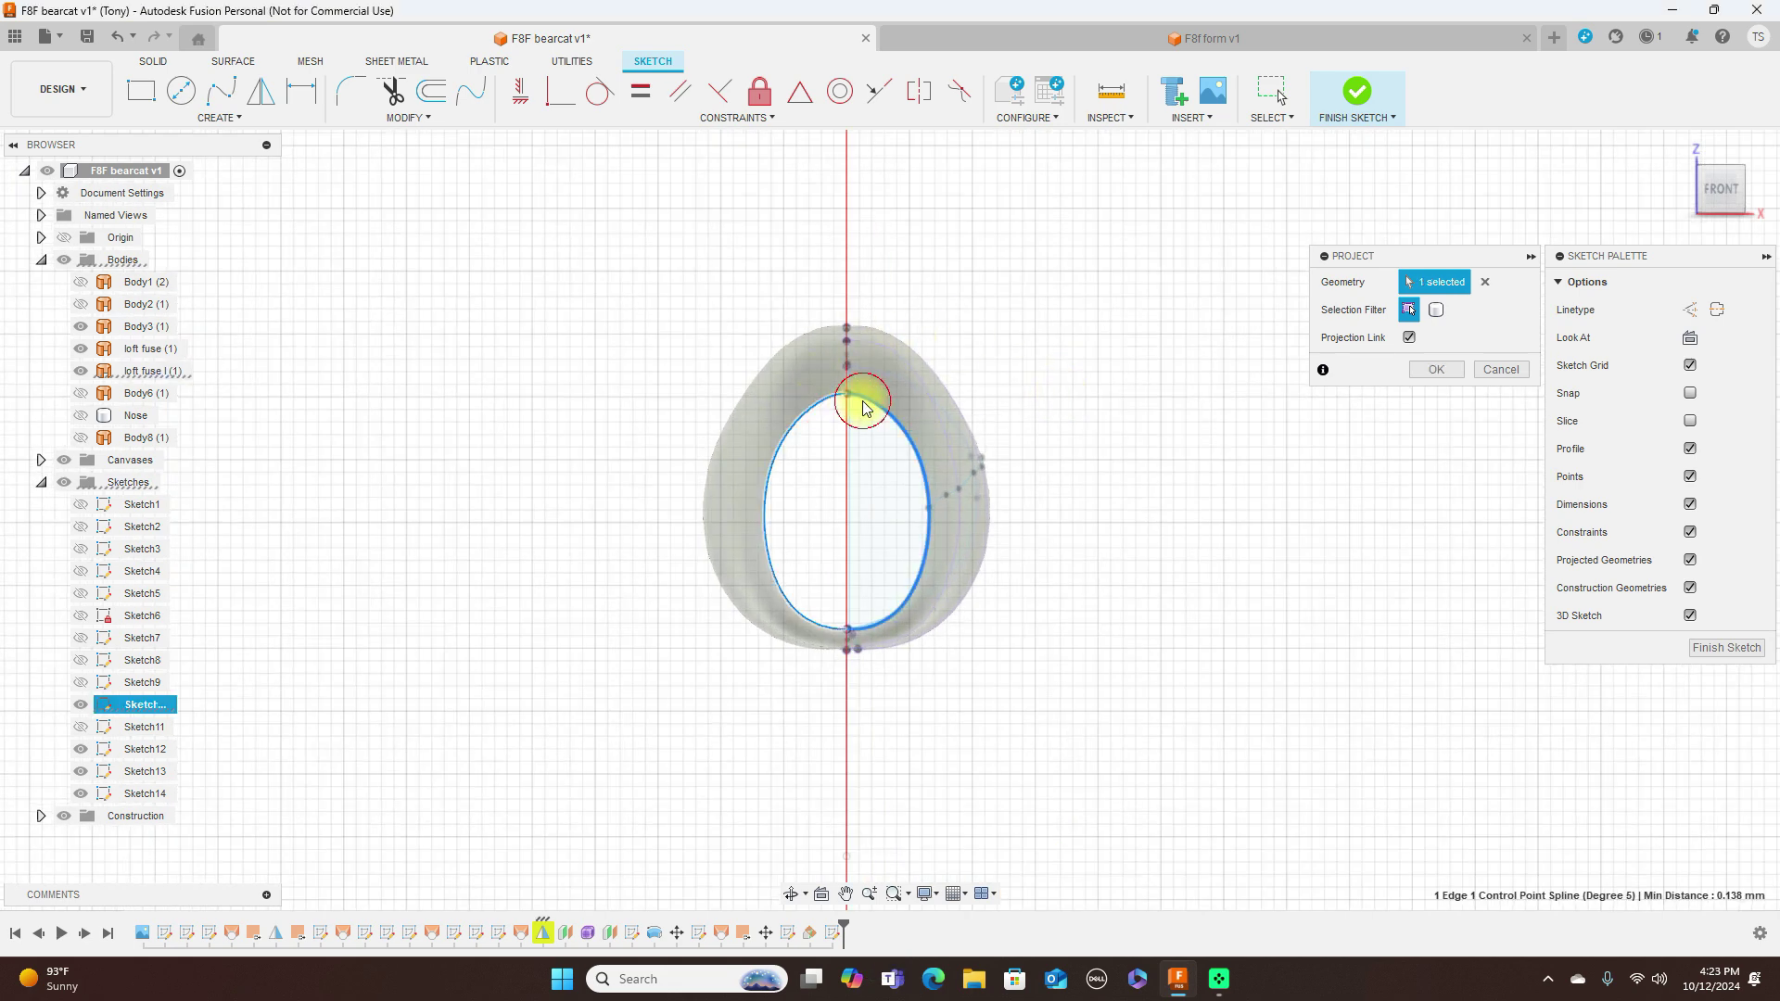
click(1439, 372)
scroll(1029, 434, up, 2)
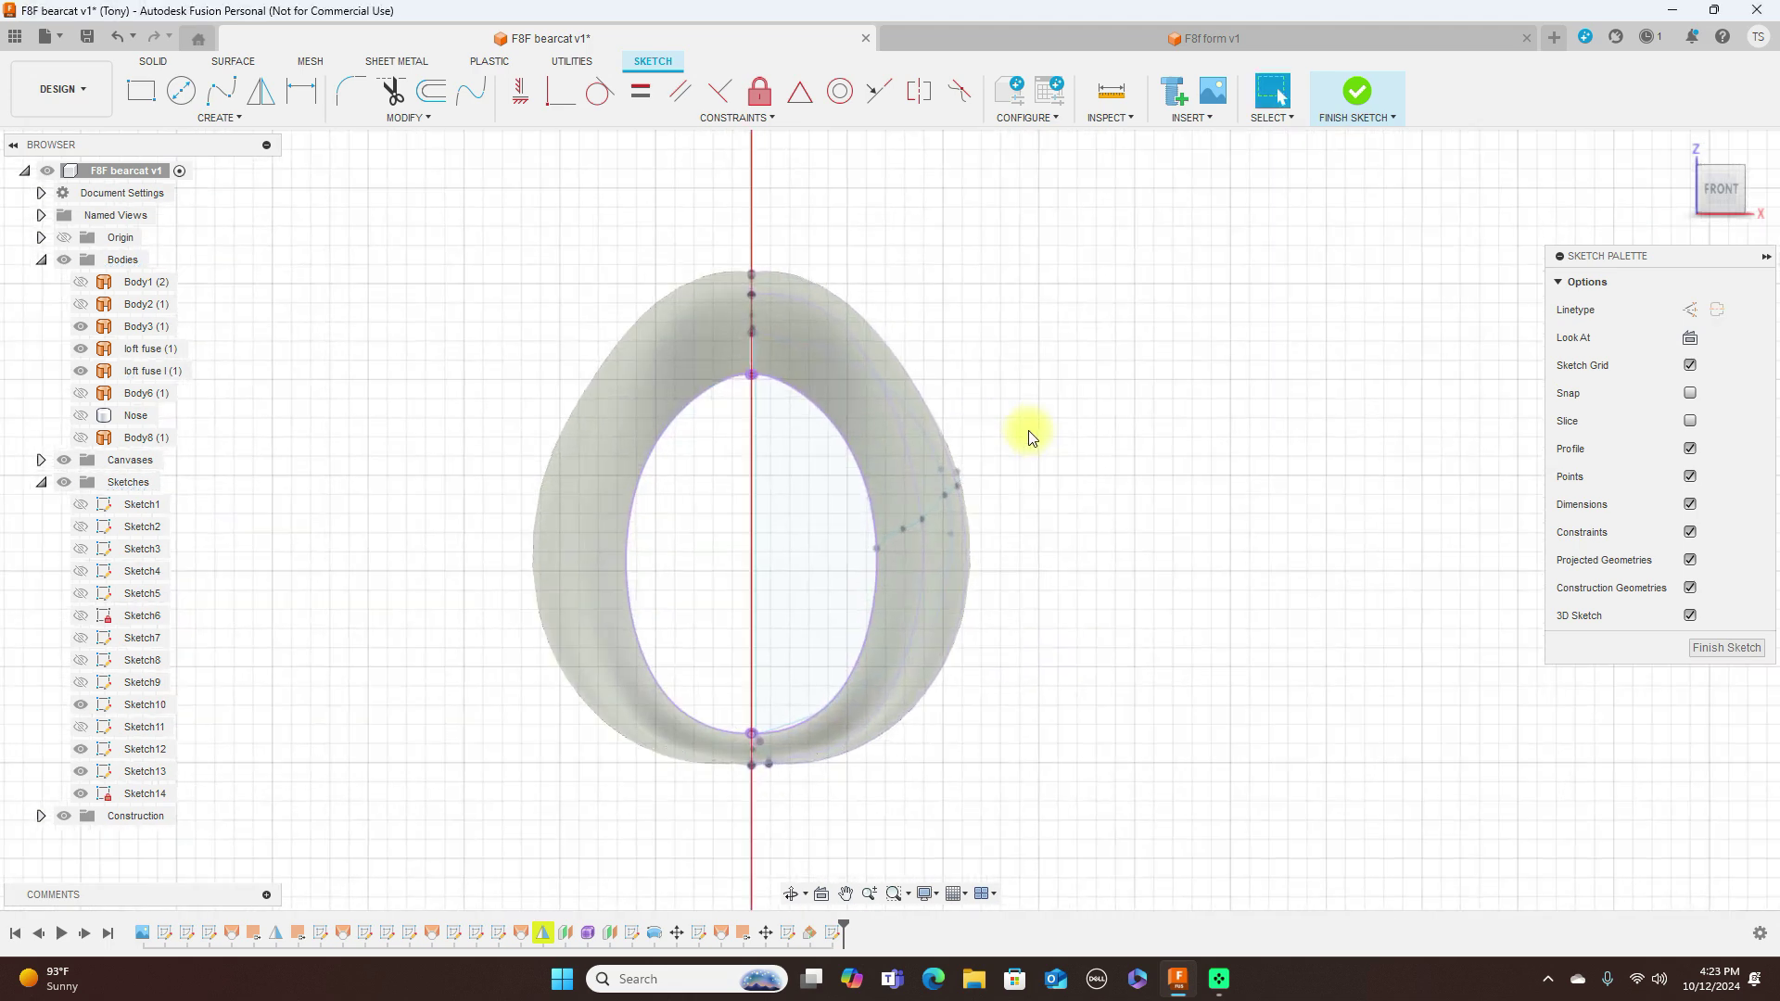
scroll(1029, 434, down, 2)
click(870, 406)
click(492, 278)
click(430, 91)
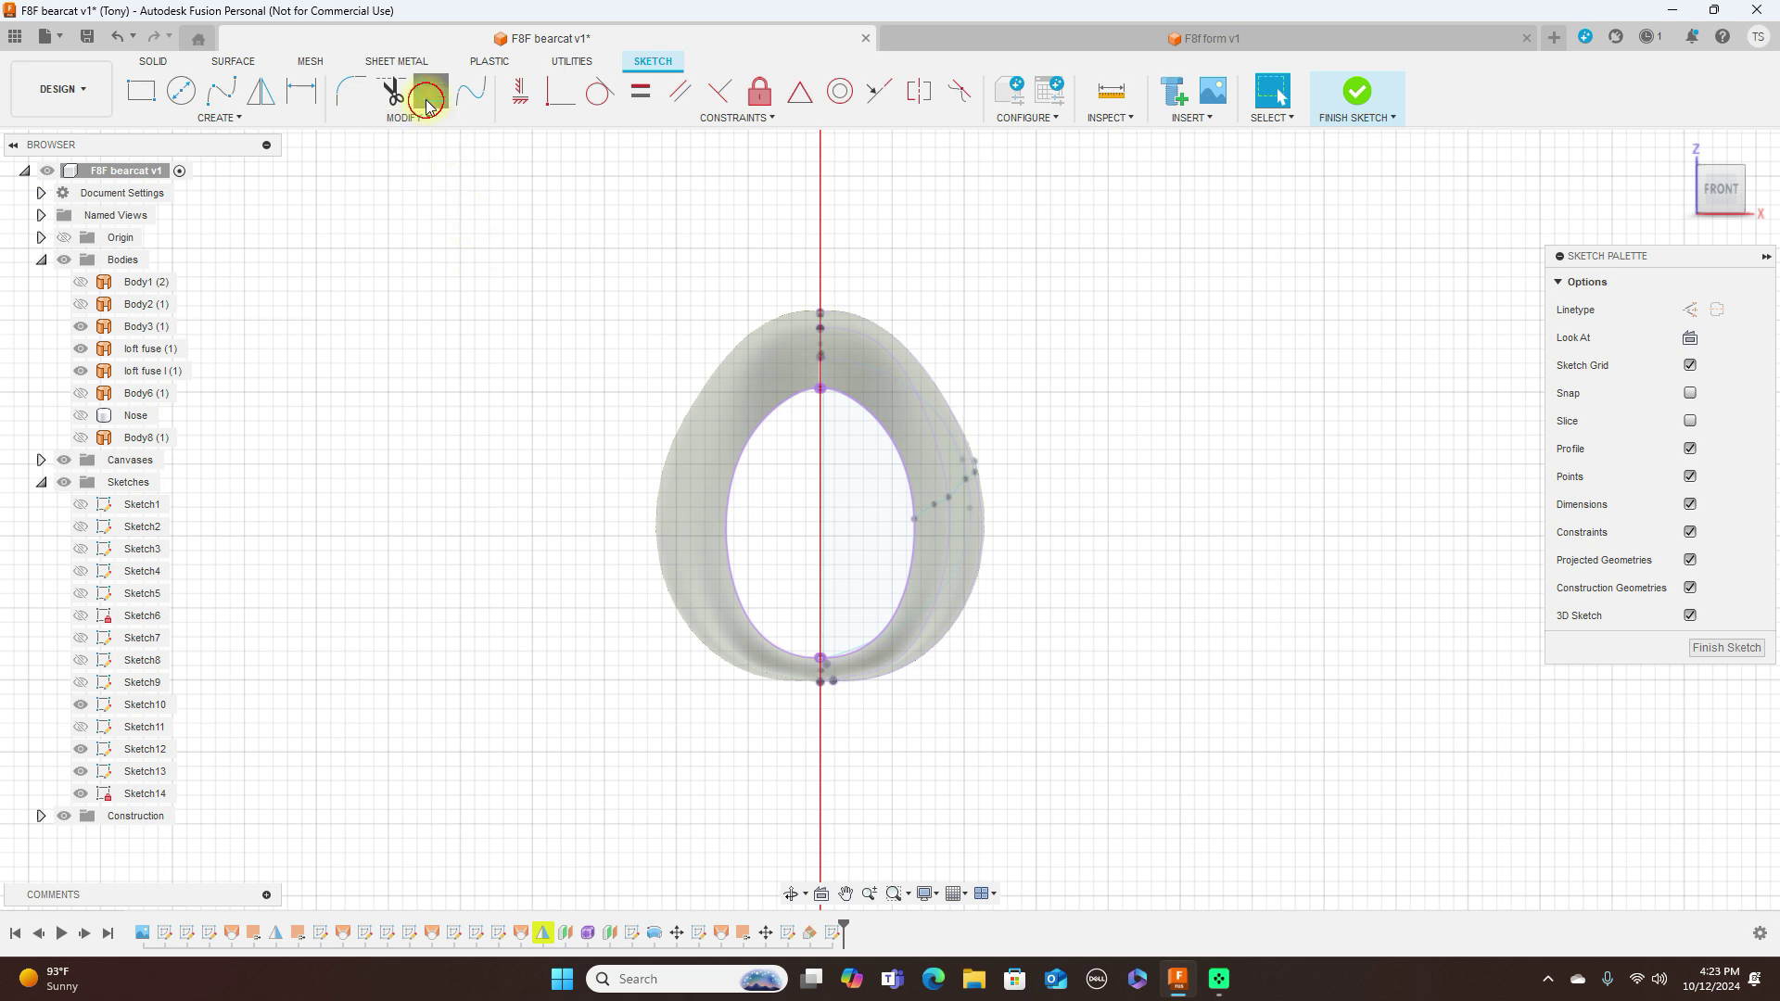
Step: Offset the projected half-curve 3.46 mm inward and finish Sketch14
click(876, 417)
drag(874, 400, 847, 434)
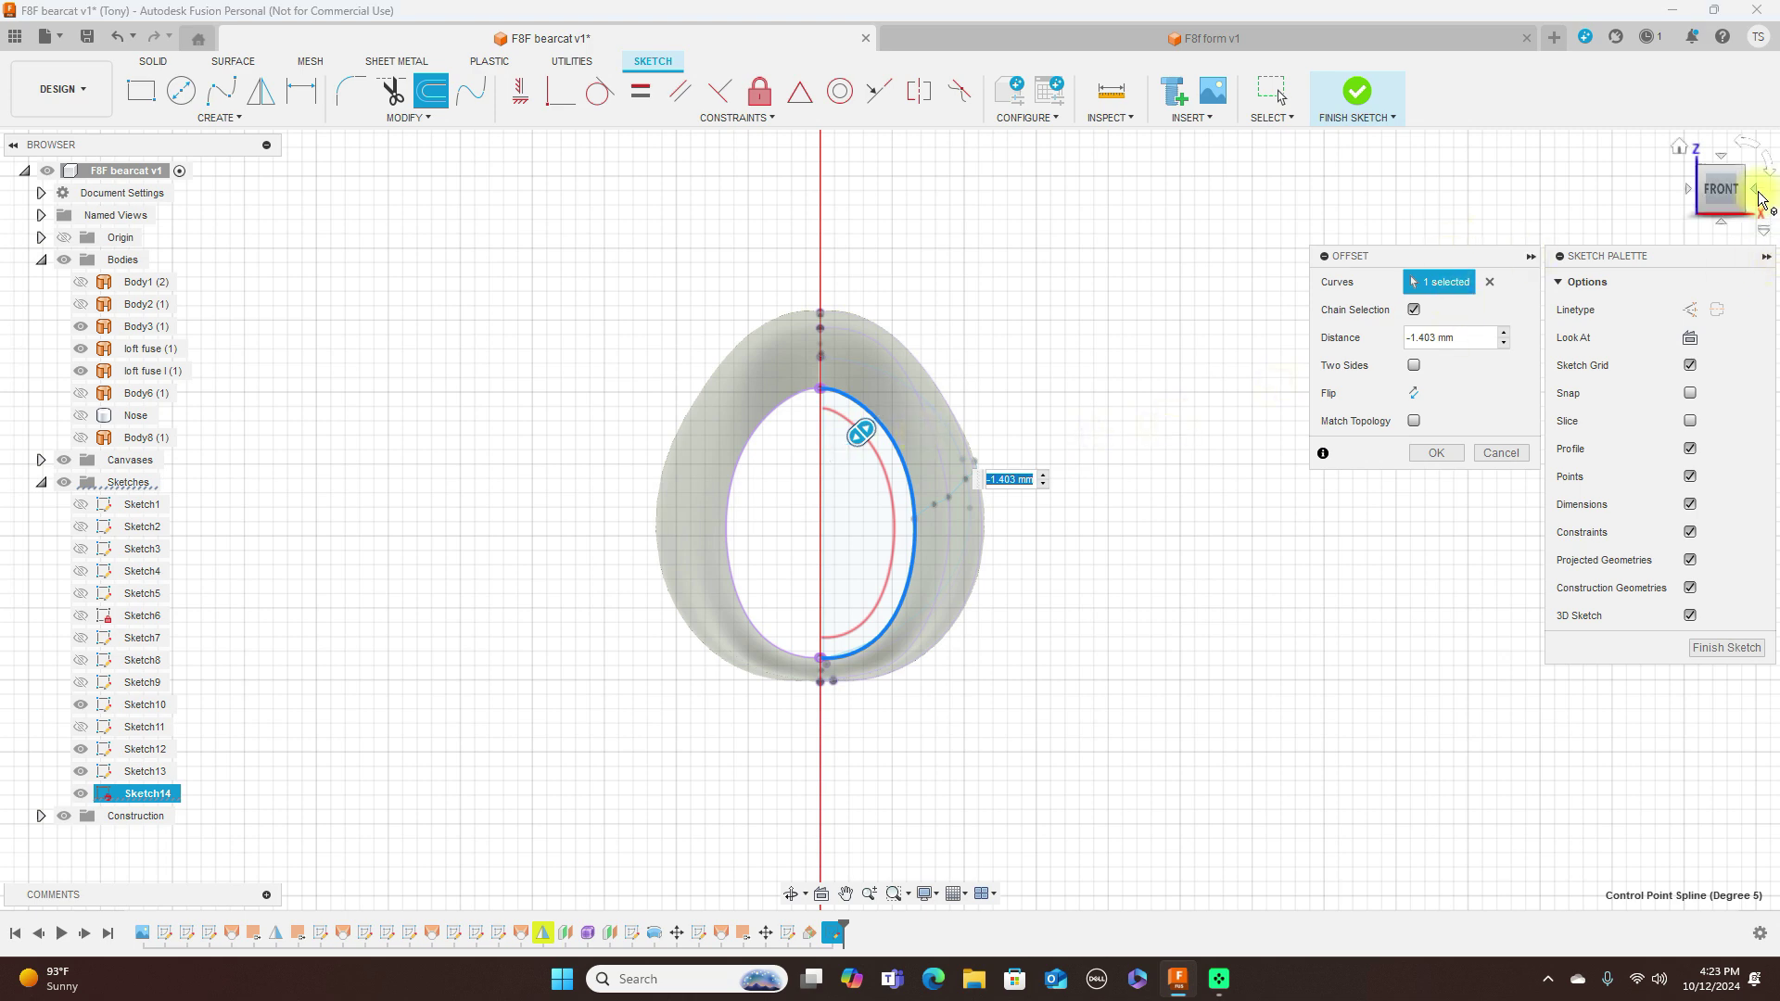
click(1762, 206)
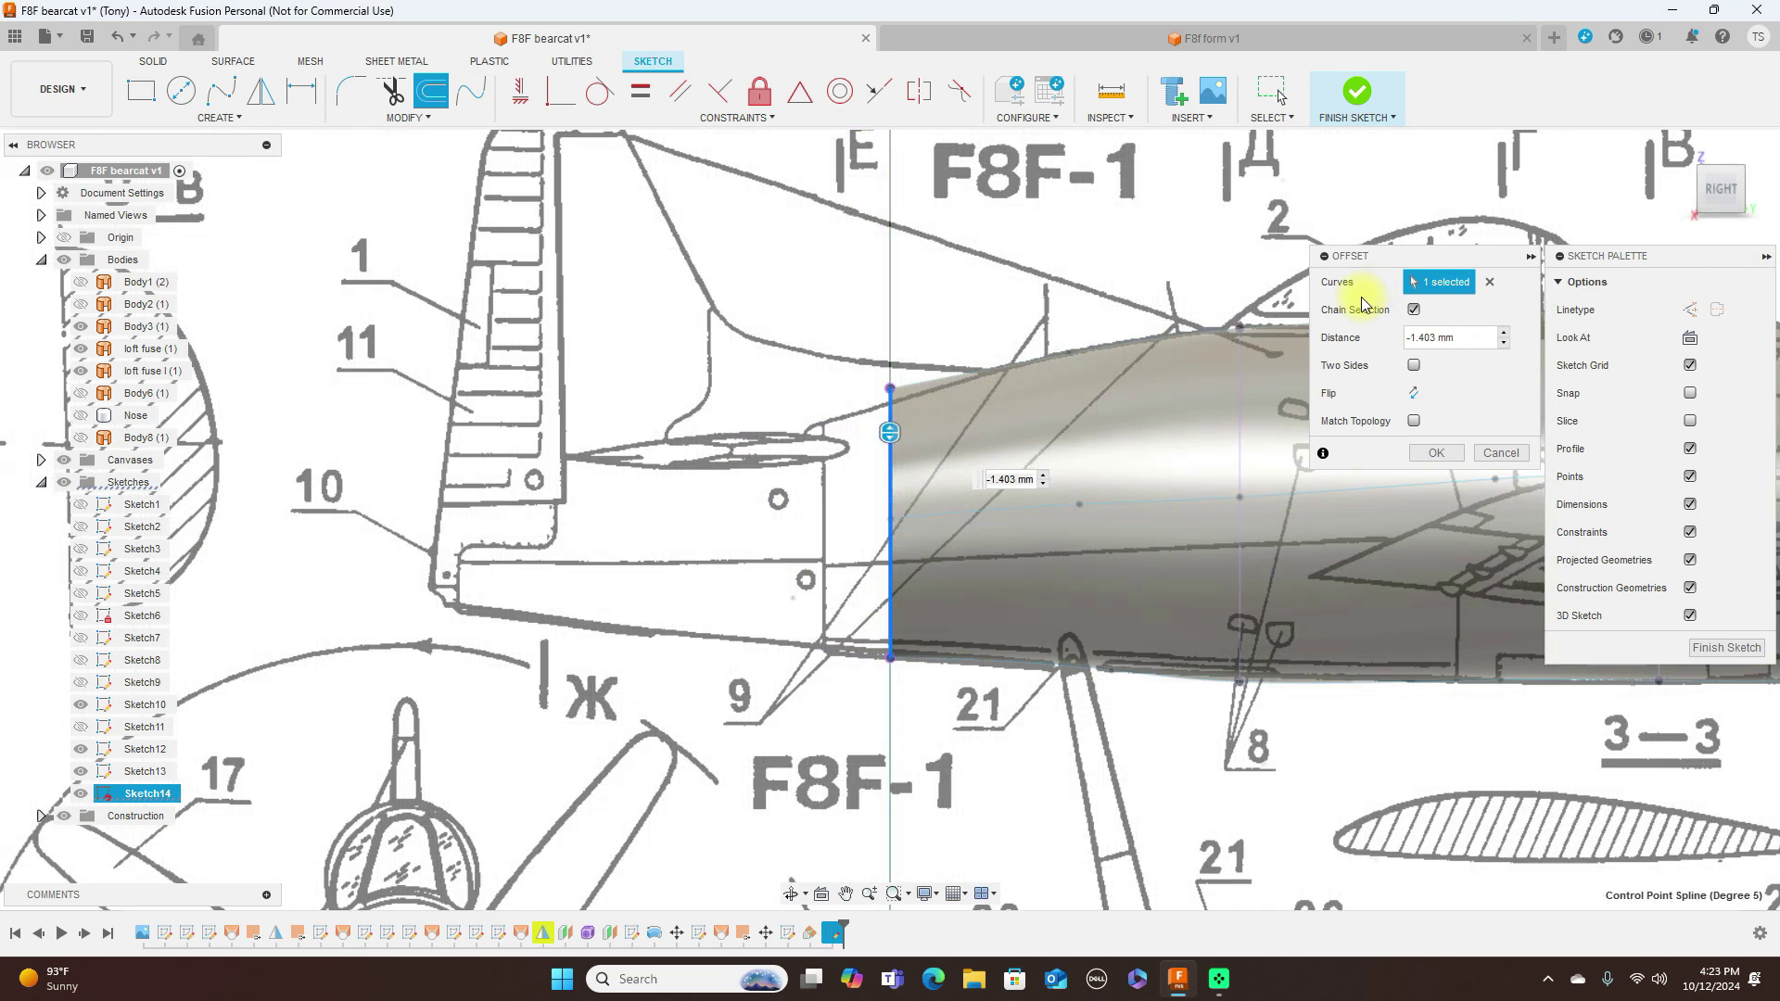
mouse_move(1685, 195)
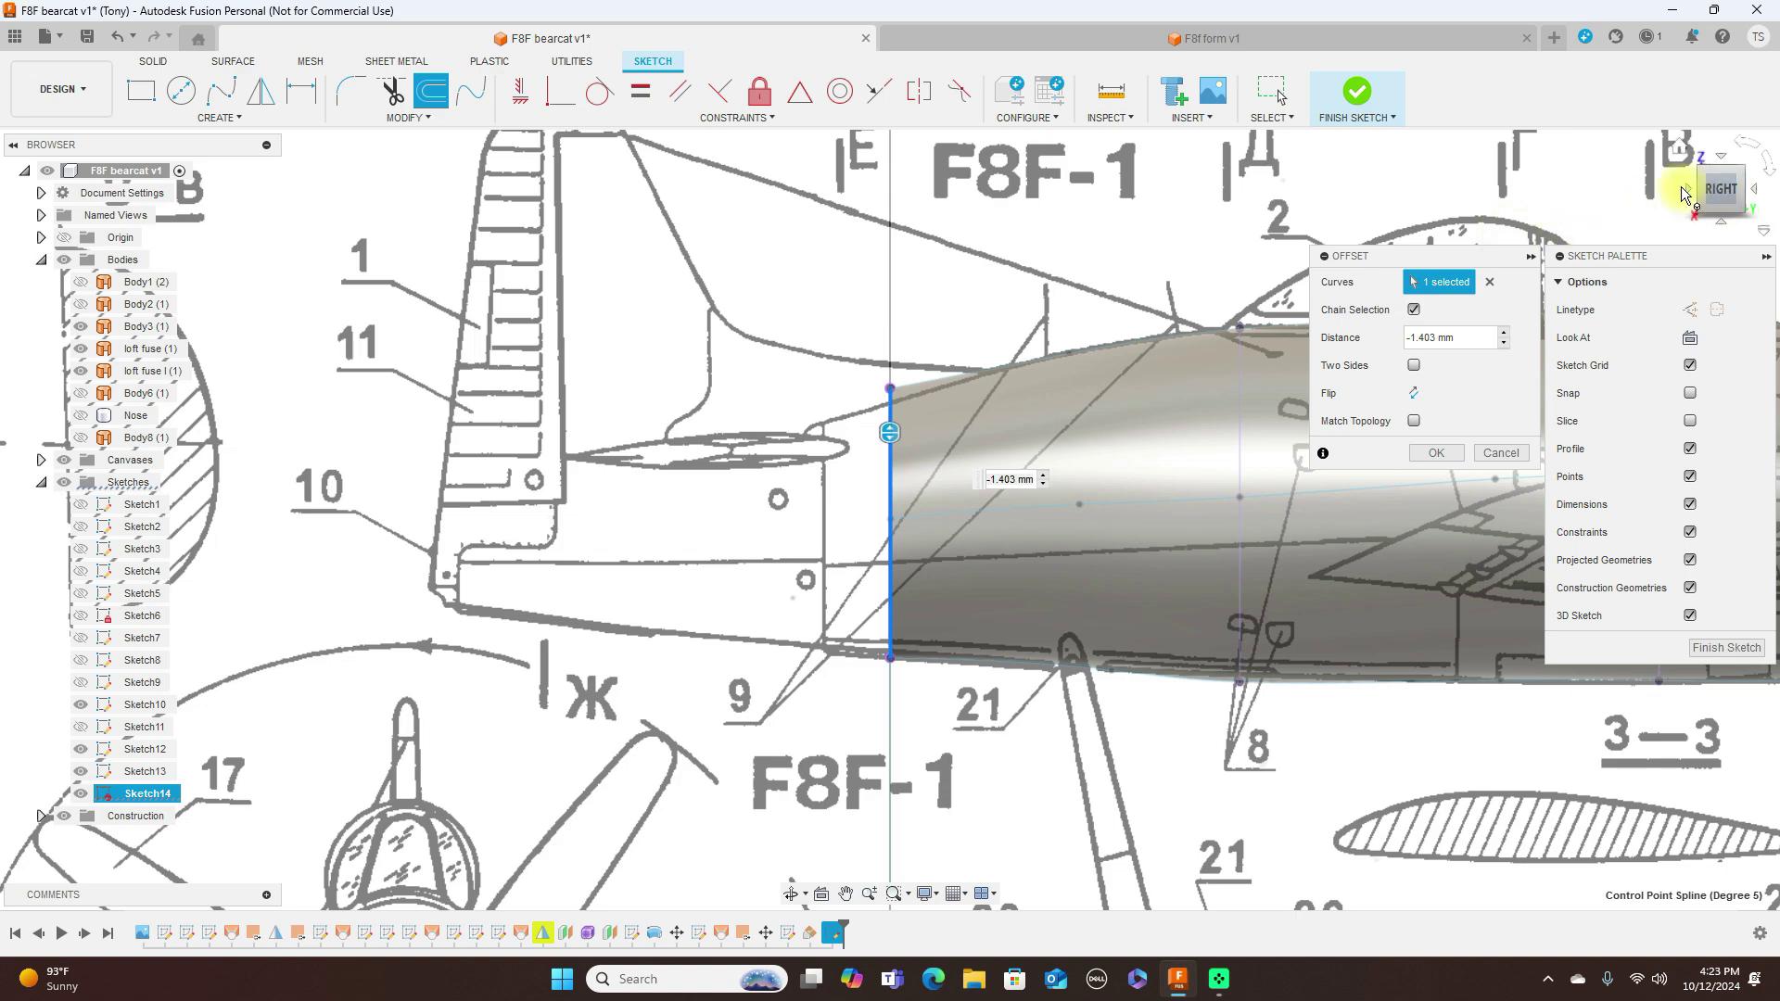
click(1690, 193)
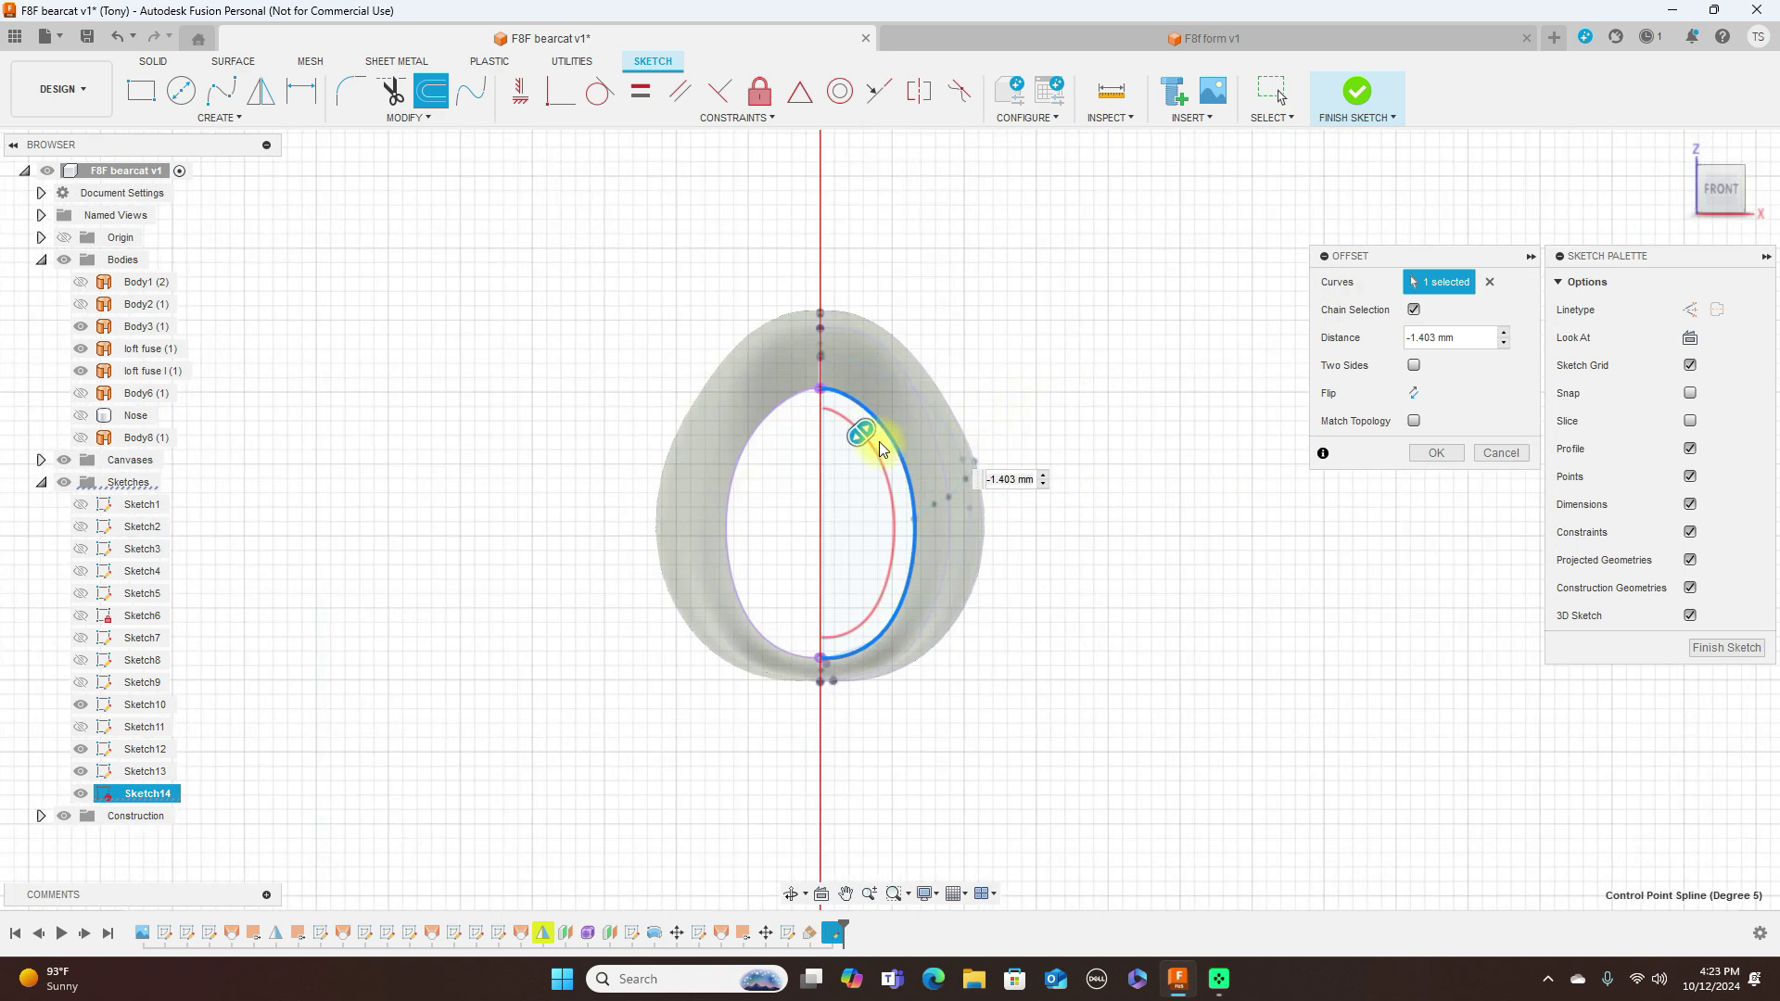
drag(864, 434, 841, 455)
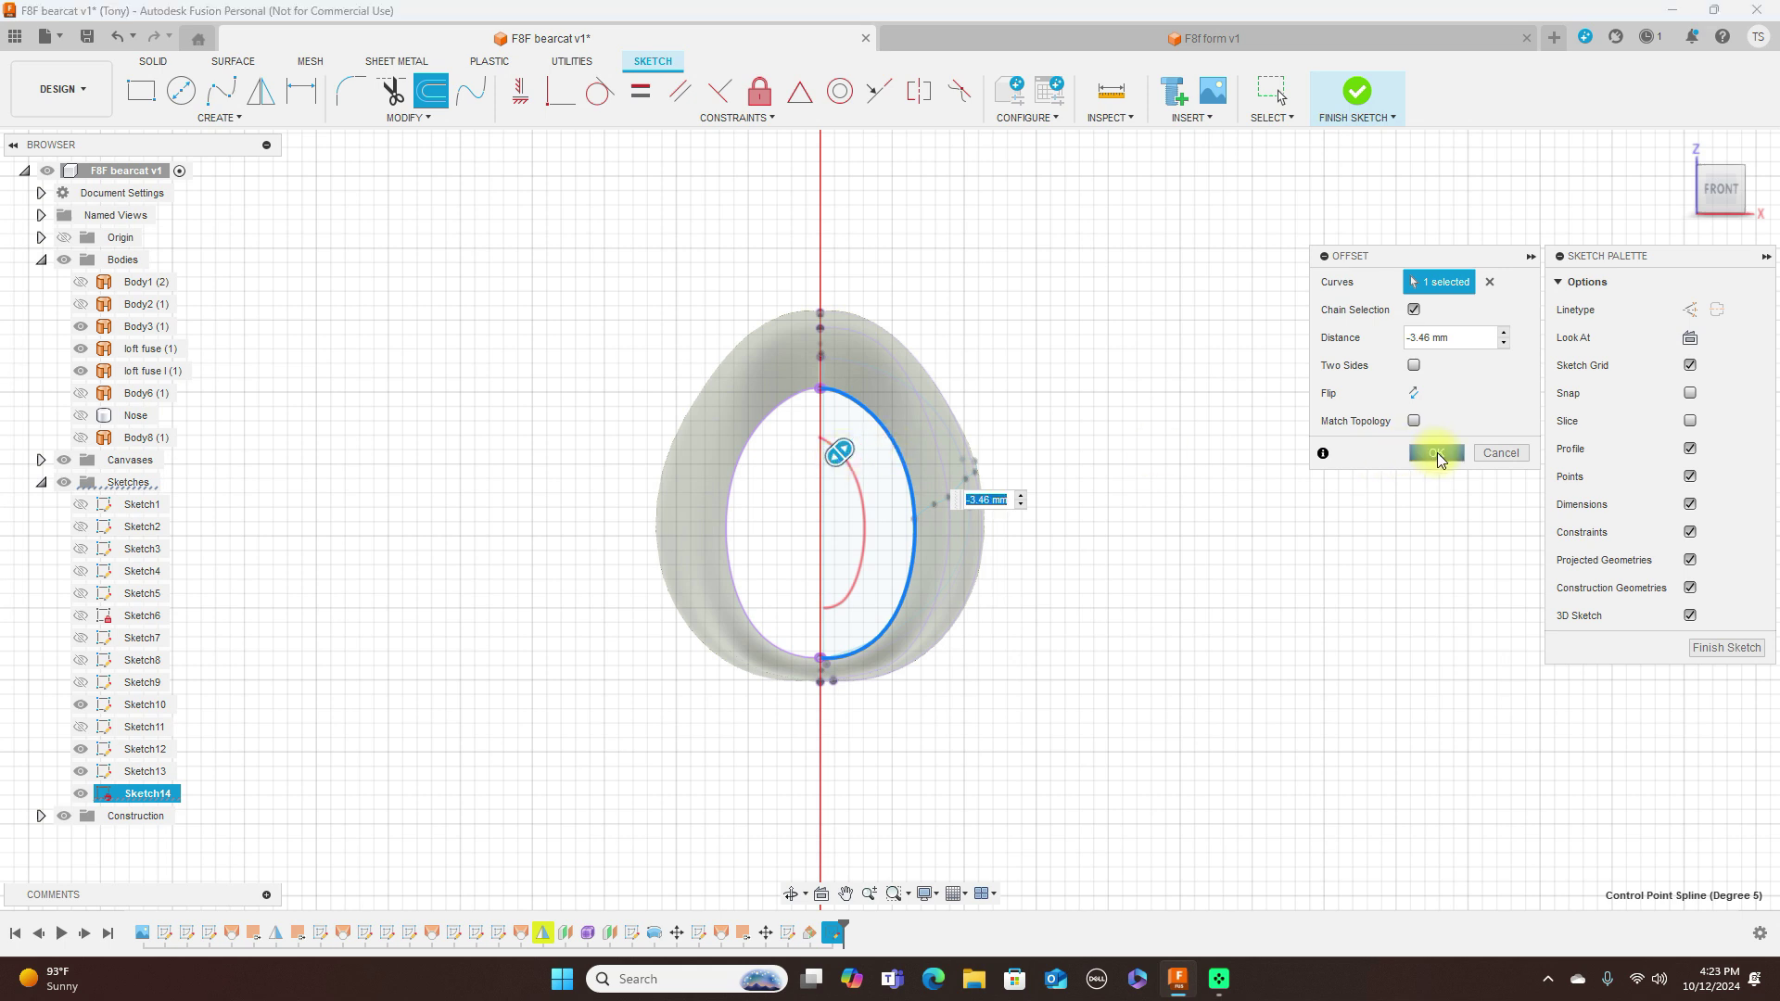
click(1438, 459)
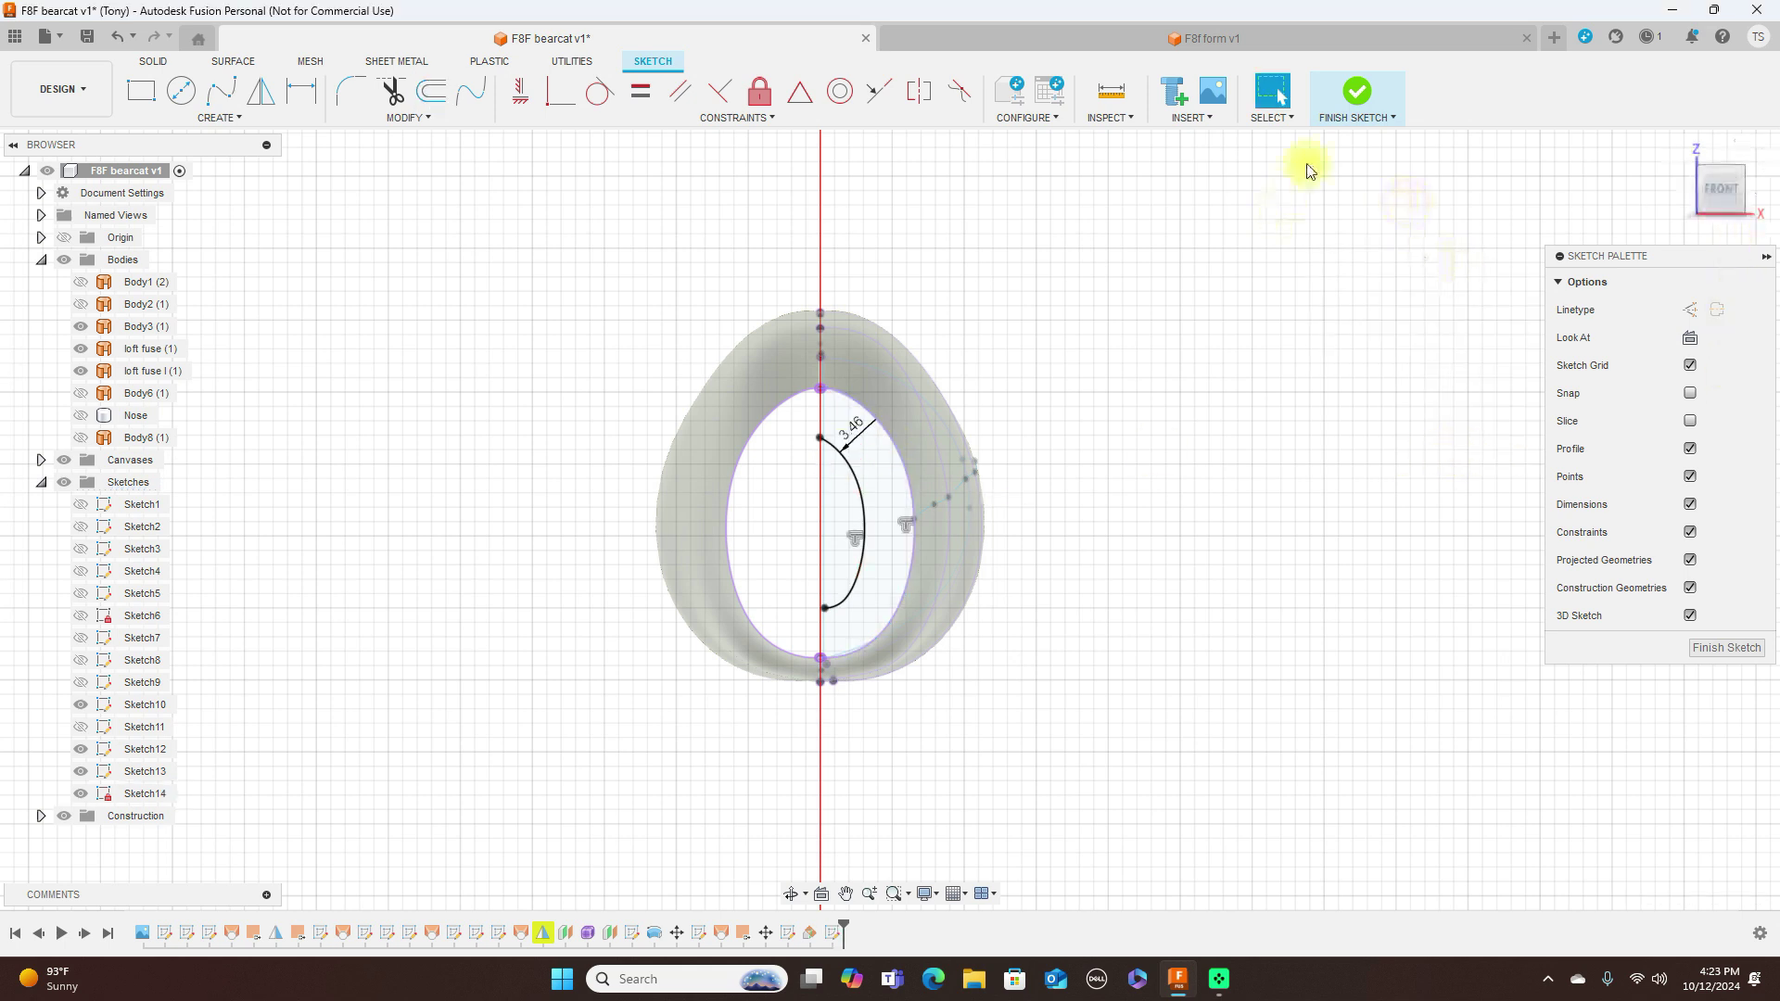
click(1349, 98)
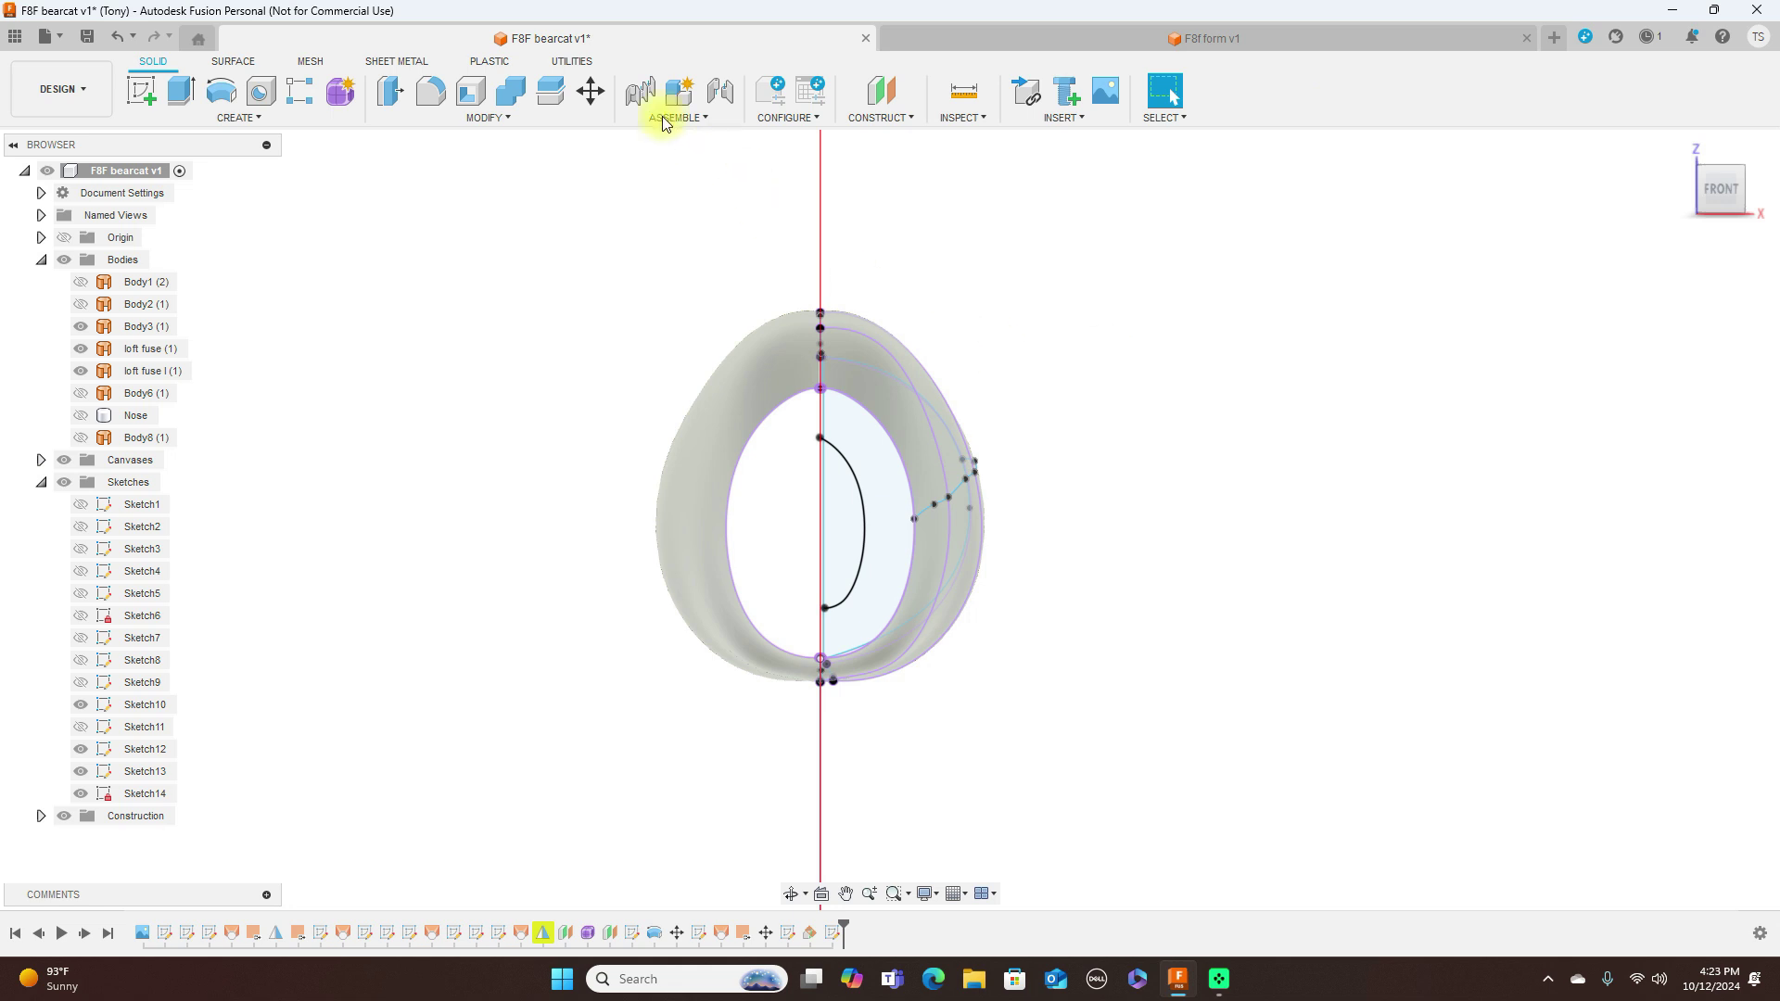
Step: Move the offset arc 1.674 mm in Y and -16.486 mm in Z to the blueprint's tail
click(589, 89)
click(845, 462)
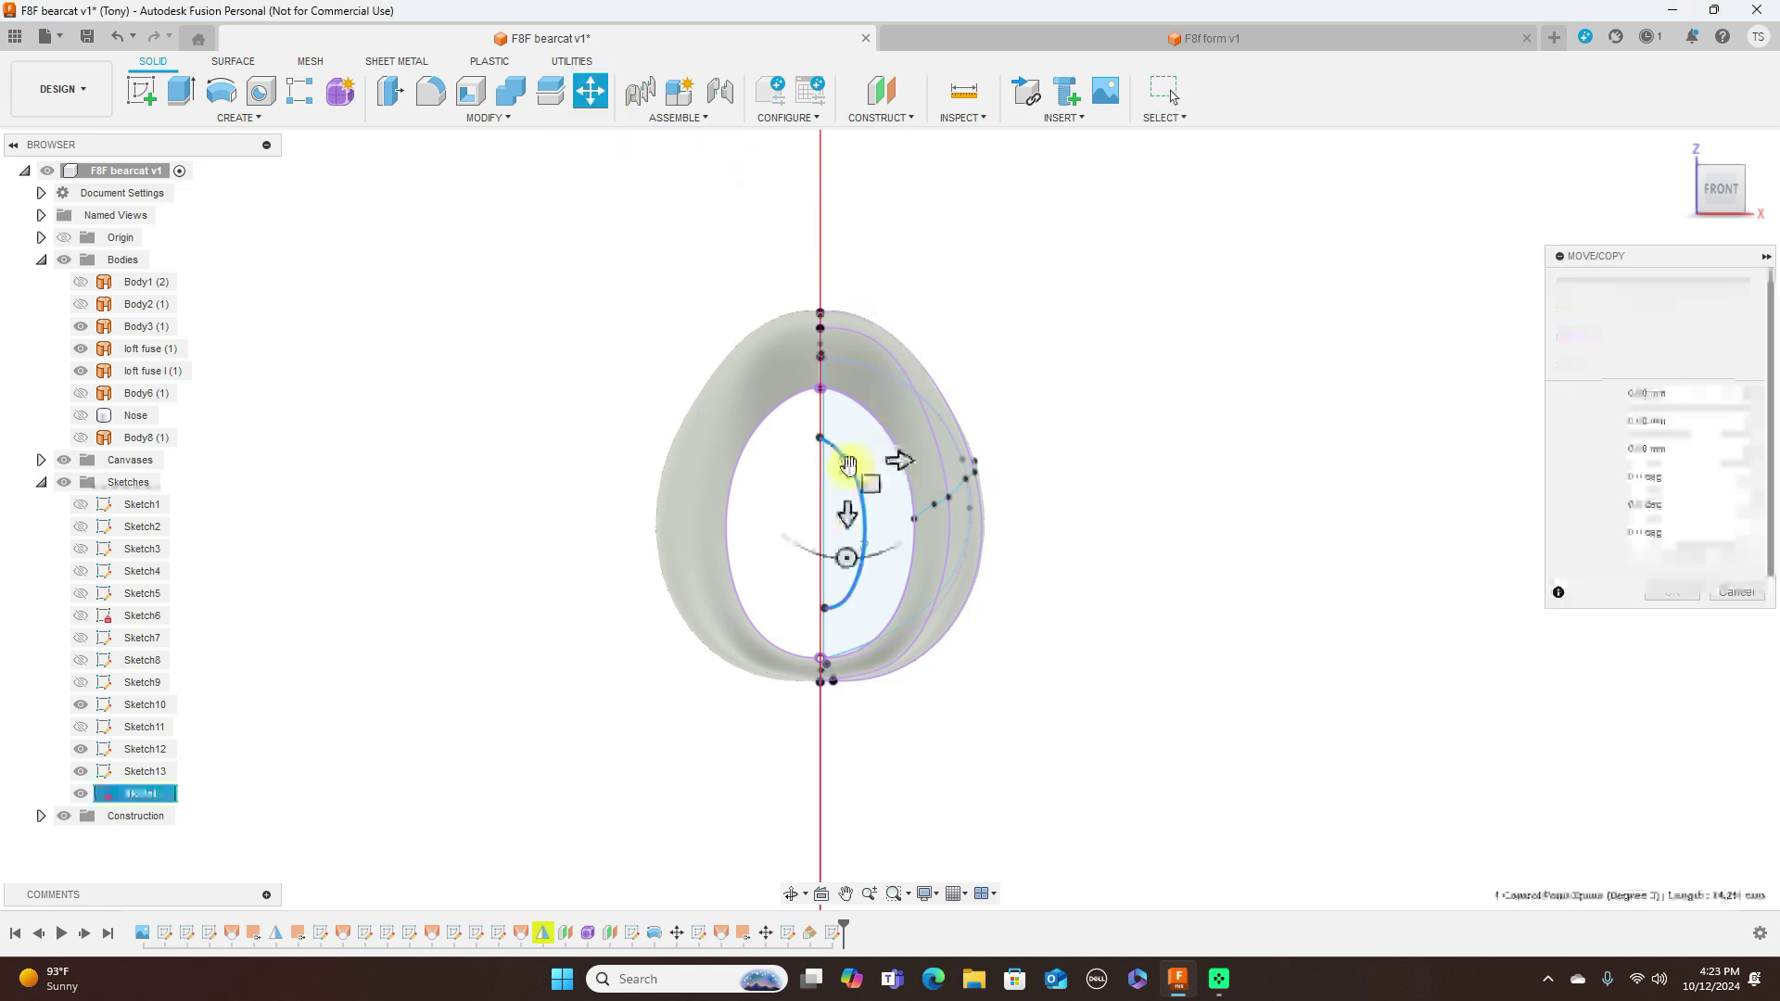
click(1758, 195)
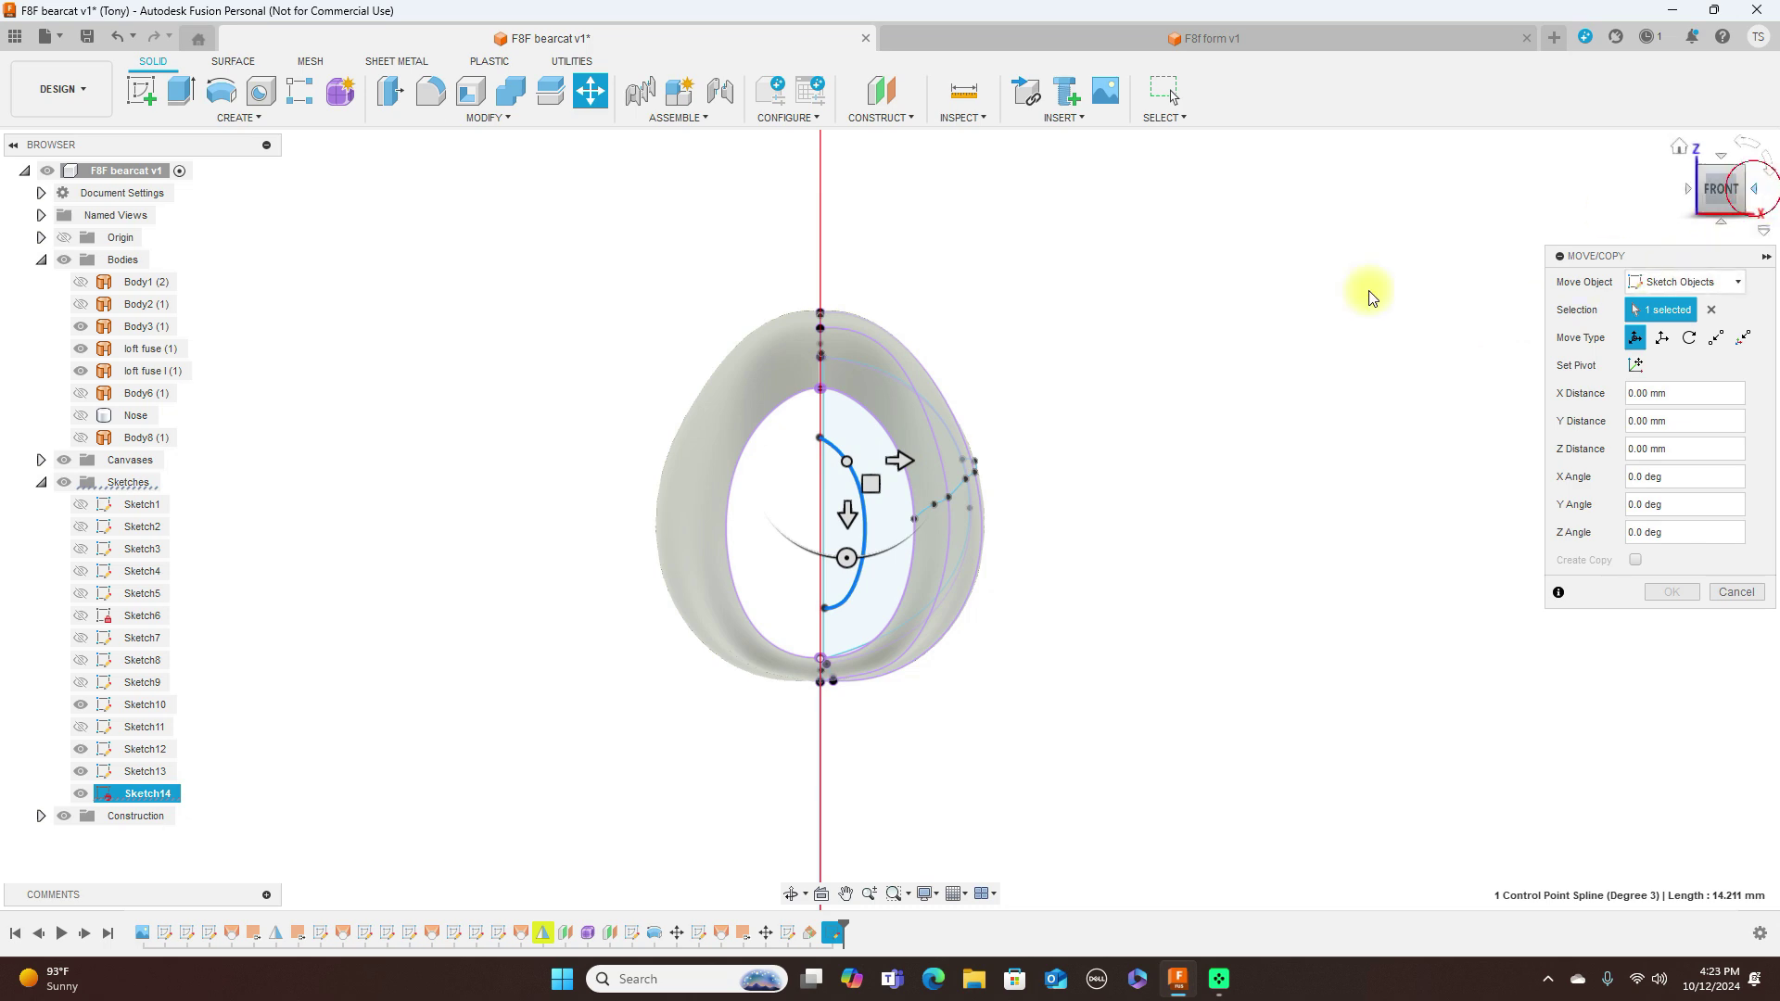
drag(913, 484, 676, 511)
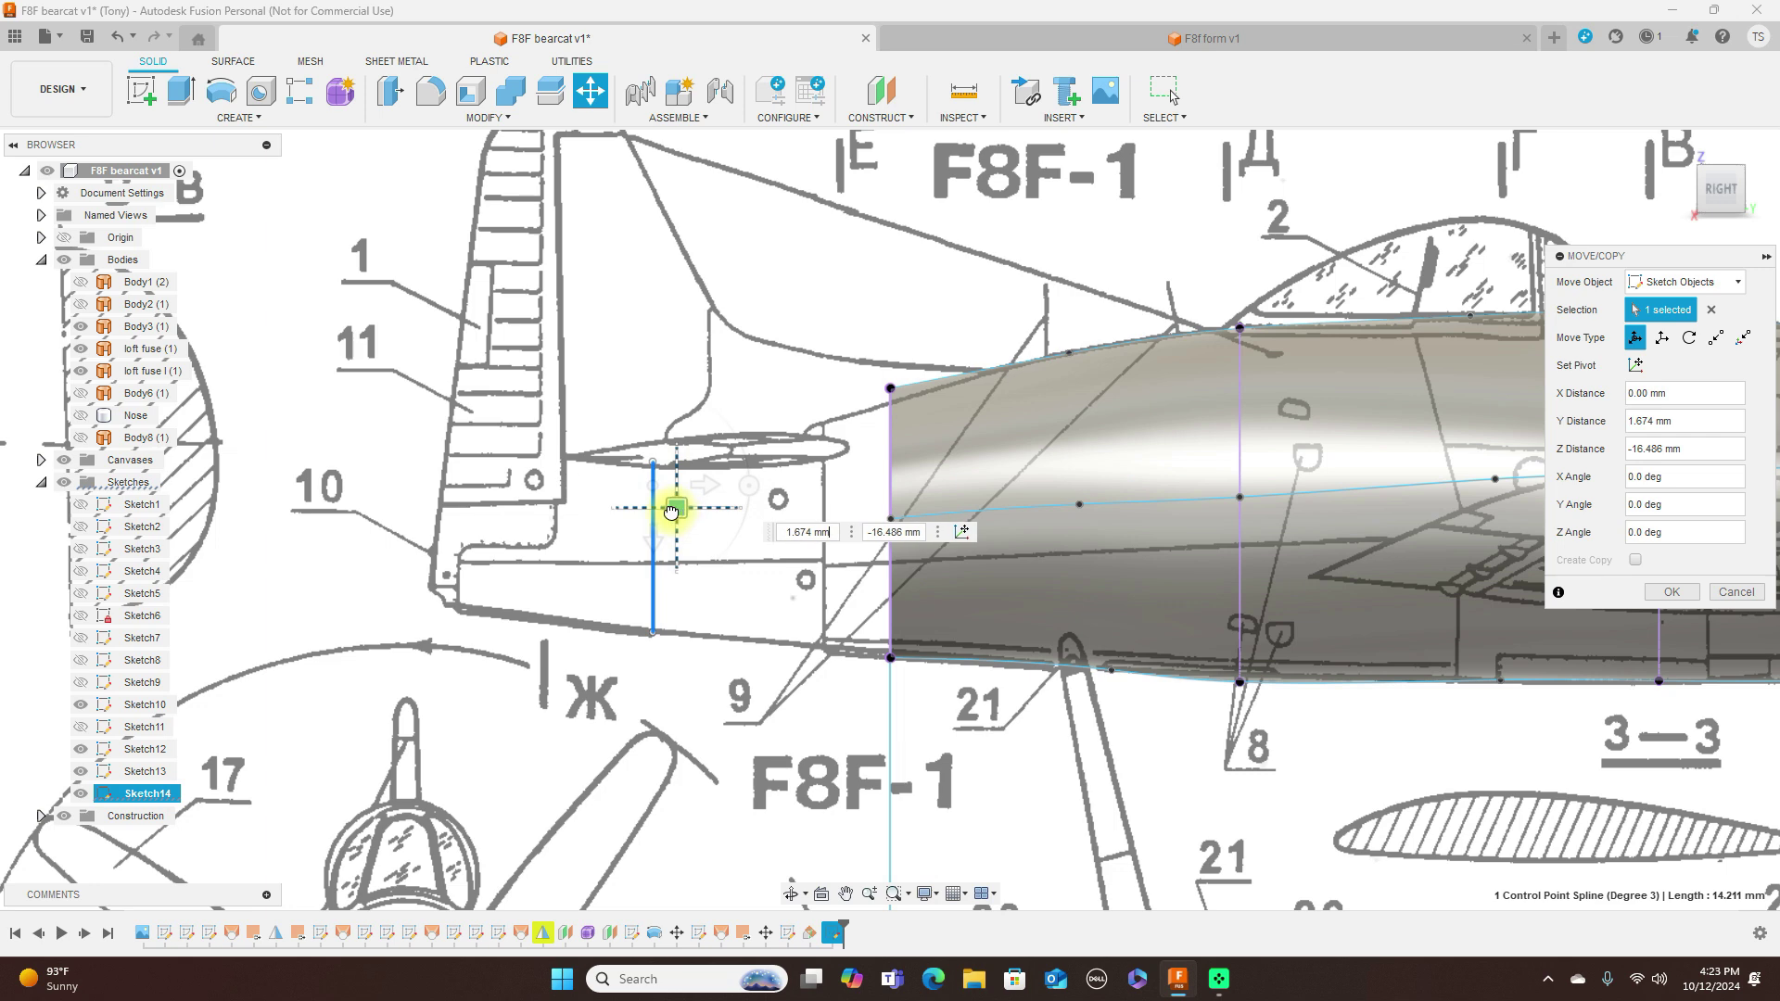
drag(671, 511, 668, 510)
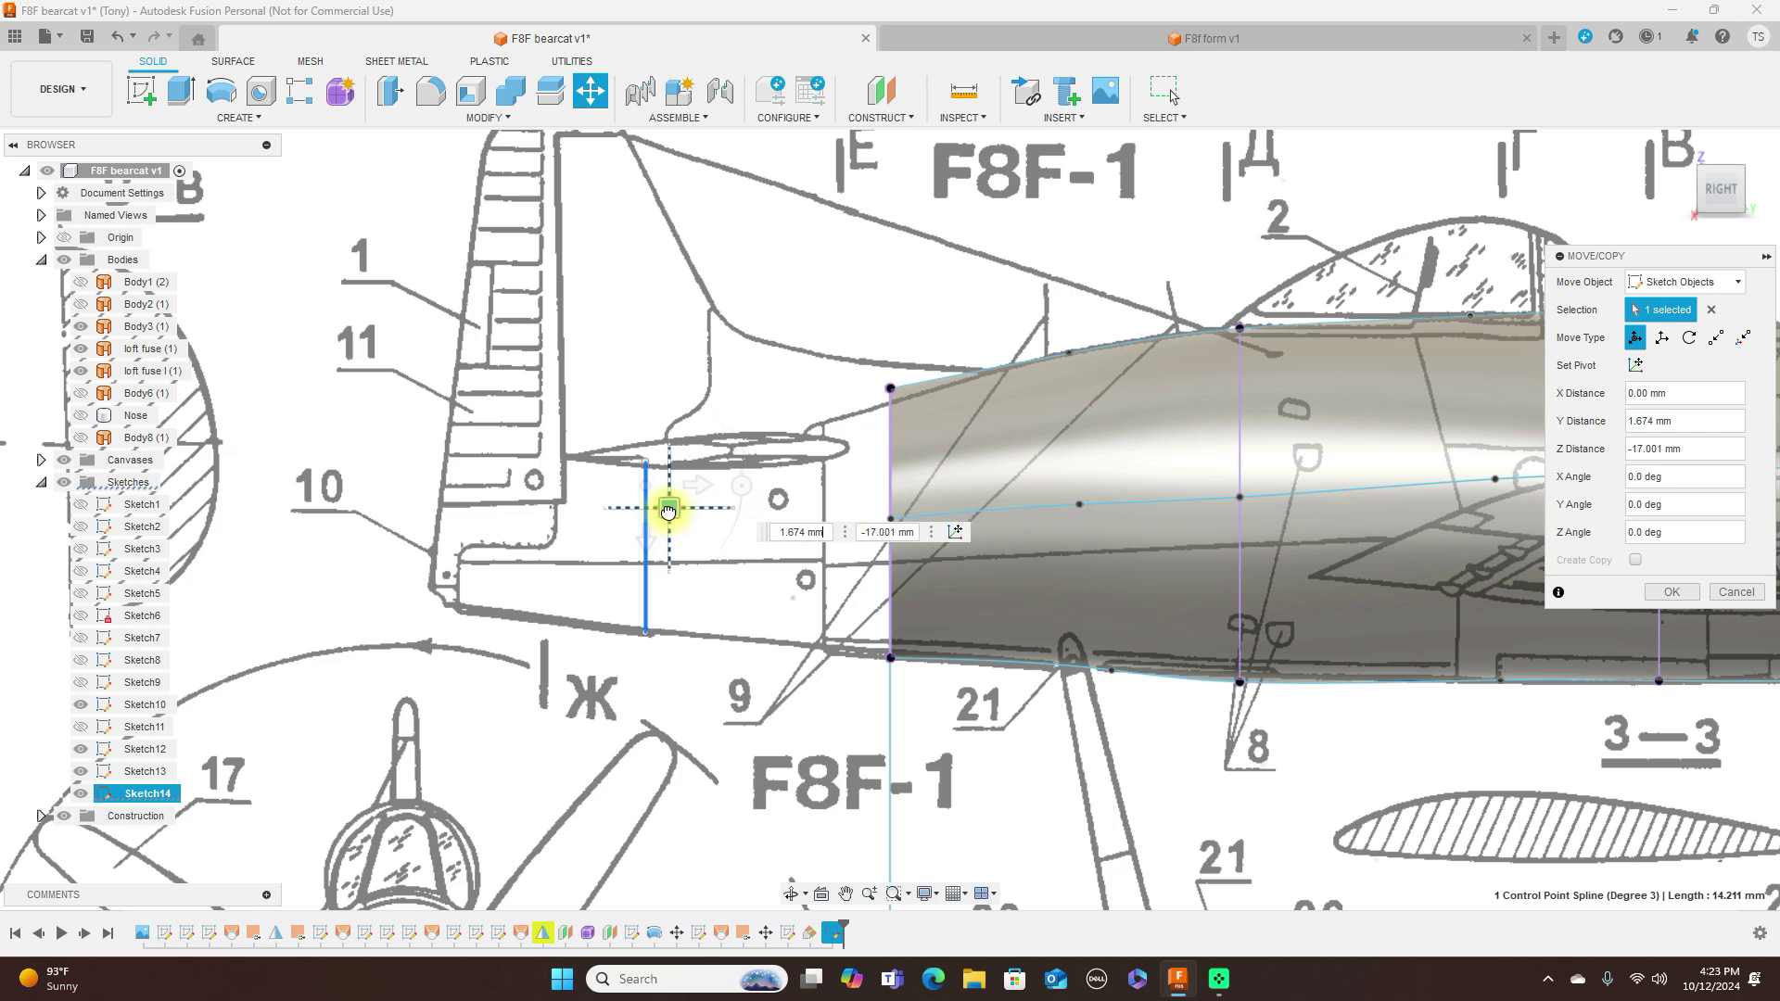
drag(668, 511, 676, 509)
click(1696, 597)
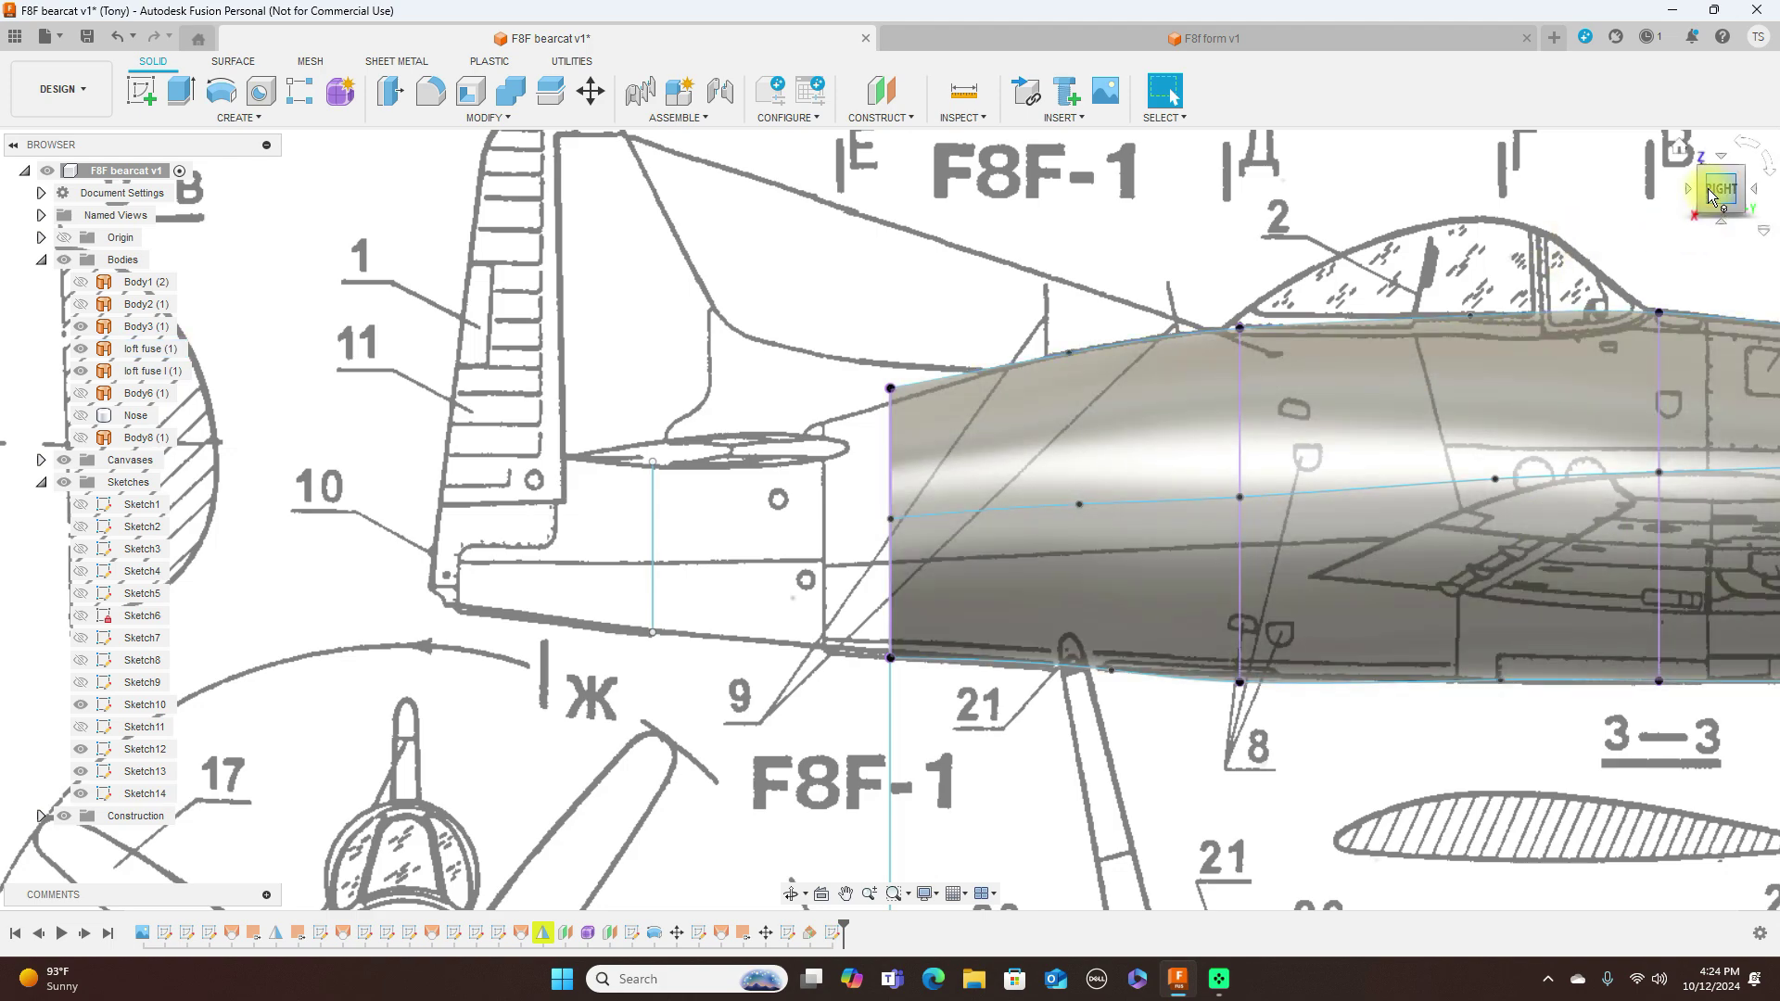
drag(1711, 195, 1773, 195)
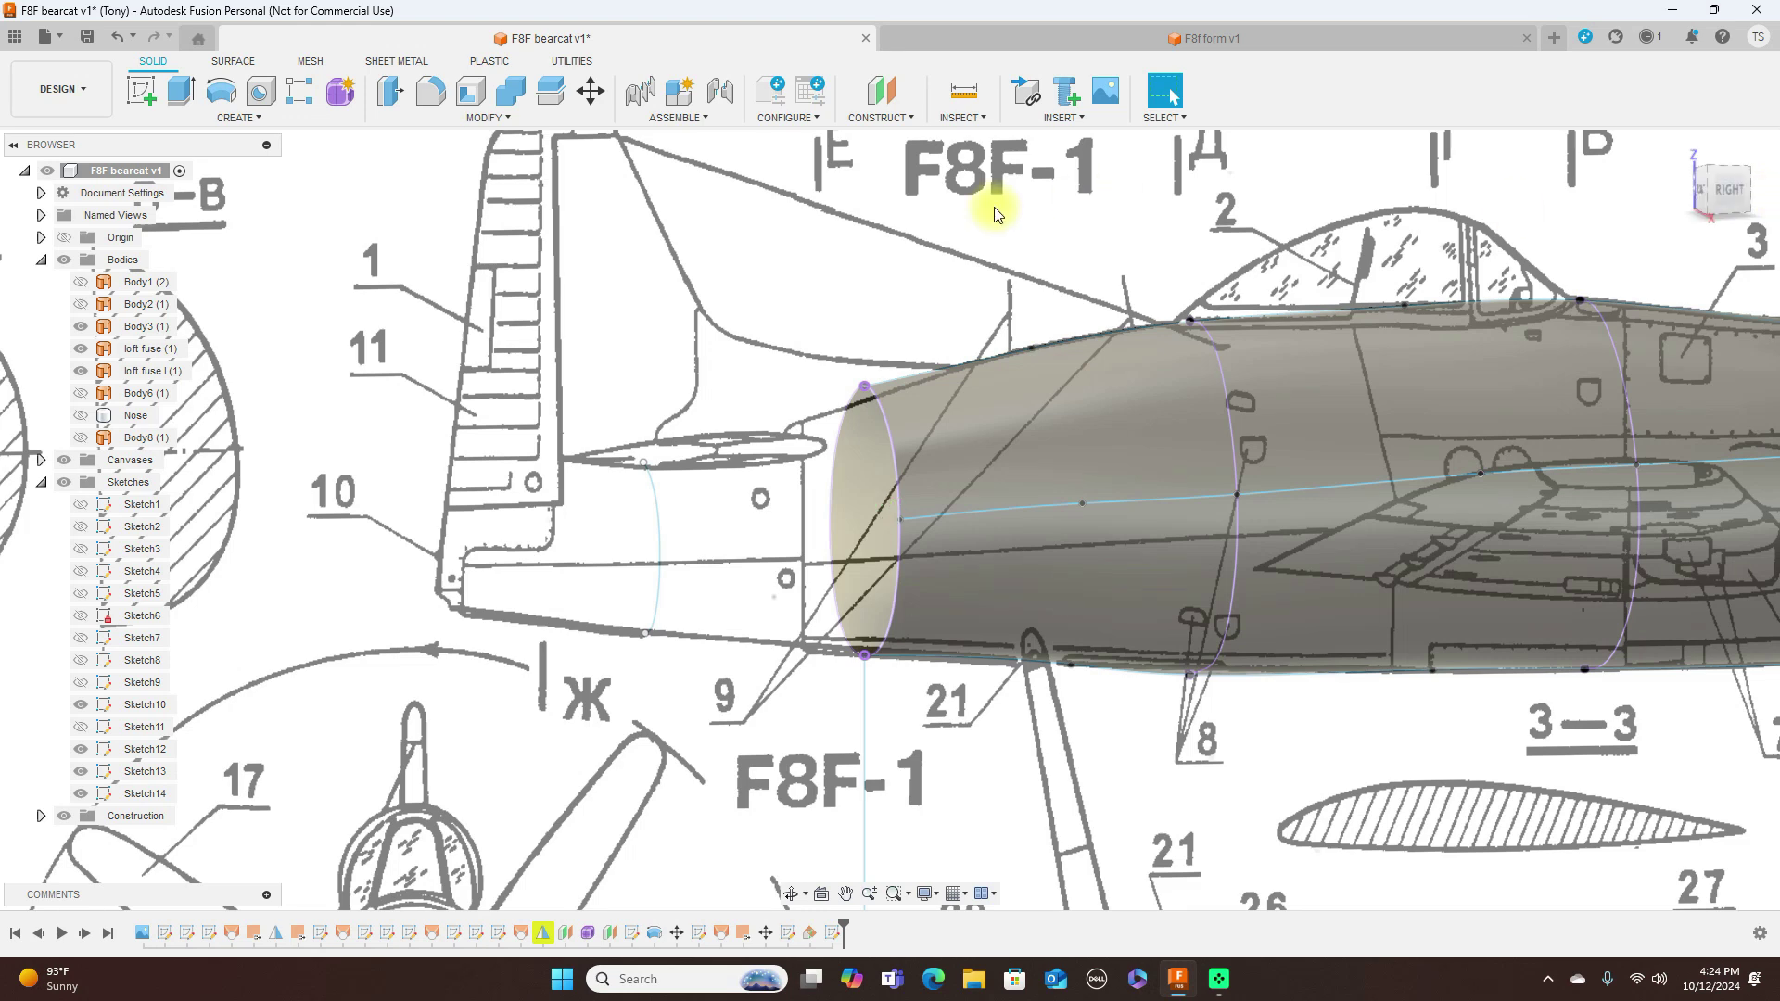
Step: Loft a surface from the fuselage's rear edge to the moved rear arc, creating Body9
click(233, 61)
click(223, 119)
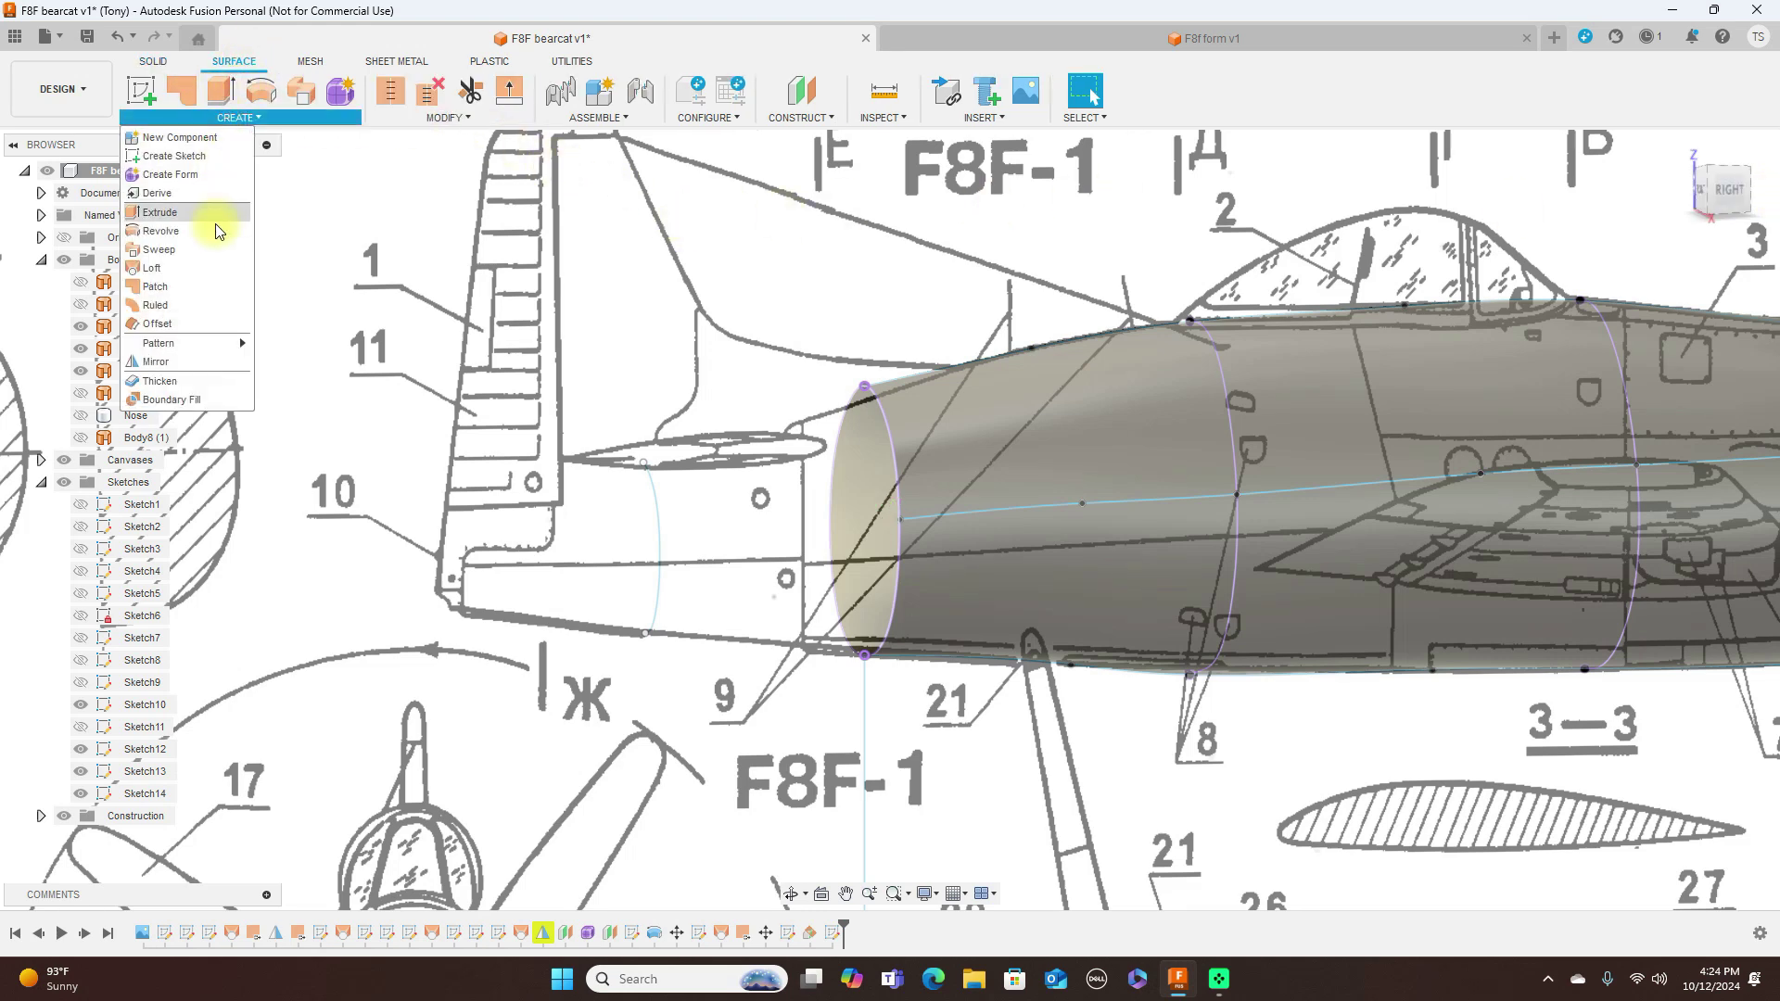
click(200, 260)
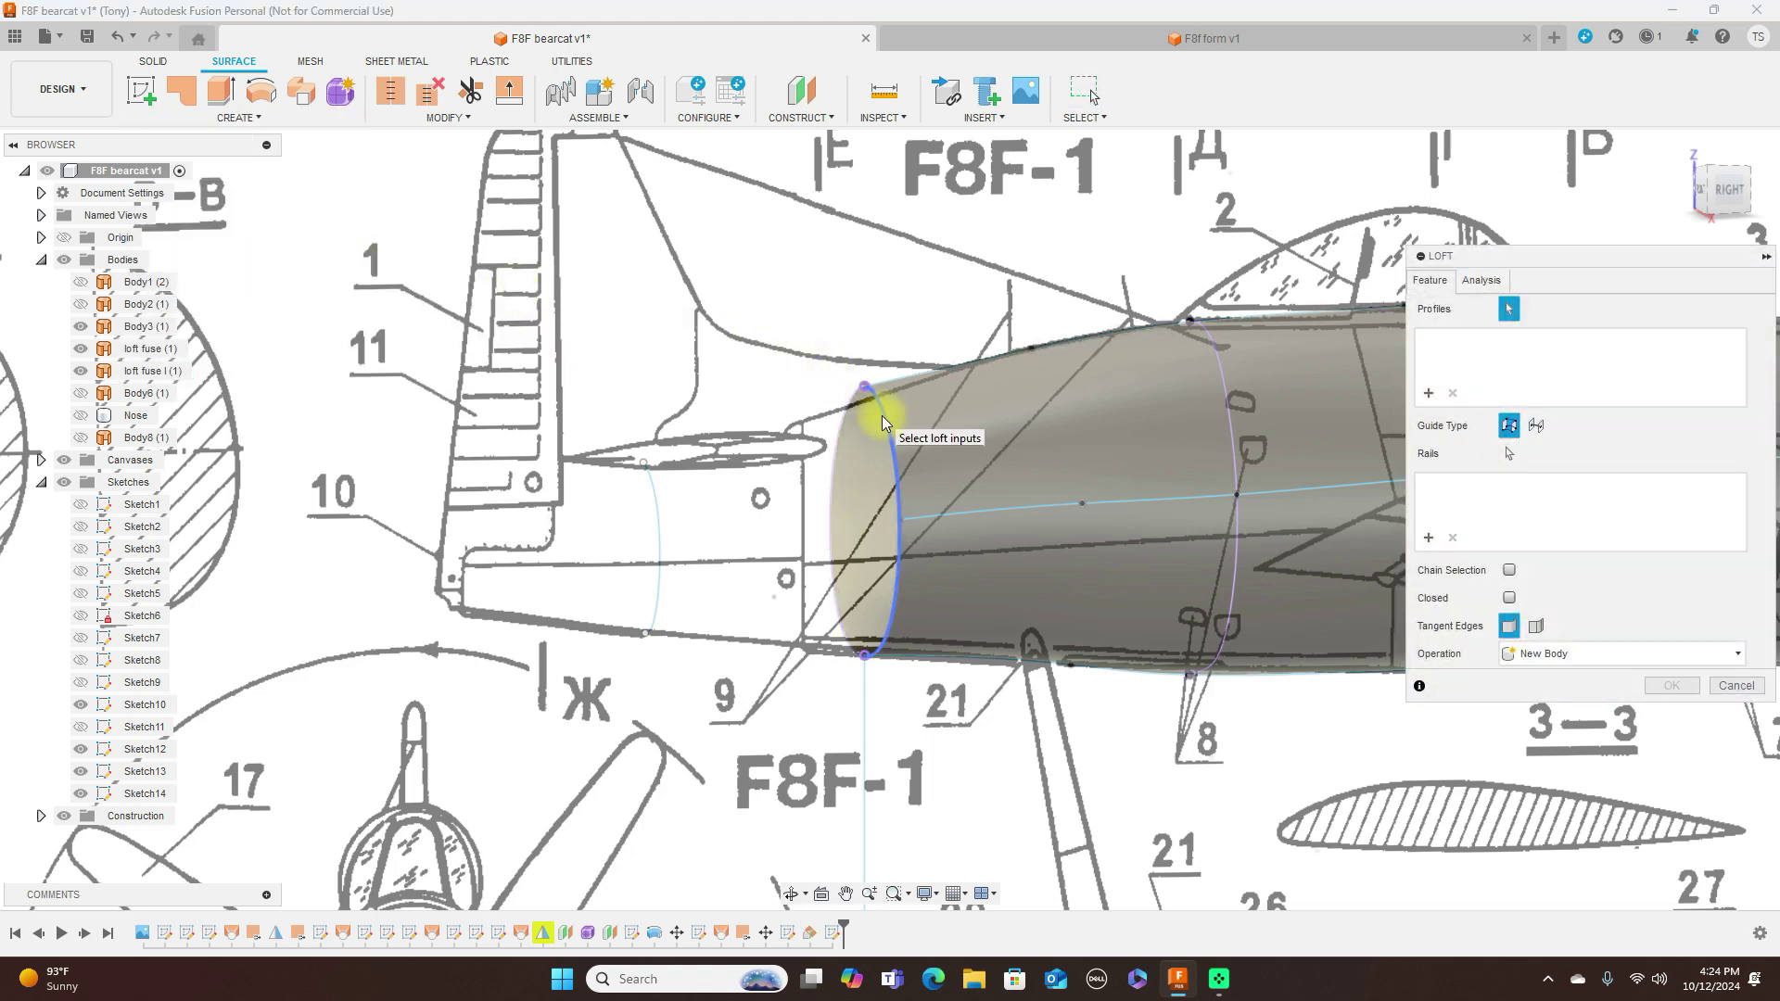
click(882, 416)
click(660, 522)
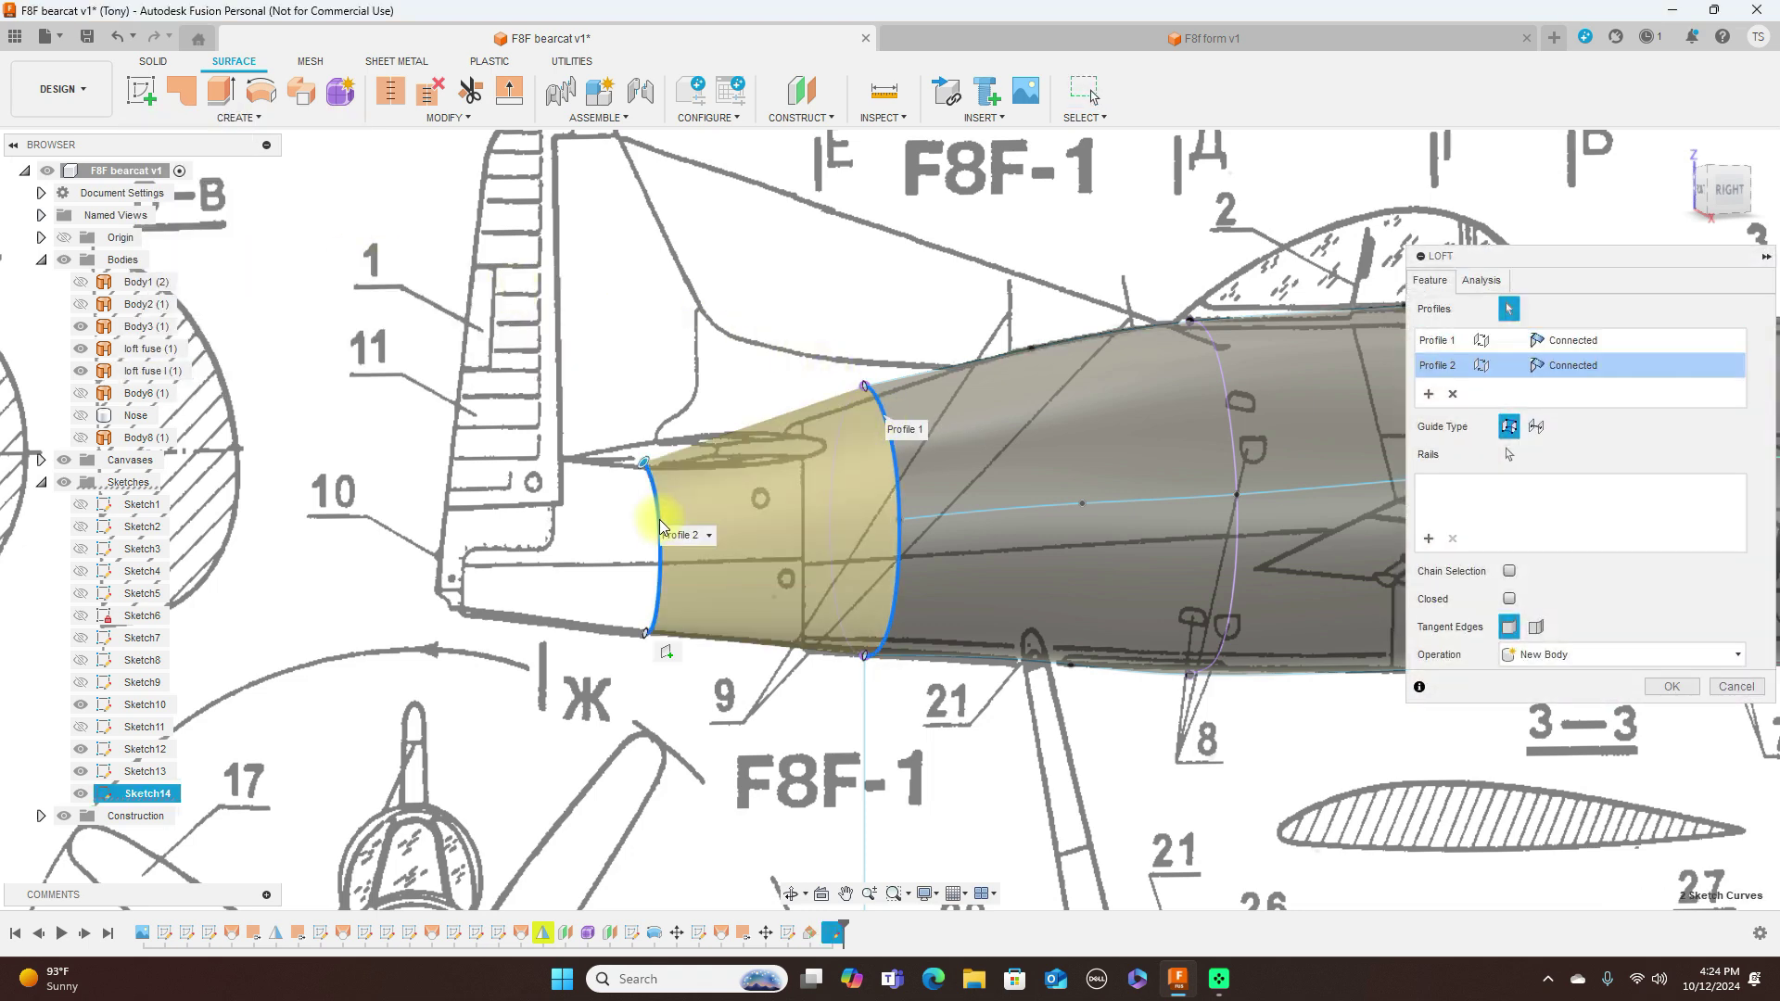
click(1731, 192)
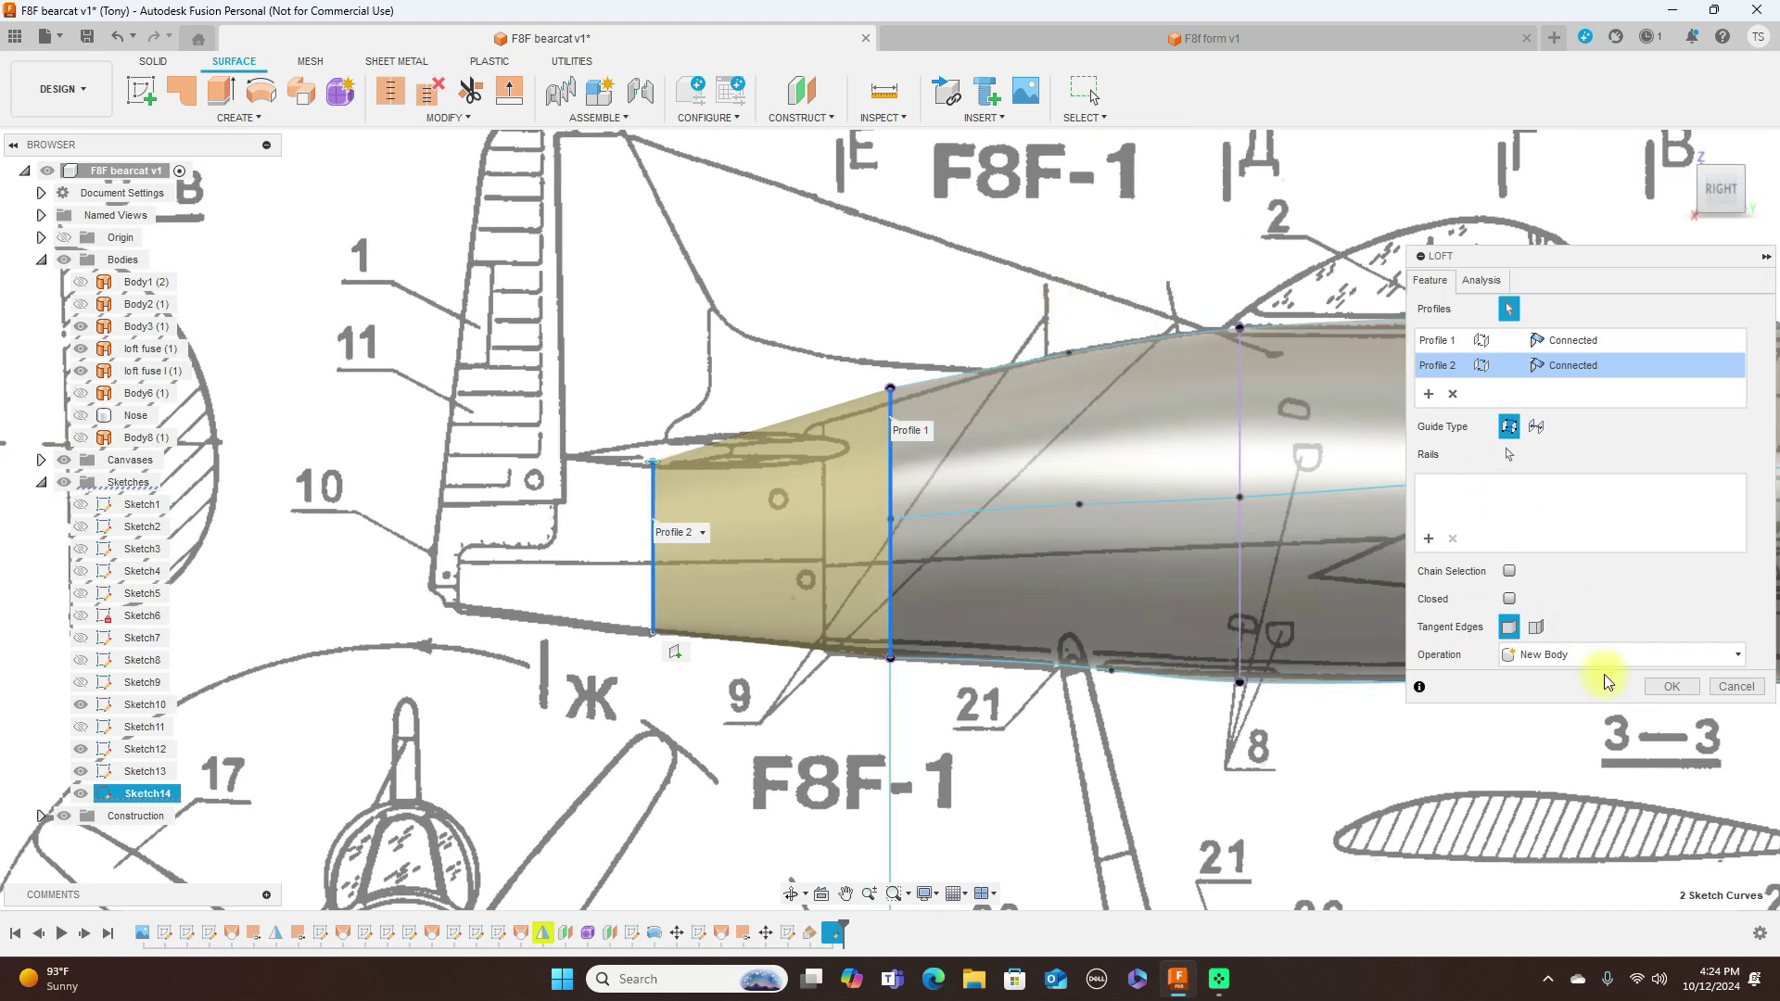
click(1676, 687)
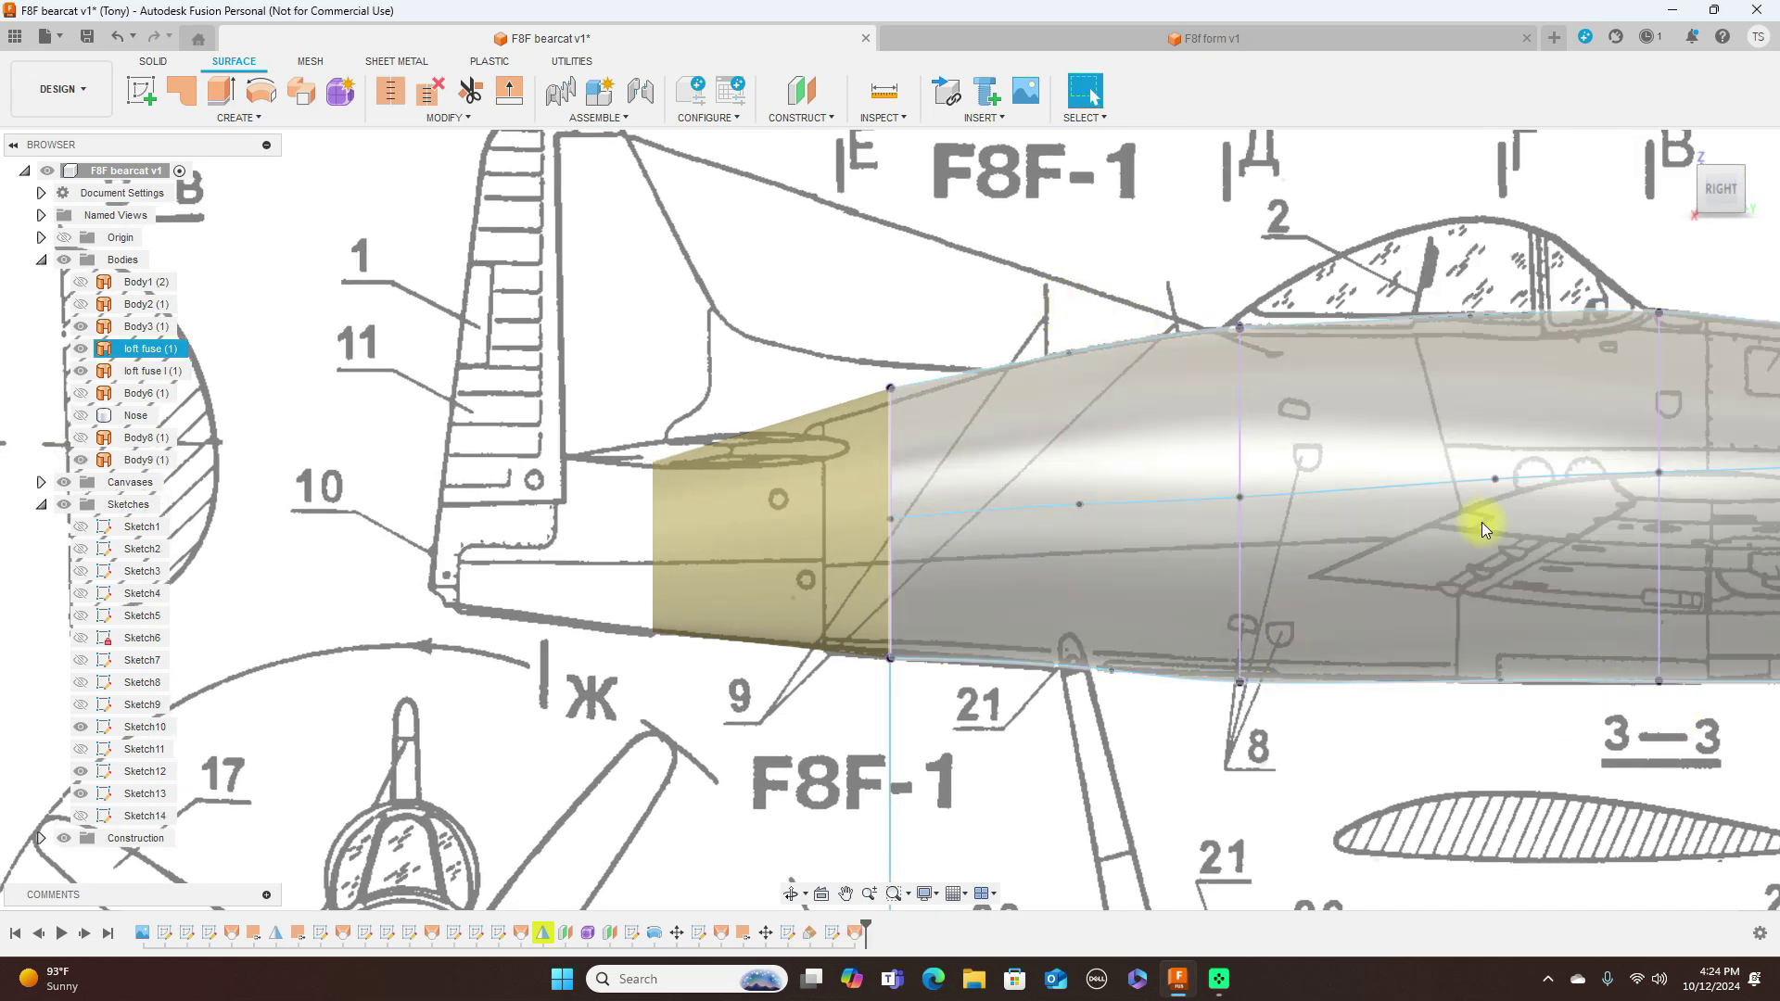
scroll(1039, 246, down, 3)
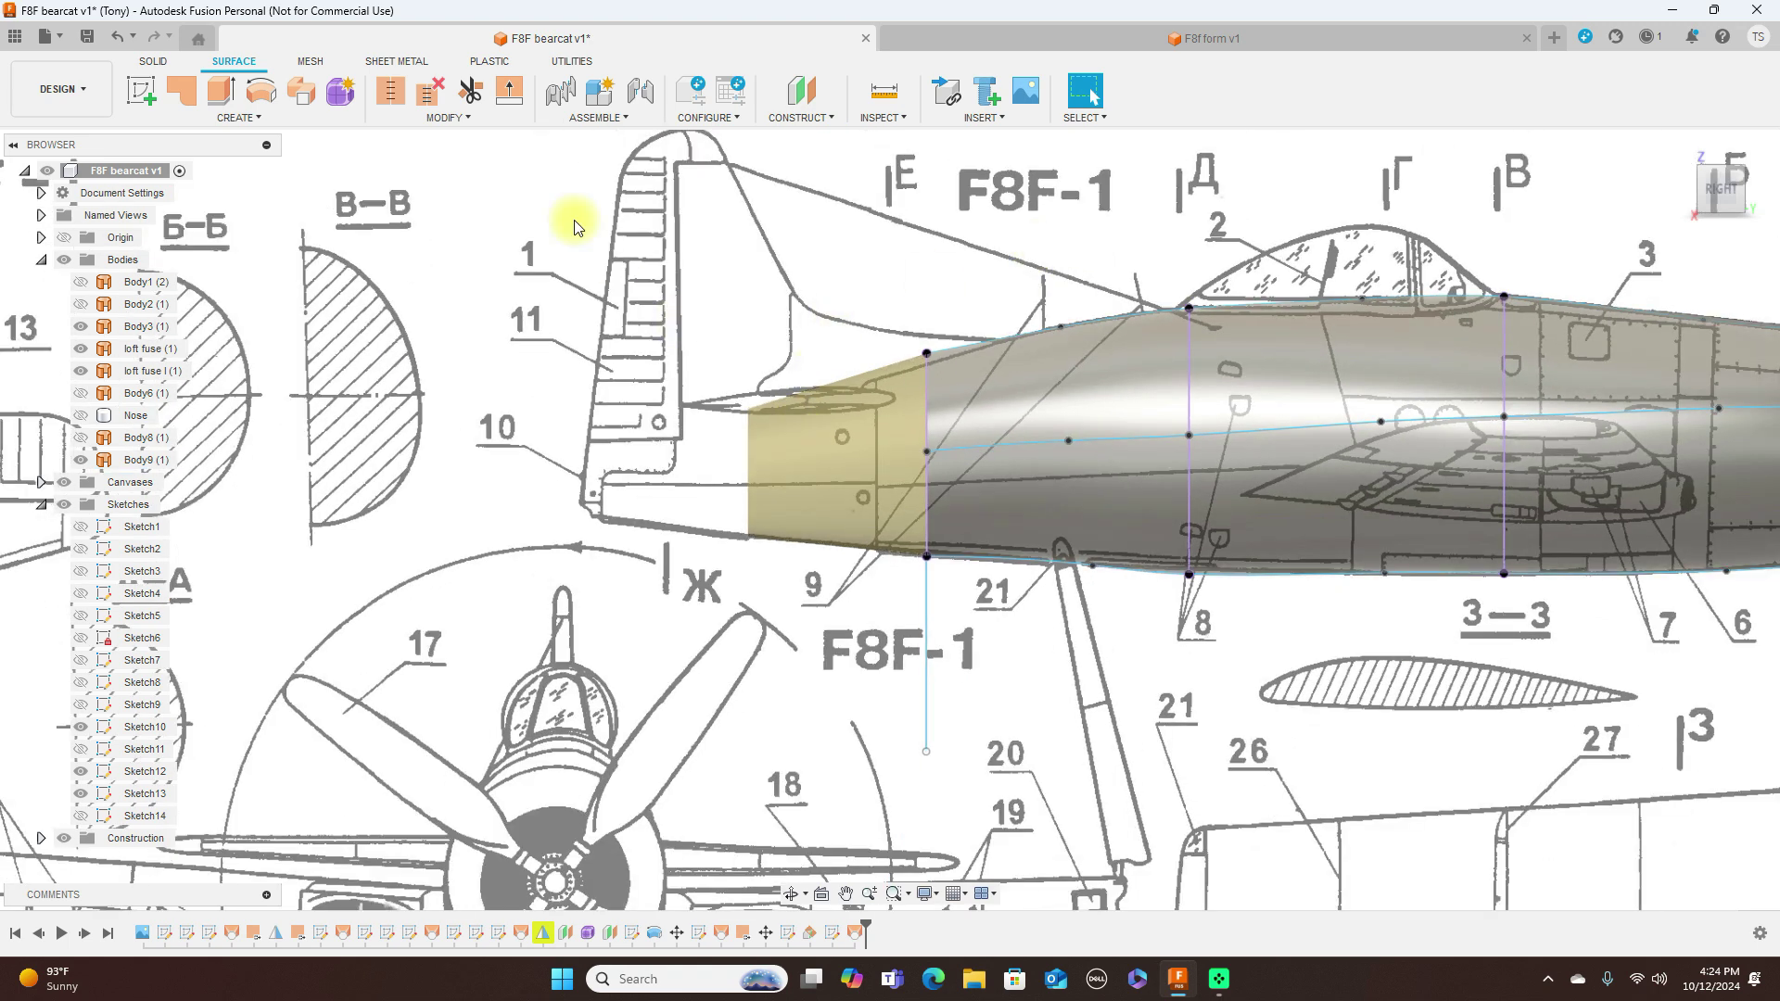
Step: Reverse the normal of Body9's tail loft surface, checking it from Top and Right views
click(464, 118)
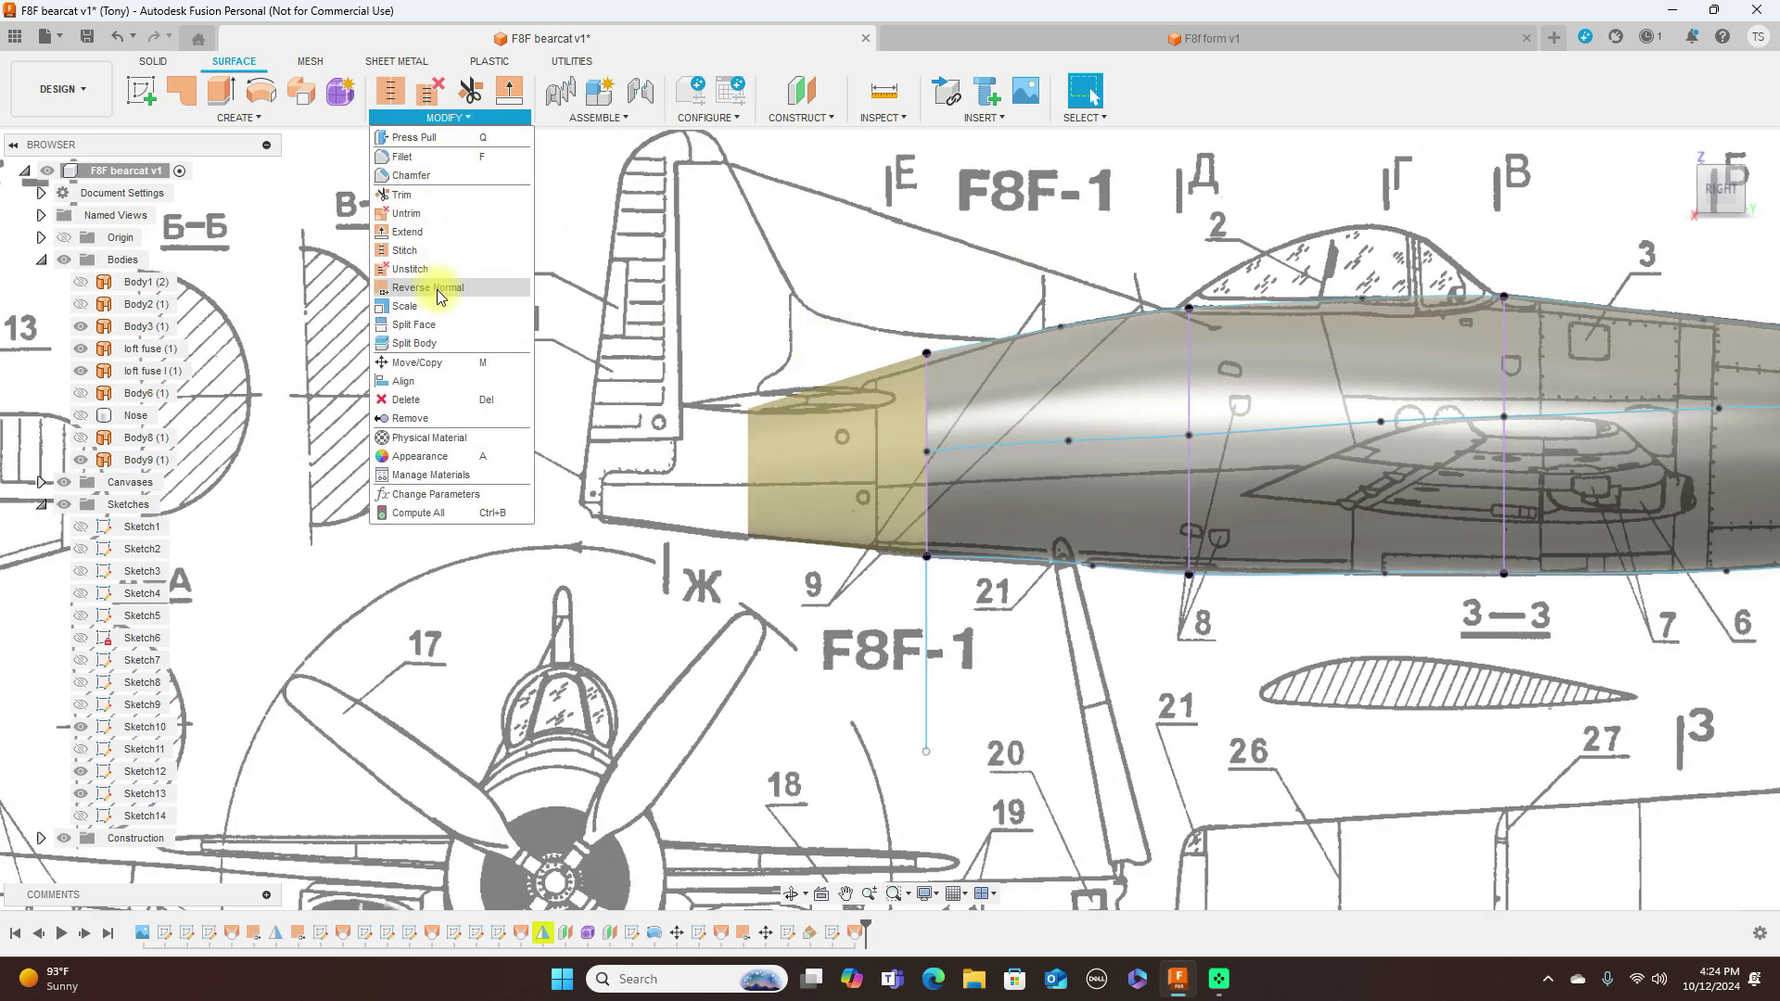
click(426, 287)
click(807, 449)
scroll(1076, 202, down, 3)
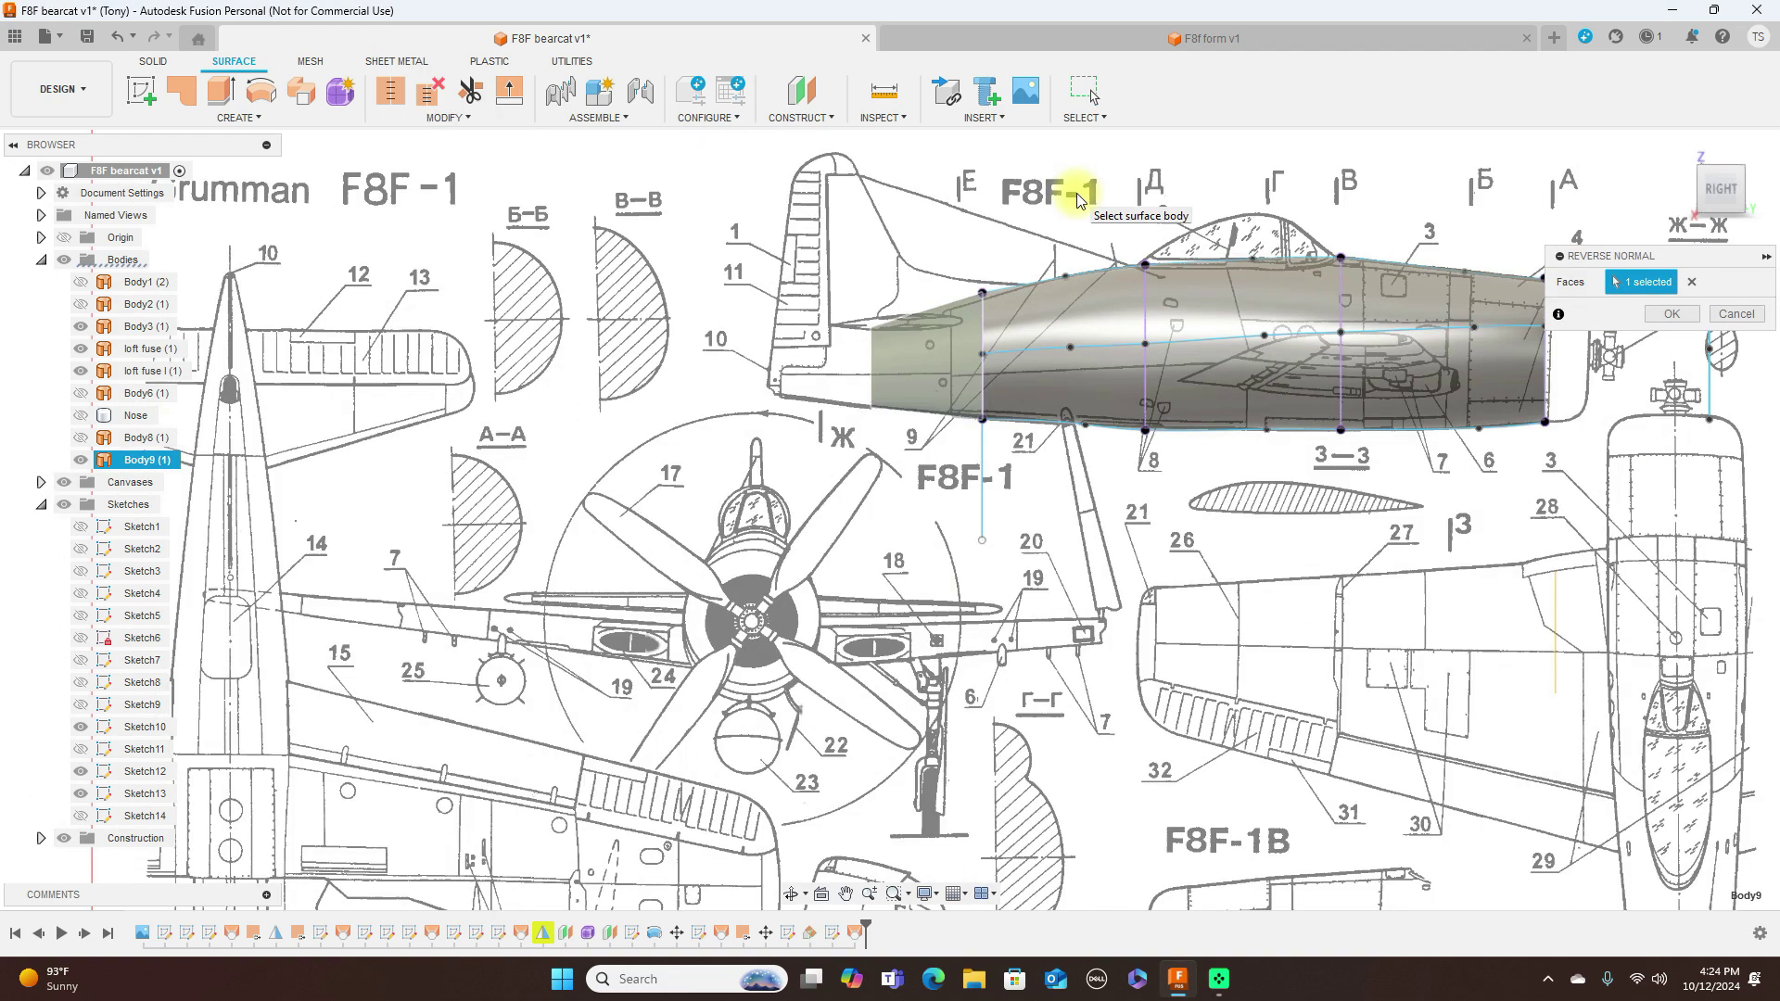
middle_drag(1109, 187, 938, 231)
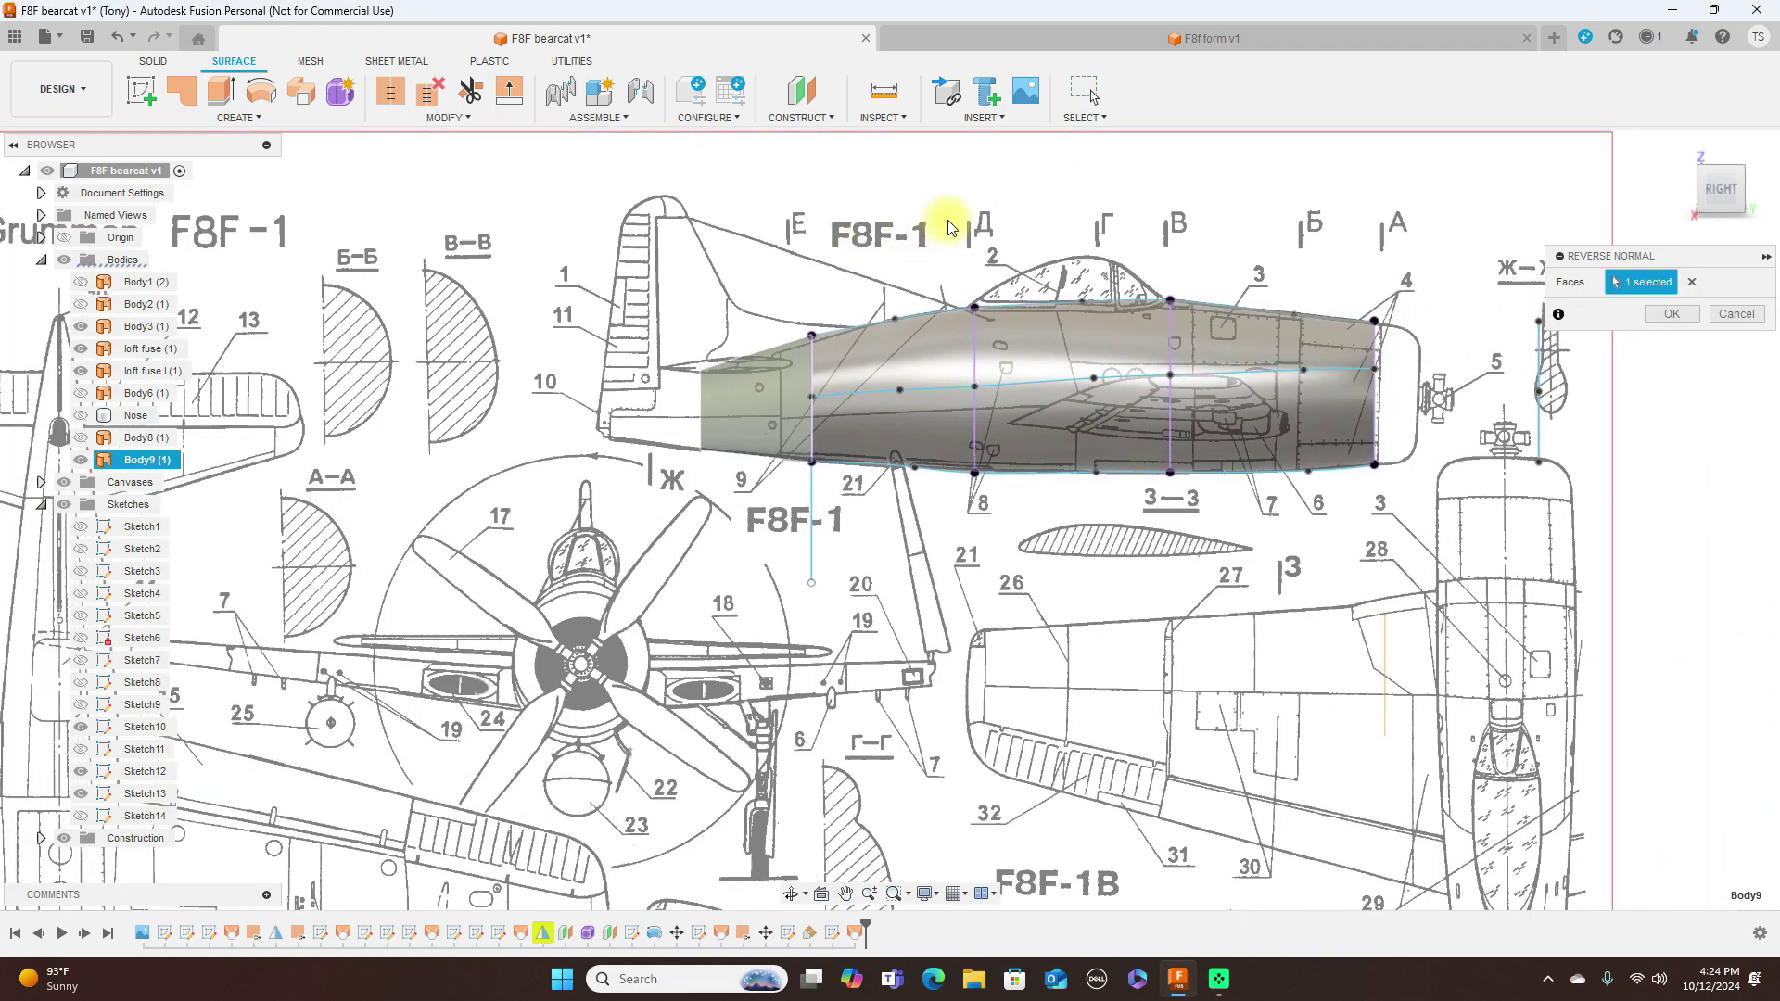
click(1722, 160)
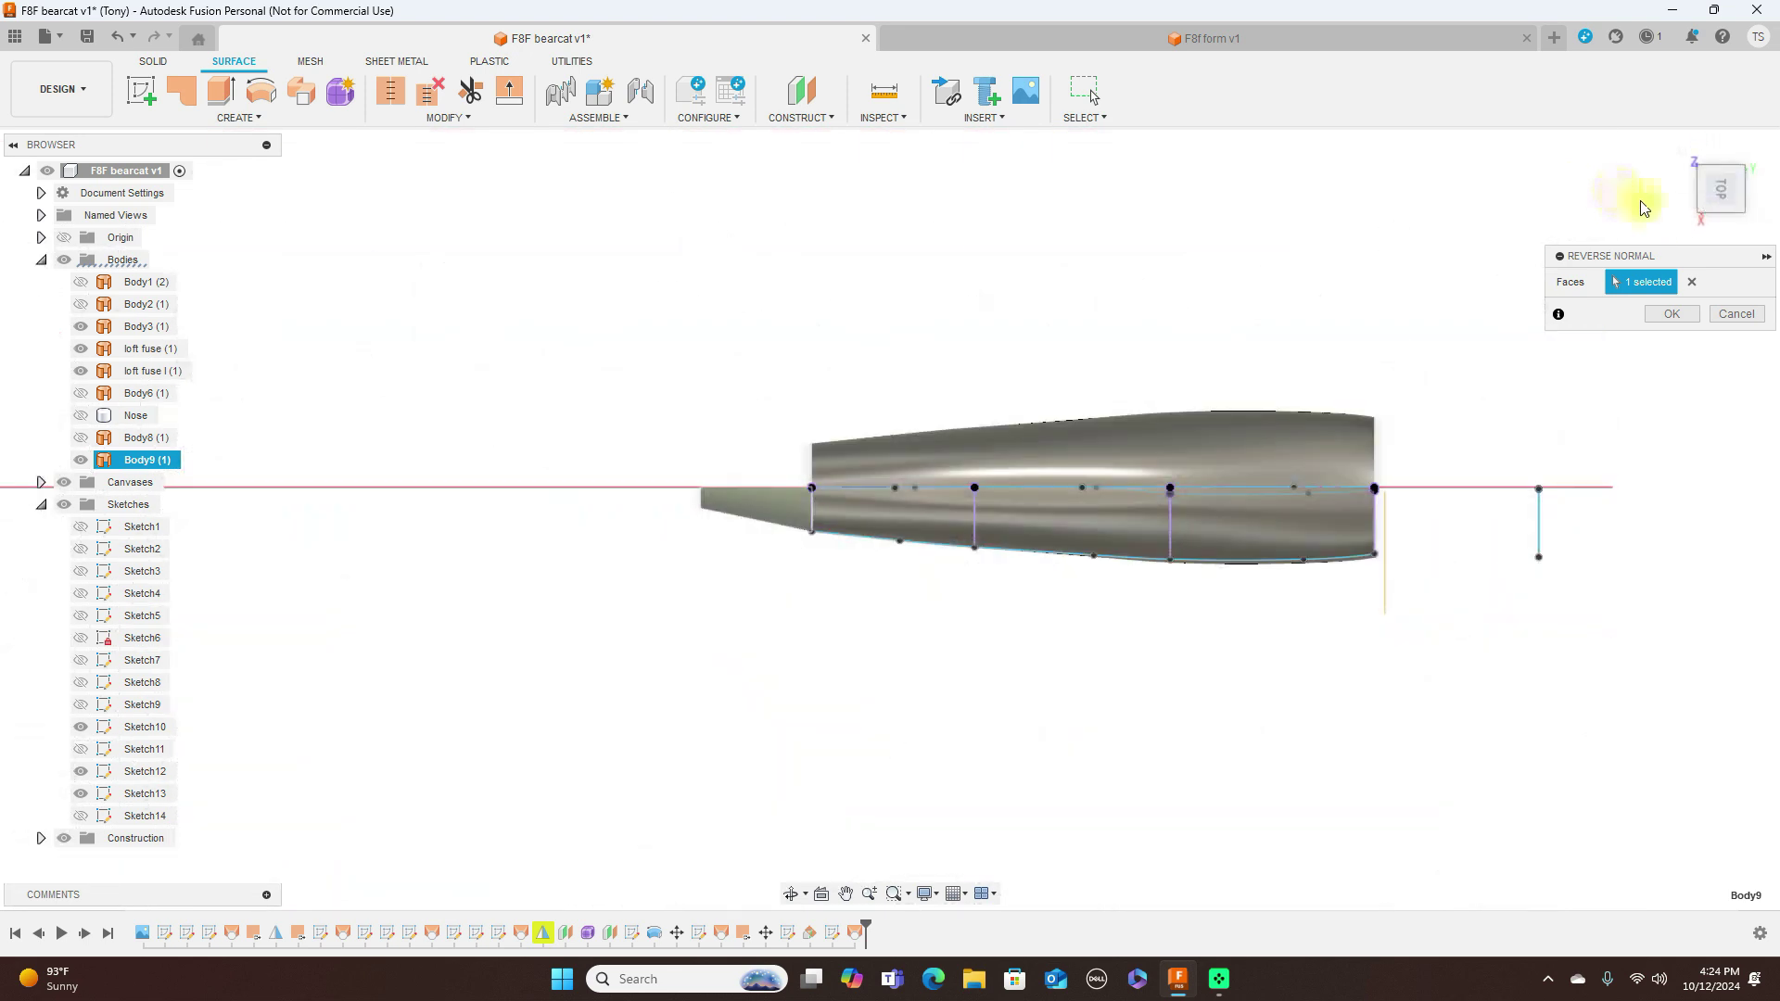
click(1726, 231)
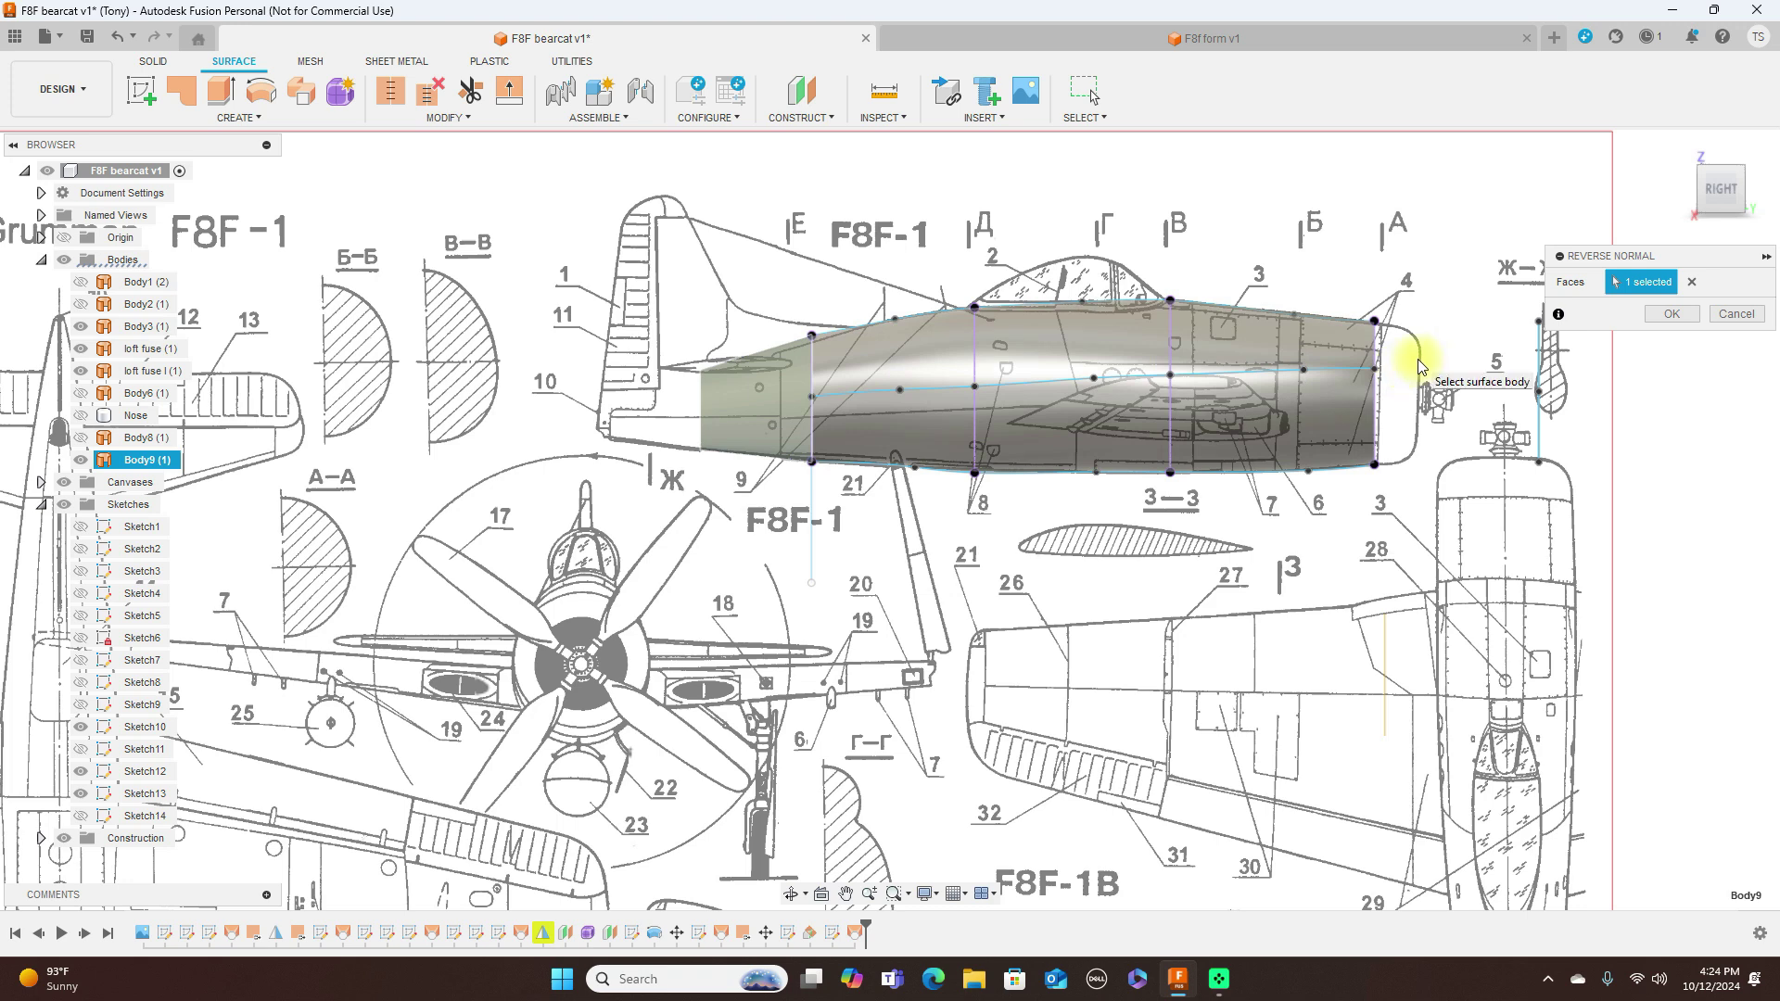
click(1697, 319)
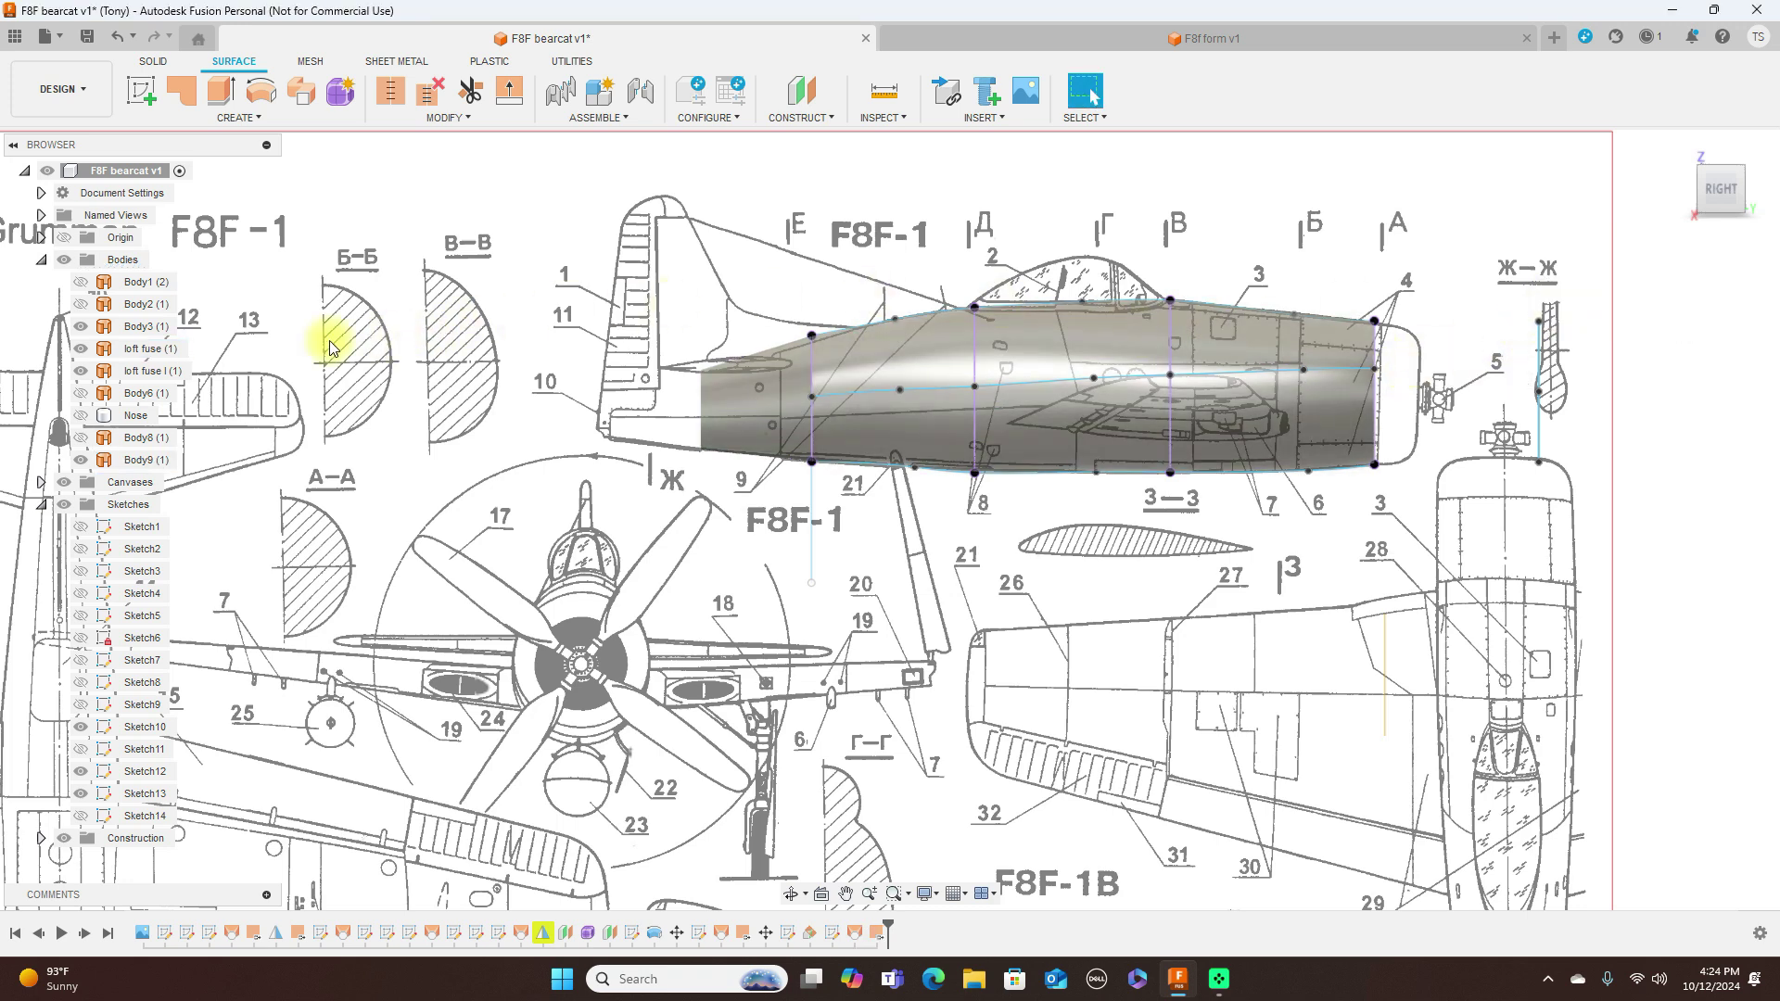
Step: Keep the Nose body's name and make the canopy body Body6 fully visible
double_click(136, 415)
key(Return)
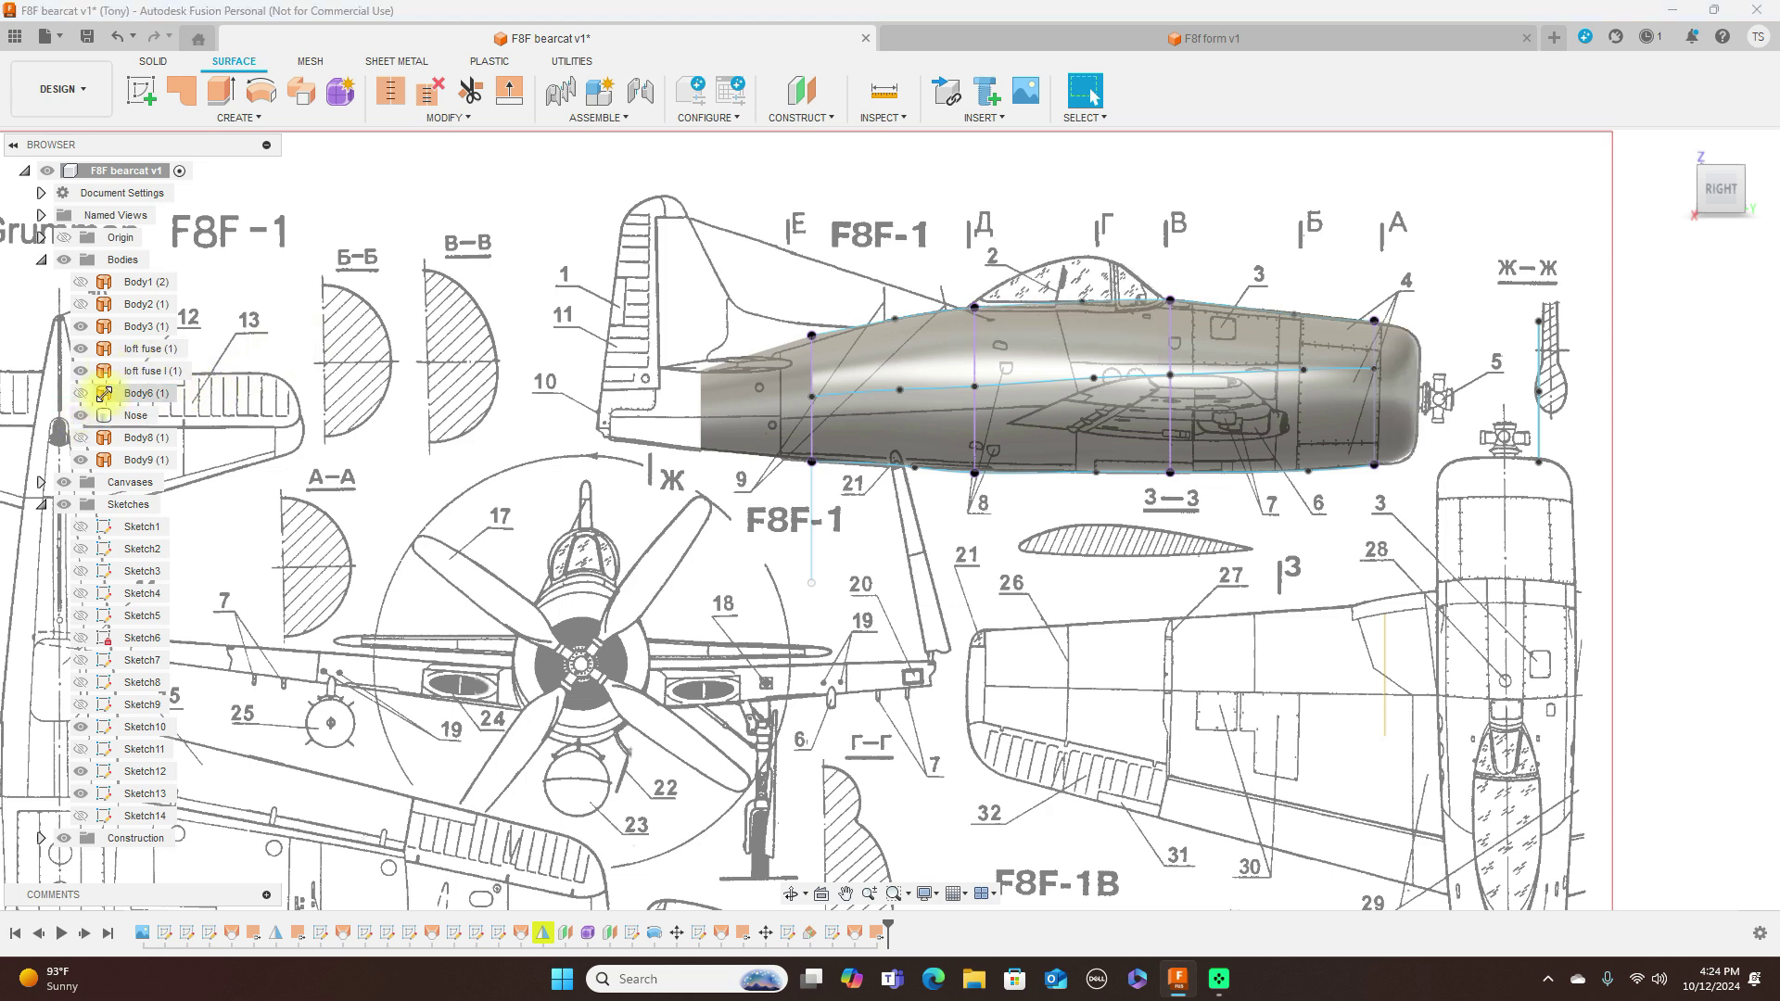
click(83, 393)
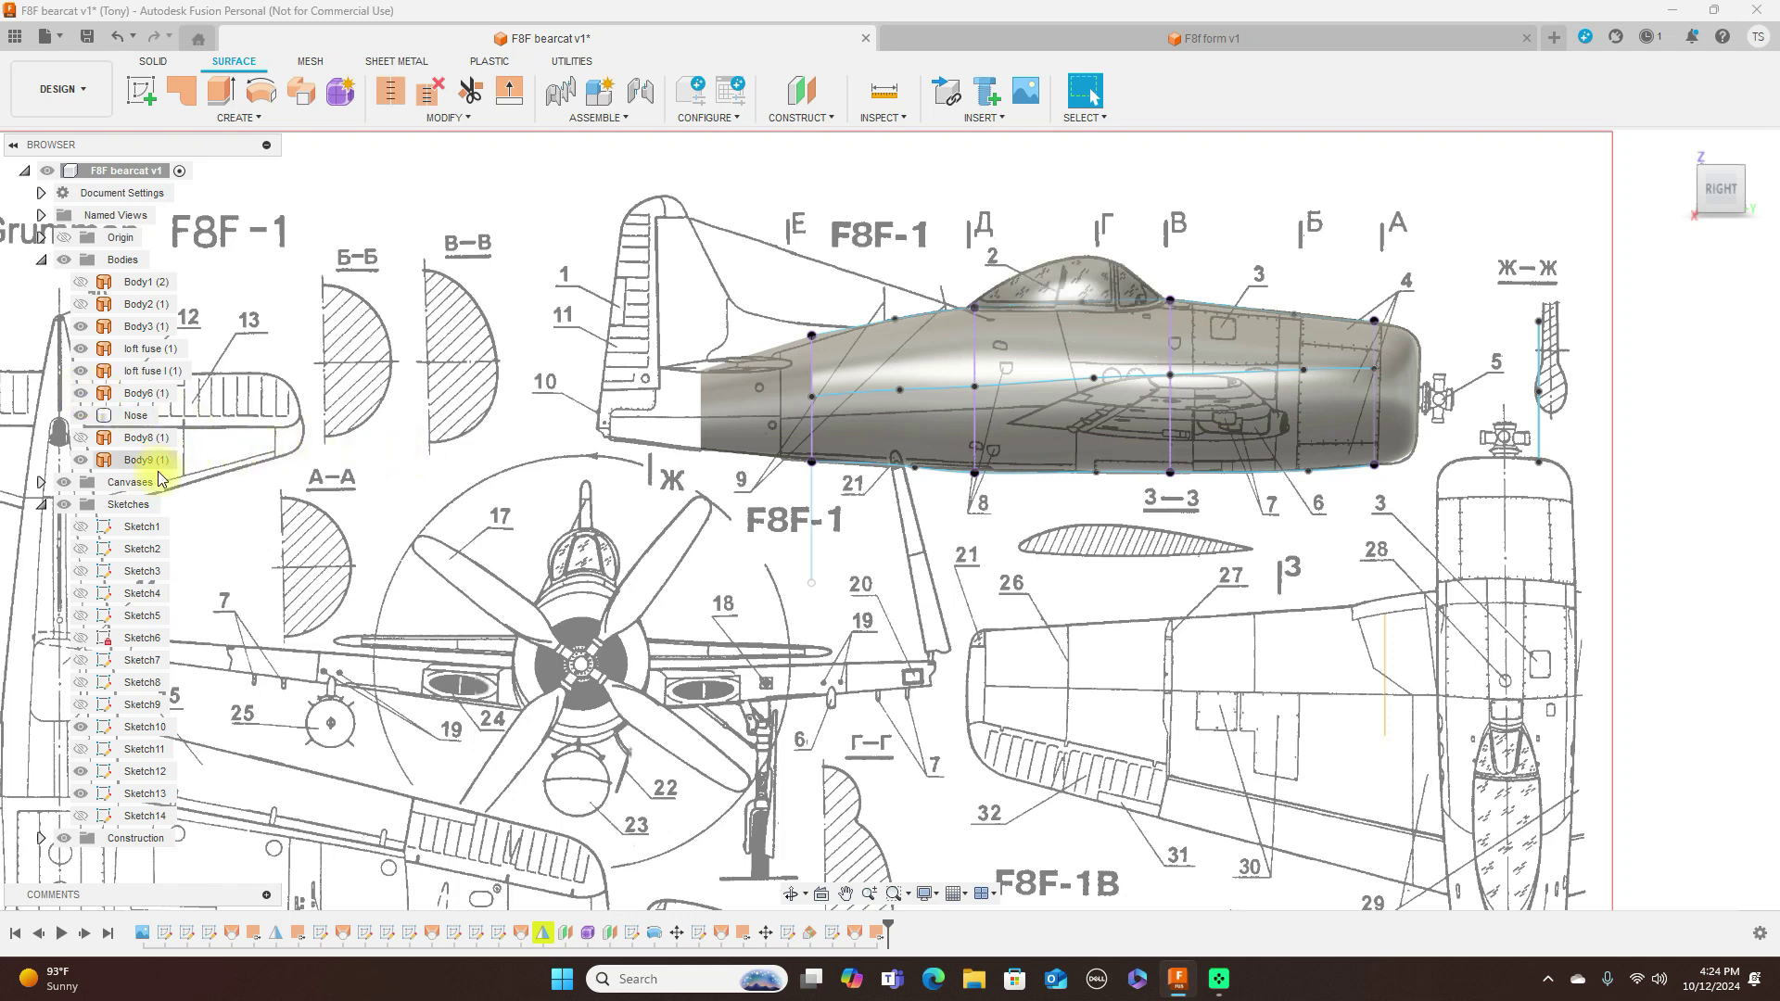
Step: Hide the Sketches folder and check the shaded fuselage from Top and Right views
click(66, 507)
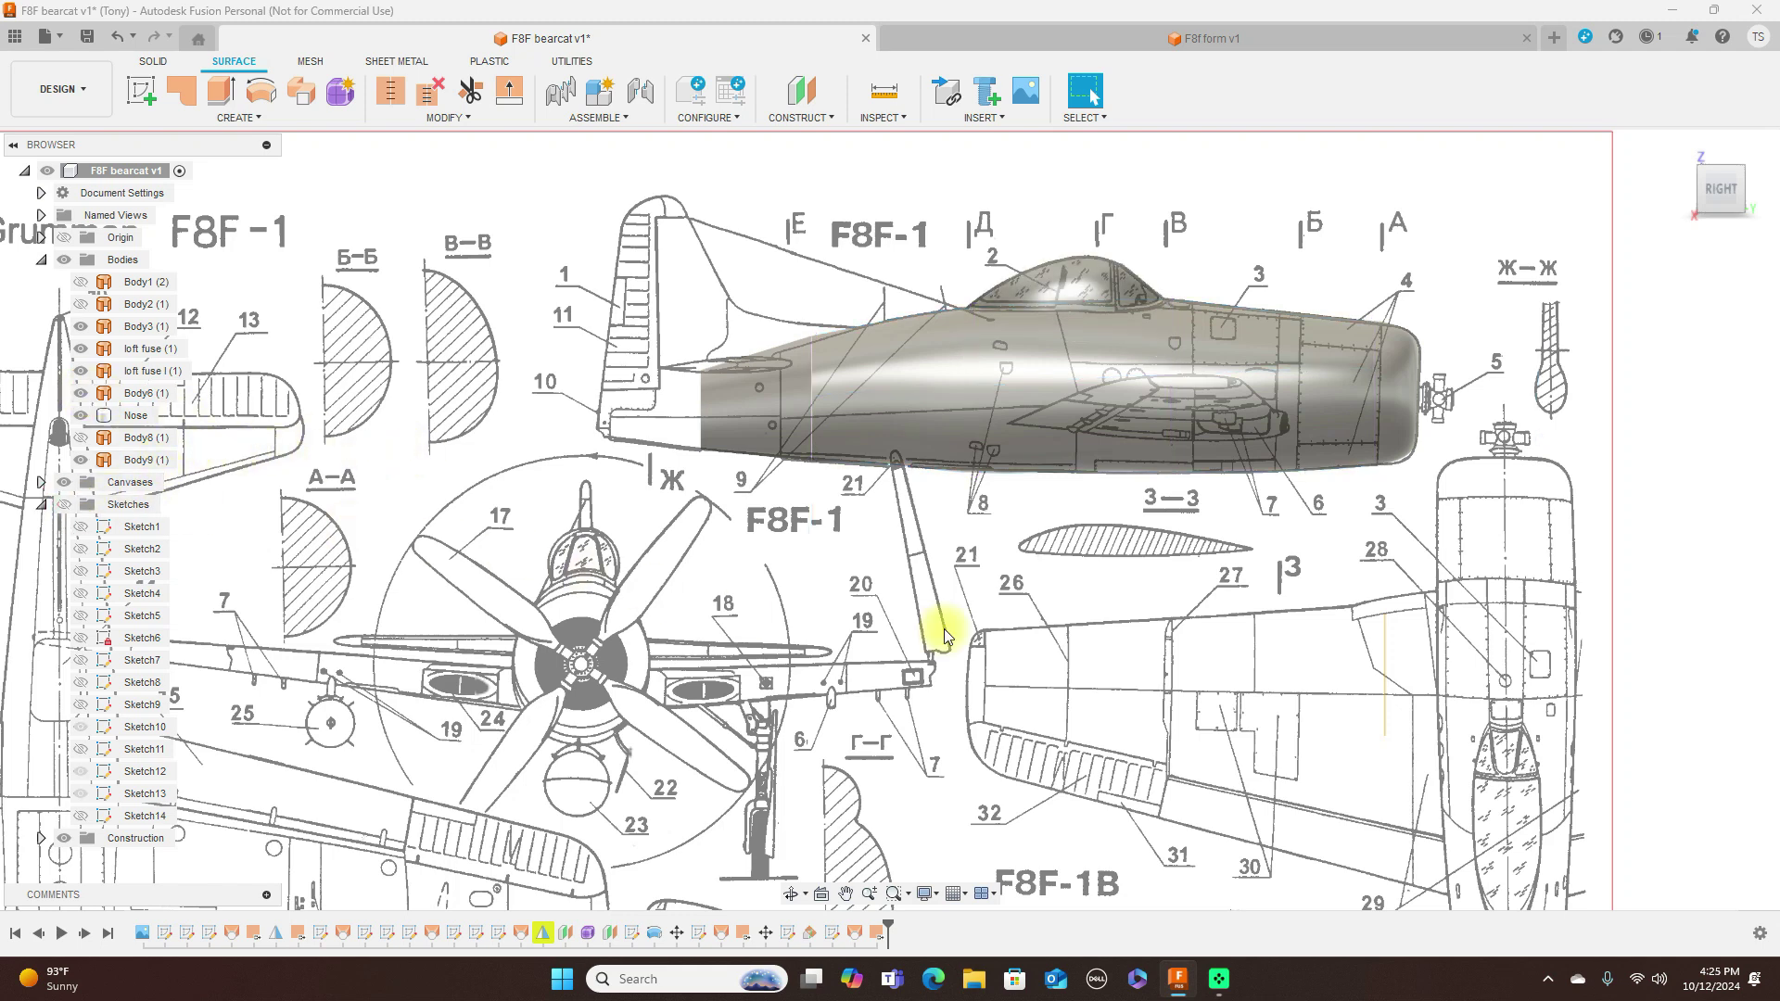
scroll(1278, 683, down, 2)
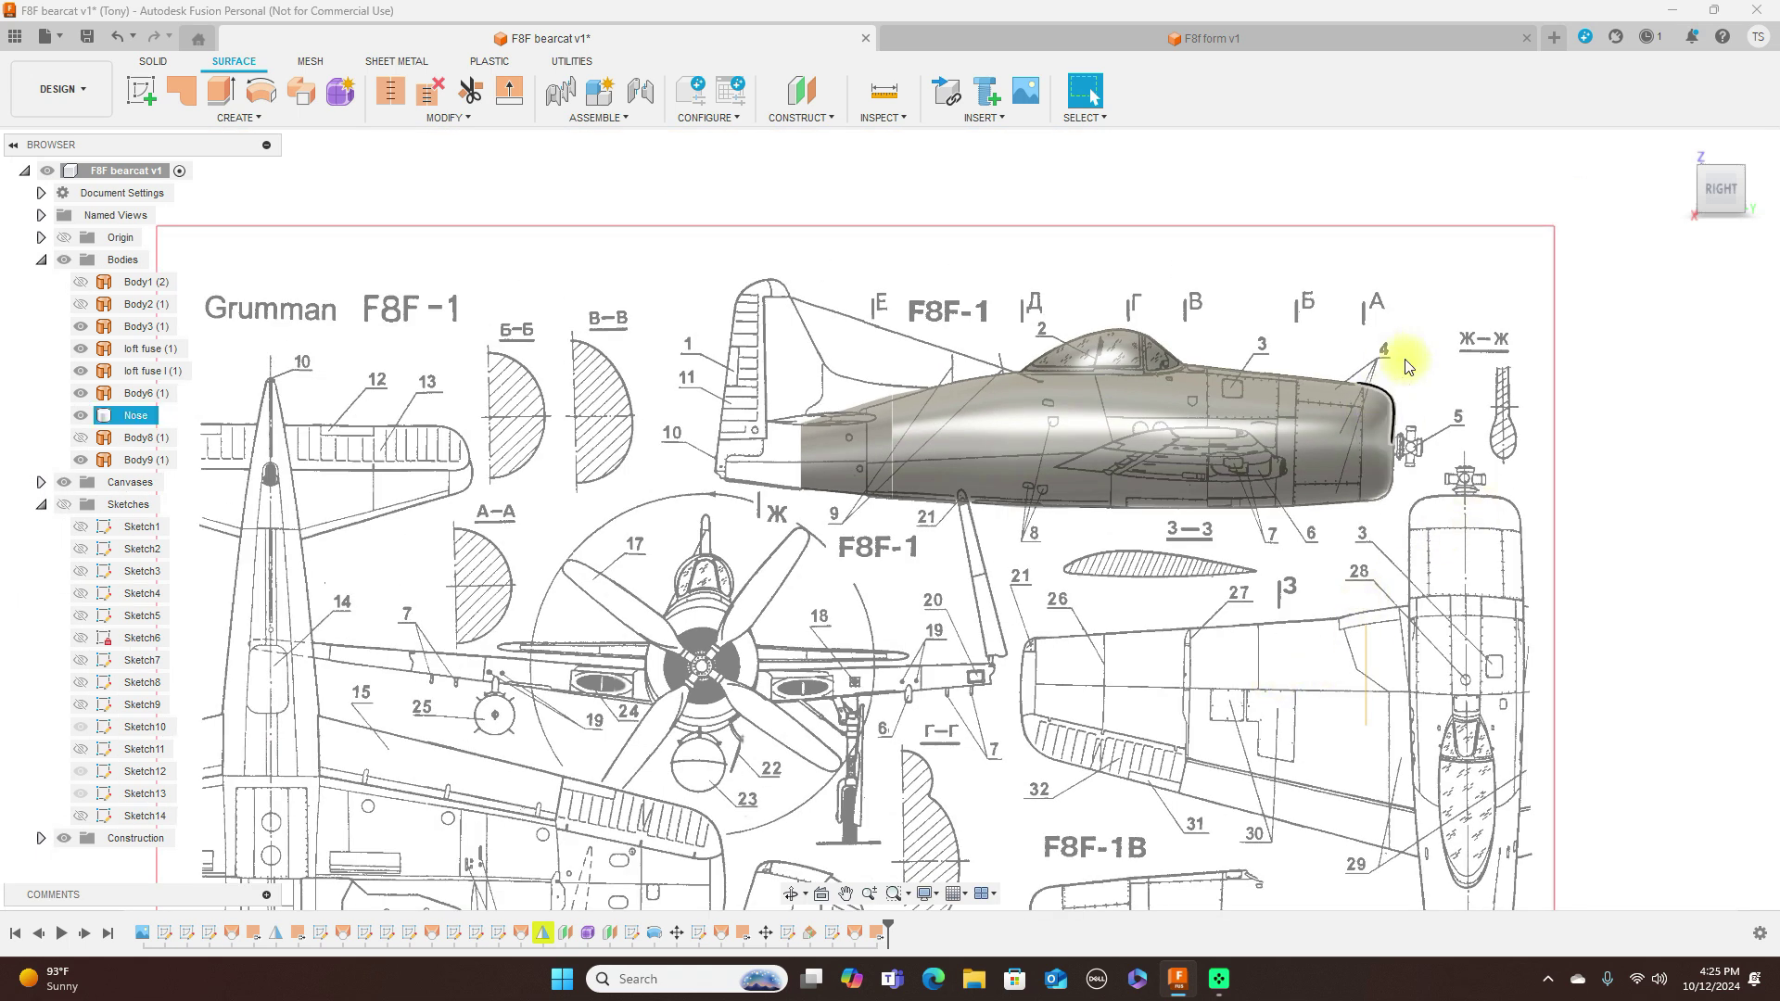
mouse_move(1687, 207)
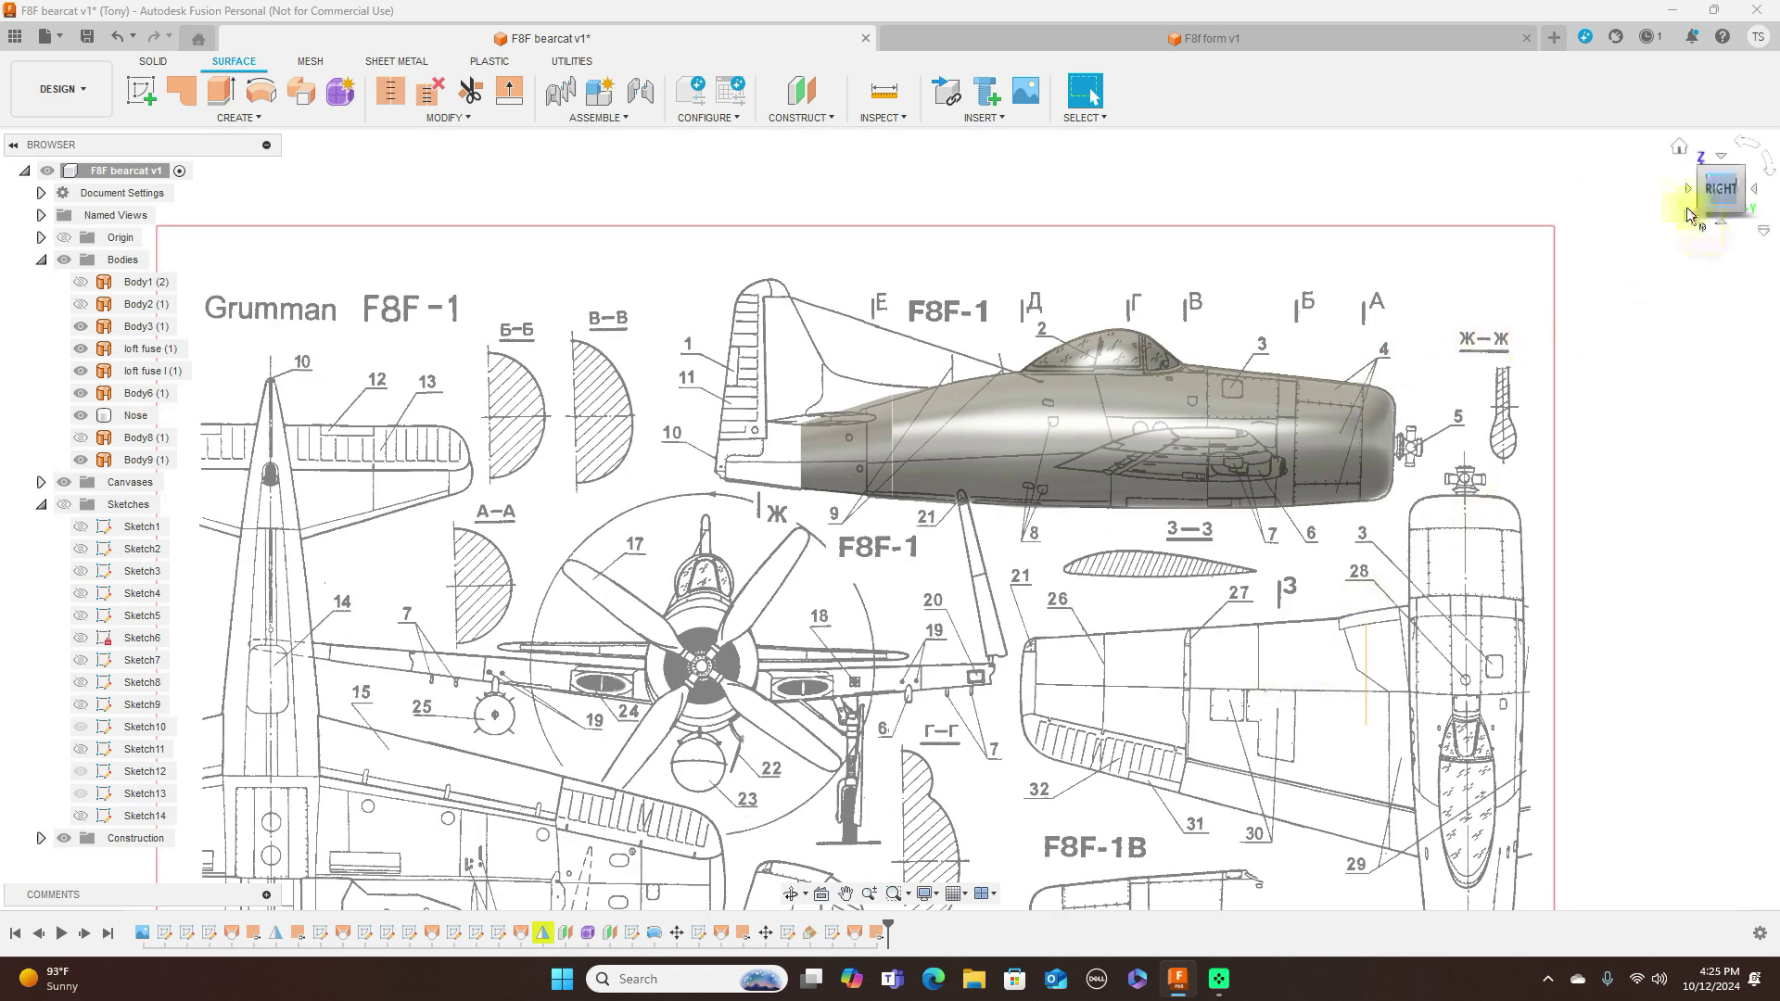
click(1721, 169)
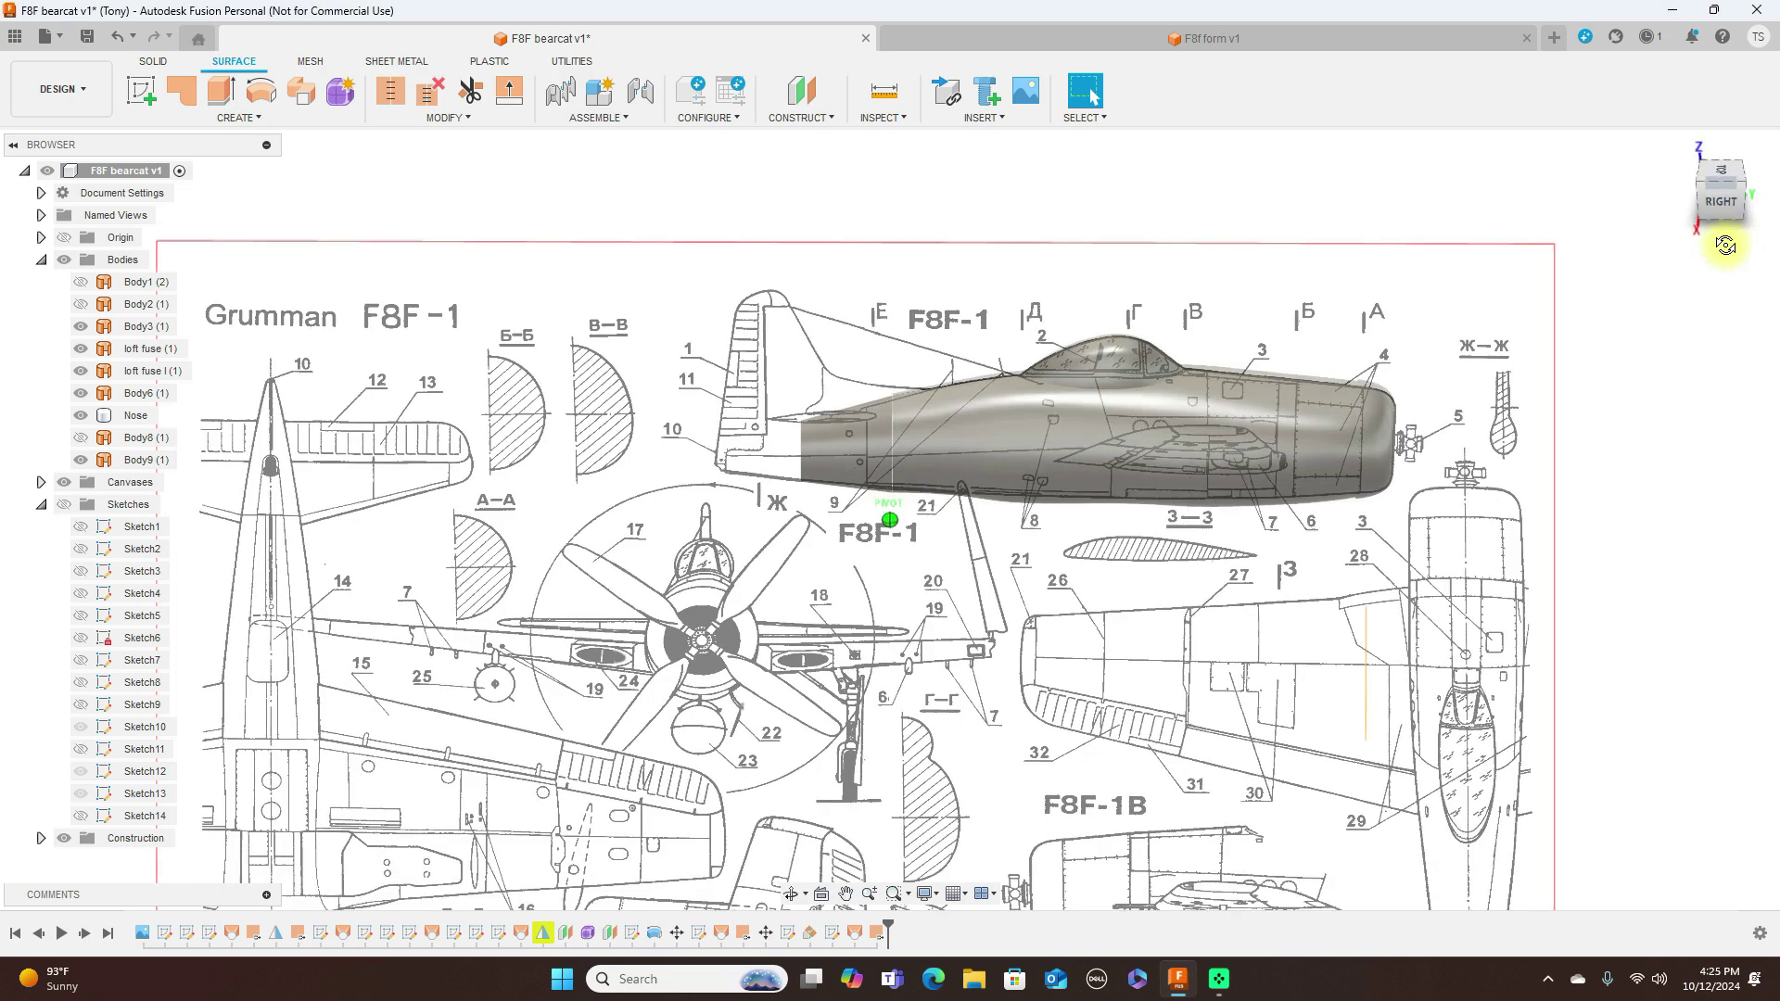
click(1720, 199)
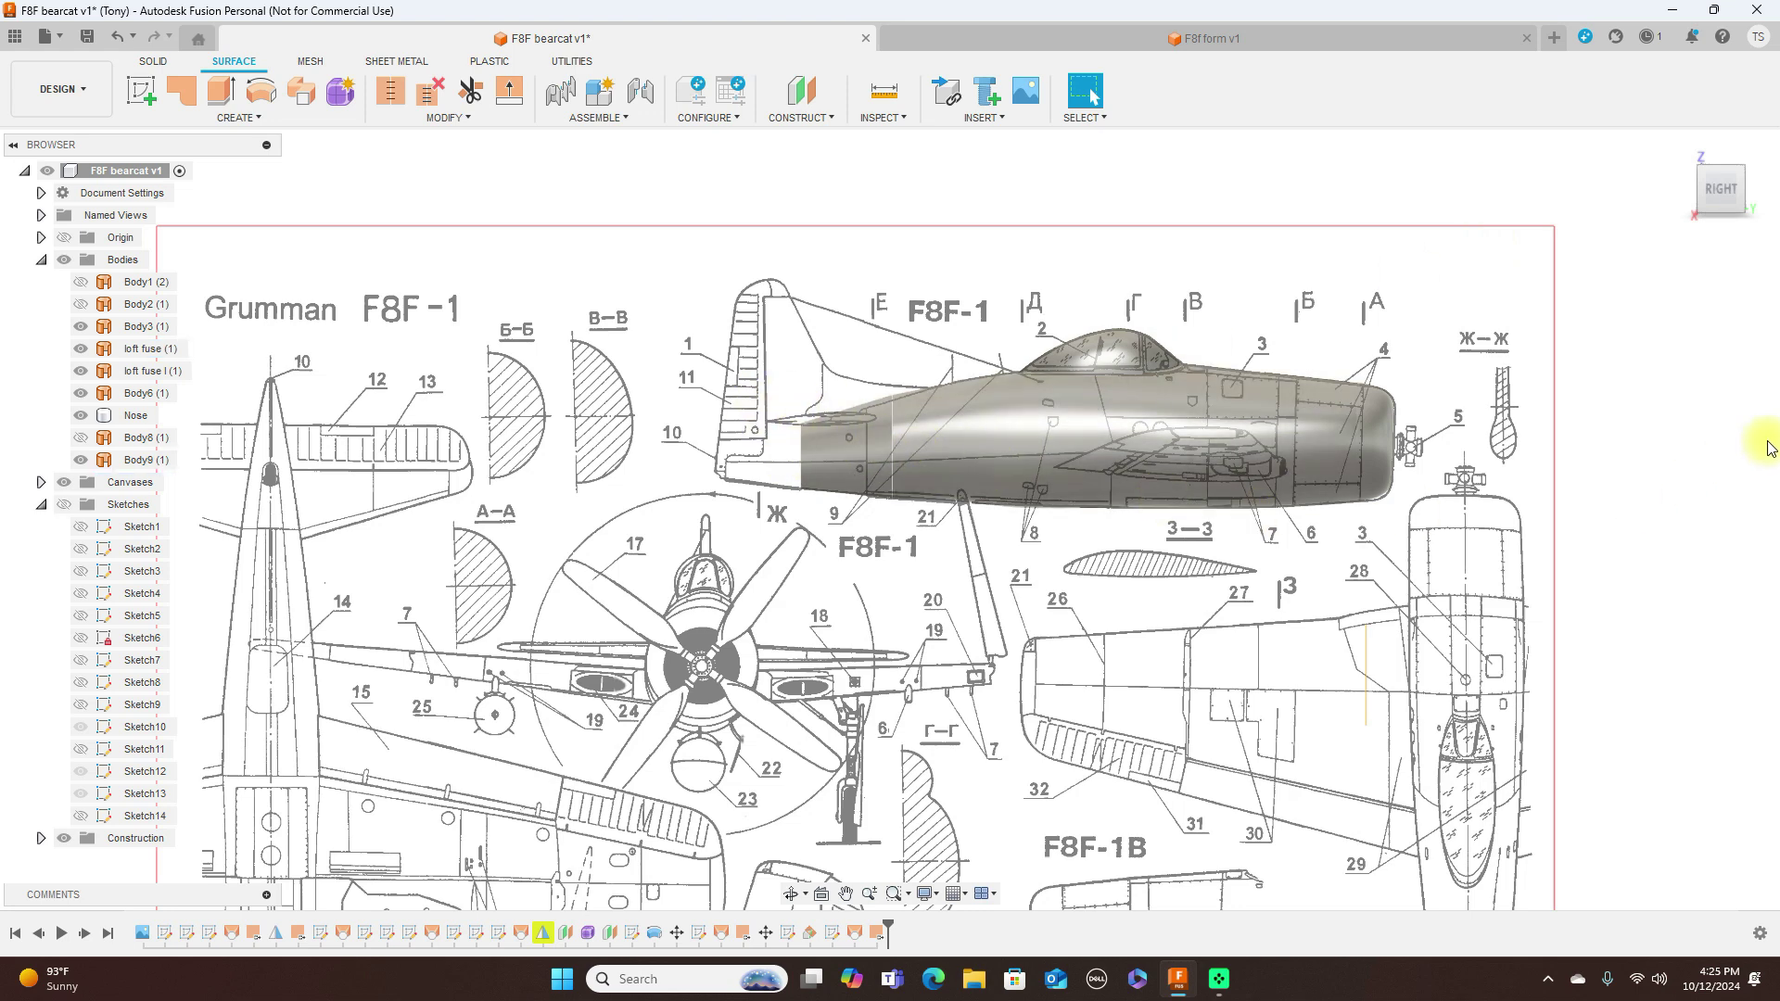
mouse_move(1766, 198)
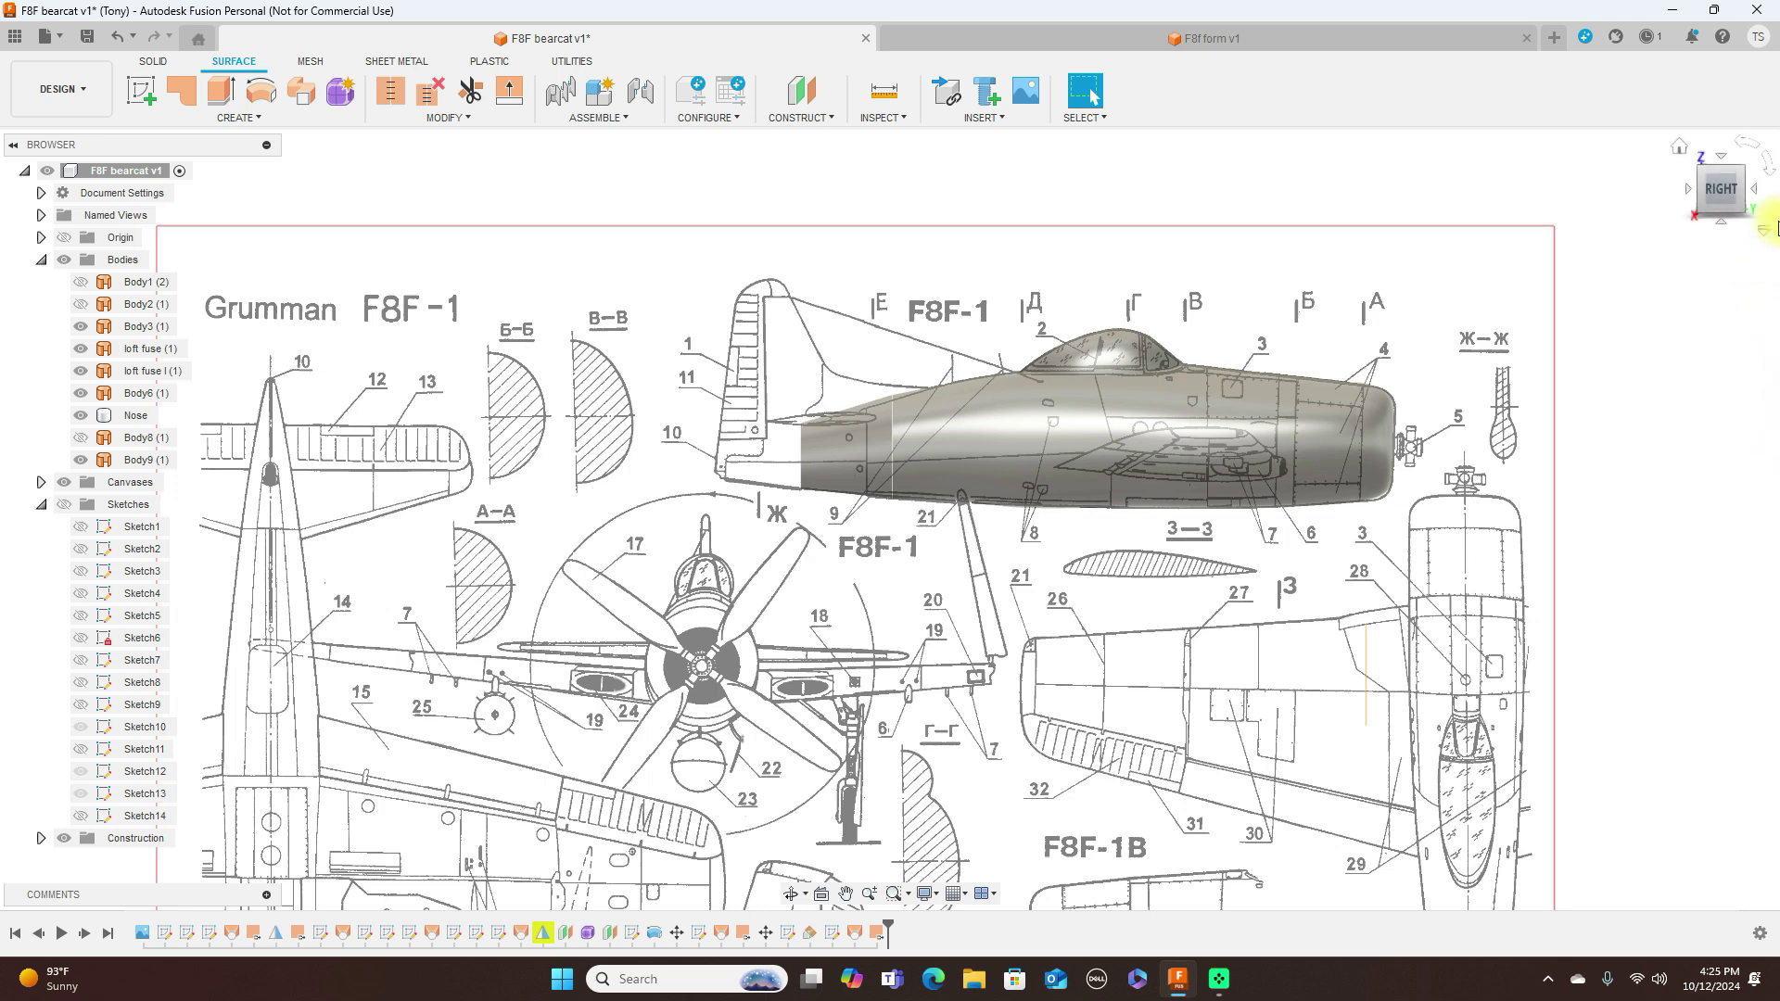
Step: Zoom in on a straight right view to compare the fuselage outline with the blueprint
scroll(1511, 269, up, 1)
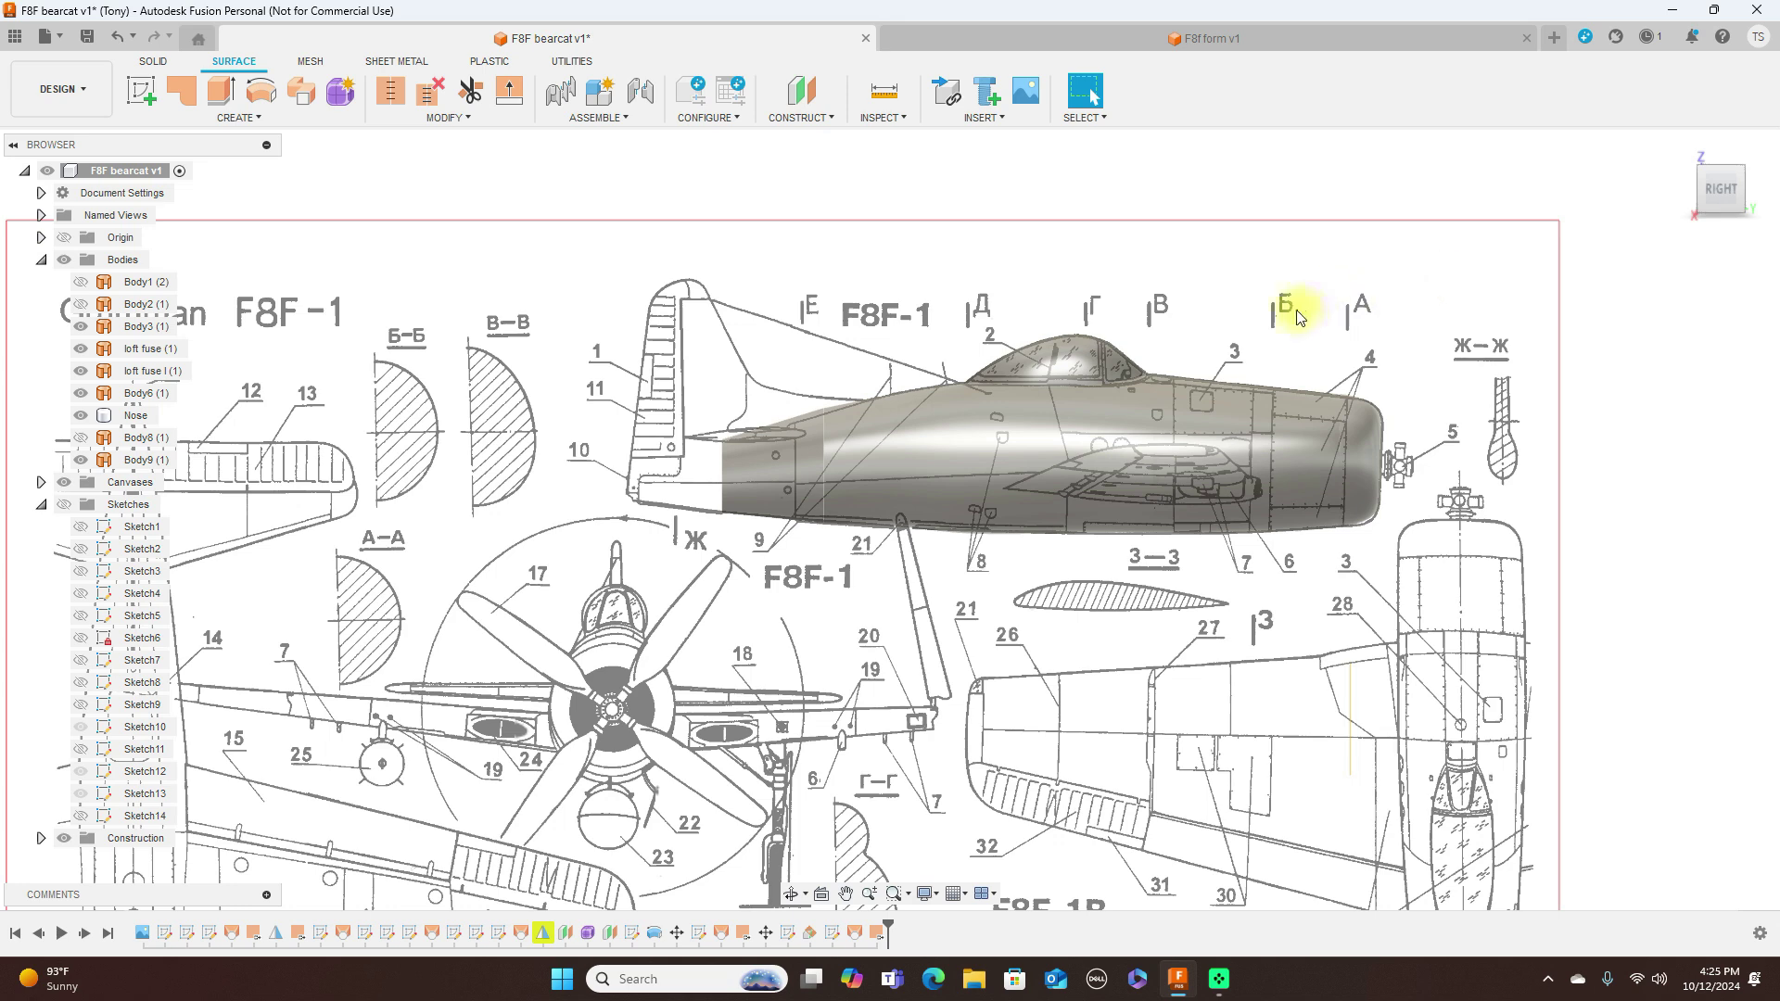
scroll(1295, 320, up, 2)
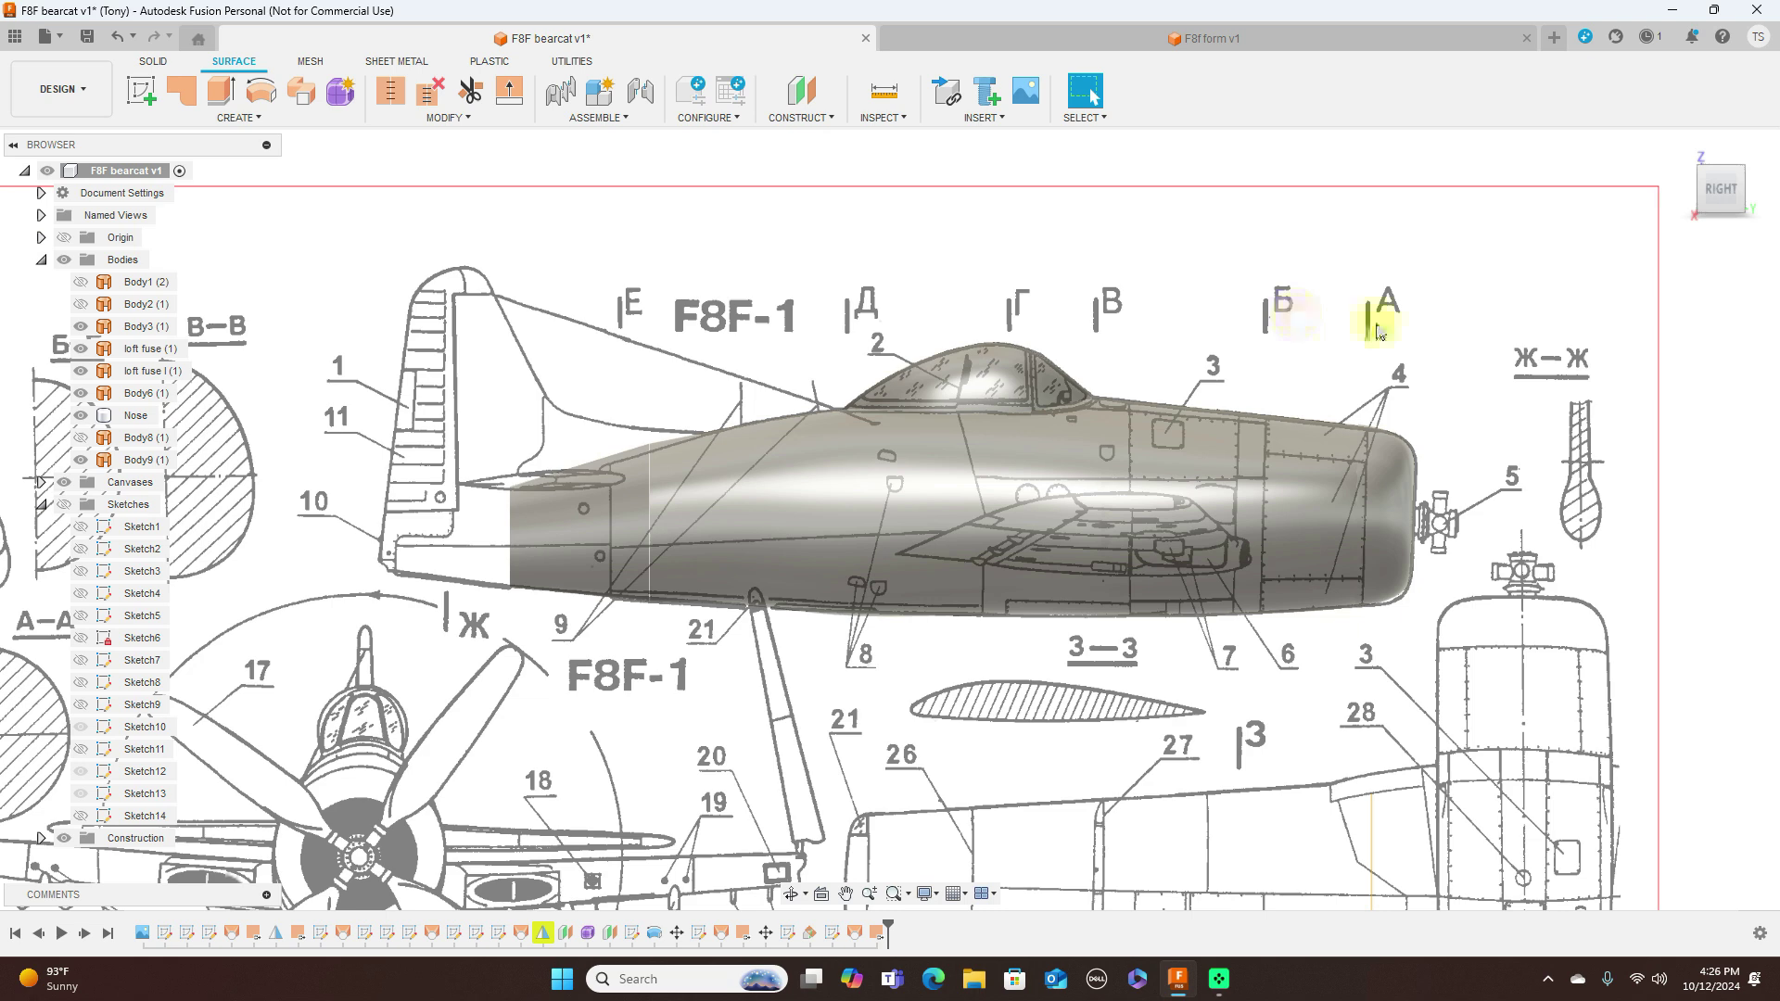
mouse_move(1726, 199)
mouse_down()
mouse_move(1737, 290)
mouse_move(1716, 179)
mouse_move(1720, 204)
mouse_up()
click(1720, 204)
scroll(973, 269, up, 1)
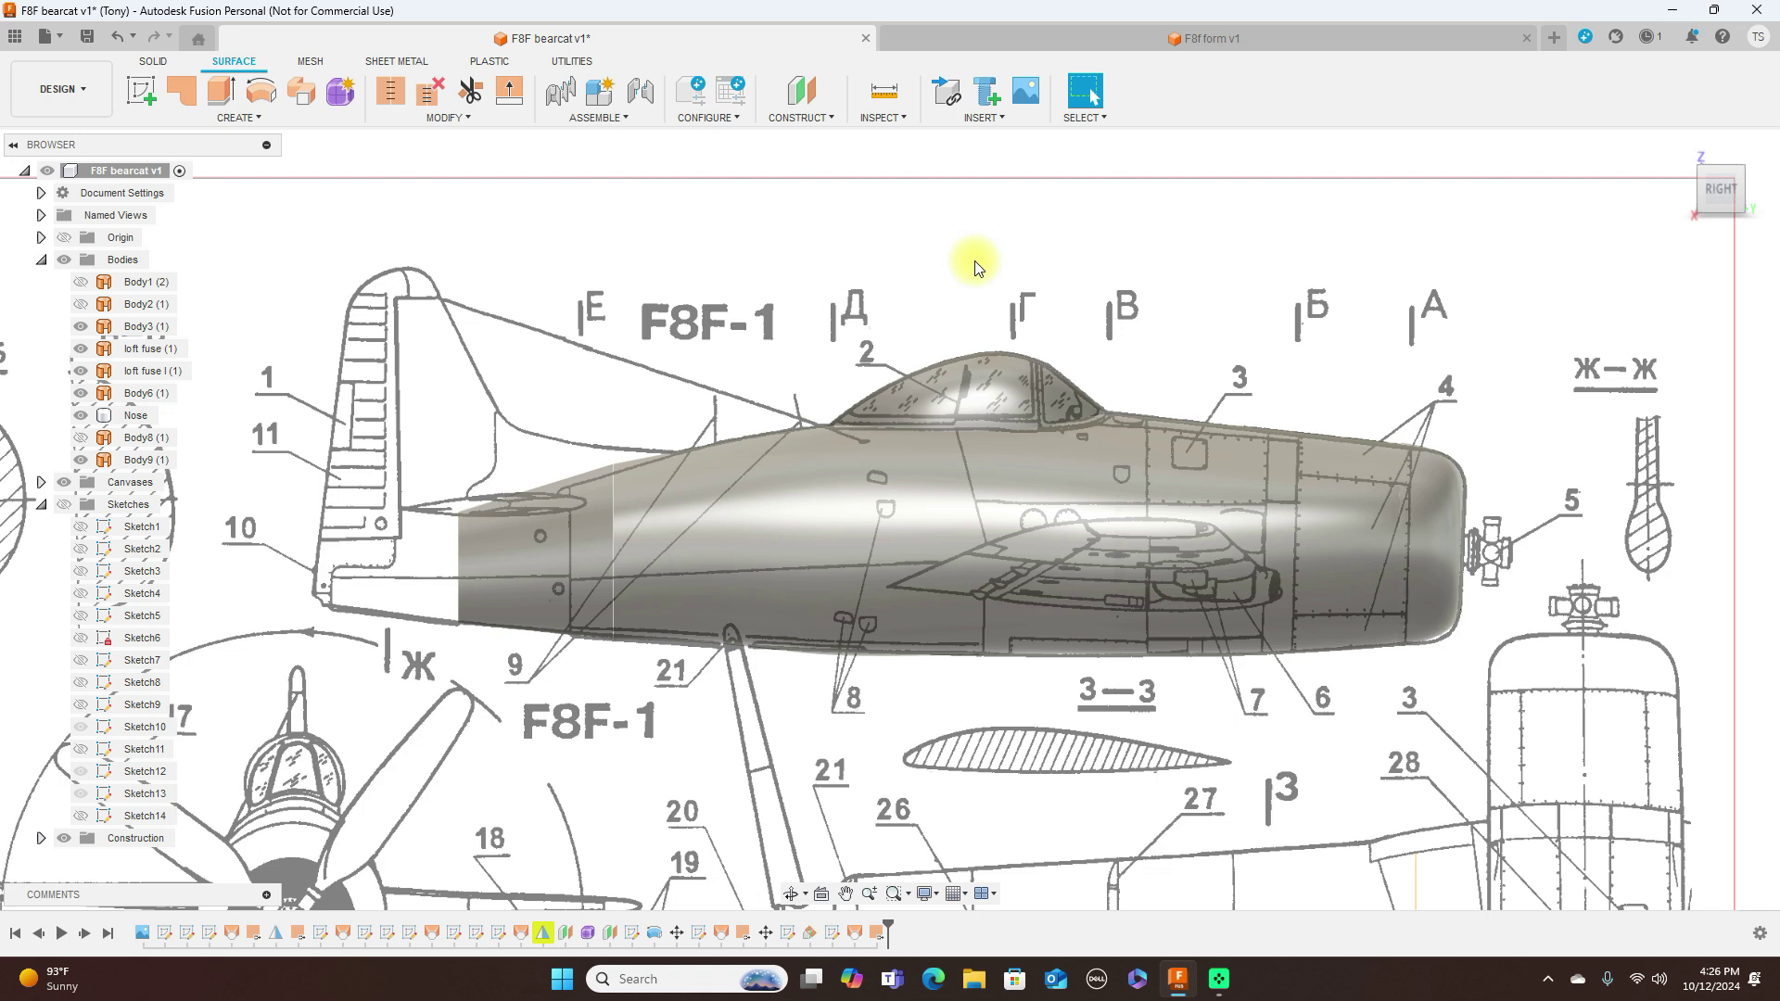
Step: Select and deselect the loft fuse body, then switch to the F8f form v1 document
click(1176, 483)
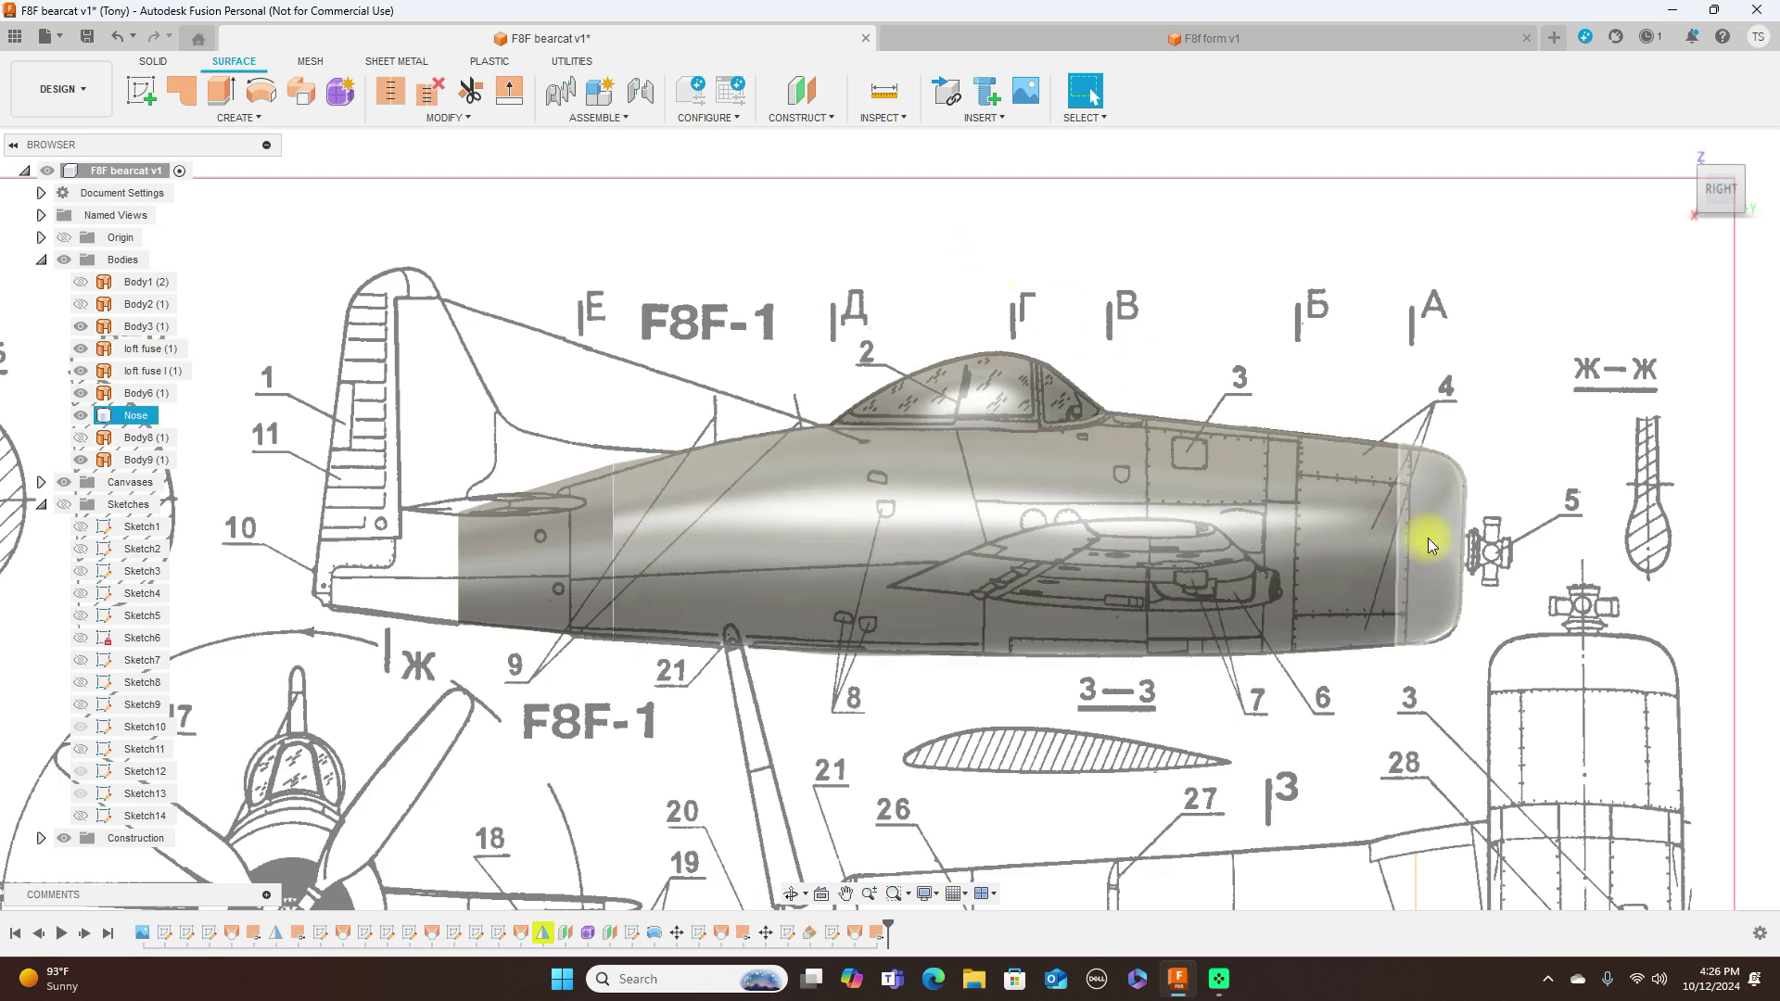
click(1581, 420)
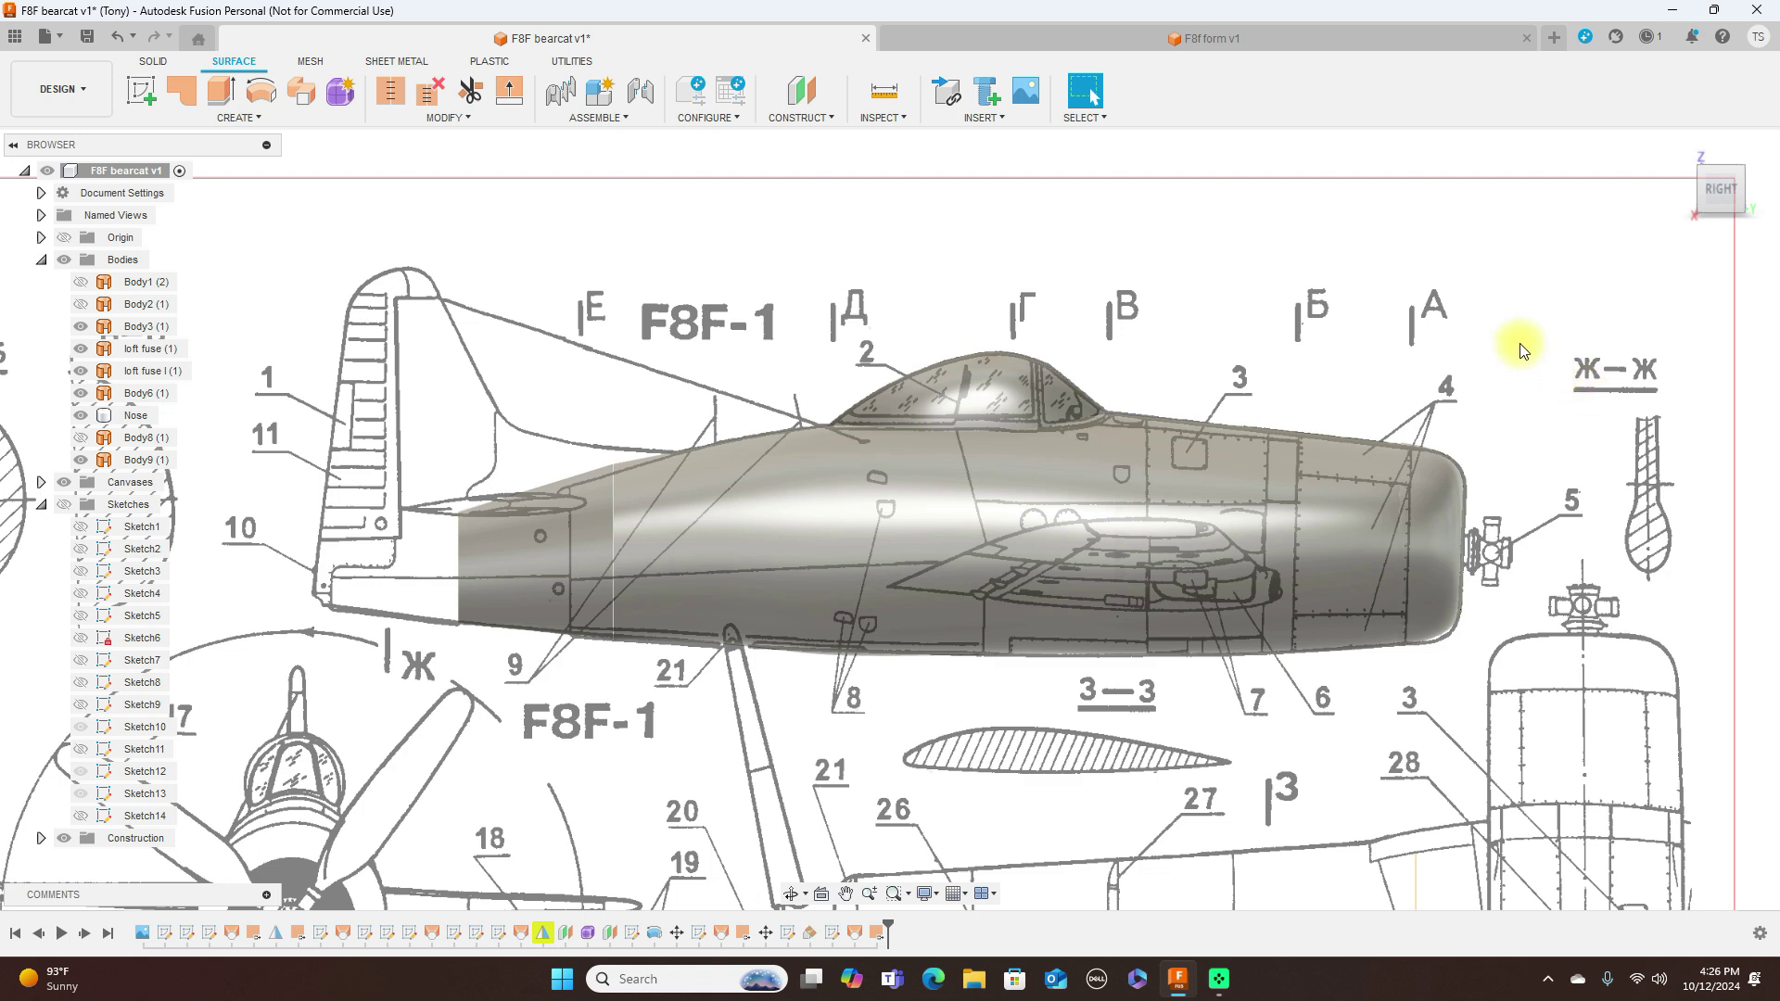
click(1148, 516)
click(1346, 261)
click(1343, 49)
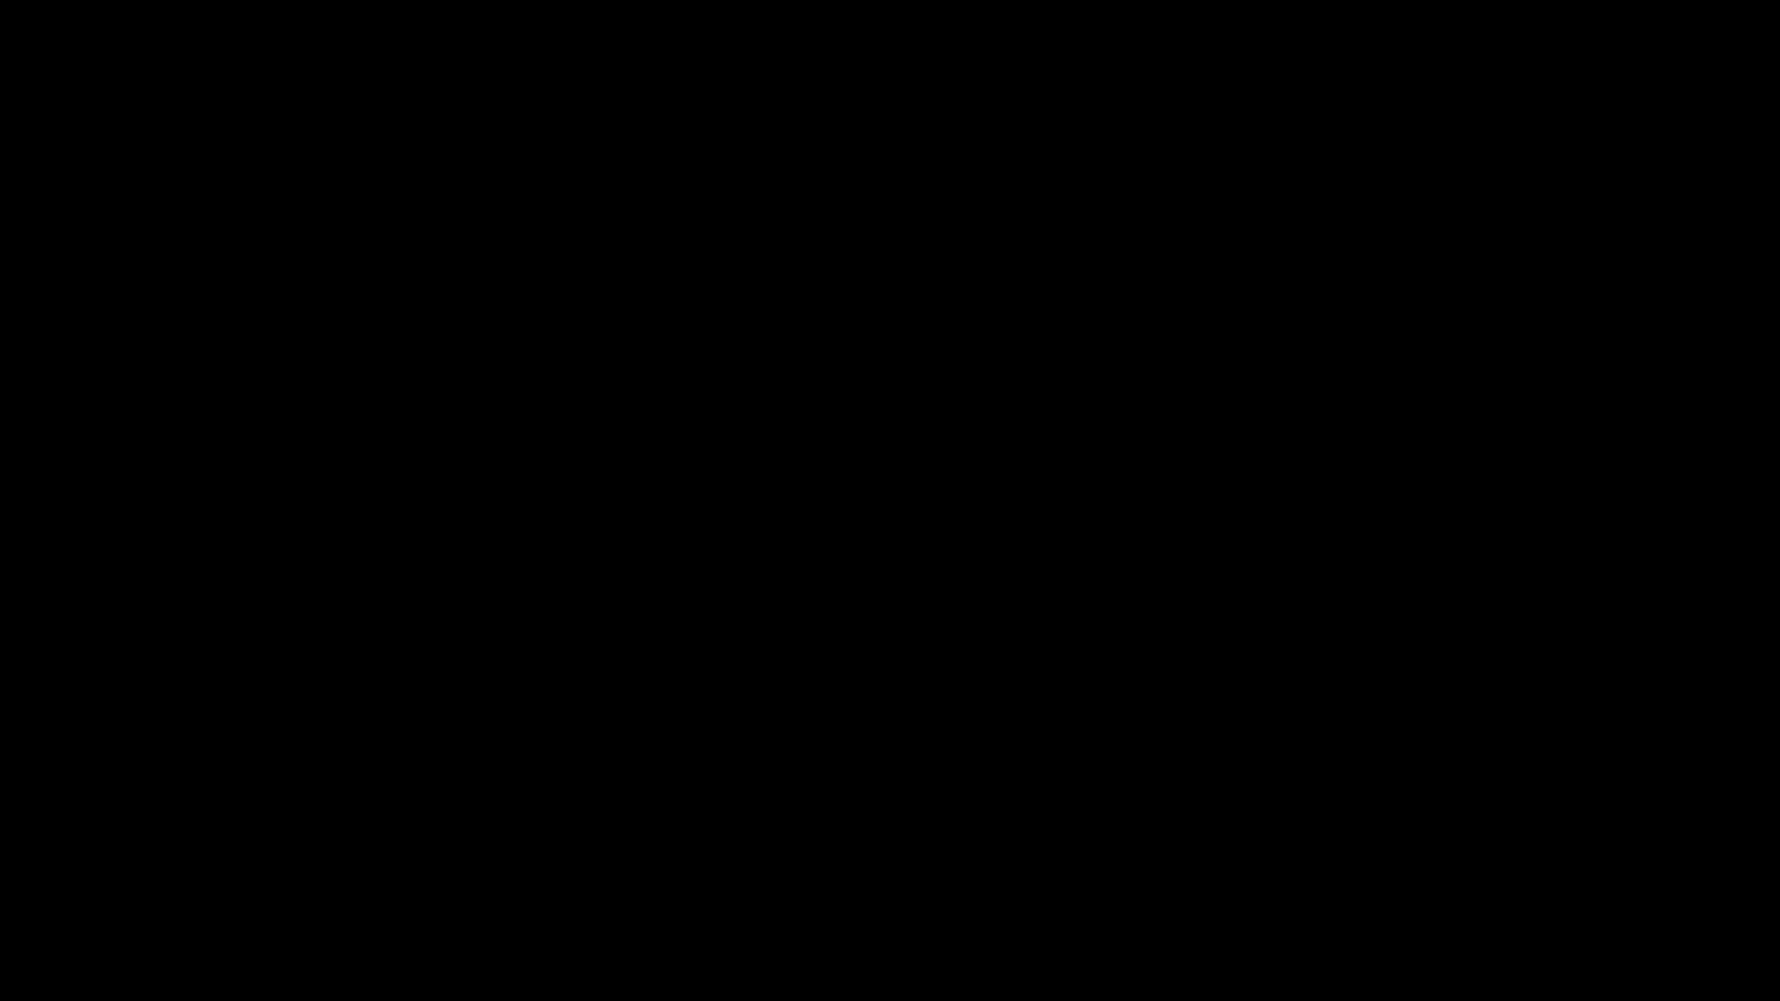
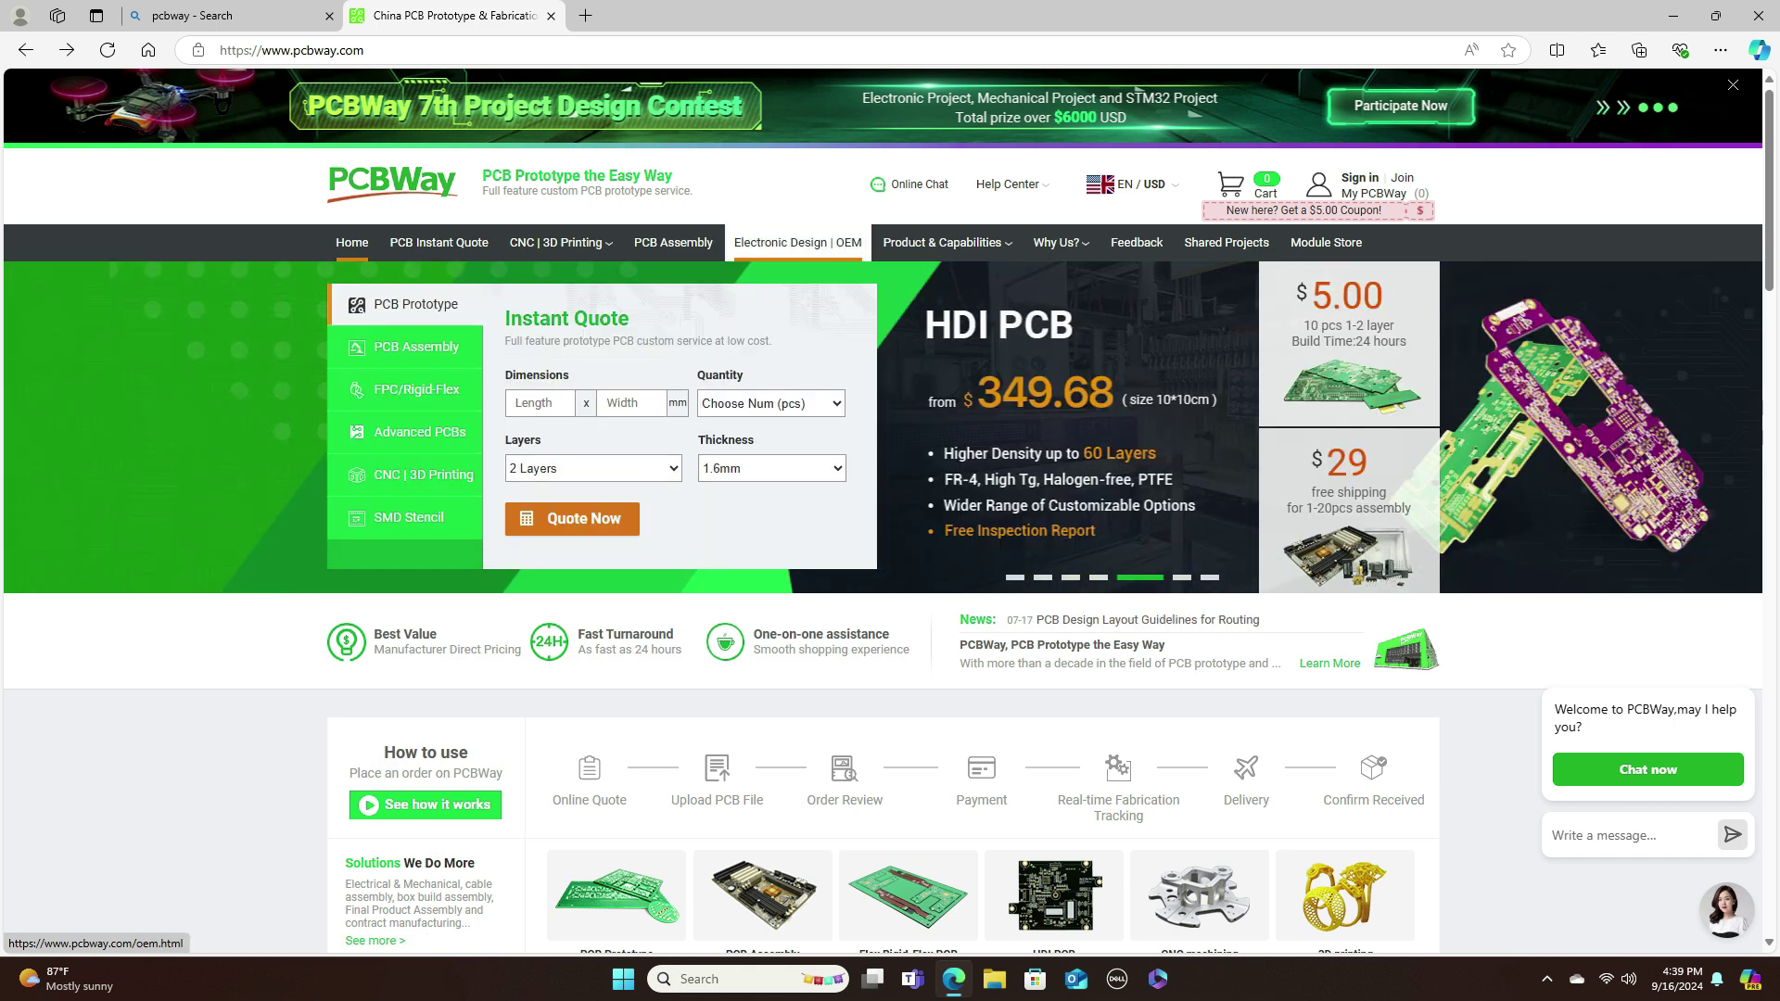
Step: Upload Body4 clip.stl from the Desktop to the PCBWay 3D-printing quote
mouse_move(1360, 179)
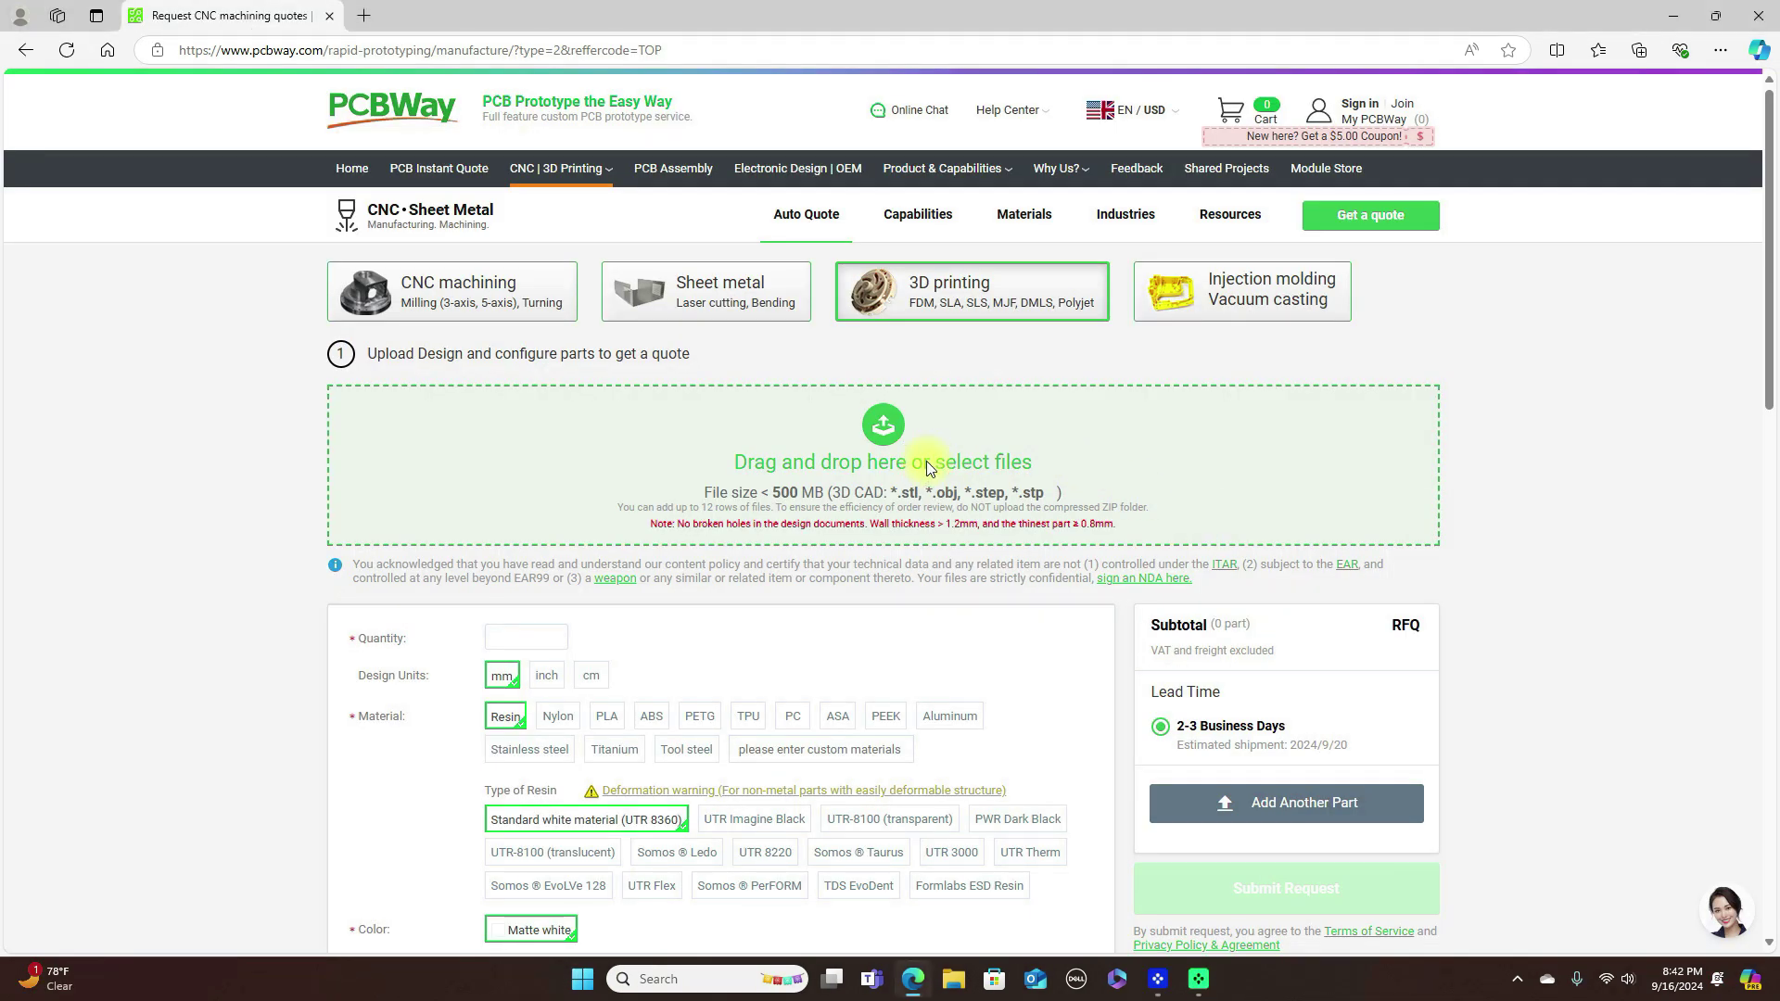
click(927, 463)
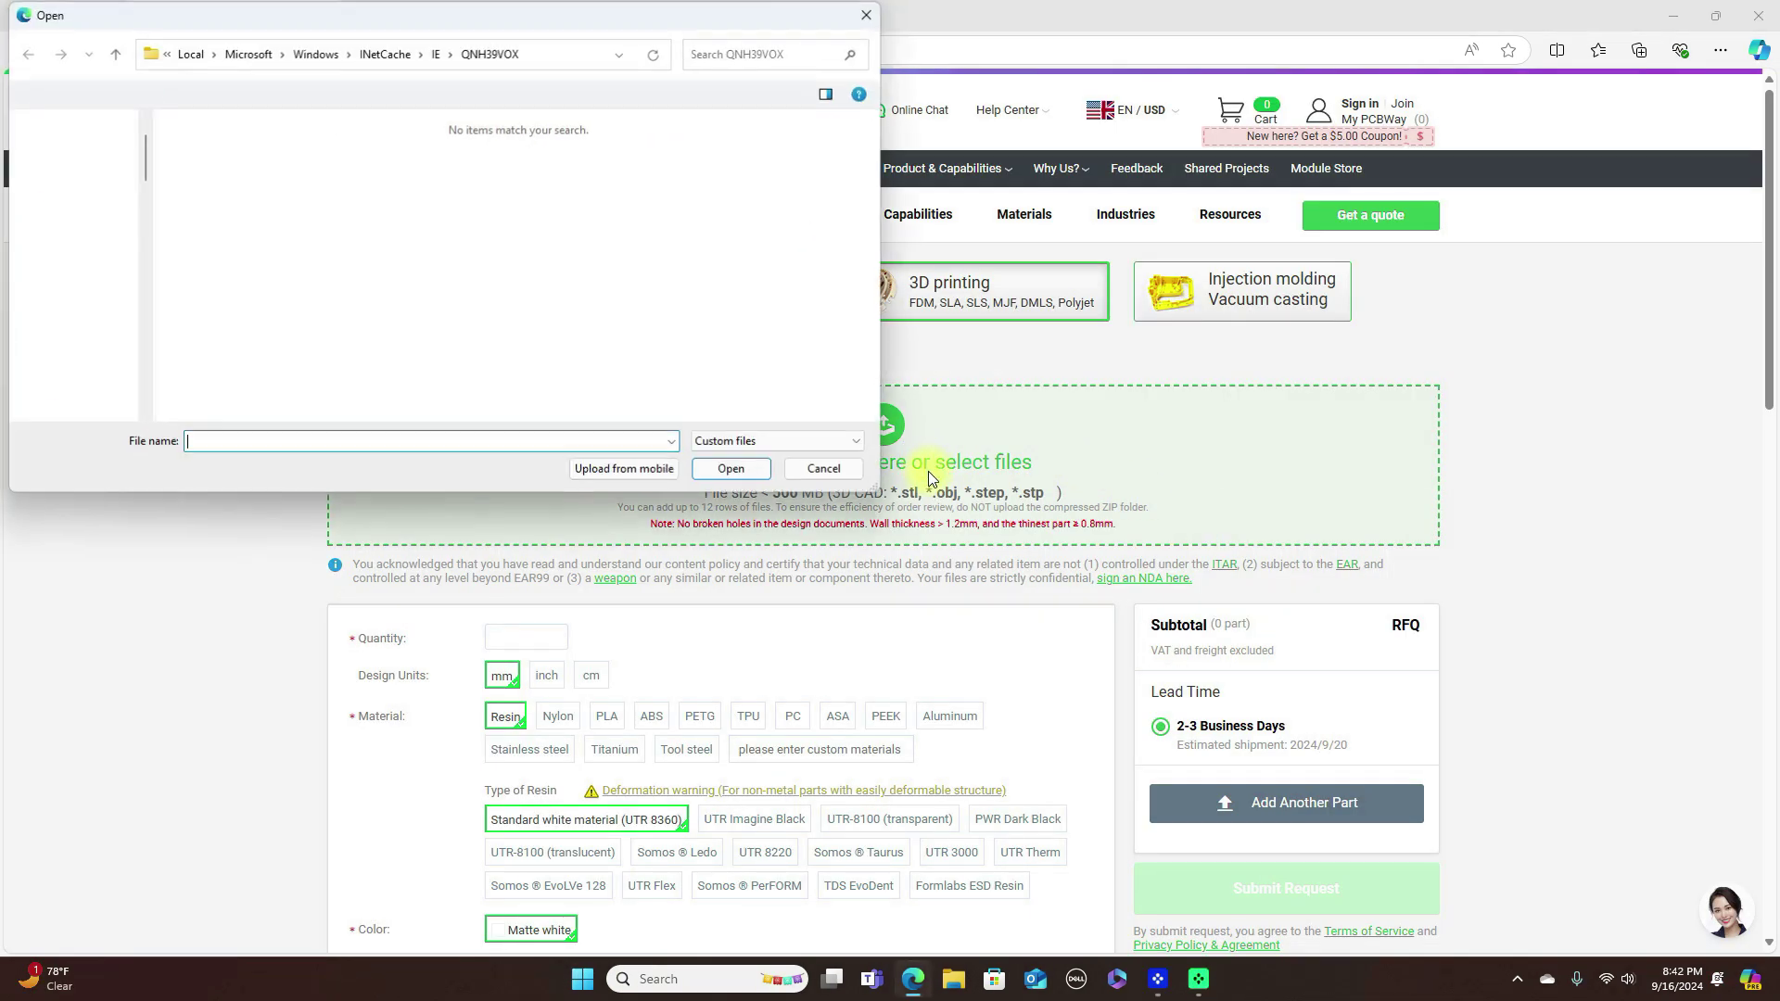
click(79, 182)
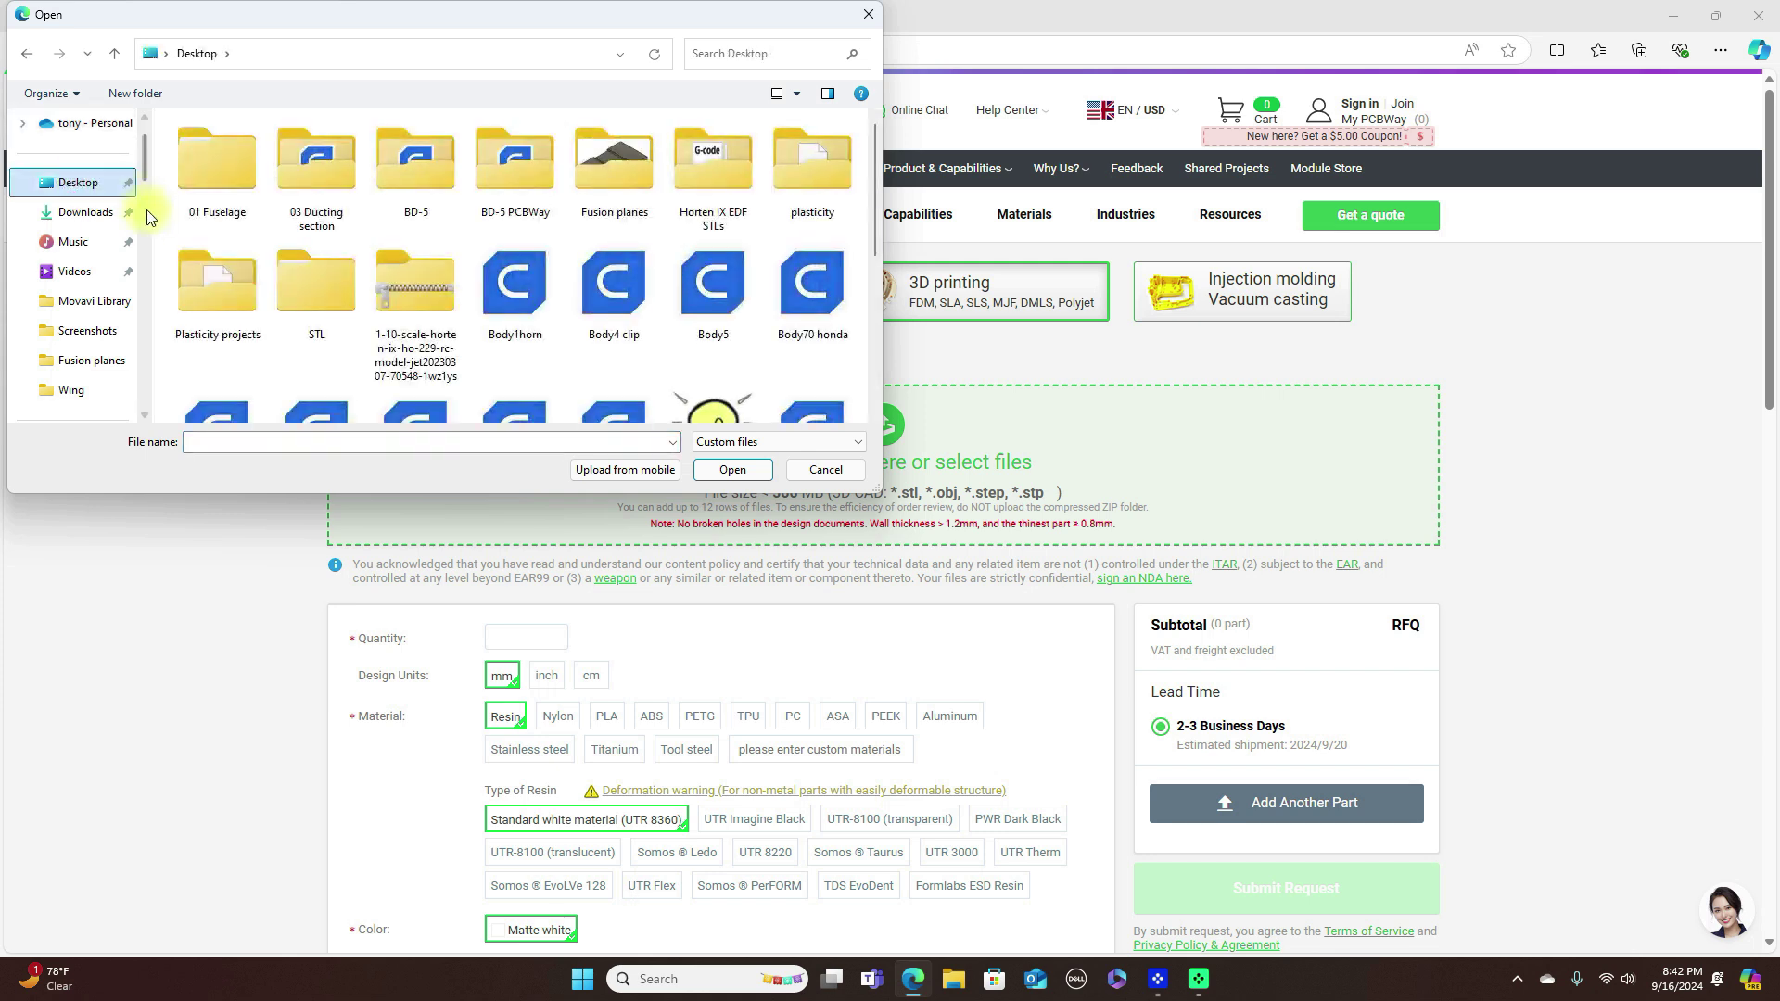
scroll(145, 226, down, 3)
drag(601, 293, 983, 536)
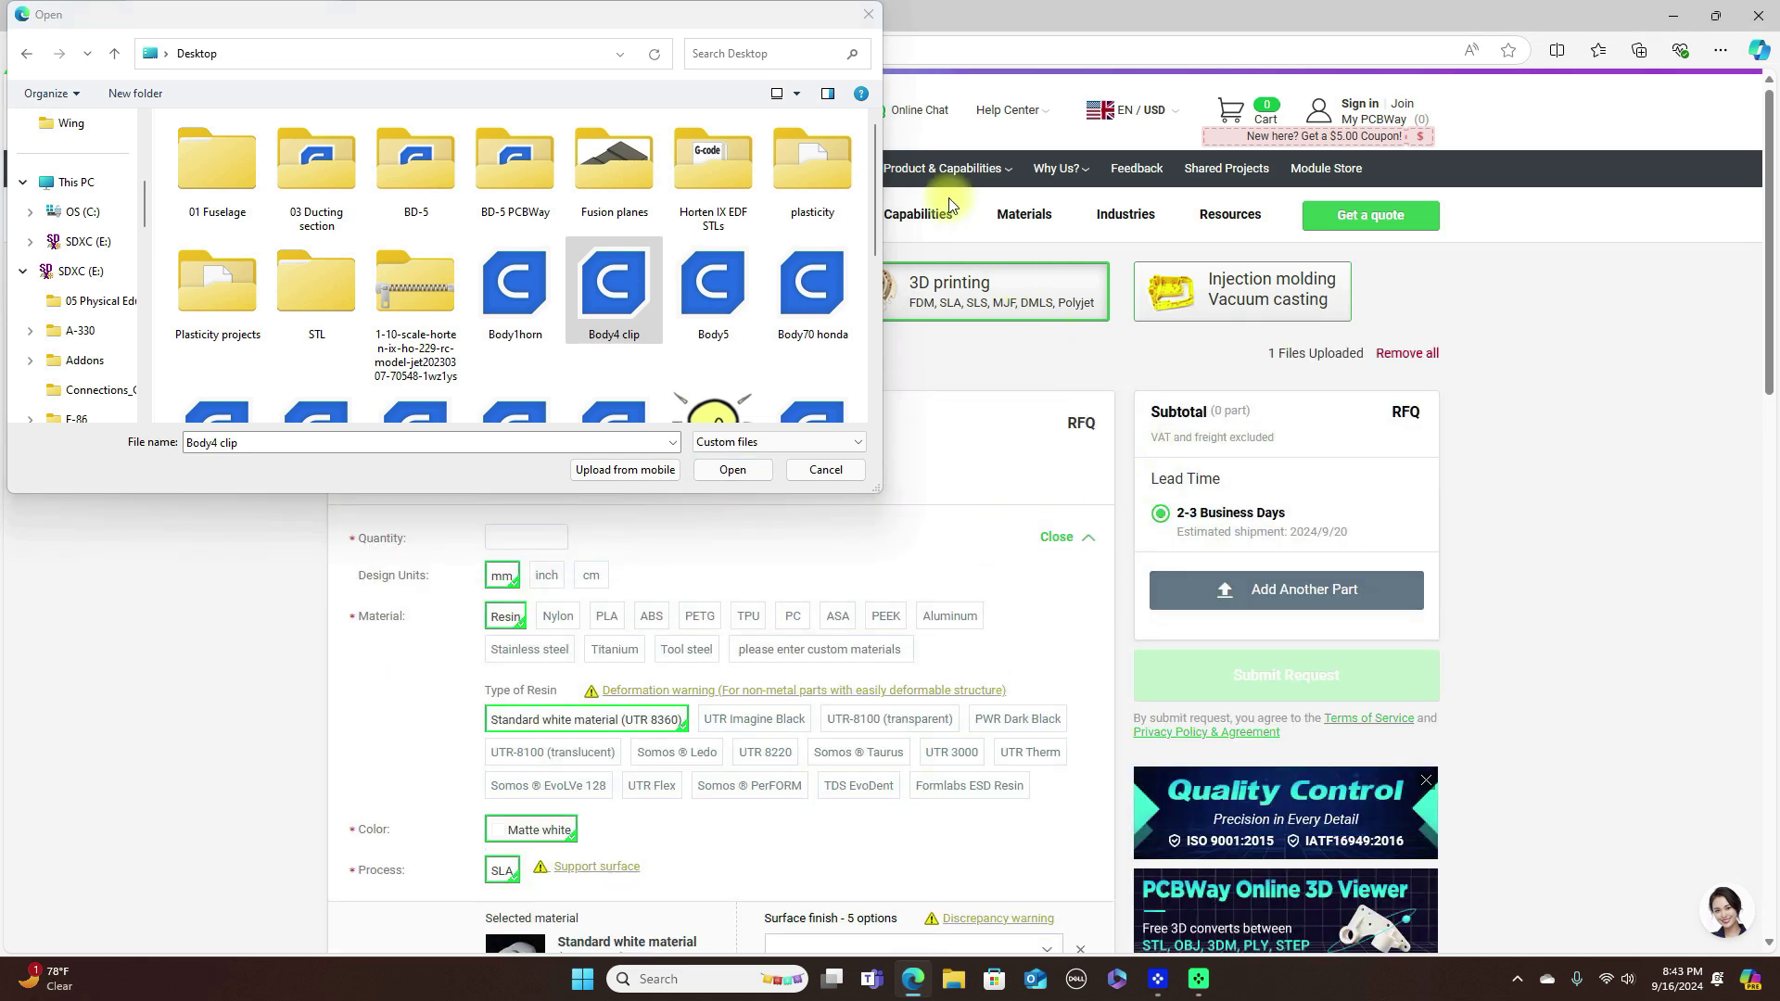
click(868, 15)
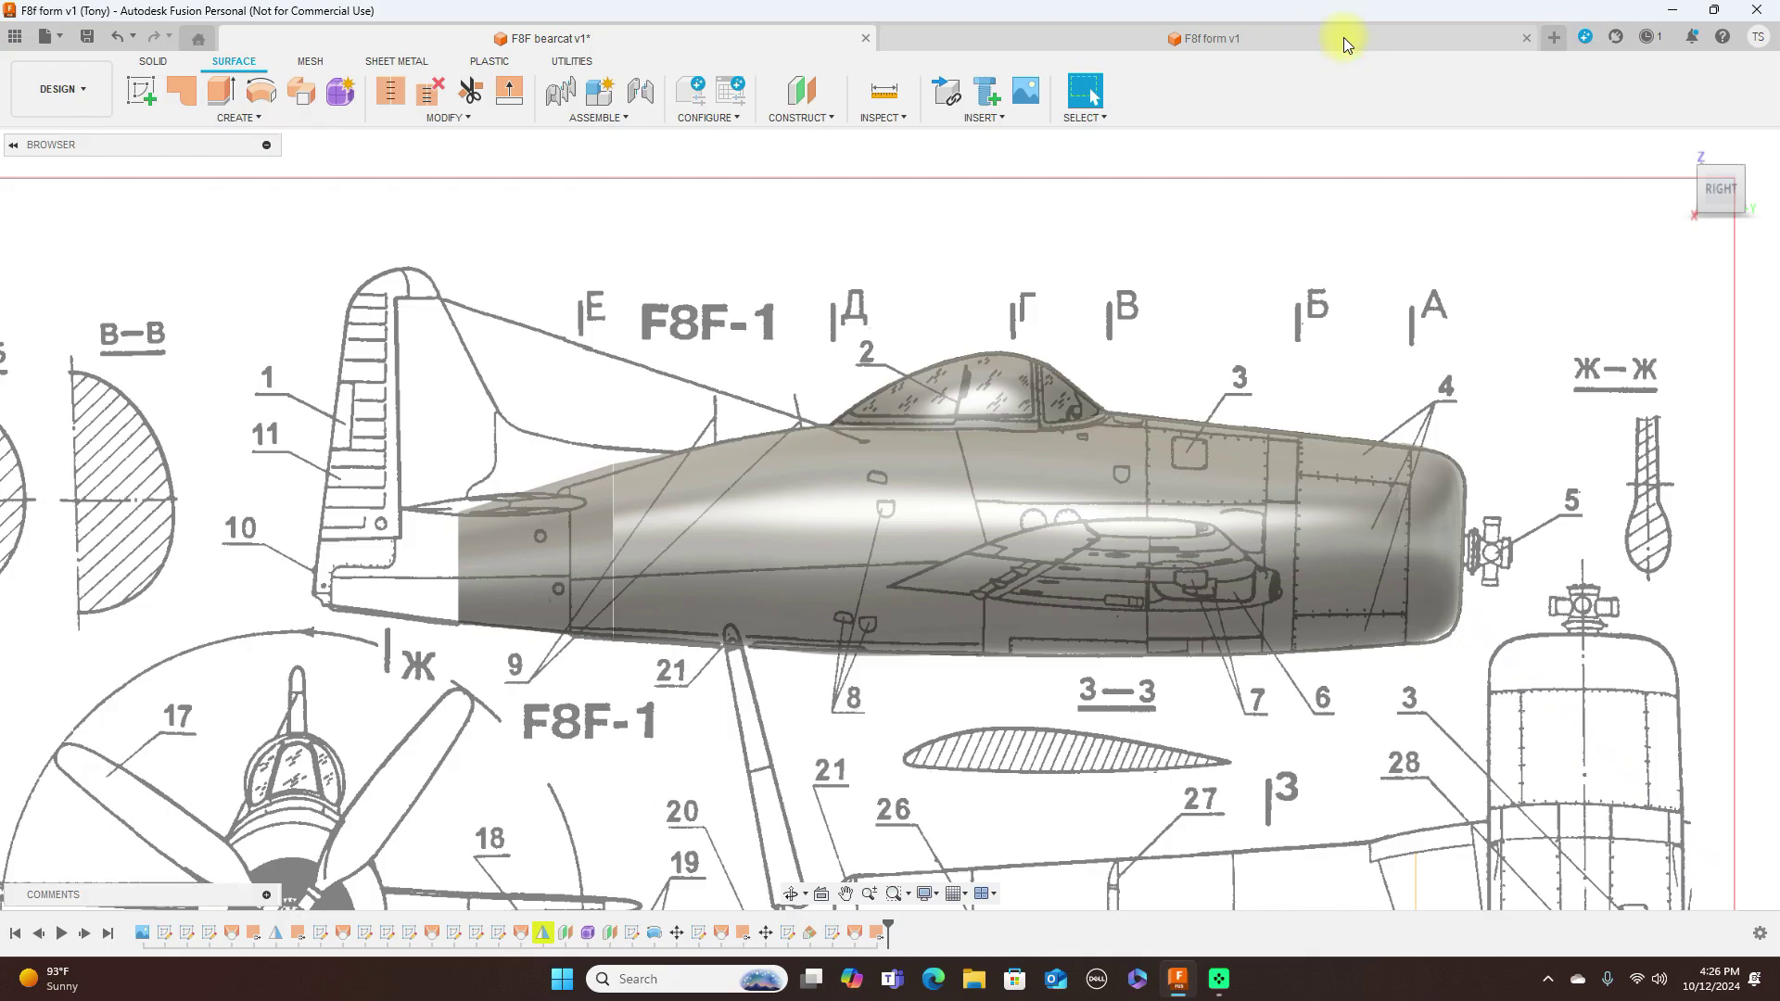
click(1343, 38)
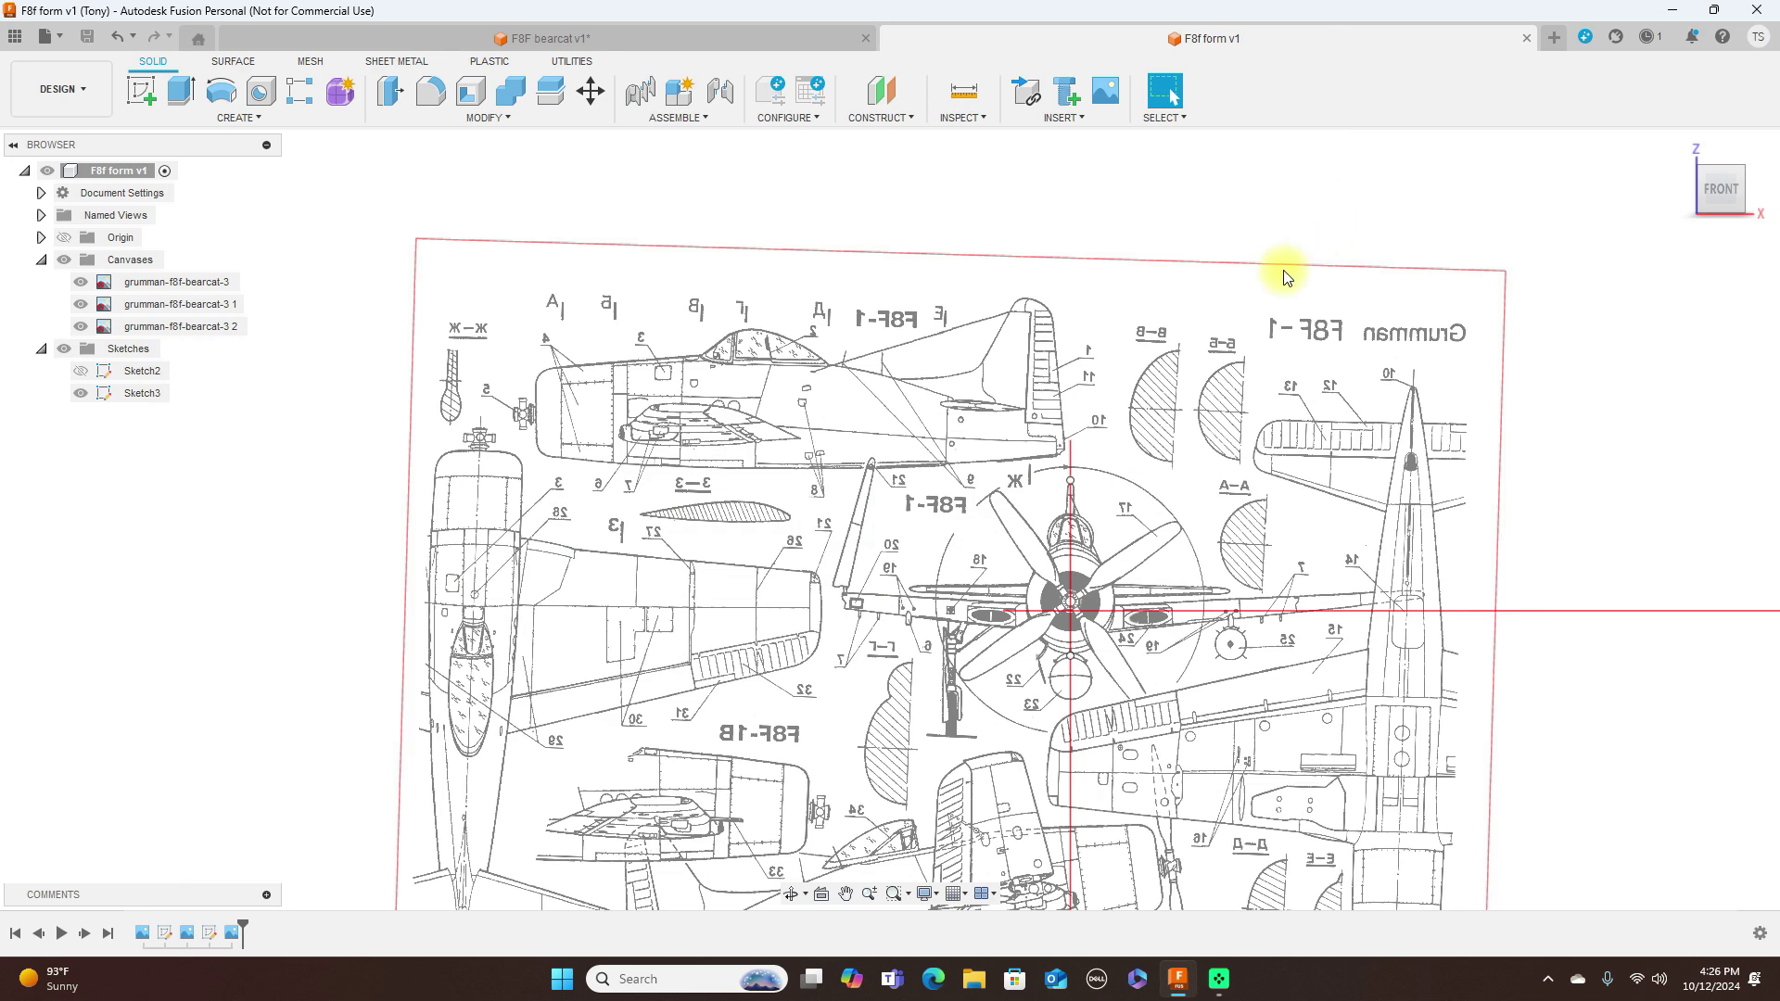
Step: In the Right view, delete the upper and lower horizontal lines from Sketch3
scroll(1026, 452, up, 2)
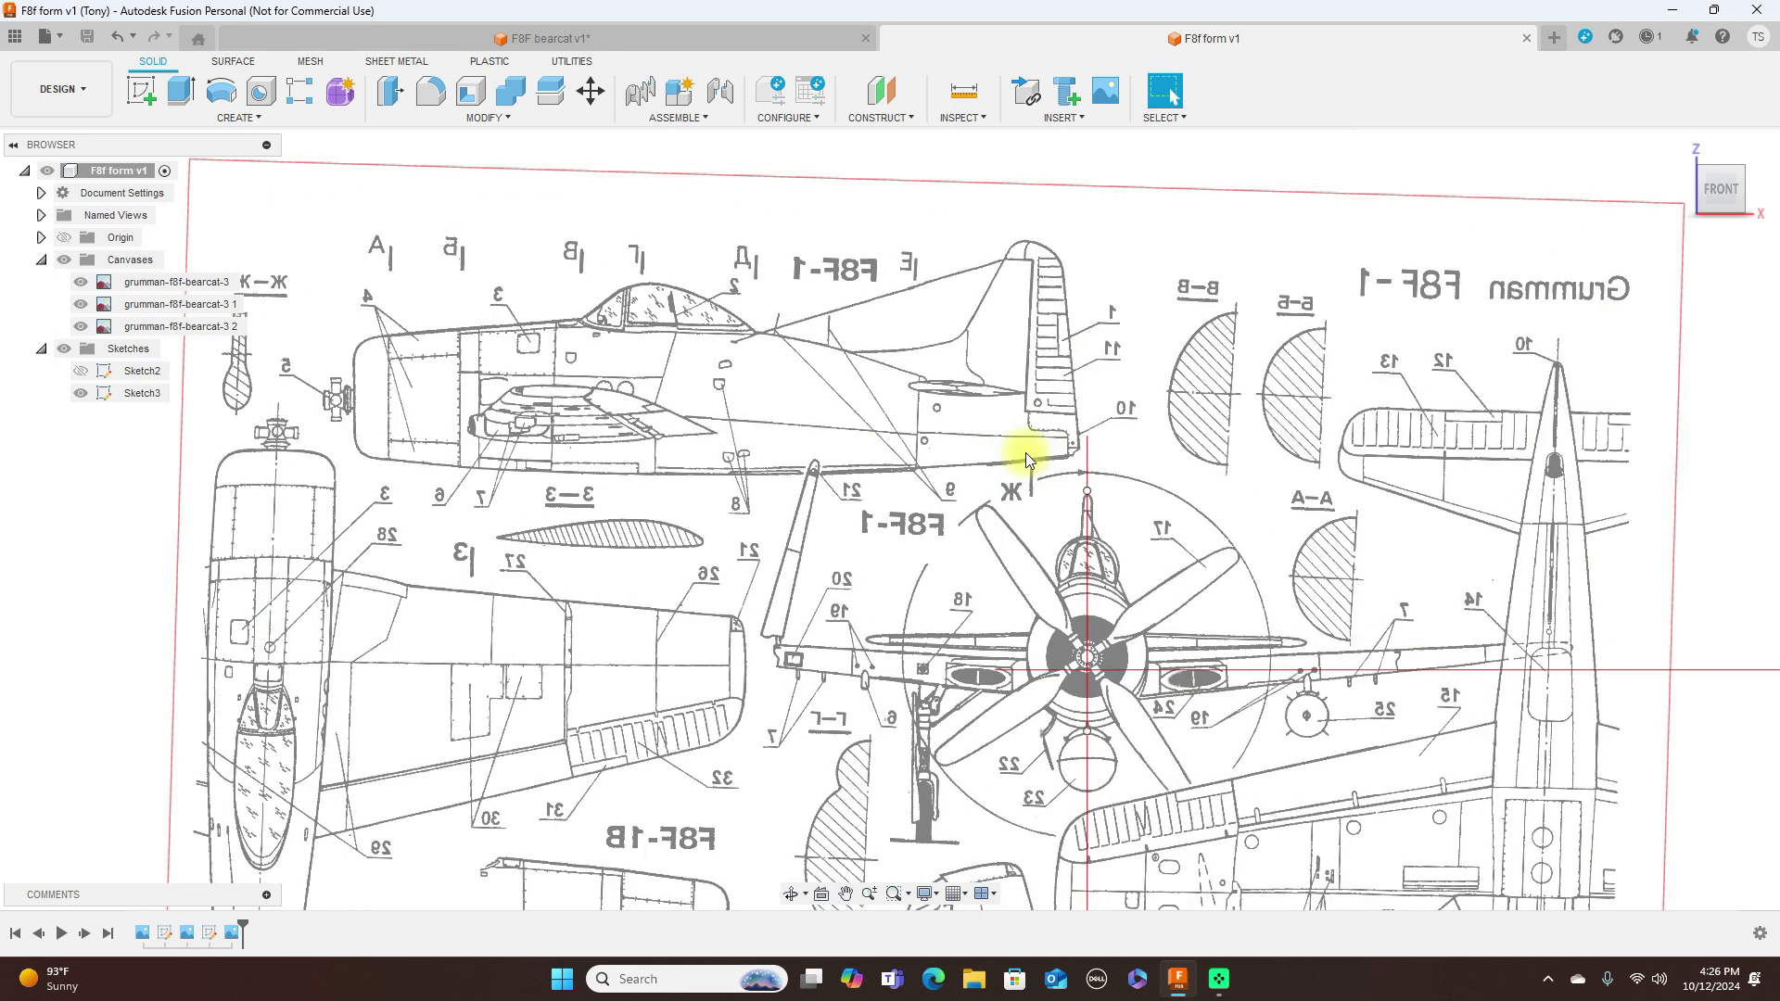
scroll(1025, 452, down, 1)
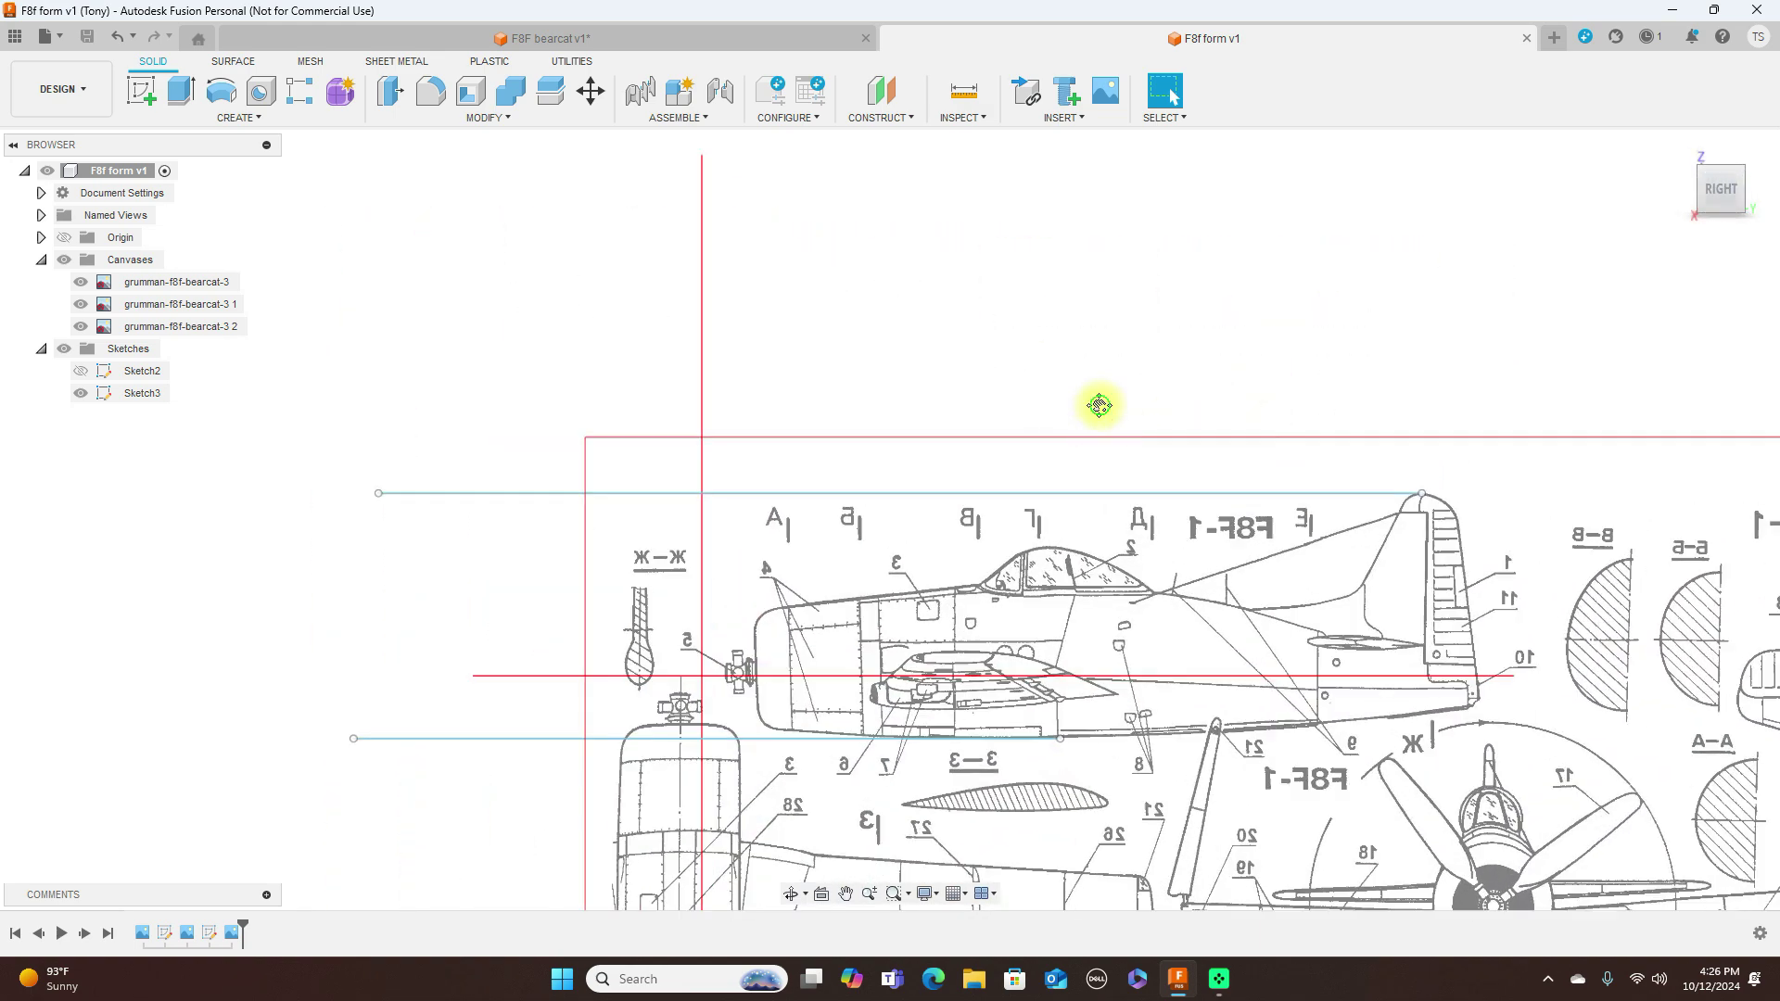
middle_drag(1101, 405, 1176, 158)
scroll(1126, 476, up, 1)
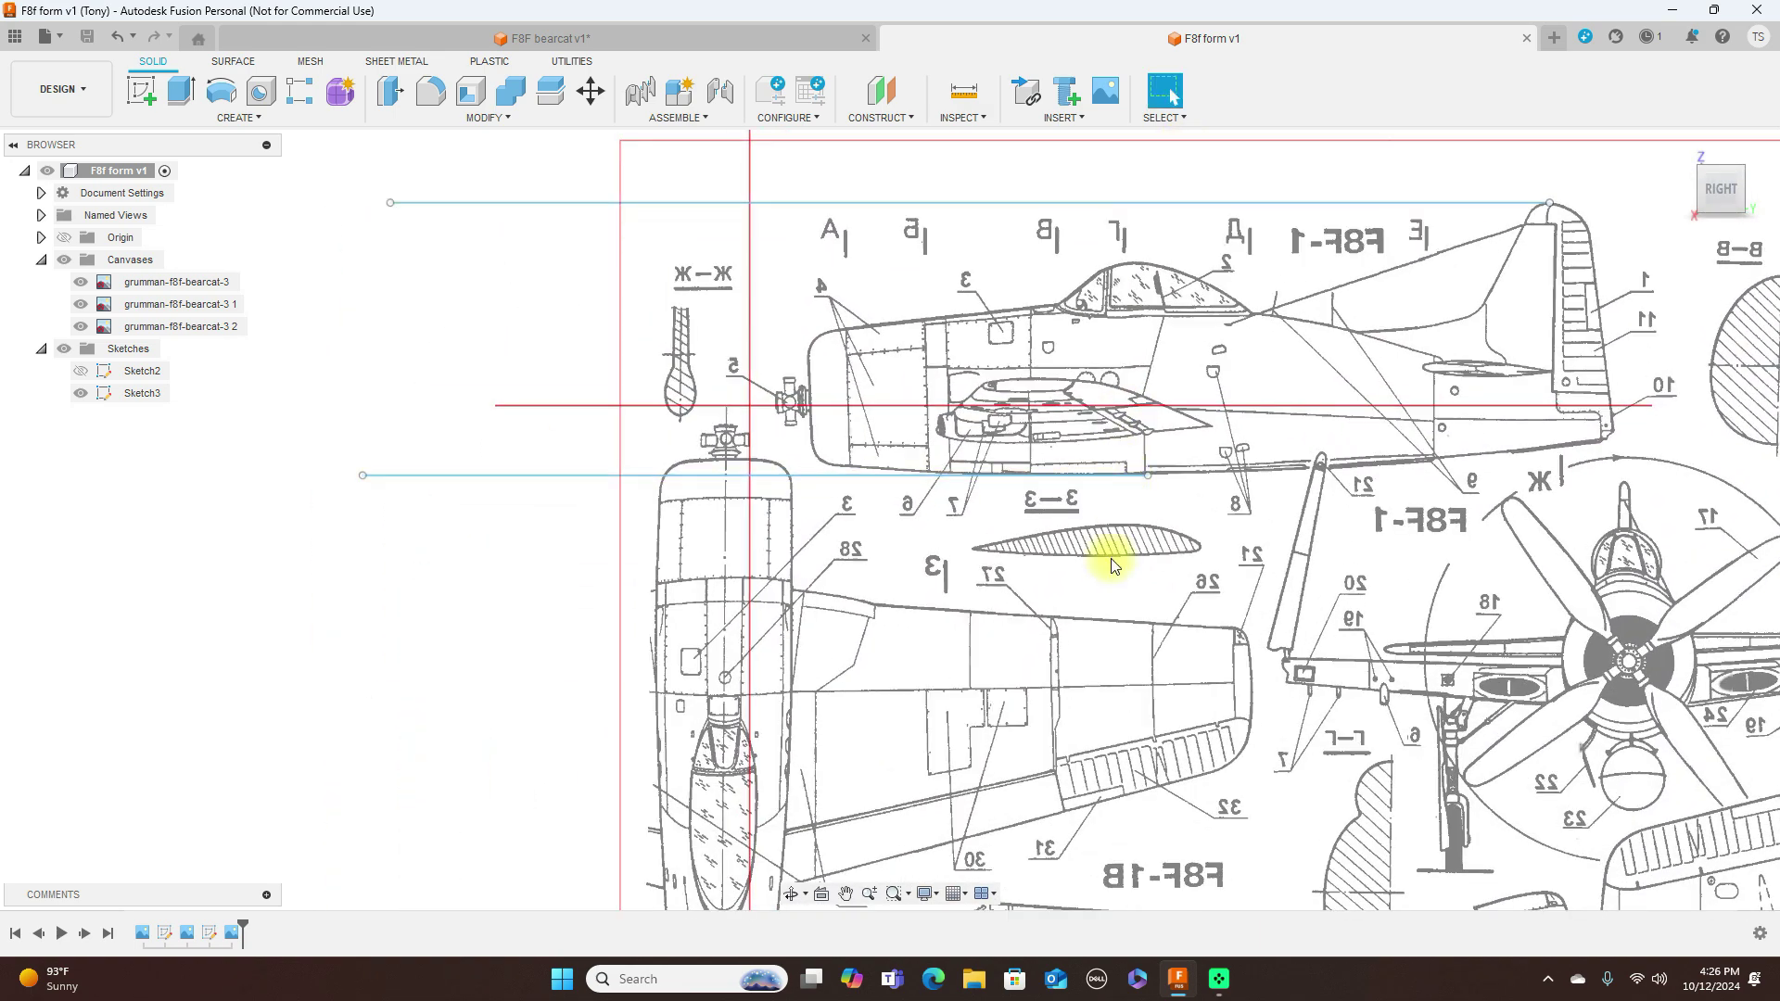
scroll(1101, 572, down, 1)
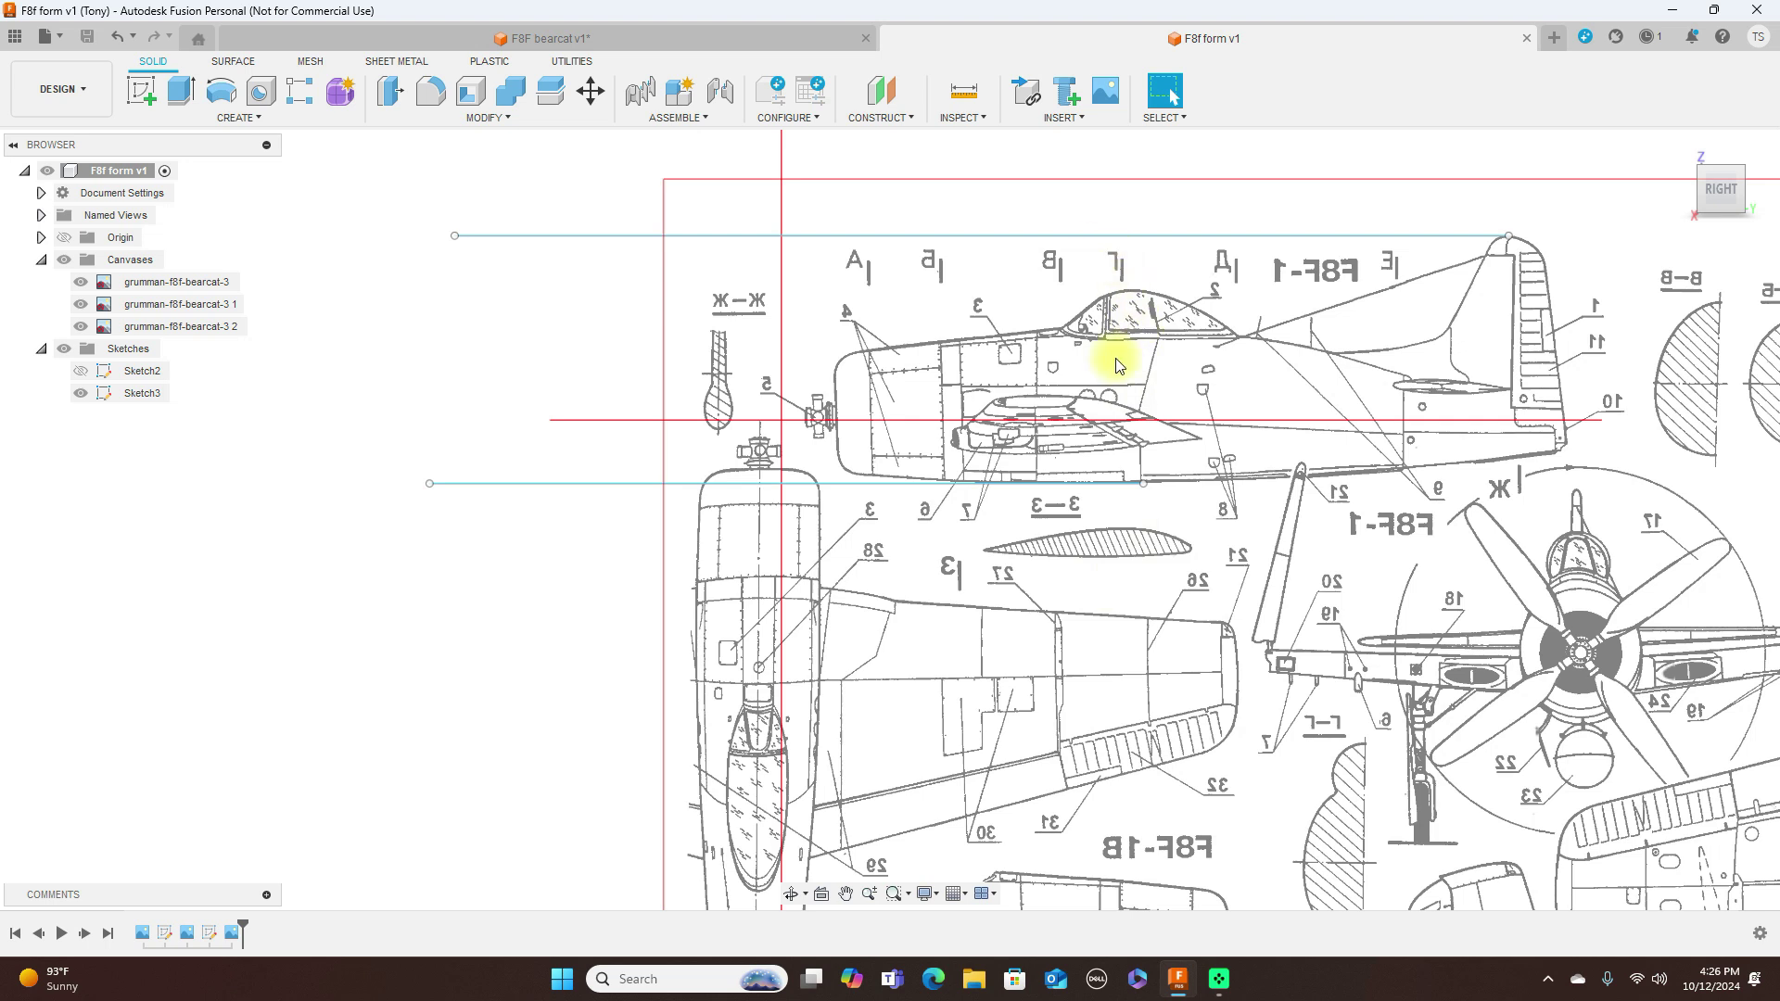
click(1102, 237)
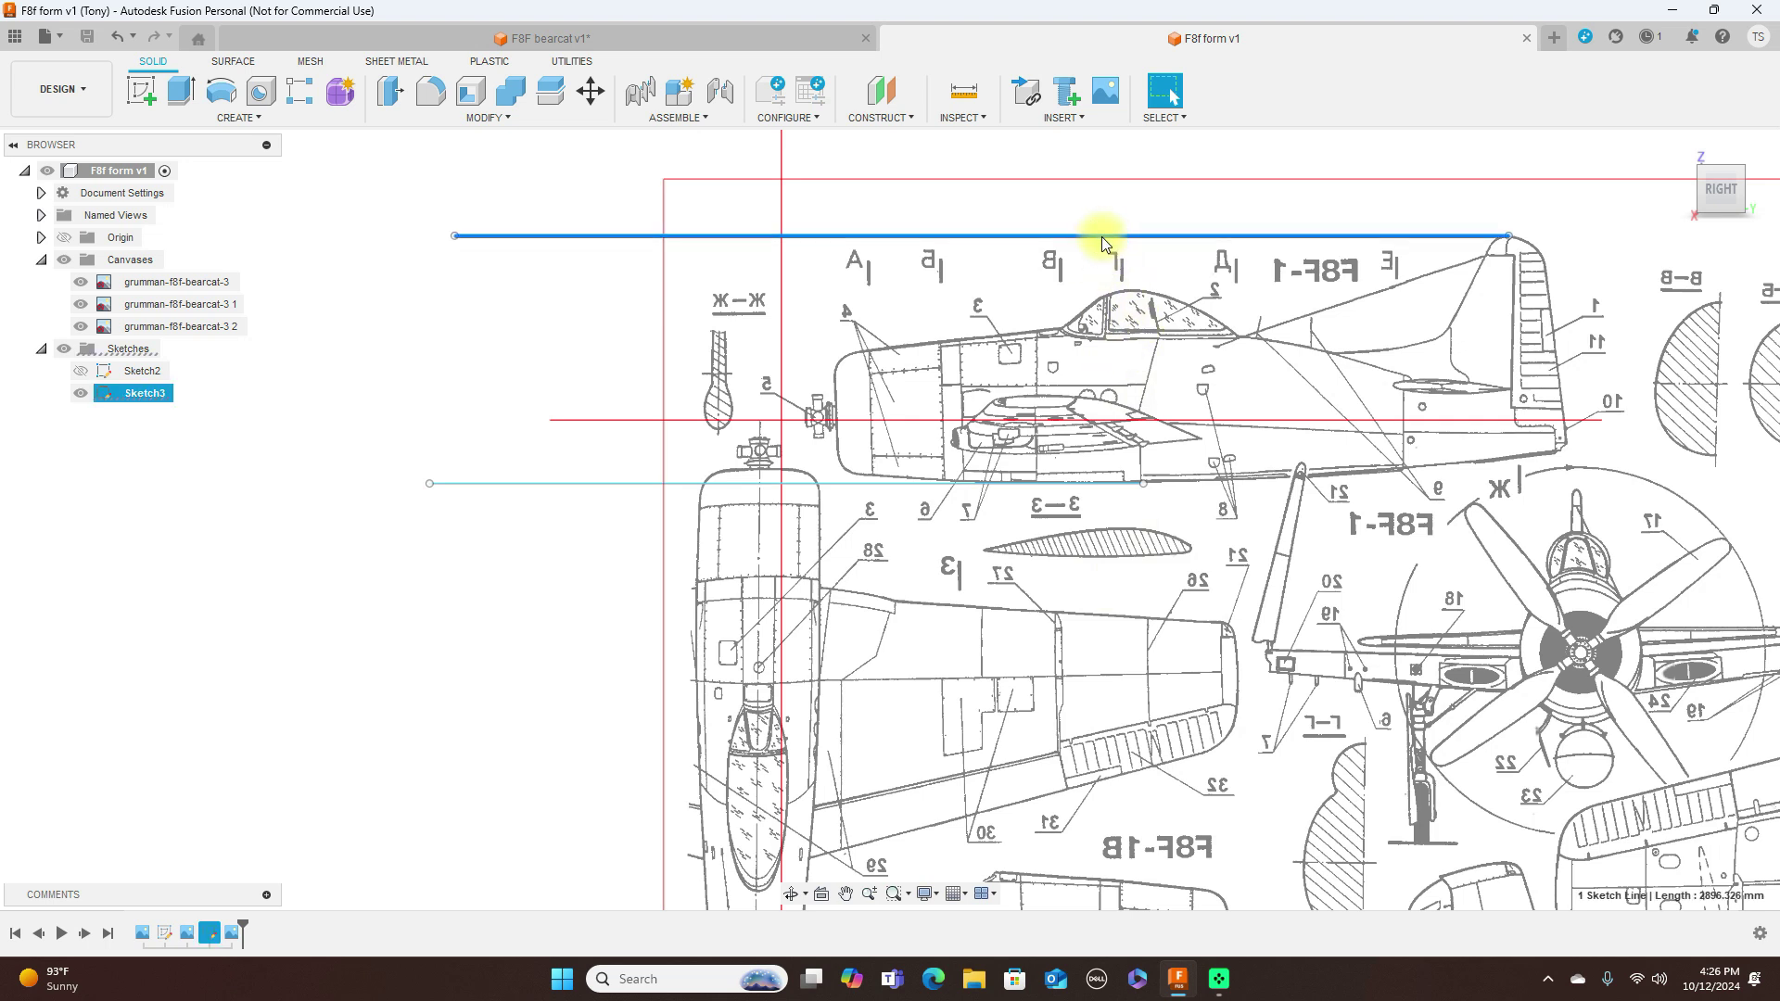
click(1077, 483)
key(Delete)
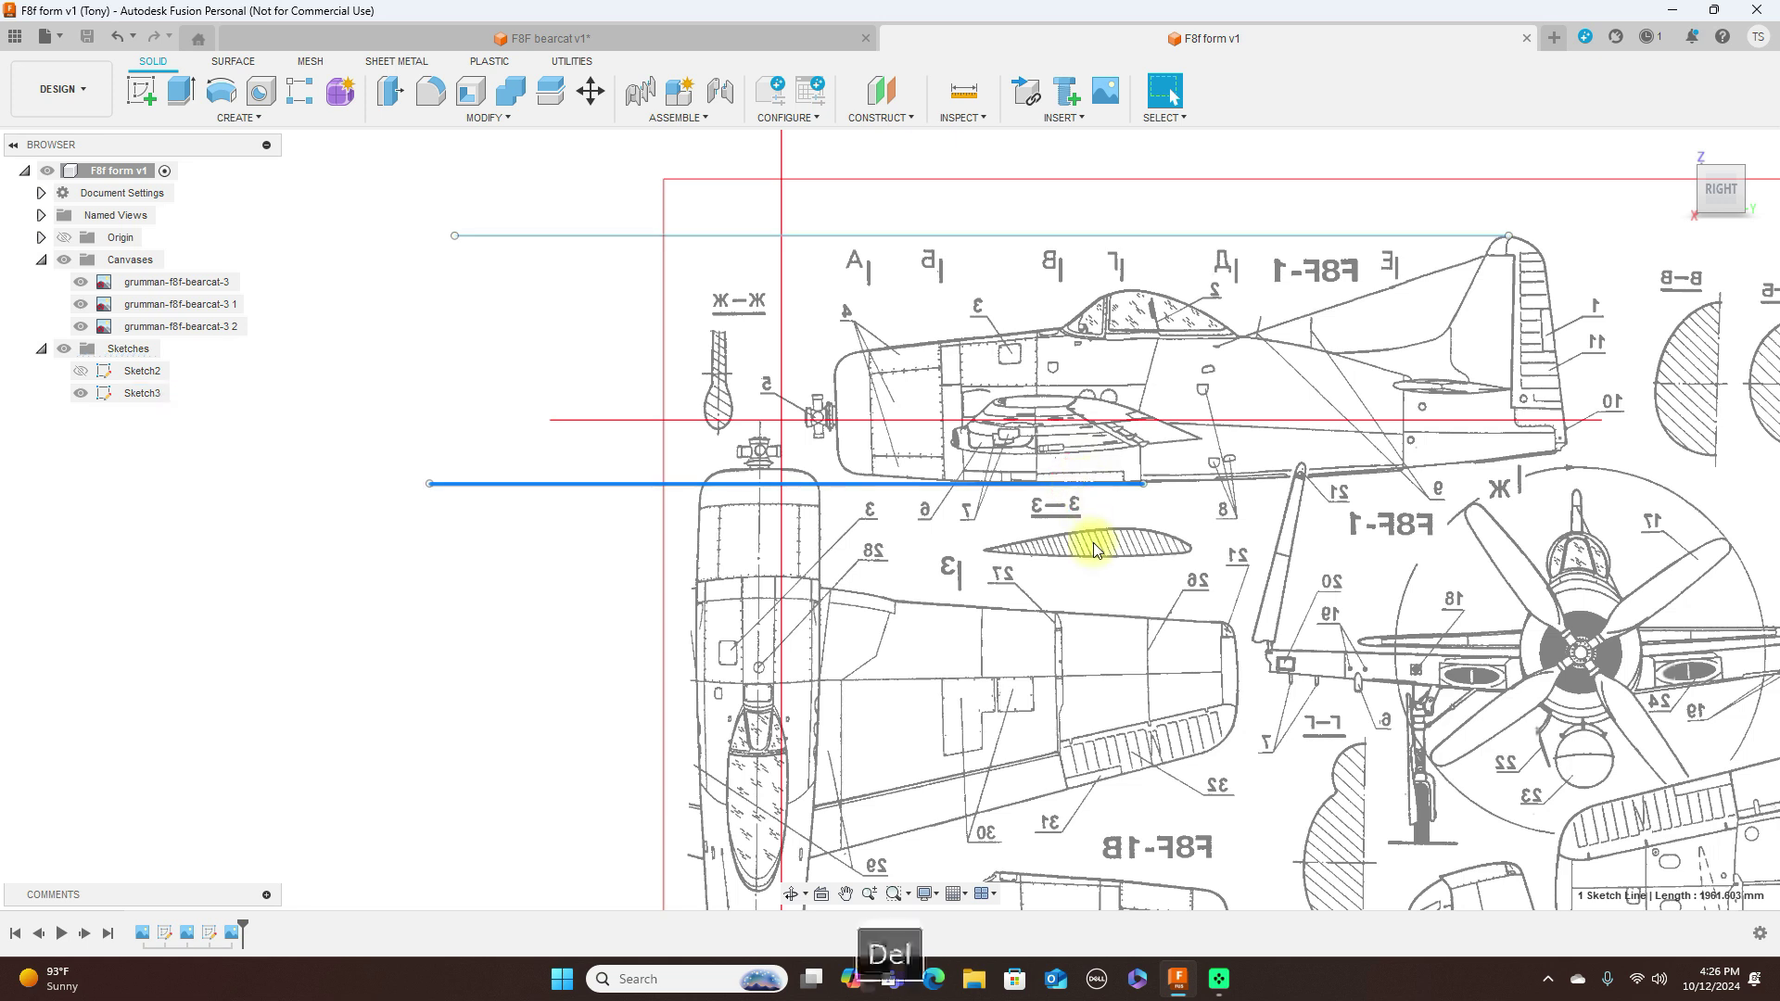
click(1017, 243)
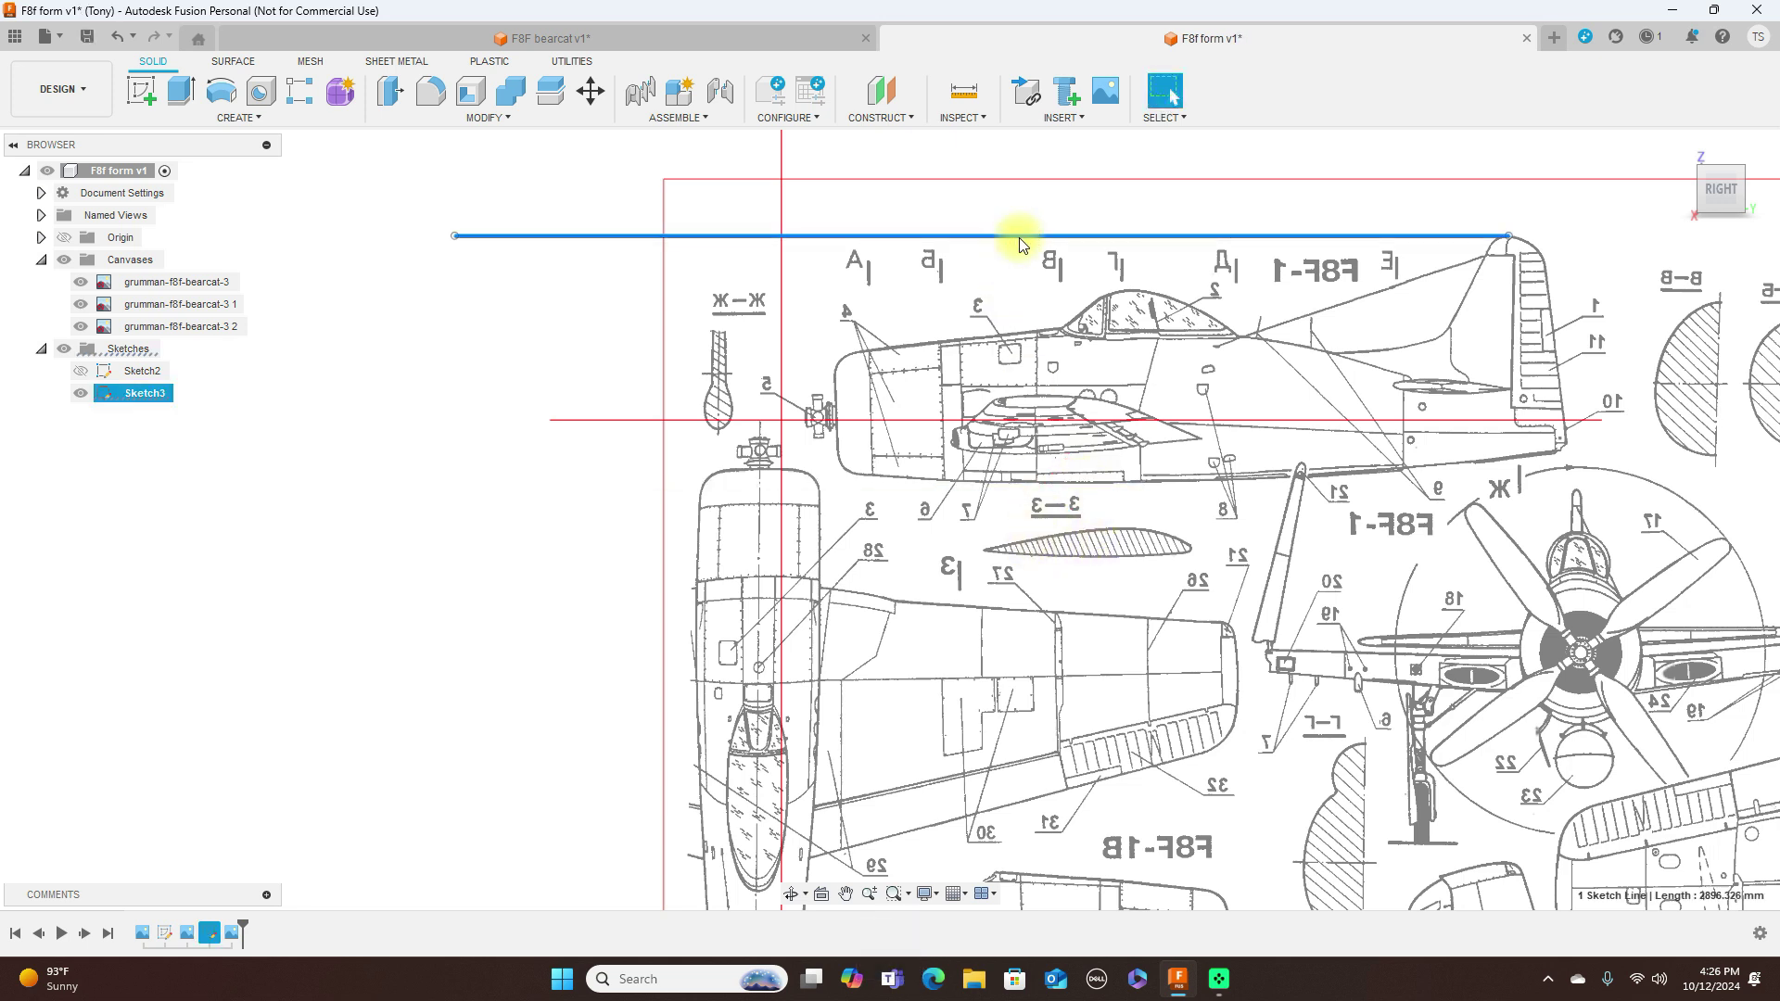
key(Delete)
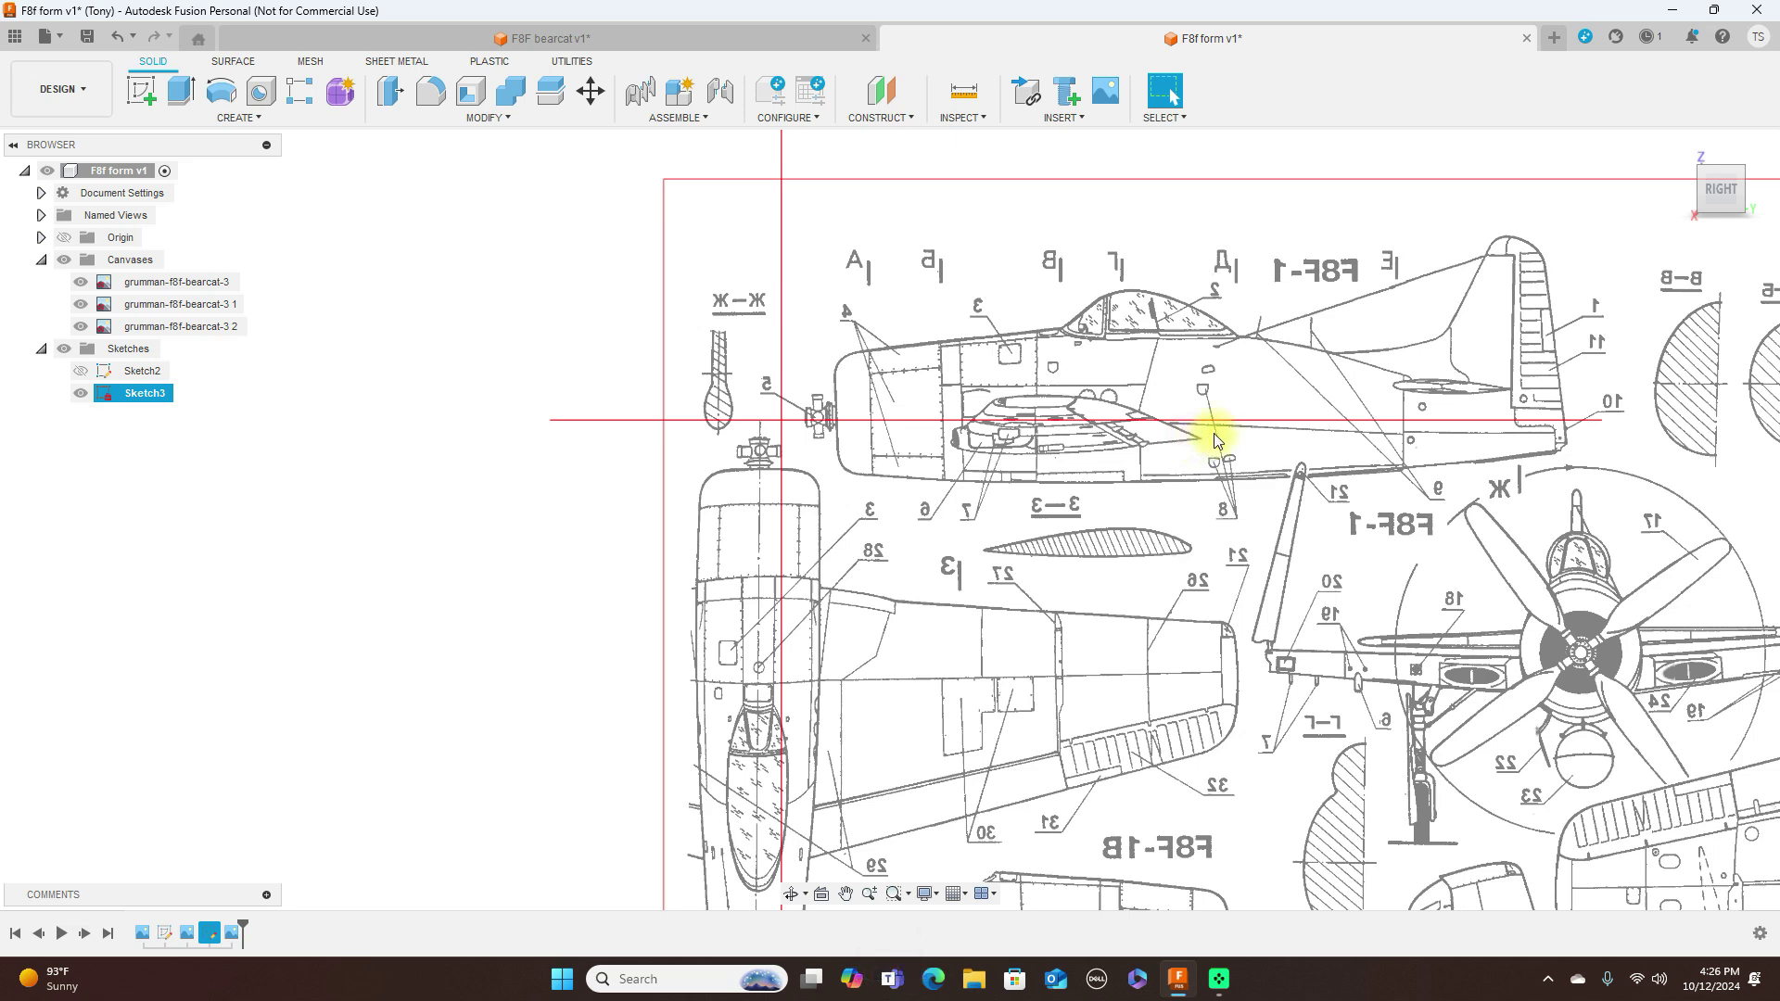
Step: Turn on the Origin folder's visibility to show the origin planes and axes
scroll(1214, 432, up, 1)
scroll(1305, 419, down, 1)
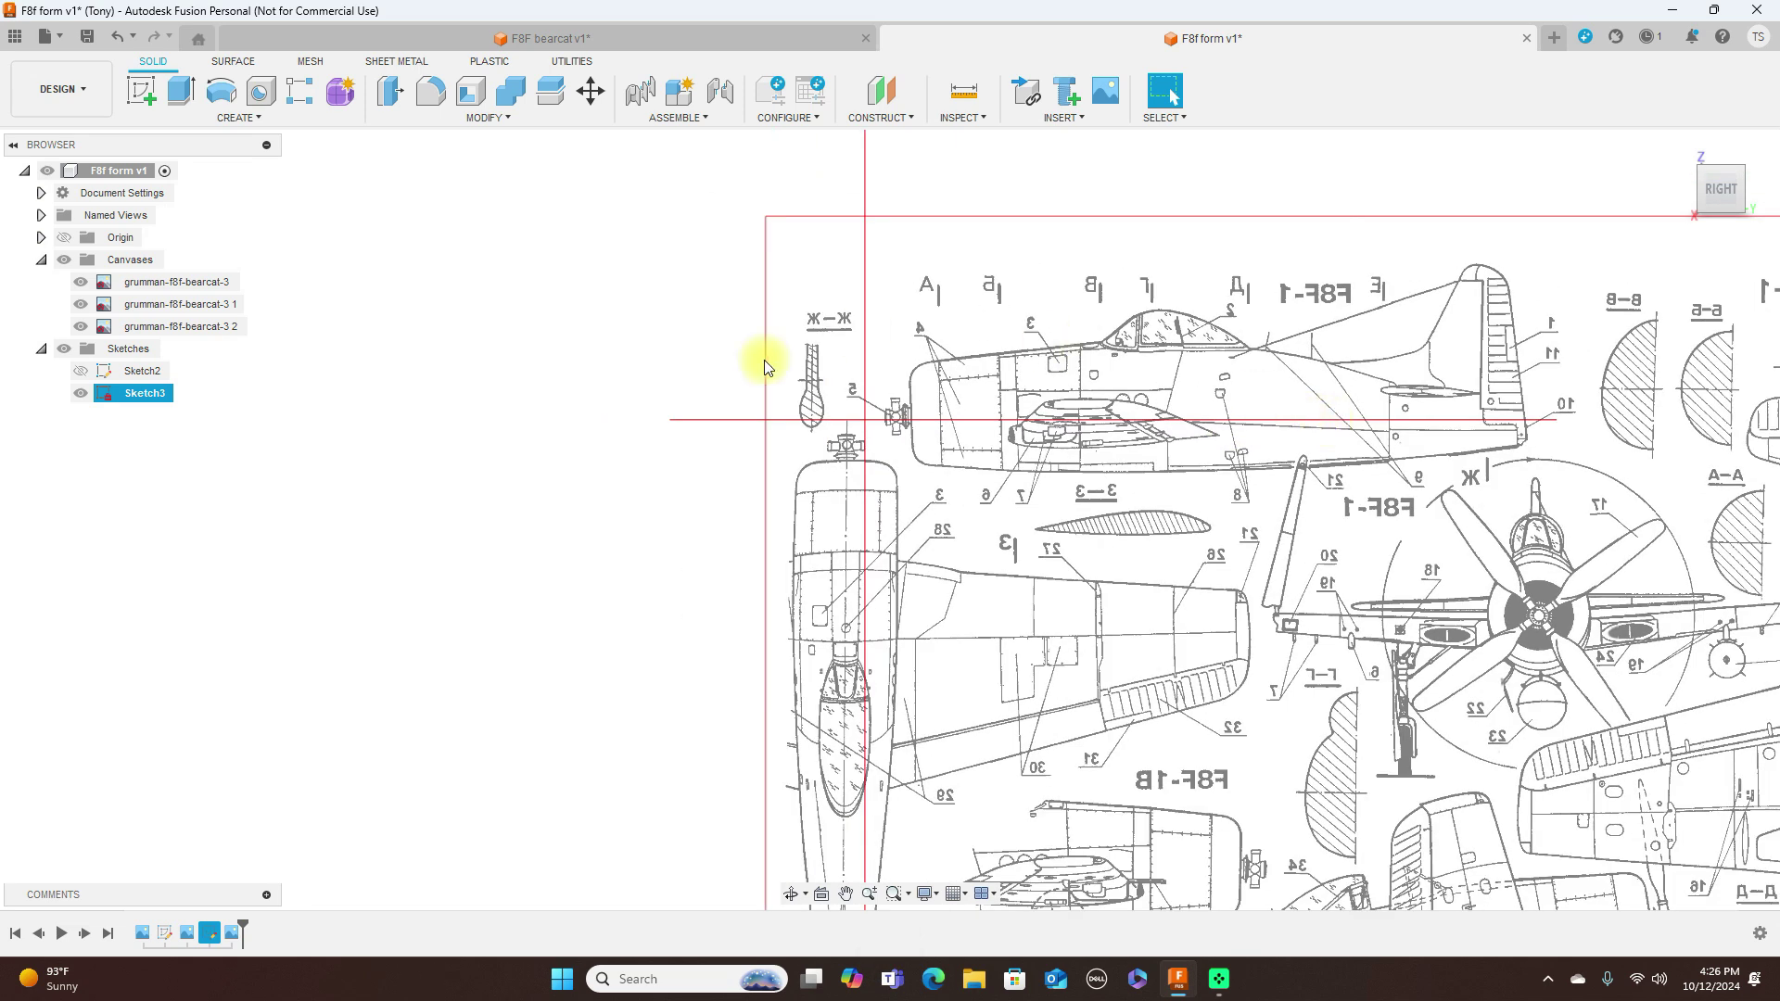
click(64, 238)
scroll(981, 547, up, 2)
scroll(982, 547, down, 1)
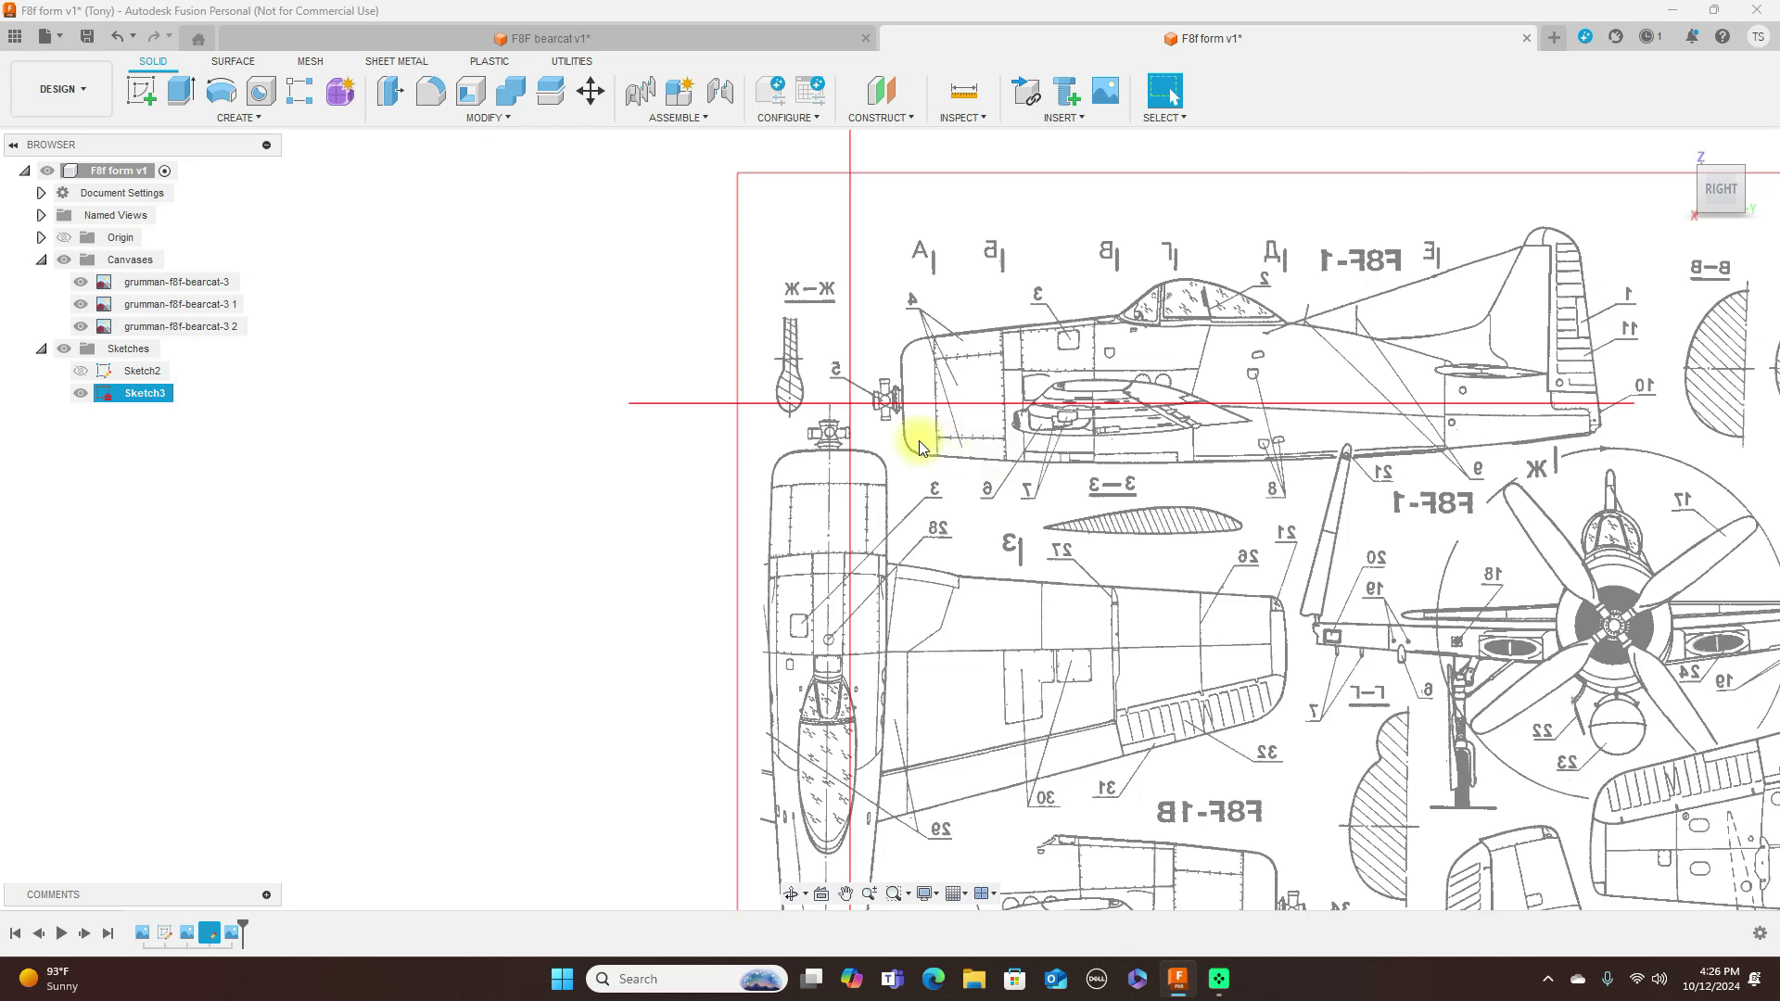
scroll(885, 417, up, 1)
click(54, 237)
click(61, 237)
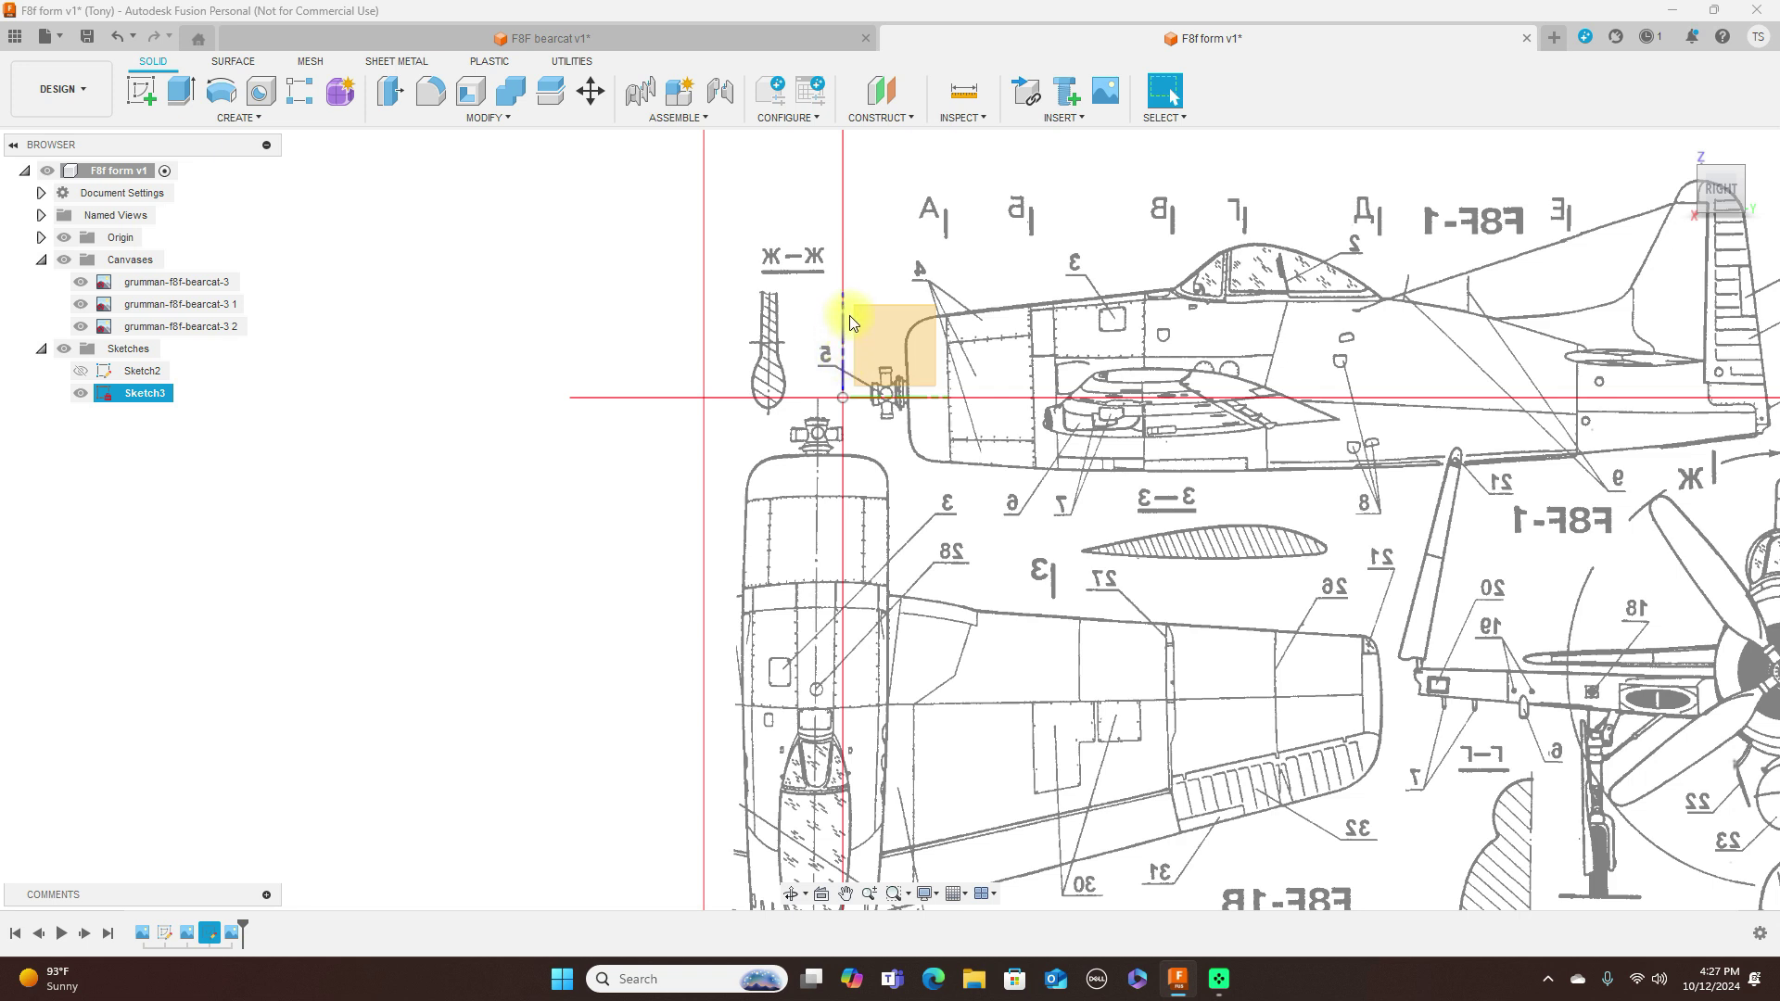
click(913, 126)
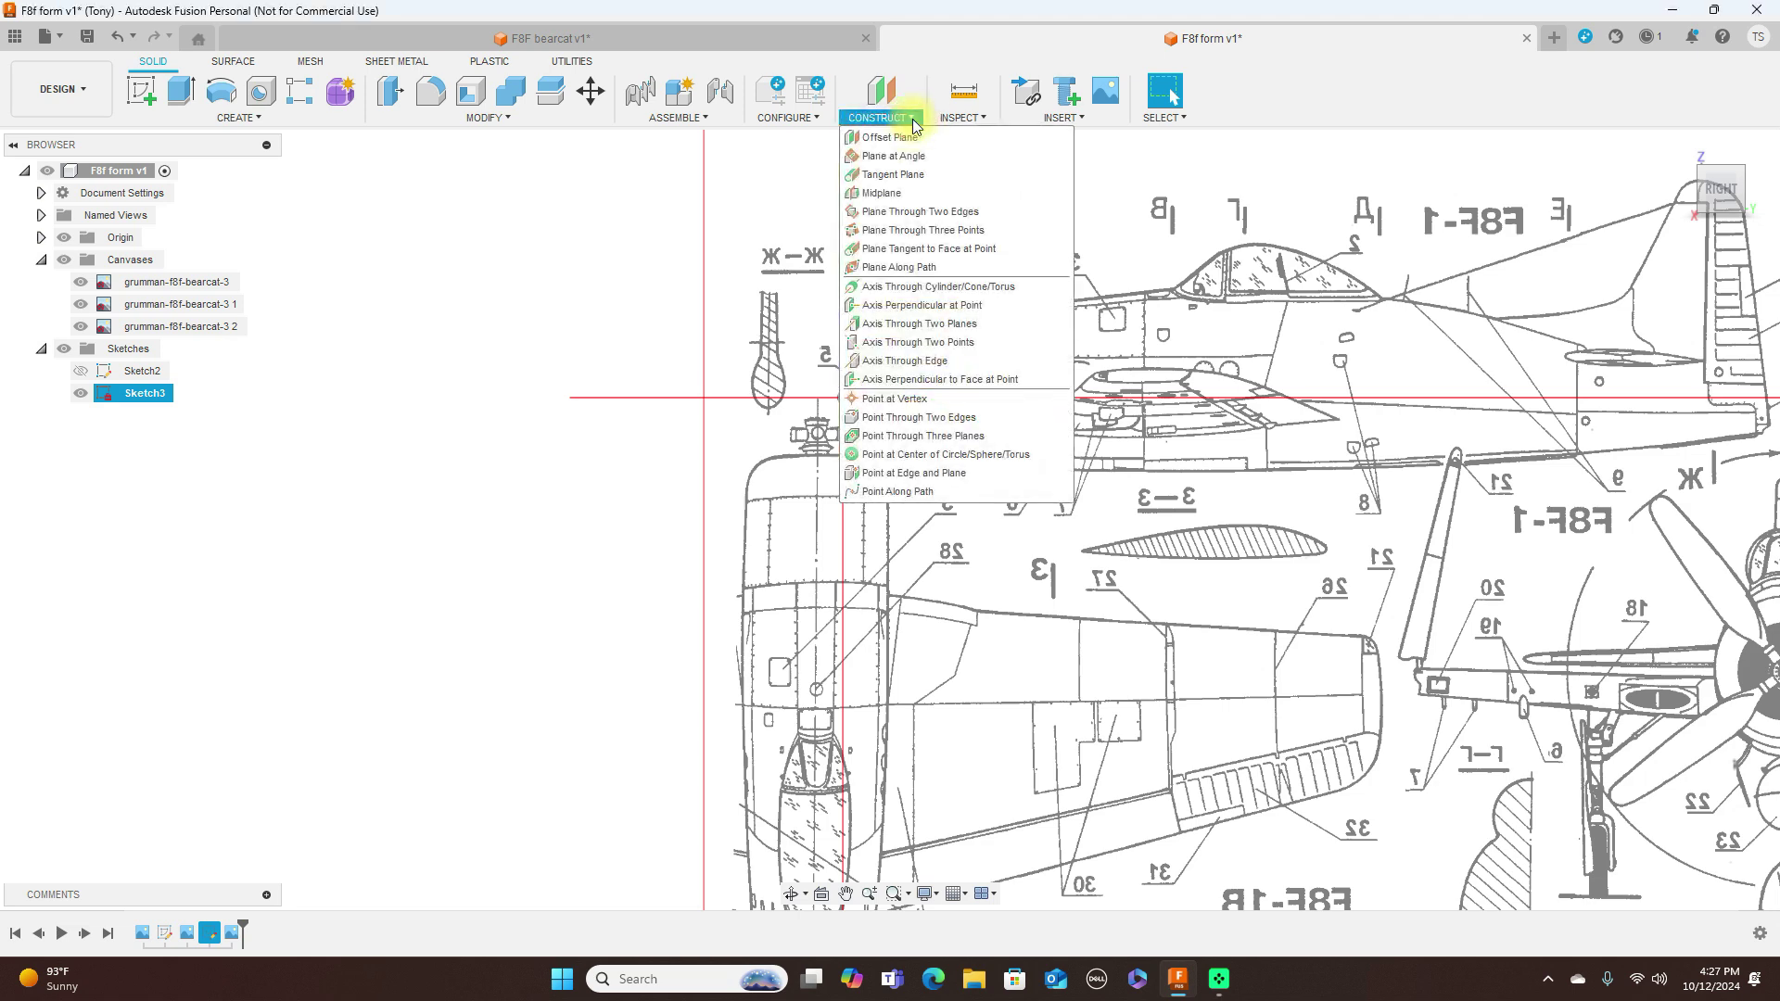
Step: Add a construction plane offset 150 mm from the XZ origin plane along the fuselage
click(904, 139)
click(846, 347)
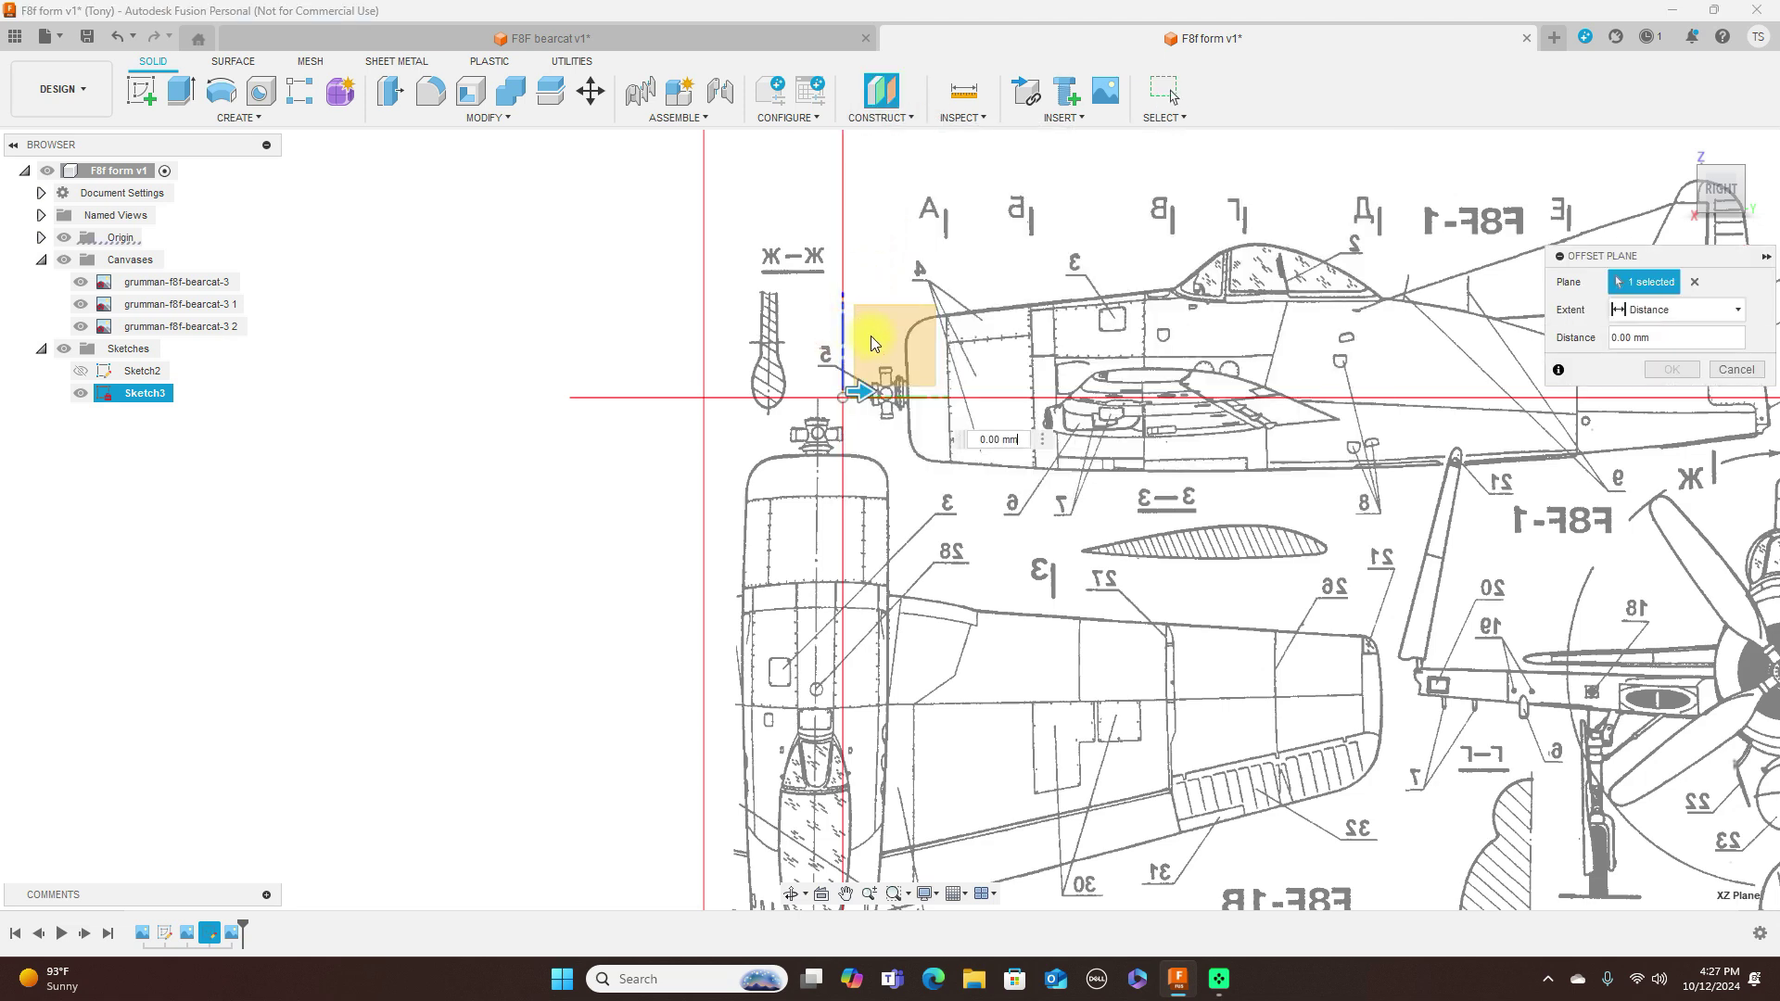
drag(869, 396, 935, 400)
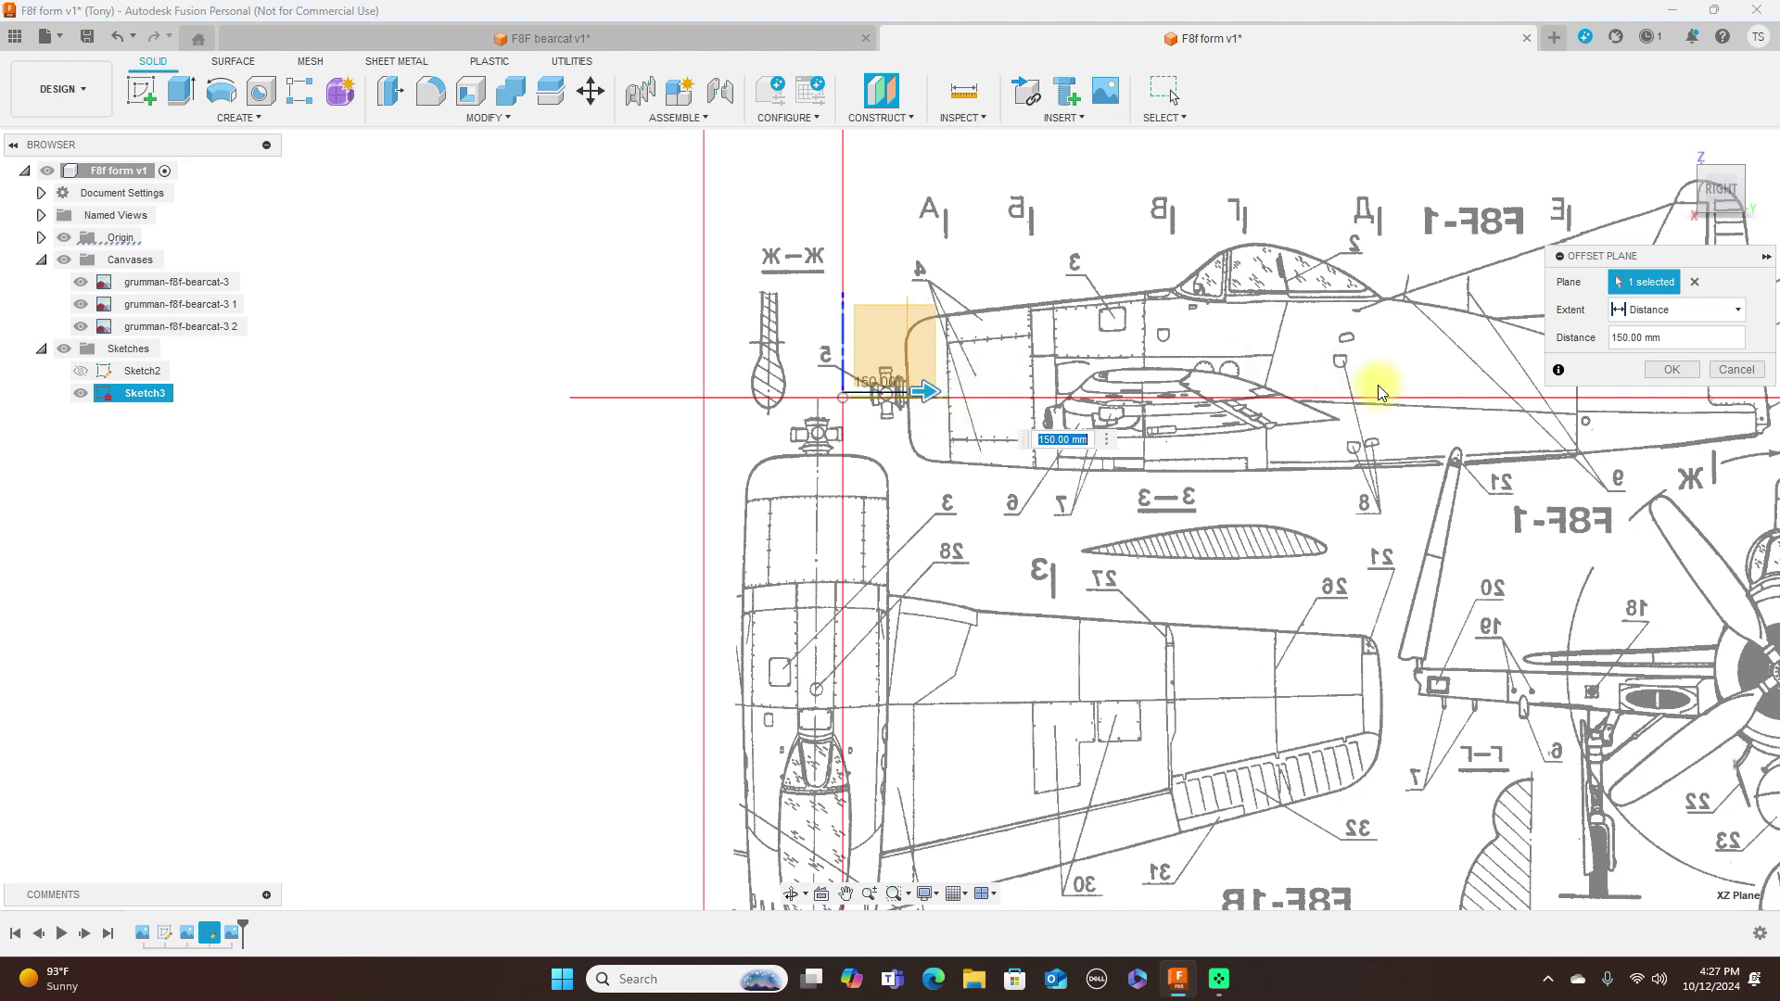
click(1666, 374)
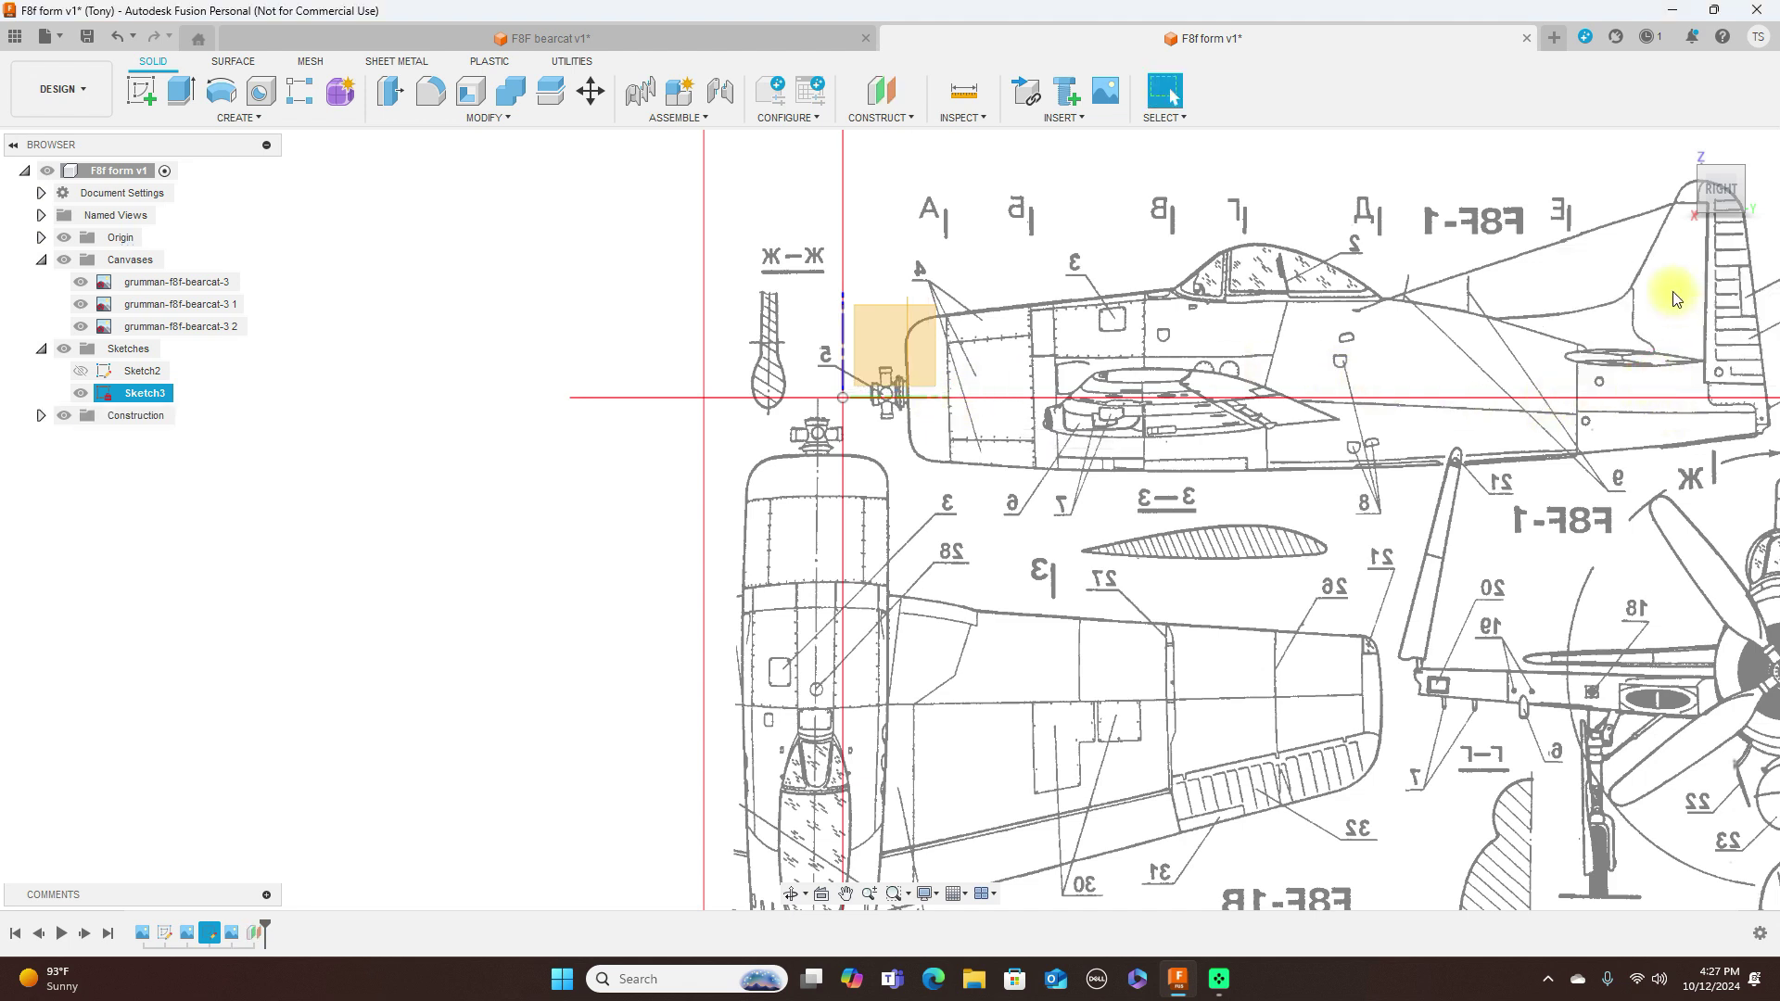
click(1706, 192)
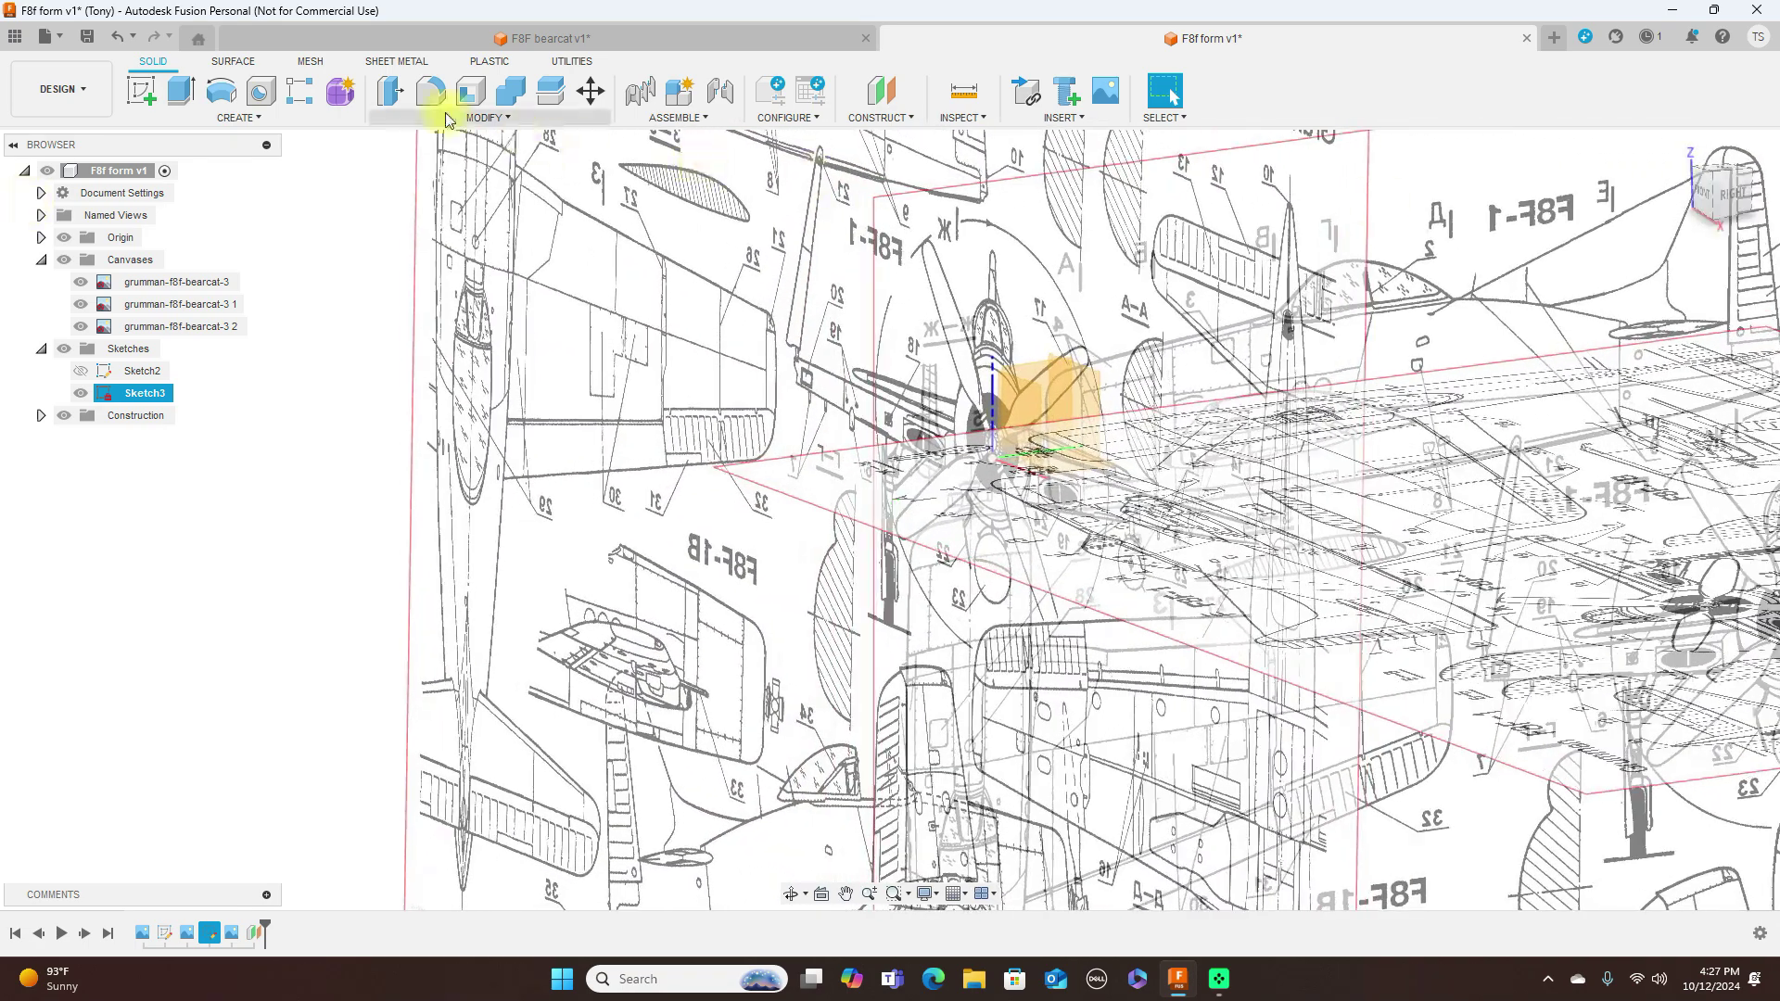
click(345, 92)
Step: Start a T-spline cylinder centred at the origin, 355.408 mm in diameter to match the cowling
click(262, 90)
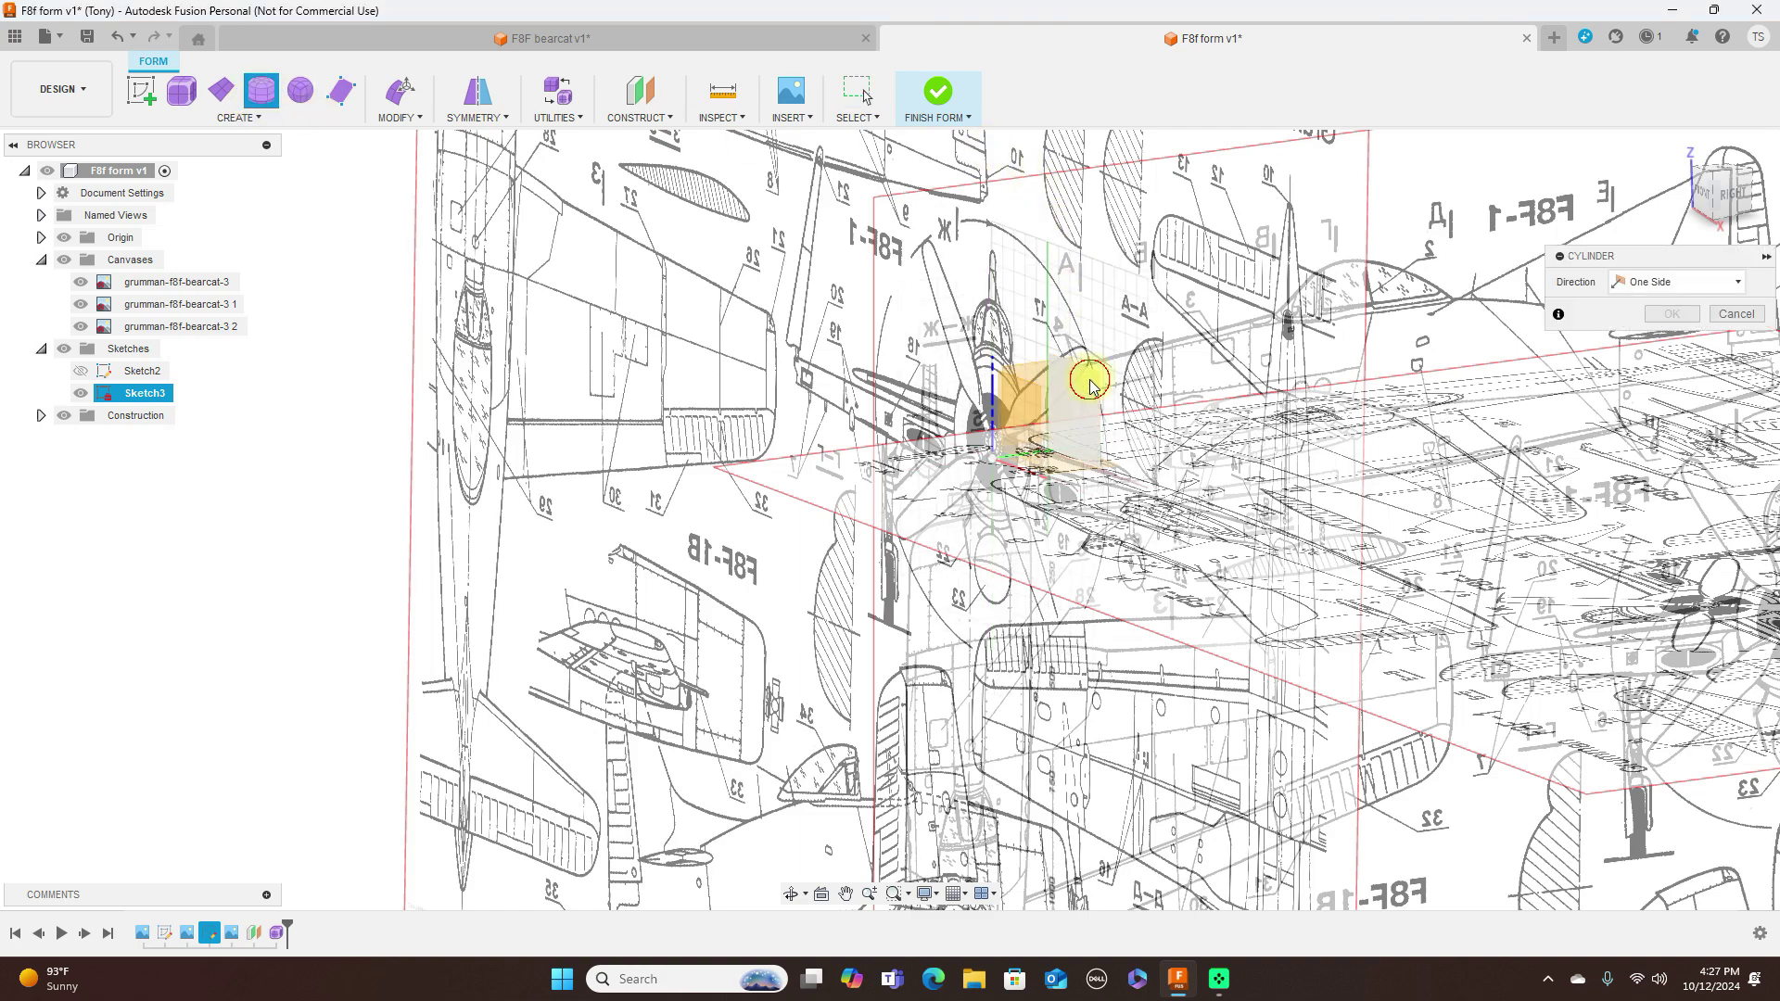
click(1702, 200)
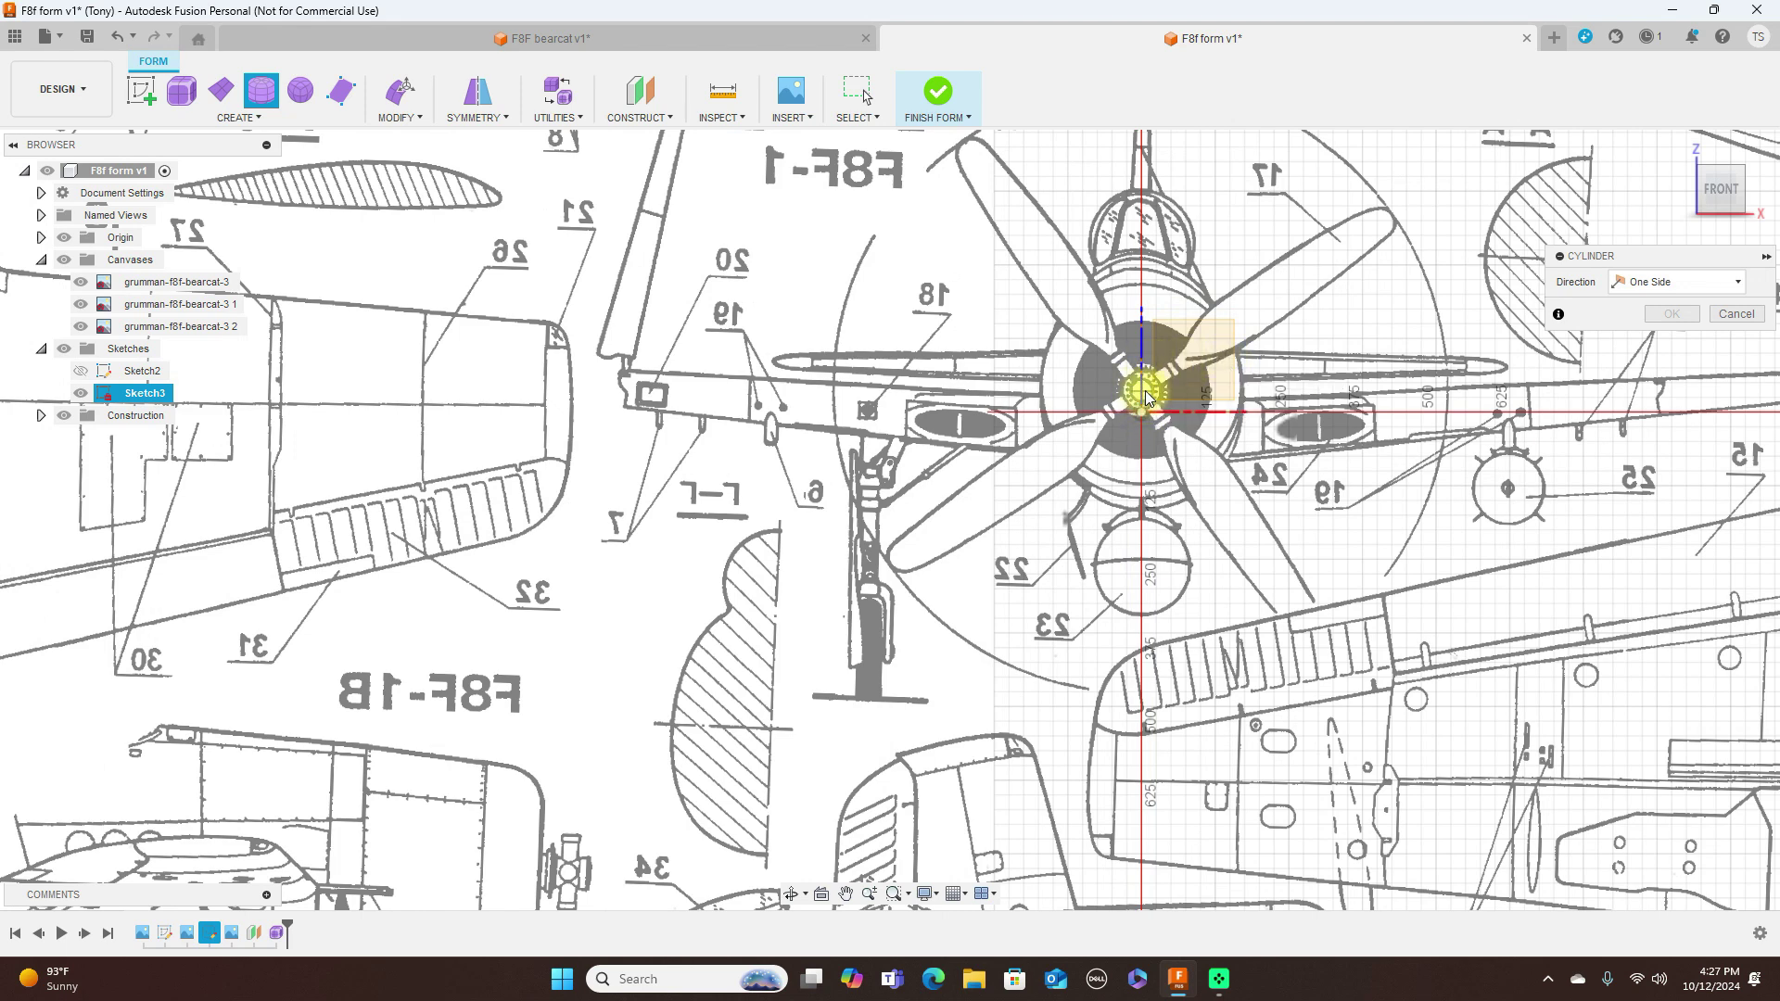
click(1148, 397)
click(1216, 463)
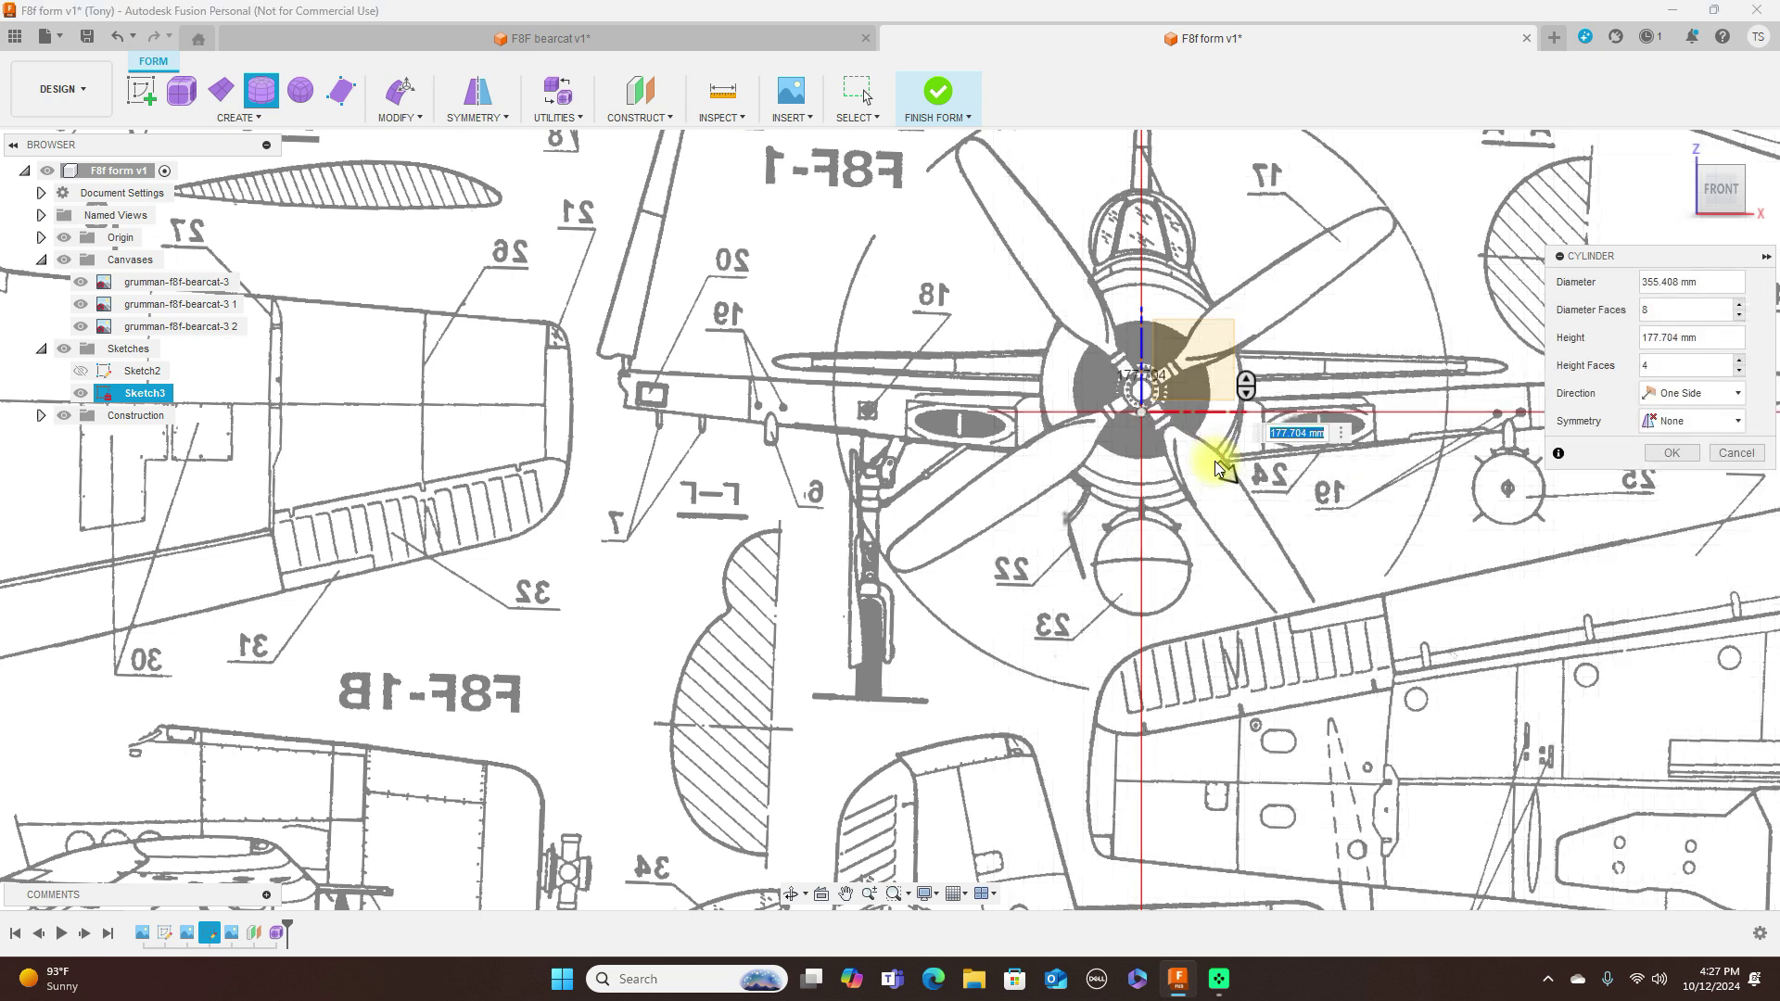
key(ctrl+6)
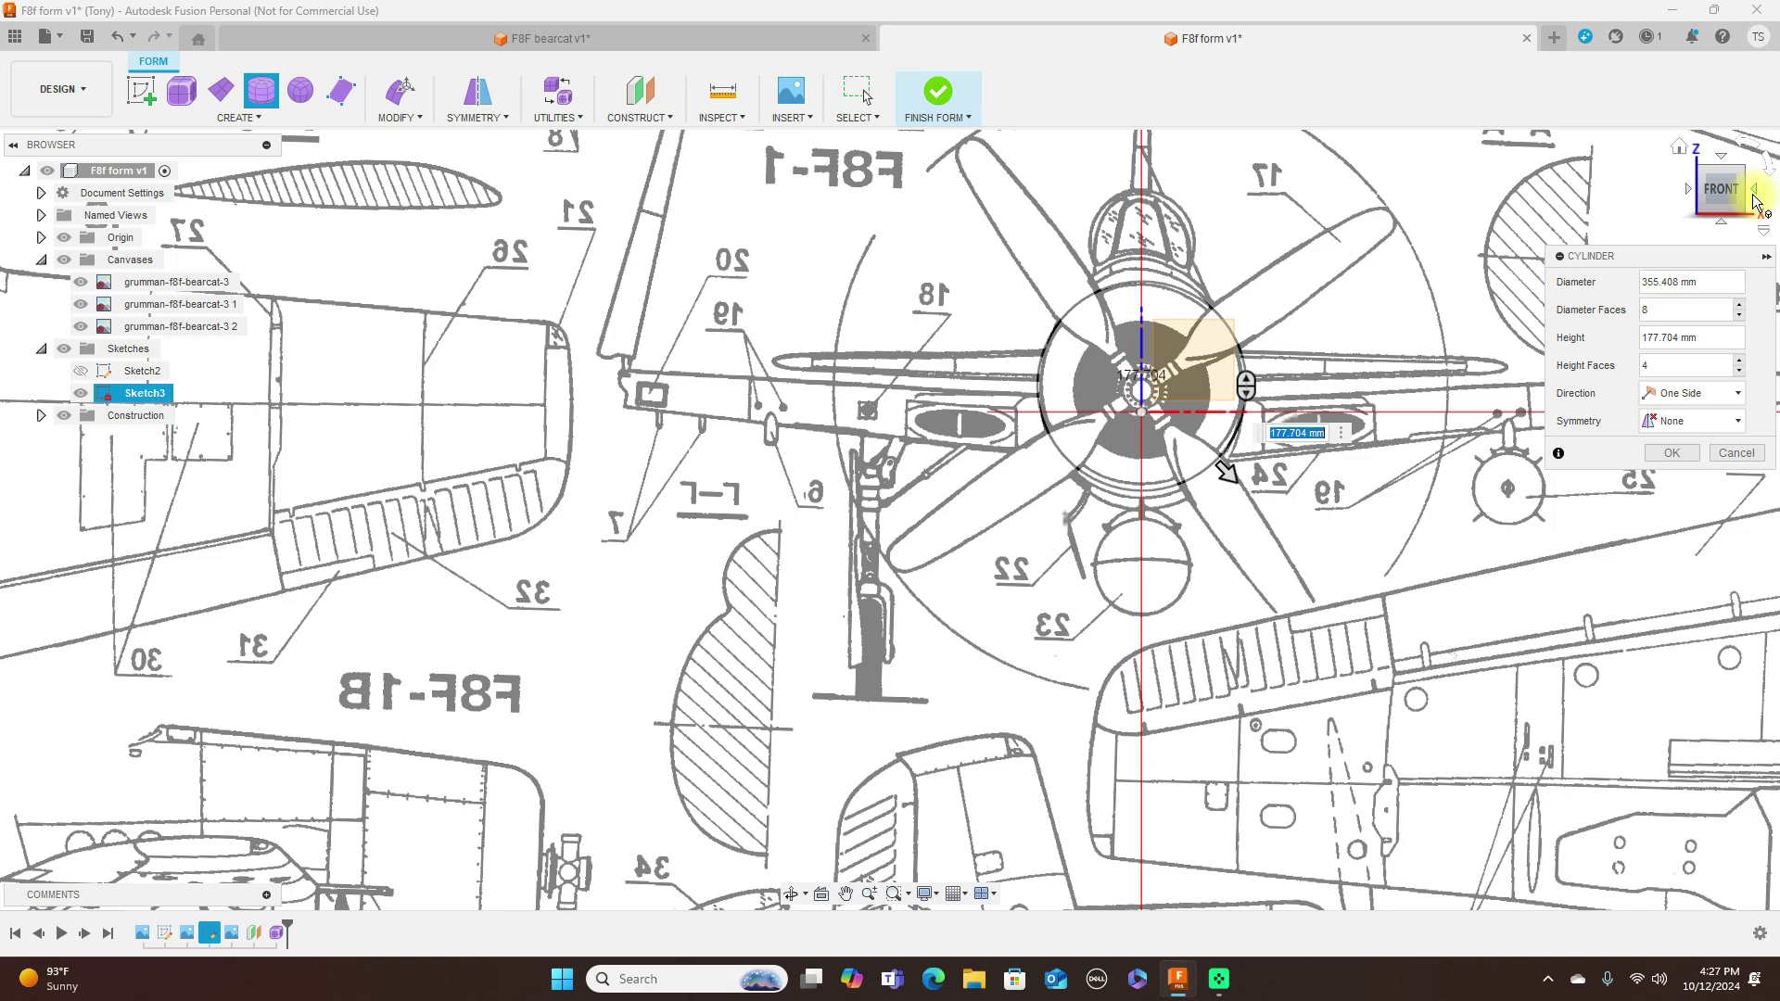
Step: Stretch the cylinder to 2000 mm along the fuselage with 7 height faces, and confirm
click(1759, 194)
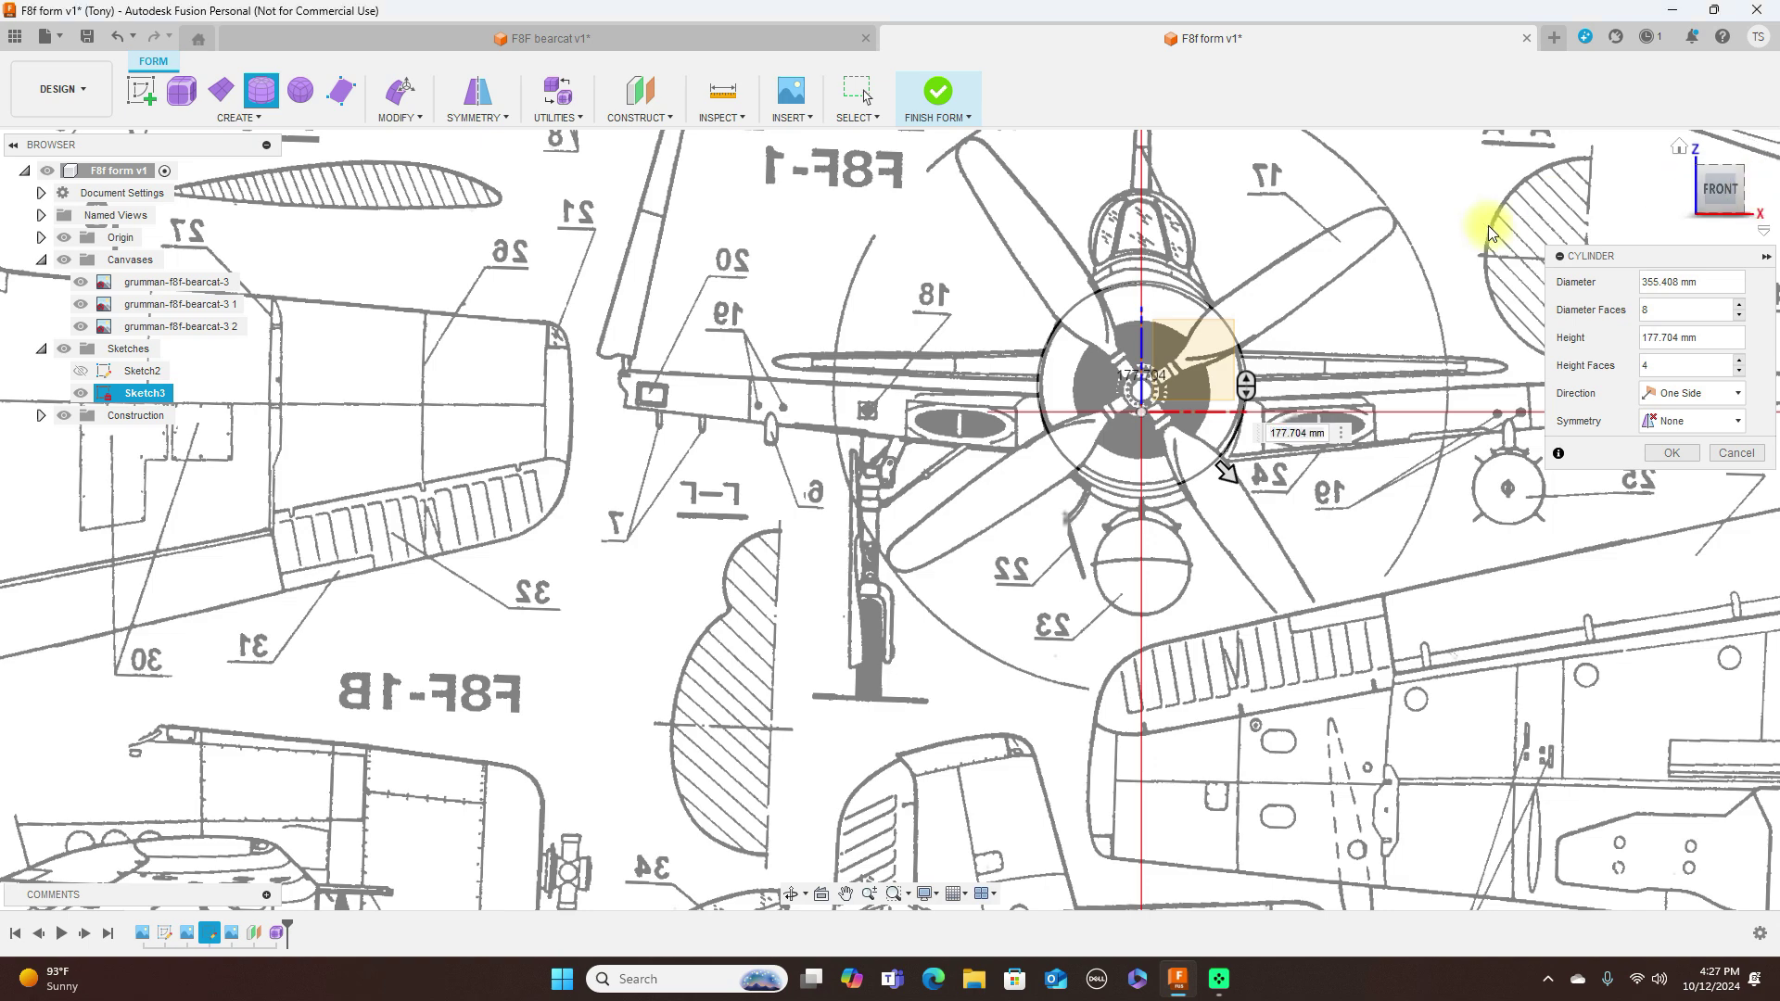
middle_drag(1197, 261, 847, 234)
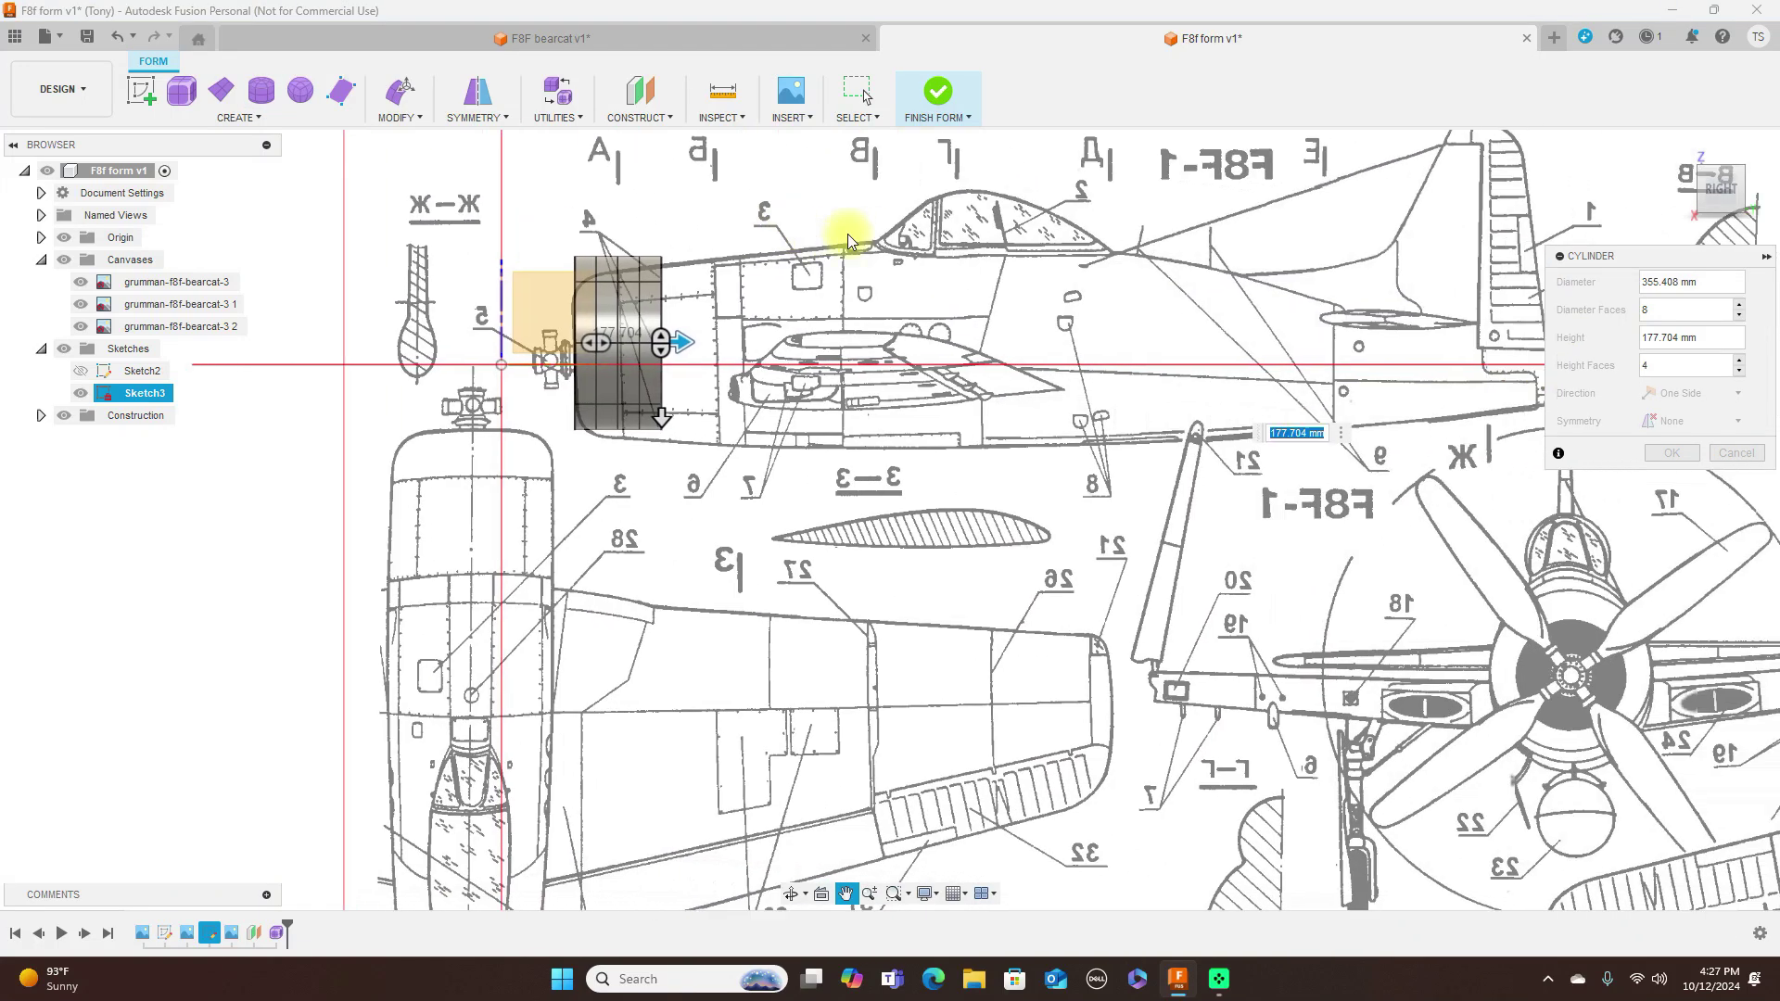
drag(698, 331, 1501, 393)
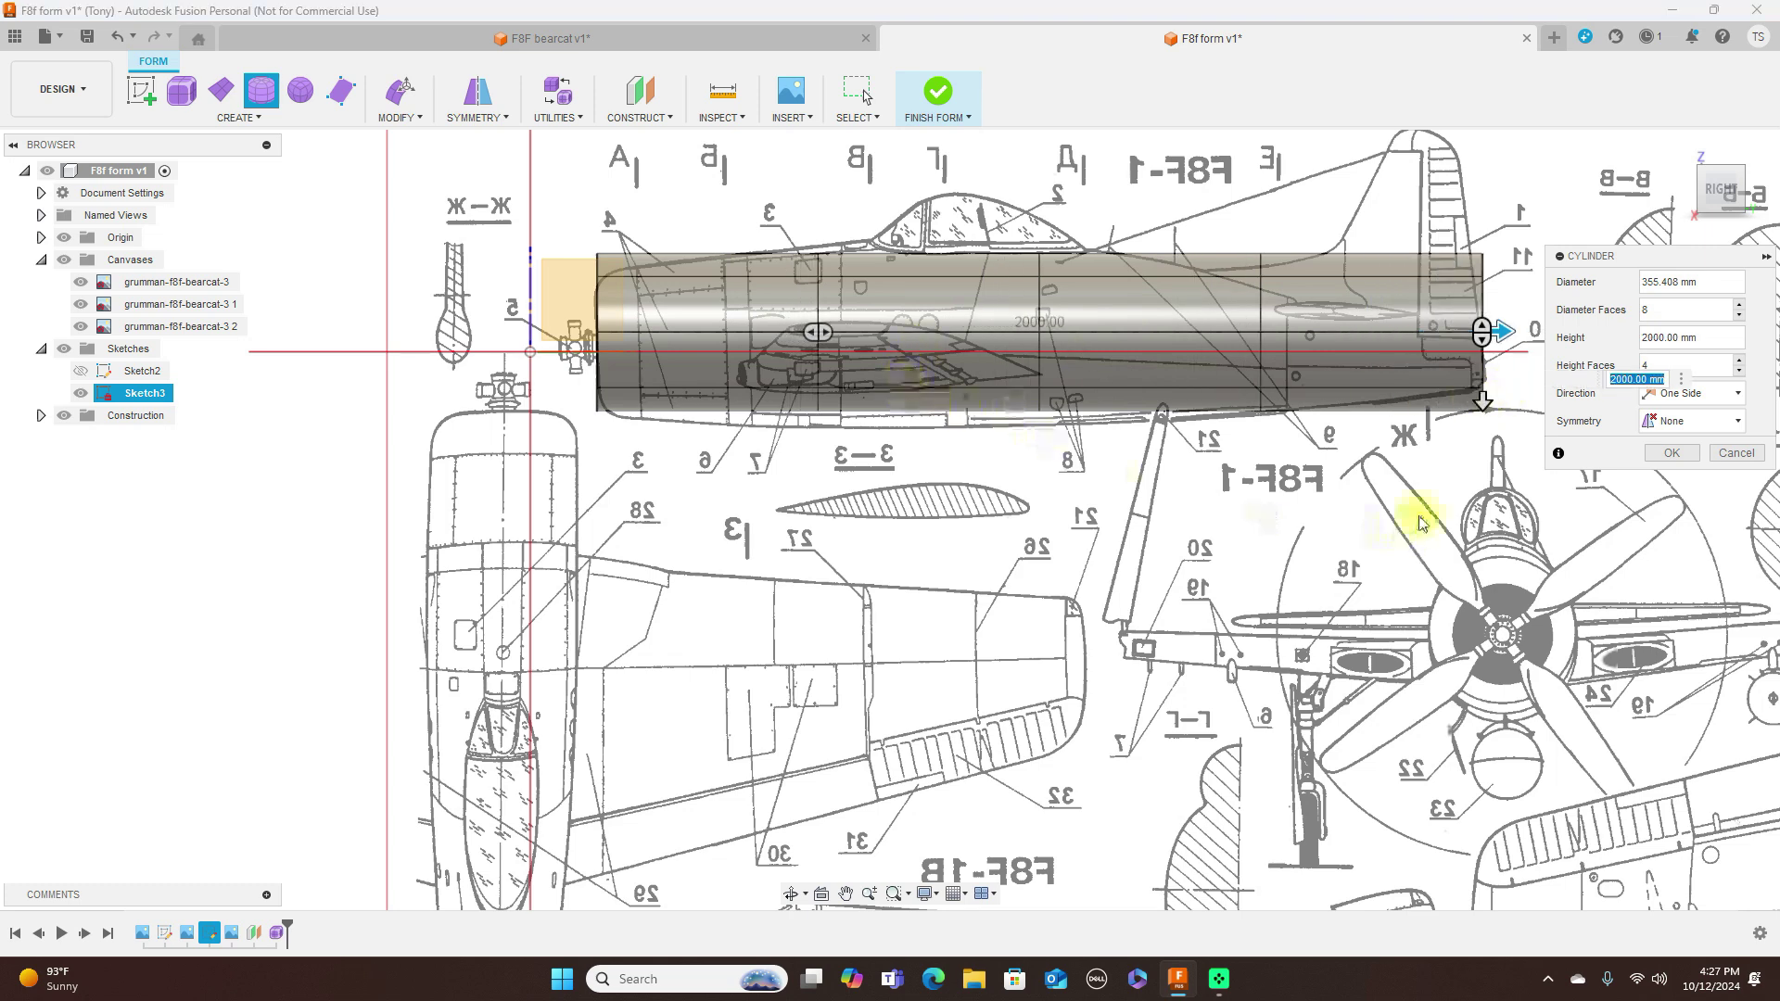
drag(827, 333, 911, 338)
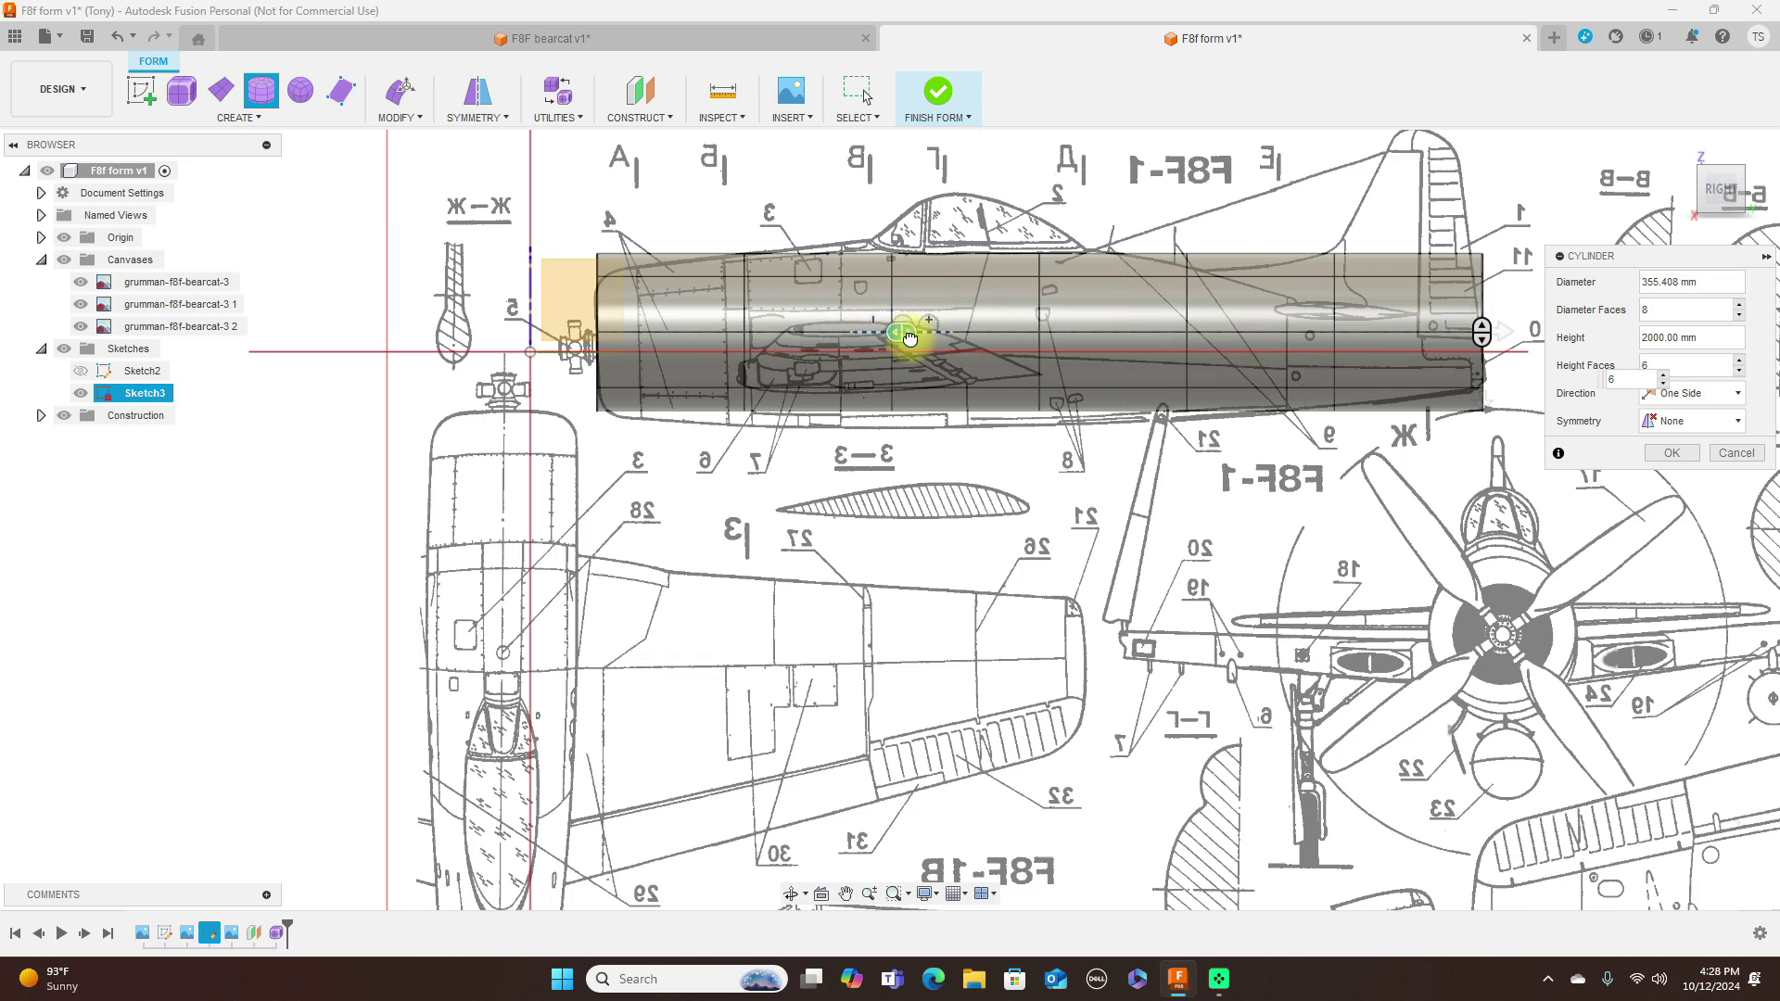
drag(909, 339, 937, 341)
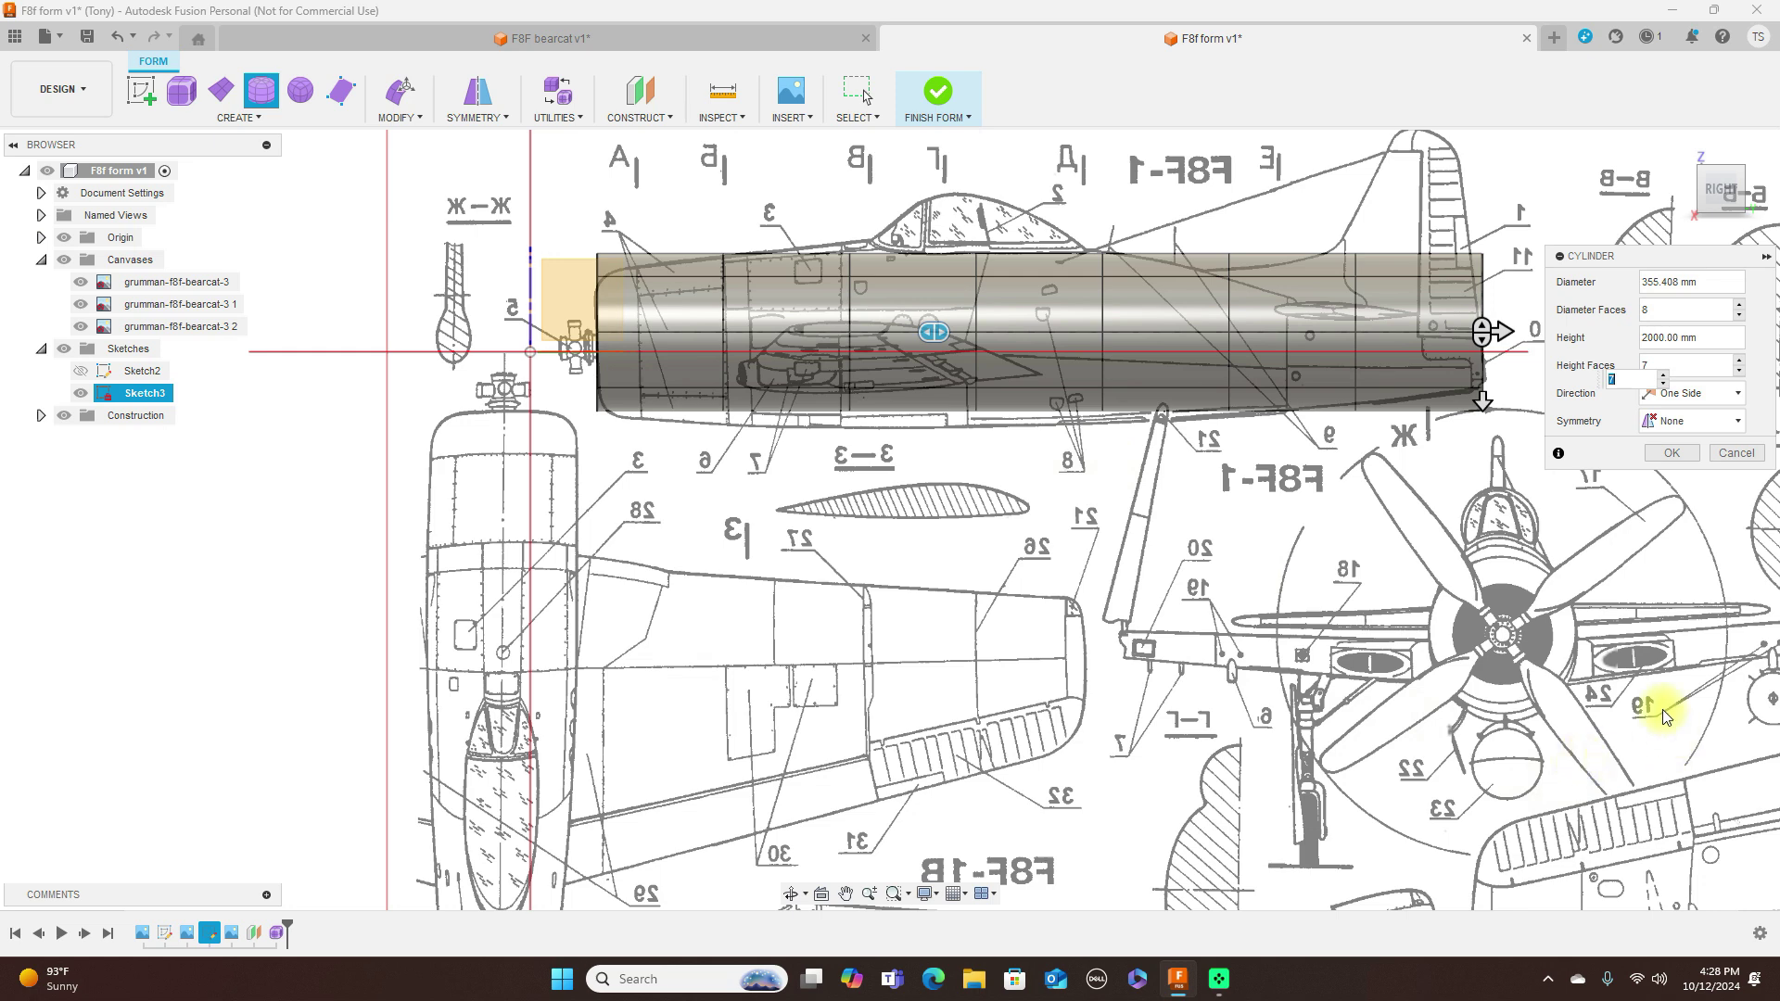
click(1672, 452)
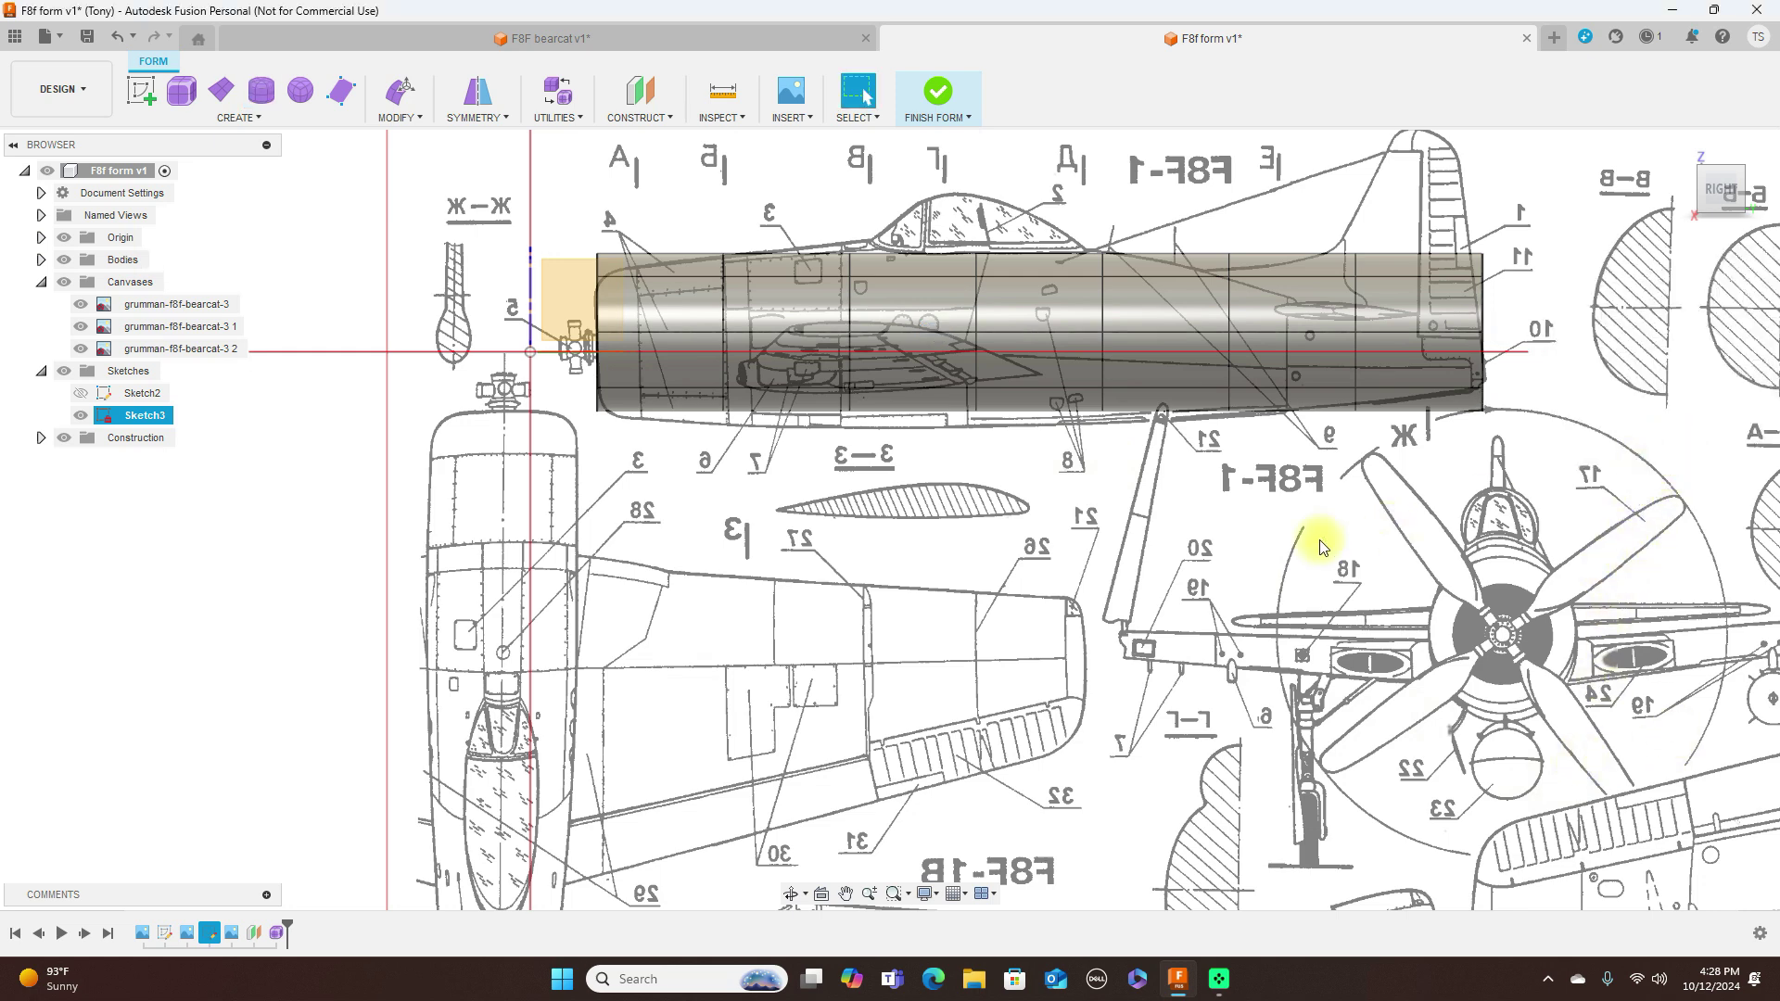
scroll(1195, 560, up, 2)
Step: Taper the nose edge loop down and inward and shift the next loop to shape the front fuselage
middle_drag(1141, 537, 1165, 681)
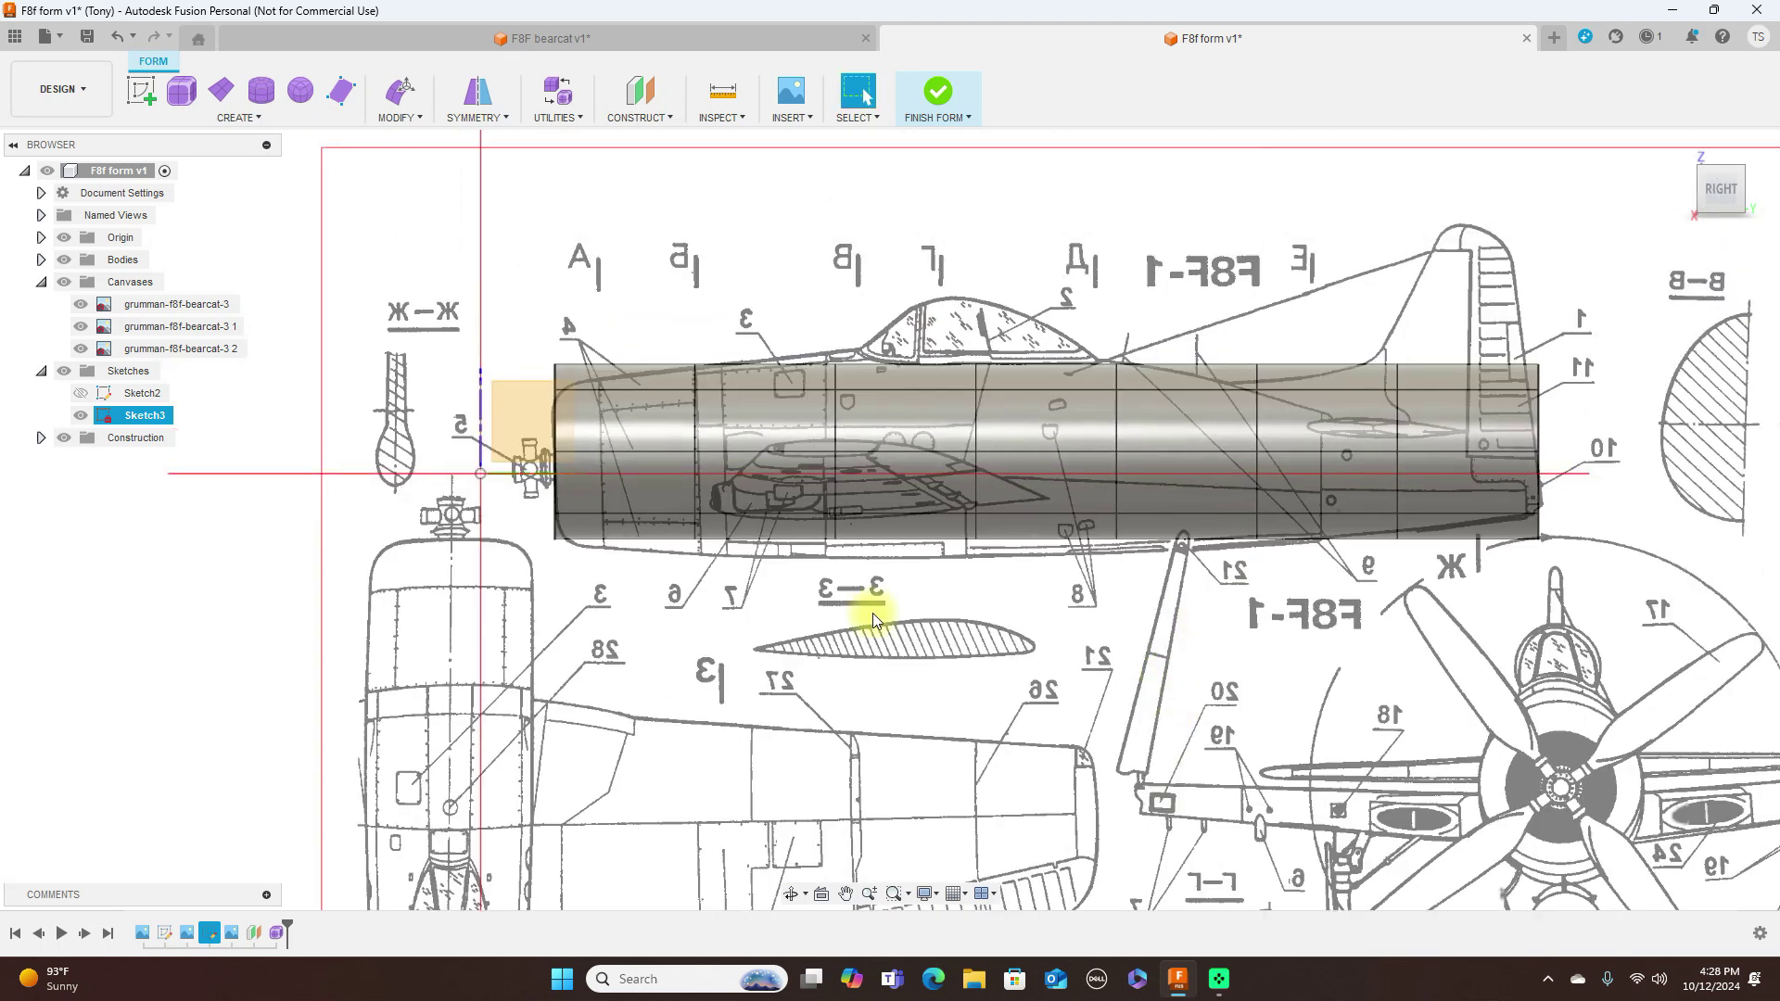
scroll(627, 469, up, 2)
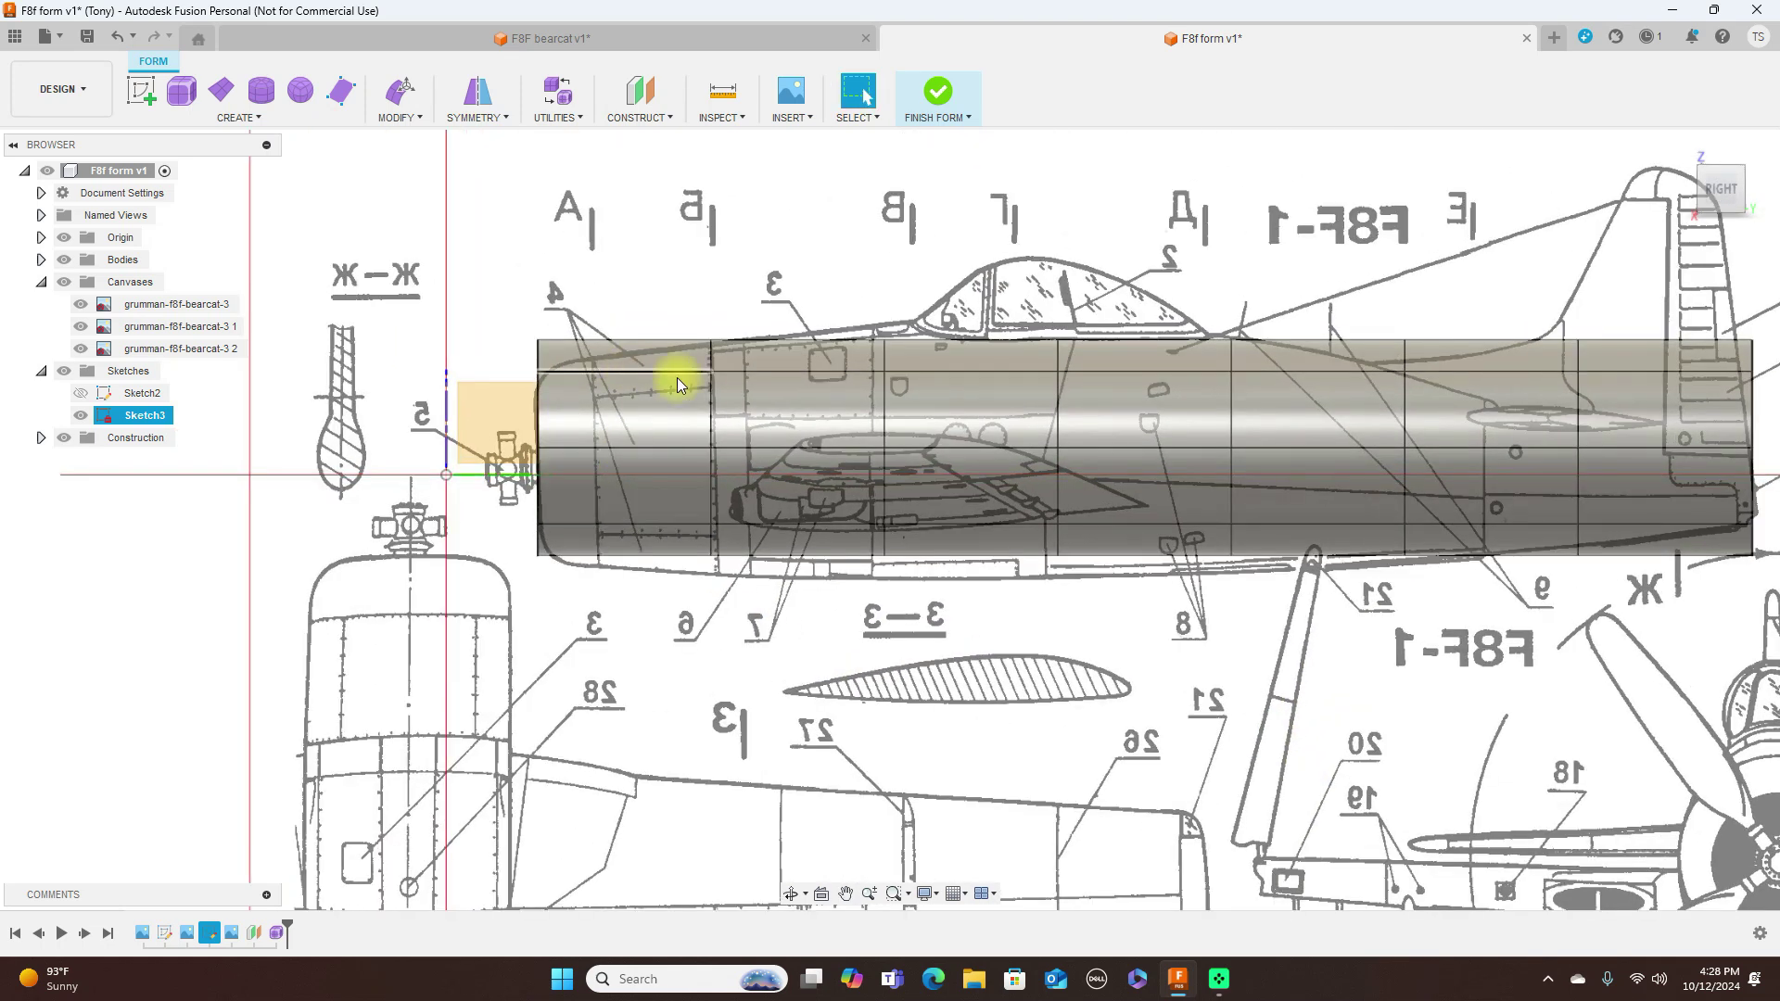
double_click(539, 417)
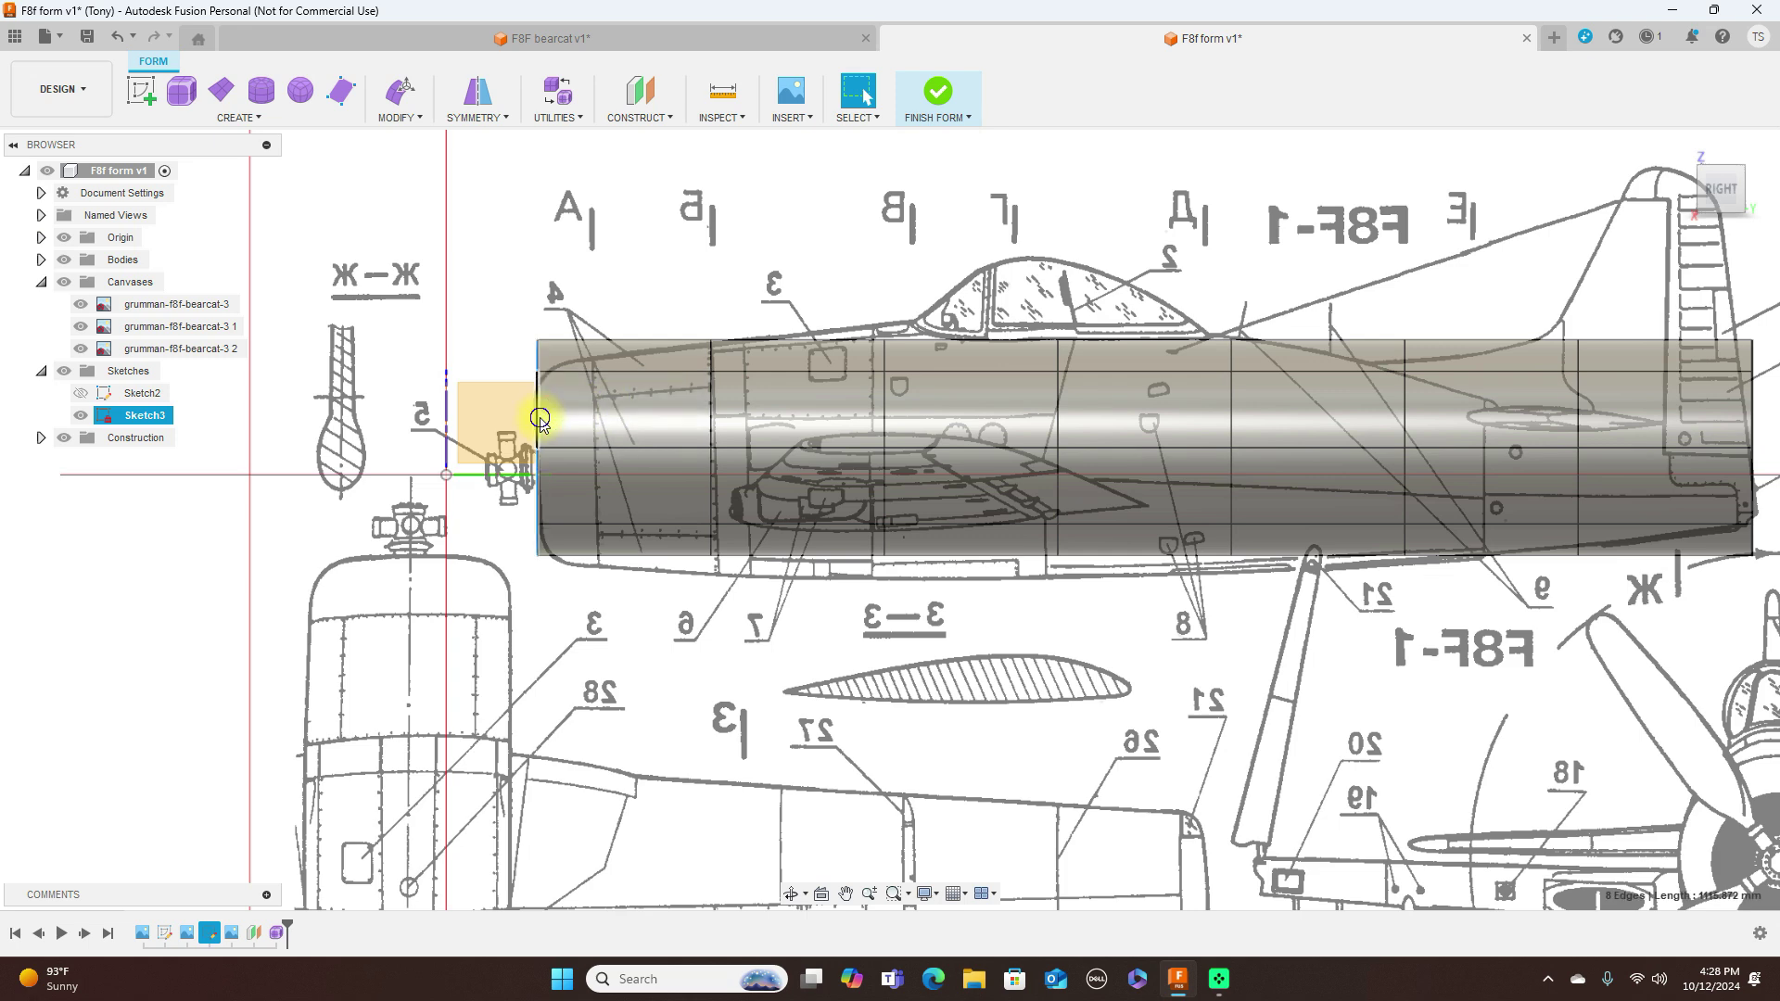
right_click(540, 418)
click(601, 394)
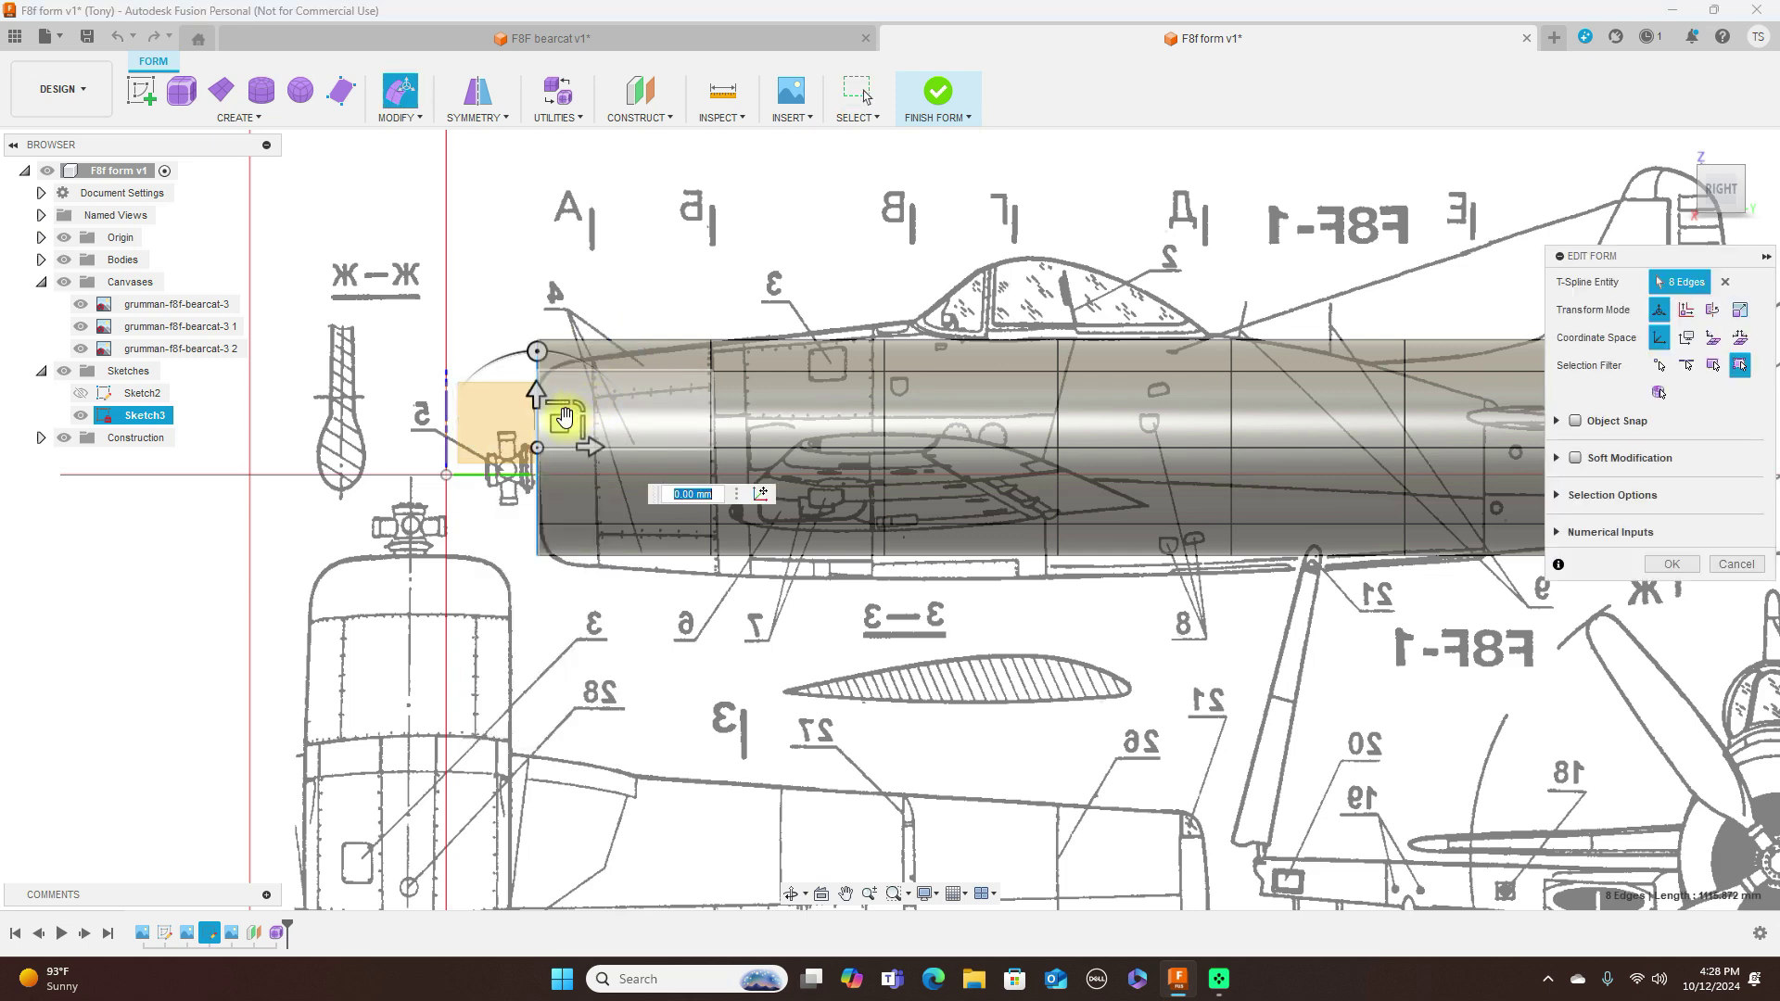
drag(563, 422, 563, 436)
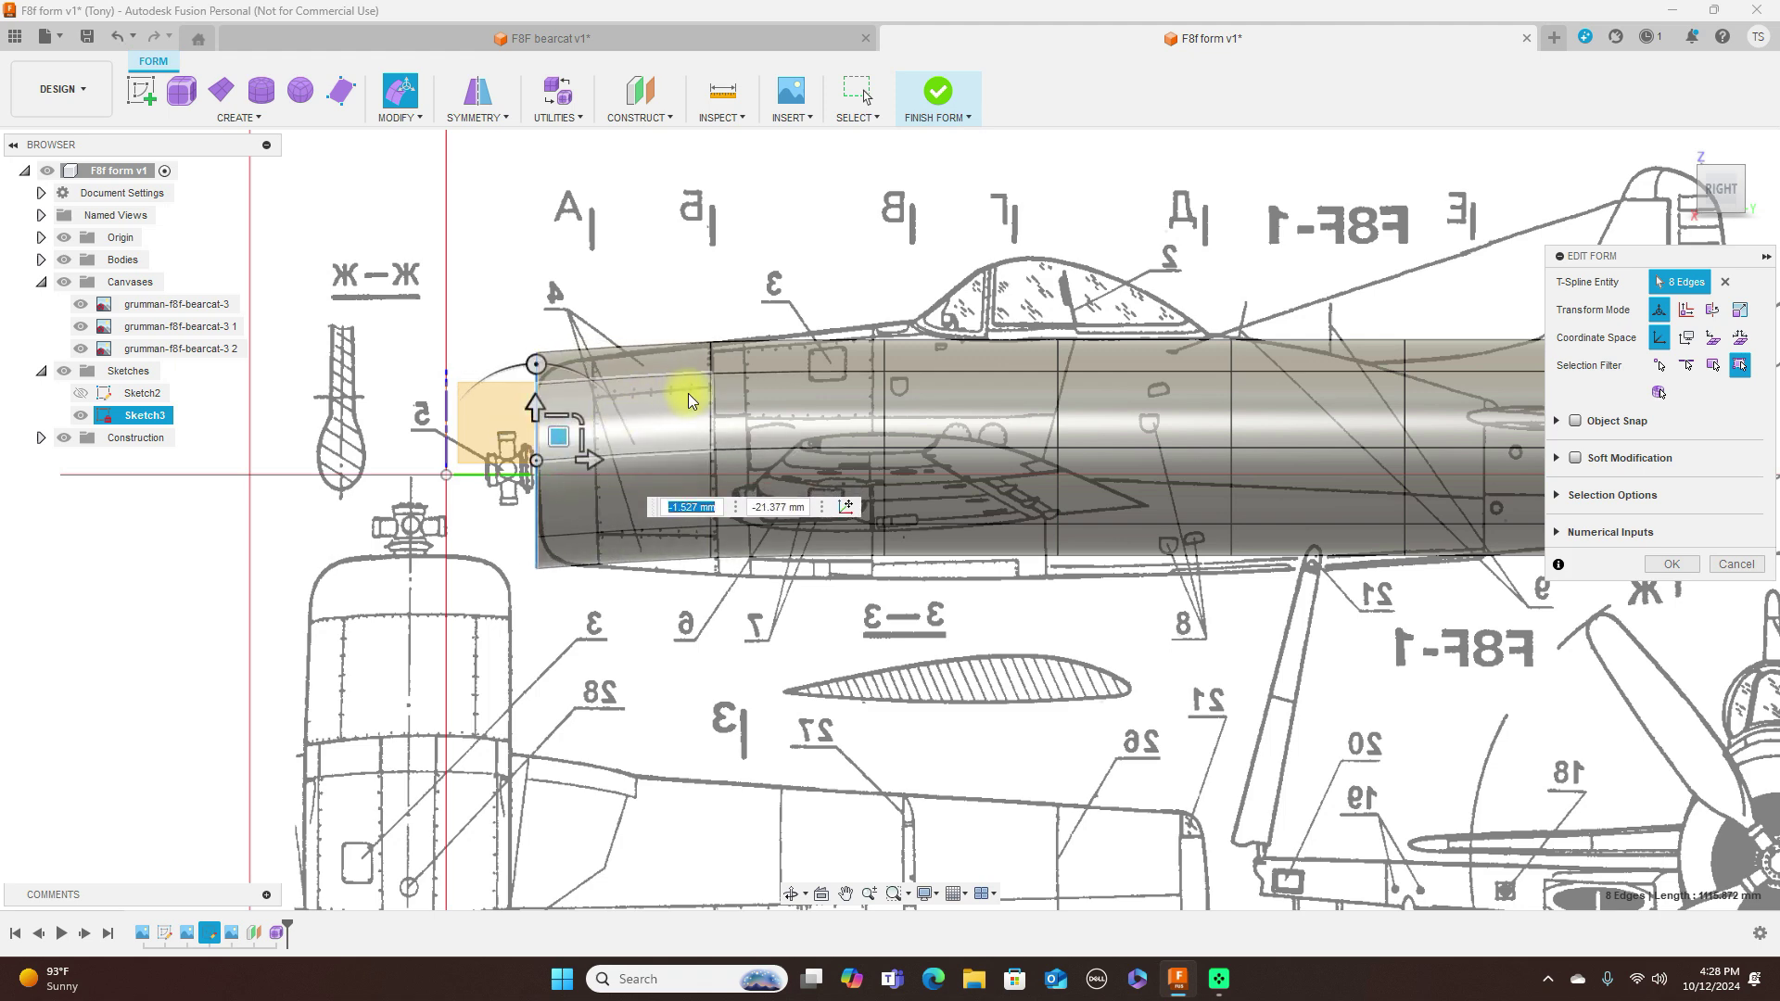
double_click(709, 403)
drag(732, 413, 735, 447)
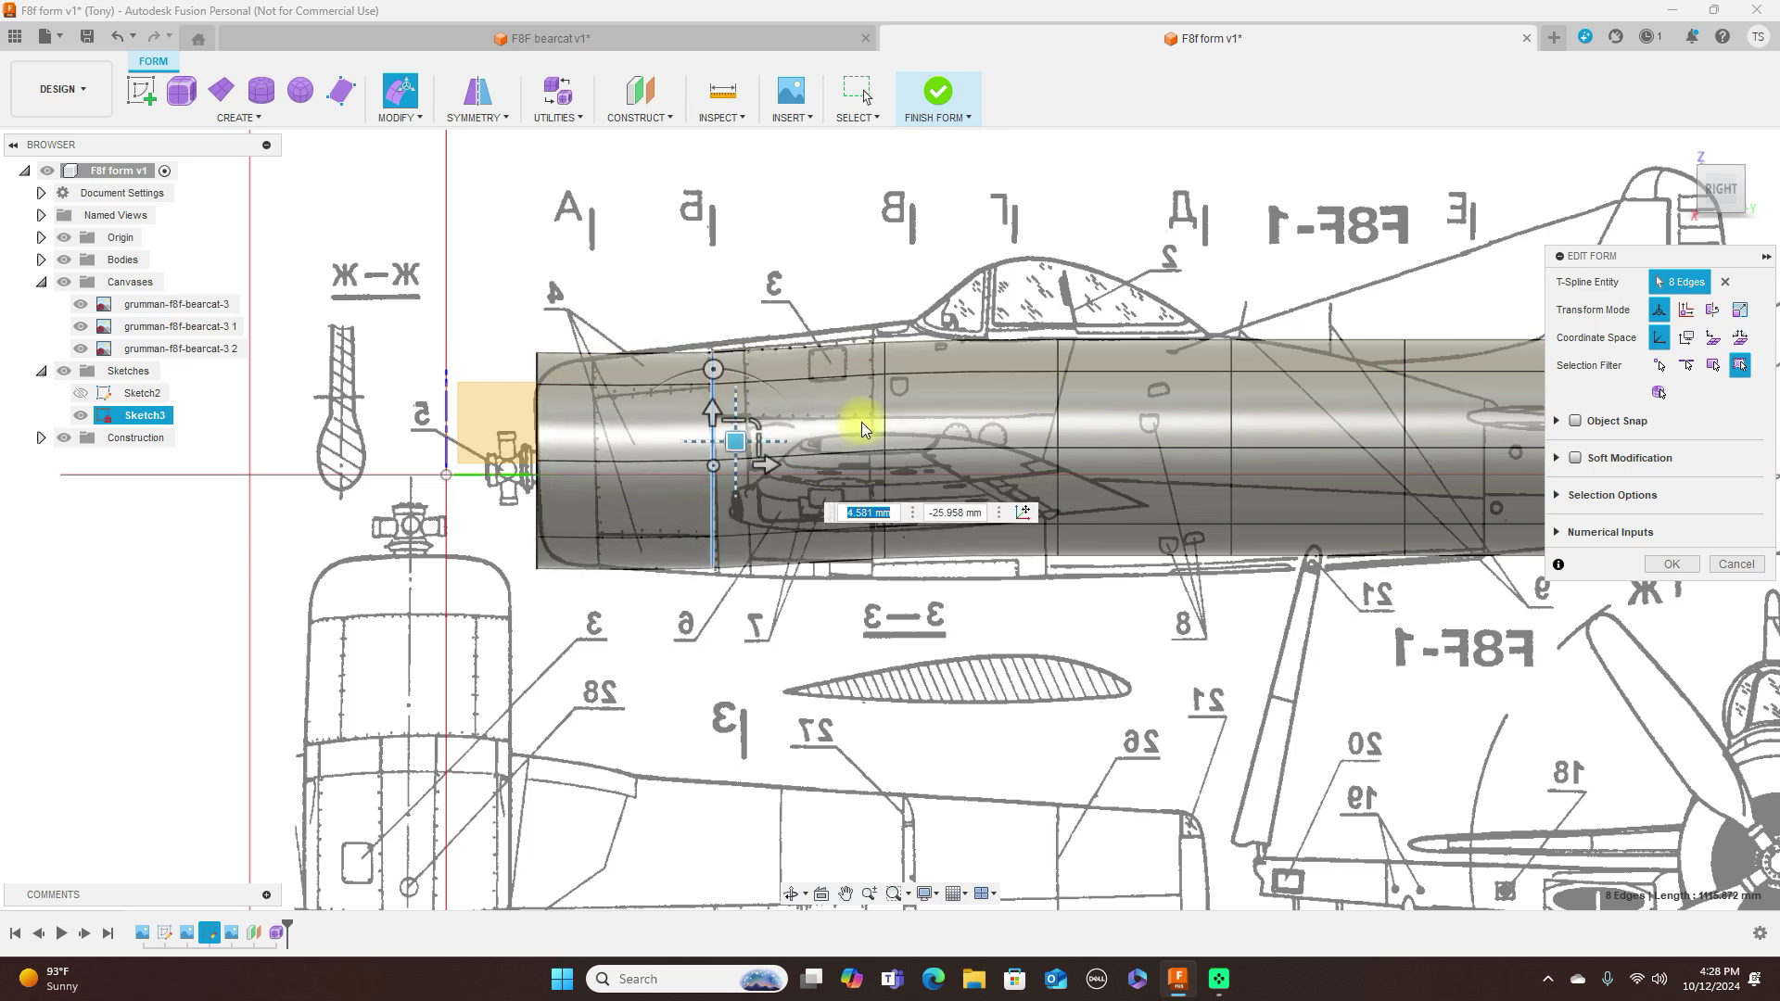
Step: Fit the mid-fuselage loops to the side outline, enlarging the one beneath the canopy
double_click(885, 409)
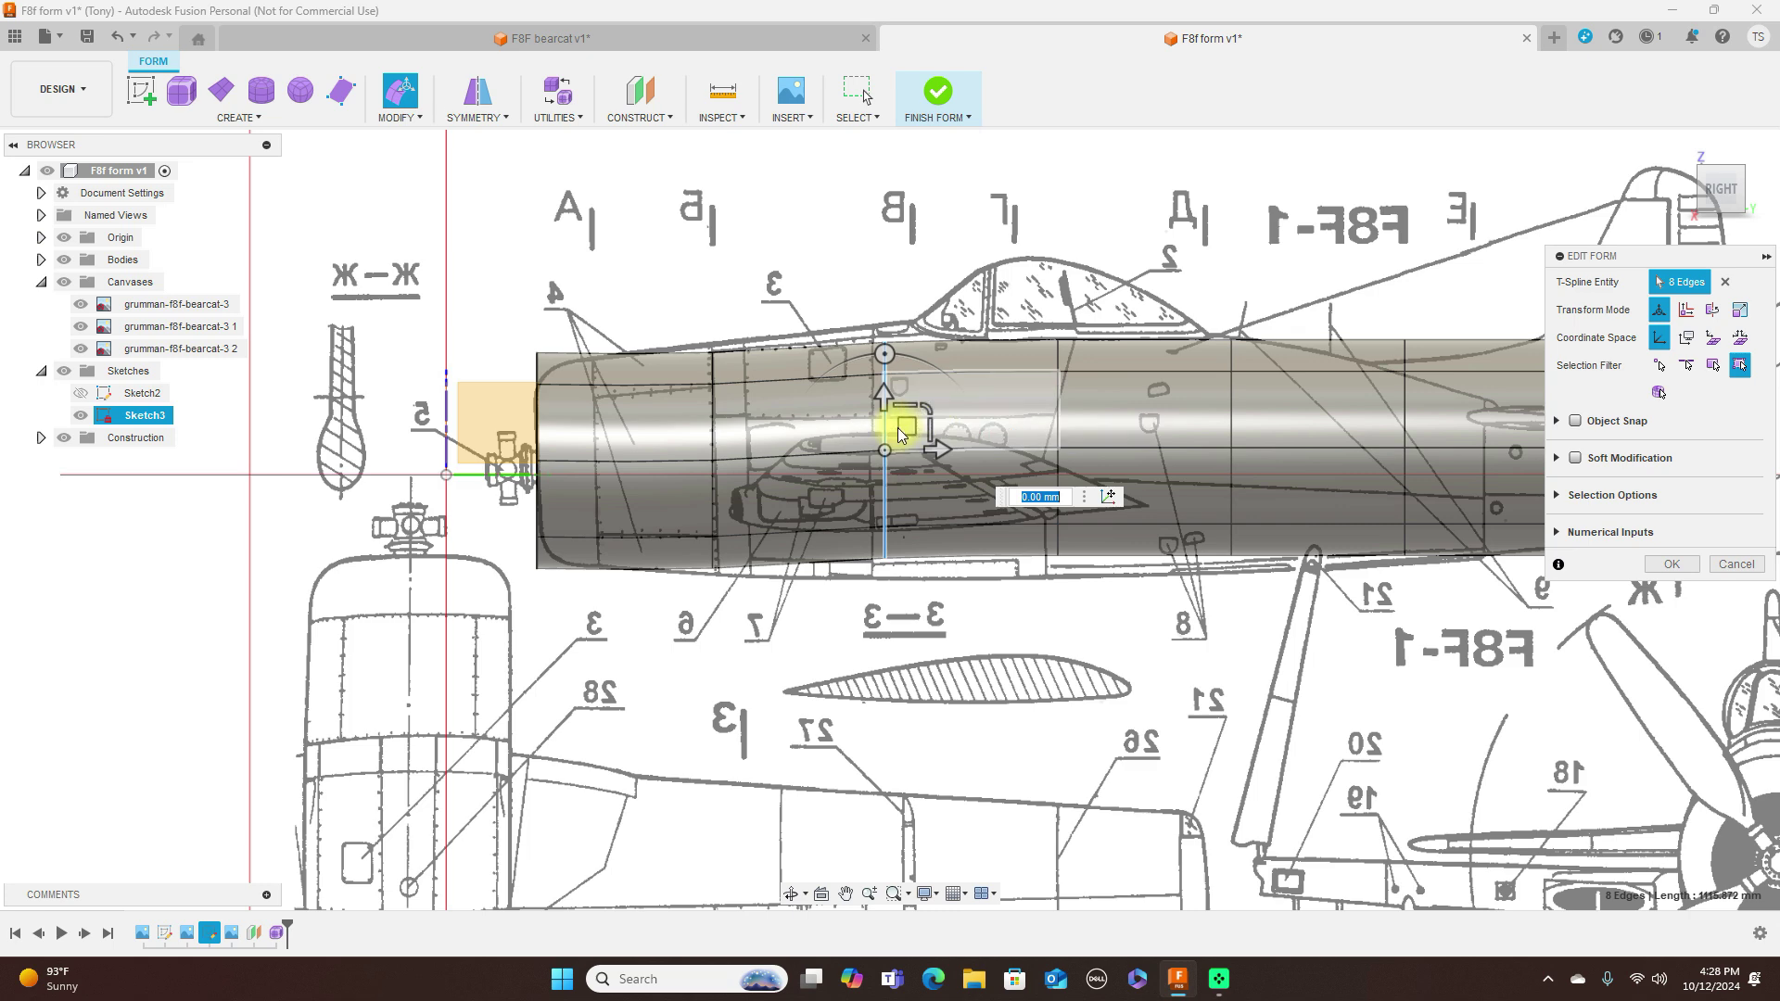
drag(905, 426, 934, 404)
double_click(1059, 382)
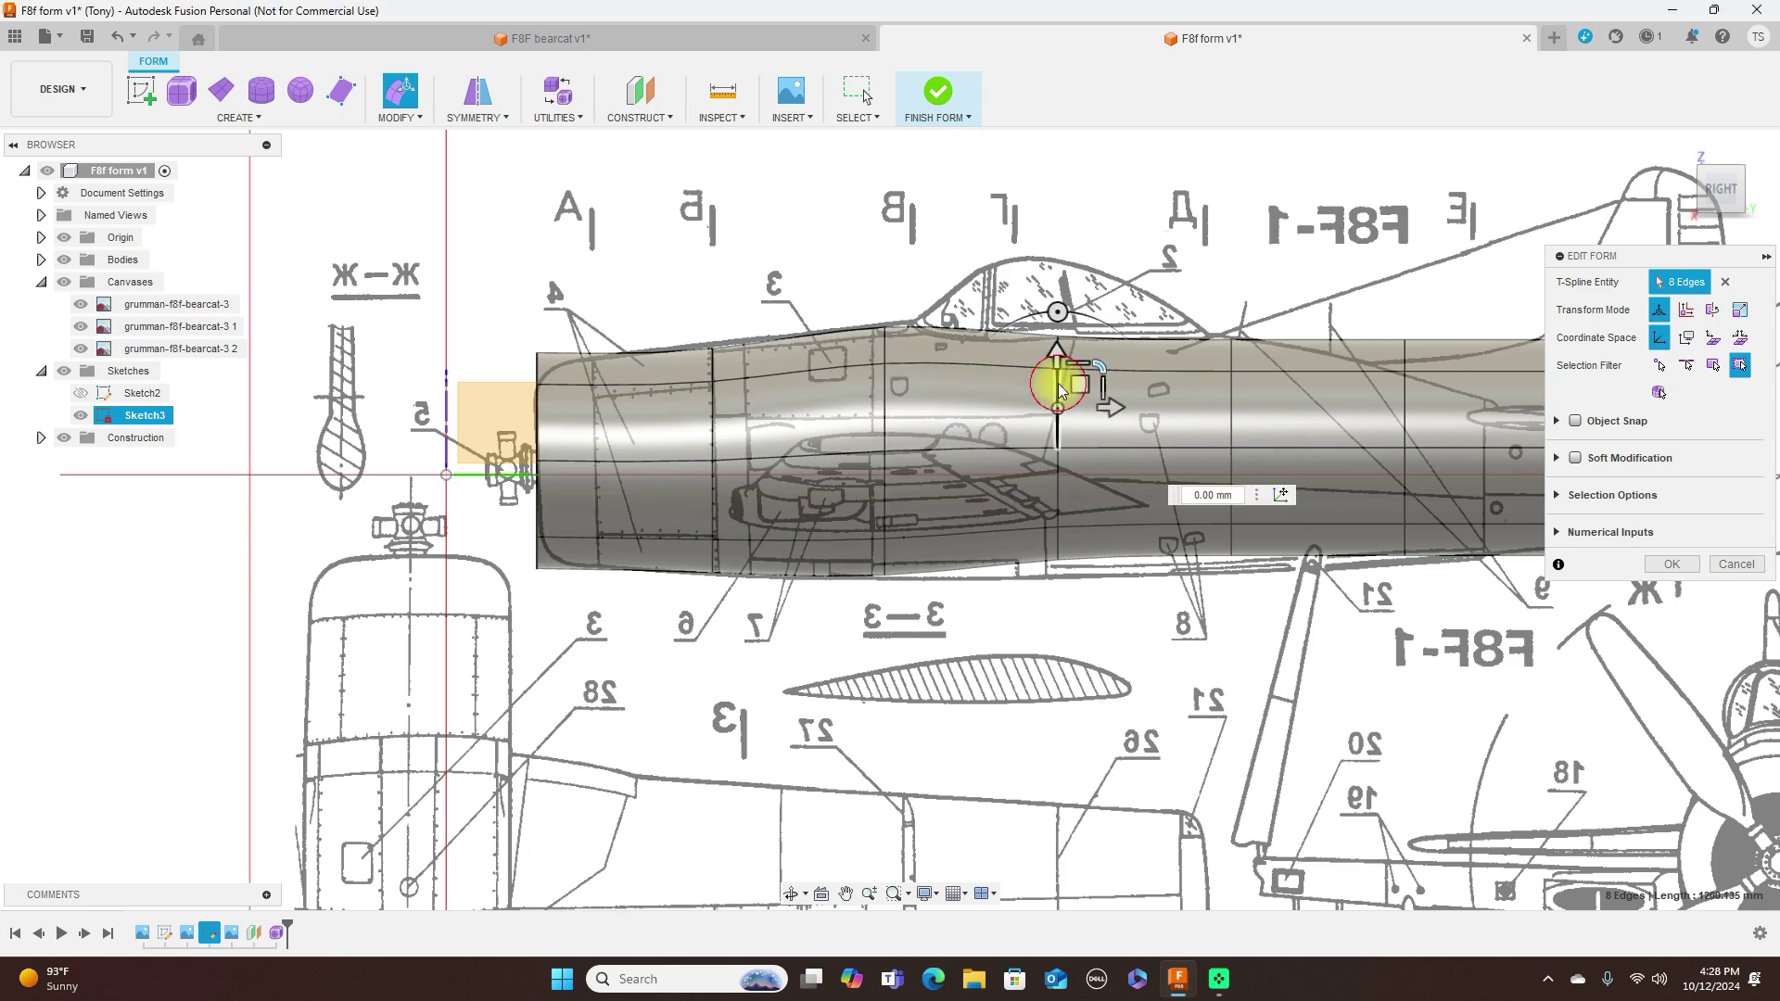
drag(1100, 402, 1082, 434)
middle_drag(1278, 258, 1073, 247)
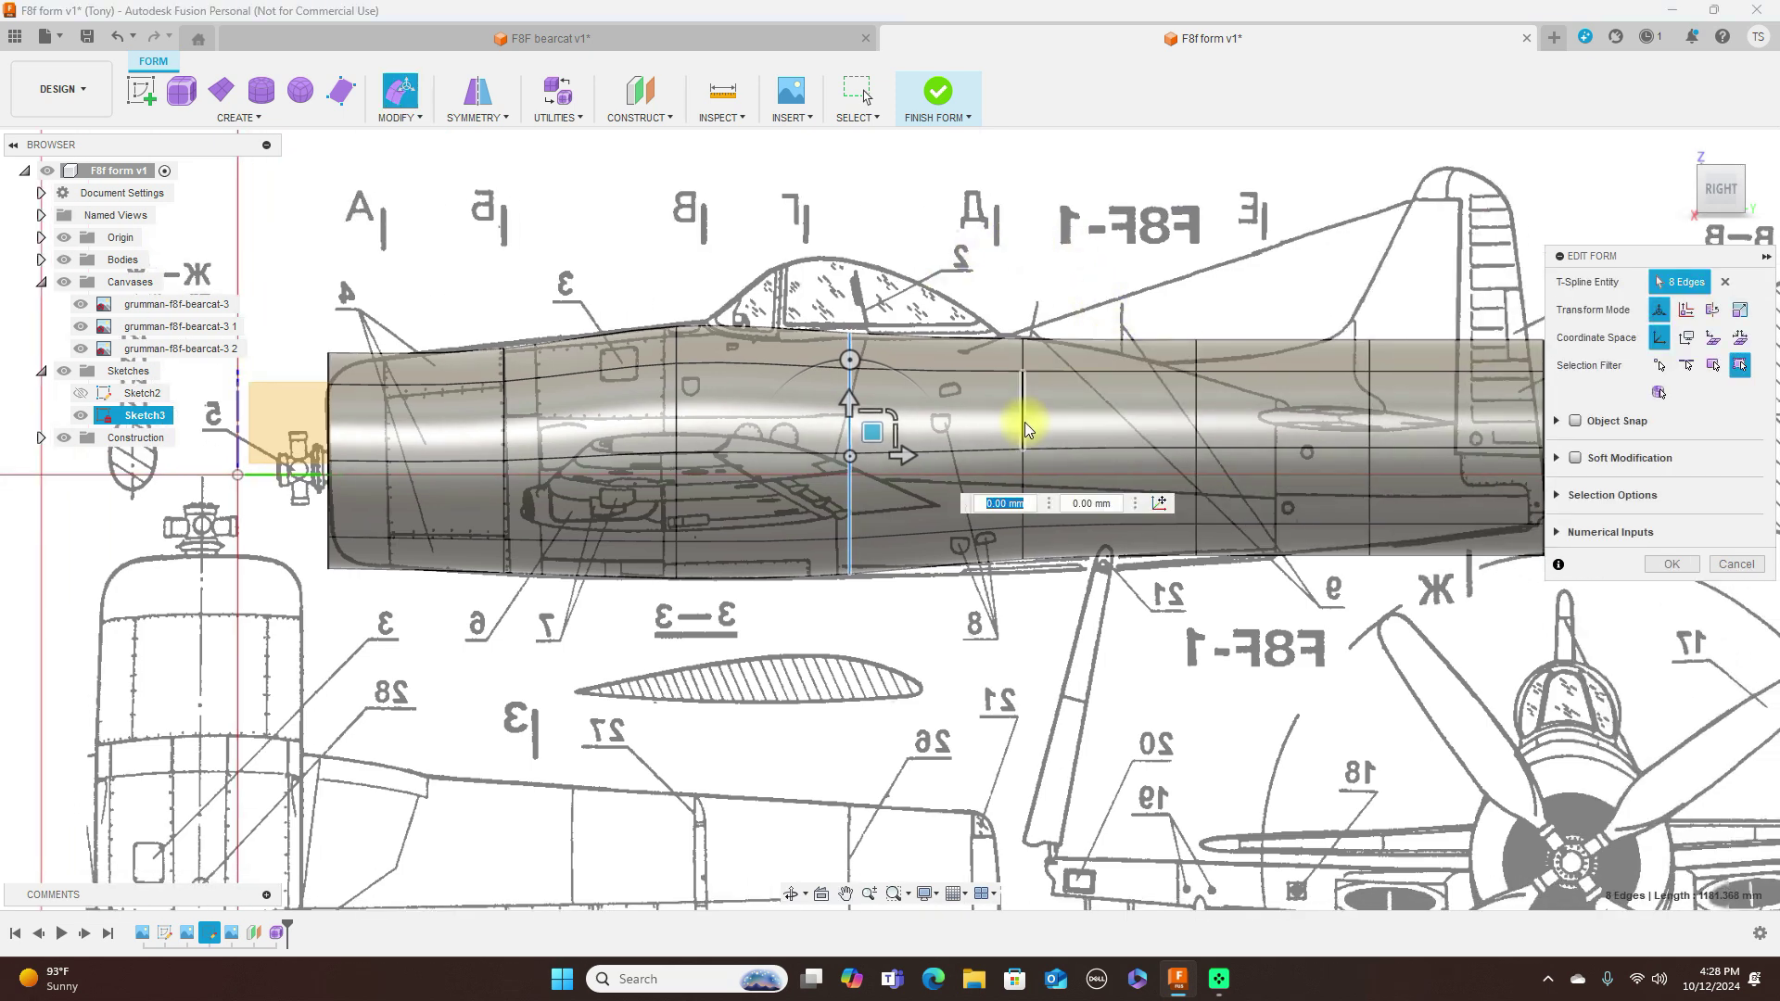
double_click(1025, 422)
drag(1070, 409, 1048, 434)
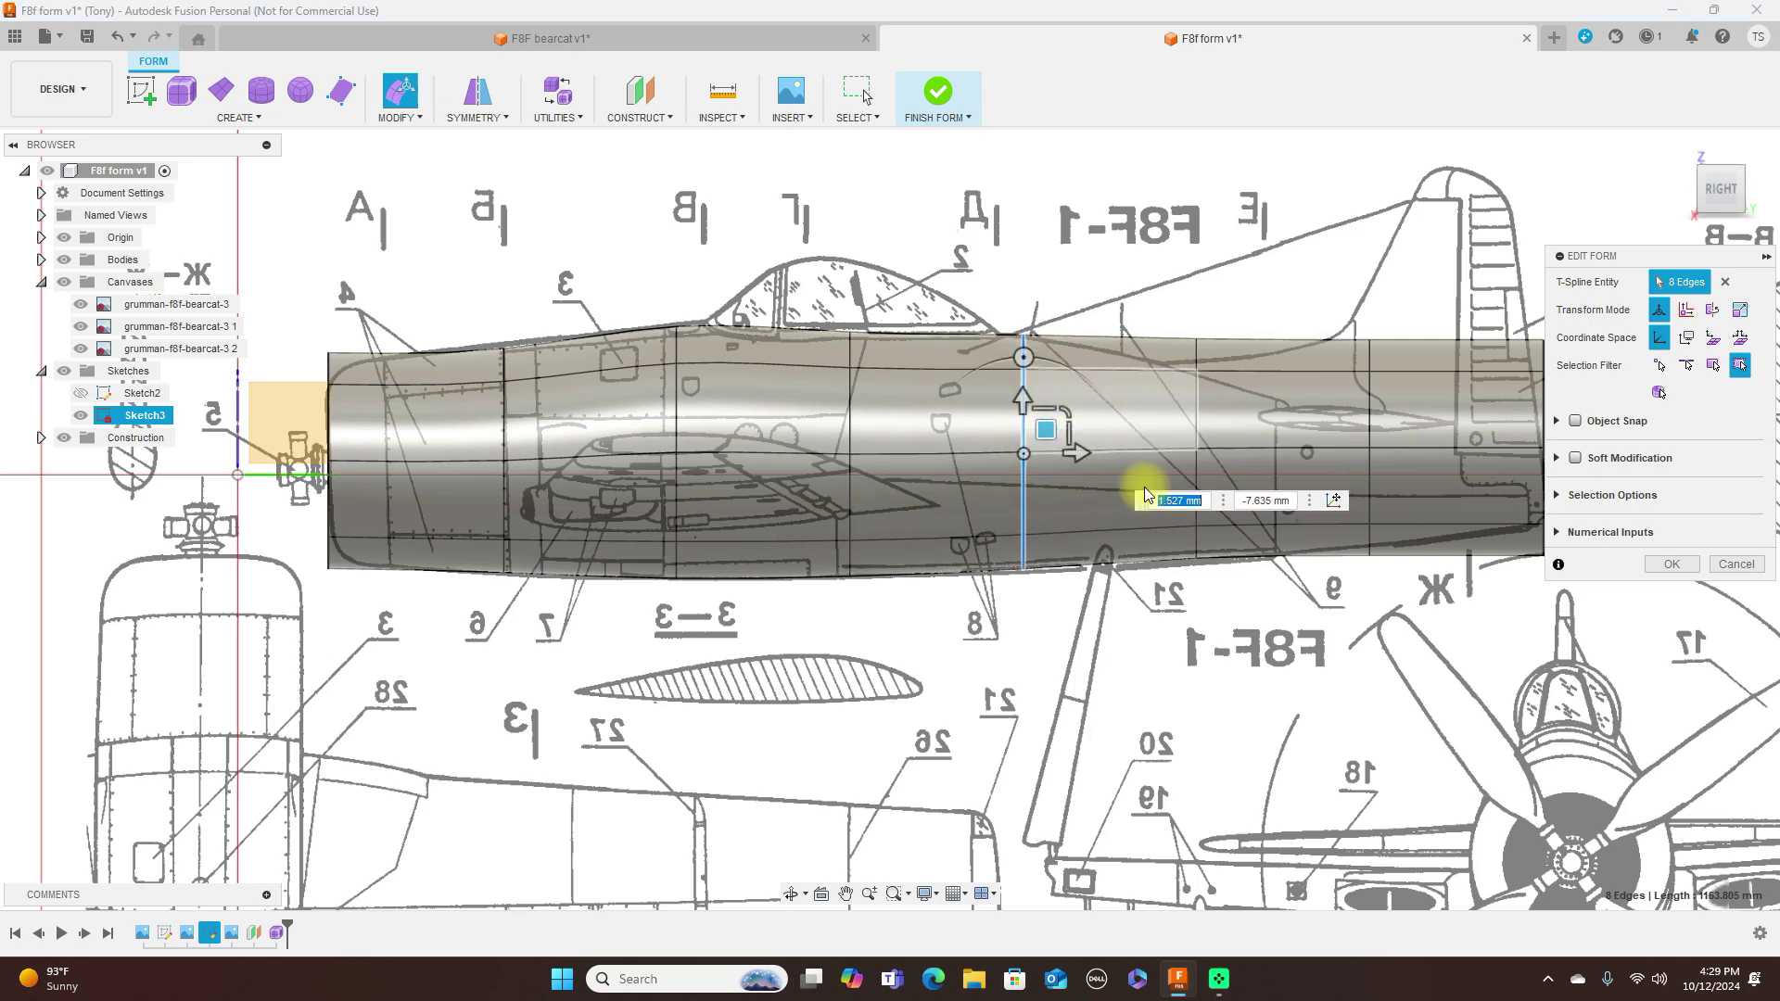
middle_drag(1165, 656, 1138, 680)
scroll(1149, 656, up, 2)
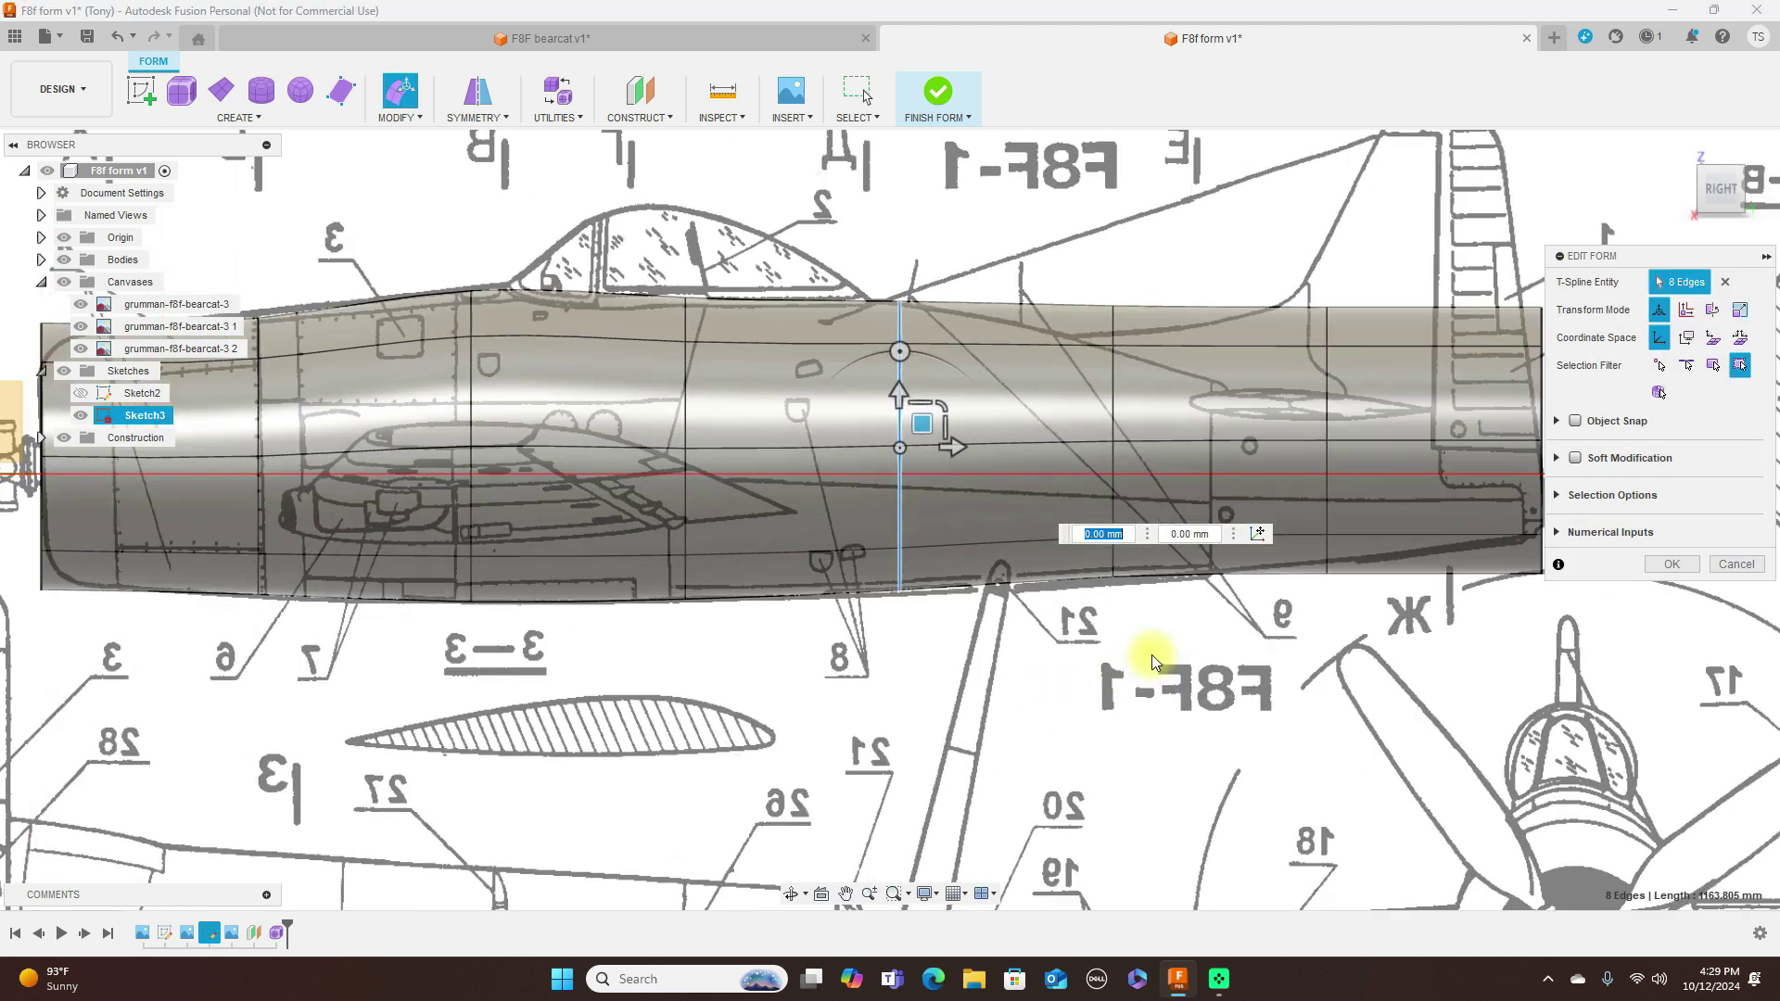
Step: Pinch the rear loops inward and shrink the tail end of the fuselage
double_click(1113, 399)
drag(1159, 402, 1135, 450)
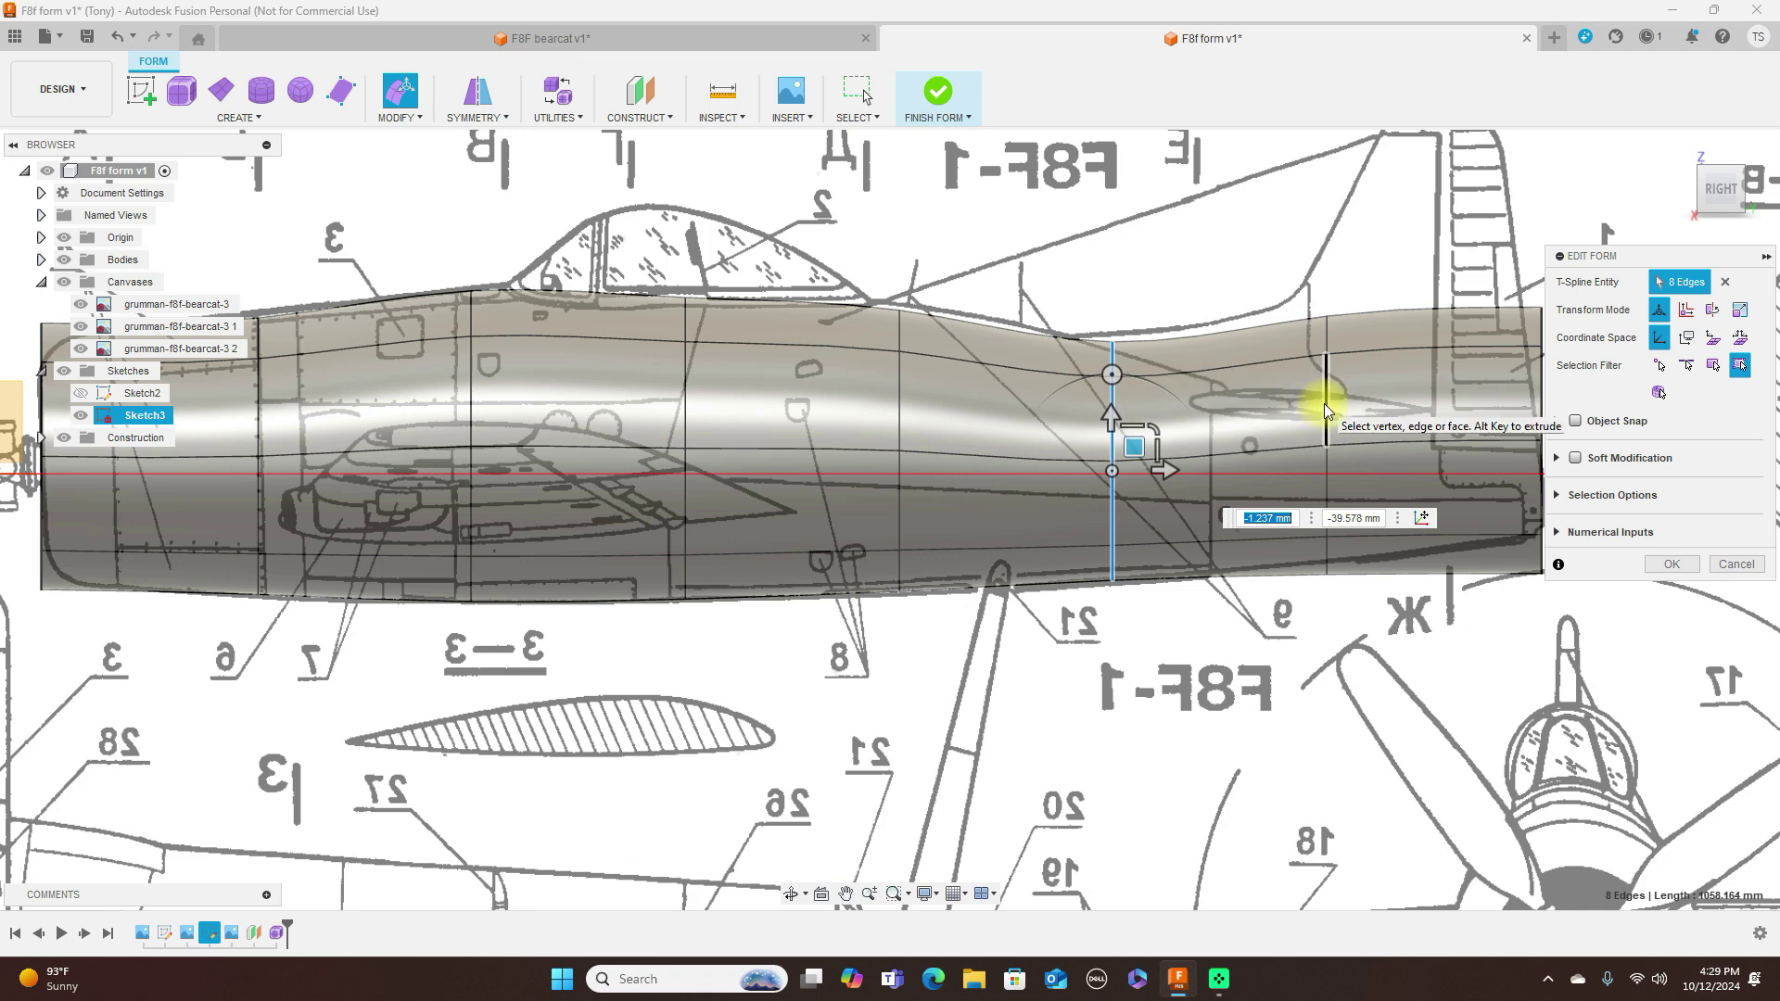
double_click(1324, 404)
drag(1369, 400, 1348, 411)
middle_drag(1308, 284, 1135, 273)
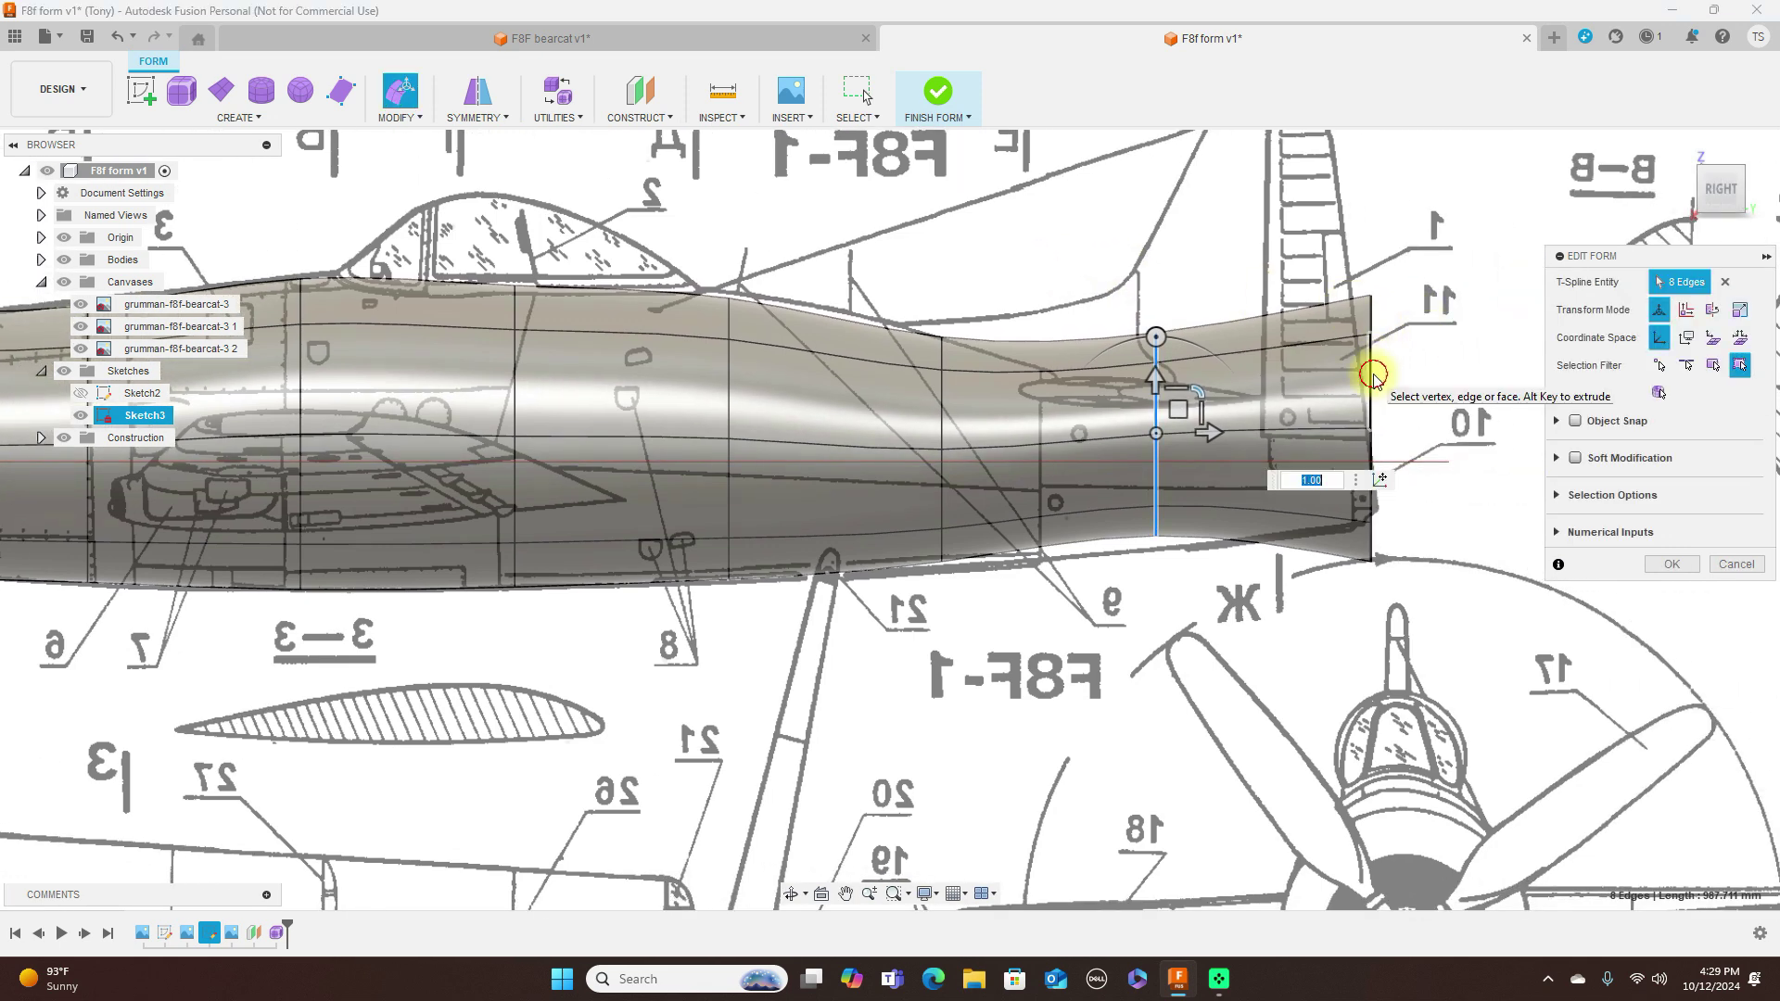
double_click(1372, 370)
drag(1413, 386, 1389, 395)
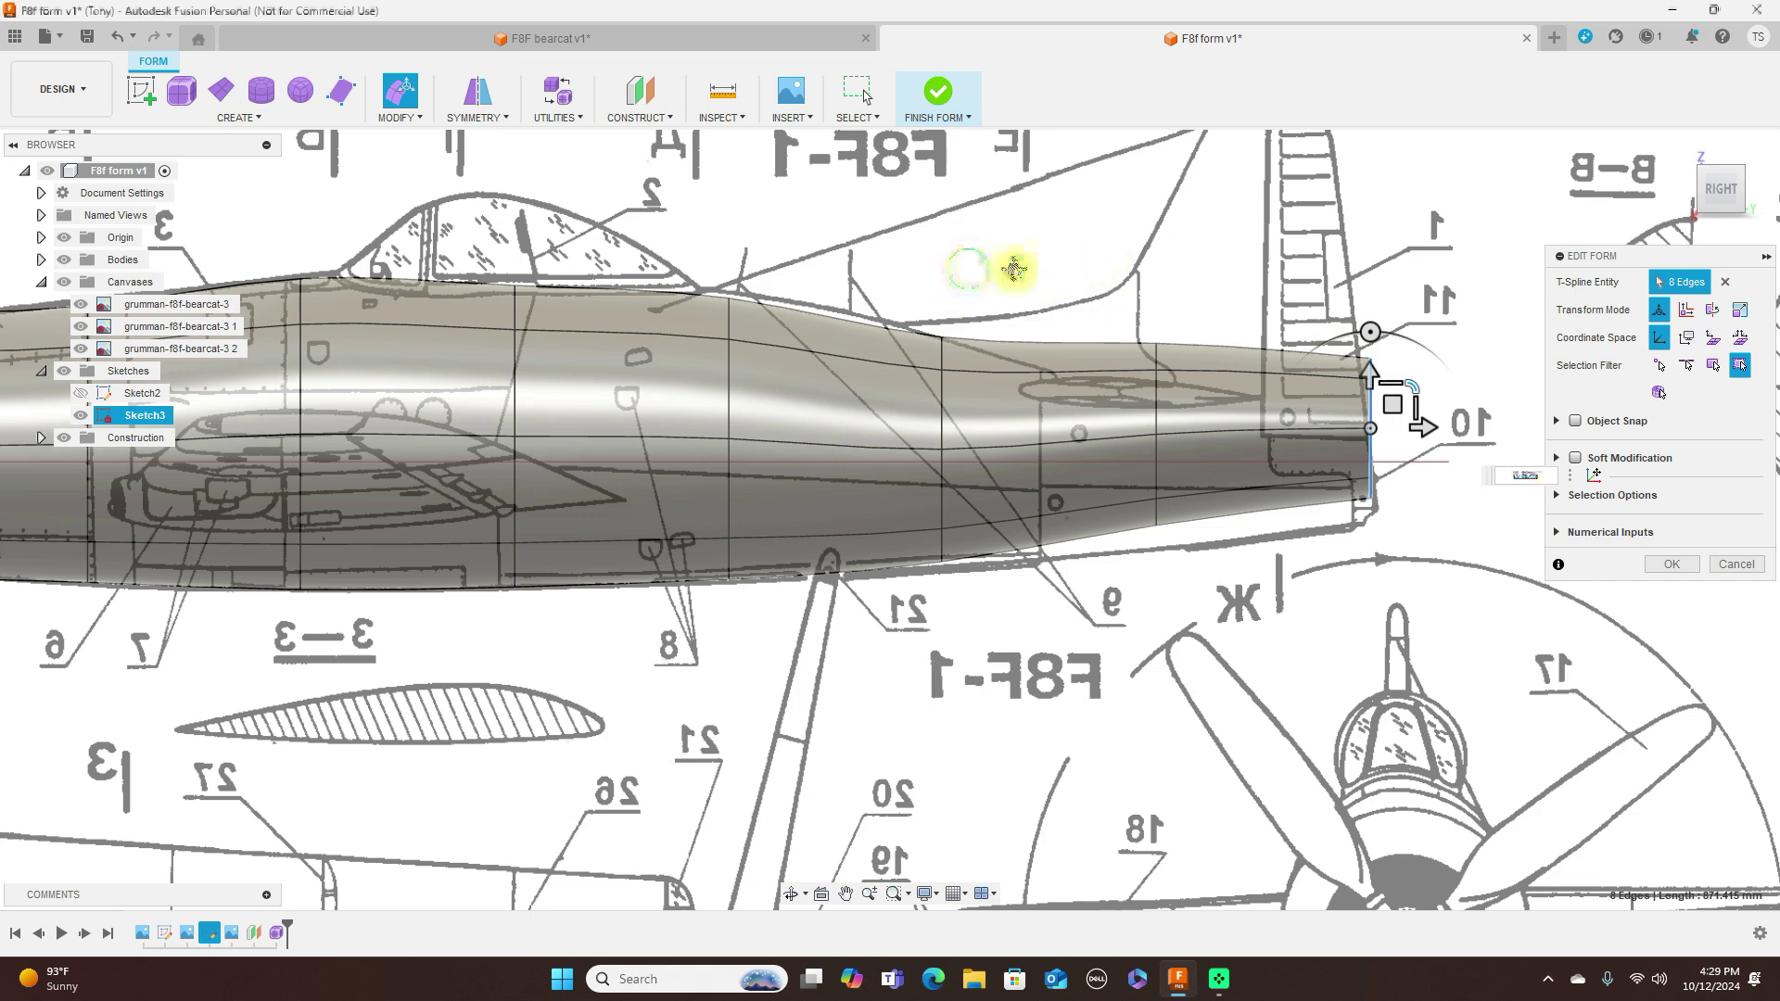
Step: Nudge the mid-fuselage edge loop to follow the blueprint outline
middle_drag(1013, 266, 1156, 263)
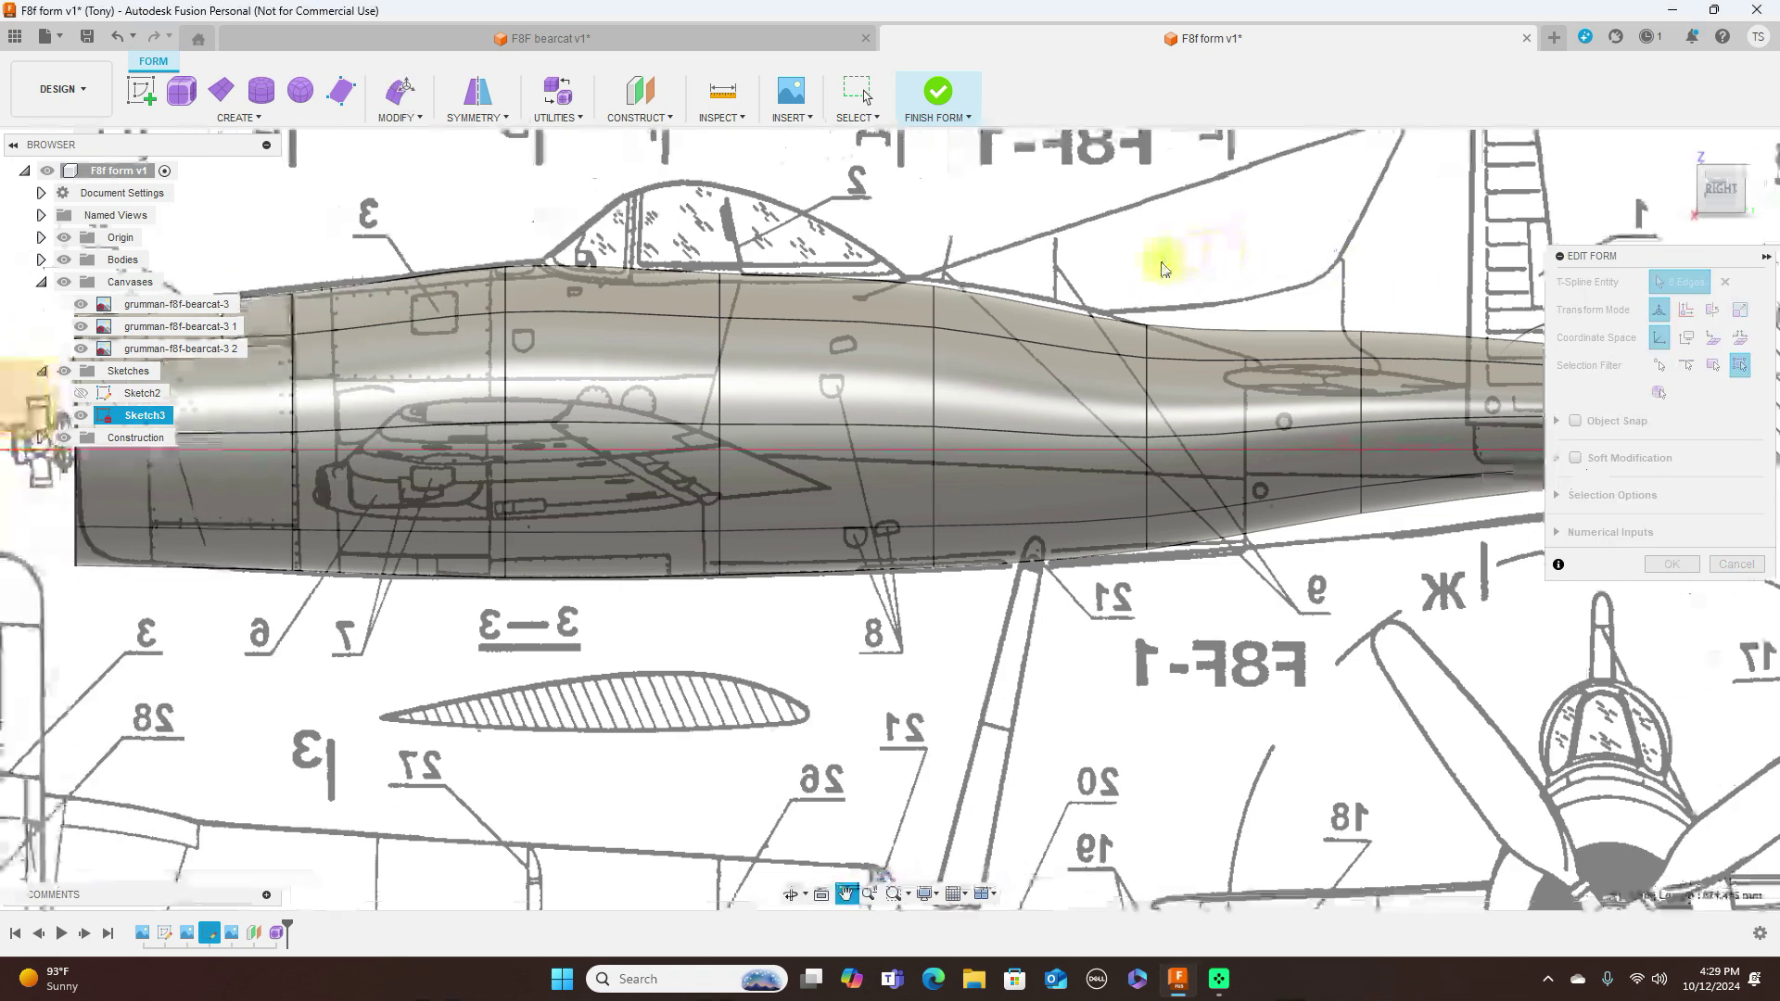
double_click(934, 387)
drag(966, 401, 958, 400)
scroll(1131, 247, down, 3)
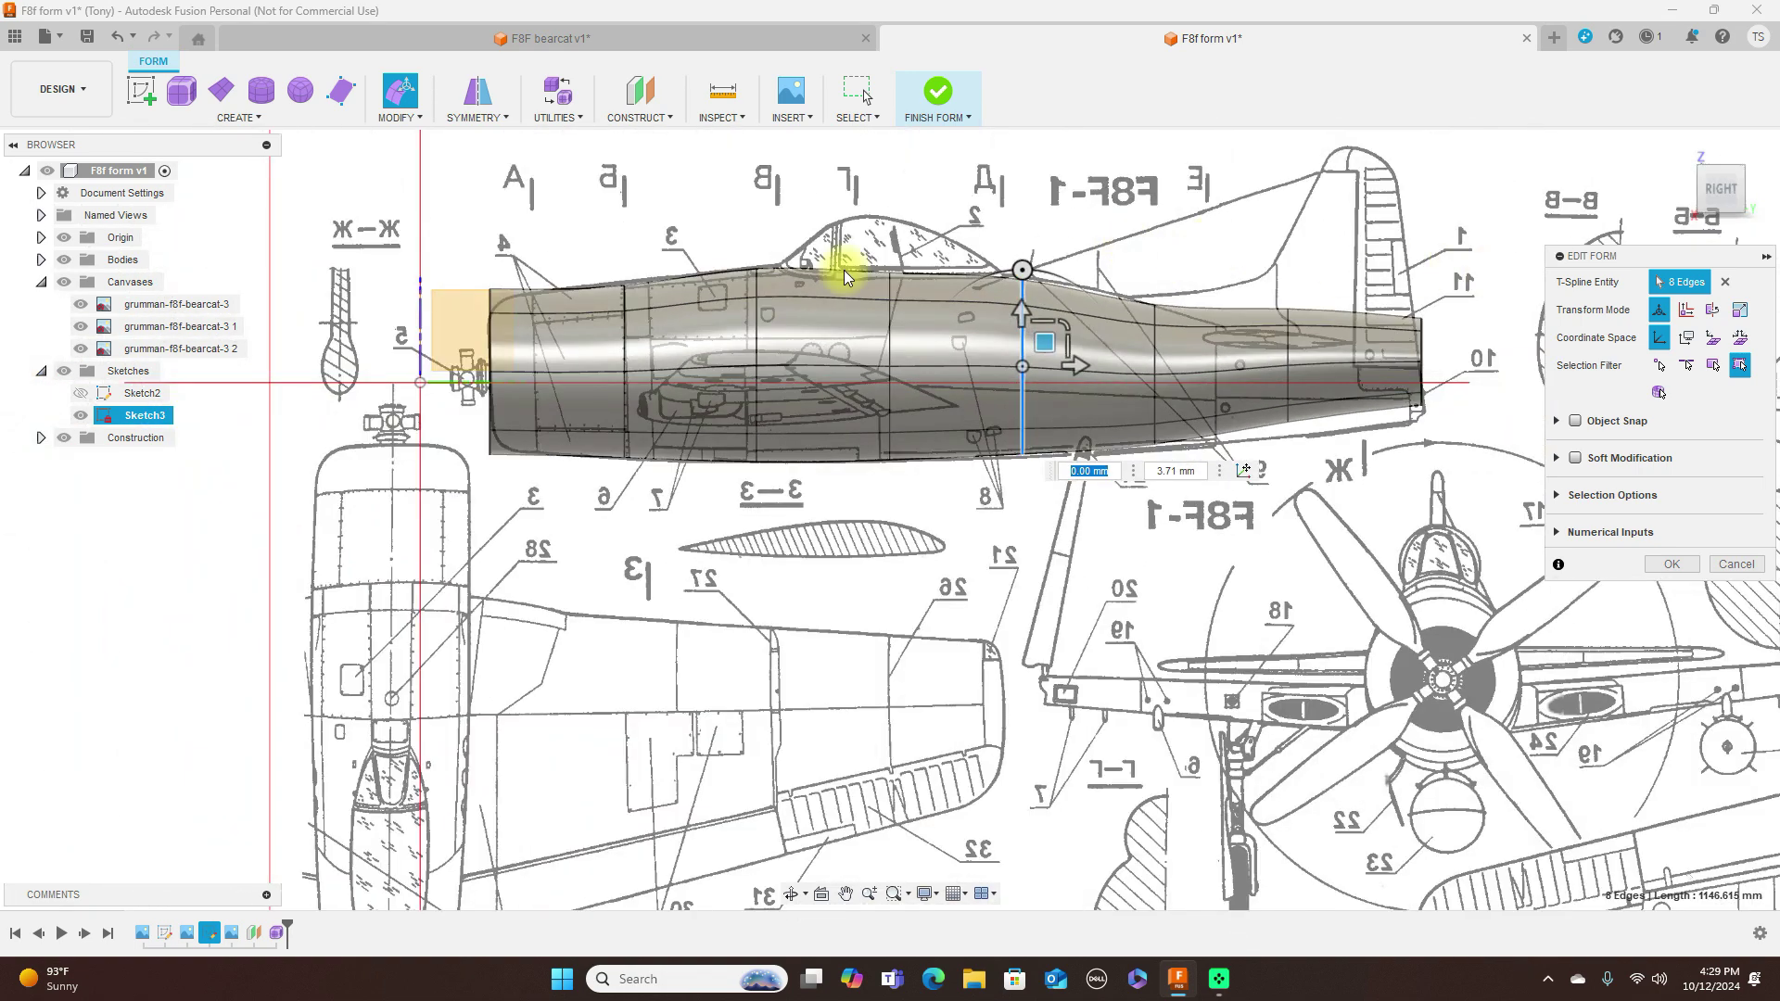
Step: Scale the nose edge loop down to about 0.842, reducing its perimeter to about 1017 mm
scroll(407, 389, up, 3)
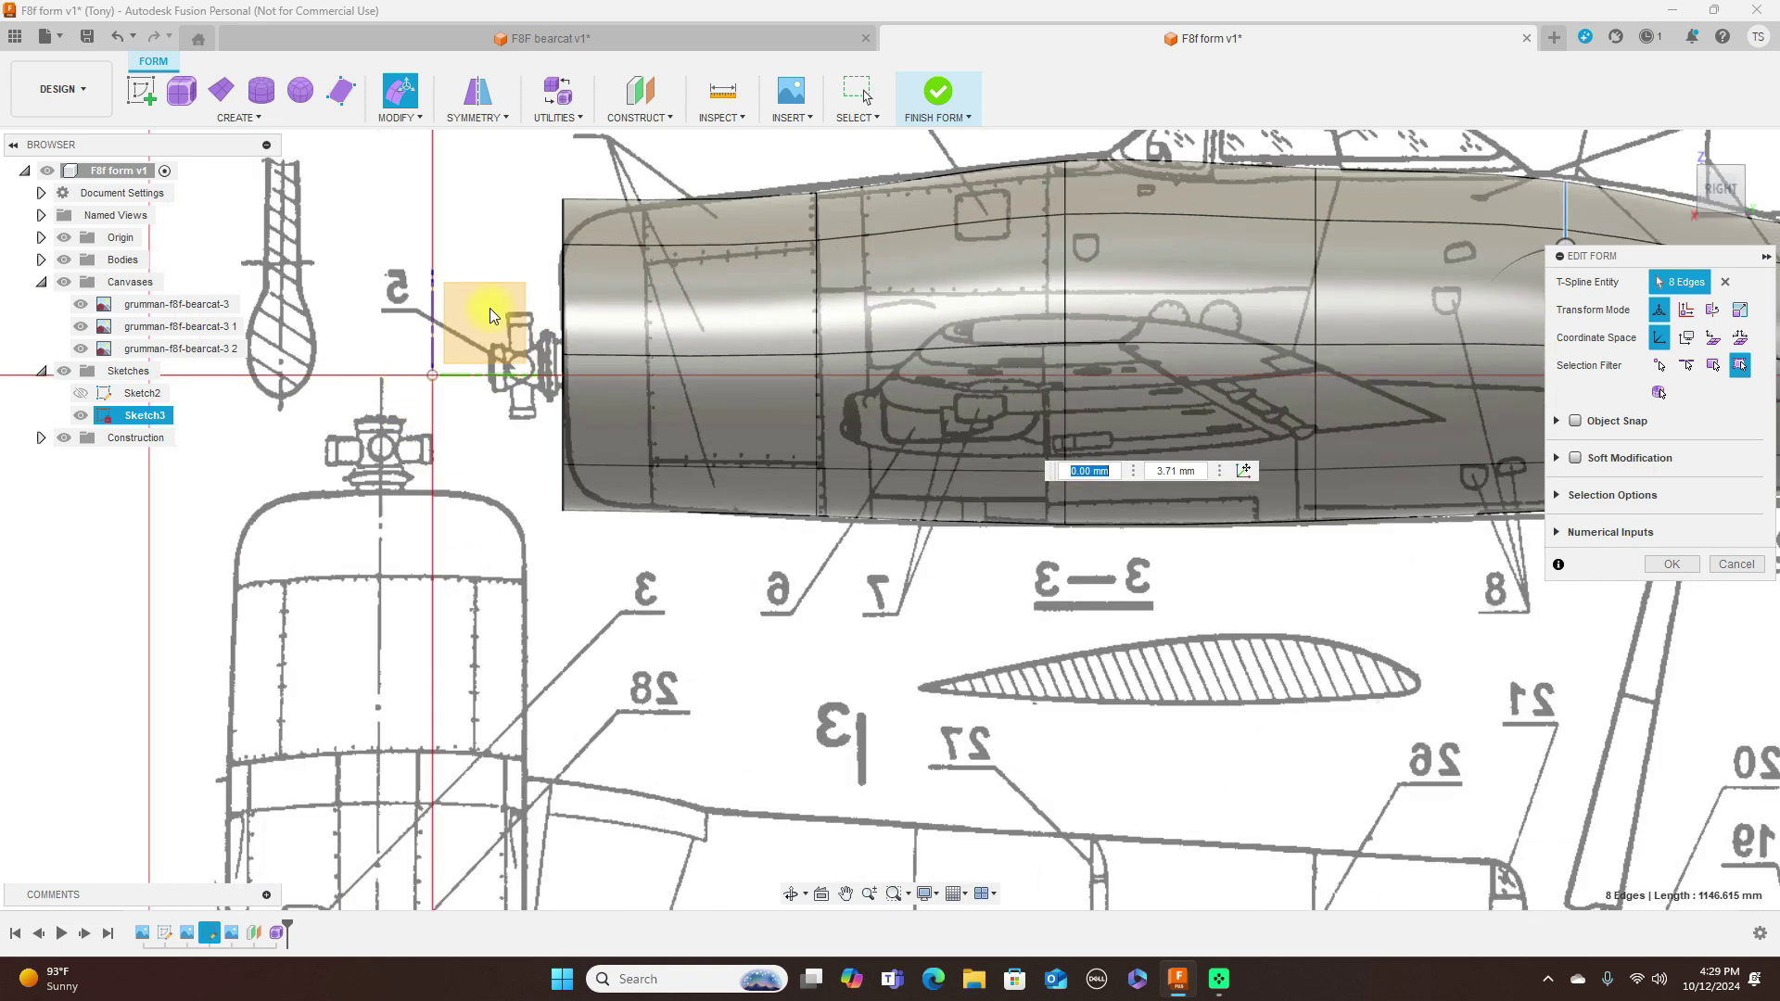
click(565, 303)
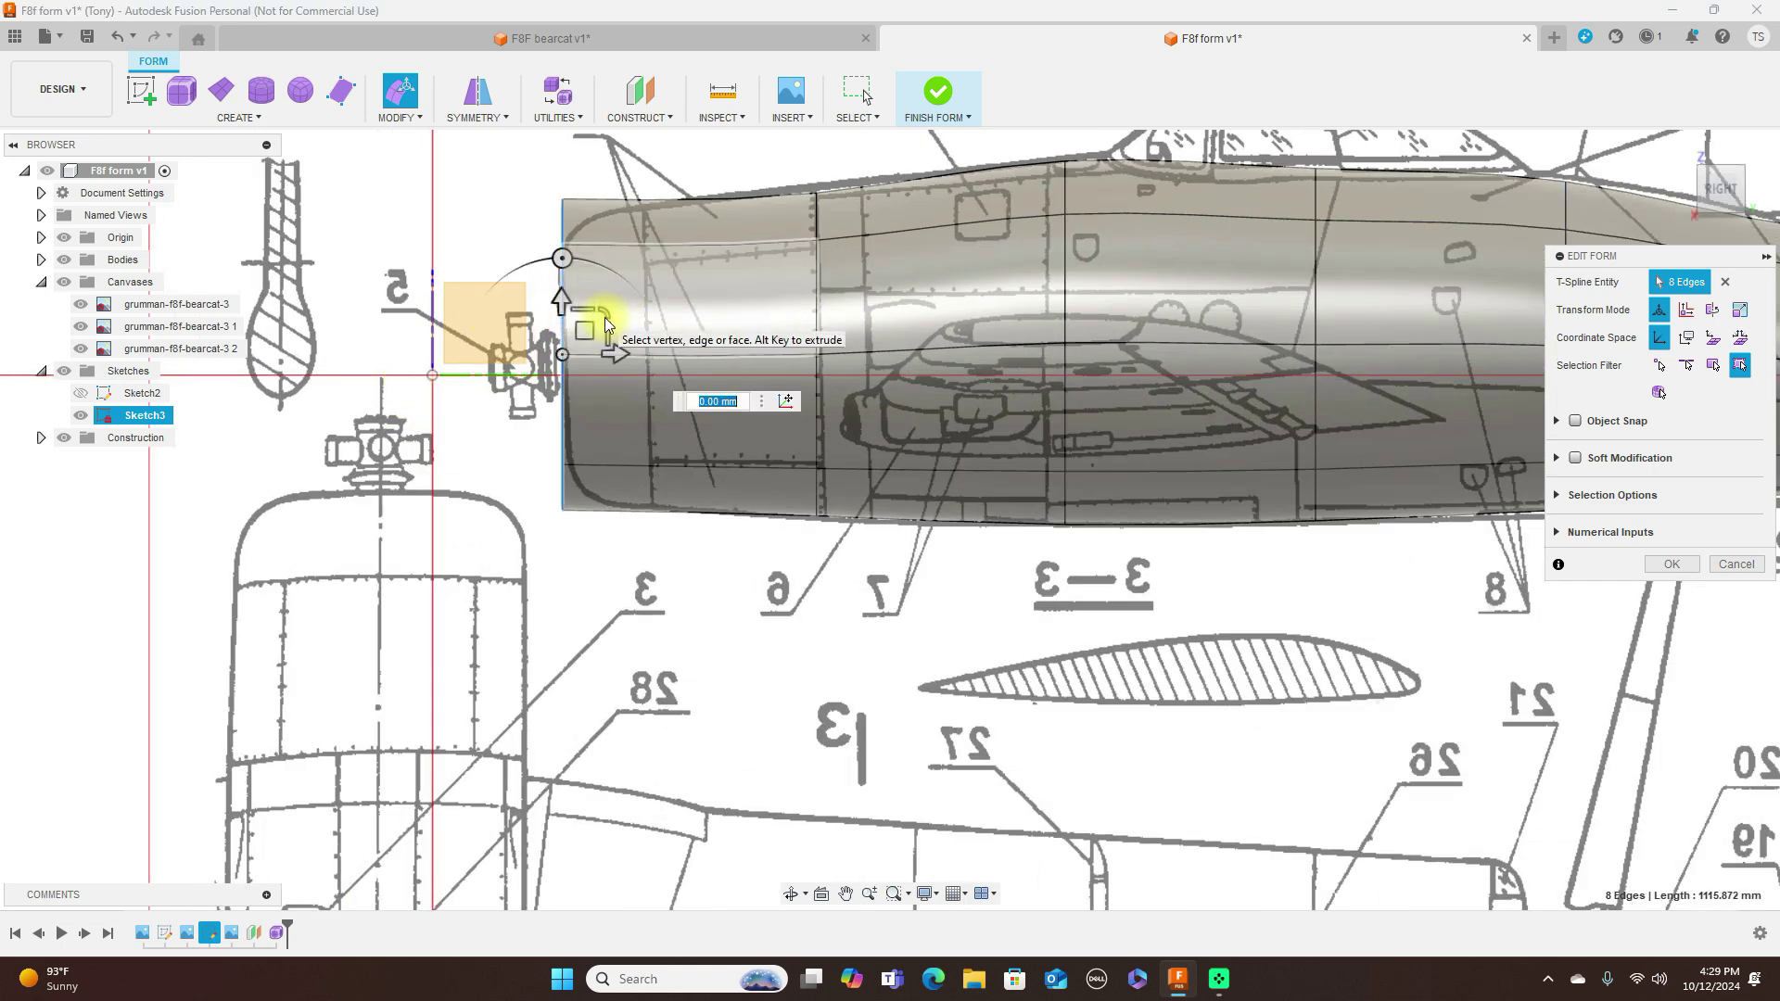
click(604, 313)
click(560, 266)
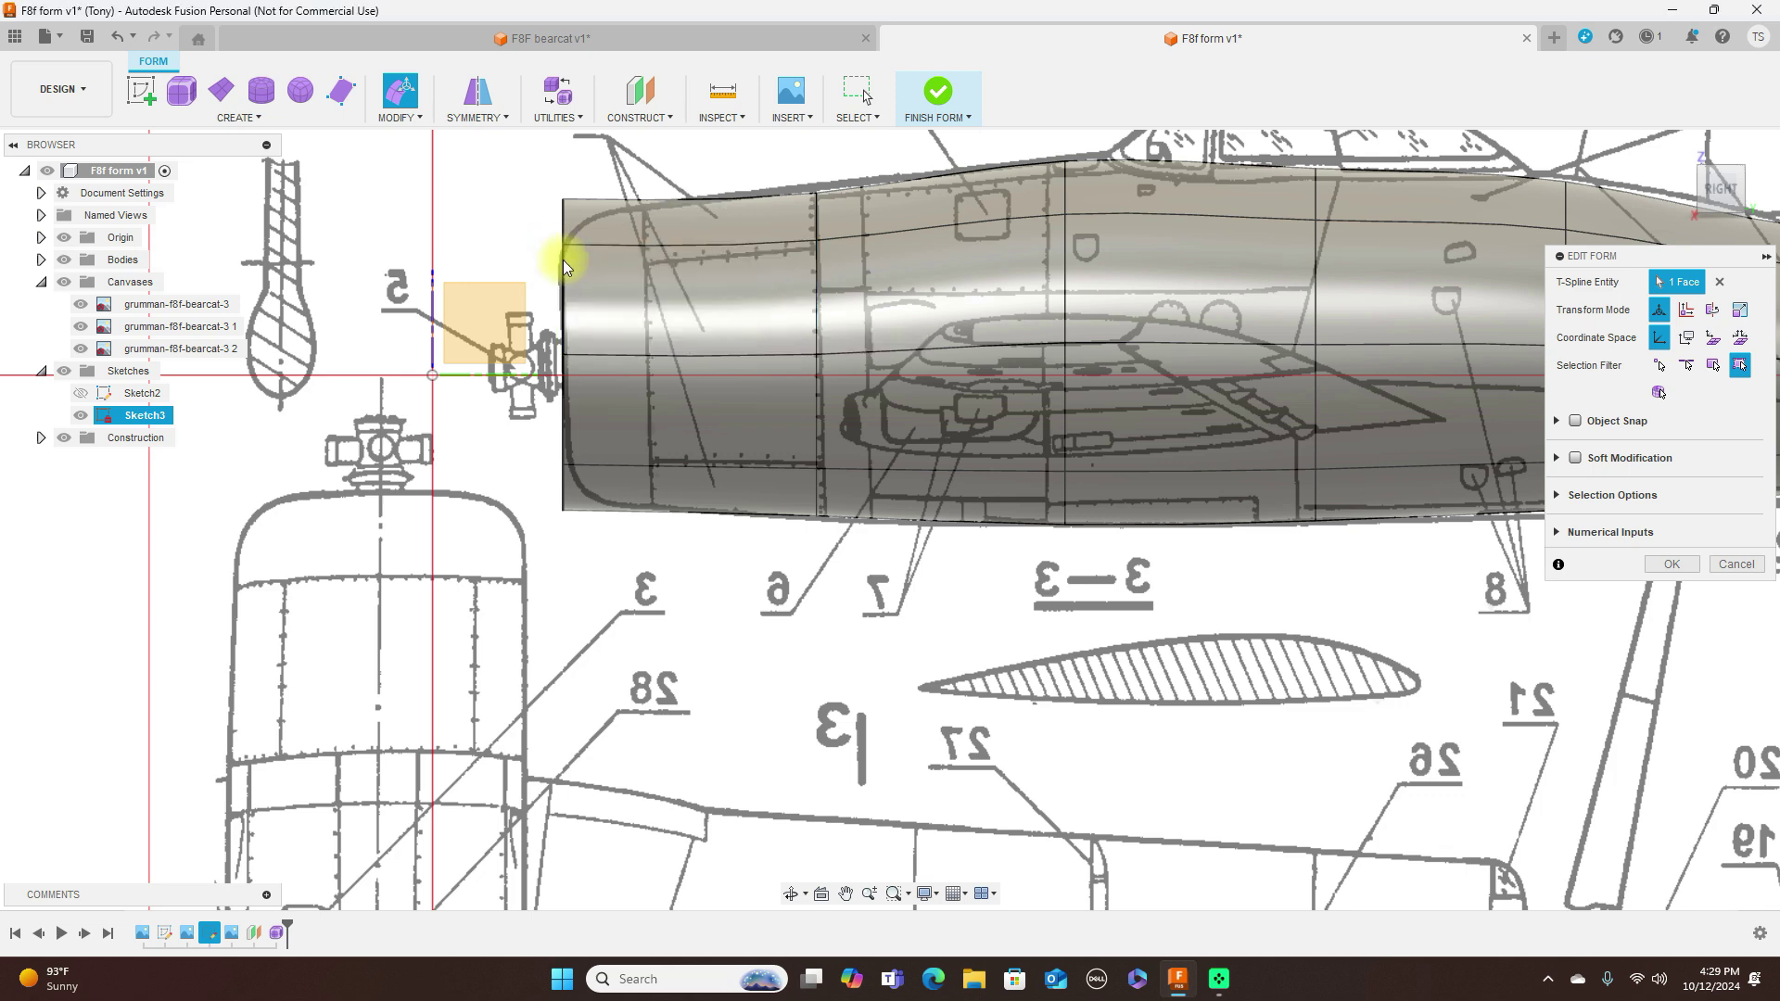
double_click(563, 270)
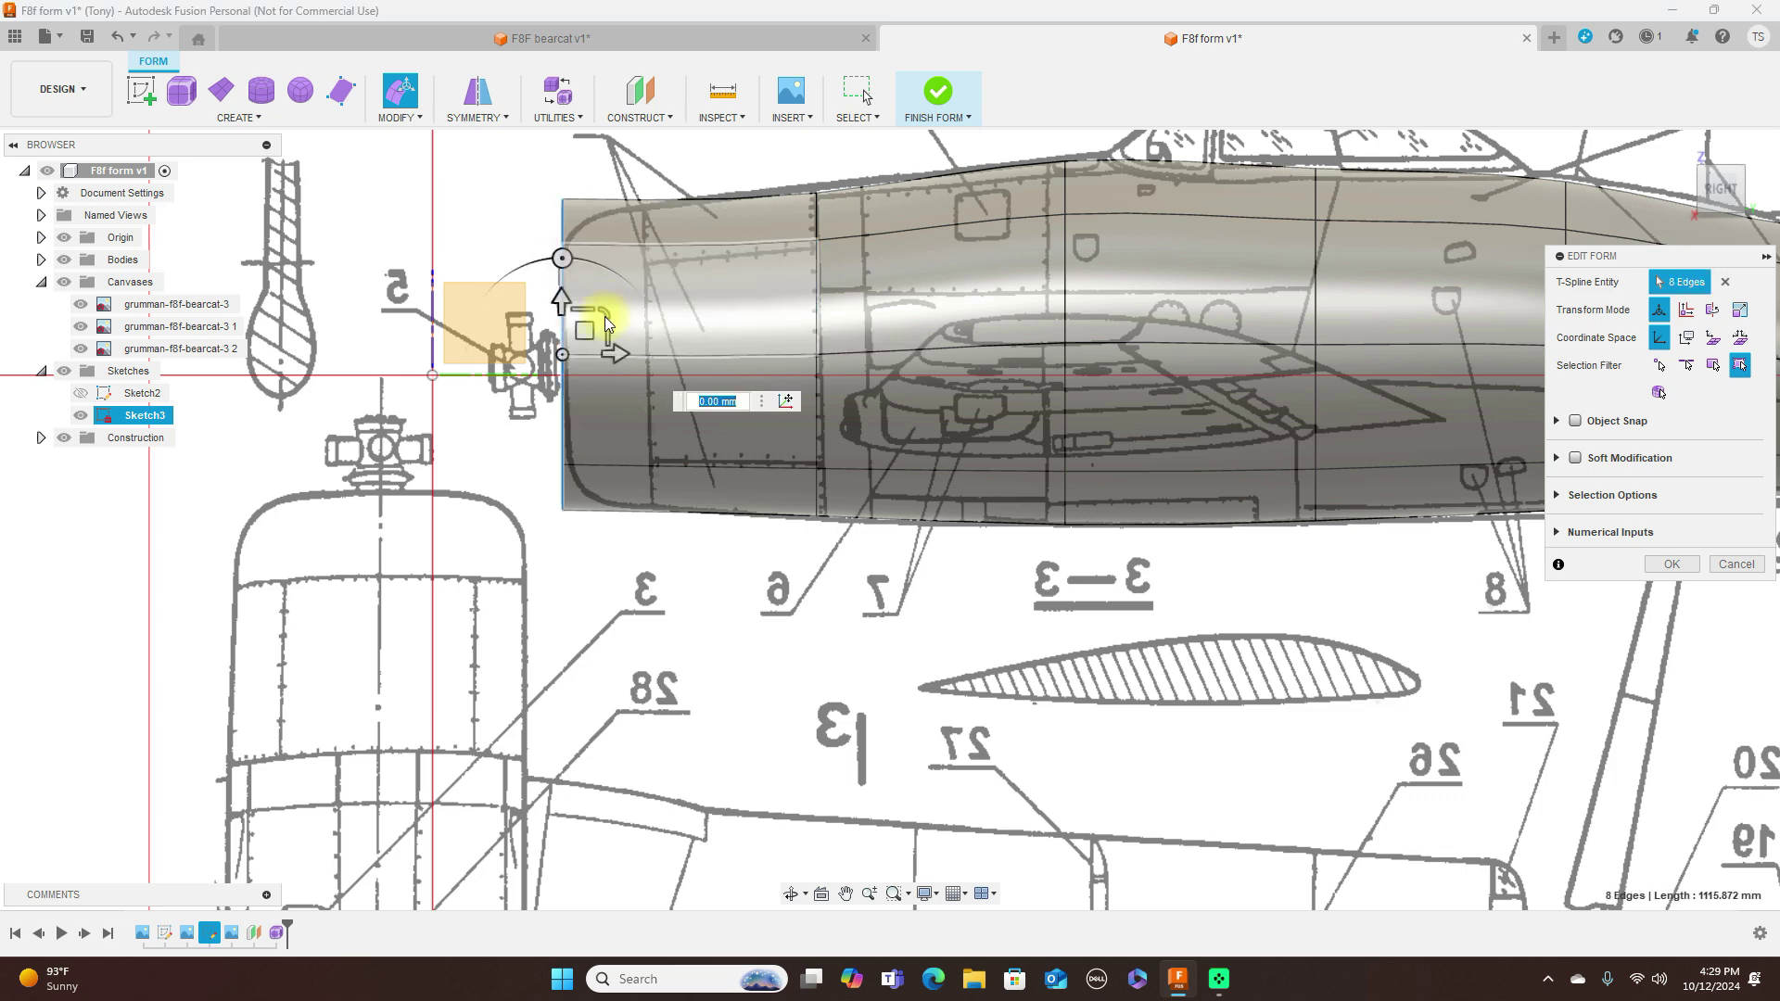
drag(603, 308, 598, 318)
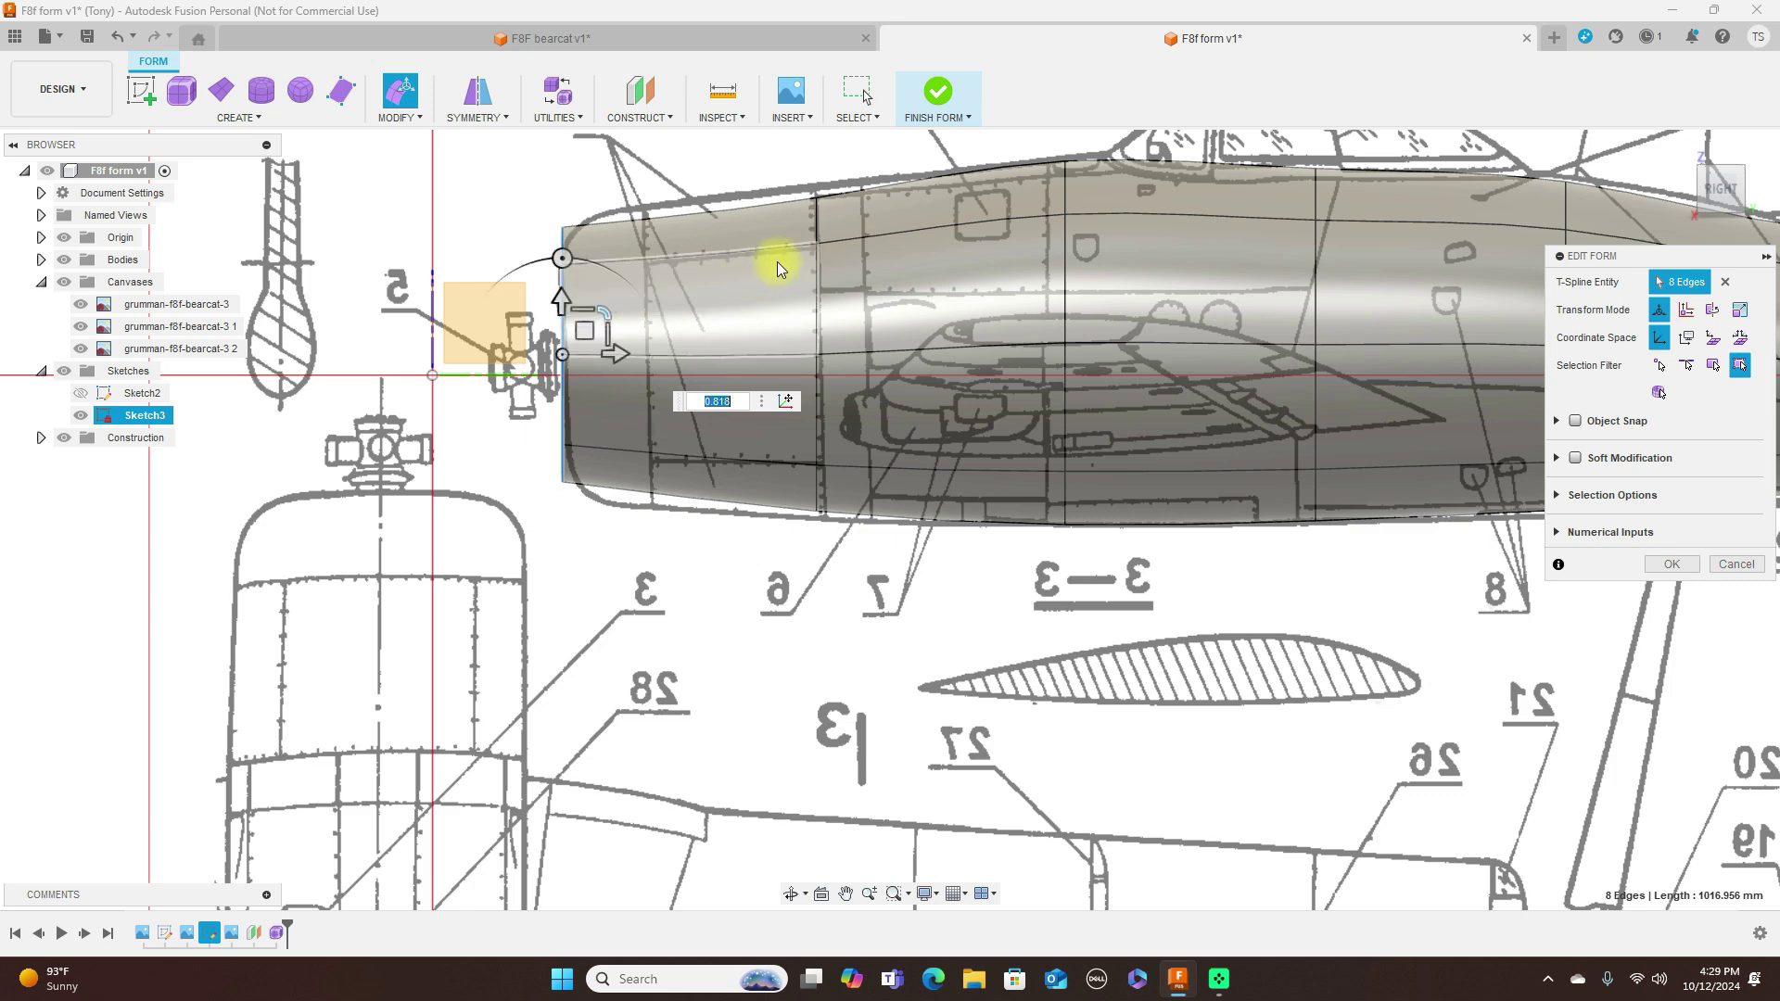
click(812, 278)
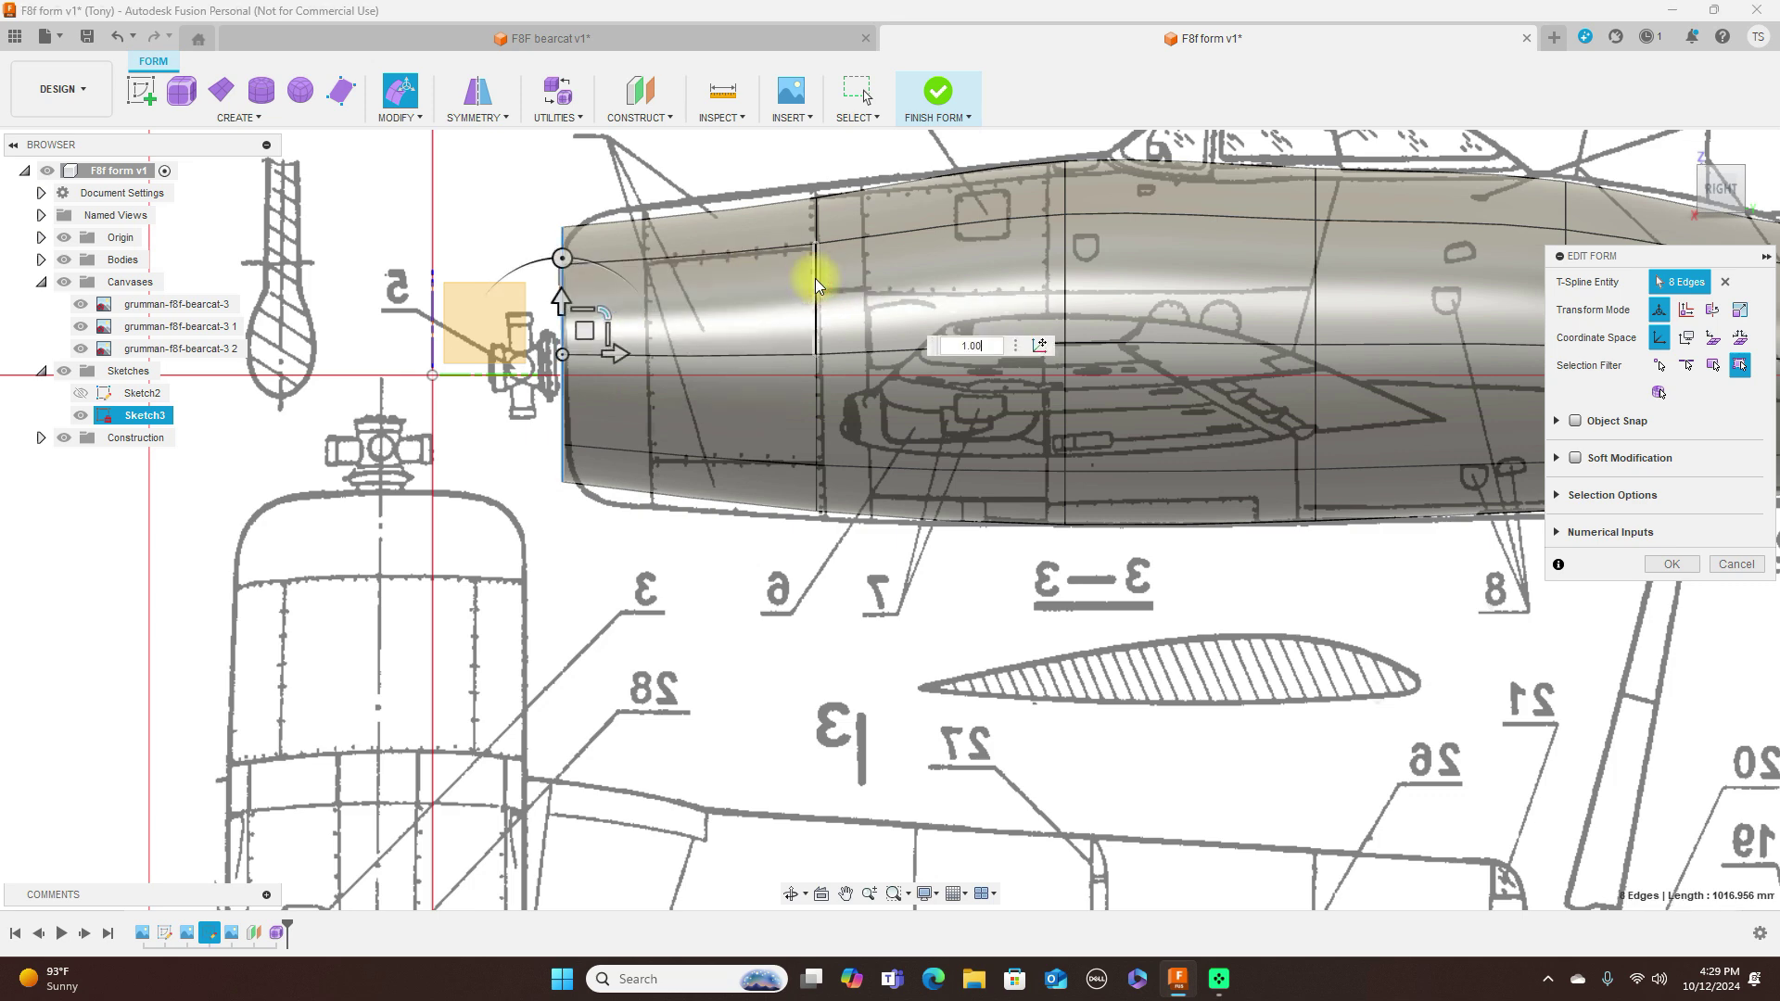
double_click(815, 278)
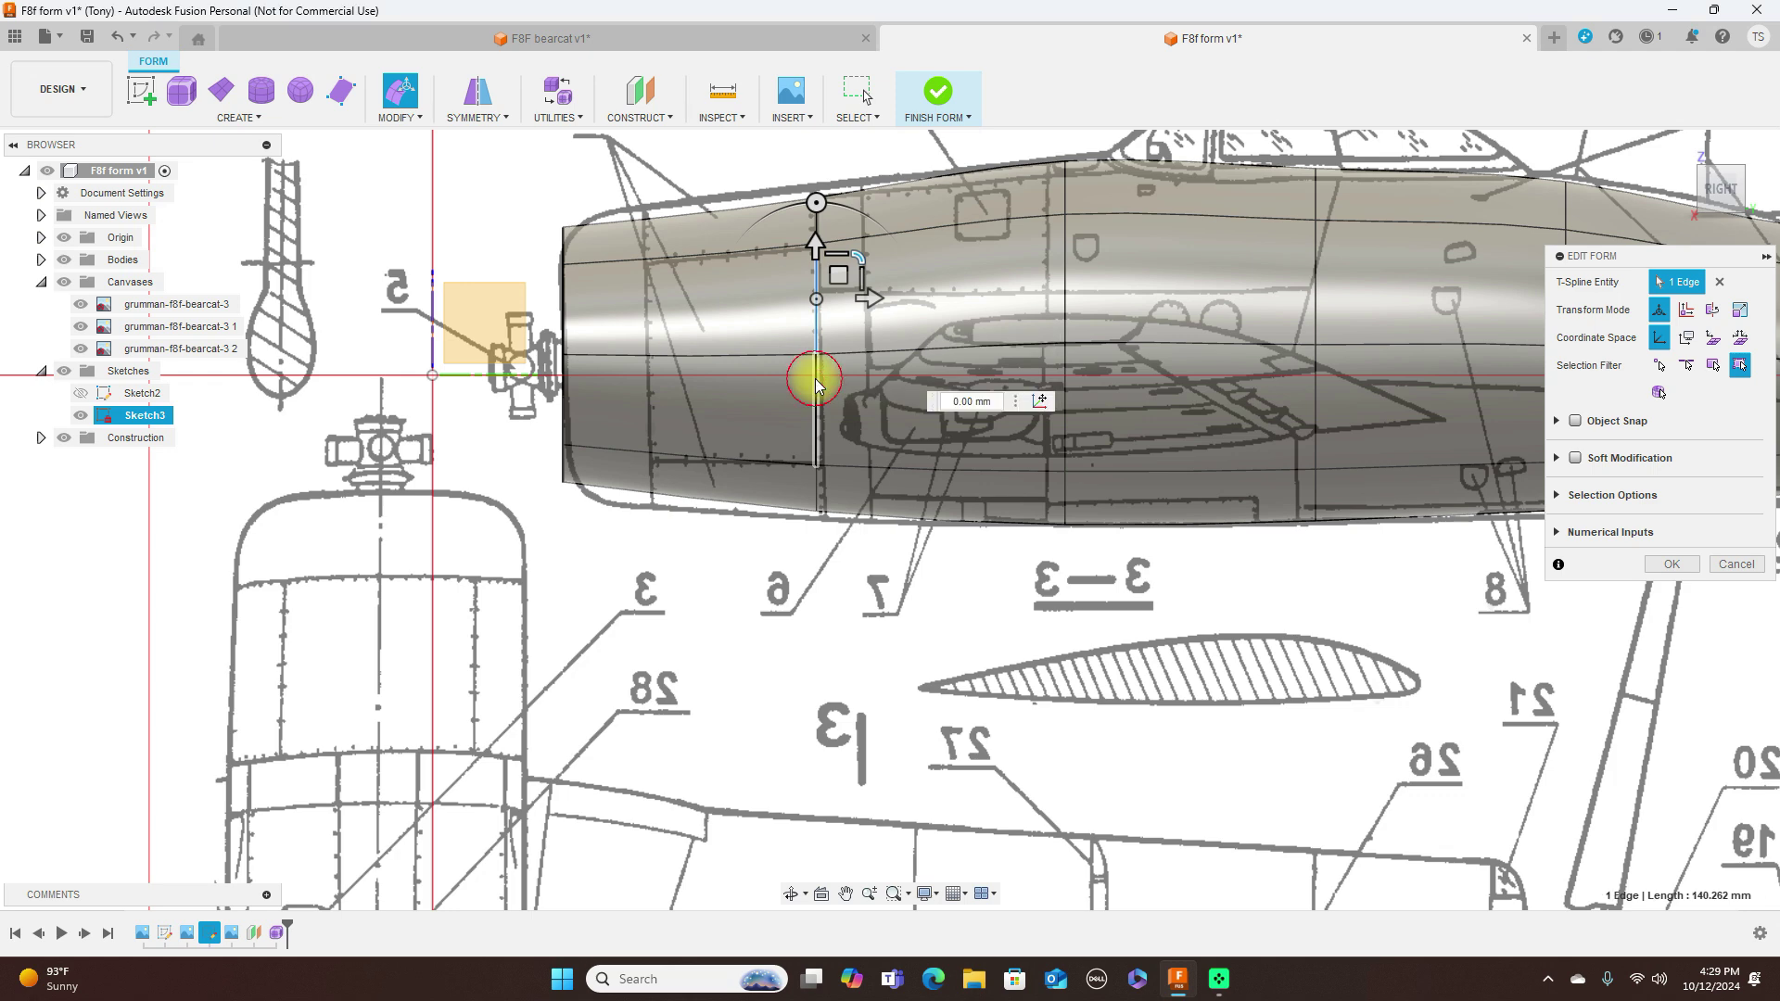
click(420, 120)
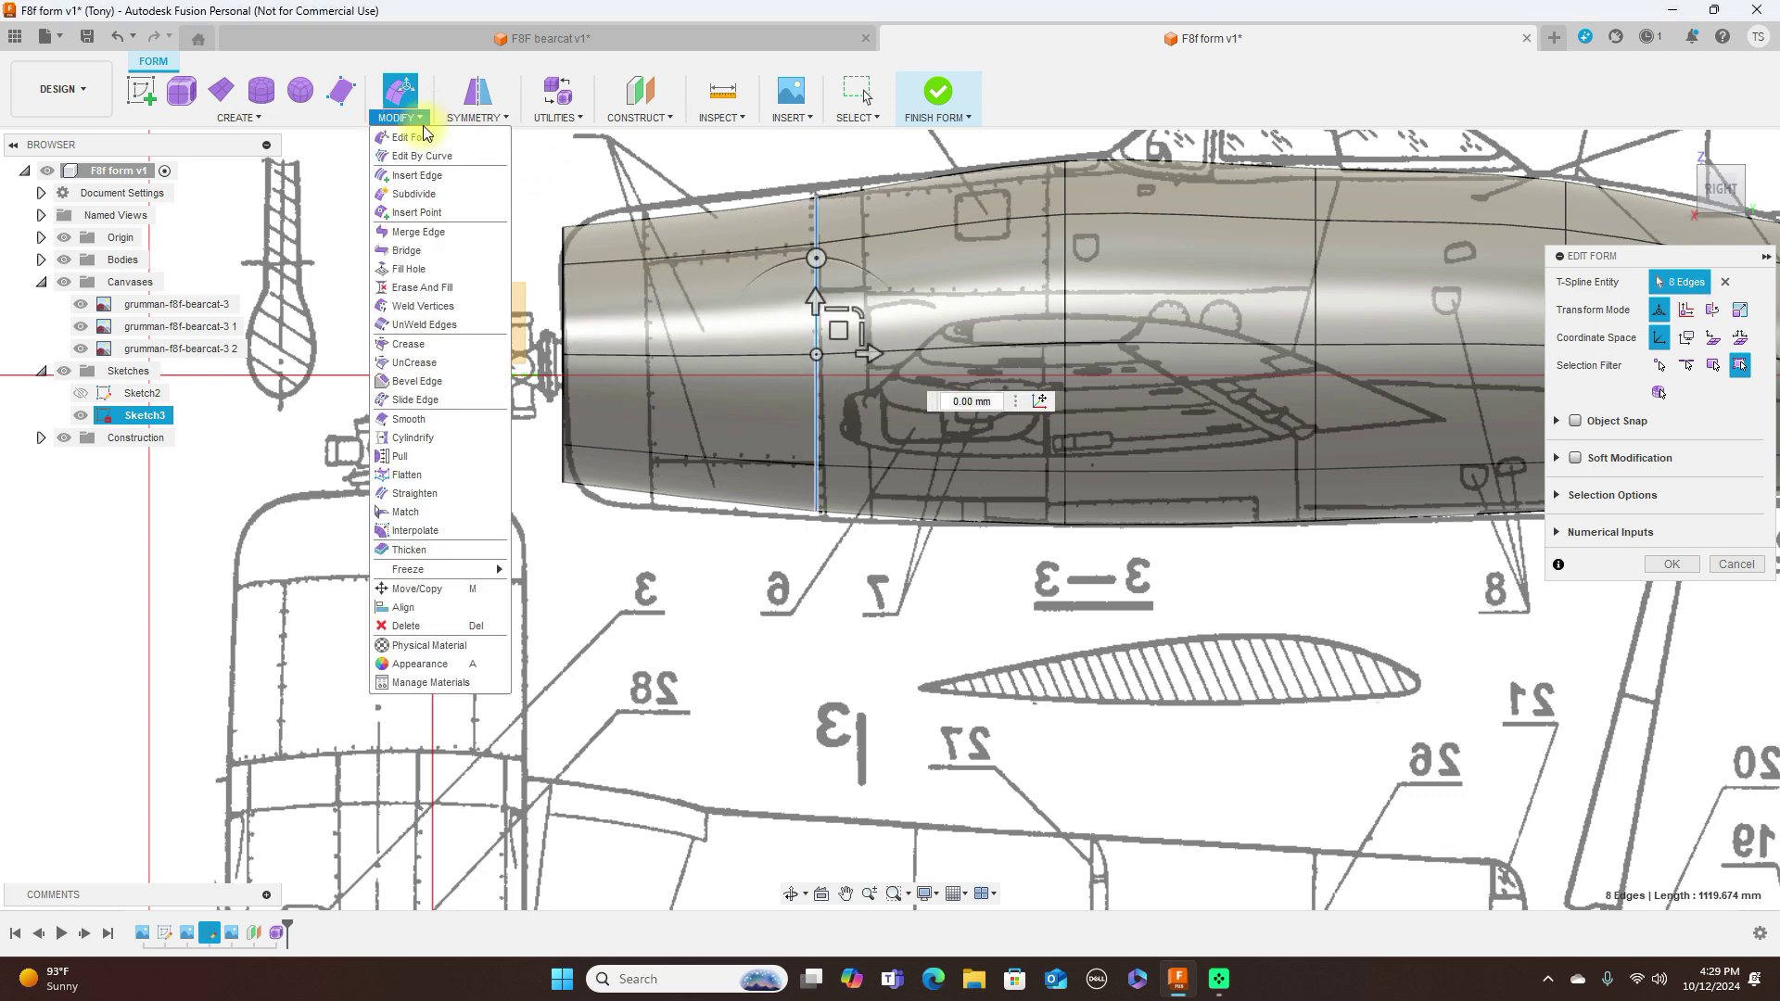
Step: Insert a new edge loop on the fuselage just behind the nose
click(473, 192)
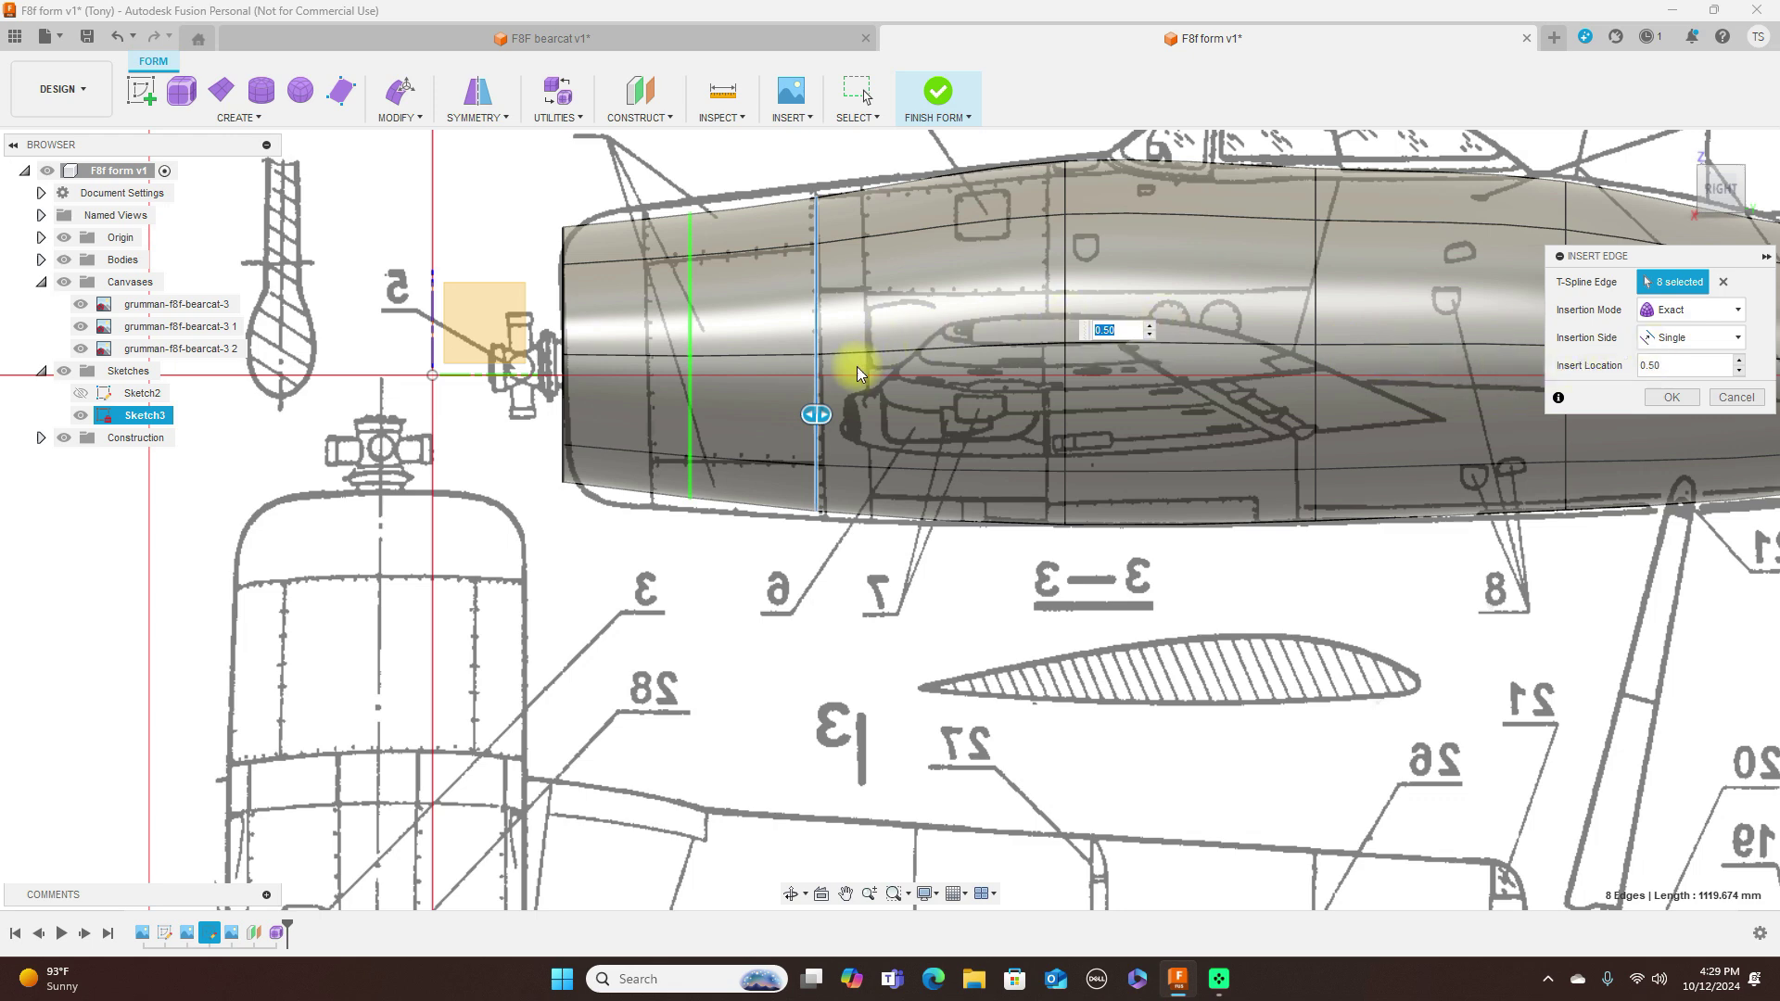
drag(824, 413, 759, 414)
click(1673, 401)
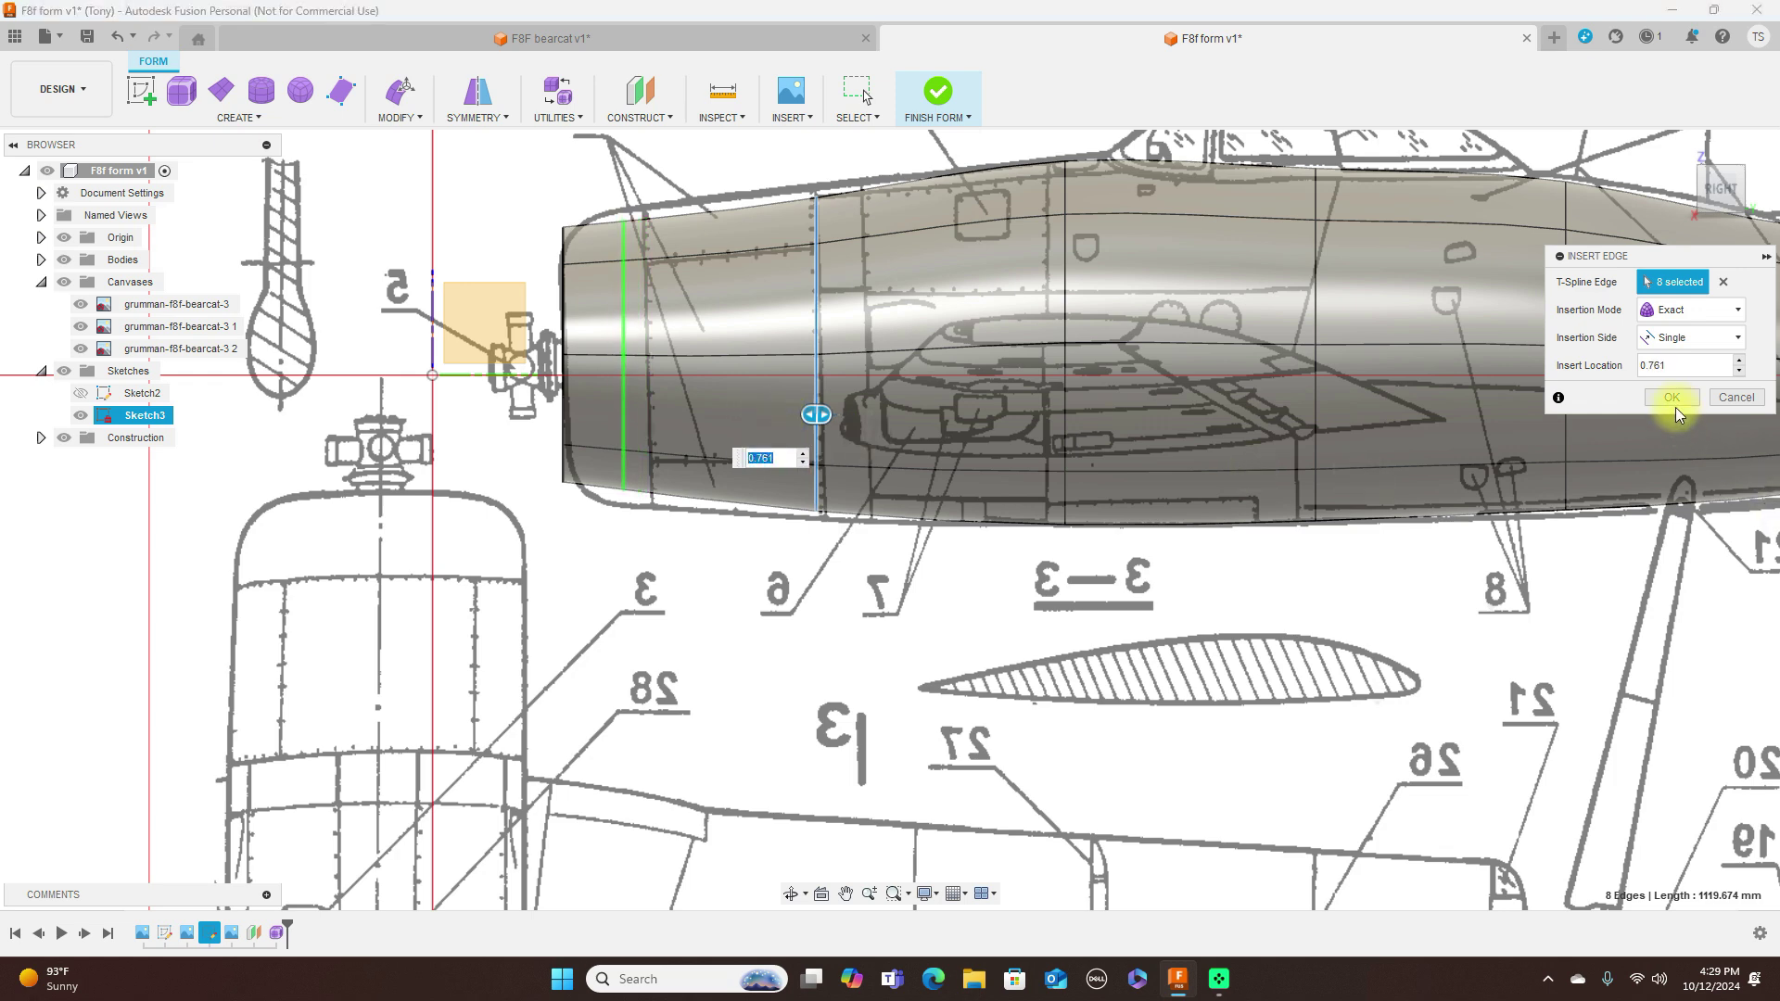
Step: Enlarge the new ring and the loop behind it, settling the latter at scale 1.025
click(624, 316)
right_click(624, 315)
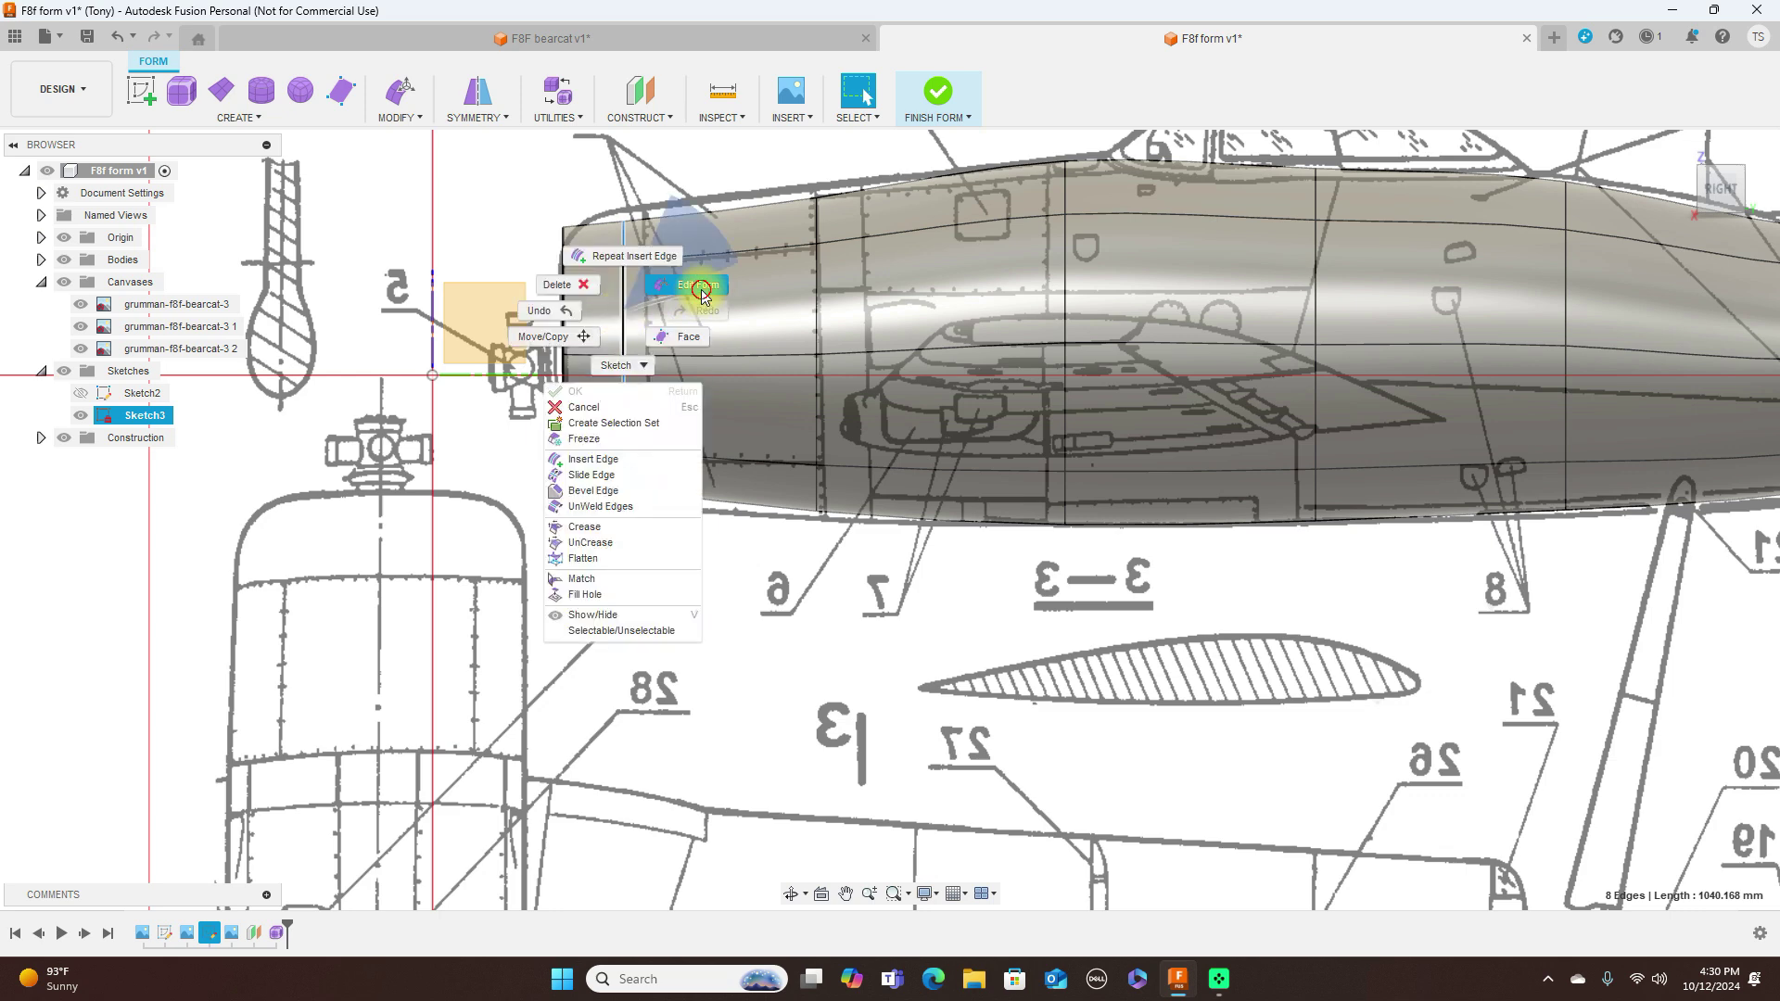
click(702, 295)
drag(670, 312, 674, 309)
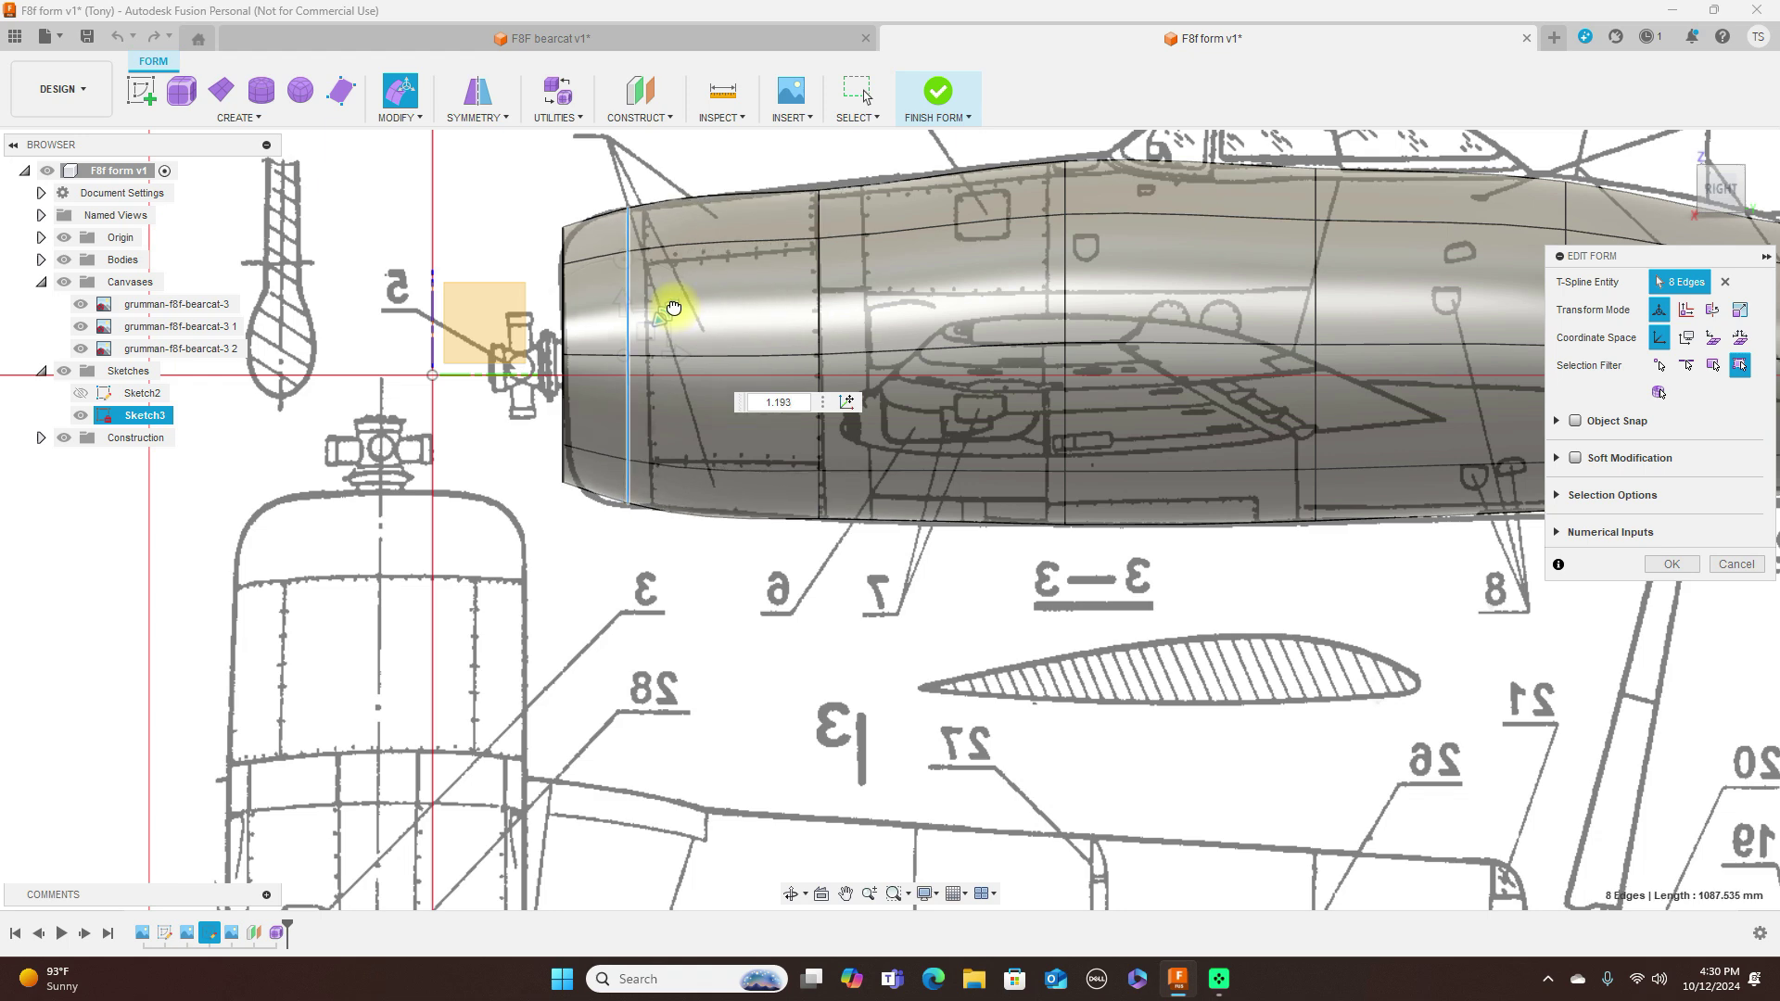
double_click(821, 268)
click(863, 313)
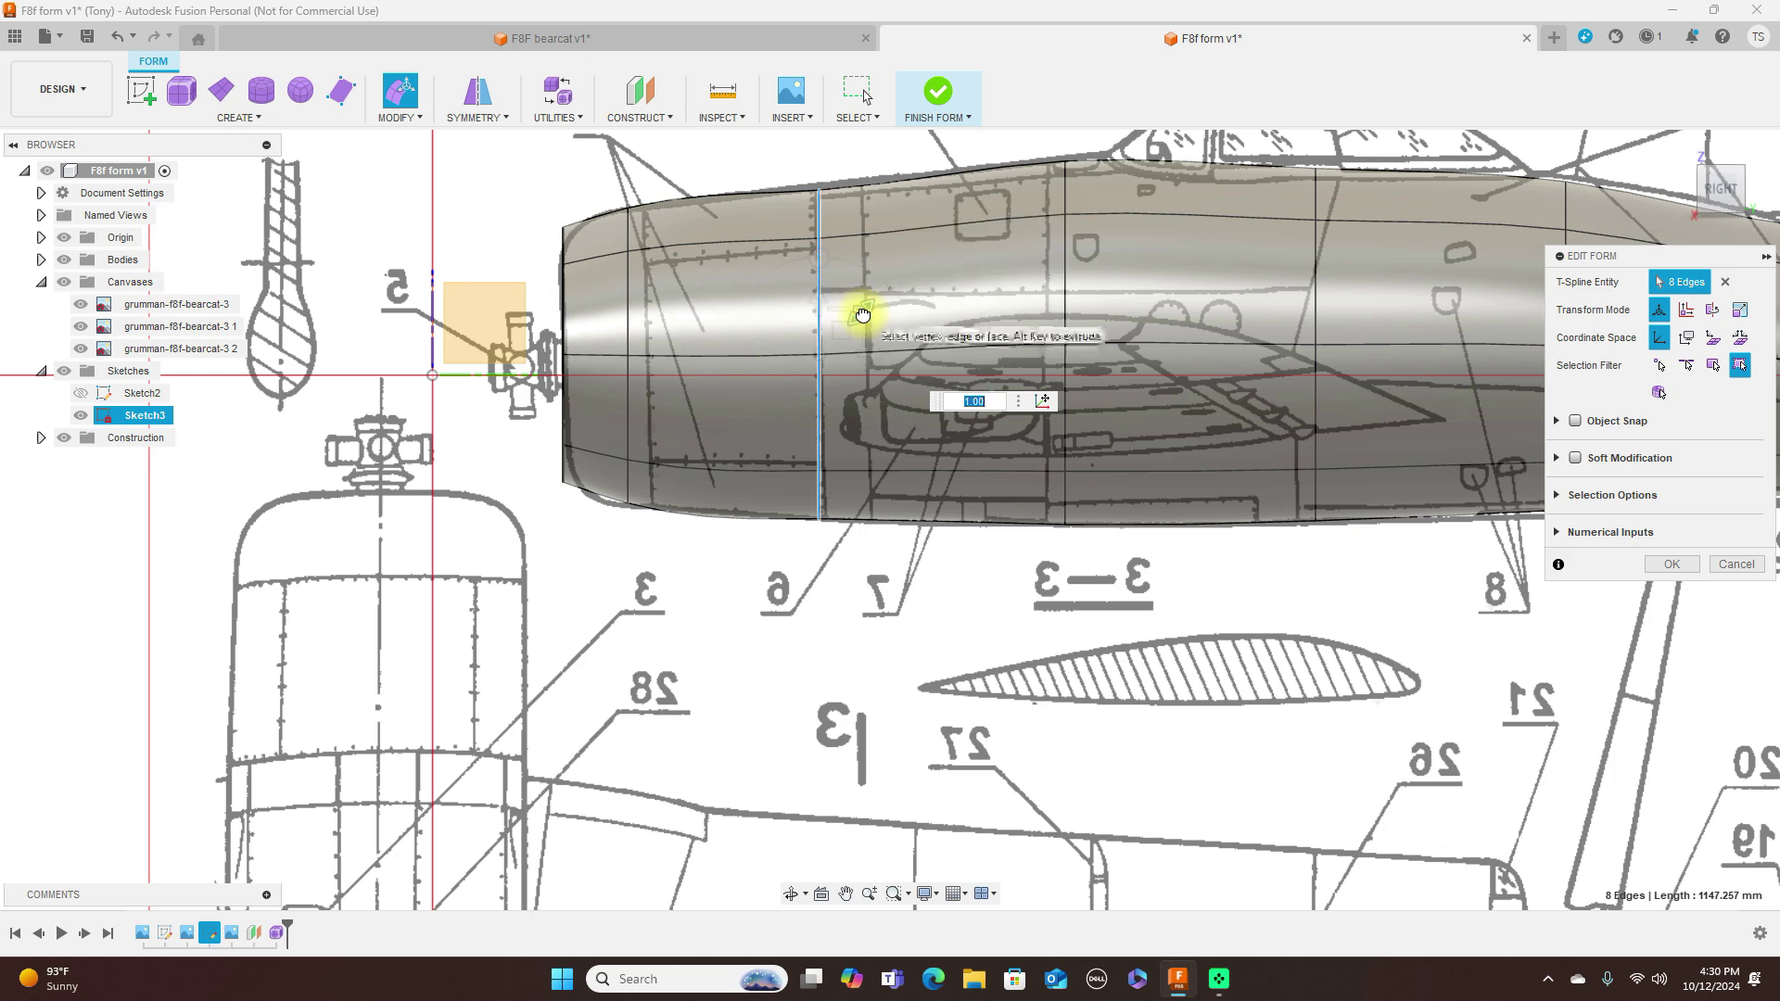
text(1.054)
drag(862, 313, 857, 311)
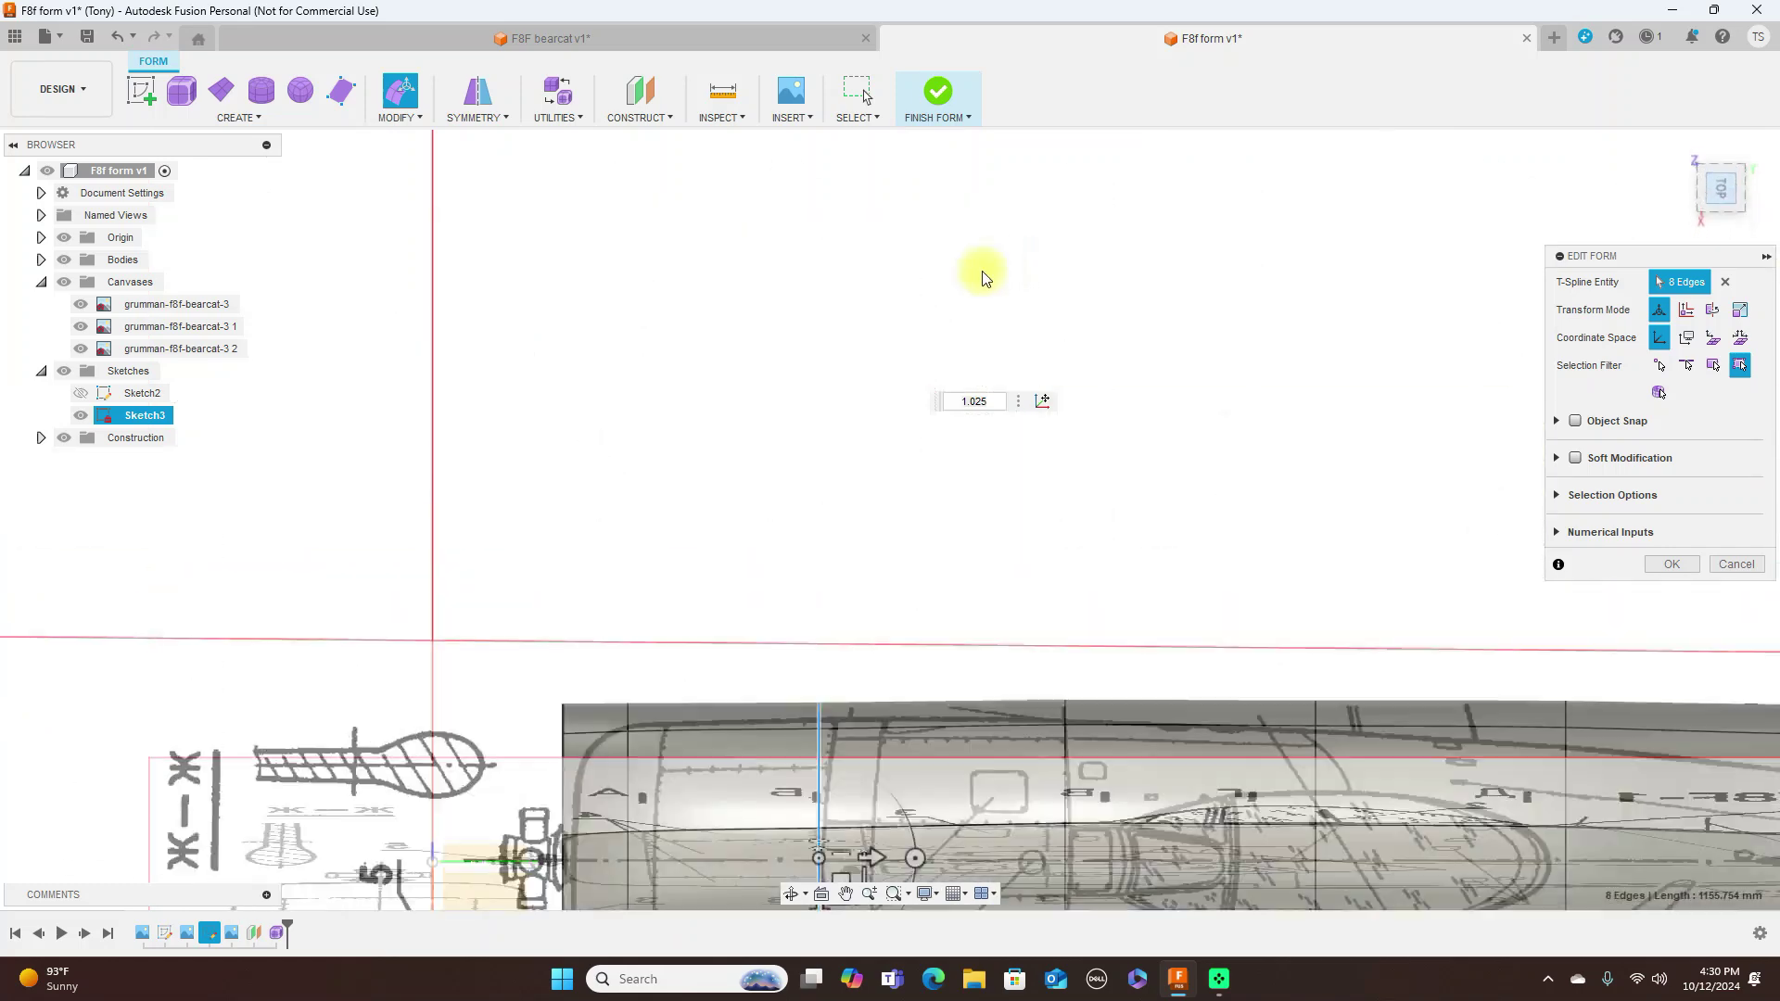
Step: In the top view, narrow the nose loop and the next loop back to fit the outline
middle_drag(847, 358, 842, 180)
scroll(865, 586, up, 3)
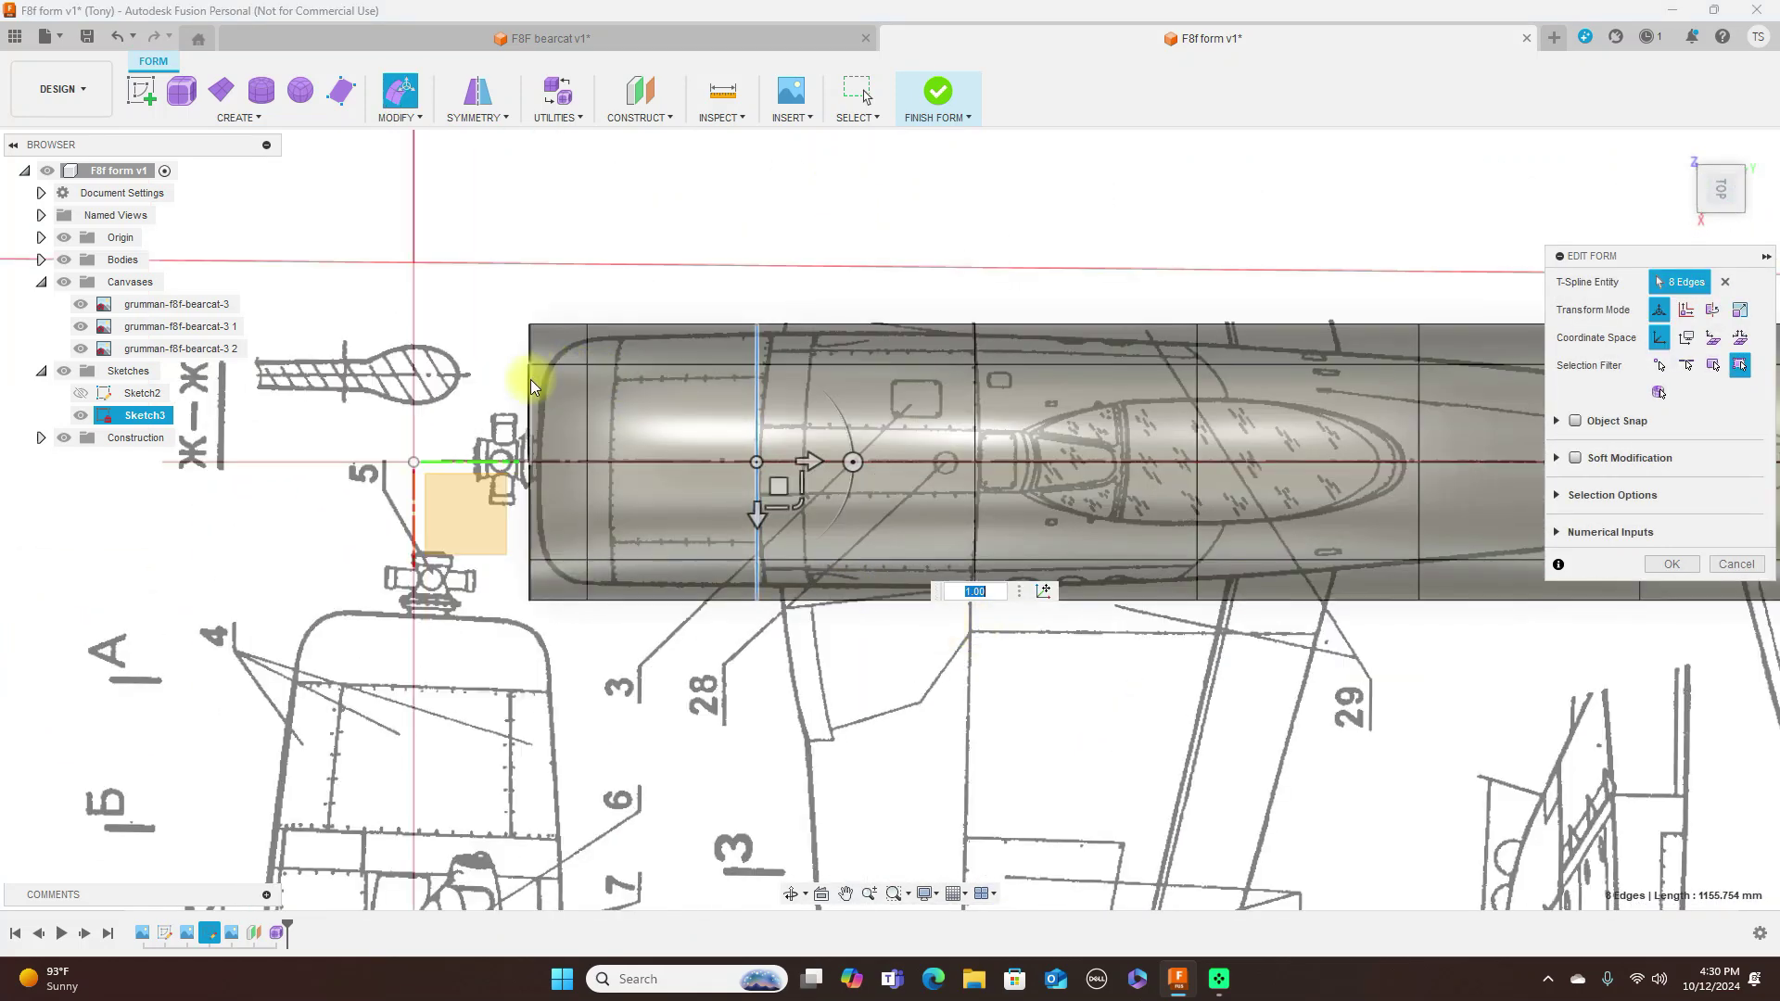
double_click(530, 380)
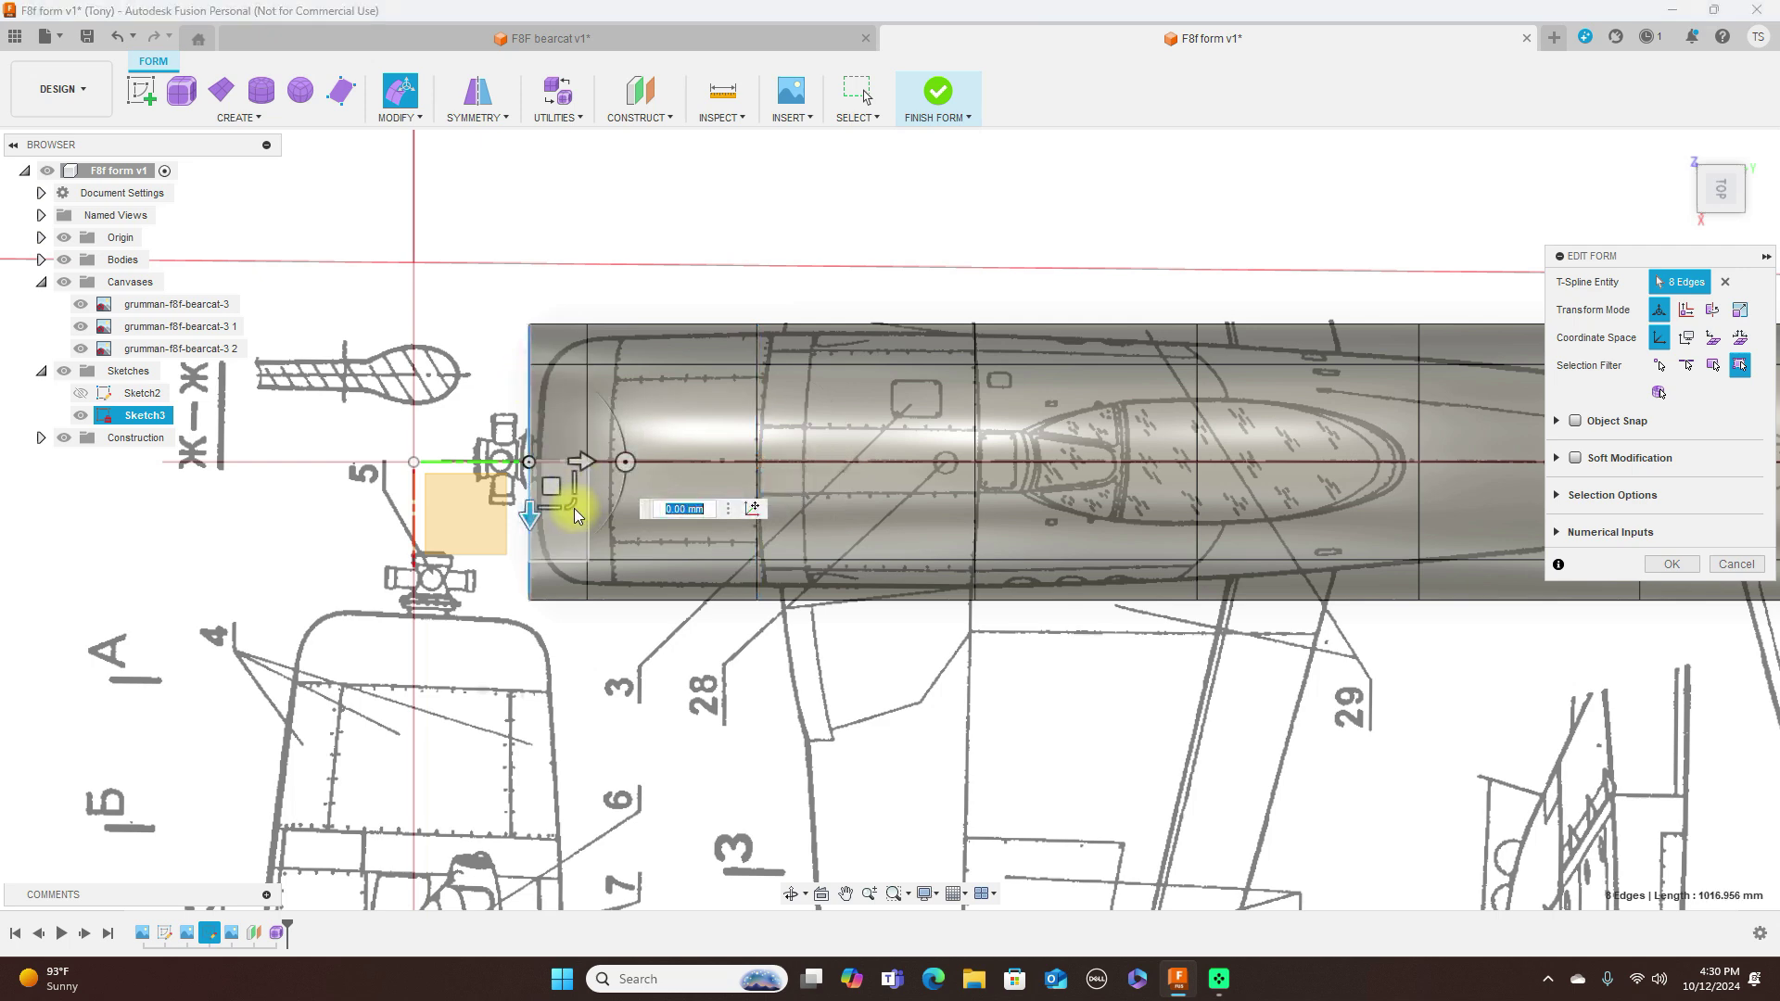
drag(569, 502, 571, 490)
double_click(756, 389)
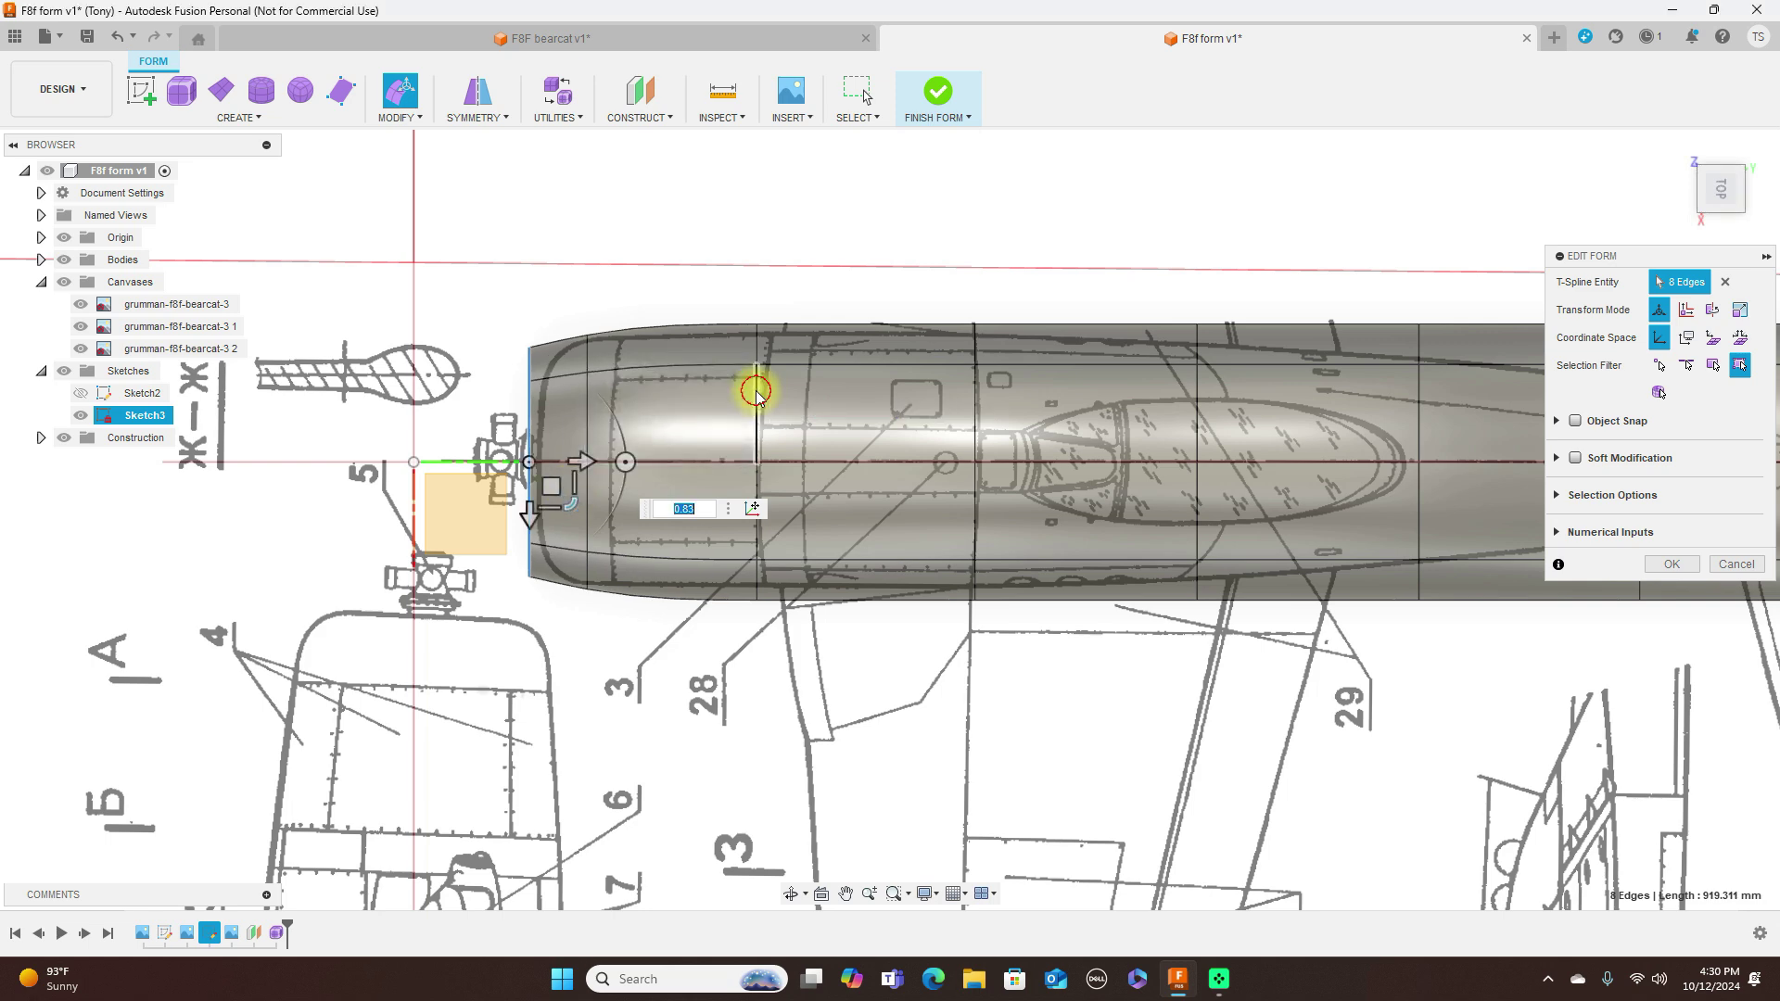
drag(798, 499, 799, 507)
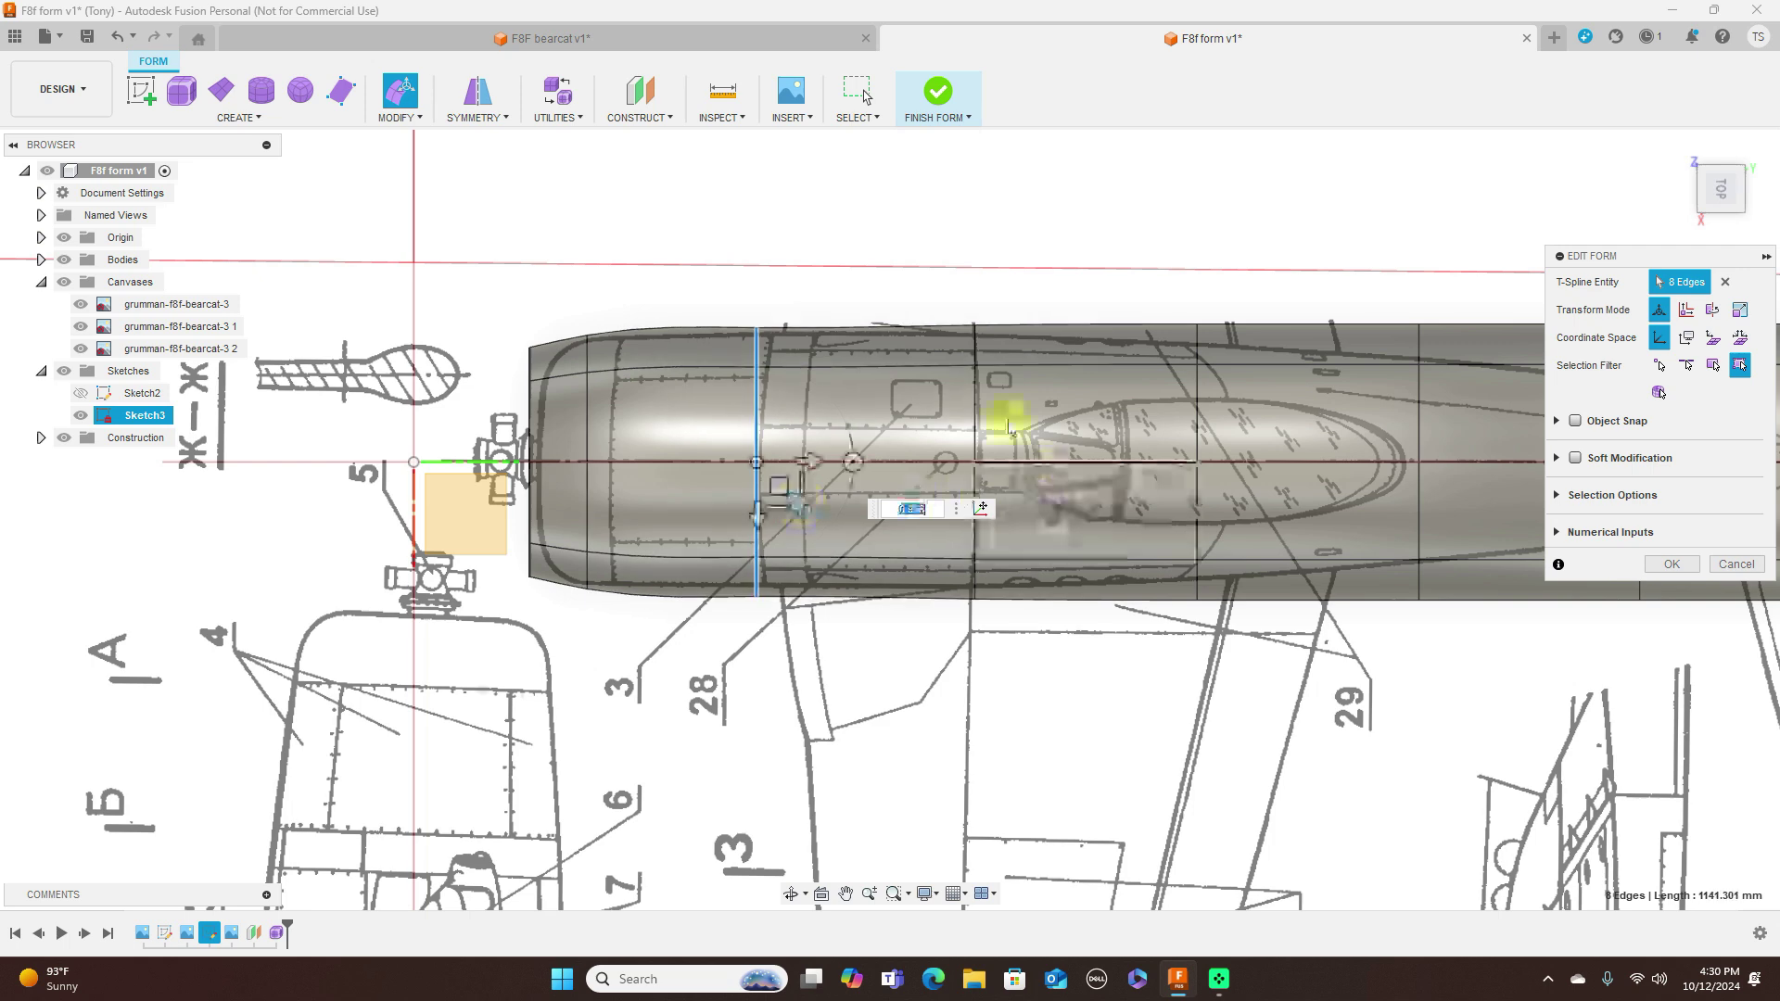
Step: Scale the canopy's front loop to 0.944 and its rear loop to 0.806
click(977, 417)
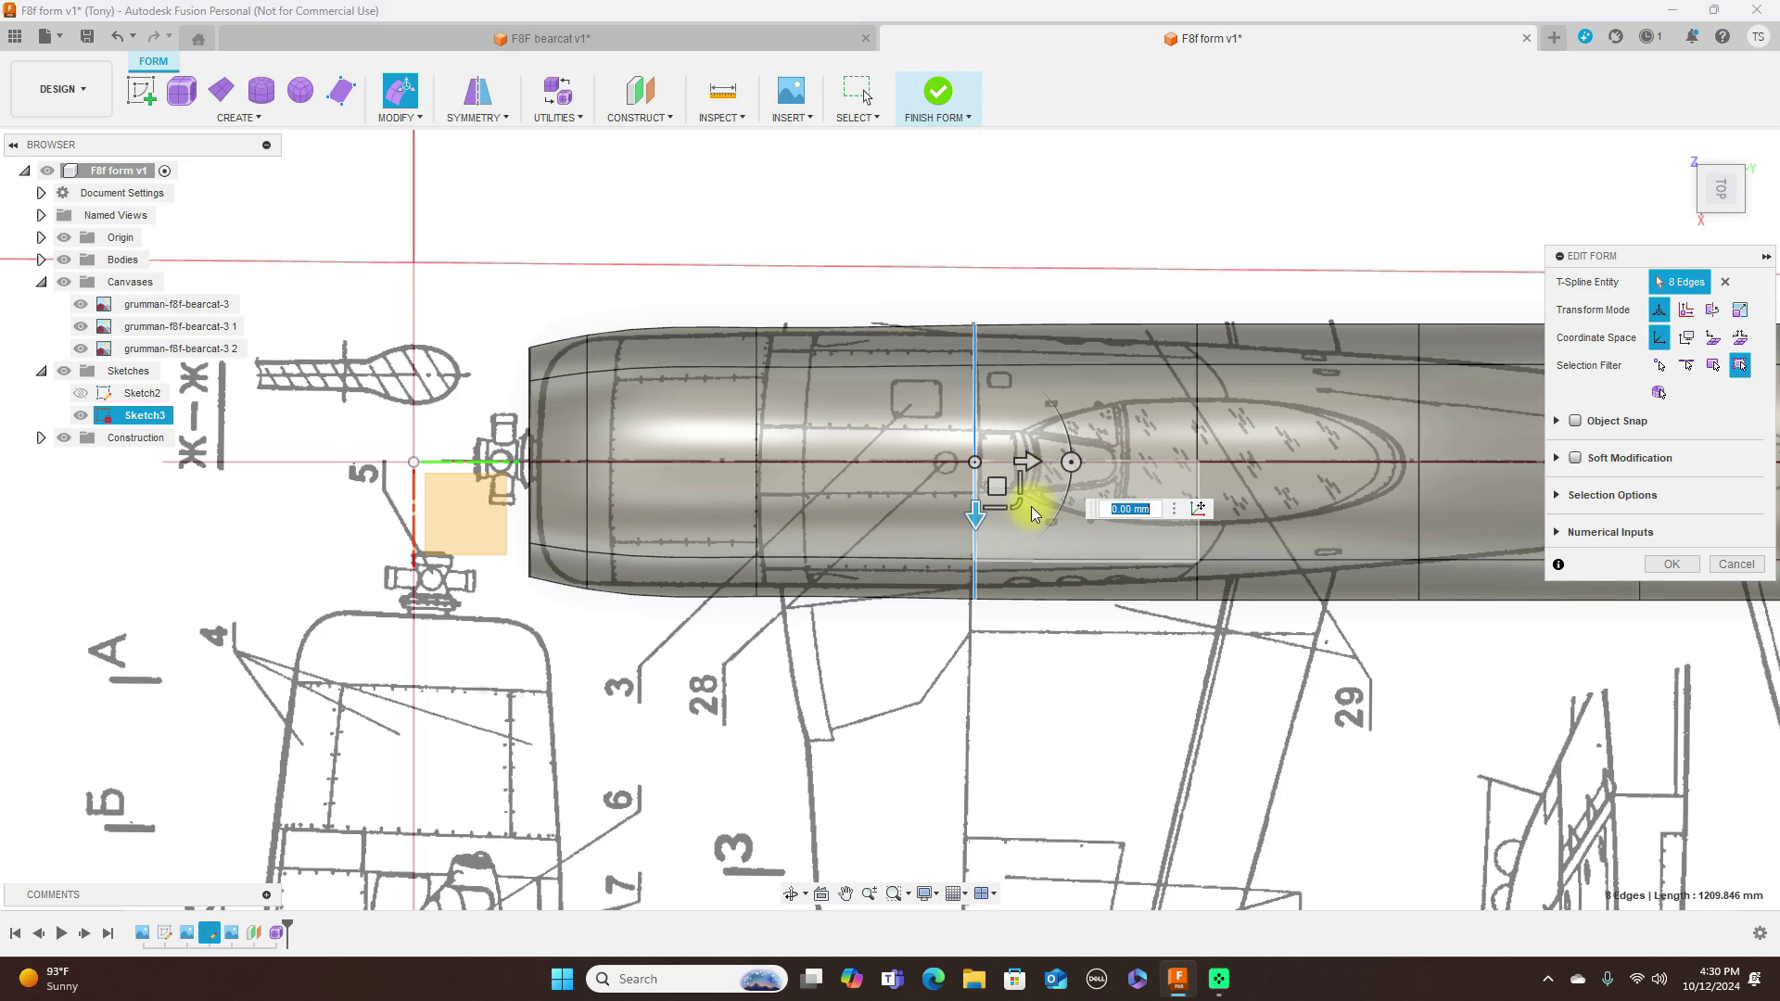
drag(1013, 504, 1020, 501)
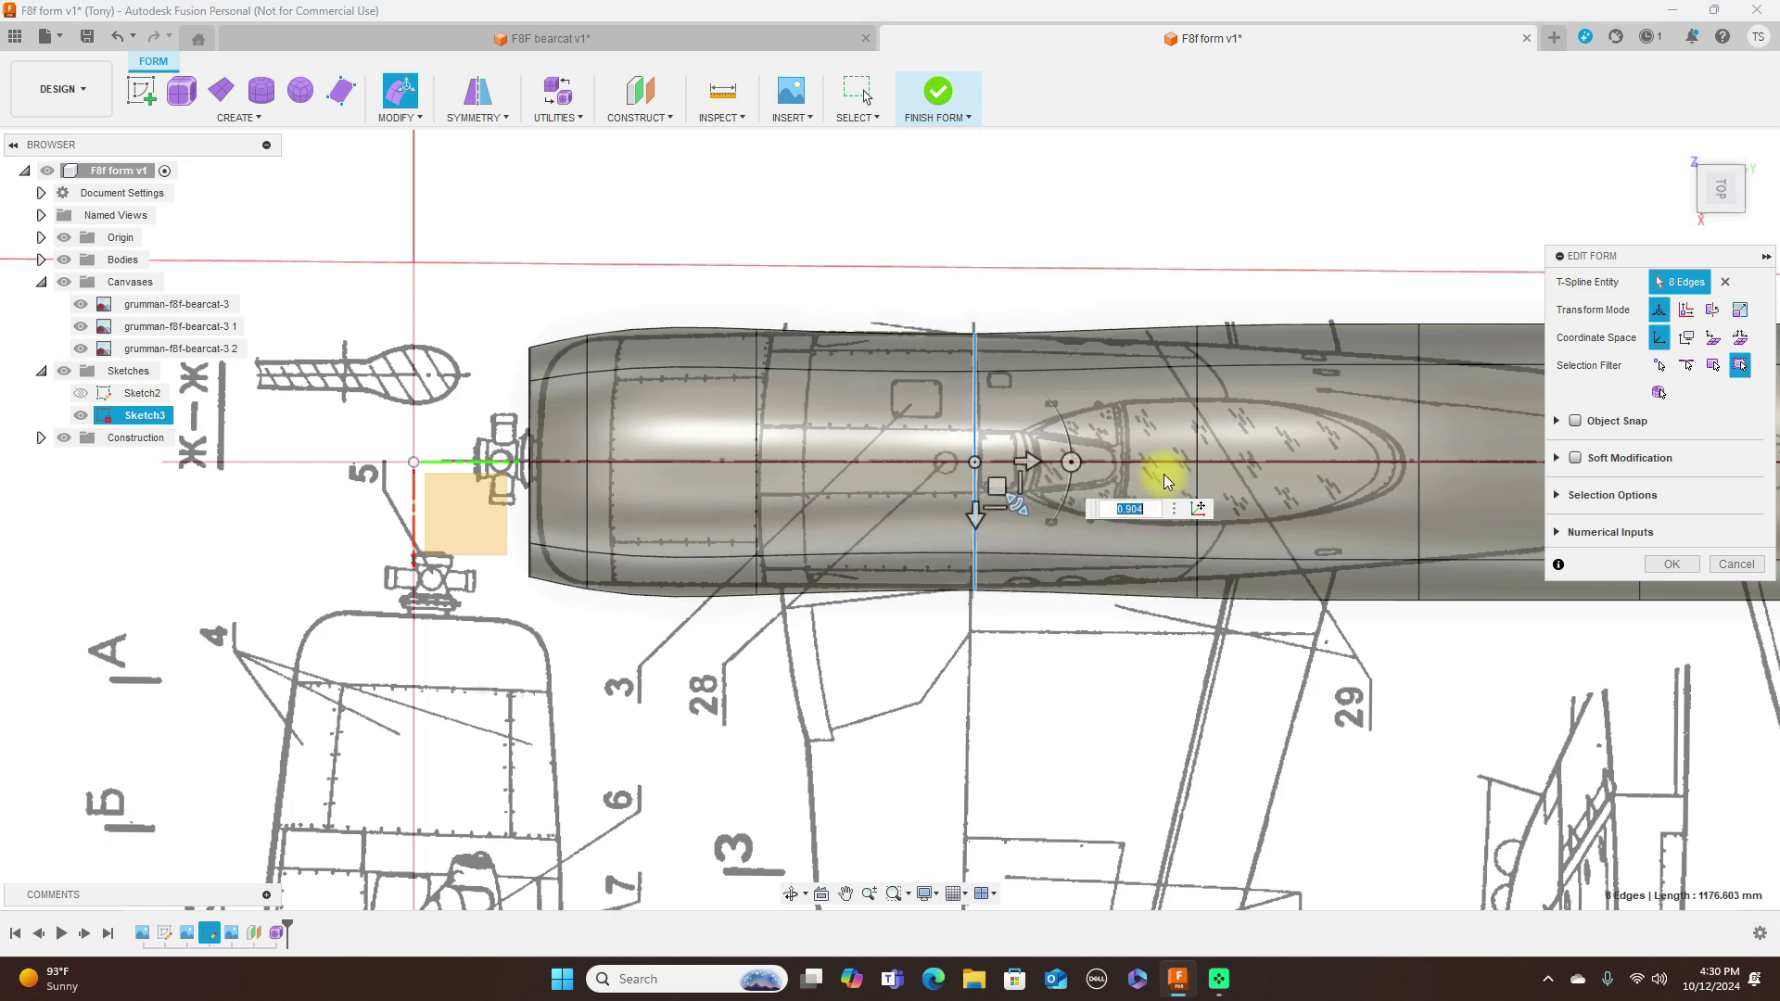
click(1198, 427)
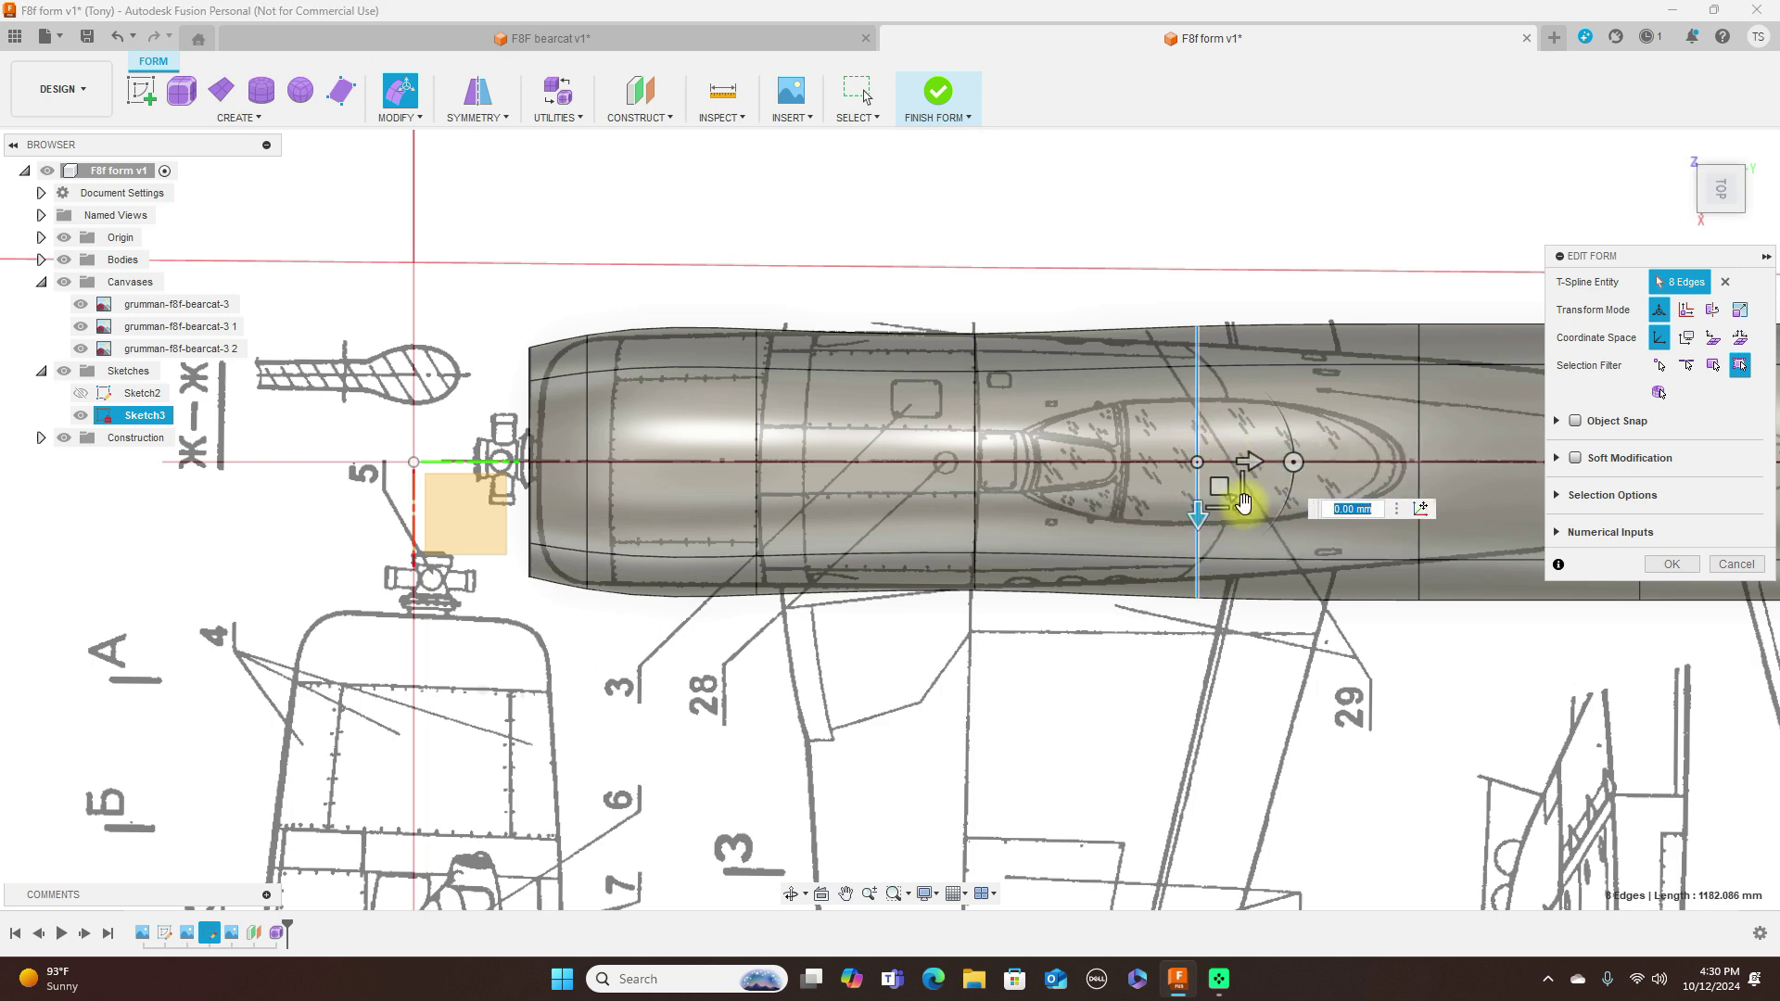
drag(1243, 505, 1242, 494)
middle_drag(1251, 349, 843, 239)
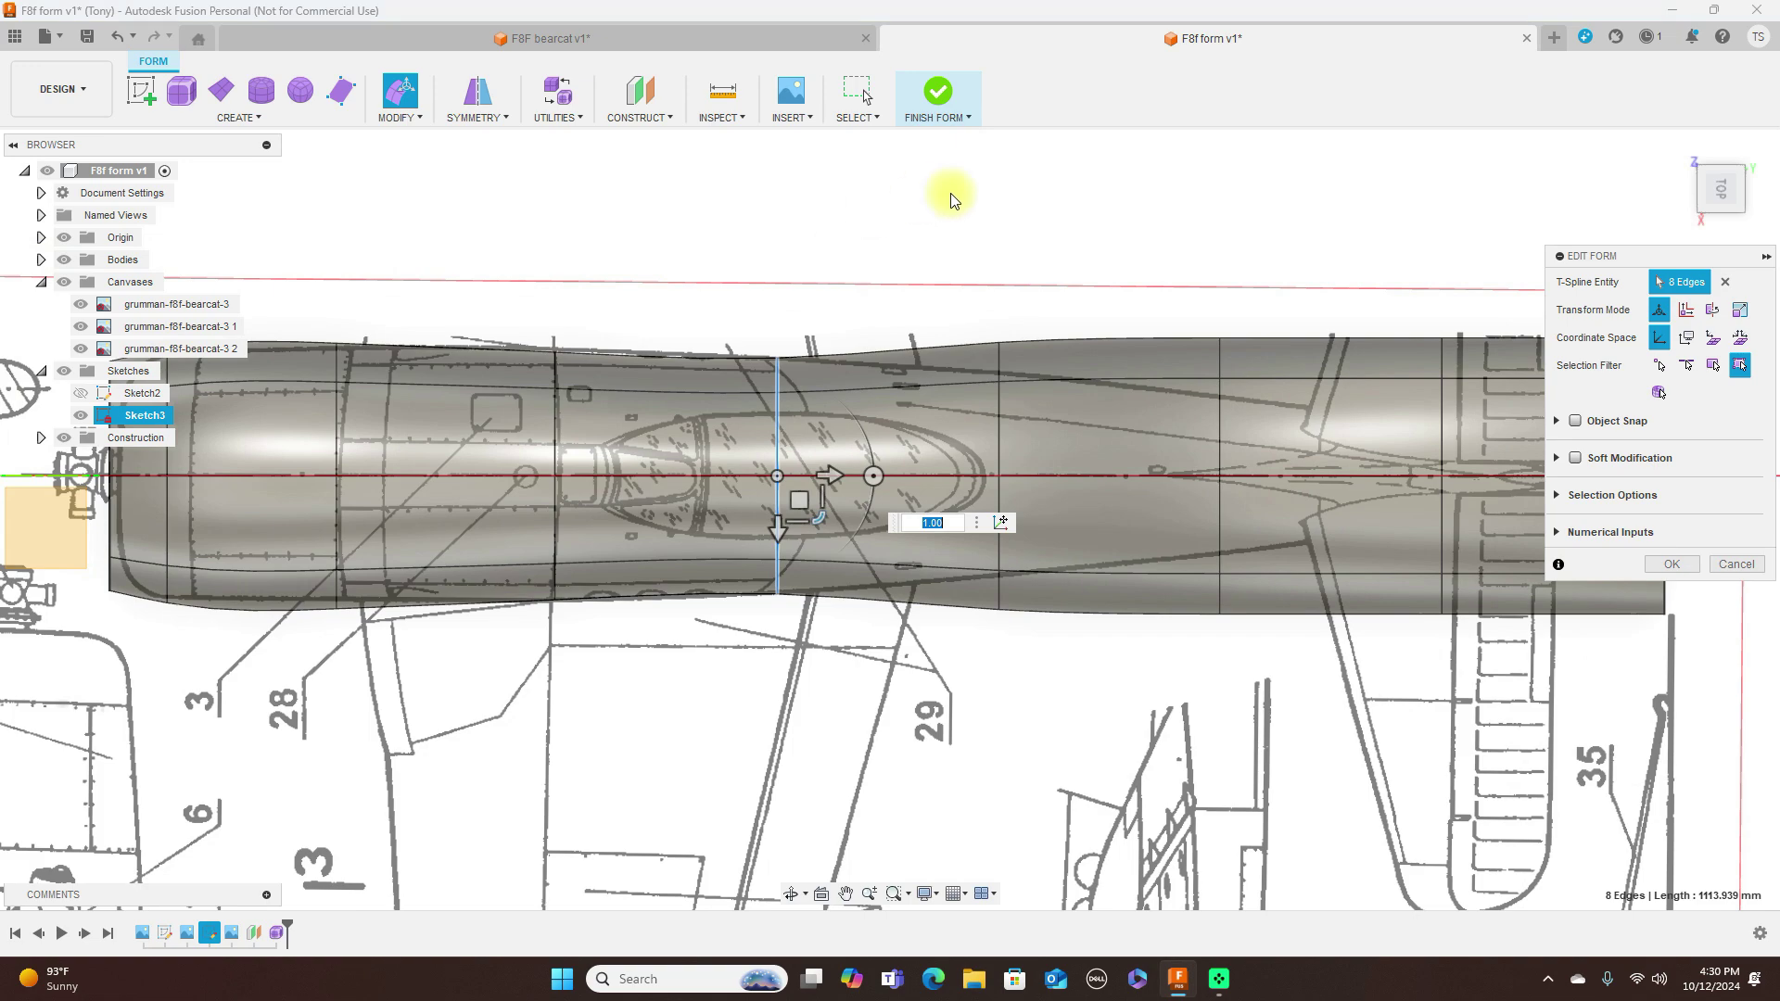
click(1729, 220)
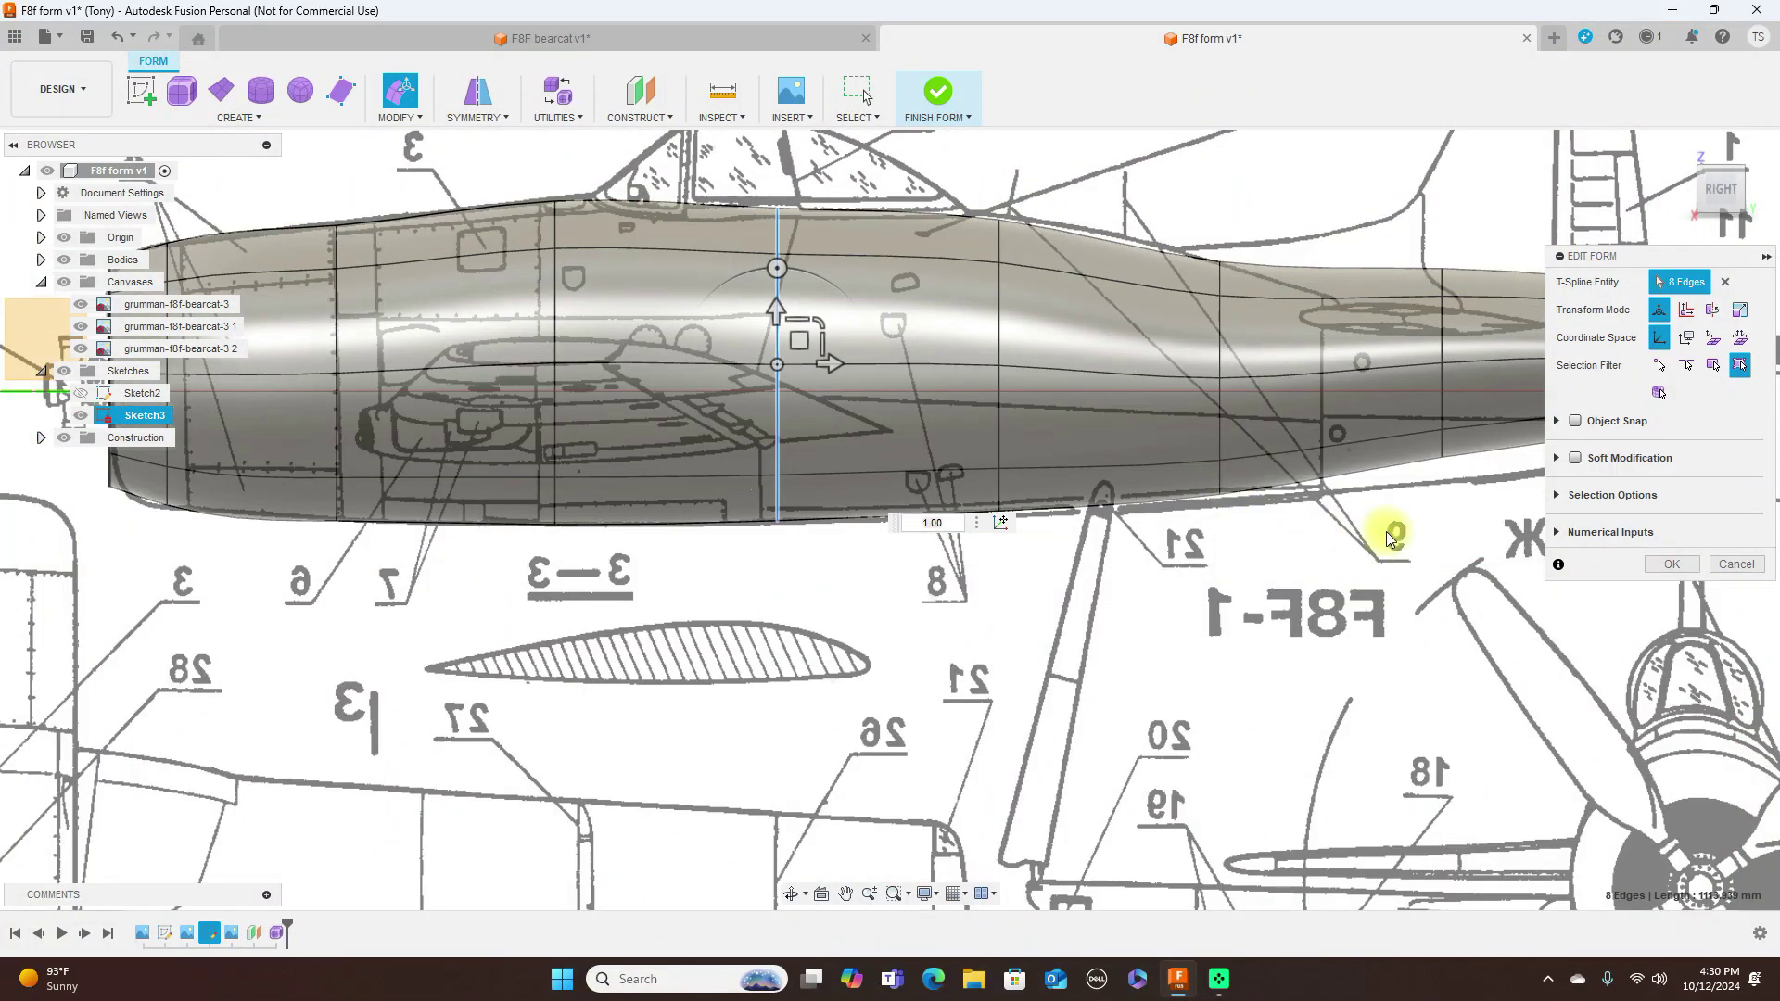
Step: Lower the edge loop near the tail in the side view
middle_drag(1410, 596, 1036, 624)
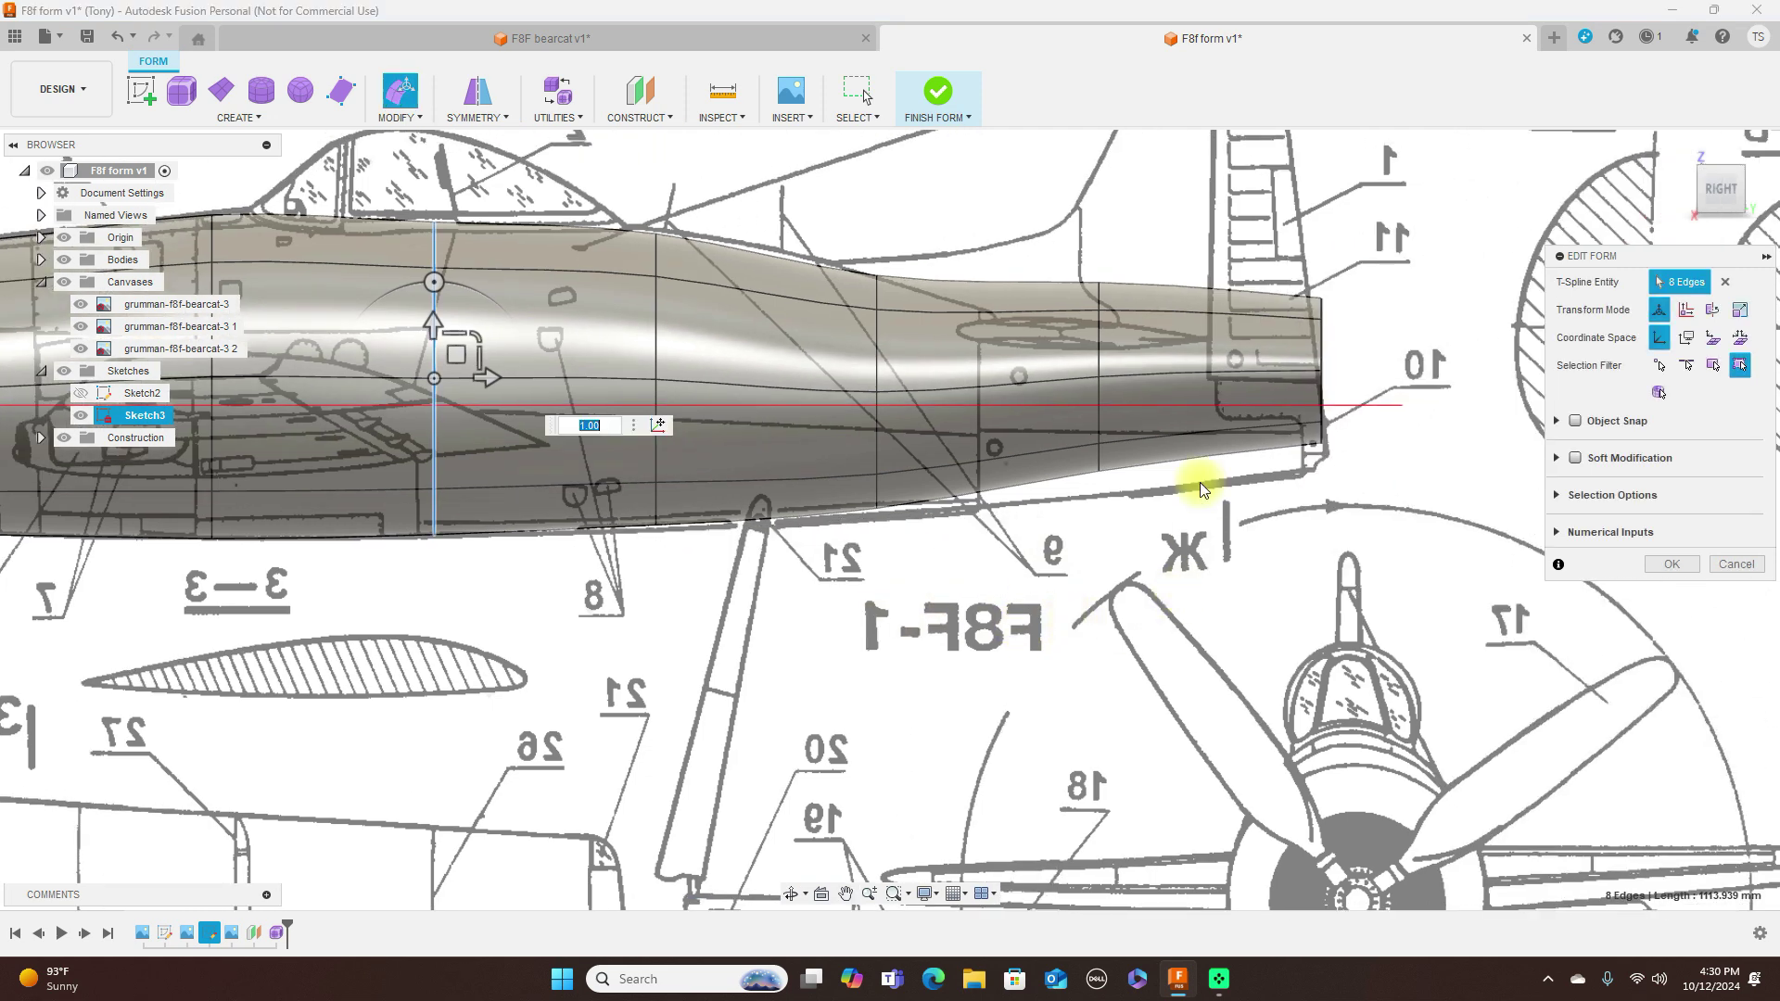
double_click(1098, 345)
drag(1125, 355, 1125, 386)
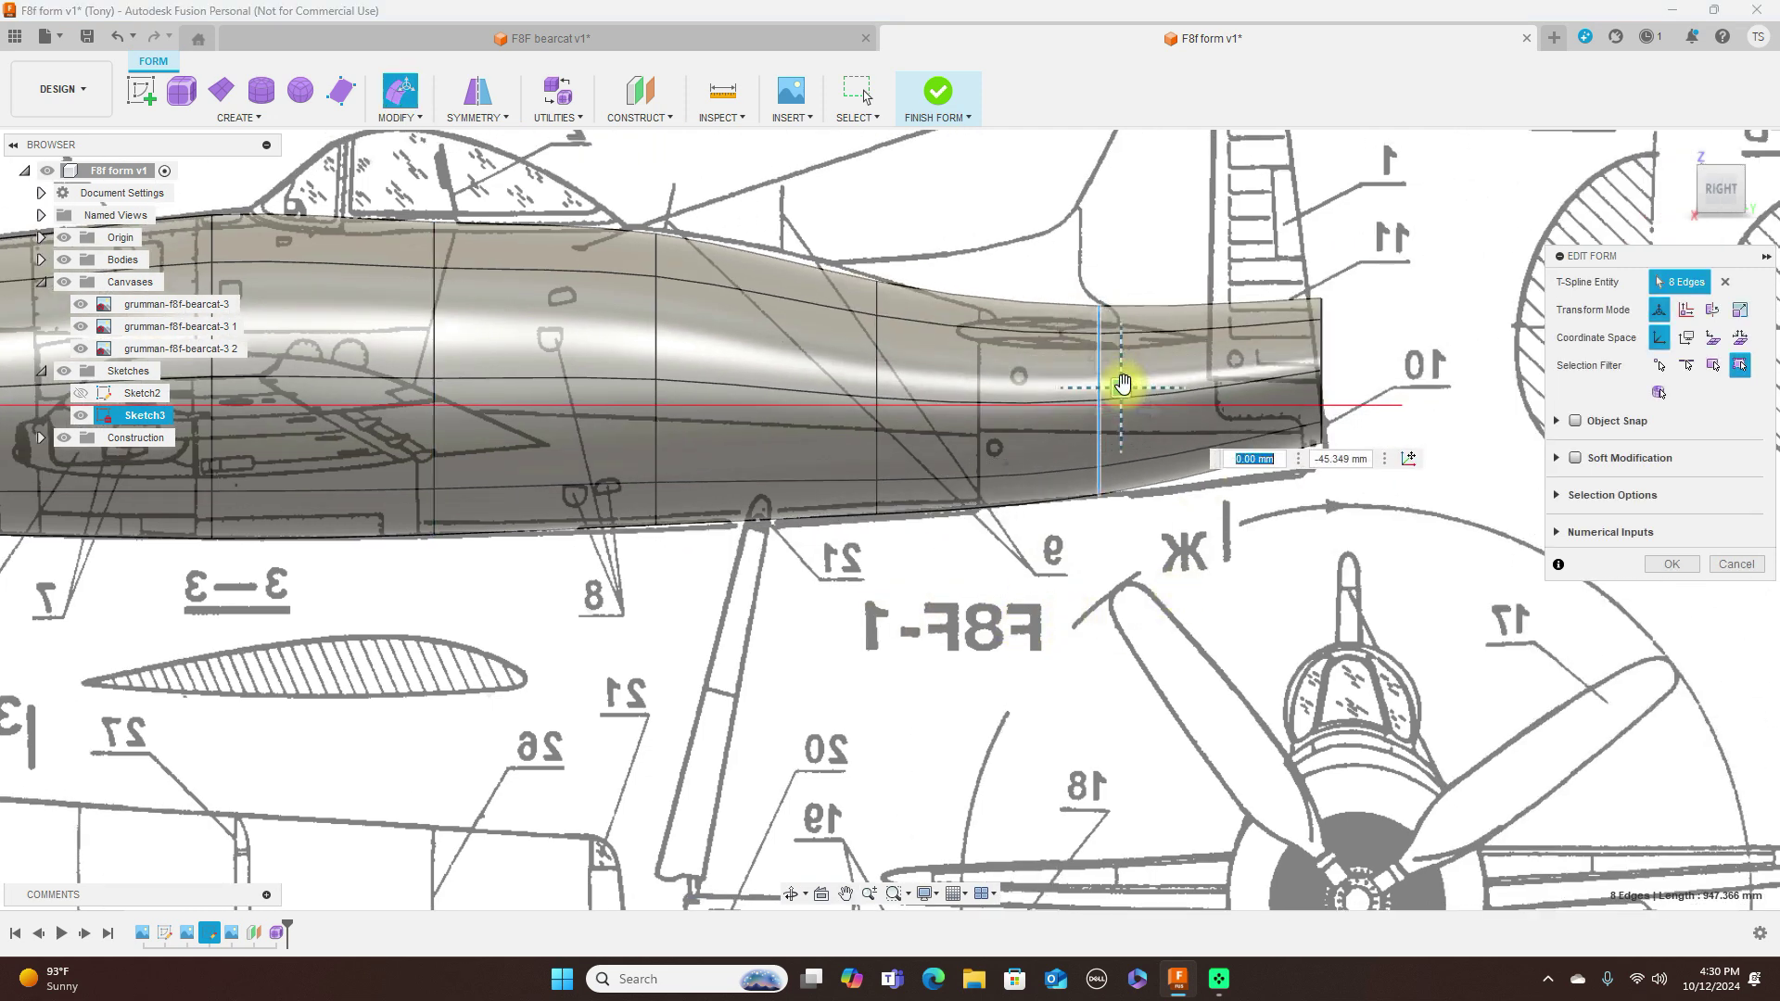
Step: Move the tail-end loop down and shrink it to 0.83, about 832 mm perimeter
double_click(1322, 335)
click(1326, 387)
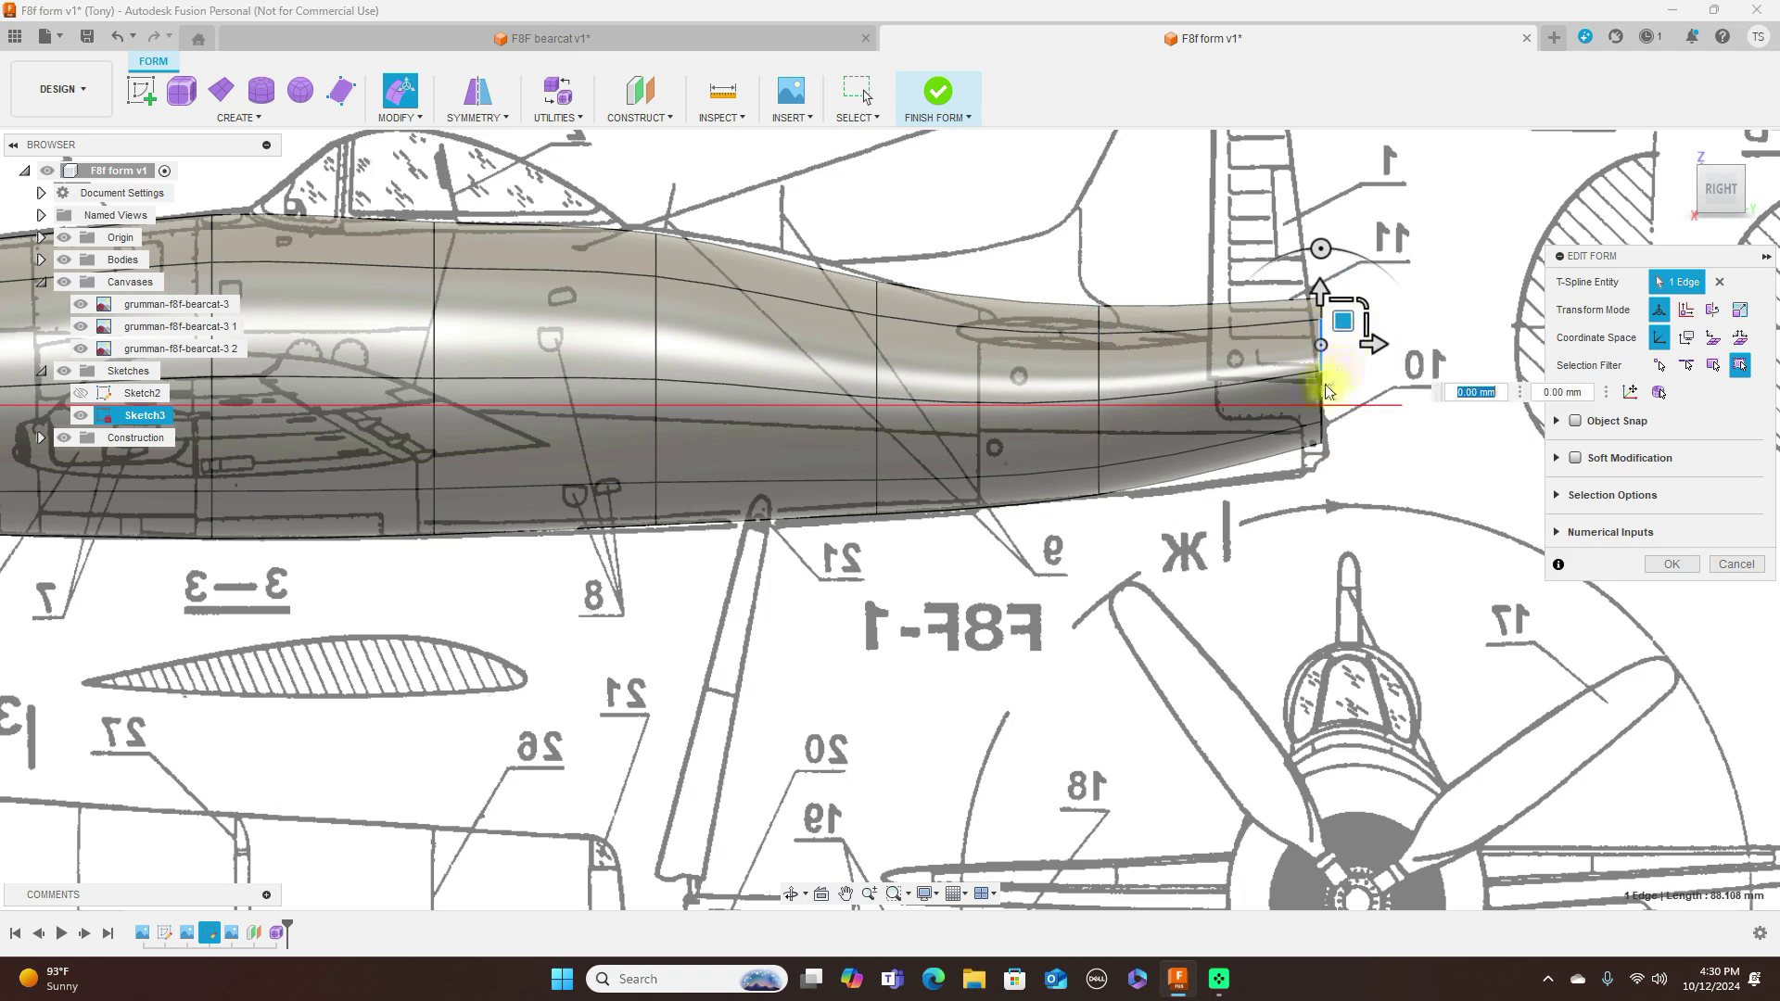
double_click(1328, 388)
drag(1339, 346, 1341, 370)
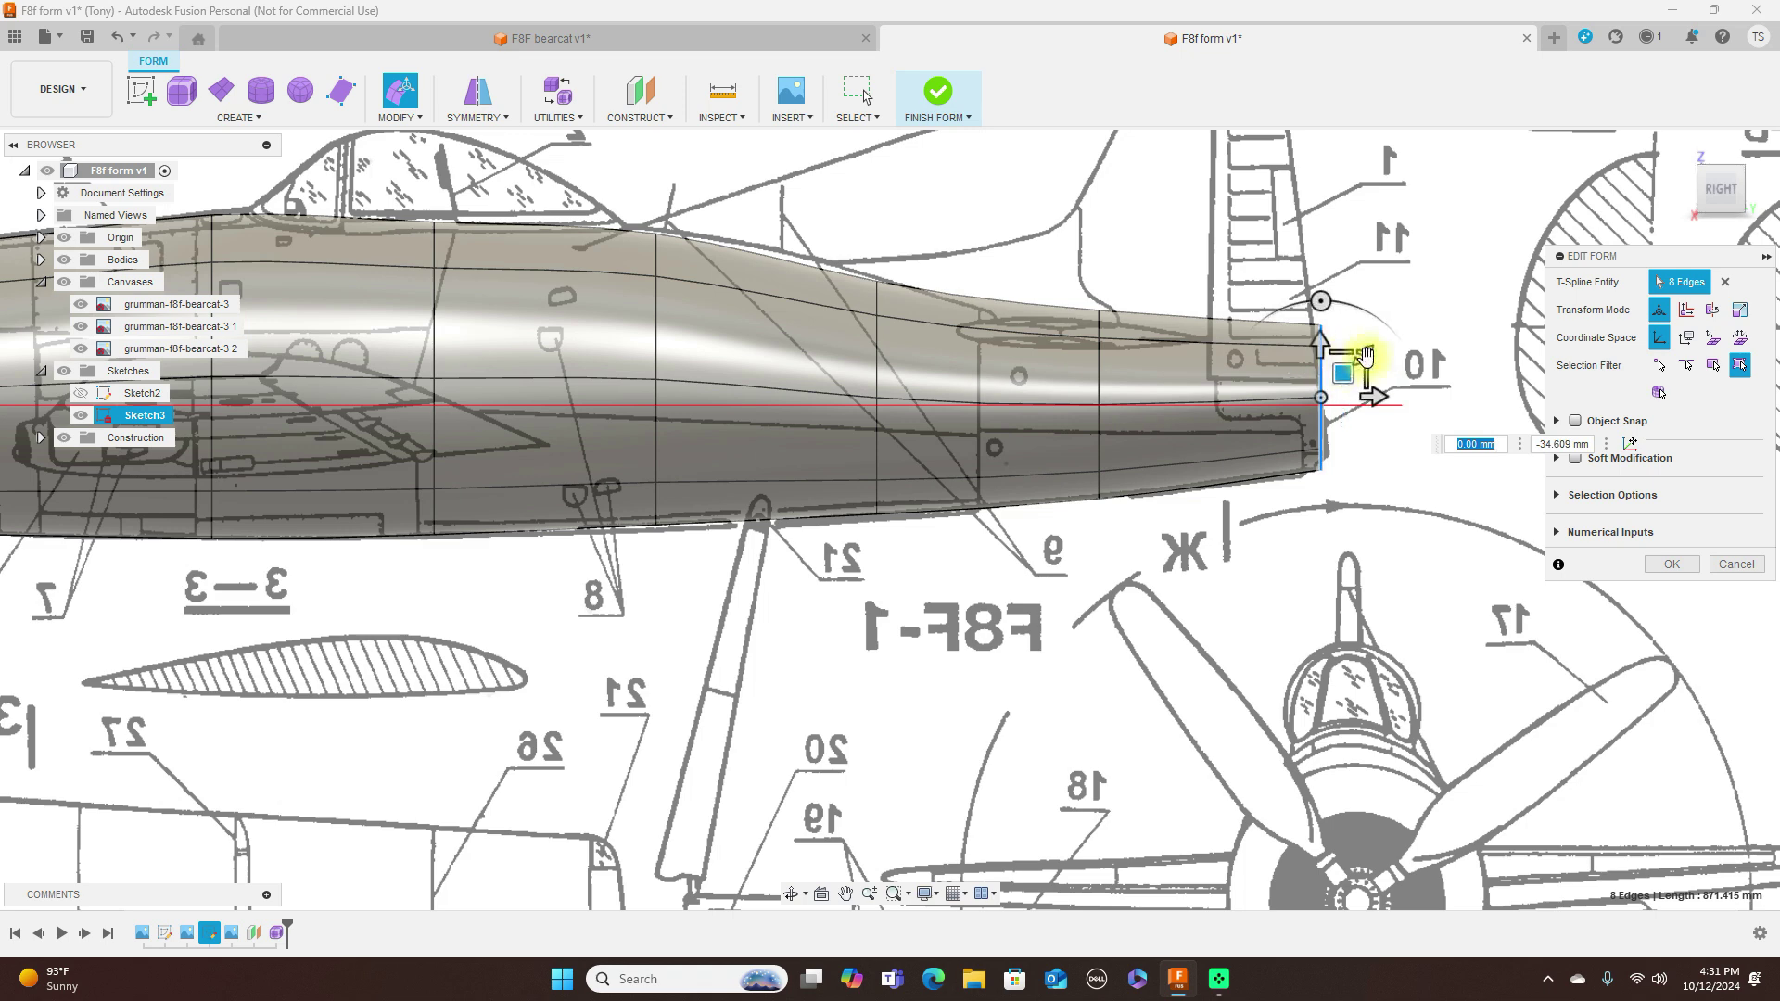
drag(1359, 358, 1345, 386)
click(1721, 156)
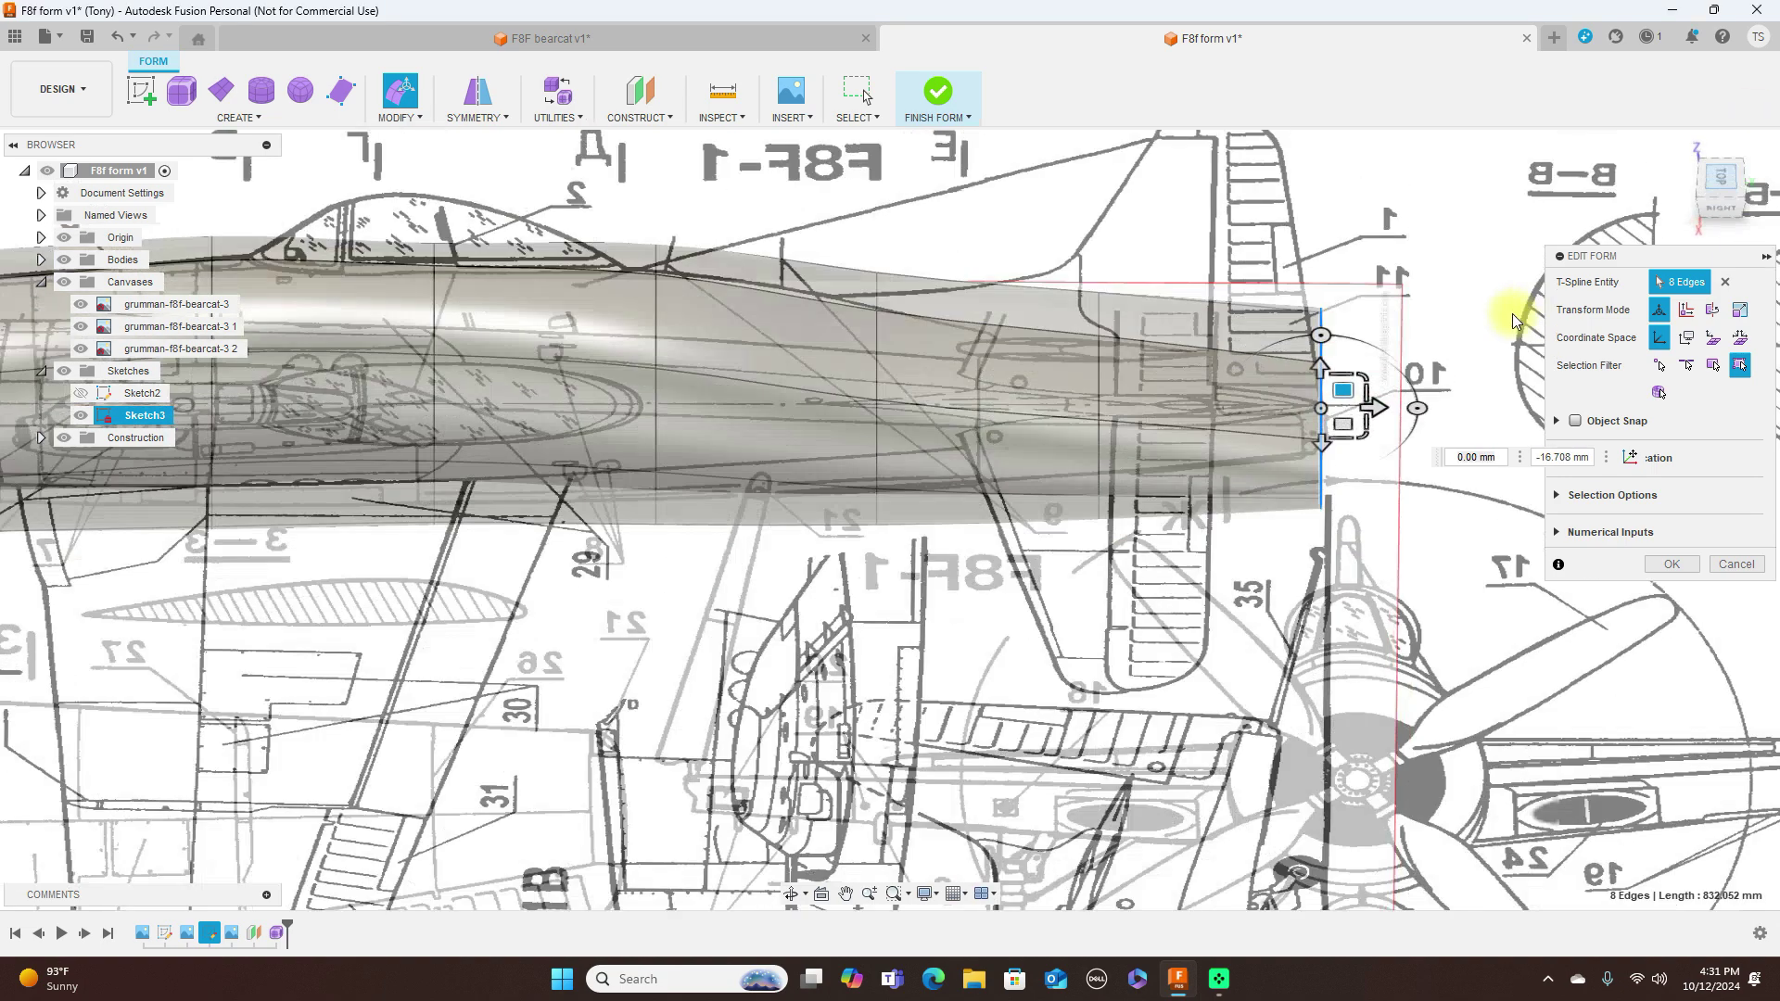
Step: In the top view, narrow the tail-end loop to 0.296, the loop ahead to 0.279, and the next forward
drag(1362, 519, 1336, 468)
double_click(1100, 409)
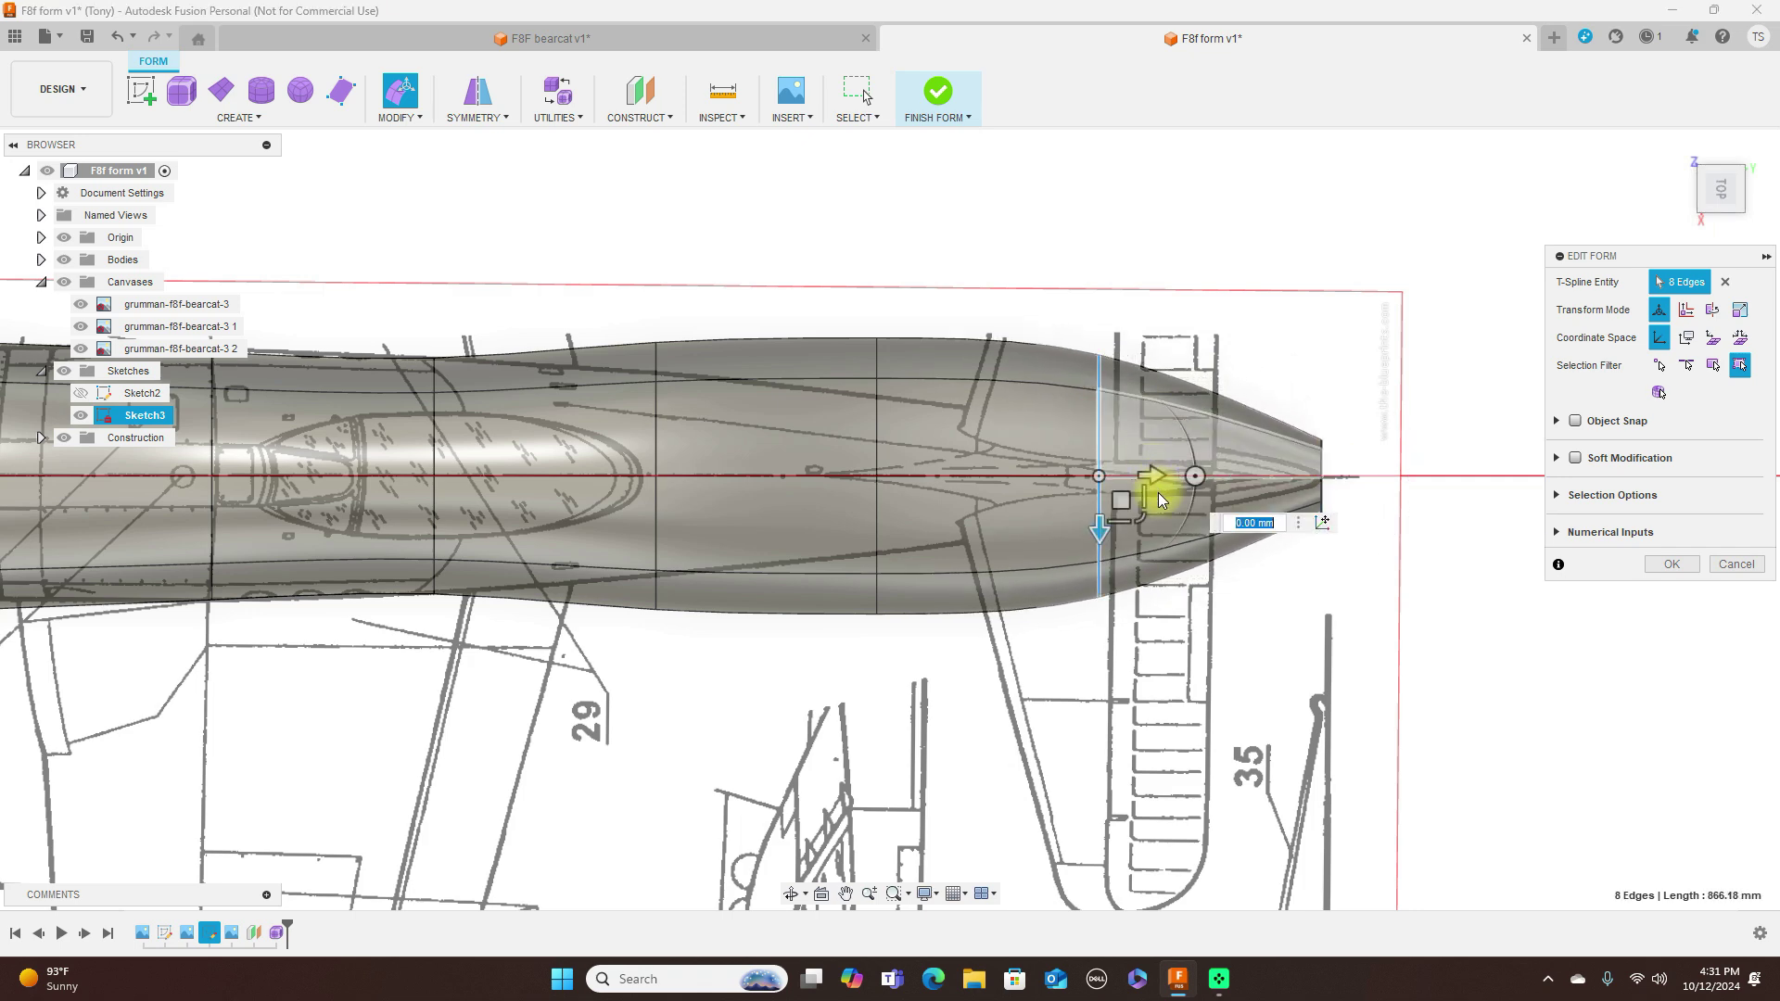
drag(1142, 521, 1094, 470)
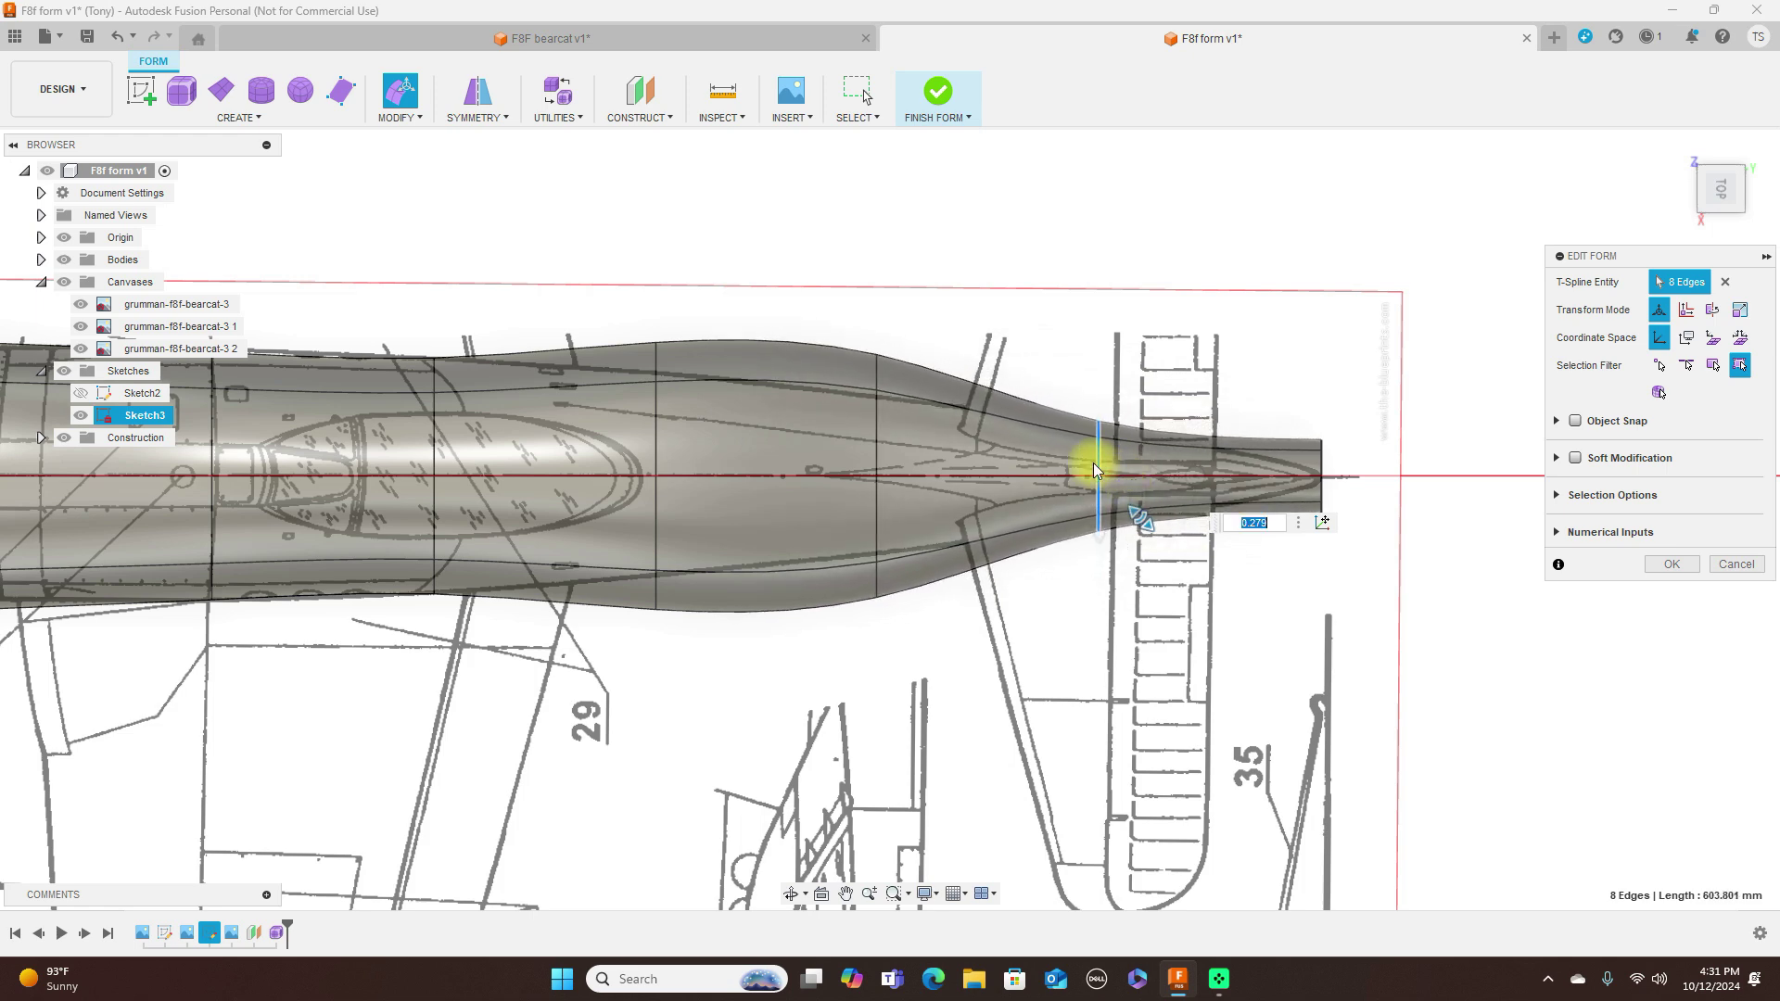
double_click(878, 431)
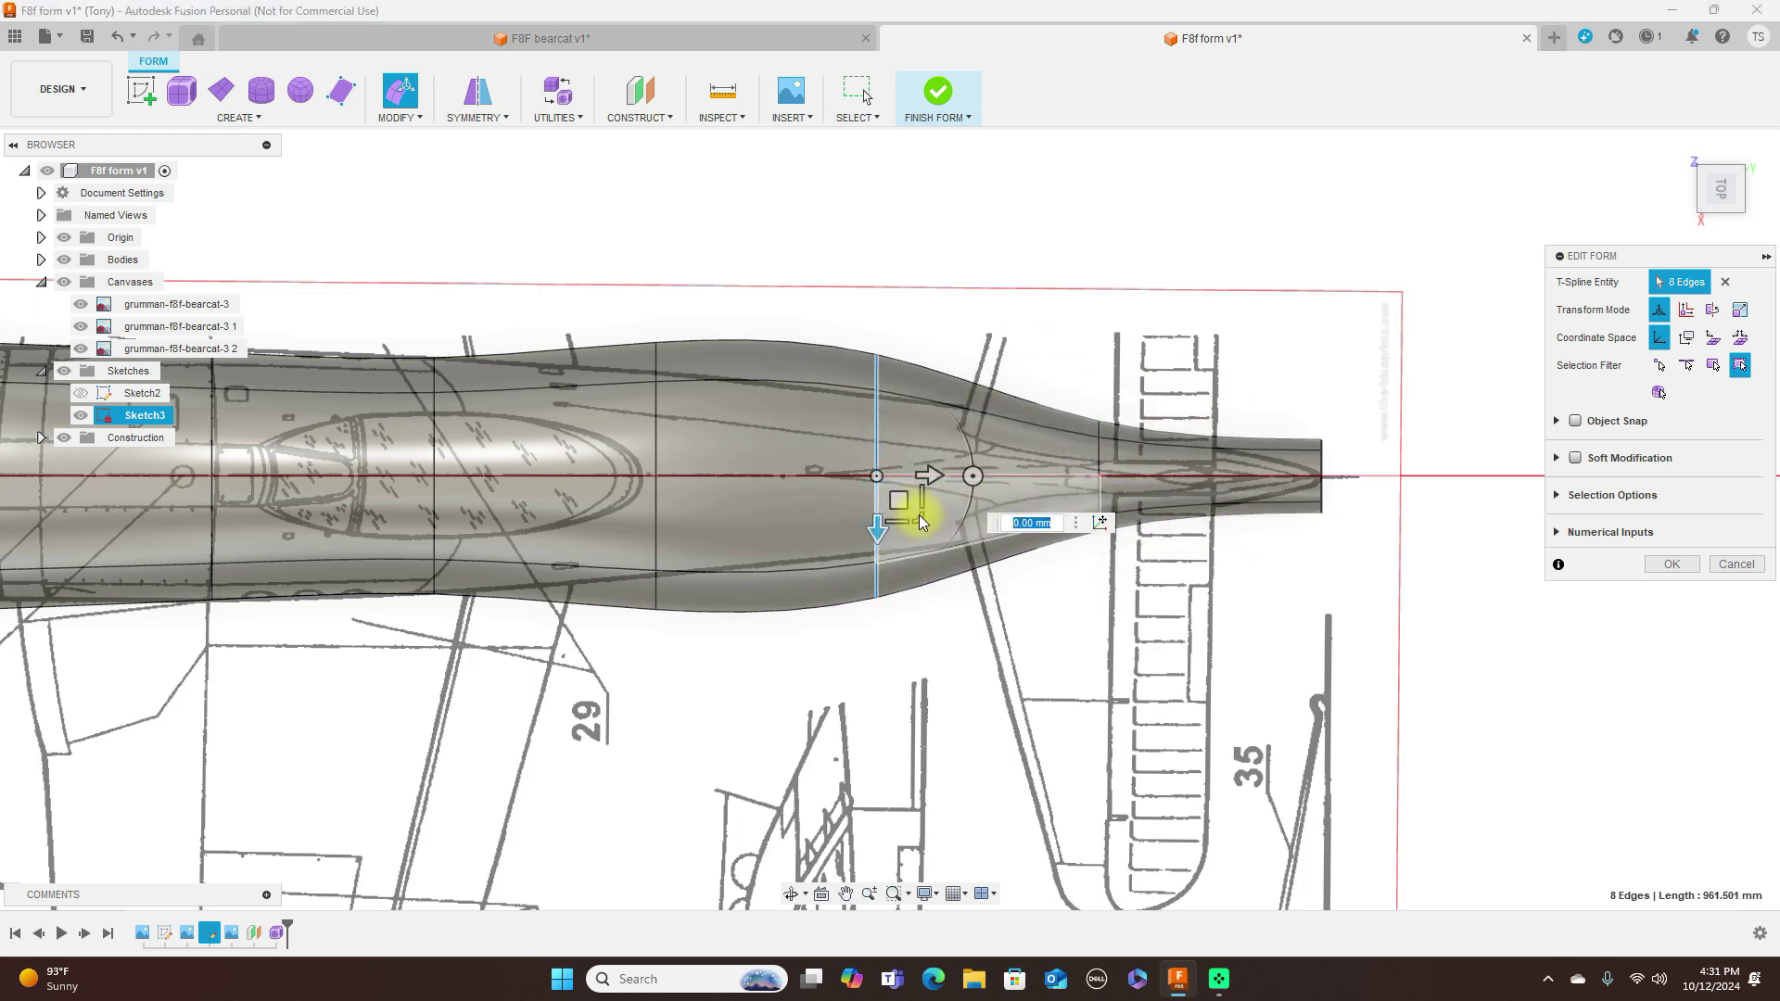
drag(911, 504, 911, 488)
Step: Scale the loop behind the canopy to 0.956 and widen the canopy's middle loop to 1.035
middle_drag(907, 250, 1206, 163)
click(990, 412)
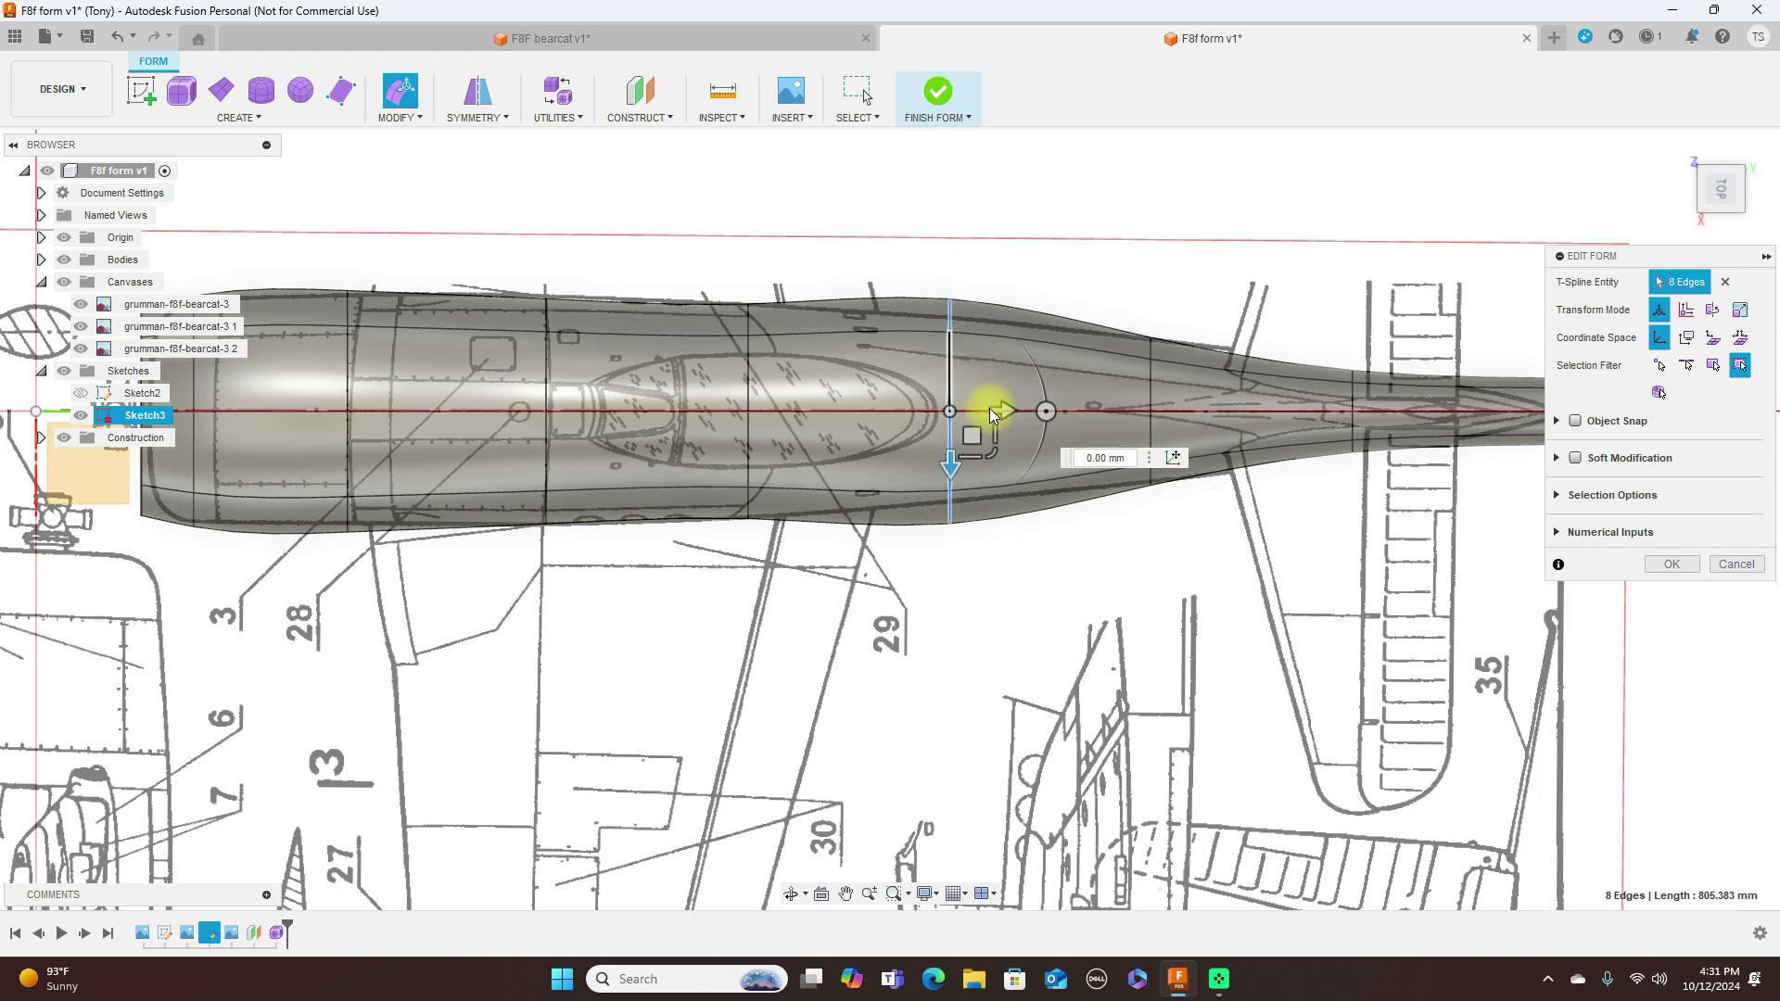
drag(992, 457, 989, 449)
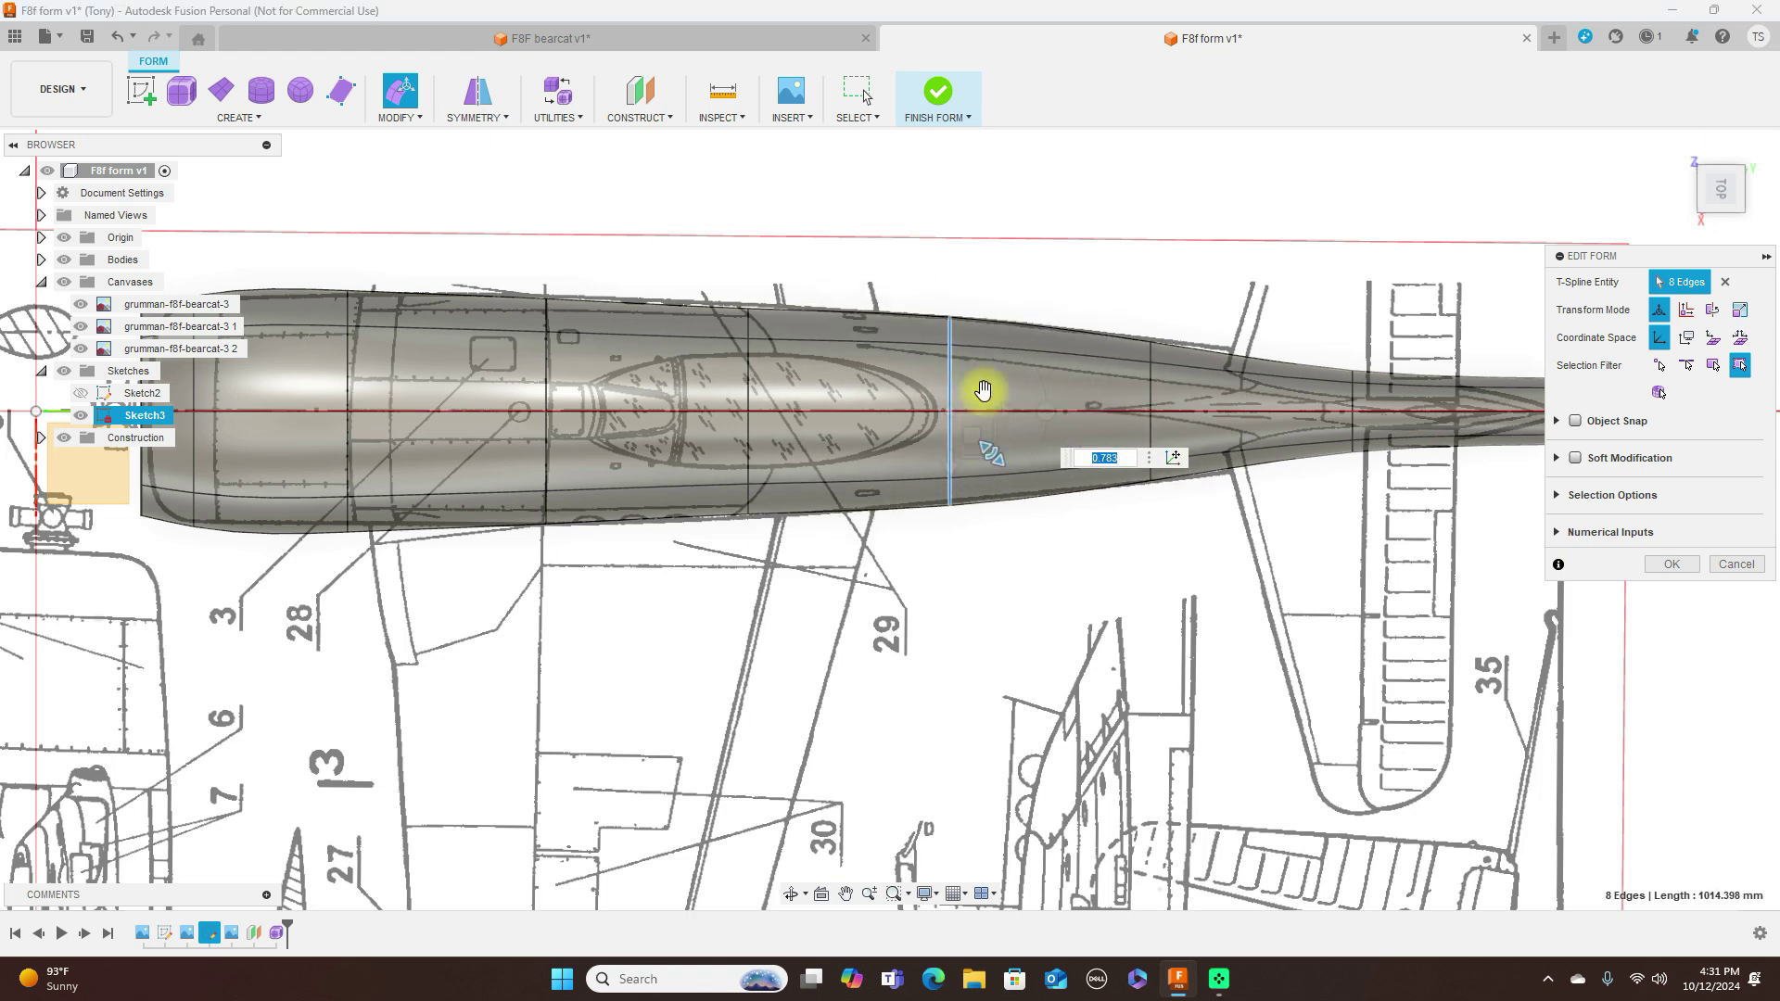
click(753, 393)
drag(793, 456, 798, 454)
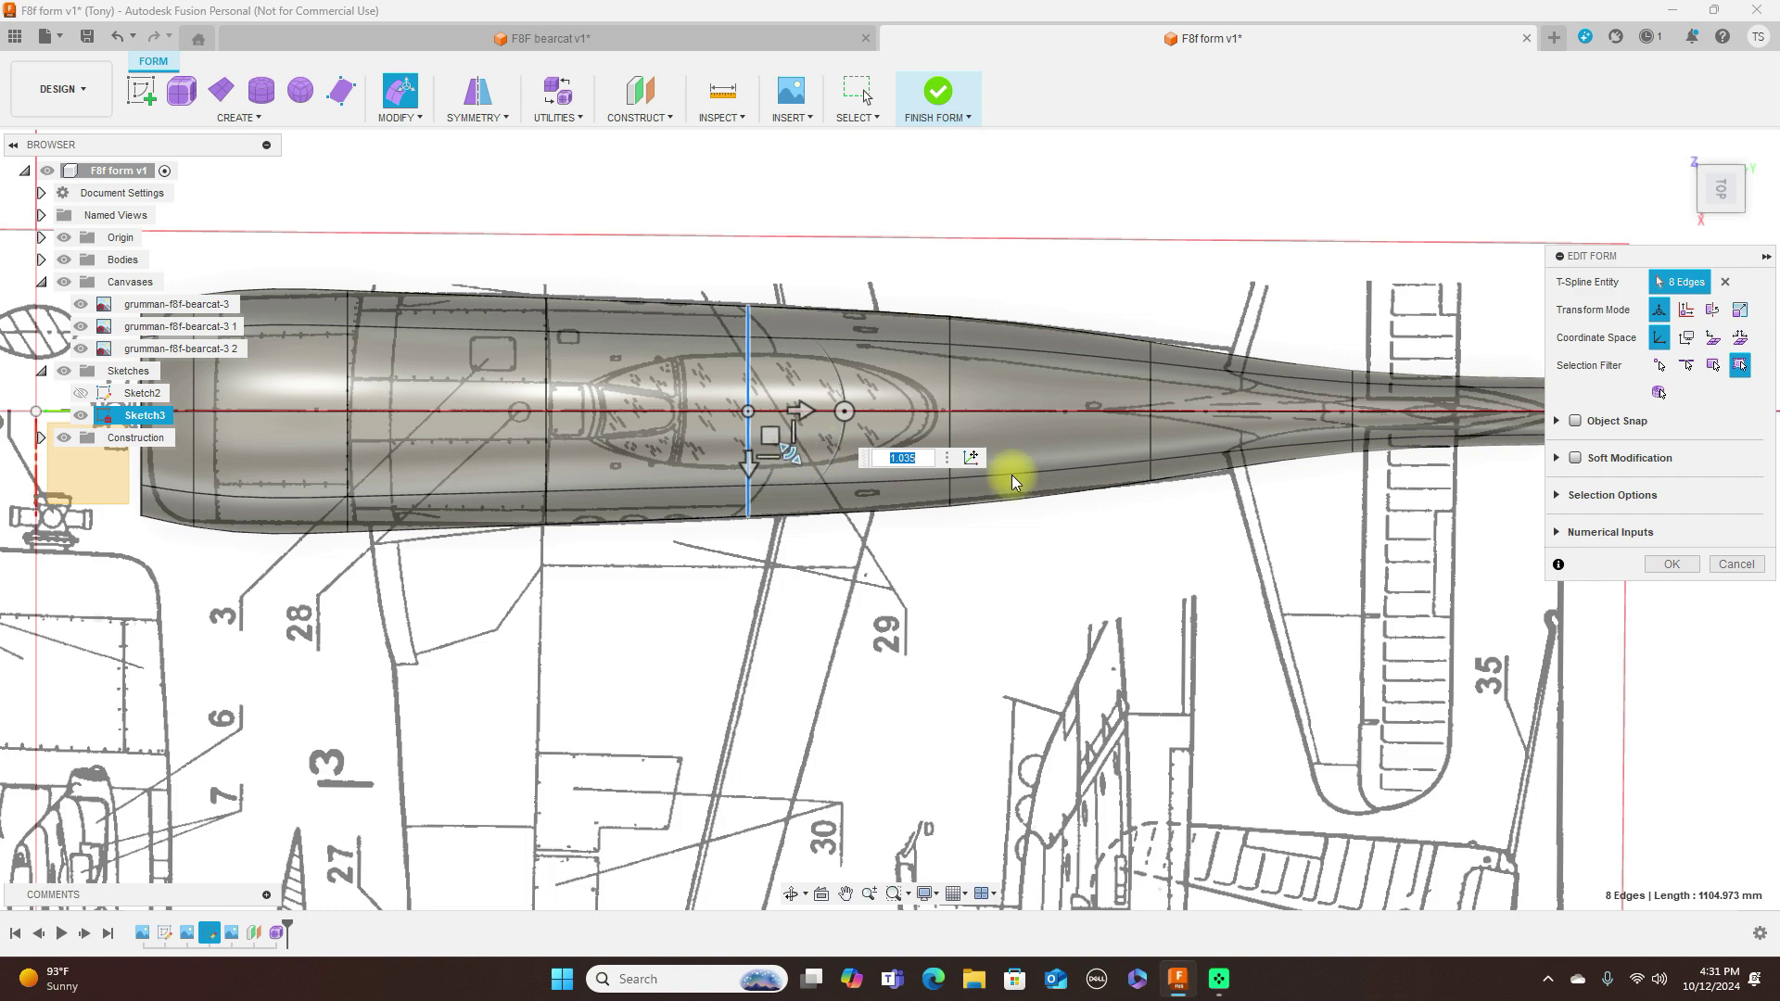
scroll(1250, 580, down, 3)
scroll(1272, 609, up, 5)
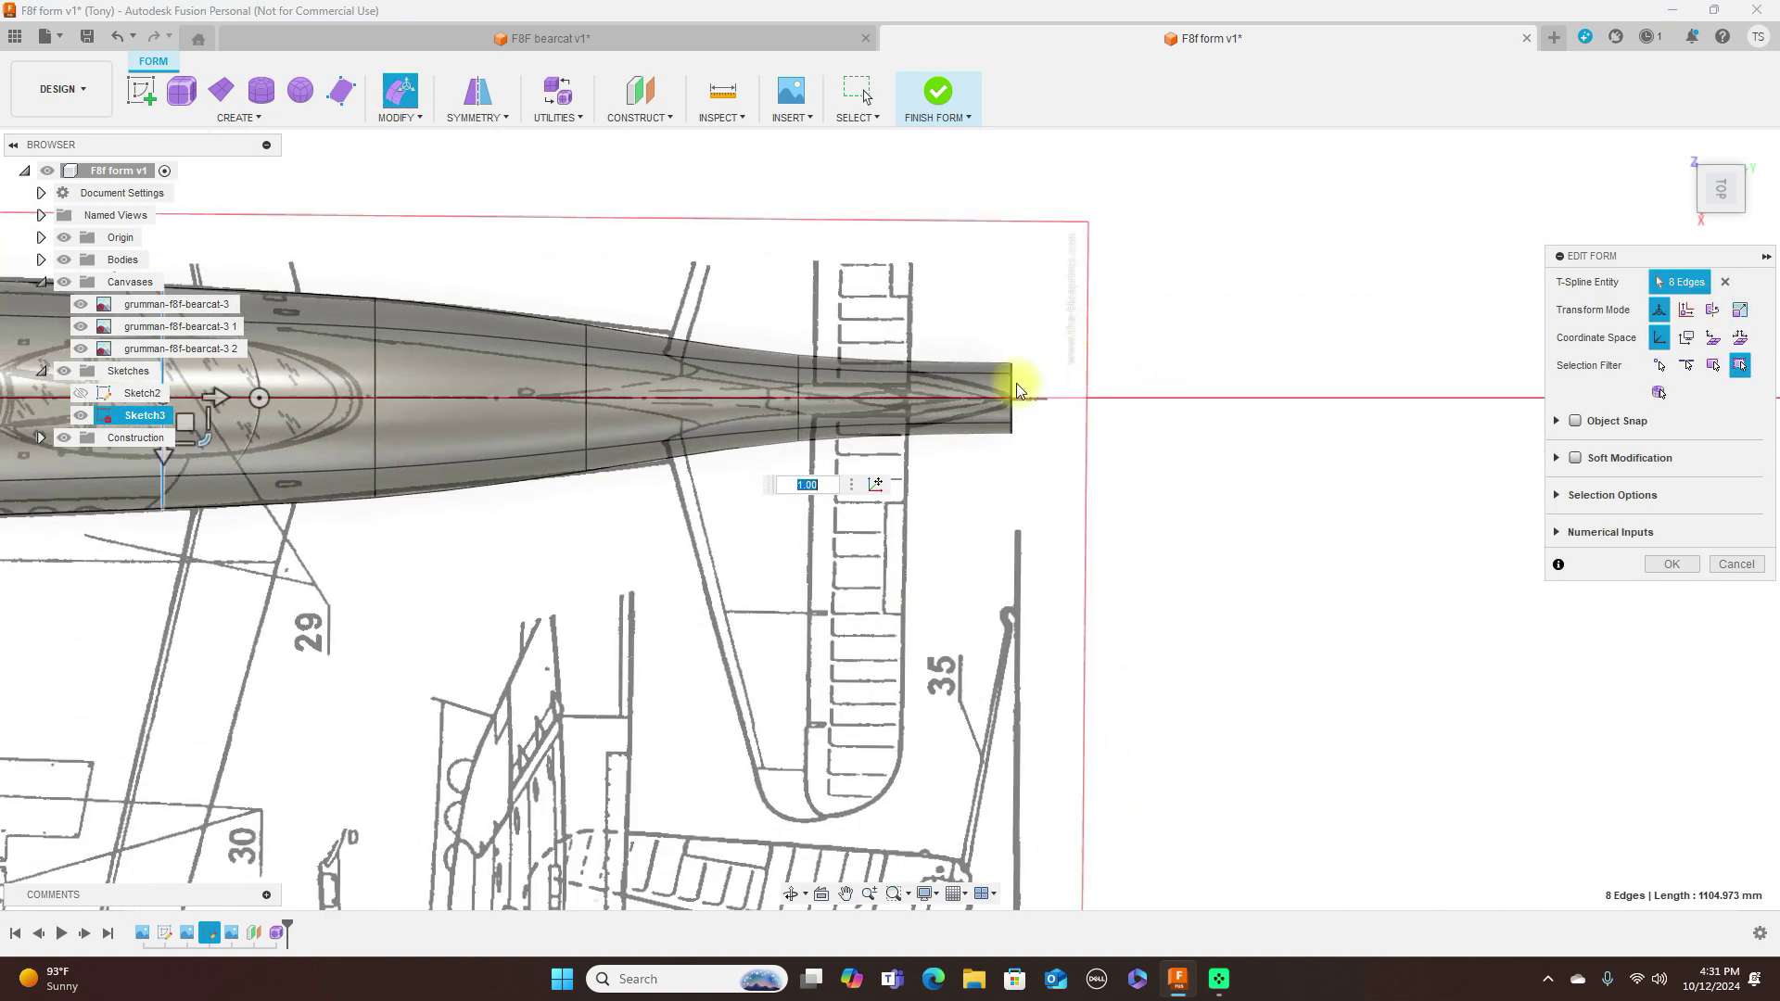
Step: Taper the tail tip to about 331 mm perimeter and shift a rear loop about 48.7 mm
double_click(1015, 384)
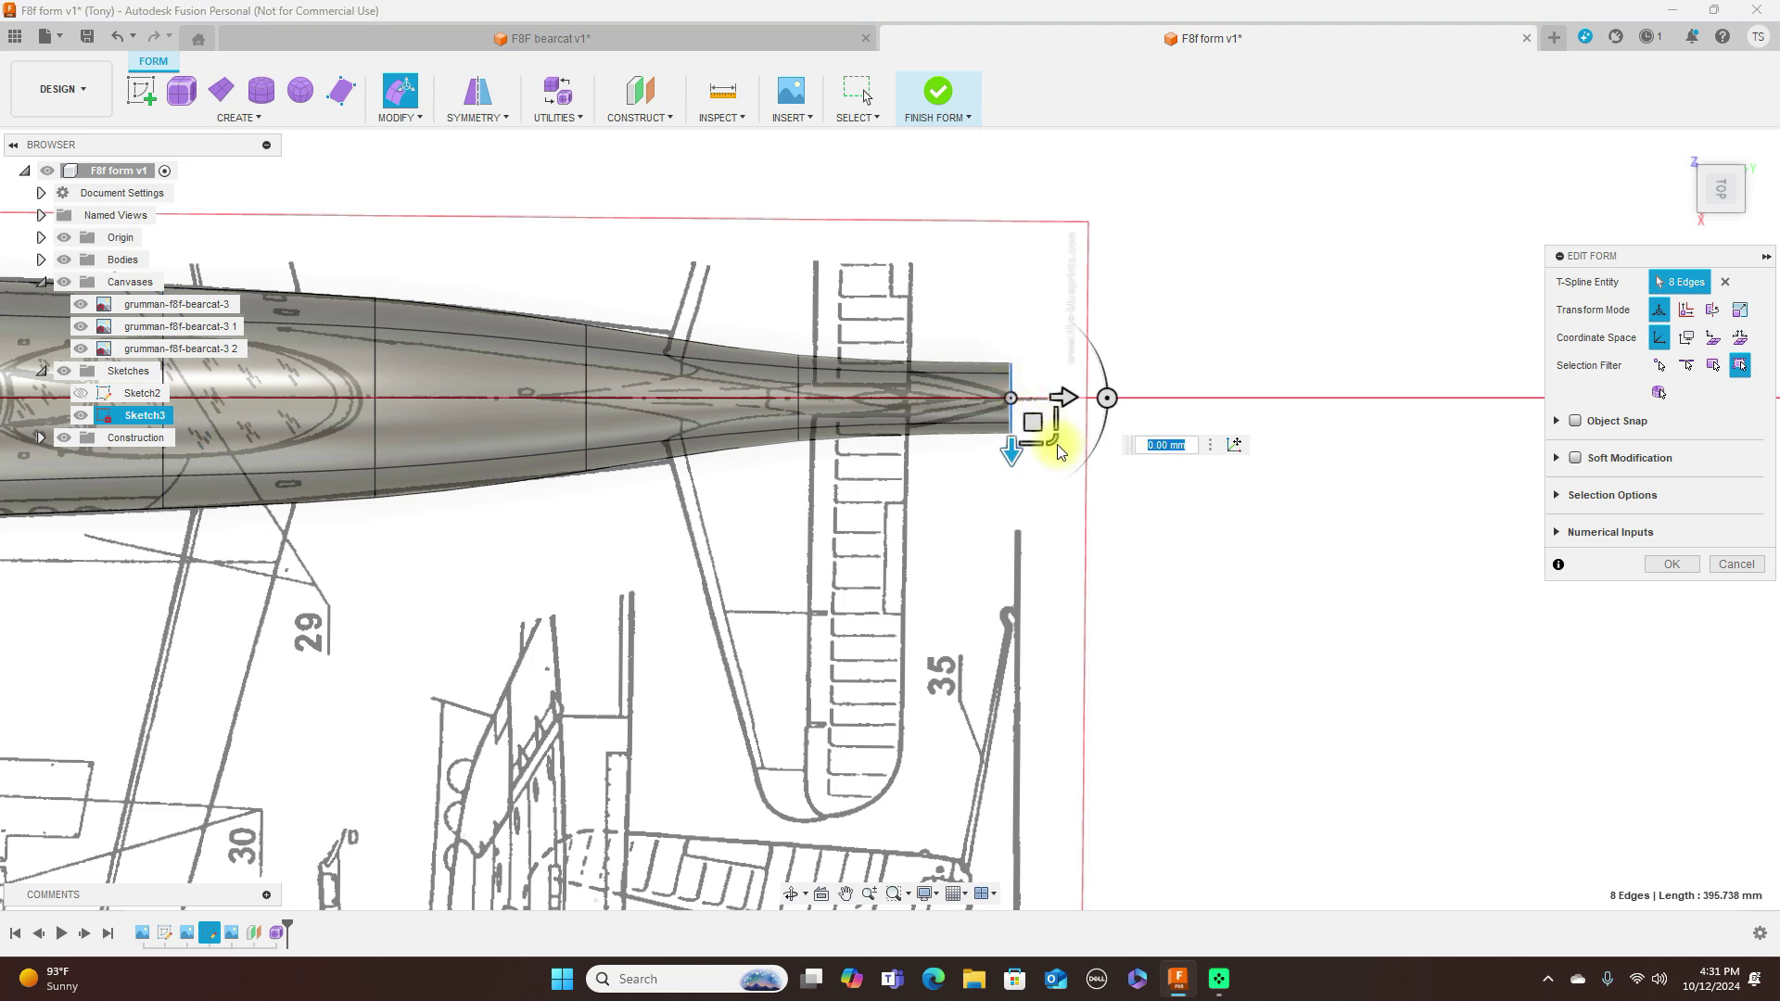
drag(1055, 443, 1043, 400)
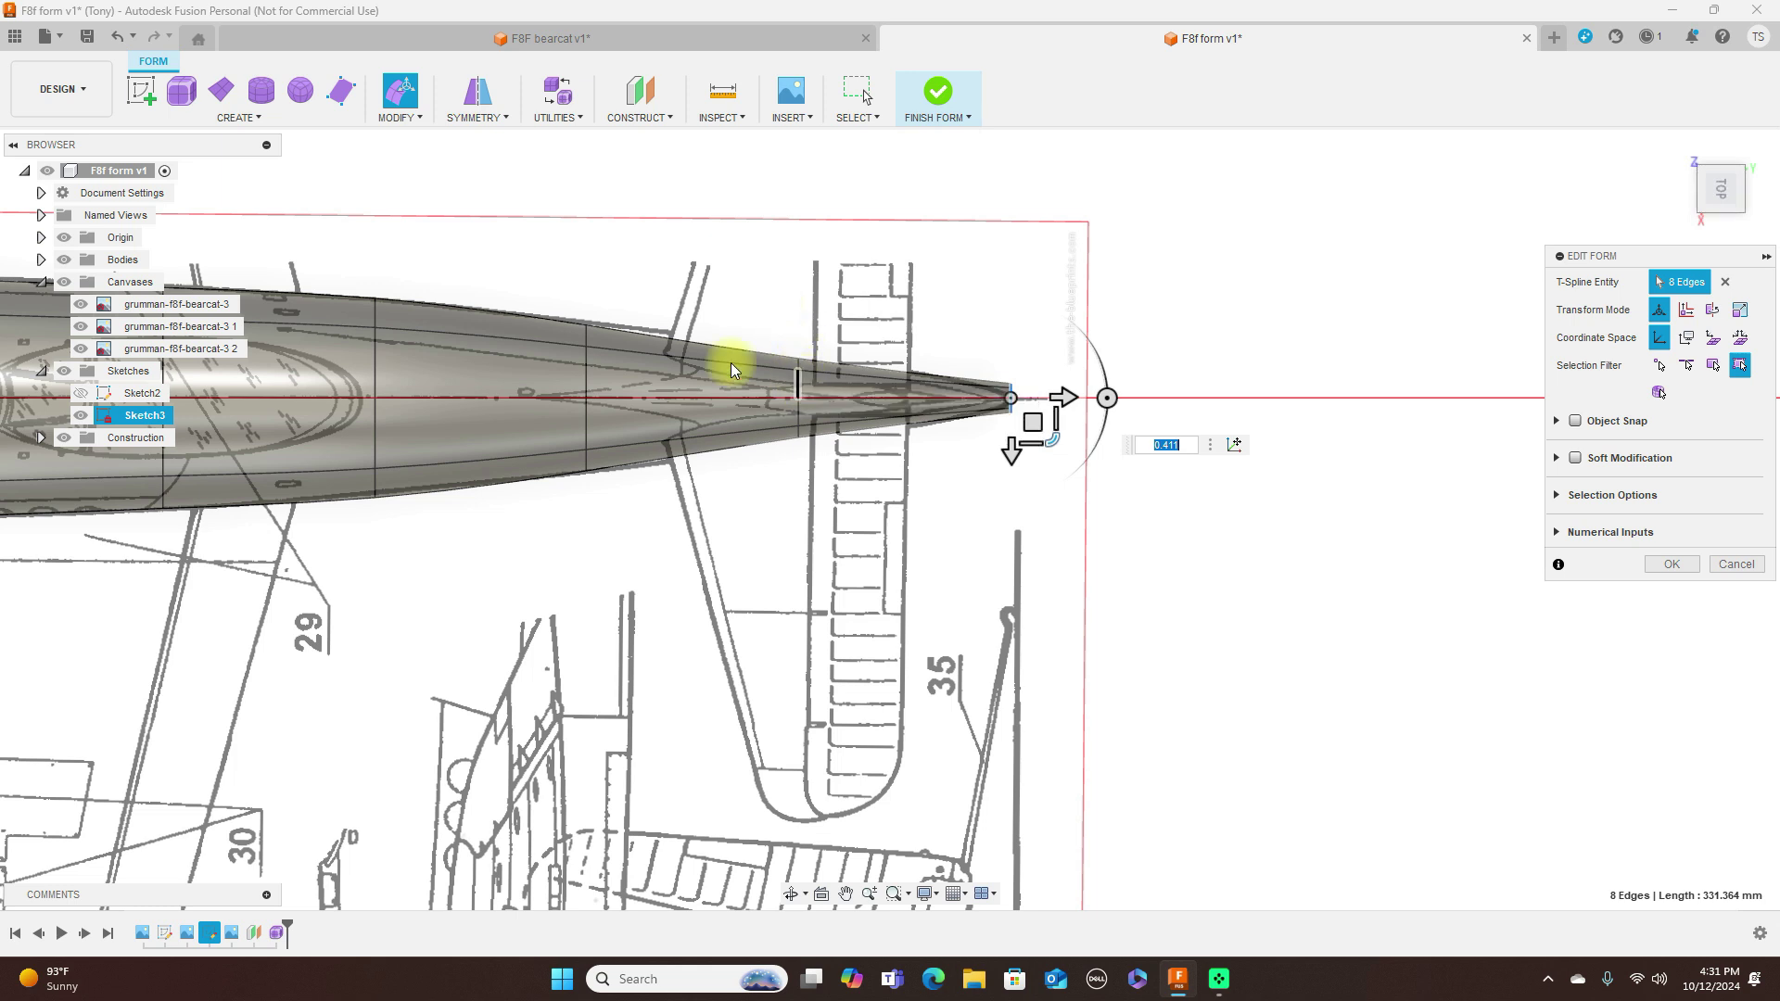
double_click(588, 371)
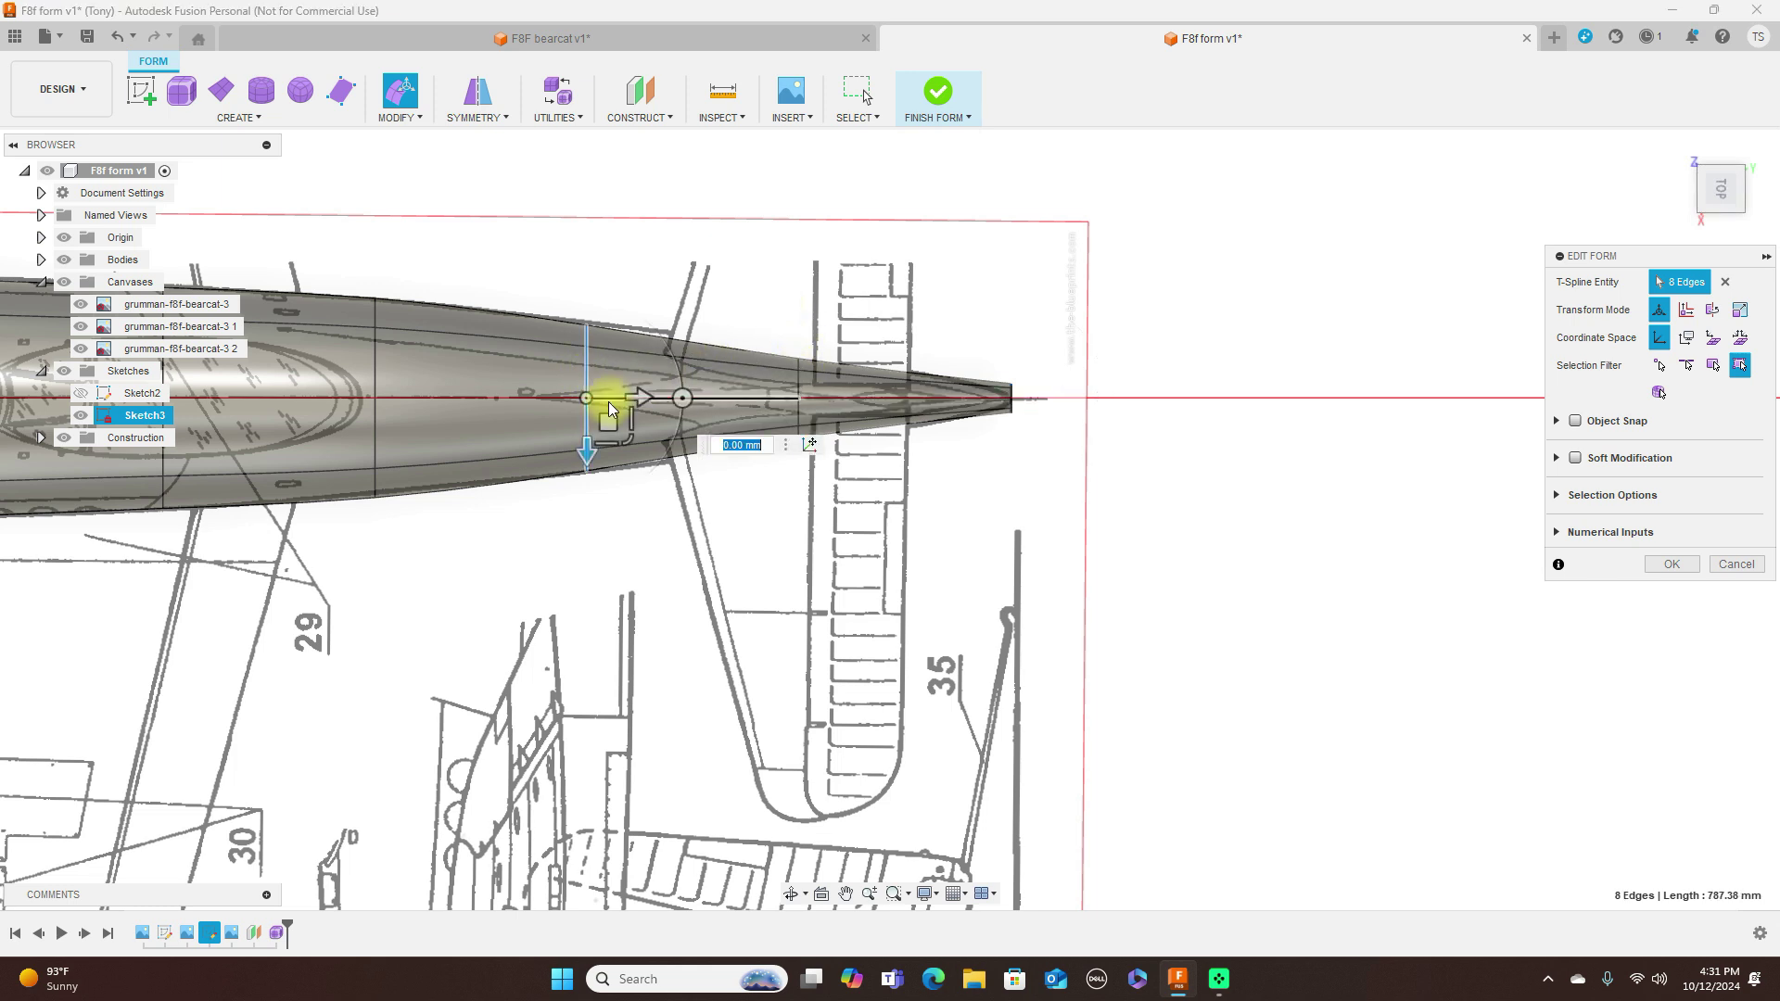
drag(615, 424, 644, 424)
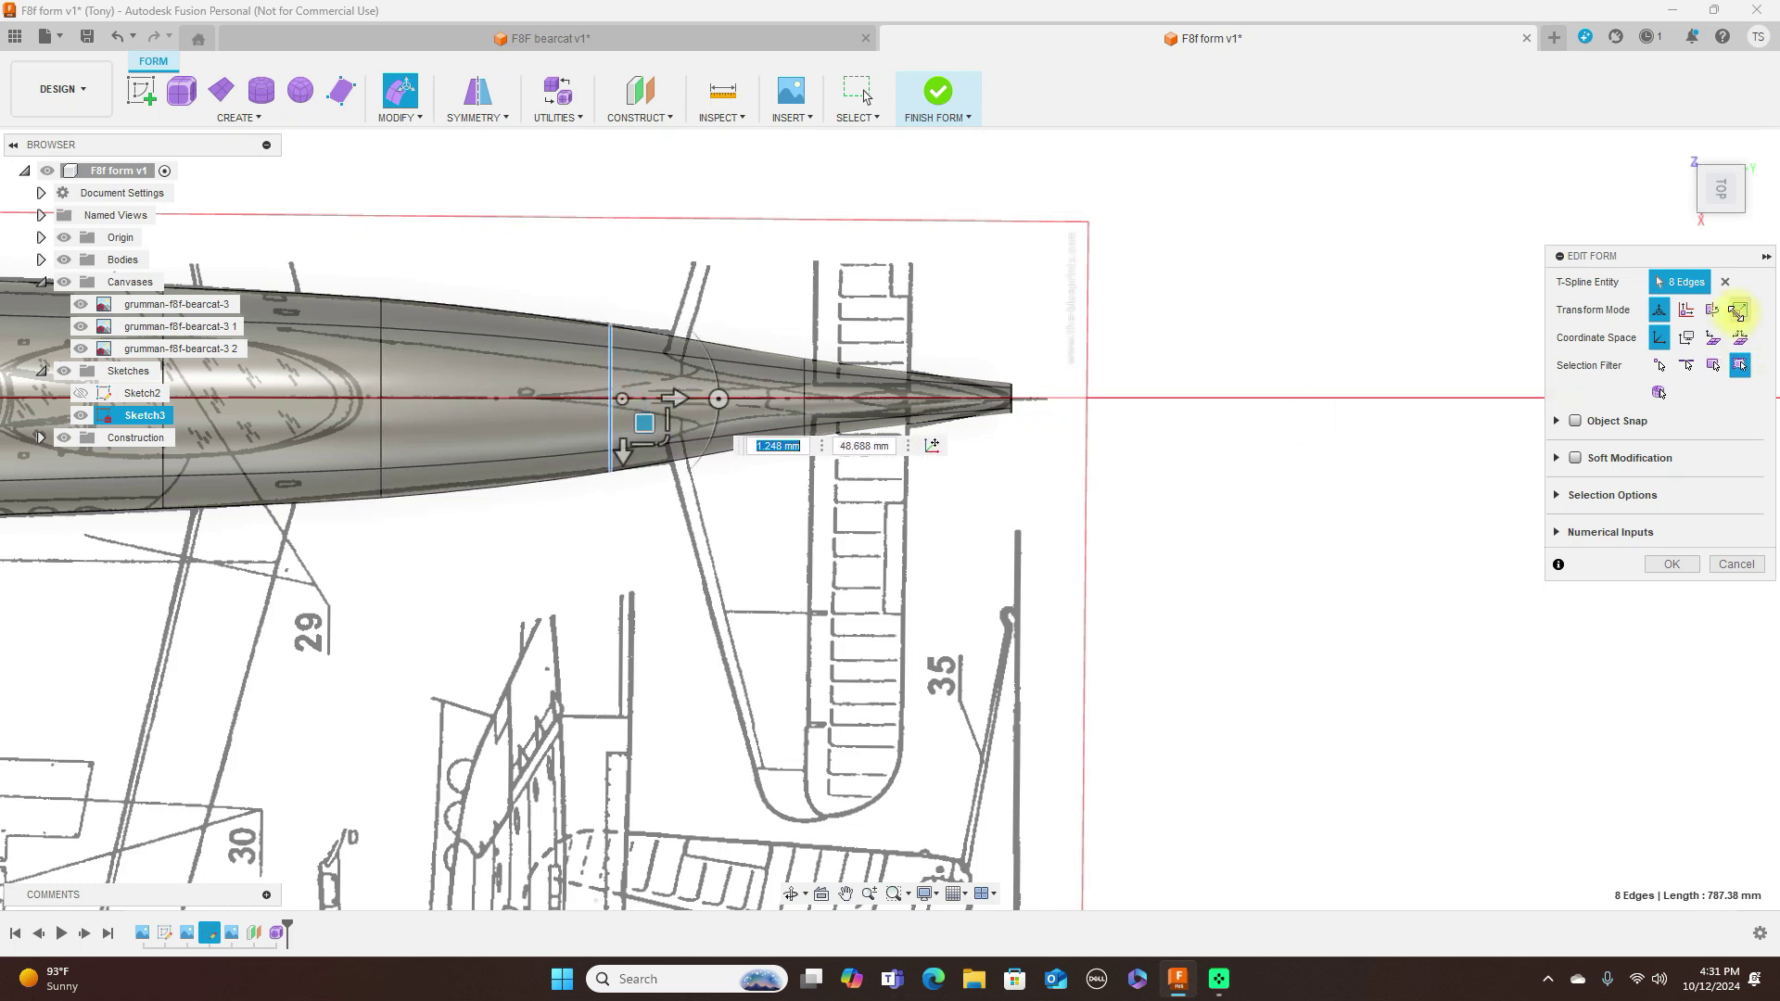
click(1741, 190)
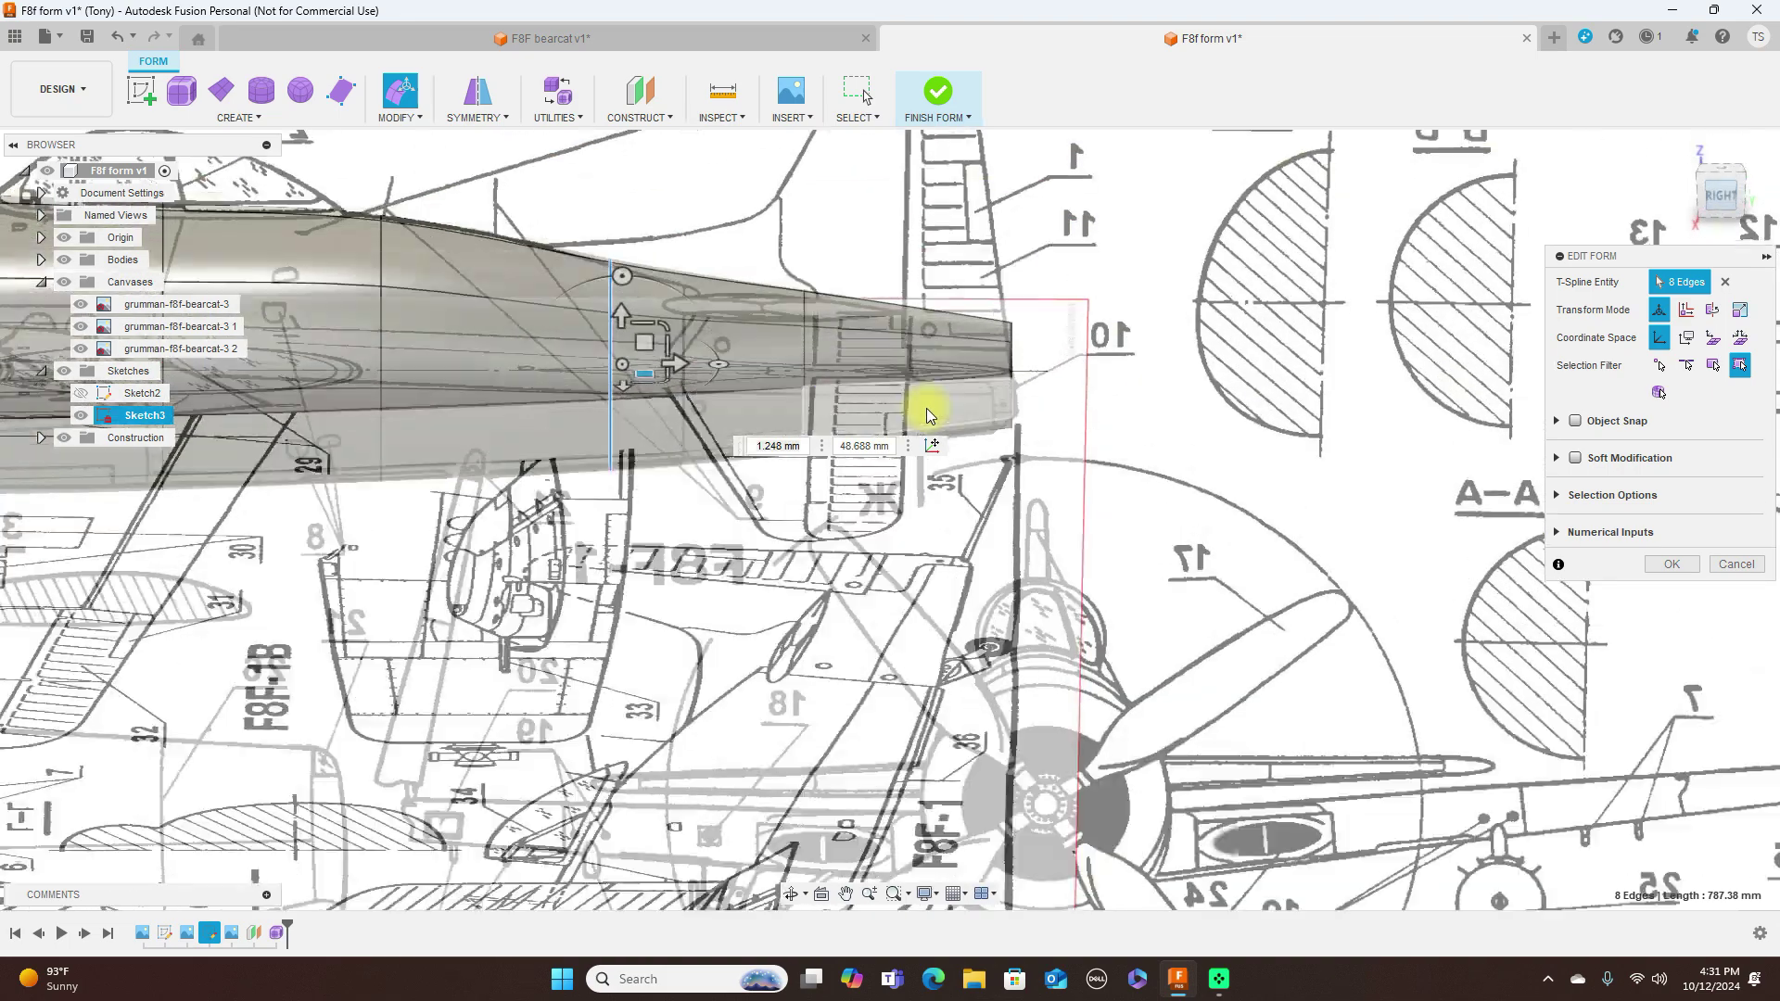
scroll(939, 410, down, 5)
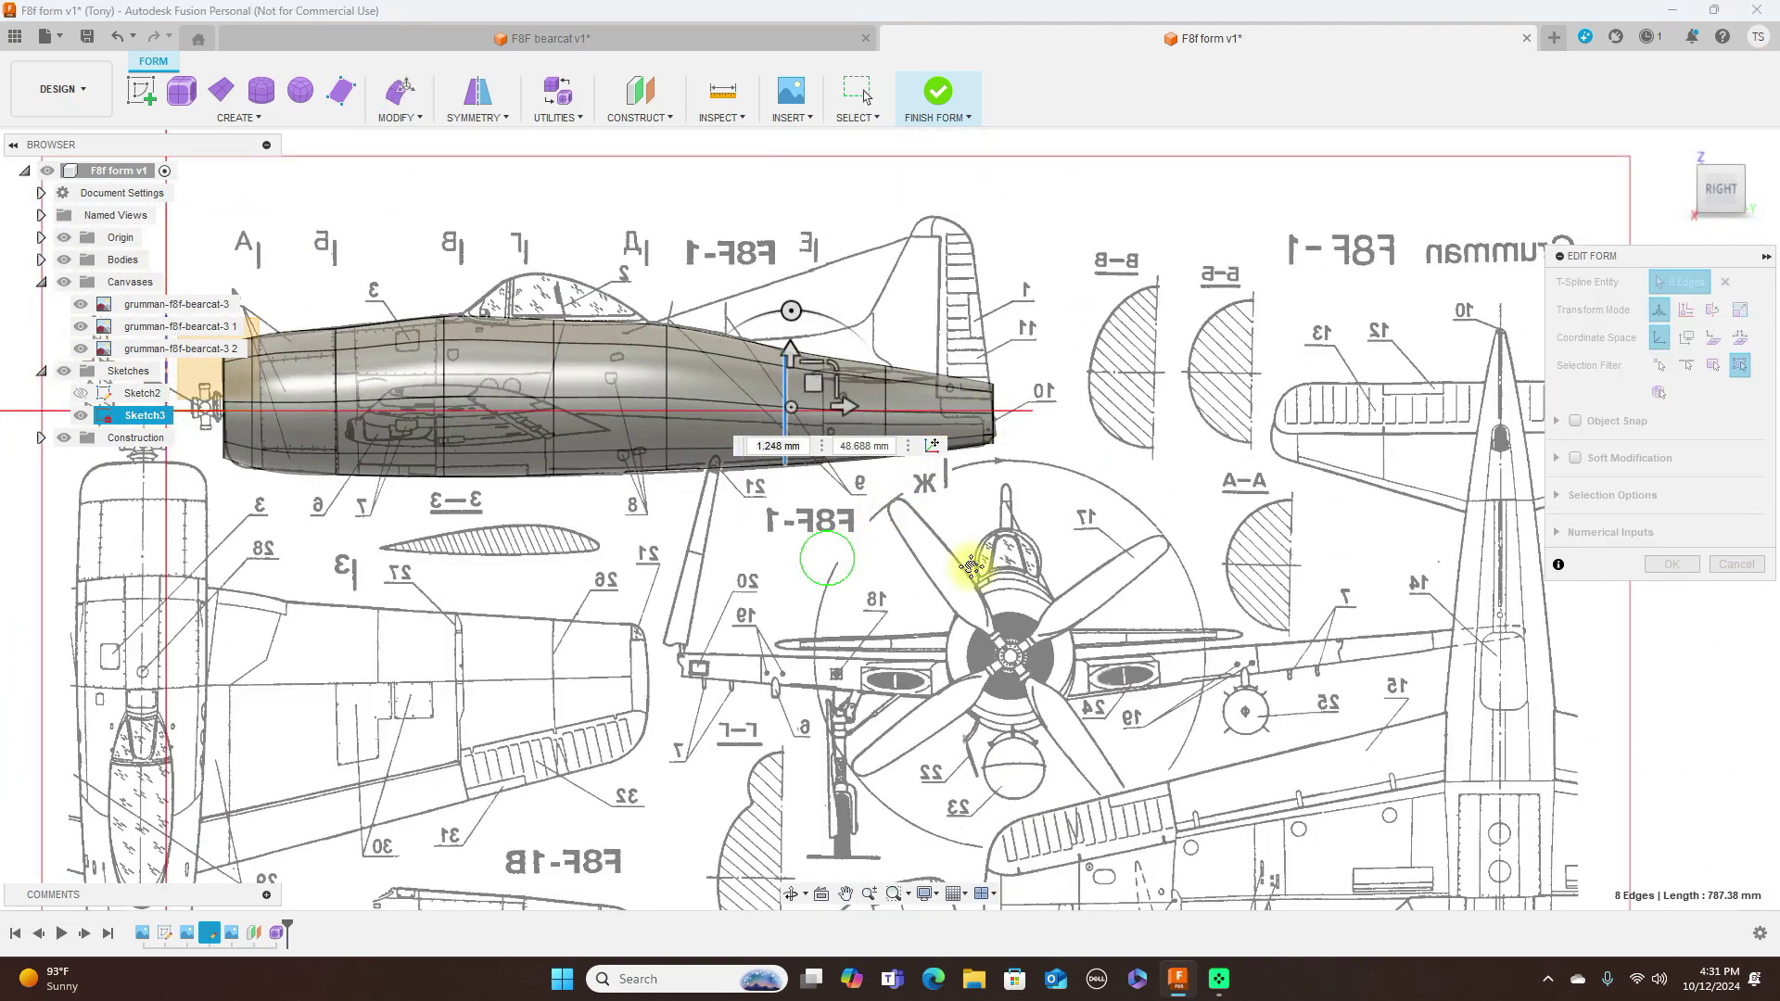
middle_drag(974, 557, 1194, 466)
scroll(1193, 467, up, 3)
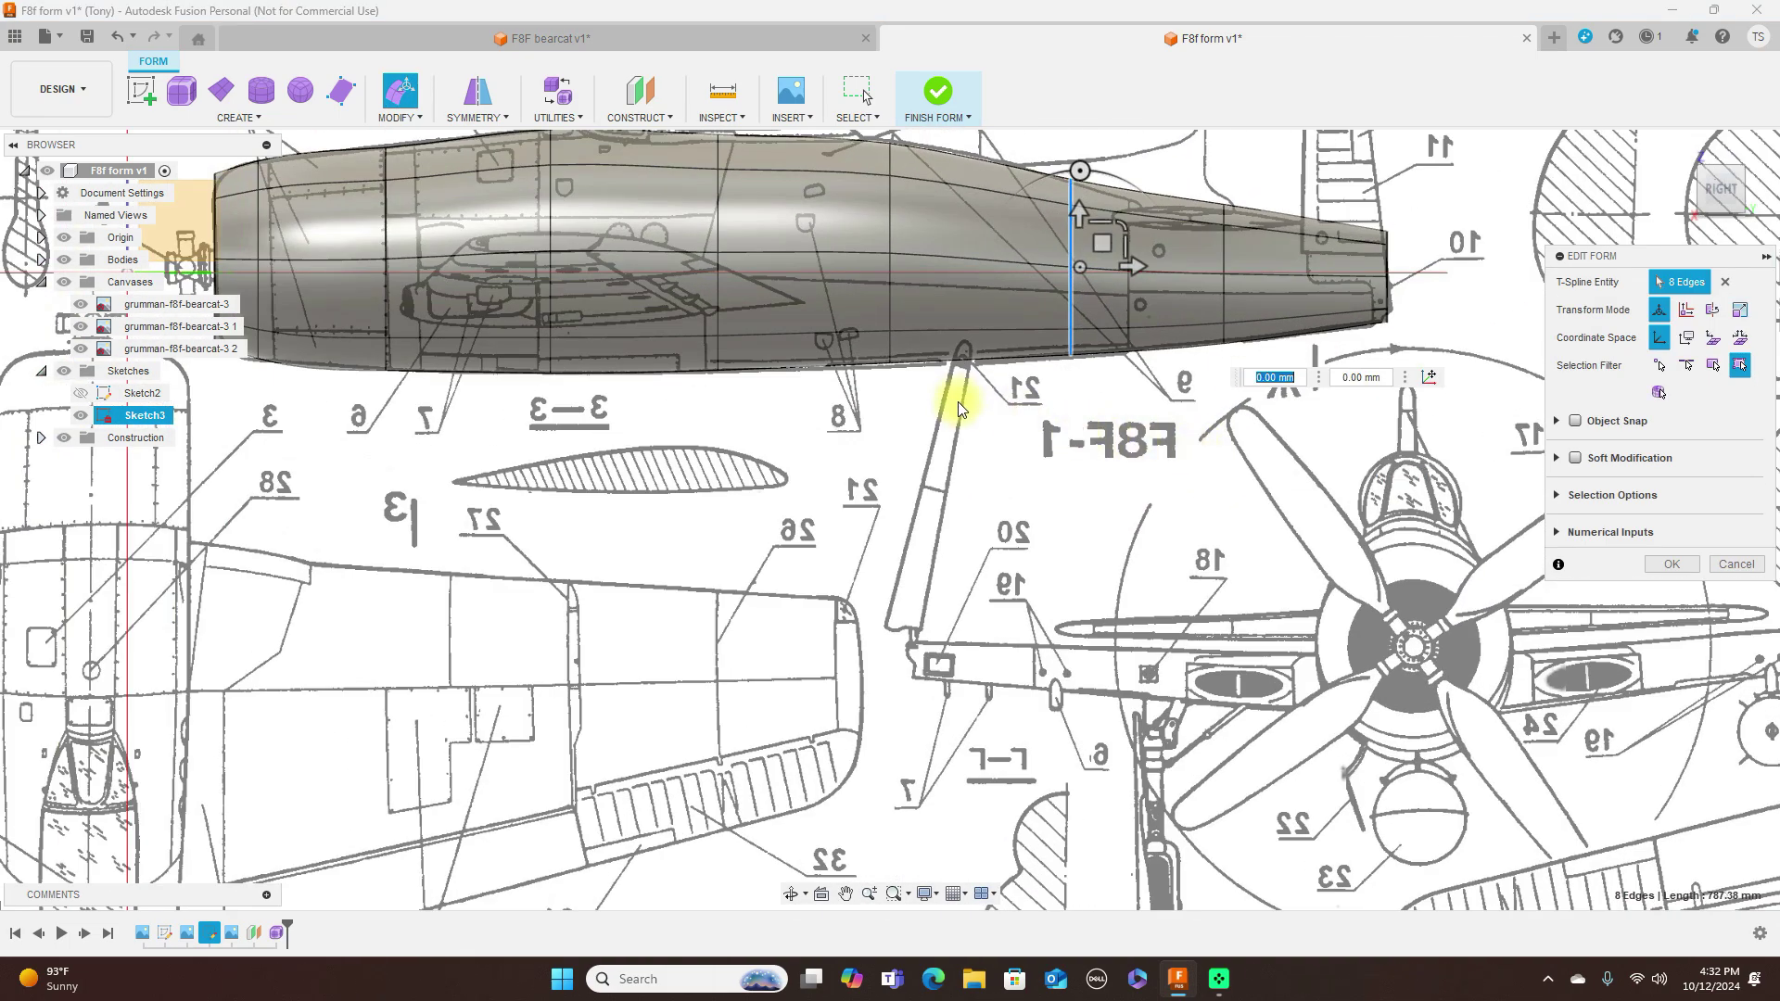
click(891, 223)
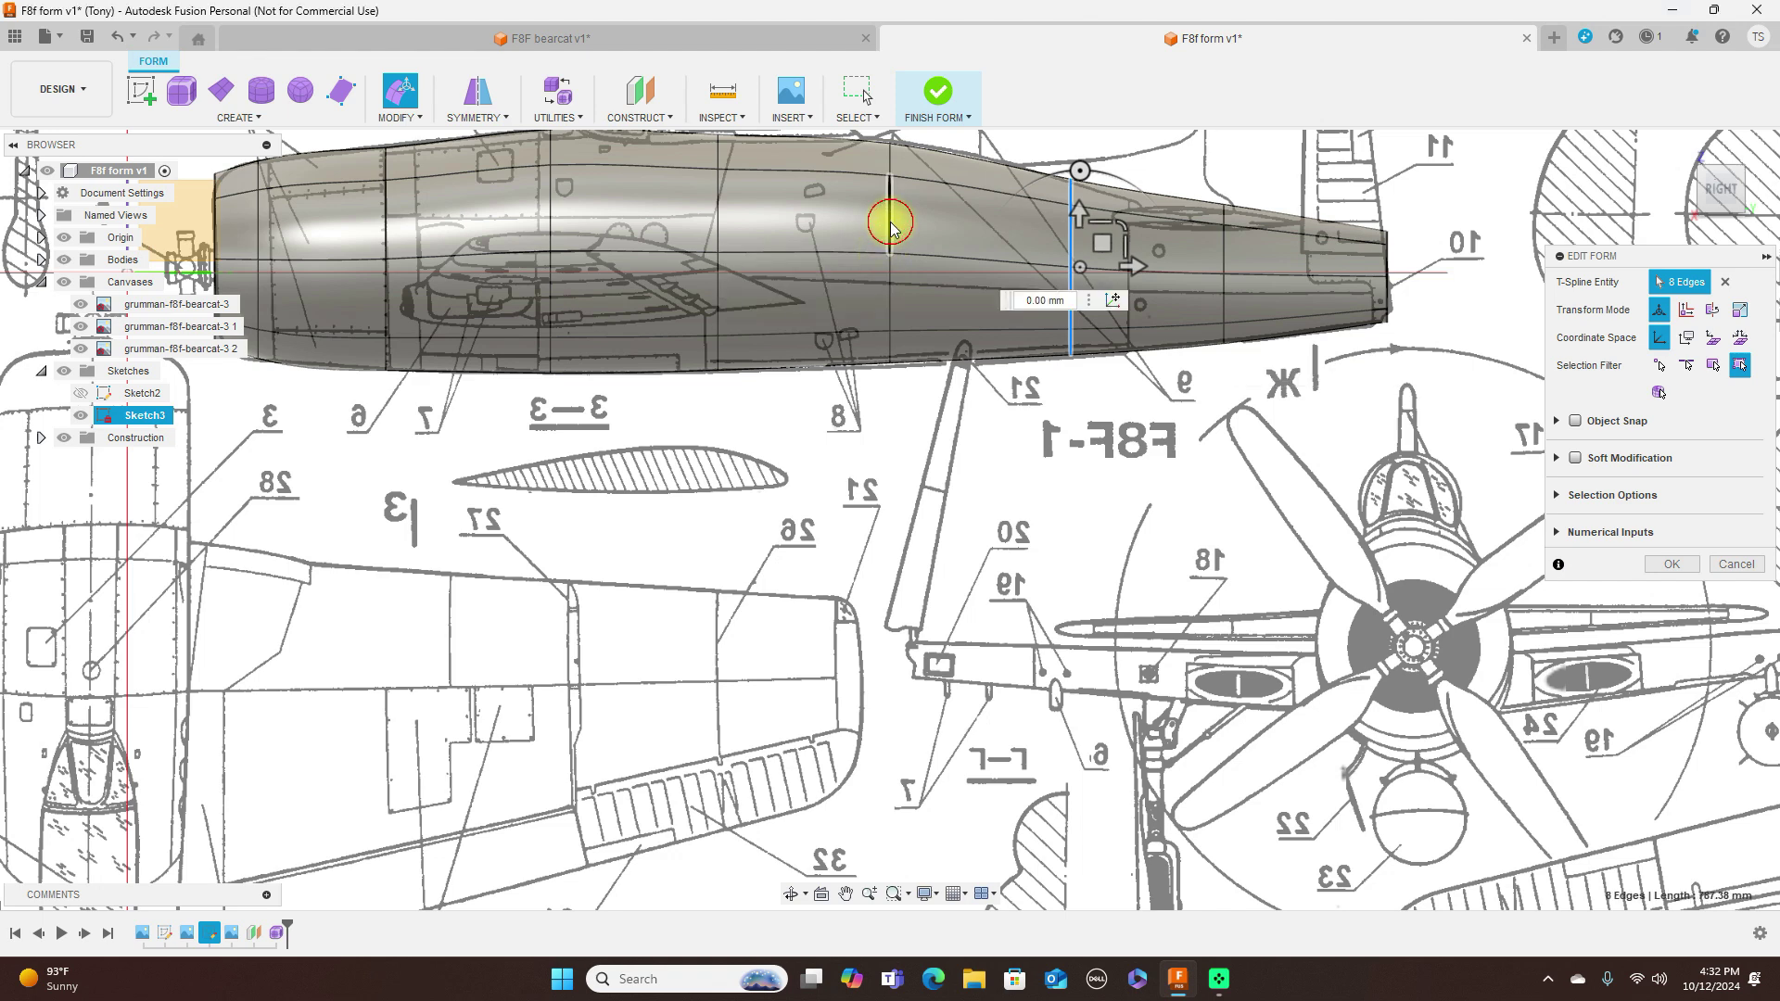
Step: Scale the tail-end edge loop down to about 0.892 to tighten the rear taper
middle_drag(923, 431, 903, 577)
drag(907, 350, 892, 367)
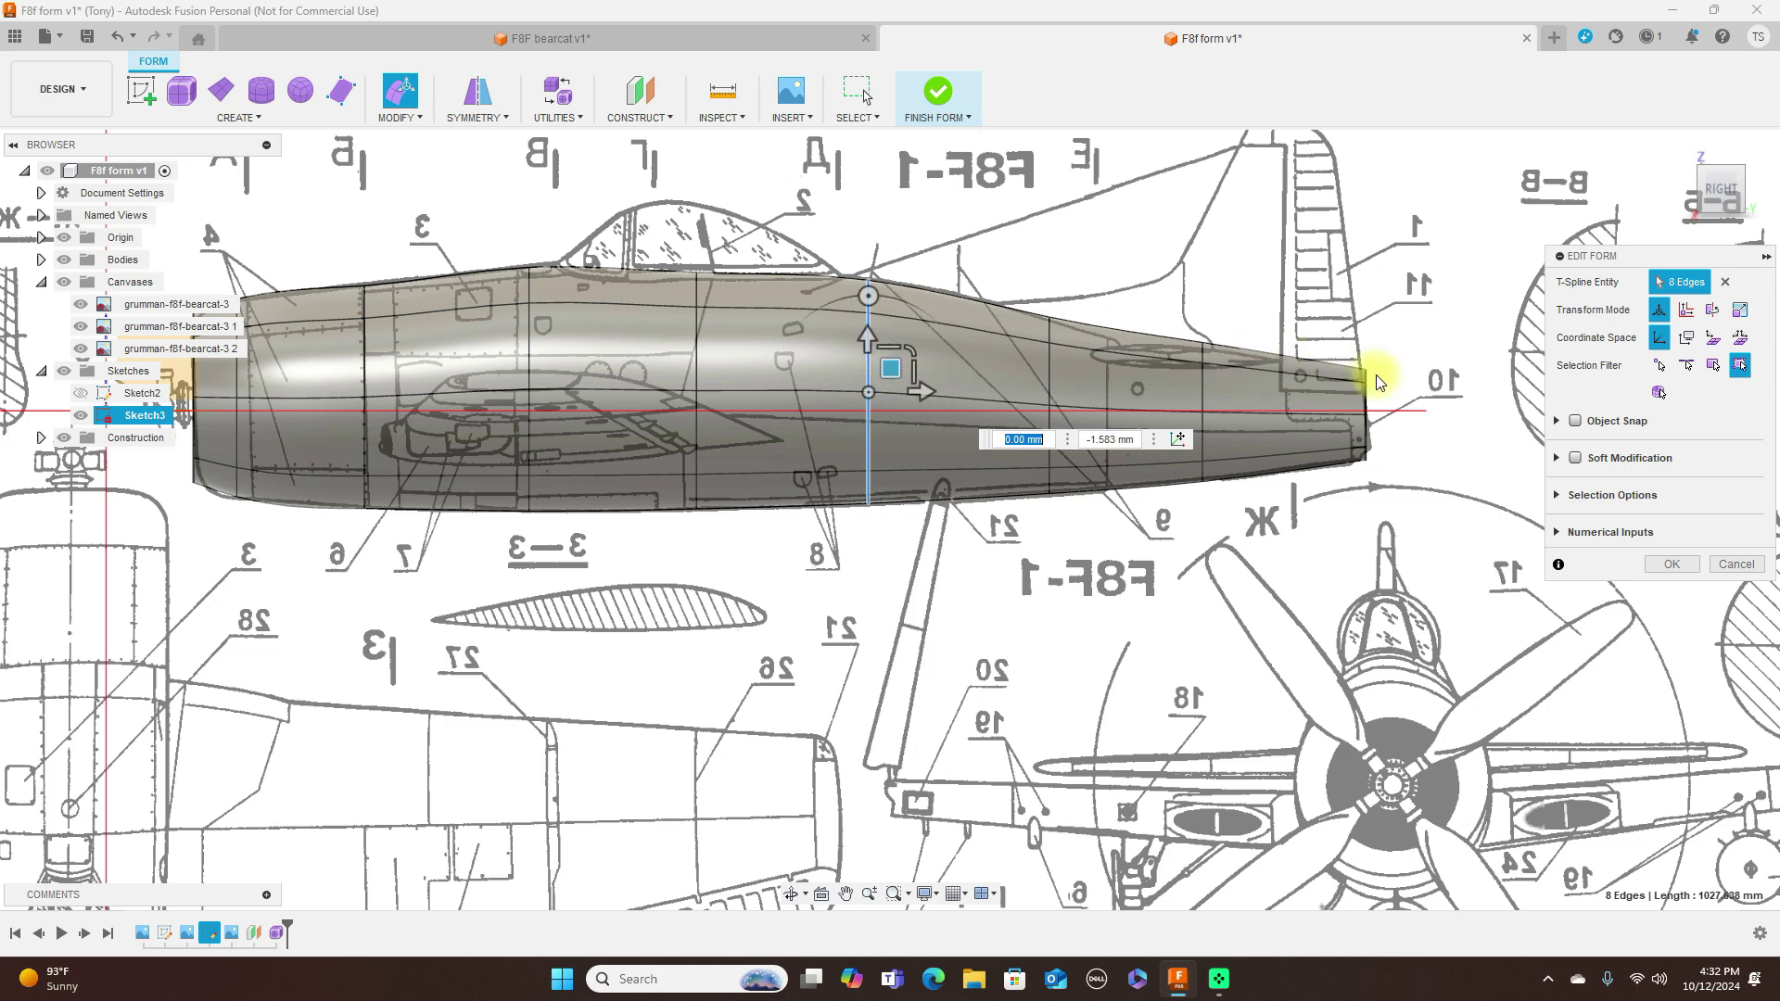
scroll(1376, 374, up, 2)
double_click(1361, 411)
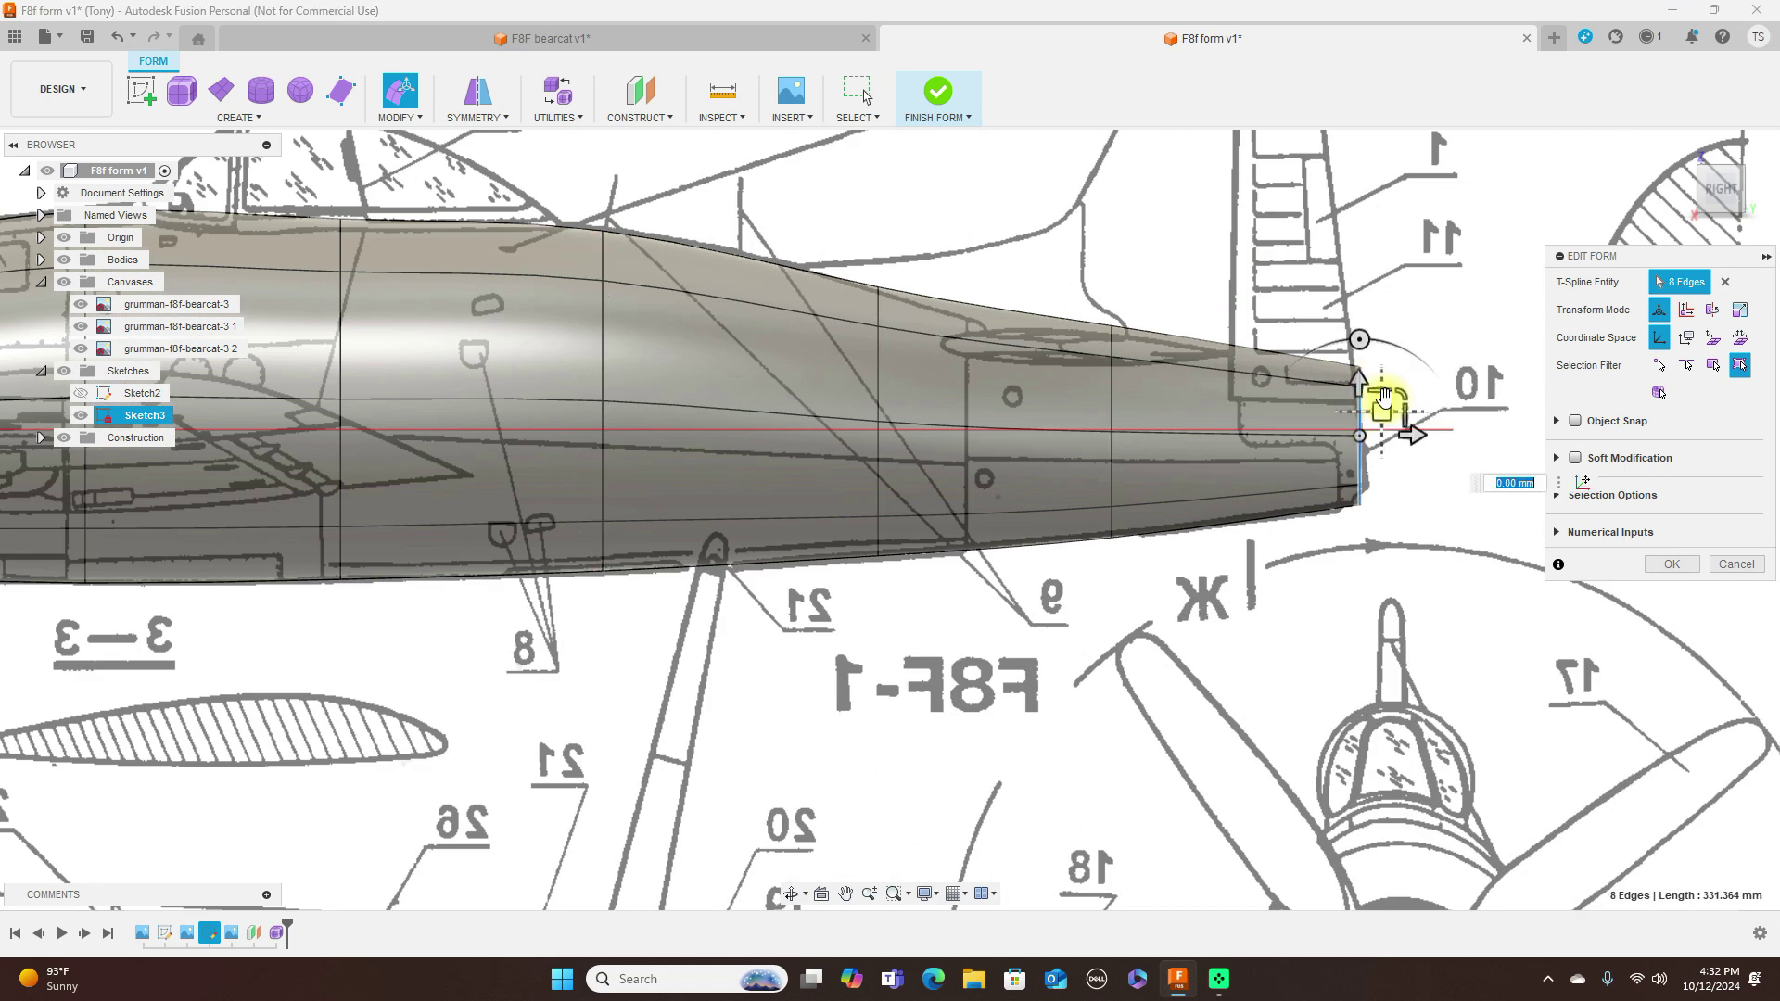
drag(1404, 395, 1382, 424)
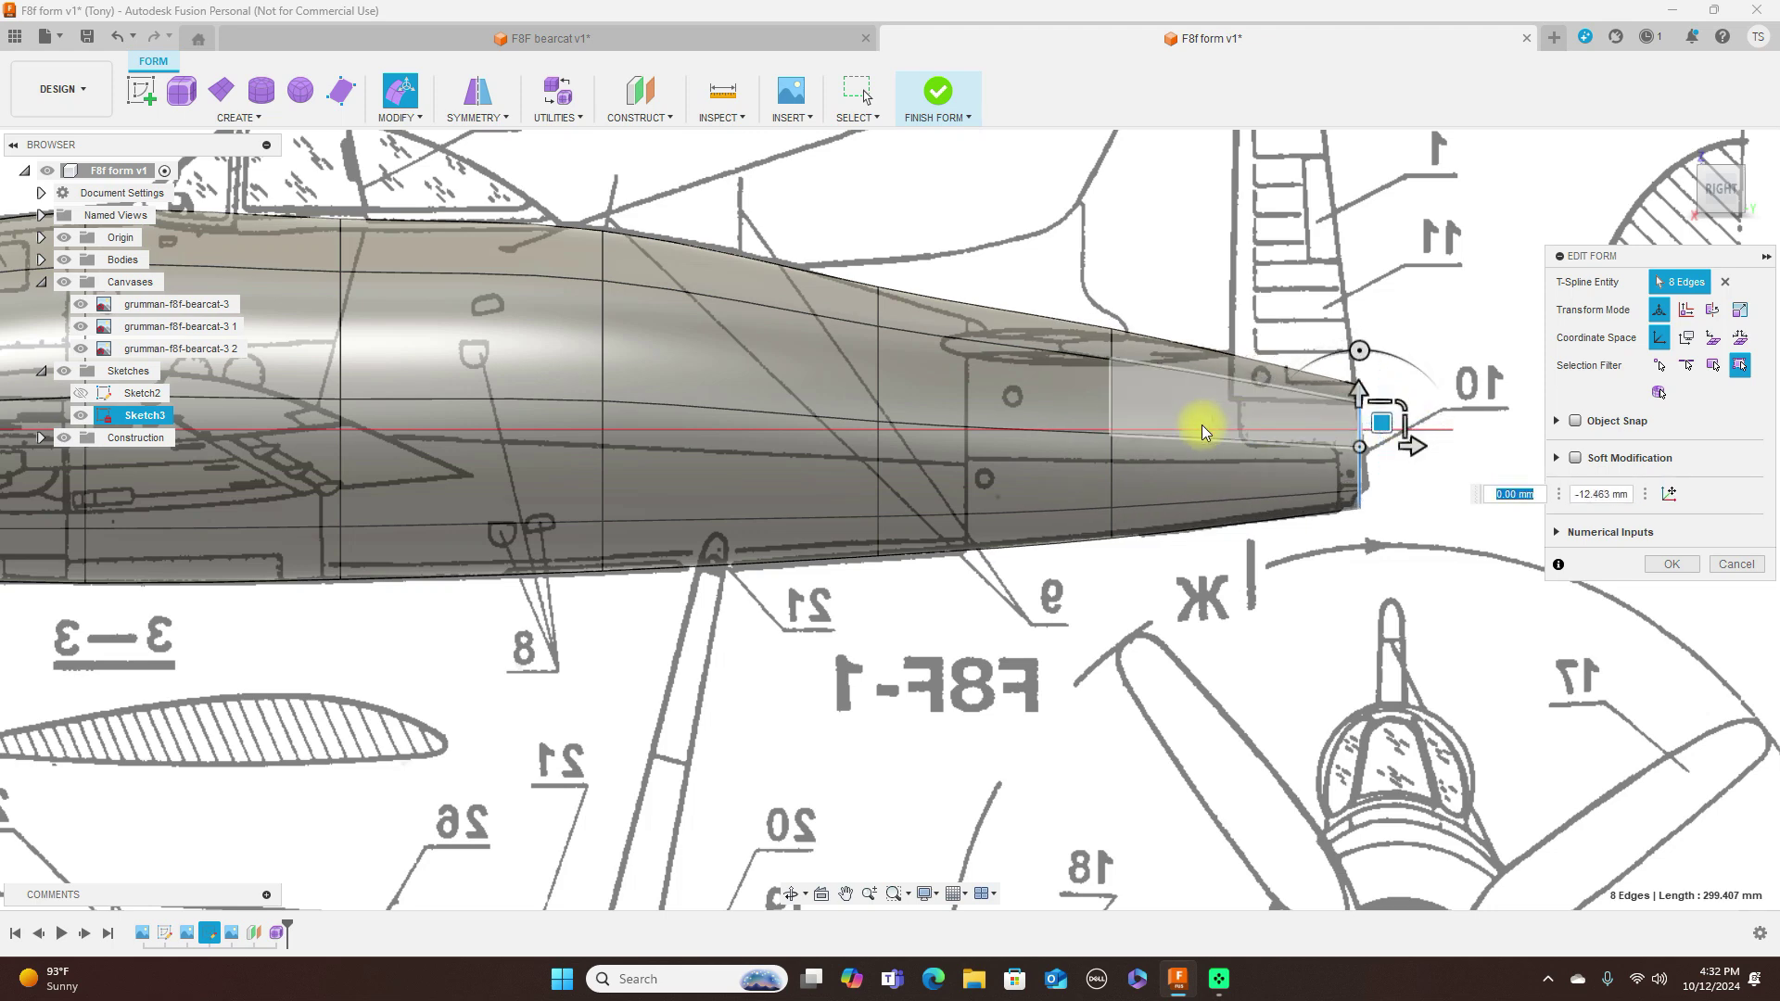
Step: Move the view to the fuselage nose and select the edge loop there
double_click(1113, 413)
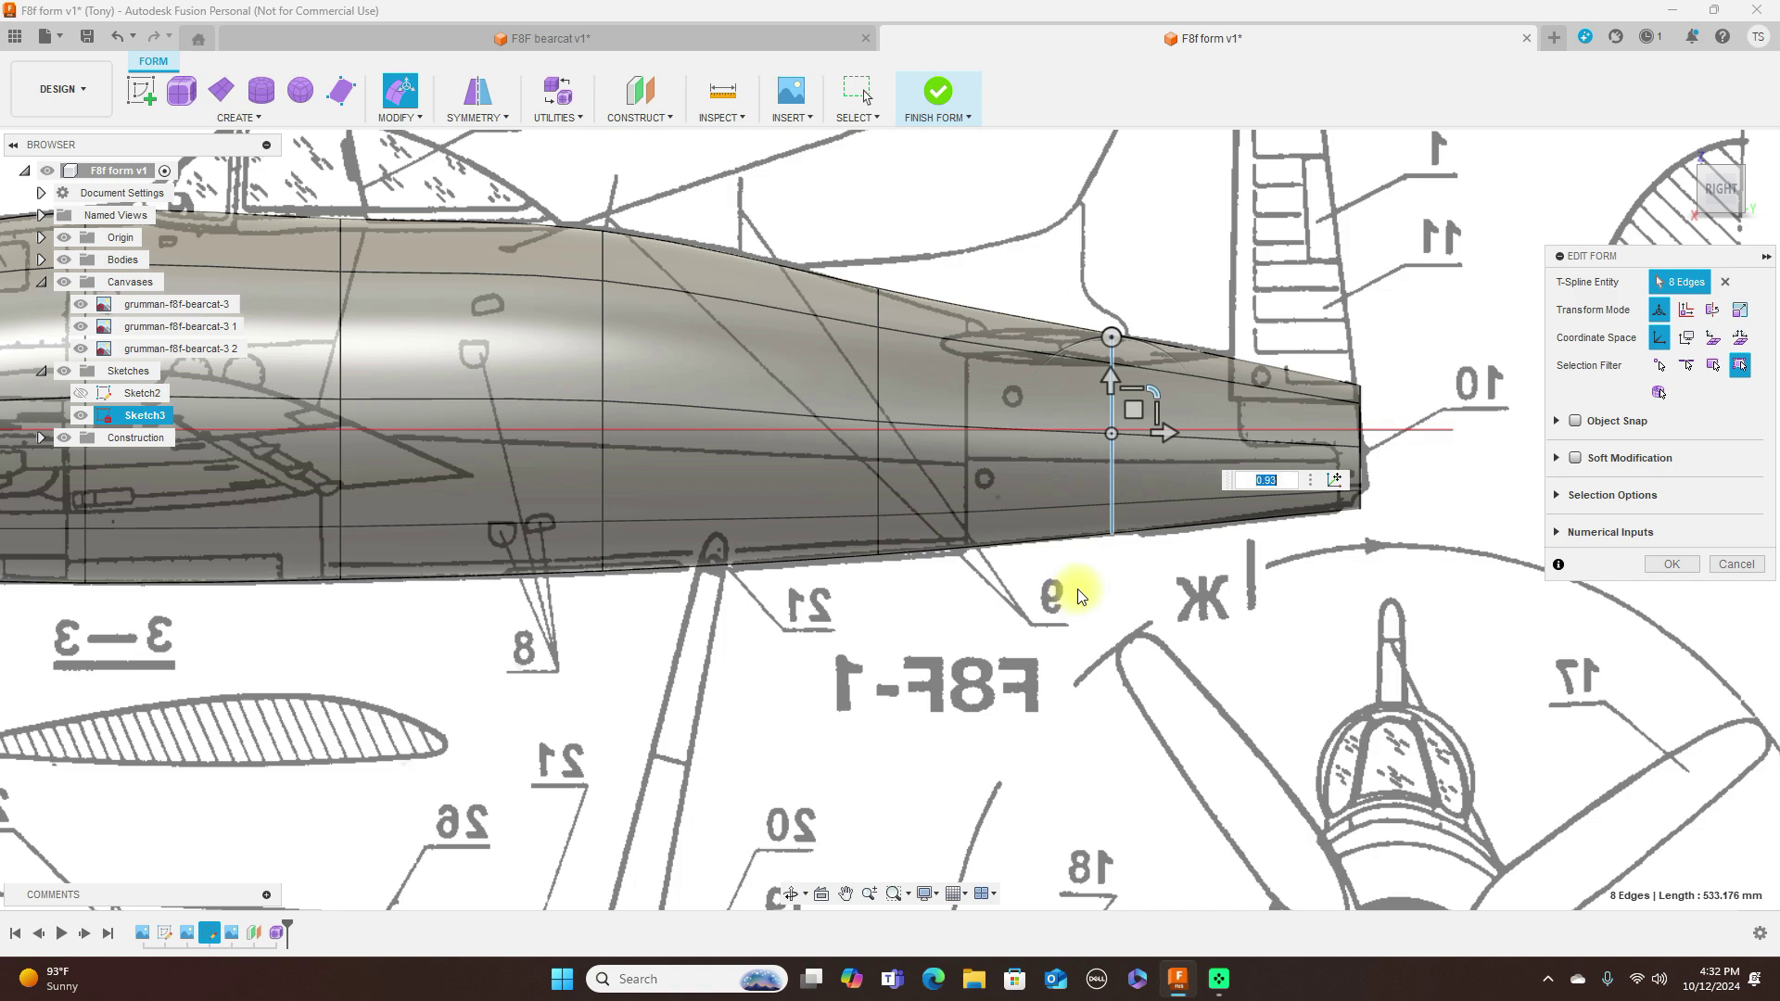
scroll(971, 608, down, 4)
middle_drag(795, 631, 1141, 493)
scroll(1065, 449, up, 1)
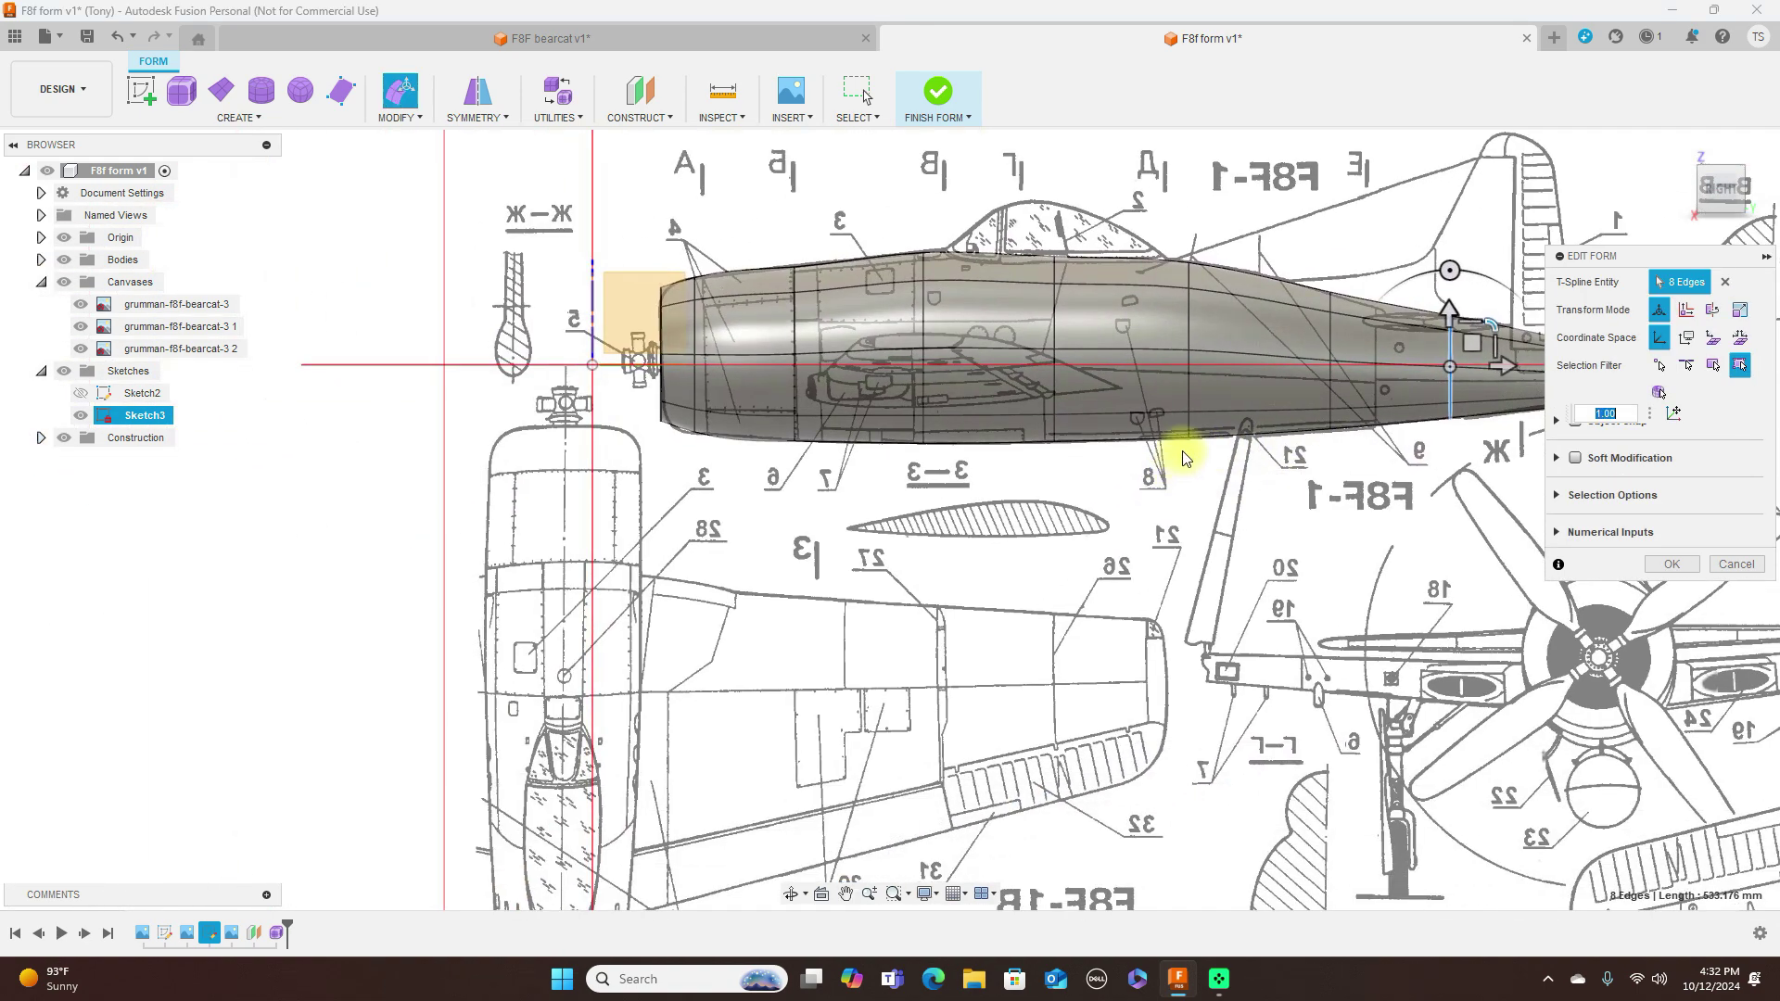
scroll(803, 501, up, 2)
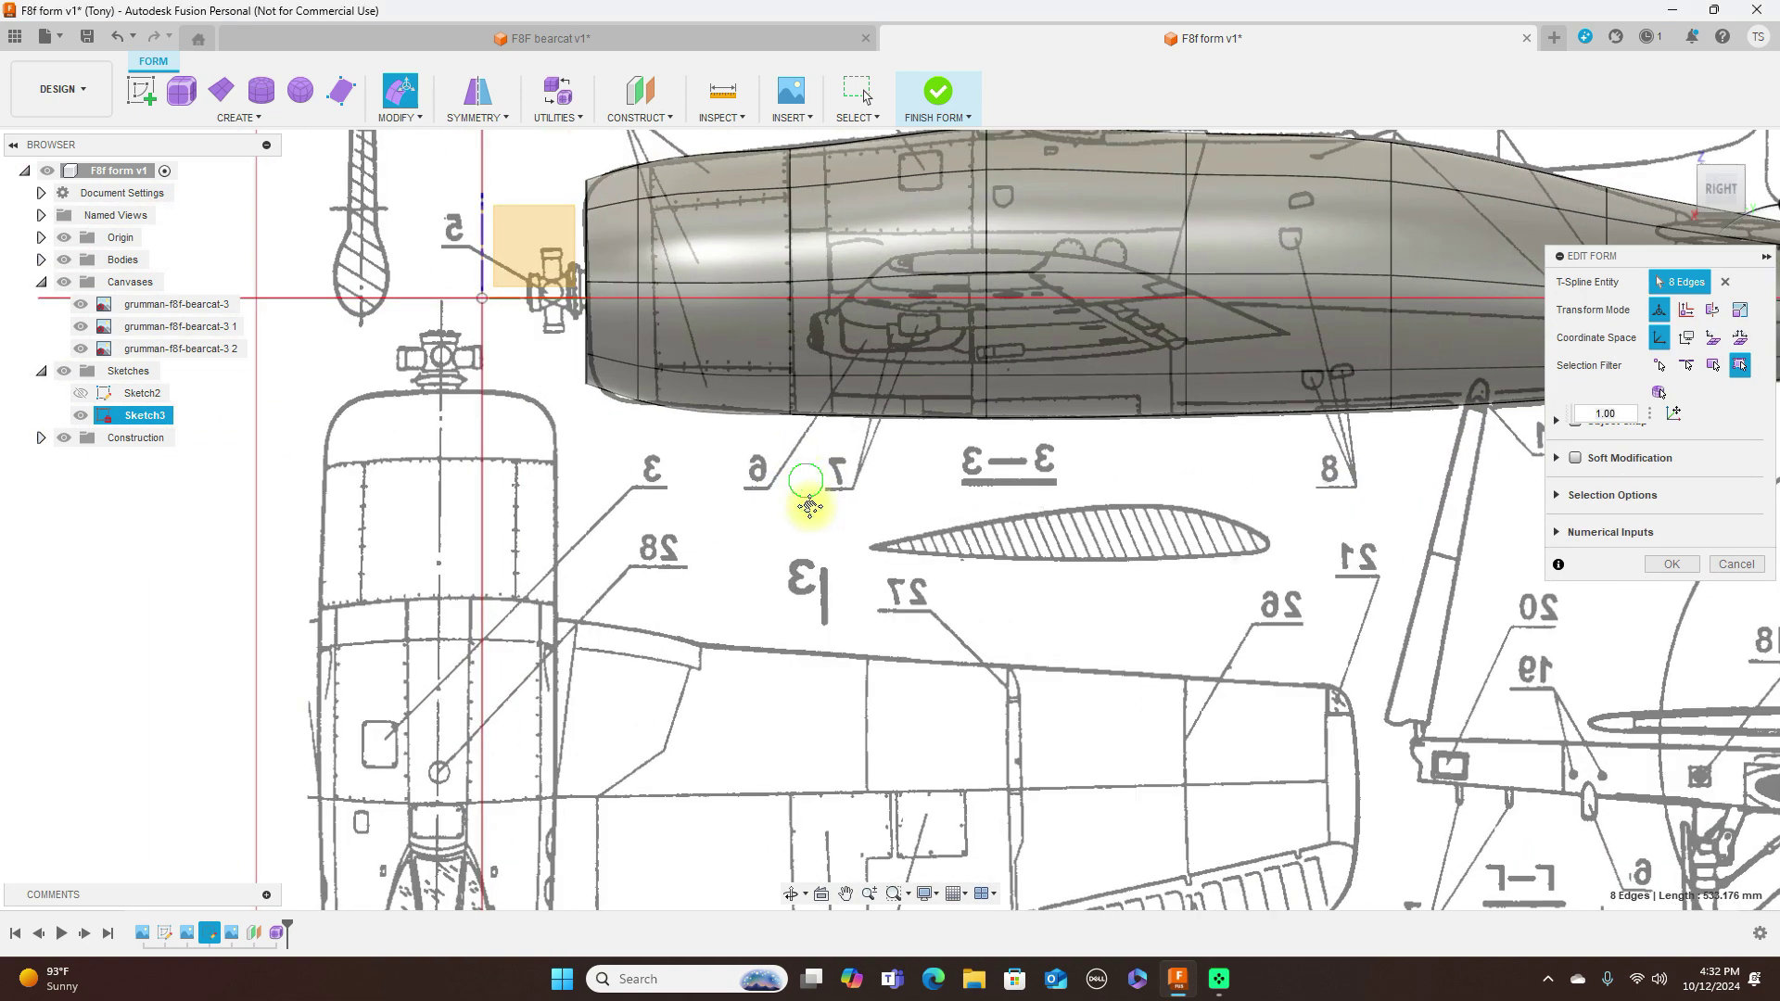
middle_drag(803, 485, 843, 561)
scroll(843, 561, up, 1)
scroll(866, 494, up, 2)
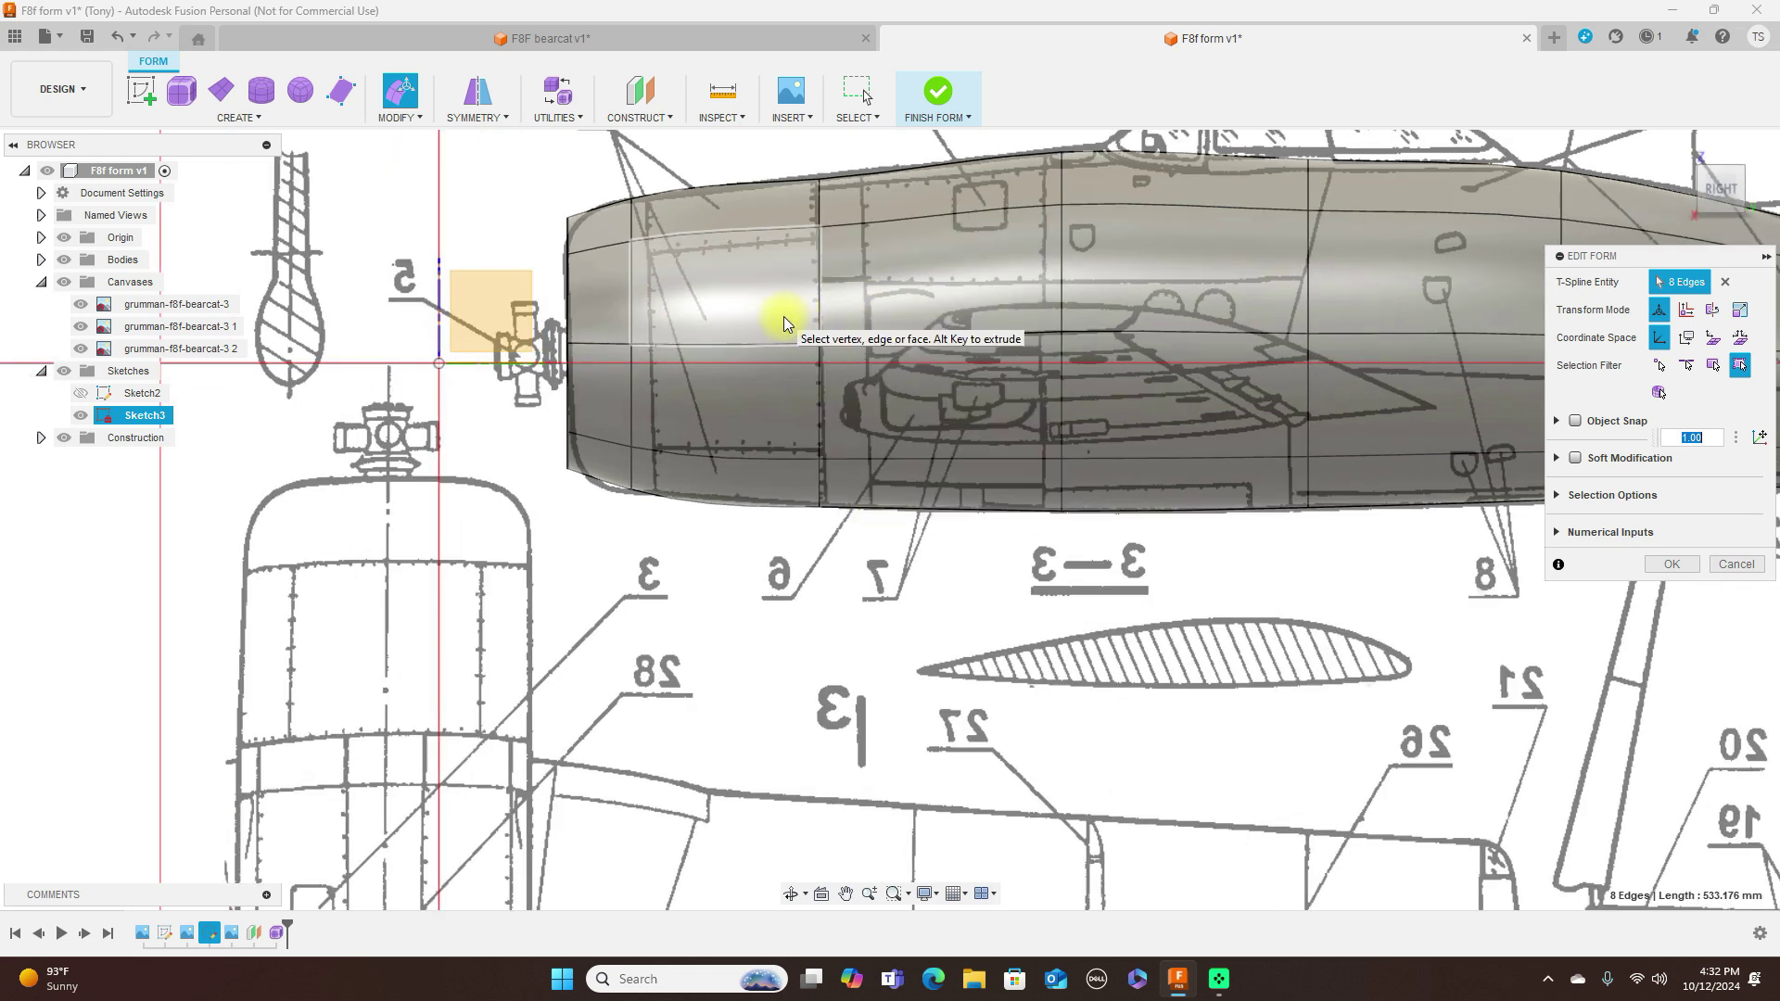
double_click(819, 282)
Step: Insert a new edge loop beside the front nose loop with Modify > Insert Edge
click(822, 282)
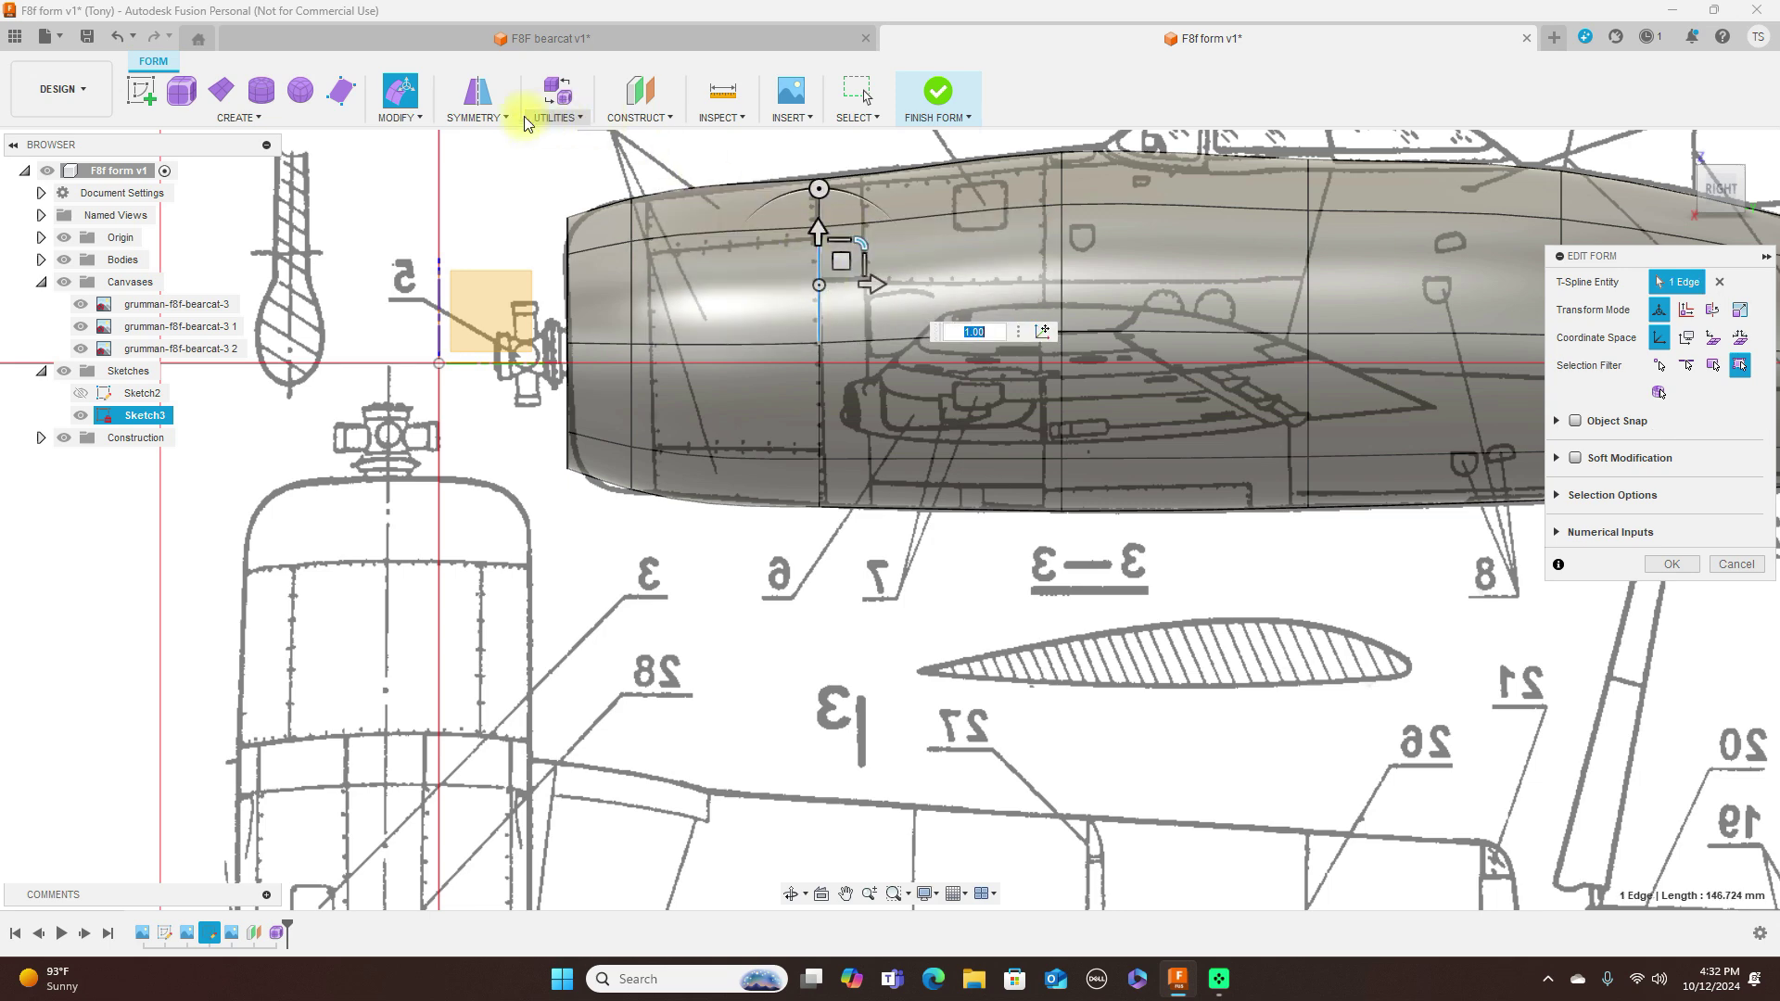
click(398, 118)
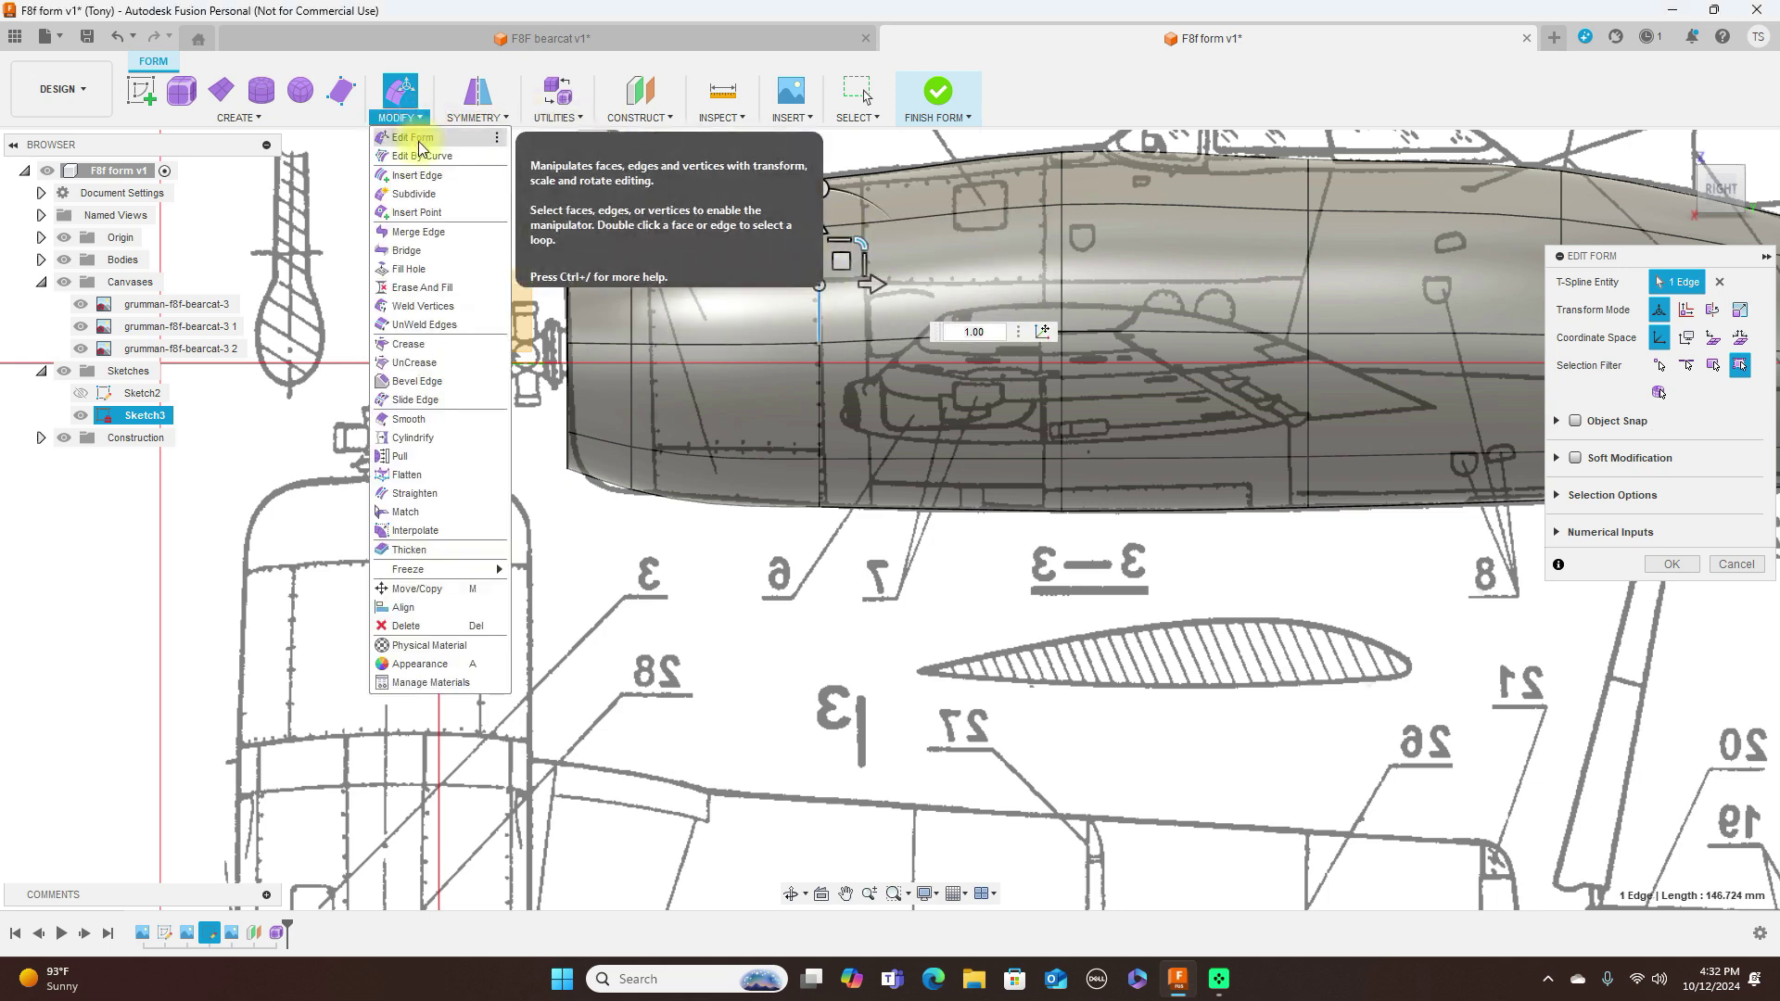
click(418, 175)
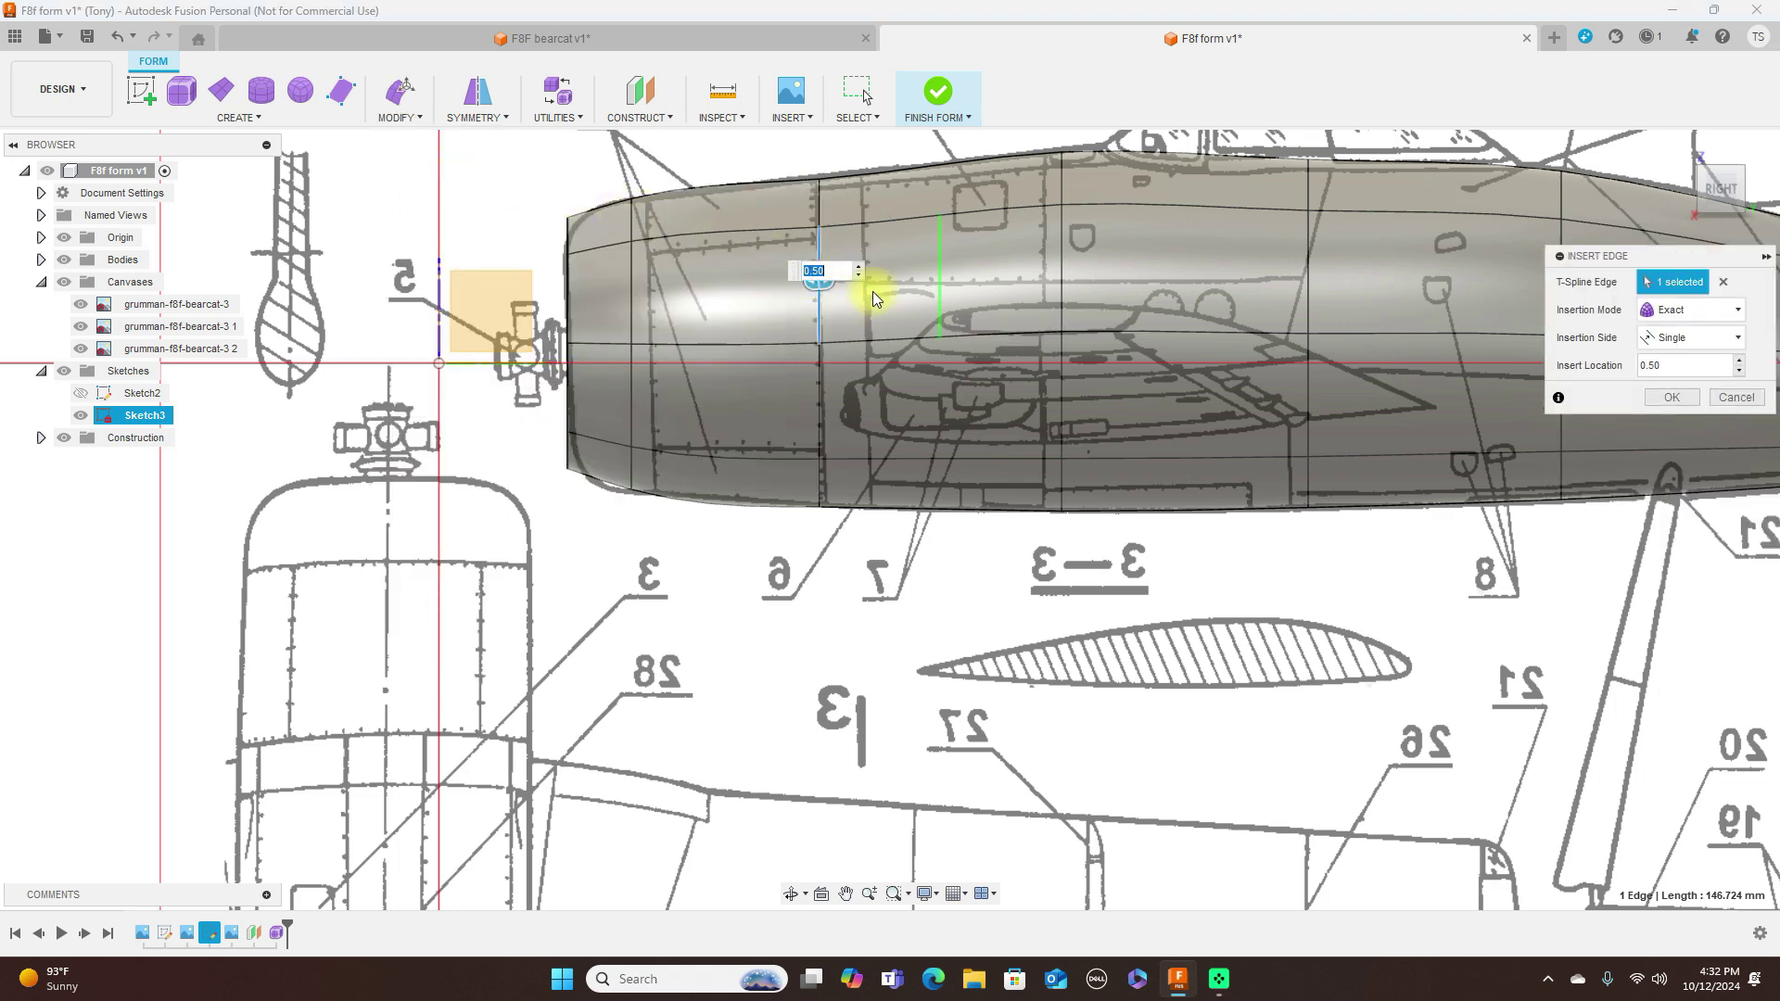
click(821, 373)
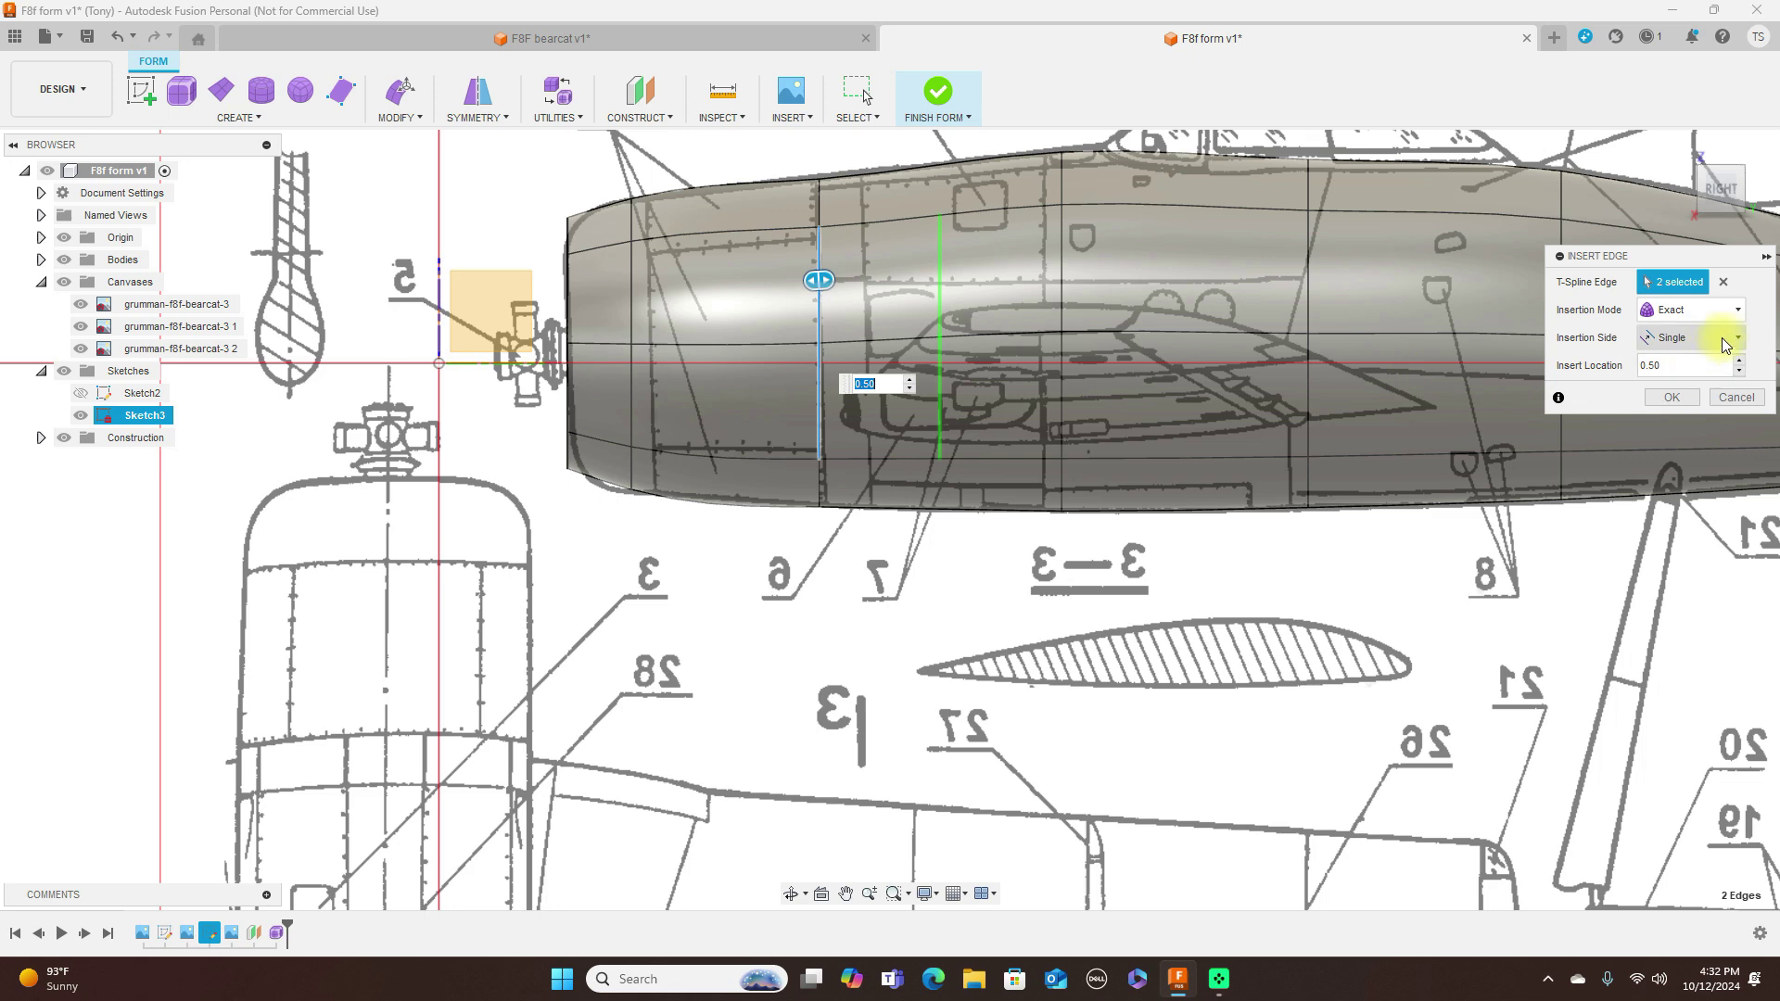
click(1723, 282)
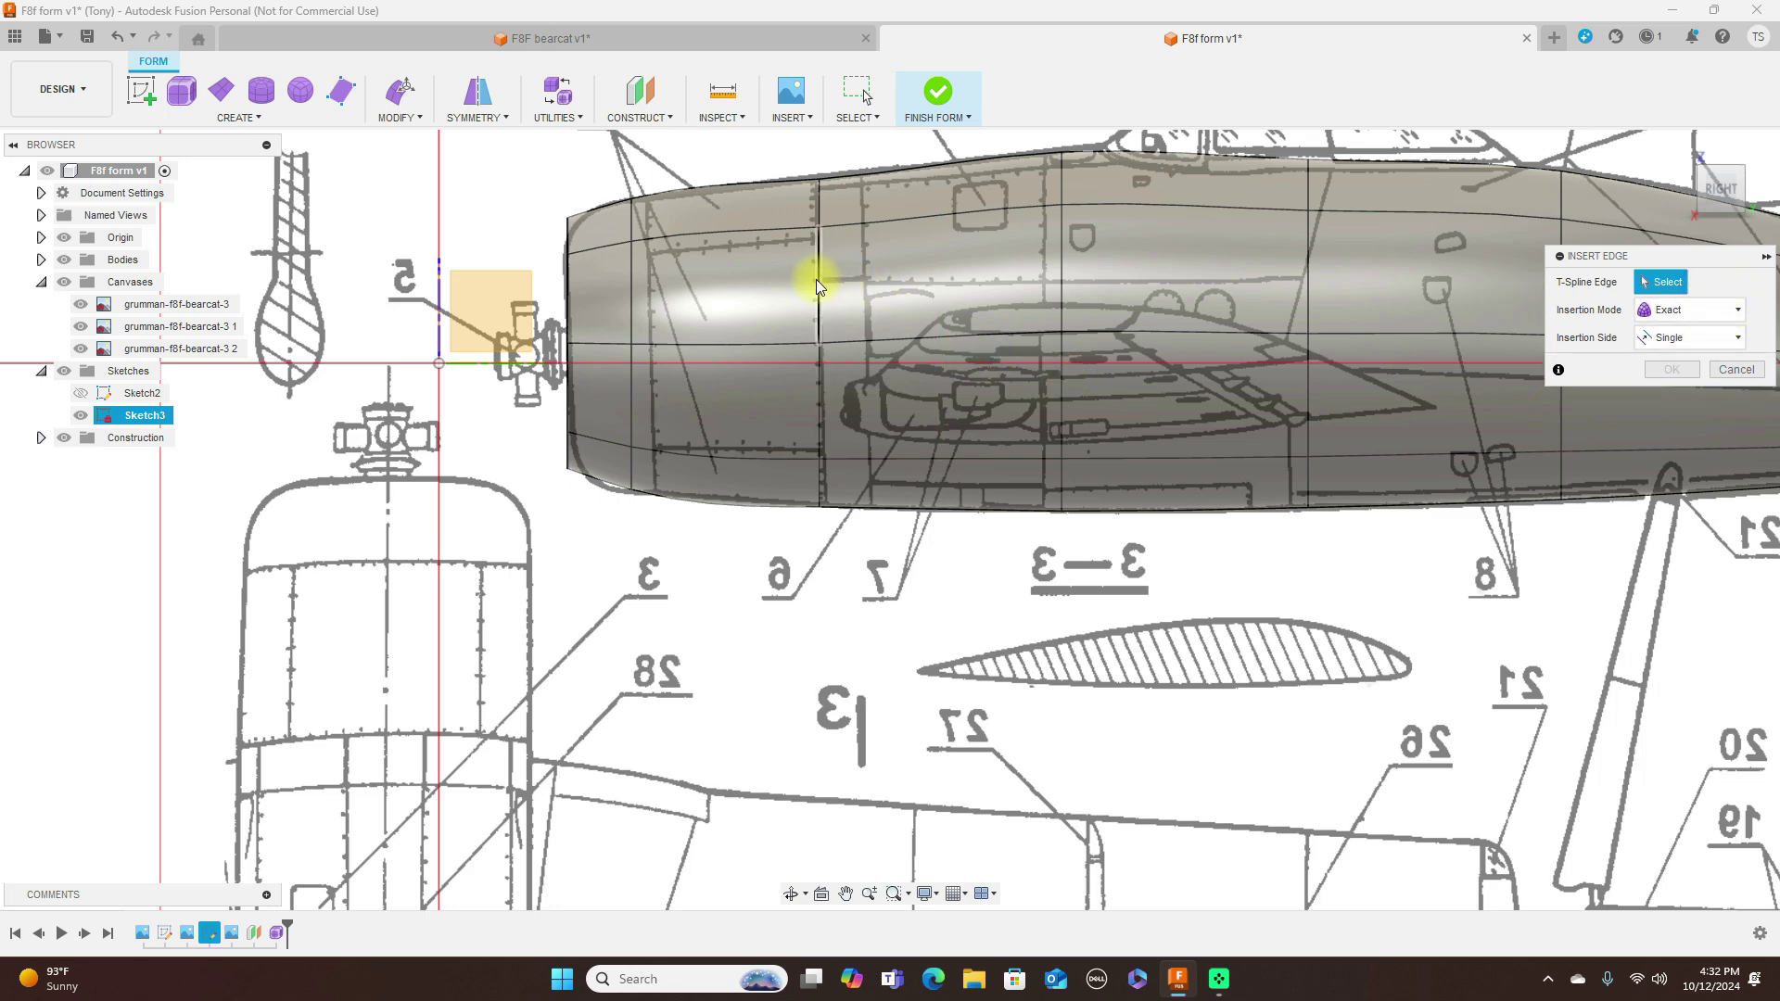
double_click(820, 280)
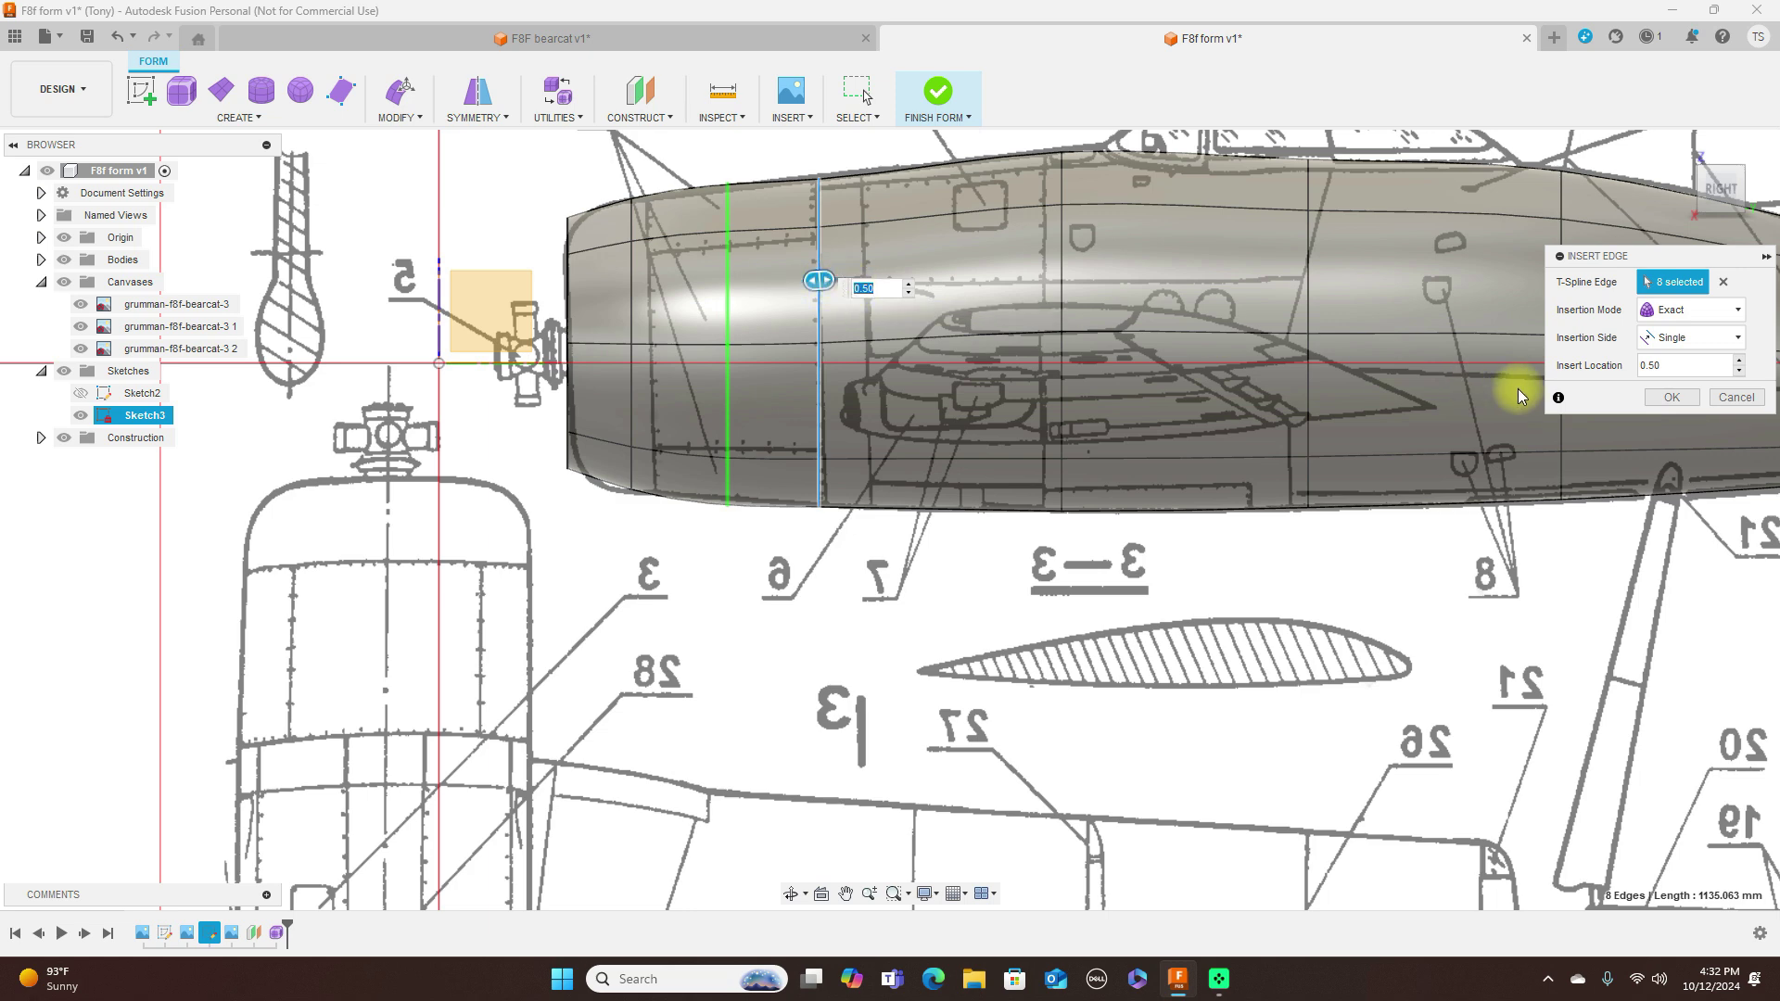
click(1674, 397)
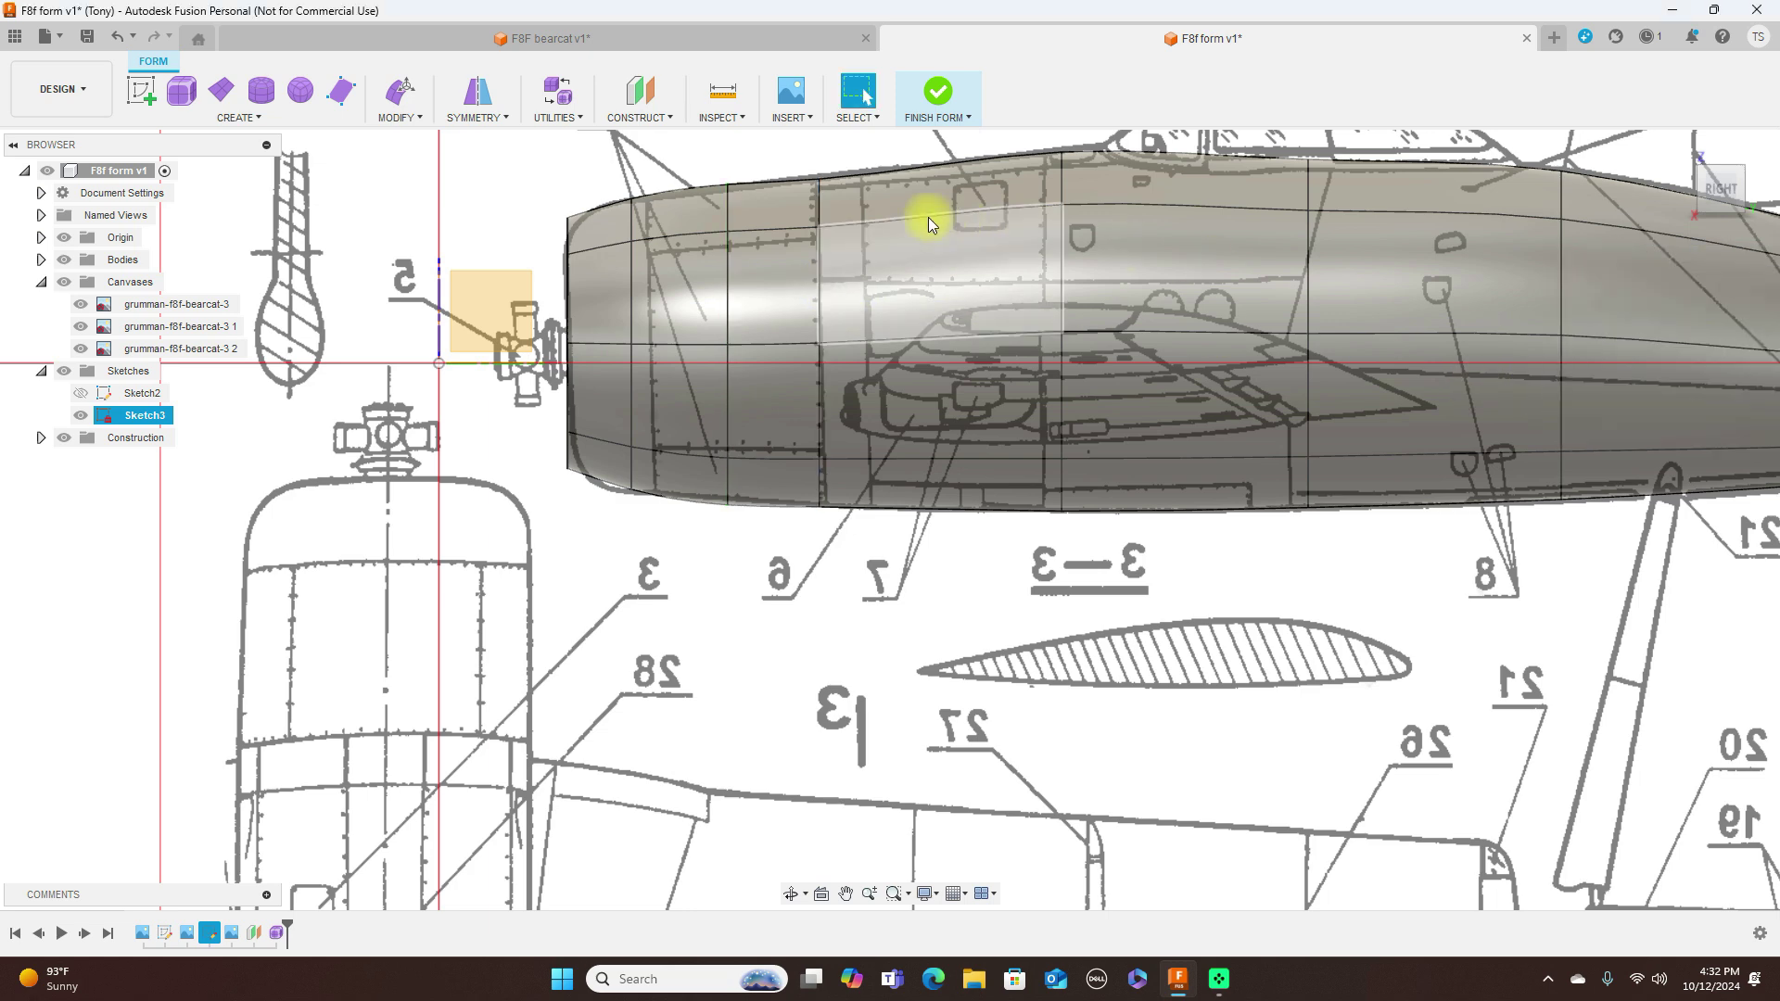
Step: With Edit Form, keep the new loop at scale 1.00 and slide it toward the nose
double_click(727, 287)
right_click(727, 288)
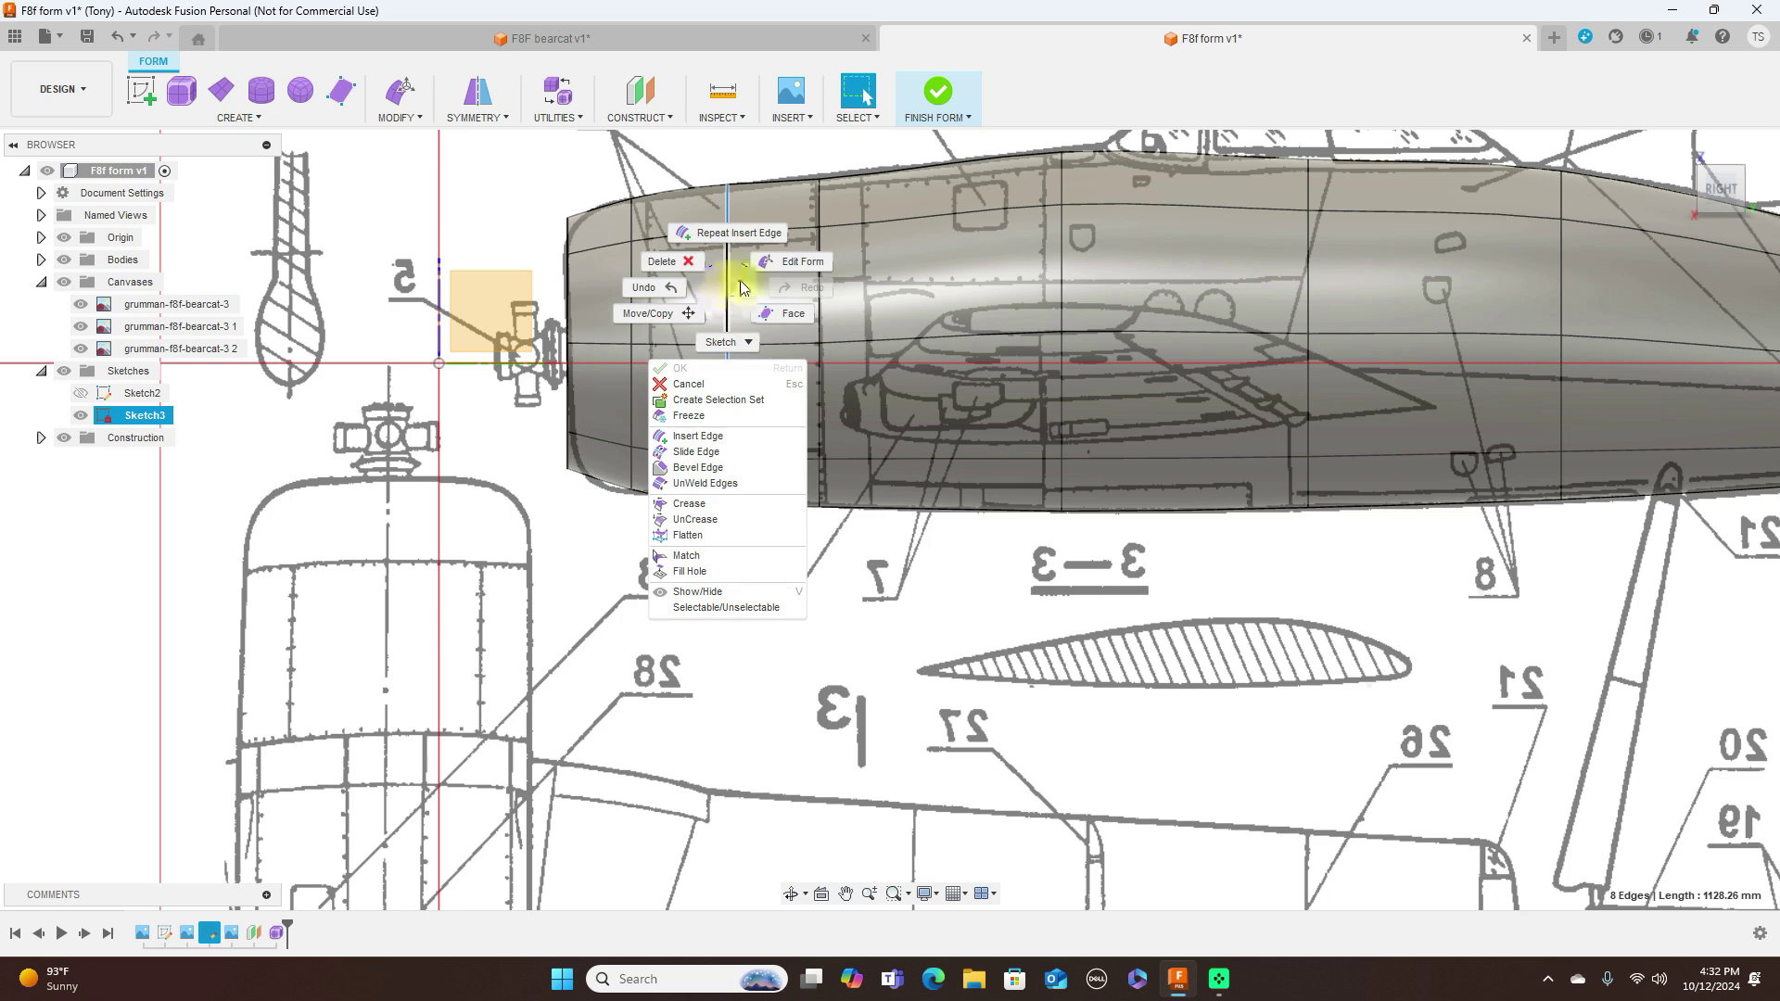
click(788, 249)
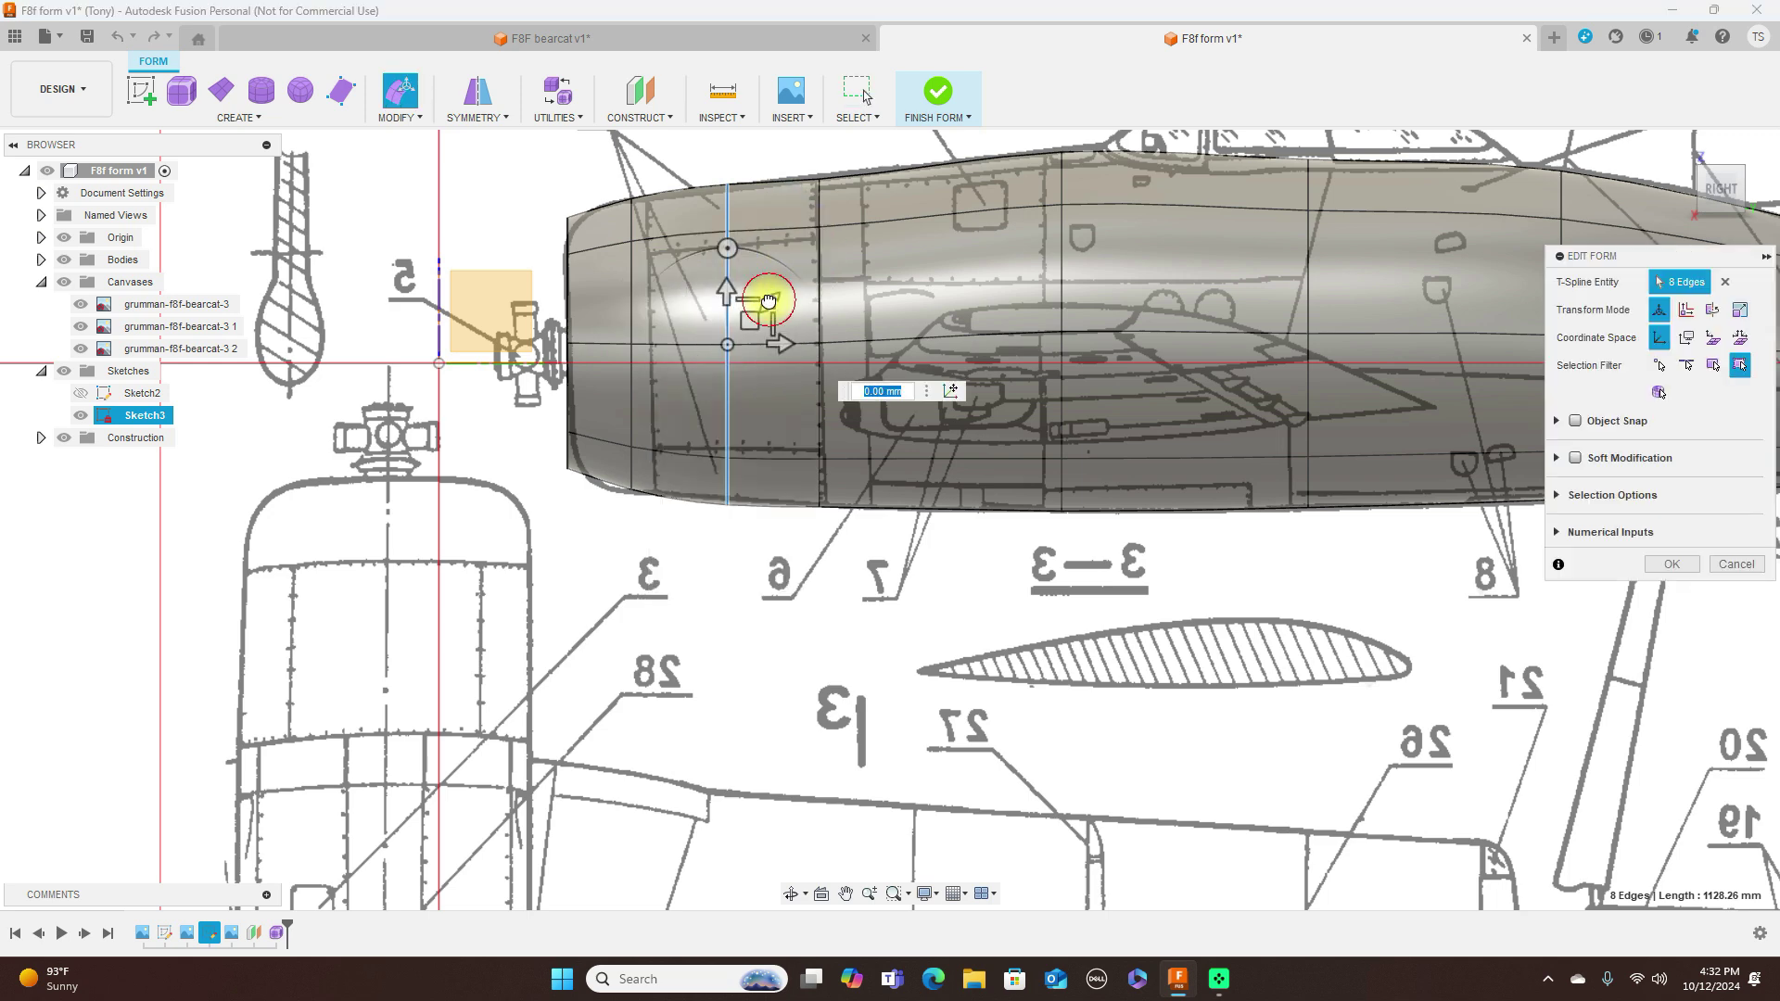
drag(769, 299, 768, 302)
text(1.00)
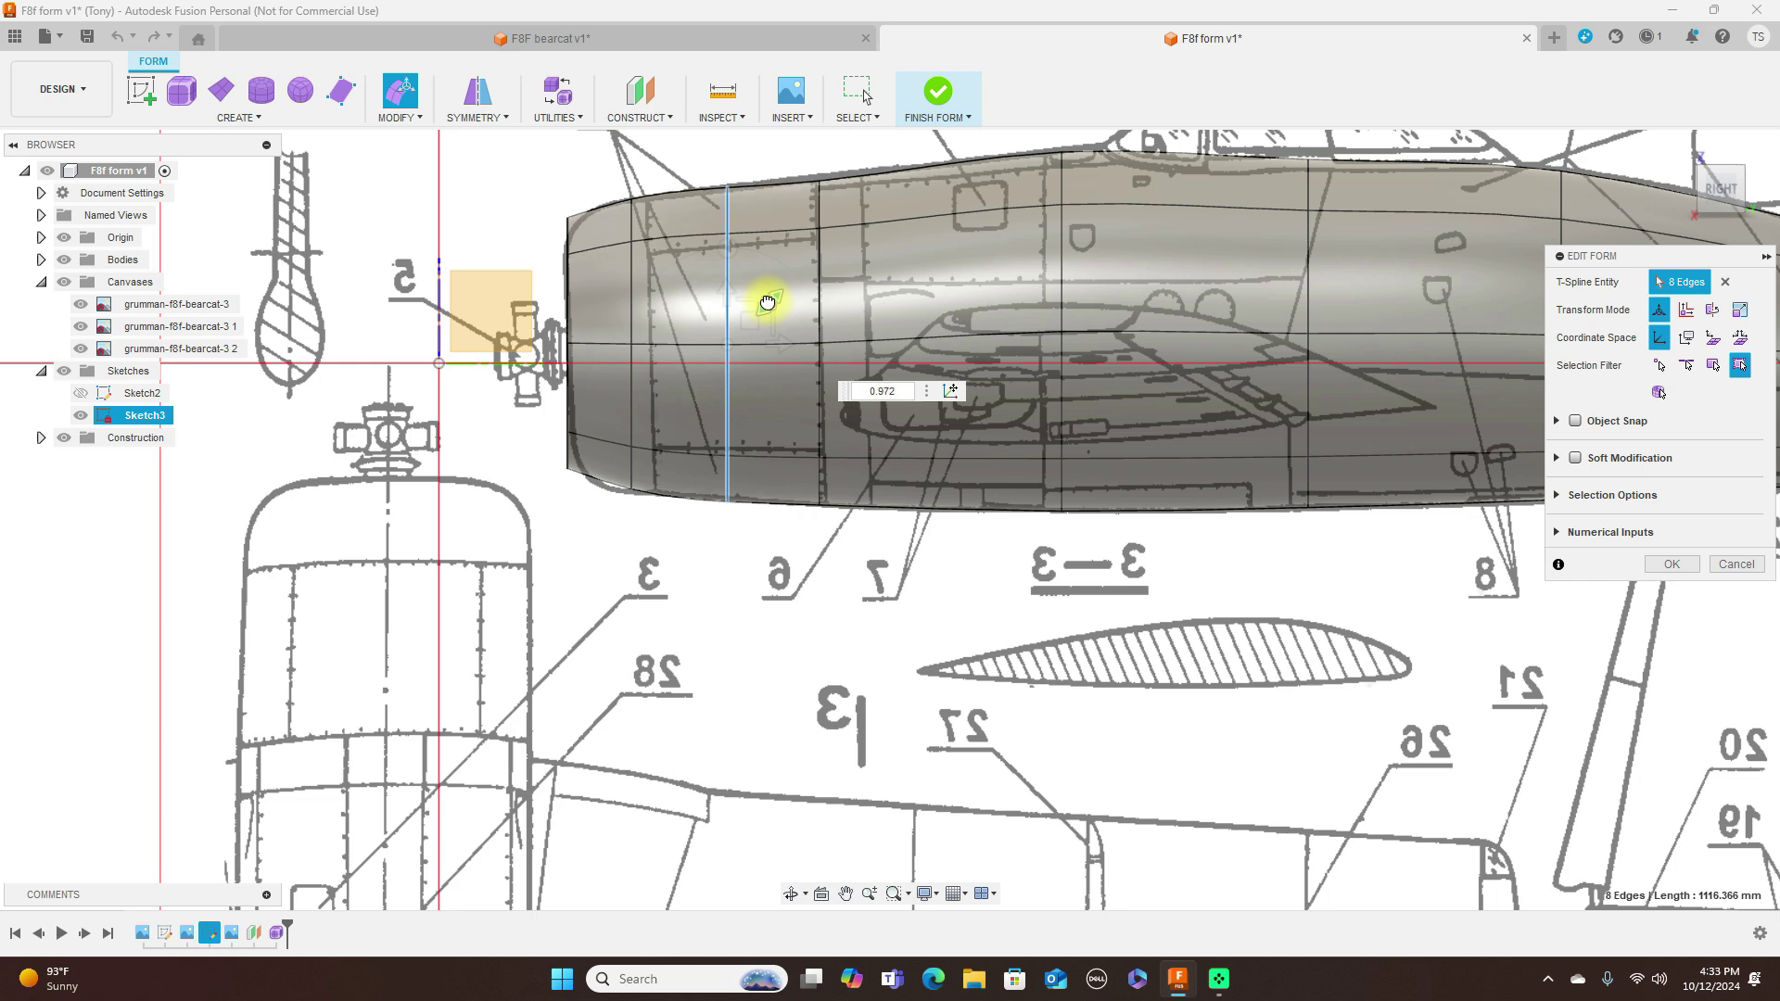
click(743, 321)
drag(743, 321, 730, 321)
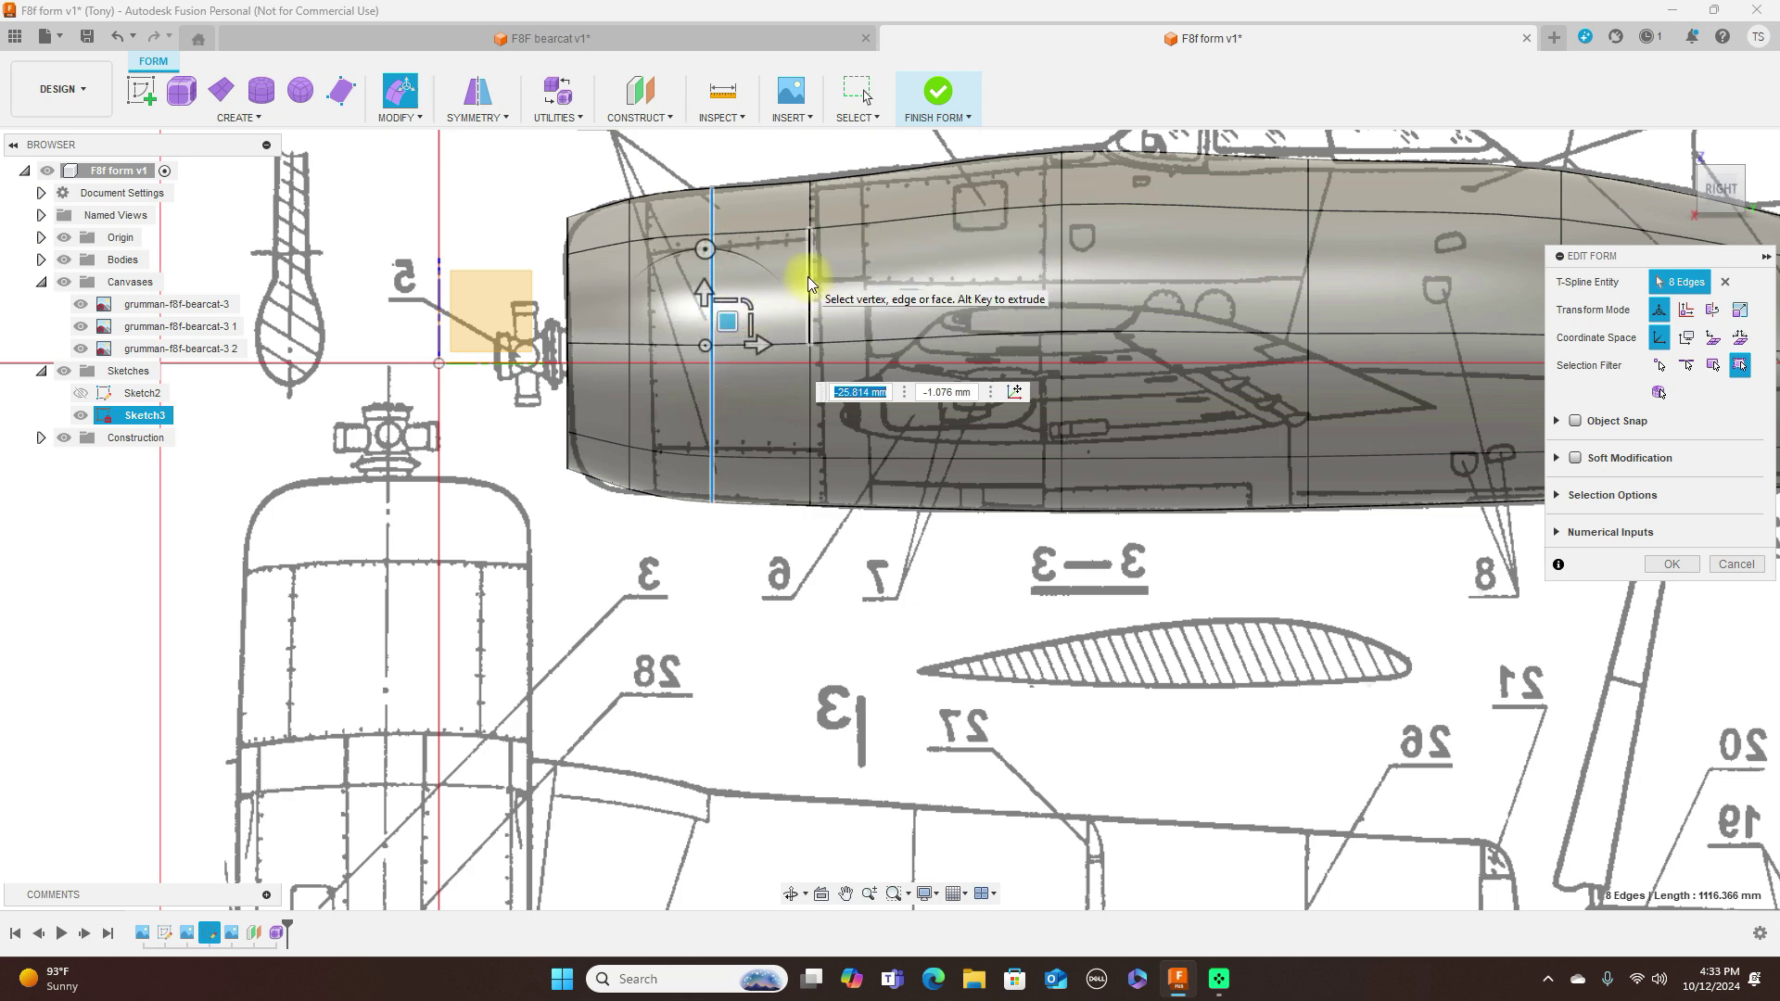
Step: Reposition the next edge loop behind it along the fuselage
double_click(809, 276)
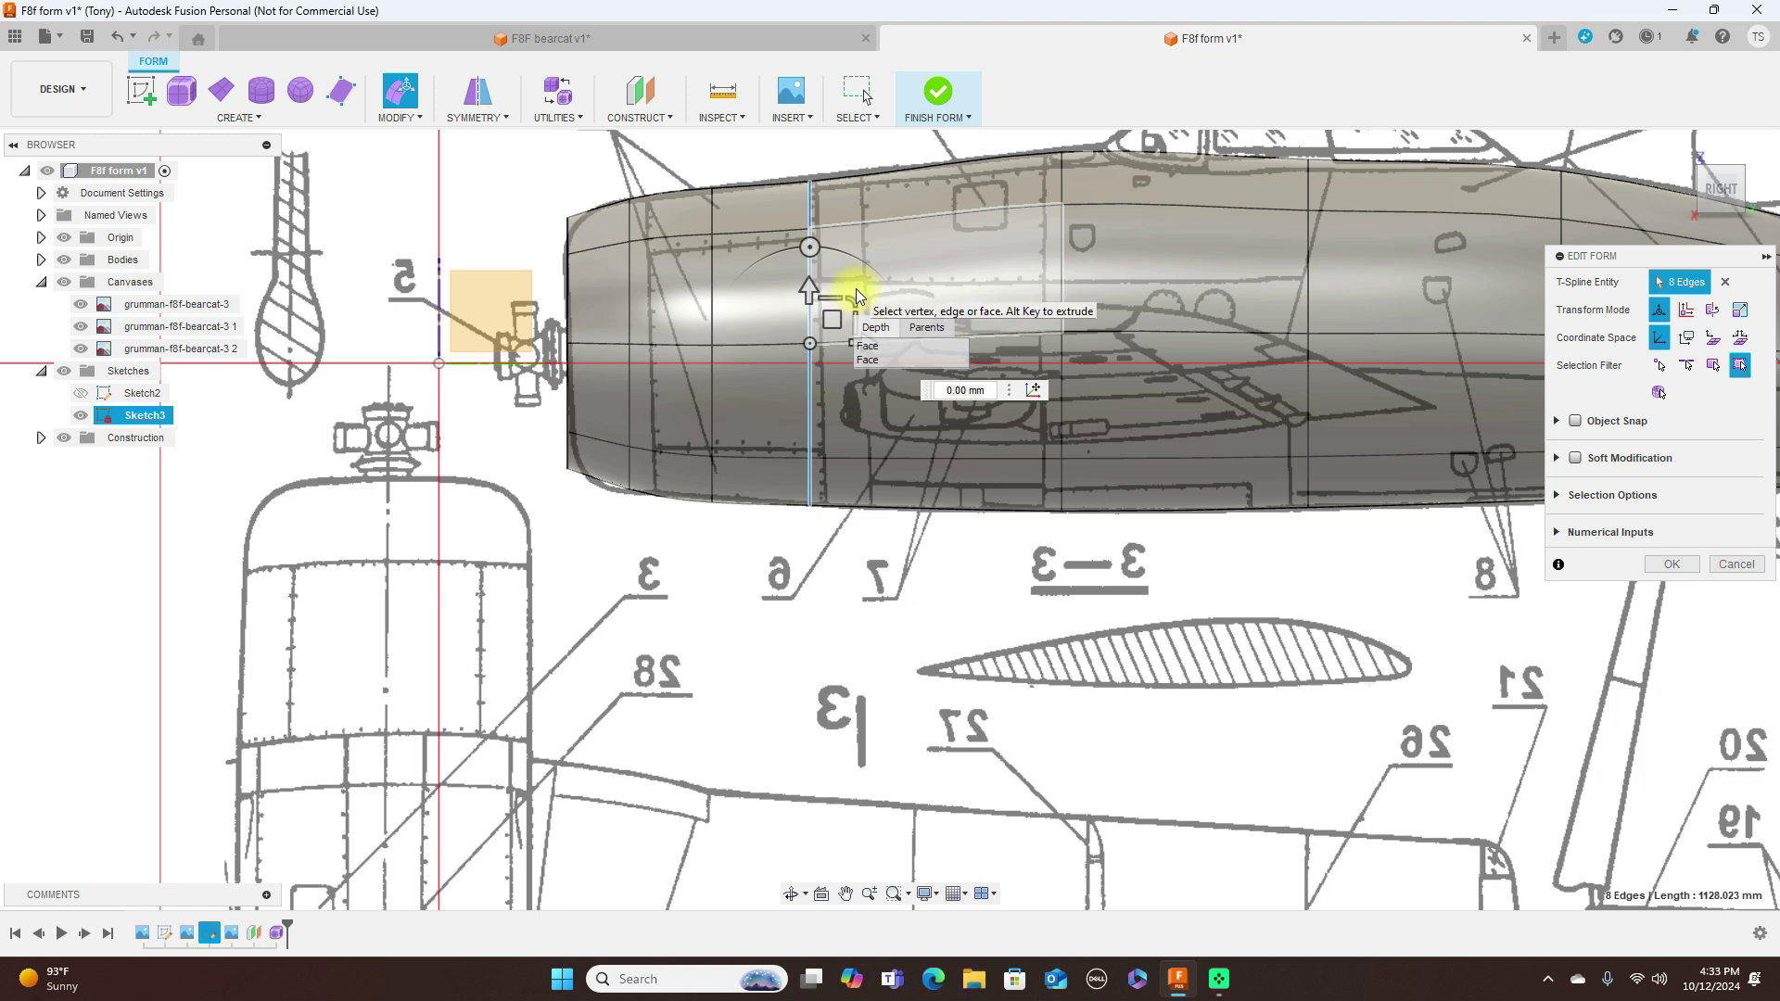
drag(832, 318, 840, 298)
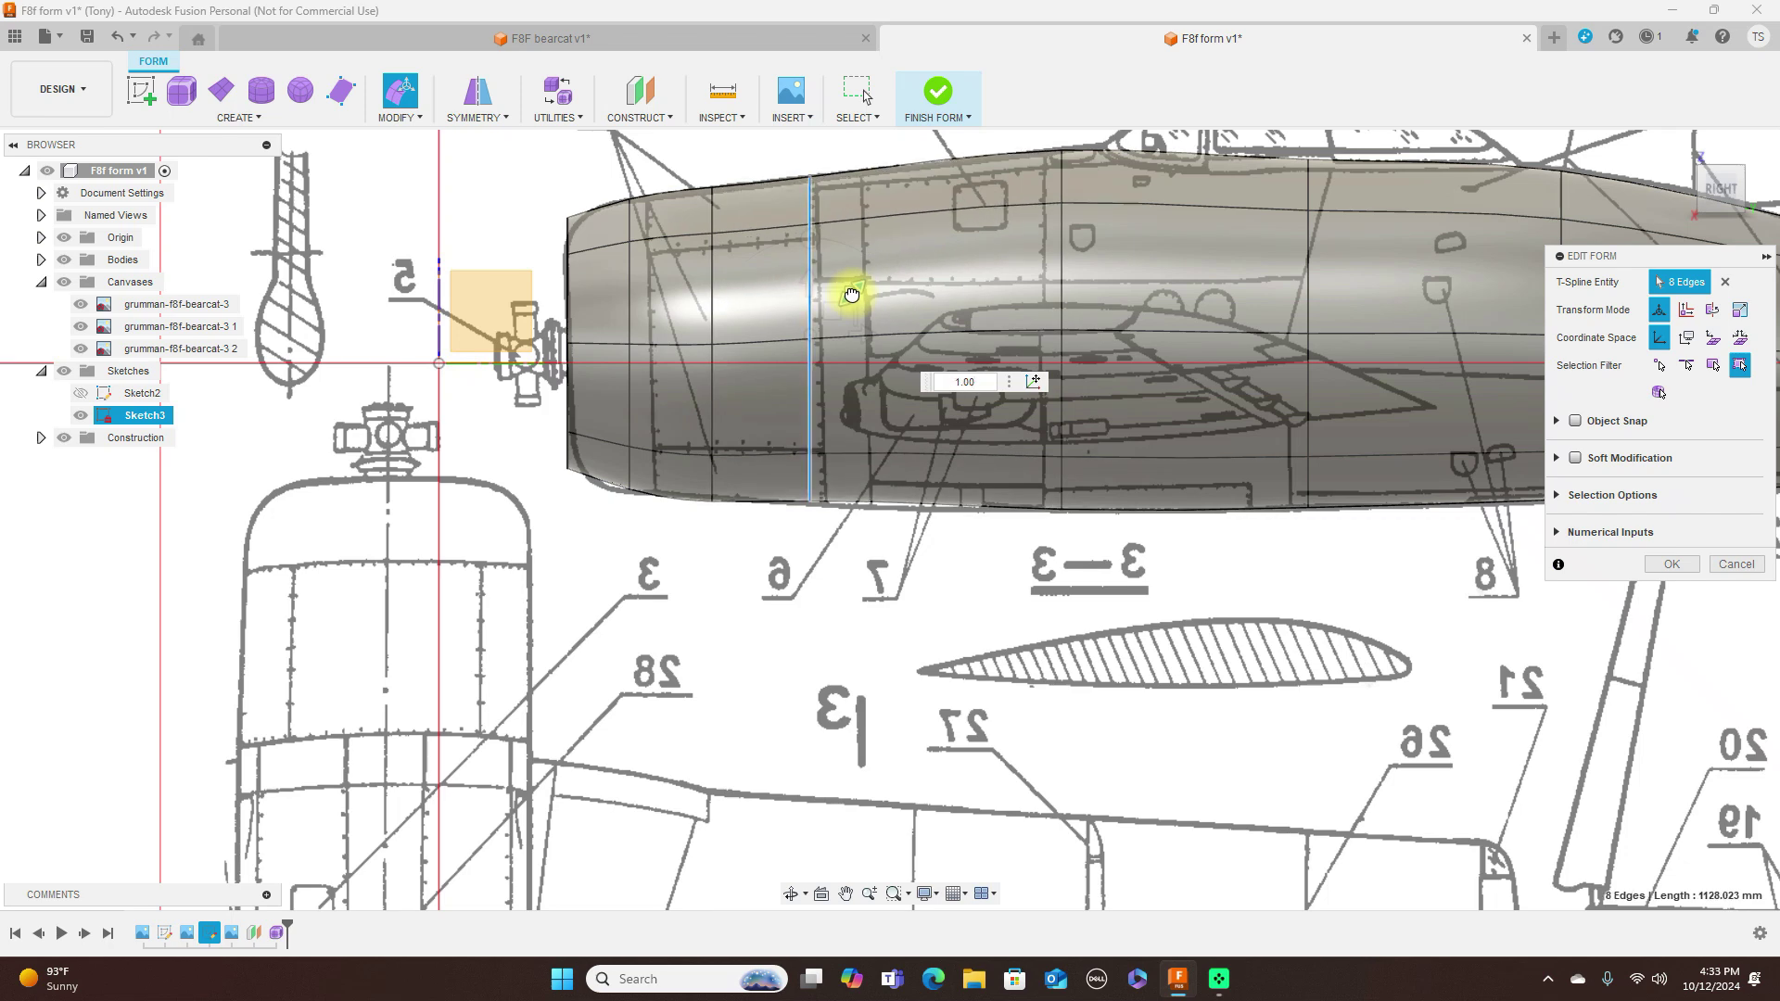
scroll(670, 489, up, 1)
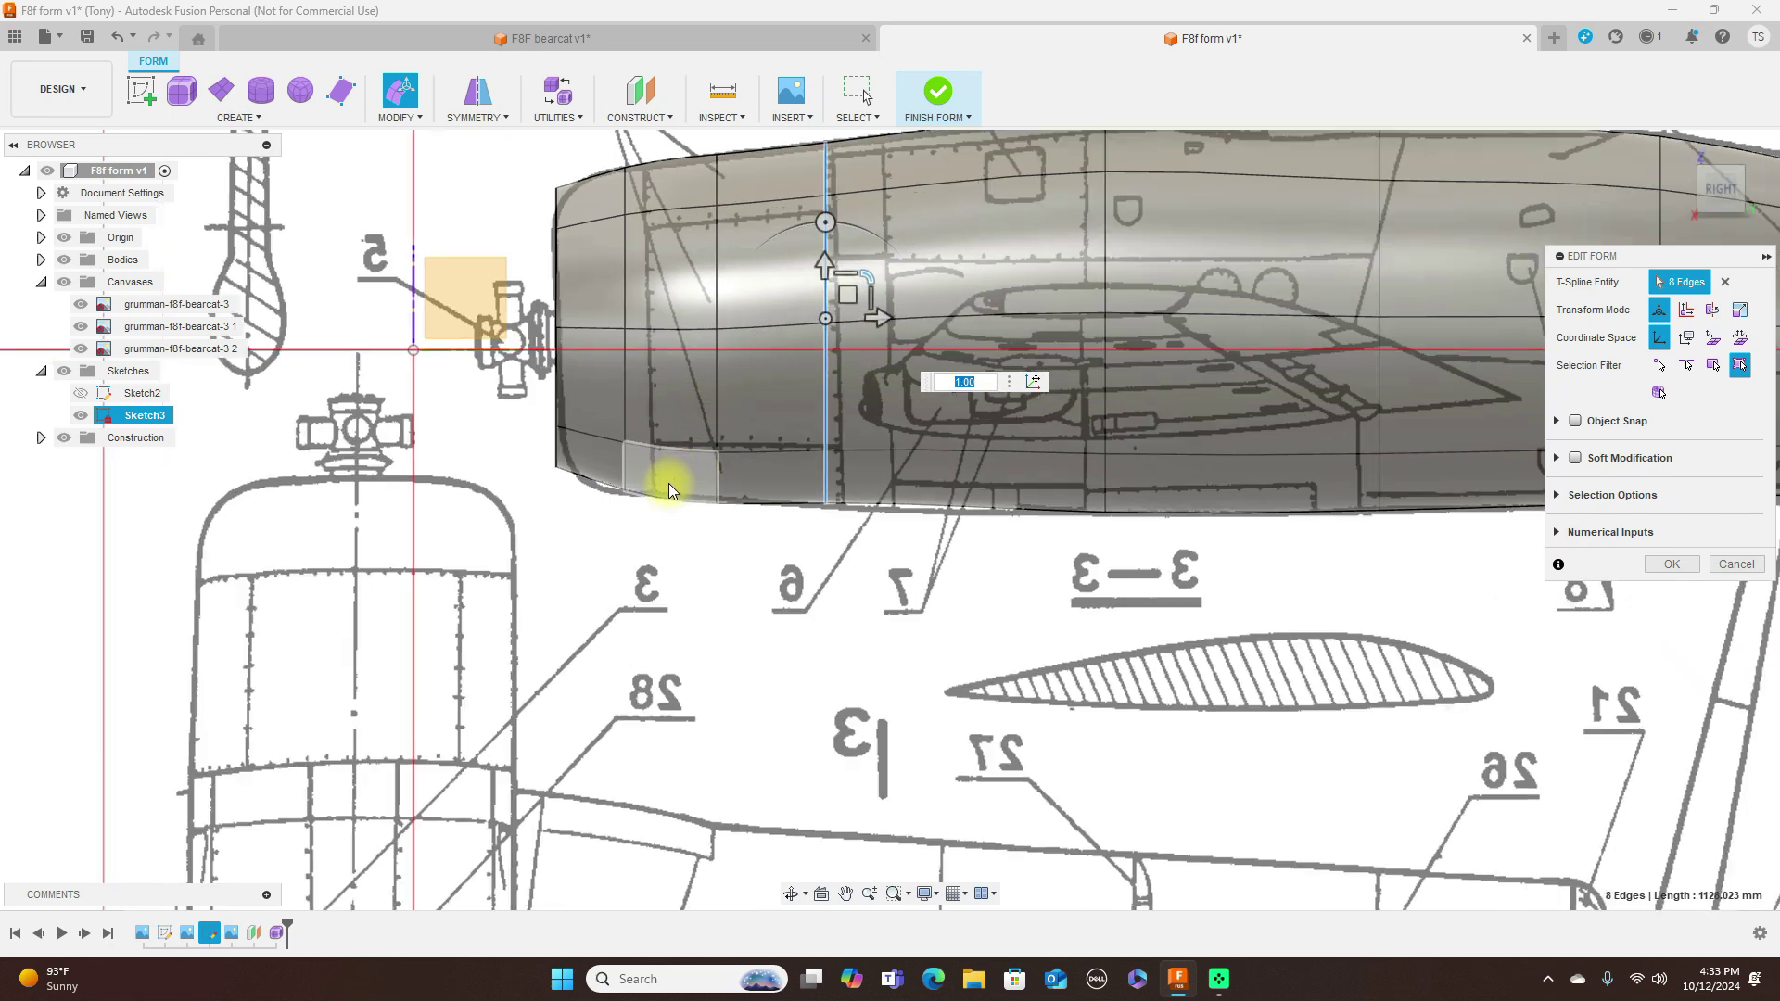
scroll(670, 482, up, 1)
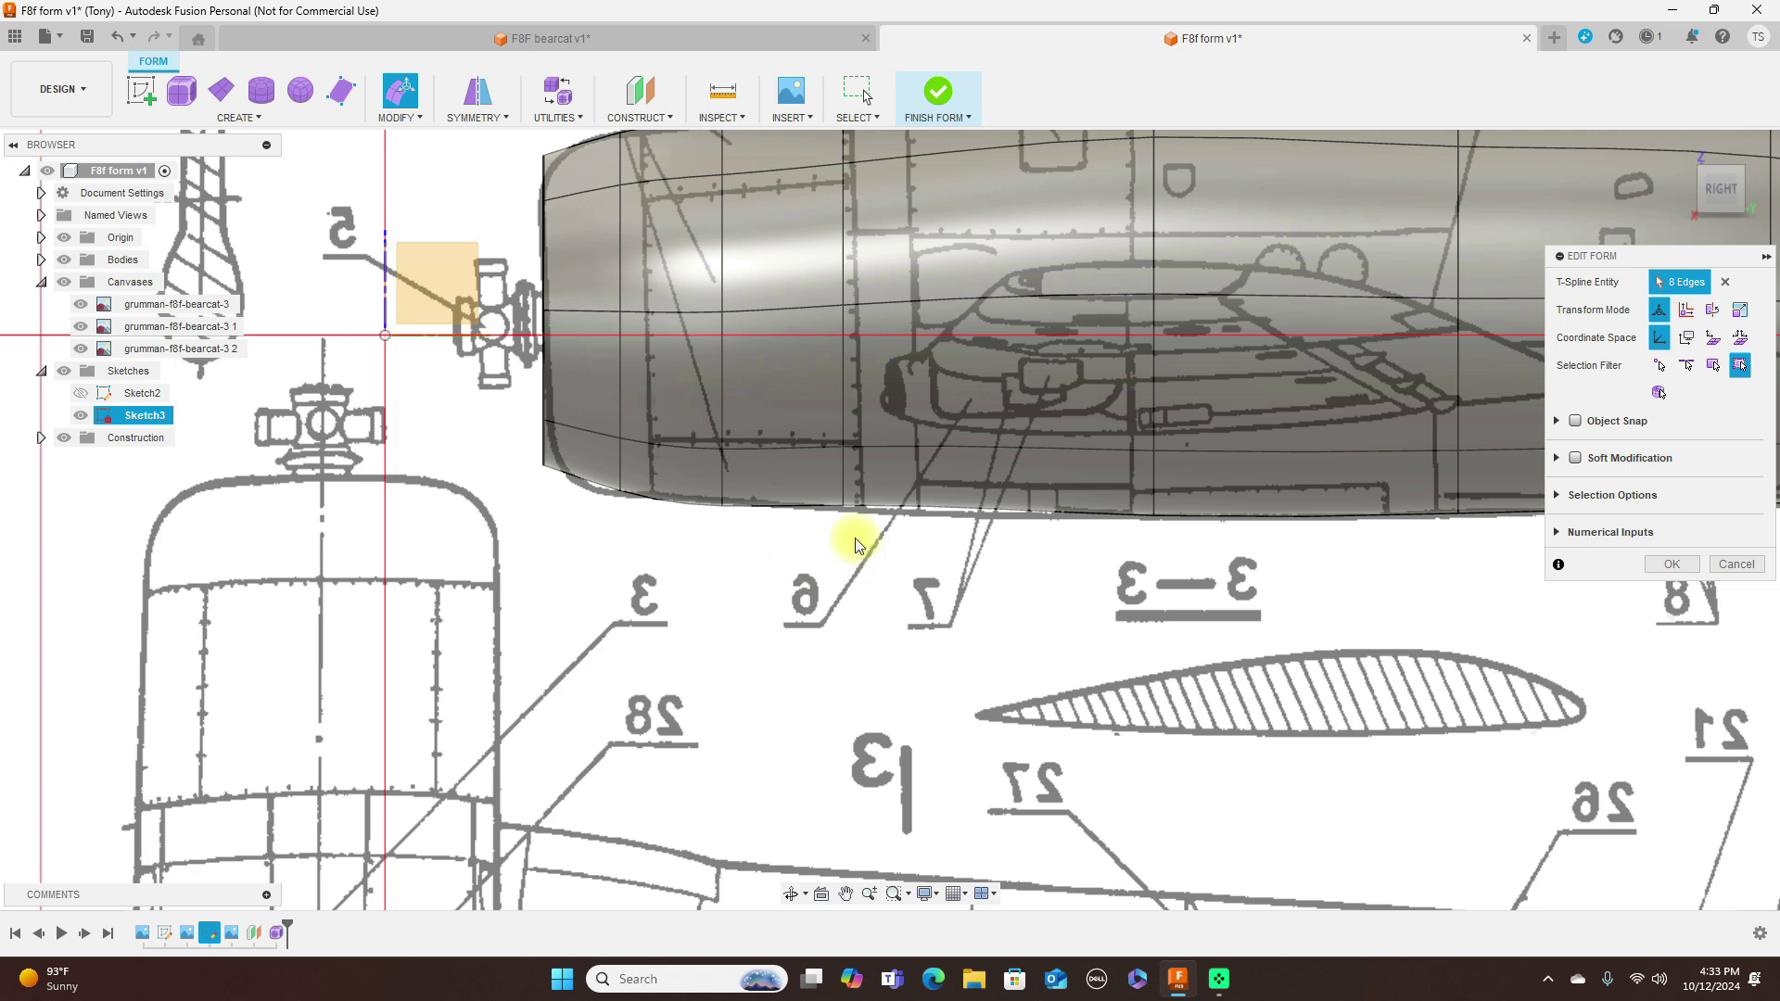
Step: Move the points along the nose's lower edge to follow the blueprint's lower profile
click(842, 505)
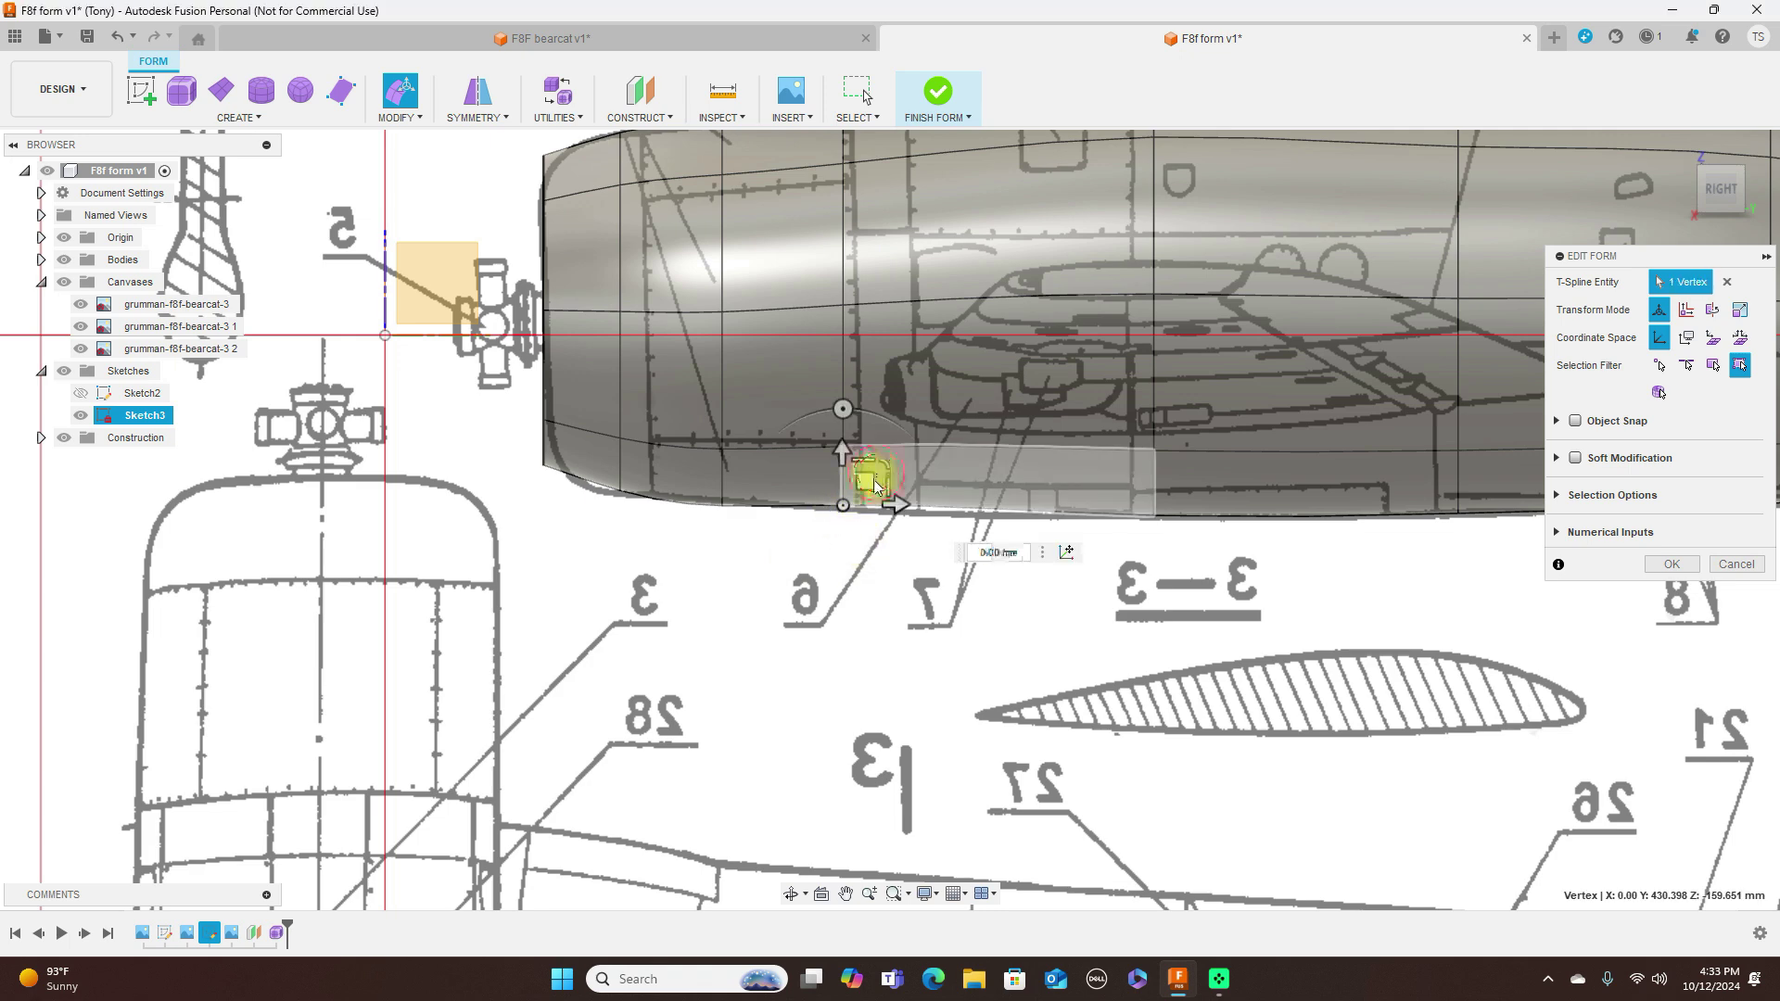
click(867, 492)
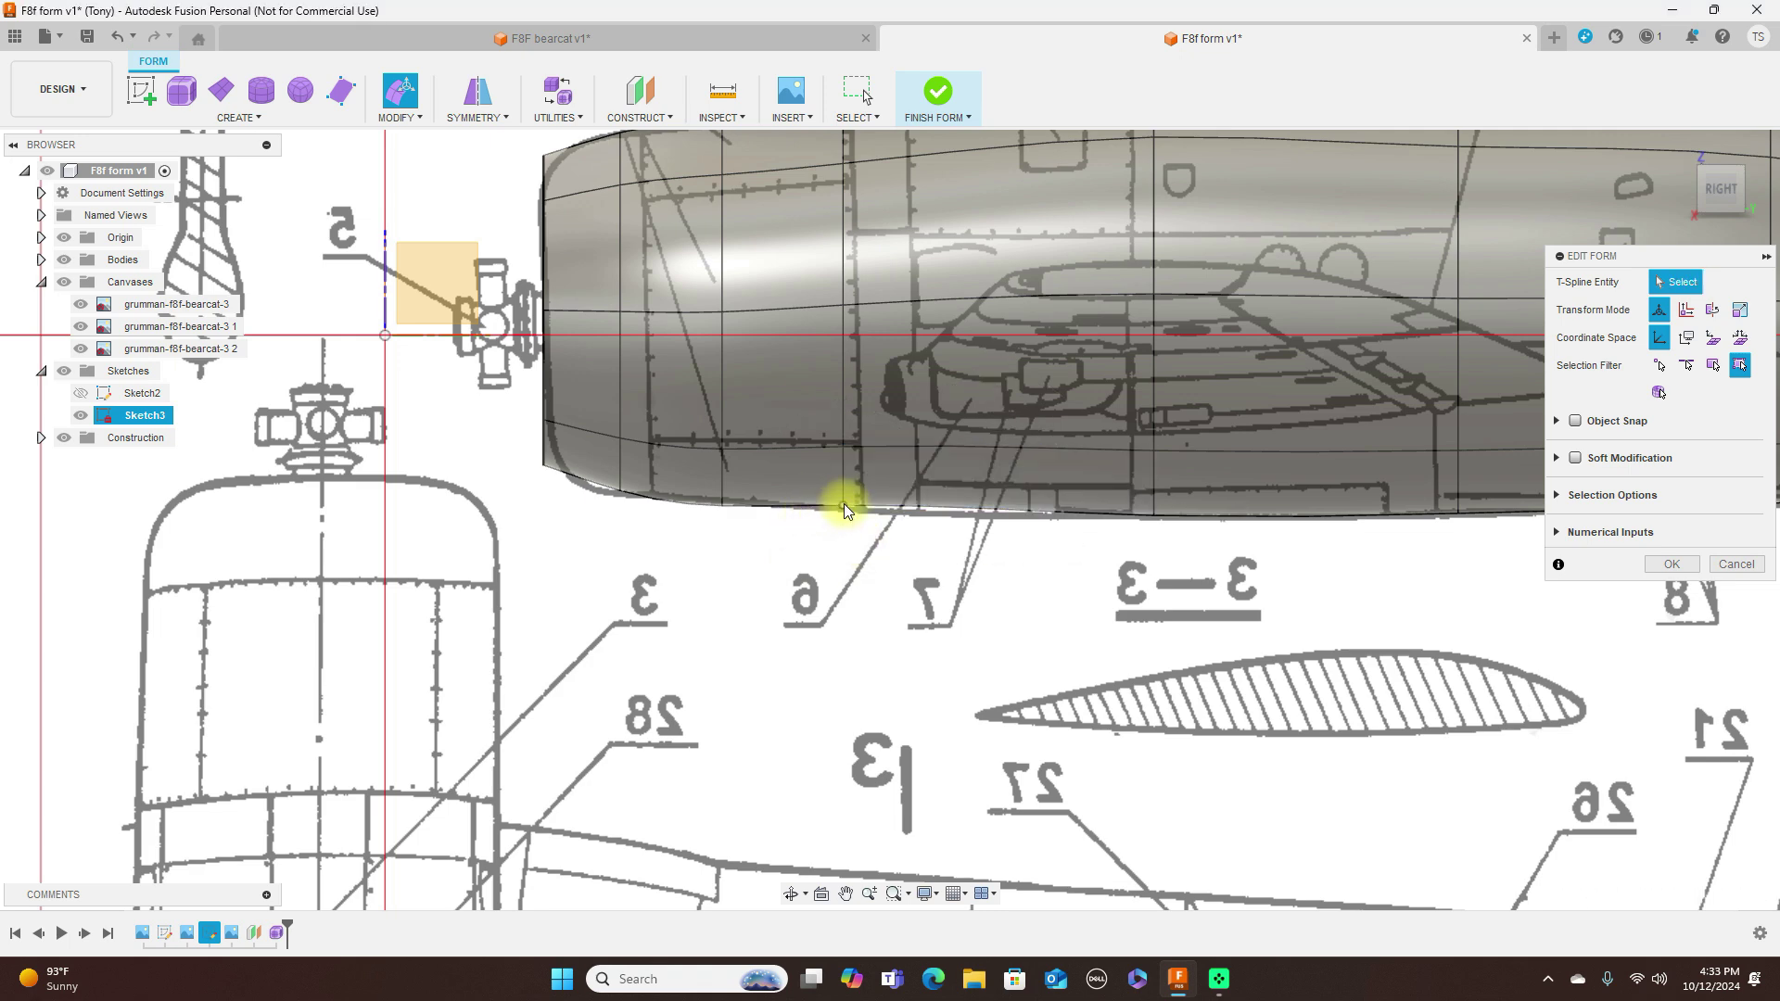
click(844, 505)
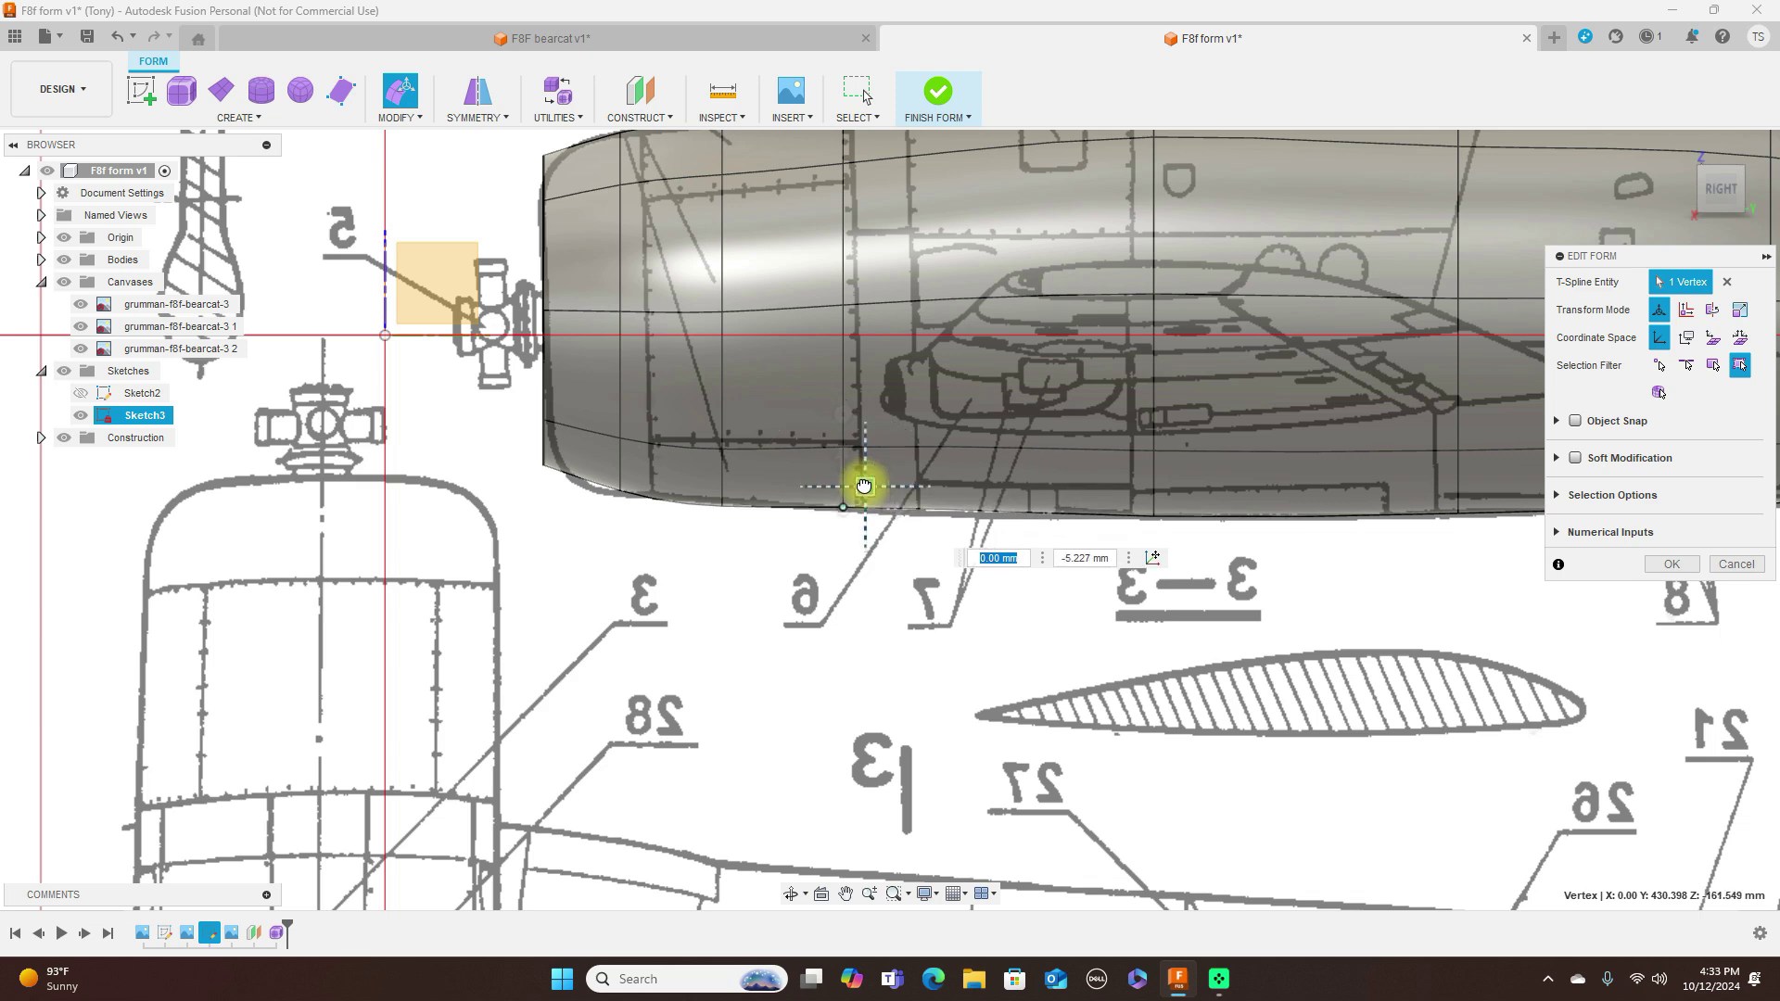
click(725, 504)
drag(729, 496, 747, 470)
scroll(842, 510, down, 1)
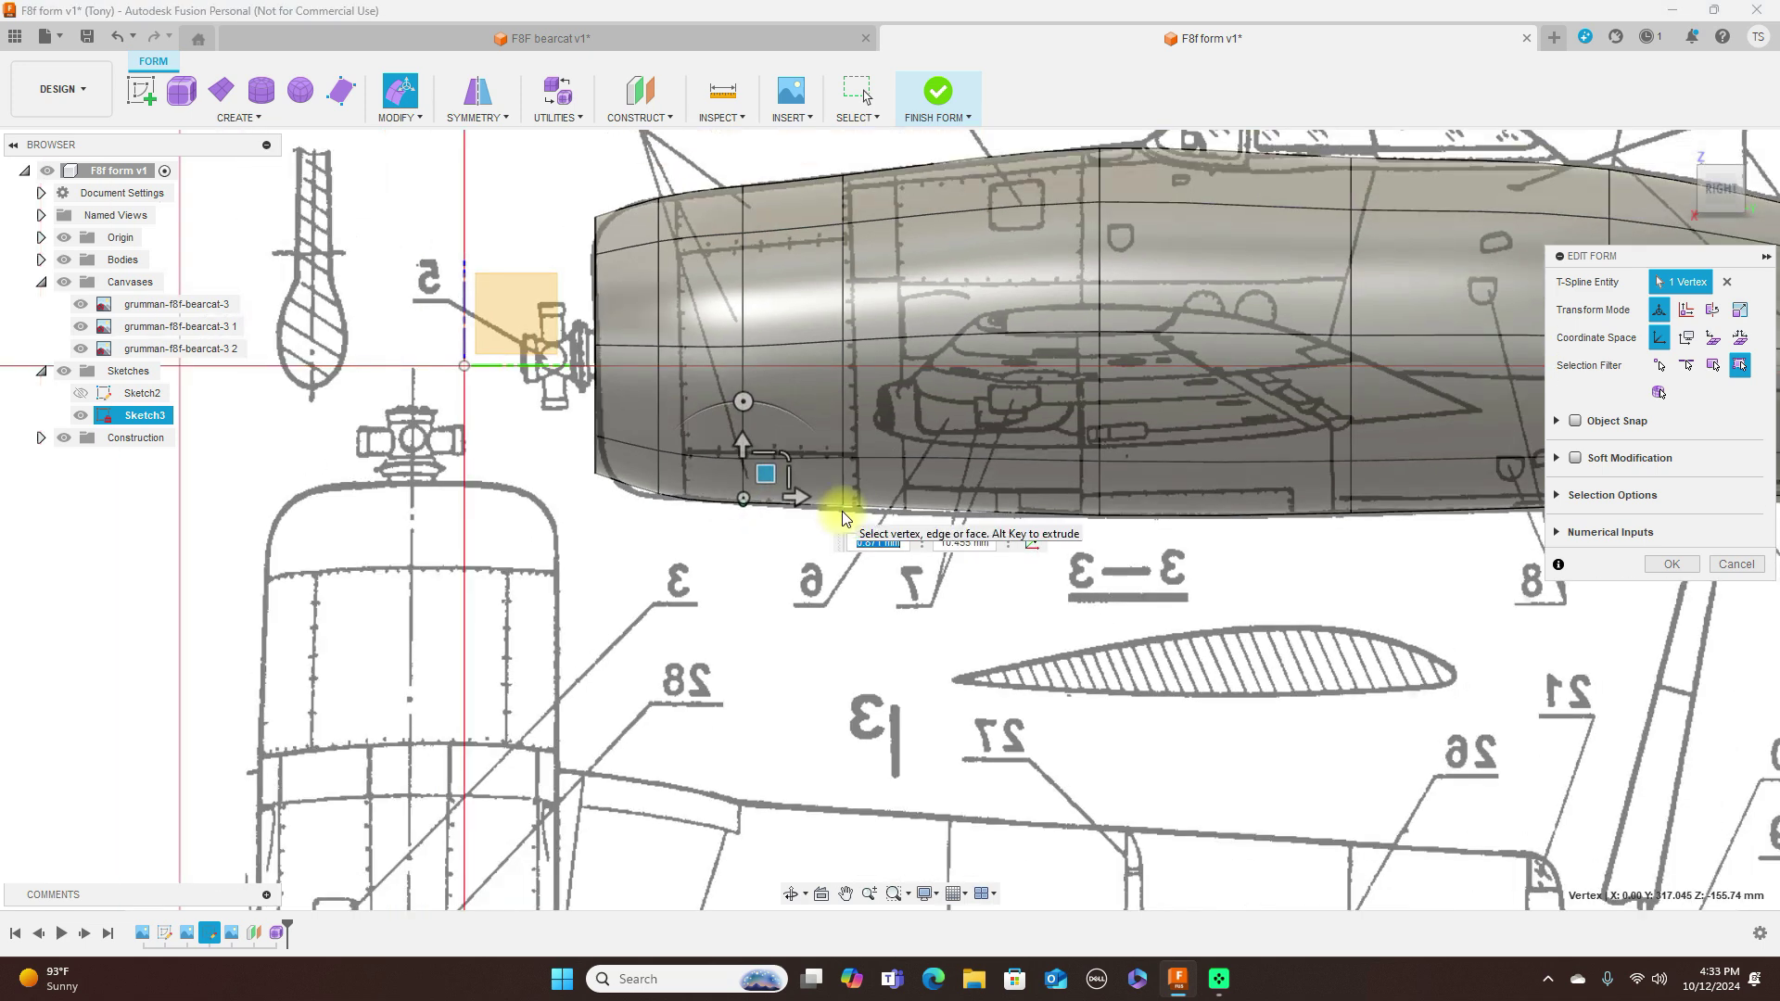
scroll(680, 517, up, 1)
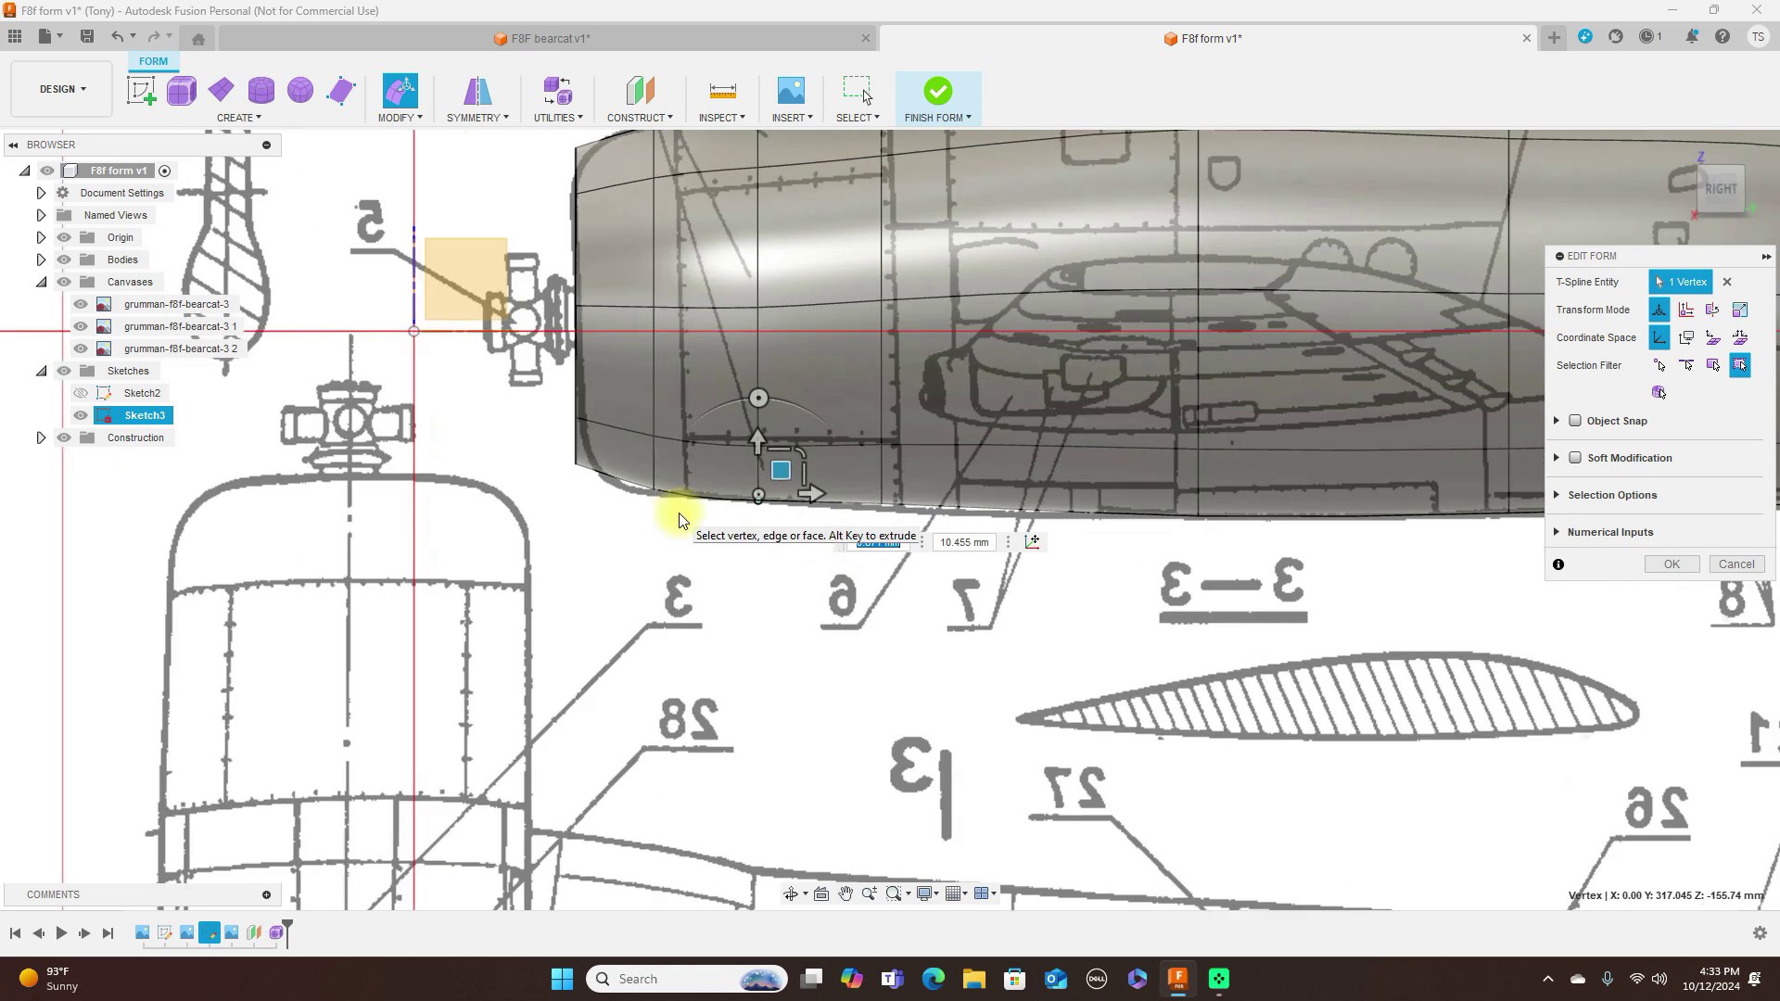
click(675, 475)
drag(675, 475, 675, 482)
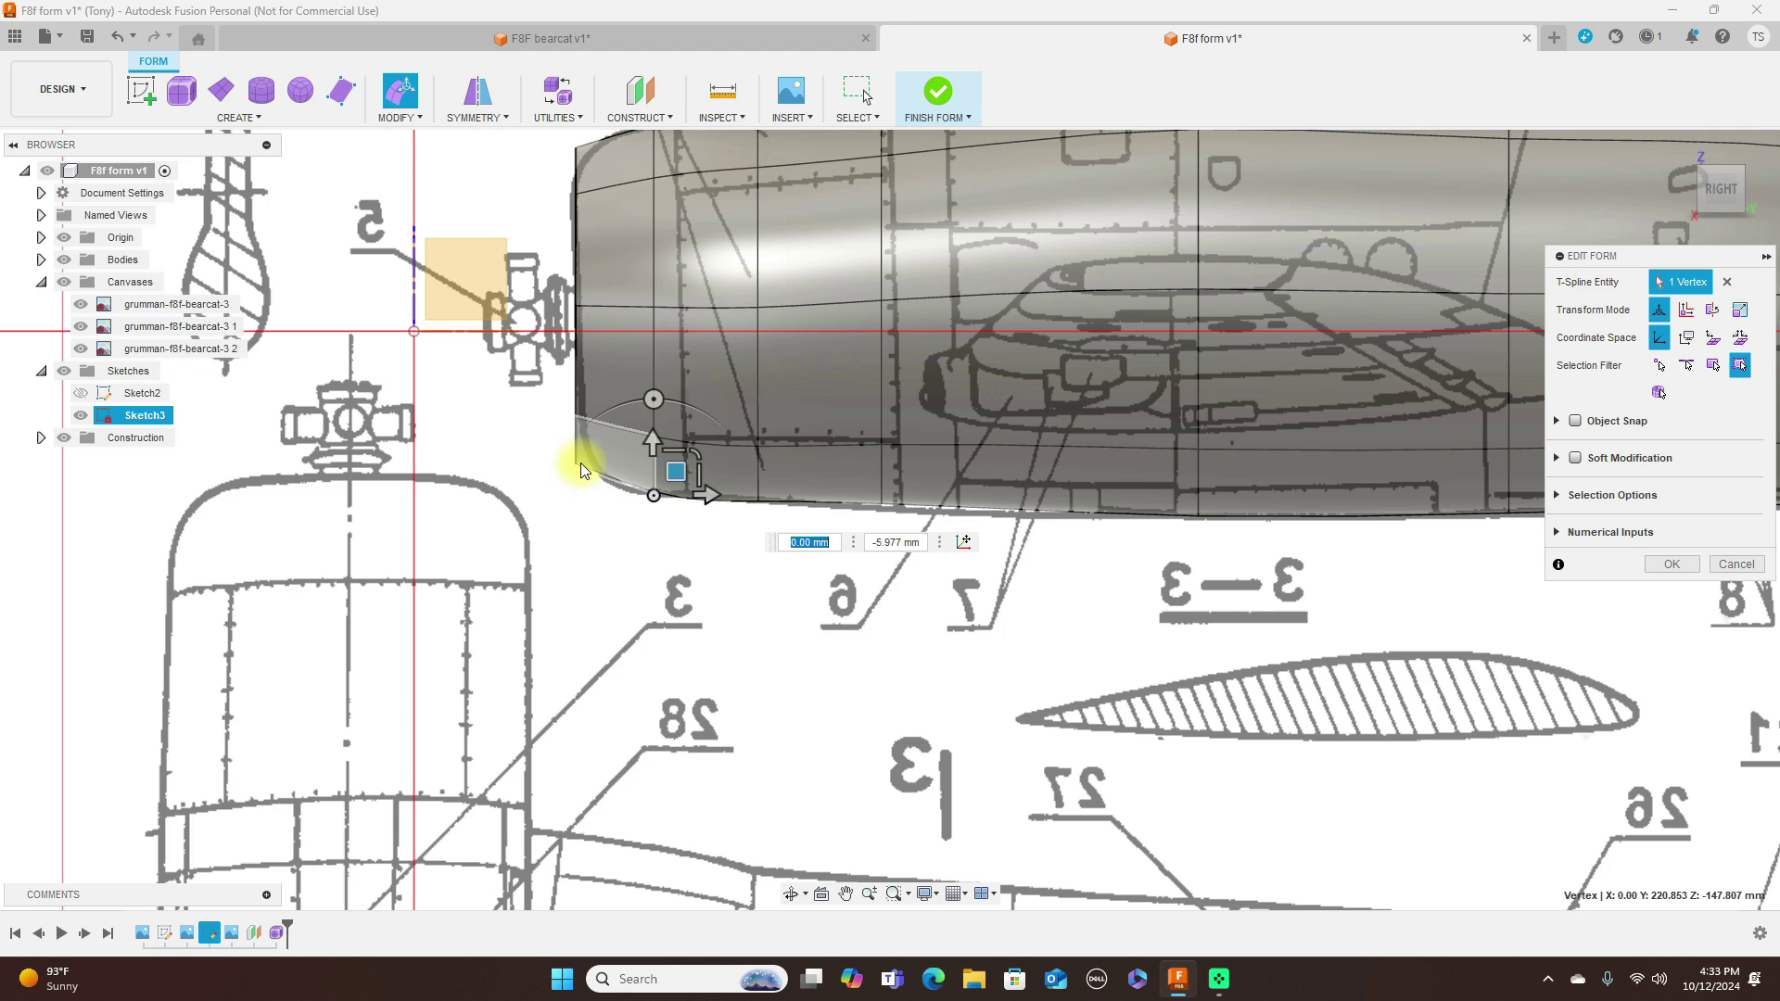
Step: Pull the nose's lower and upper front corner points back to round the nose
click(597, 441)
drag(598, 441, 629, 457)
click(576, 150)
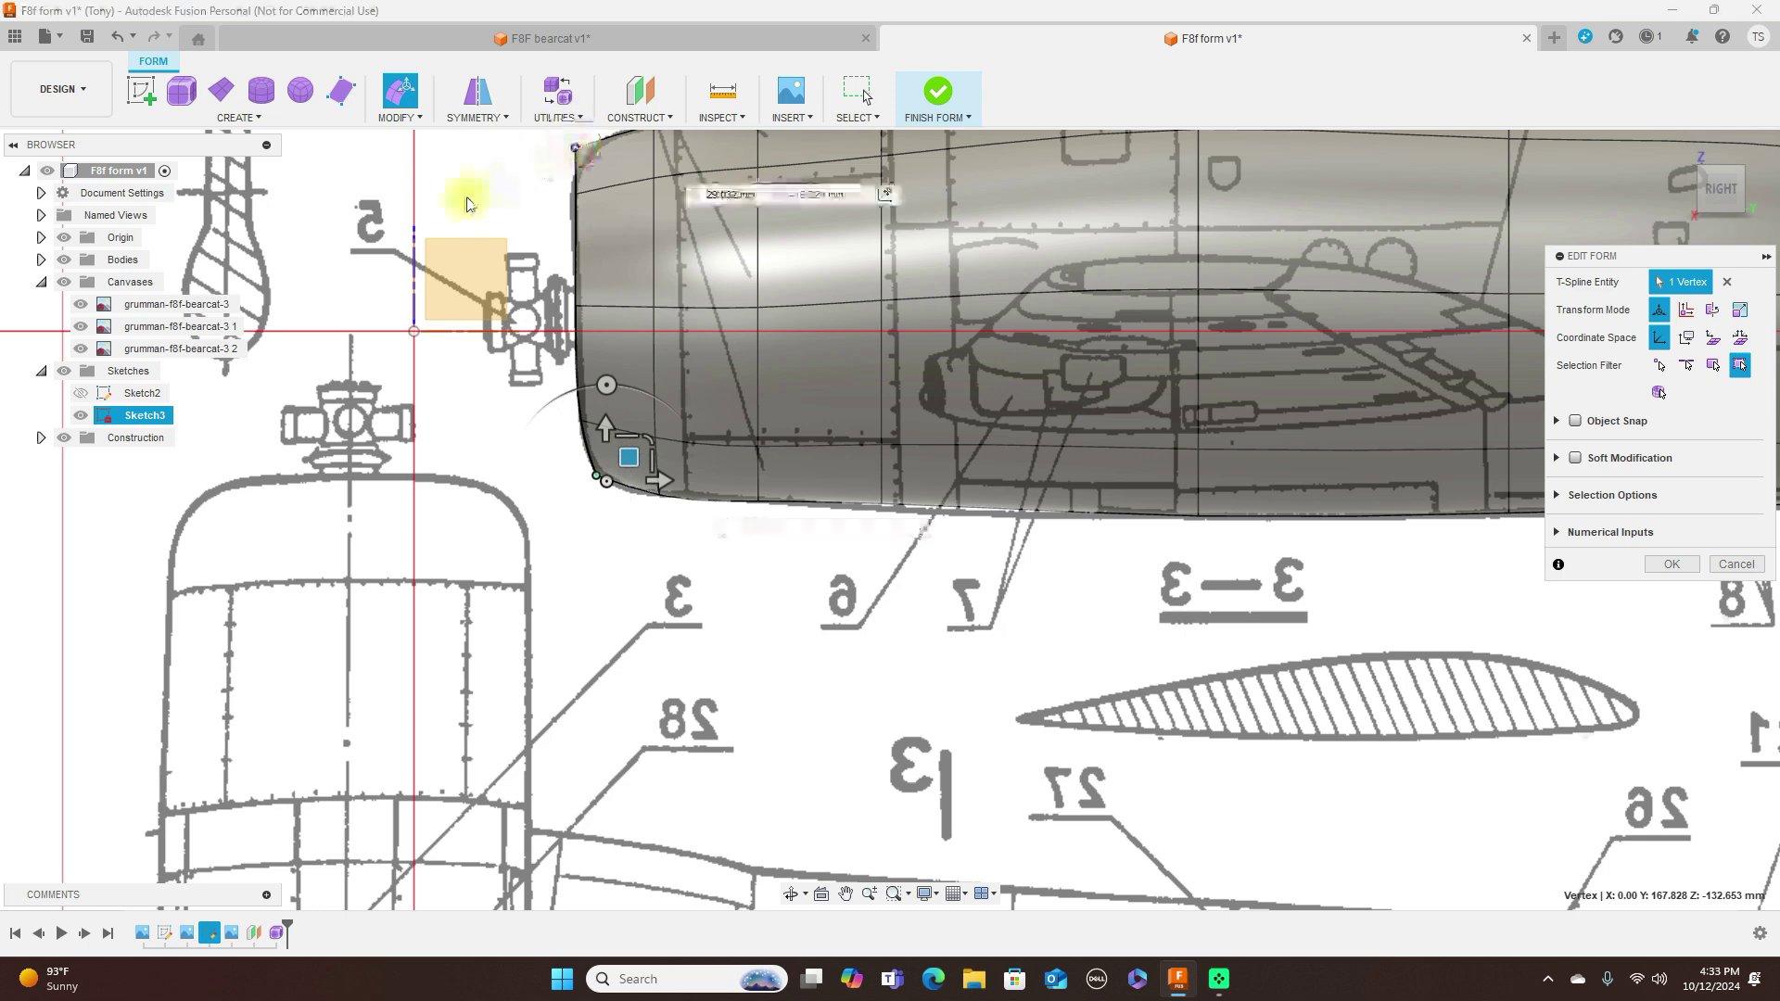
middle_drag(469, 186, 477, 386)
drag(572, 326, 591, 335)
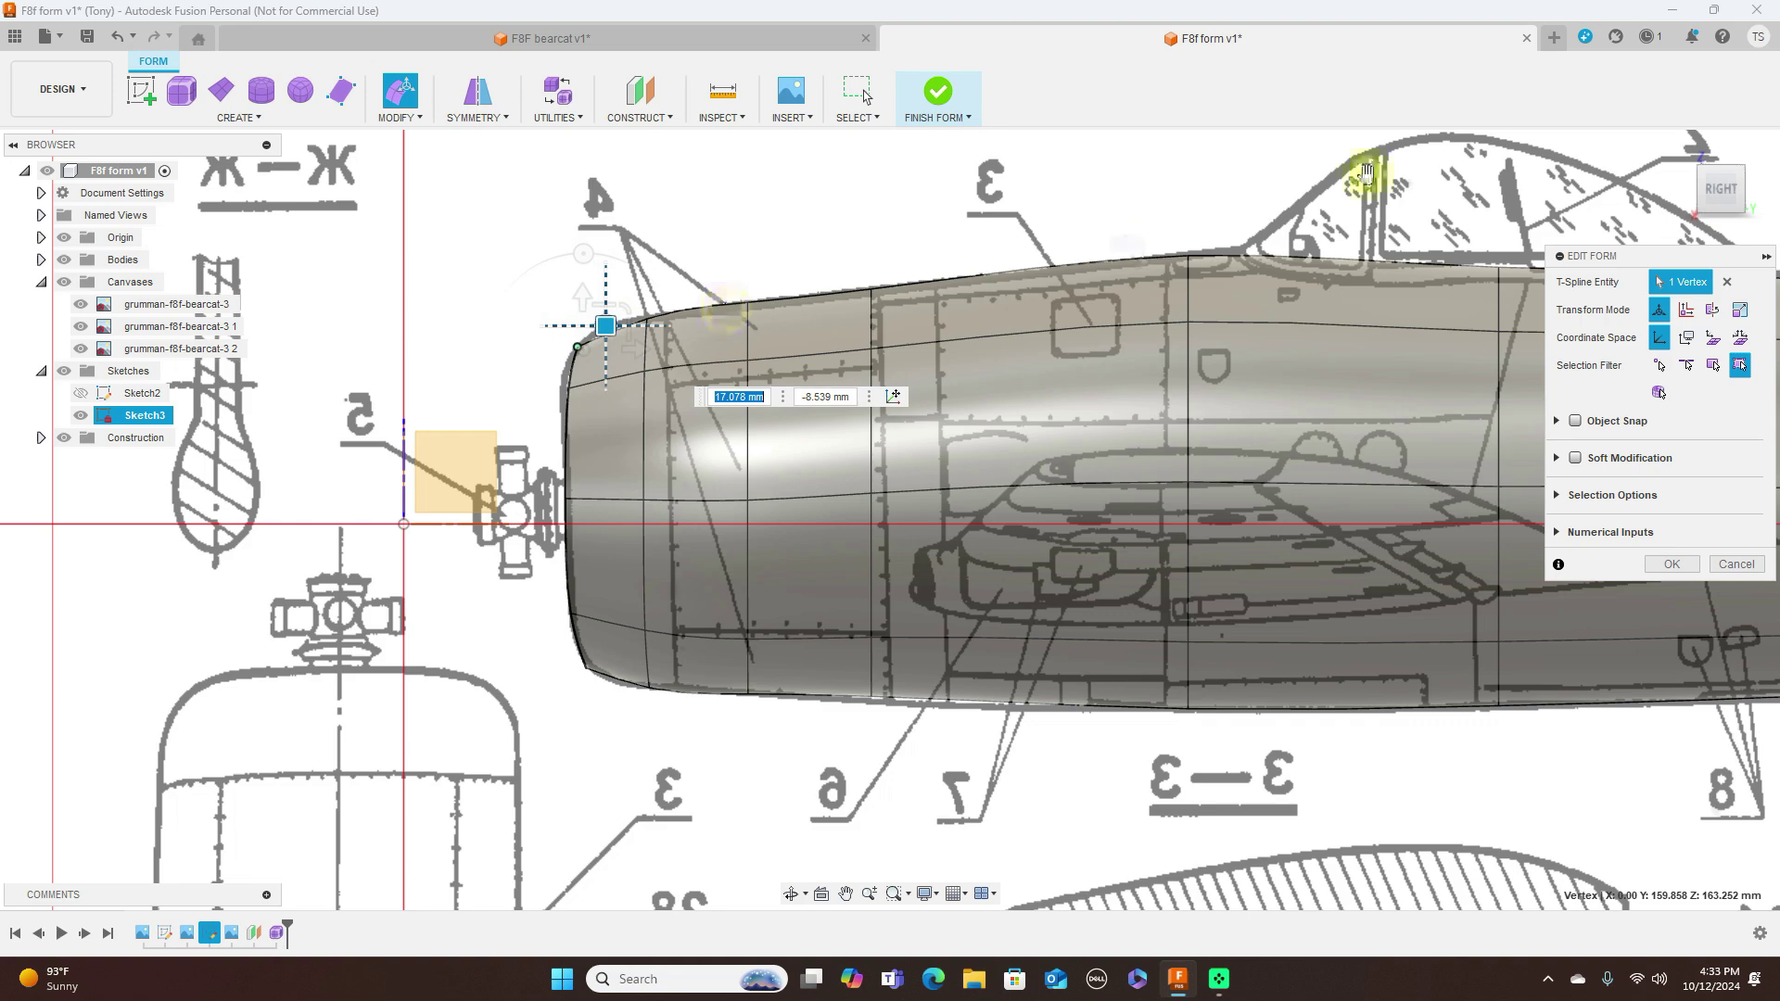
Step: In Top view, move the front and top nose vertices to fit the top outline
click(1716, 158)
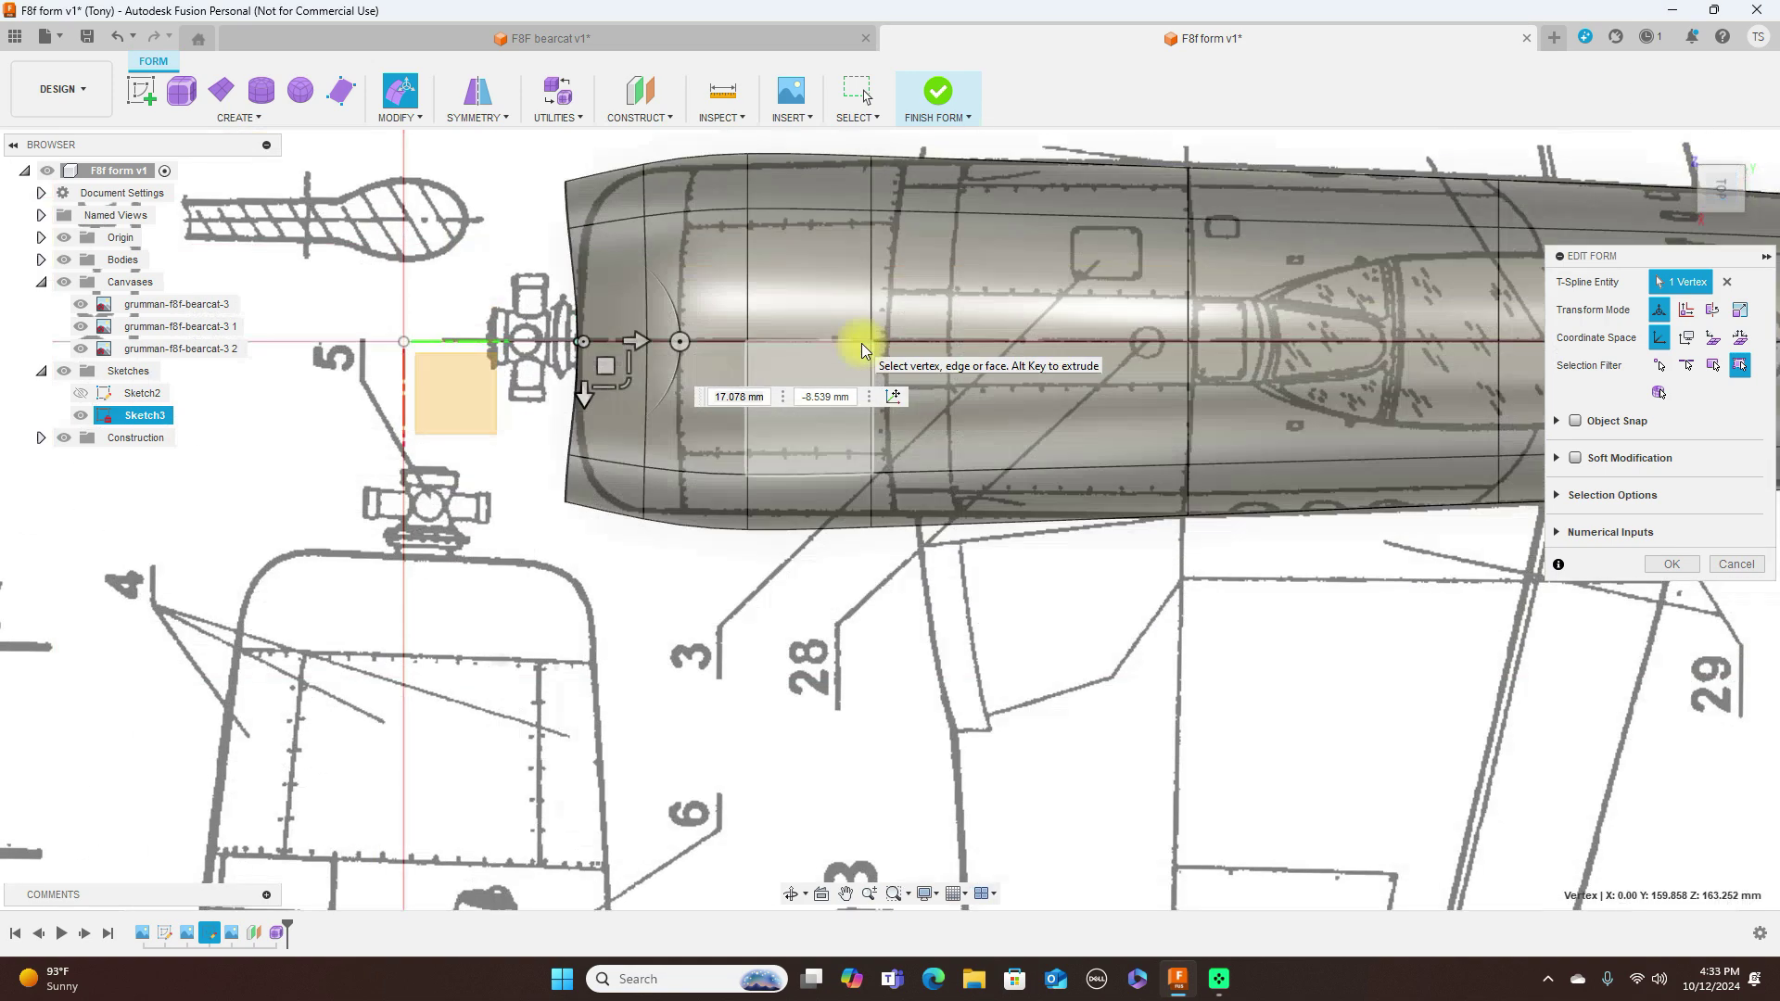
click(565, 503)
drag(594, 529, 648, 526)
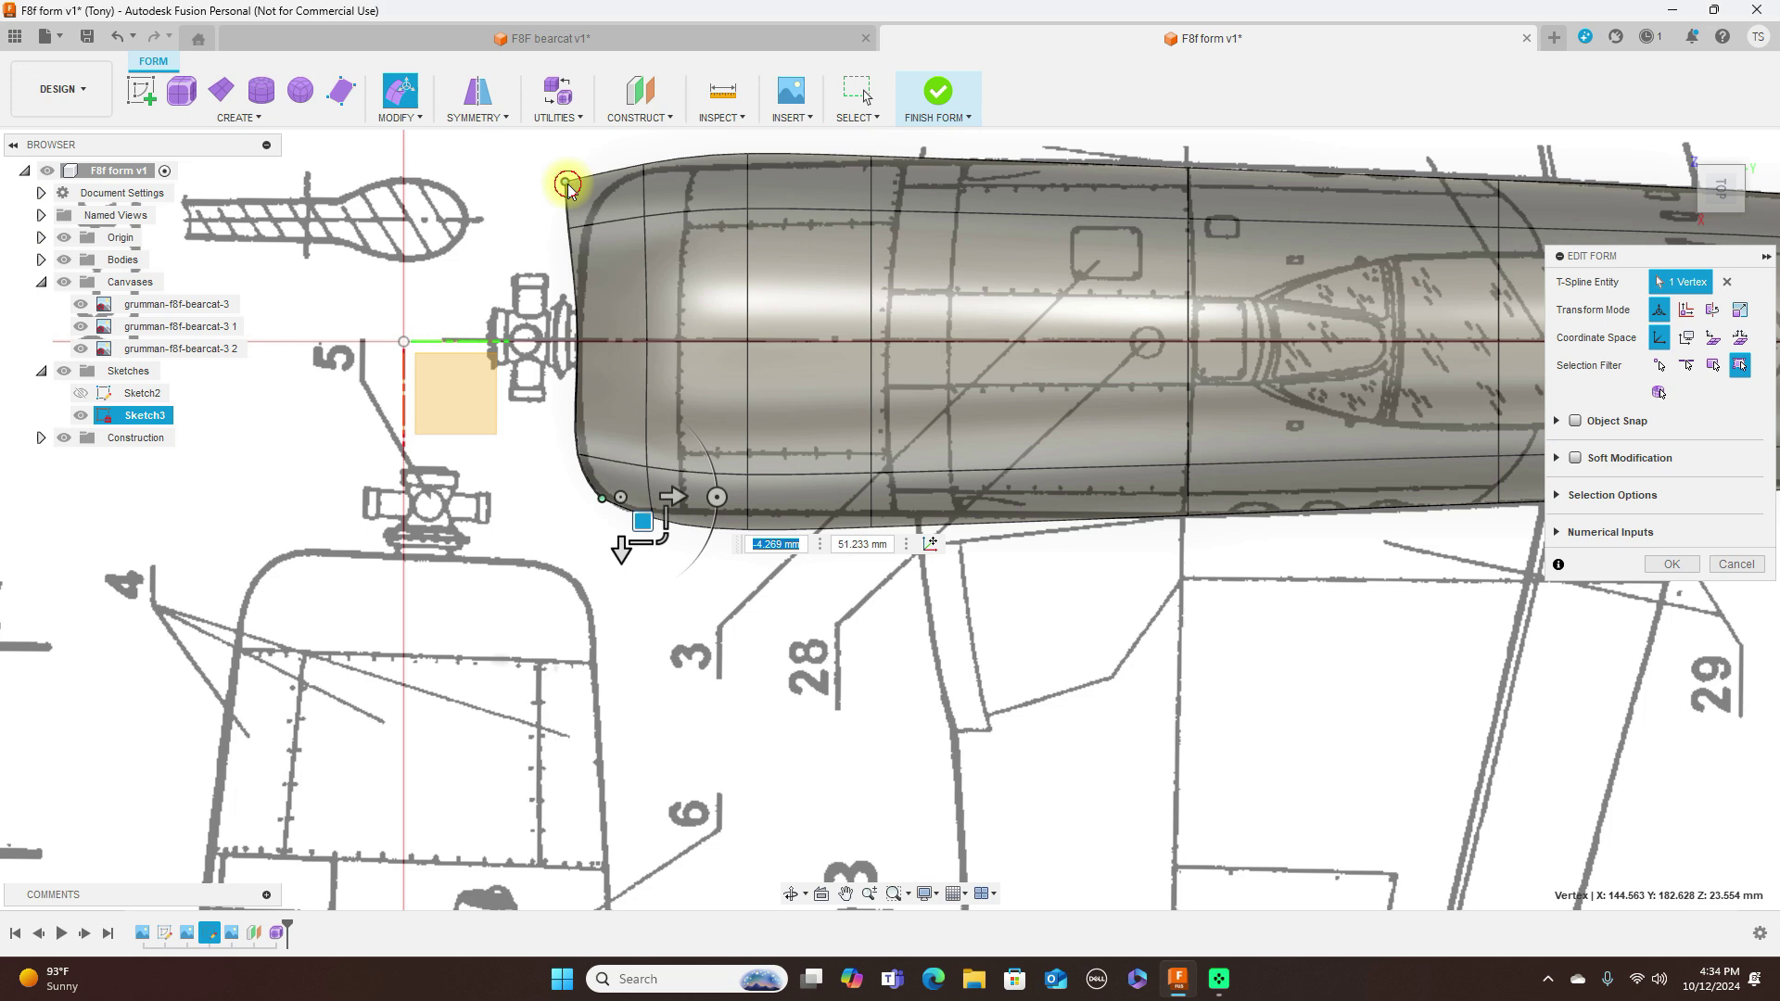
click(568, 186)
drag(598, 197, 656, 215)
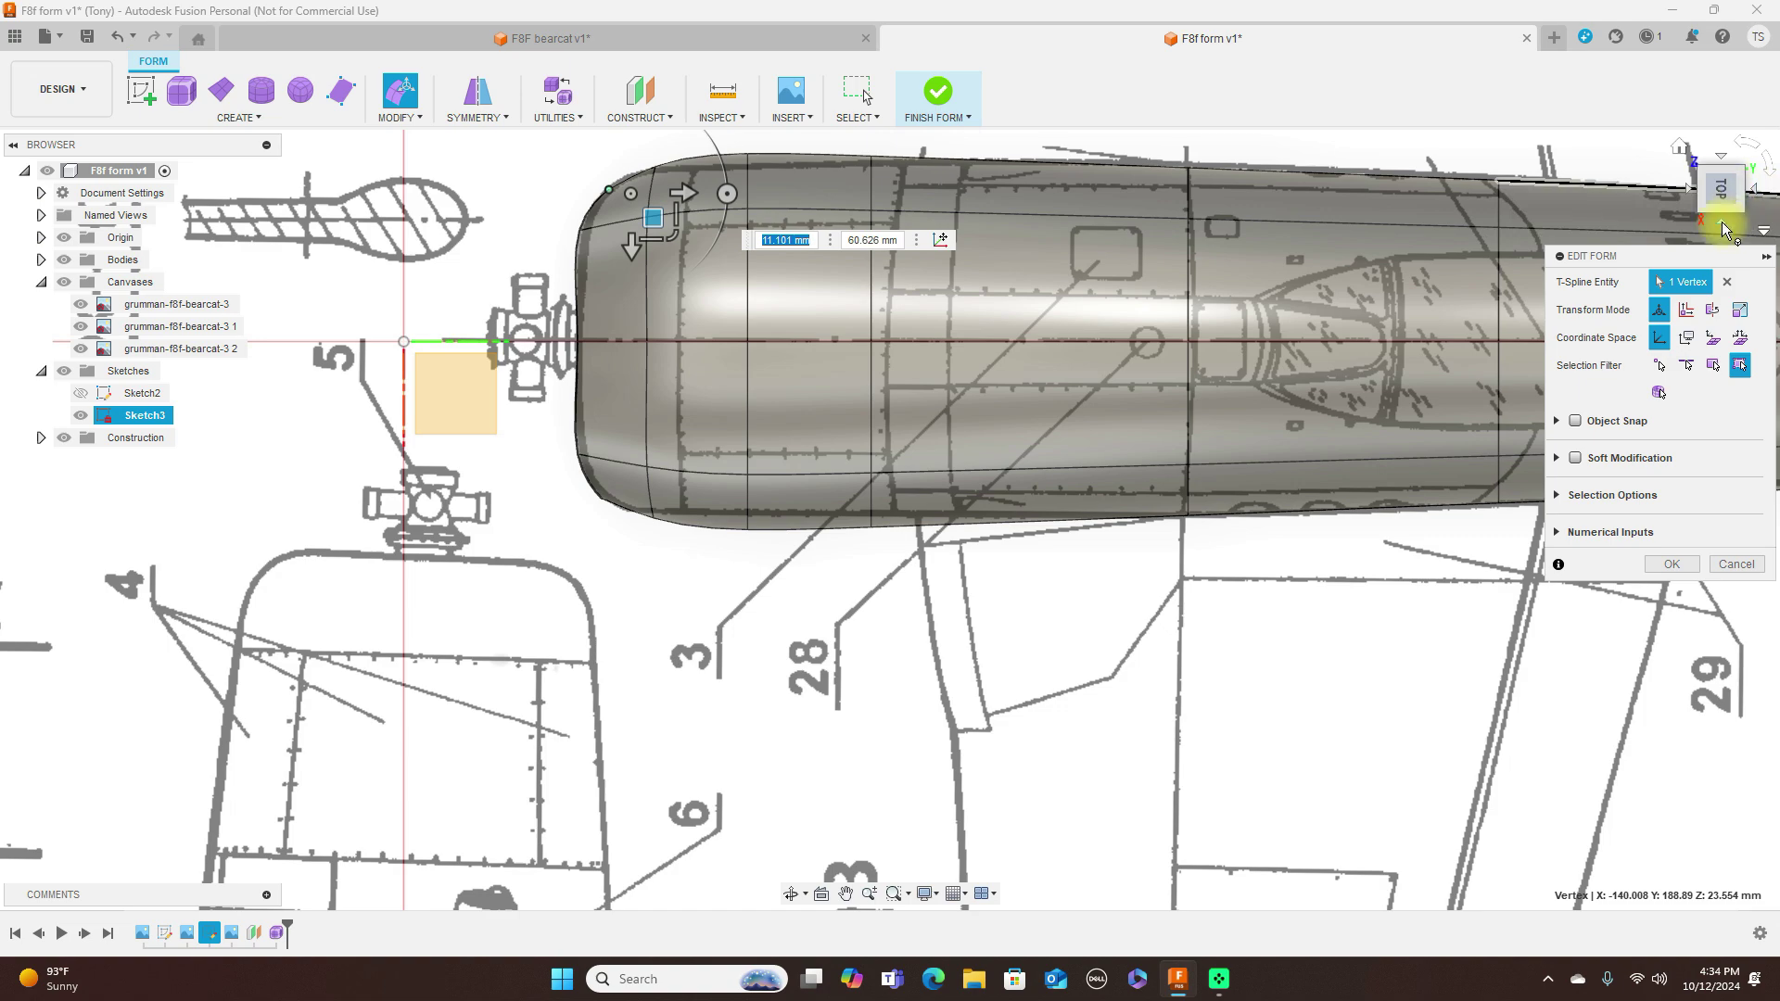
Step: In side view, pull a nose vertex toward the blueprint nose, checking top and corner views
click(1722, 230)
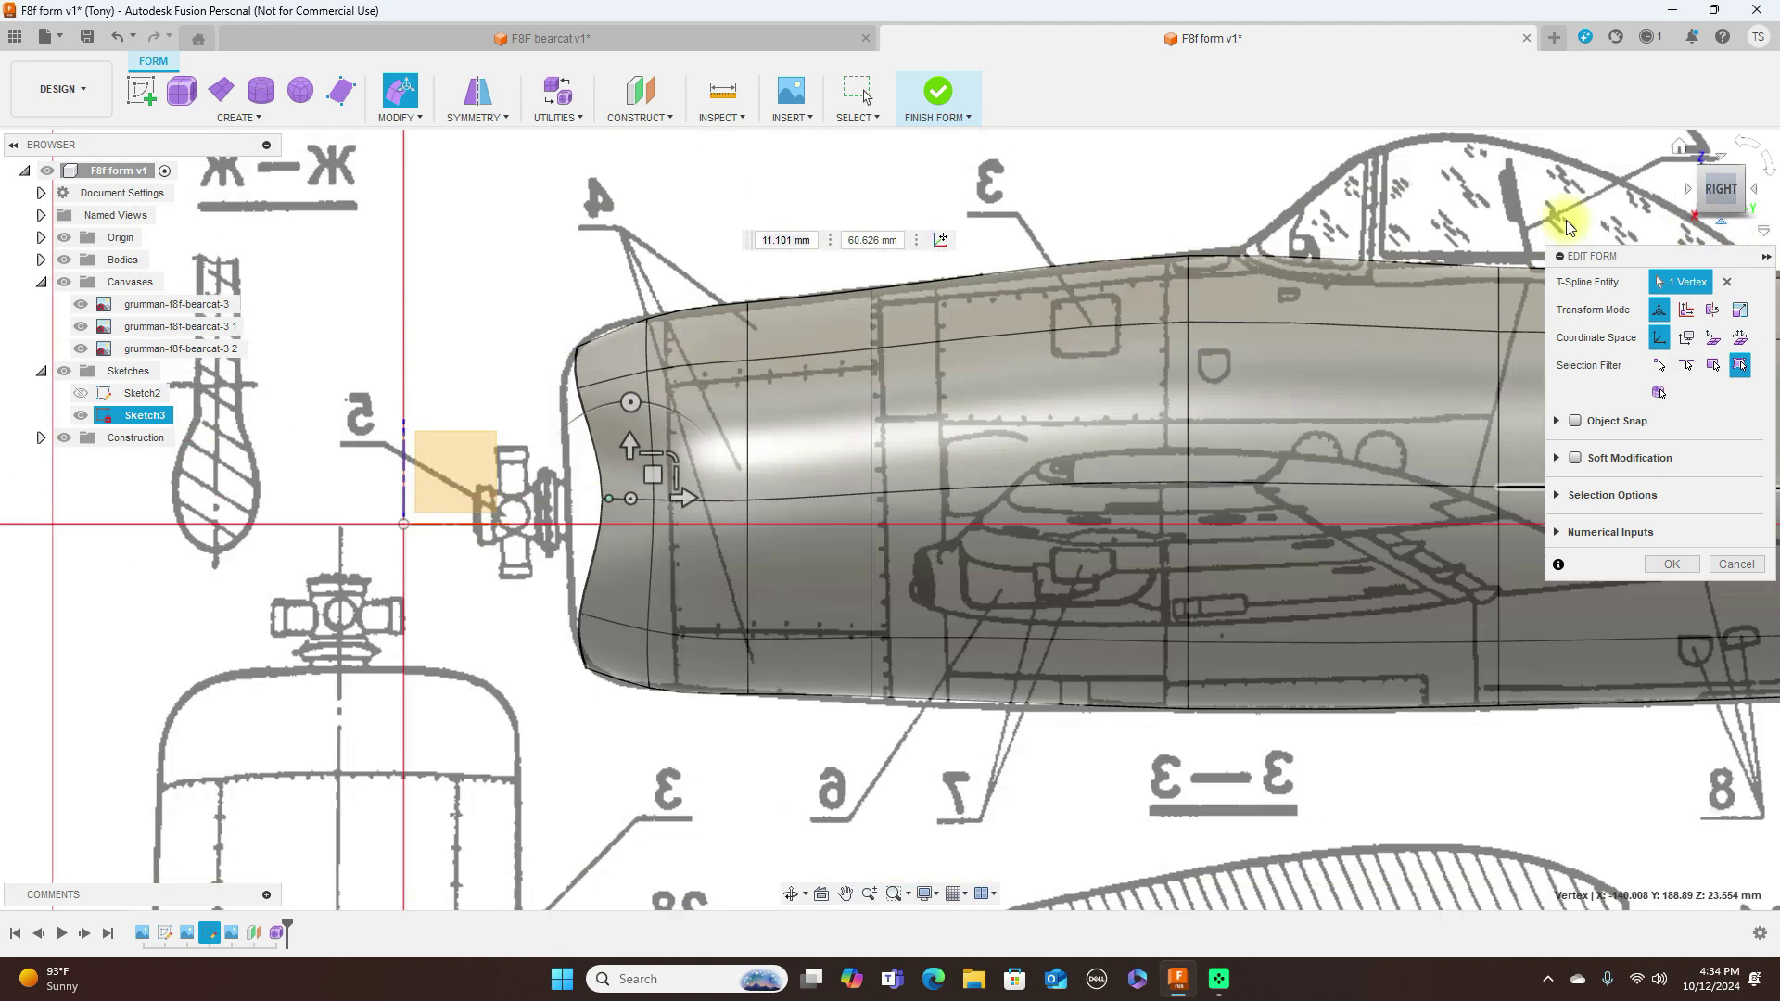
click(609, 510)
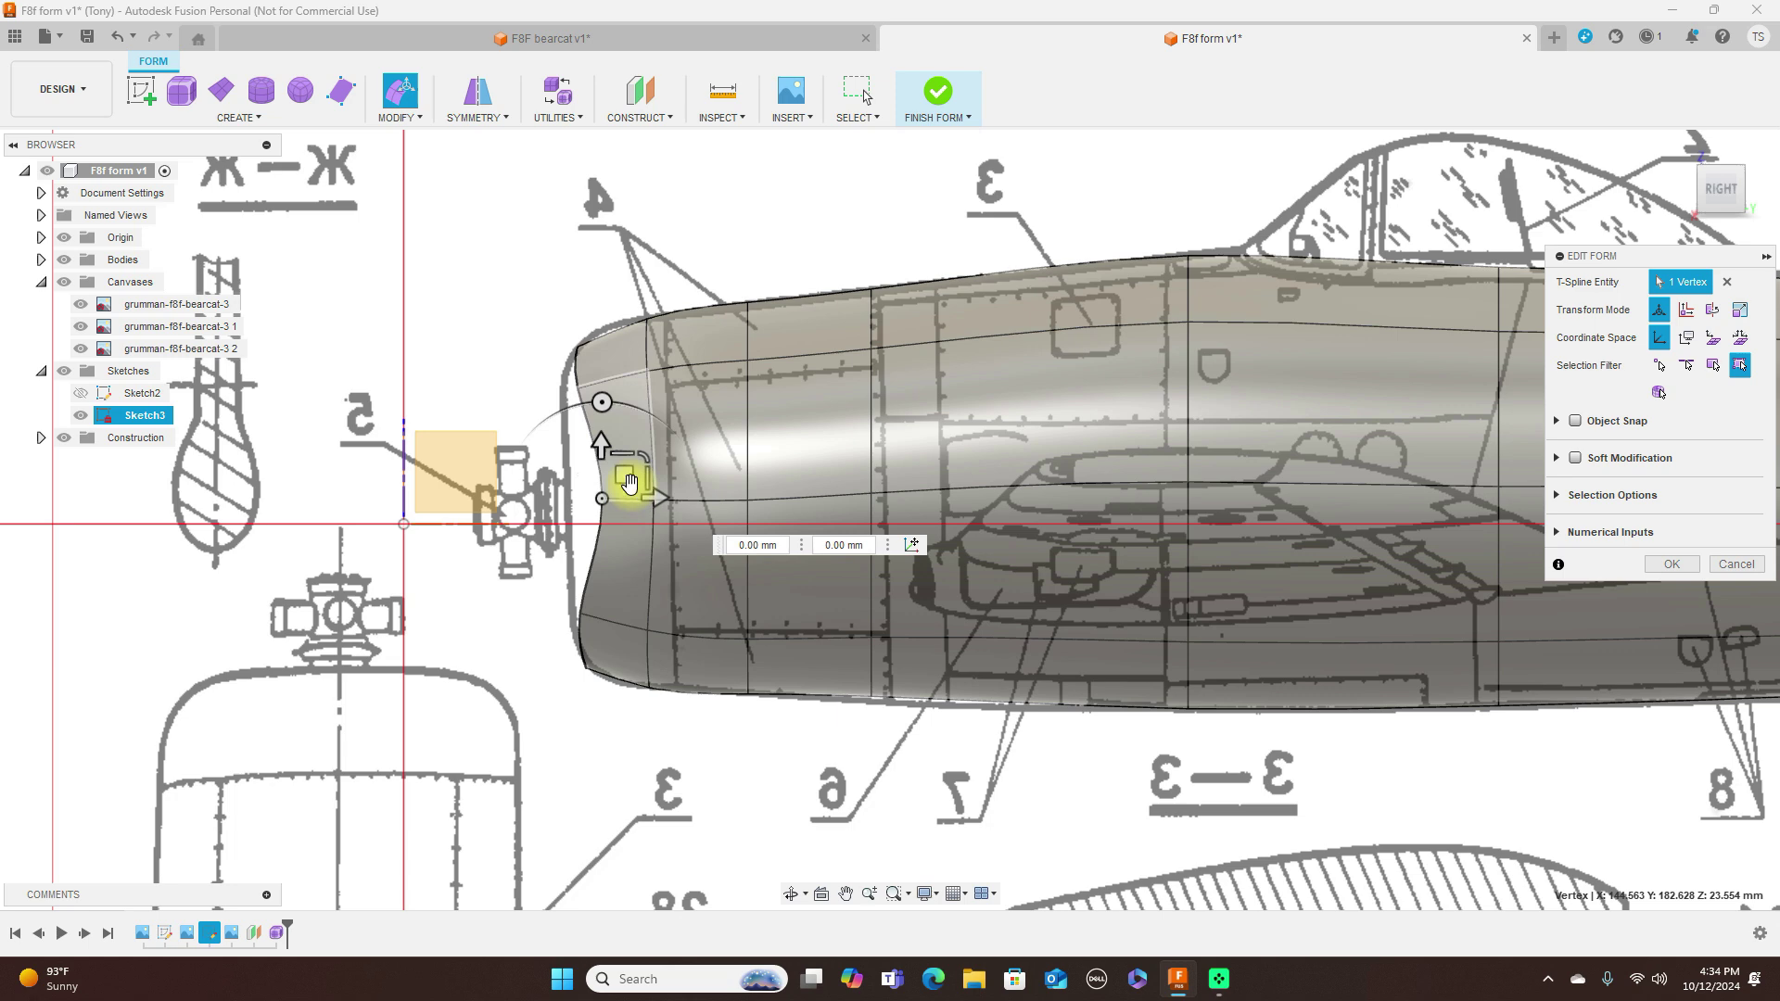
drag(625, 481, 569, 484)
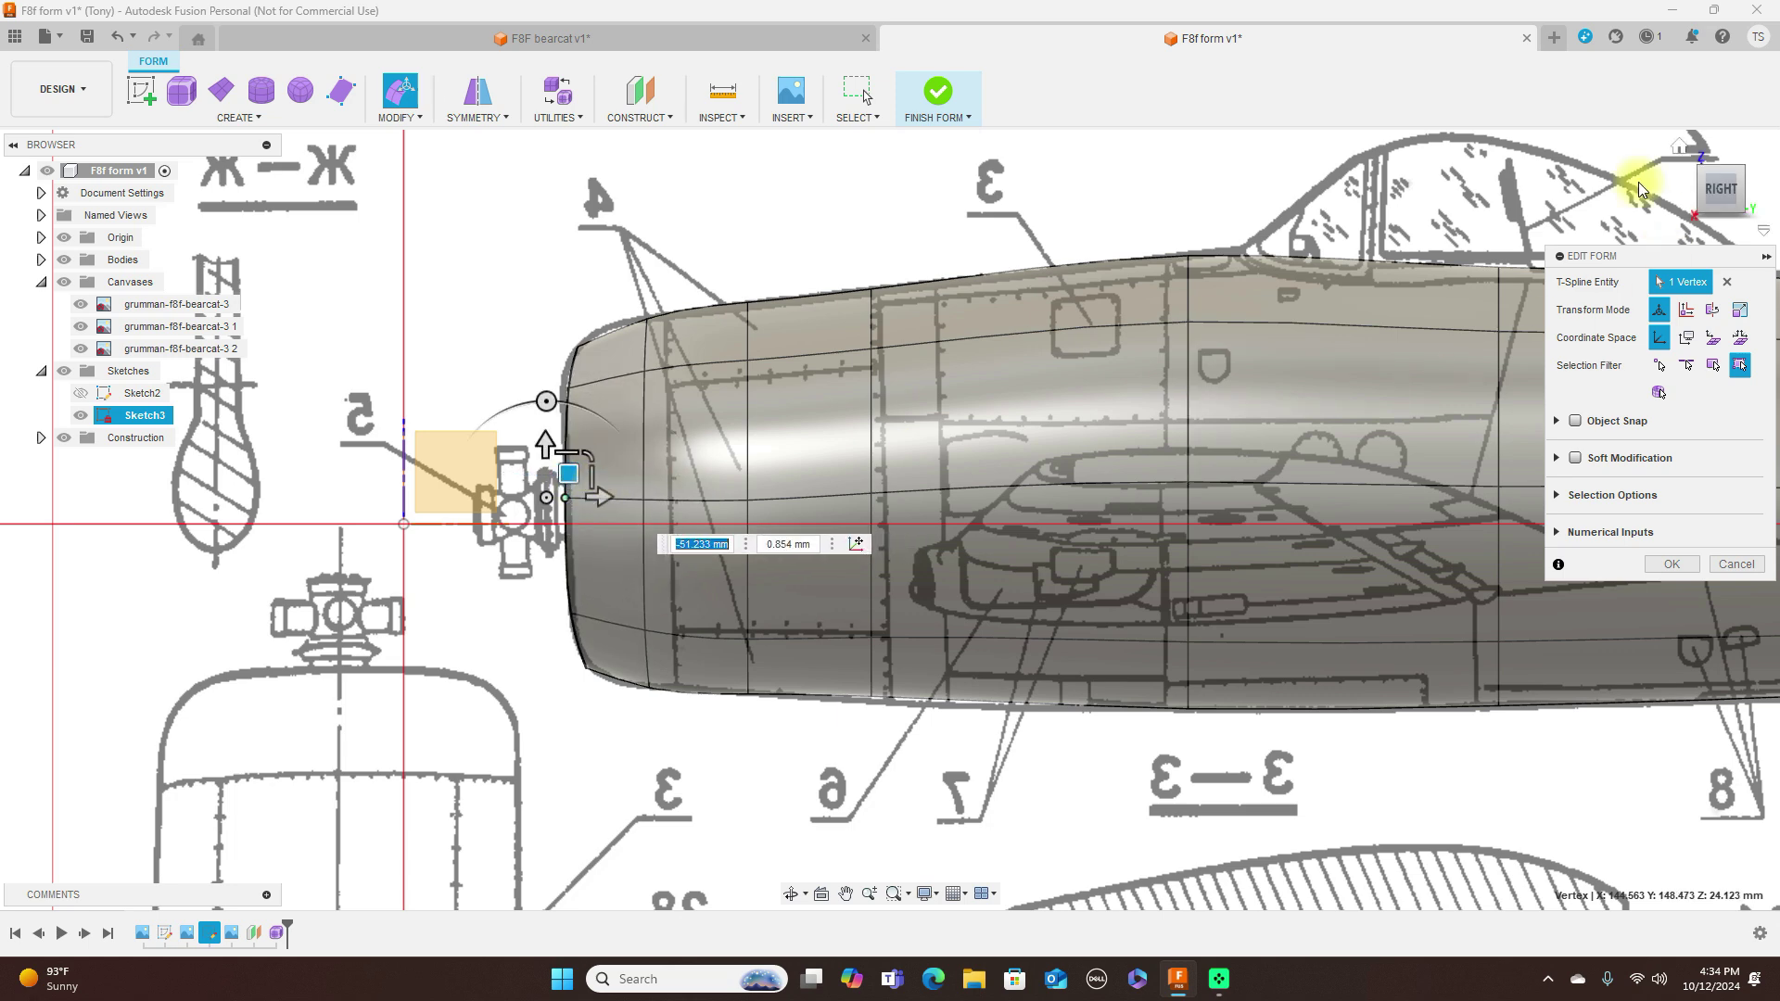
click(1720, 160)
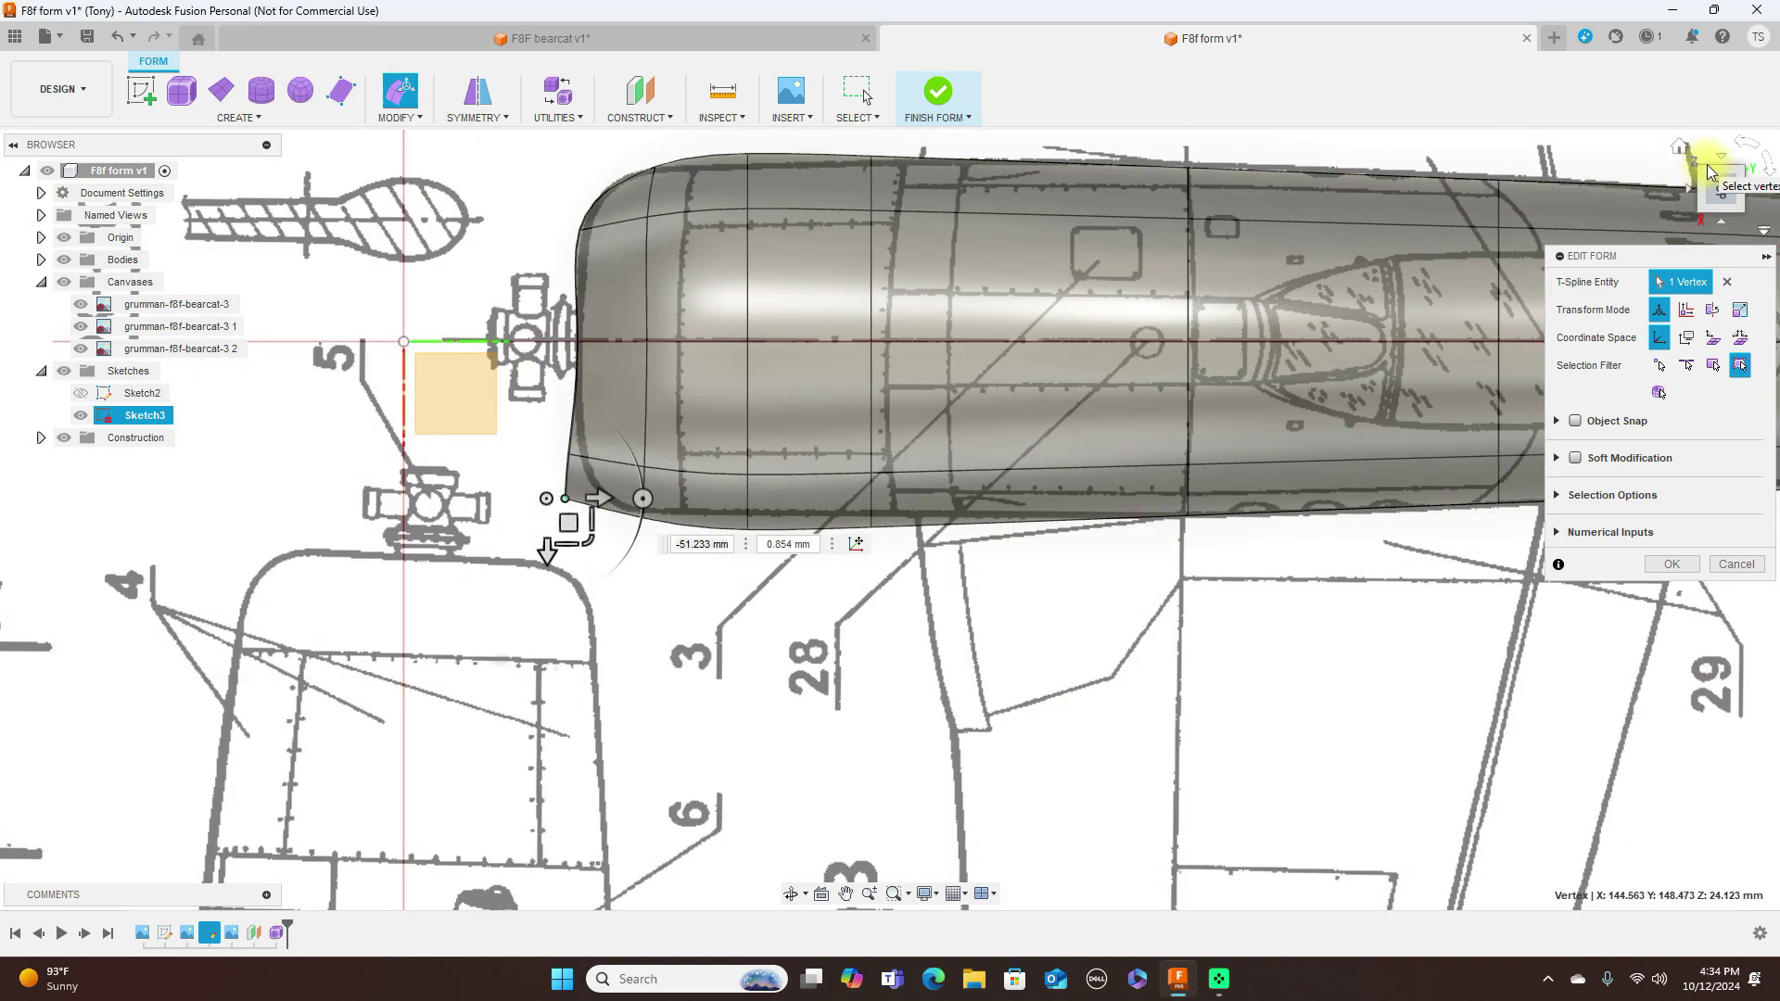
click(1722, 226)
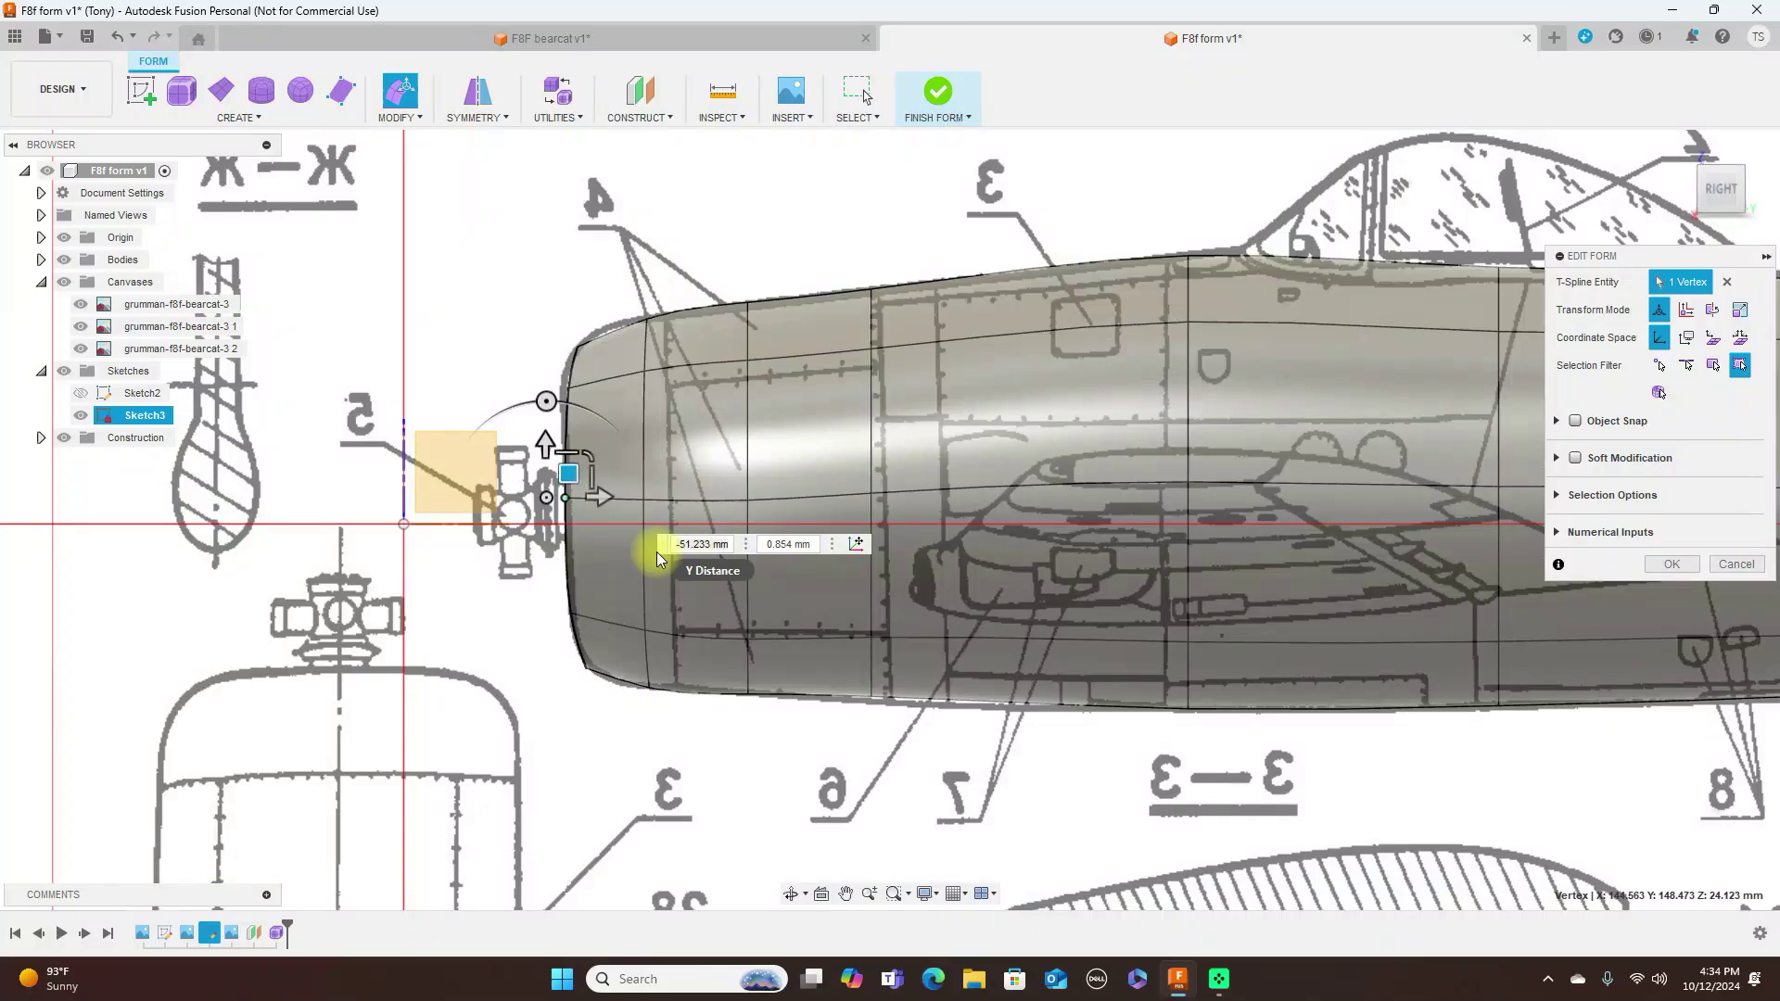
click(1723, 190)
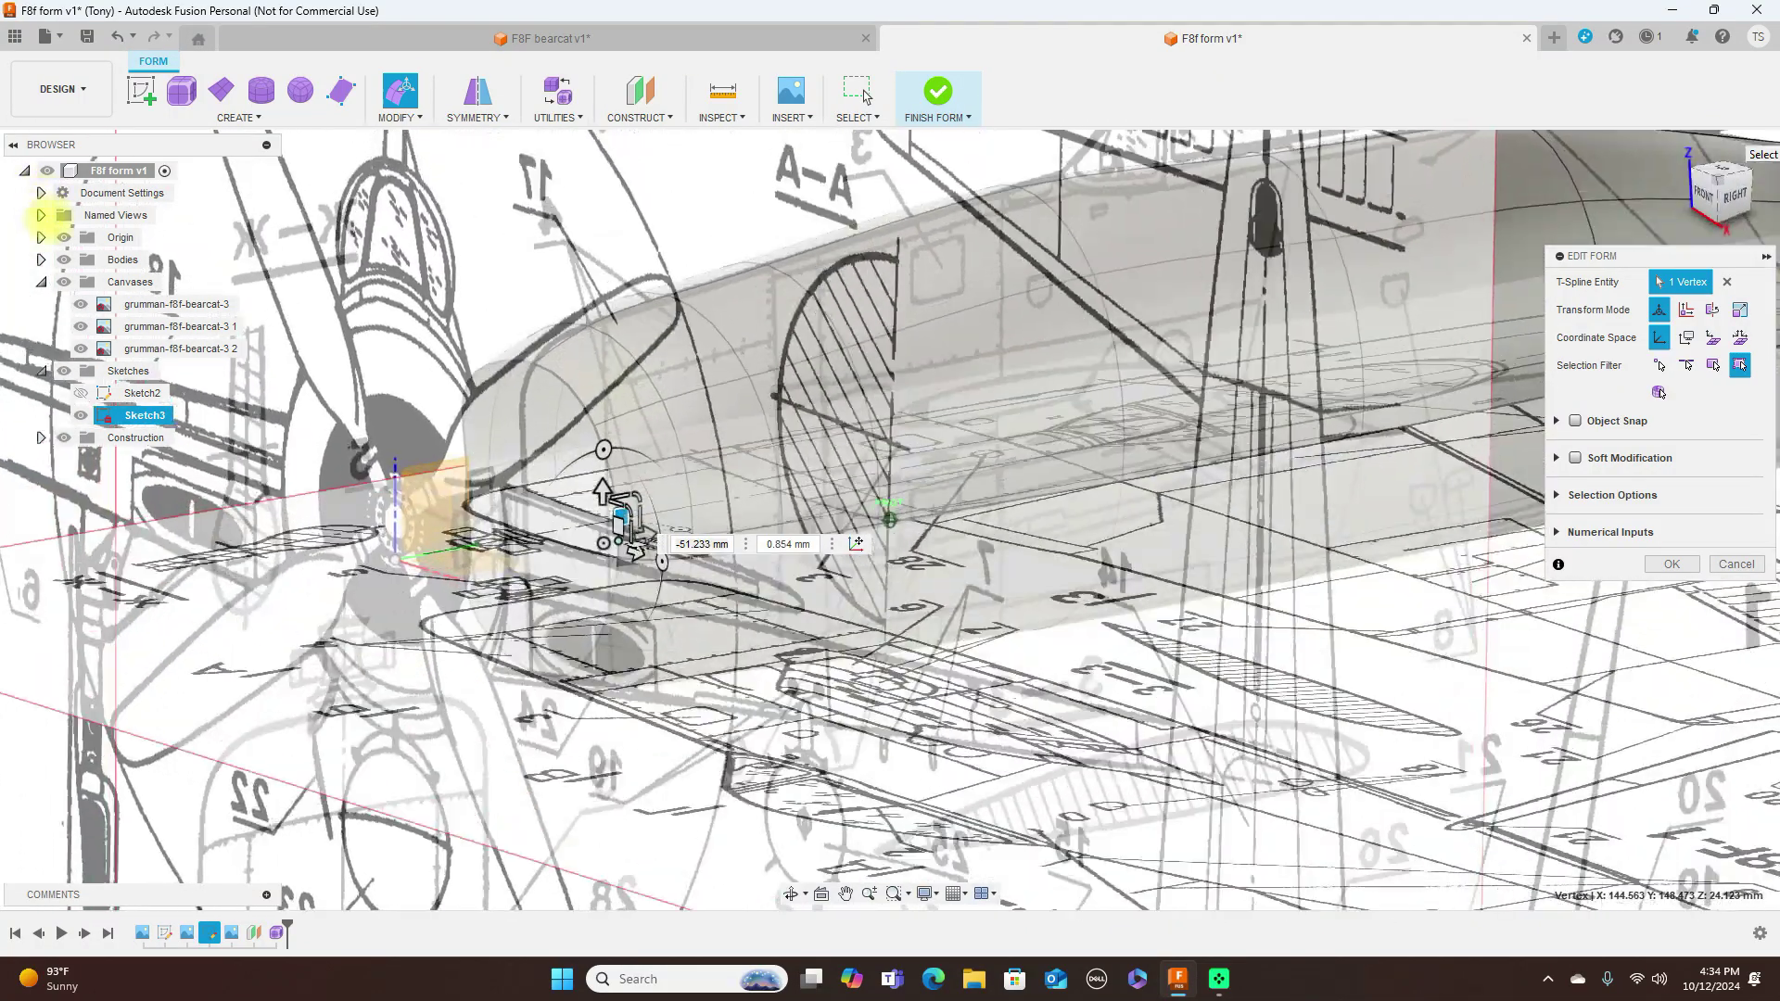
click(712, 538)
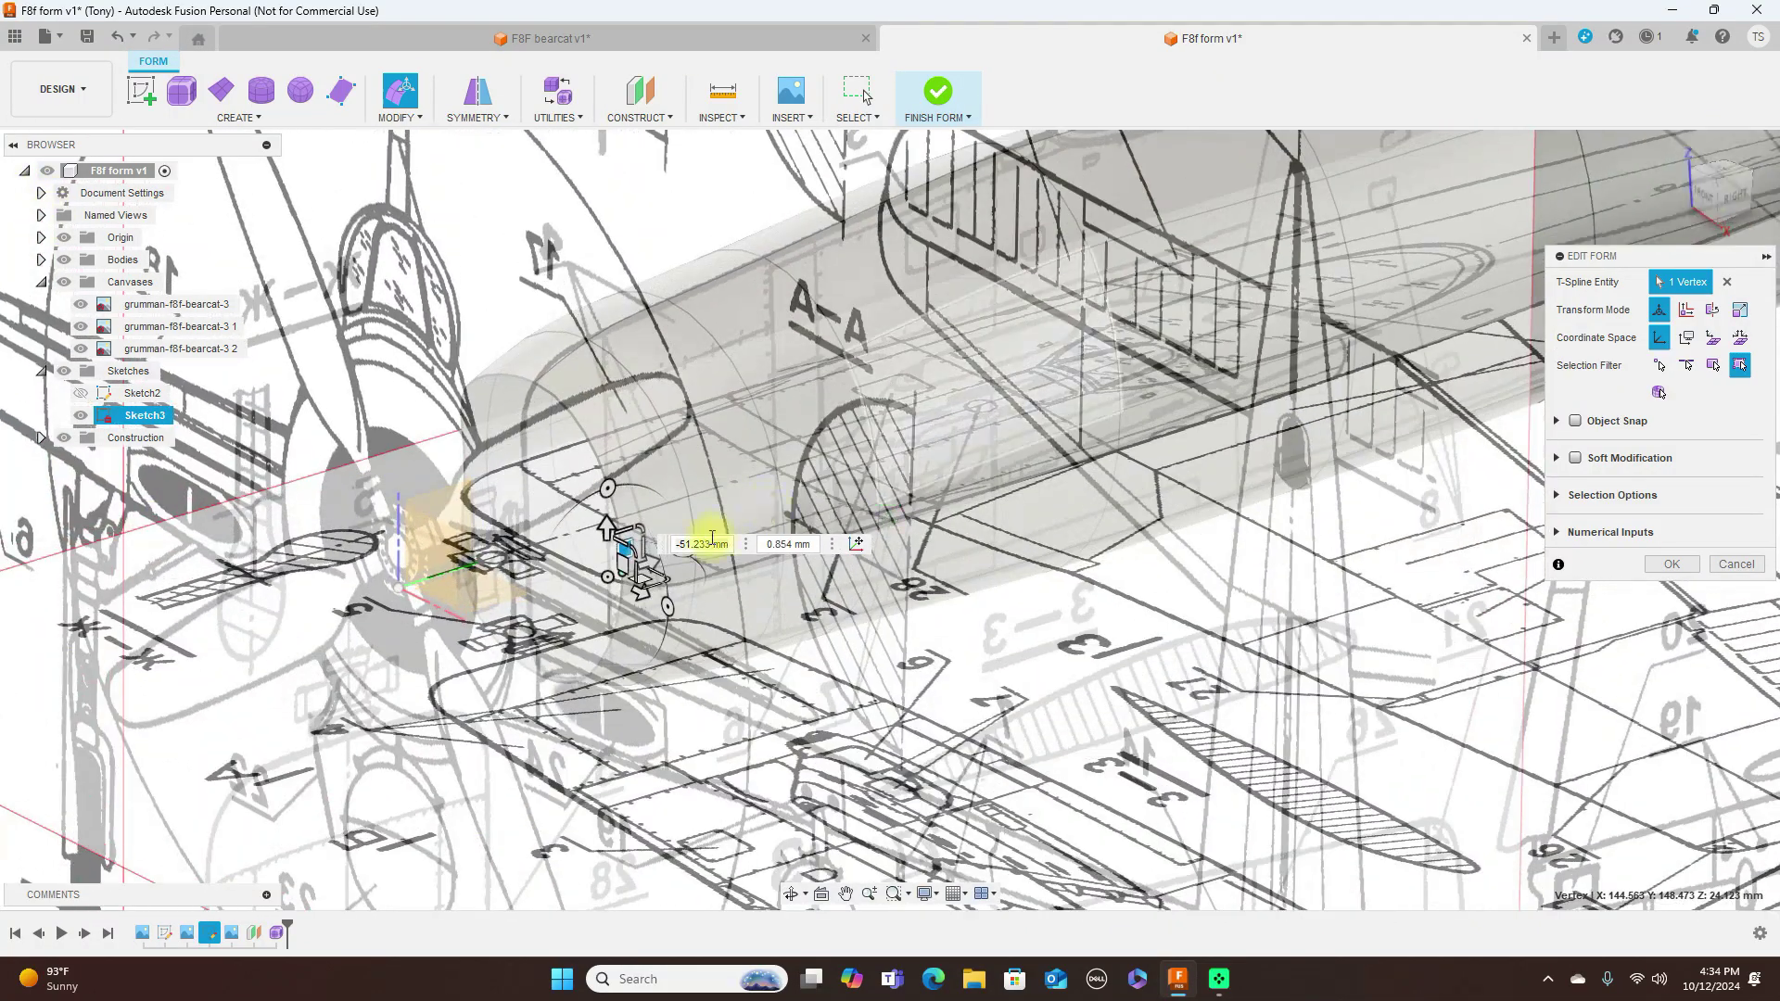
click(629, 594)
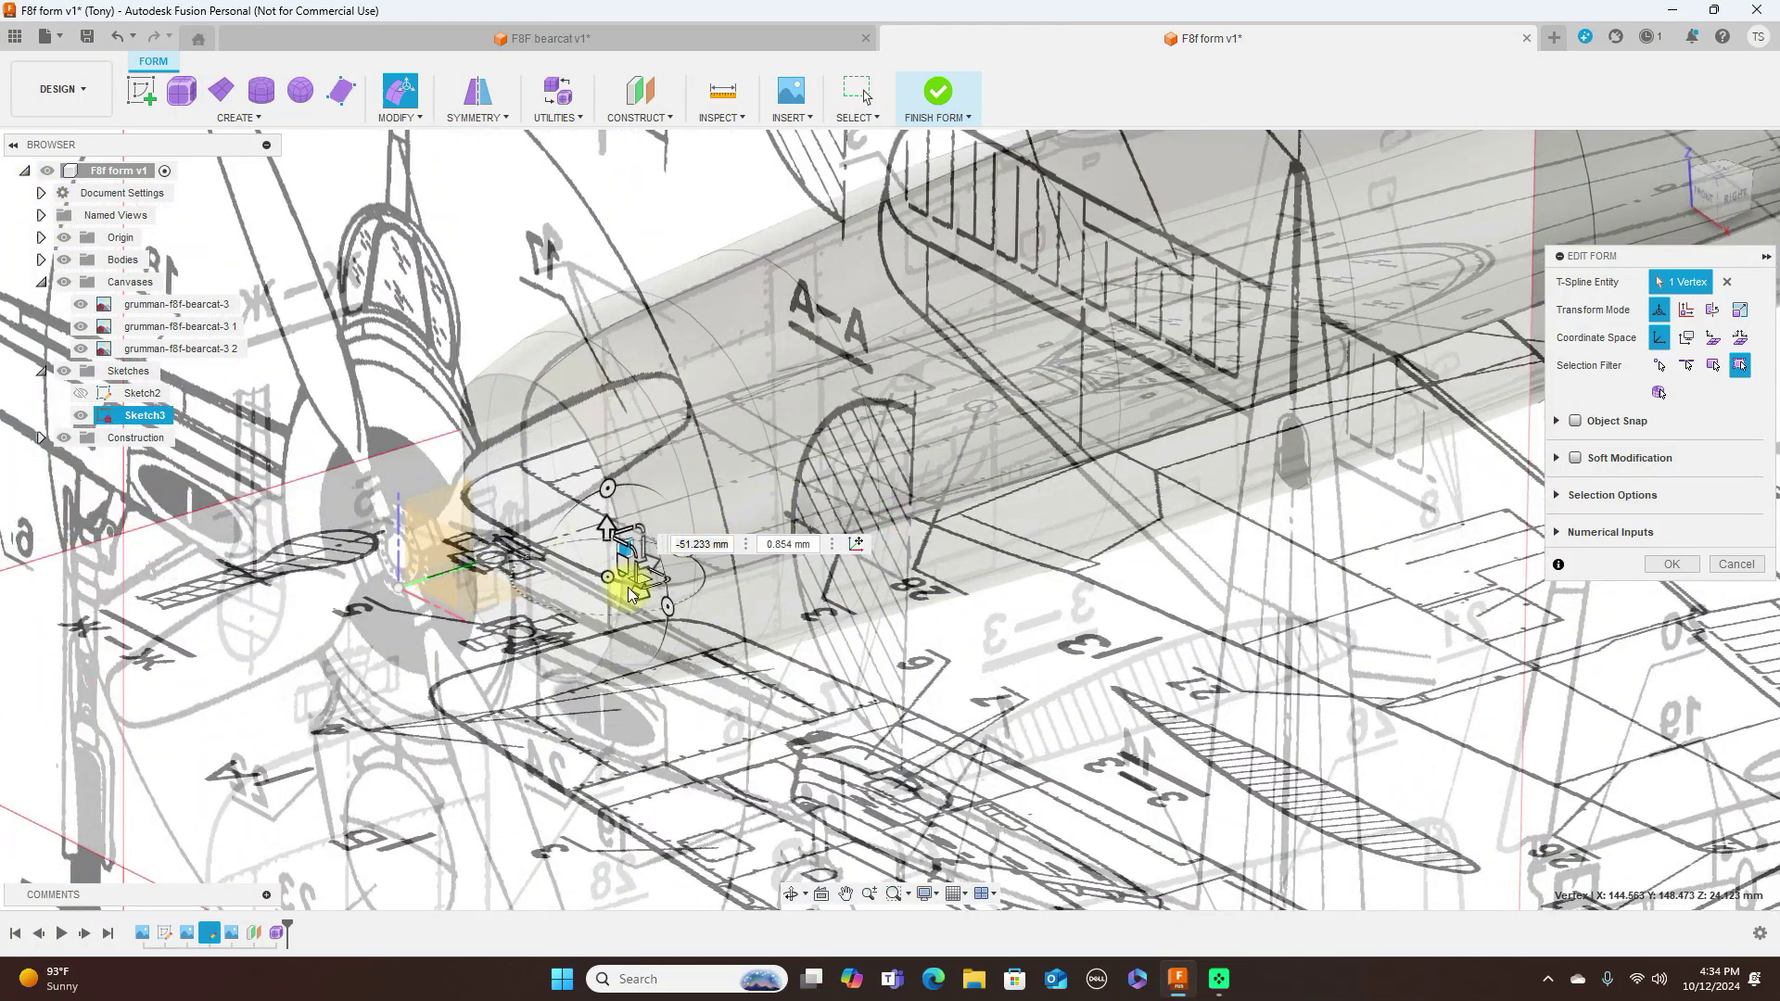
click(1738, 196)
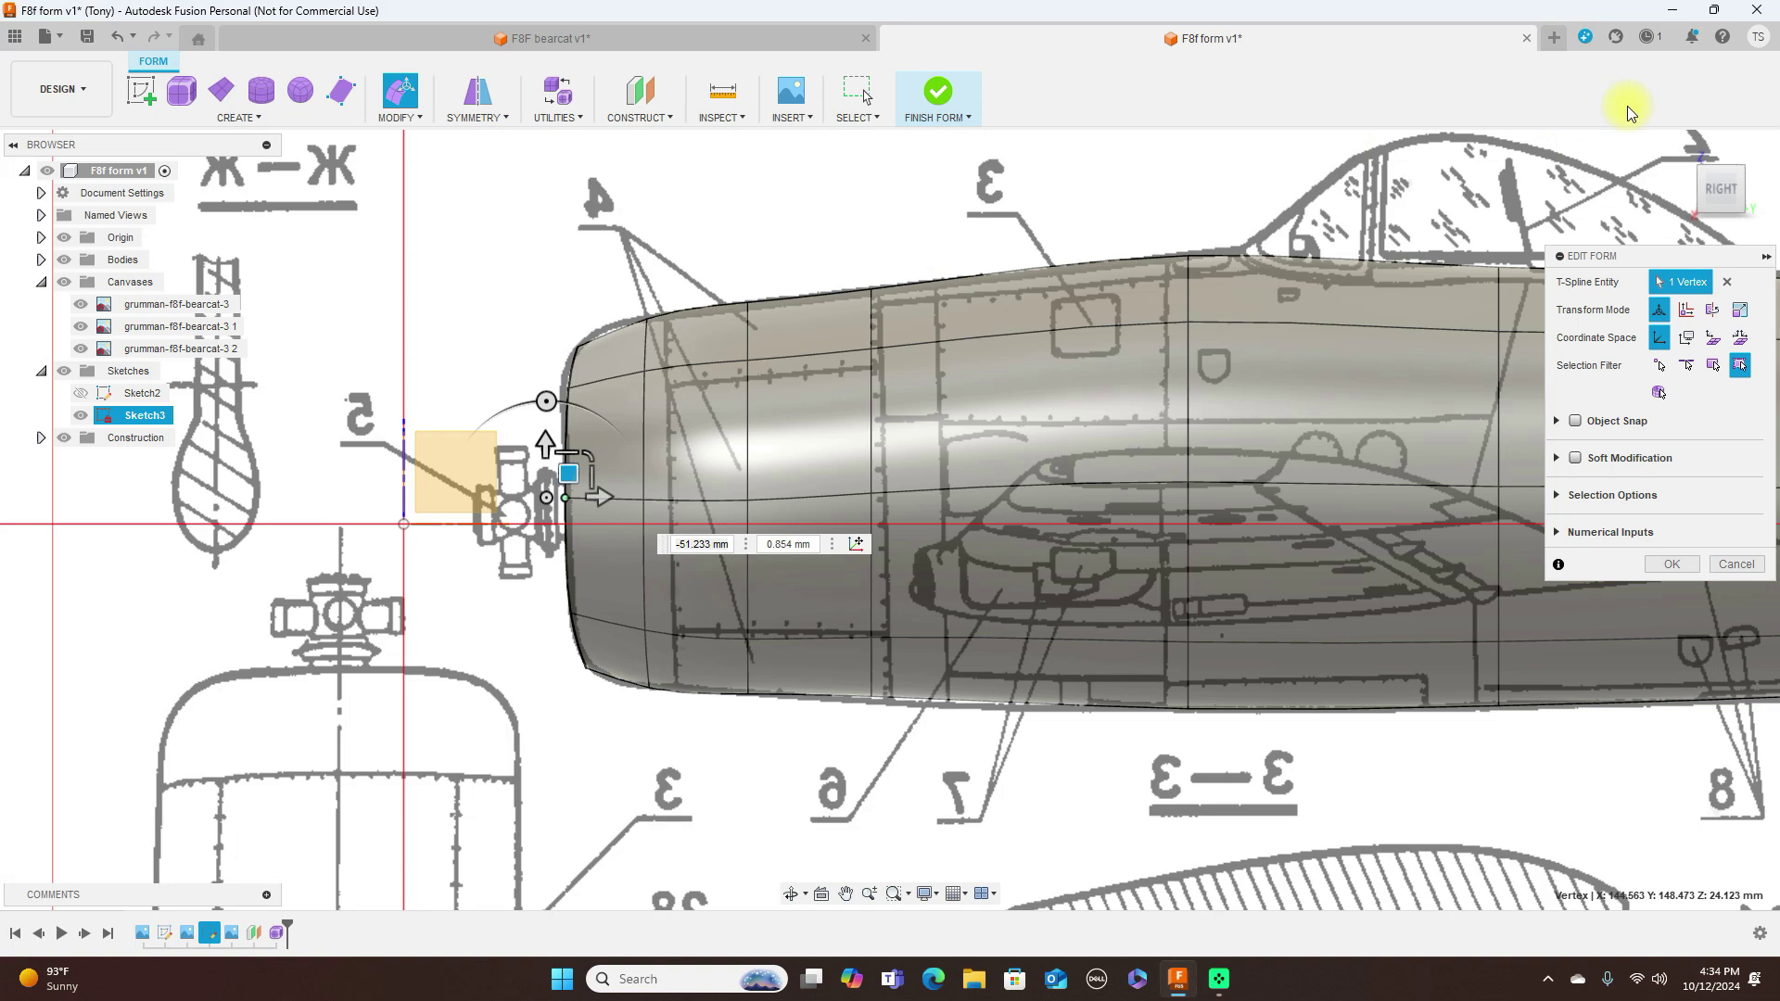
Step: Back in Top view, fit the lower nose corner vertex and nudge the upper one outward
click(1726, 158)
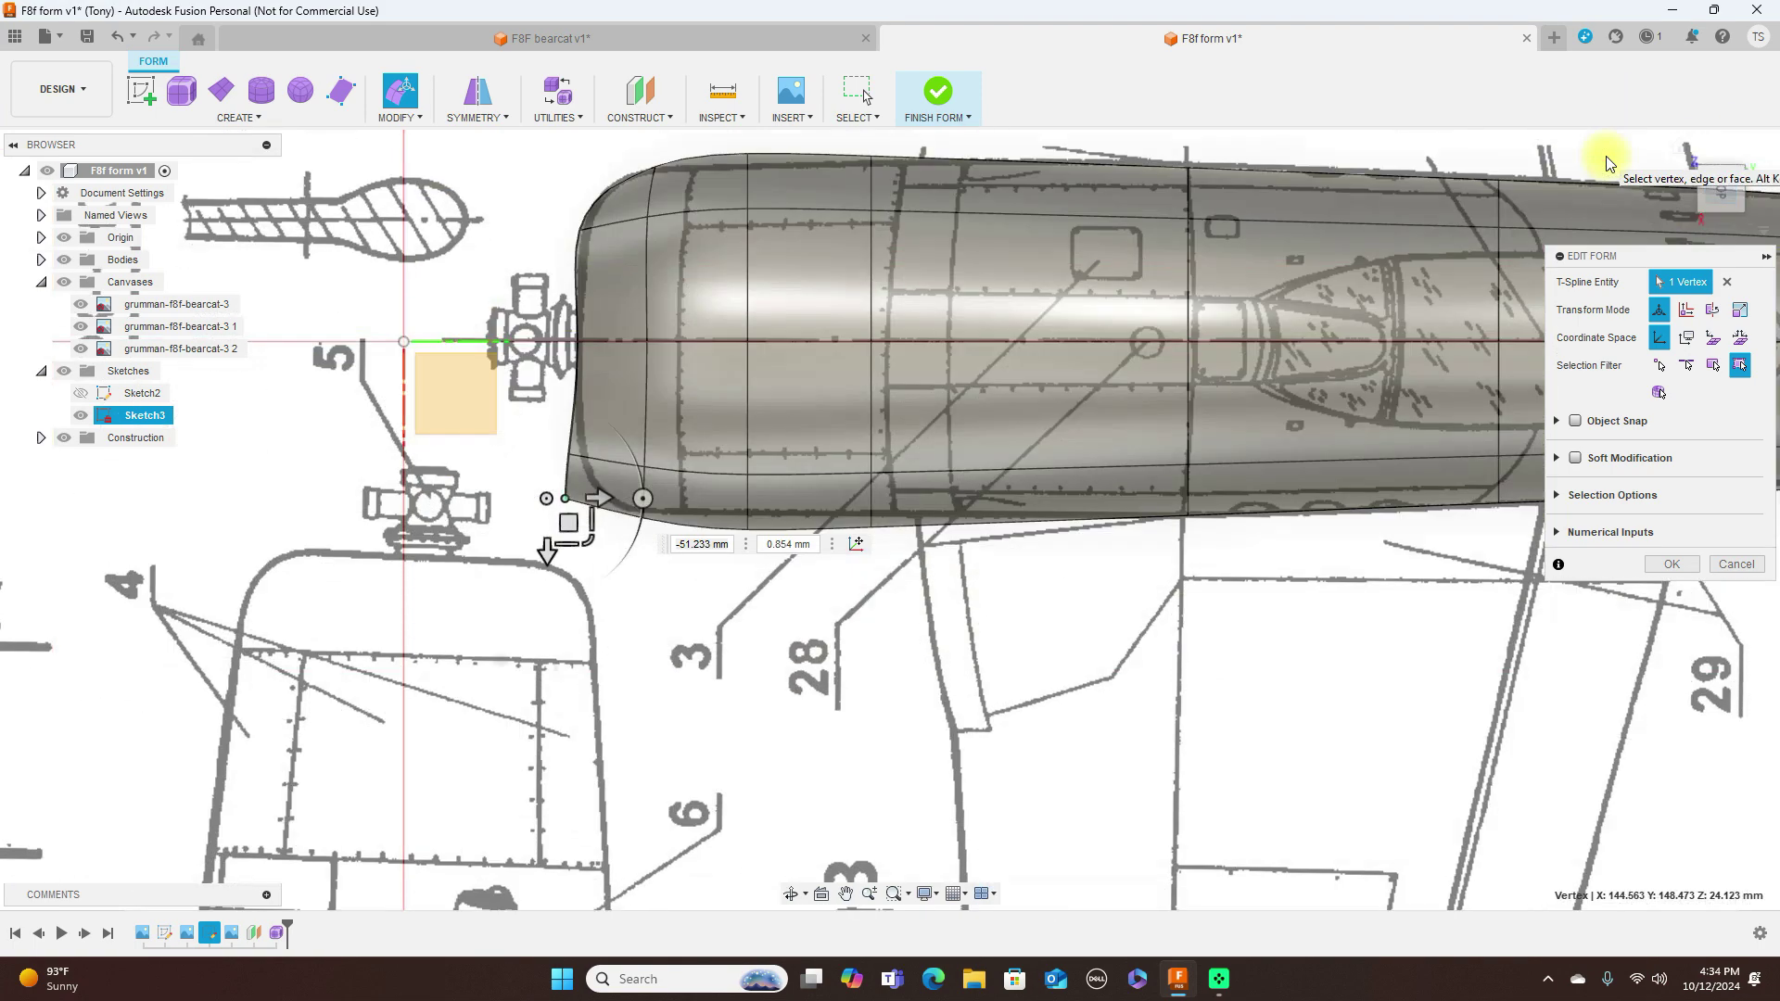
drag(569, 519, 647, 536)
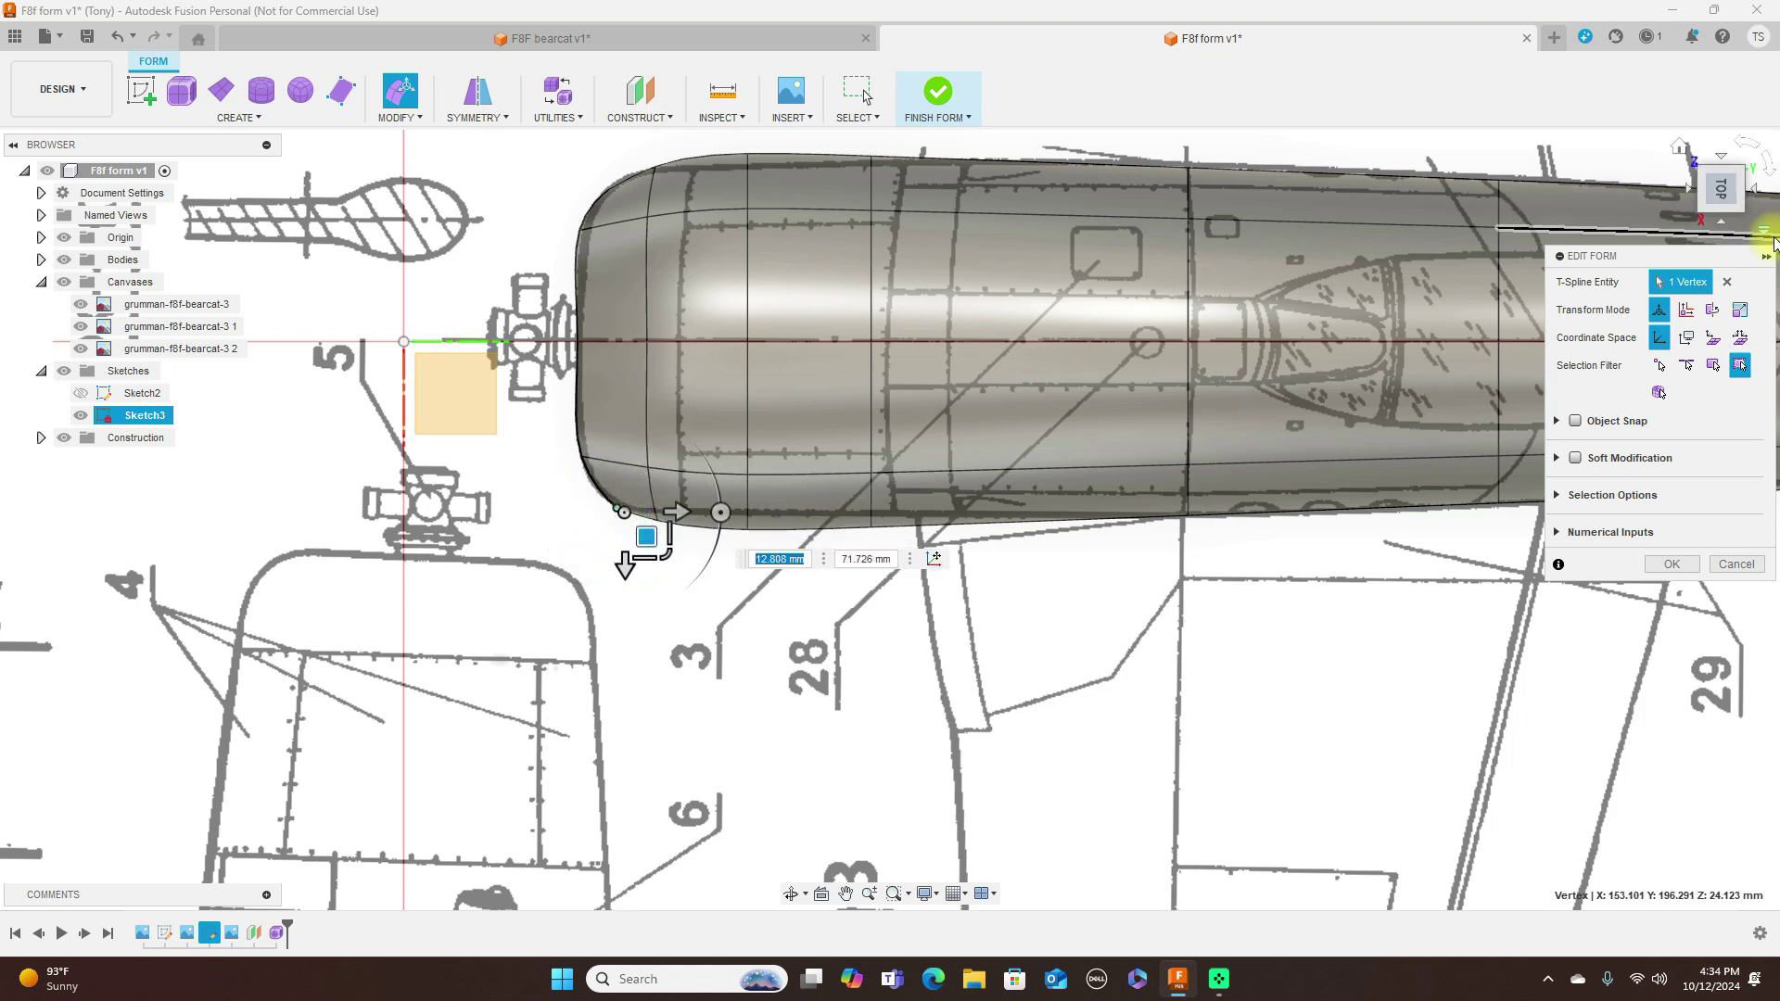
click(581, 230)
drag(600, 254, 609, 256)
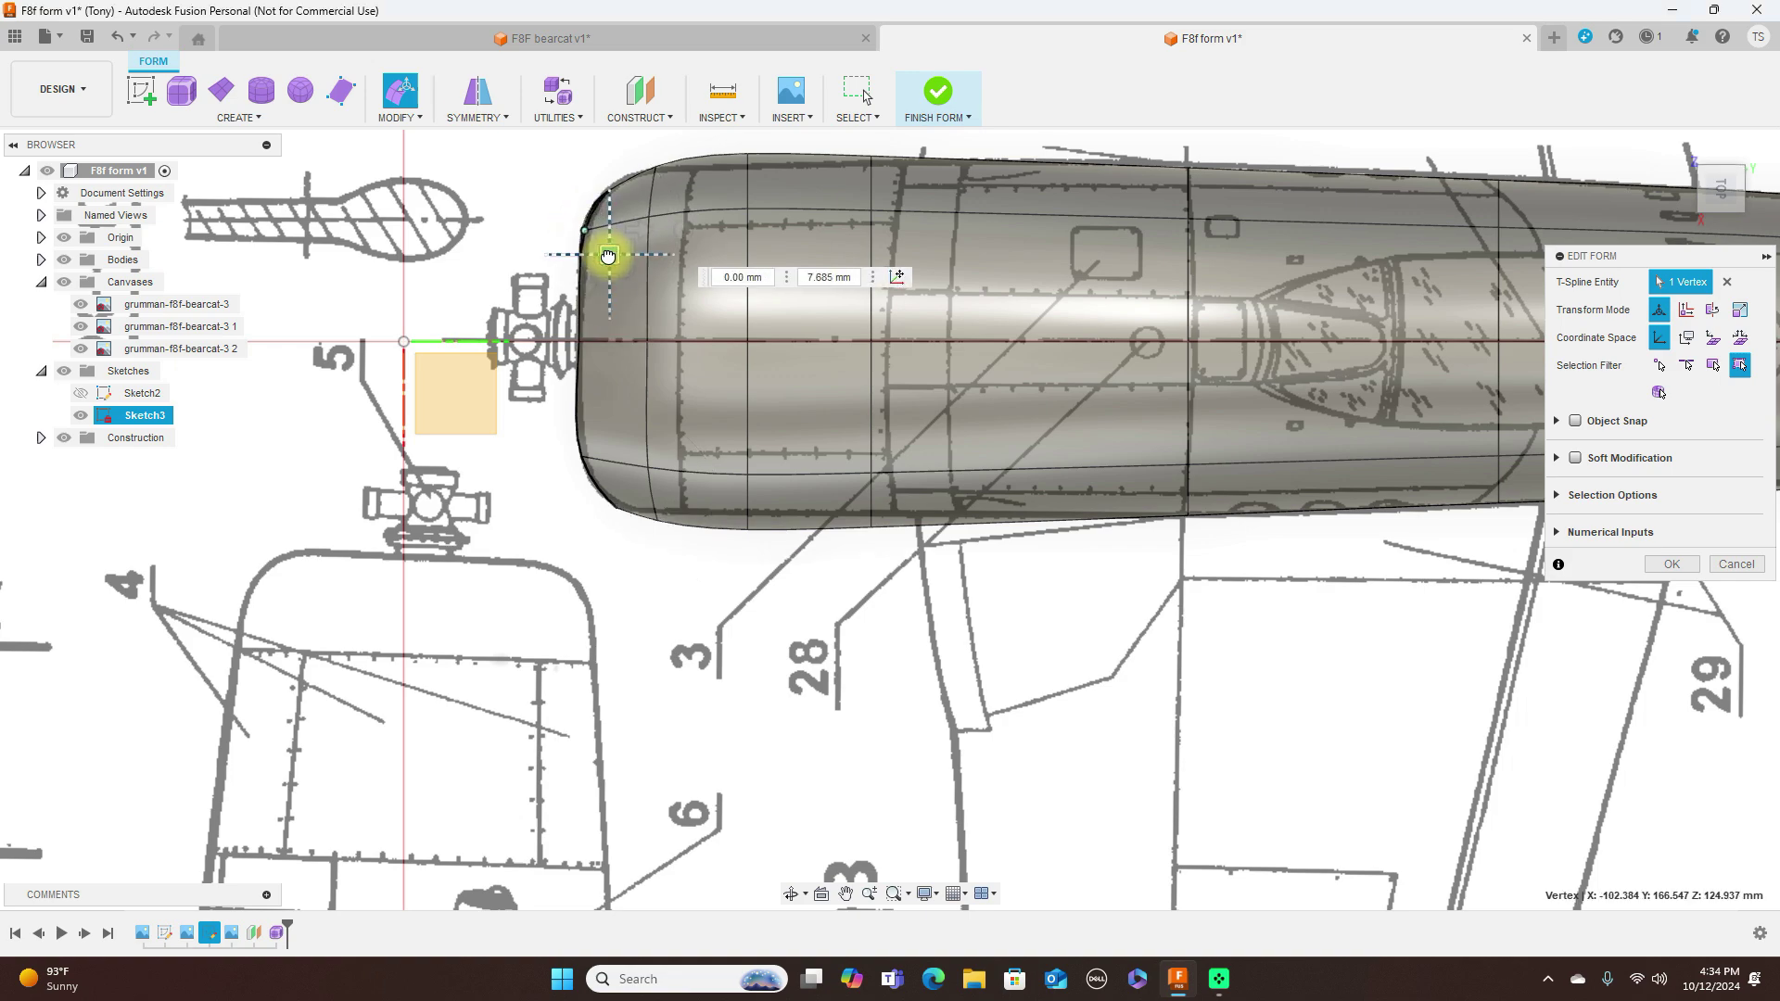
Step: In side view, pull two middle nose vertices forward, checking the front view
click(1722, 223)
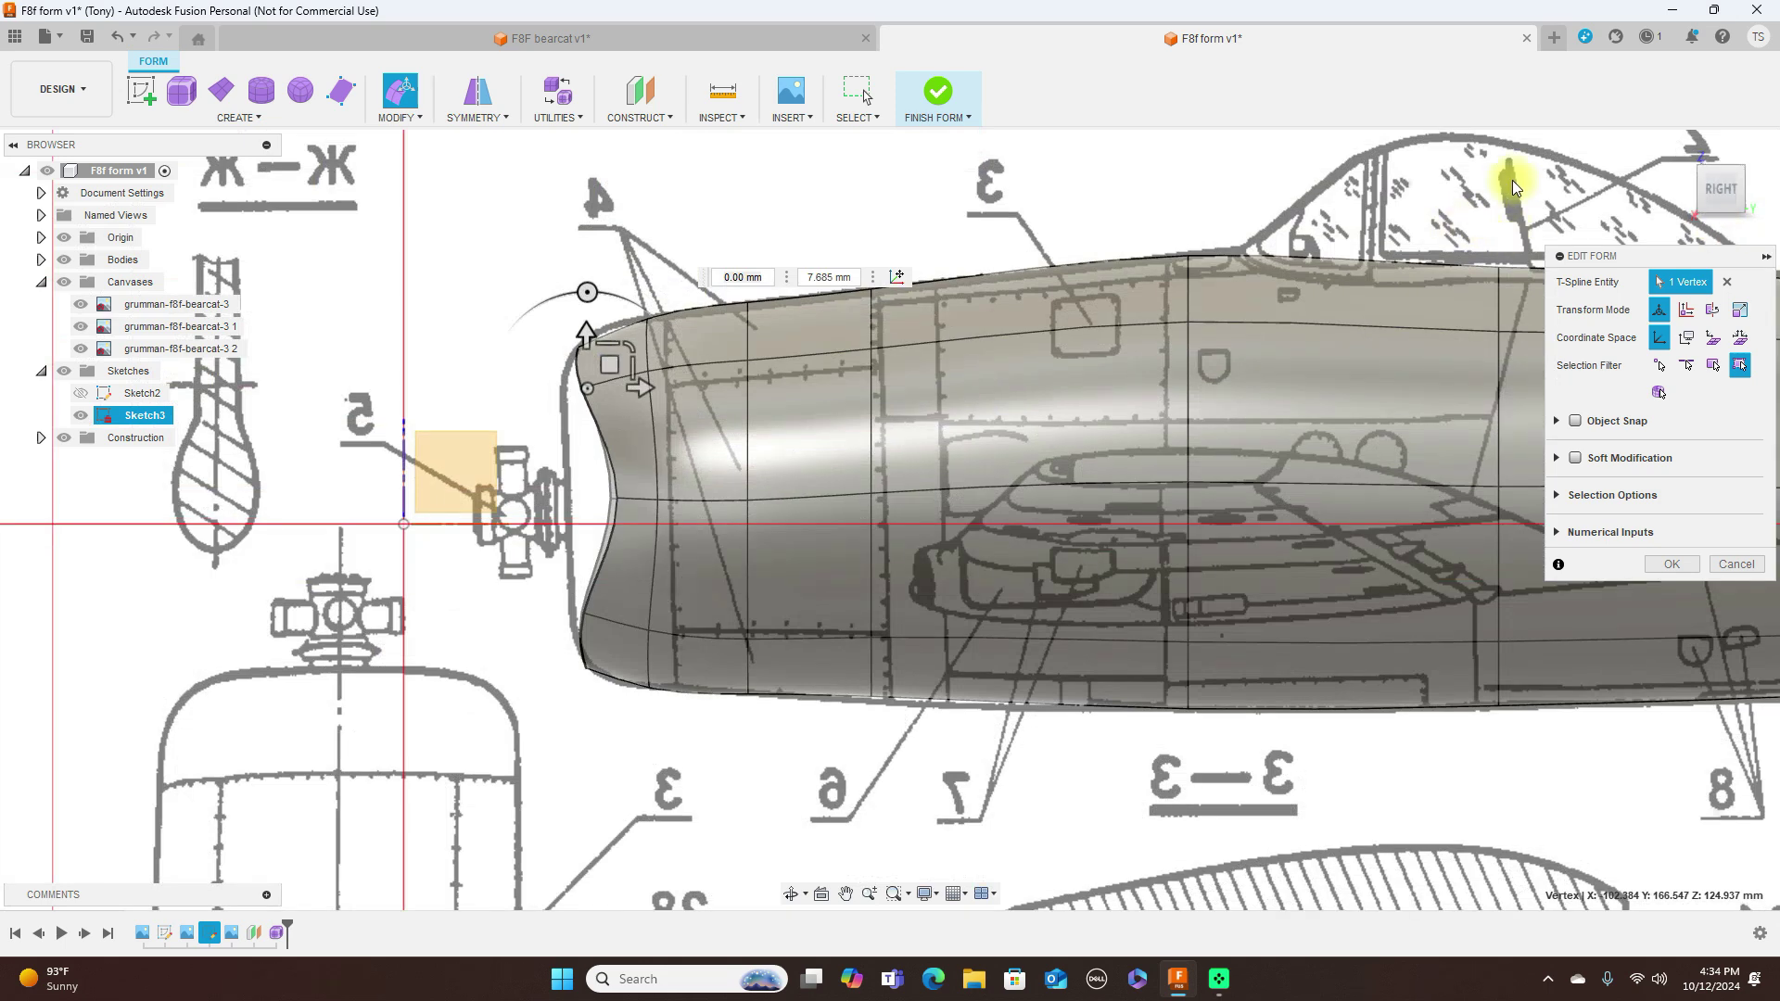
scroll(594, 469, up, 5)
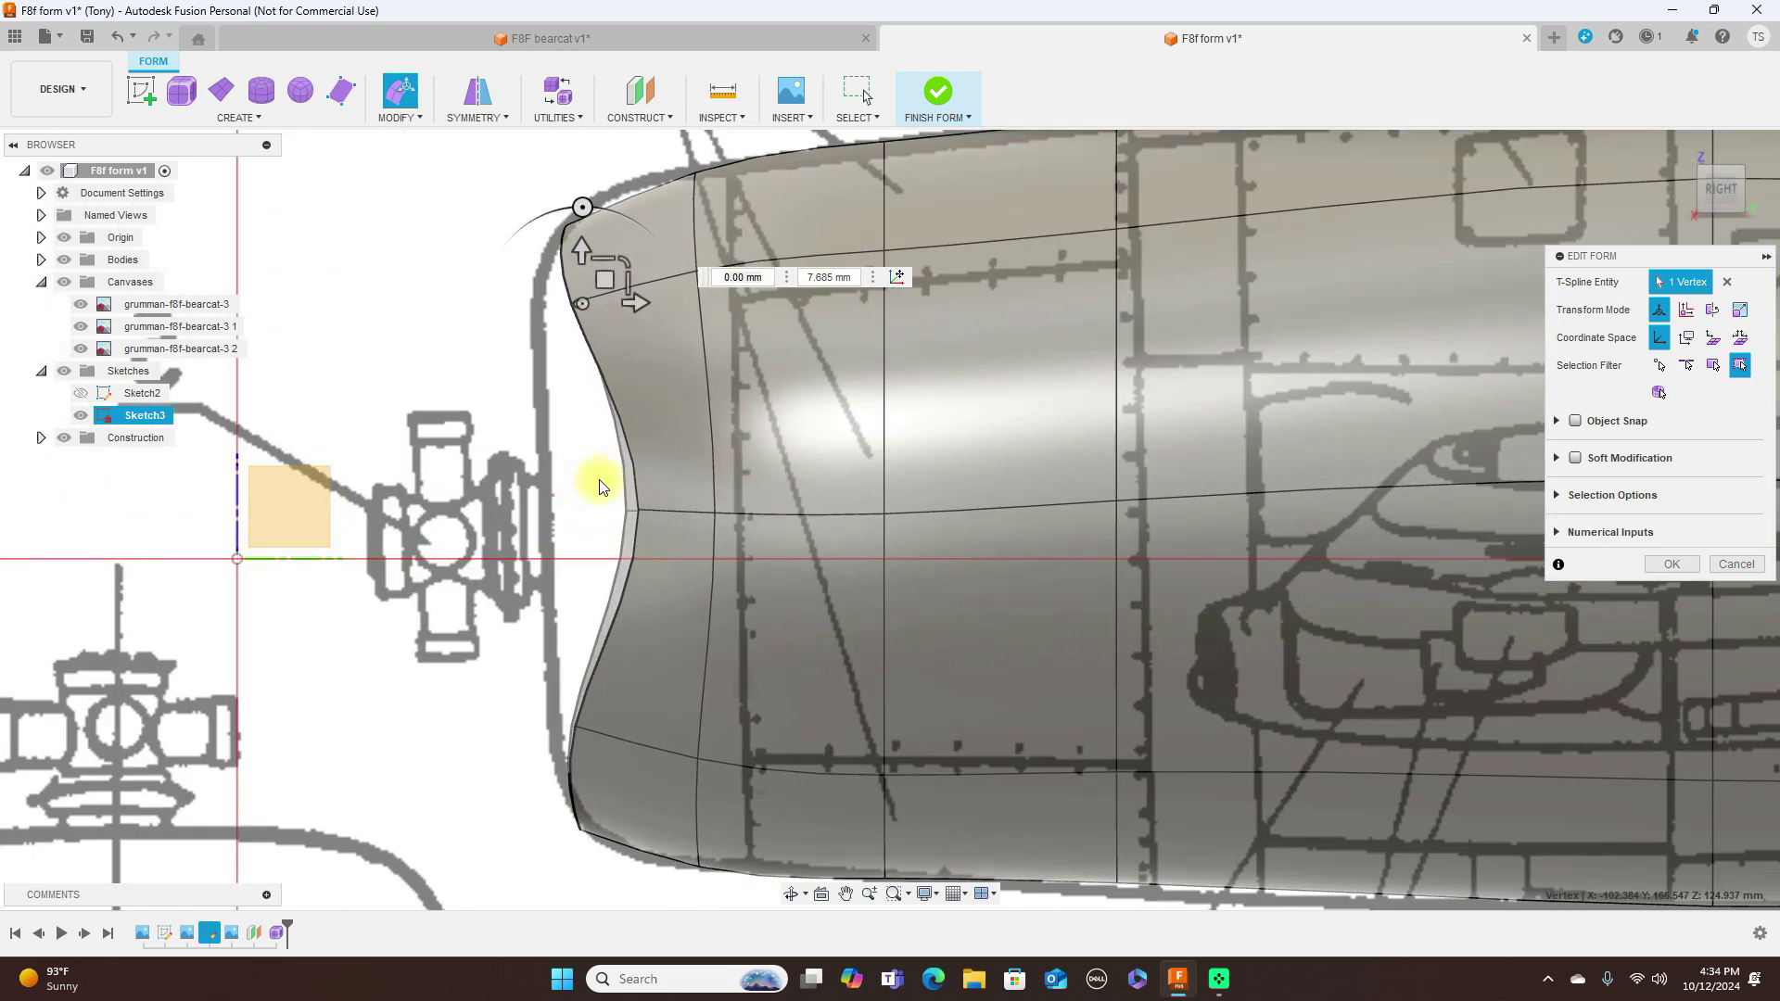
click(626, 513)
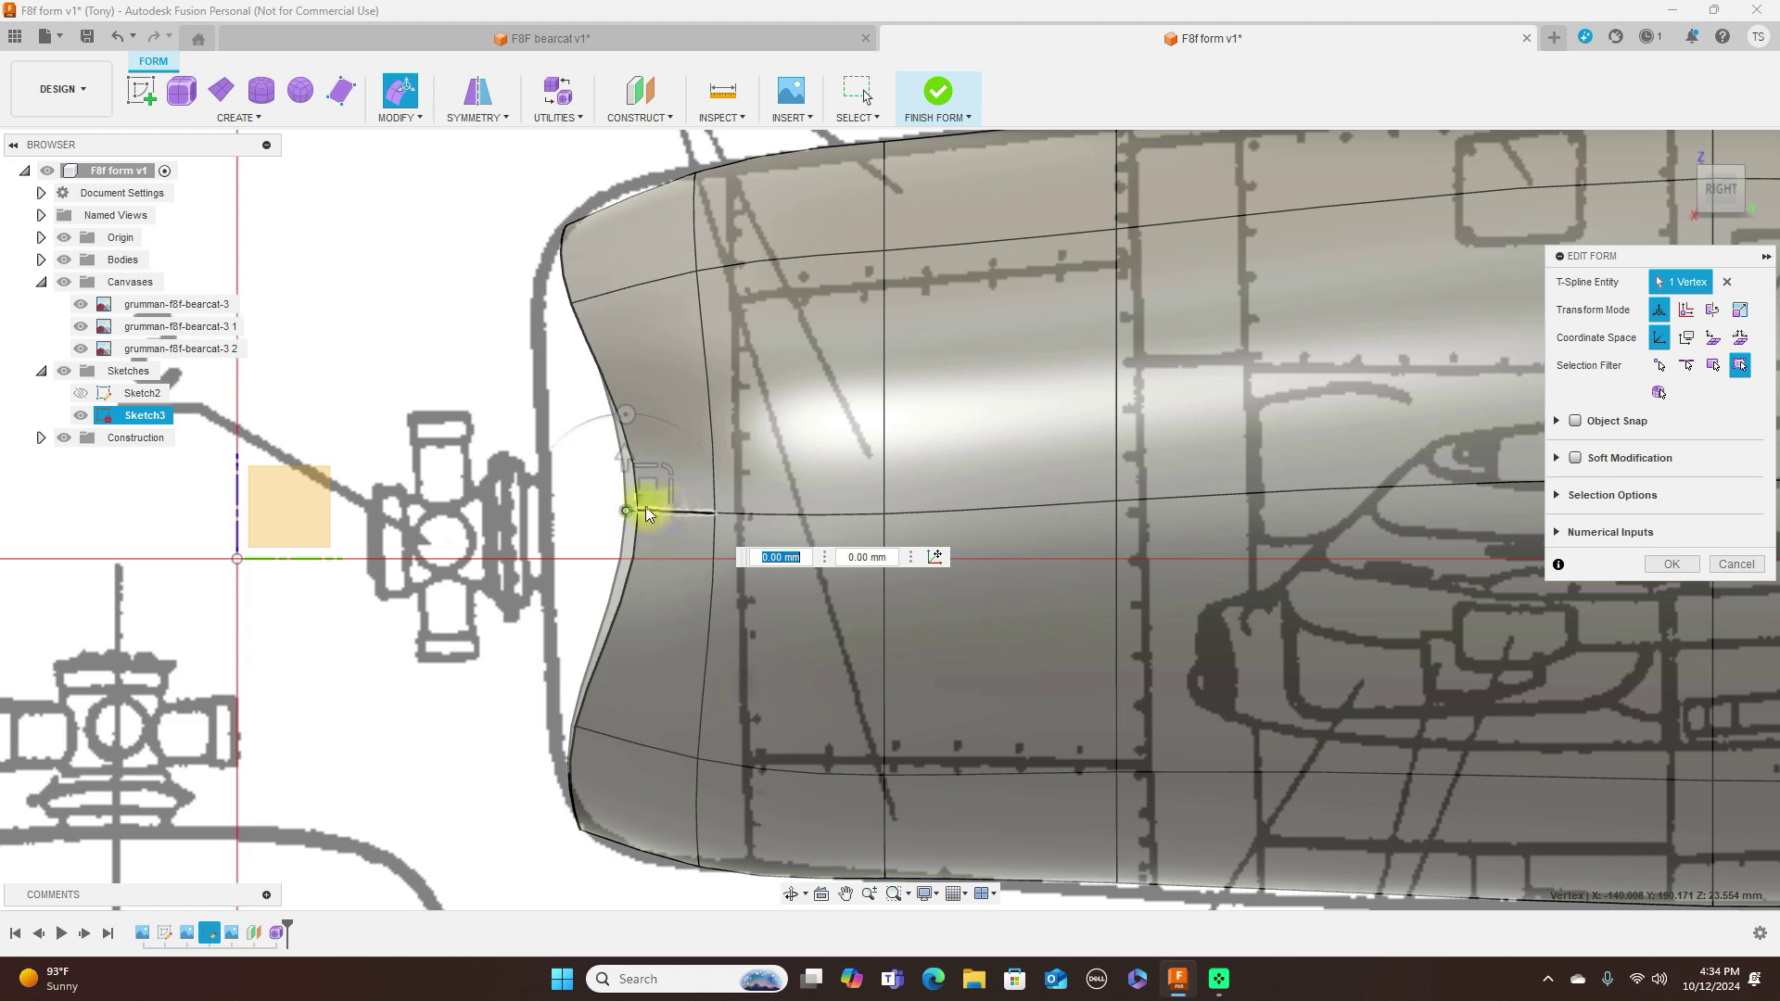
shift+click(631, 509)
drag(635, 485, 509, 471)
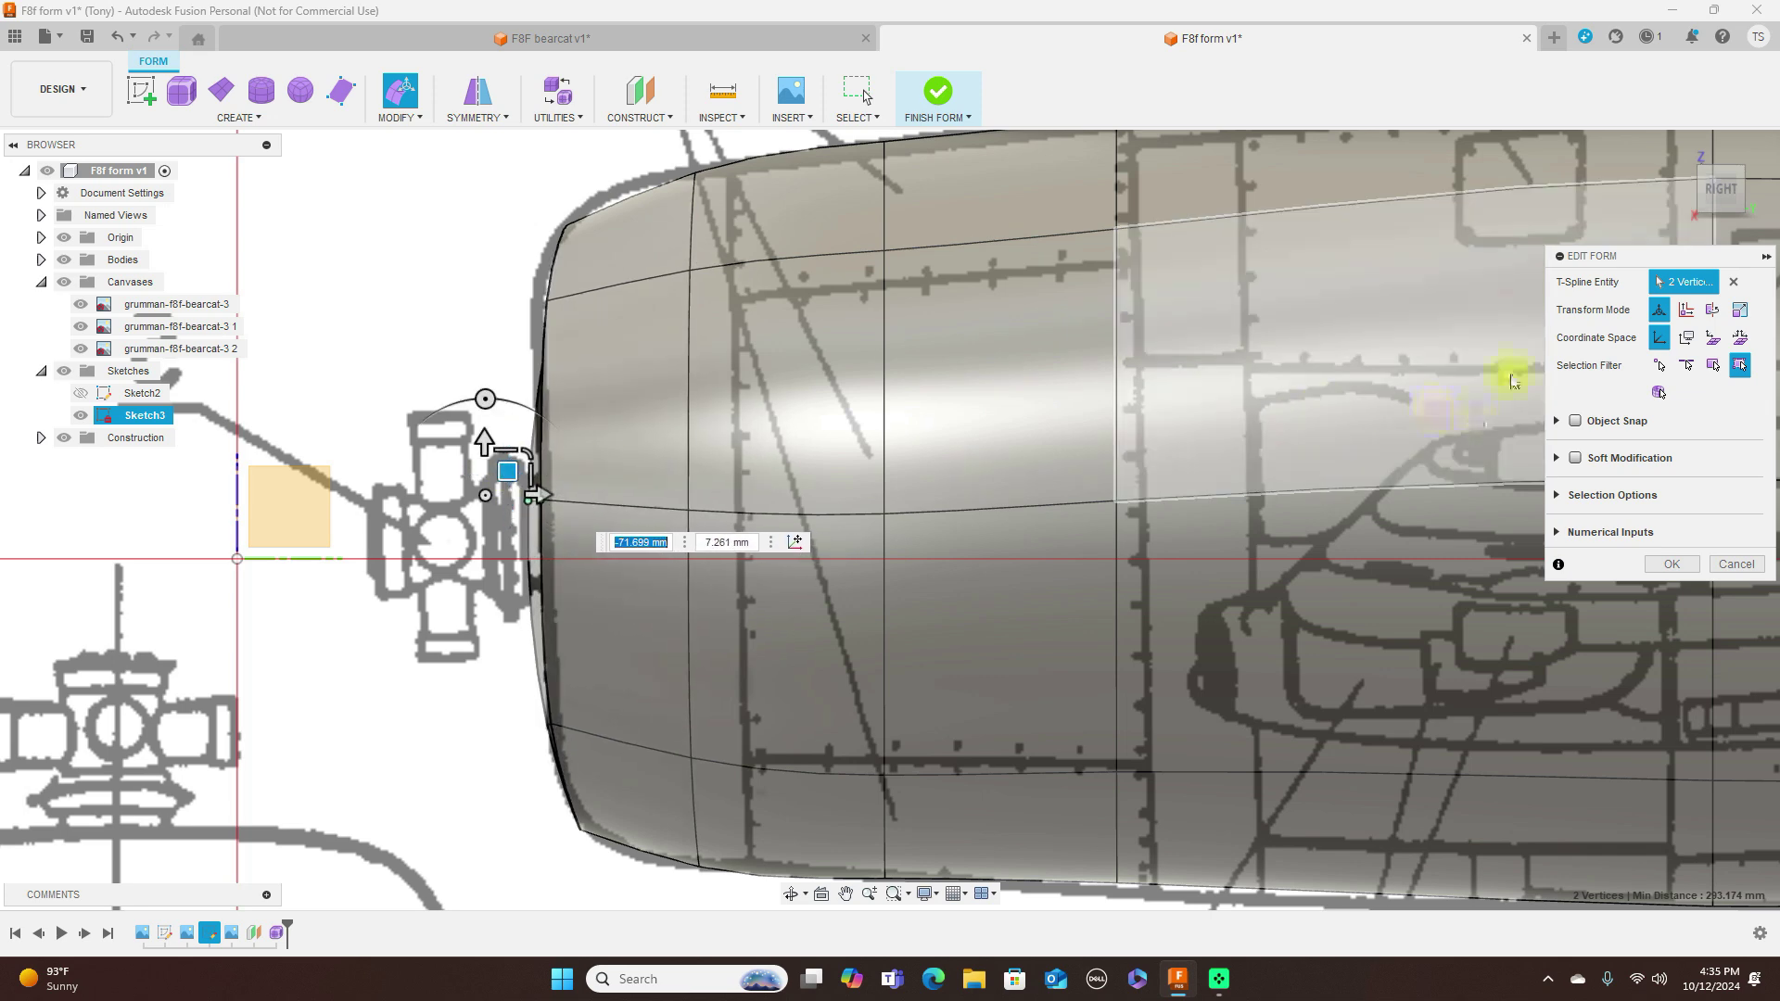
click(1689, 188)
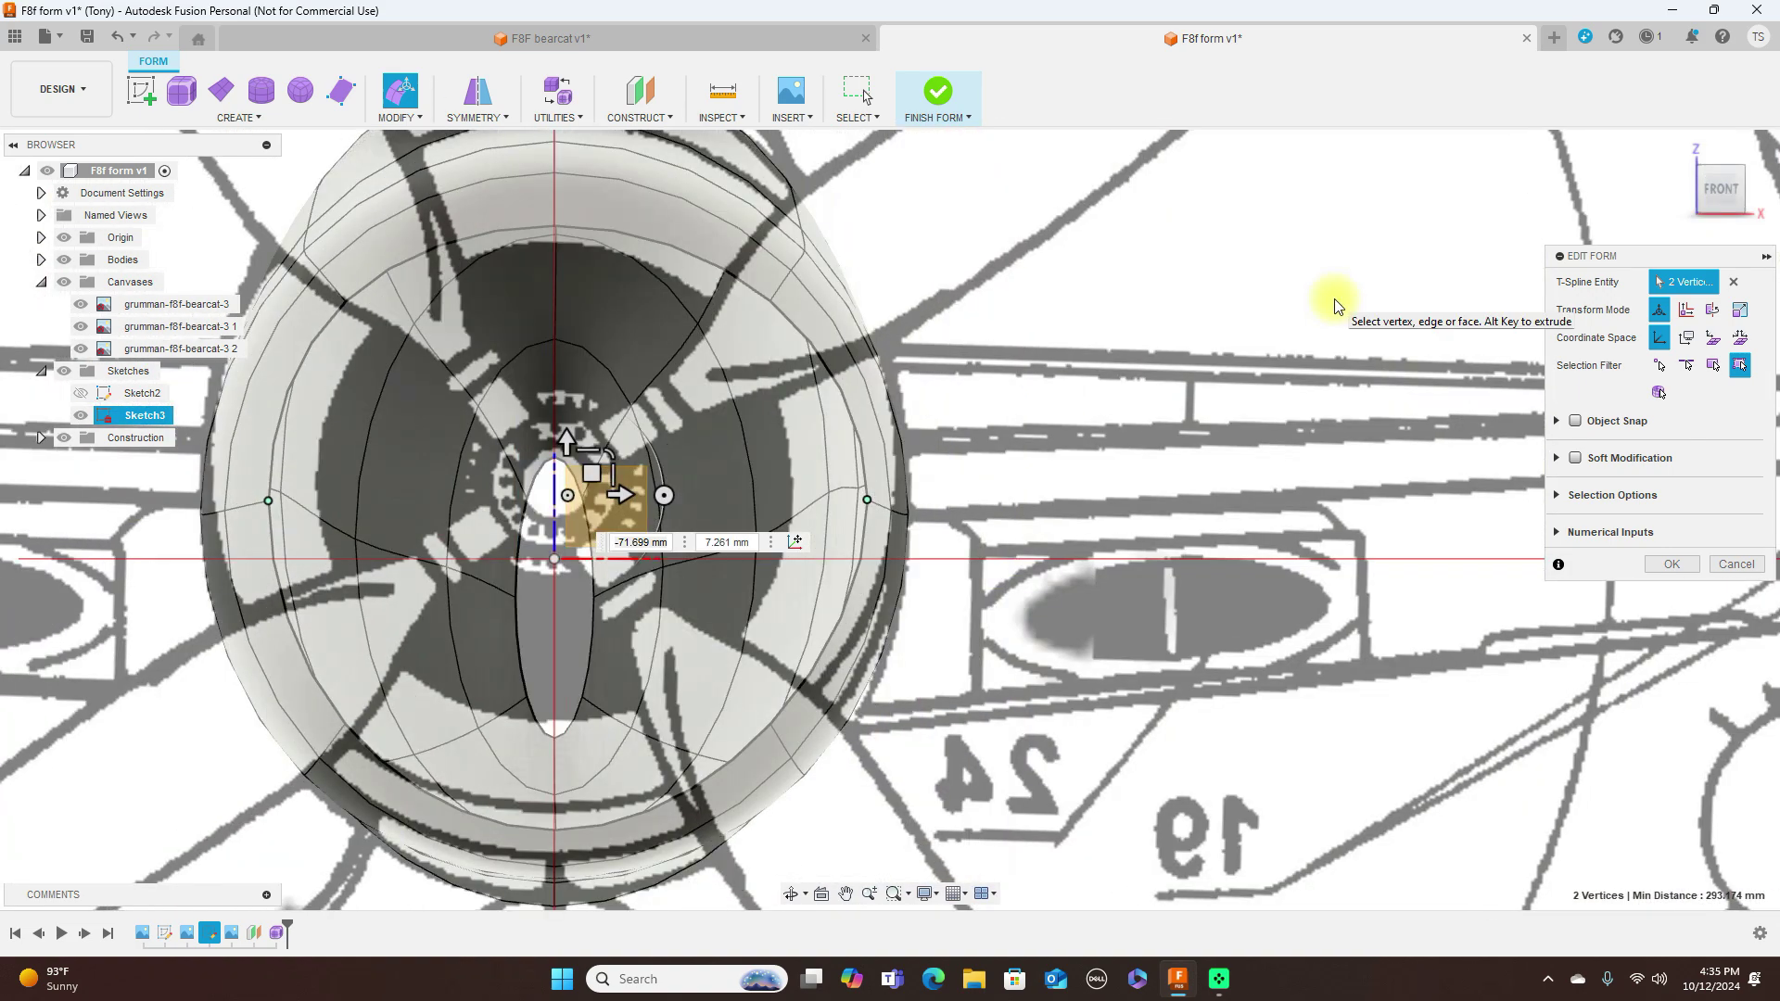
click(1753, 192)
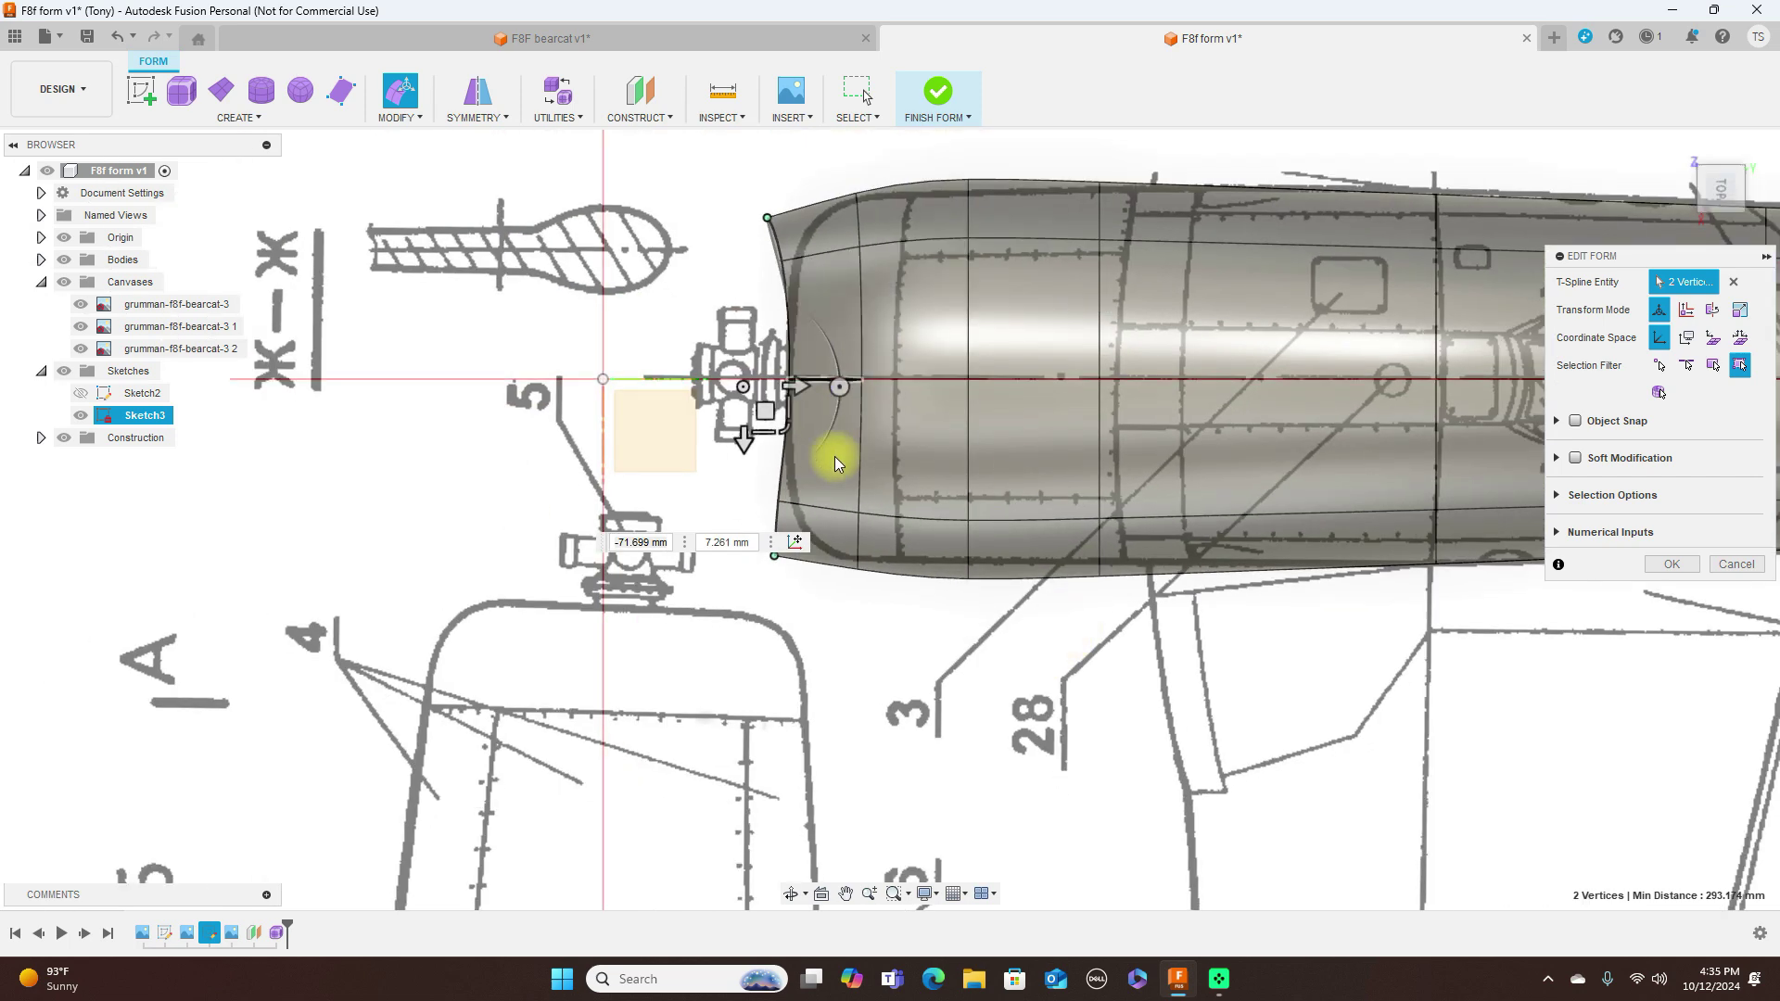
Step: Move the lower nose corner vertex to round the corner, then pull it forward in side view
scroll(777, 557, up, 2)
scroll(777, 558, down, 1)
click(777, 560)
click(775, 558)
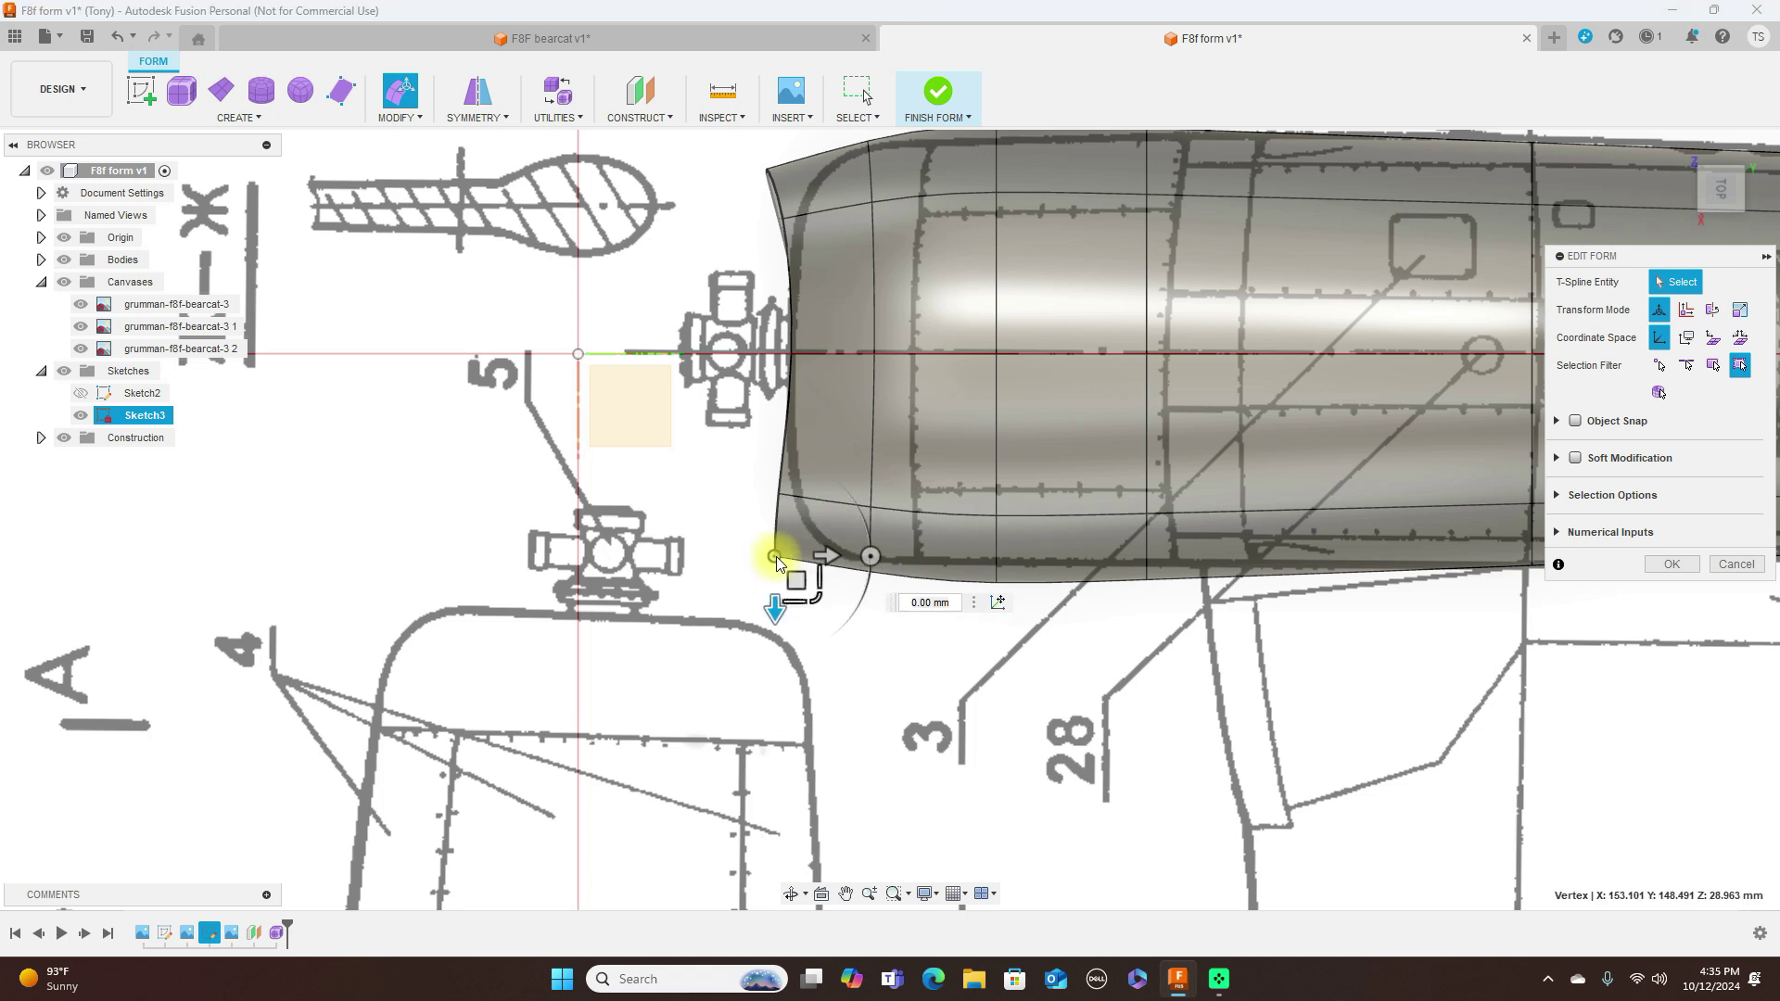
drag(794, 582, 866, 568)
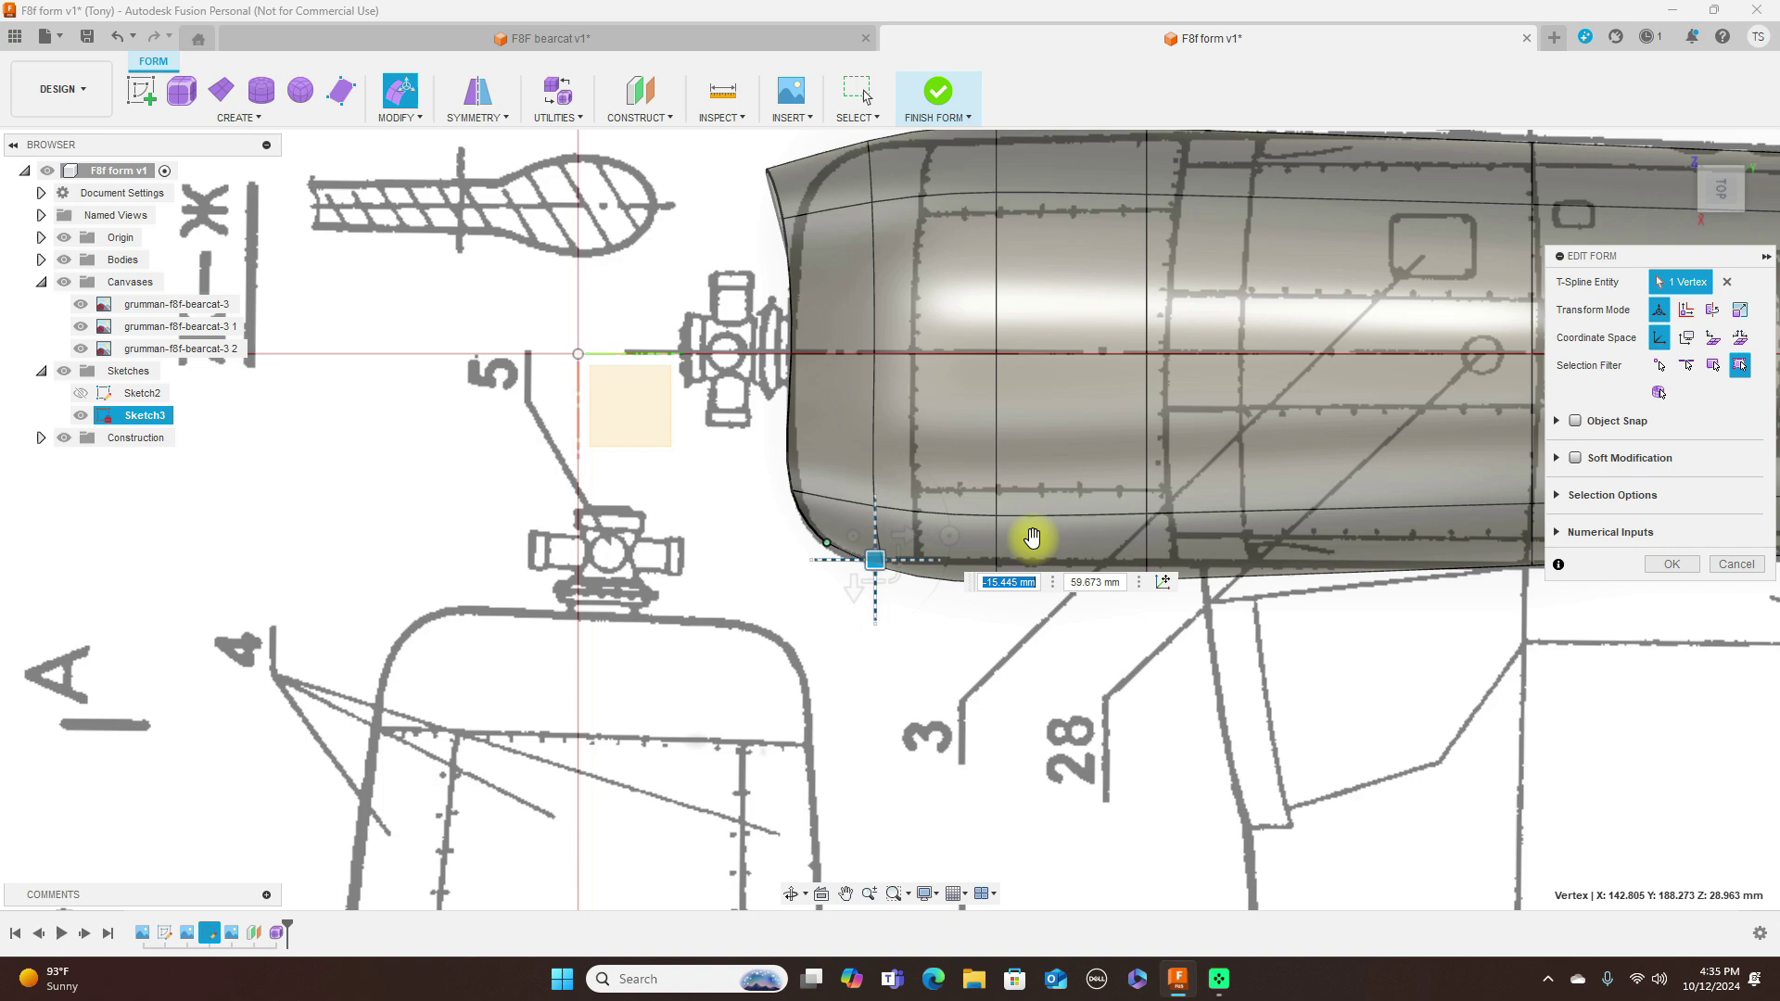
click(1727, 230)
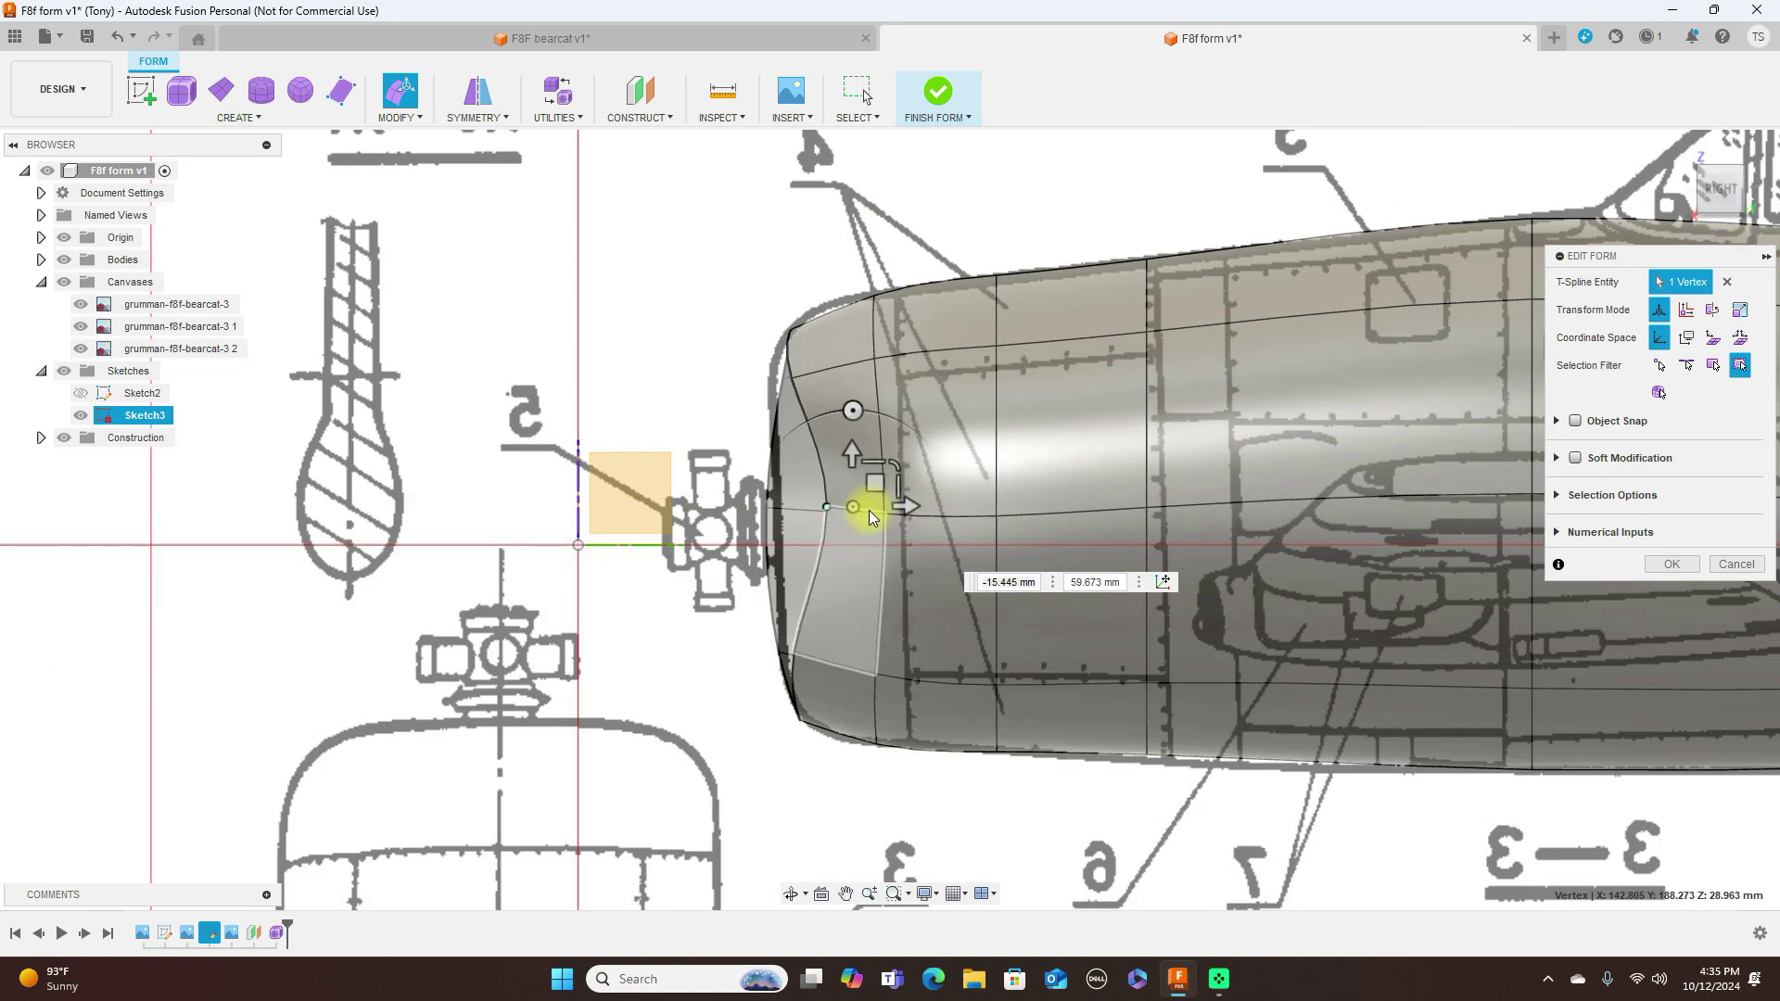
drag(879, 480, 777, 479)
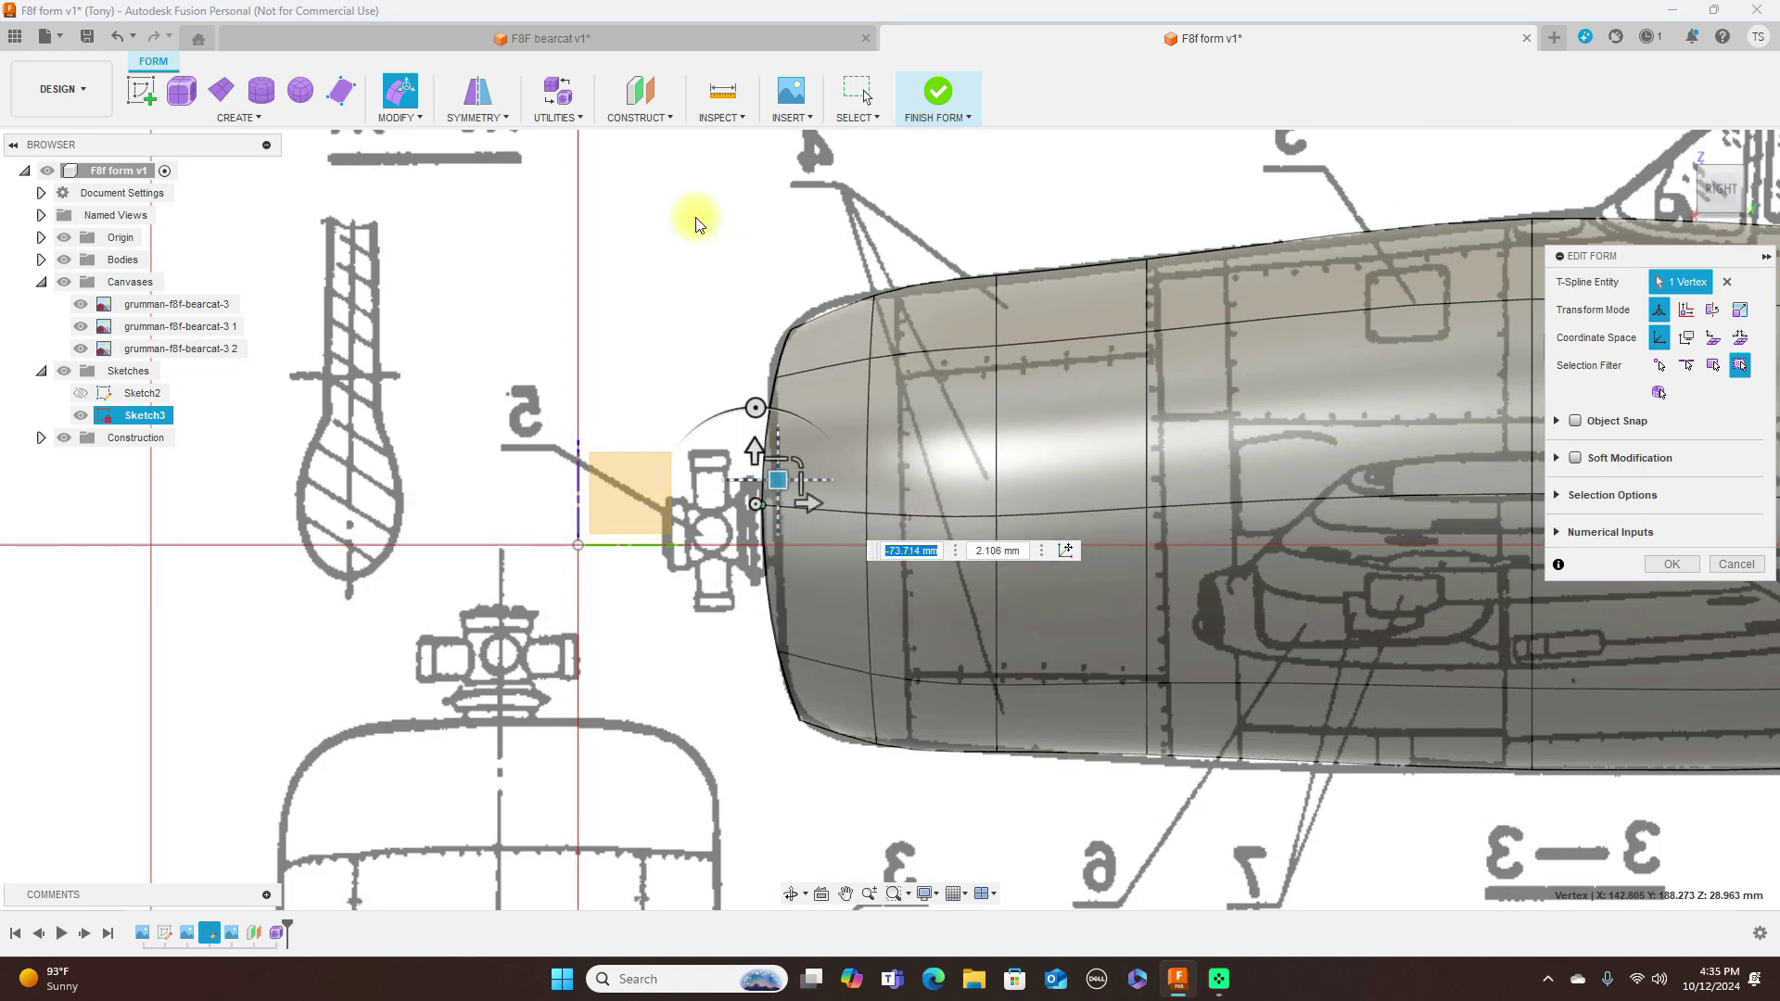
Step: Undo ten recent nose vertex edits, checking the result in Top and side views
click(117, 41)
click(117, 40)
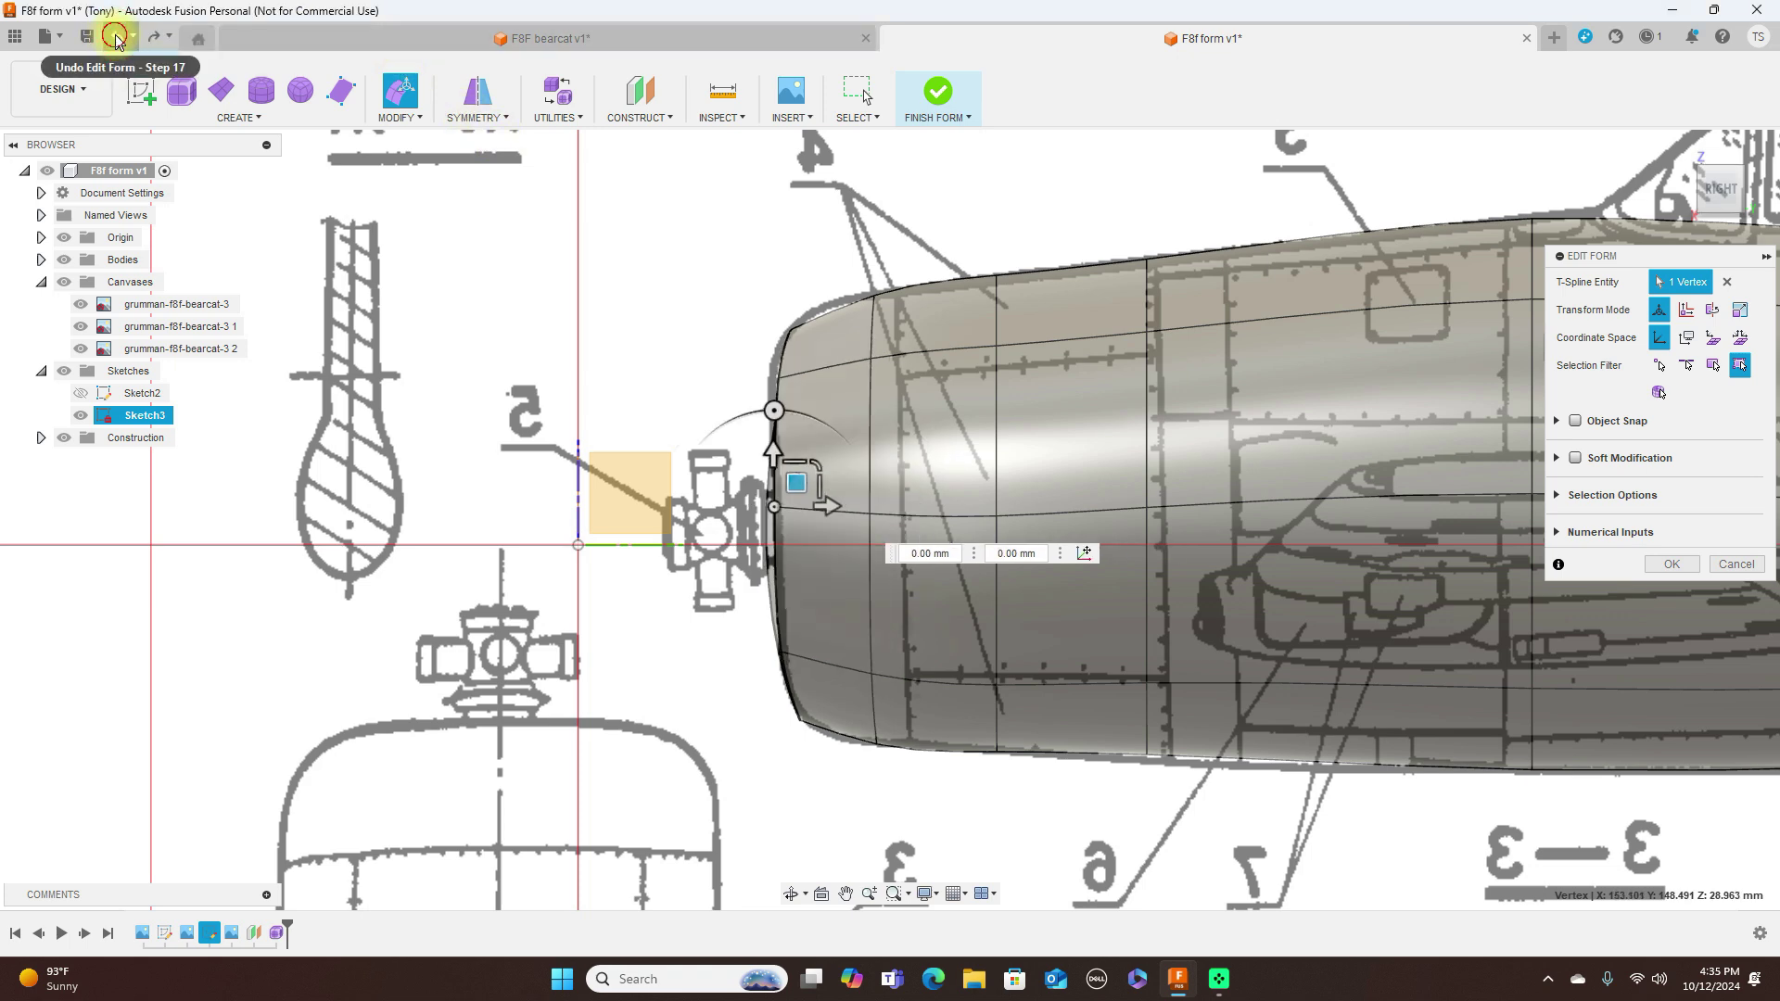
click(117, 41)
click(117, 41)
click(118, 42)
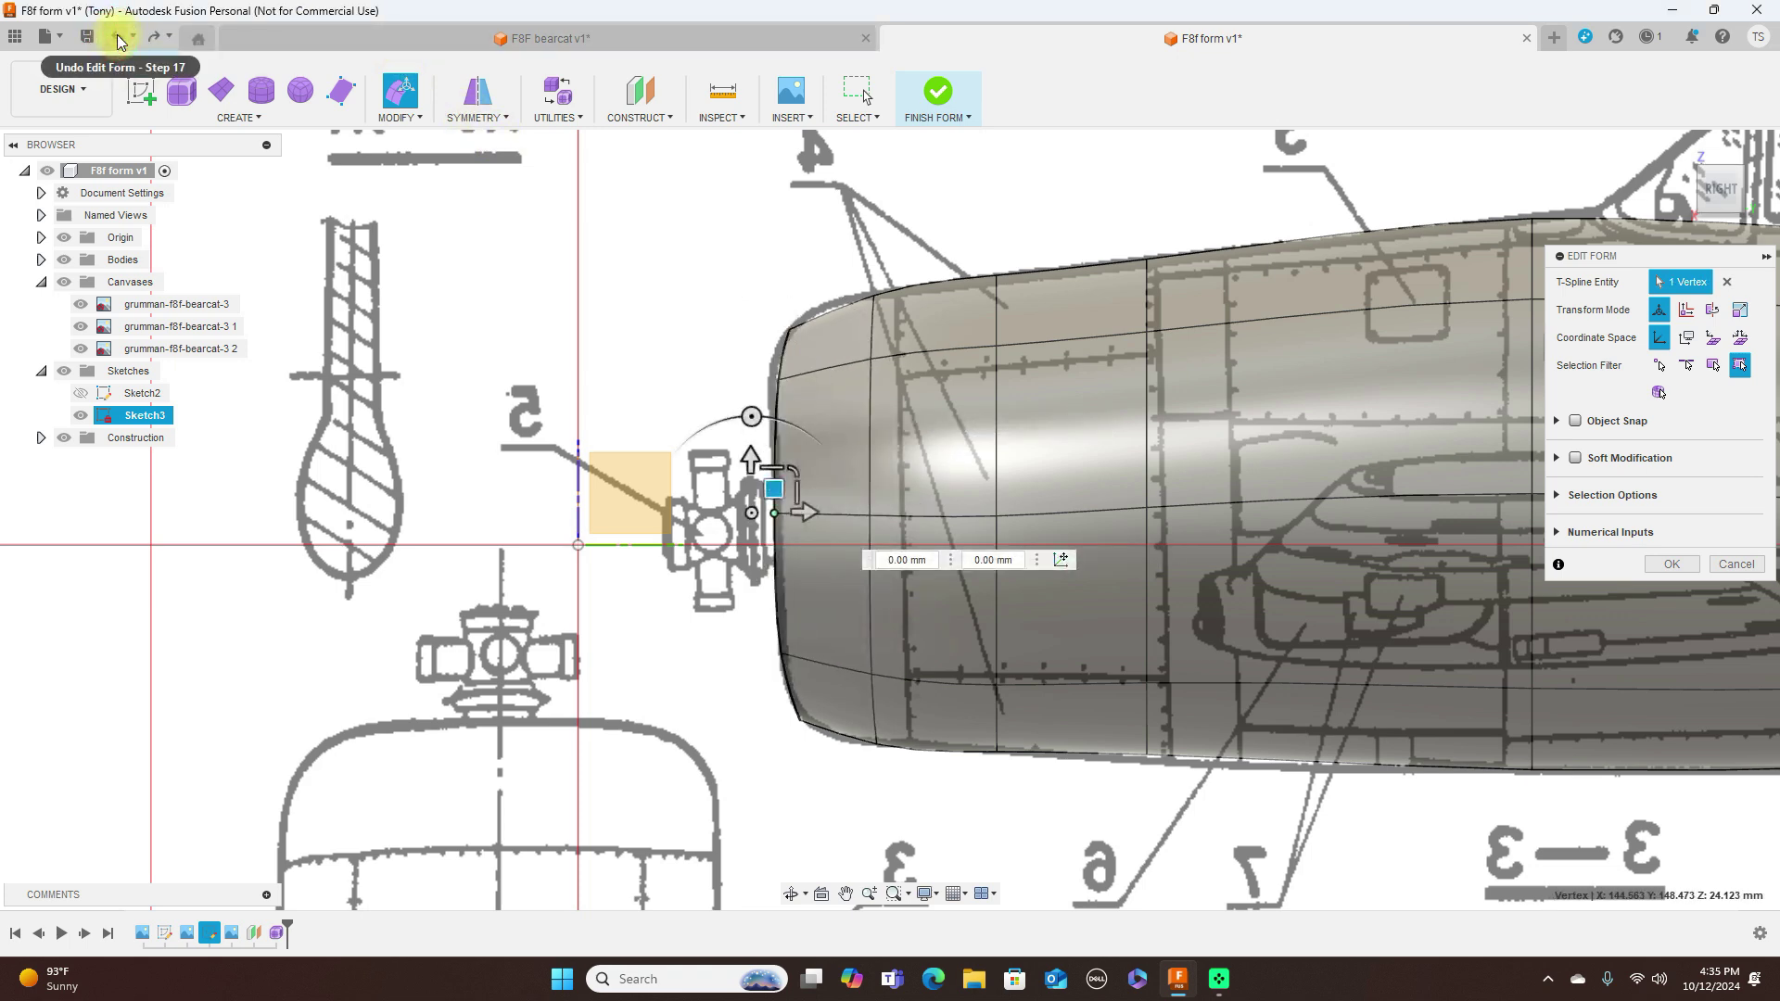
click(1725, 158)
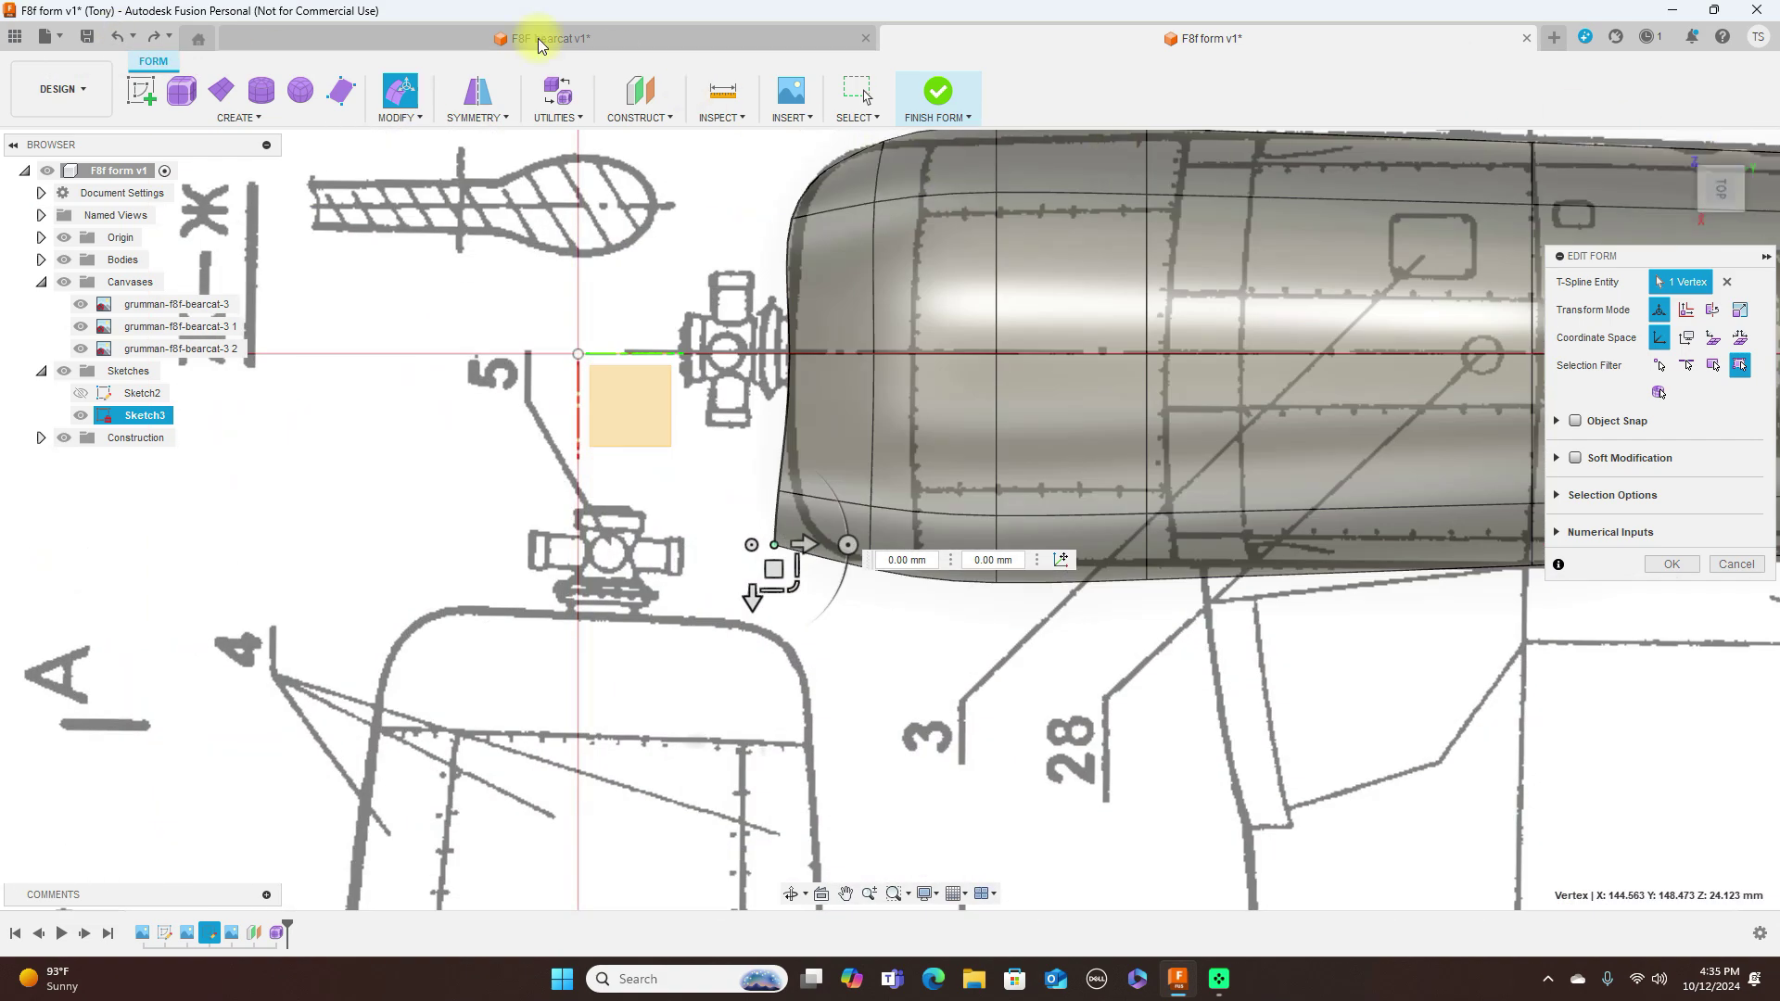
click(117, 42)
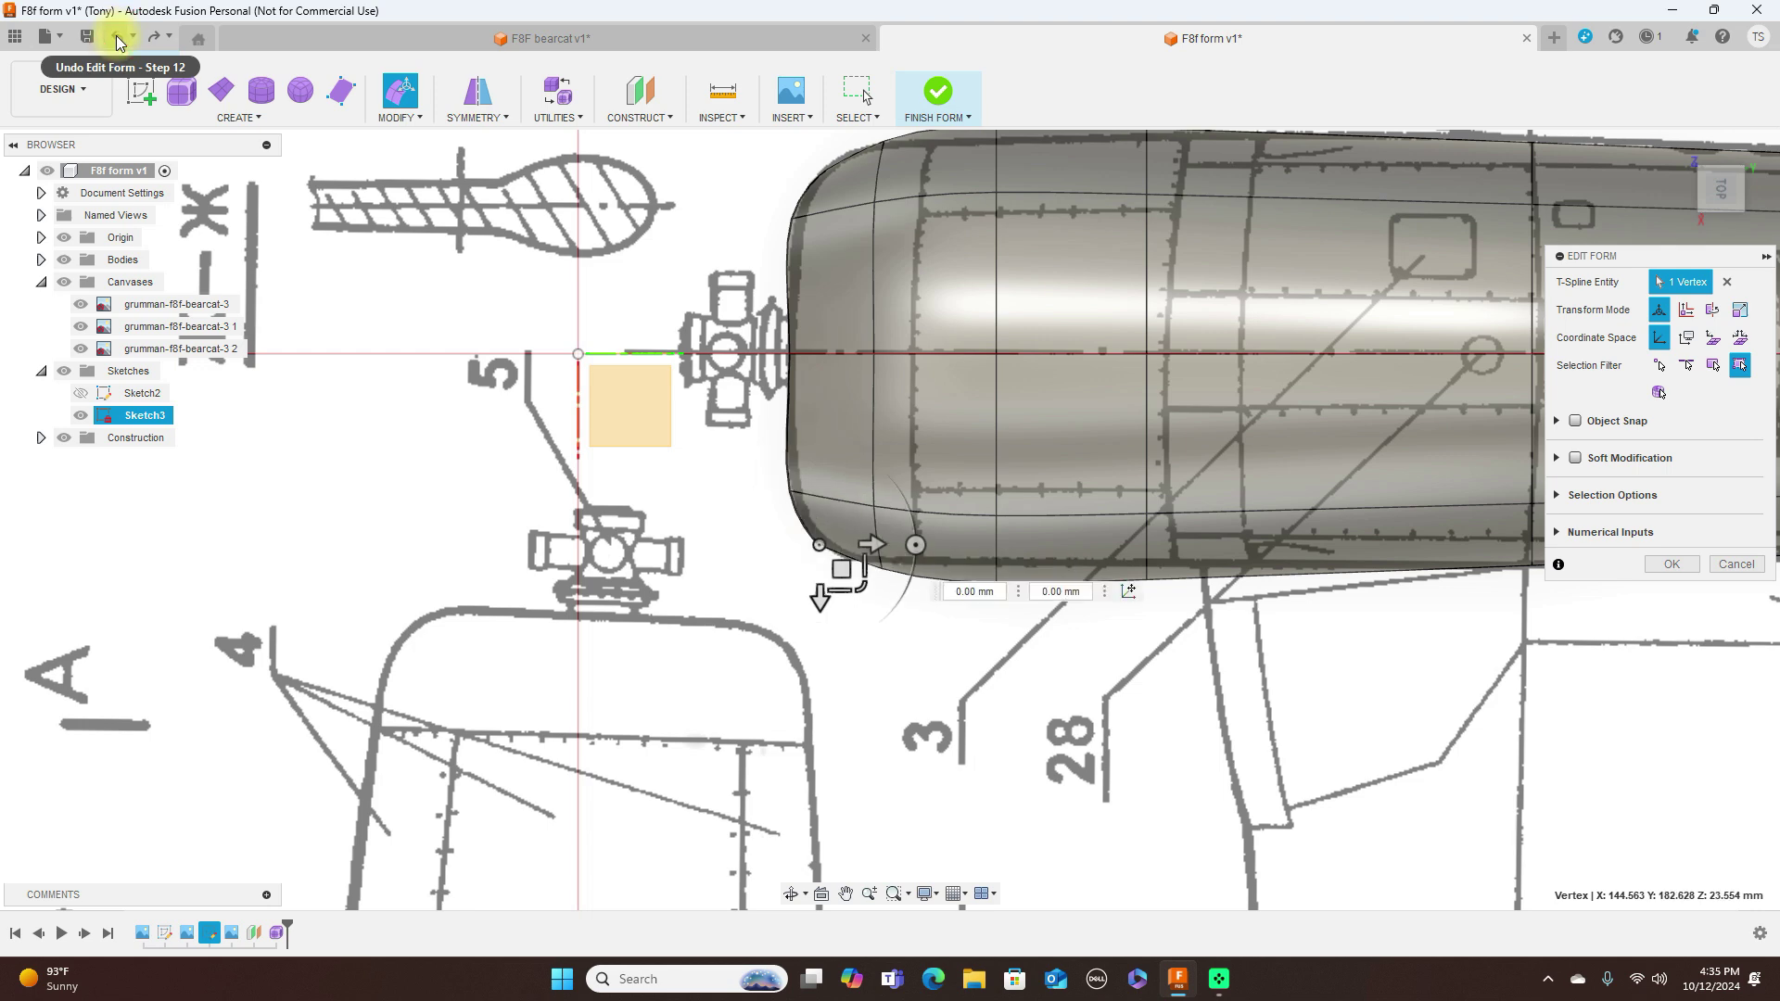
click(118, 42)
click(118, 42)
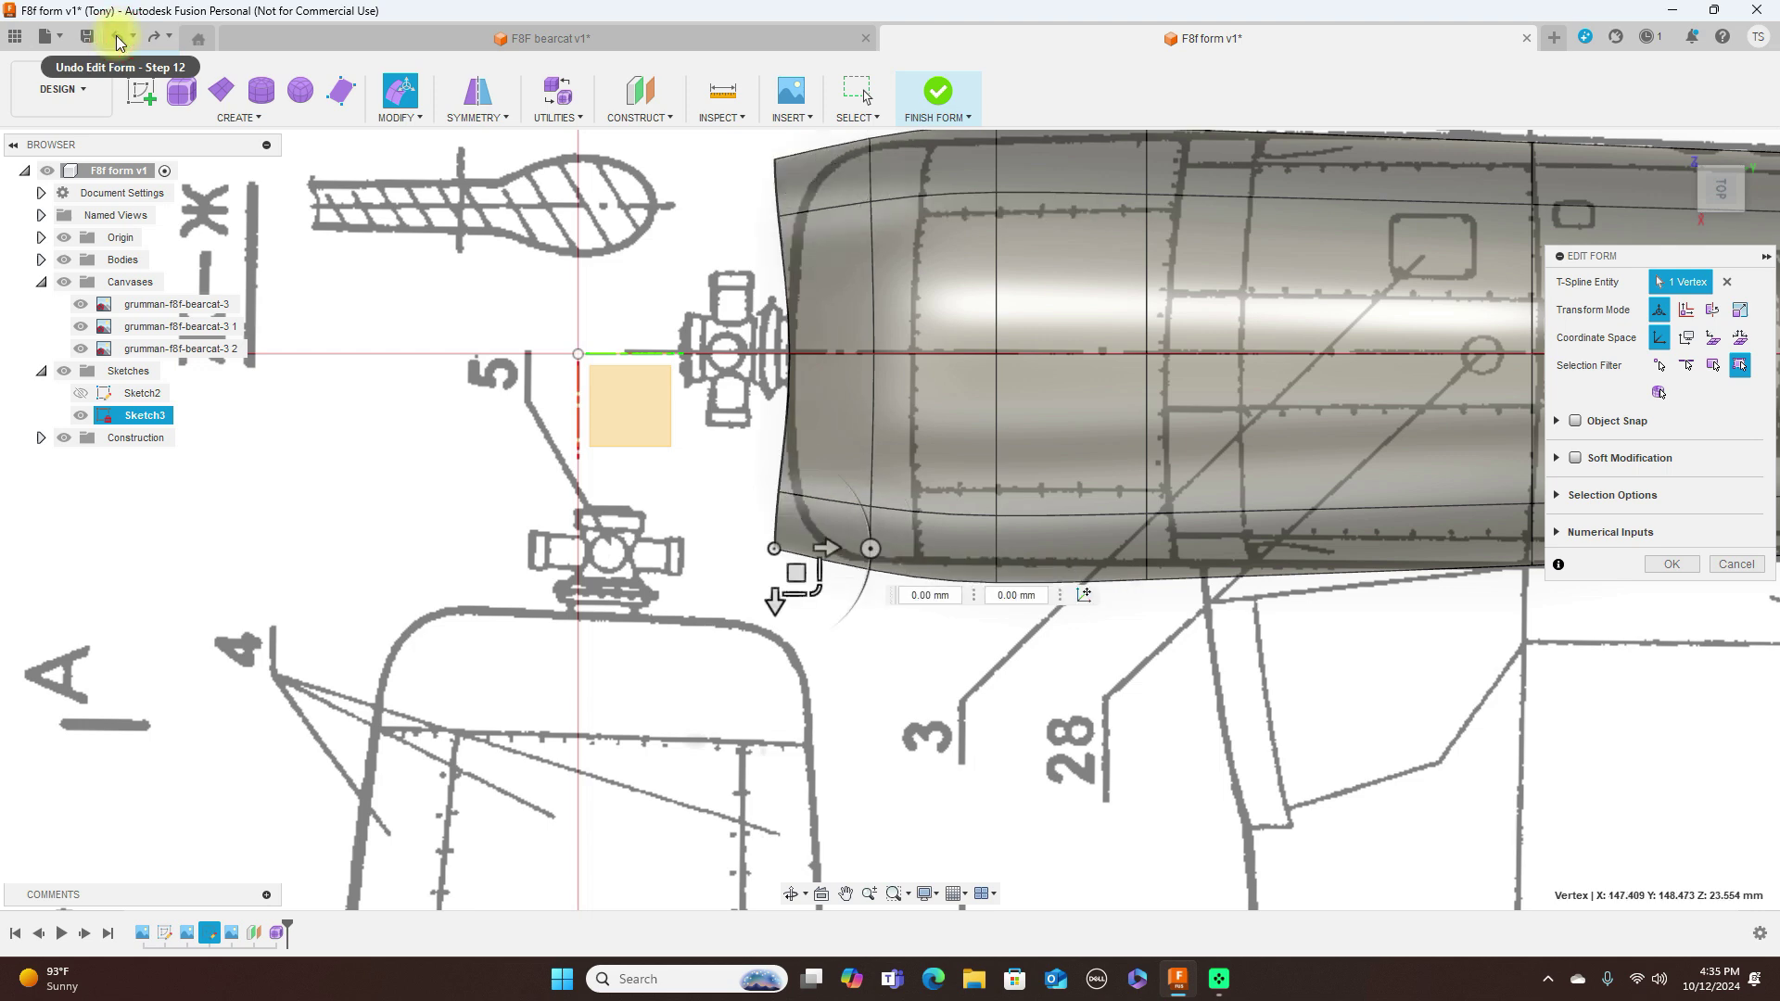
click(118, 42)
click(118, 42)
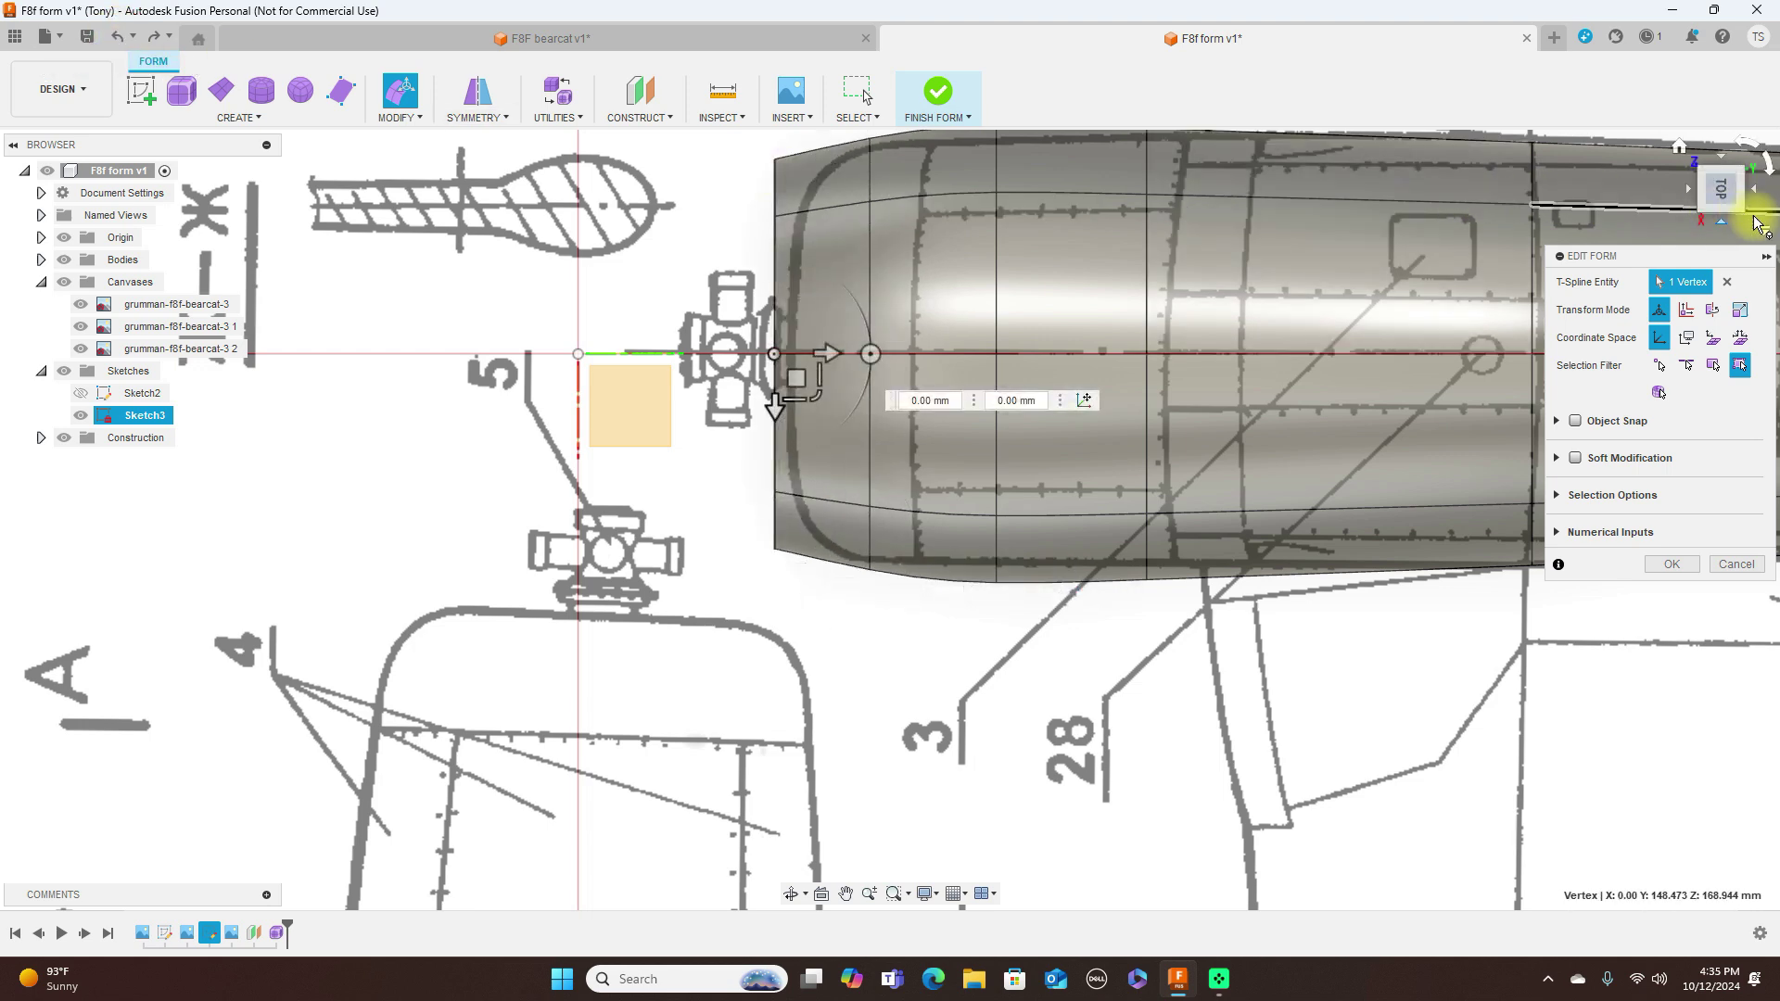
click(1731, 242)
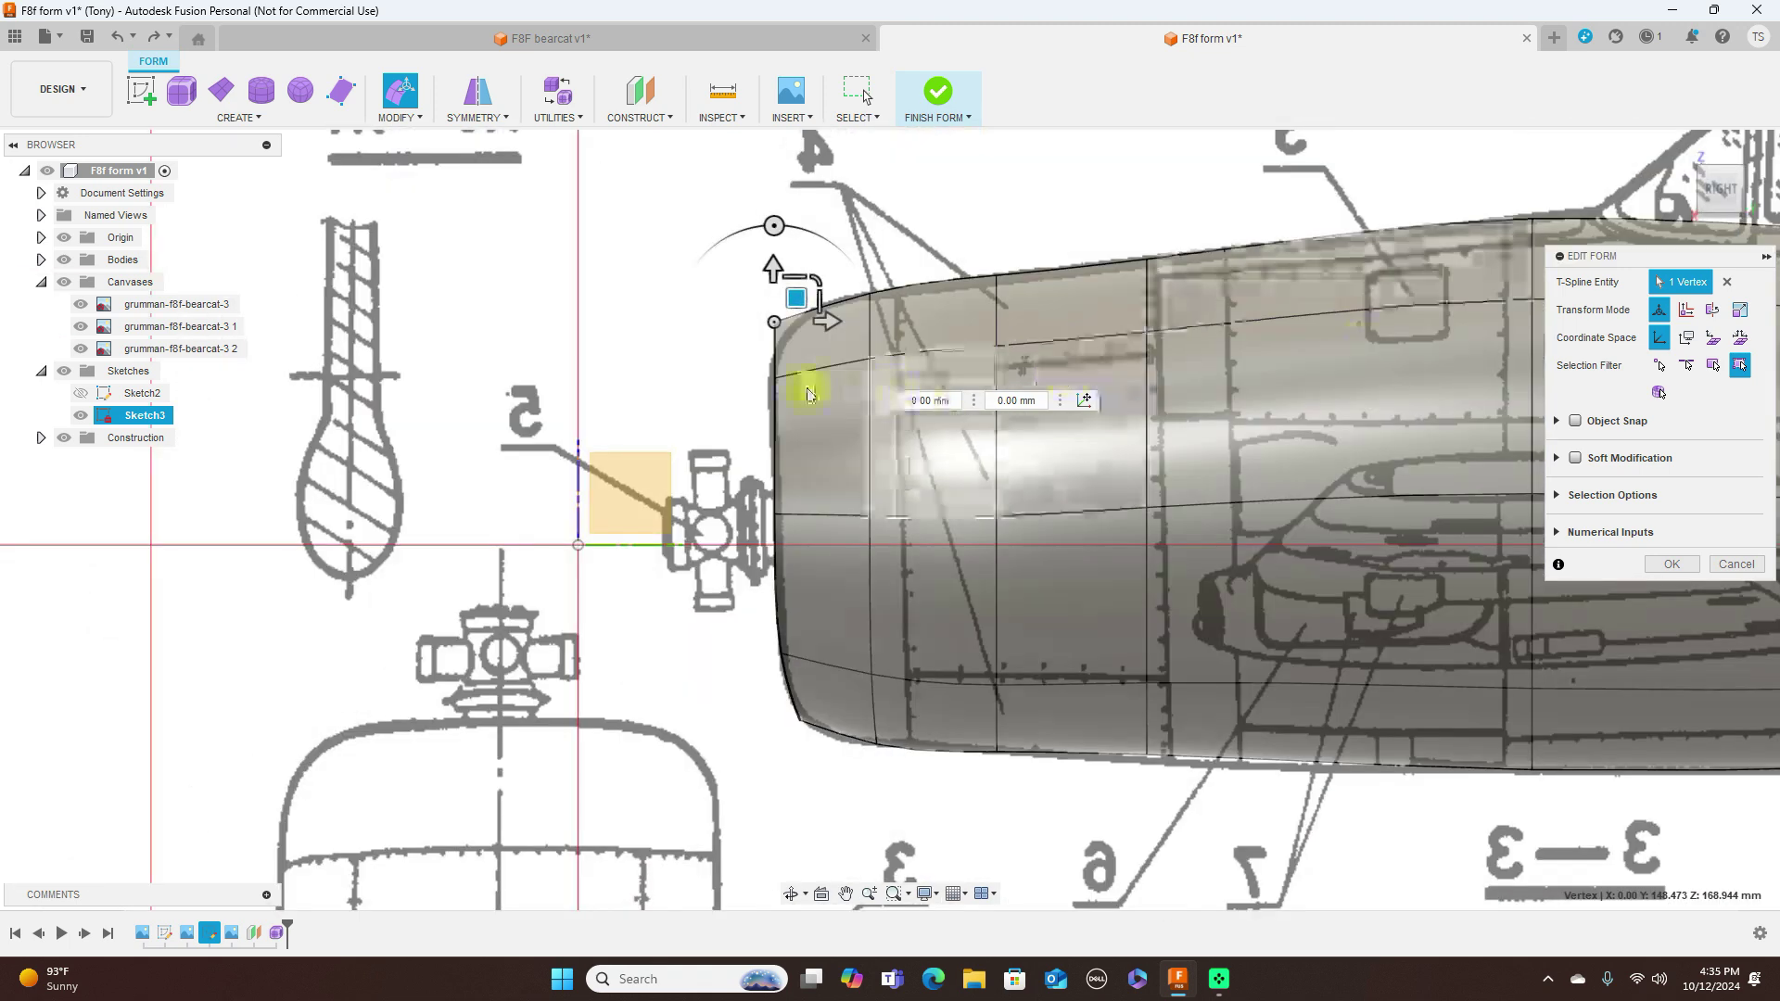
Step: Shrink the nose loop to about 836.6 mm perimeter and slide the rings behind it forward
double_click(777, 454)
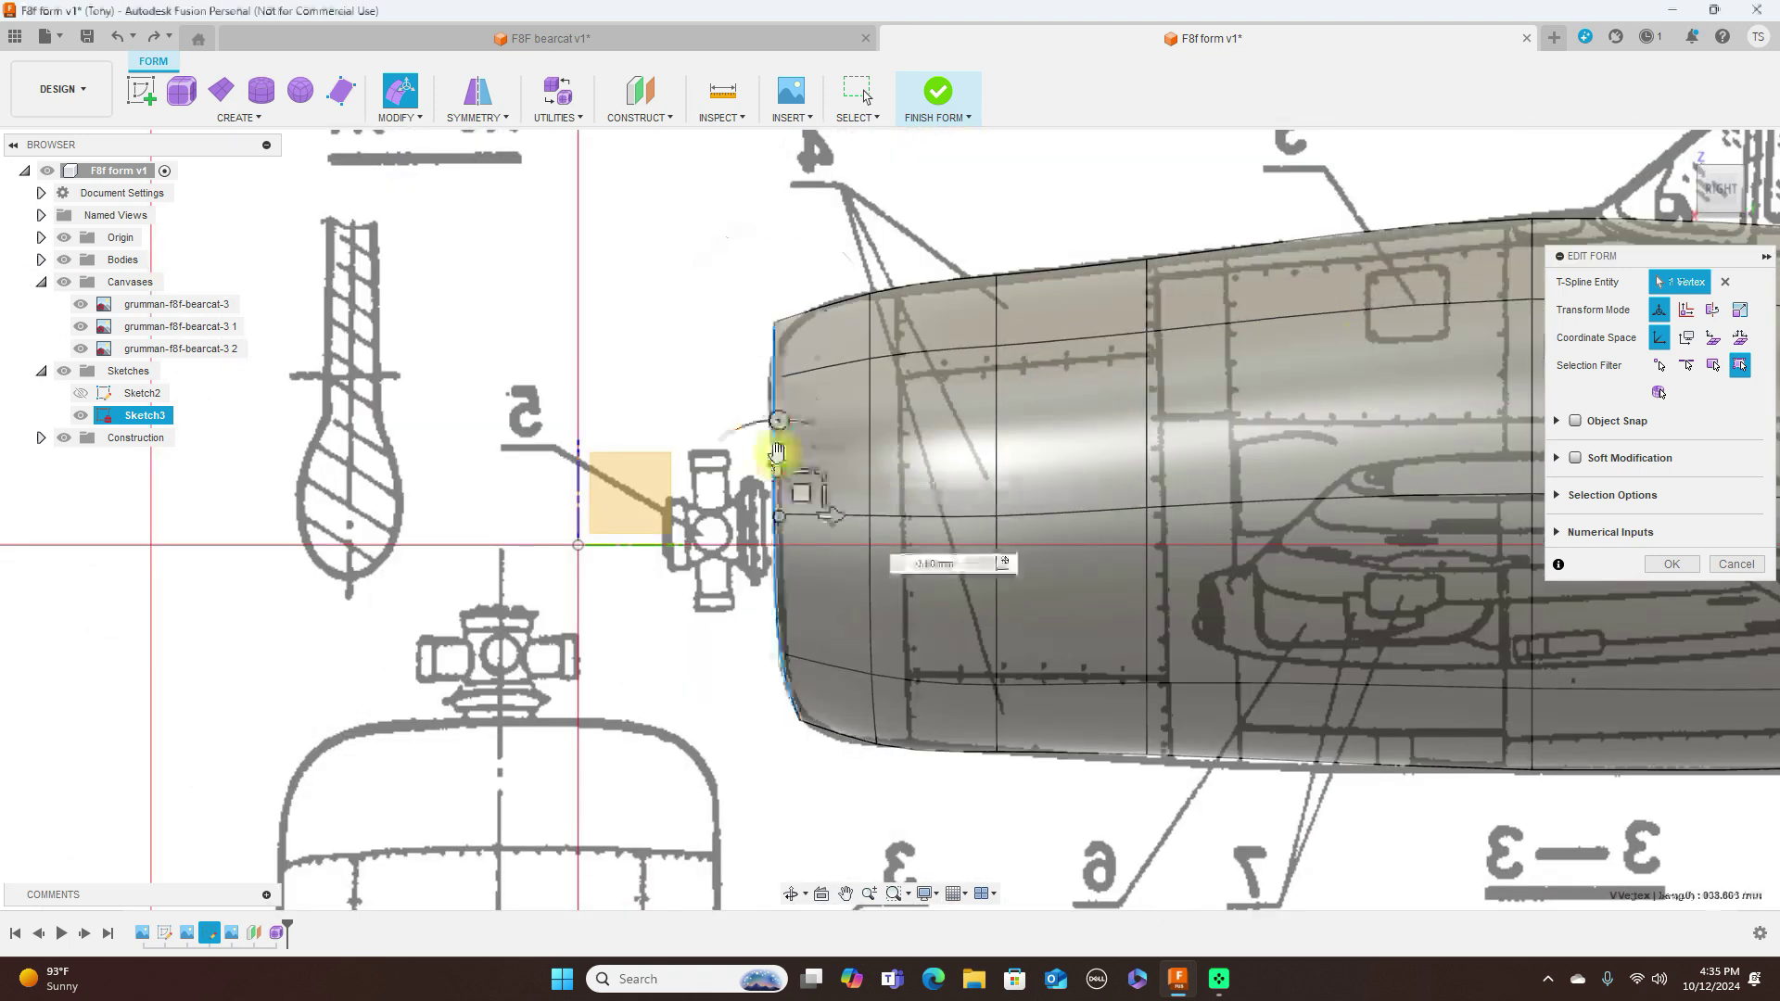
drag(833, 479, 816, 483)
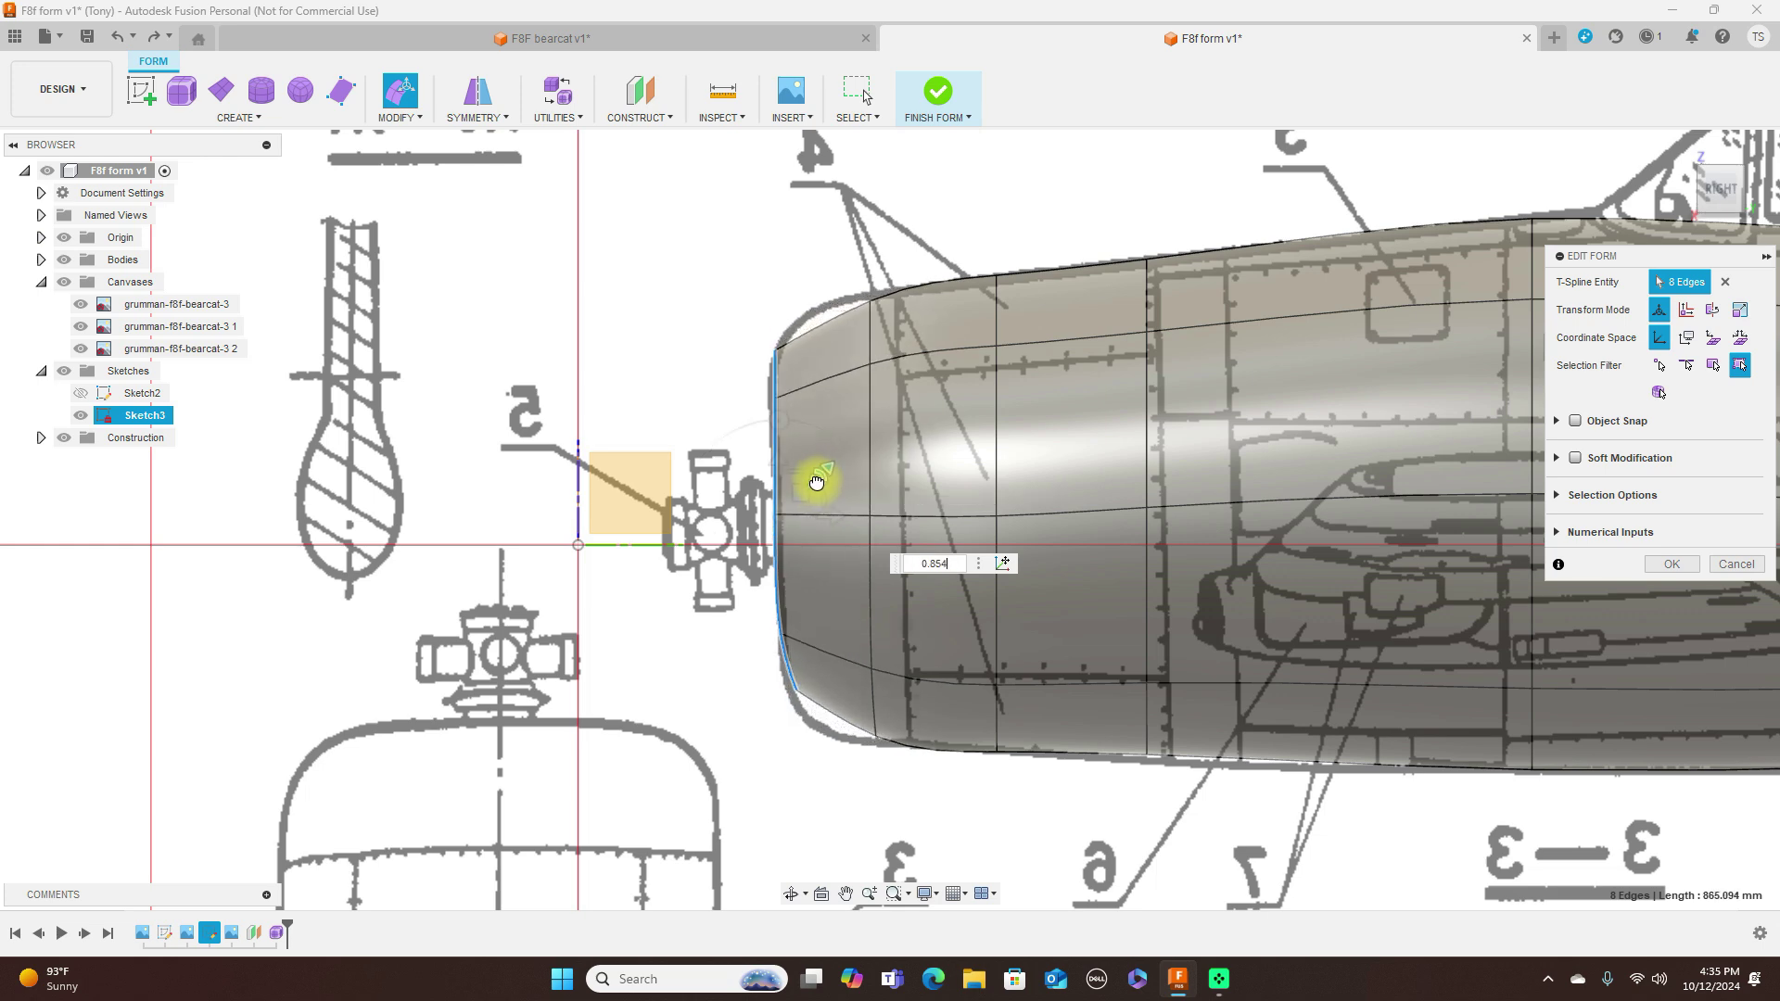
double_click(870, 441)
drag(899, 492, 840, 493)
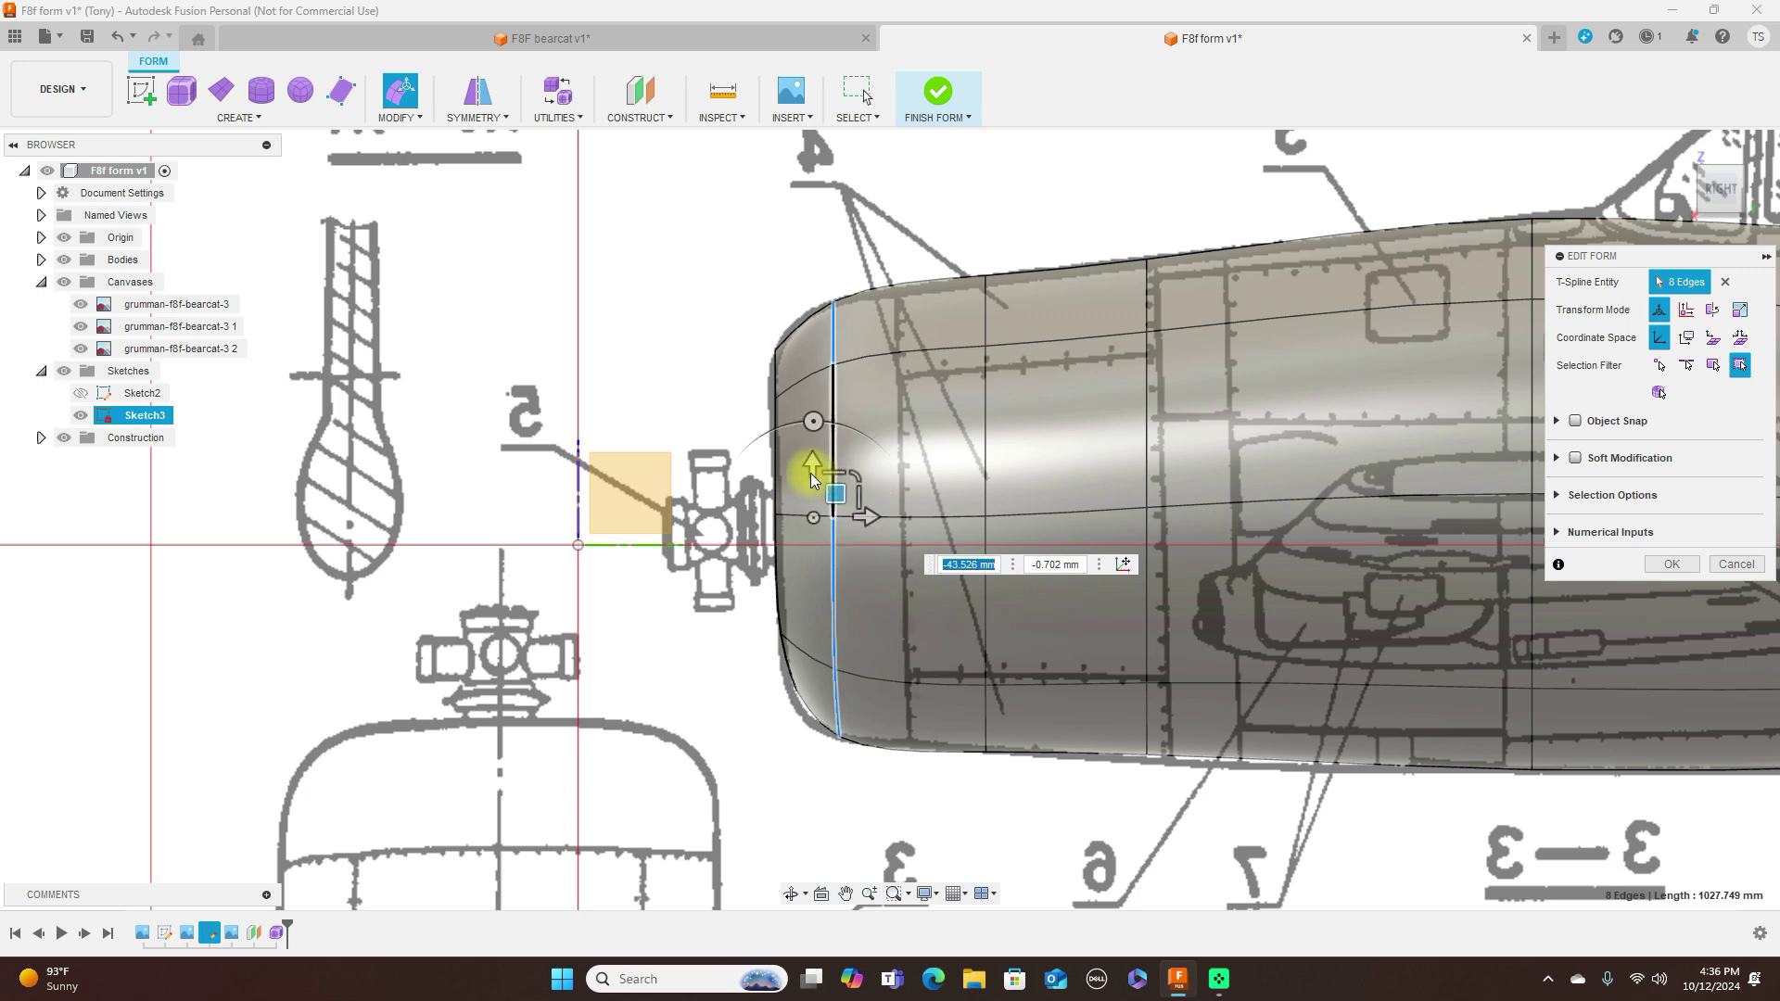
drag(834, 494, 807, 492)
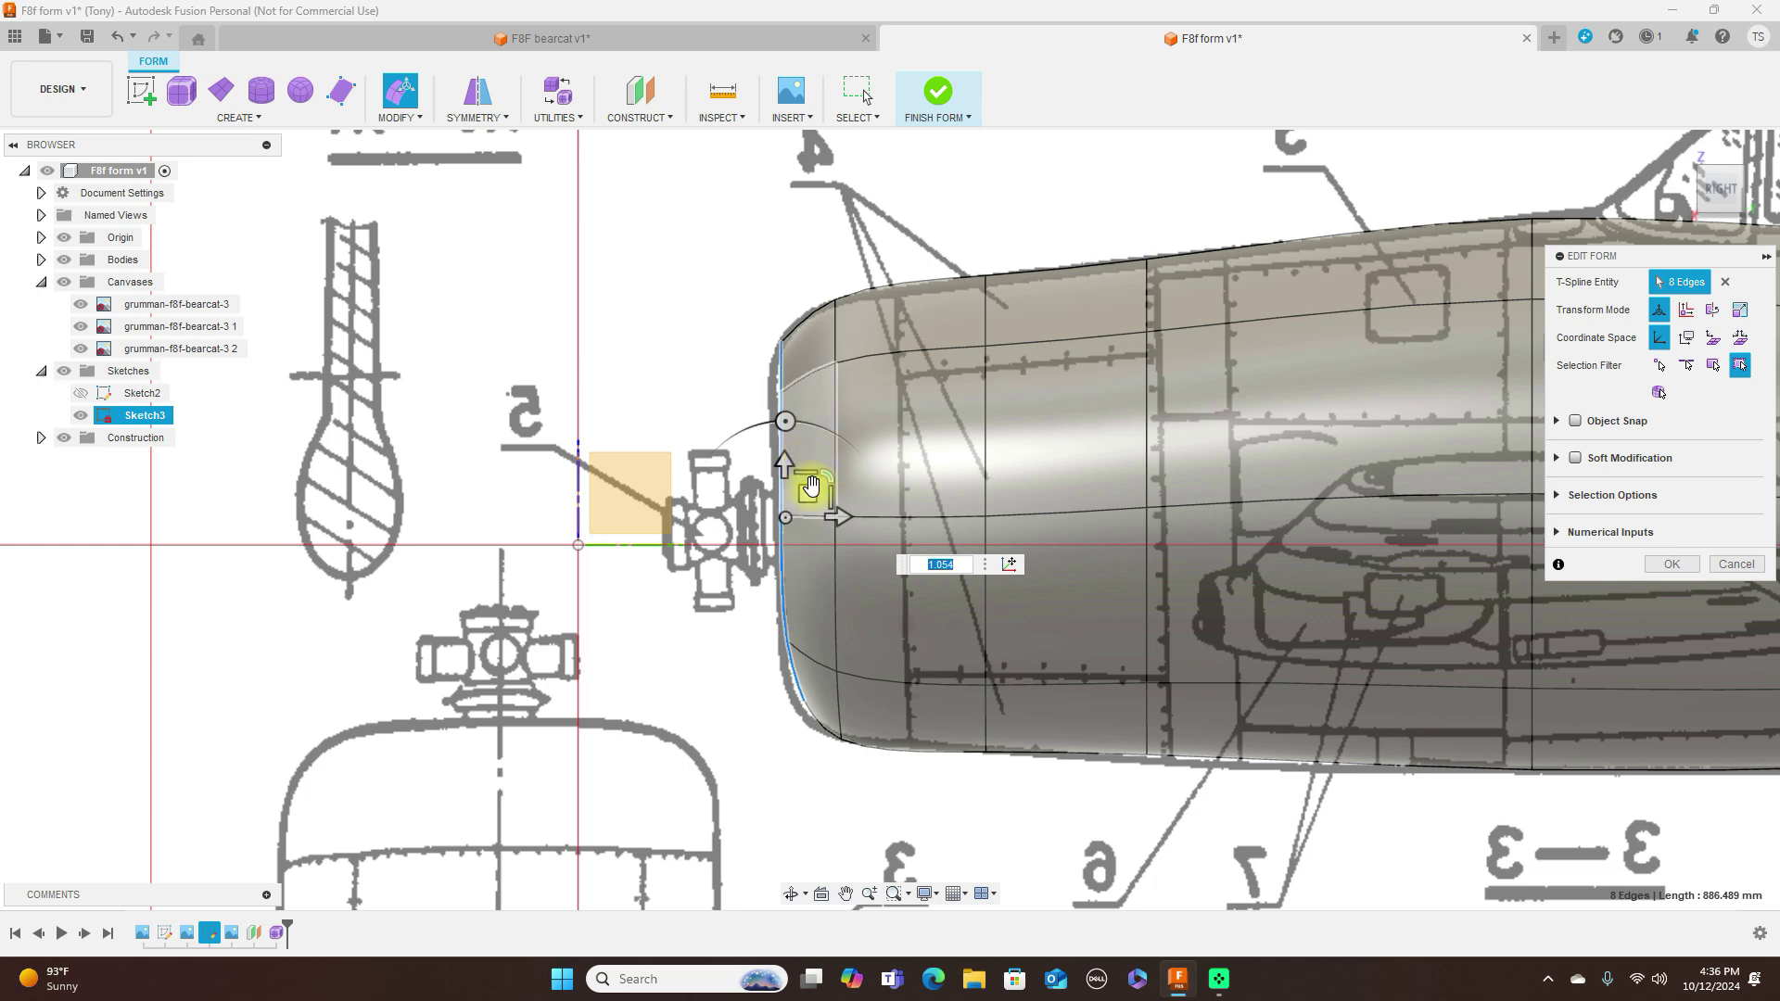
mouse_move(810, 485)
mouse_down()
mouse_move(822, 475)
mouse_move(798, 488)
mouse_up()
double_click(831, 448)
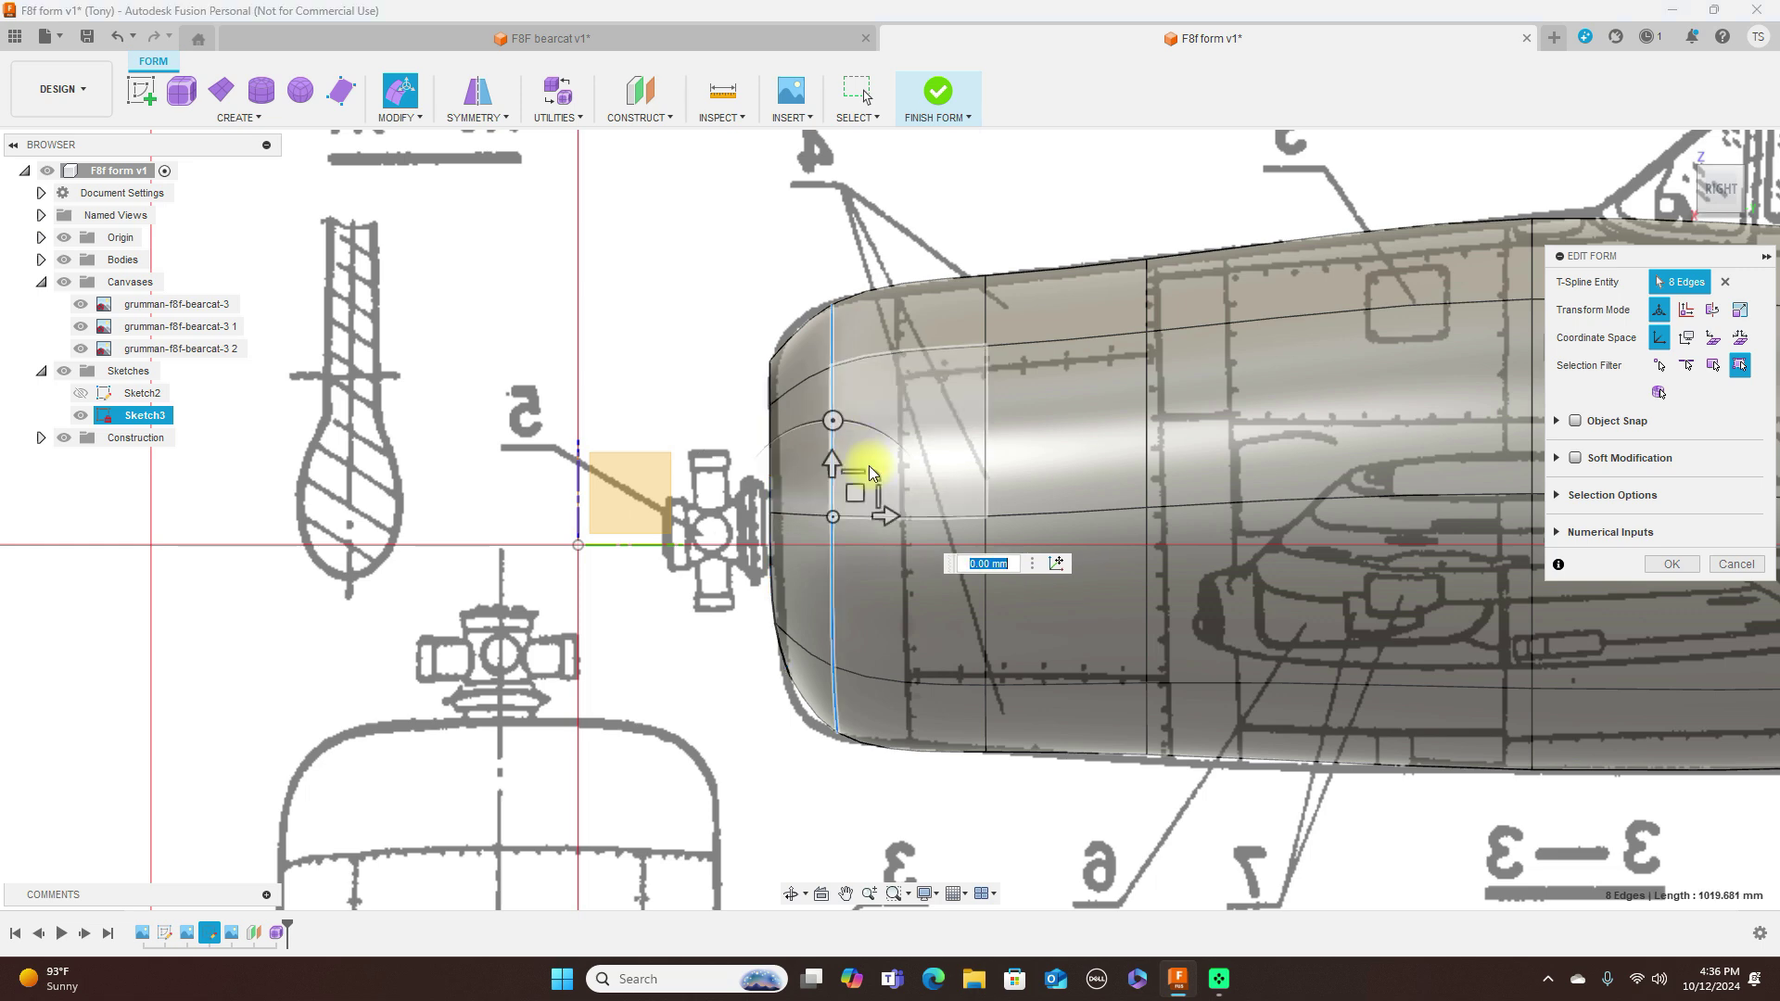
drag(847, 495, 890, 476)
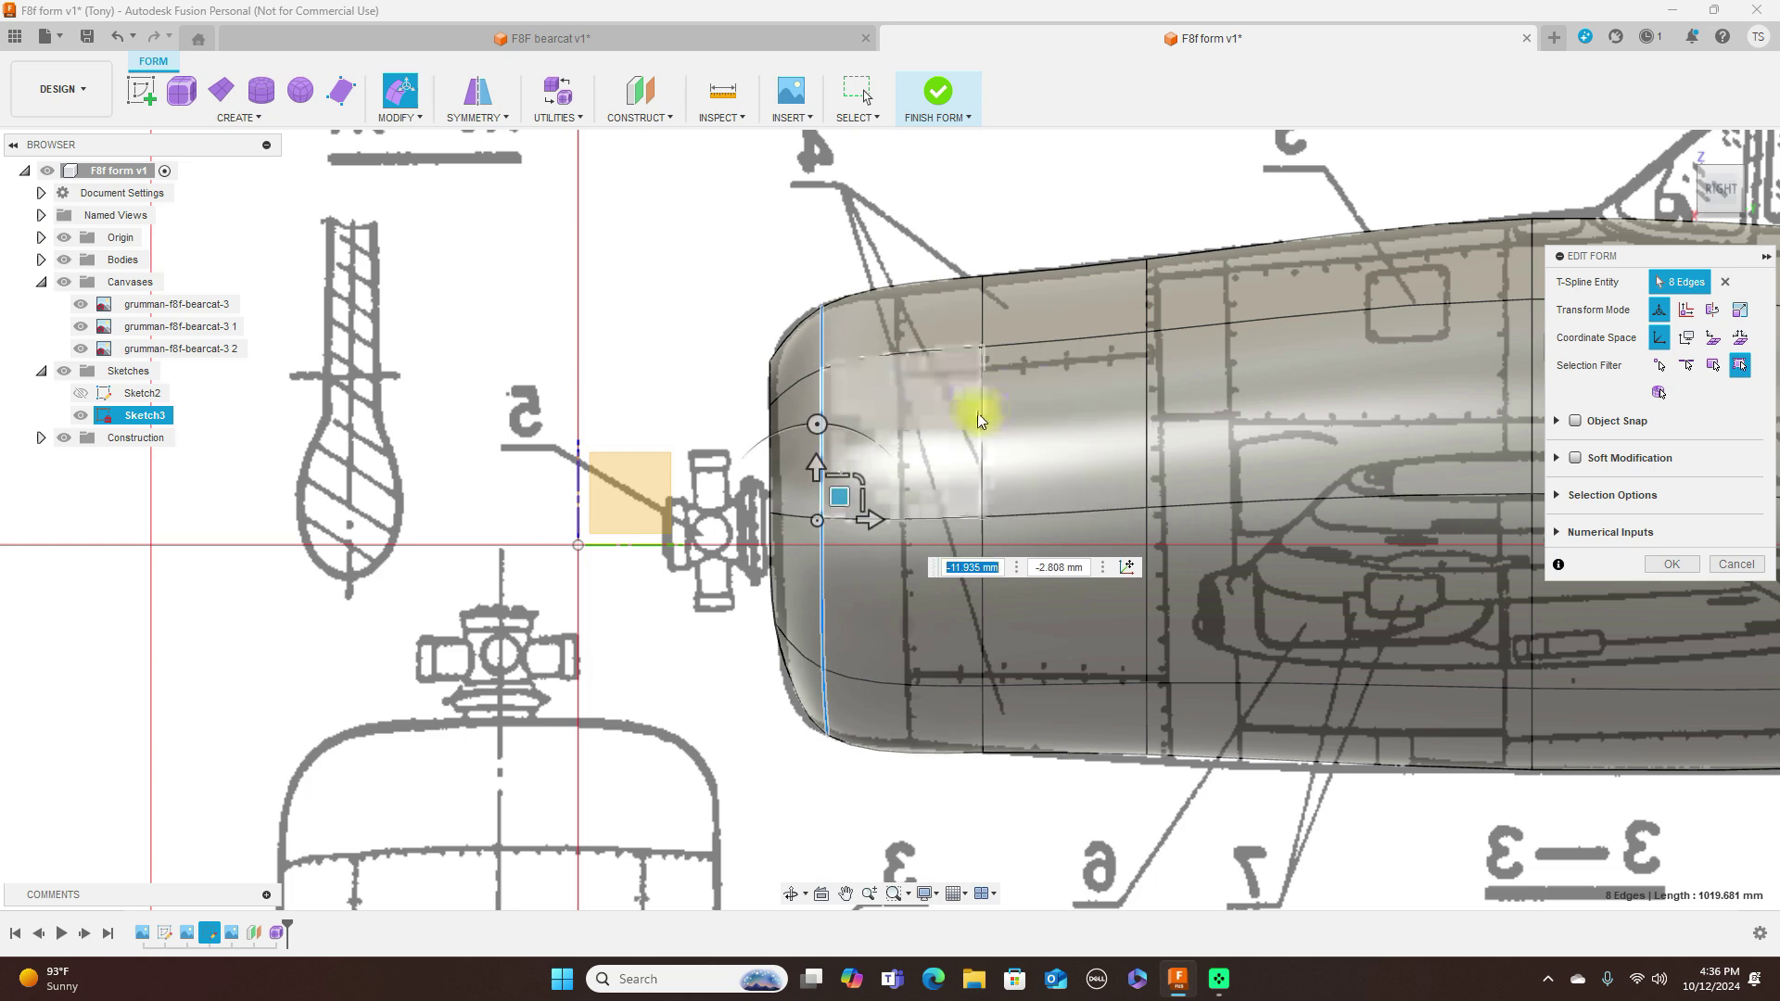
double_click(980, 414)
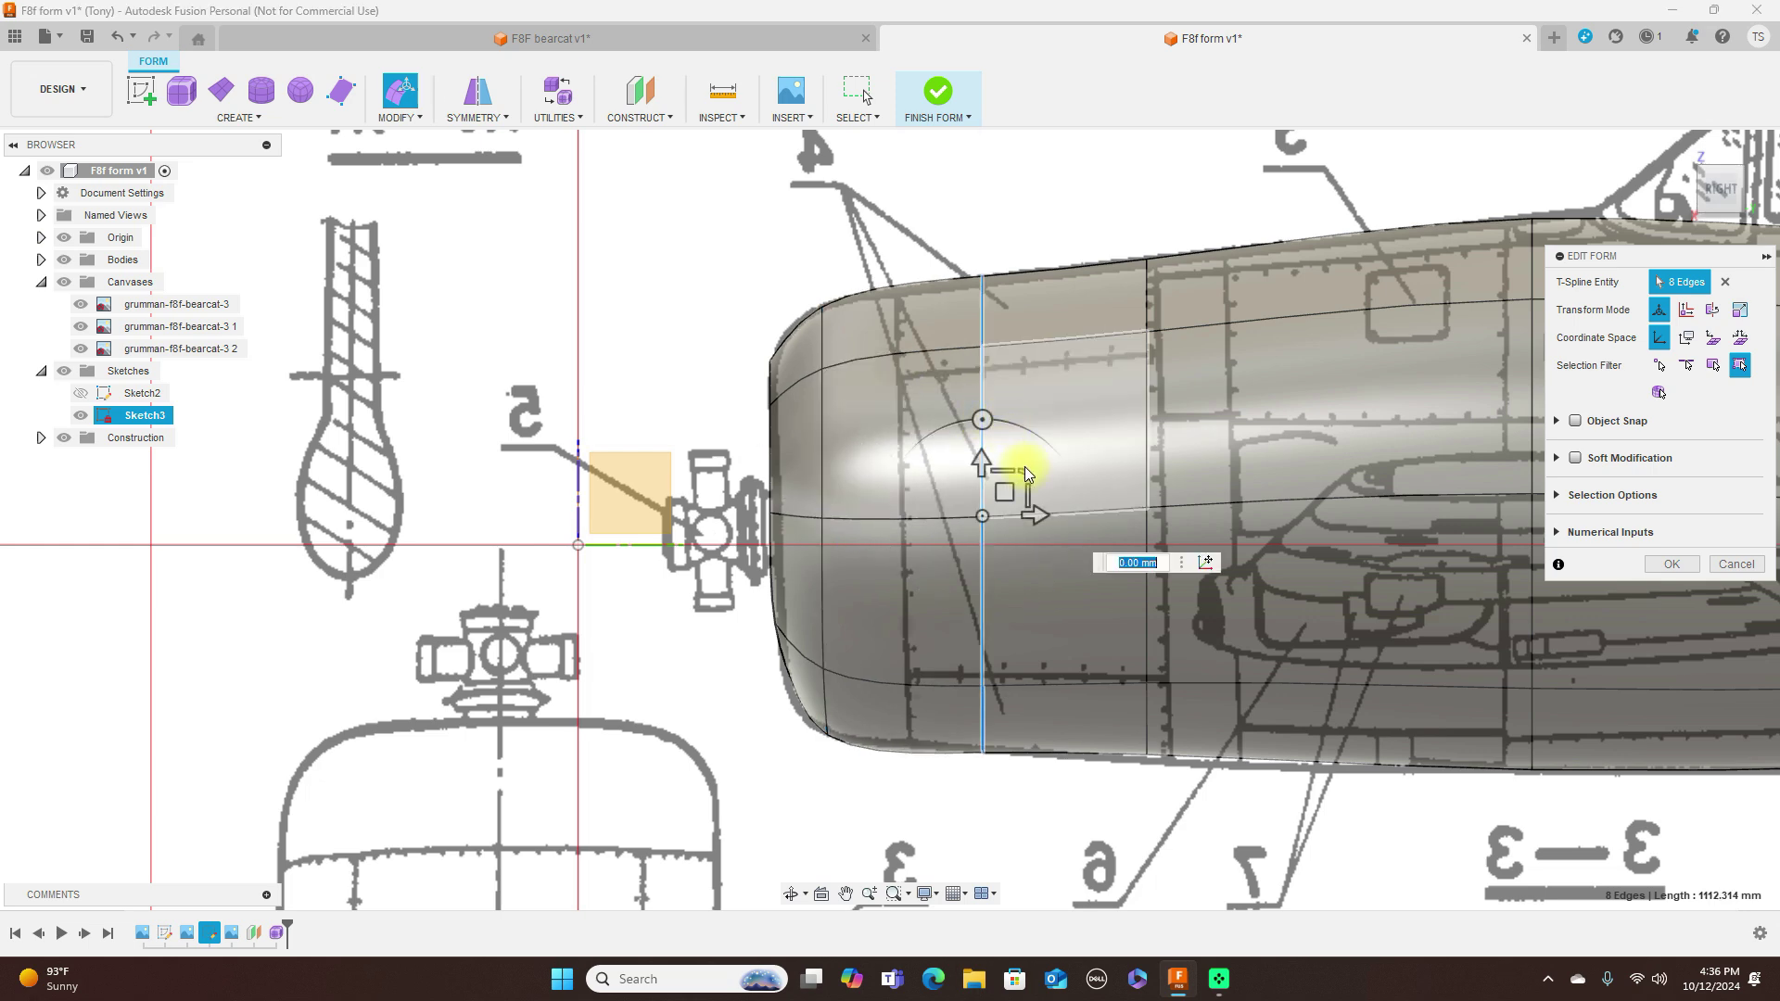
Step: In Top view, shrink the nose edge loop to about 637.6 mm perimeter
scroll(1112, 510, down, 5)
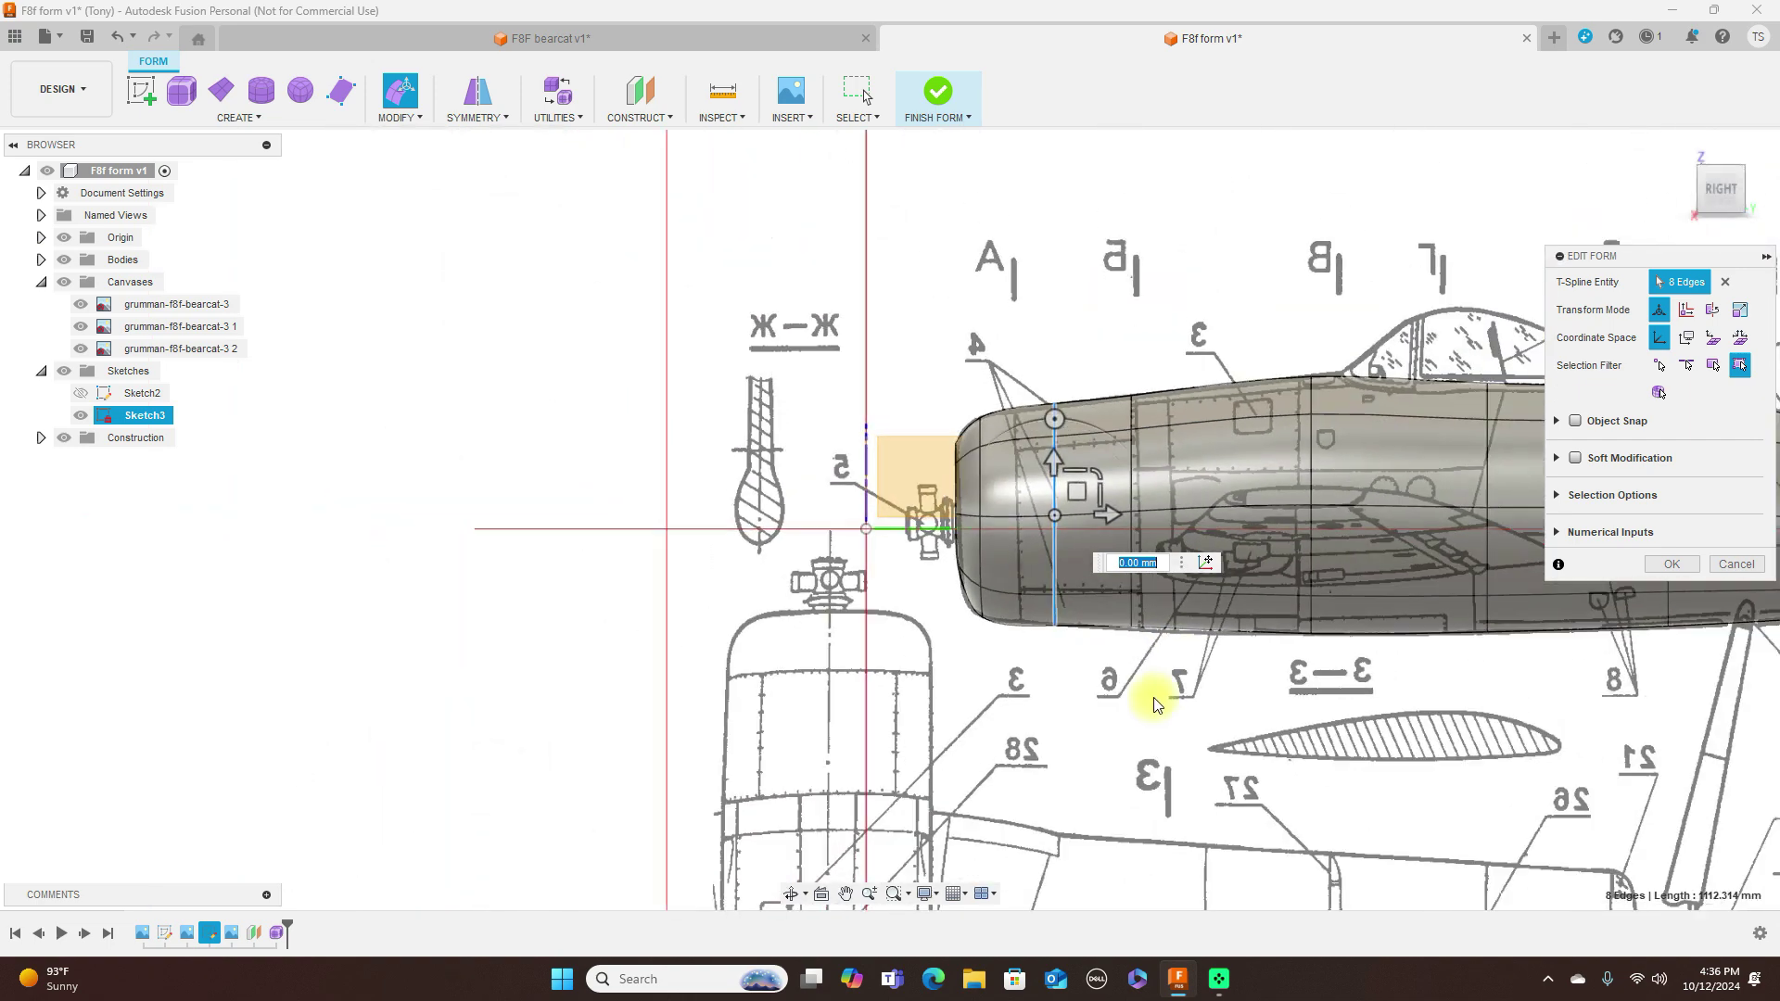
middle_drag(1440, 756, 895, 644)
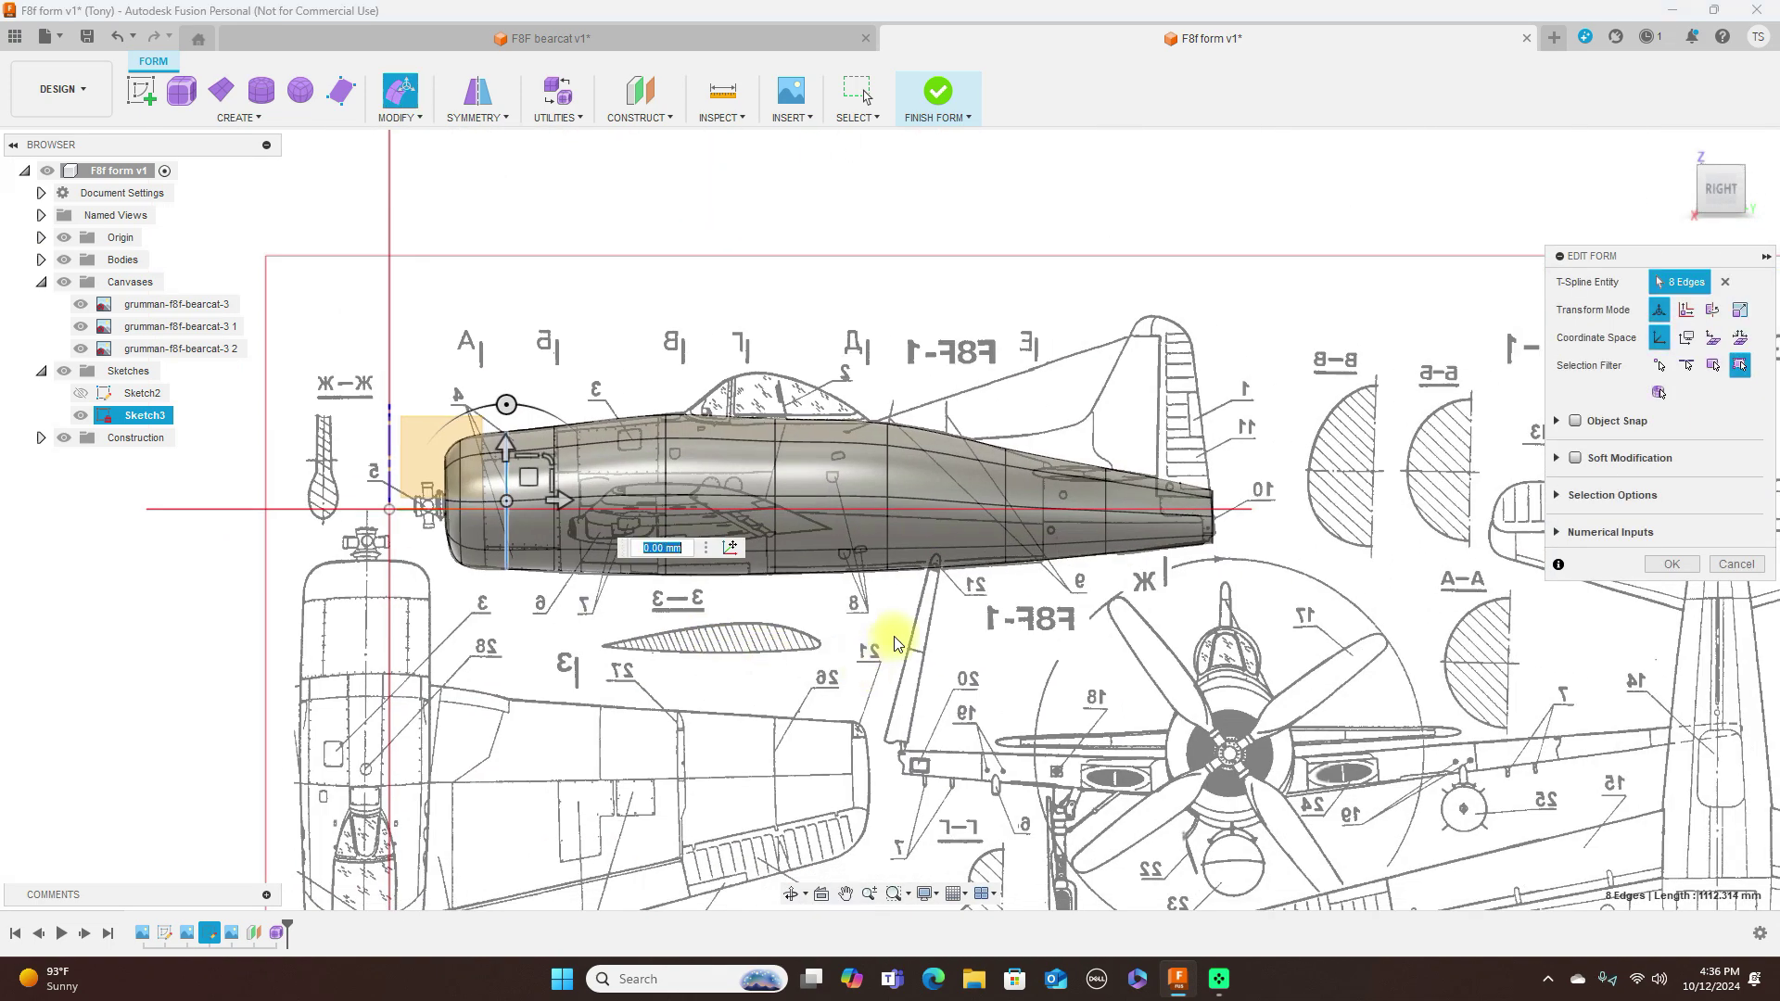
click(1734, 159)
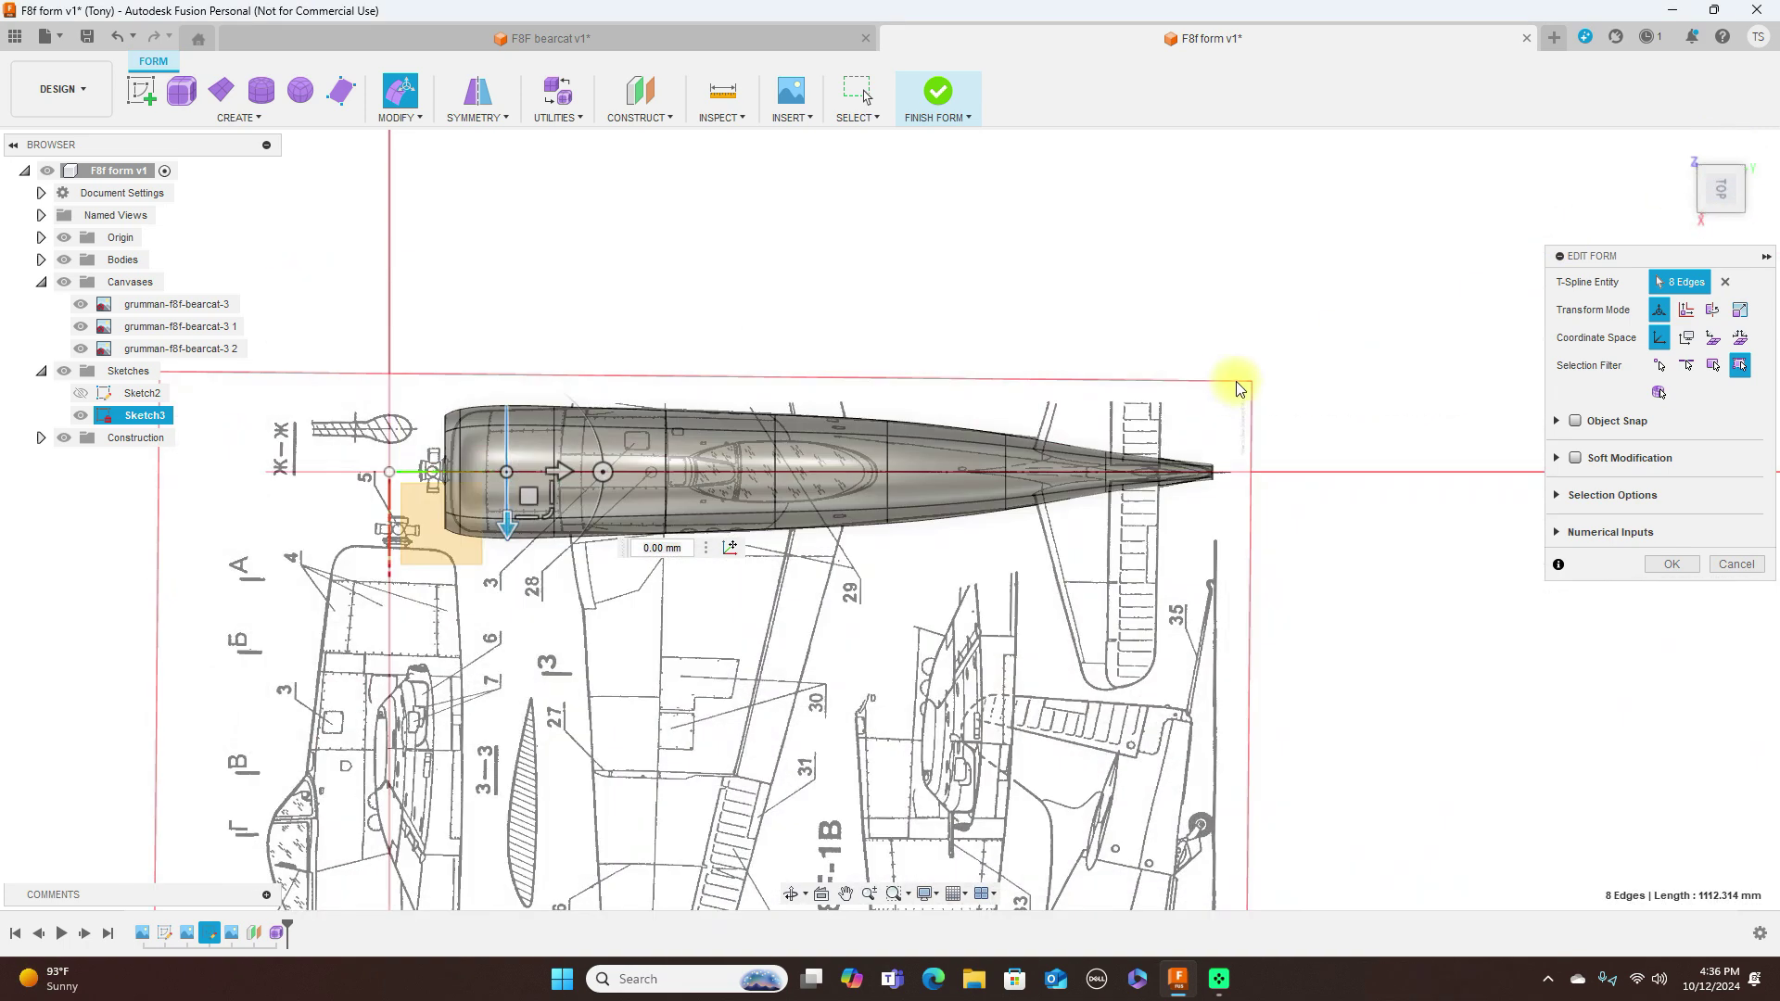
scroll(179, 409, up, 1)
scroll(408, 339, up, 1)
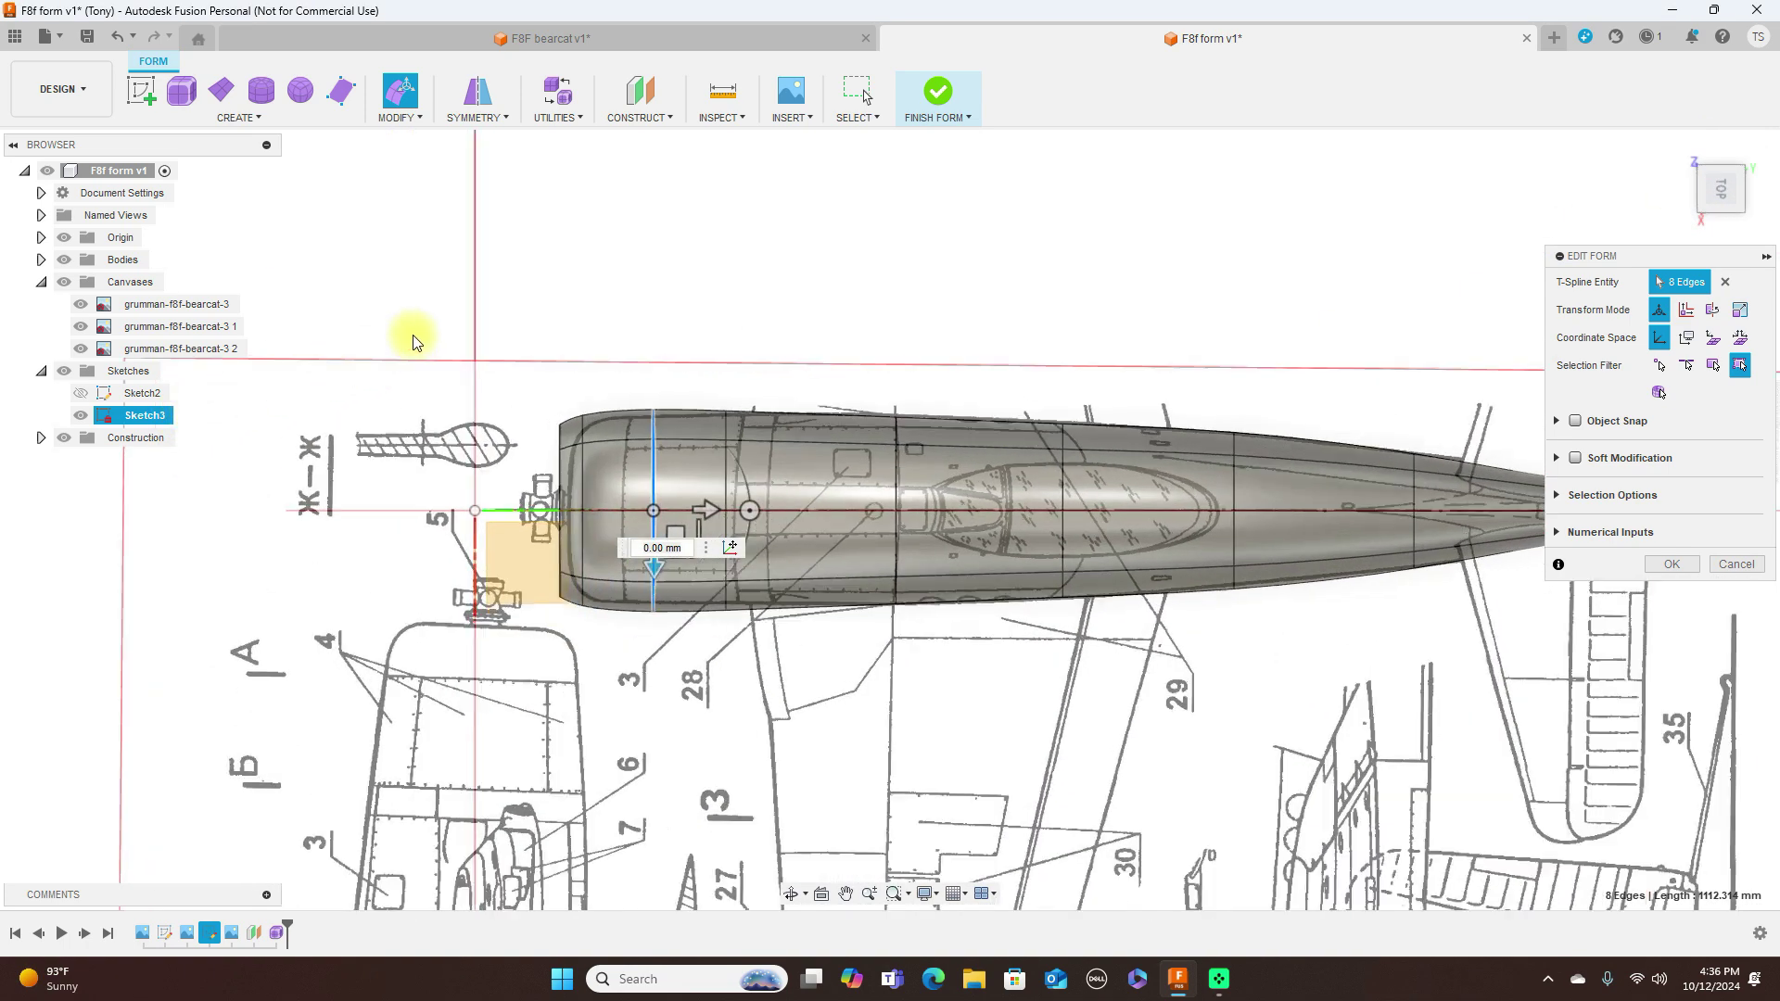
scroll(413, 341, up, 1)
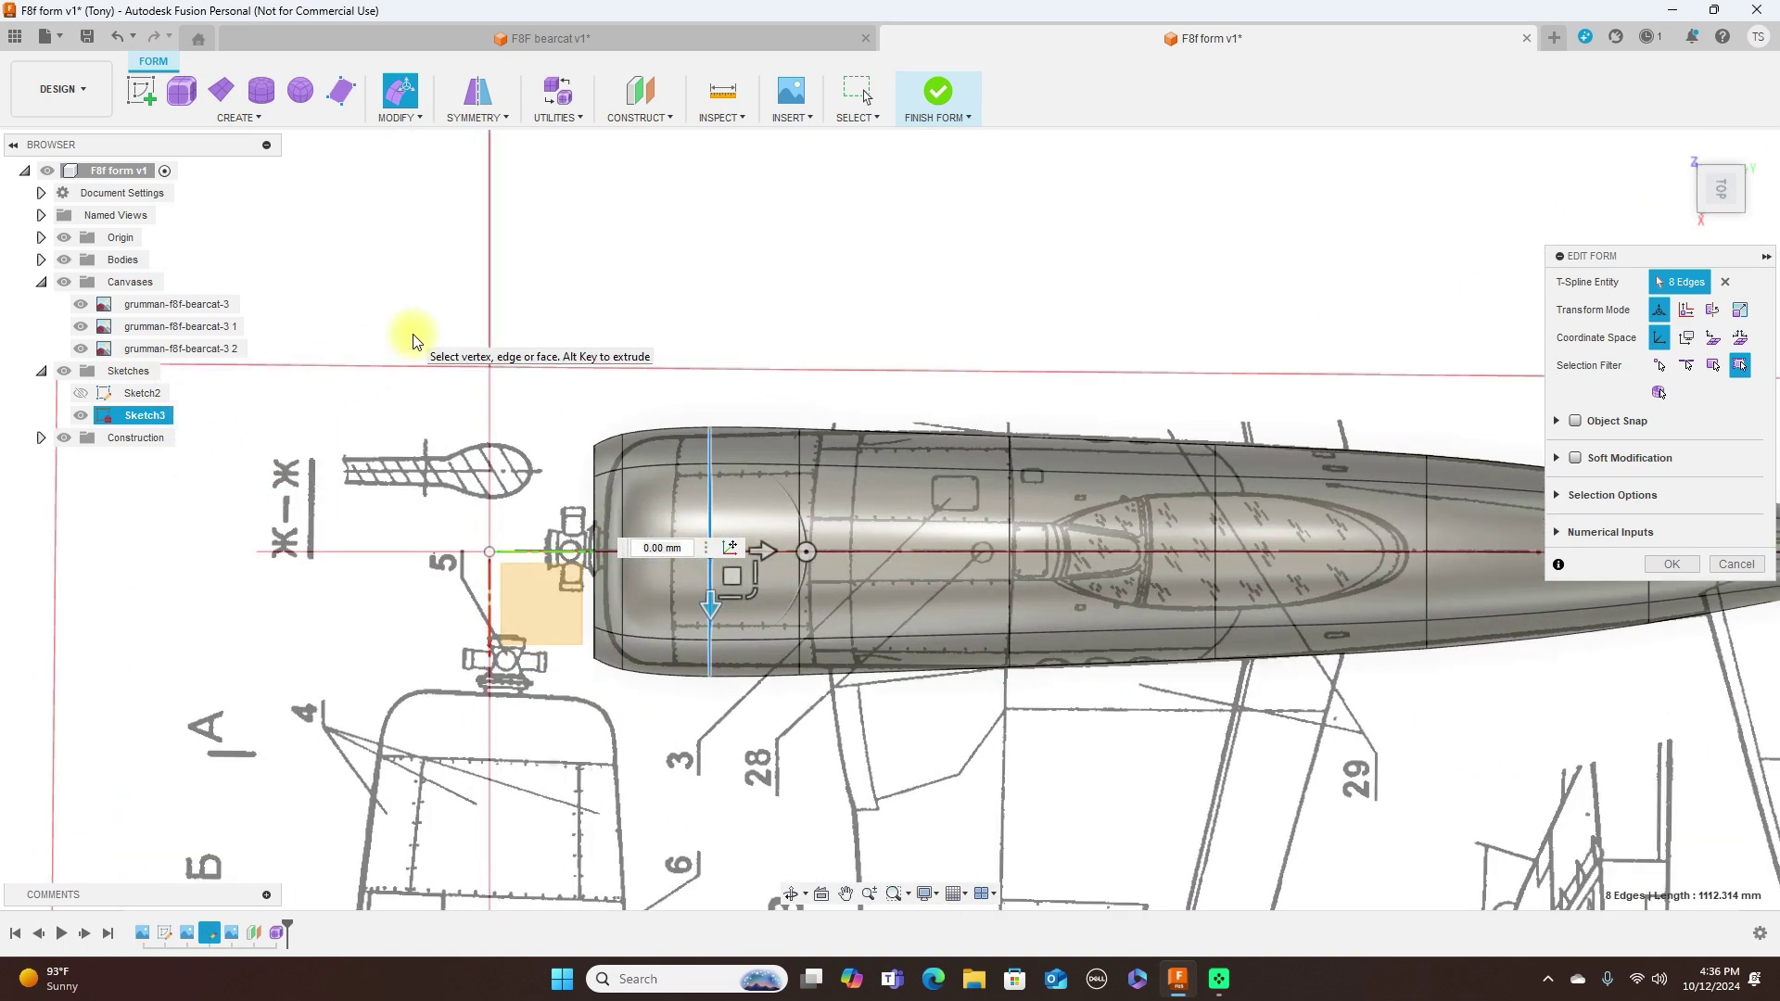
double_click(597, 504)
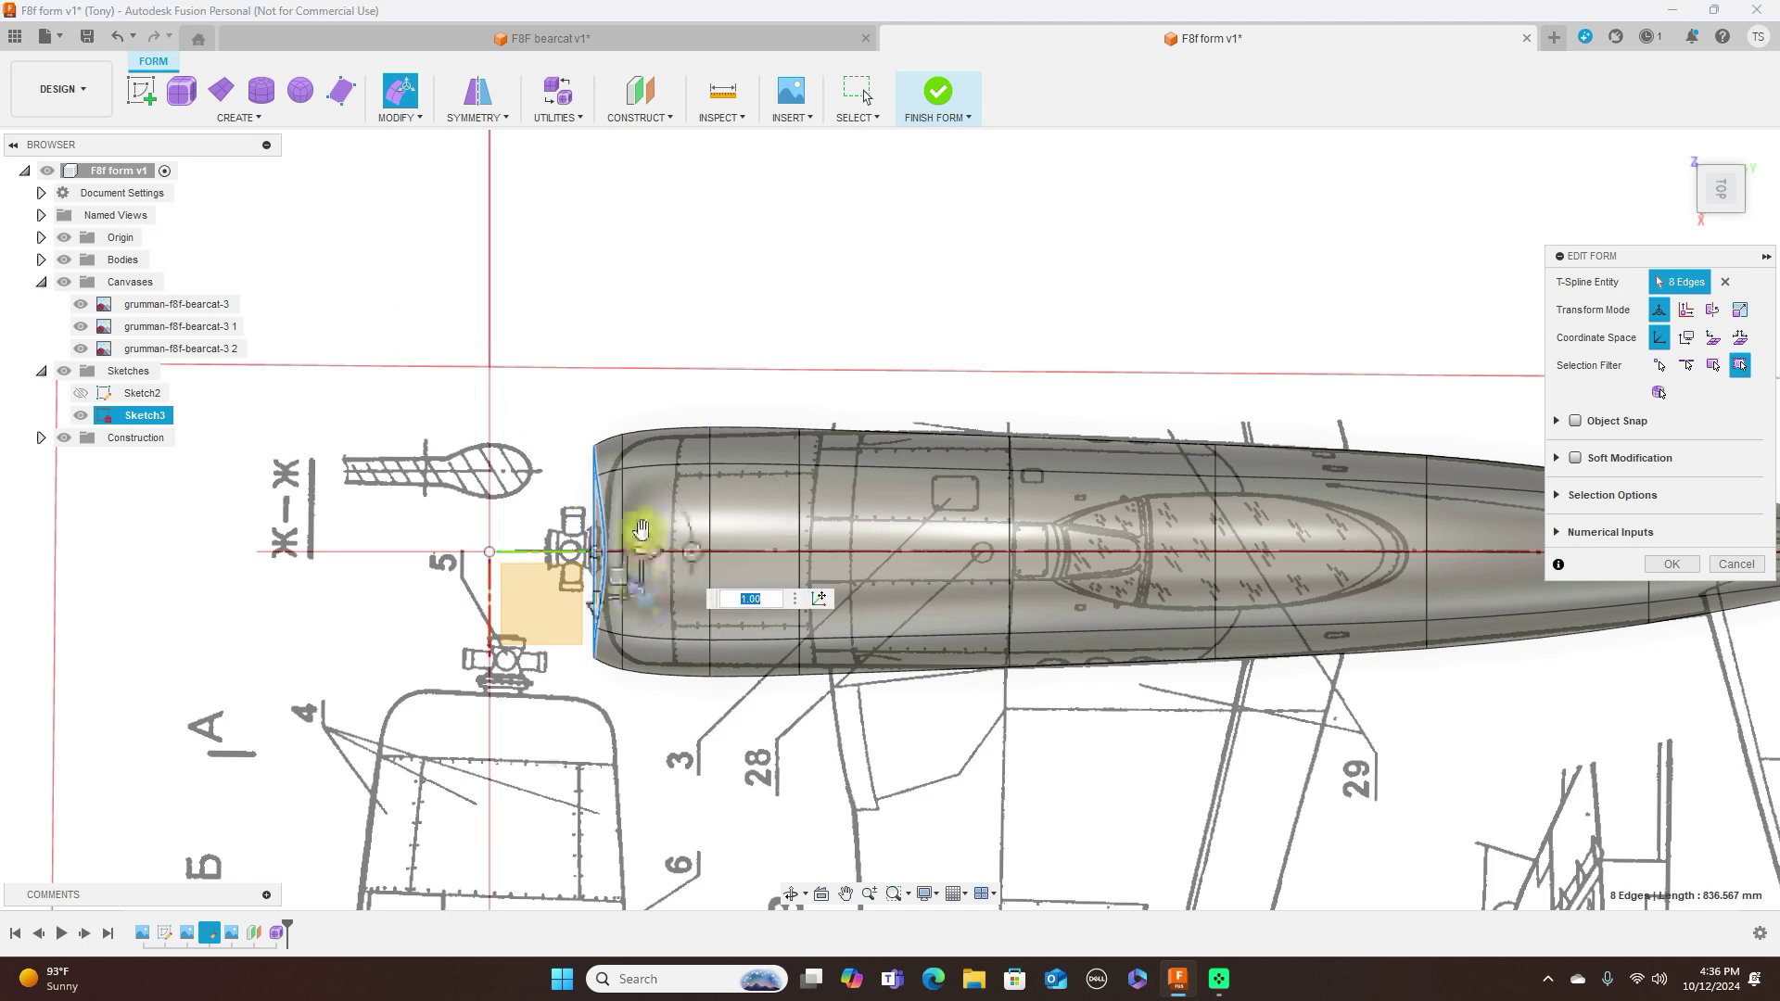
scroll(631, 524, up, 3)
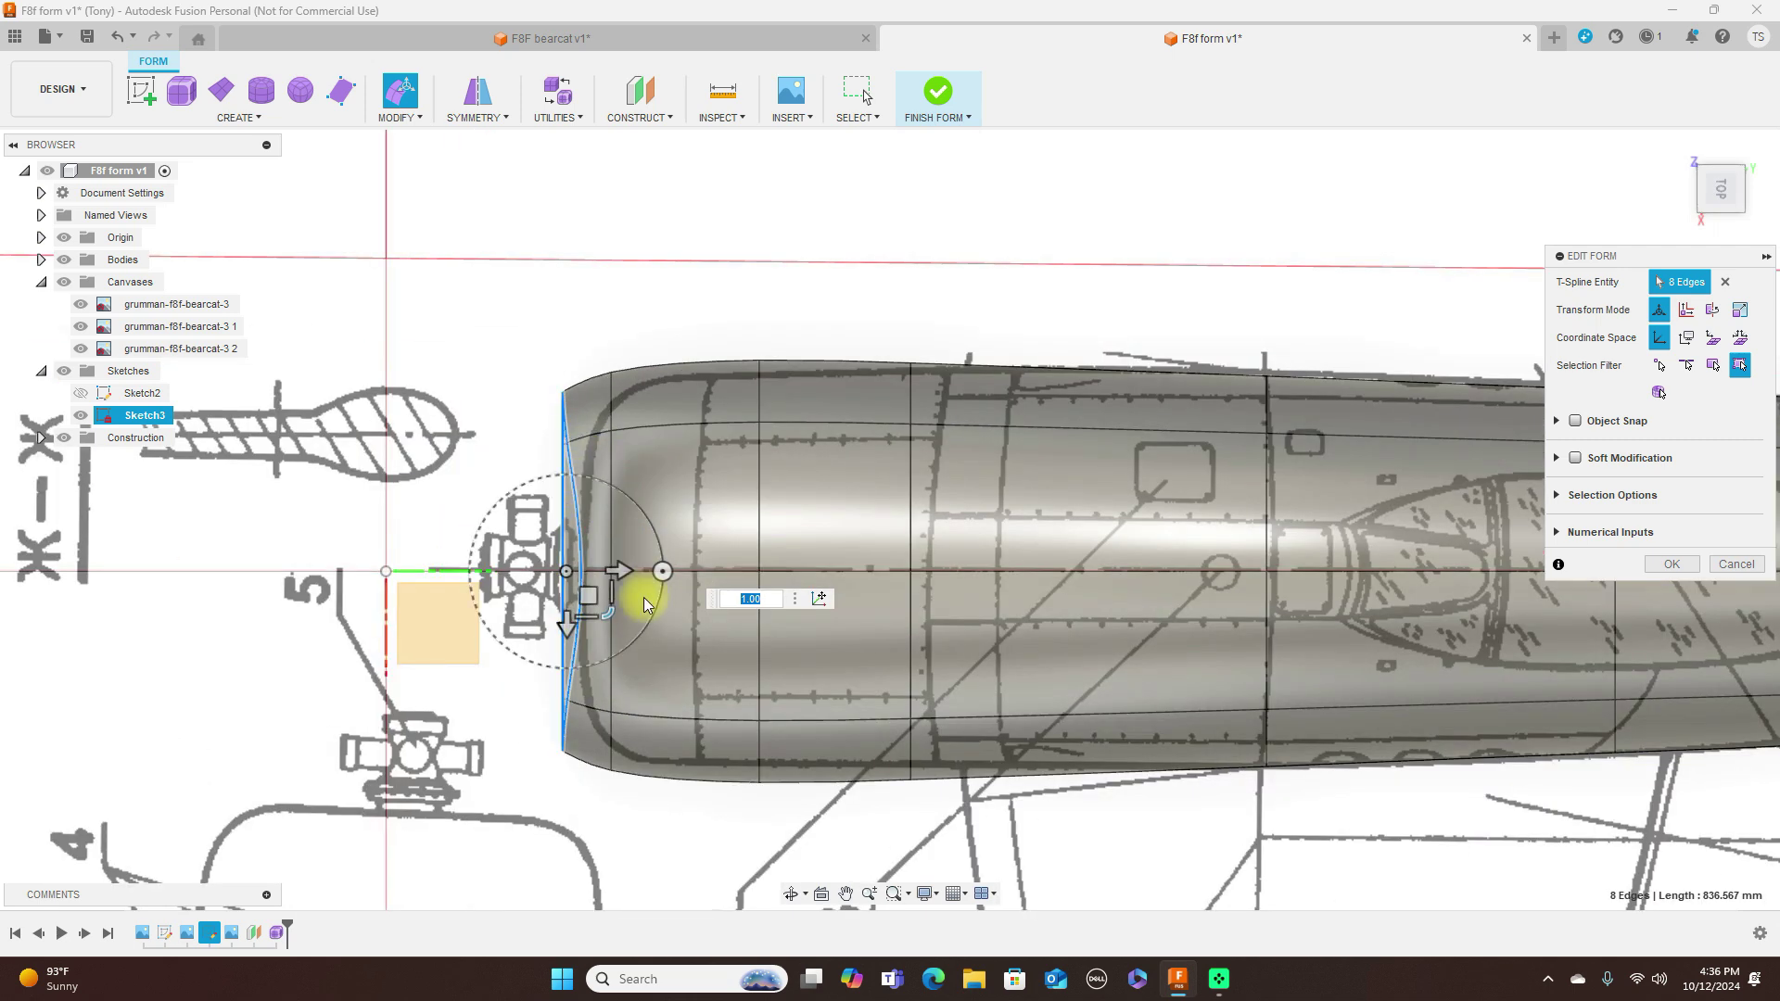
scroll(538, 565, up, 2)
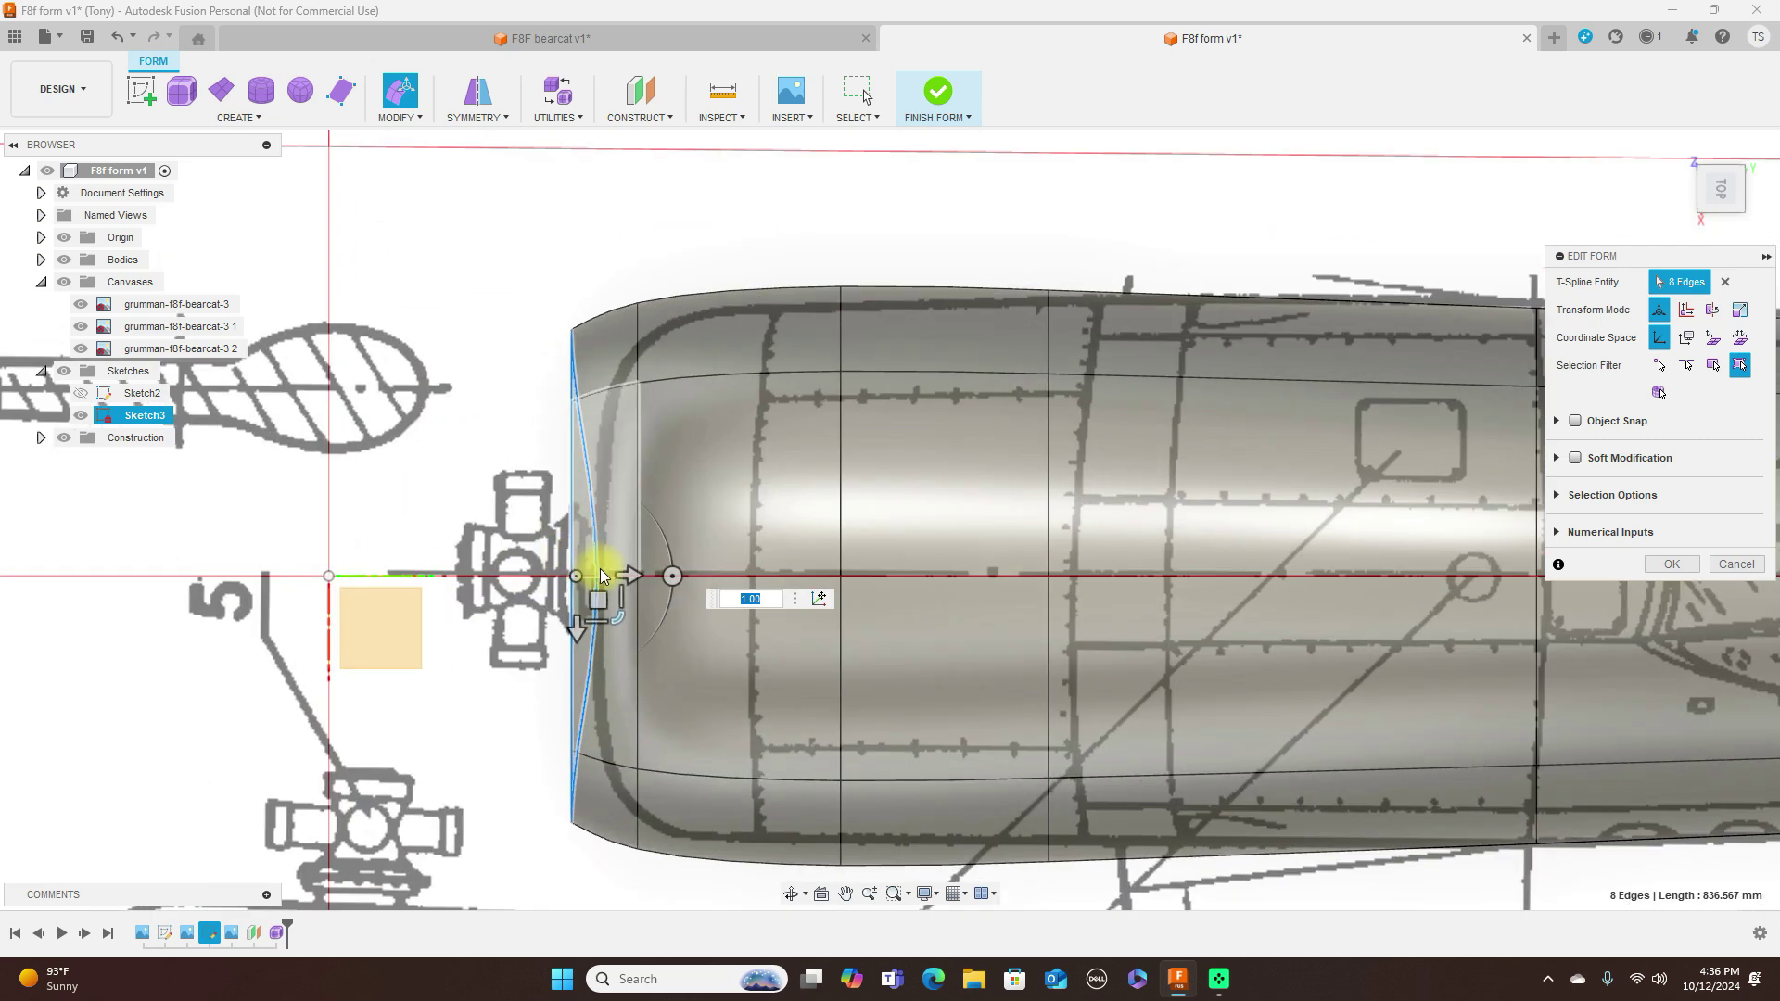
click(551, 524)
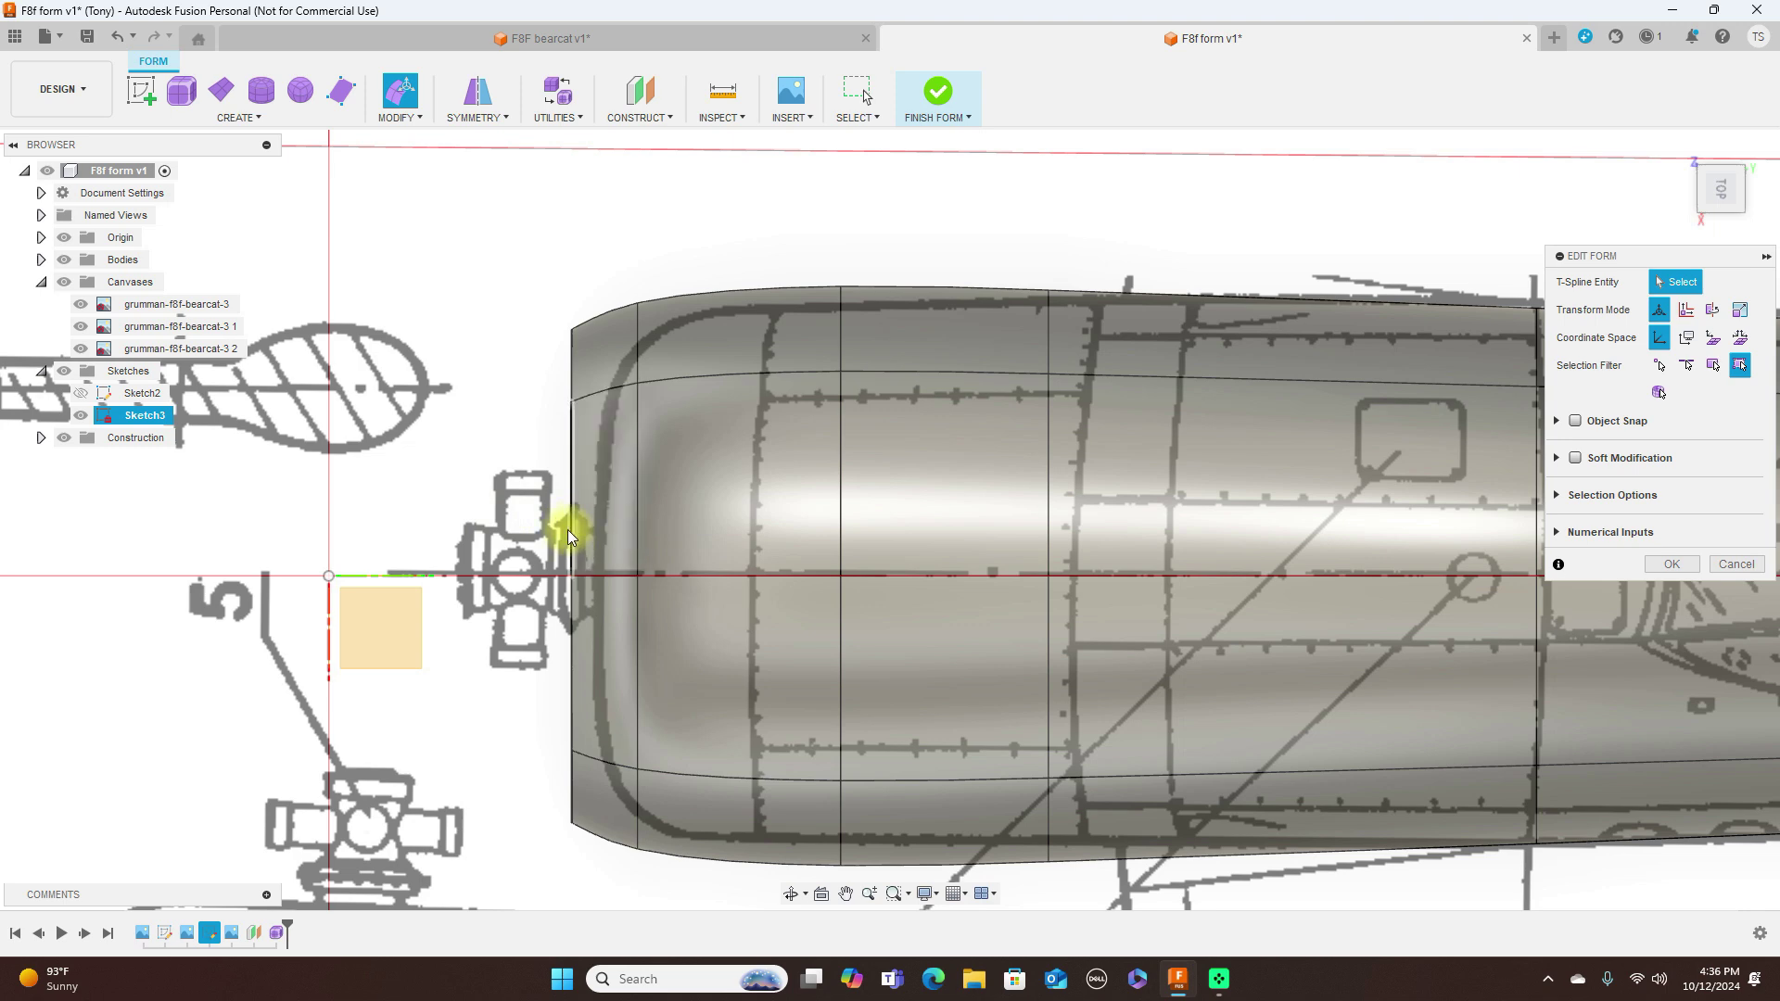
double_click(572, 536)
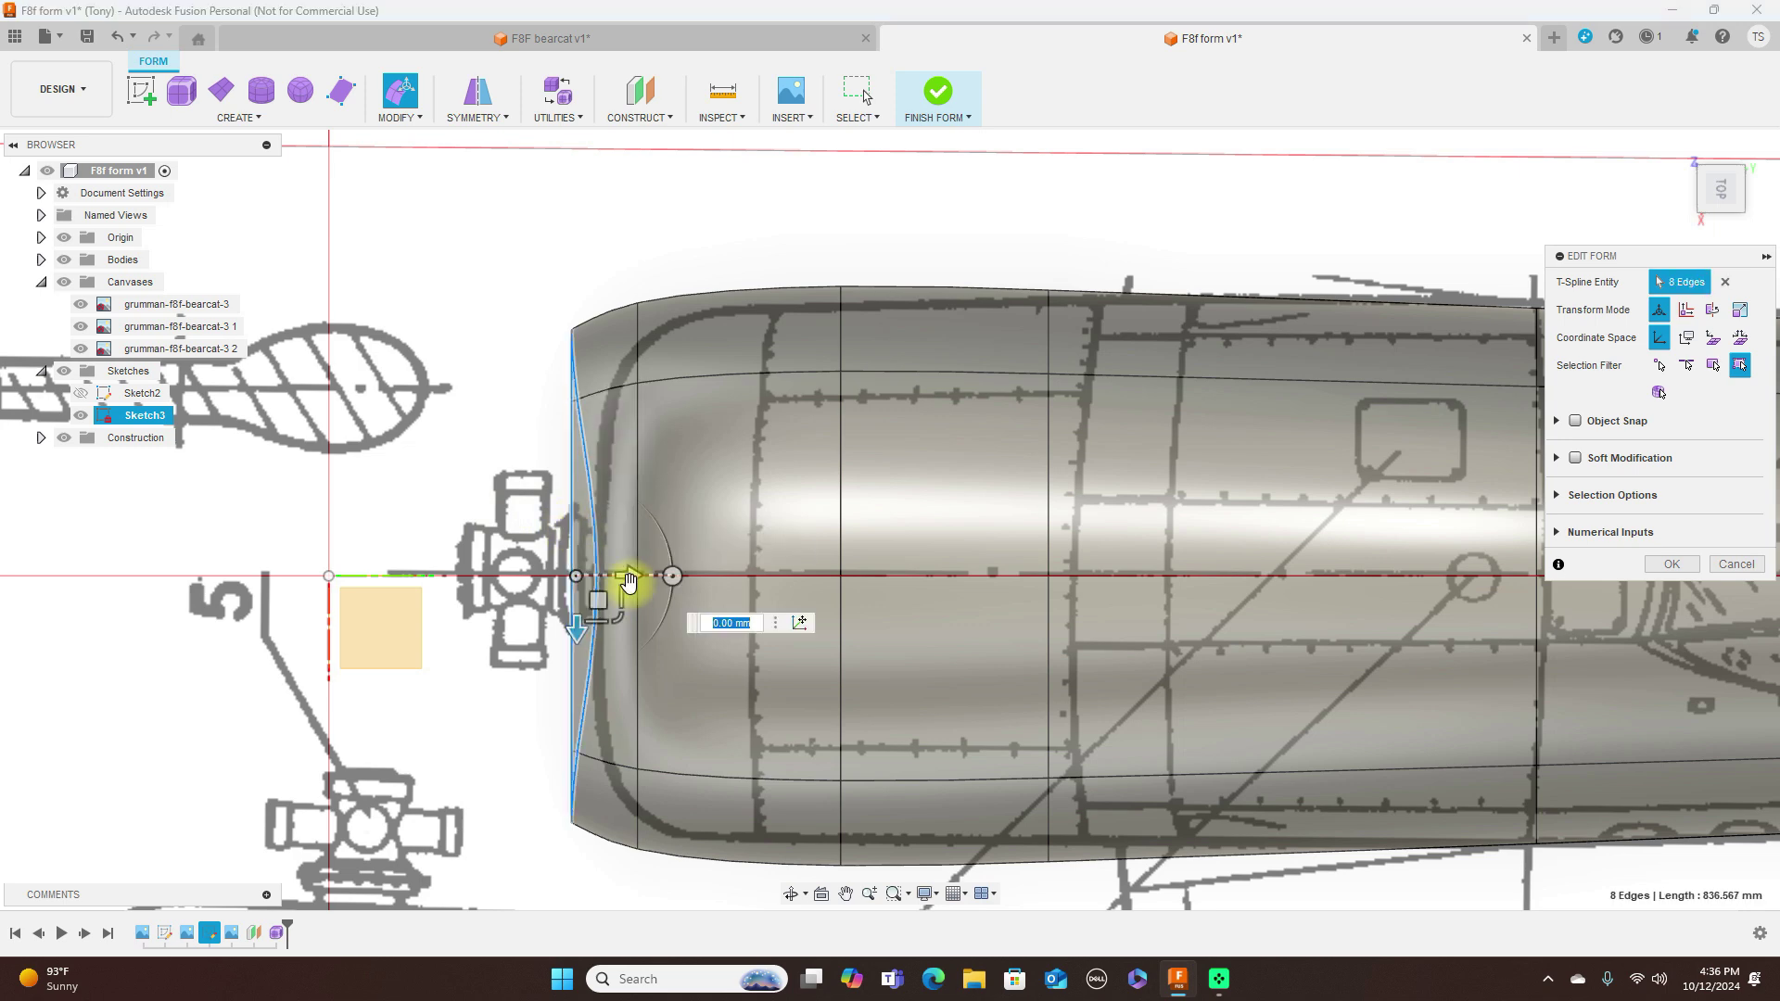
drag(619, 615, 616, 586)
Step: Check the narrowed nose from the front, side and top views
shift+middle_drag(1363, 247, 1455, 238)
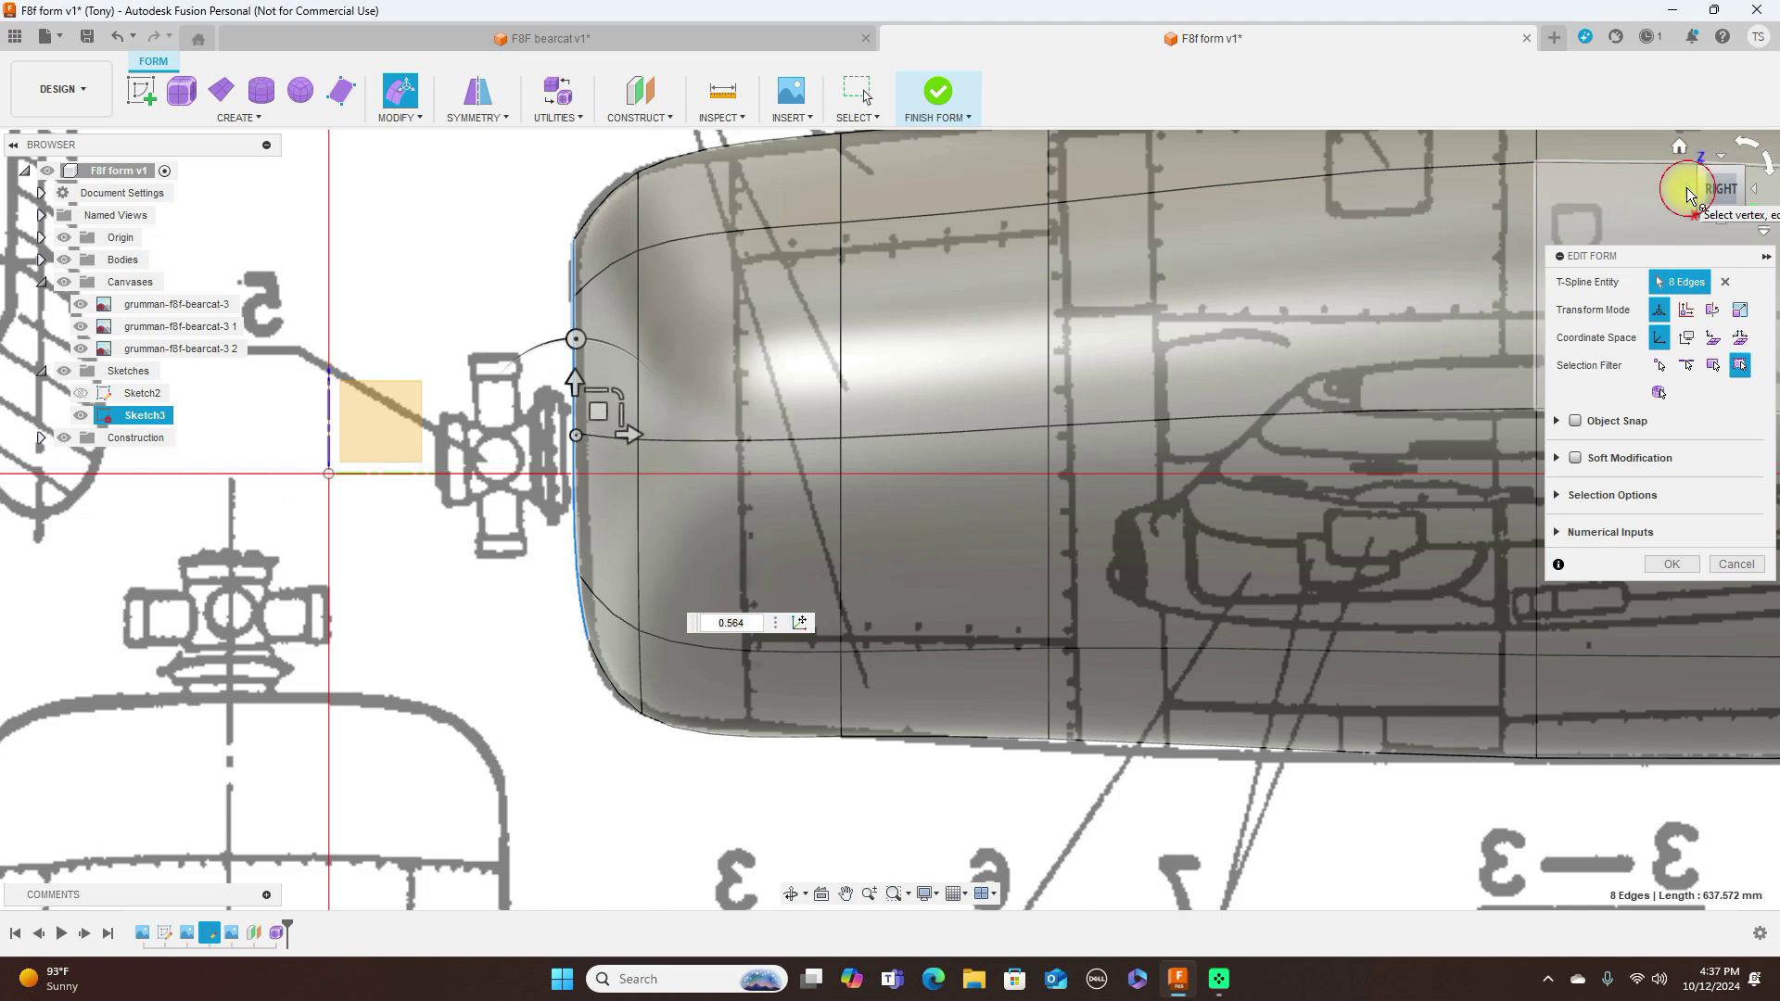
click(1687, 193)
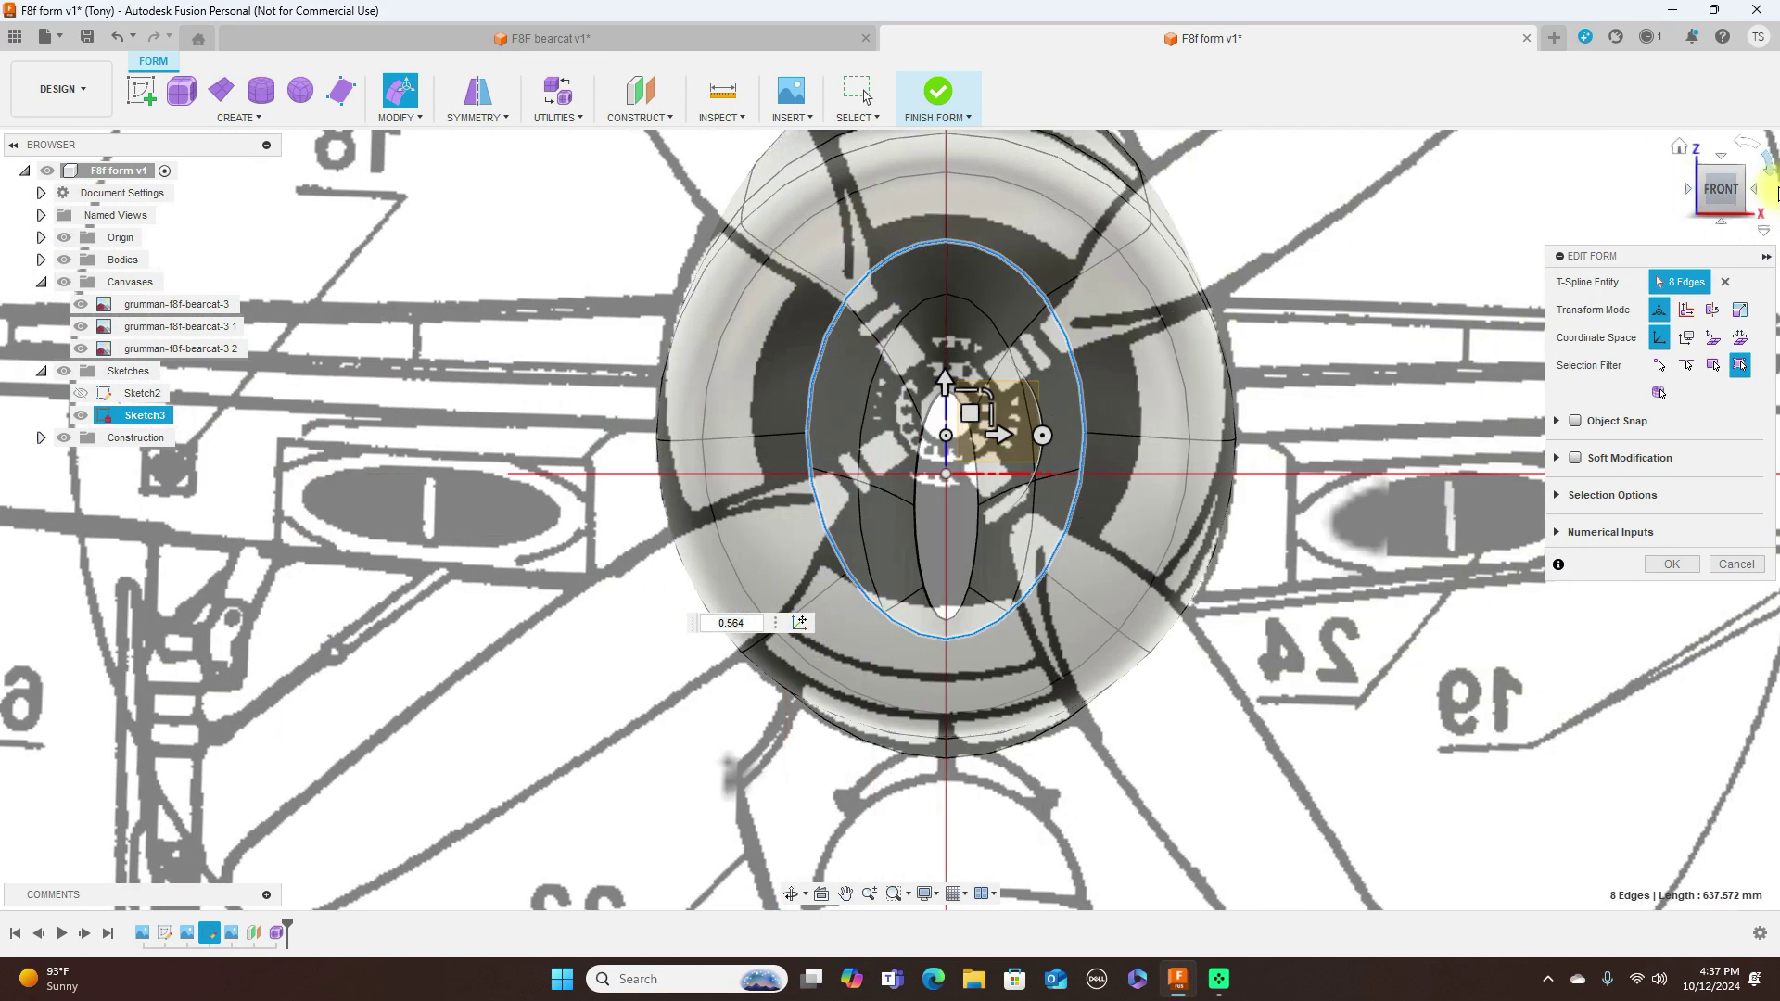
click(1755, 192)
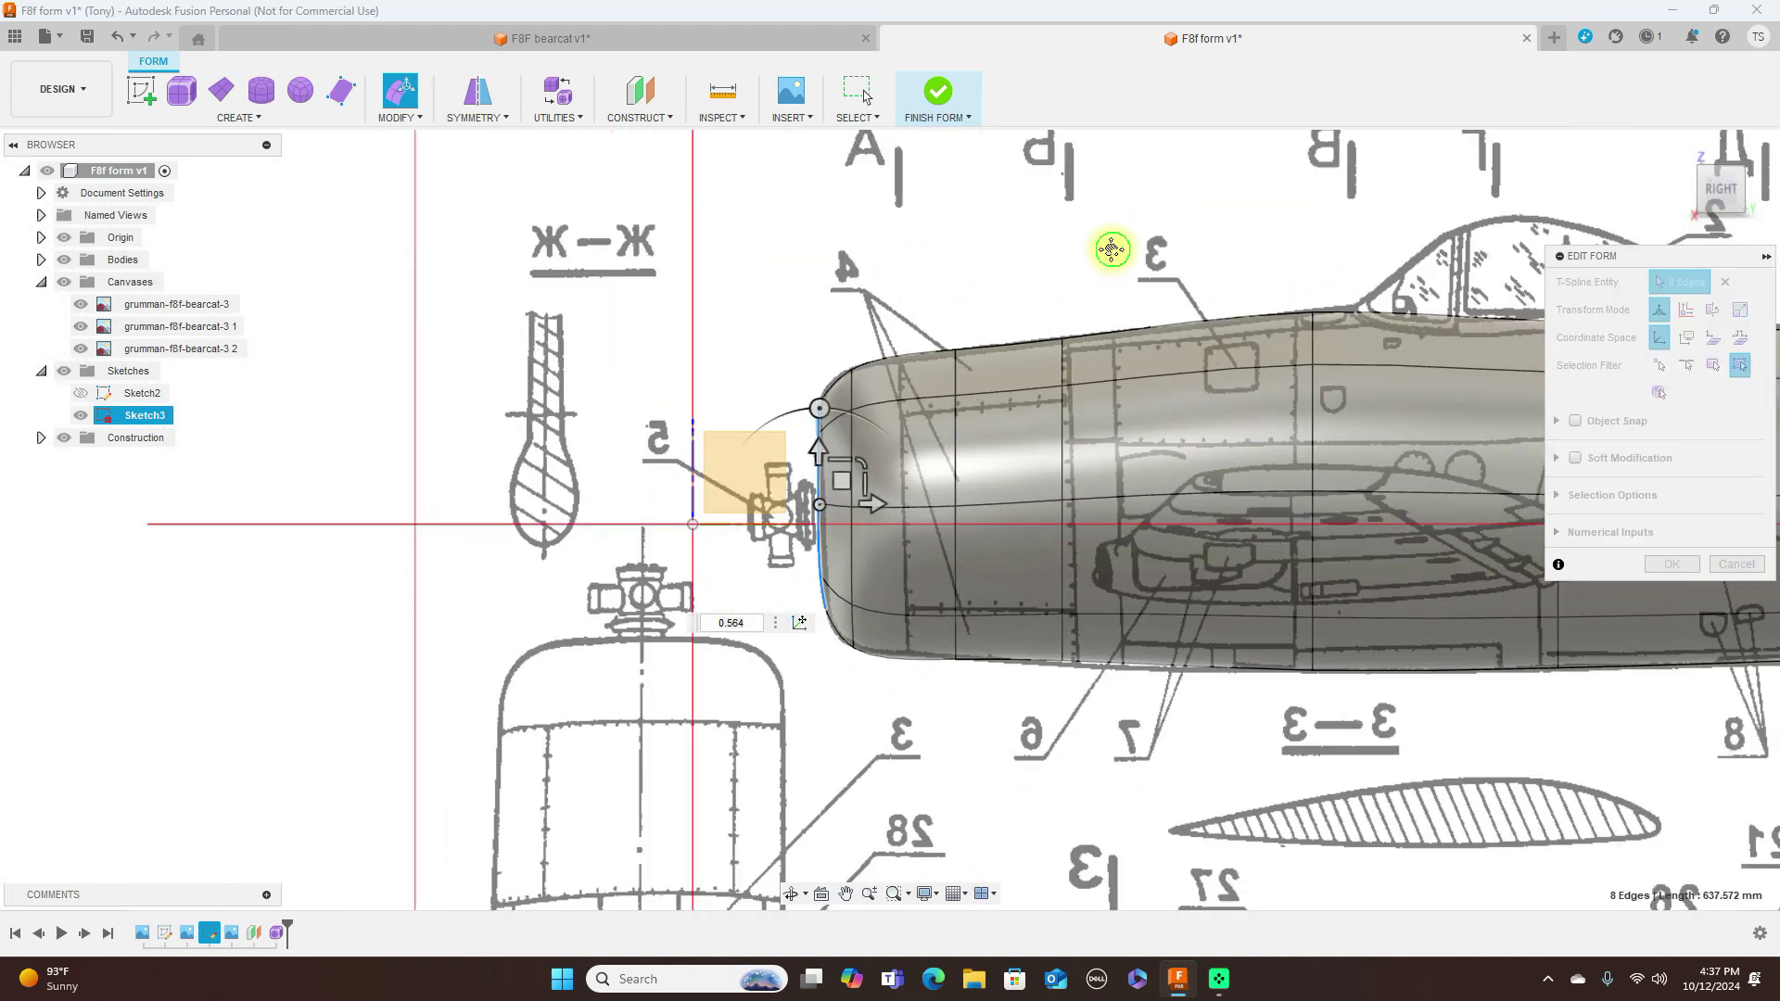
middle_drag(1113, 246, 418, 247)
scroll(1391, 742, down, 3)
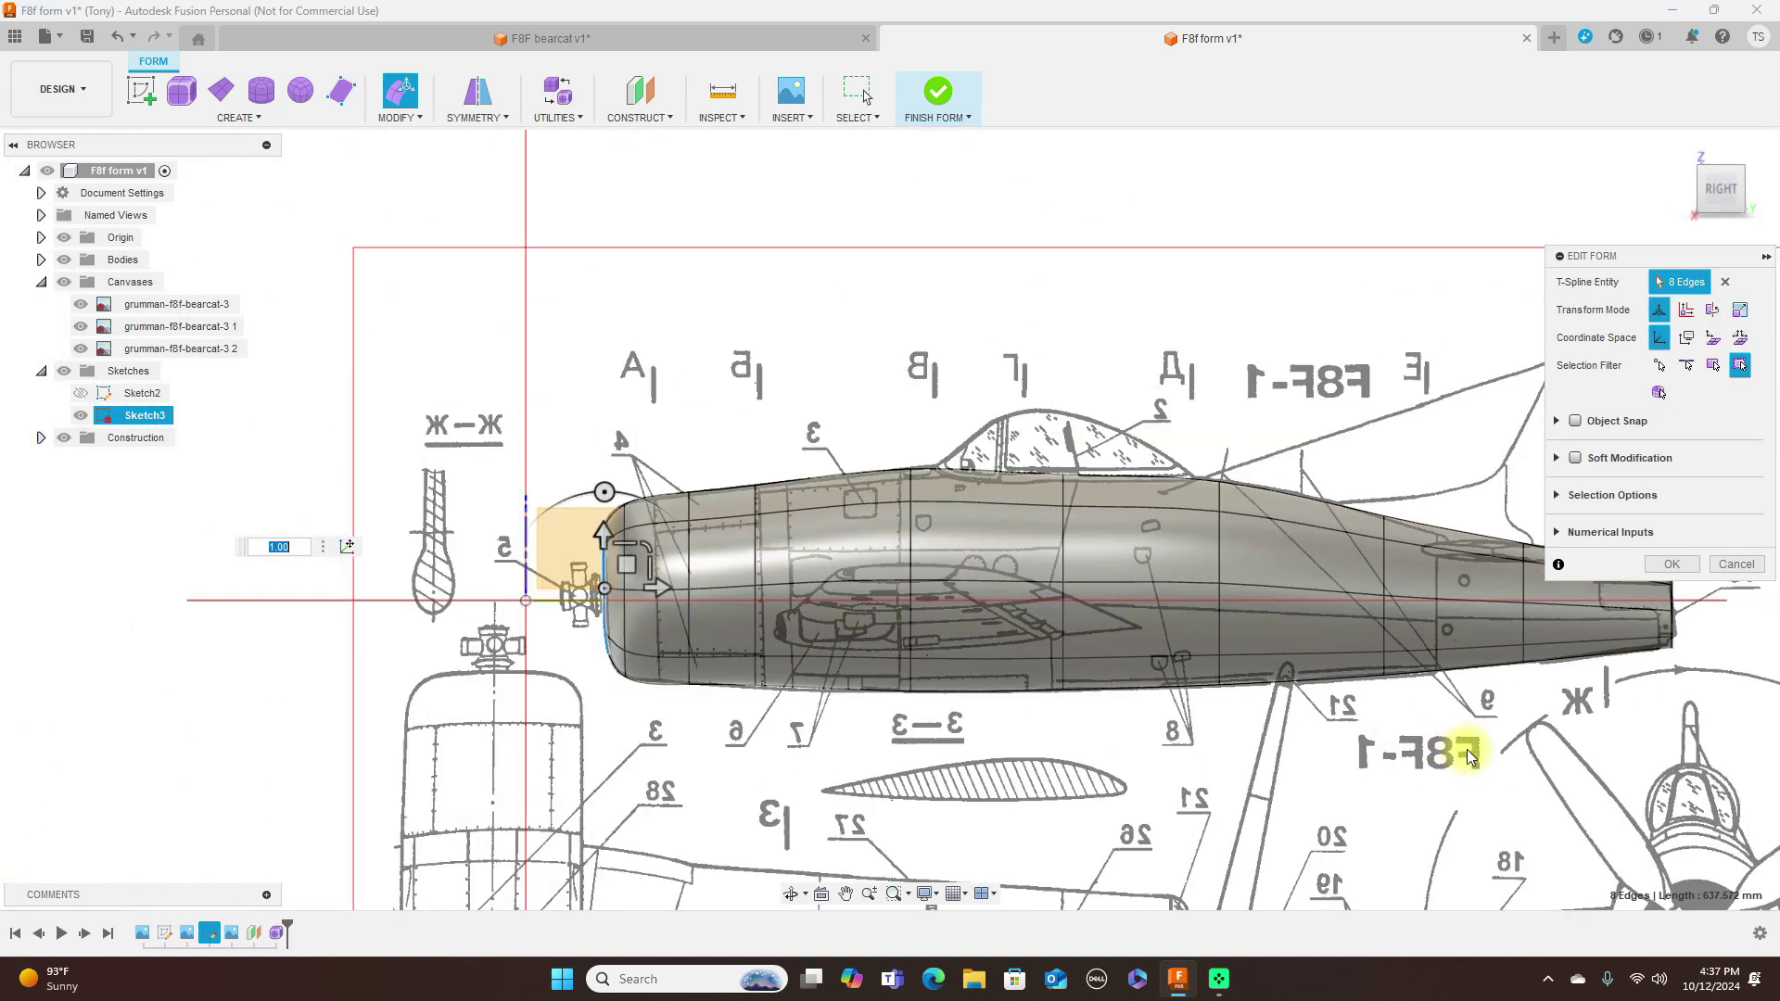
scroll(1196, 605, down, 3)
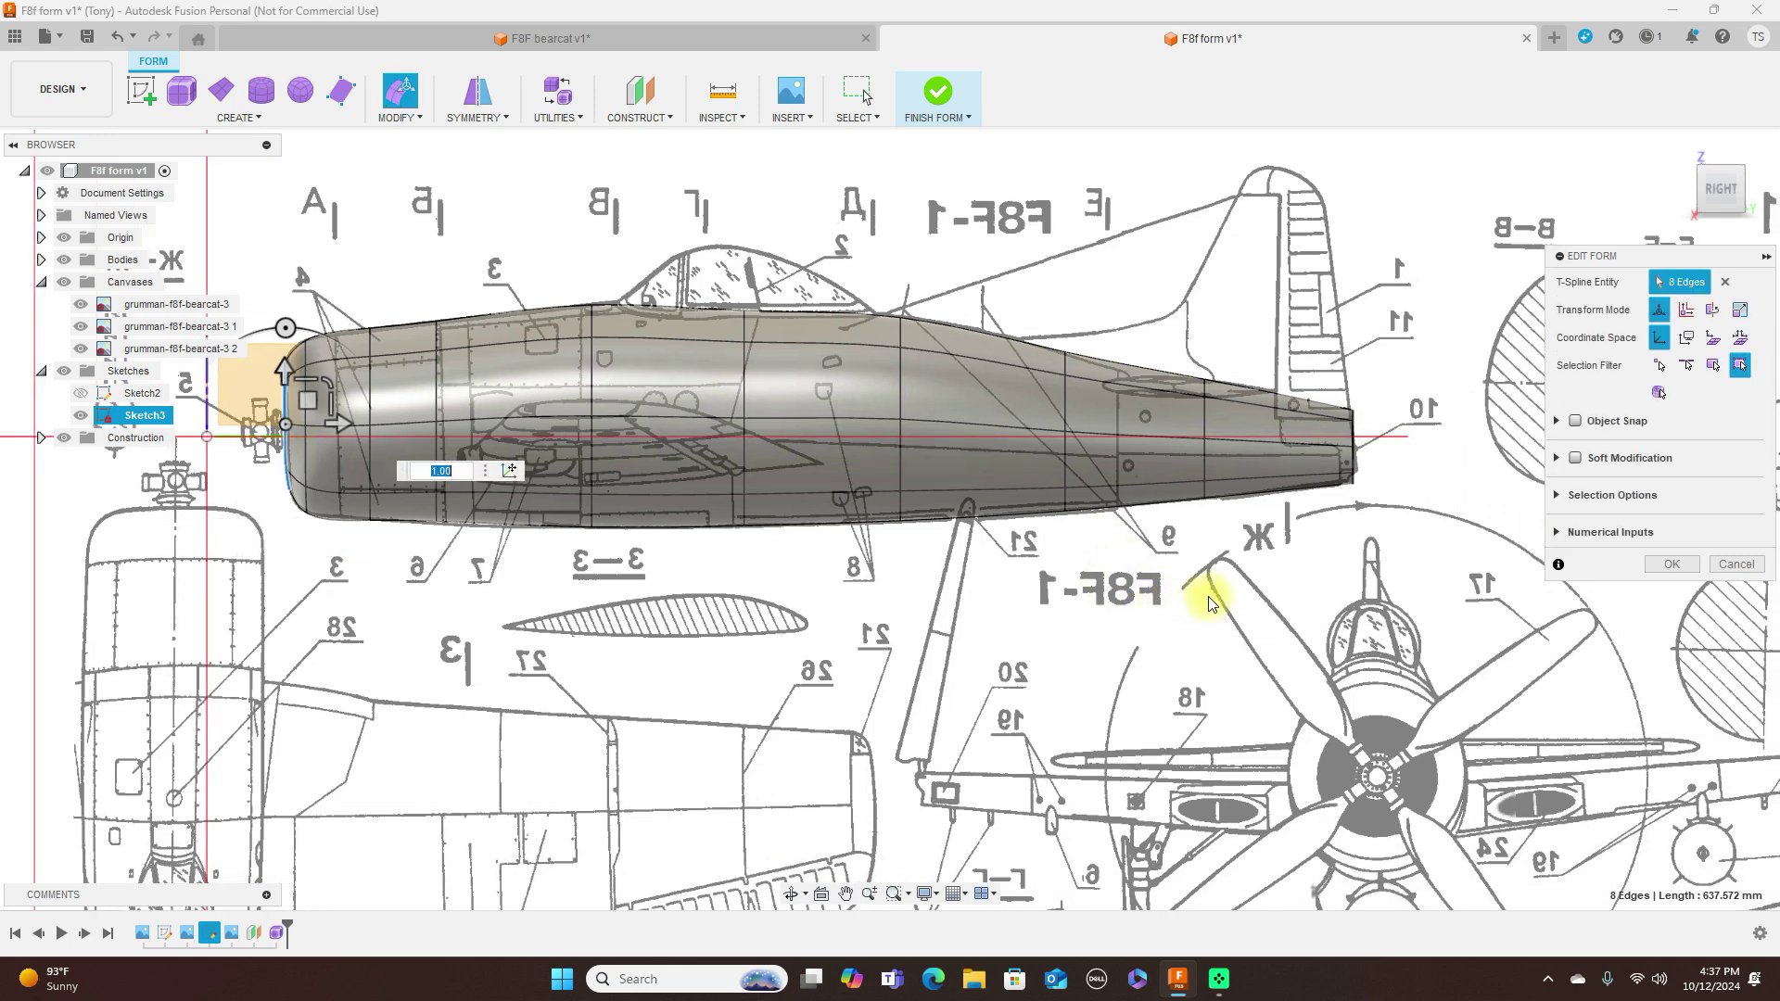
click(1725, 161)
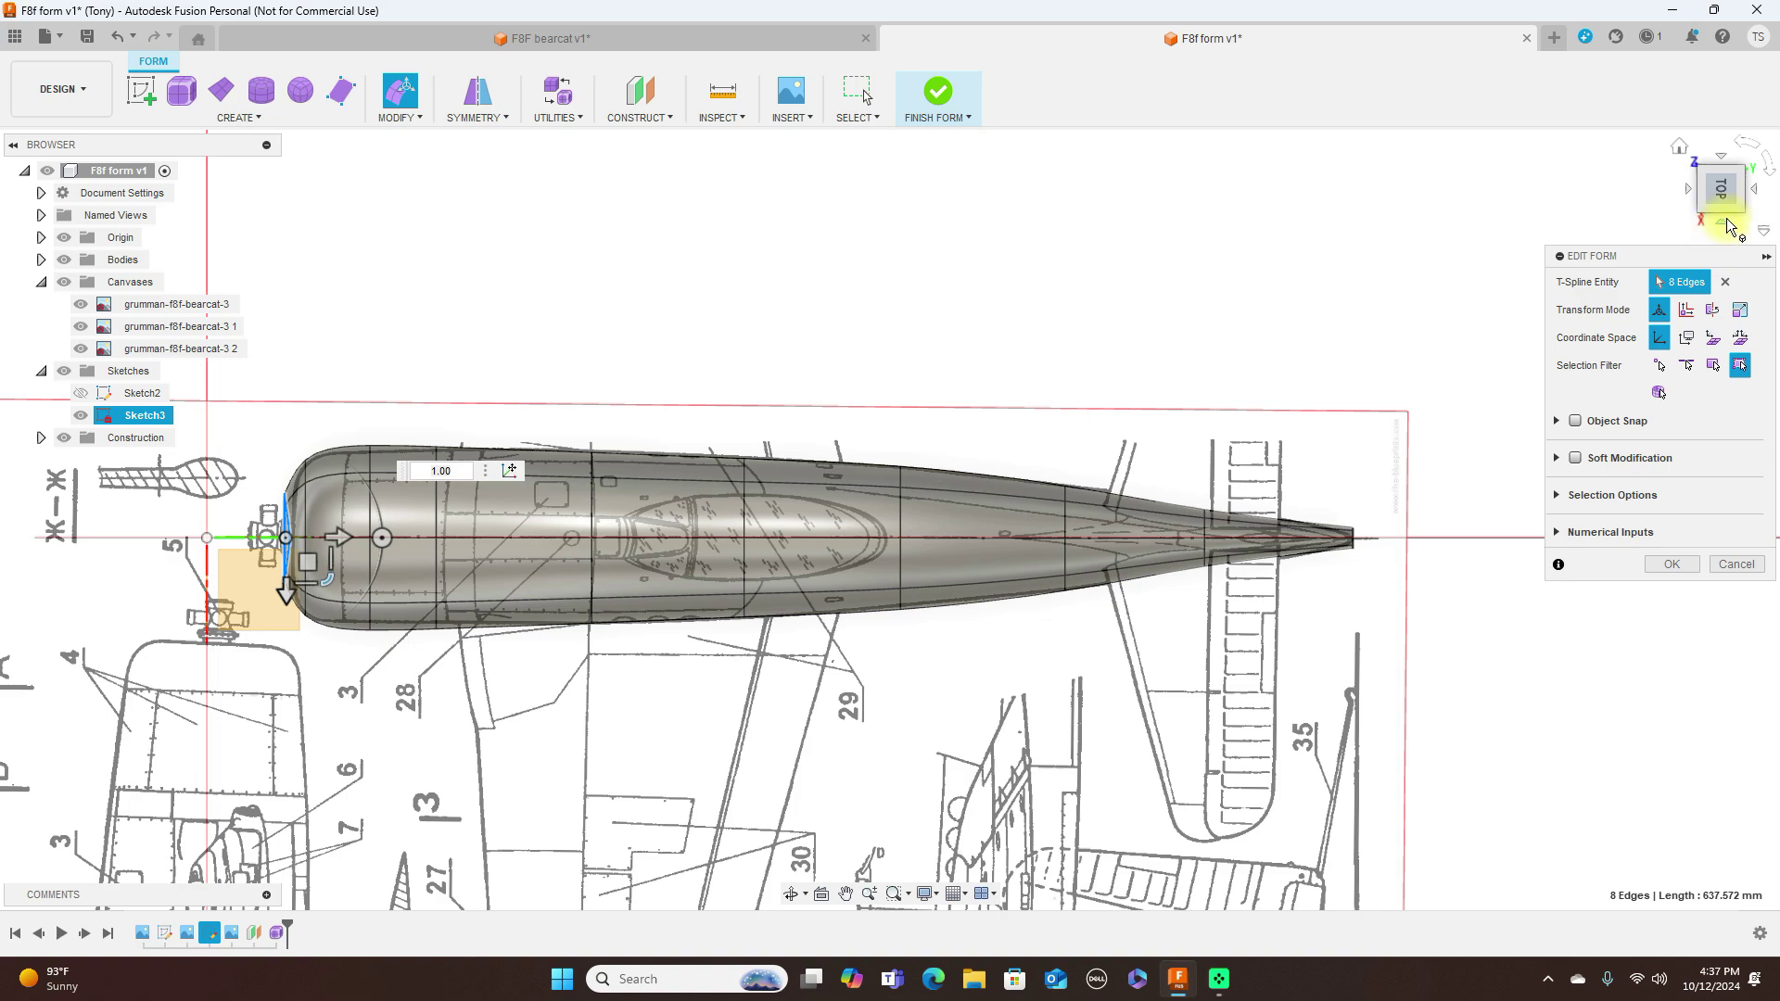
click(1724, 229)
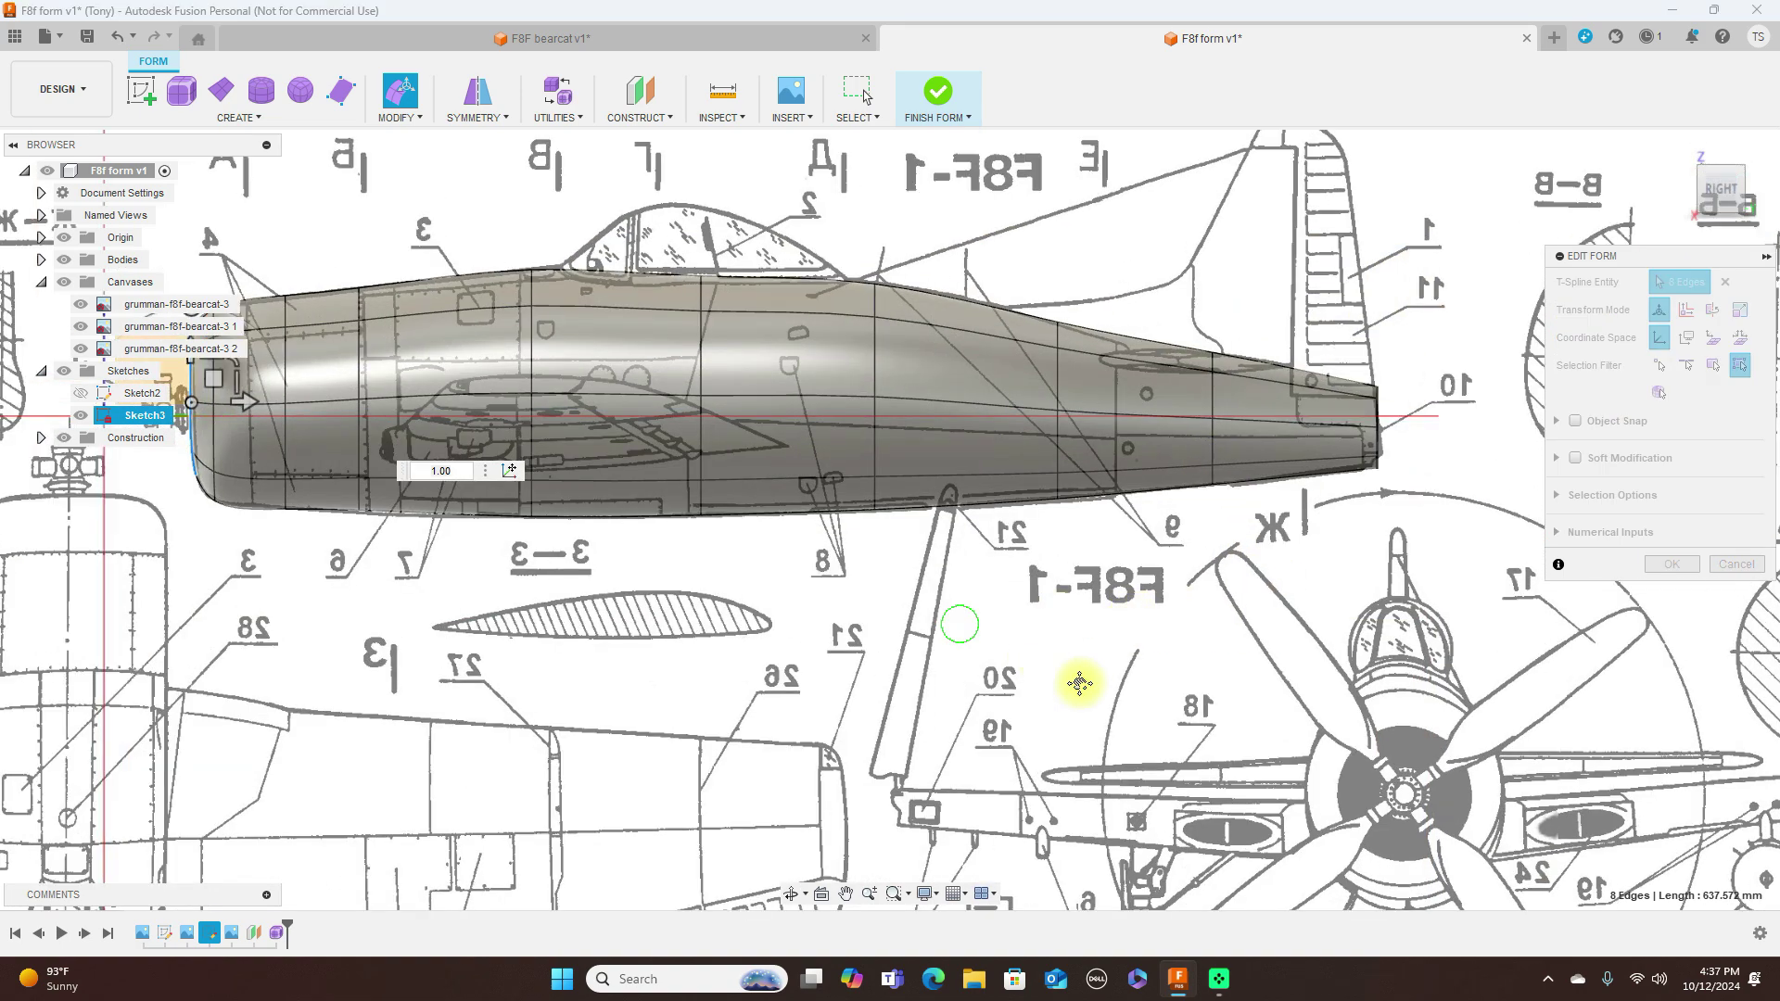
scroll(1041, 664, up, 2)
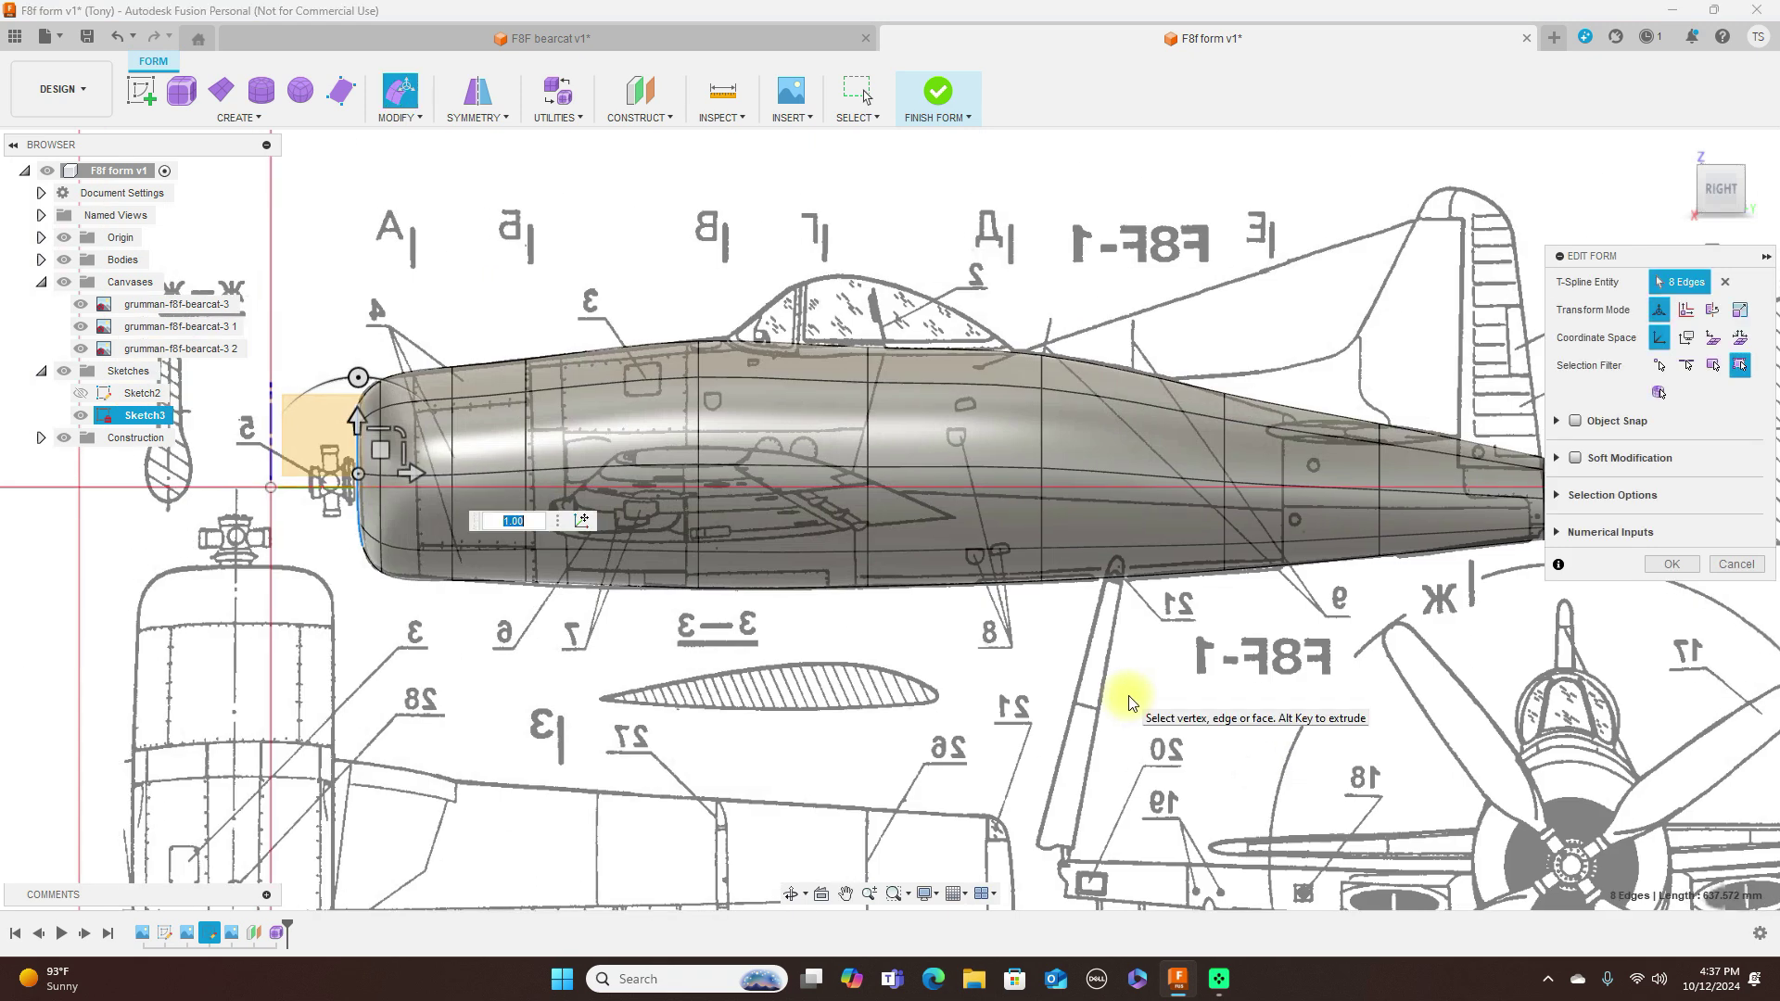
Step: Switch to box display and pull three upper-fuselage vertices toward the blueprint profile
key(alt+1)
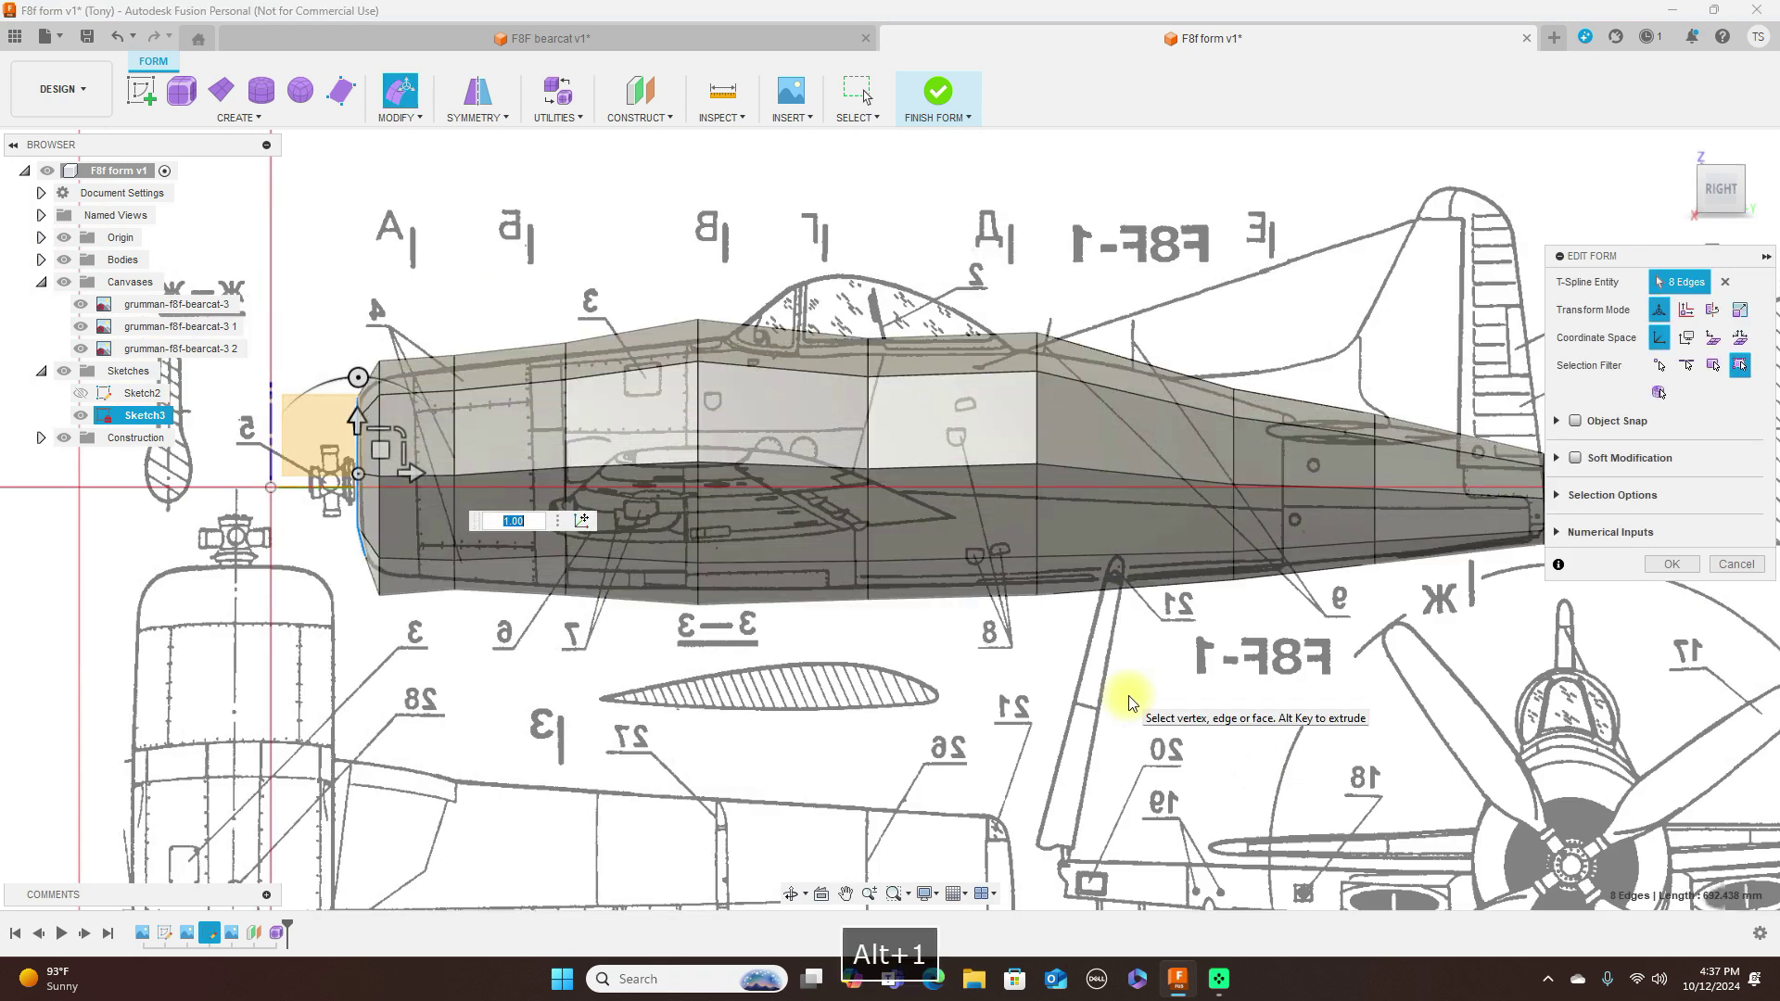
scroll(890, 691, up, 2)
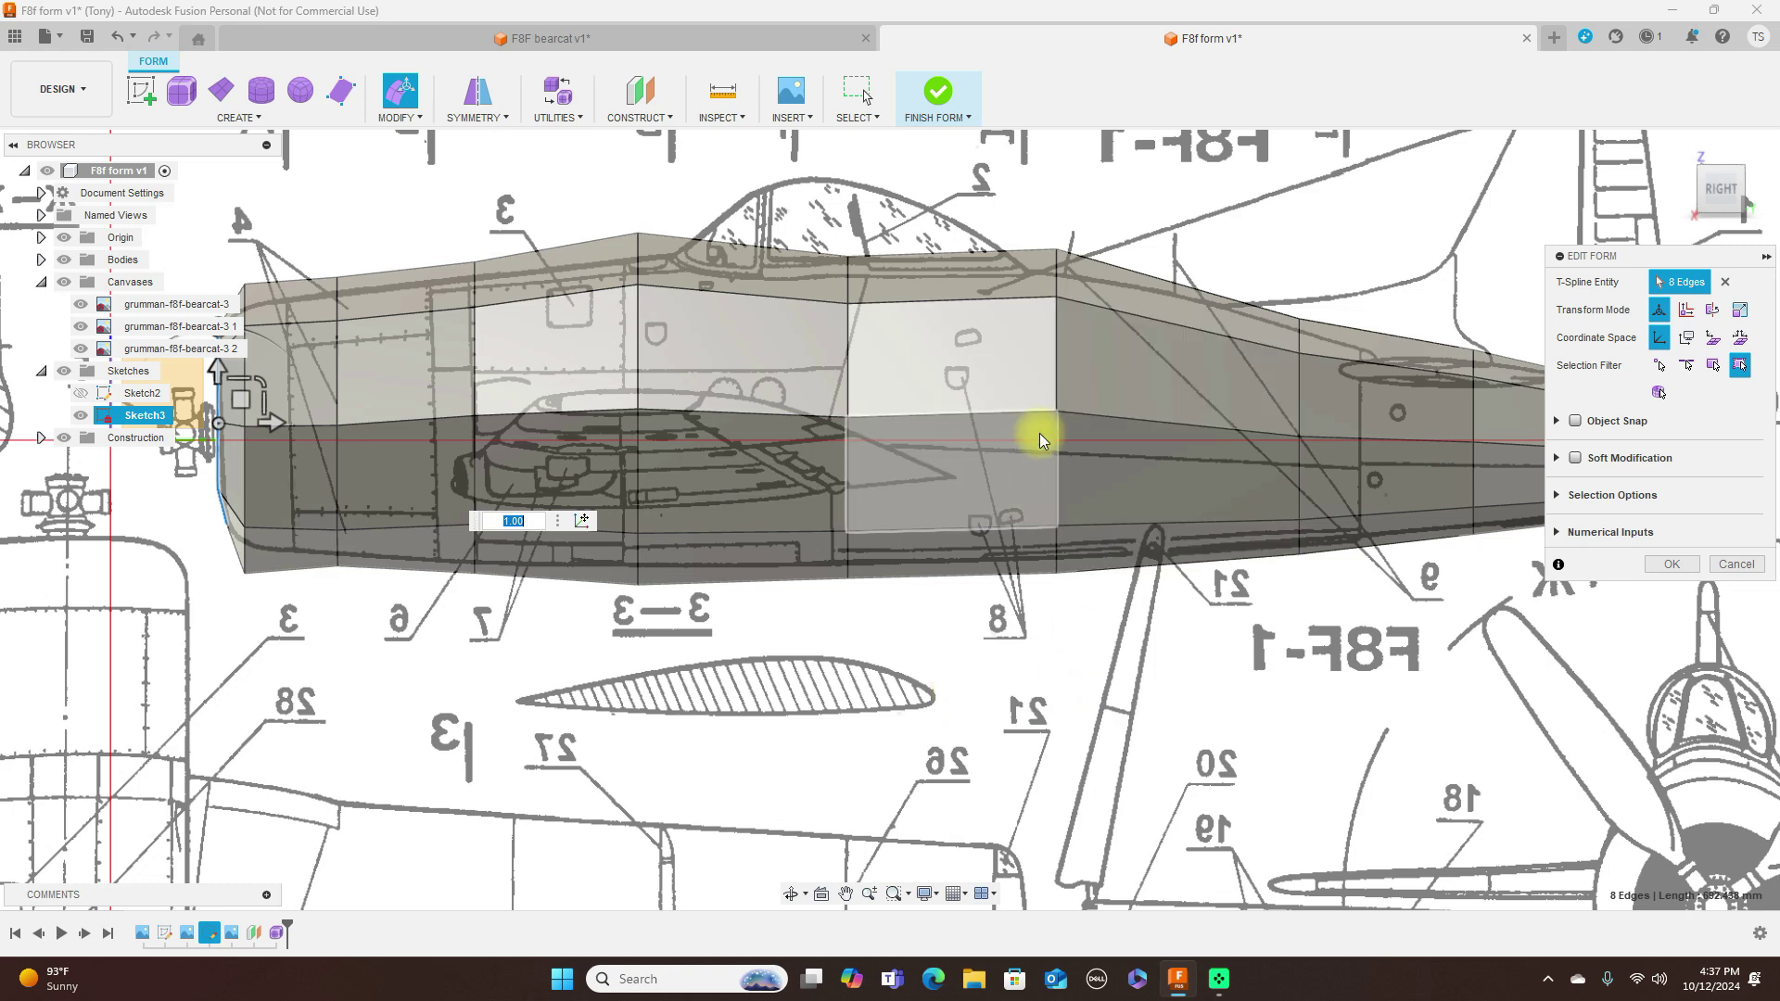
click(1058, 417)
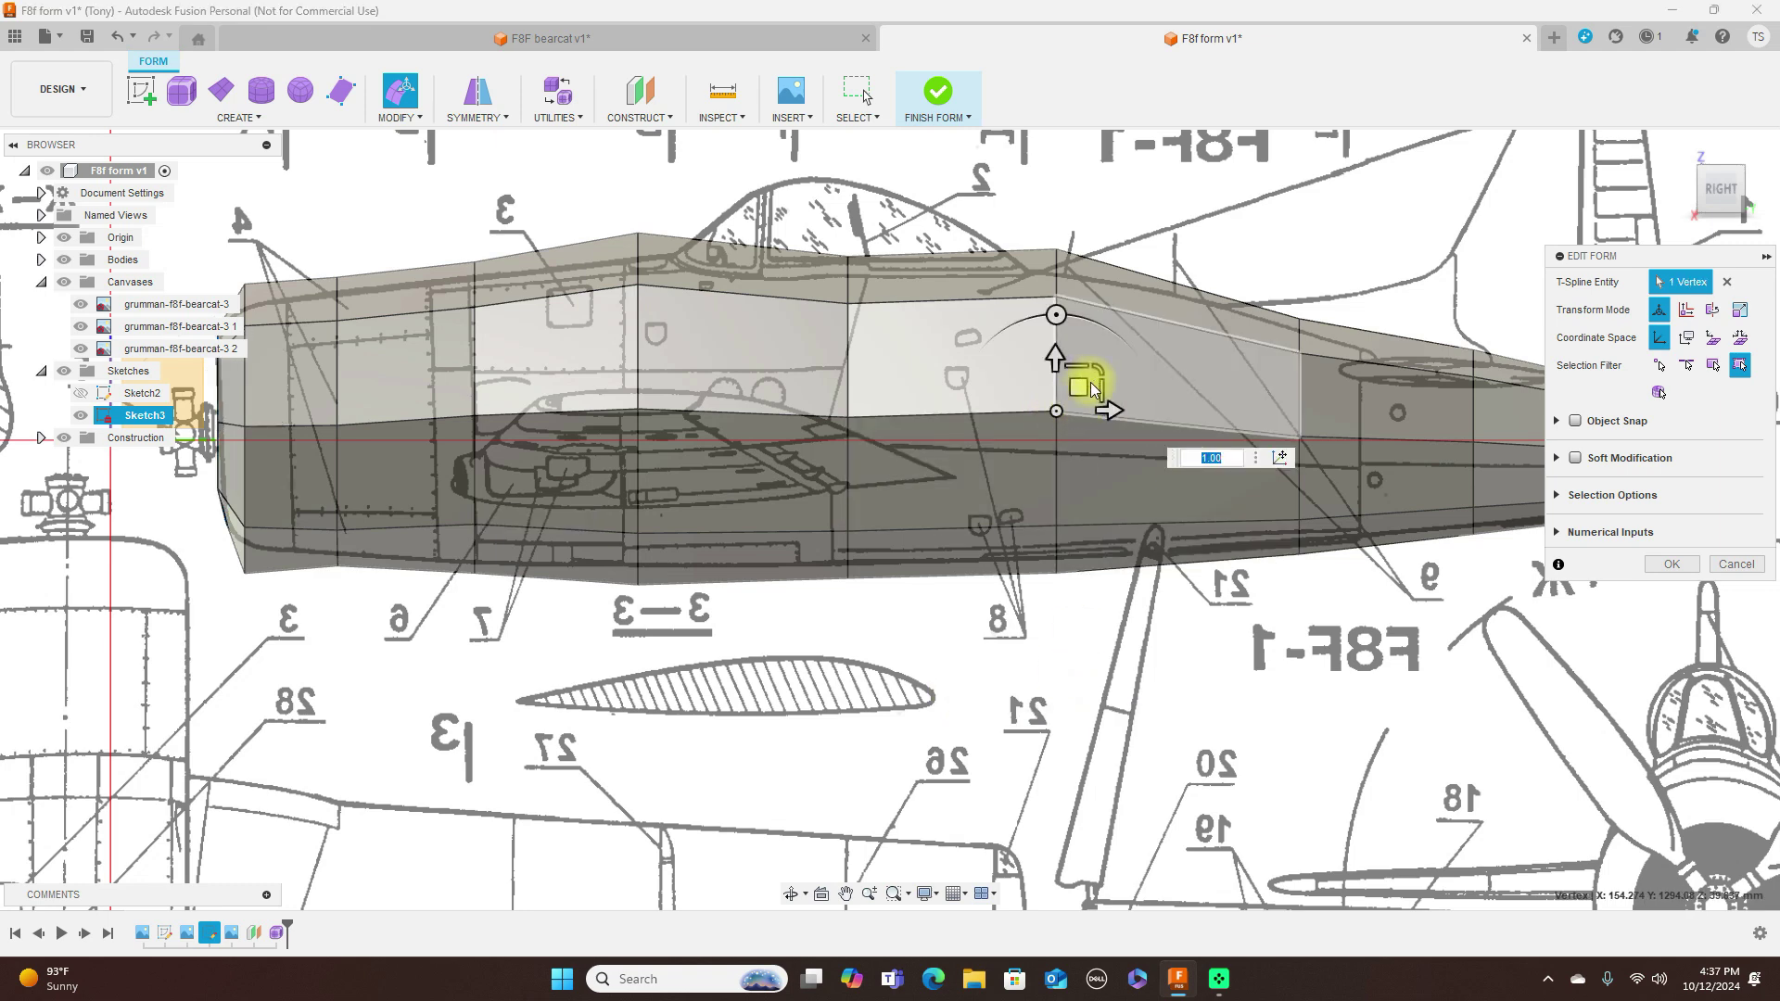
drag(1073, 386, 1076, 397)
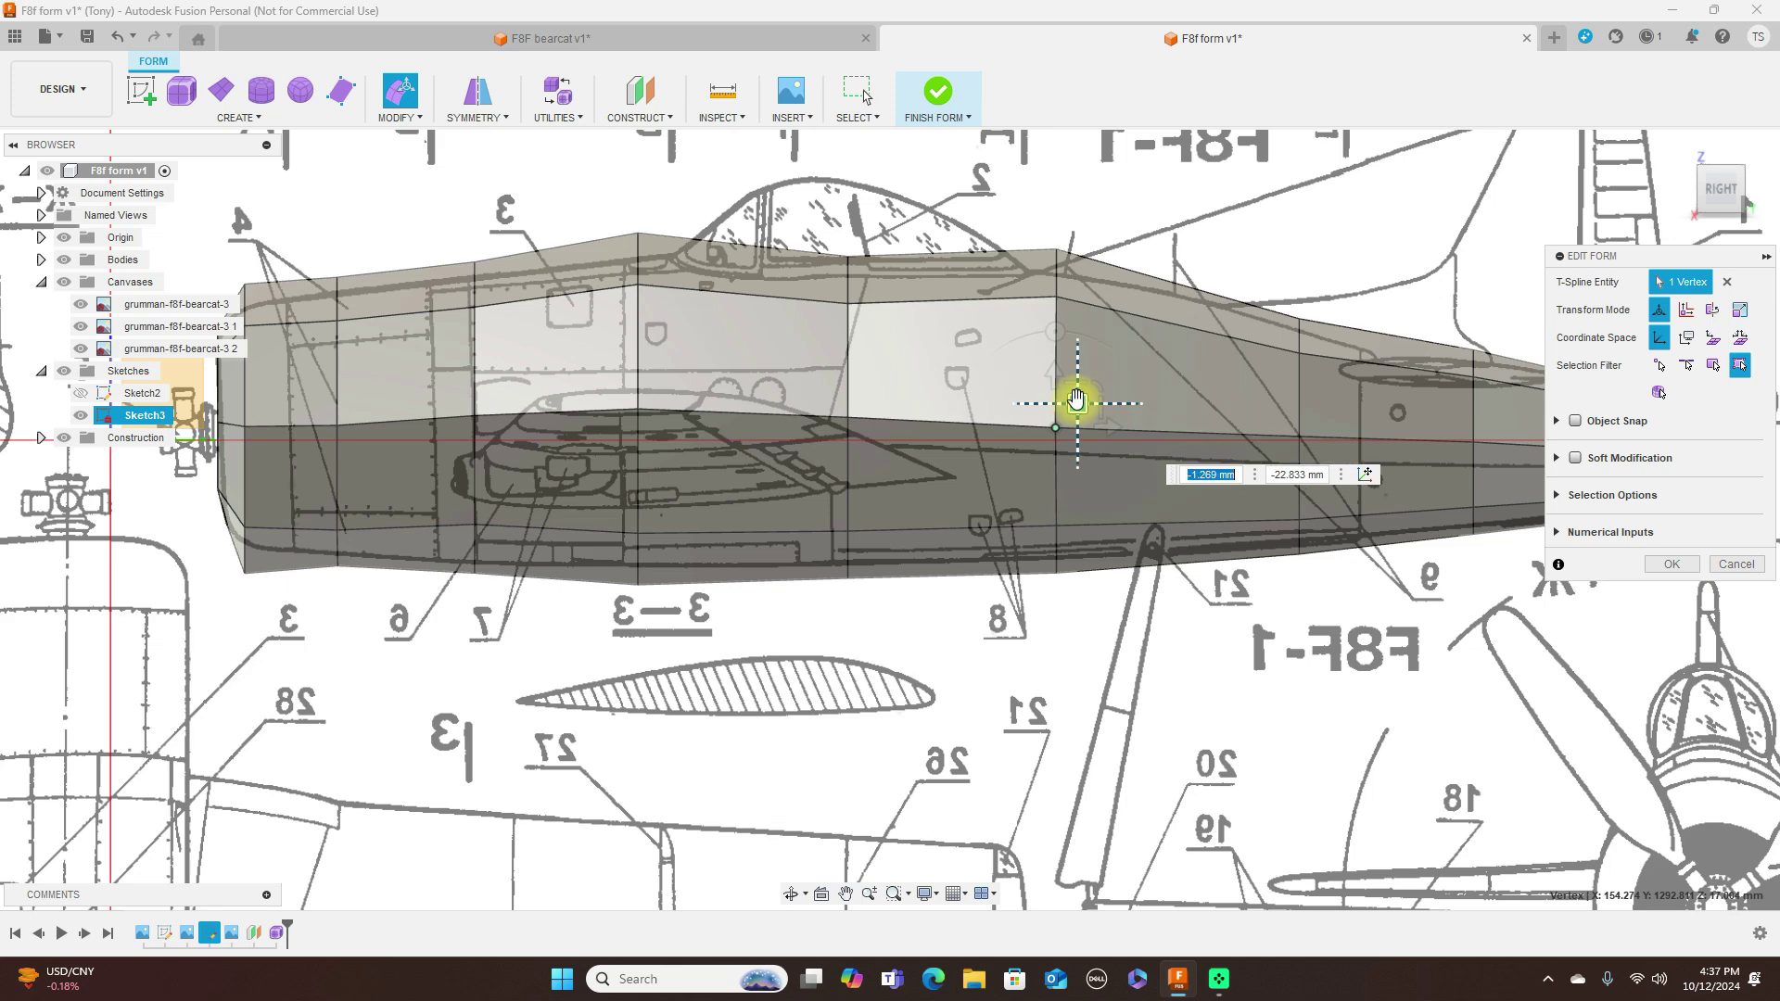
click(638, 418)
drag(661, 393, 663, 399)
click(639, 282)
drag(659, 260, 661, 280)
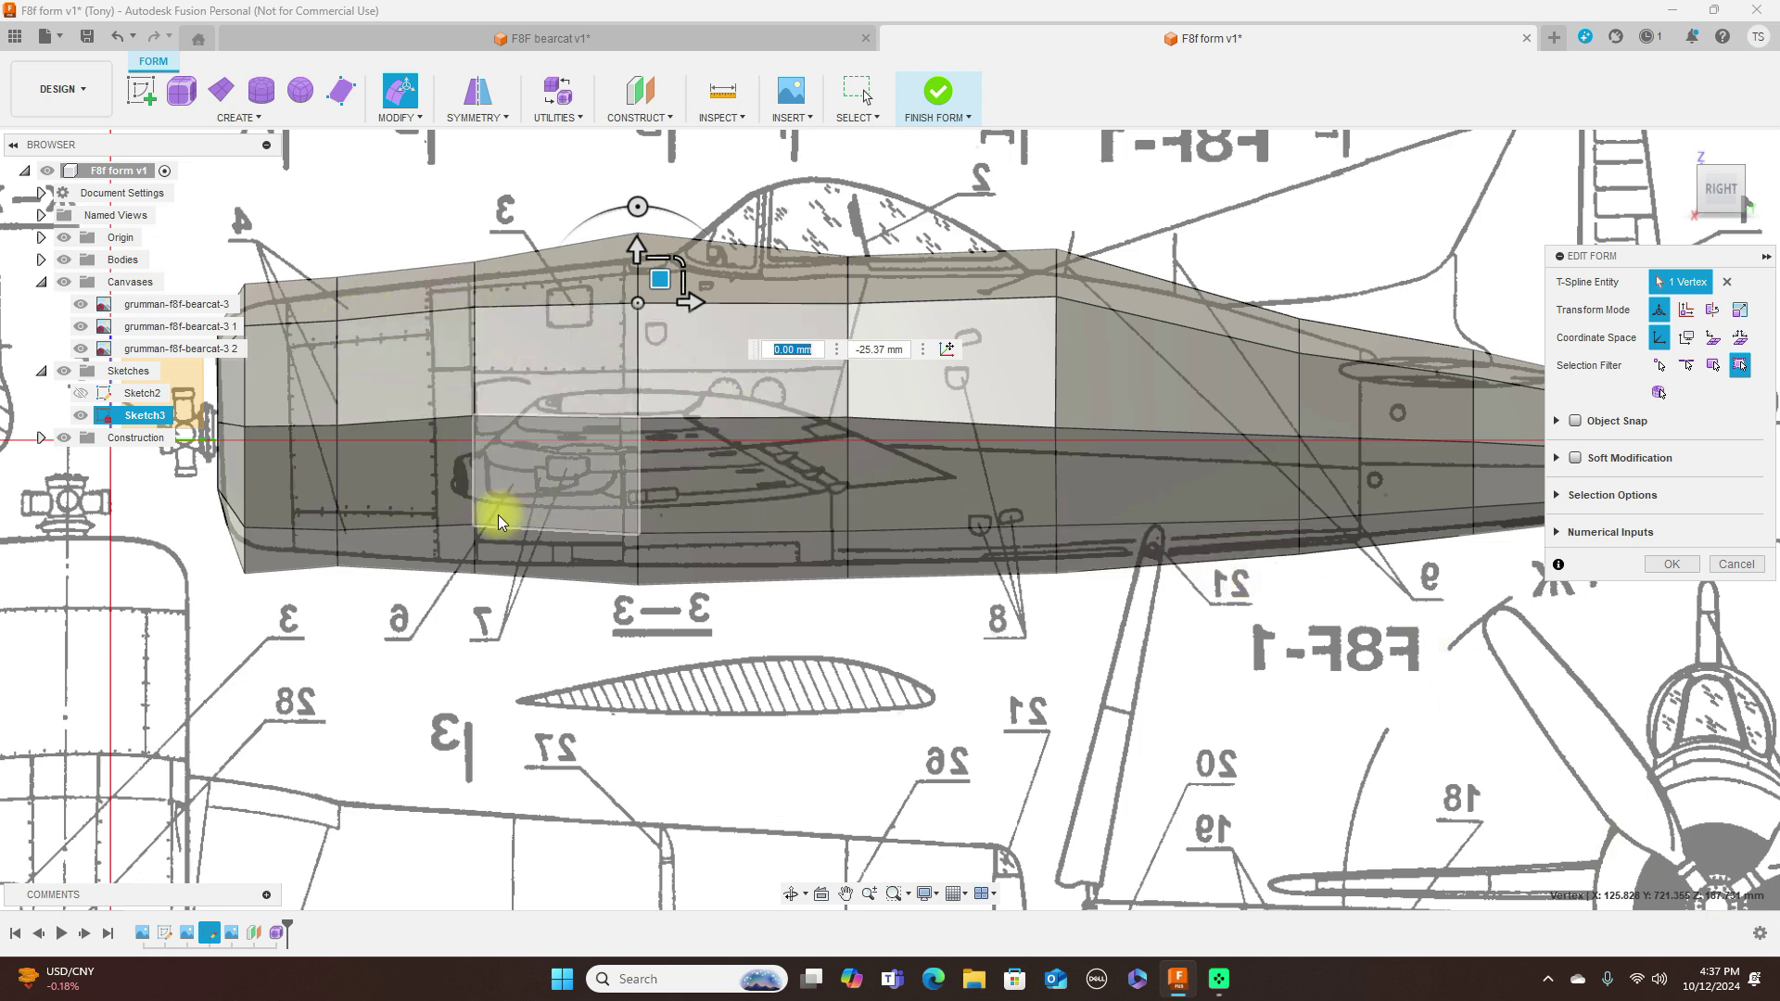
Step: Drag the upper and lower vertices behind the canopy onto the blueprint outline, one dropping about 10.15 mm
drag(475, 526, 495, 508)
drag(338, 431, 357, 397)
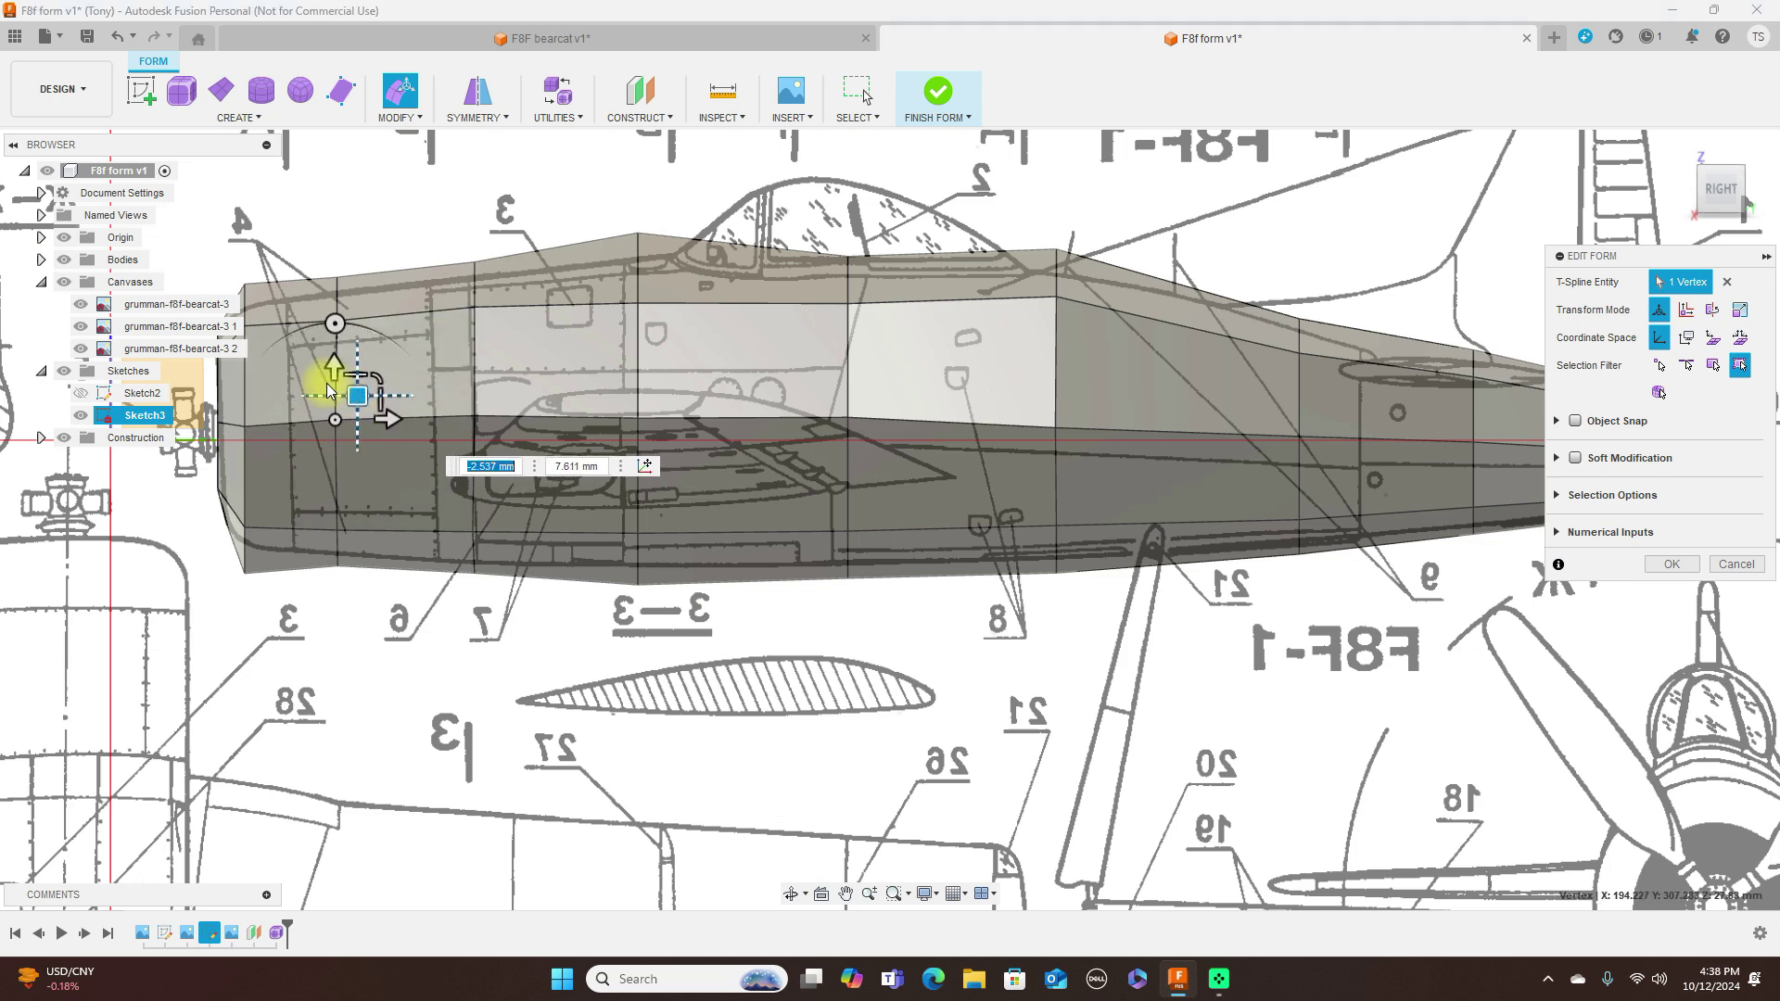
click(474, 304)
drag(498, 303, 496, 290)
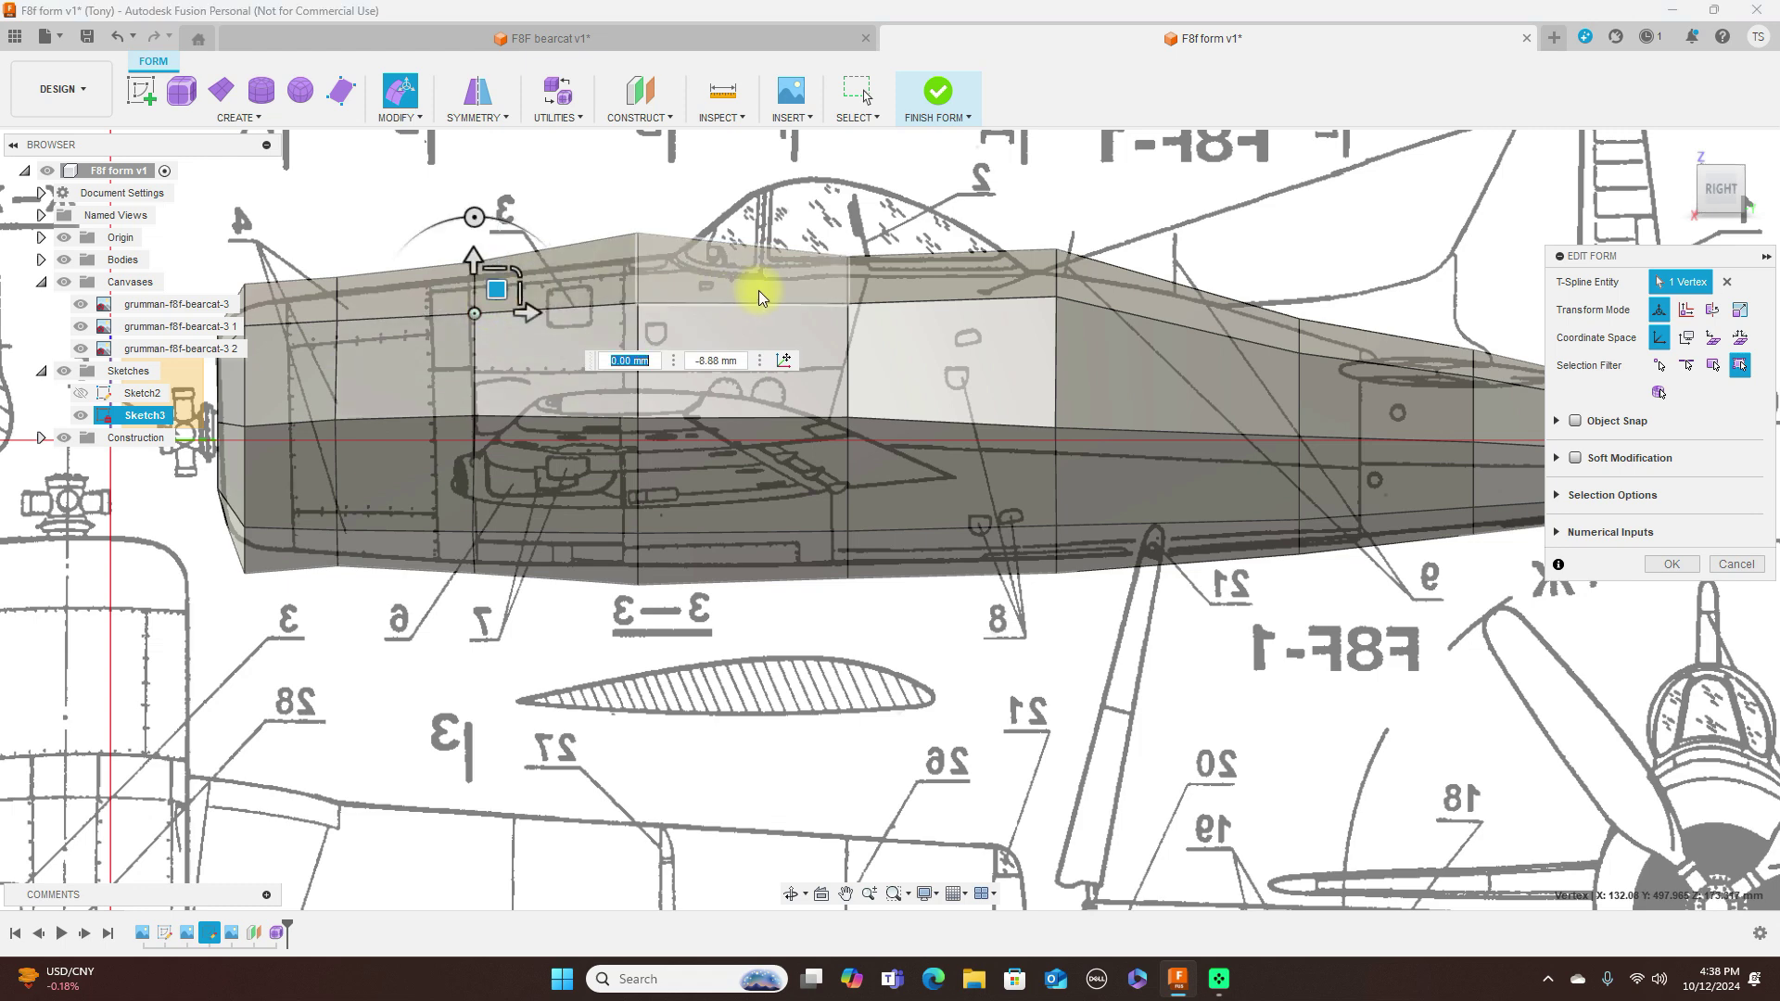
click(848, 302)
drag(872, 279, 872, 276)
click(1058, 300)
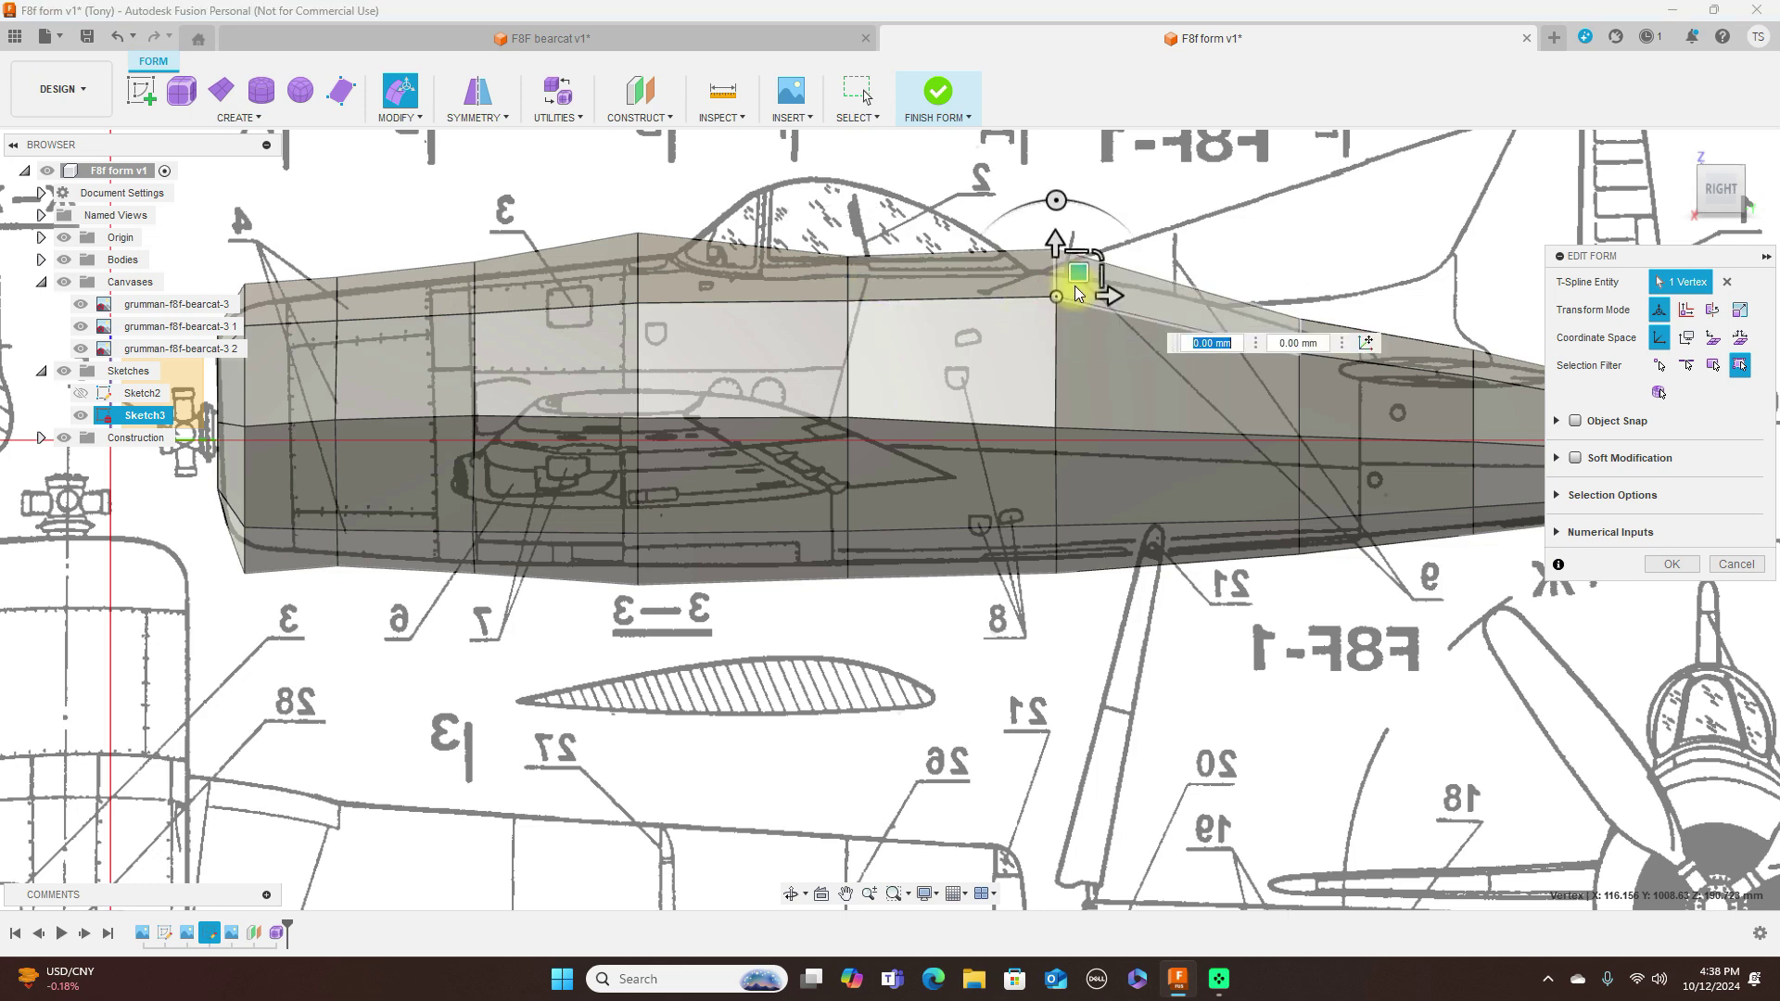
drag(1077, 280, 1077, 292)
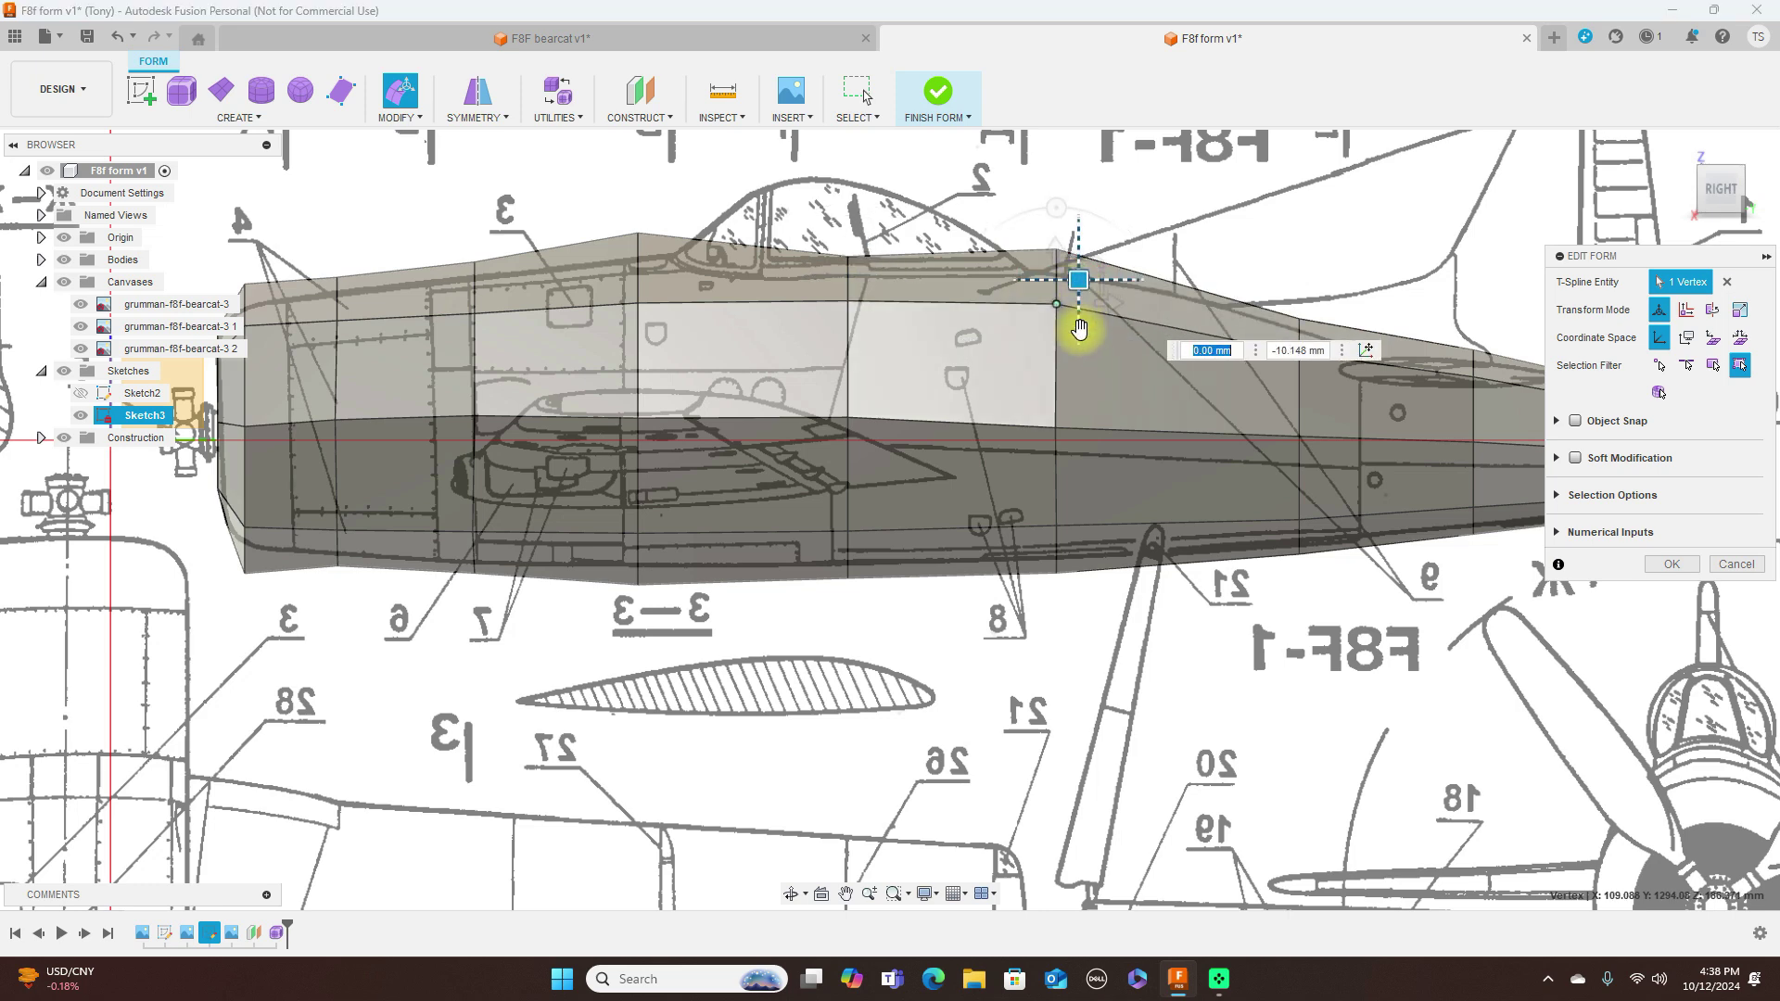
click(1057, 419)
drag(1076, 398, 1078, 400)
Step: Turn the view around to the aircraft's LEFT side
scroll(1279, 676, down, 3)
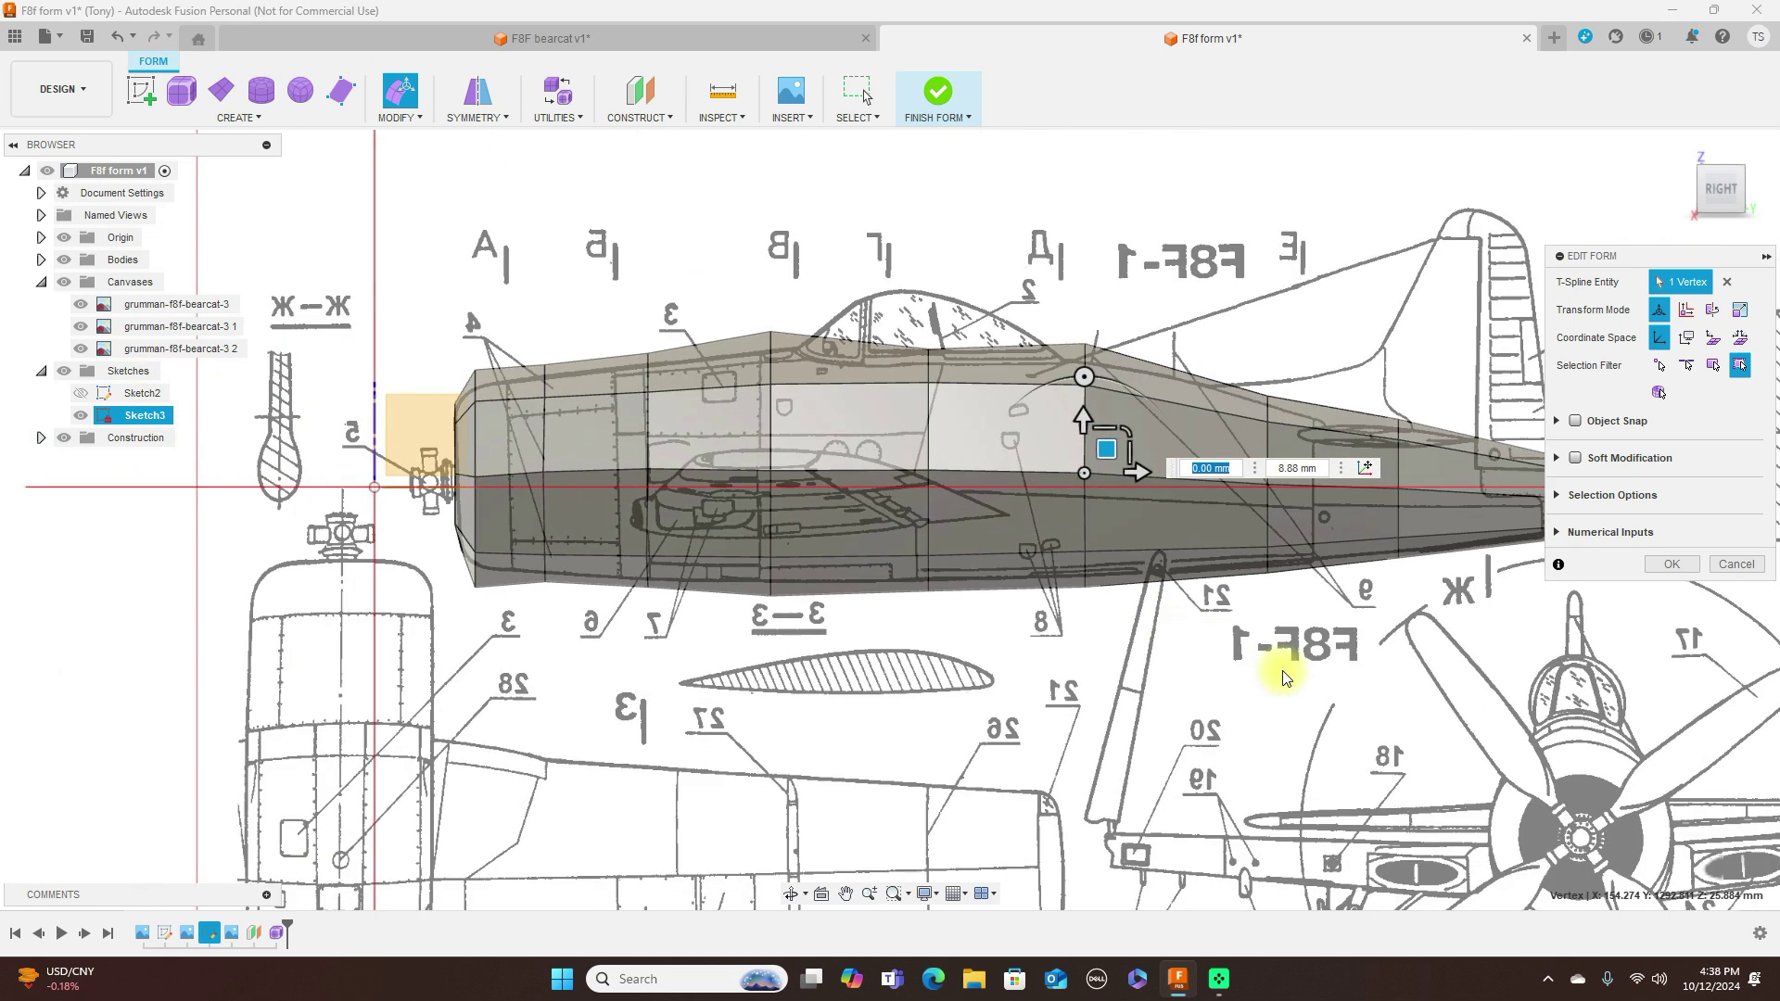
scroll(1283, 677, down, 1)
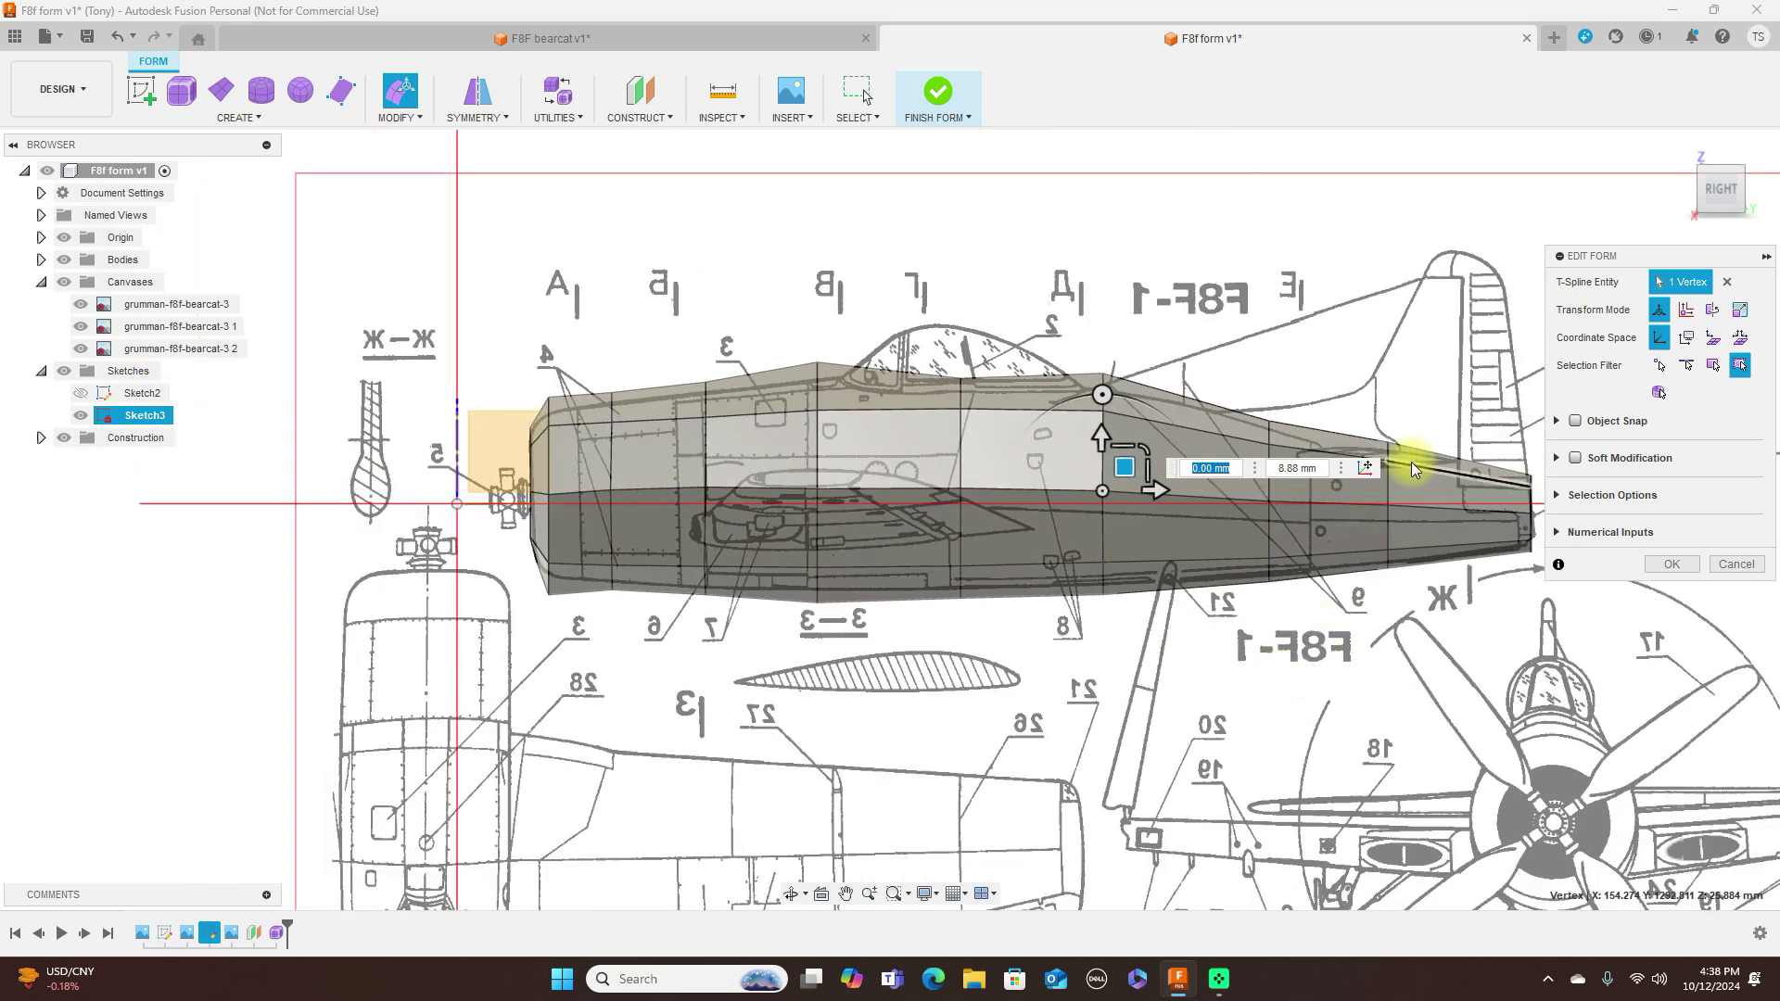
click(1688, 192)
click(1687, 192)
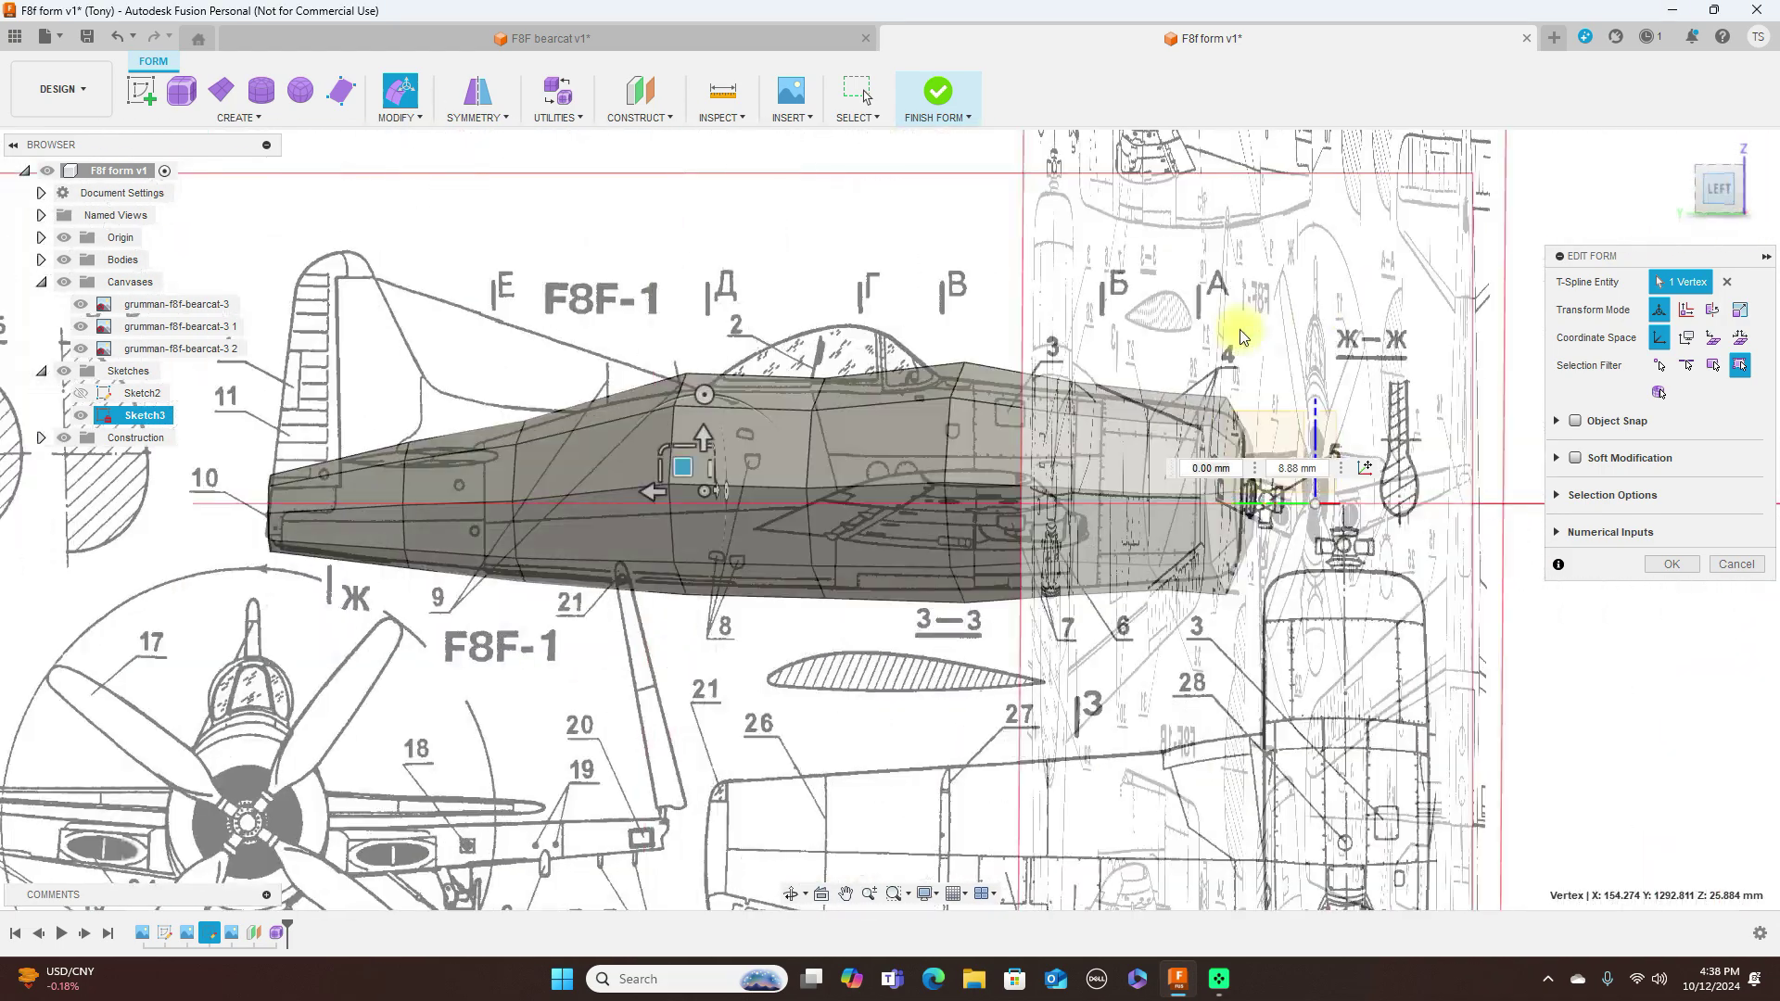
Step: Nudge the fuselage side and nose vertices down to fit the drawing outline
scroll(974, 663, up, 2)
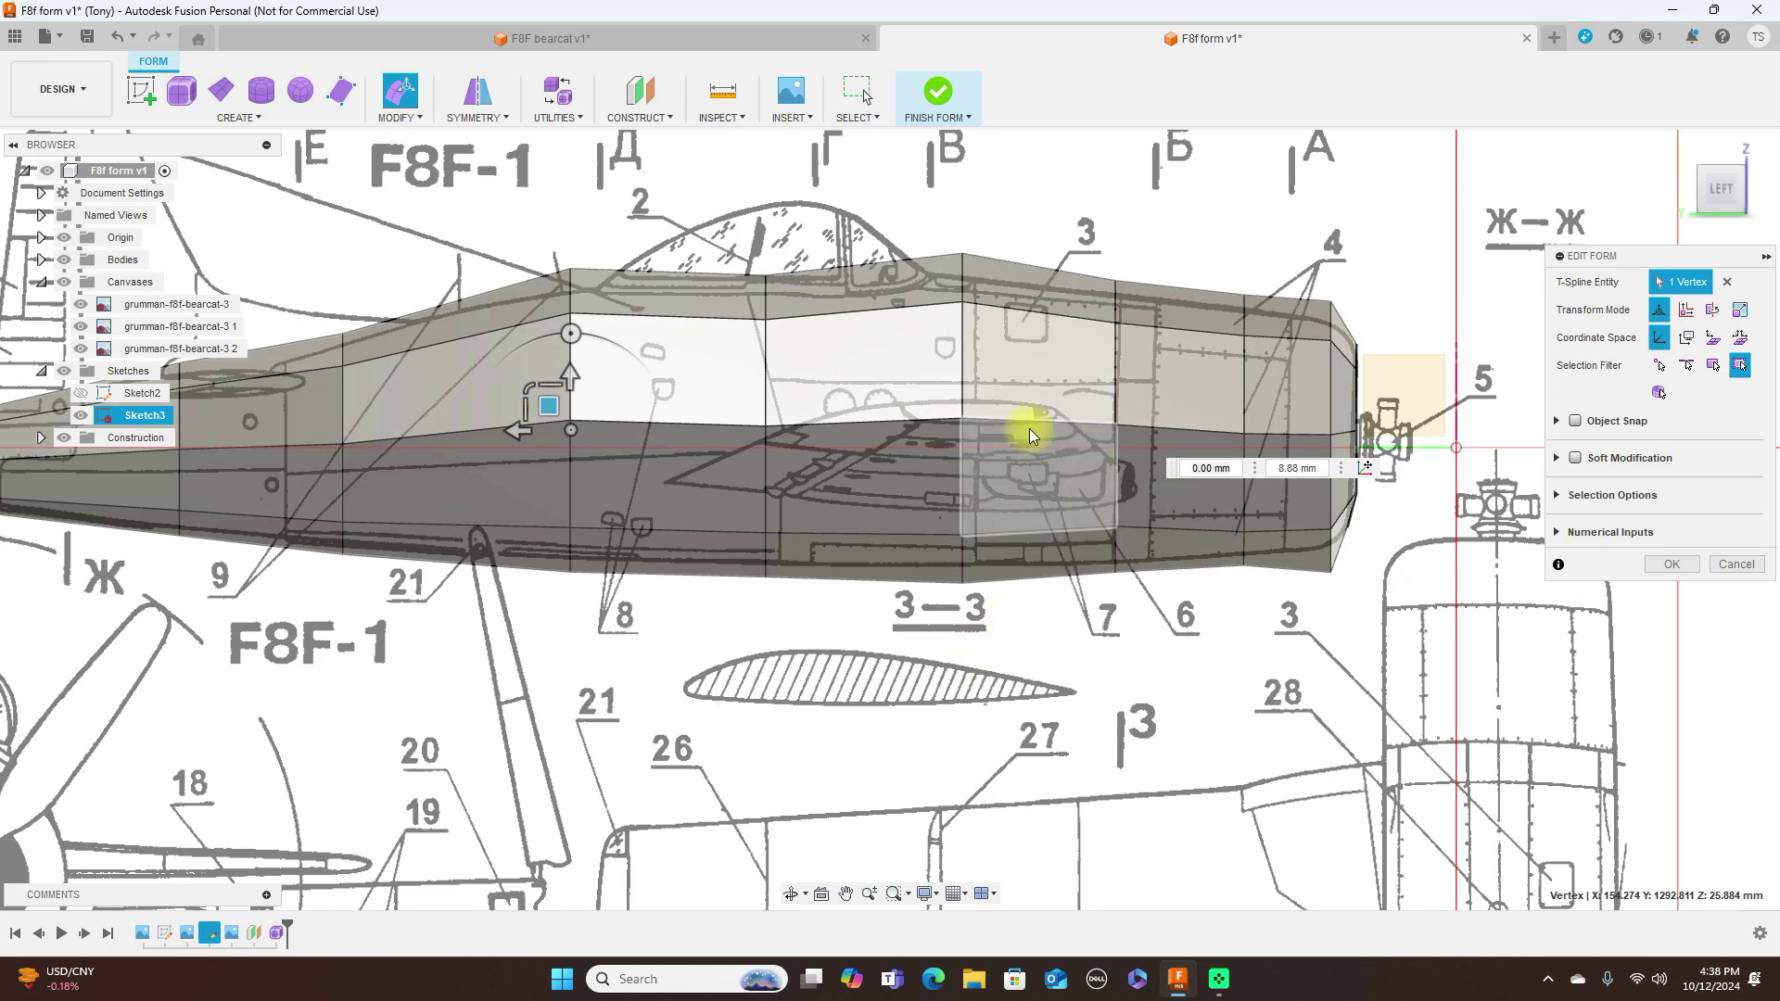
click(962, 417)
drag(939, 388, 936, 396)
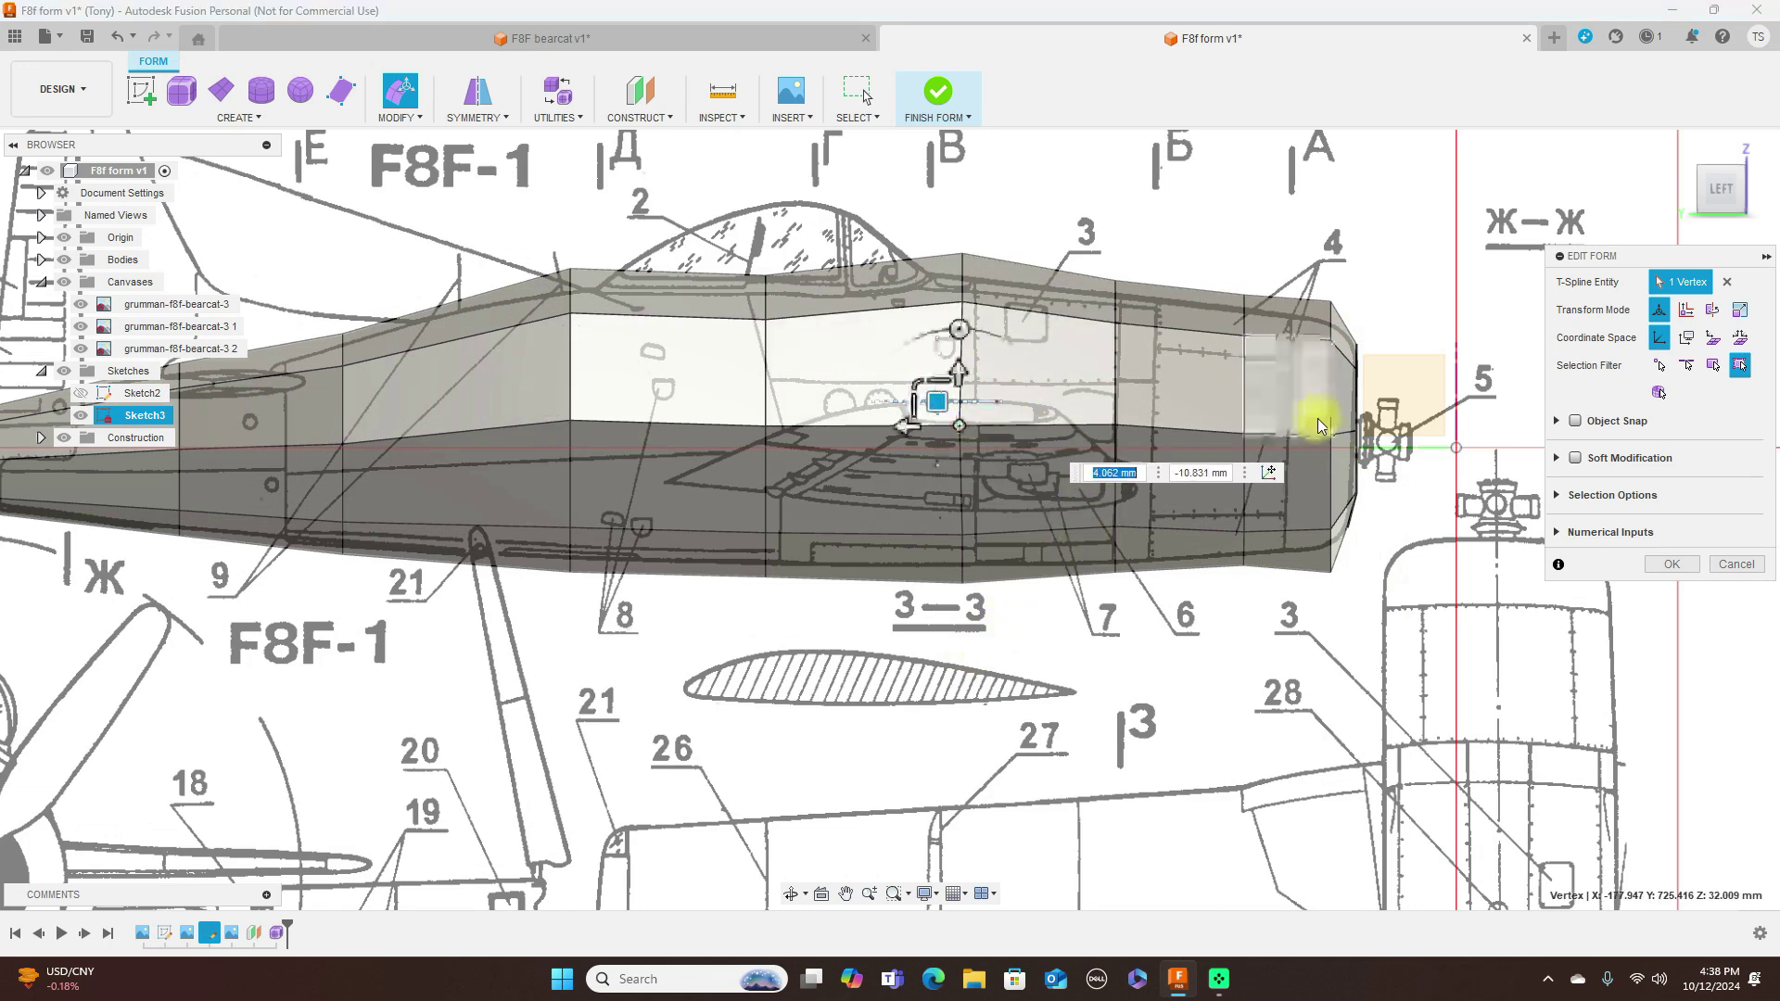
click(1243, 430)
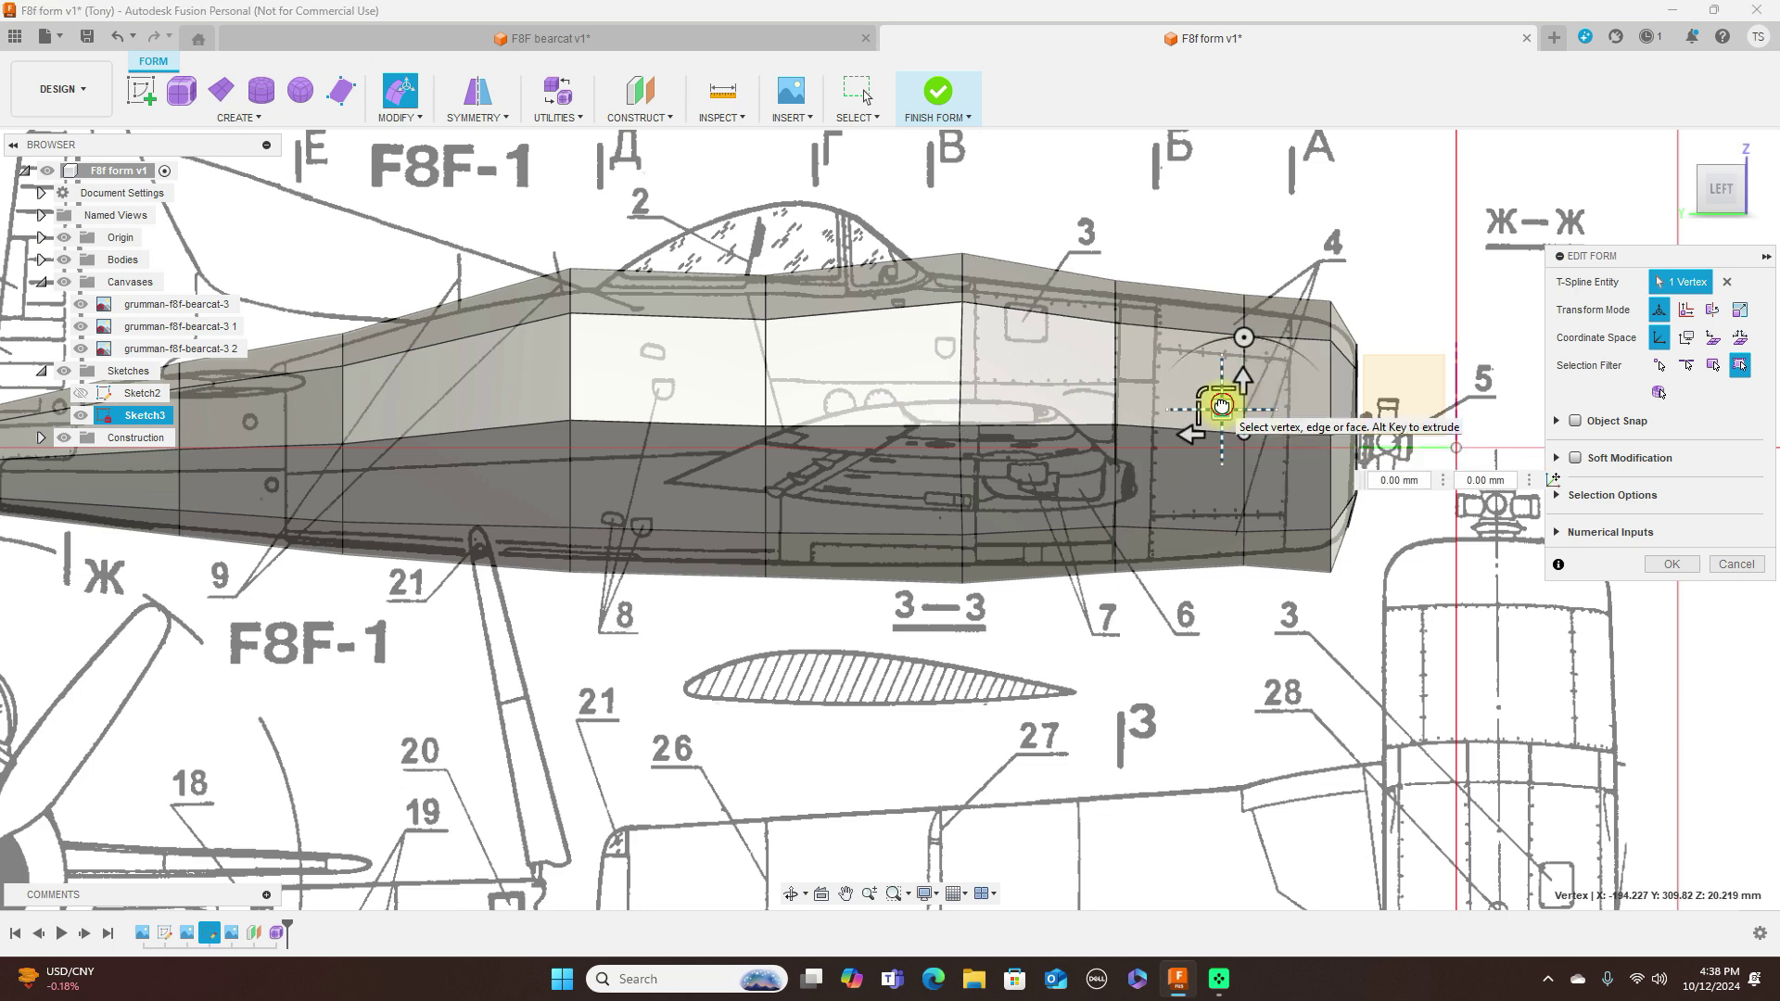
drag(1222, 408, 1220, 403)
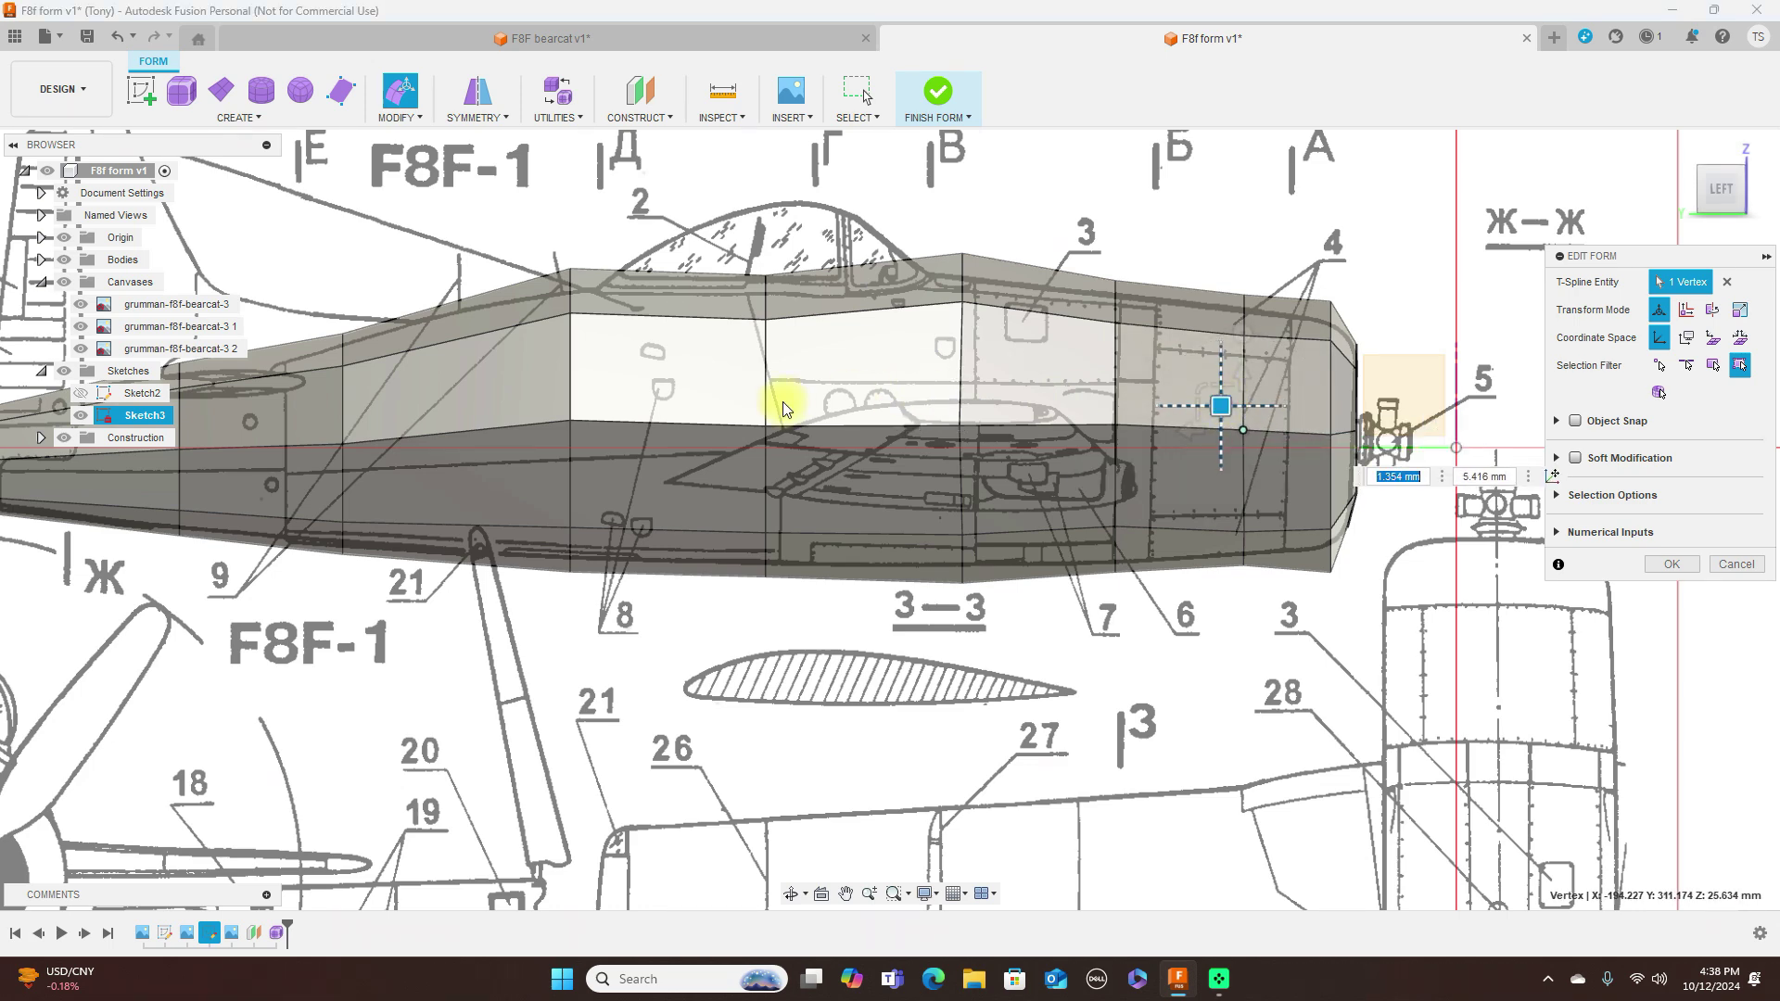
click(570, 424)
drag(549, 399, 549, 411)
Step: Lower the top vertices around the canopy, about 20 mm and 31 mm, onto the spine
click(742, 298)
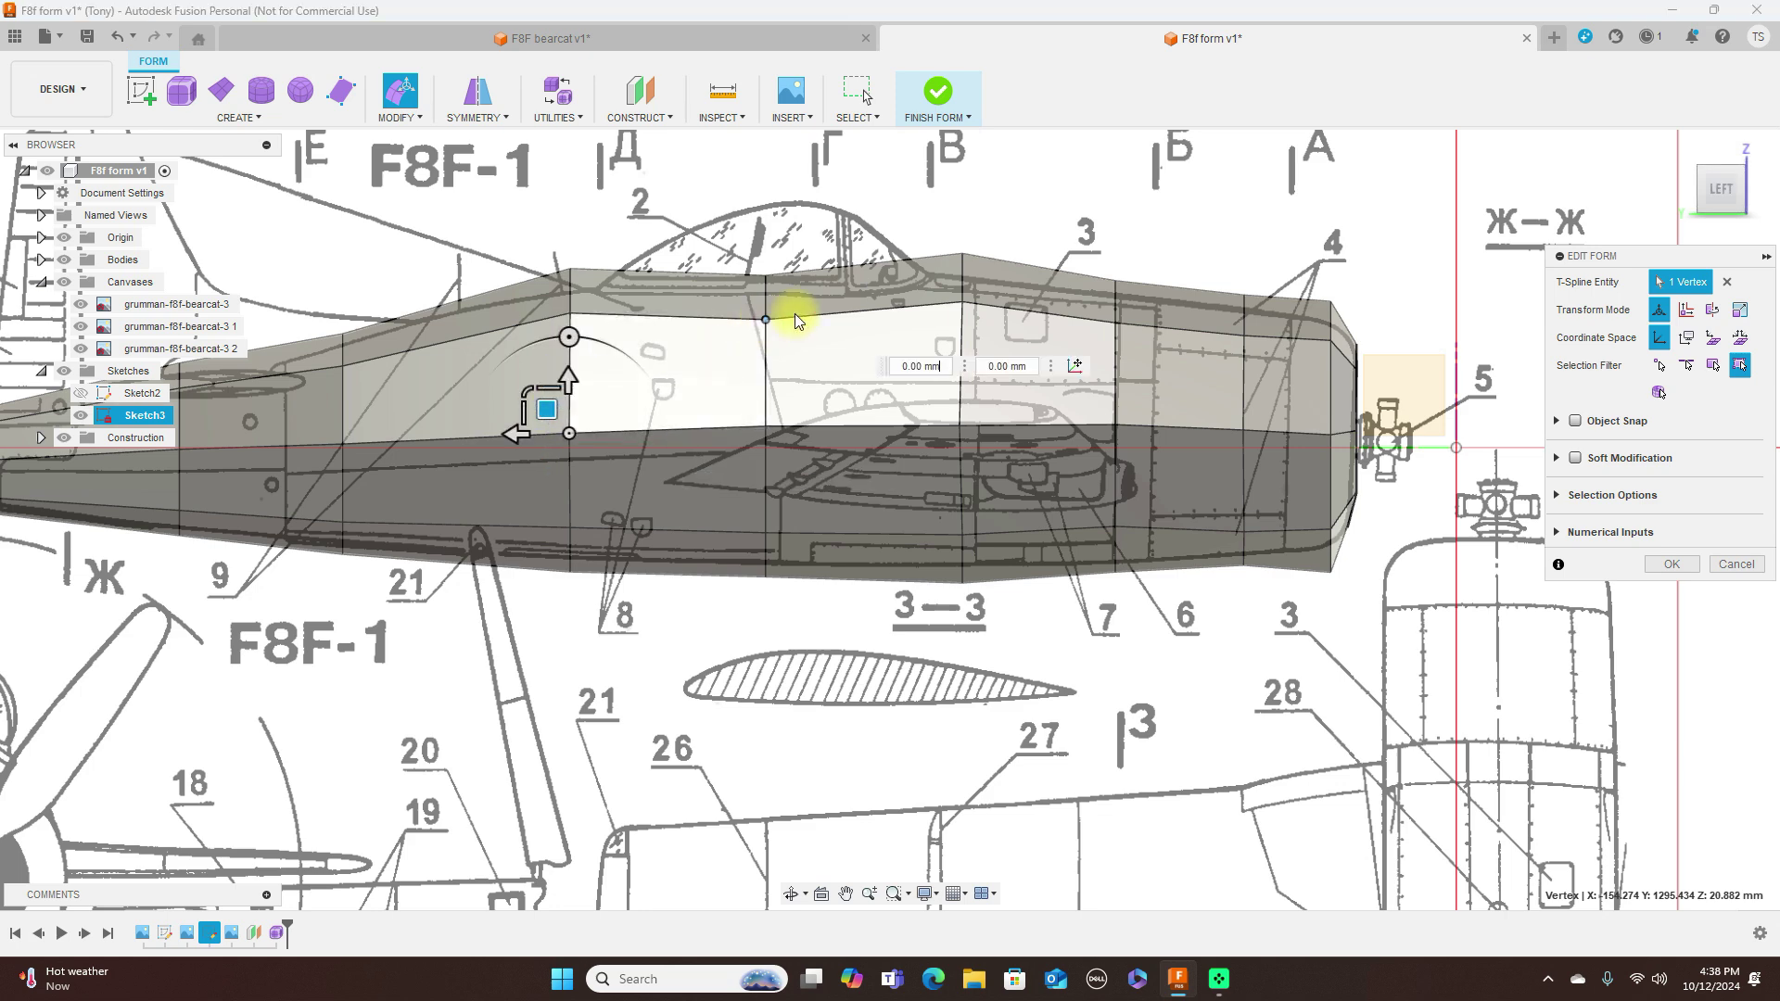
drag(742, 297, 740, 292)
click(965, 300)
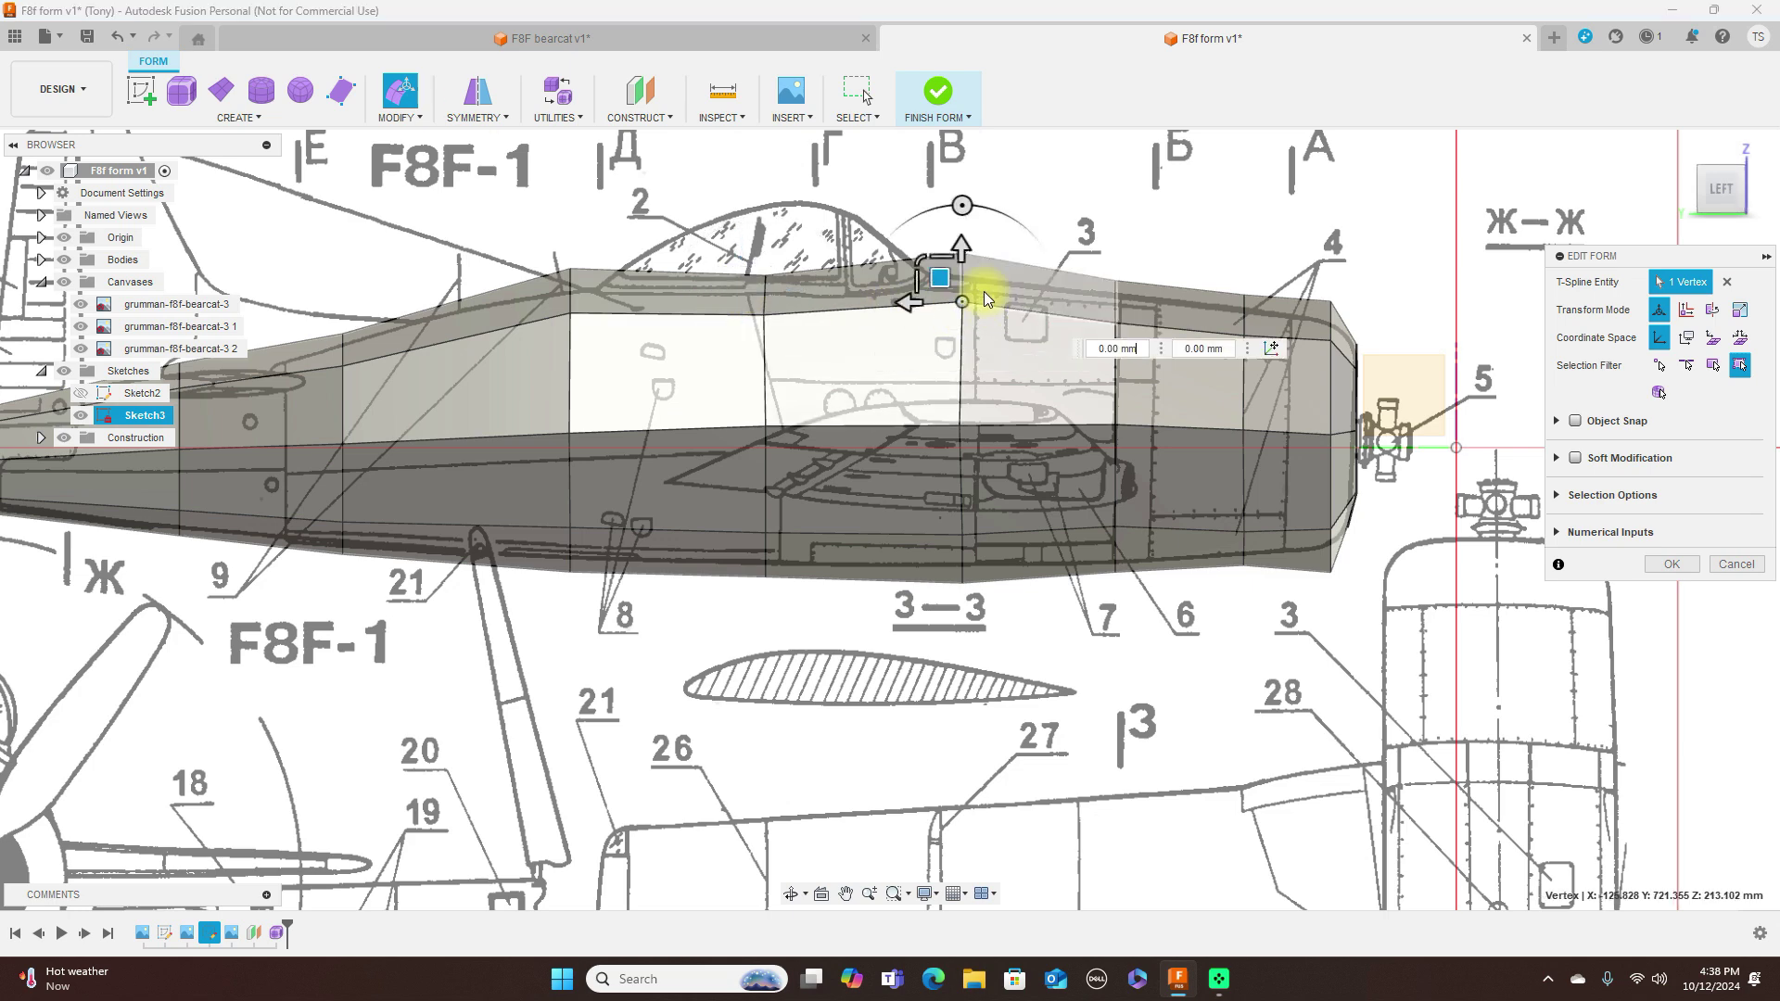
drag(940, 278, 940, 292)
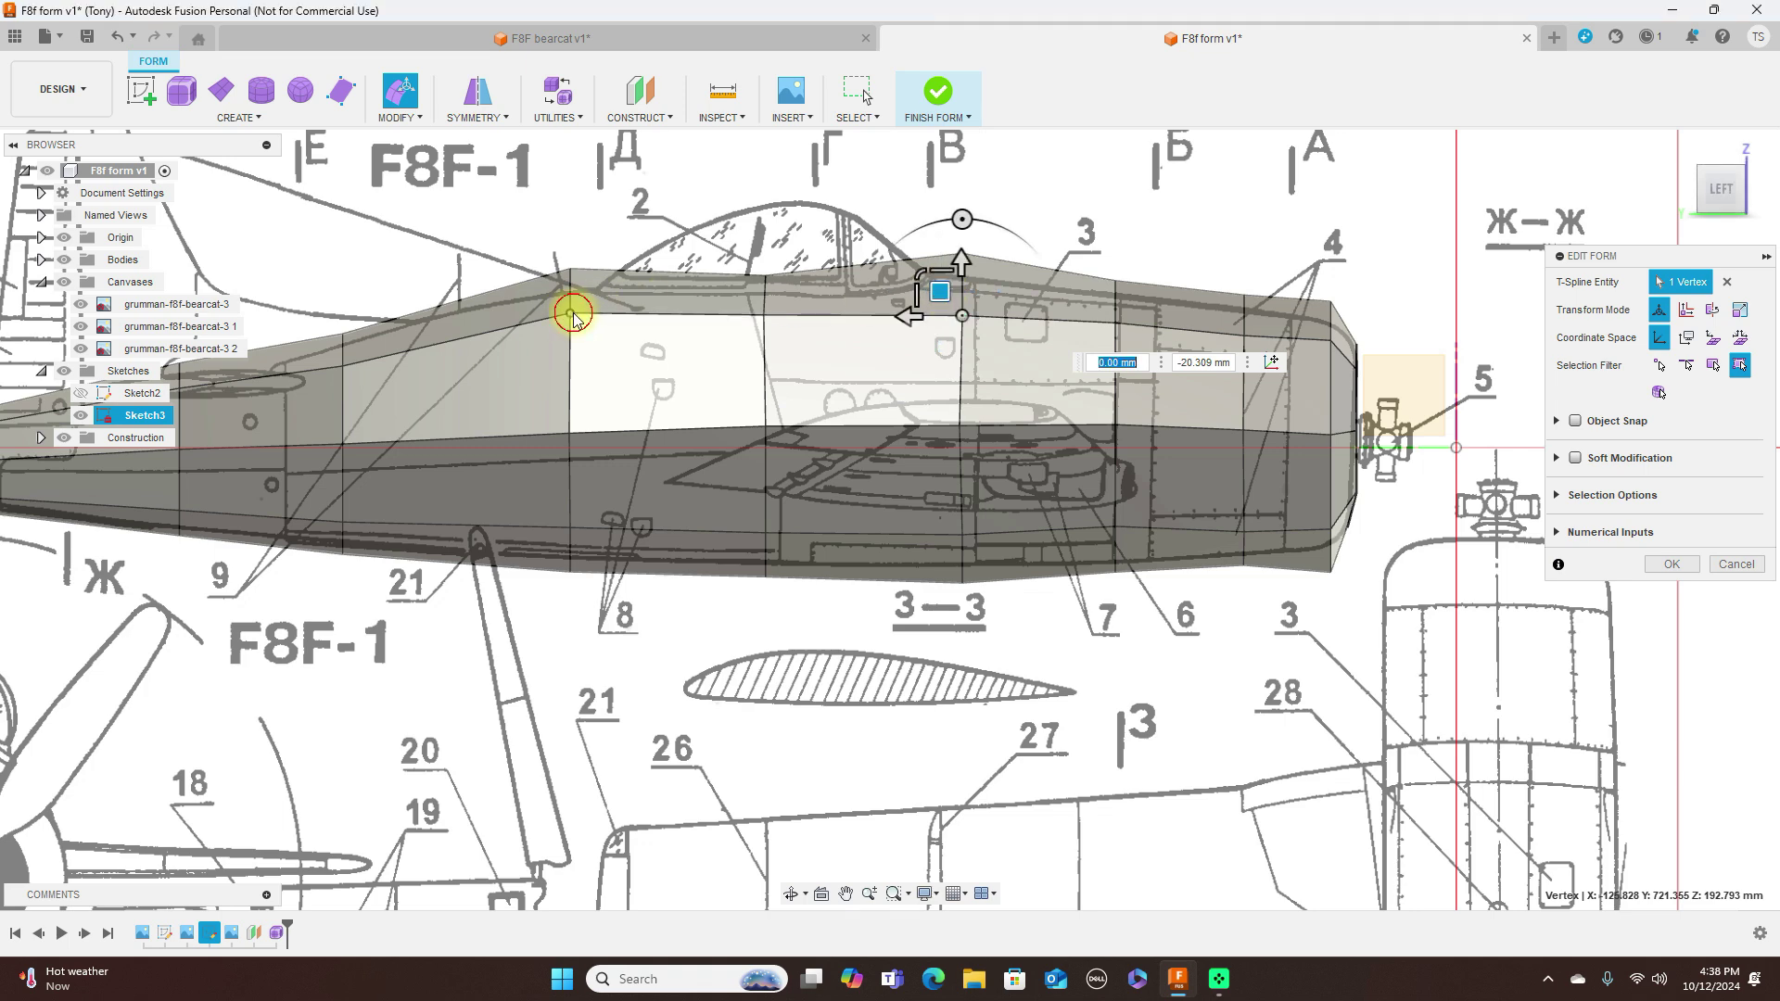
click(572, 315)
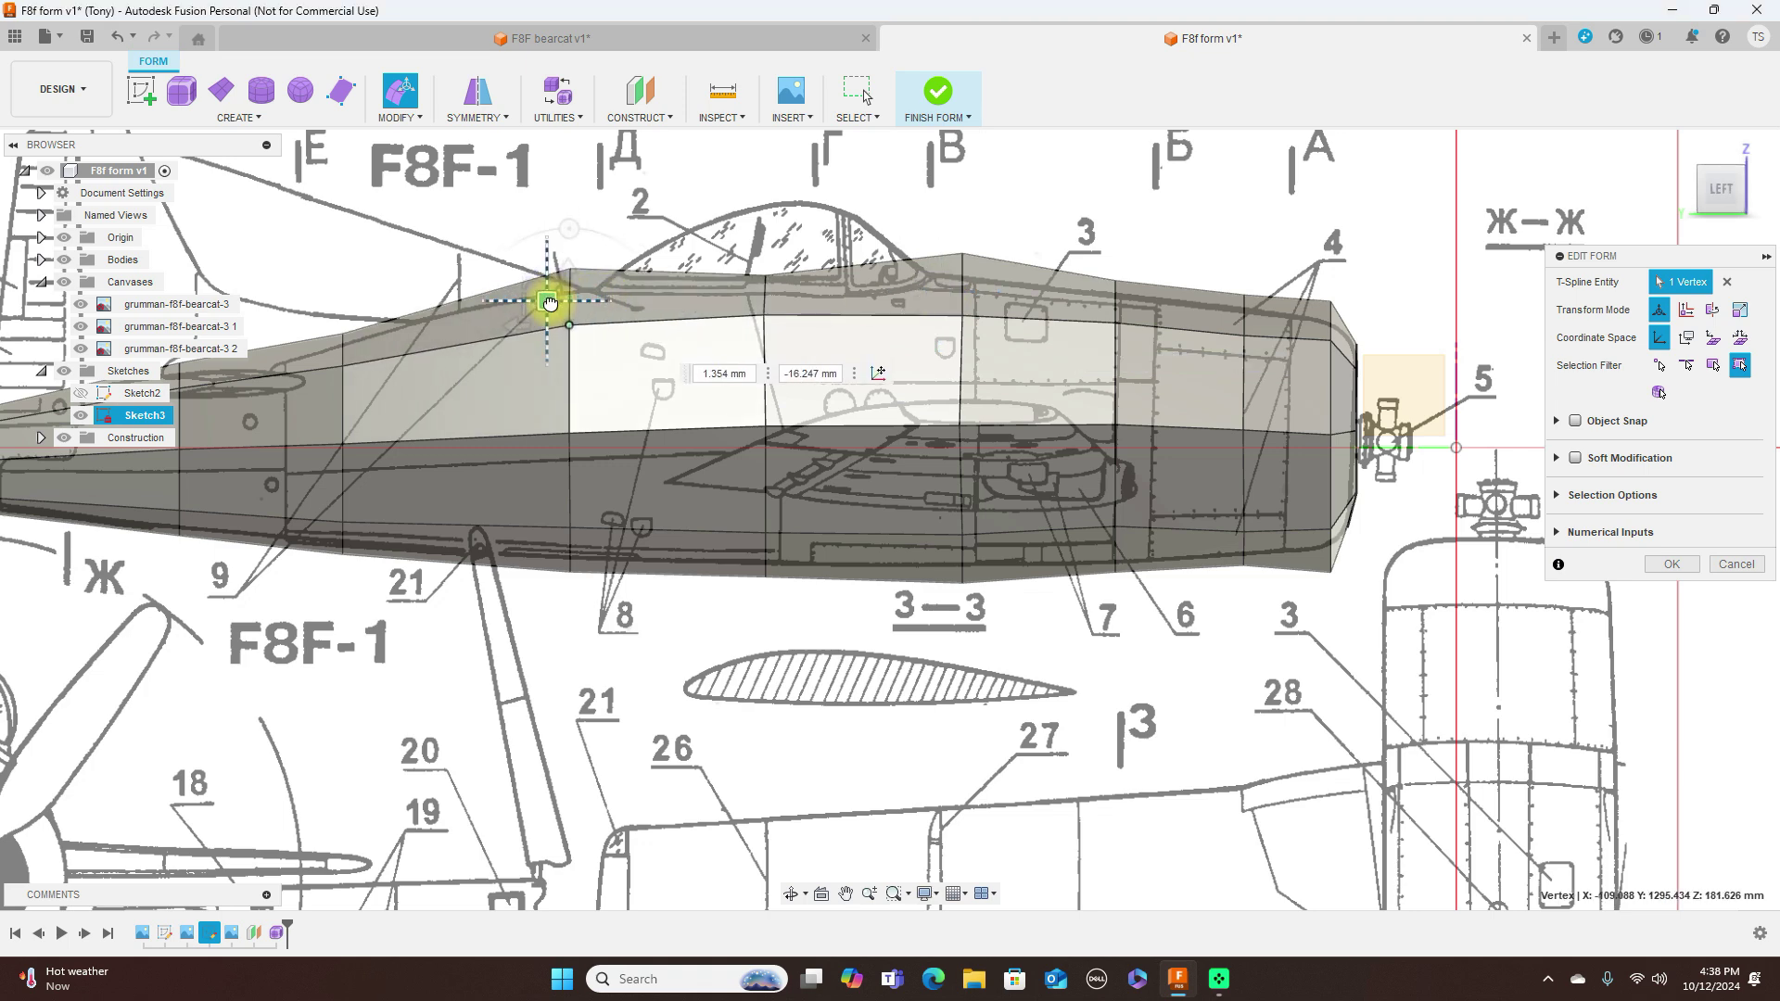
drag(551, 297, 428, 373)
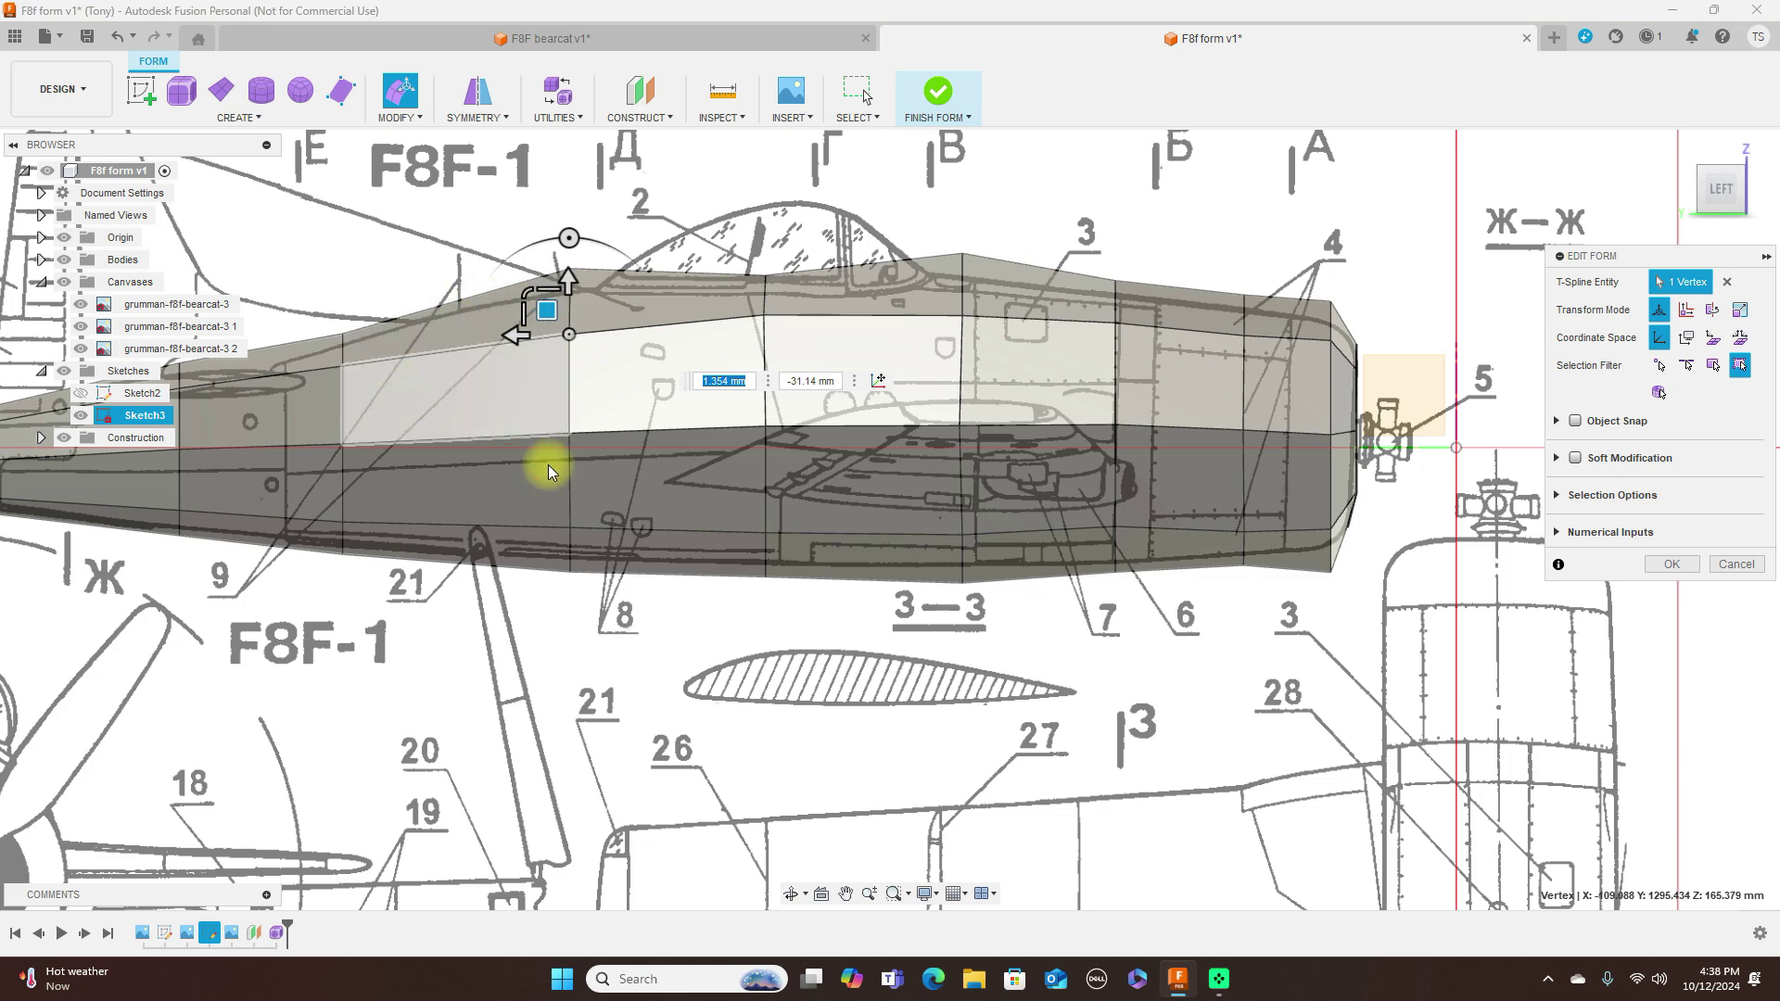
Step: Lower three more canopy-area top vertices about 20, 18 and 6.5 mm, then return to RIGHT view
scroll(771, 556, down, 2)
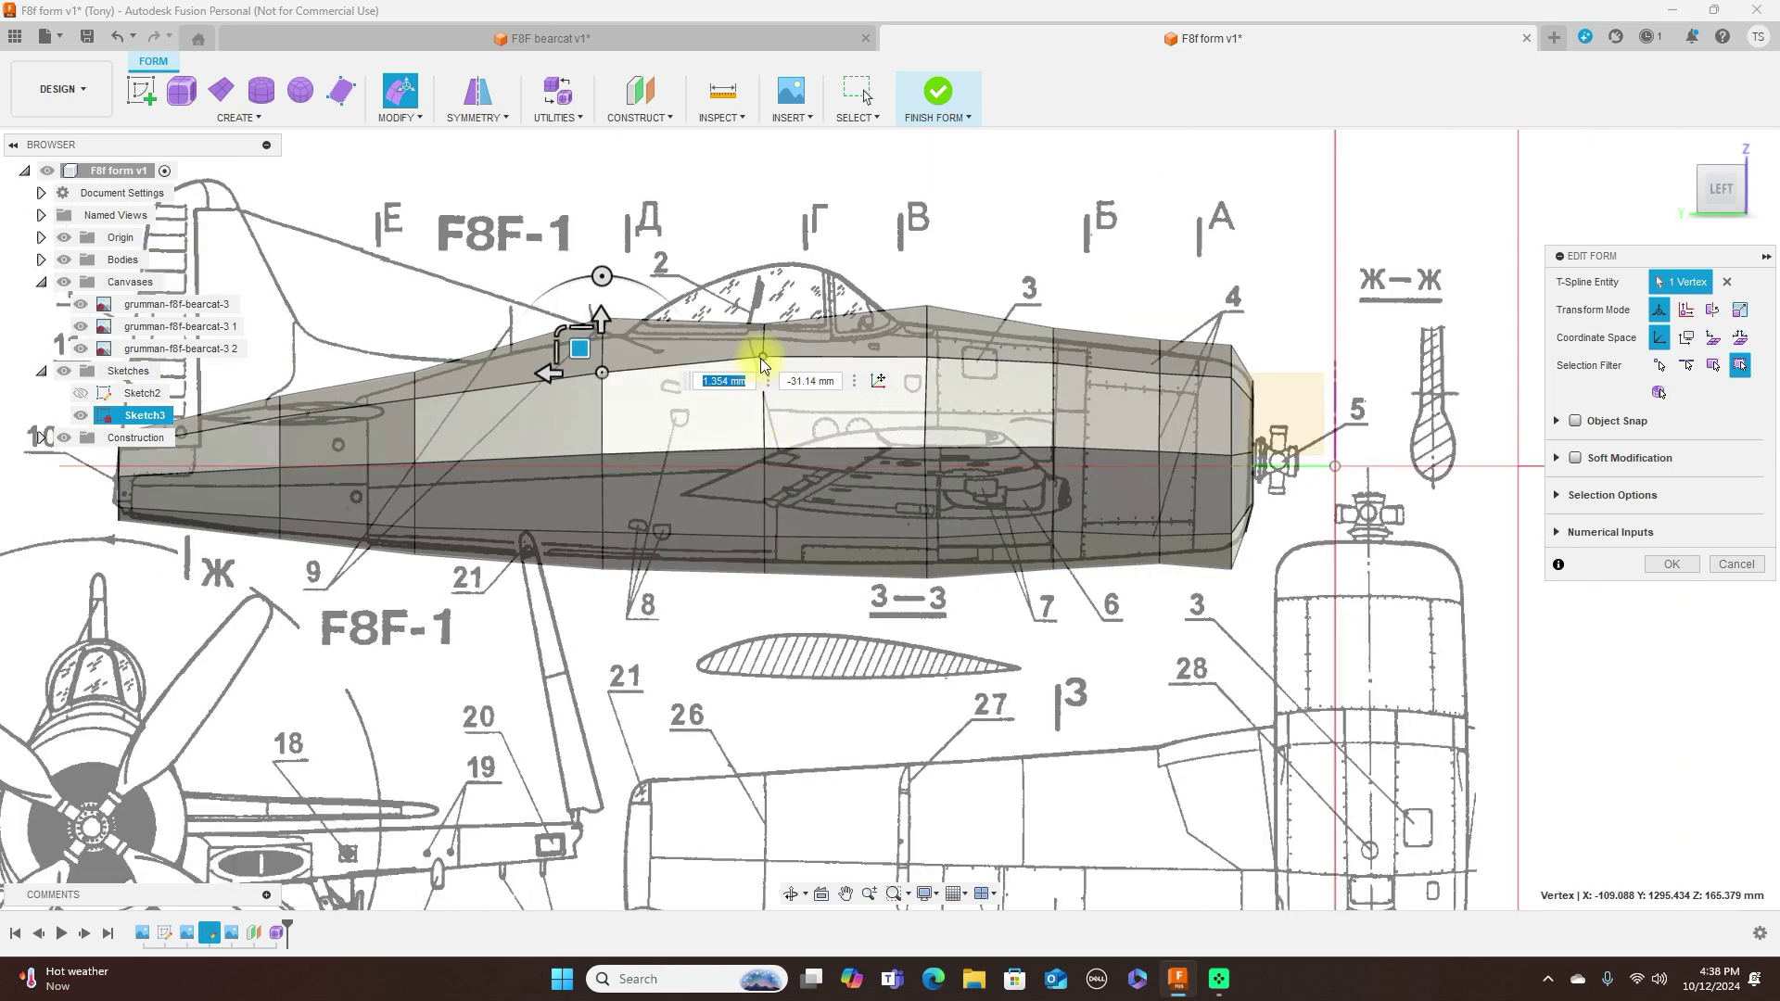
click(738, 327)
drag(736, 327, 738, 343)
click(930, 361)
drag(932, 336, 906, 337)
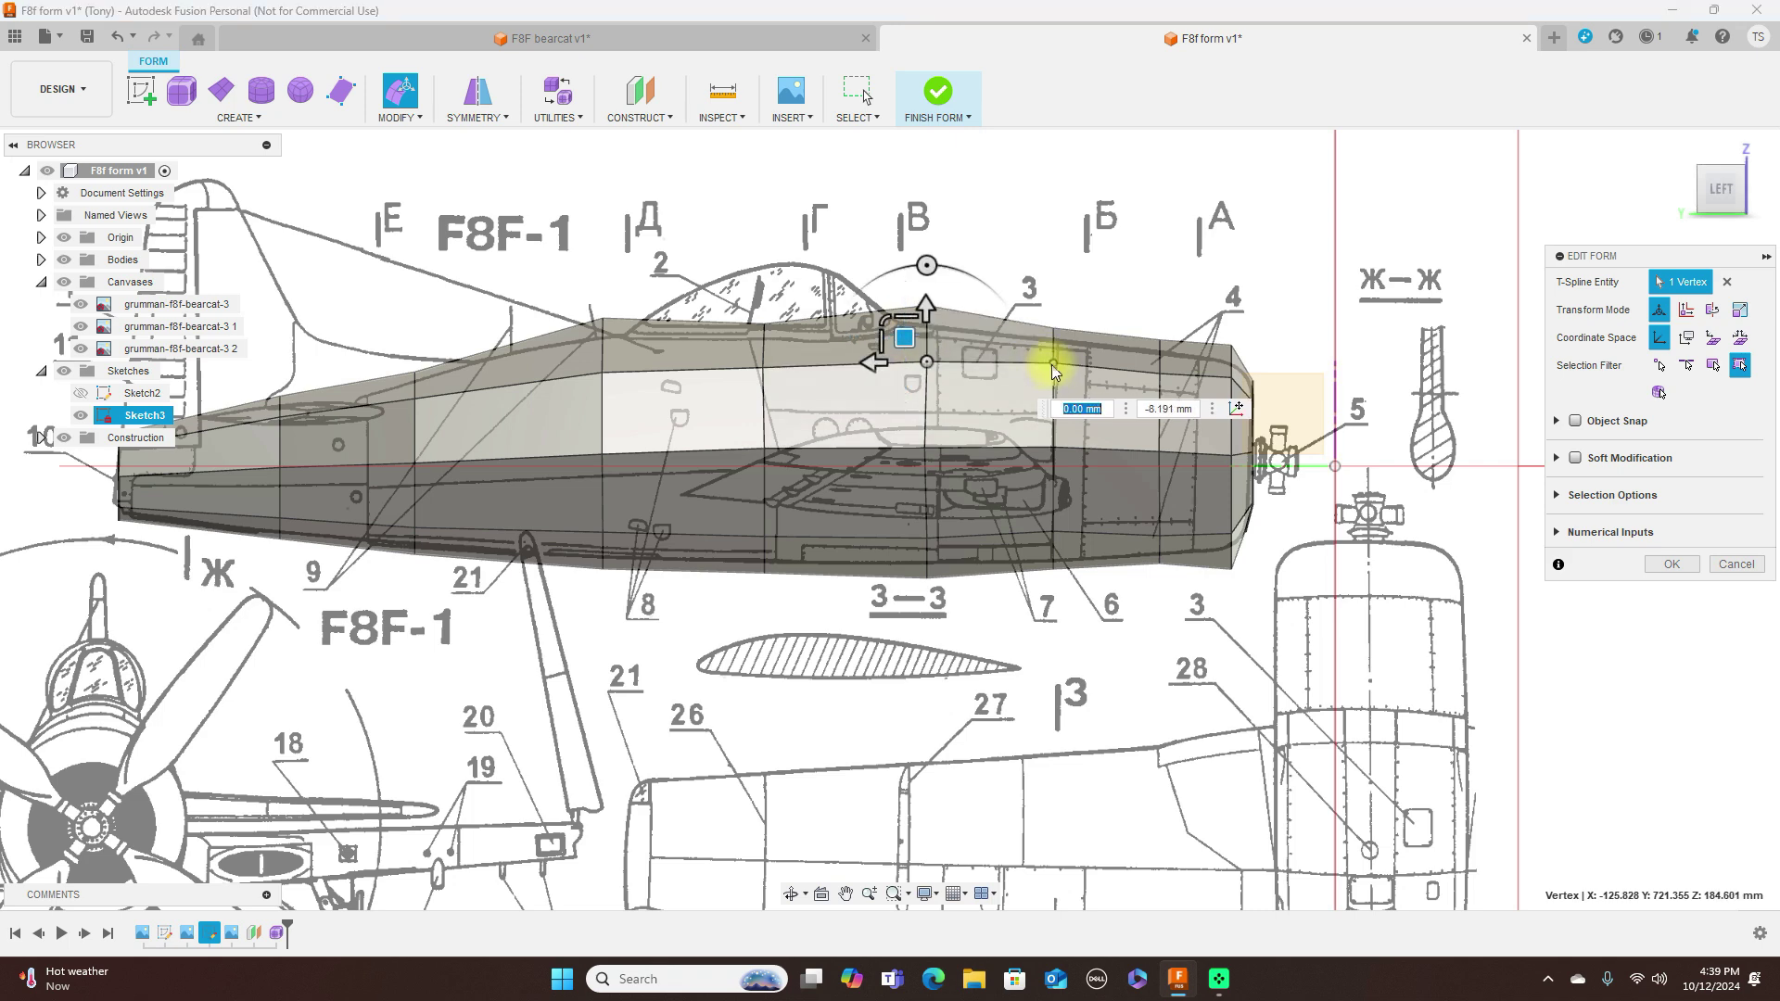
click(1055, 364)
drag(1028, 341, 1027, 347)
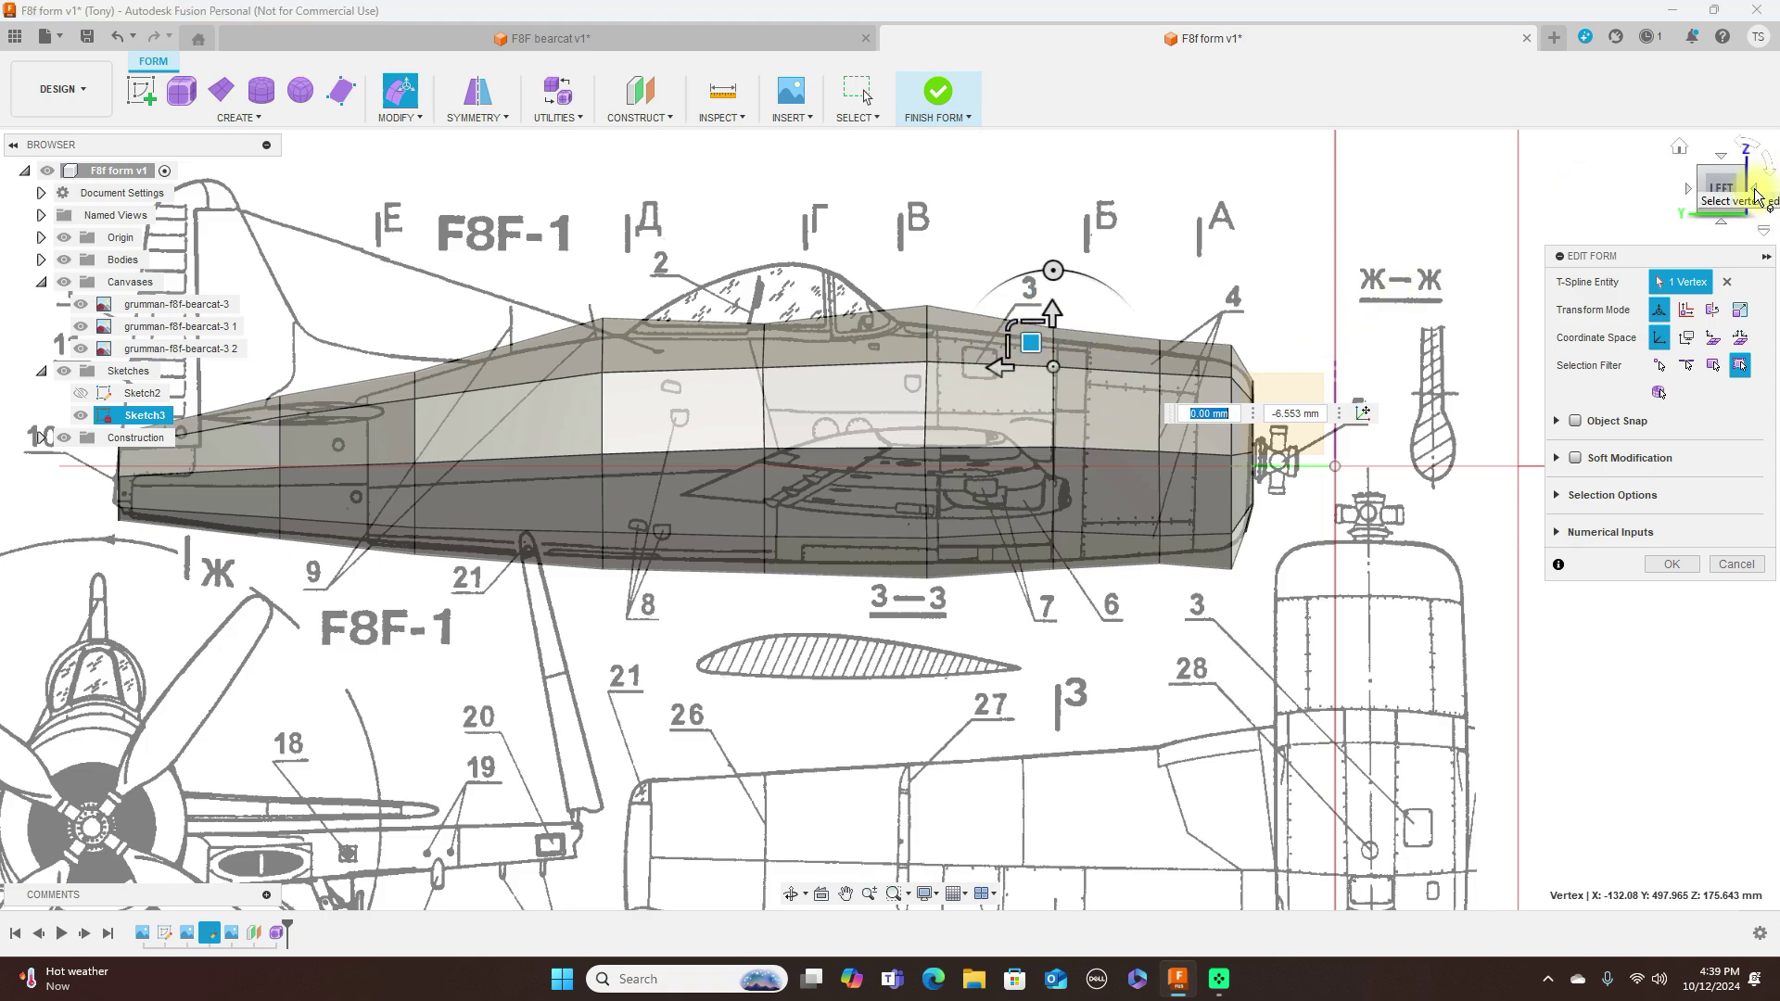
click(1755, 195)
click(1755, 195)
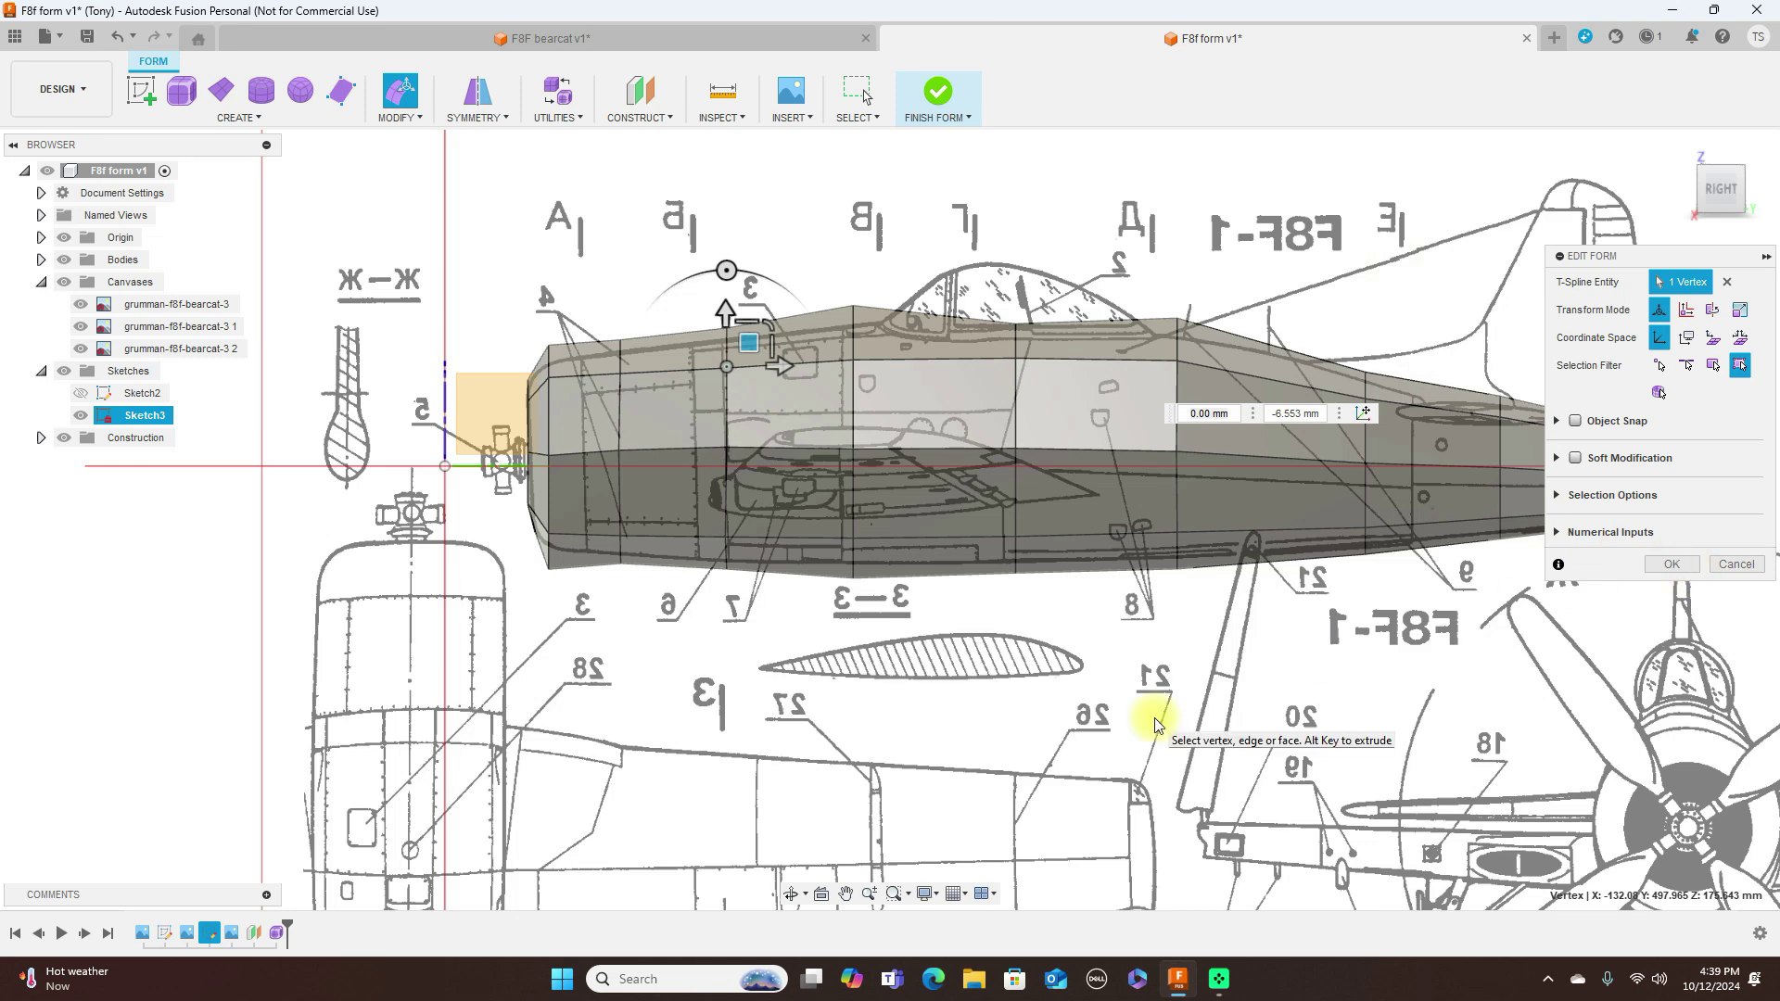
Step: Switch the fuselage to smooth display, confirm the vertex edits and finish the form
key(alt+3)
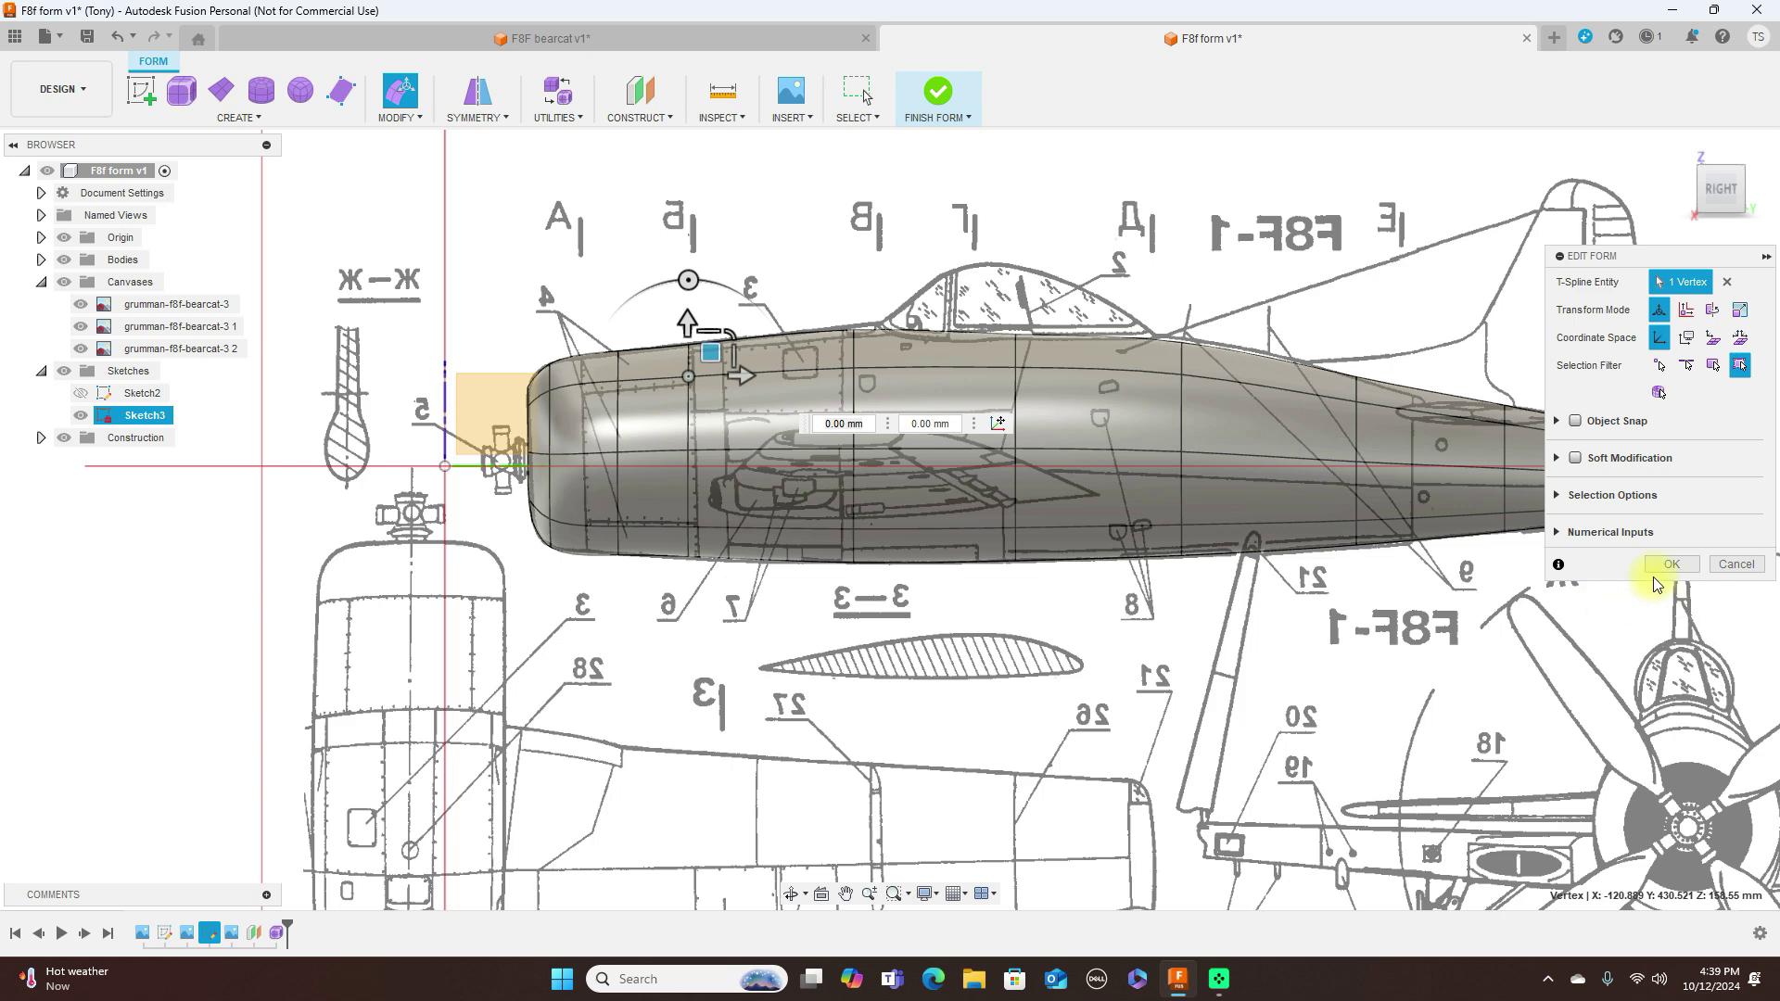
click(1672, 565)
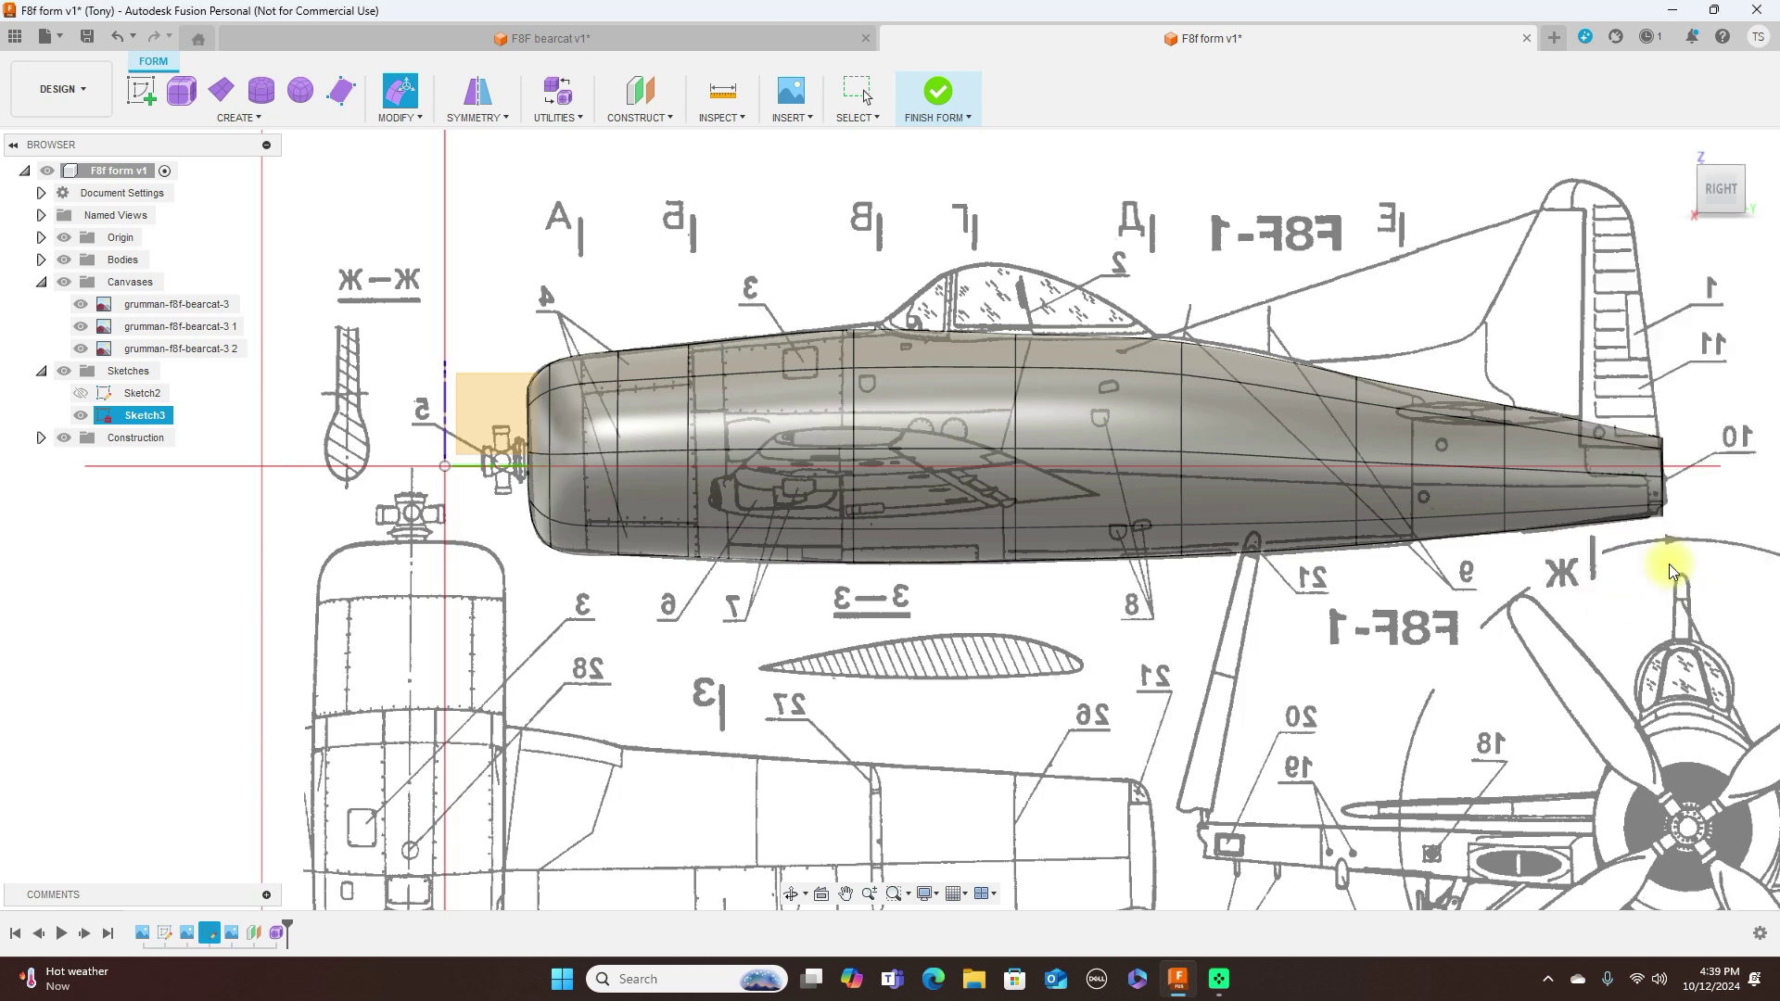
scroll(1334, 425, down, 2)
middle_drag(1359, 276, 1110, 278)
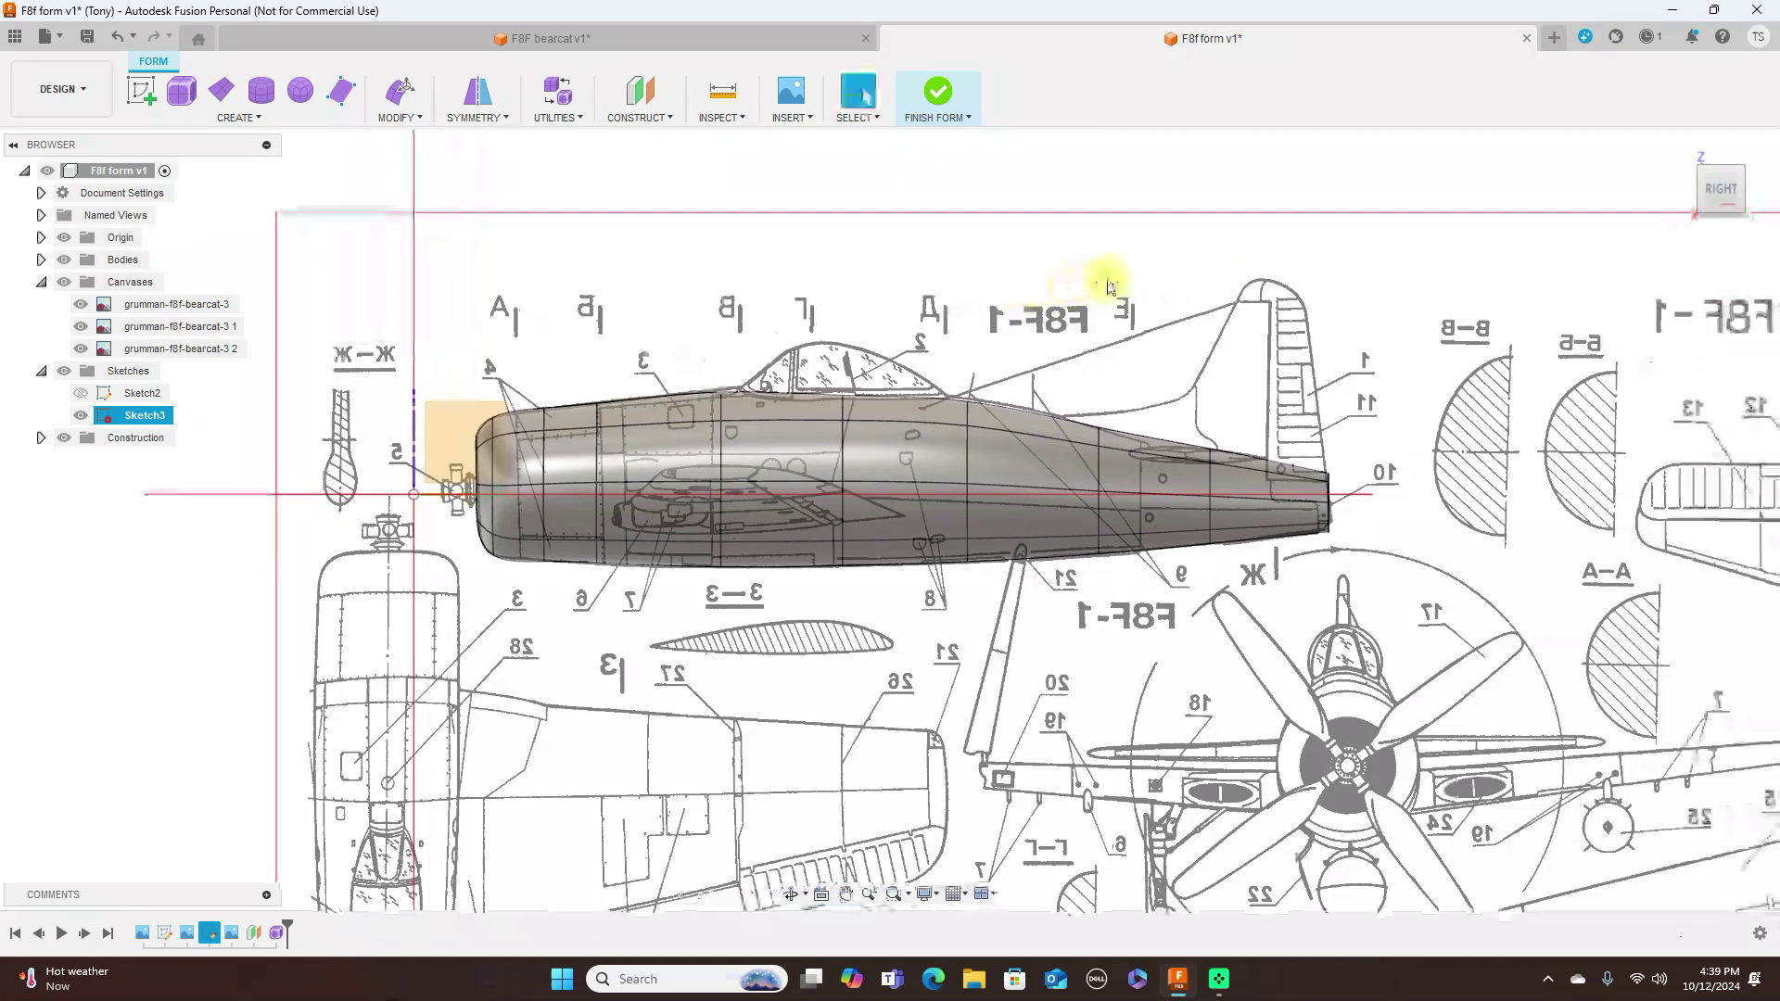
click(939, 93)
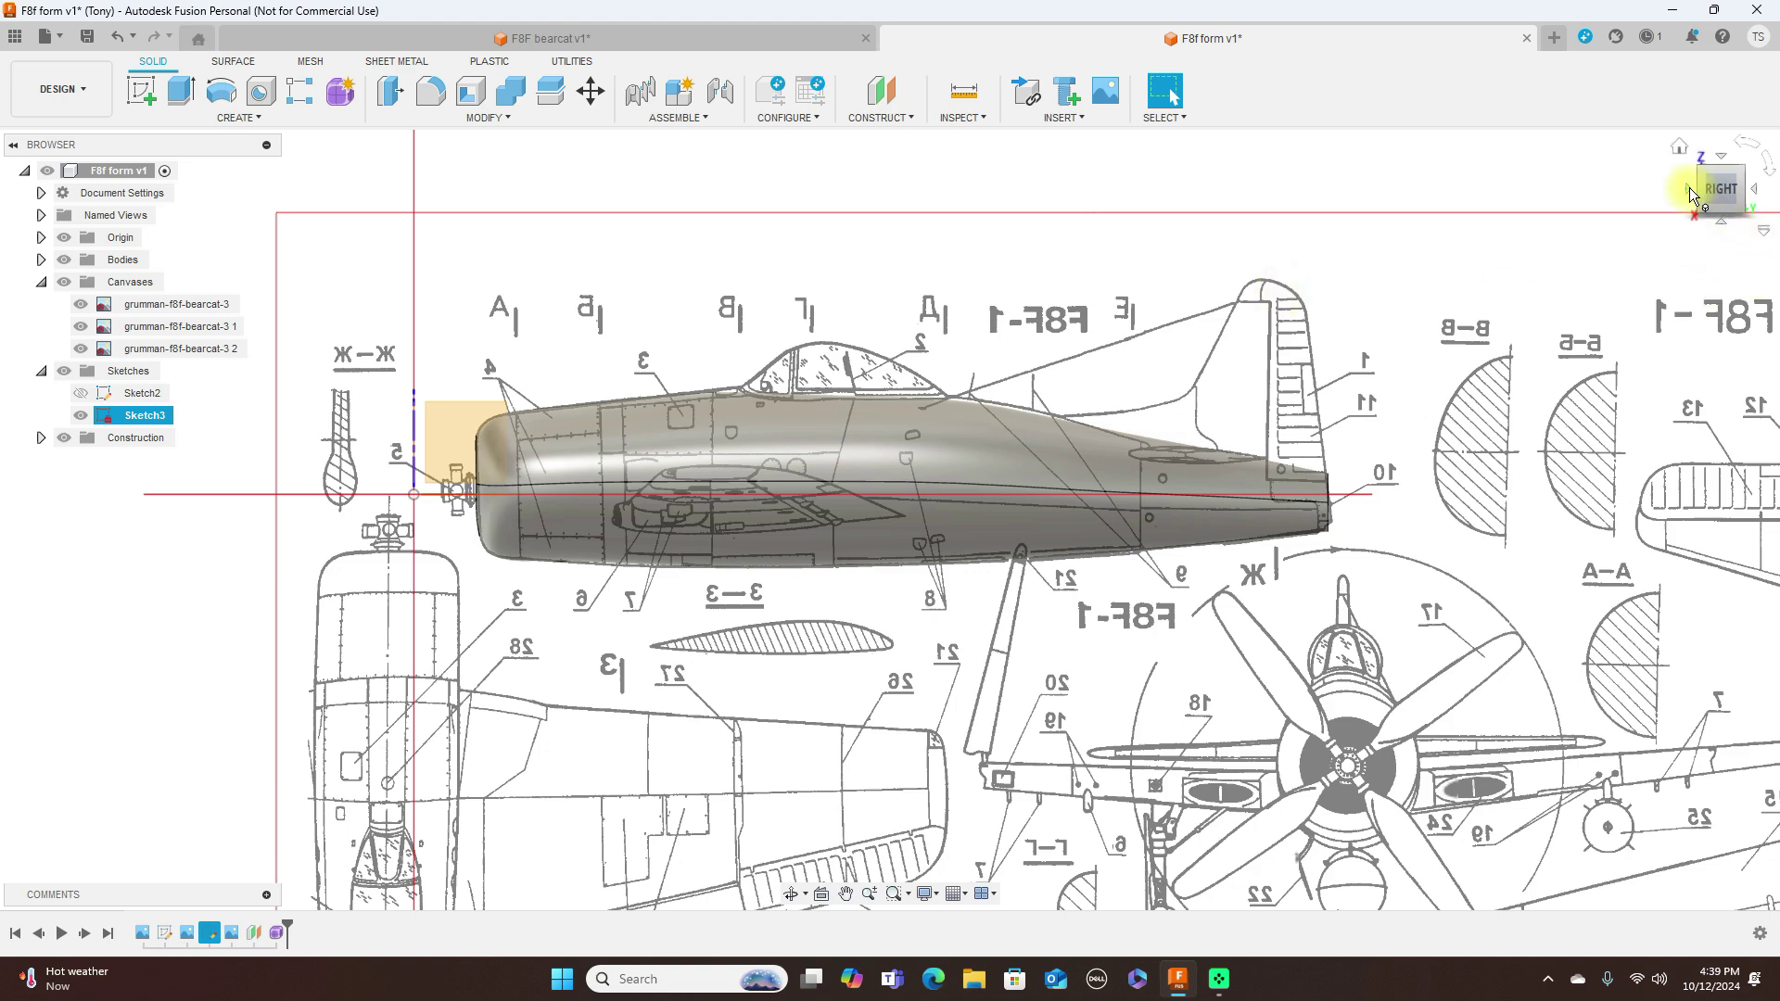
Step: Check the finished fuselage from the front and side views
click(1690, 187)
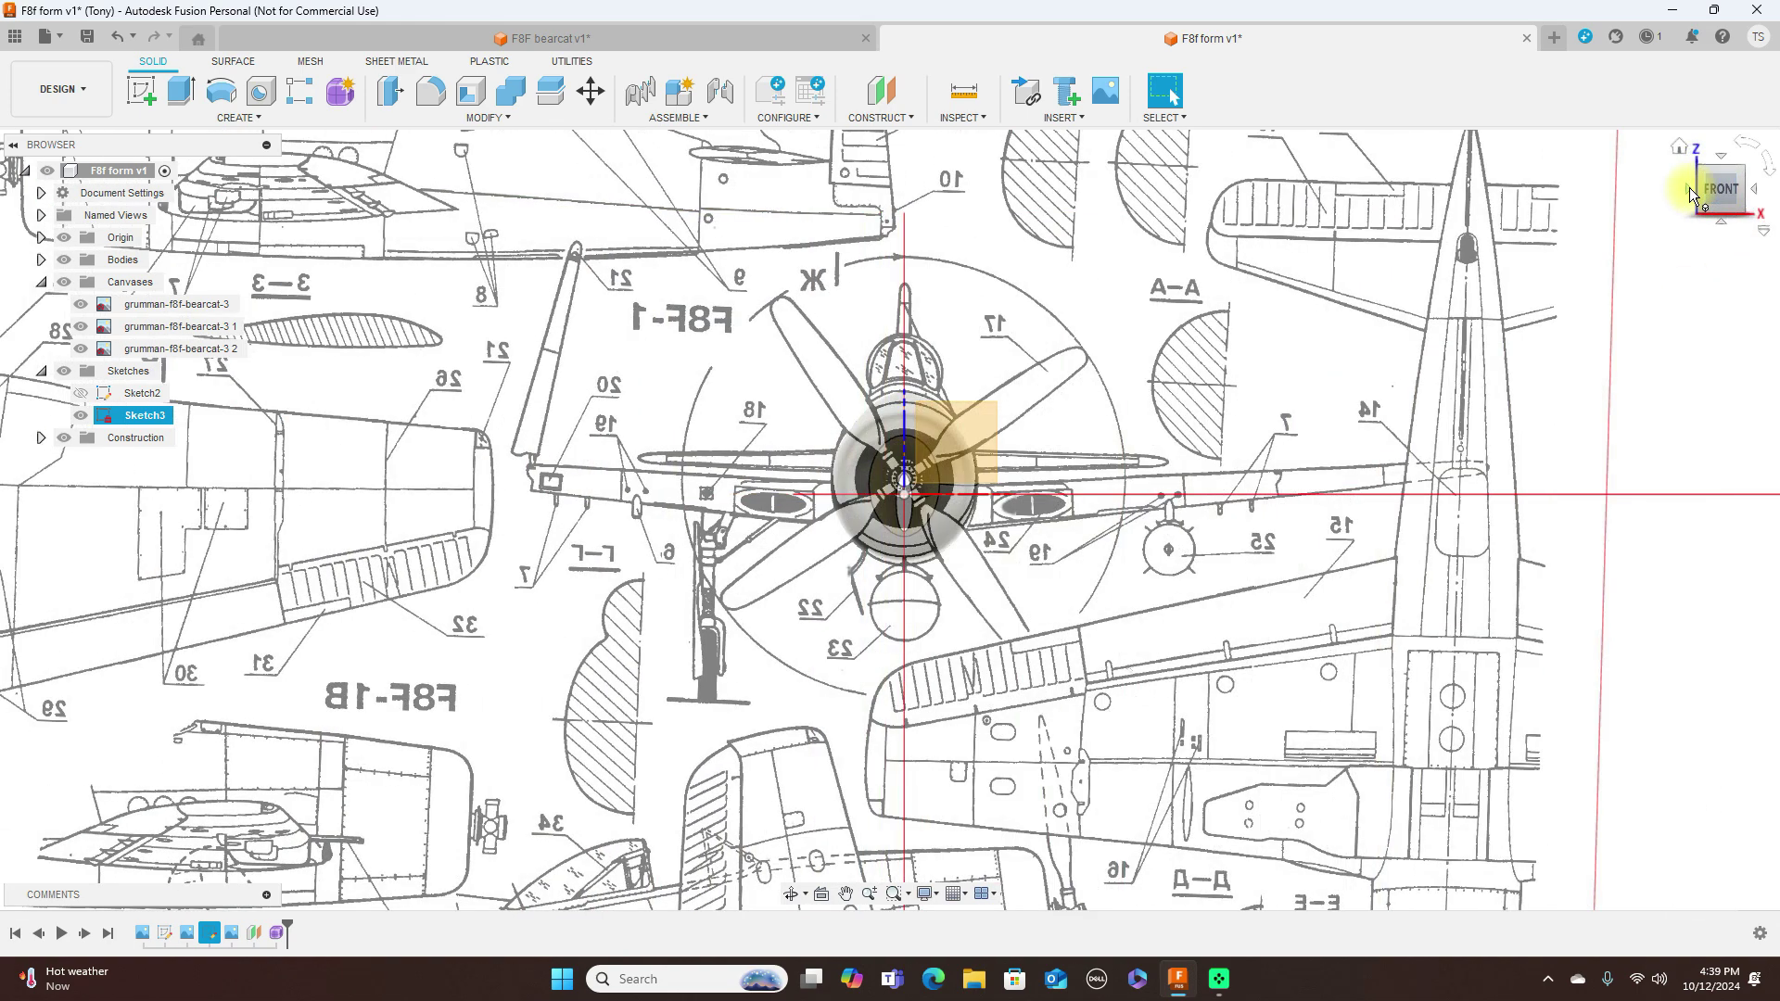
click(1755, 197)
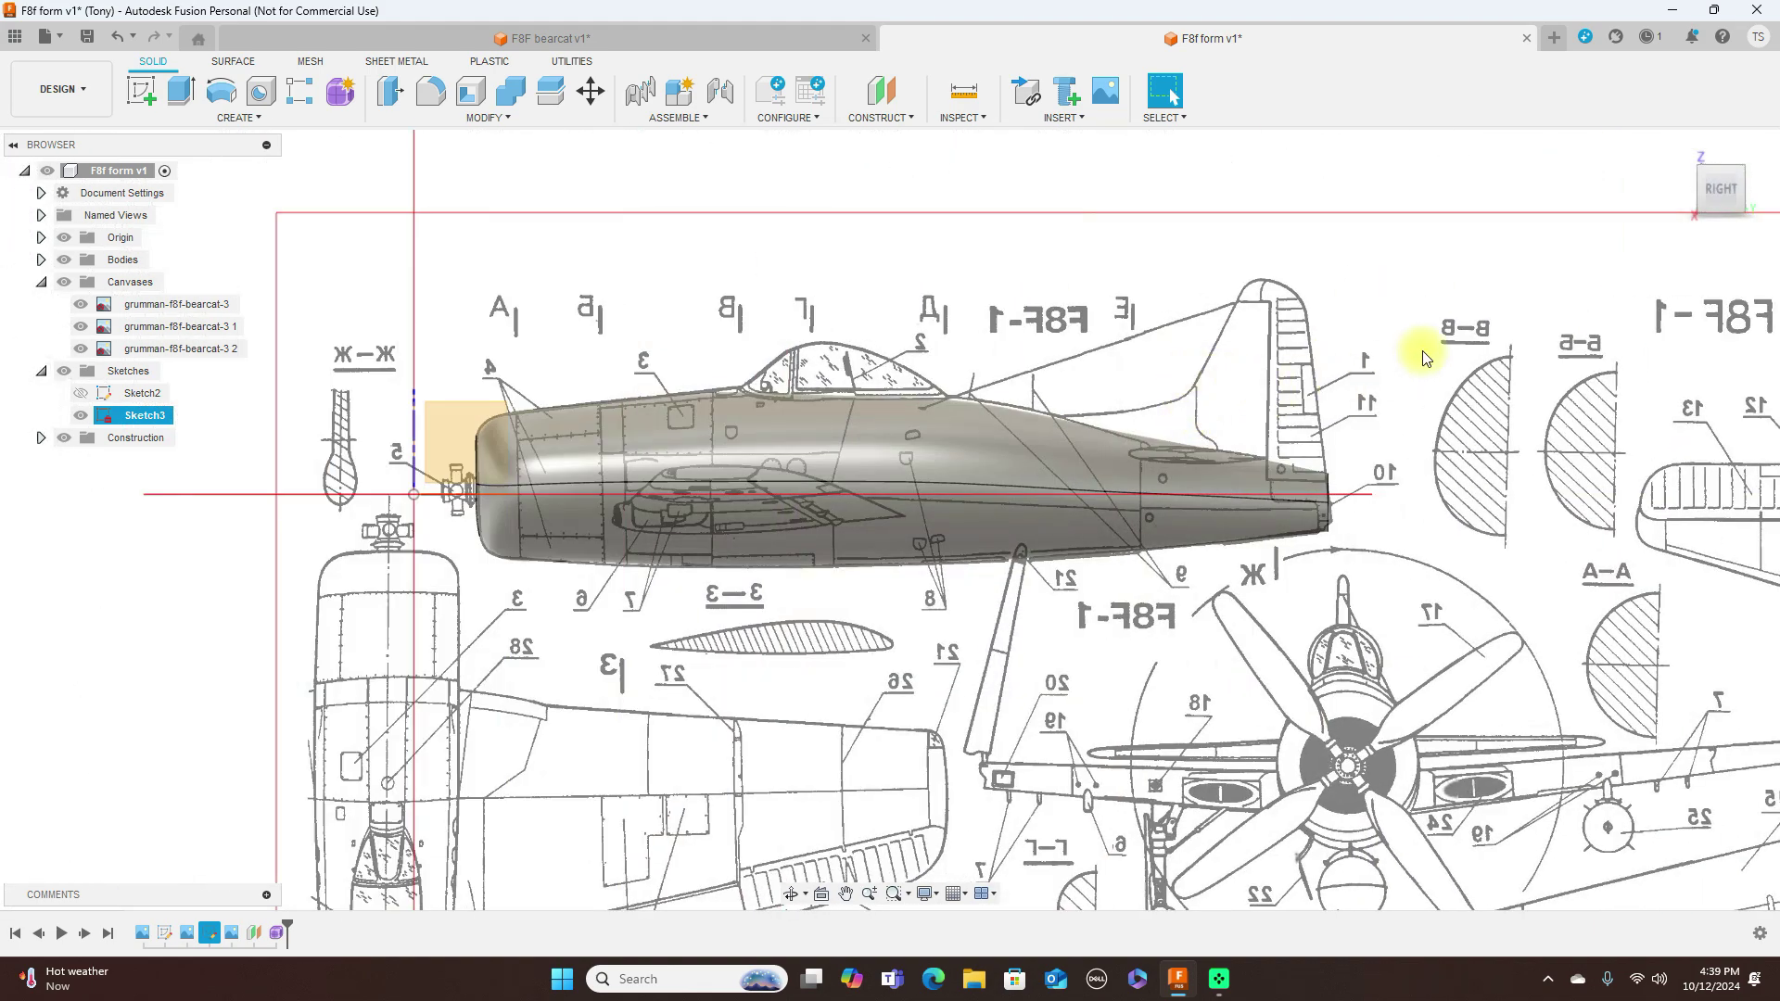
scroll(1421, 359, up, 2)
scroll(1422, 360, down, 3)
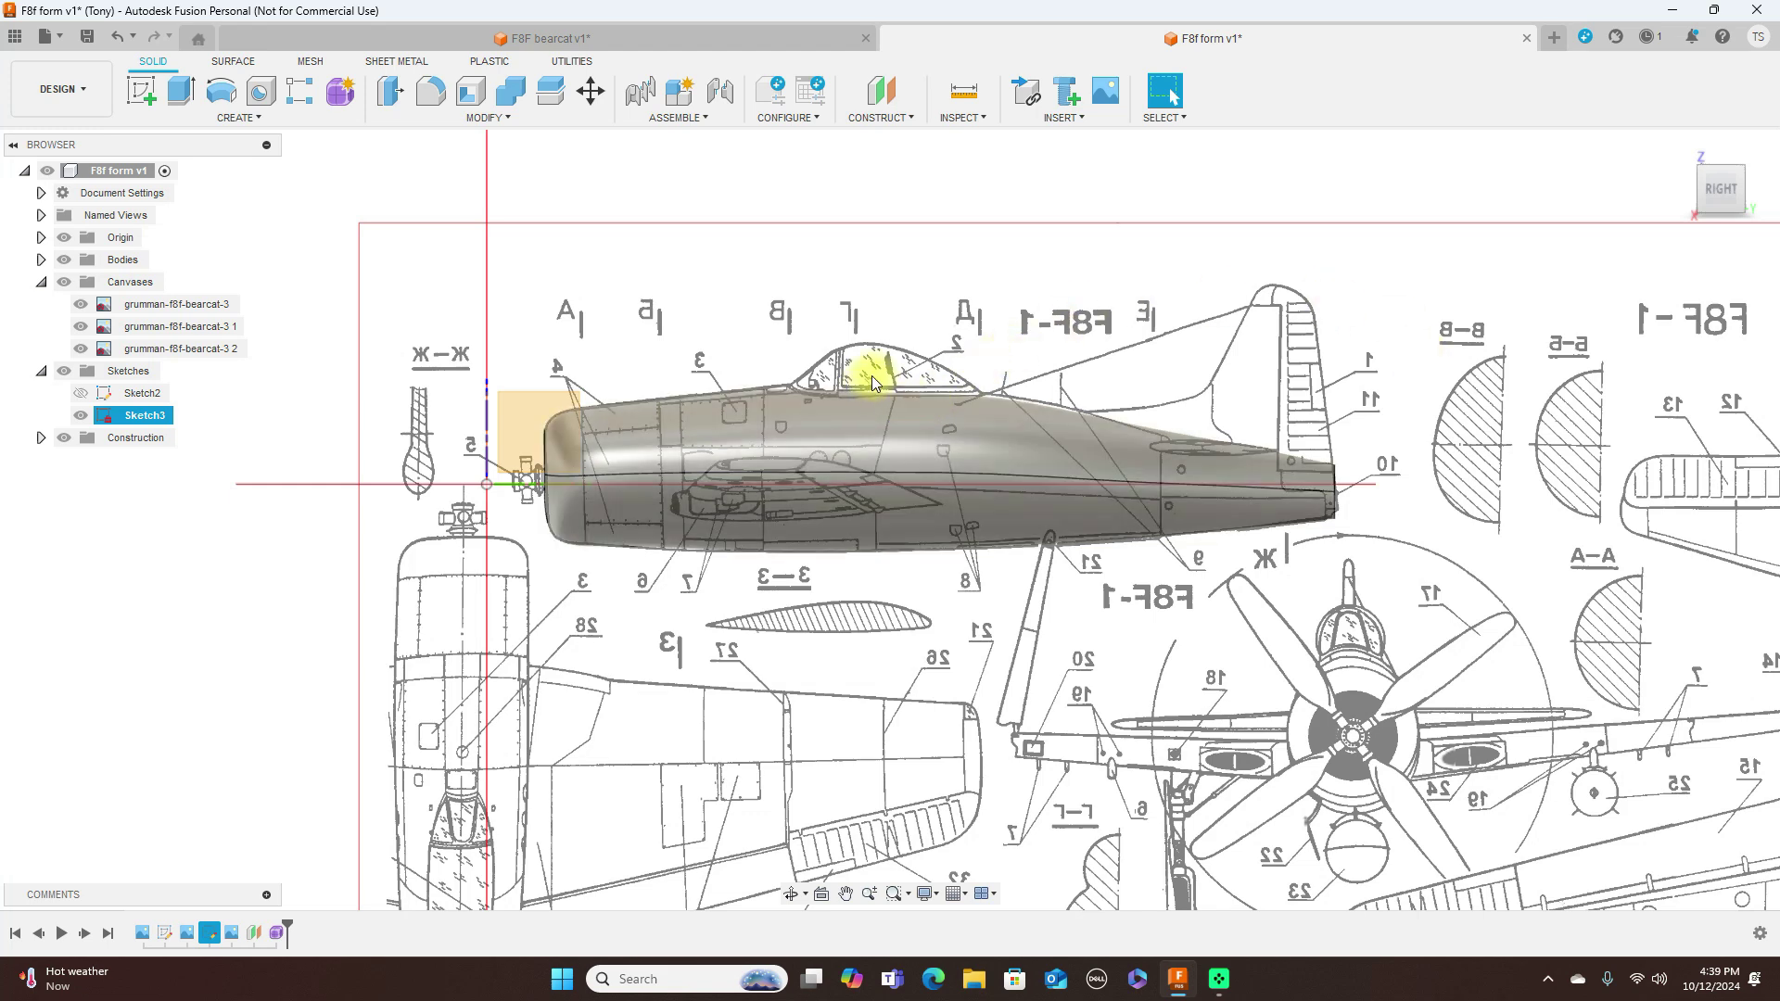
scroll(763, 349, up, 2)
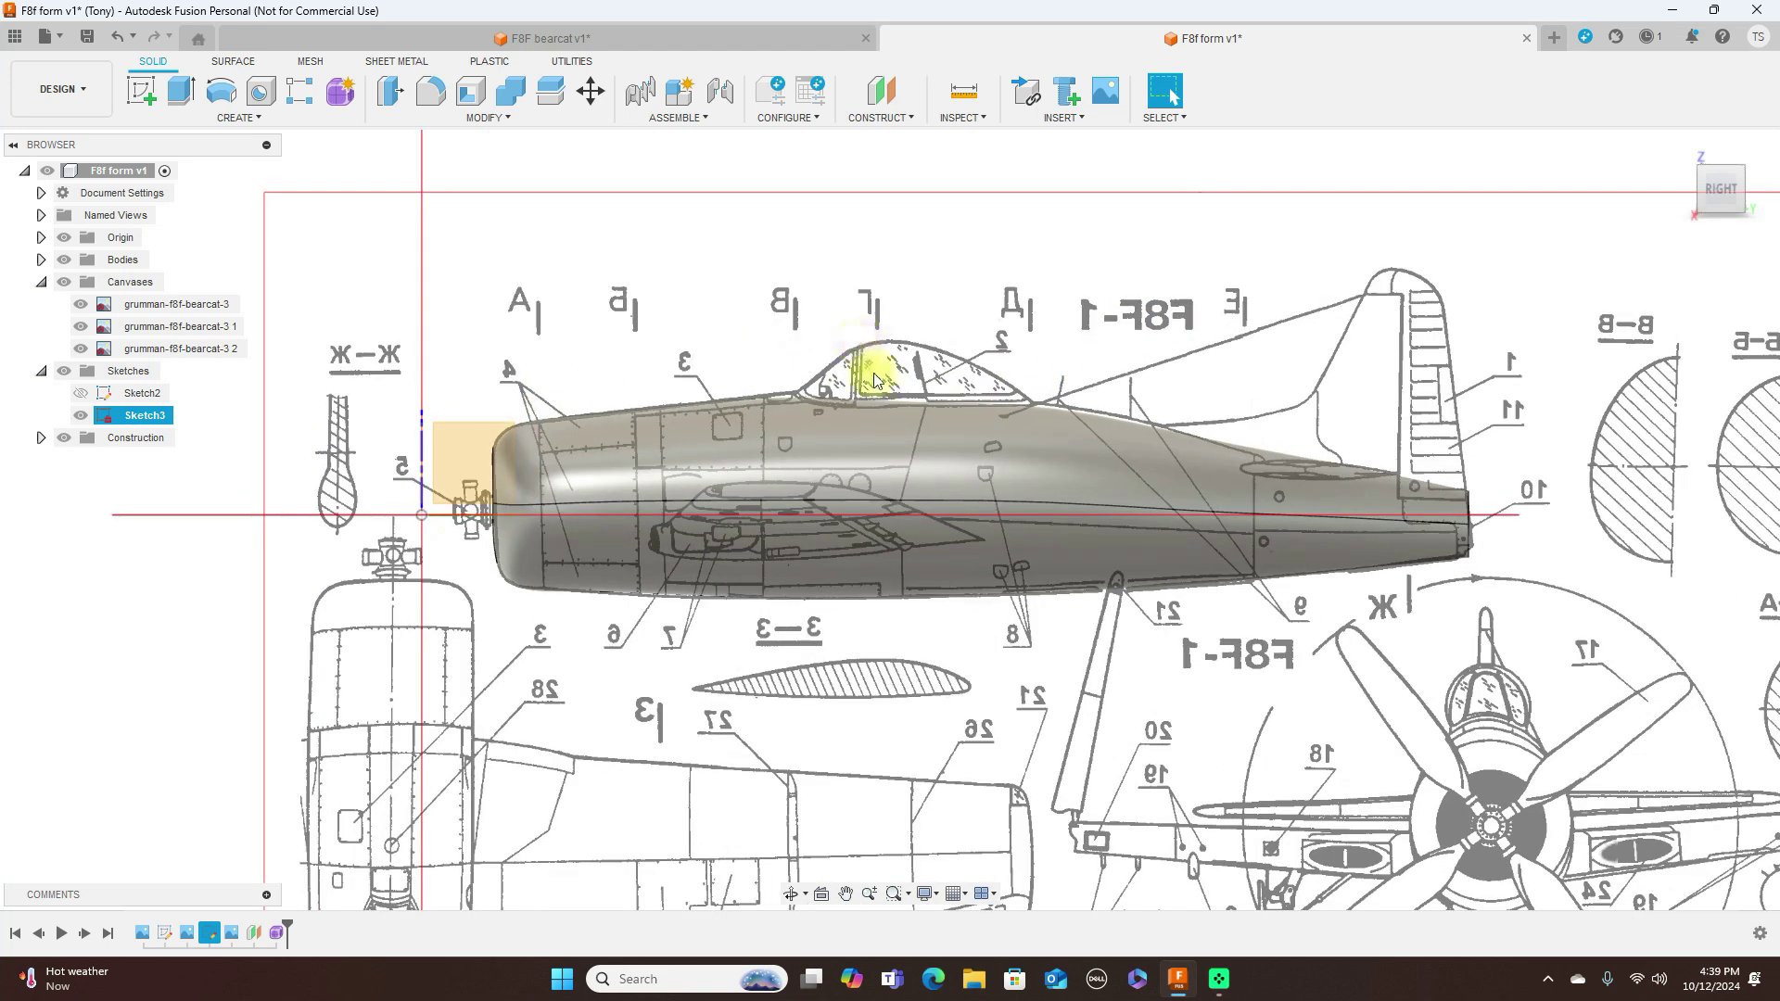
click(909, 121)
Step: Create an offset plane 775 mm from the XZ plane across the canopy
click(886, 133)
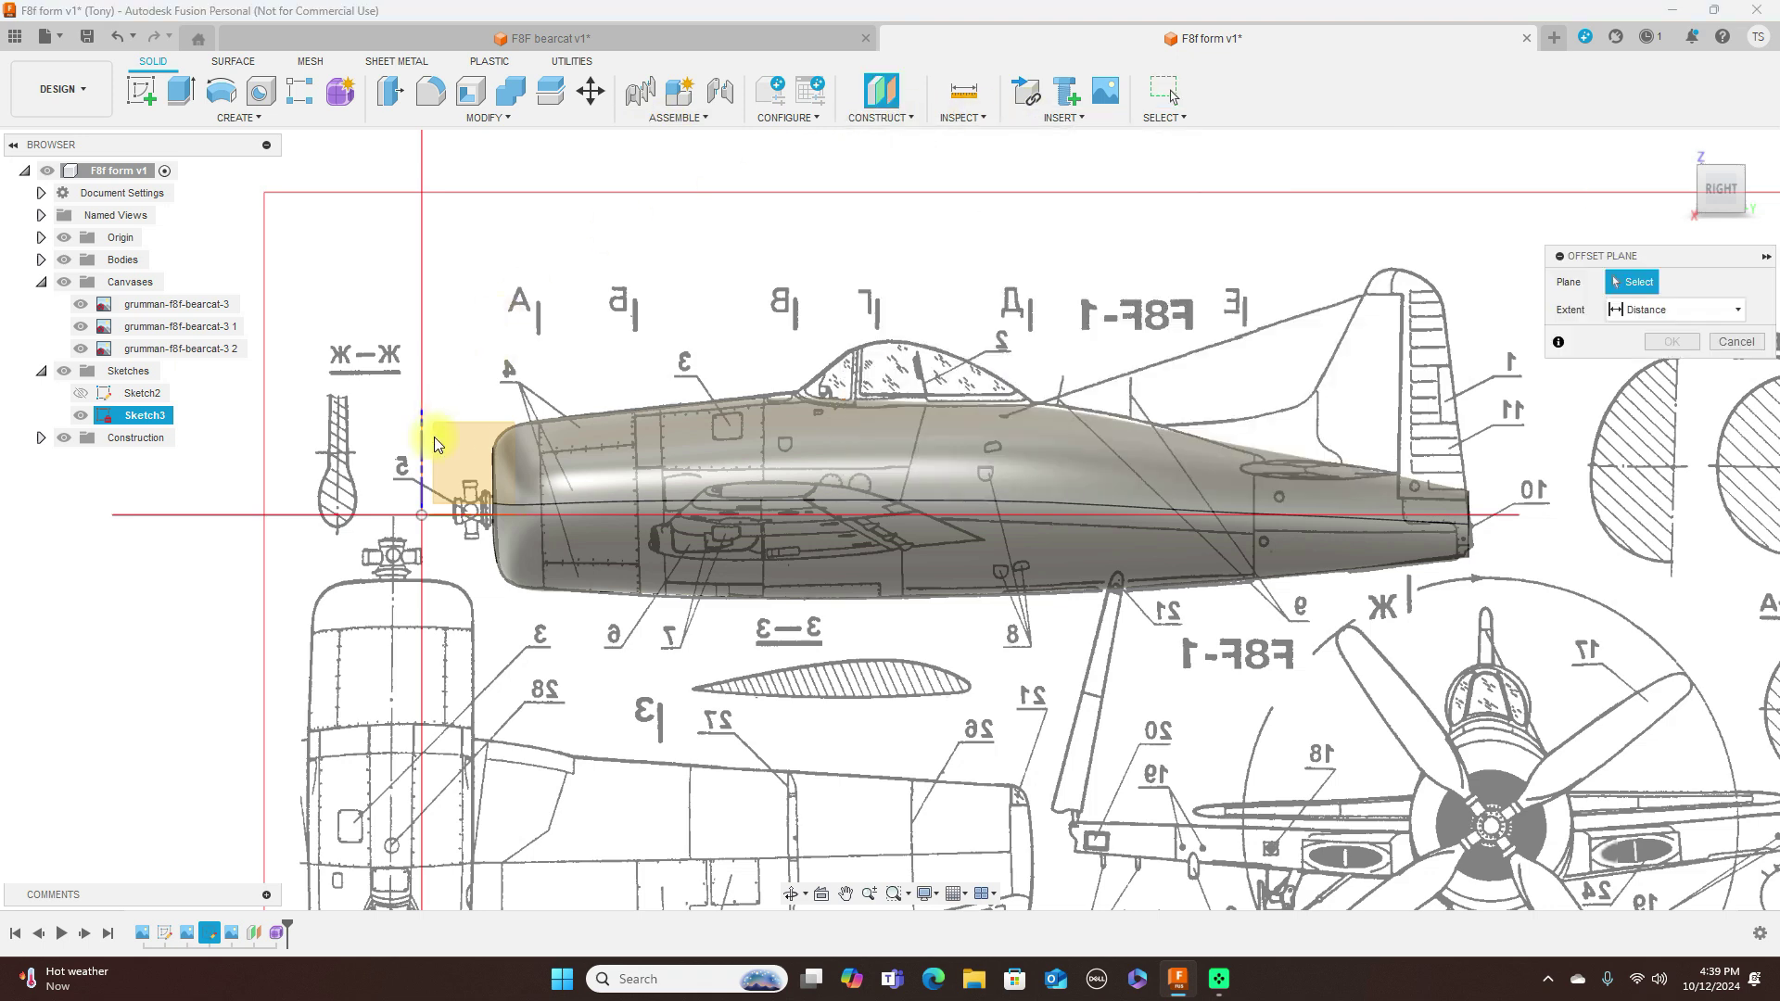
click(422, 452)
drag(442, 509, 815, 537)
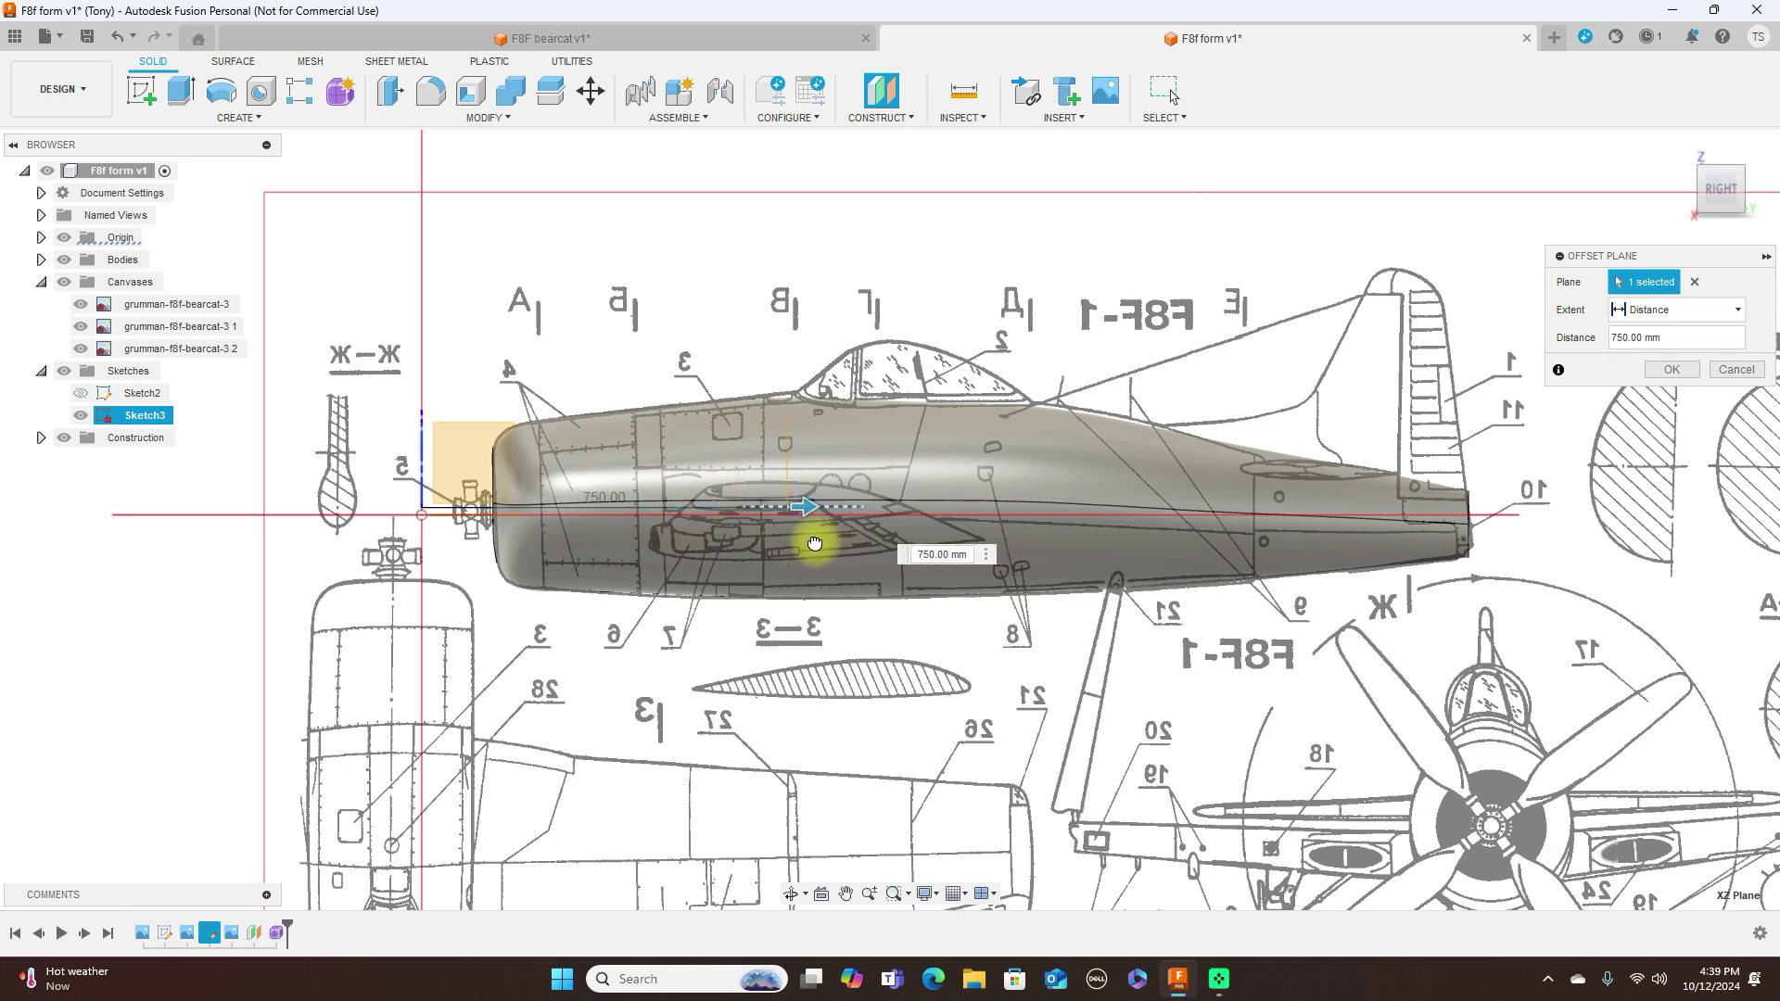
scroll(816, 535, up, 5)
click(786, 479)
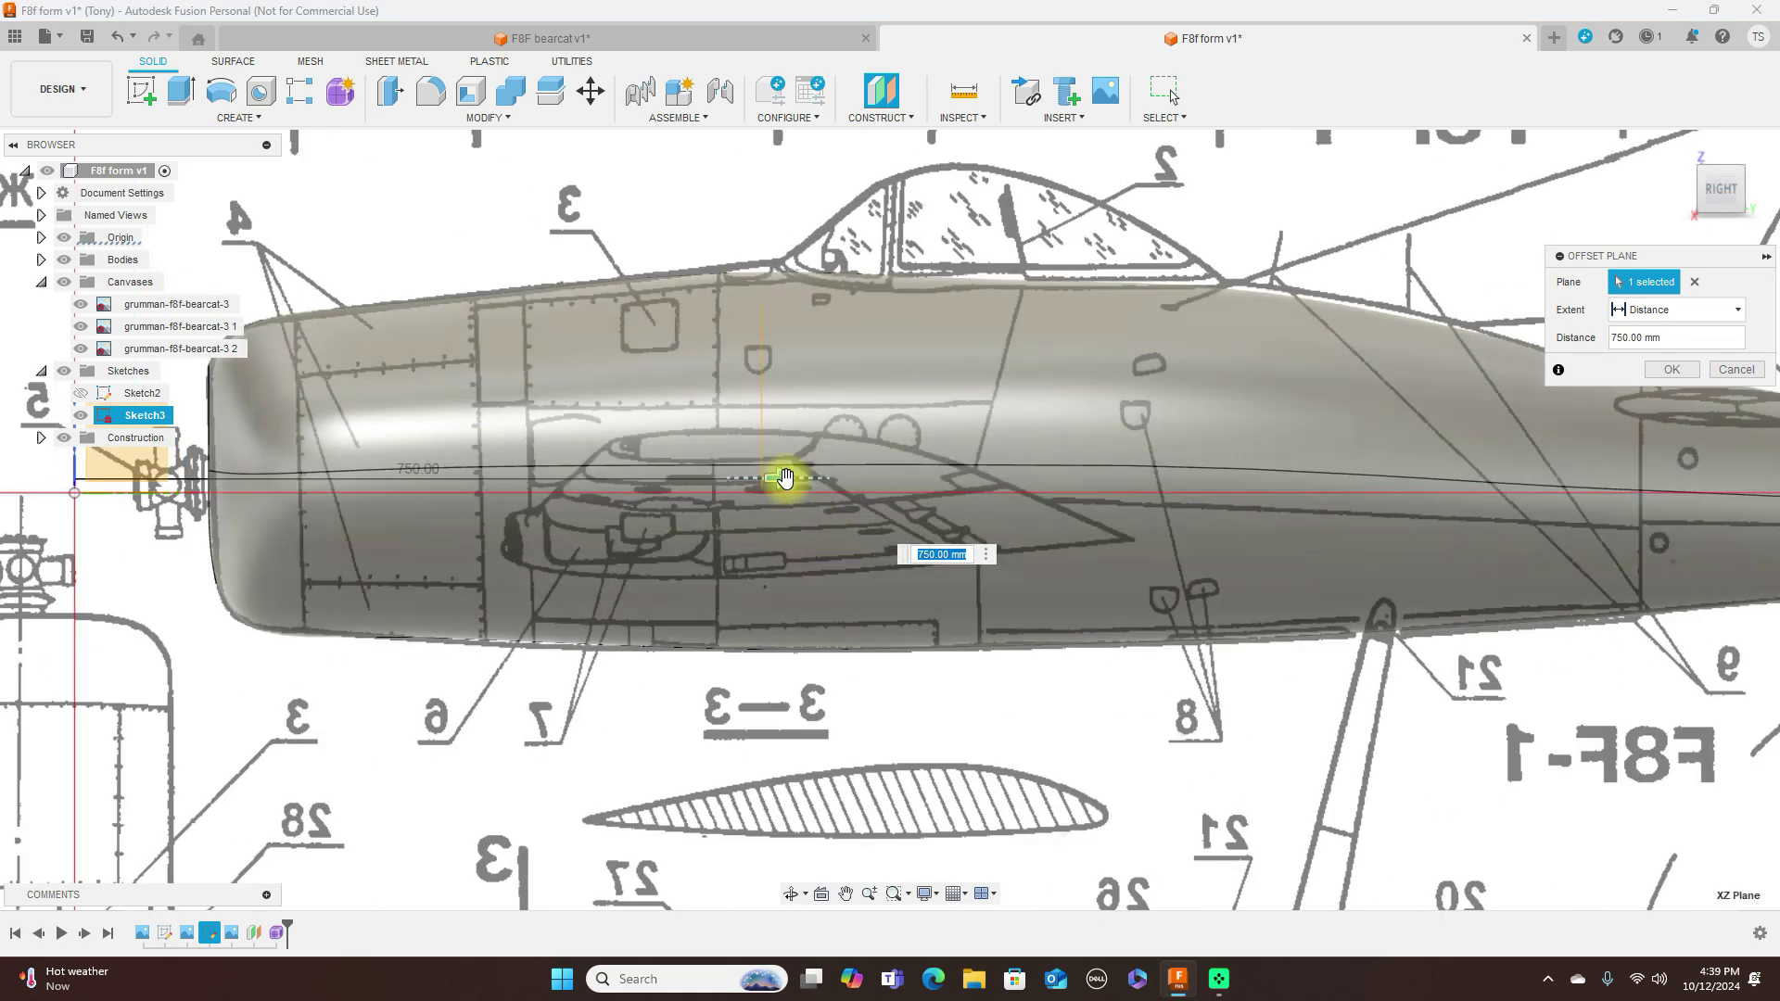
drag(797, 480, 799, 470)
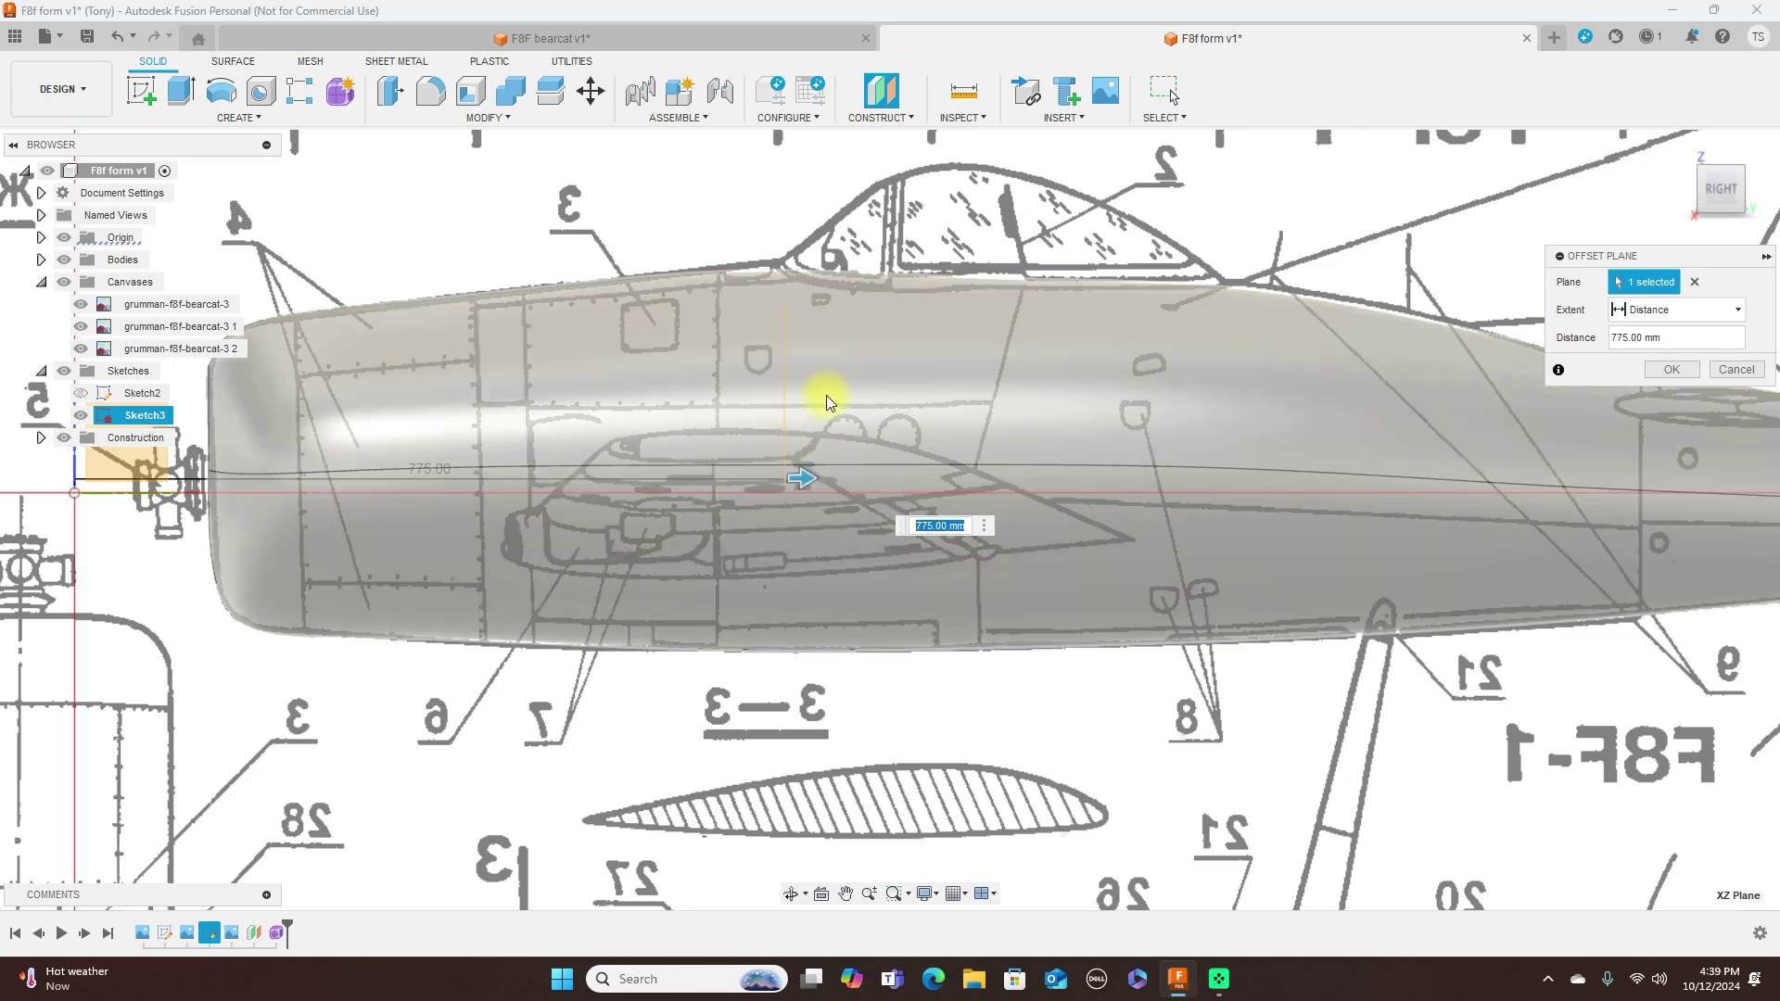
scroll(1122, 473, down, 2)
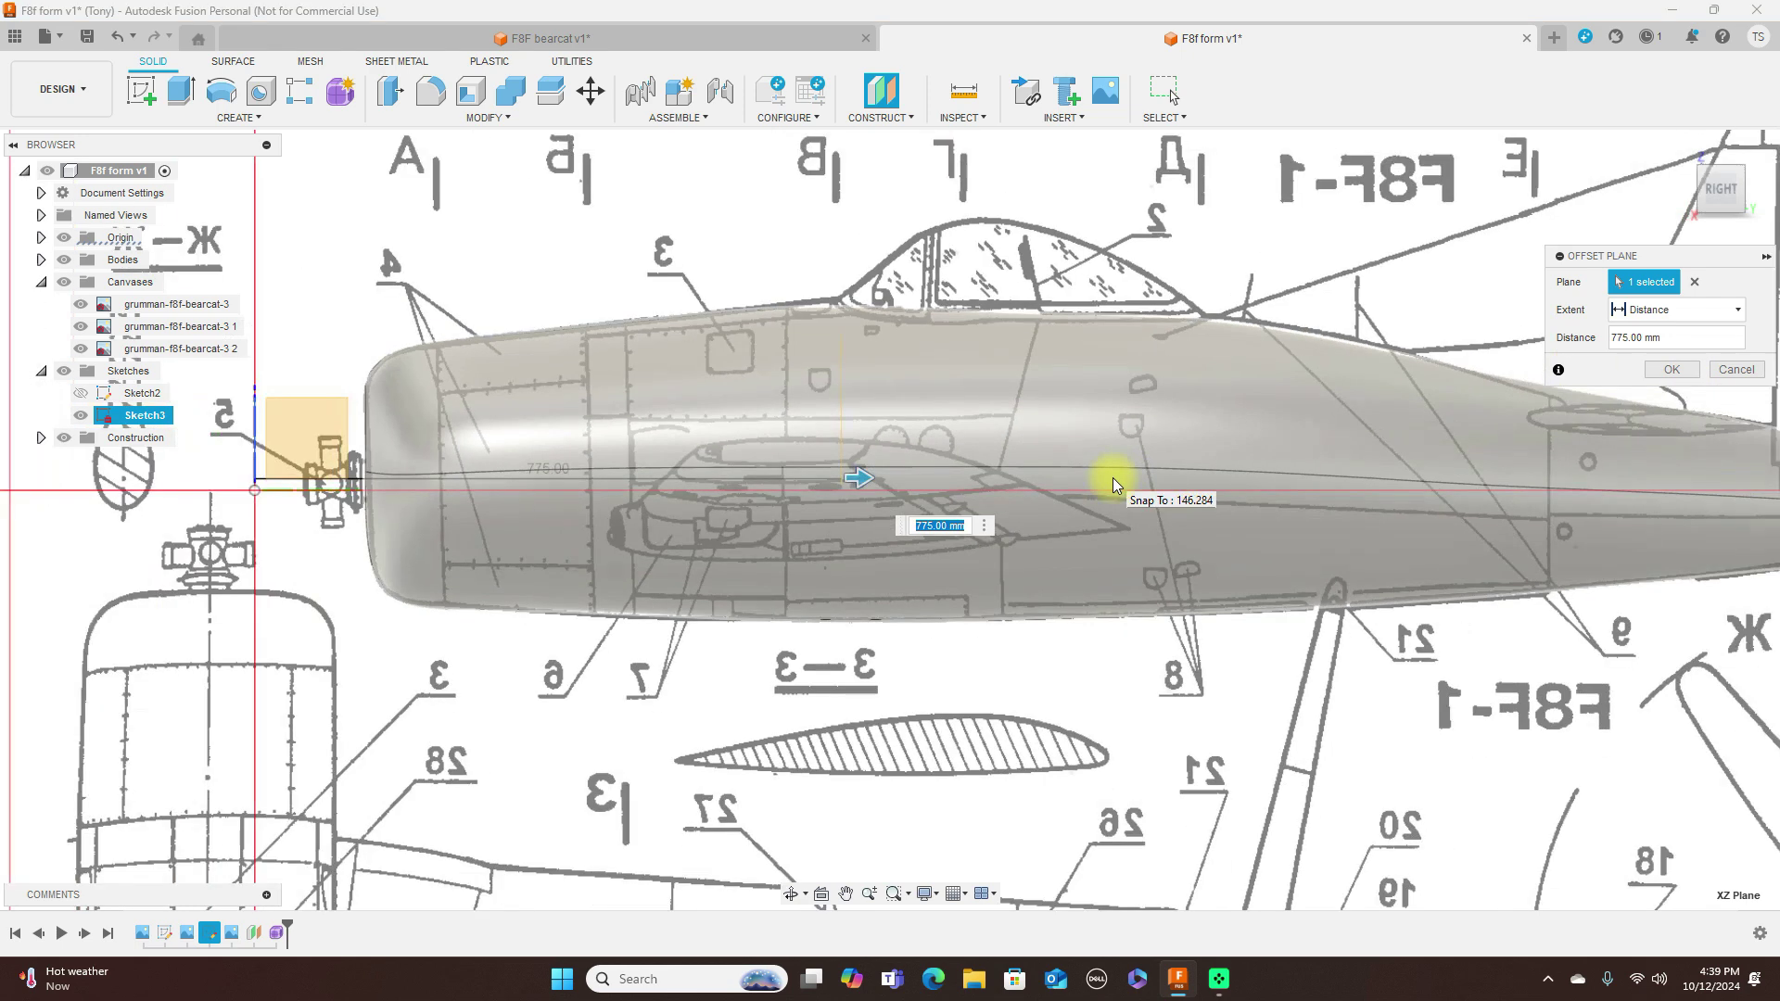
scroll(1112, 477, up, 4)
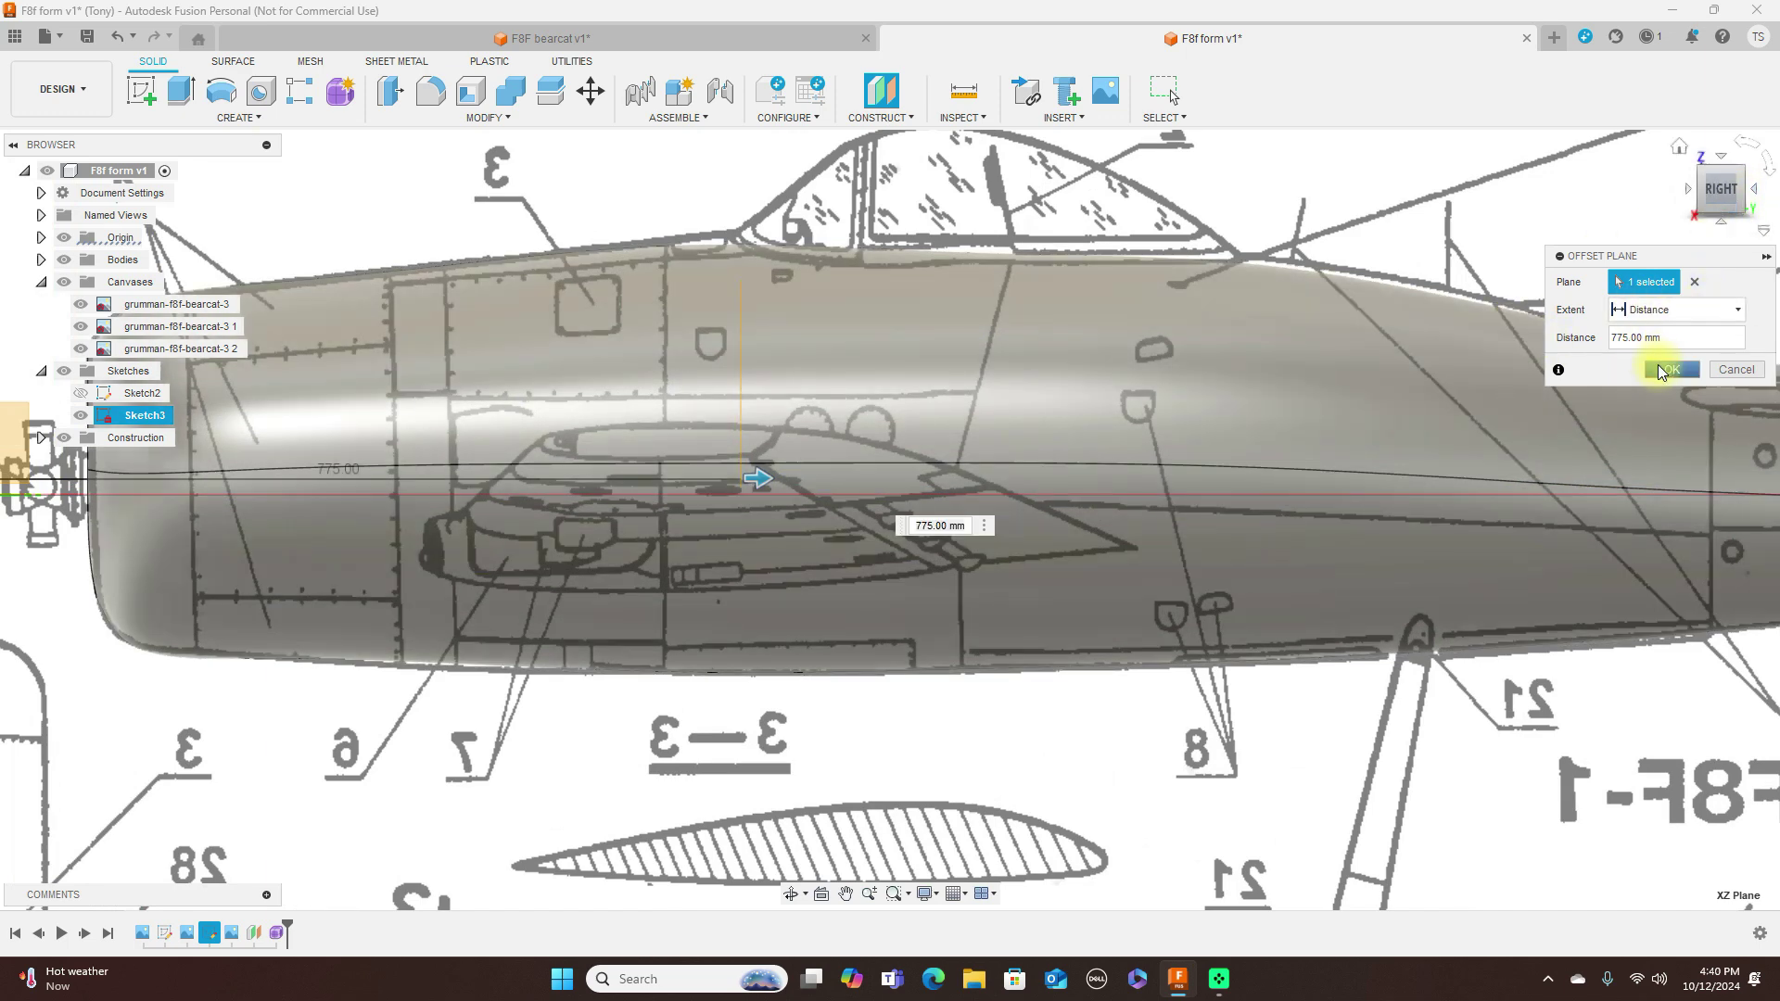
click(1666, 370)
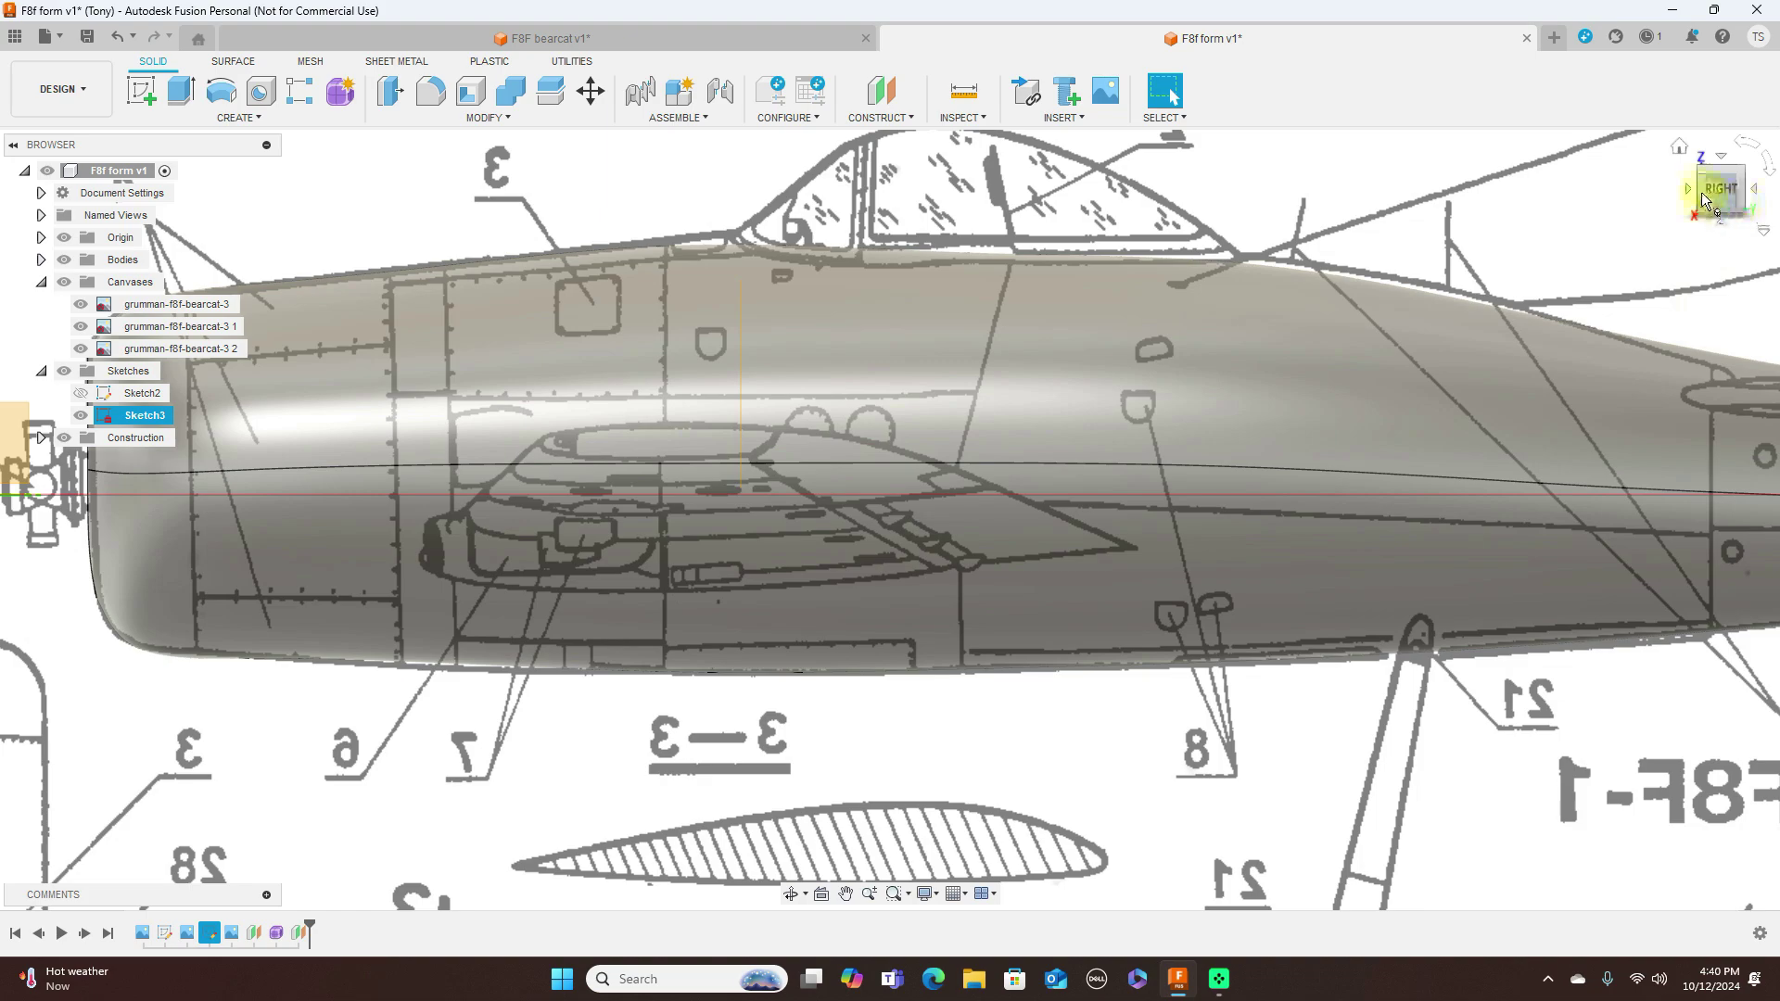
Step: Start a new T-spline form on the offset plane, viewed toward the canopy
click(1705, 200)
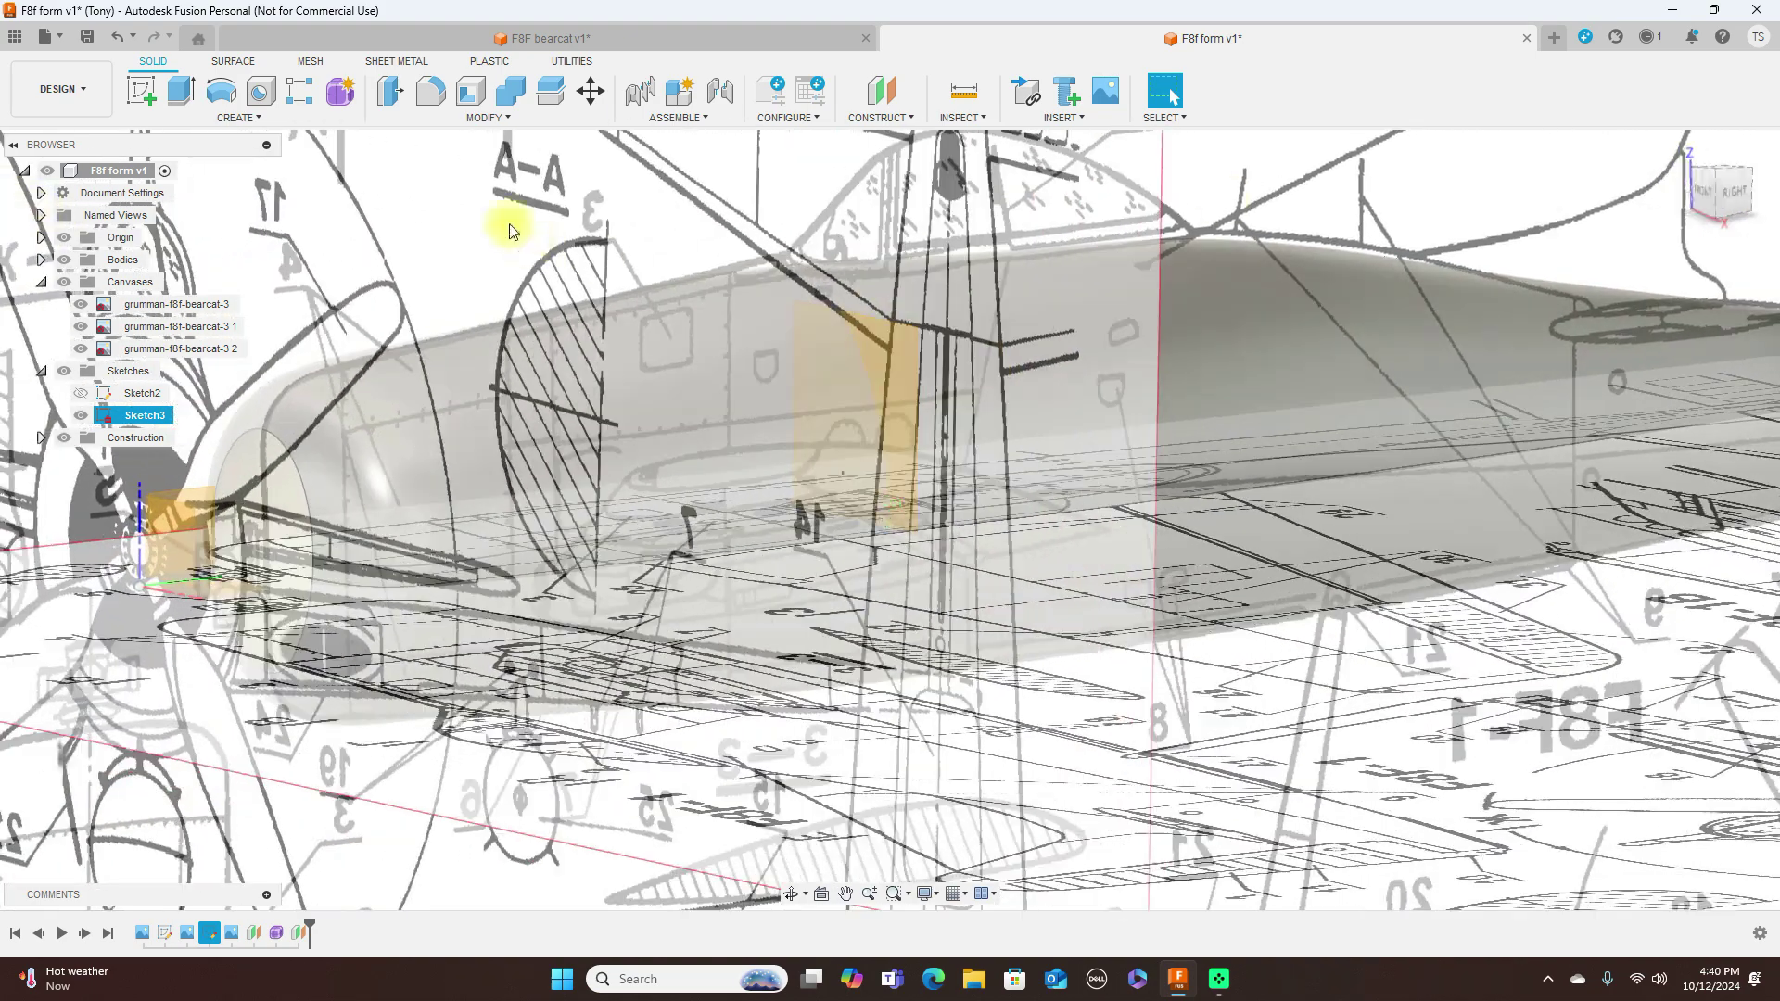
click(342, 90)
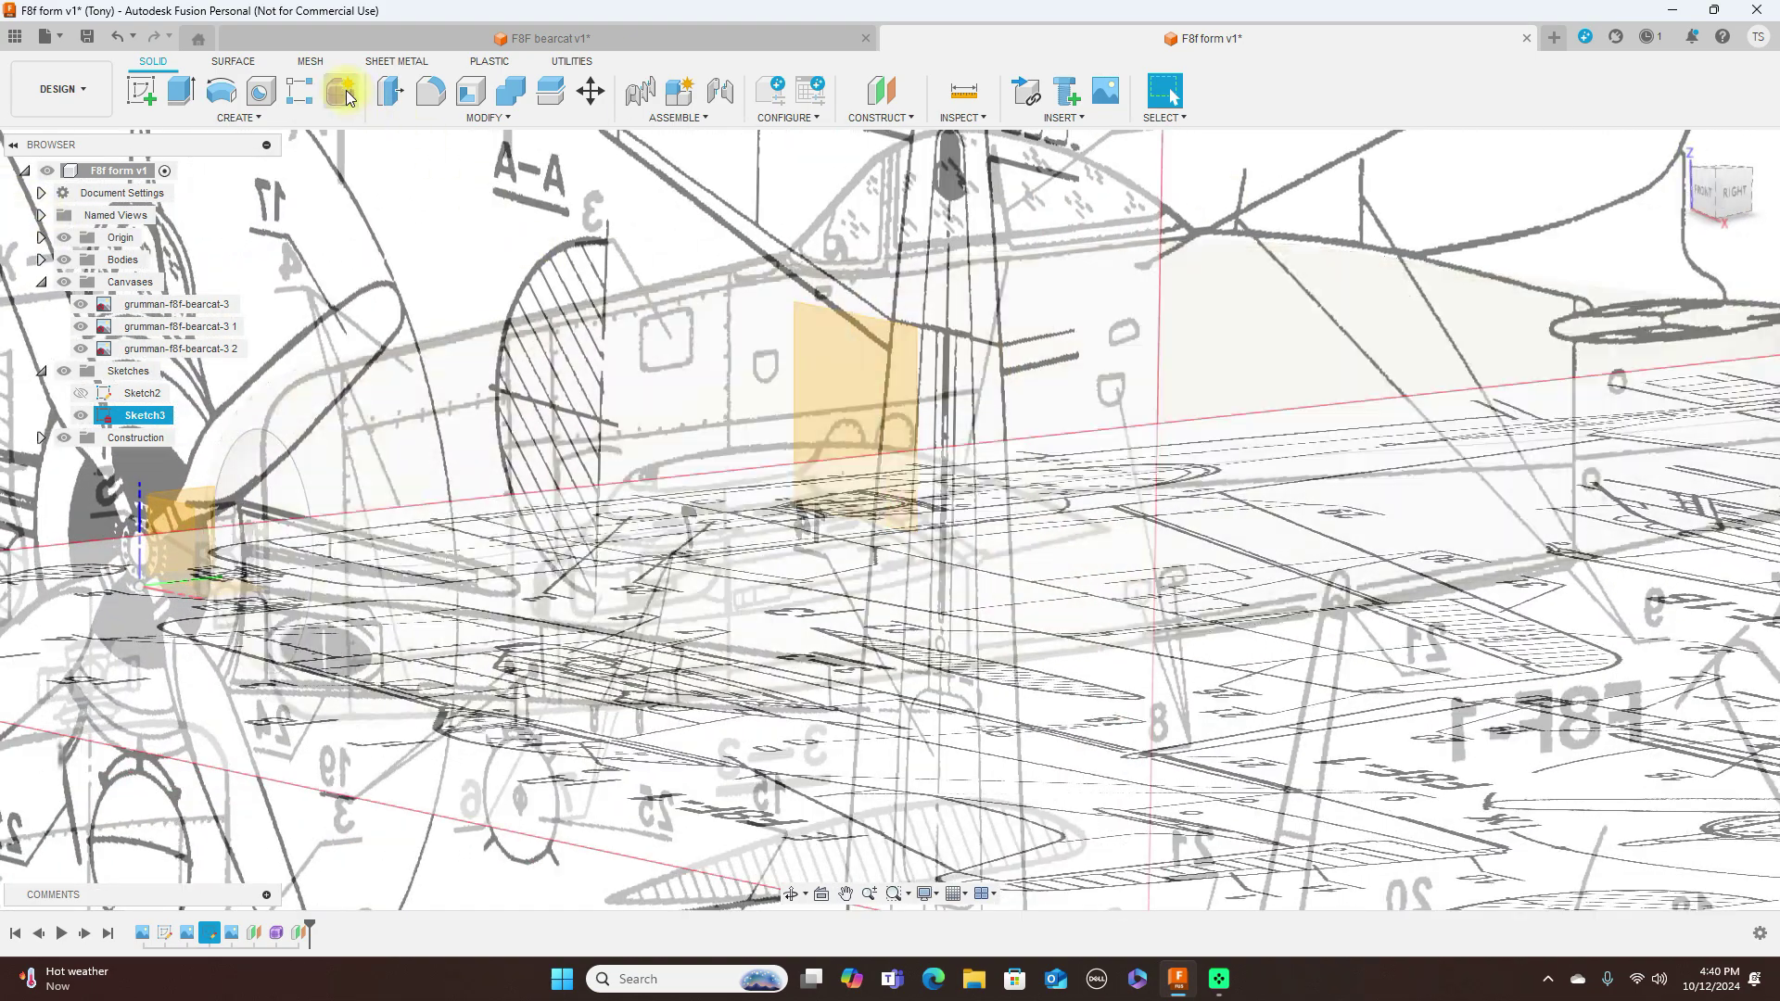
click(872, 352)
drag(1710, 195, 955, 237)
drag(952, 269, 940, 404)
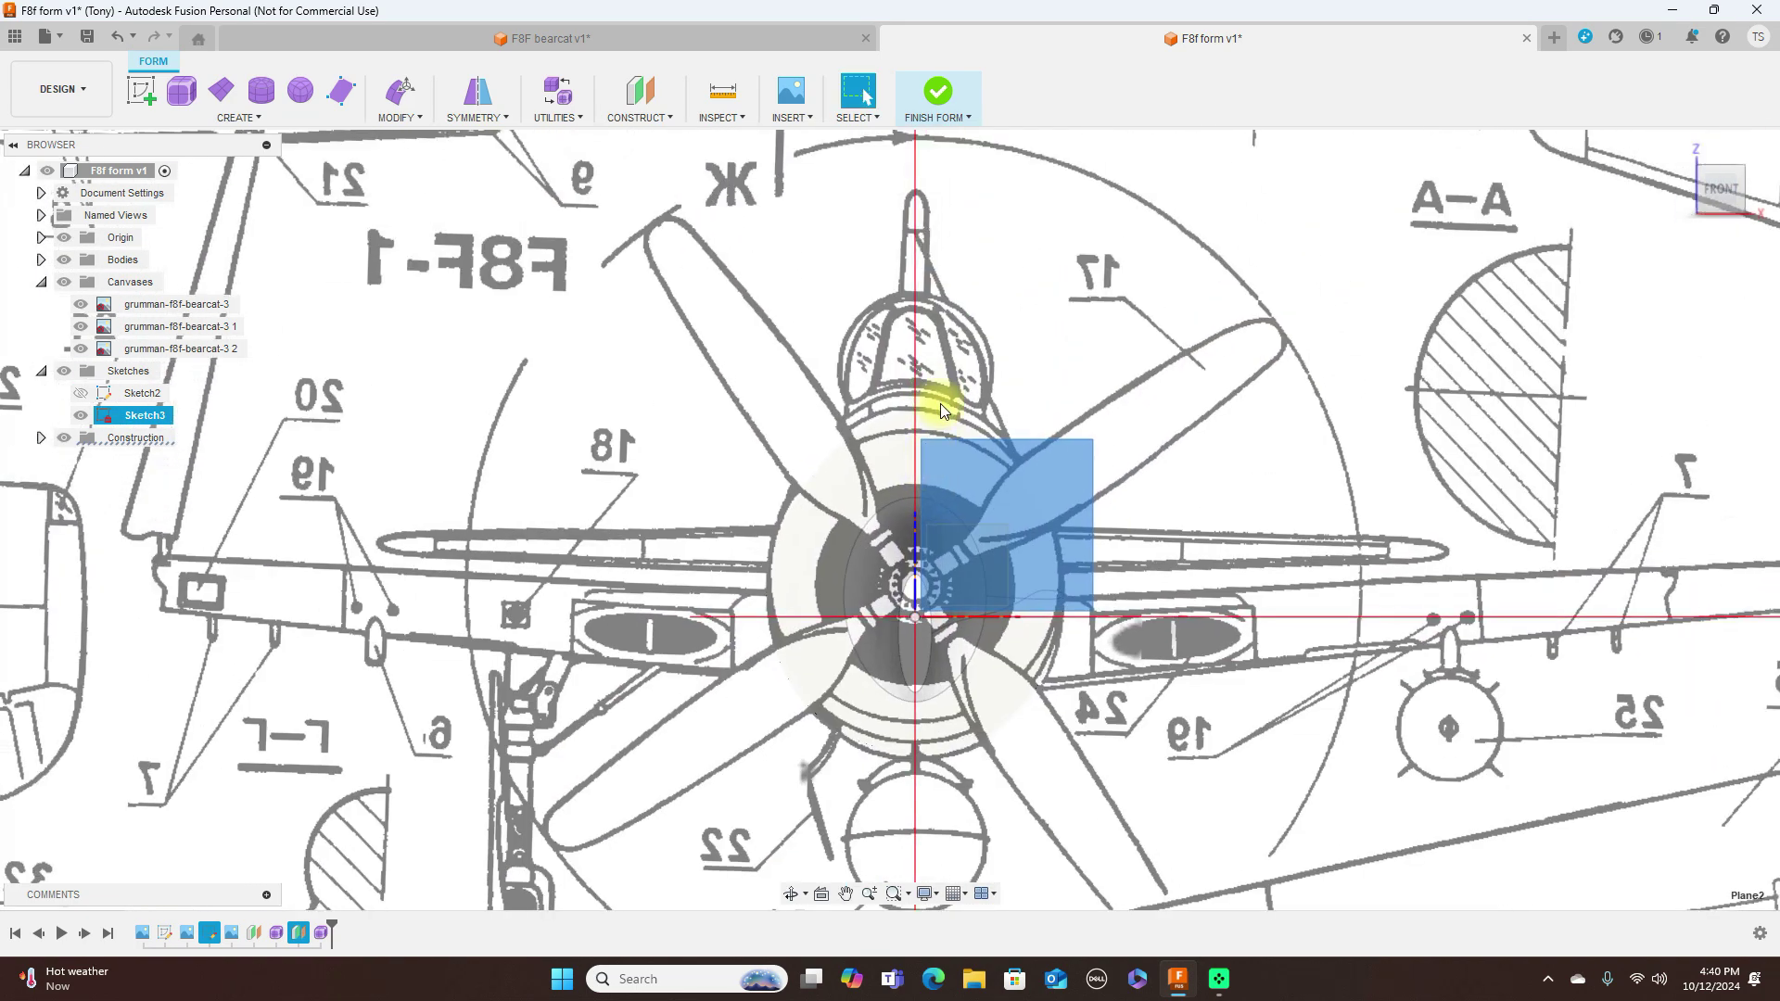
key(Escape)
scroll(940, 403, up, 2)
Step: Add a cylinder at the canopy: 132.60 mm diameter, 470 mm long, 7 height faces
click(274, 99)
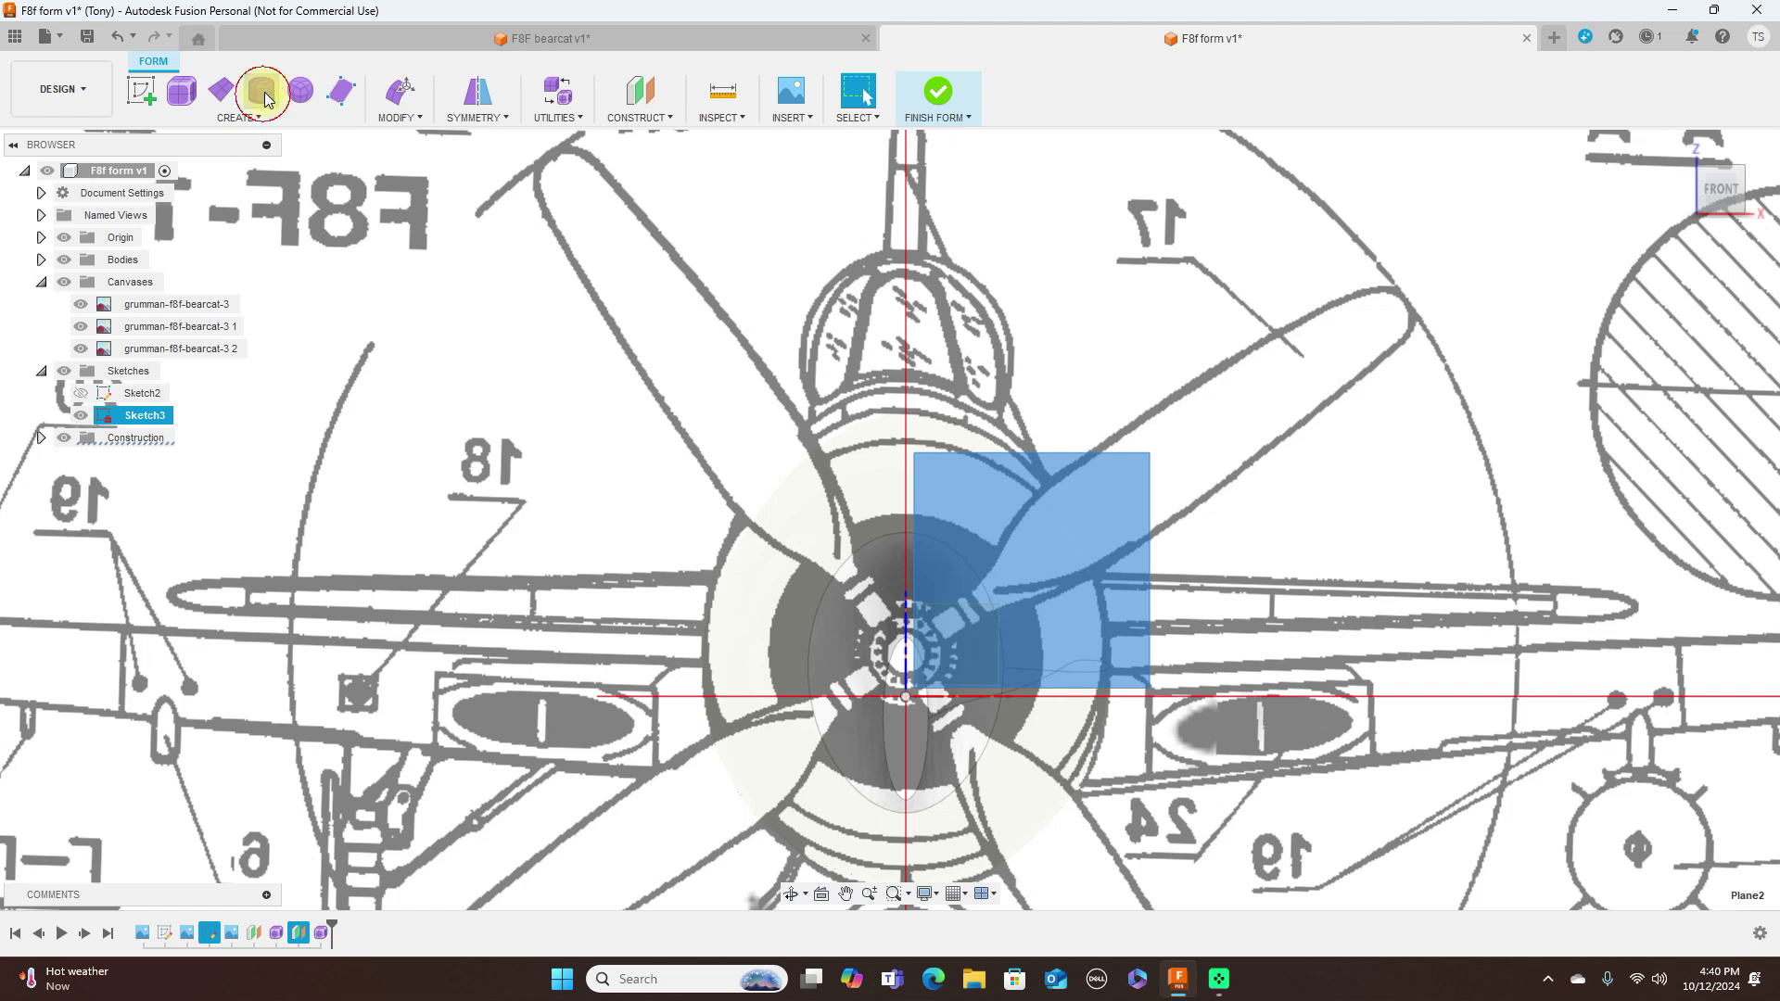
click(907, 315)
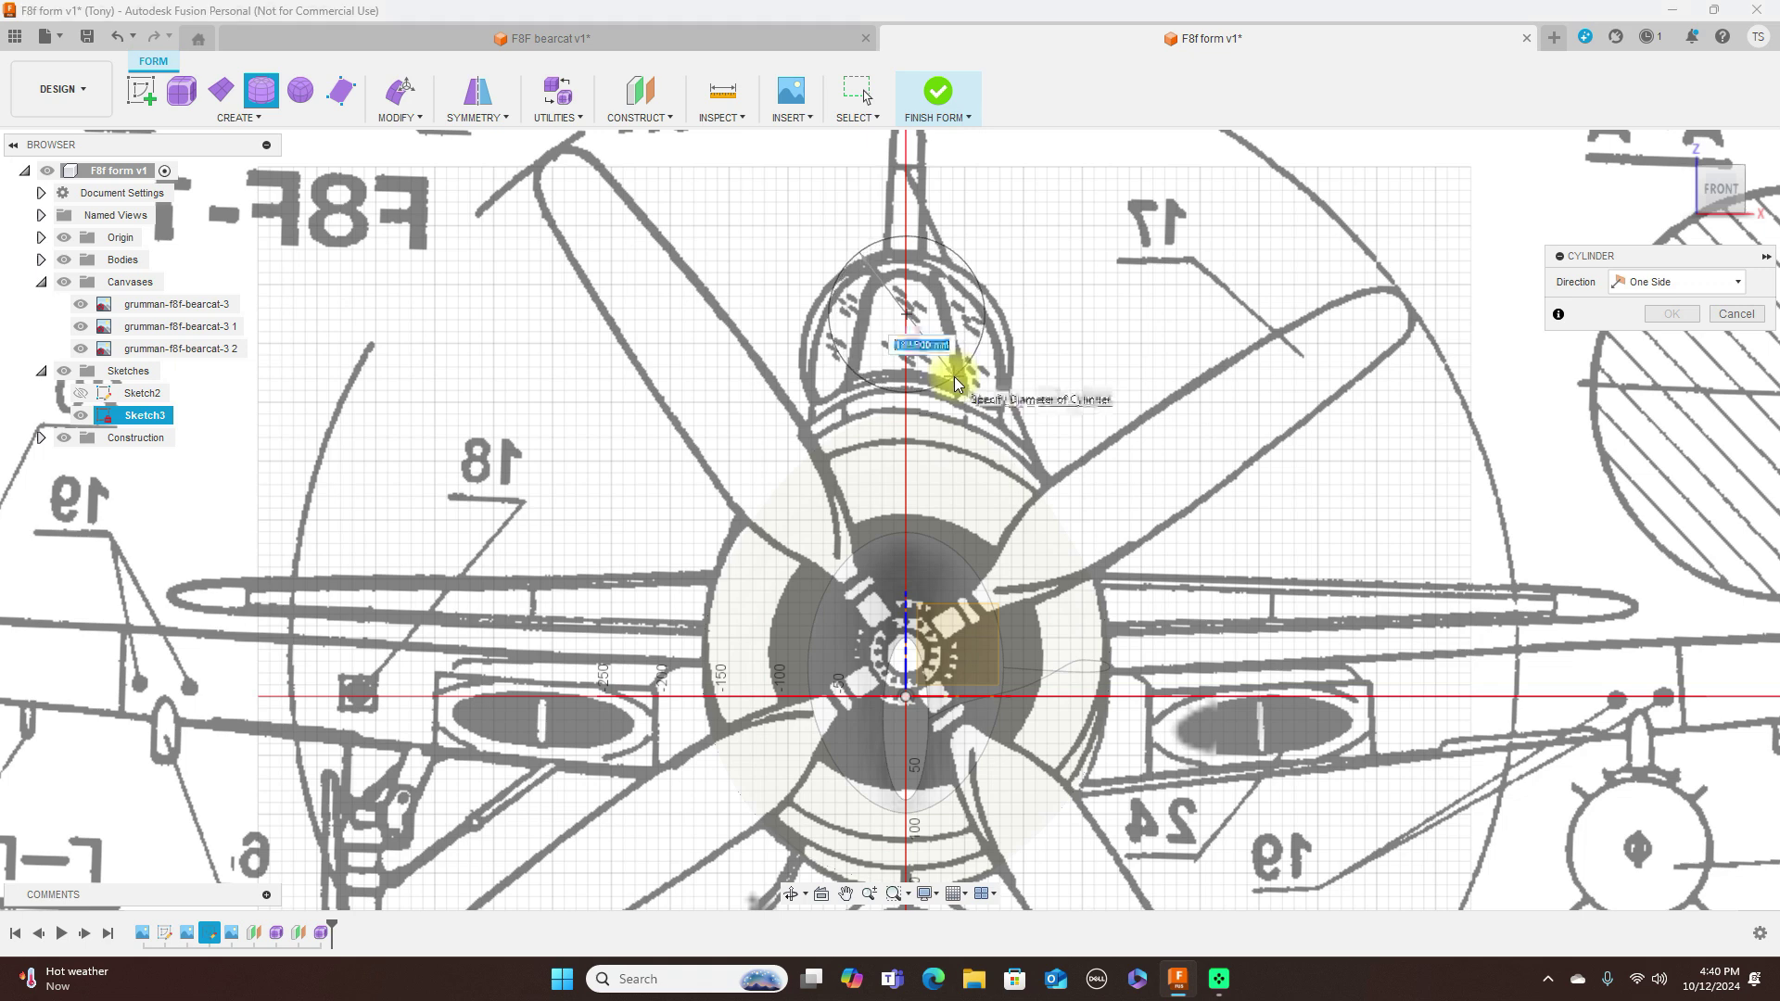
click(957, 380)
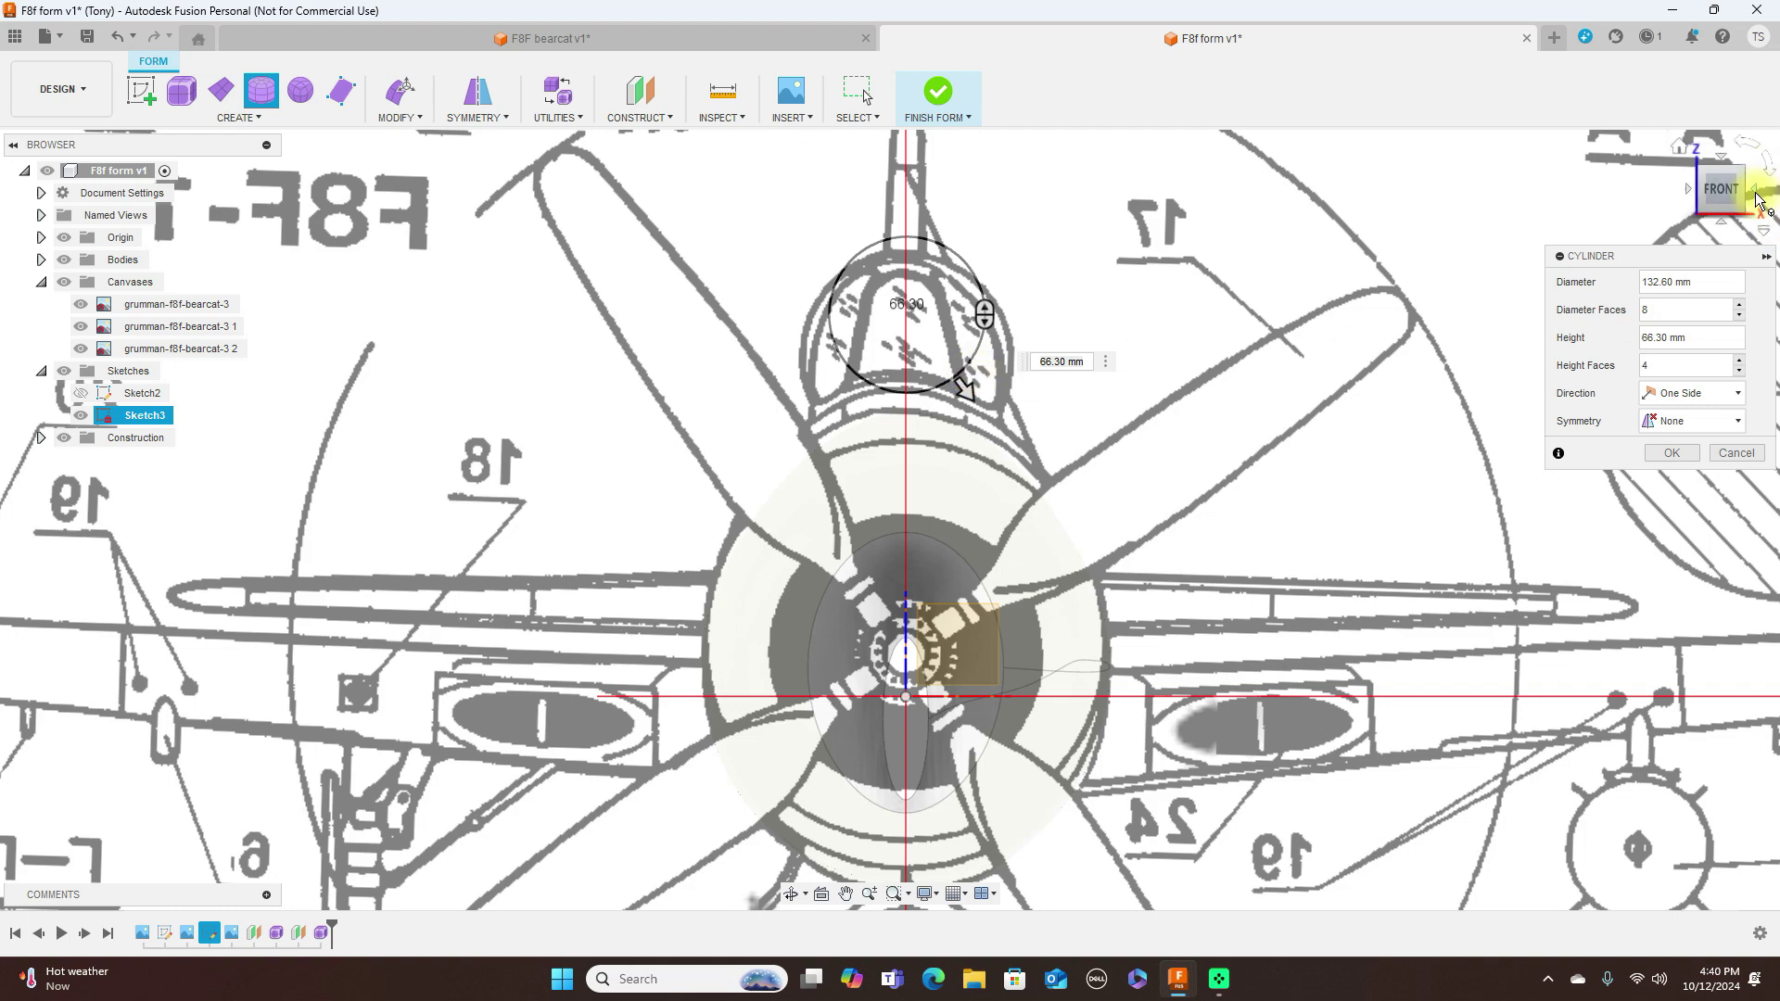
click(1759, 197)
drag(827, 316, 1291, 339)
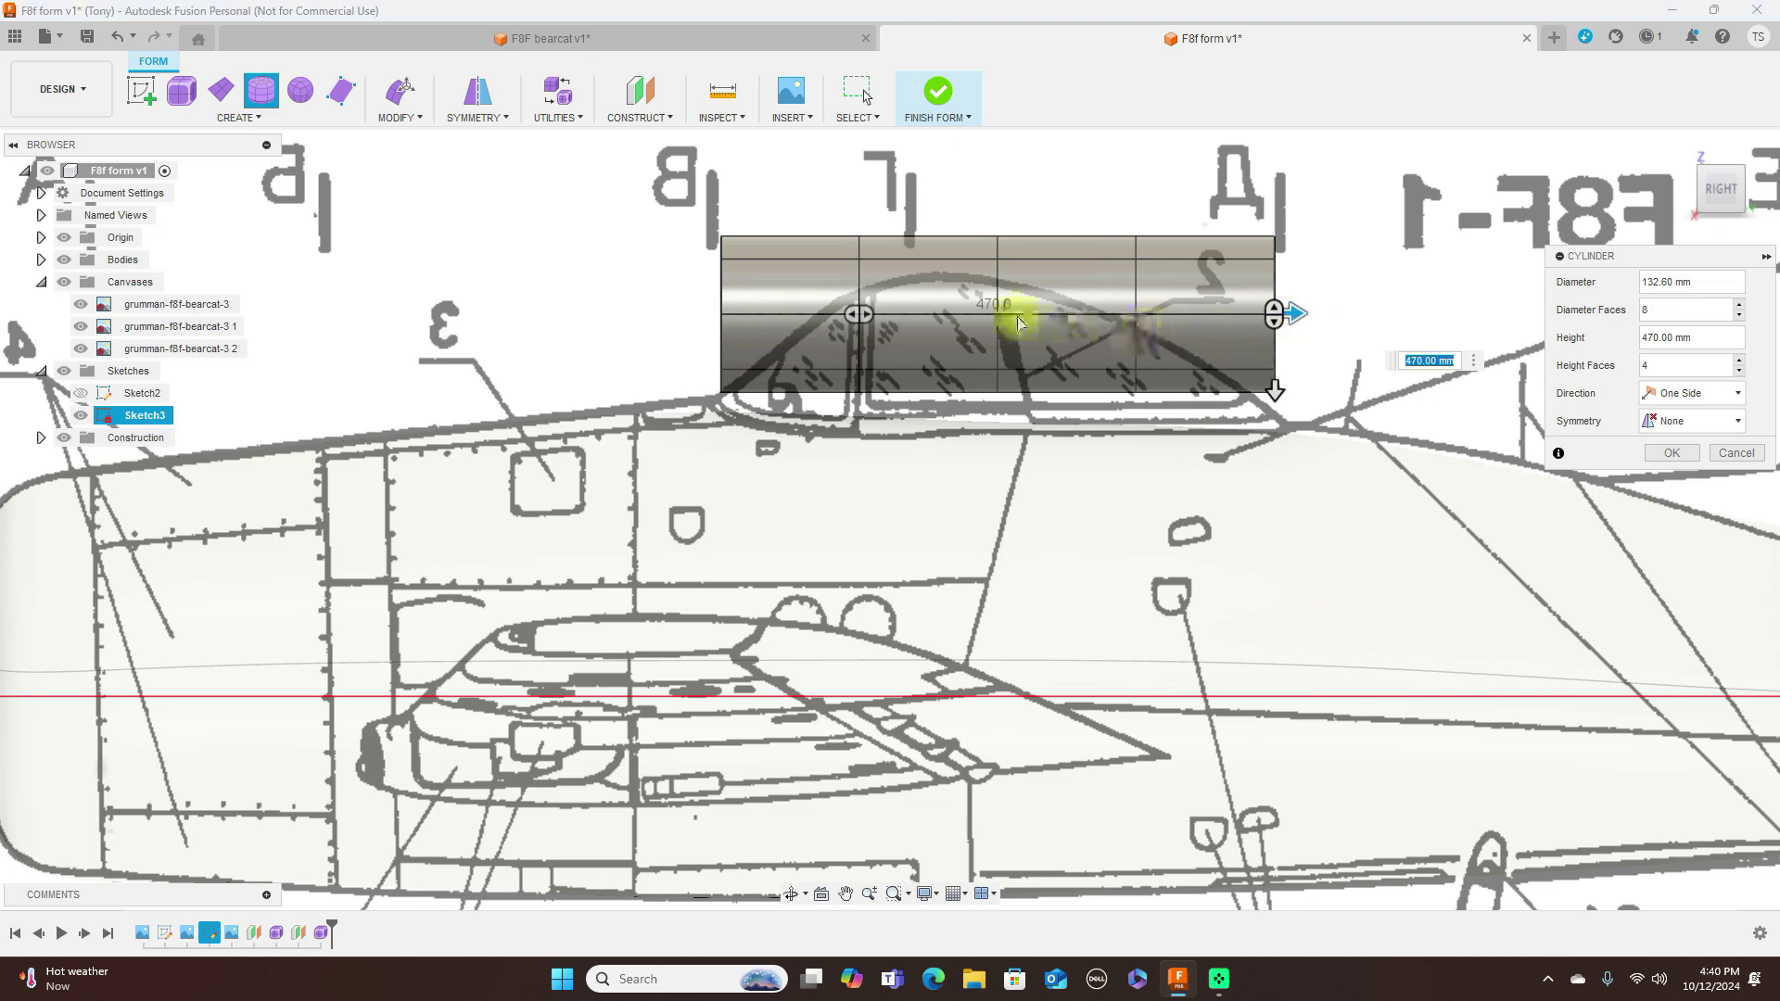
drag(872, 313, 1005, 310)
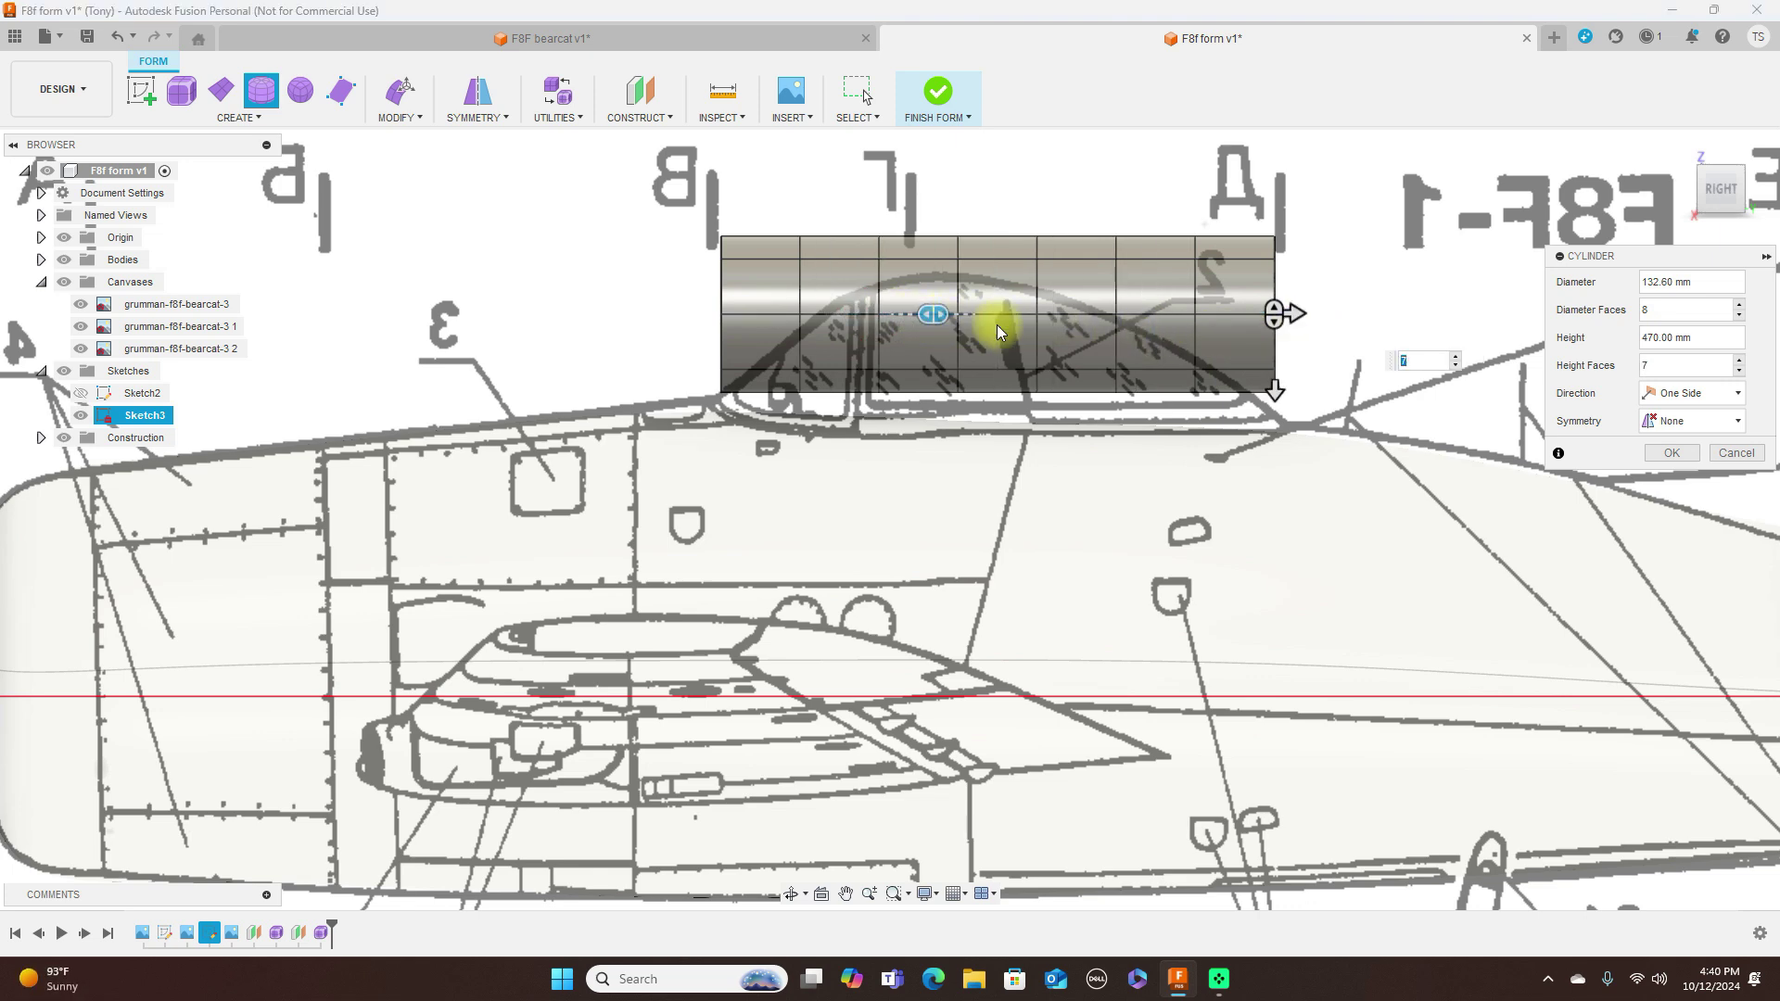
click(1672, 453)
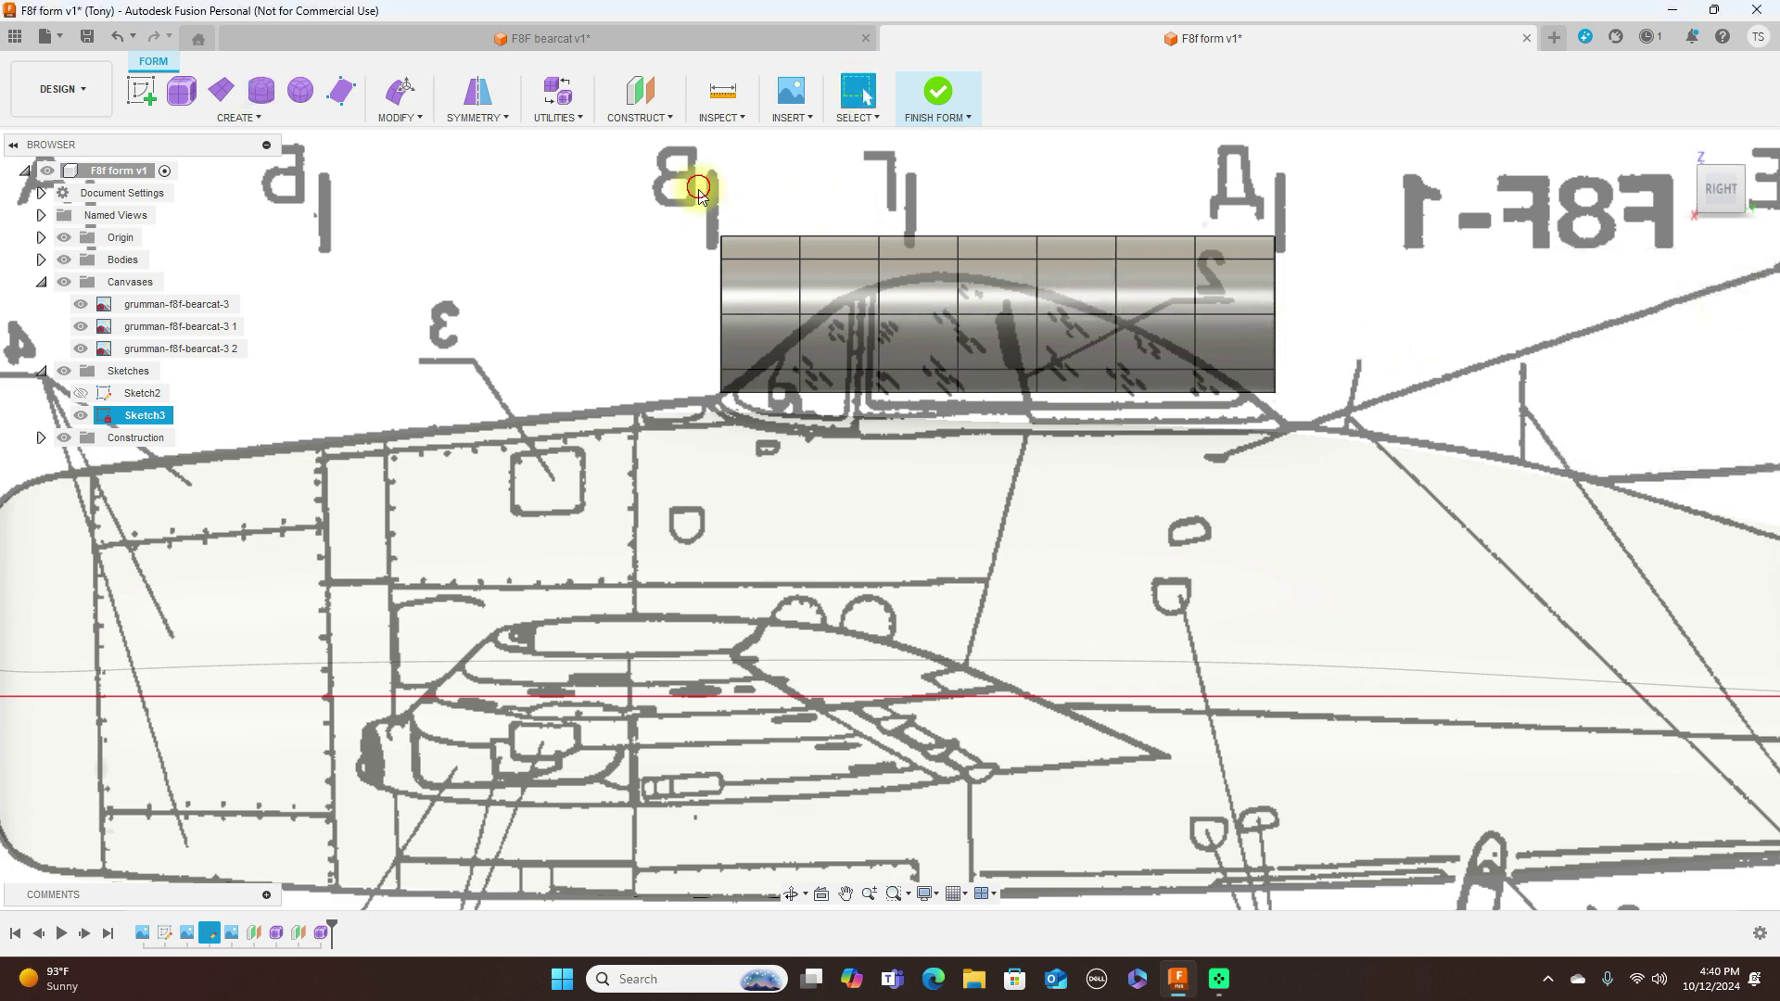
Step: Move the cylinder body down onto the fuselage over the canopy and select its front edge loop
drag(1233, 482, 1352, 458)
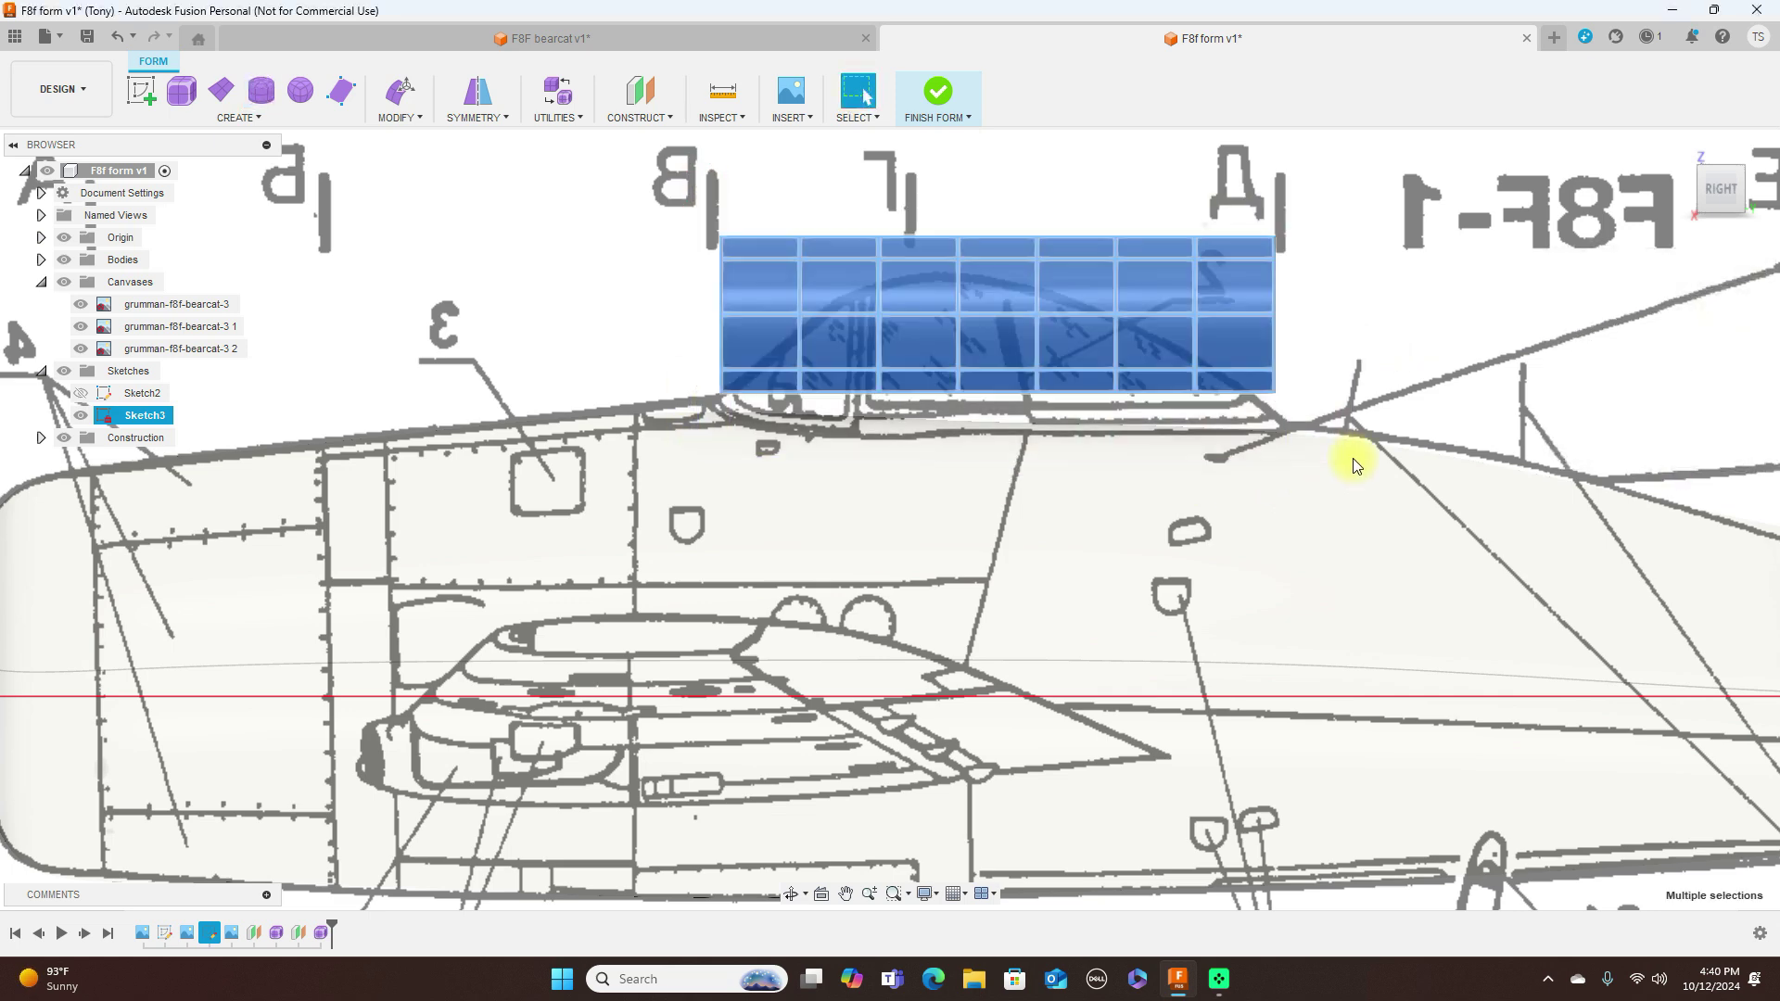
right_click(1346, 314)
click(1270, 338)
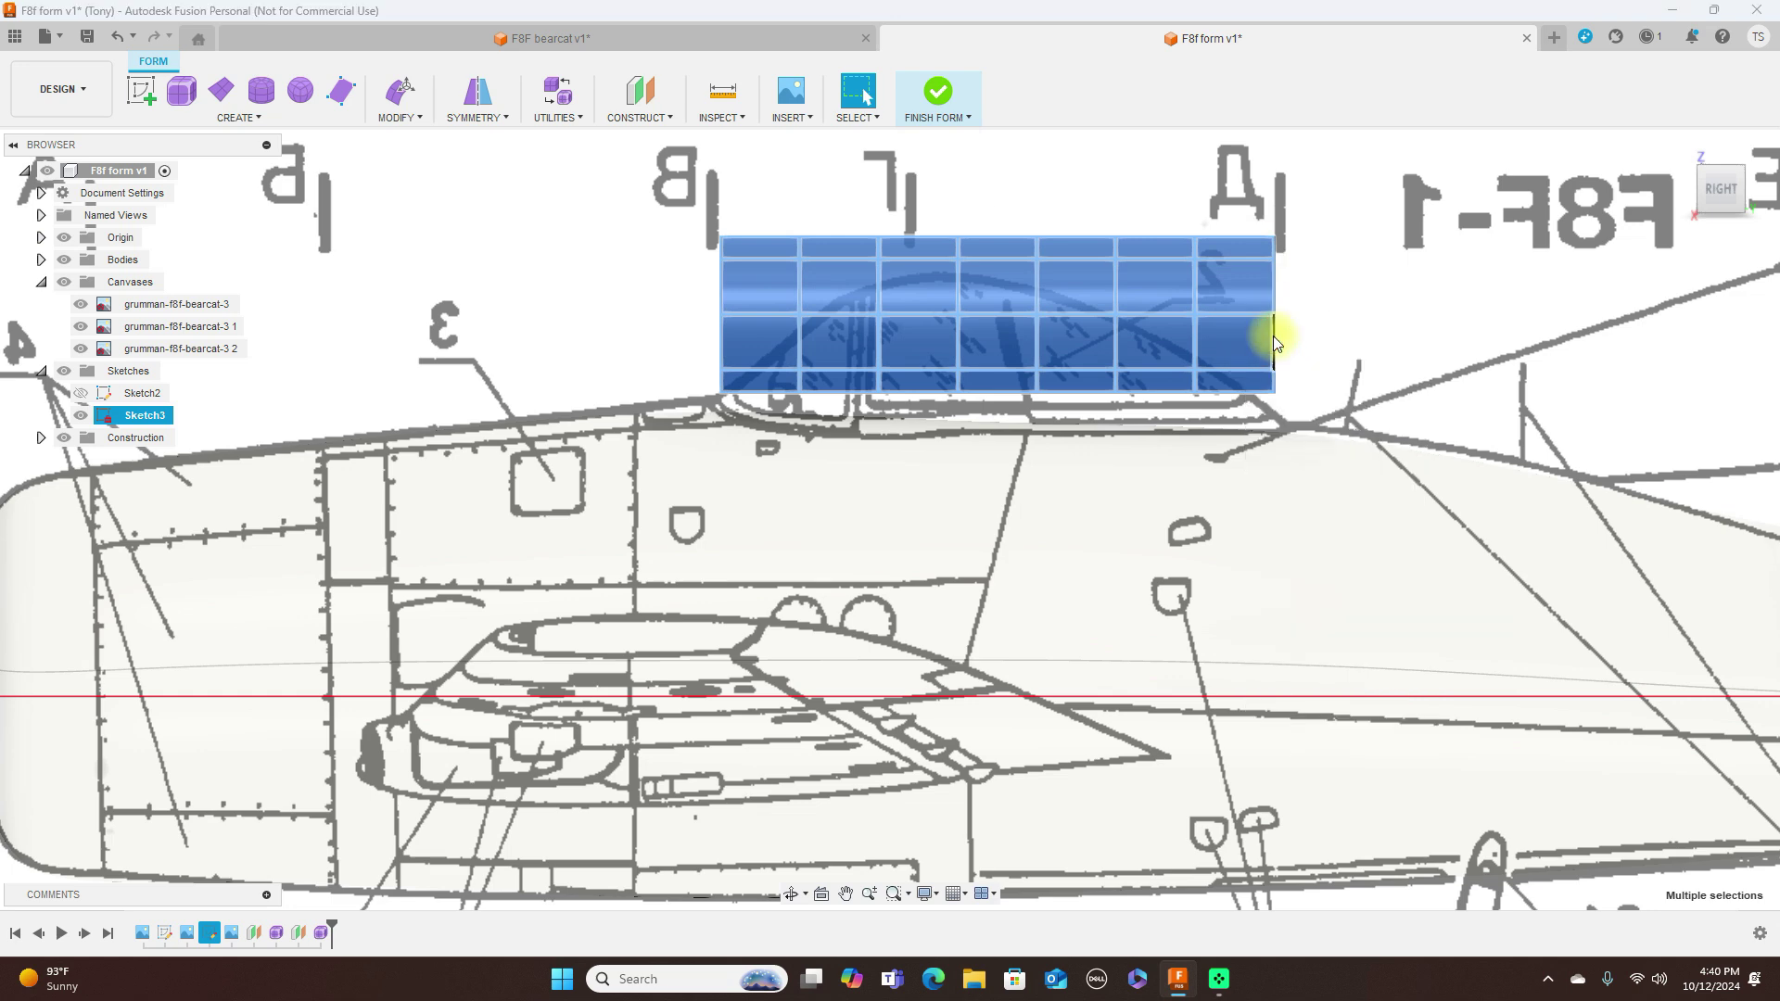
drag(1021, 287, 1019, 331)
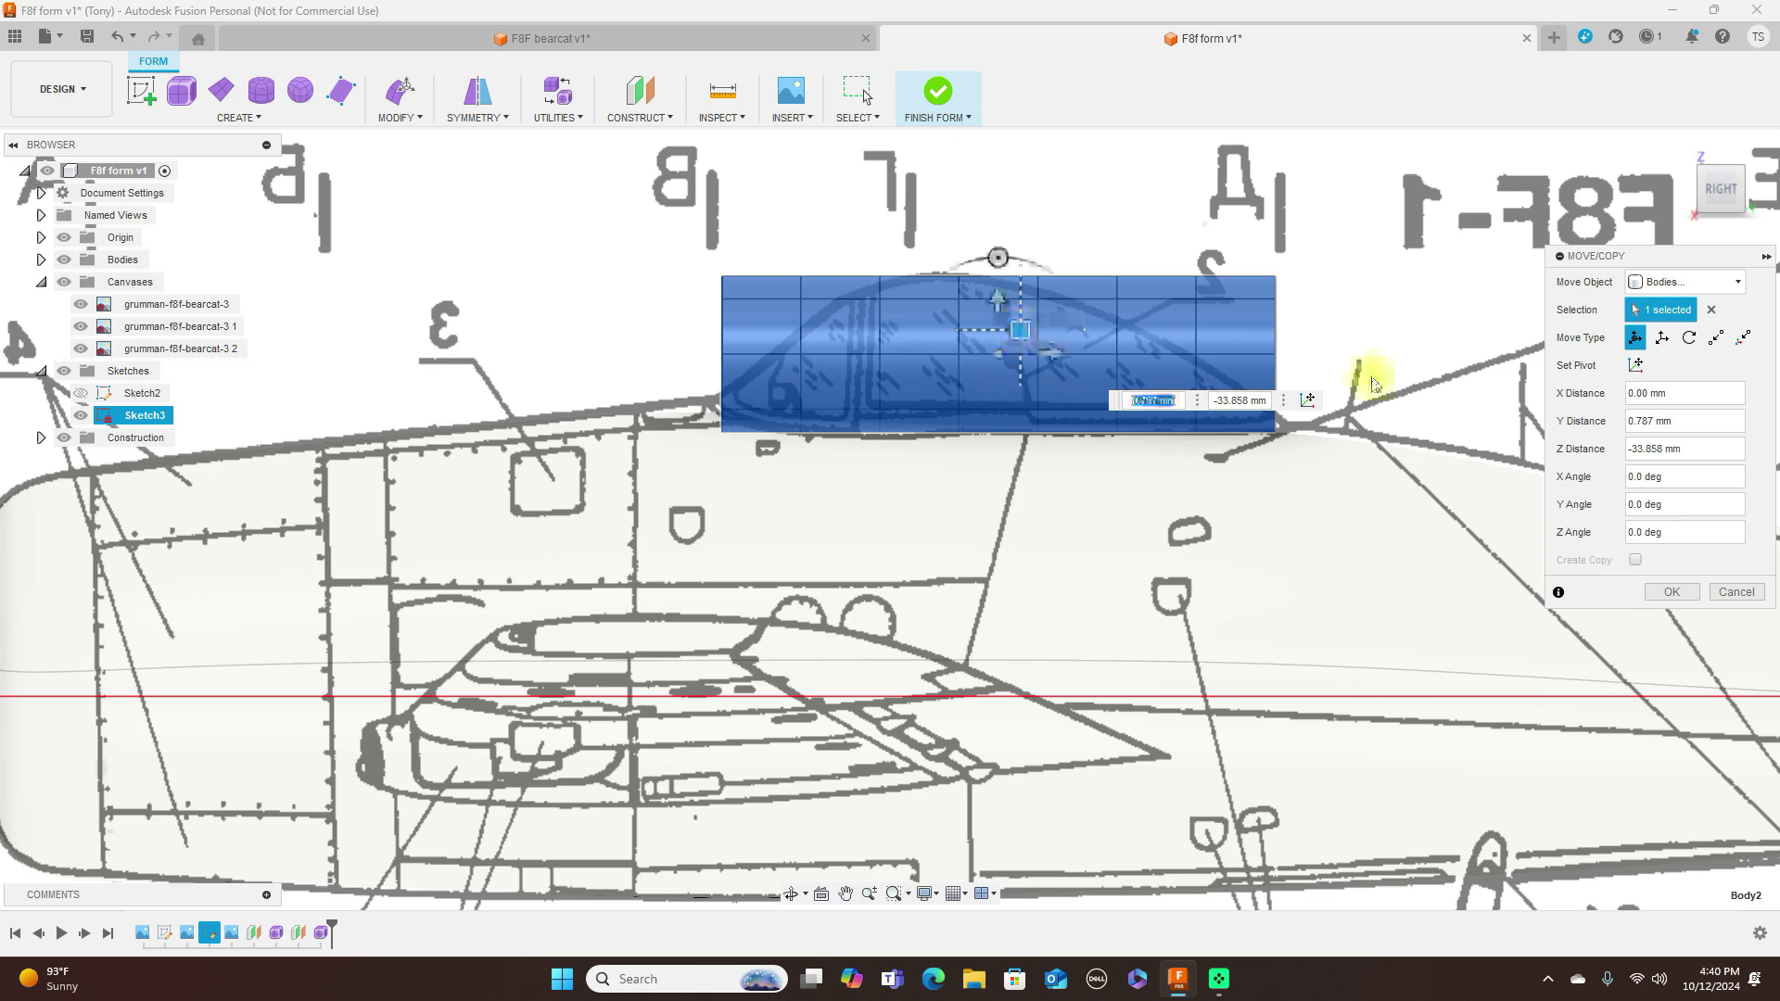
click(1684, 592)
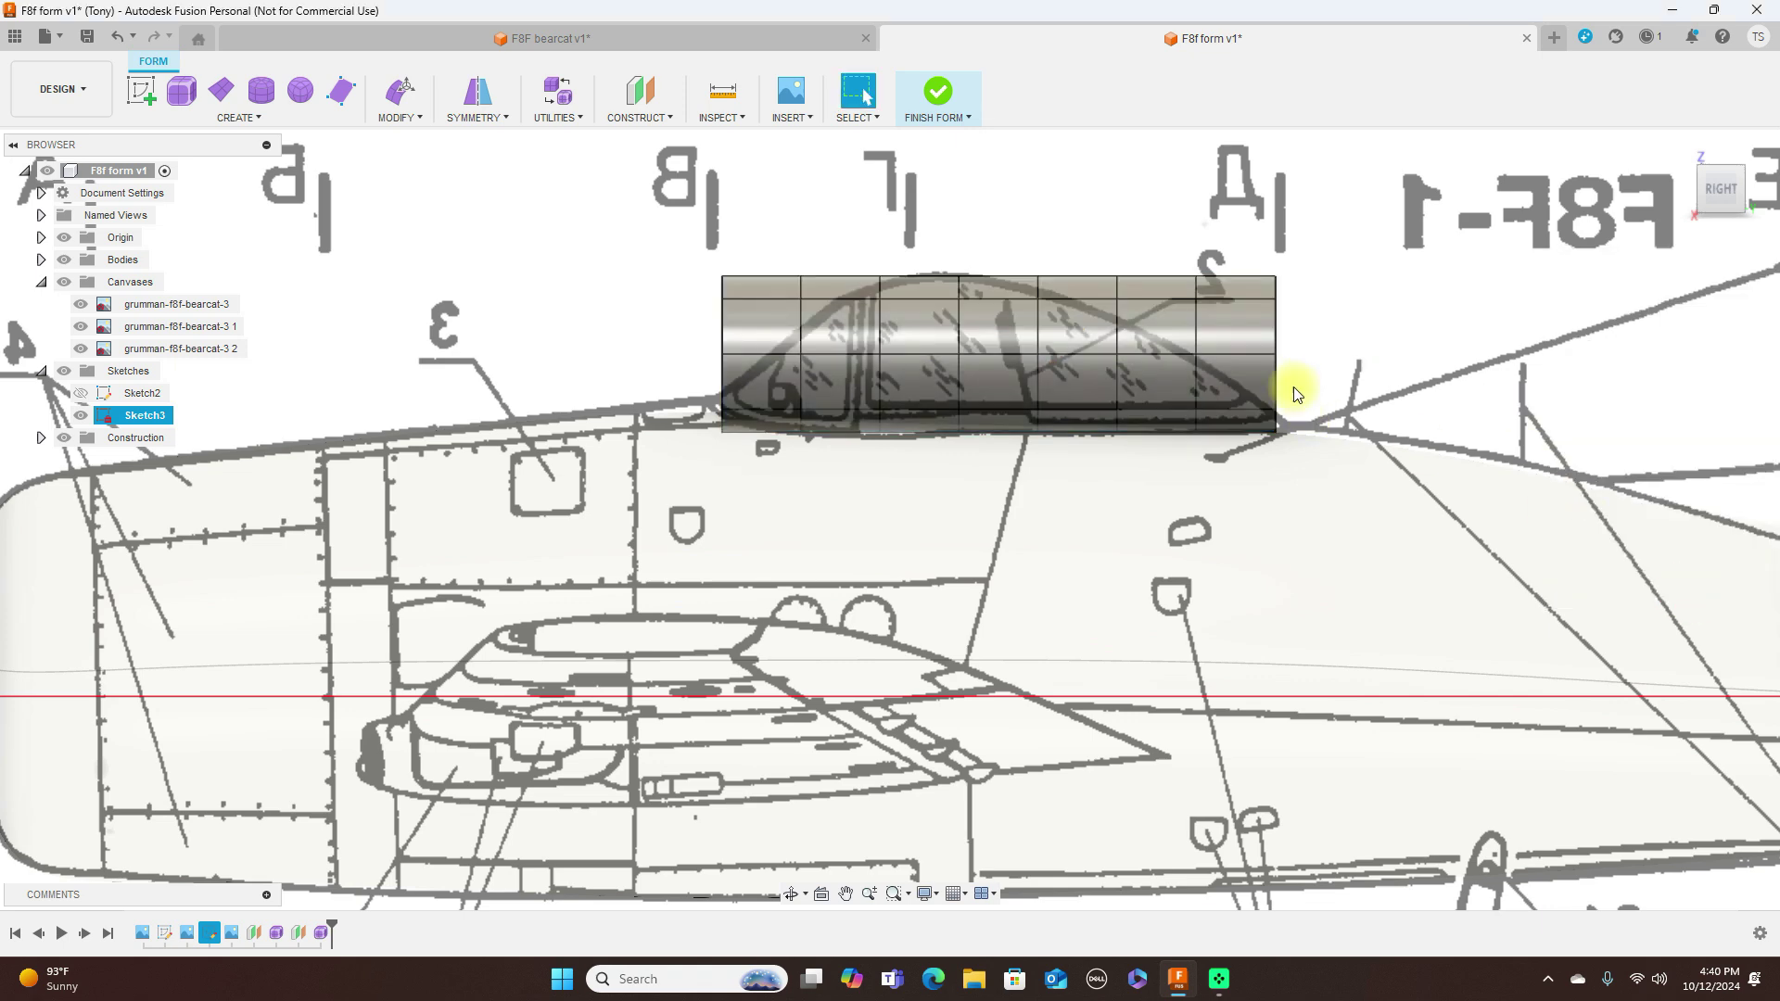
double_click(726, 336)
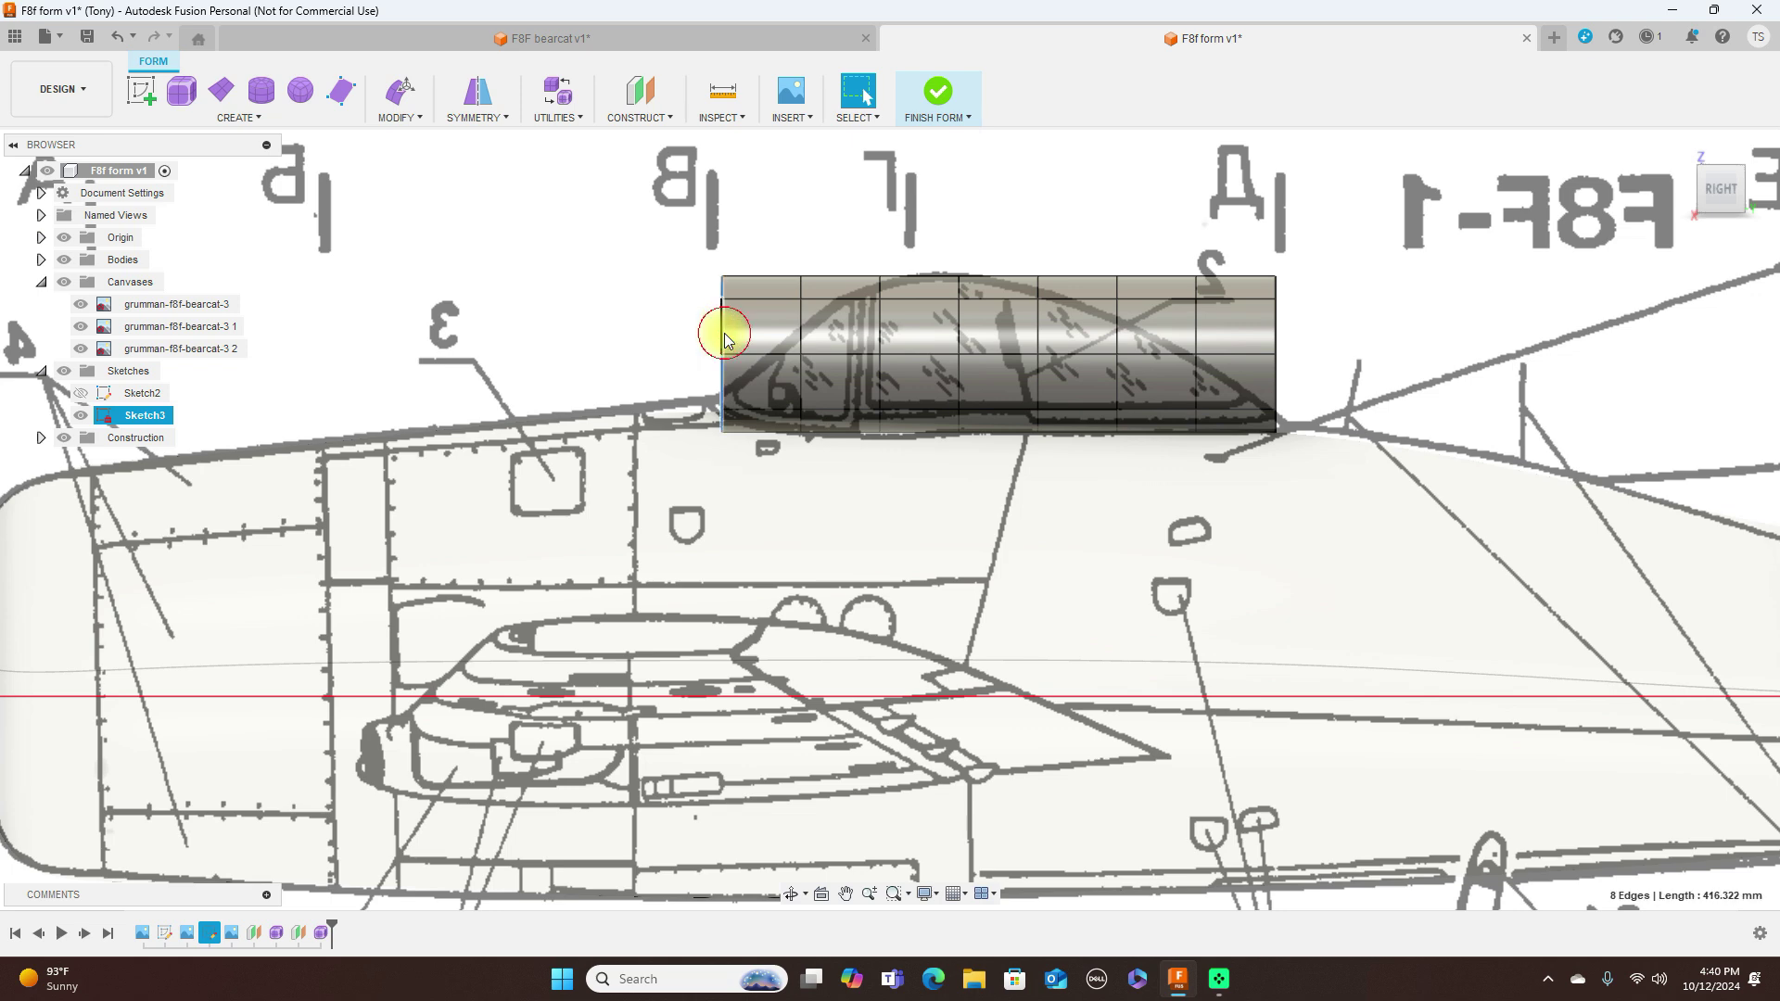
right_click(799, 319)
Step: Bend the cylinder's front two edge loops down to the windscreen base
key(Escape)
drag(736, 334, 729, 421)
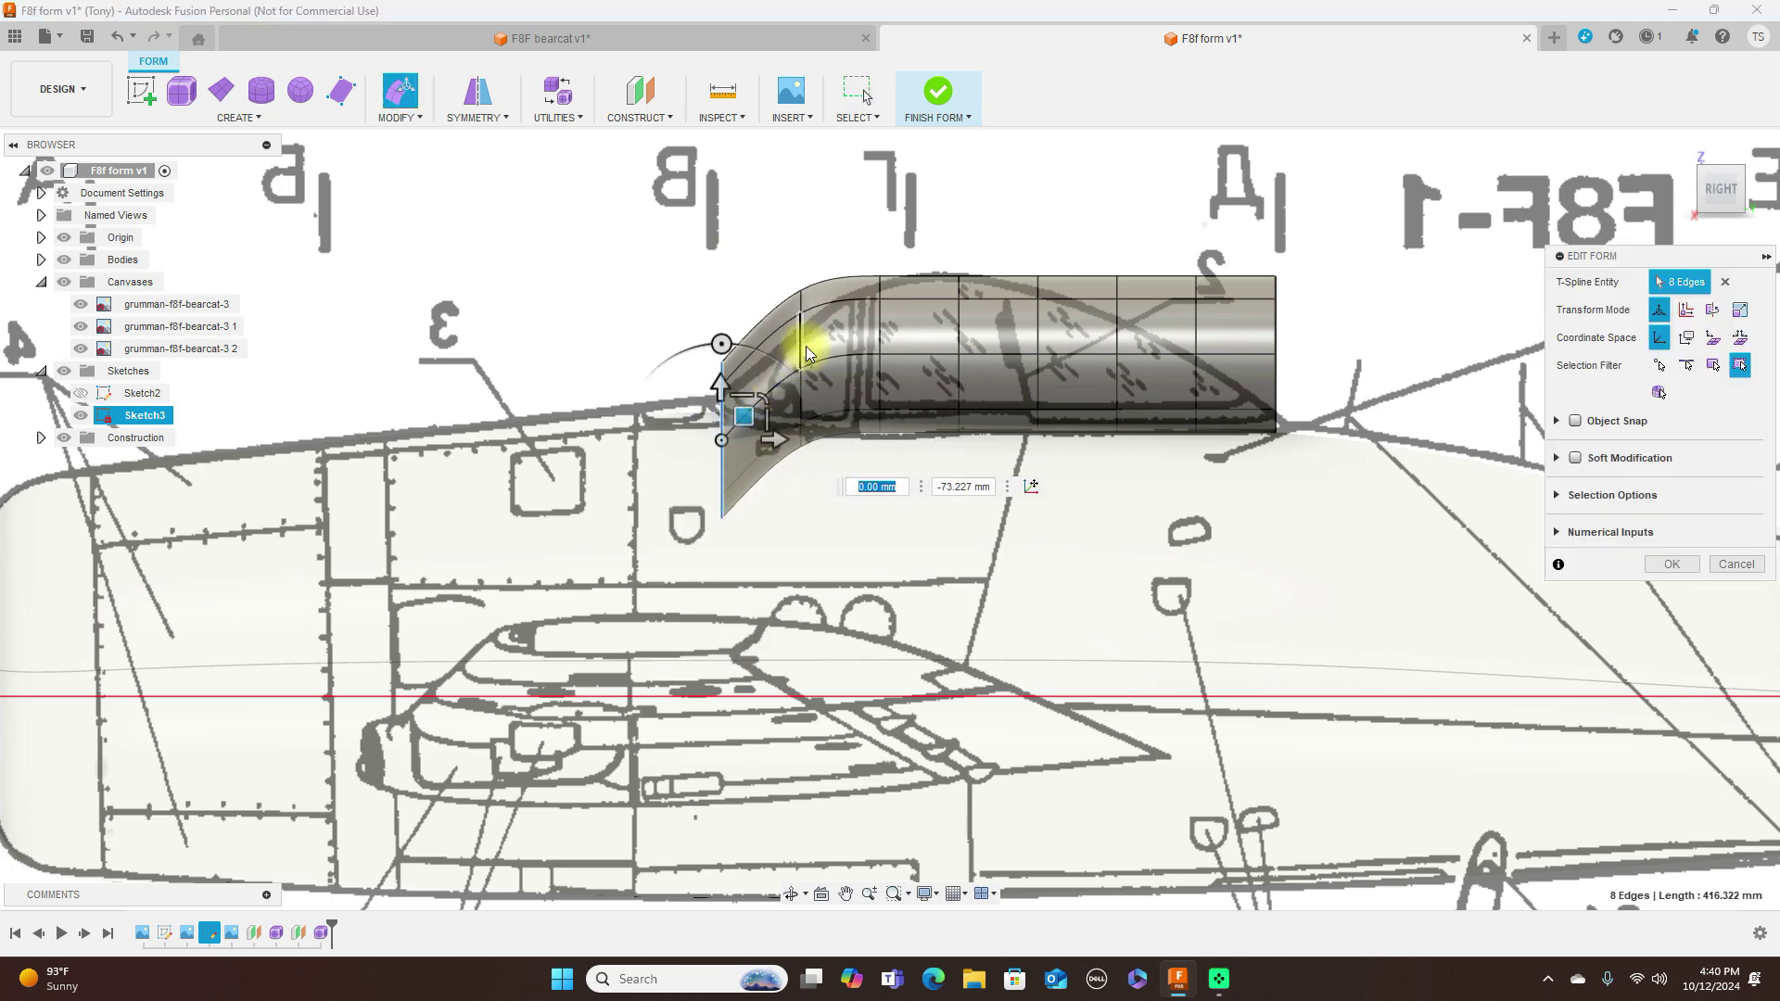
double_click(803, 349)
drag(821, 345, 761, 420)
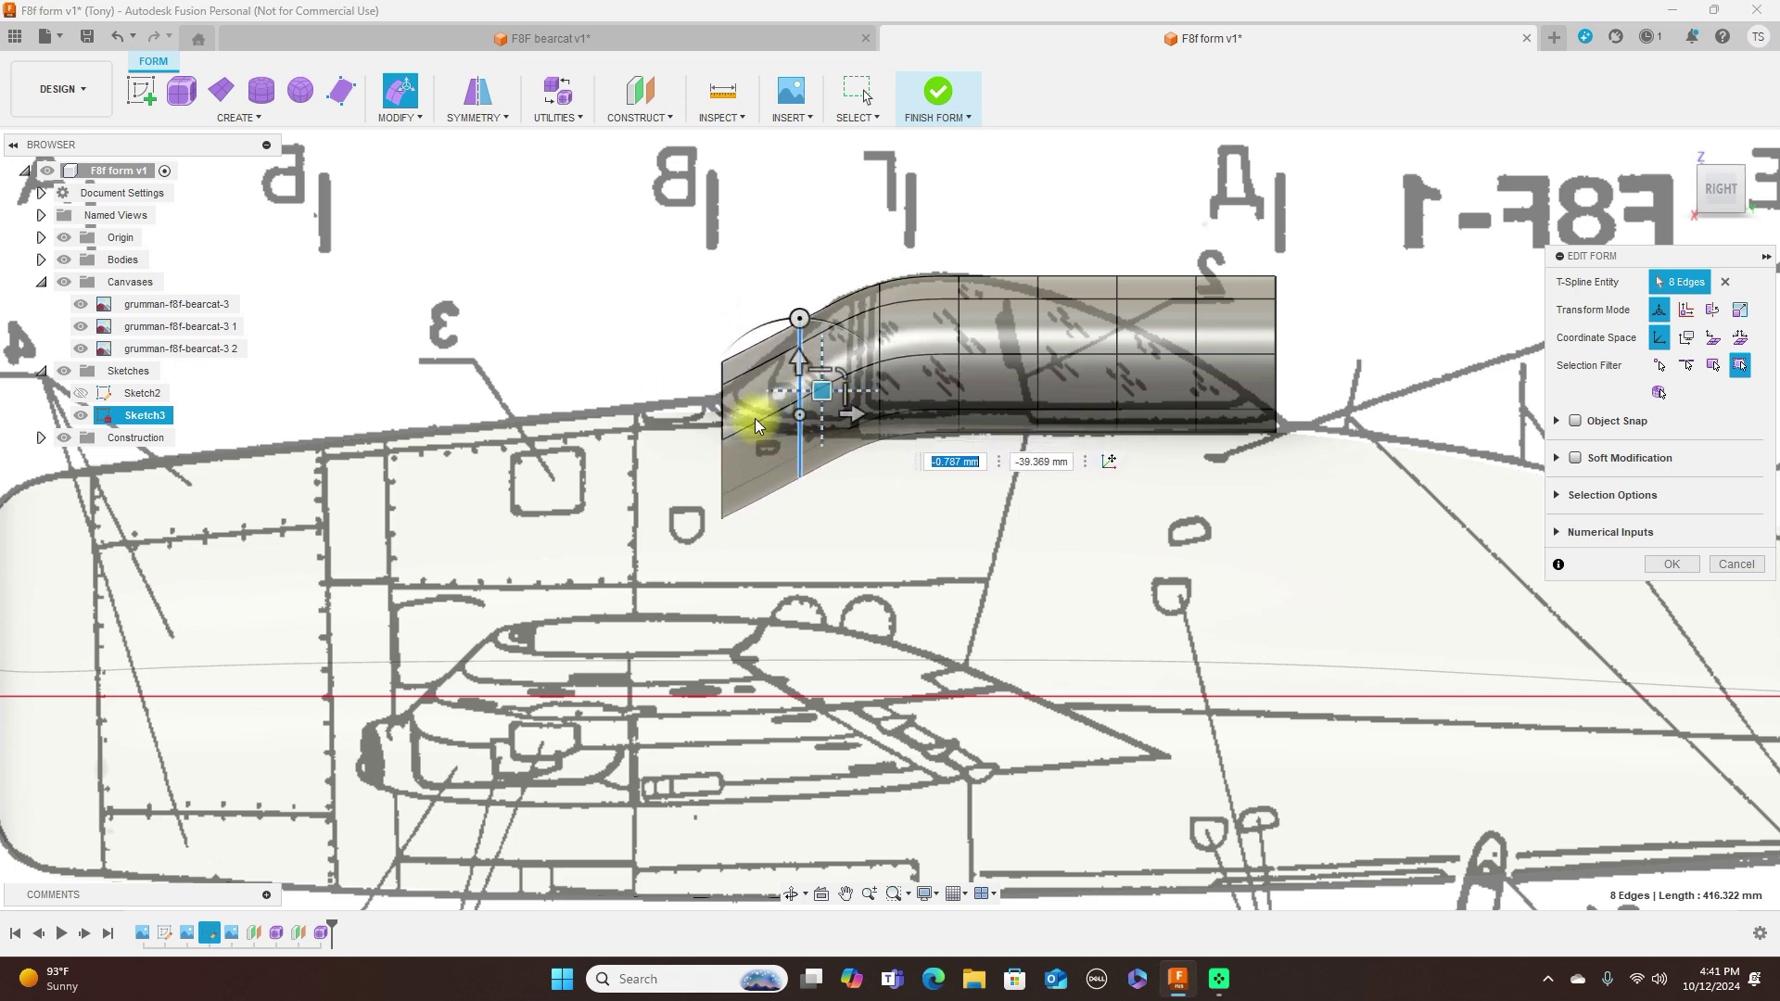
double_click(726, 408)
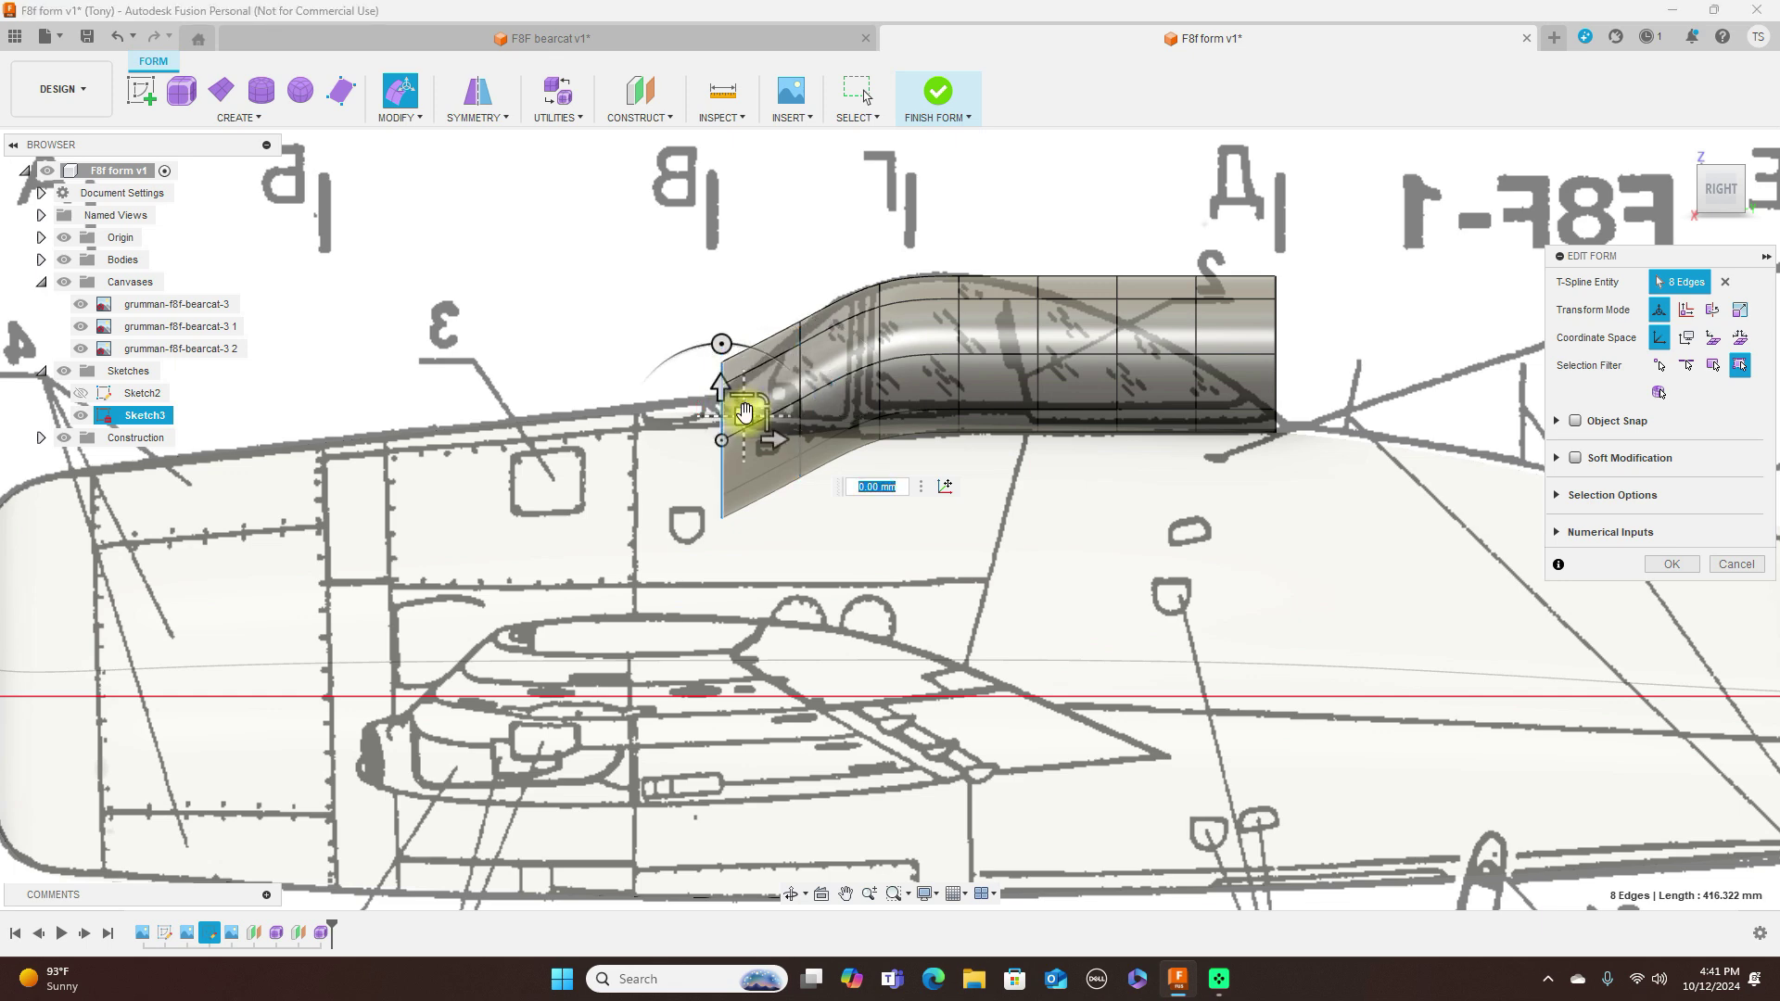
drag(746, 435, 723, 465)
scroll(1055, 336, up, 3)
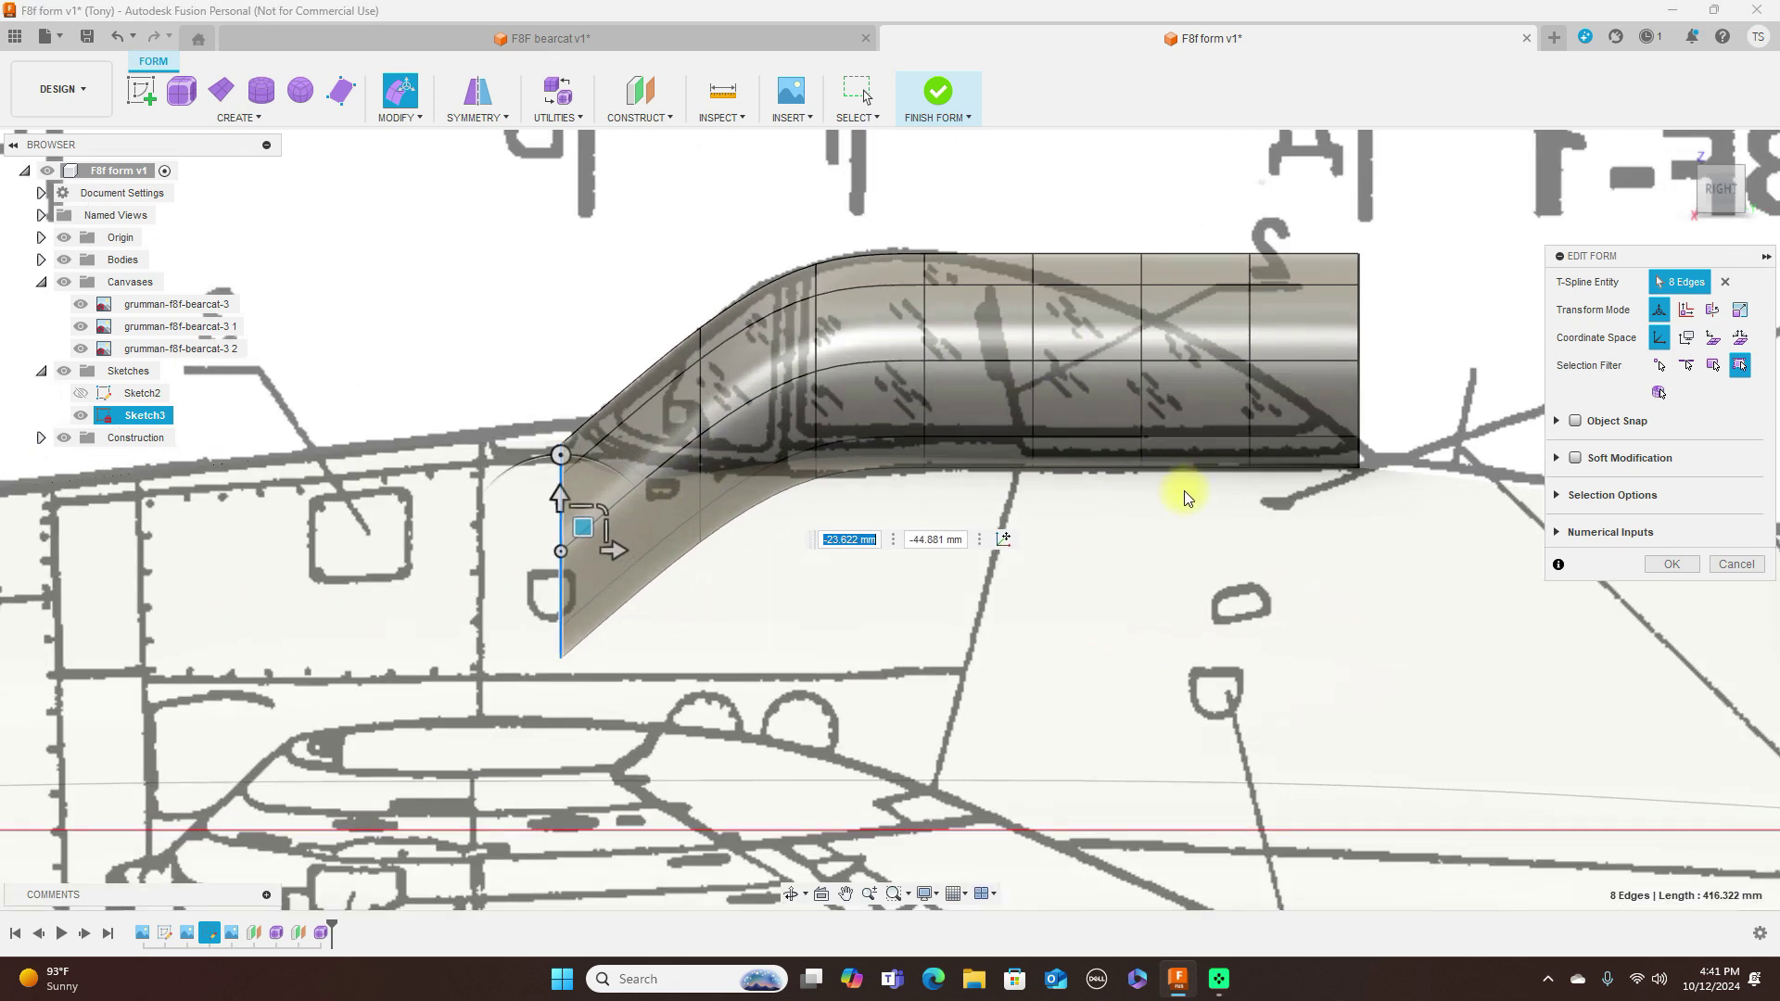
Step: Lower the rear and middle edge loops to follow the canopy's rear slope and crown
double_click(1362, 329)
drag(1388, 338, 1388, 521)
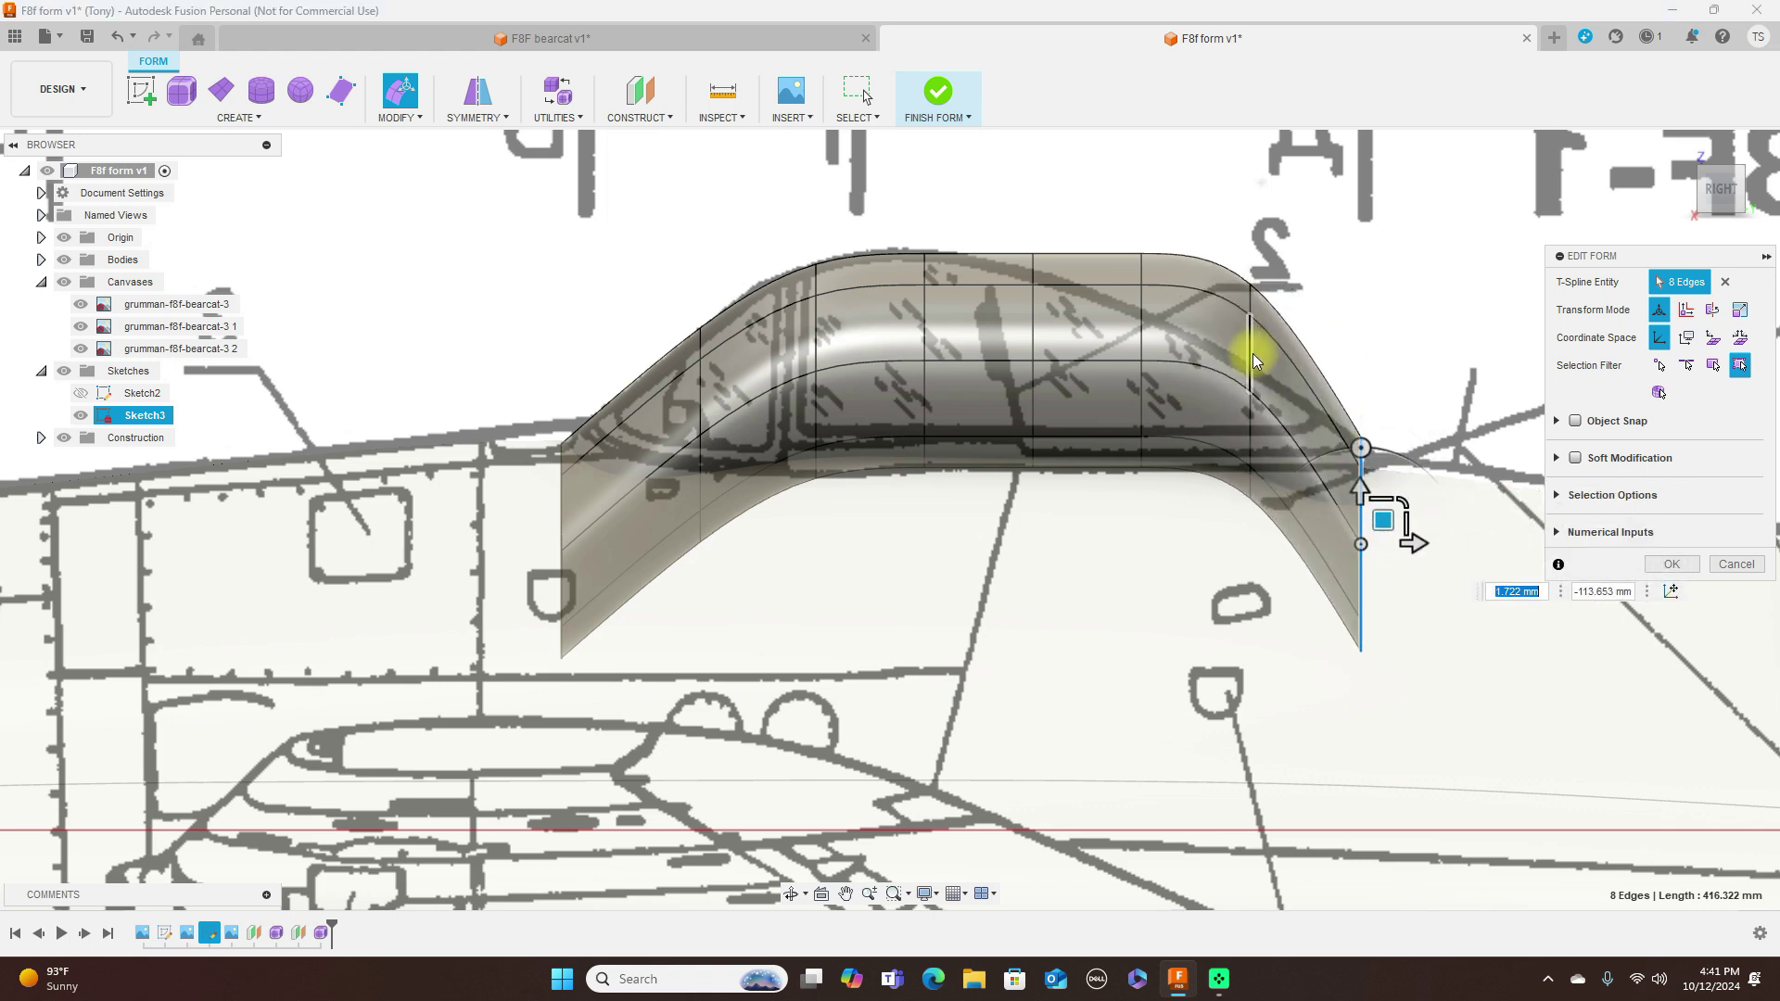
double_click(1254, 354)
drag(1273, 383, 1272, 490)
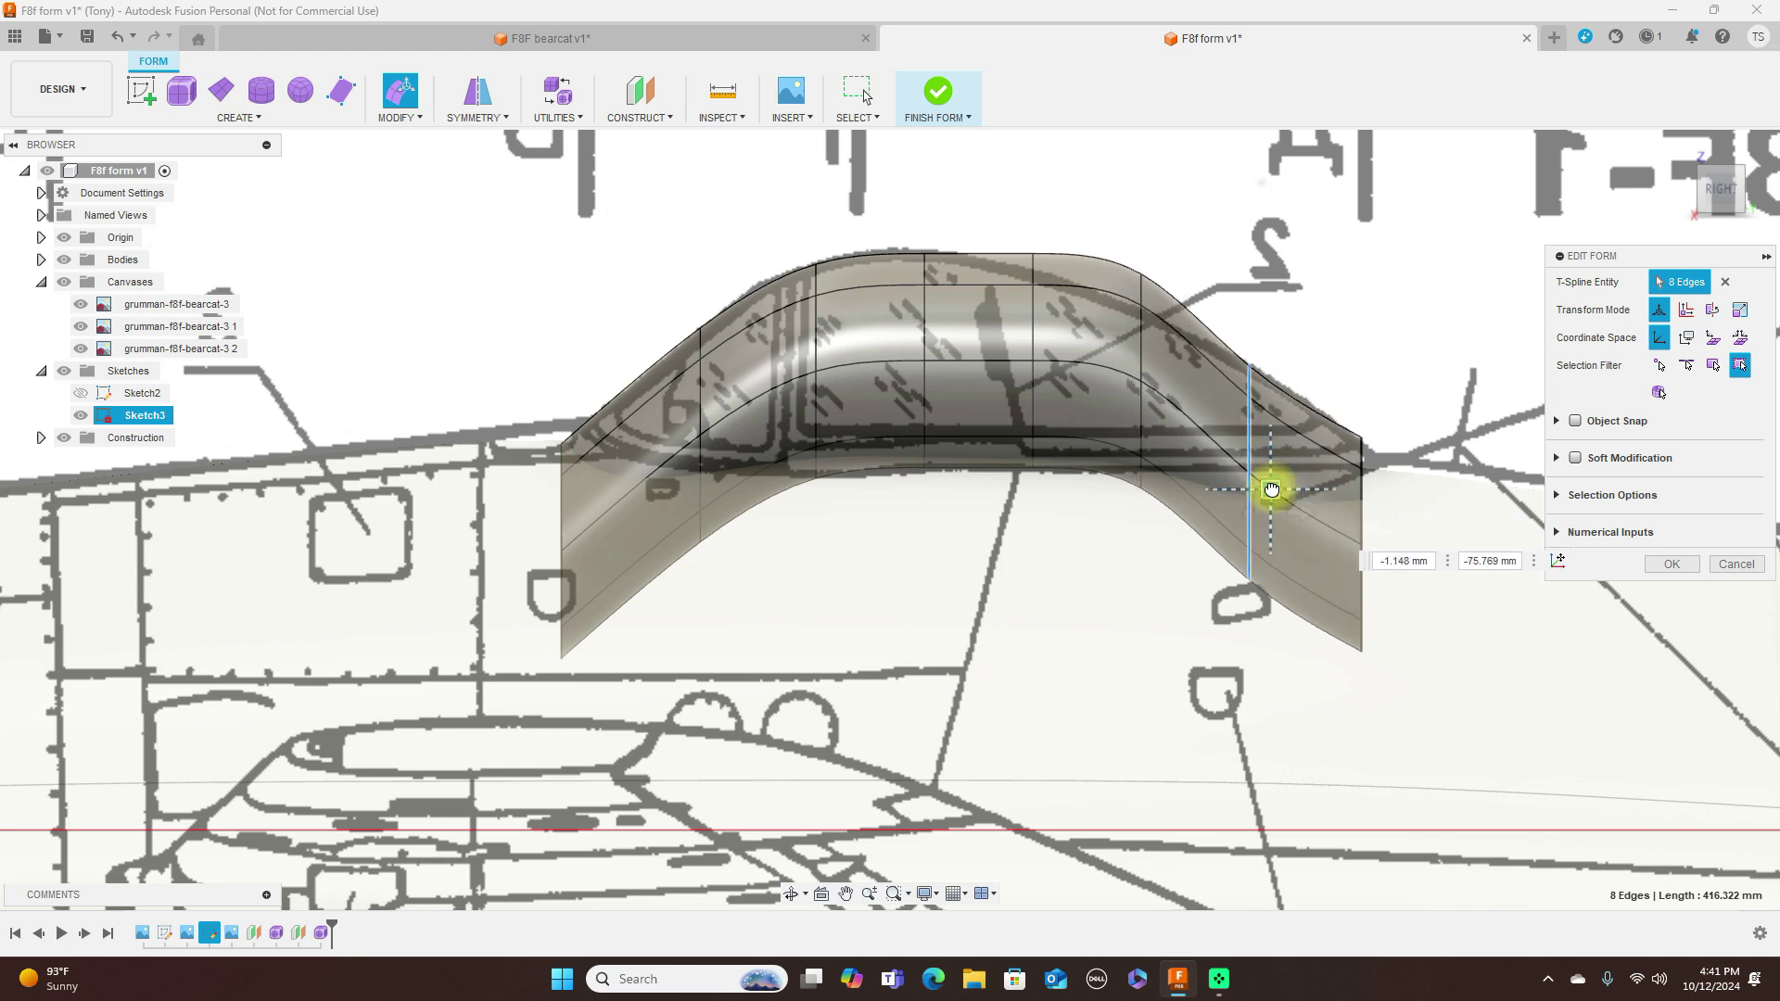
double_click(1140, 336)
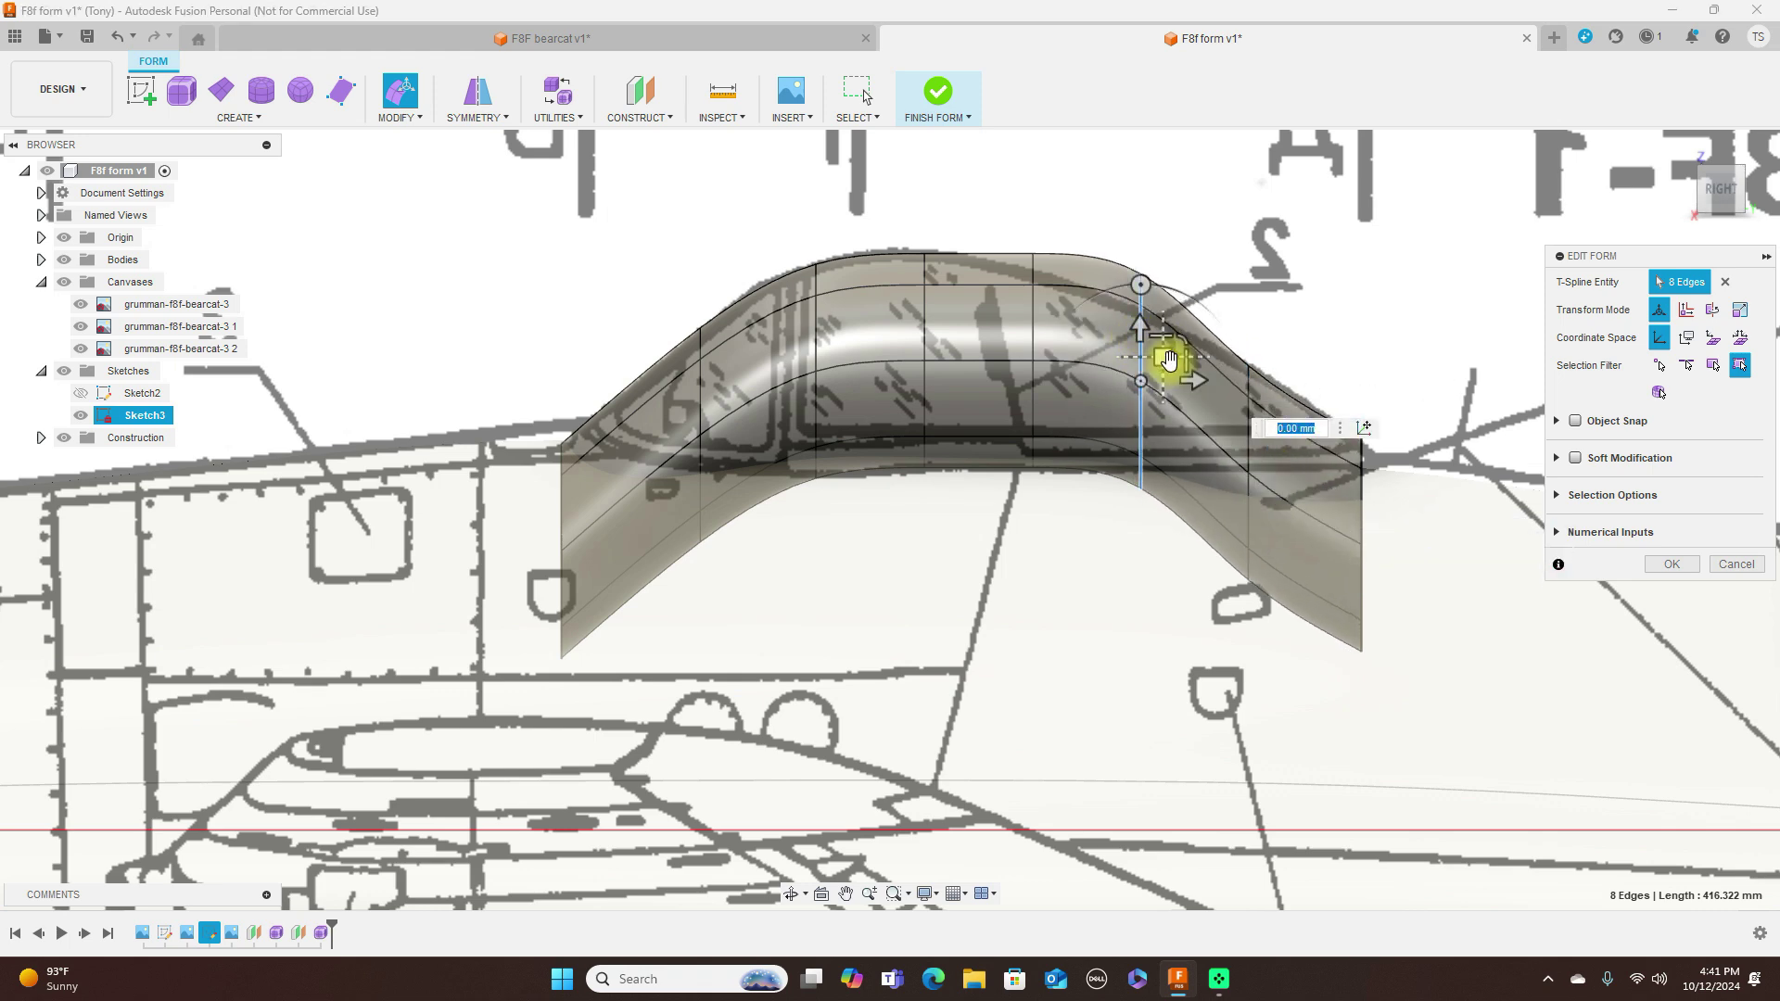
drag(1168, 362, 1164, 413)
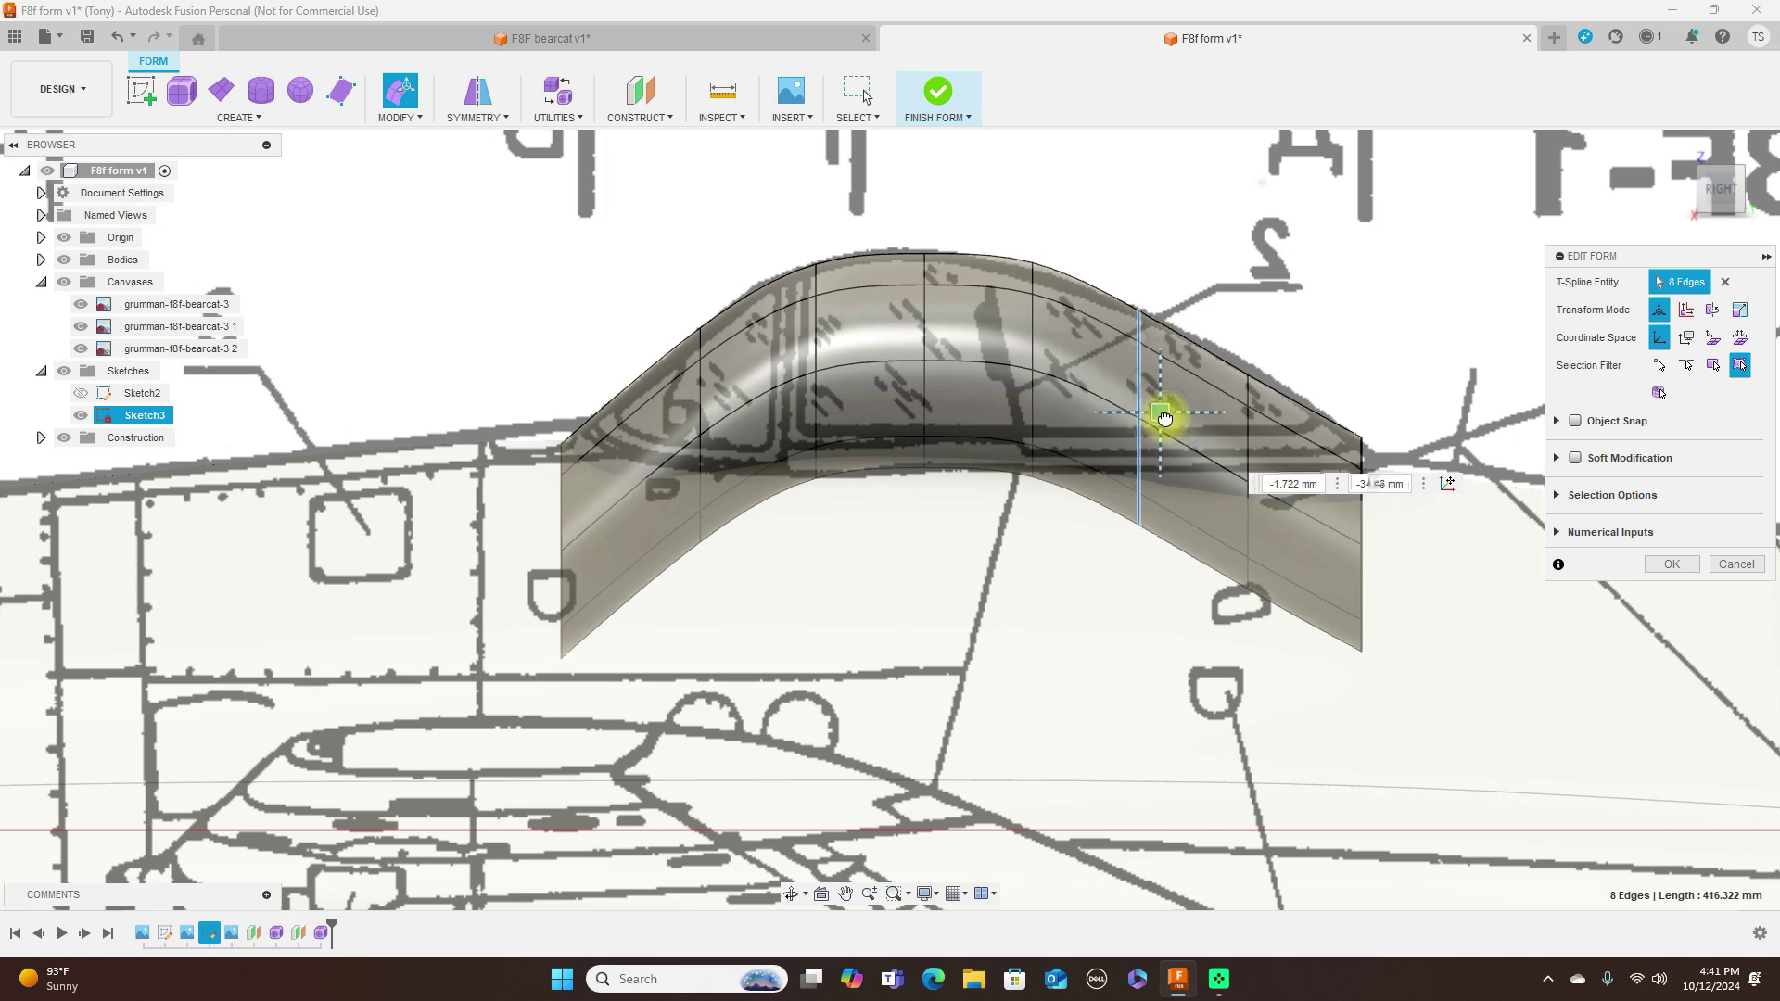
double_click(1033, 327)
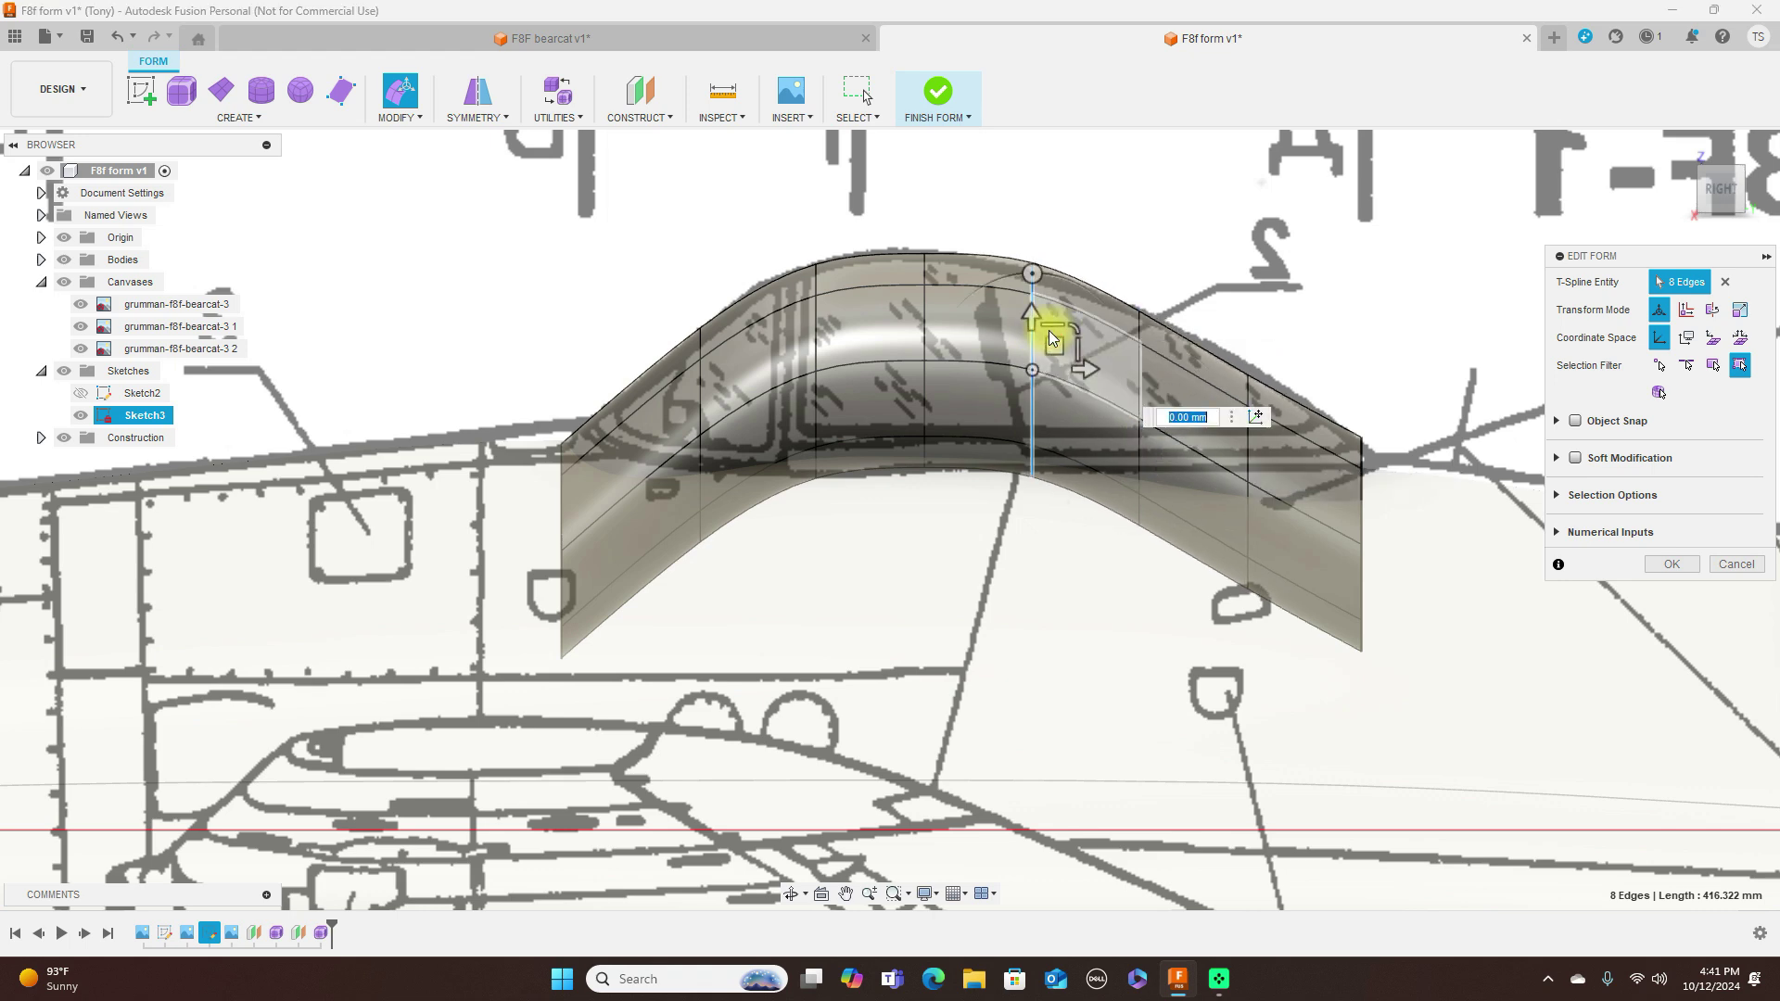
drag(1054, 345, 1053, 362)
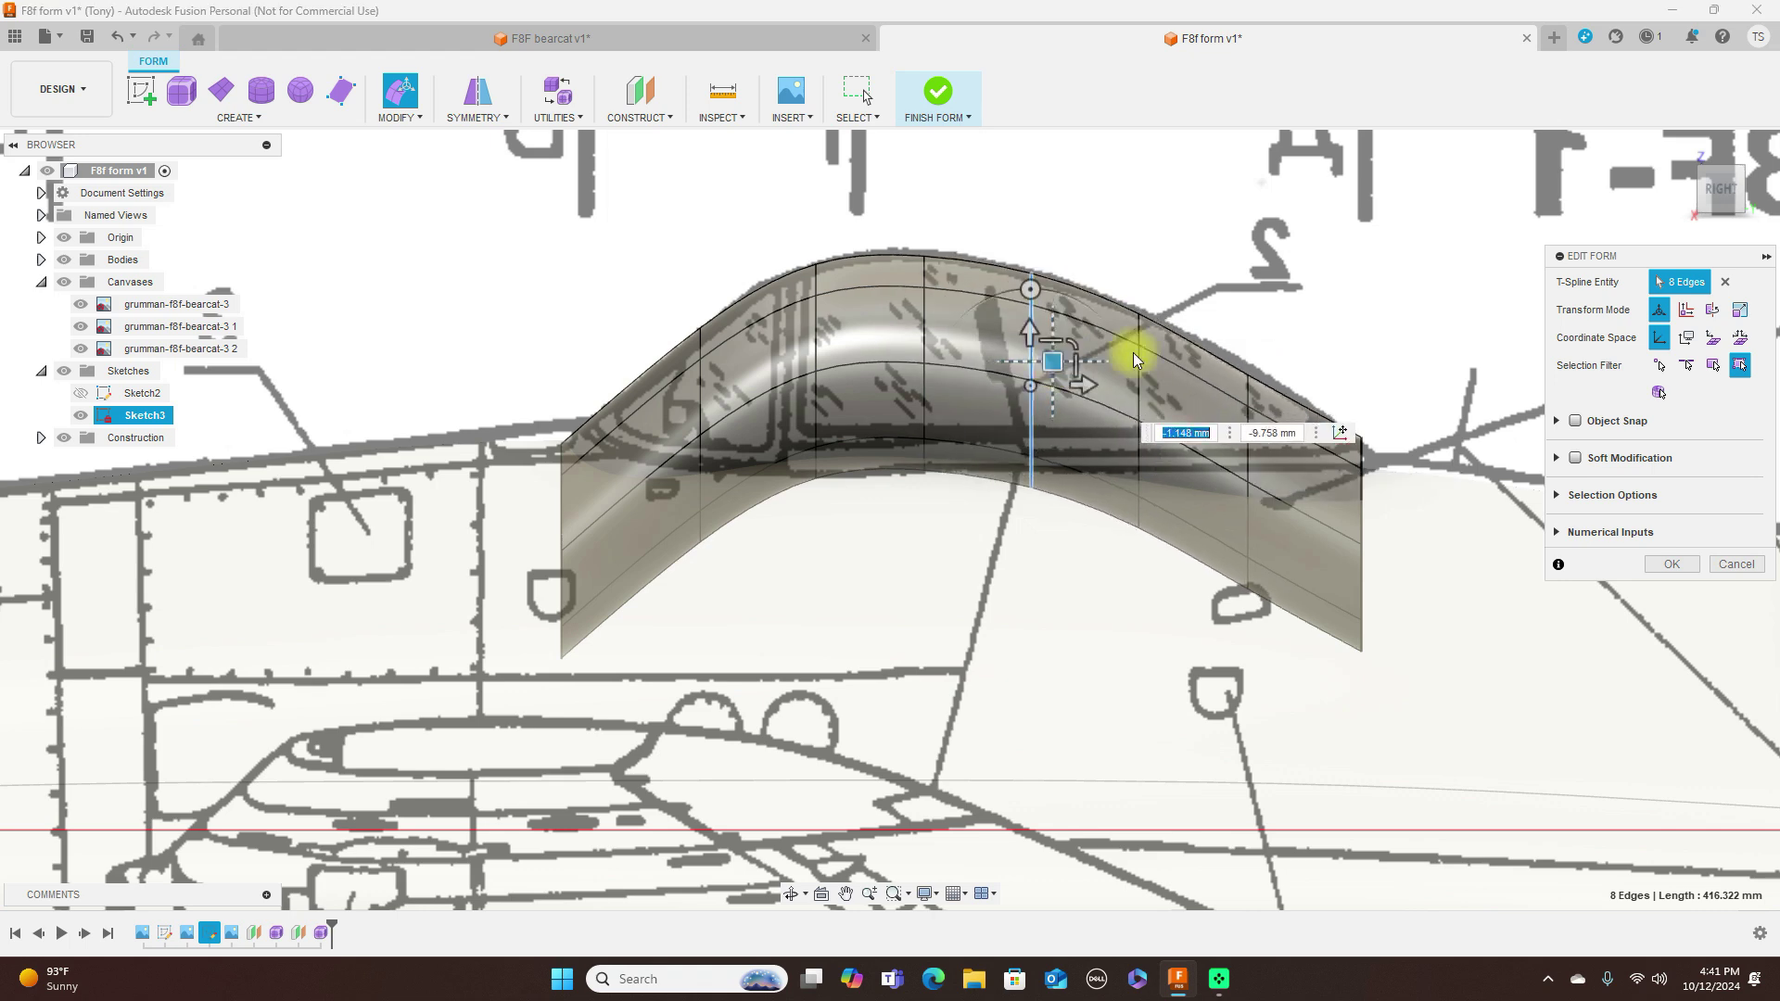
double_click(1248, 463)
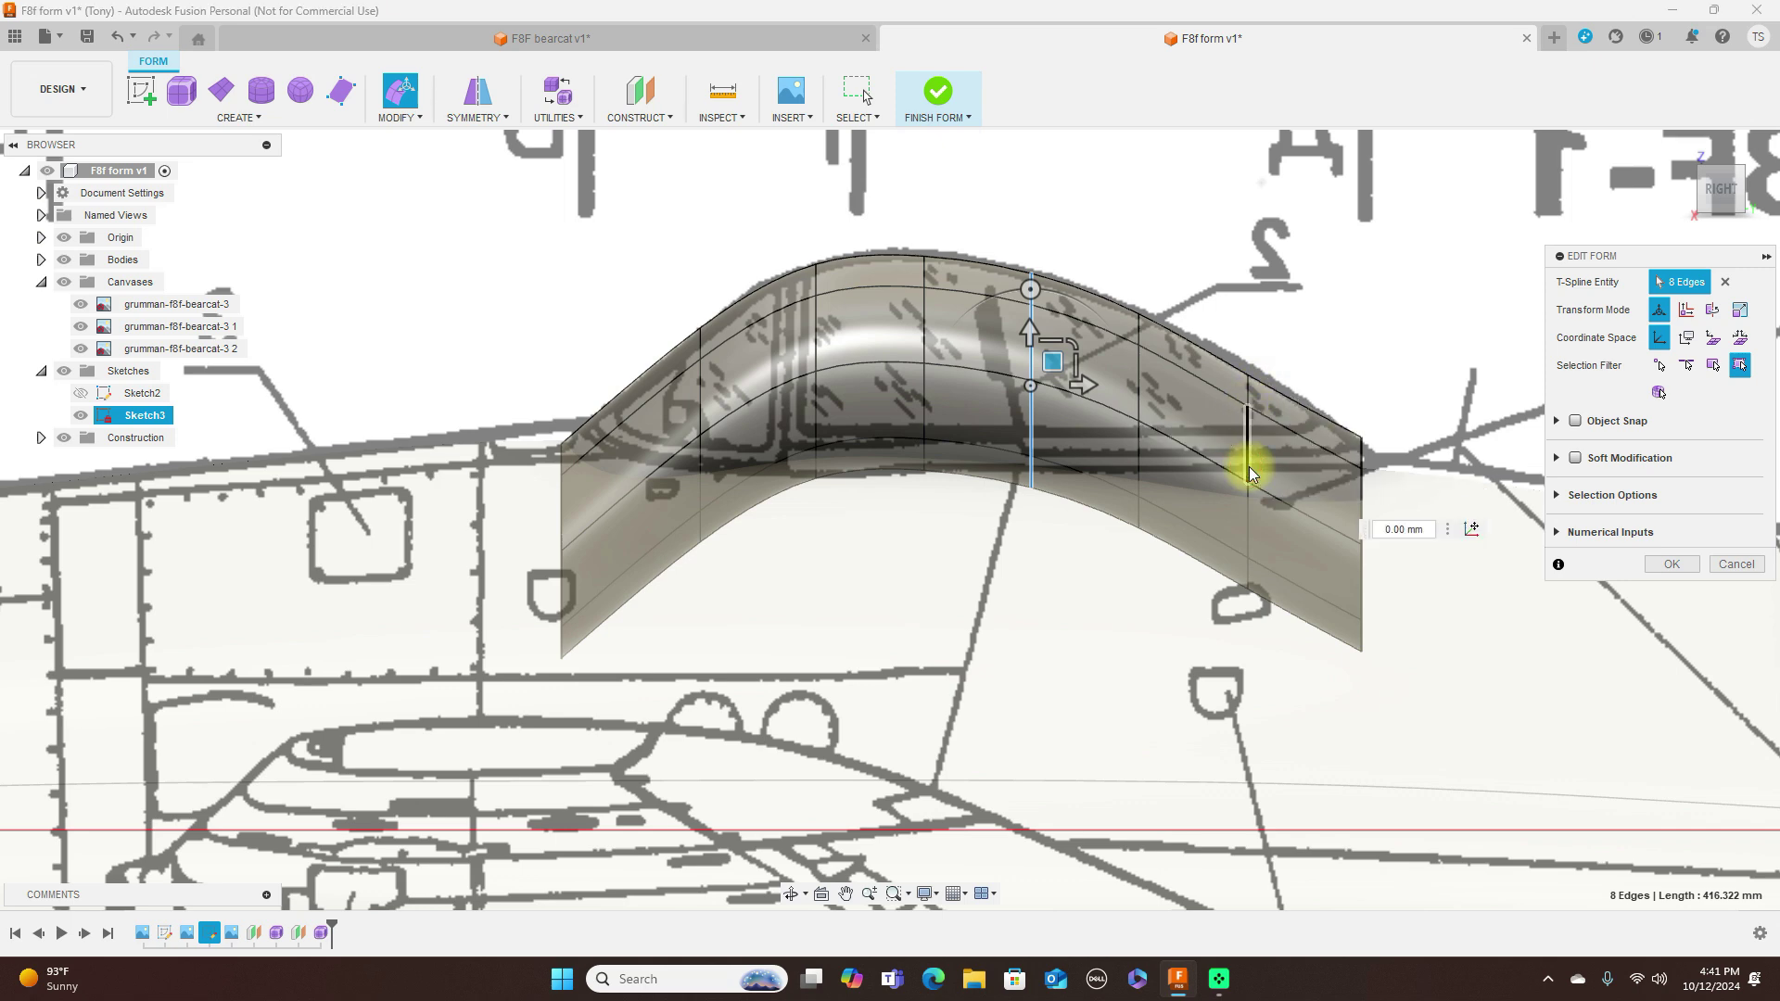
drag(1265, 463, 1268, 451)
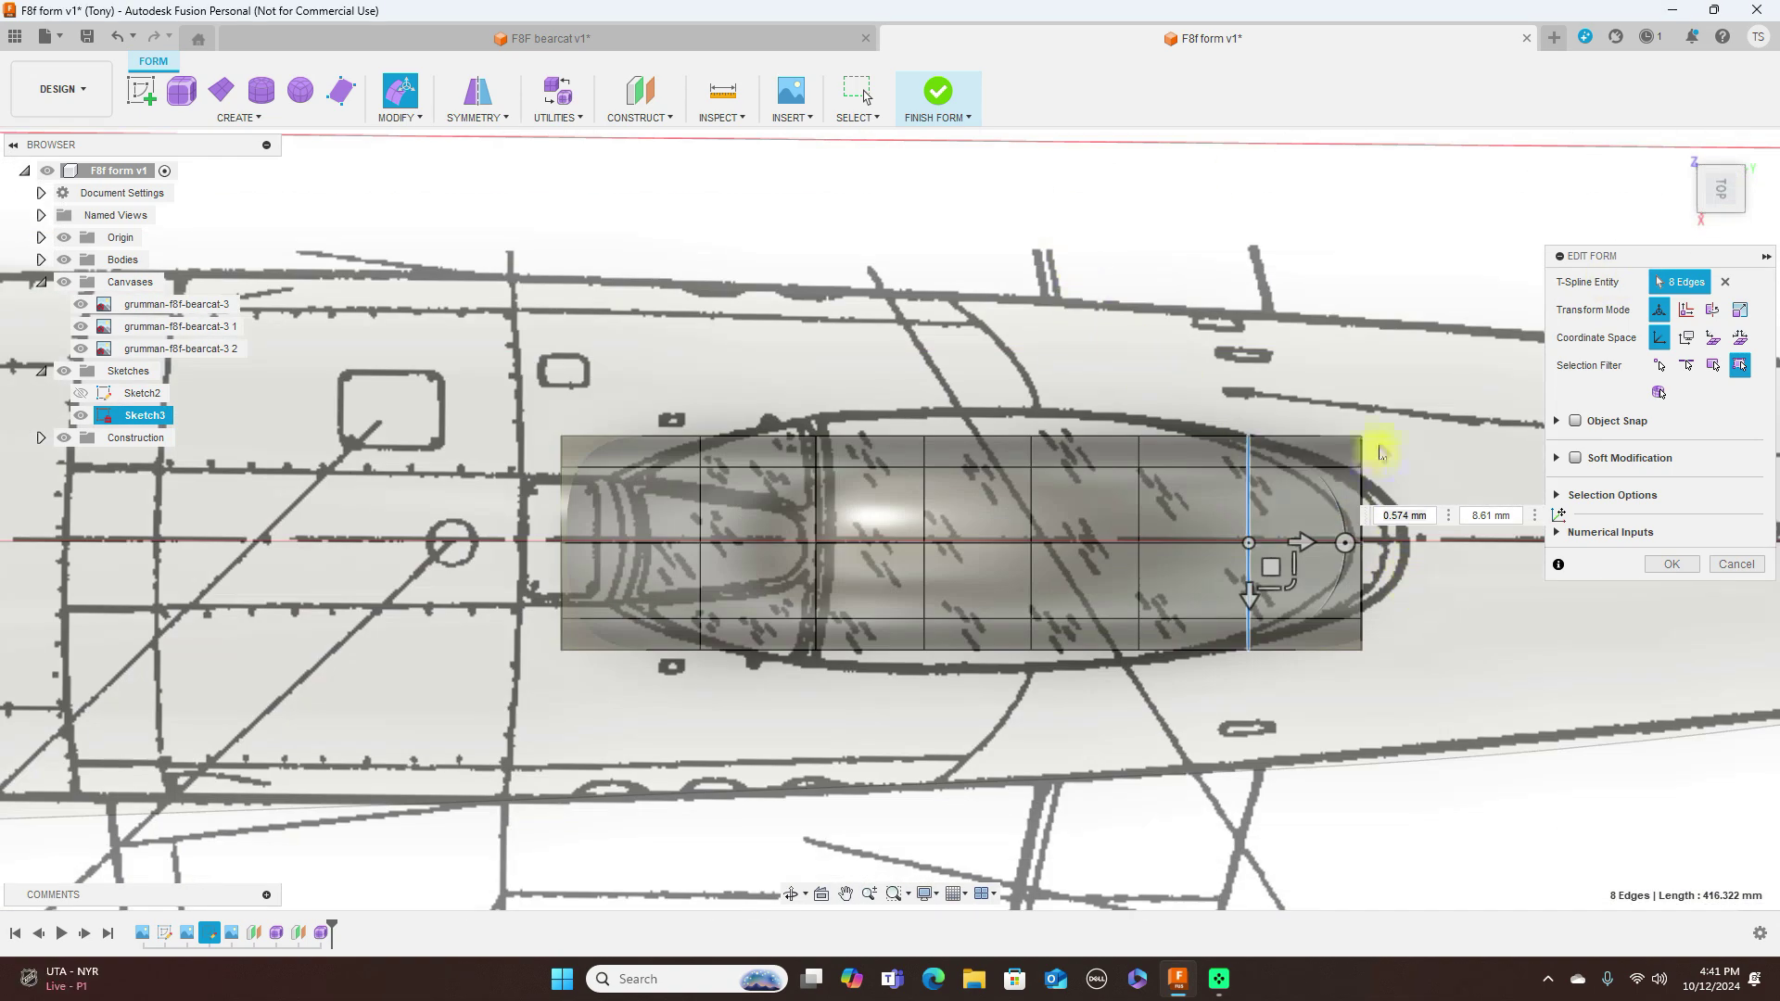
Step: Taper the canopy's rear end and widen the next three cross-sections to the top outline
scroll(1363, 483, up, 3)
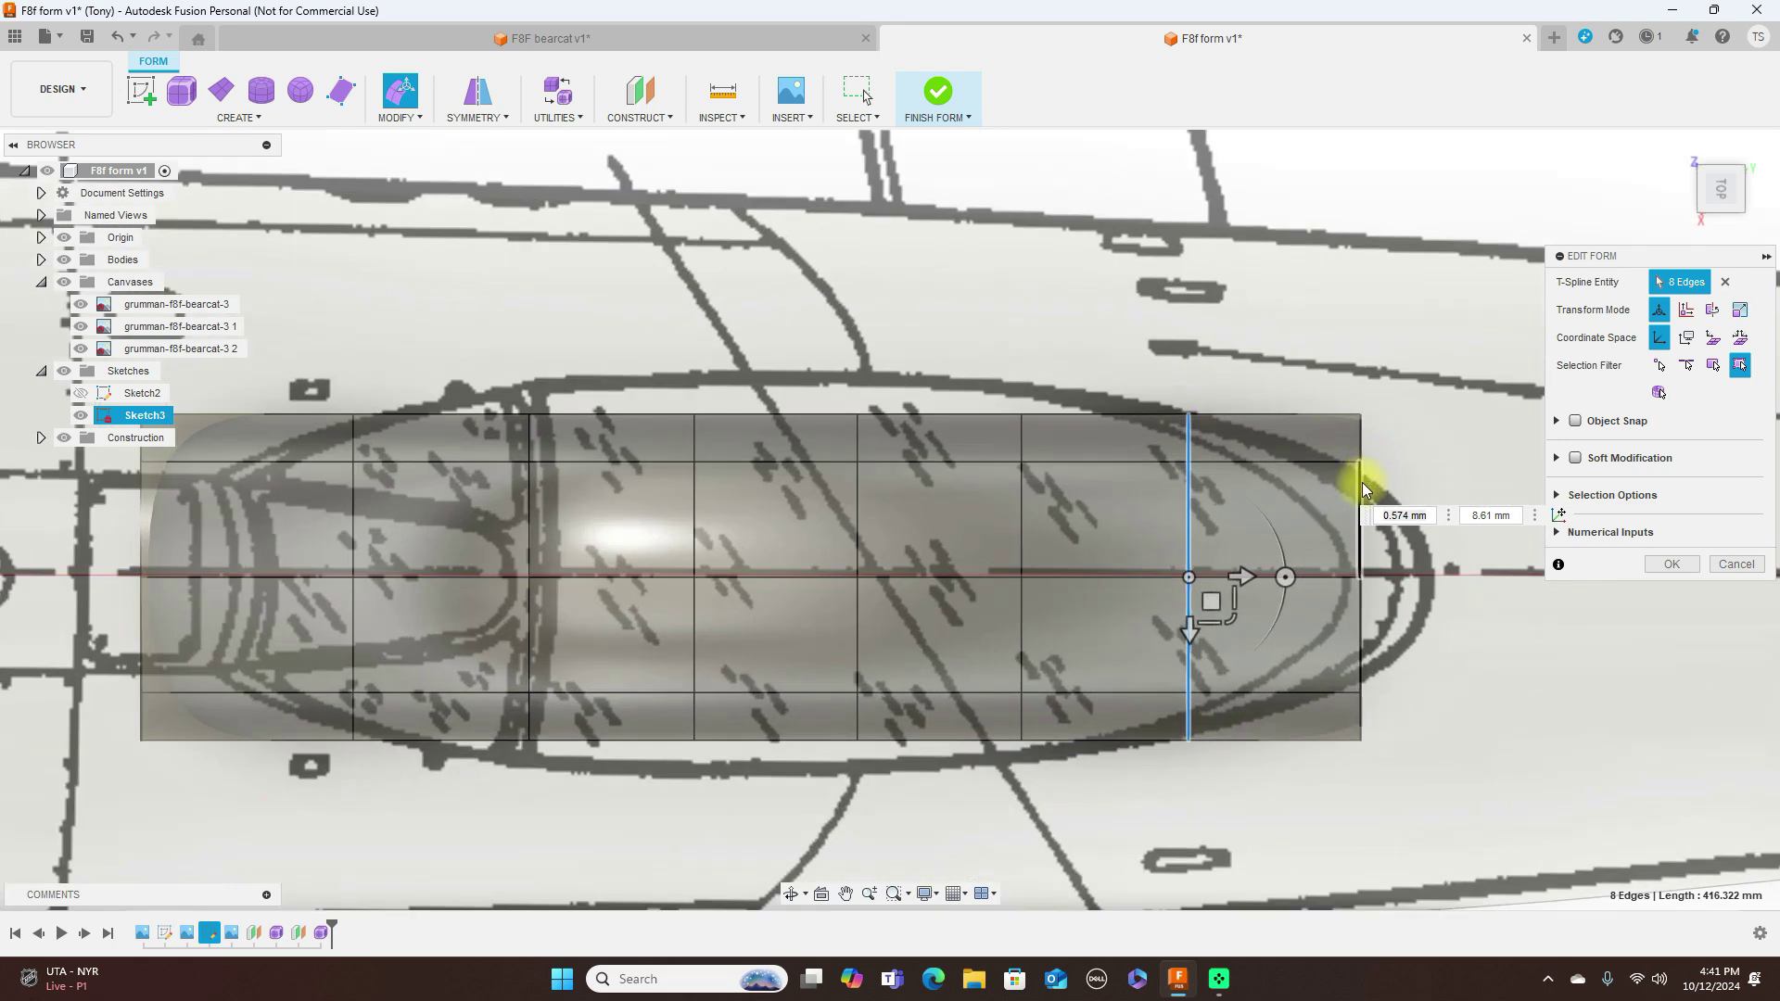
drag(1409, 630, 1398, 597)
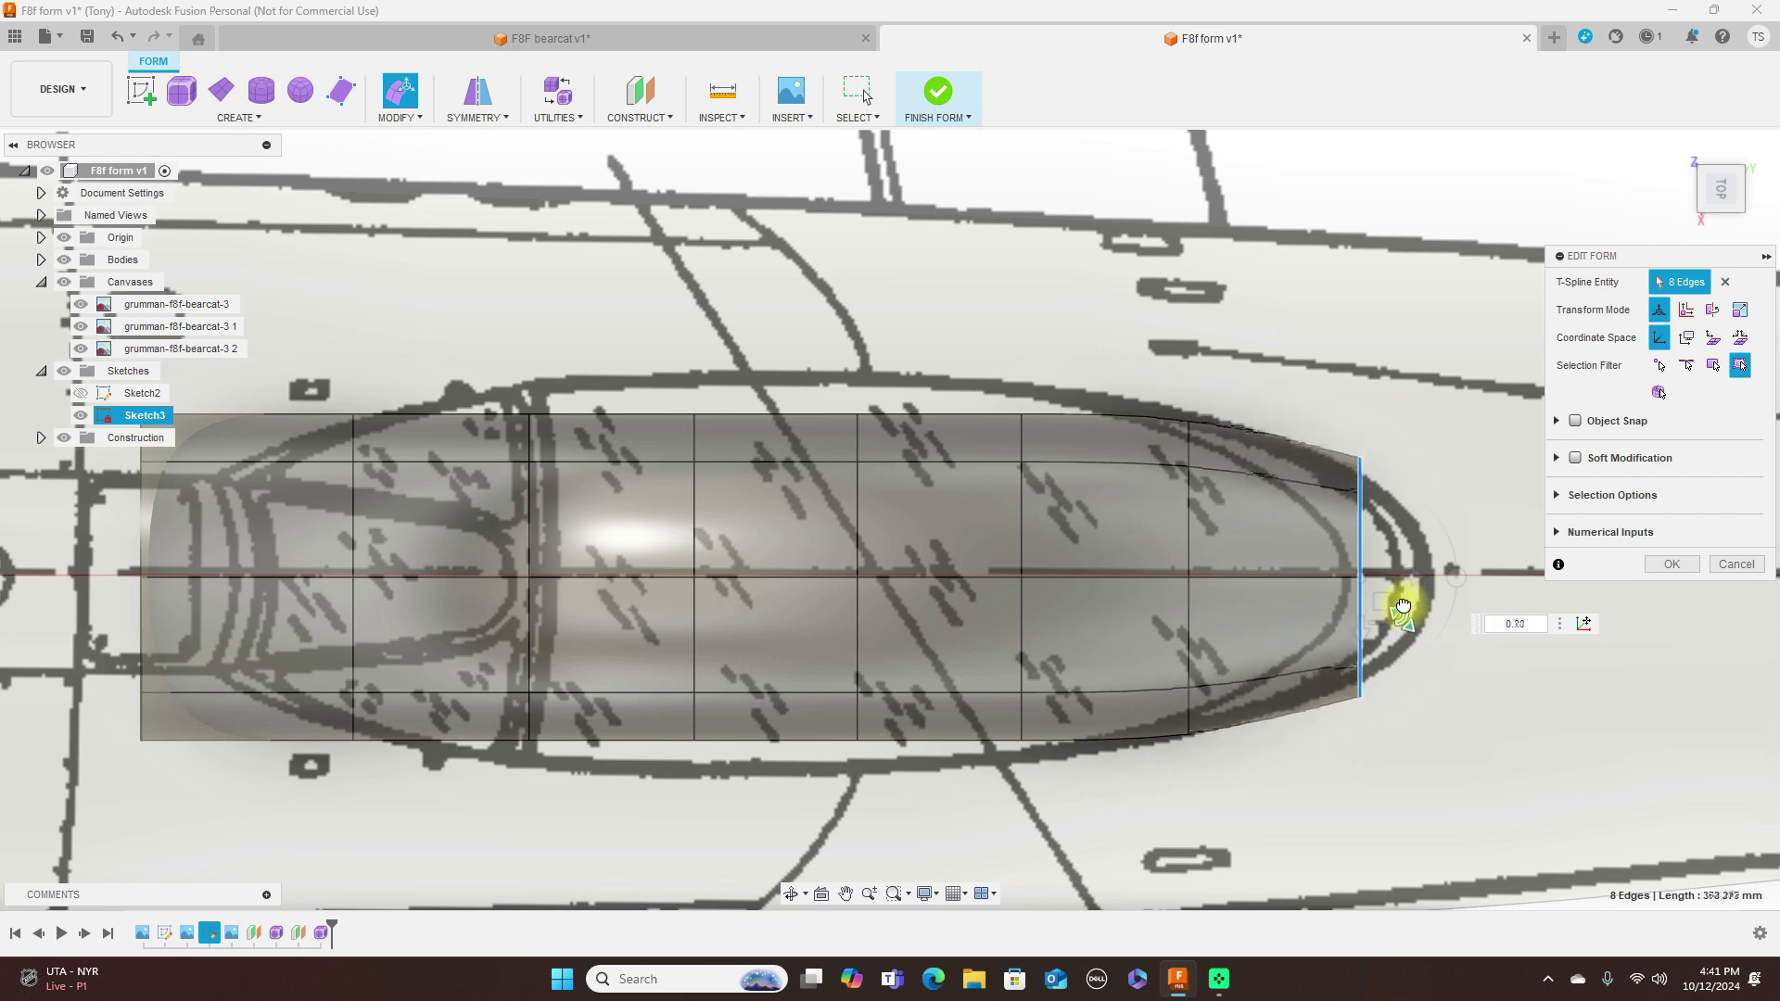
double_click(1023, 502)
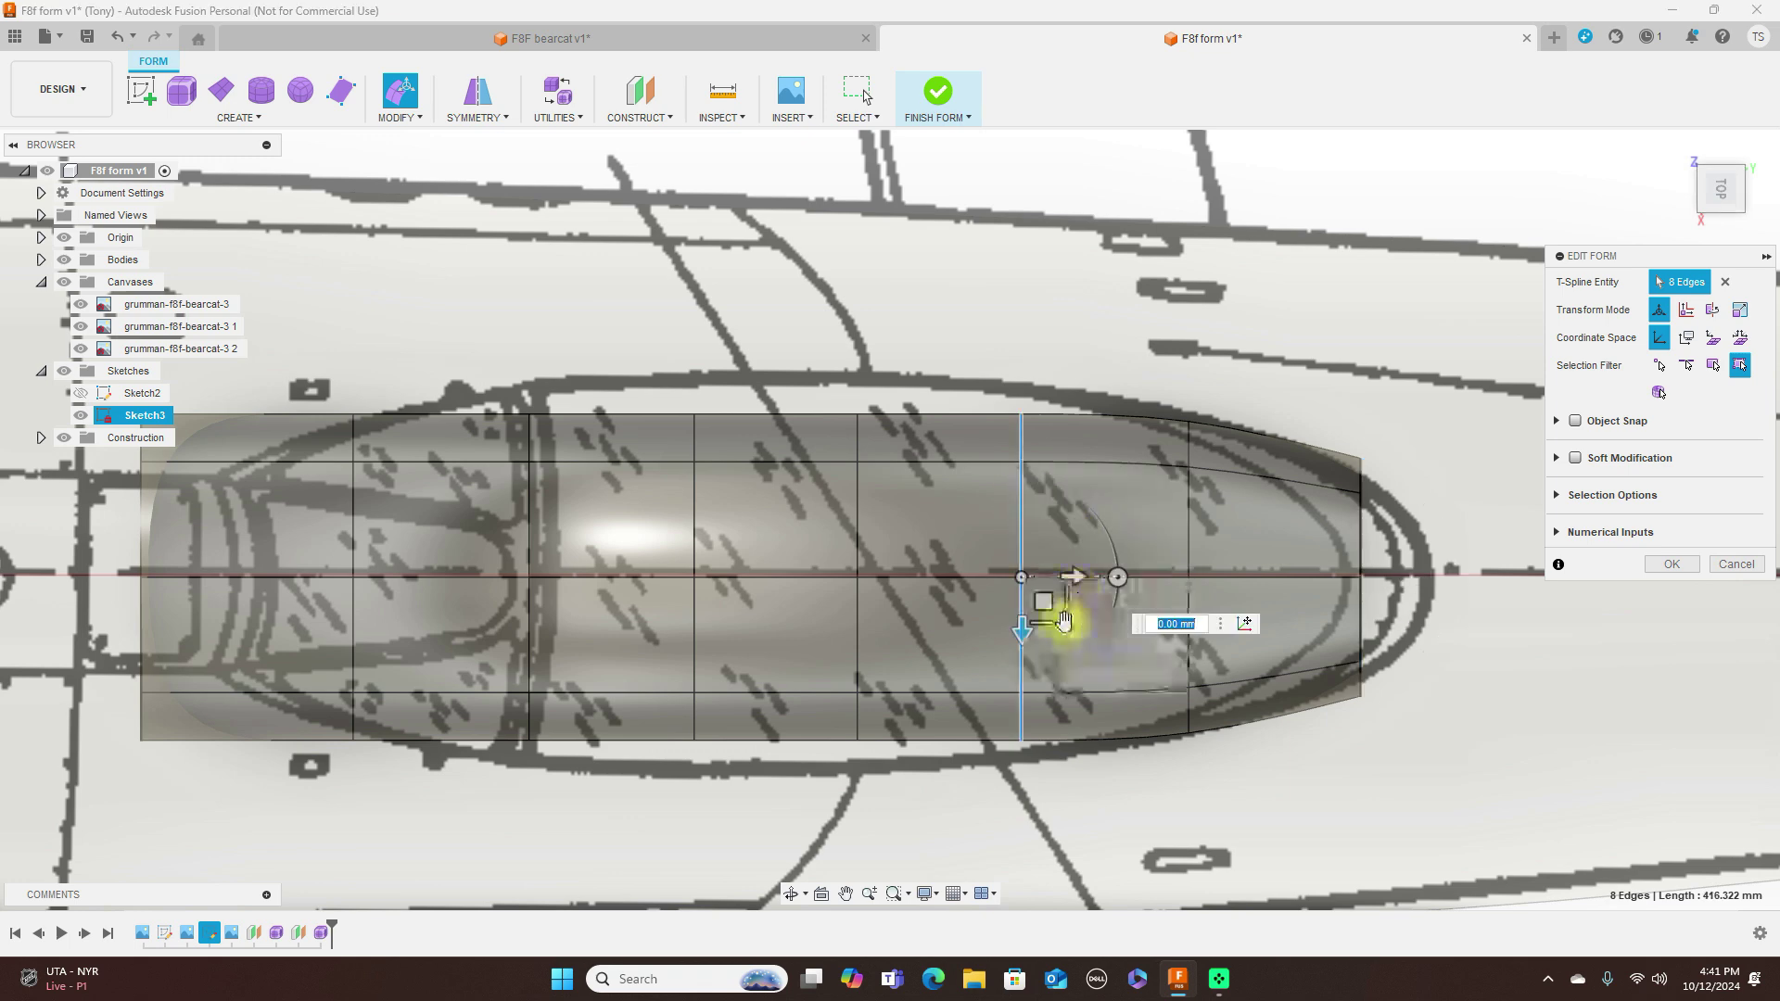
drag(1065, 627, 1064, 626)
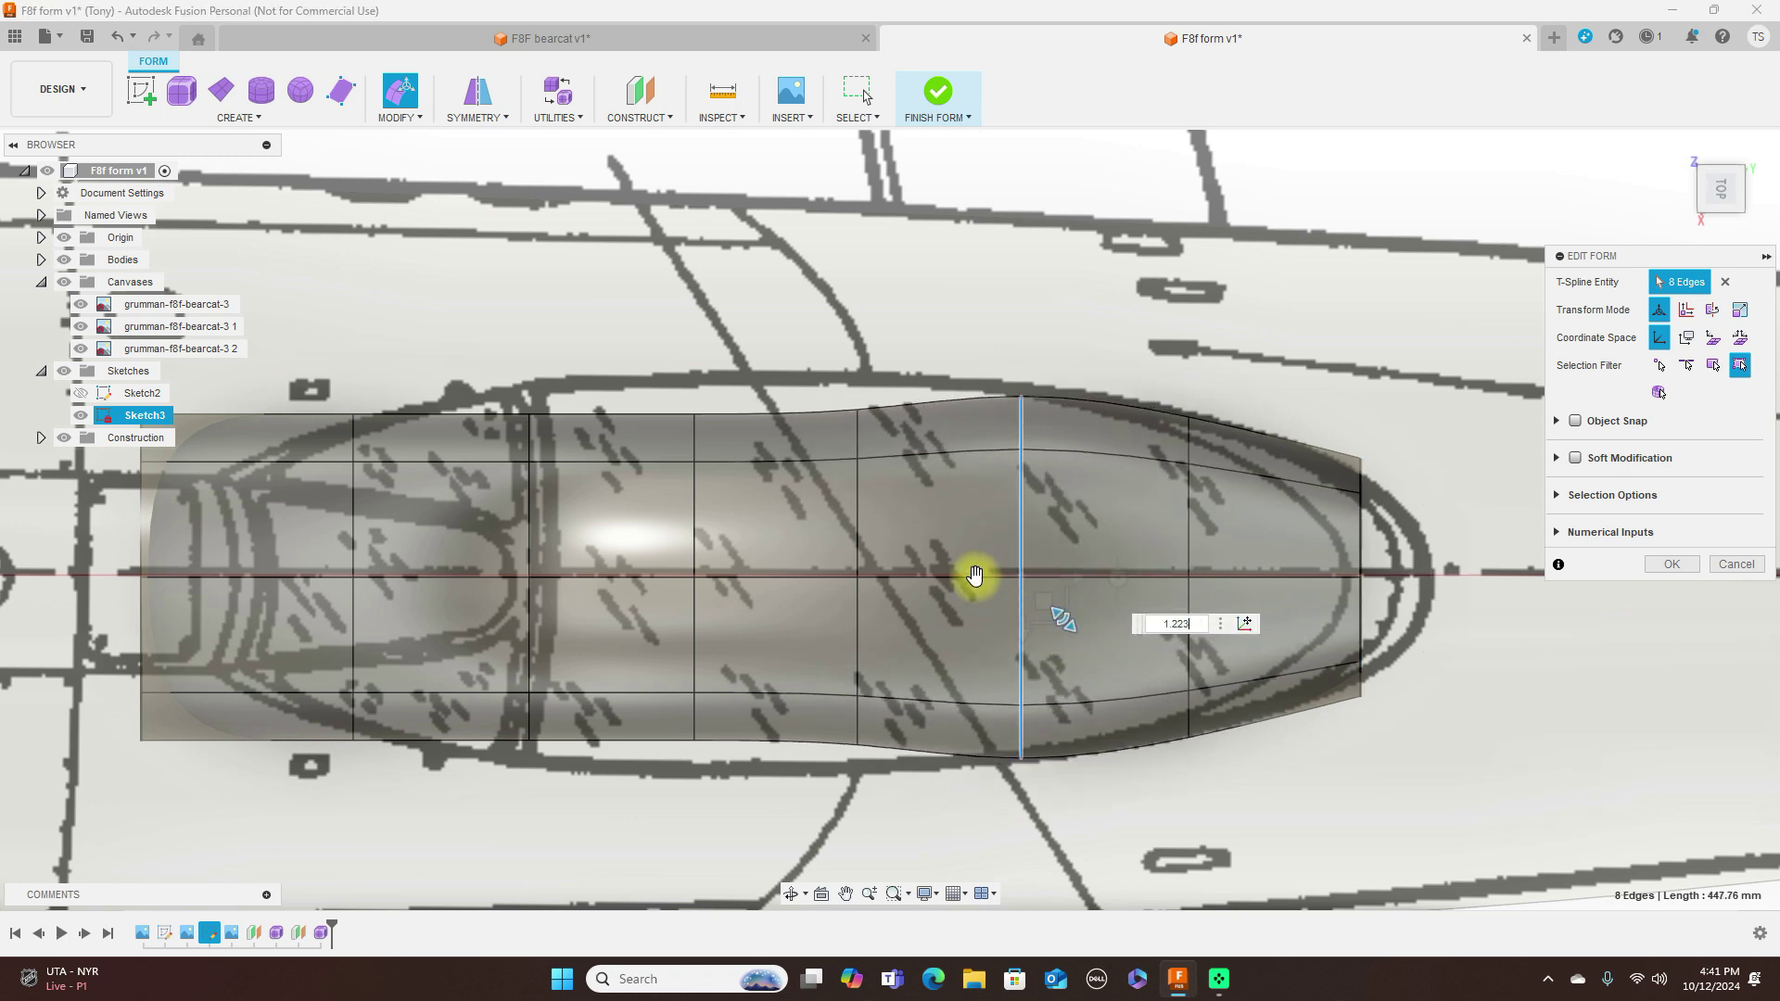
double_click(858, 537)
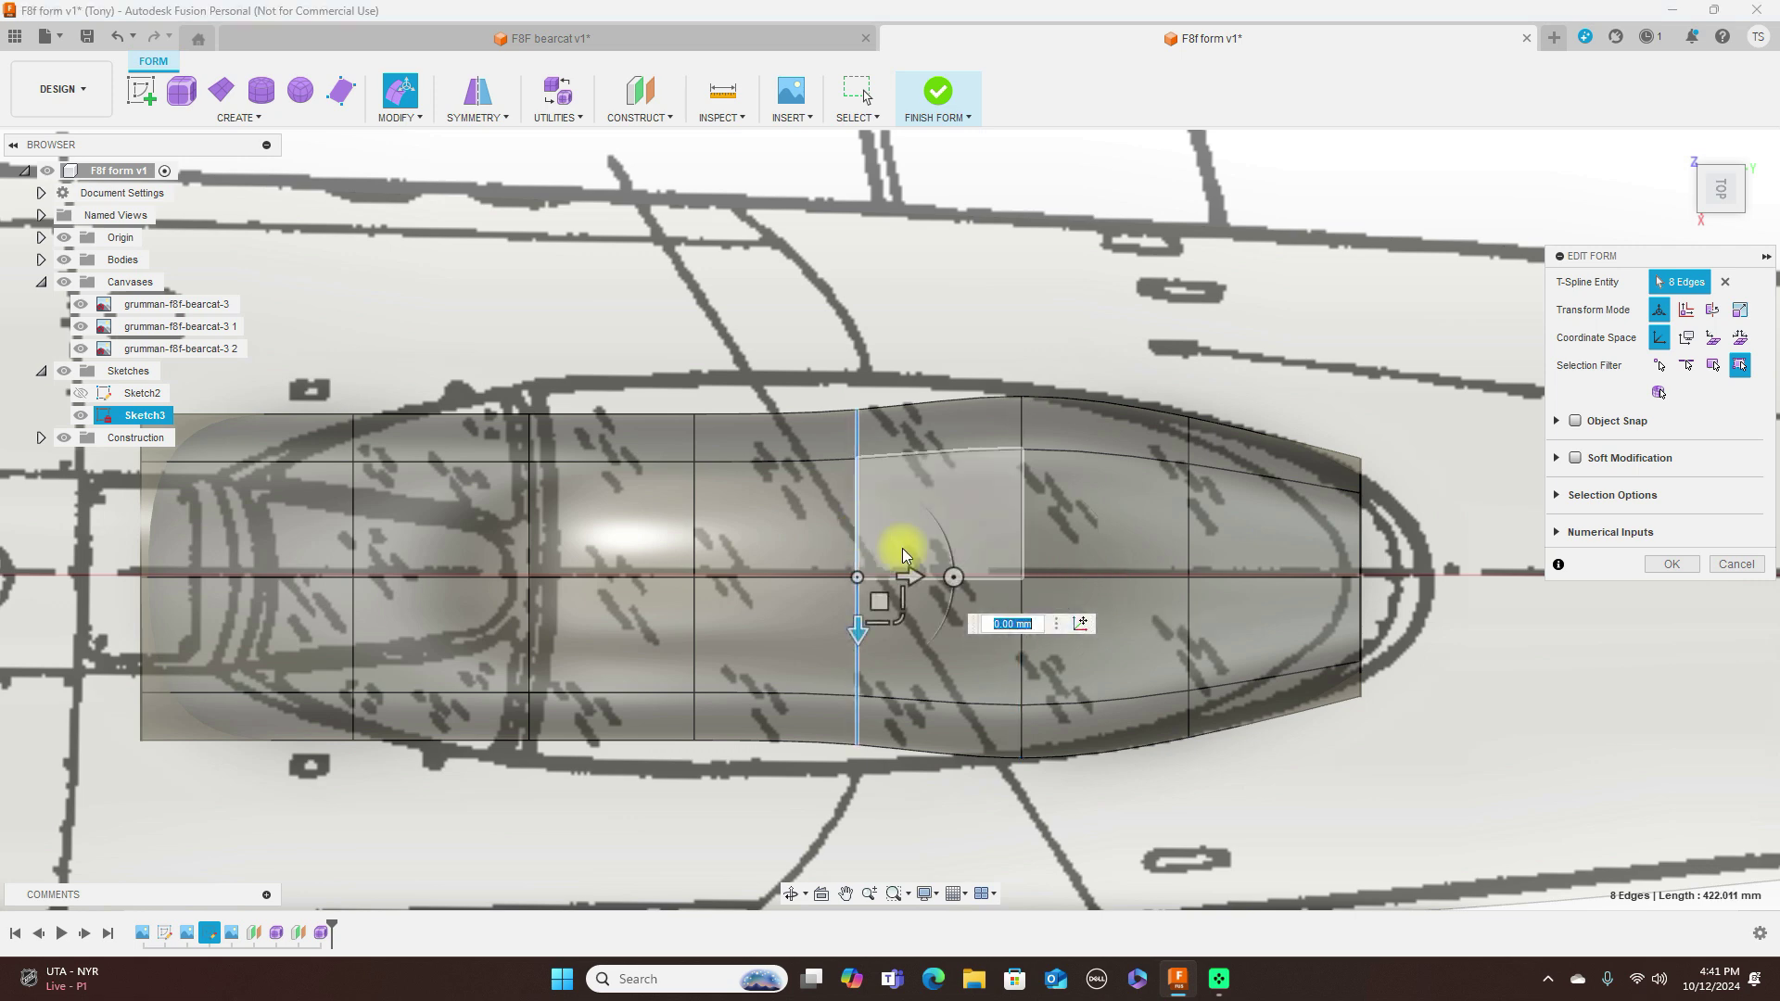
drag(897, 624, 807, 565)
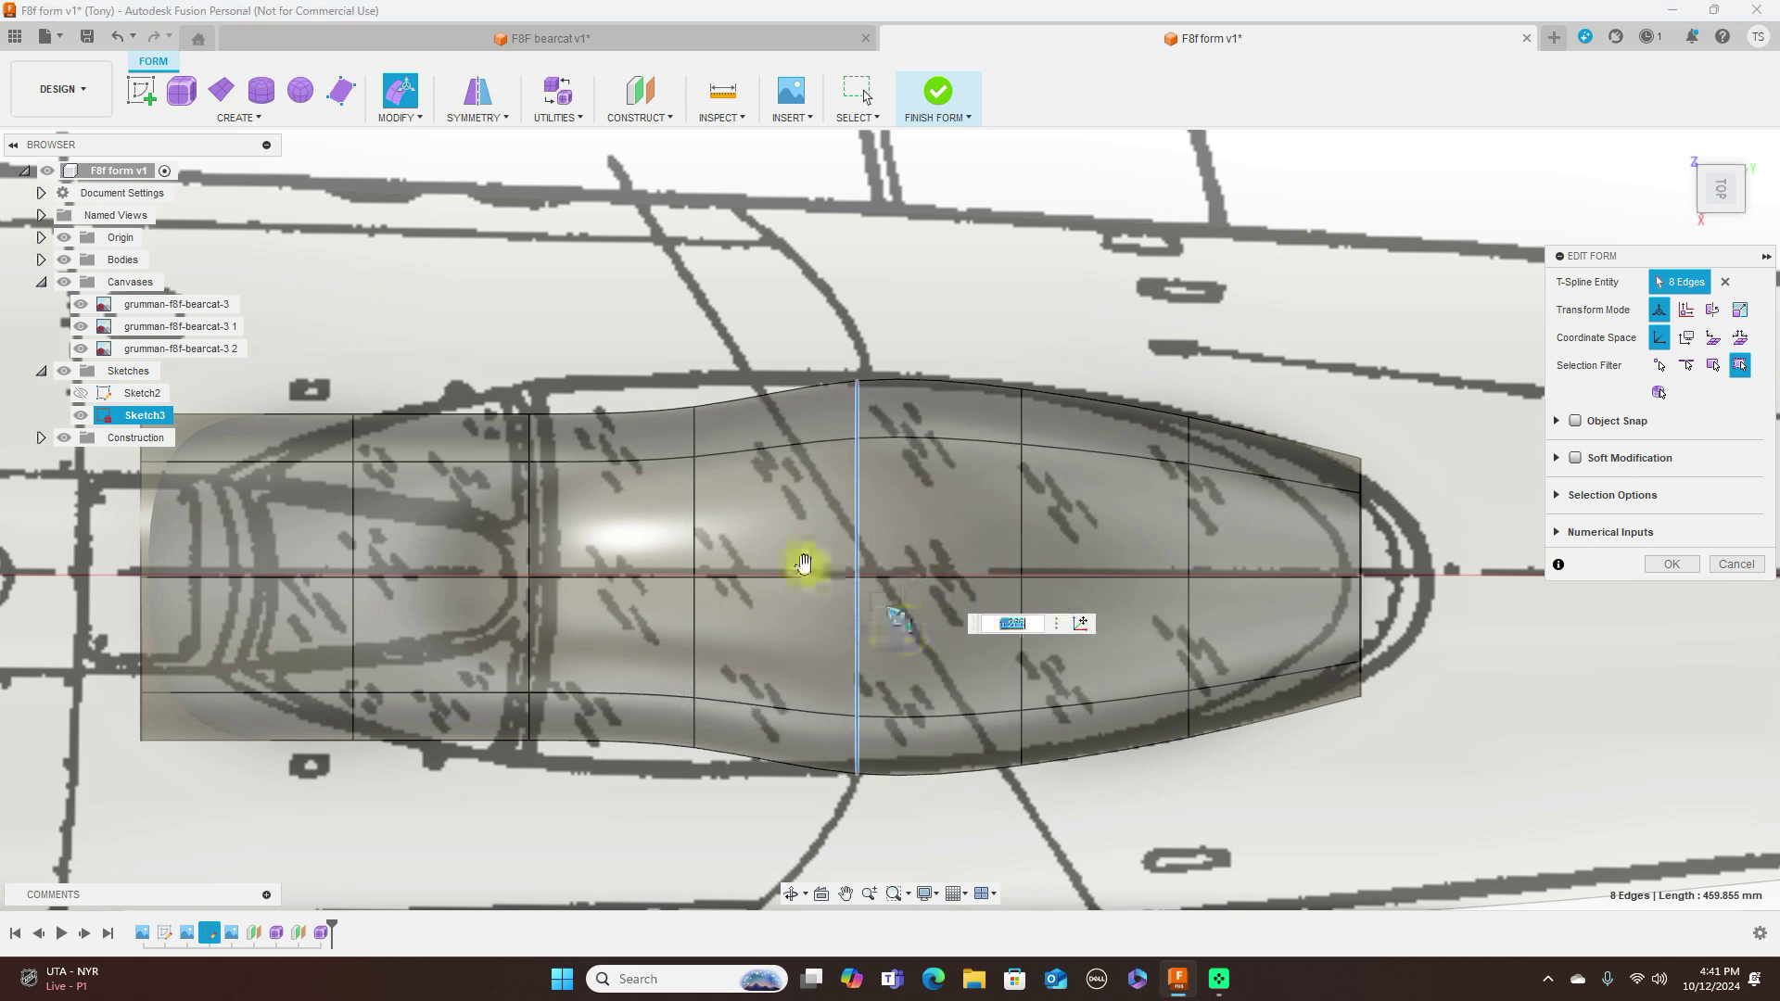
double_click(693, 536)
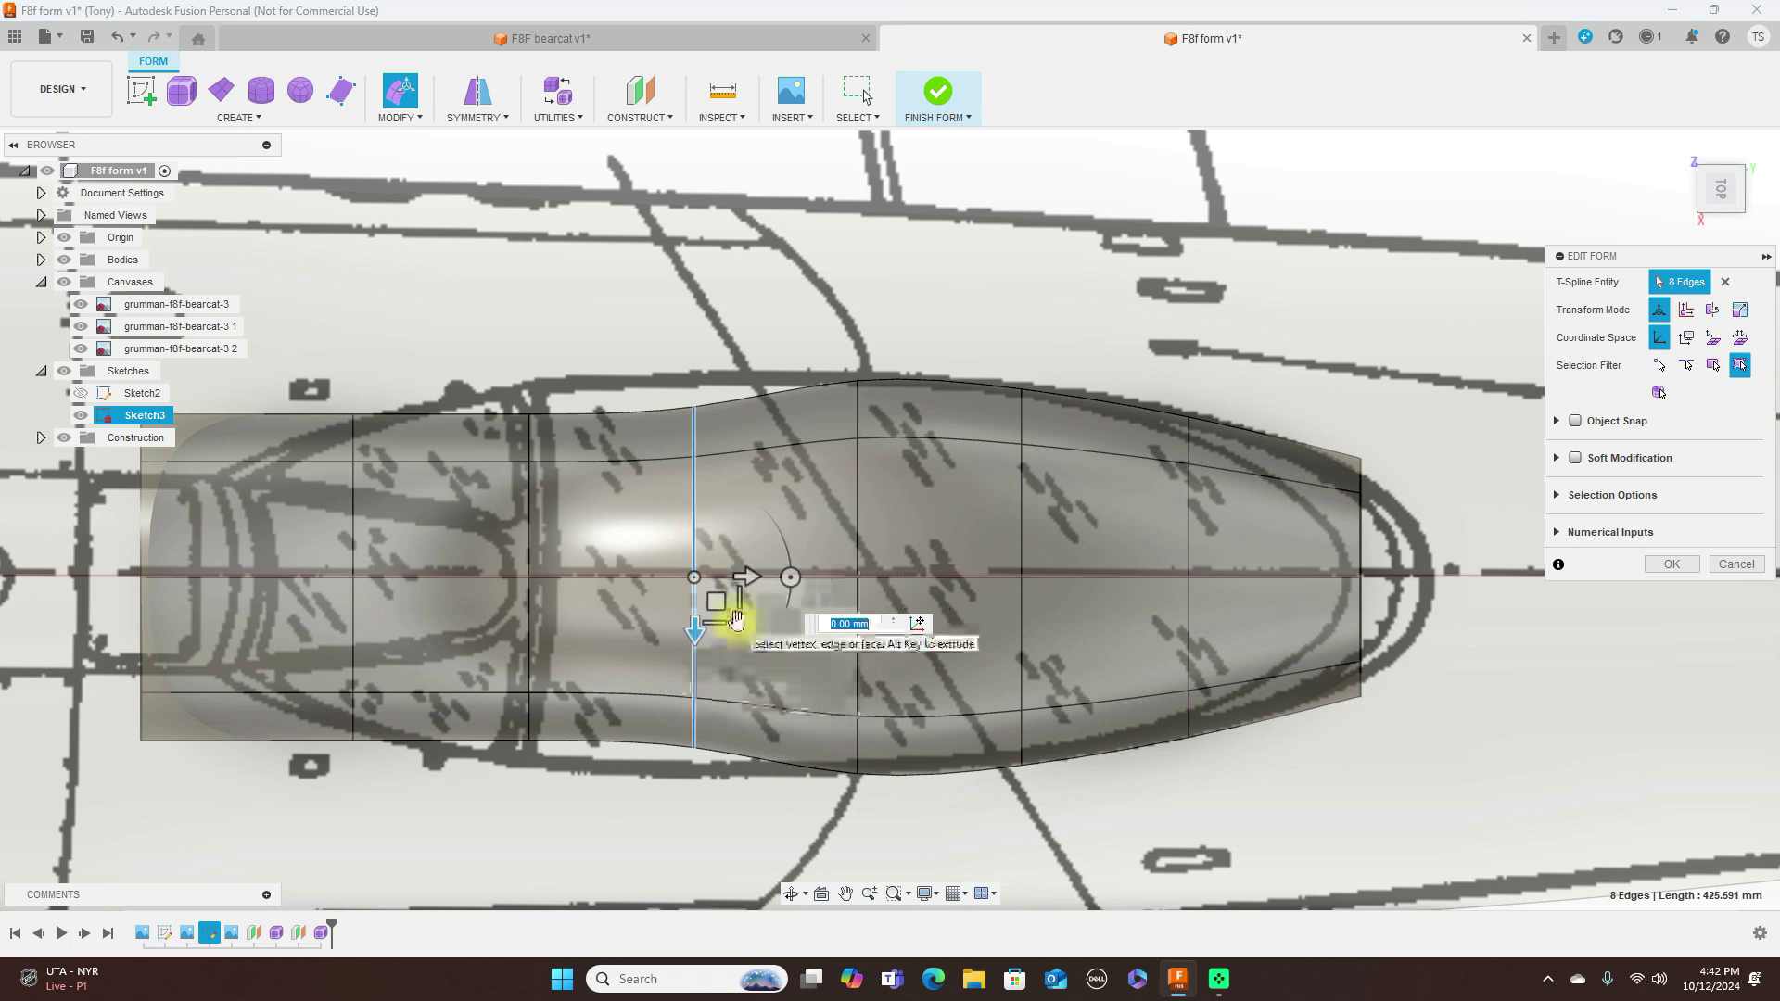
click(737, 627)
drag(738, 627, 739, 628)
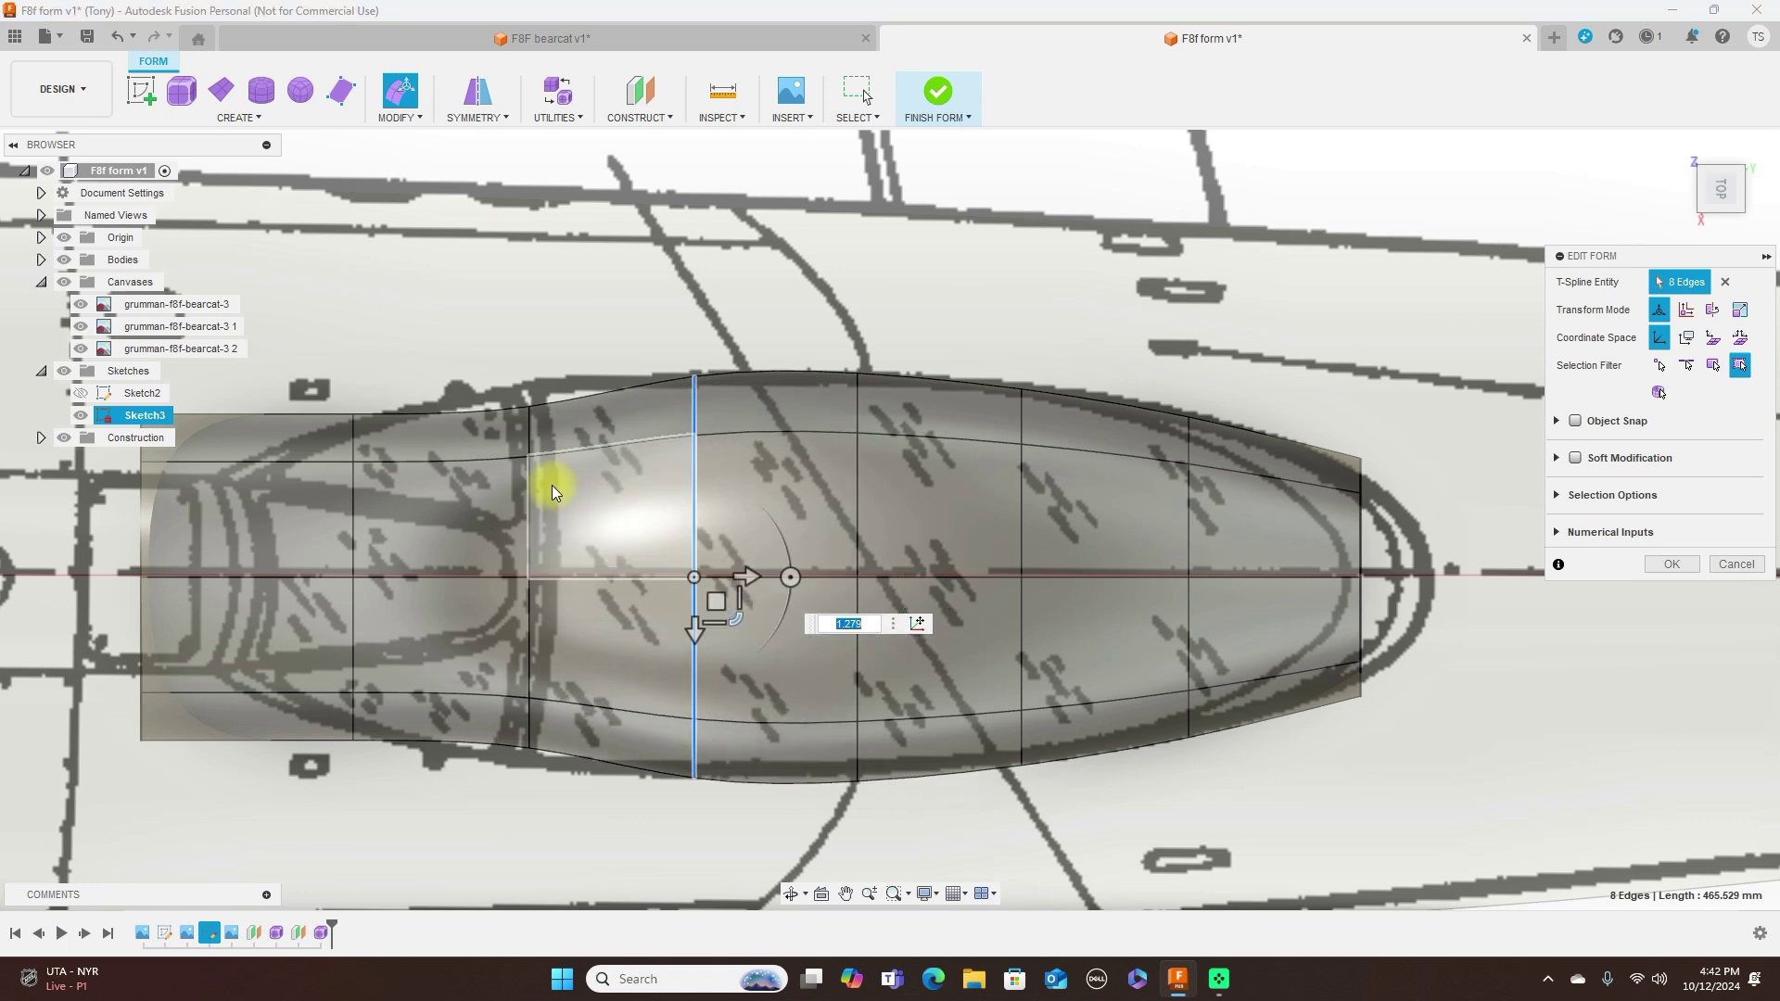
Step: Widen one more loop and narrow the left-end loops, tapering the front ring to 347.4 mm
double_click(528, 499)
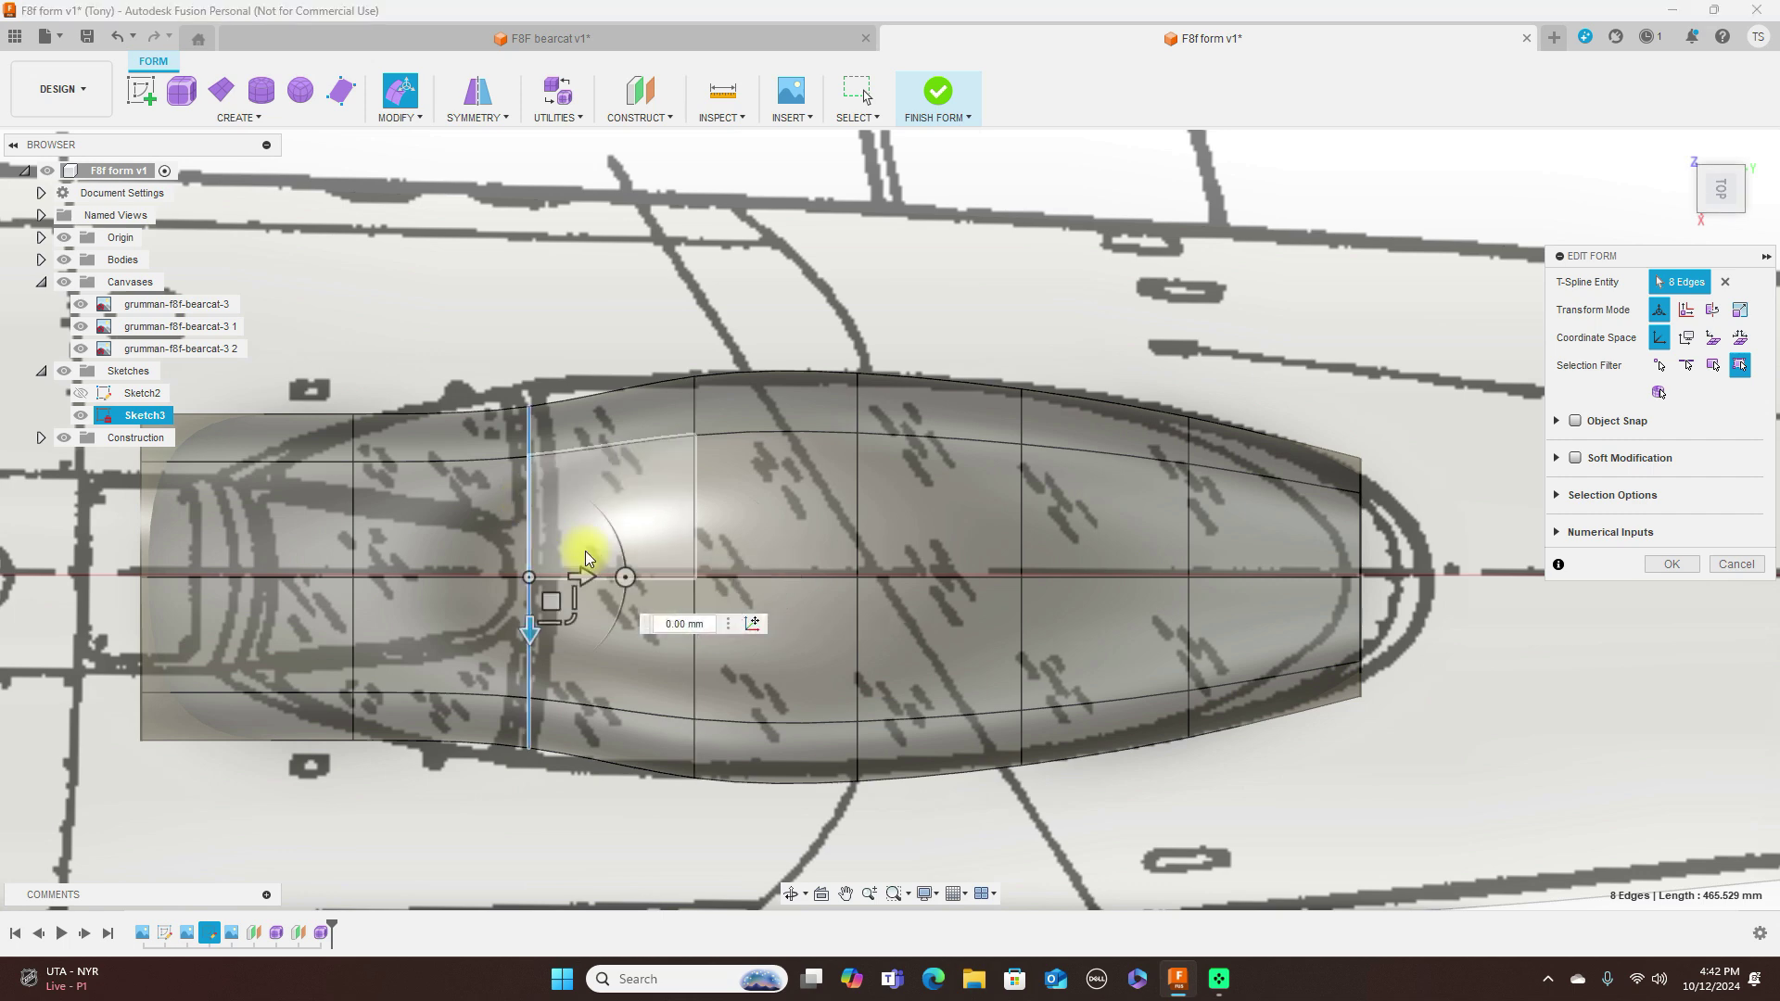
drag(575, 615, 573, 628)
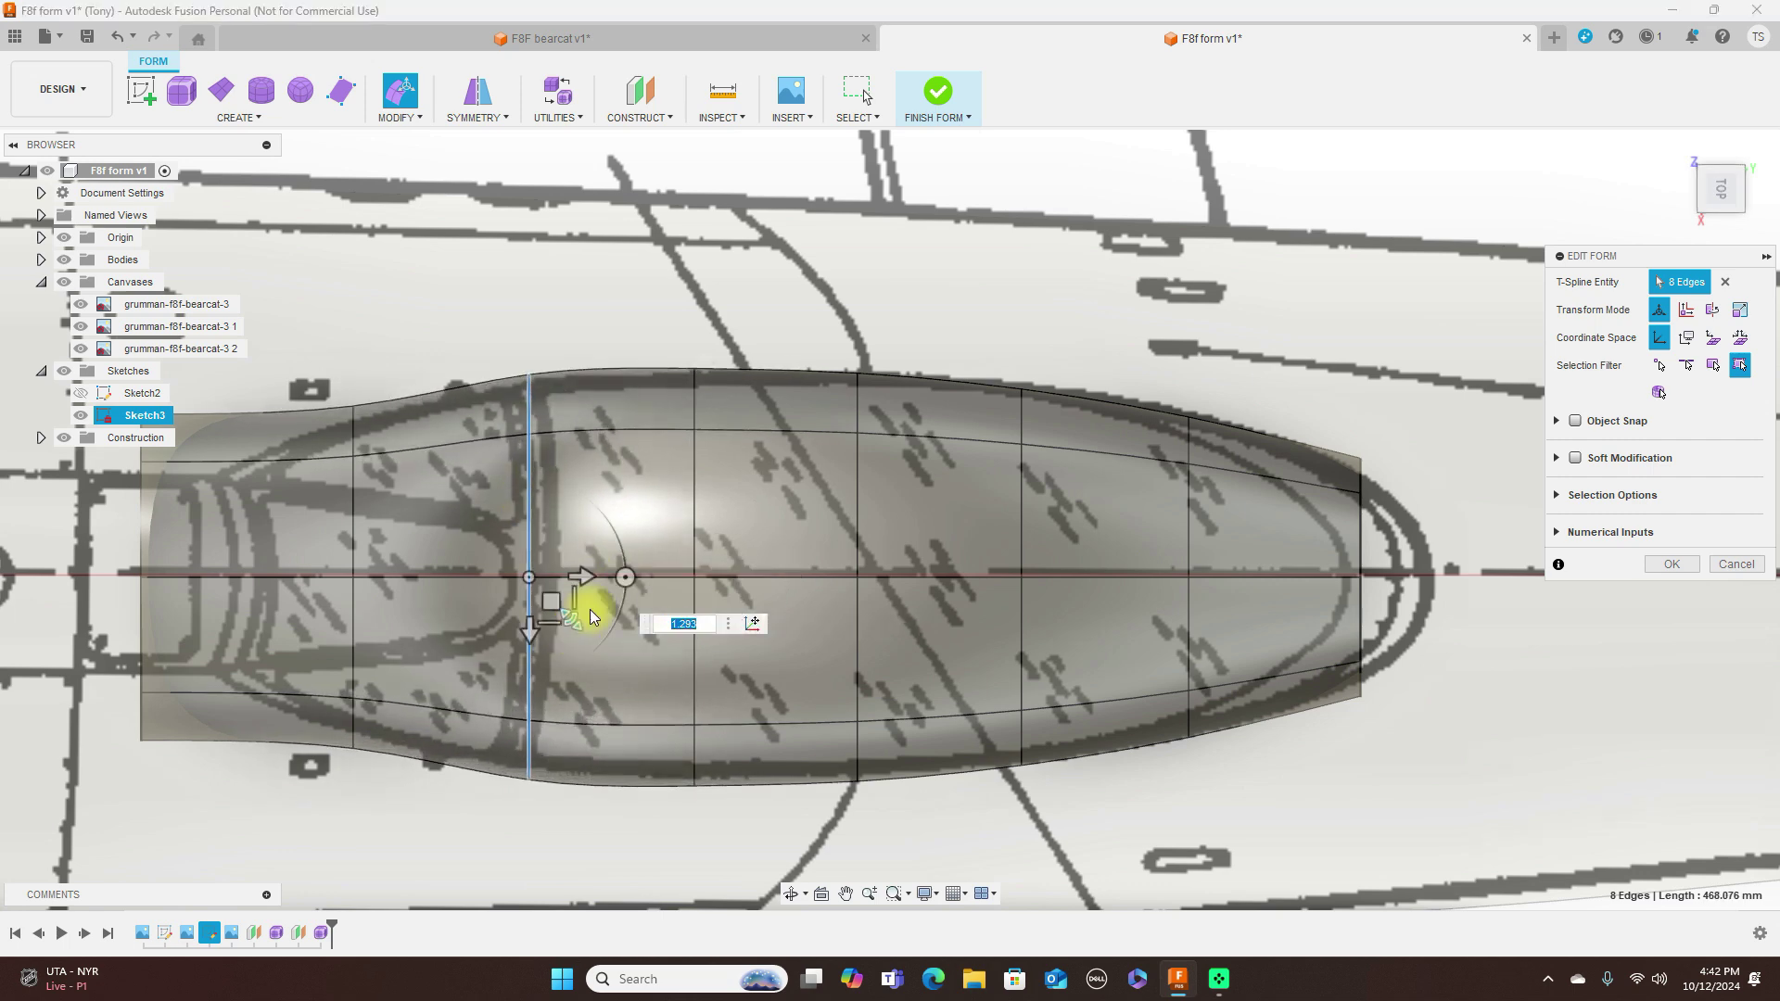
scroll(906, 247, down, 2)
scroll(517, 414, up, 2)
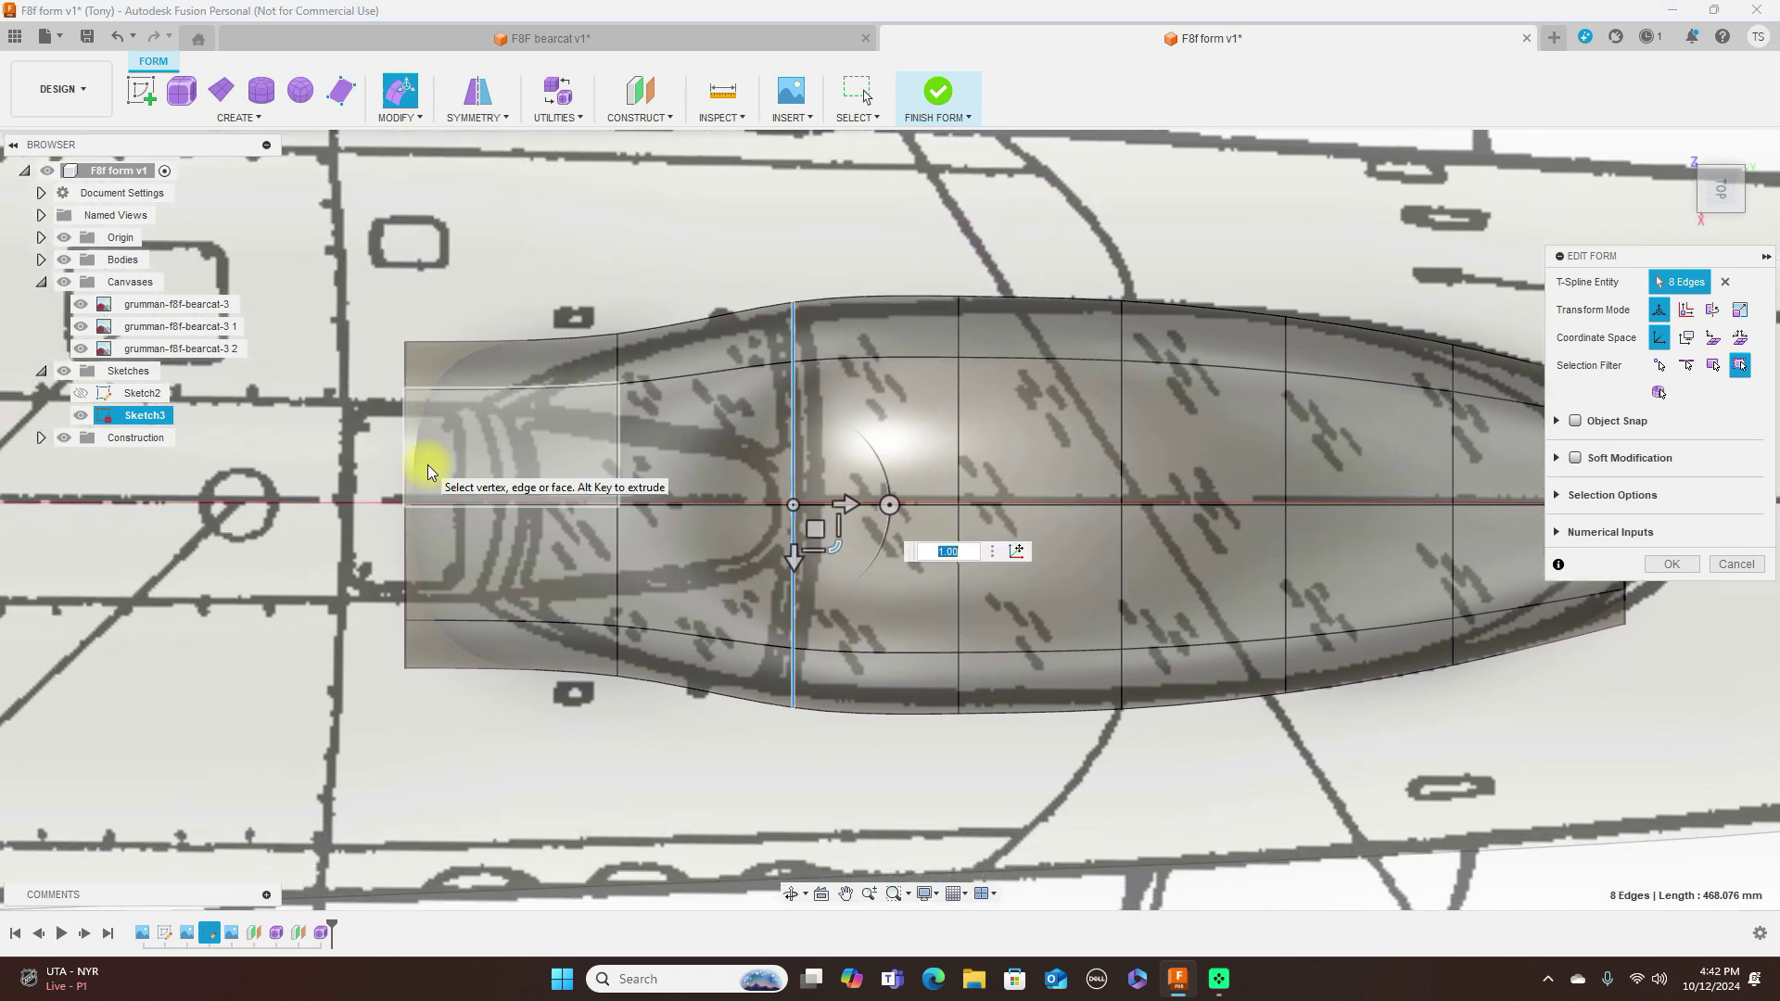
double_click(619, 441)
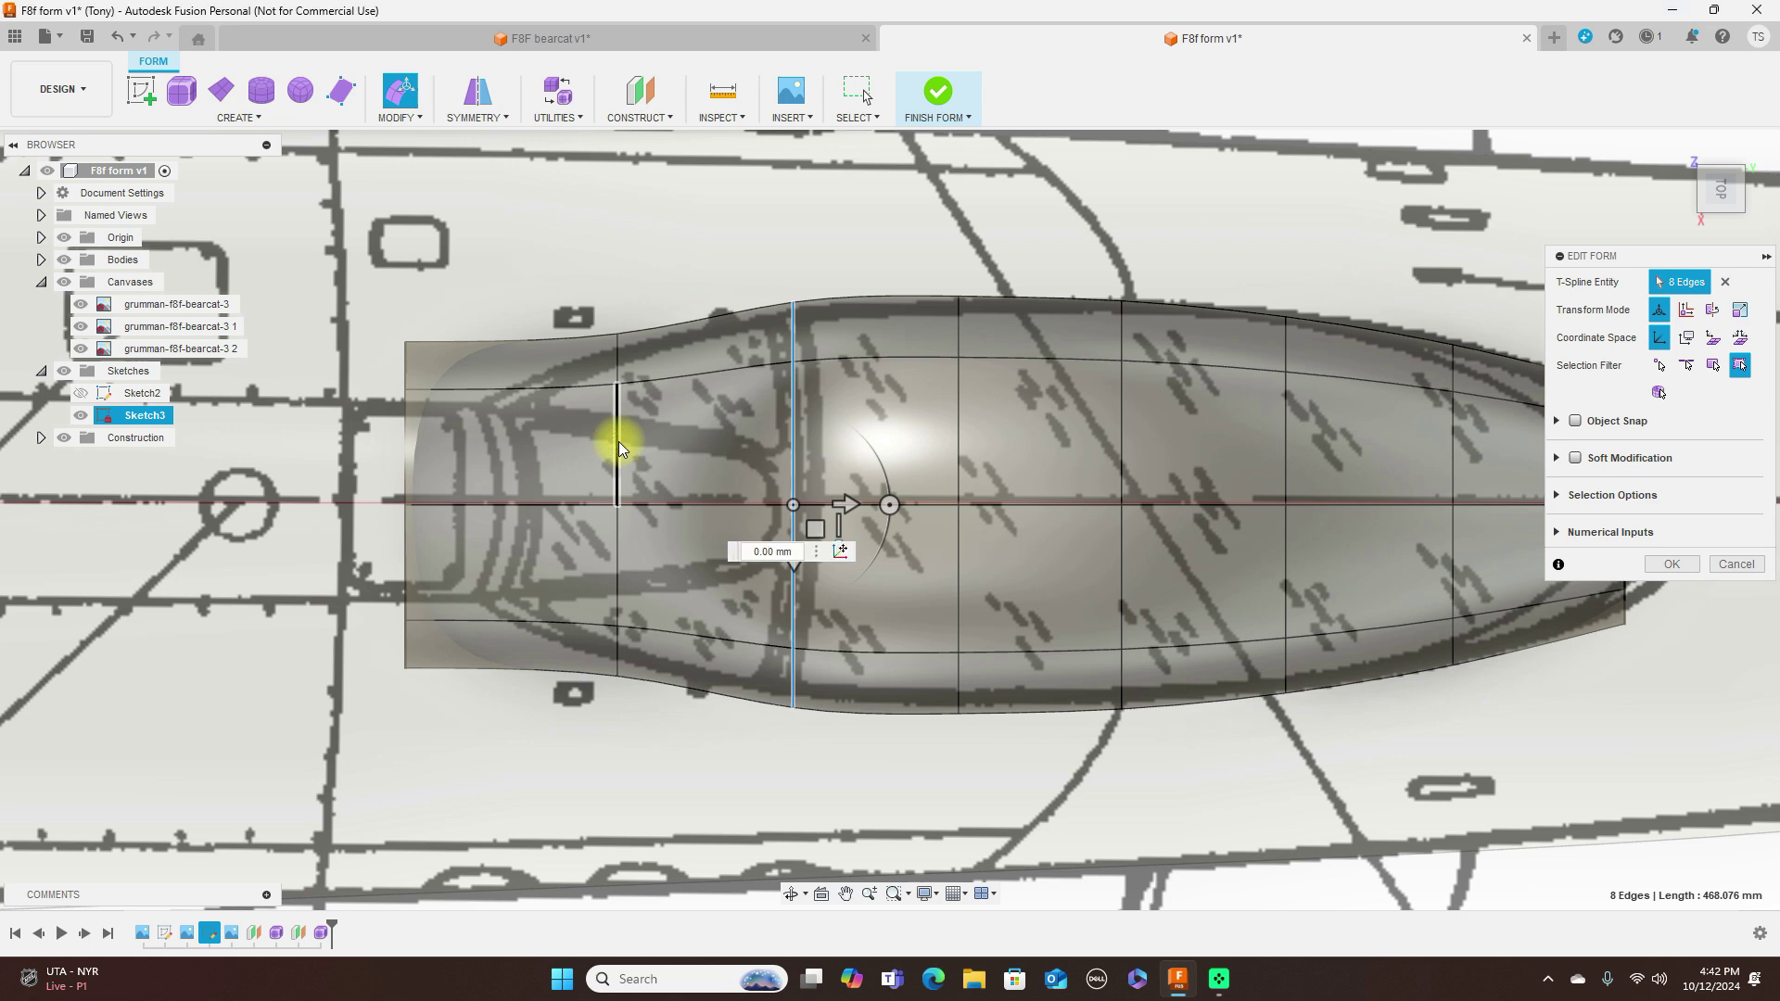
drag(663, 546, 666, 539)
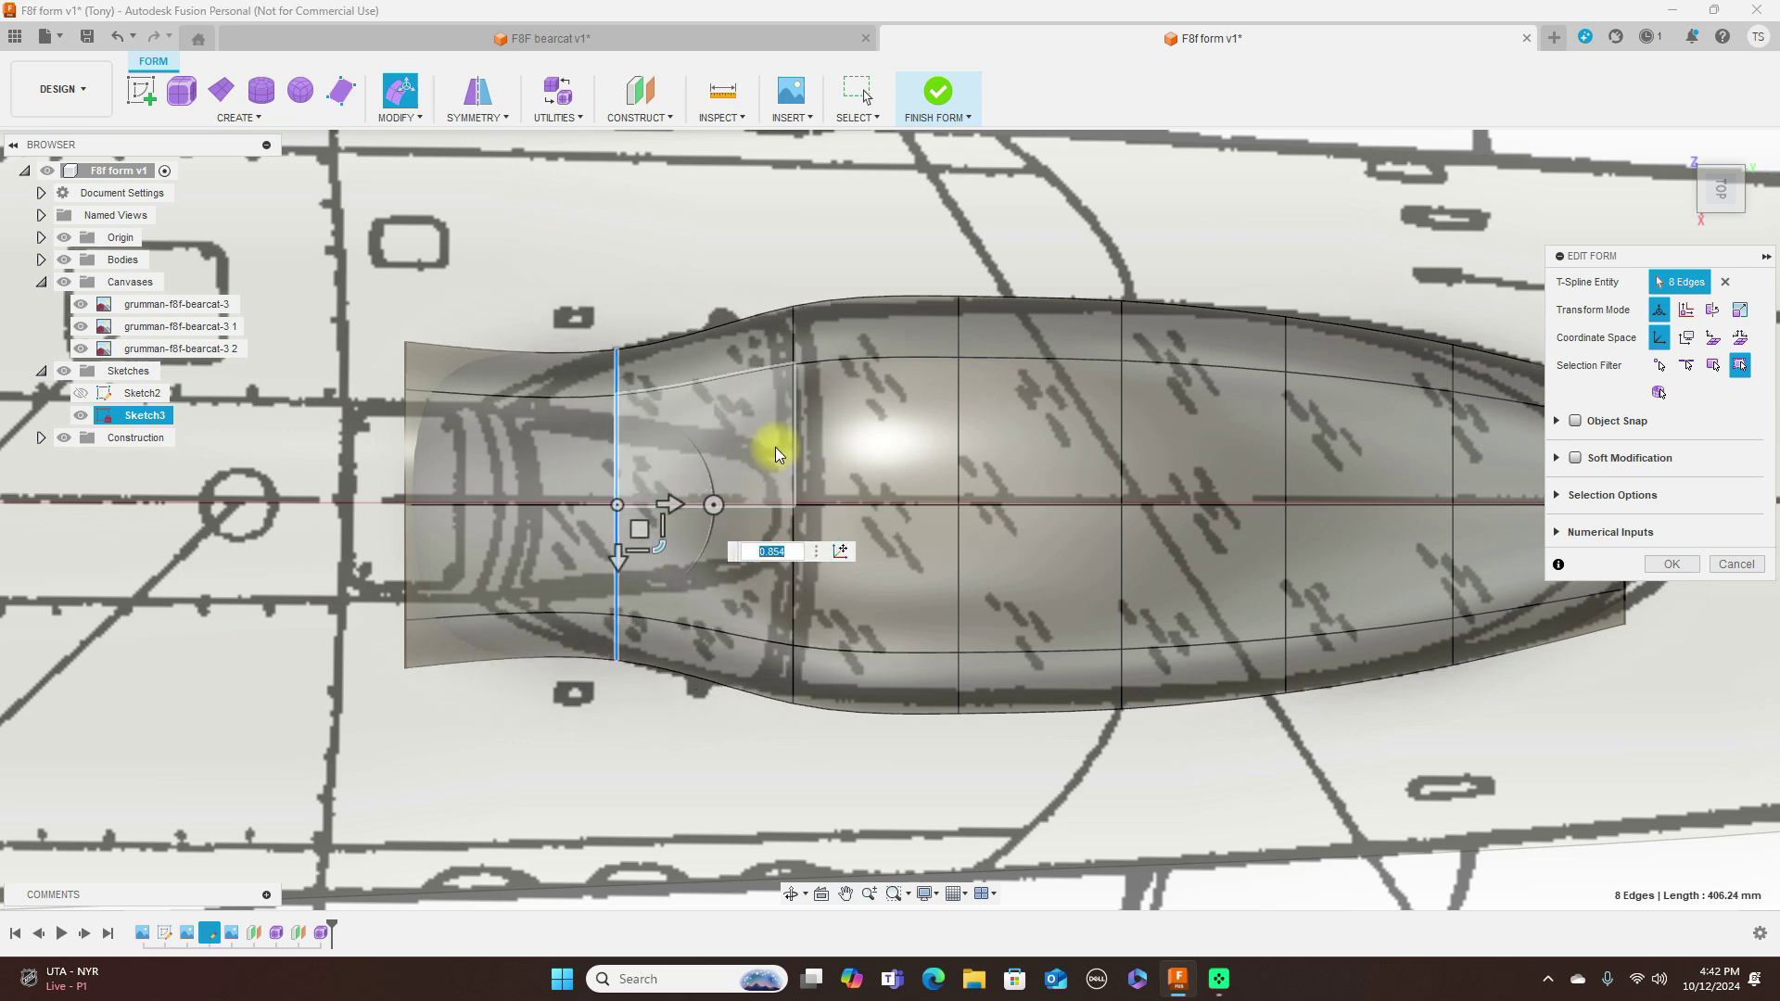
double_click(795, 439)
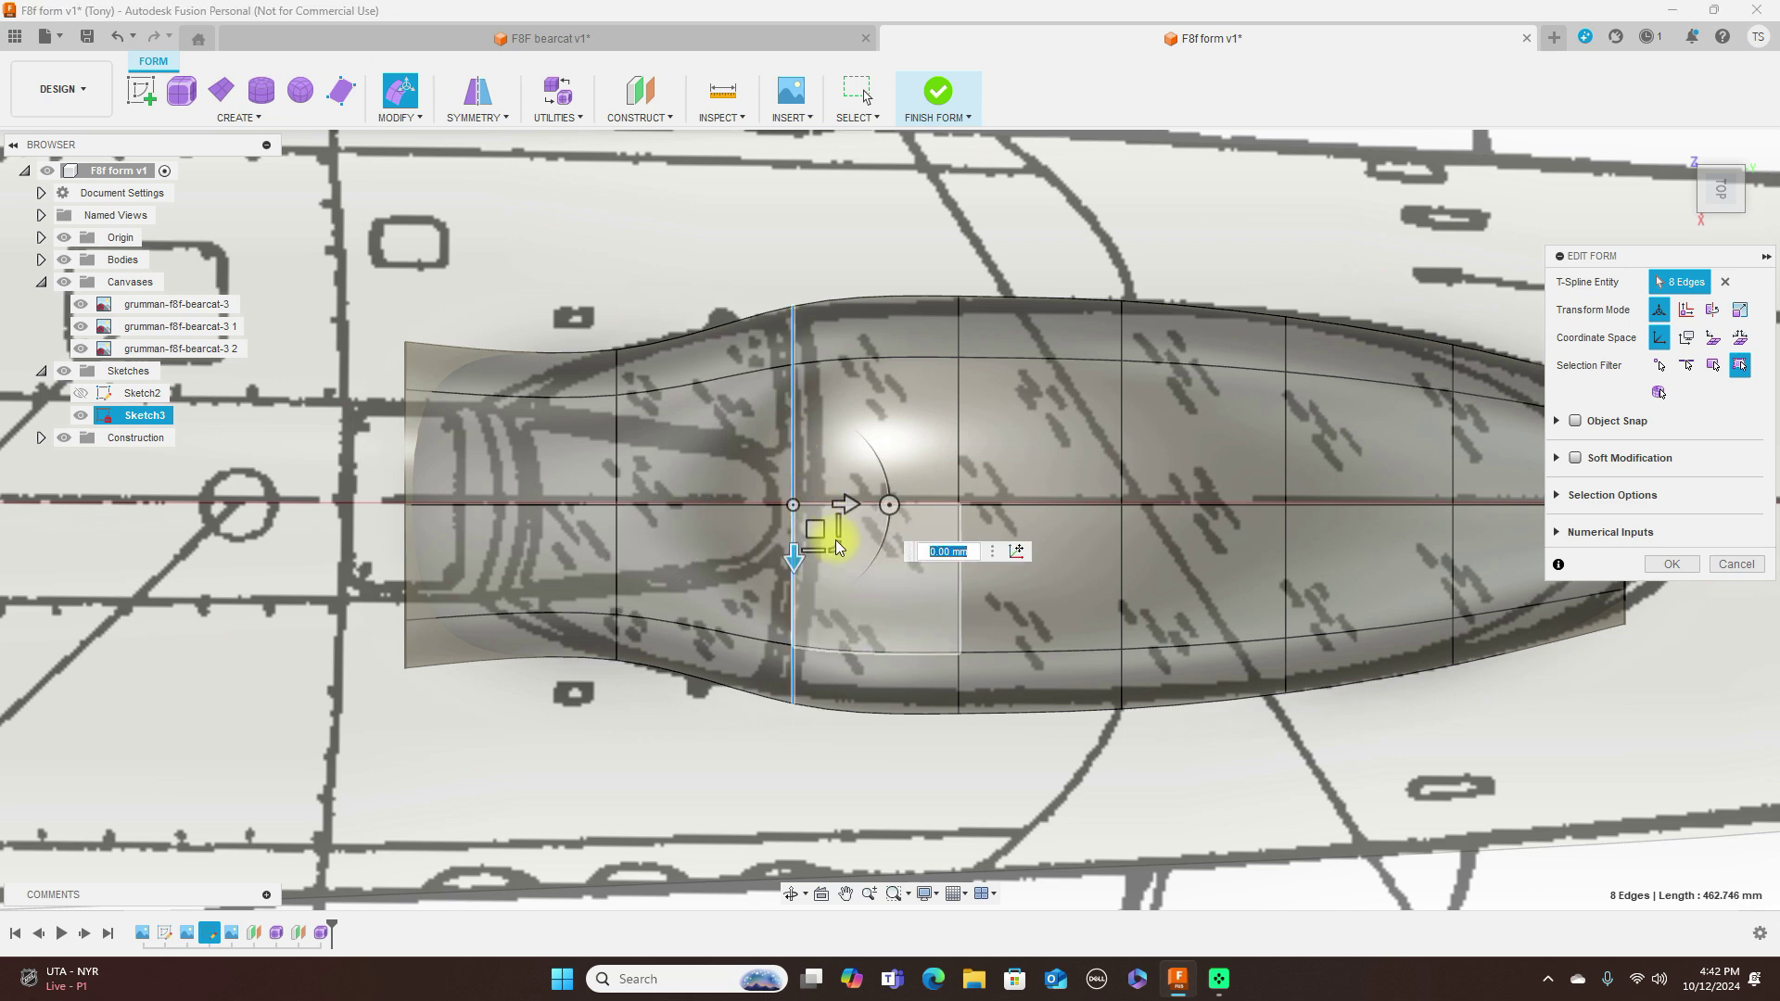
drag(835, 546, 837, 538)
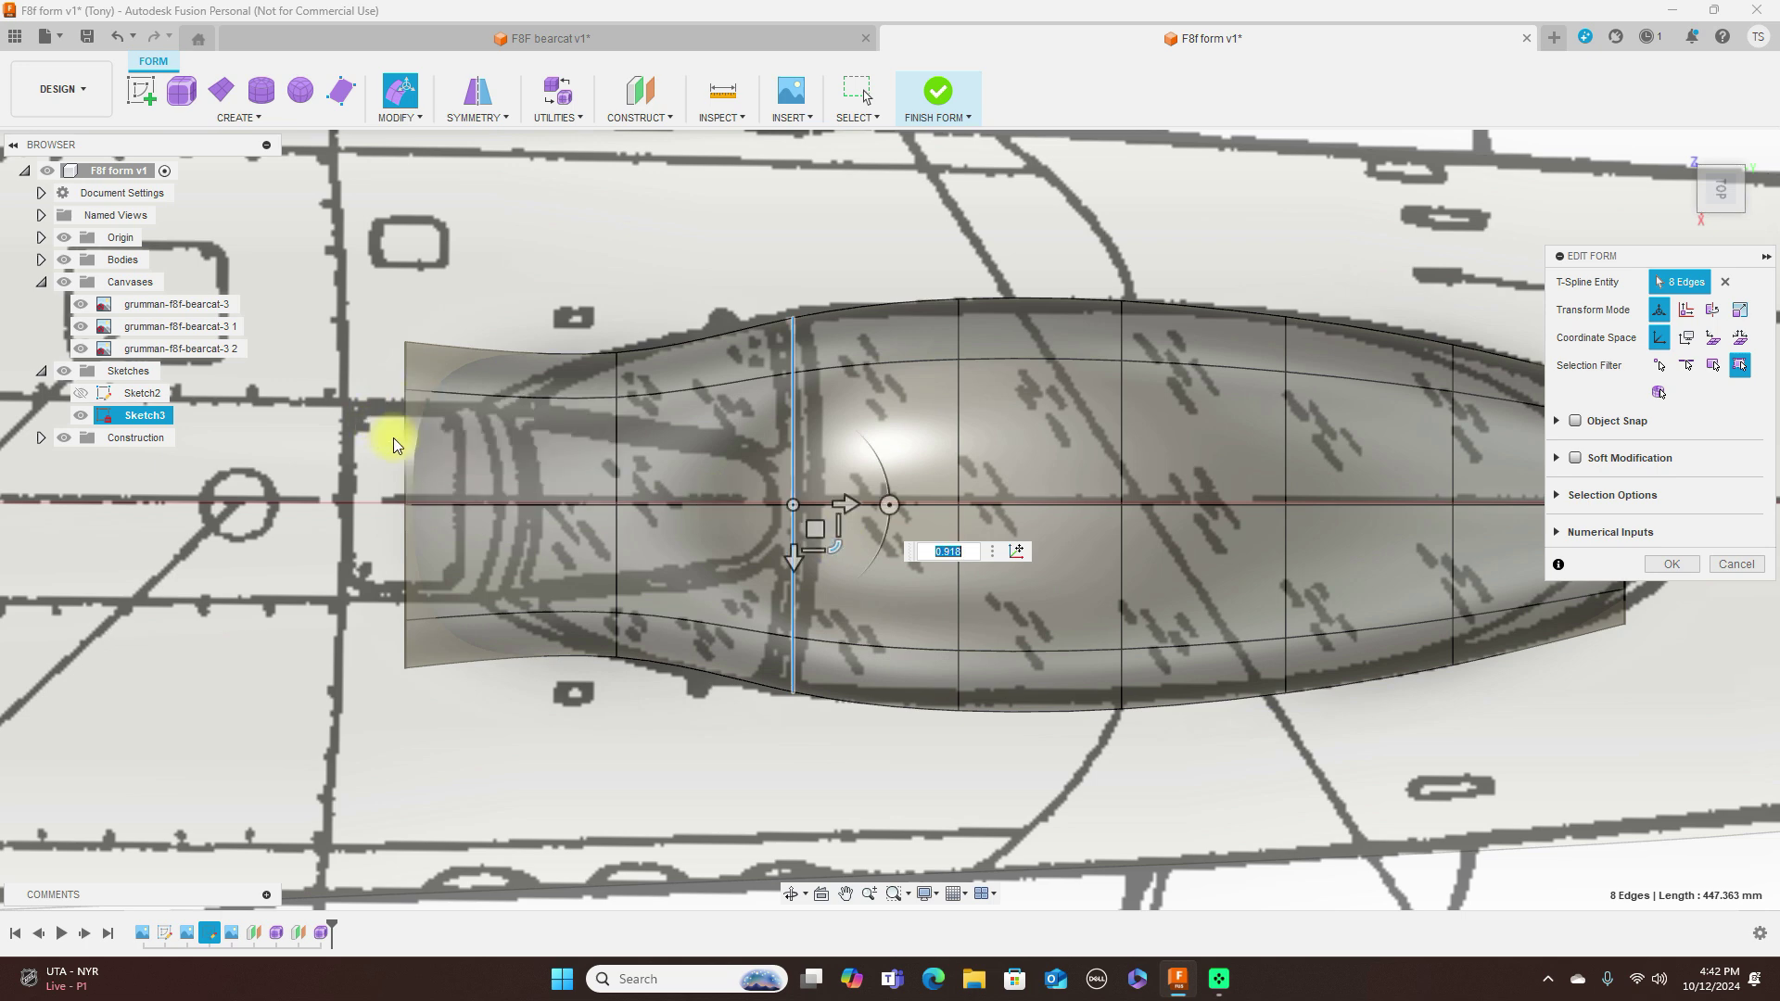
double_click(405, 448)
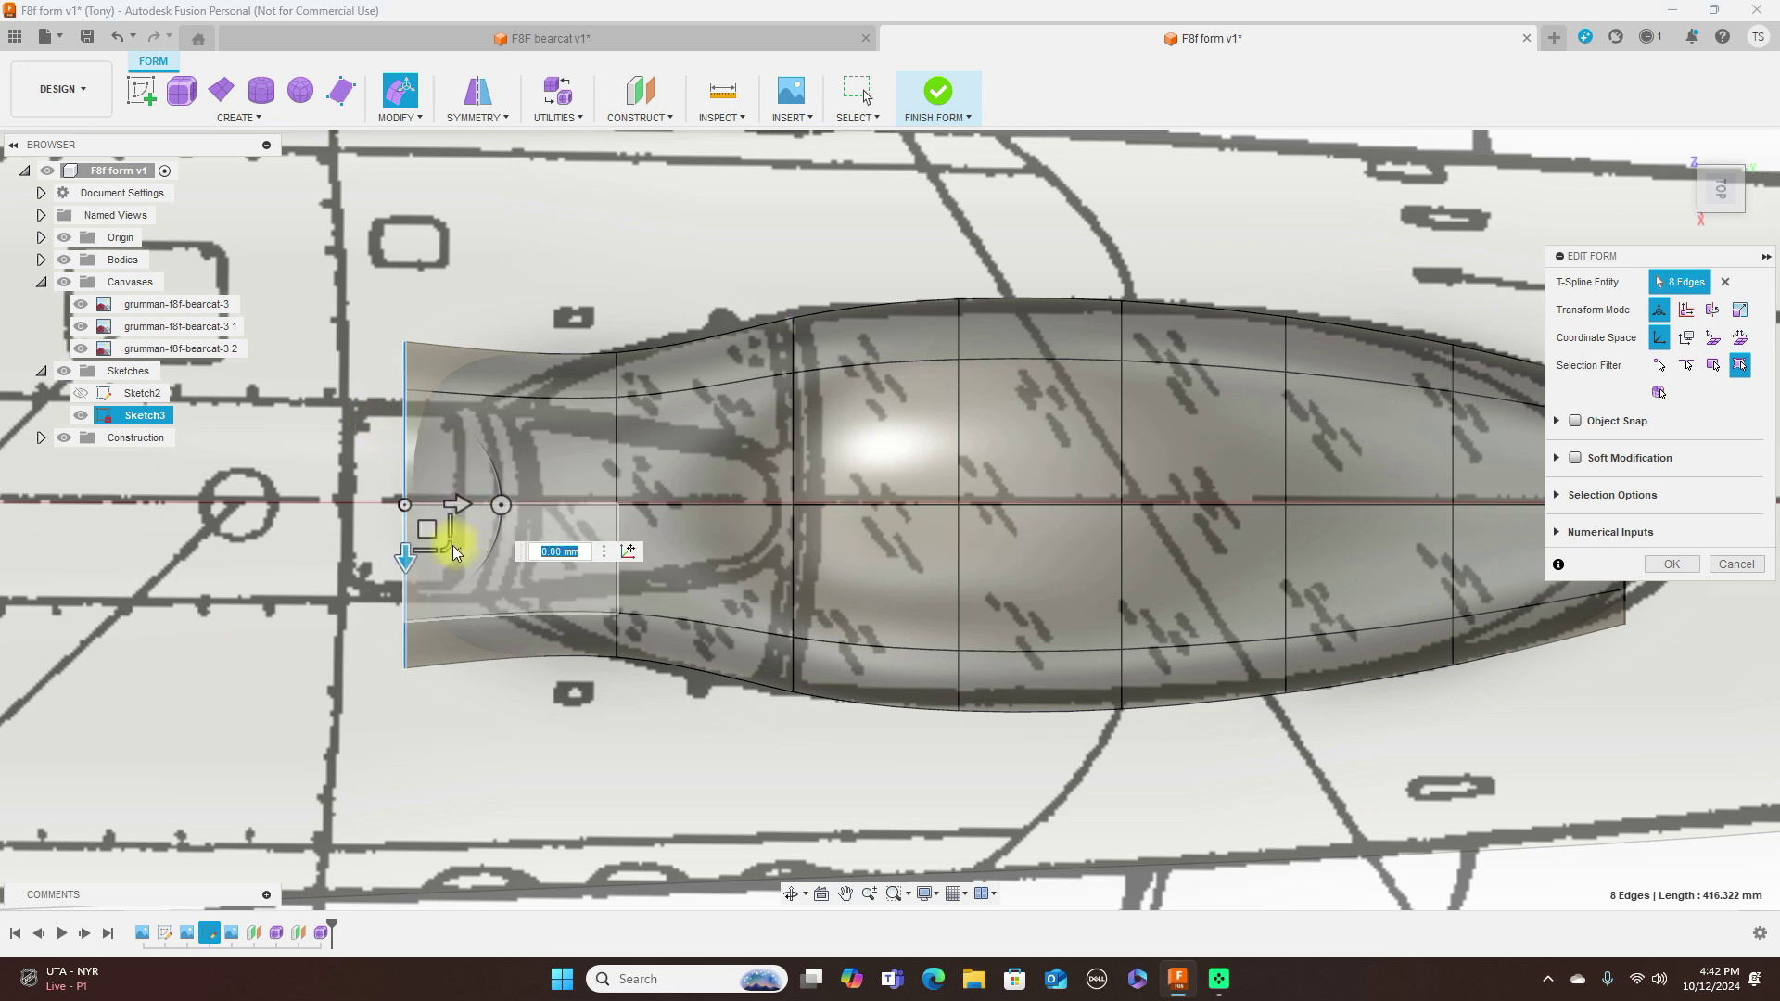
drag(451, 547, 480, 525)
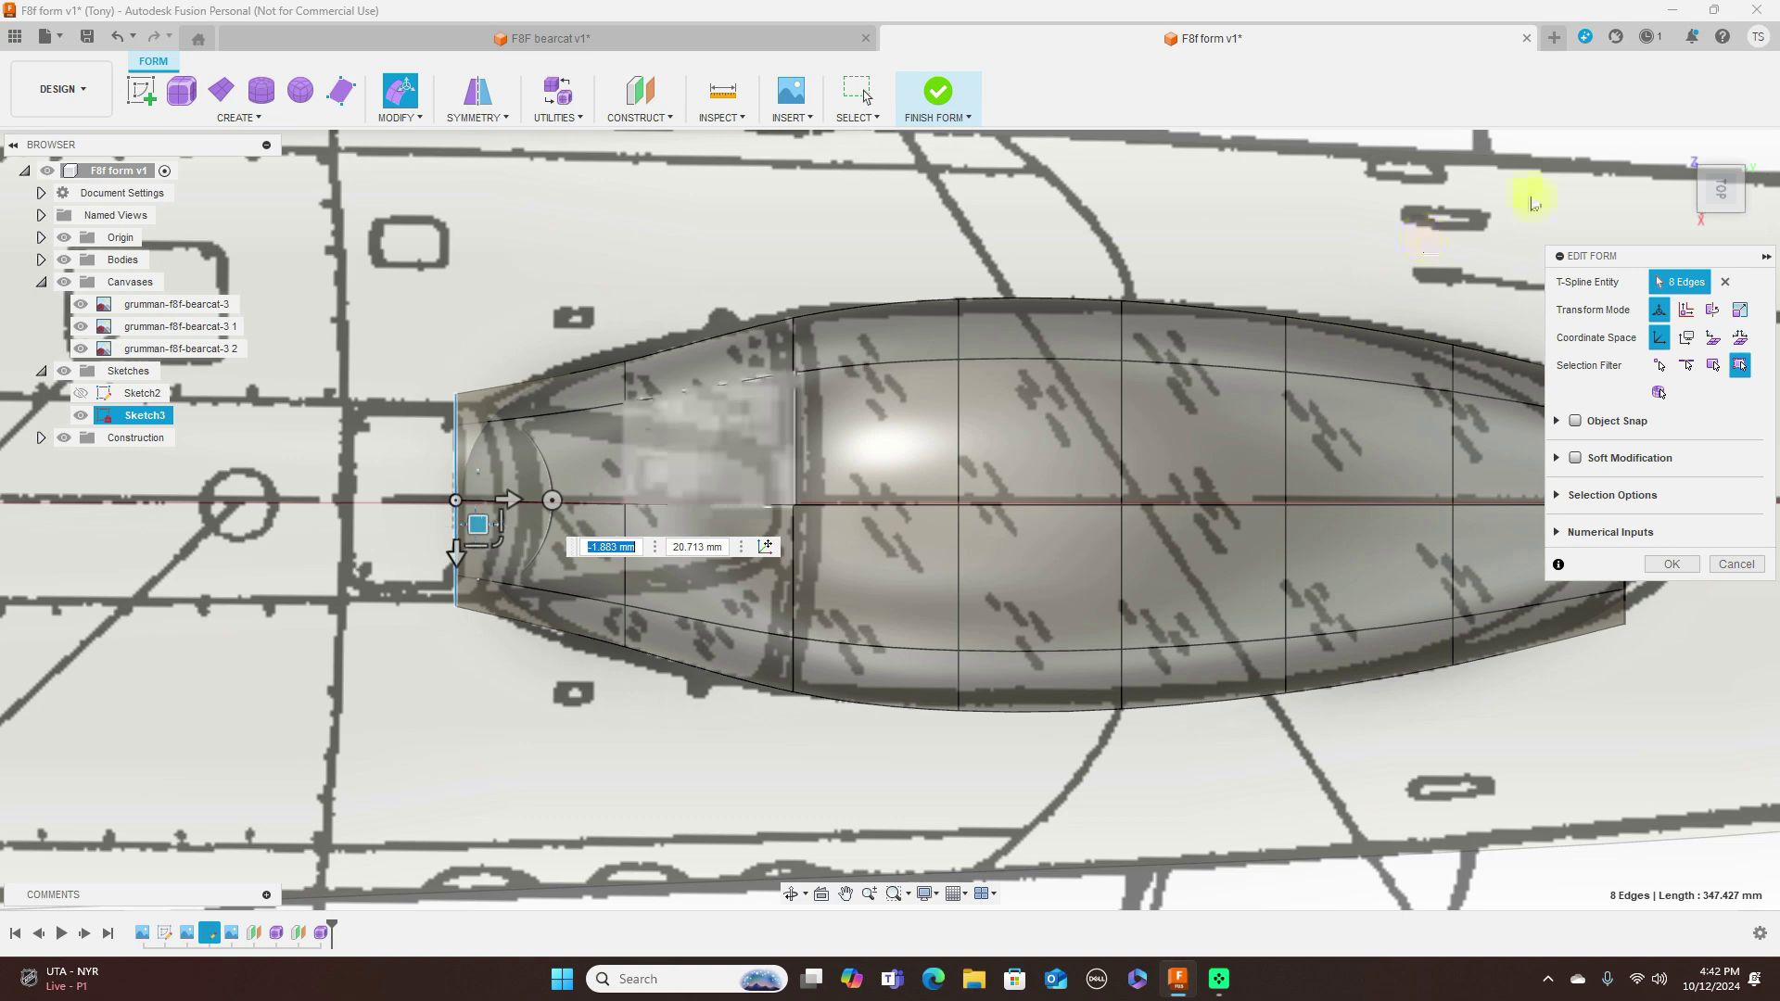
click(1728, 230)
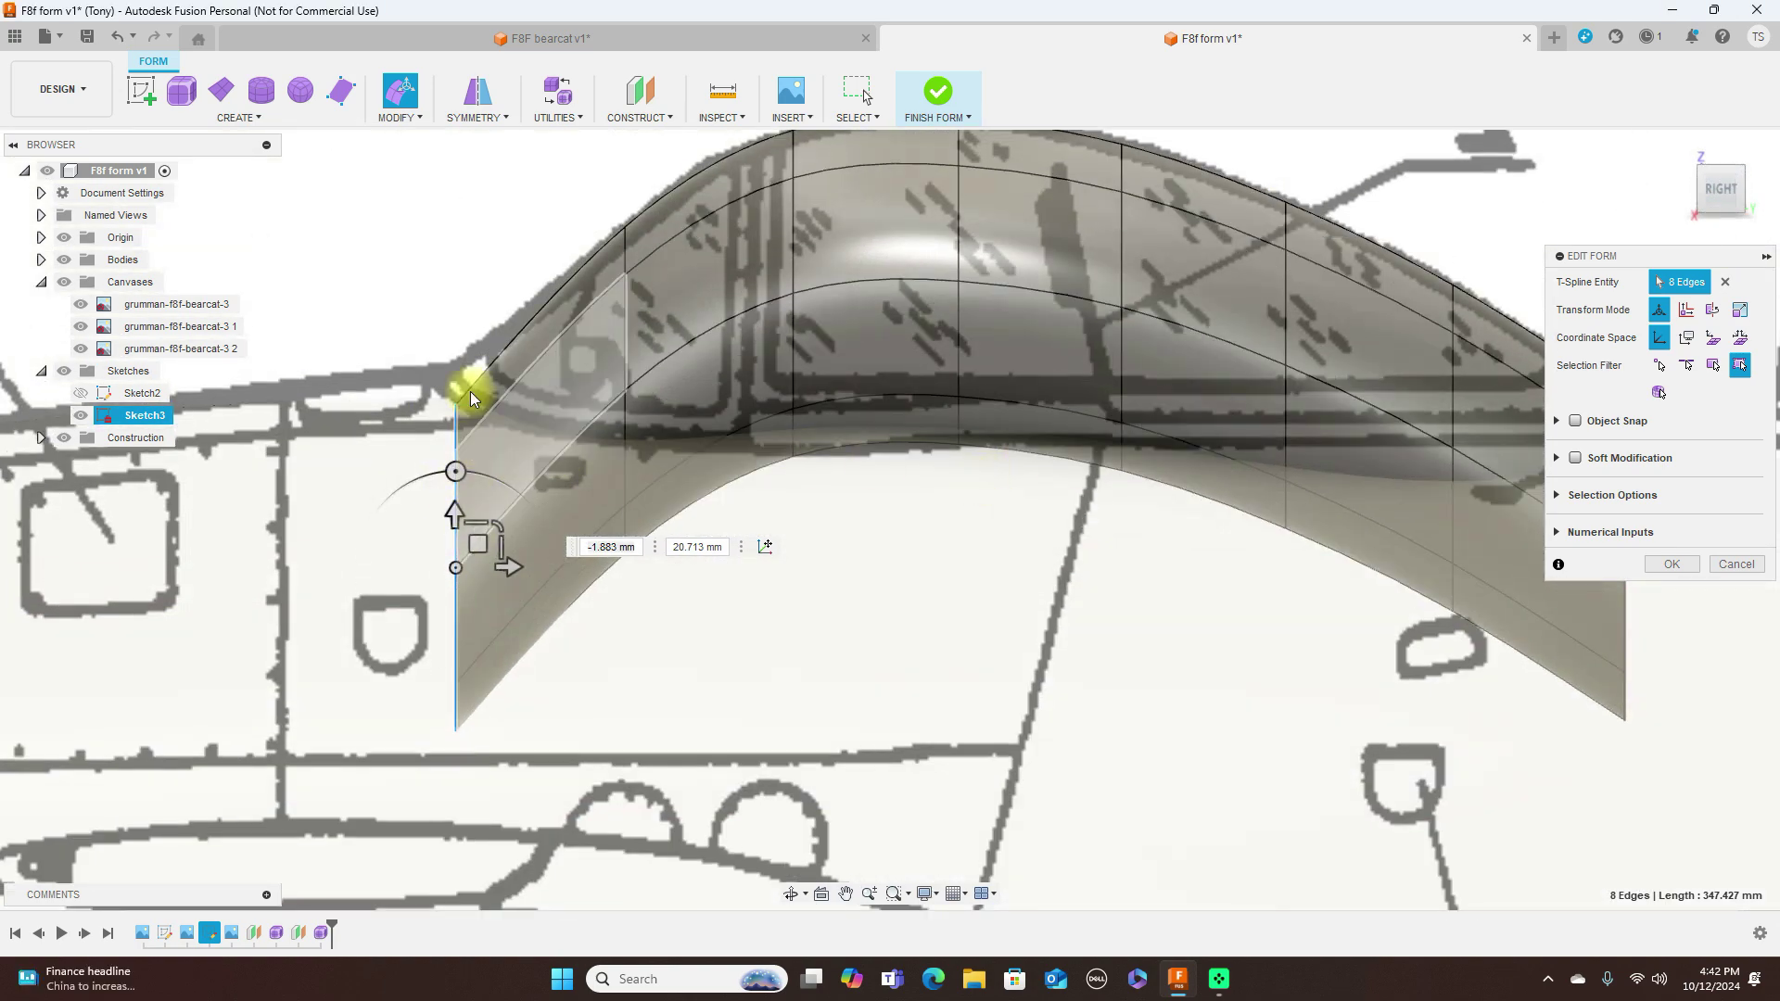
Step: Raise the canopy's left end edge about 14.3 mm to the side profile, then return to Top view
drag(482, 549, 483, 516)
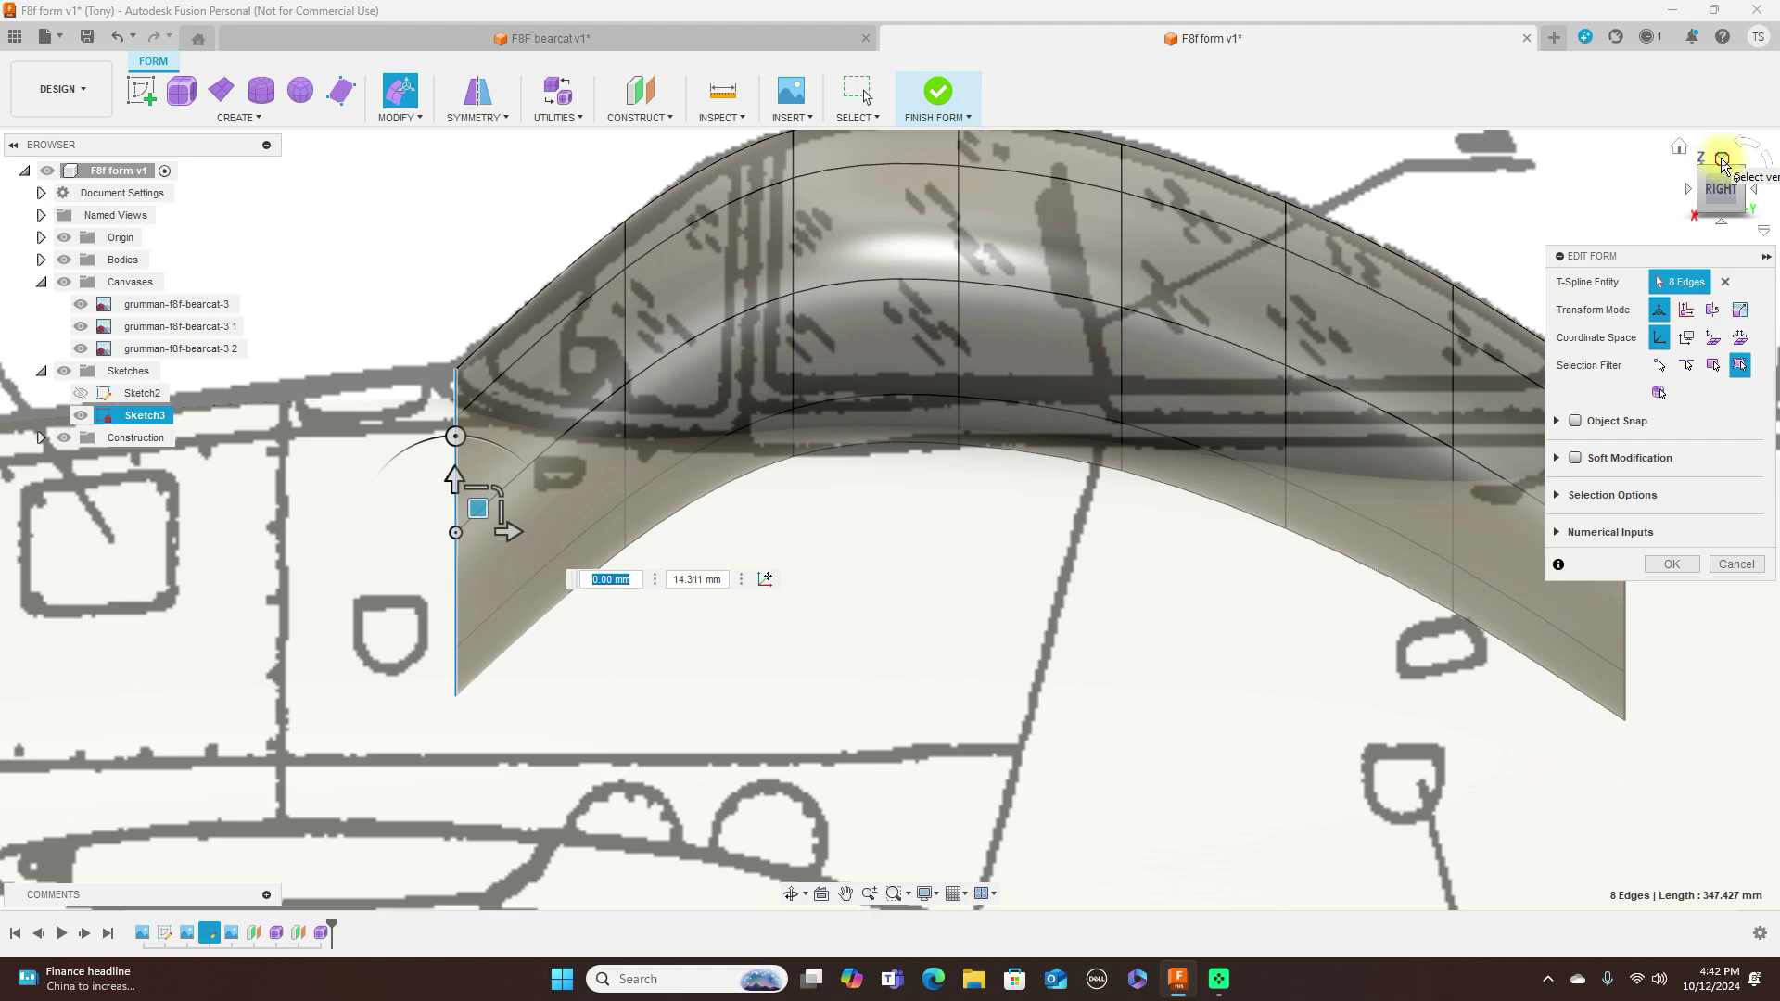
click(1723, 164)
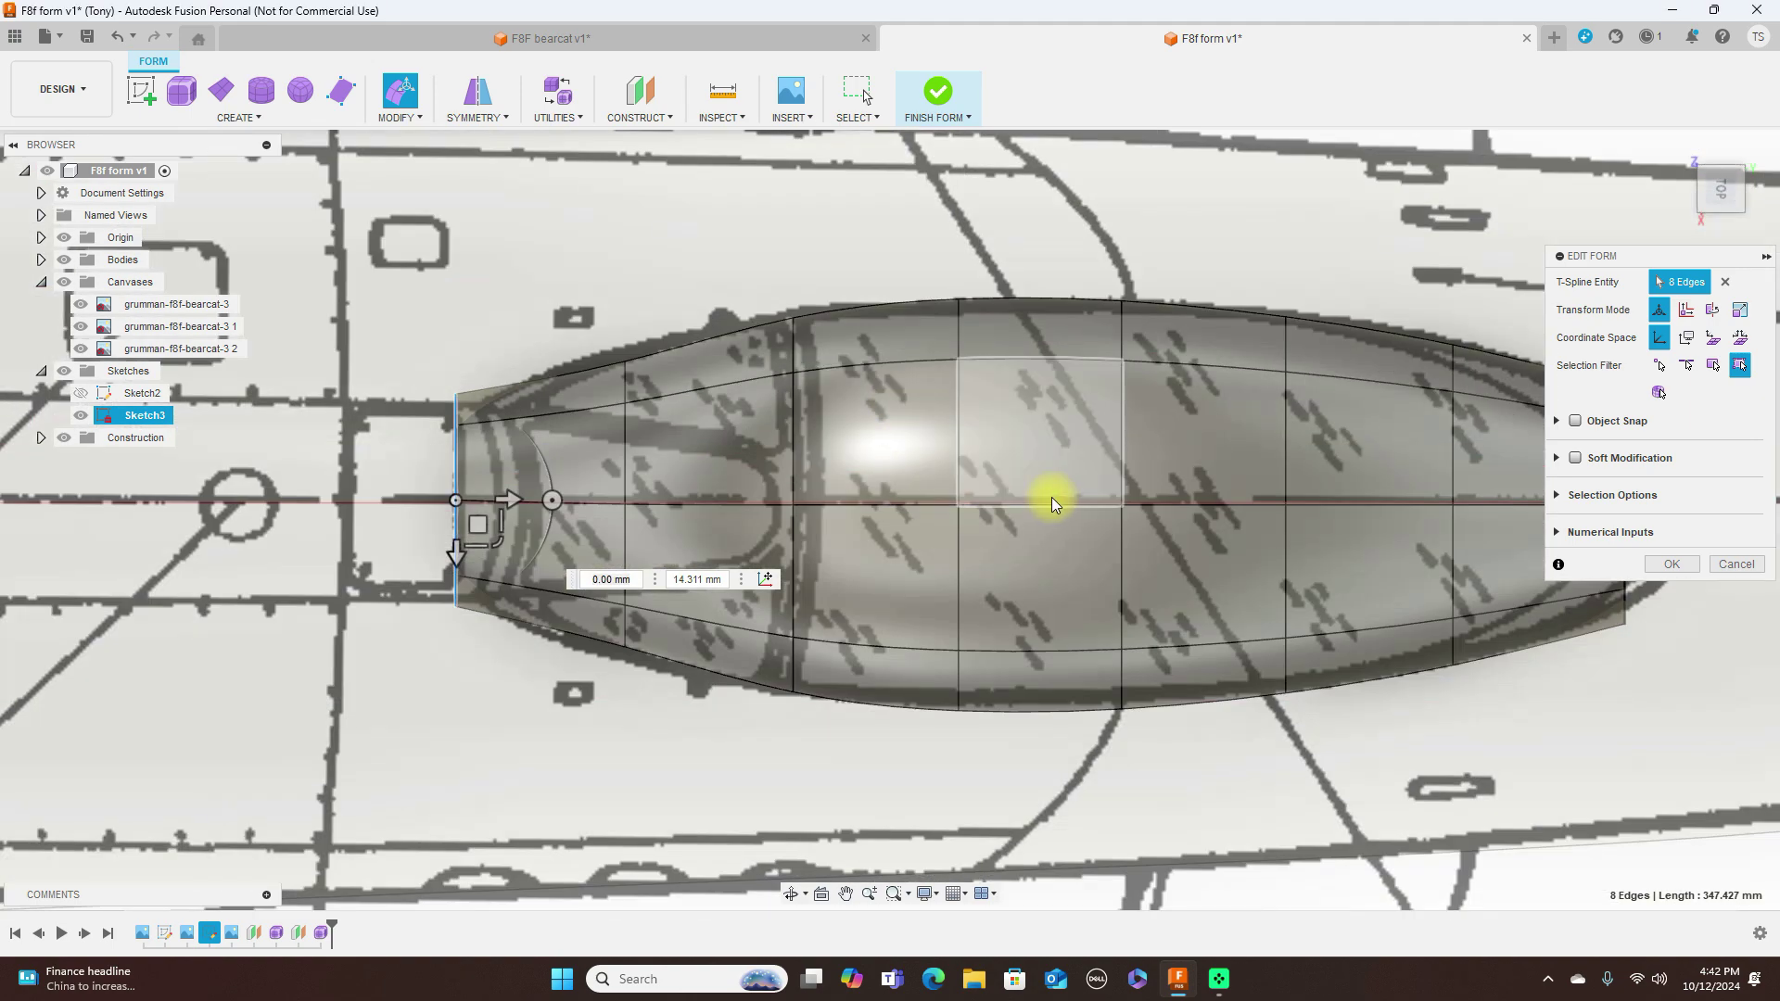
Step: Extend the right-end loop to lengthen the canopy nose and scale the loop behind it by 1.113
scroll(1206, 343, down, 2)
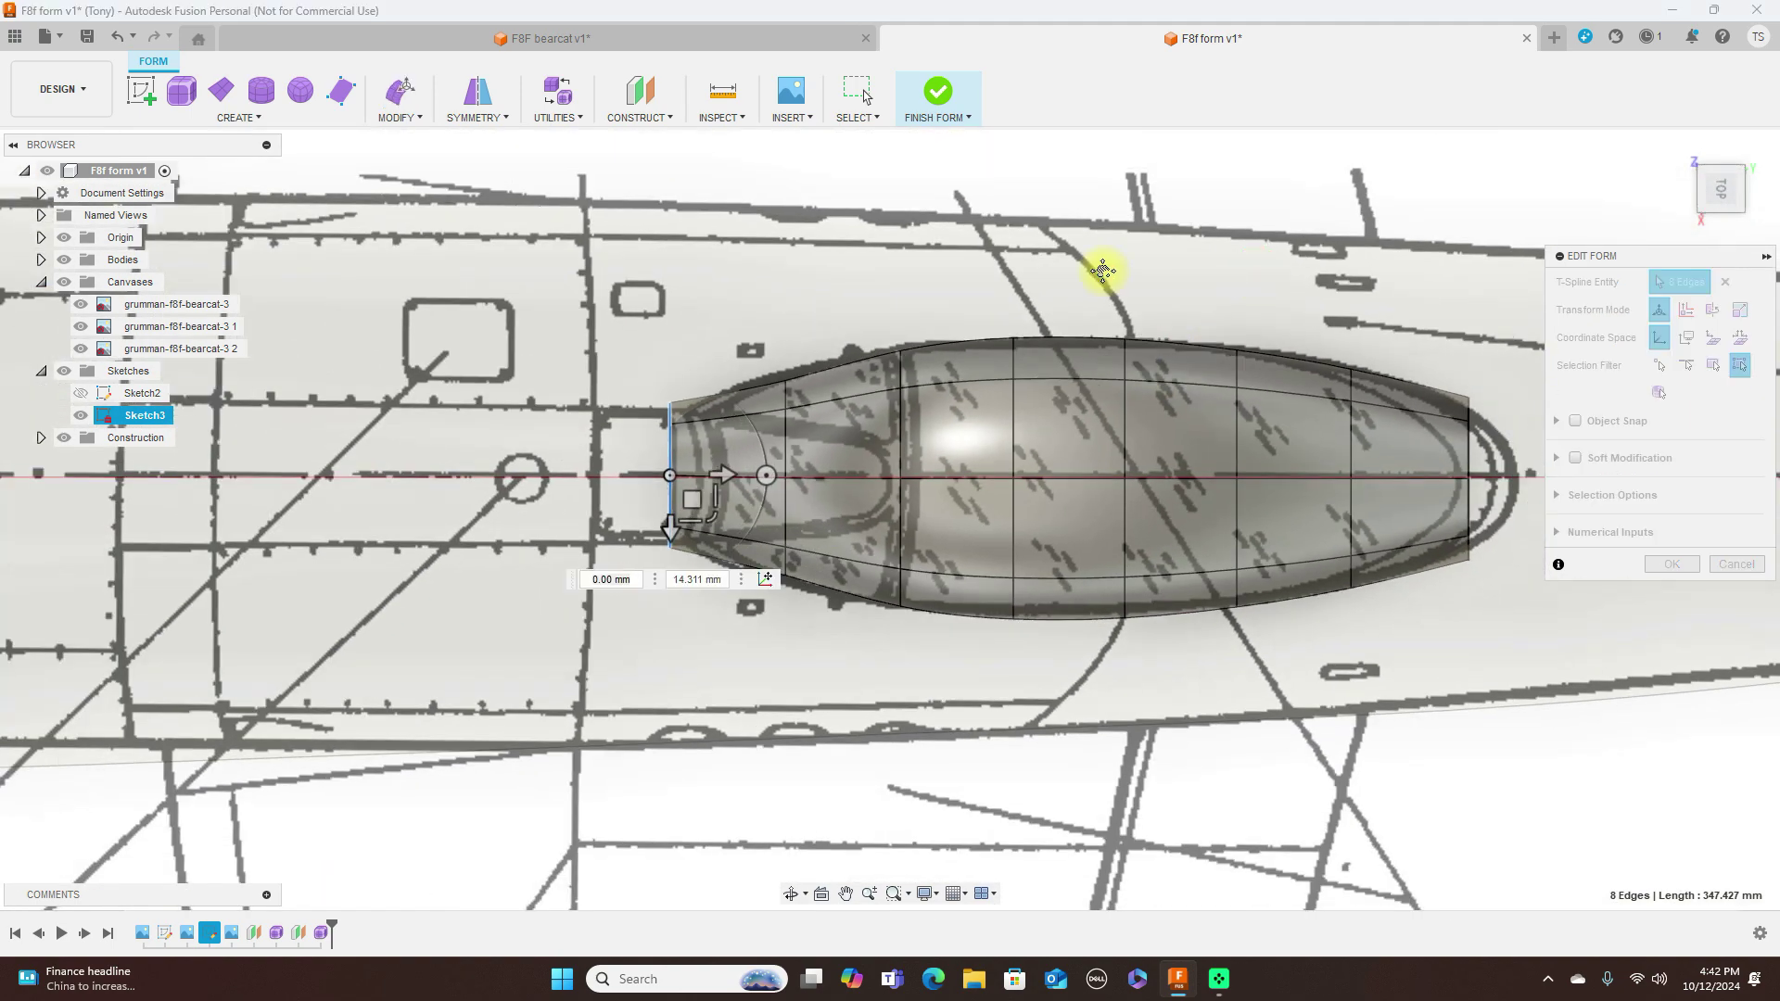
middle_drag(1103, 270, 955, 287)
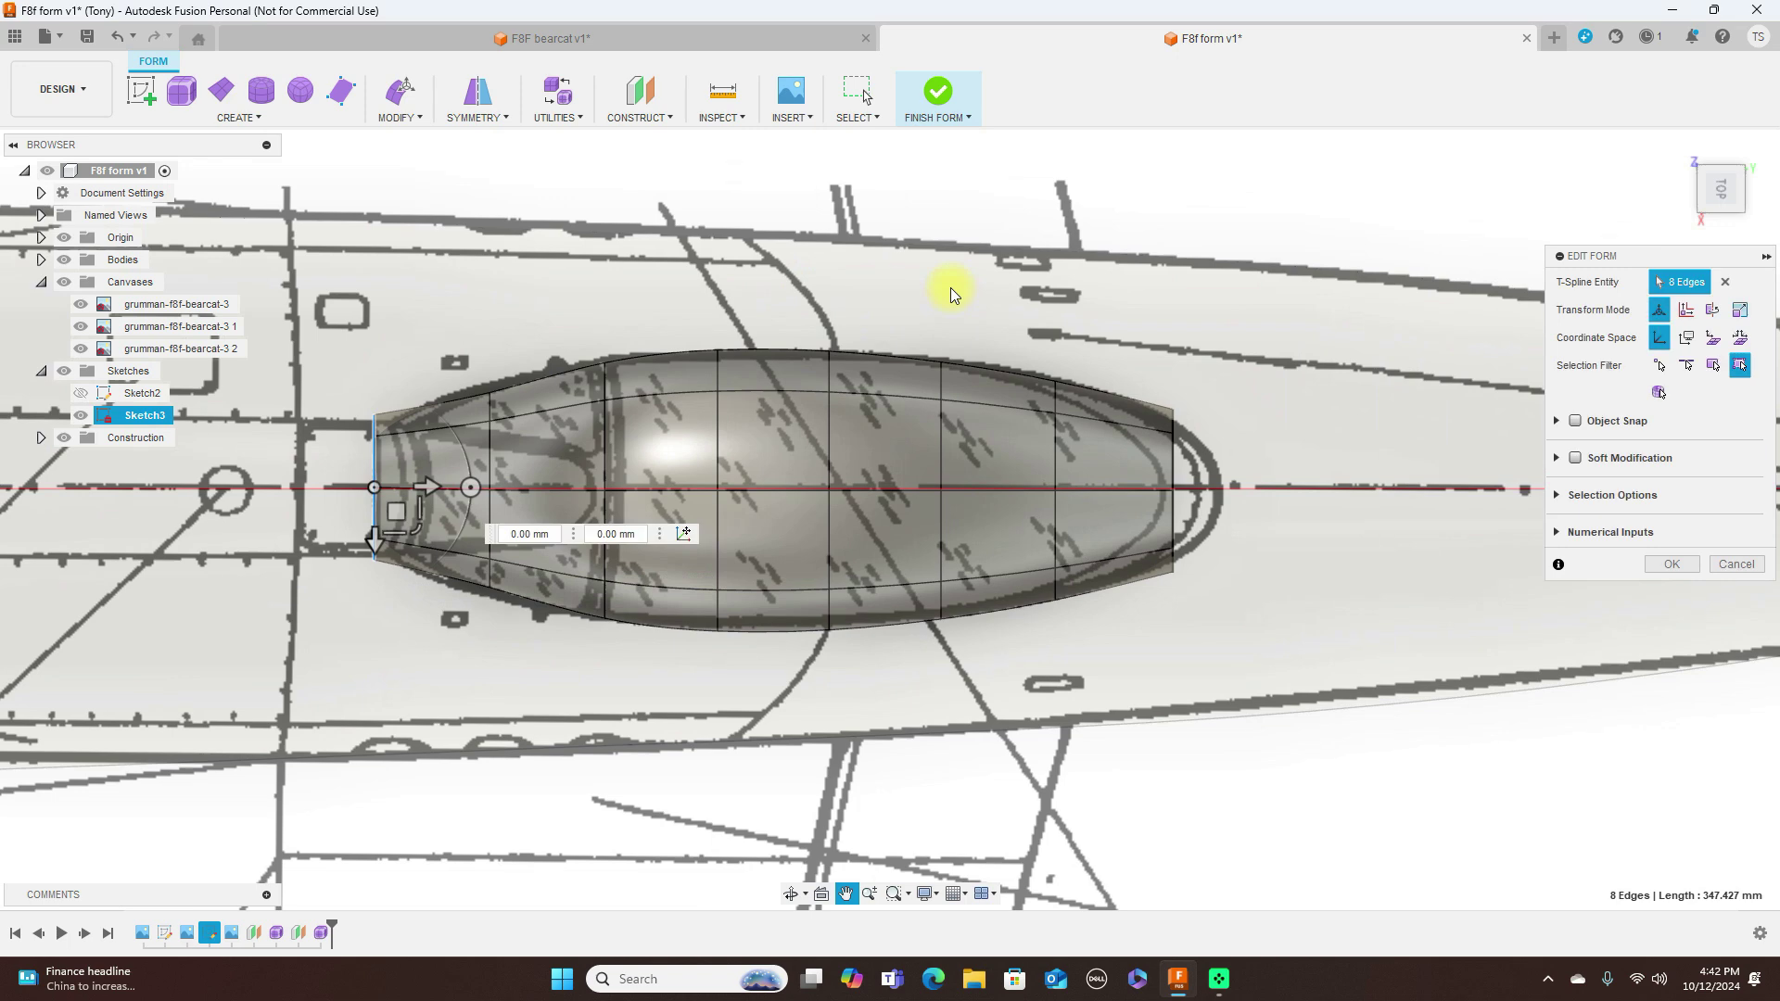
double_click(1174, 468)
drag(1194, 520, 1262, 511)
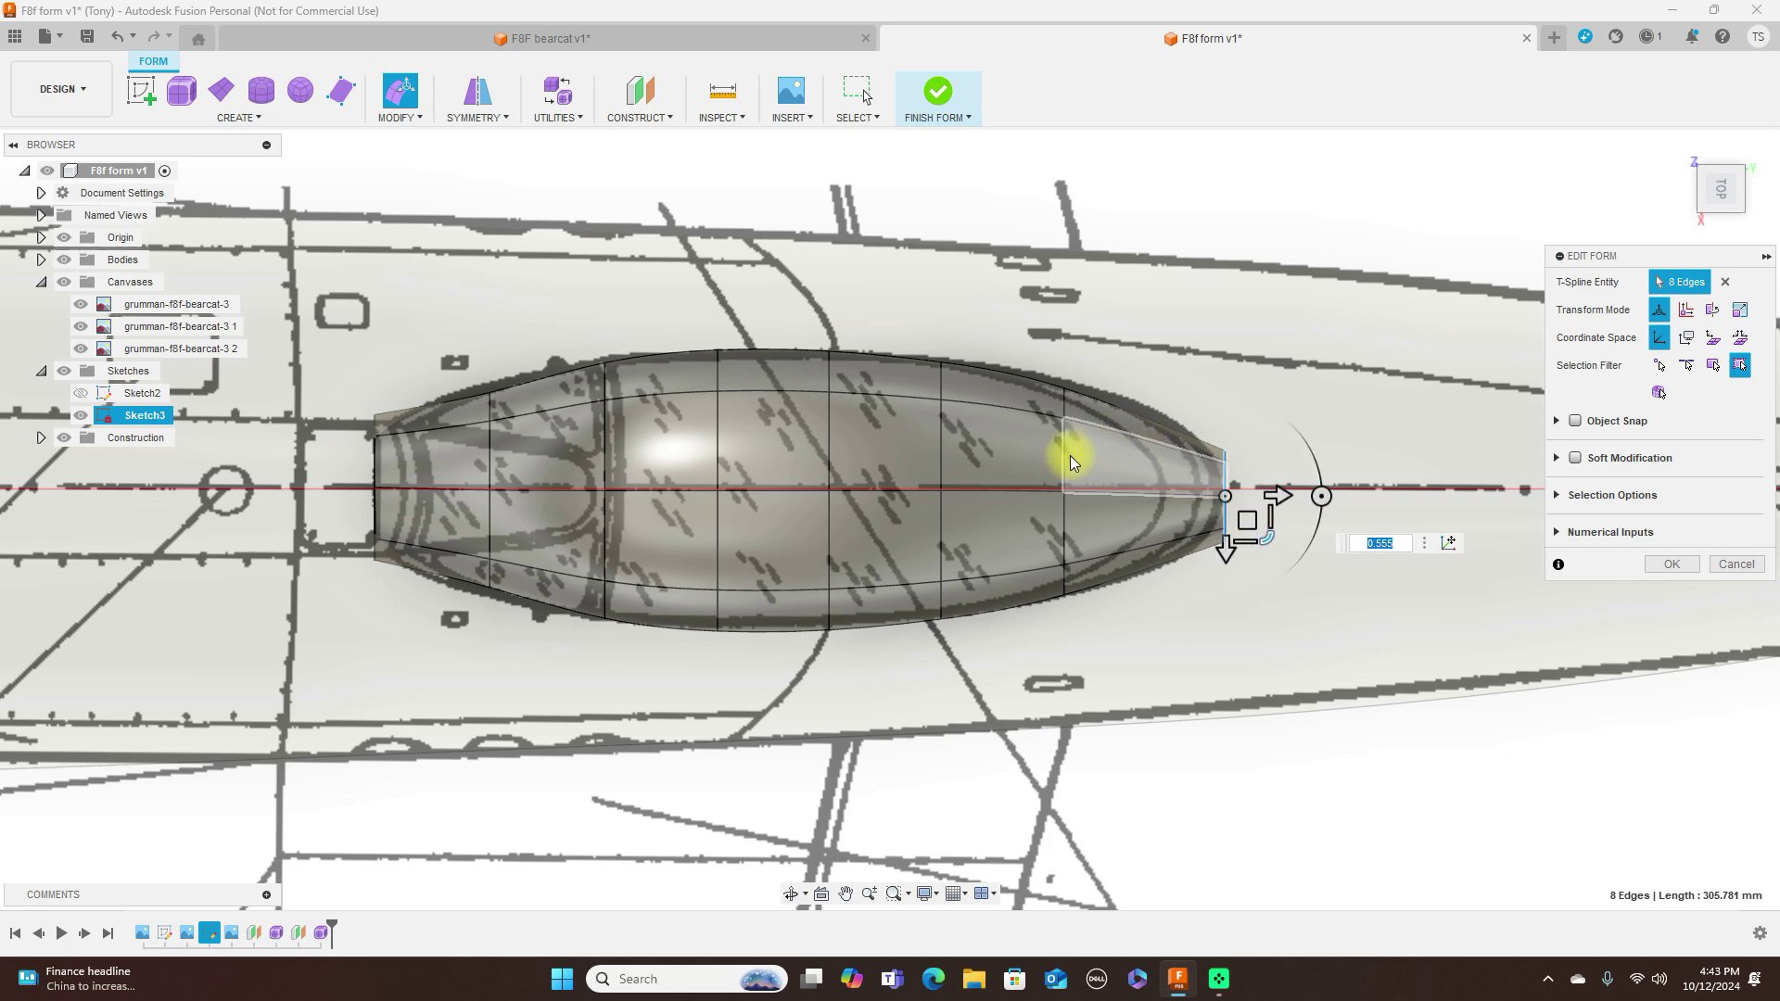
double_click(1064, 450)
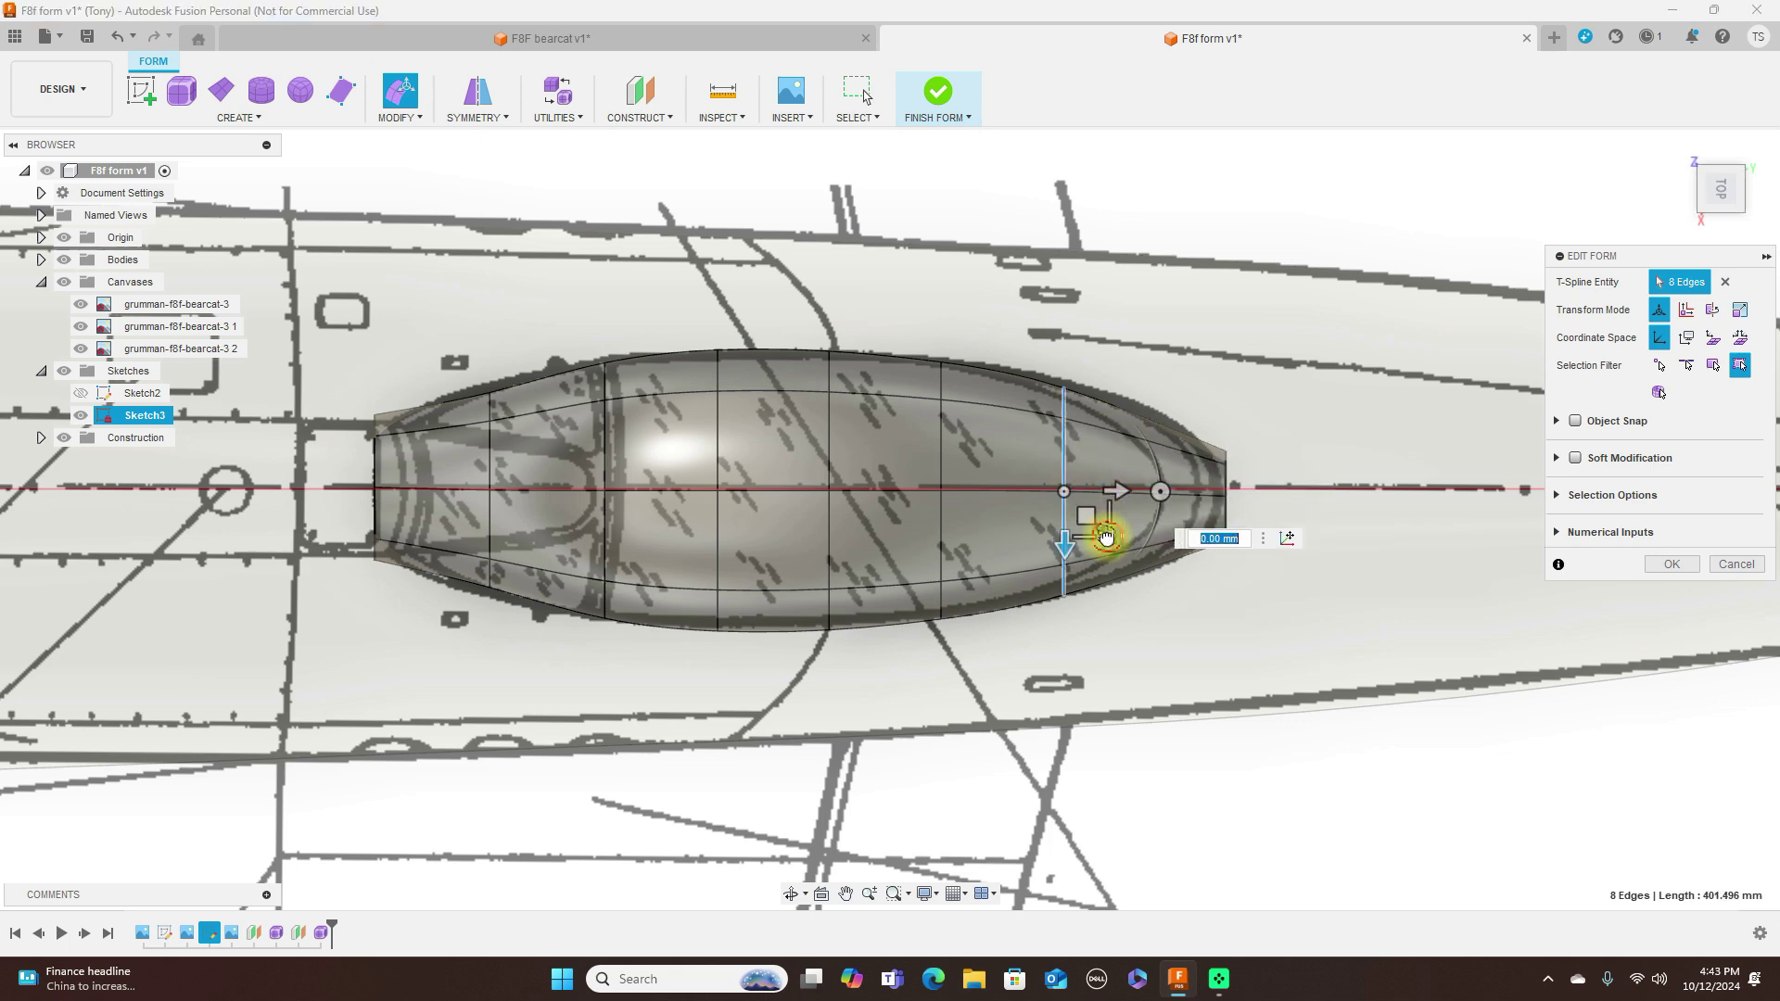
drag(1106, 538, 1110, 536)
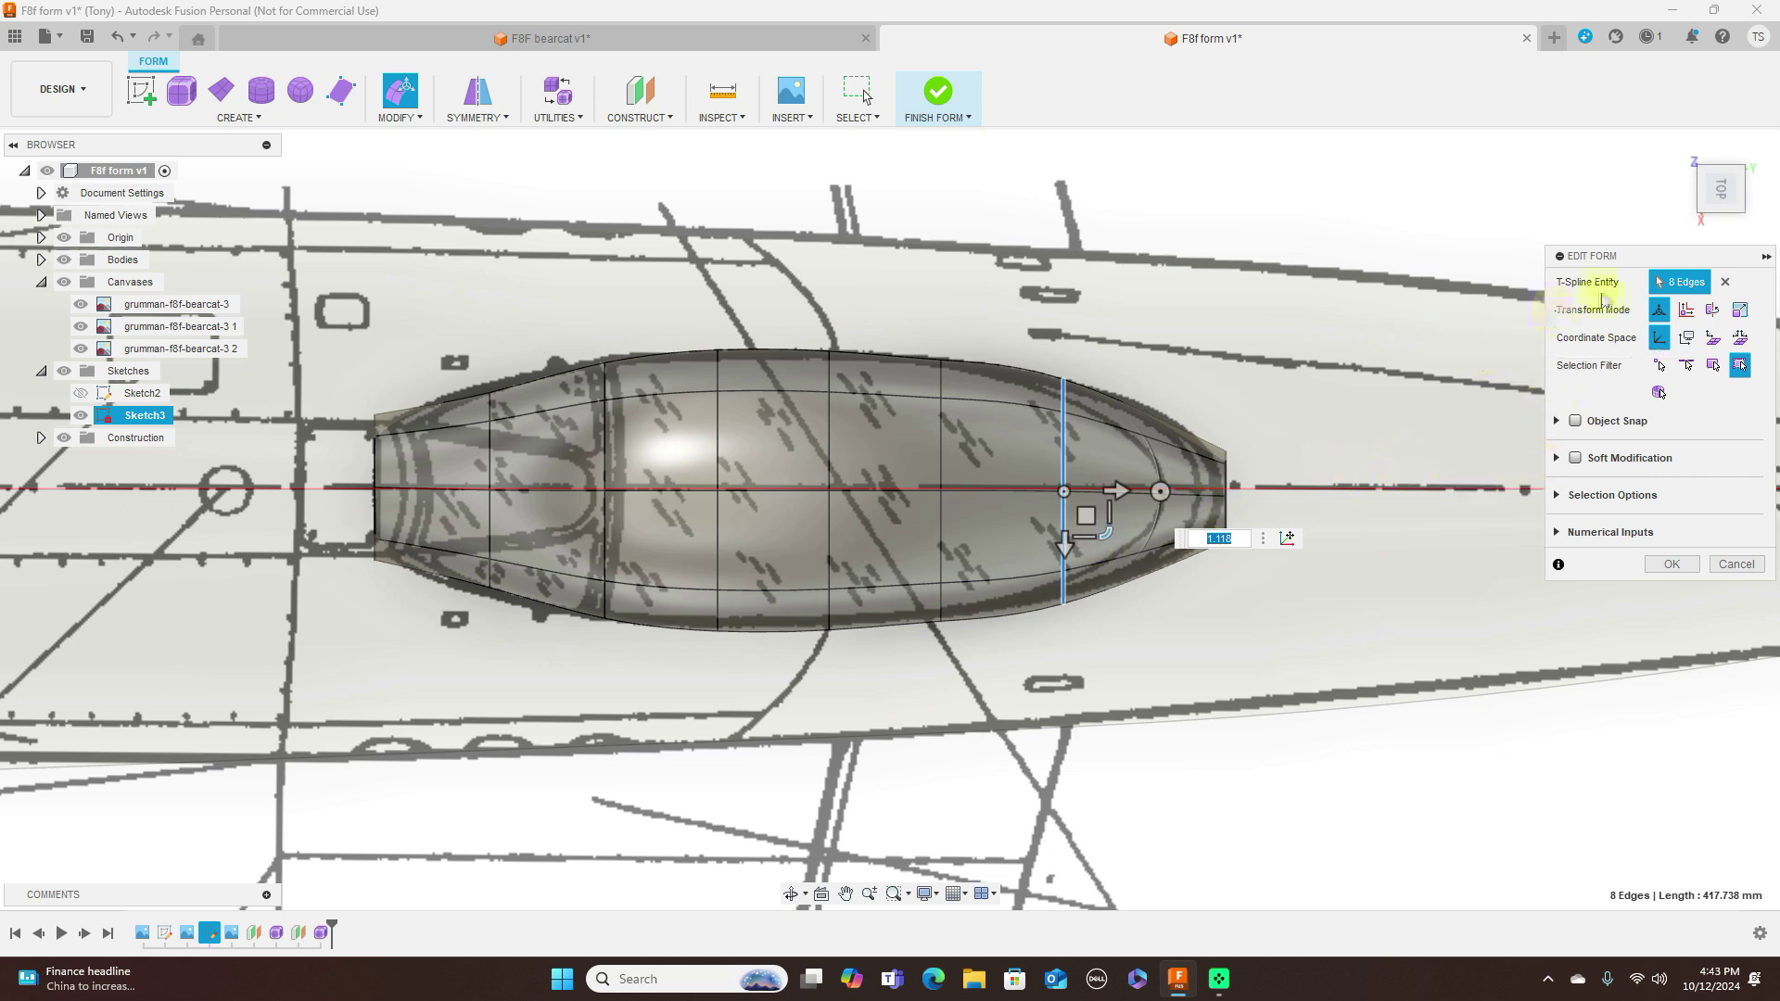
mouse_move(1717, 223)
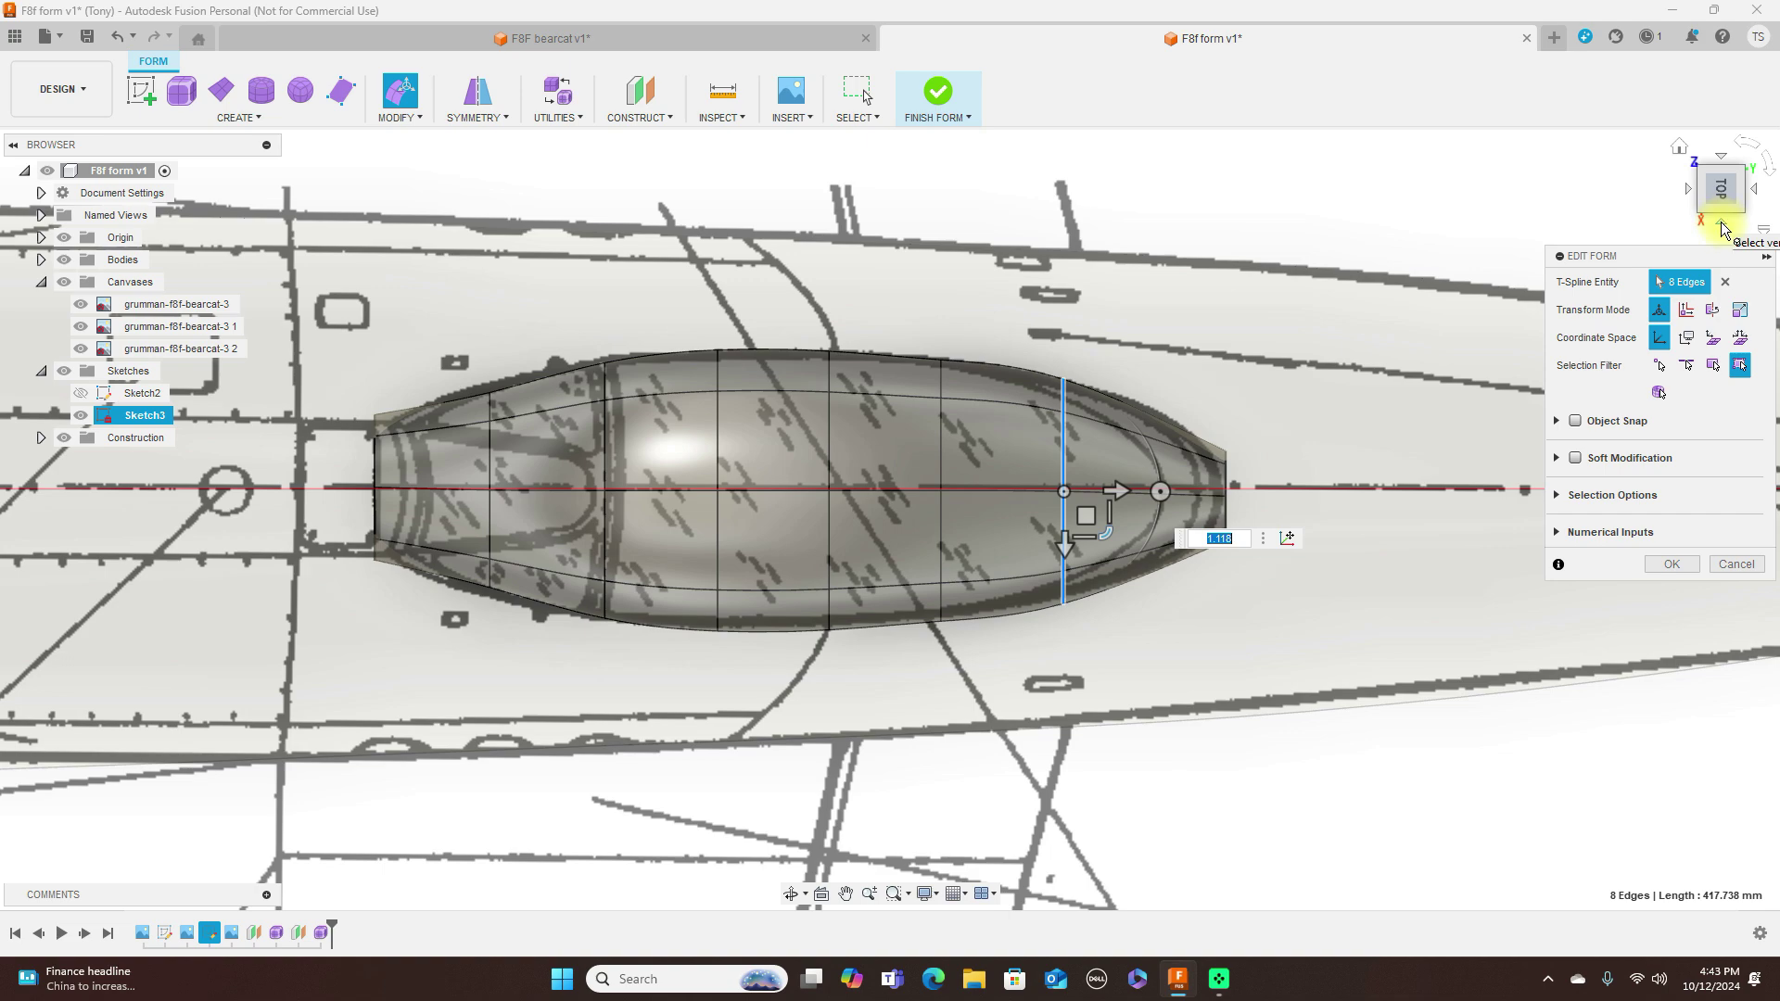
Step: In Right view, drag the canopy's rear edge loop down to follow the side-blueprint fuselage line
click(1722, 223)
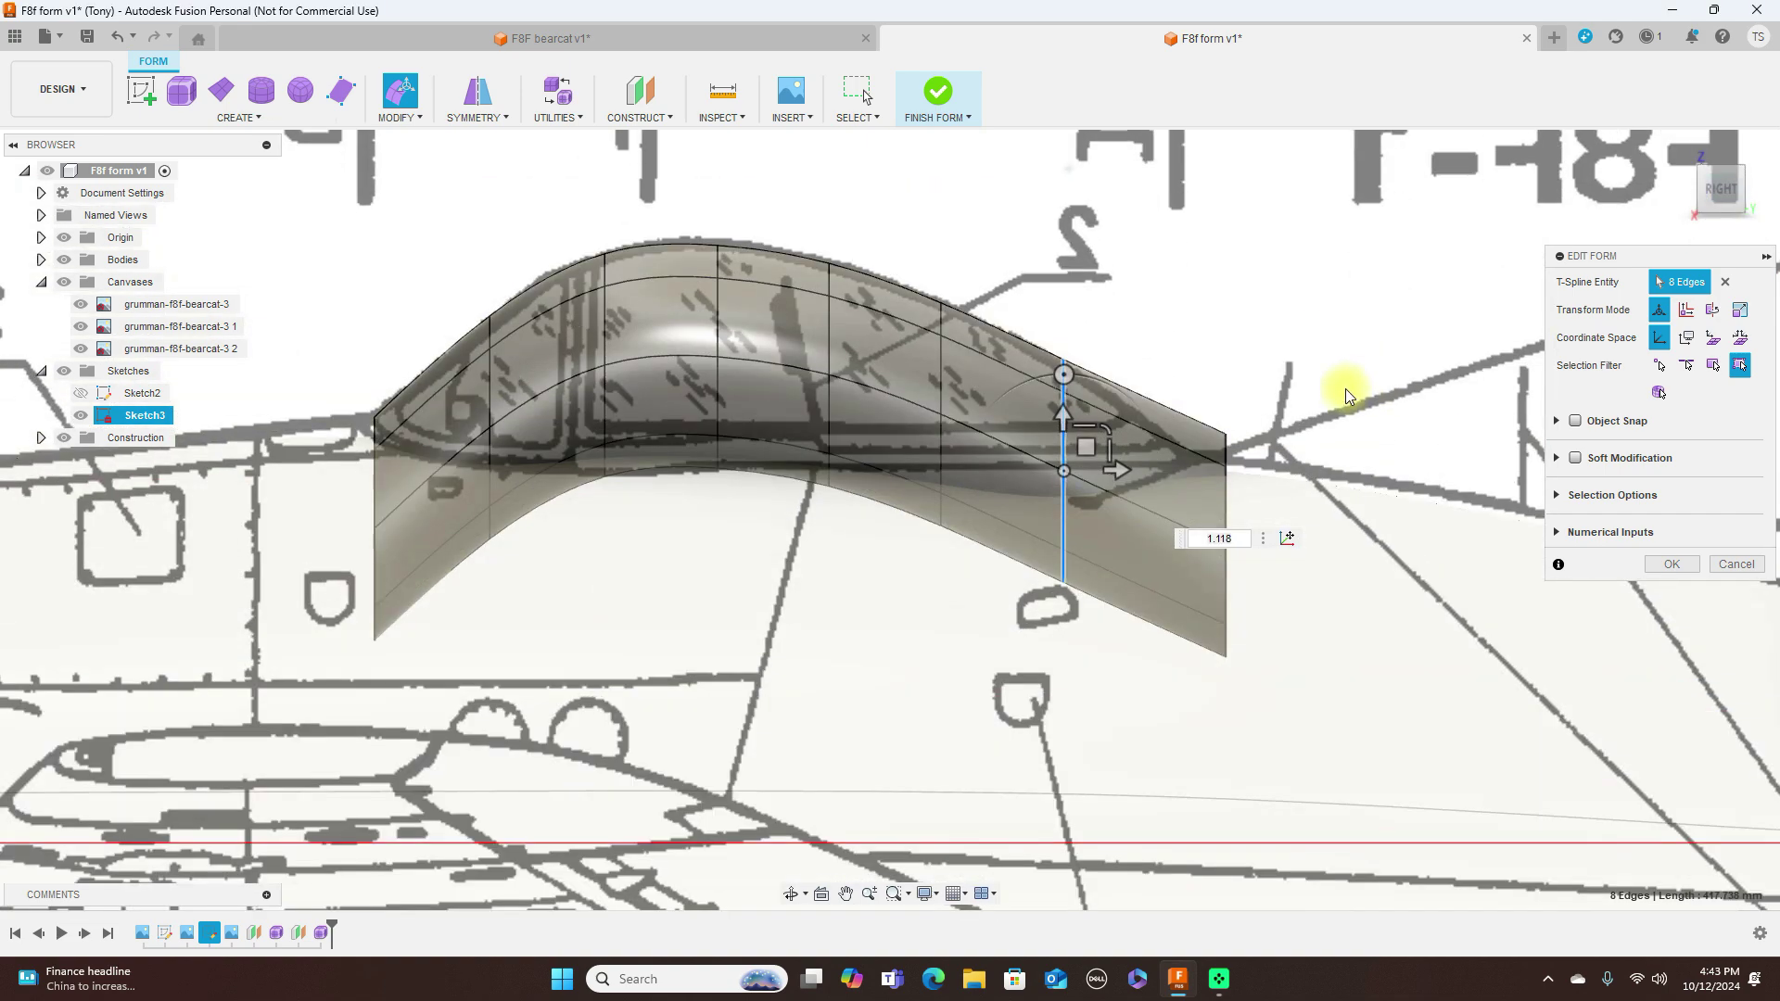
double_click(1227, 494)
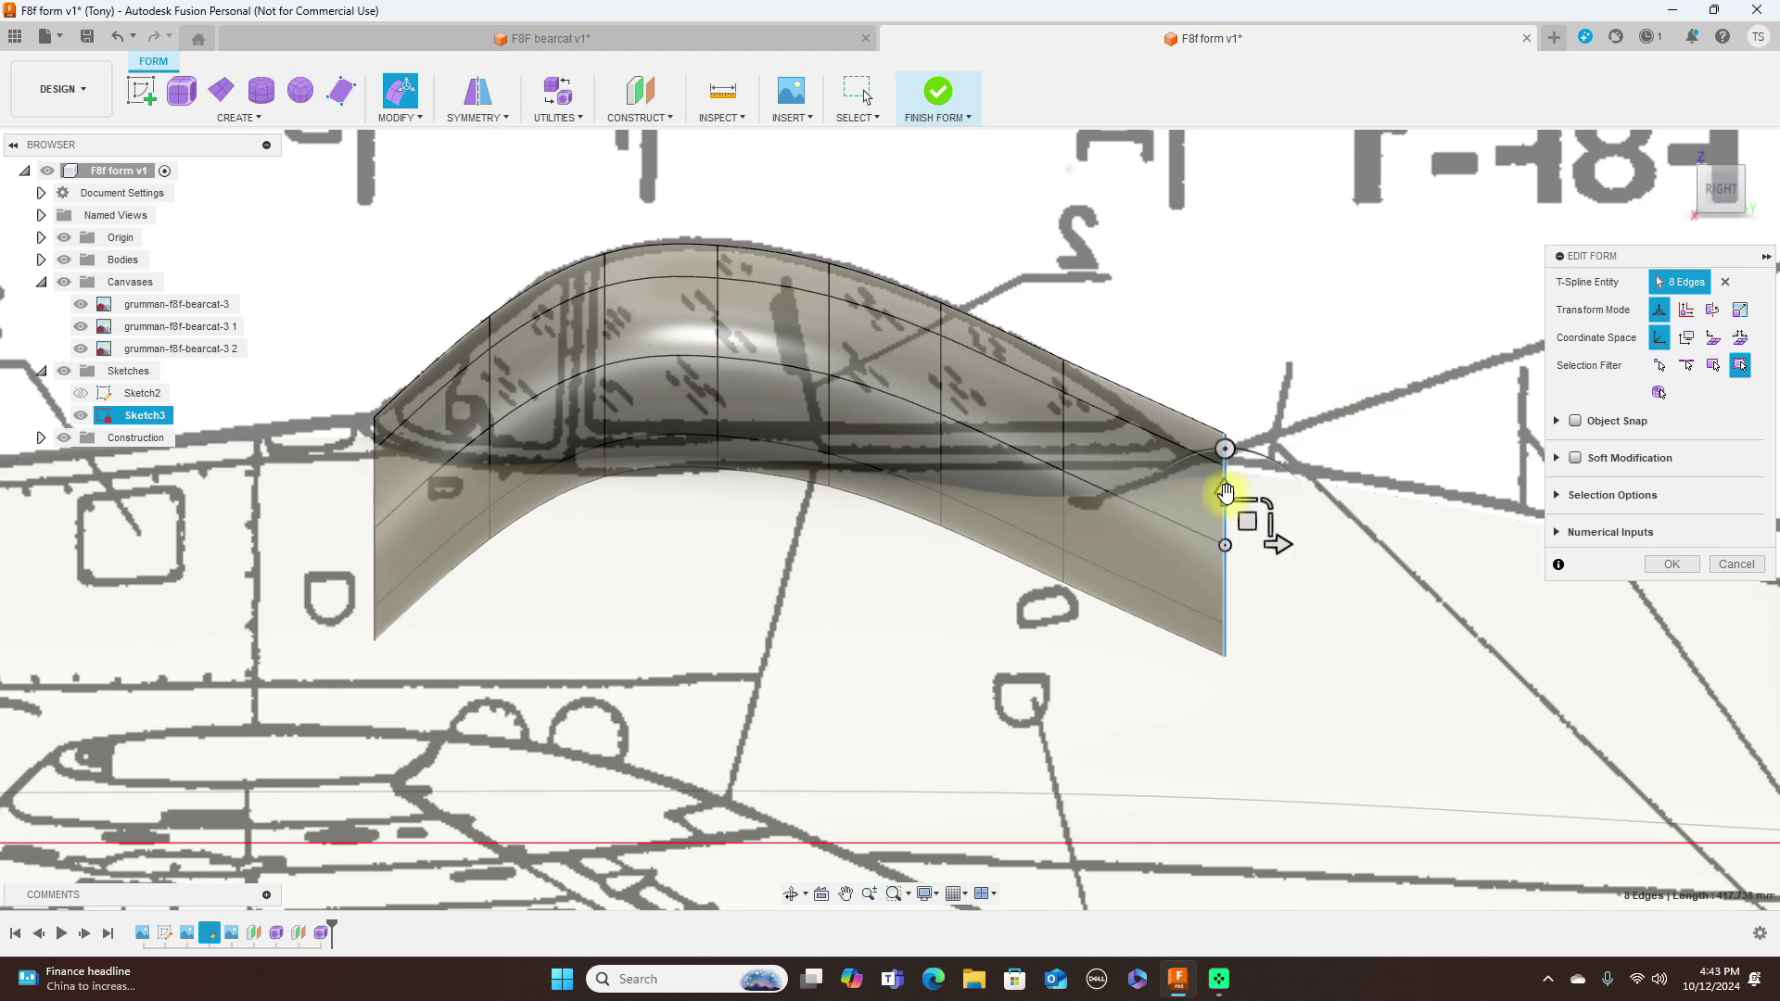
drag(1246, 521, 1244, 549)
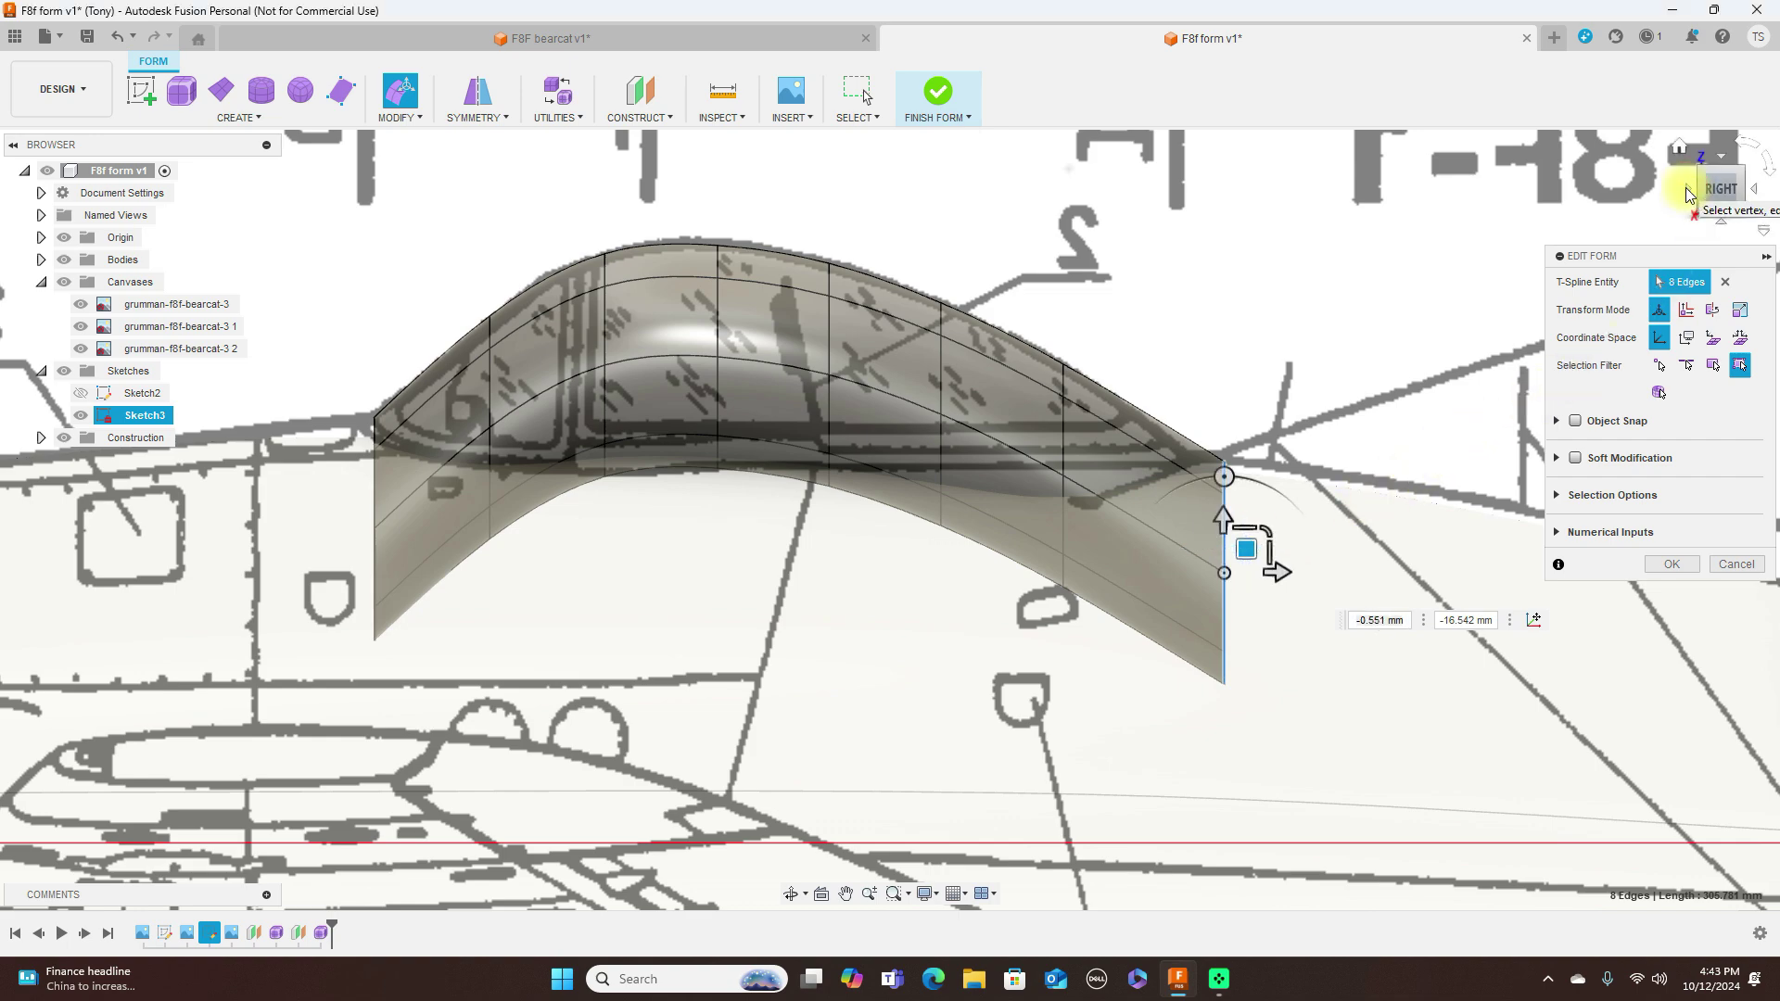
click(1686, 187)
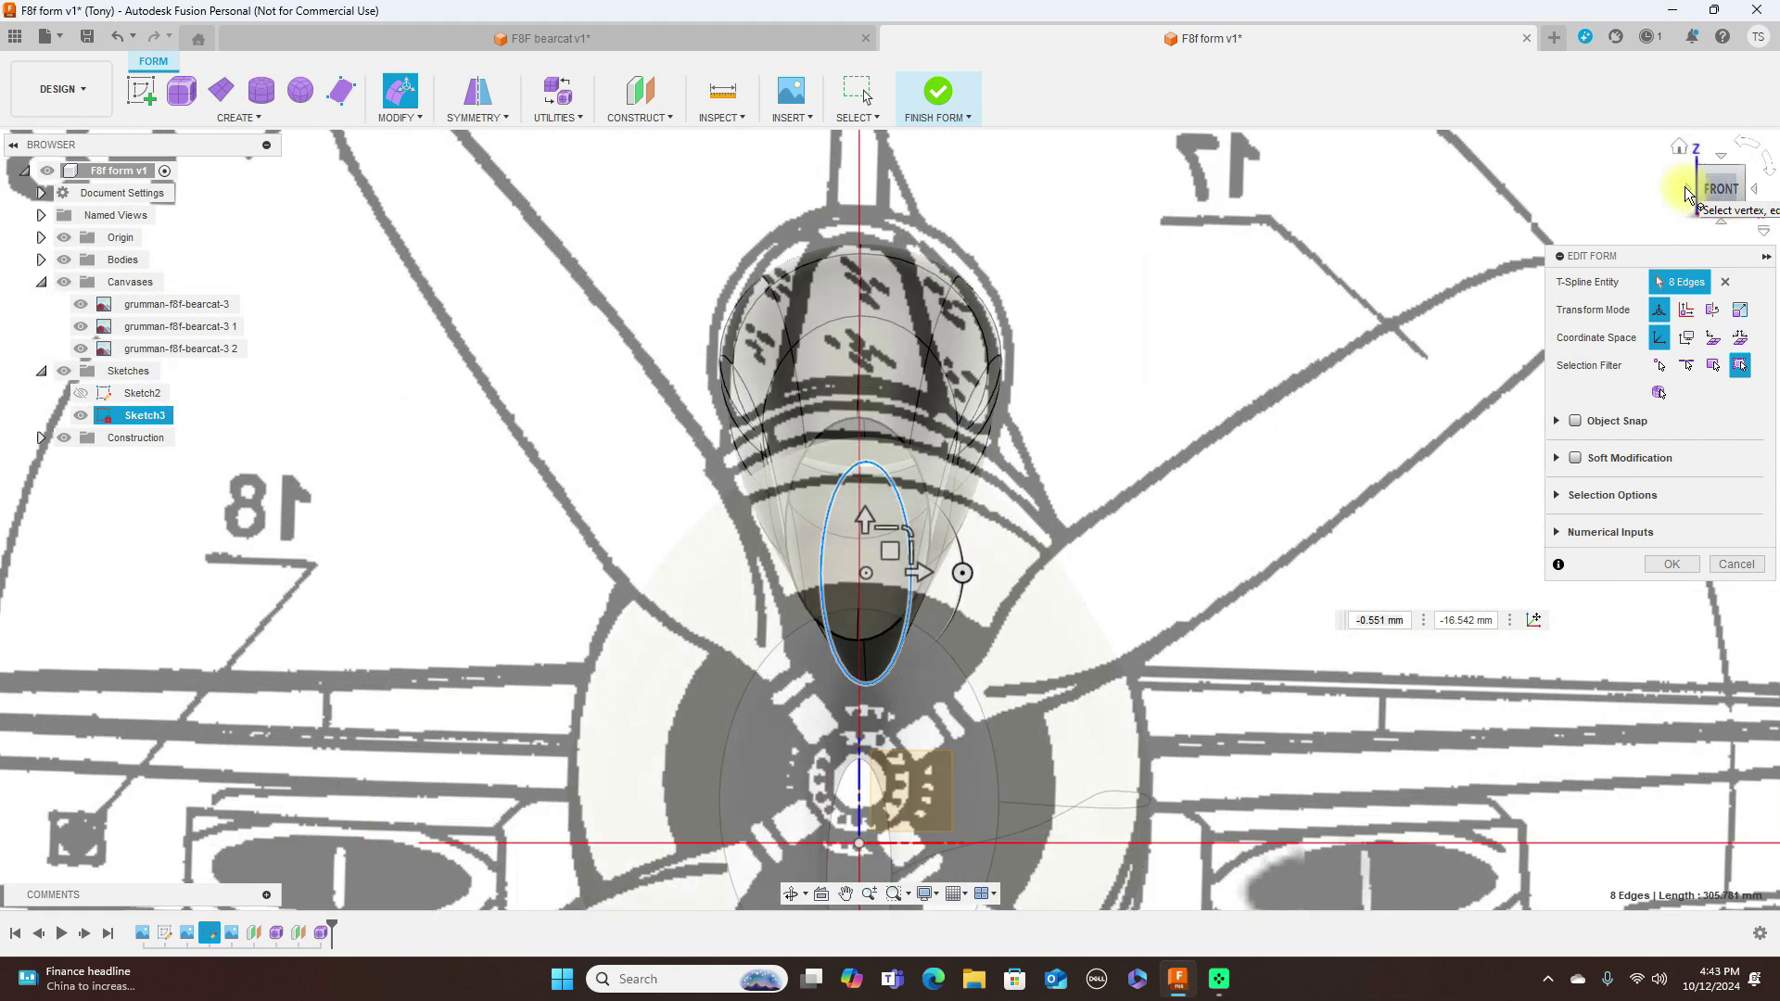
click(1755, 190)
scroll(1299, 311, down, 3)
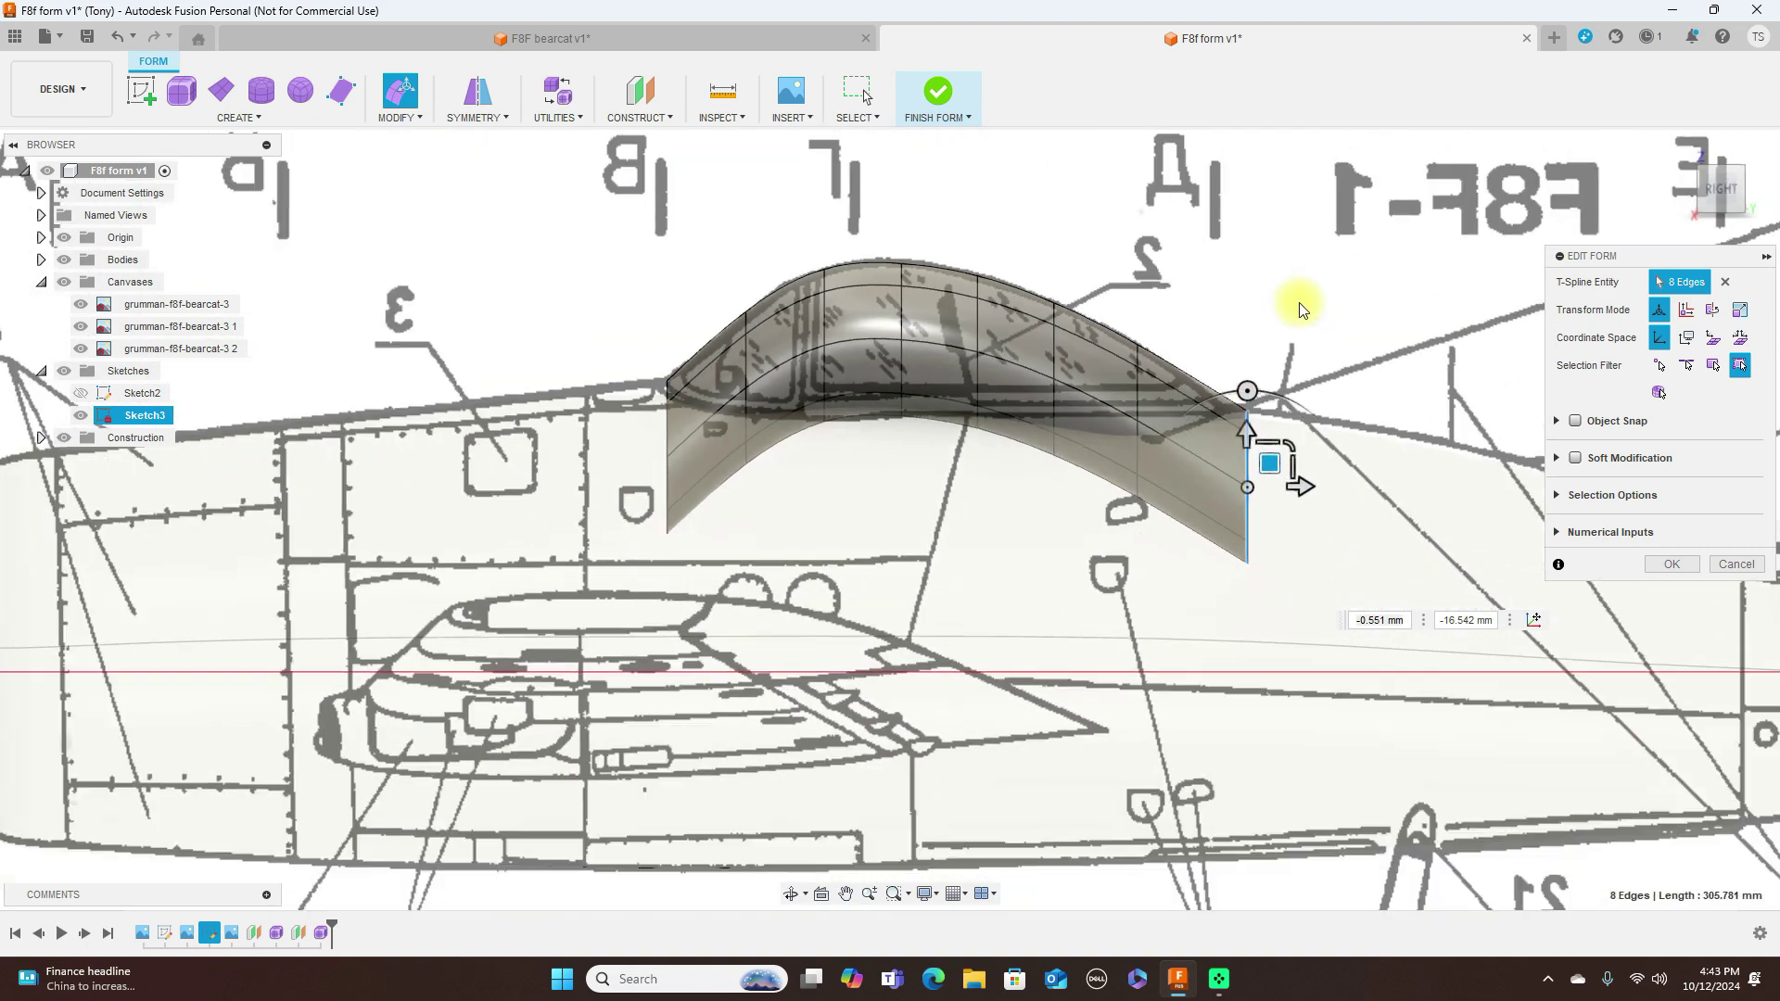
click(794, 378)
Step: Select the eight lower canopy faces on both sides, checking from Front and Left views
shift+click(911, 358)
shift+click(1009, 381)
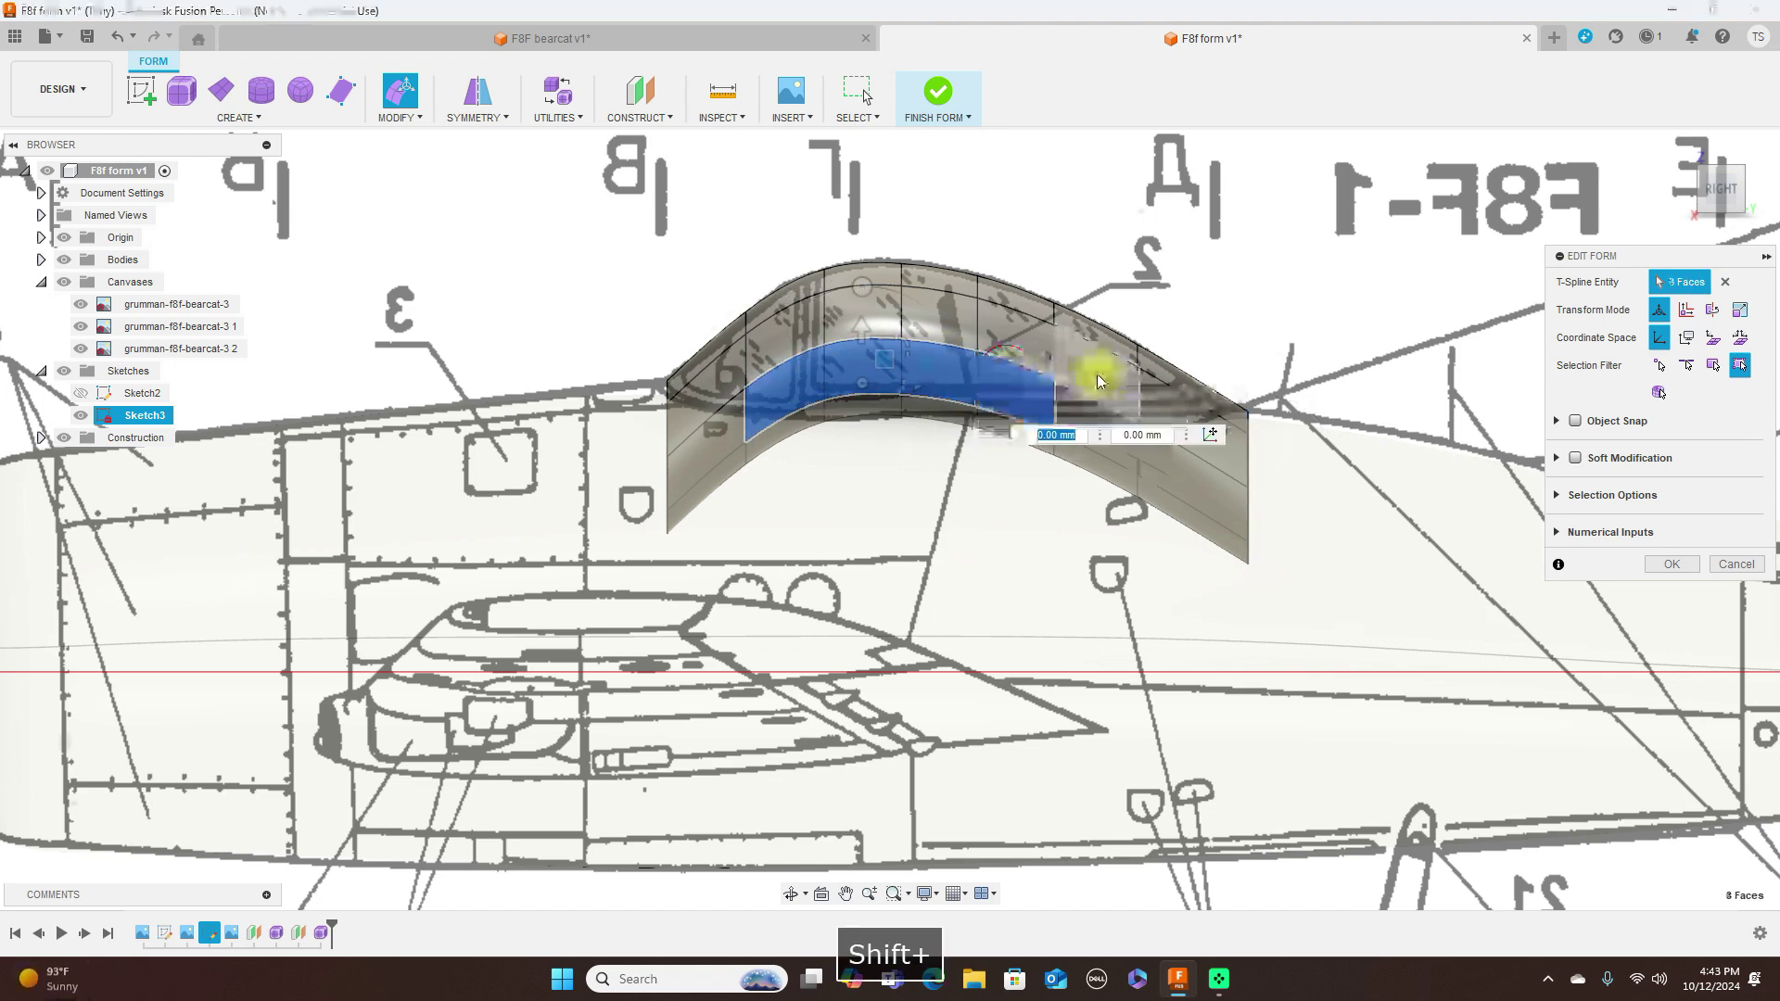
click(1689, 188)
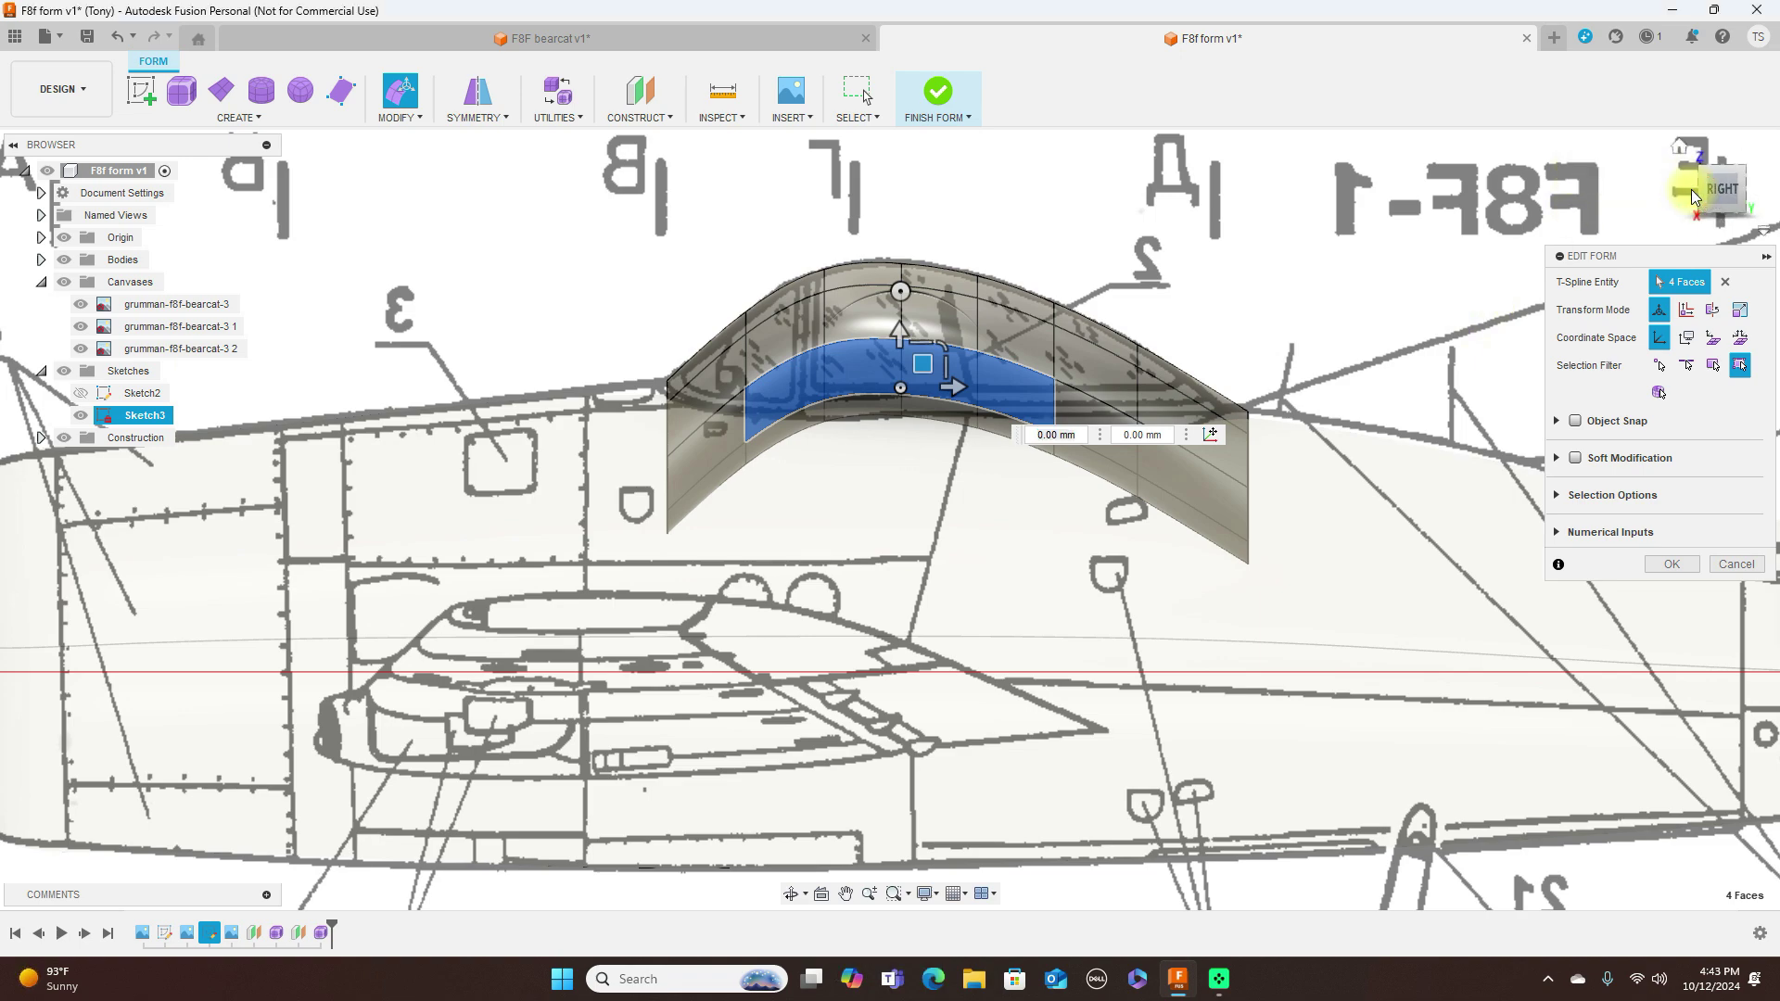
click(1690, 188)
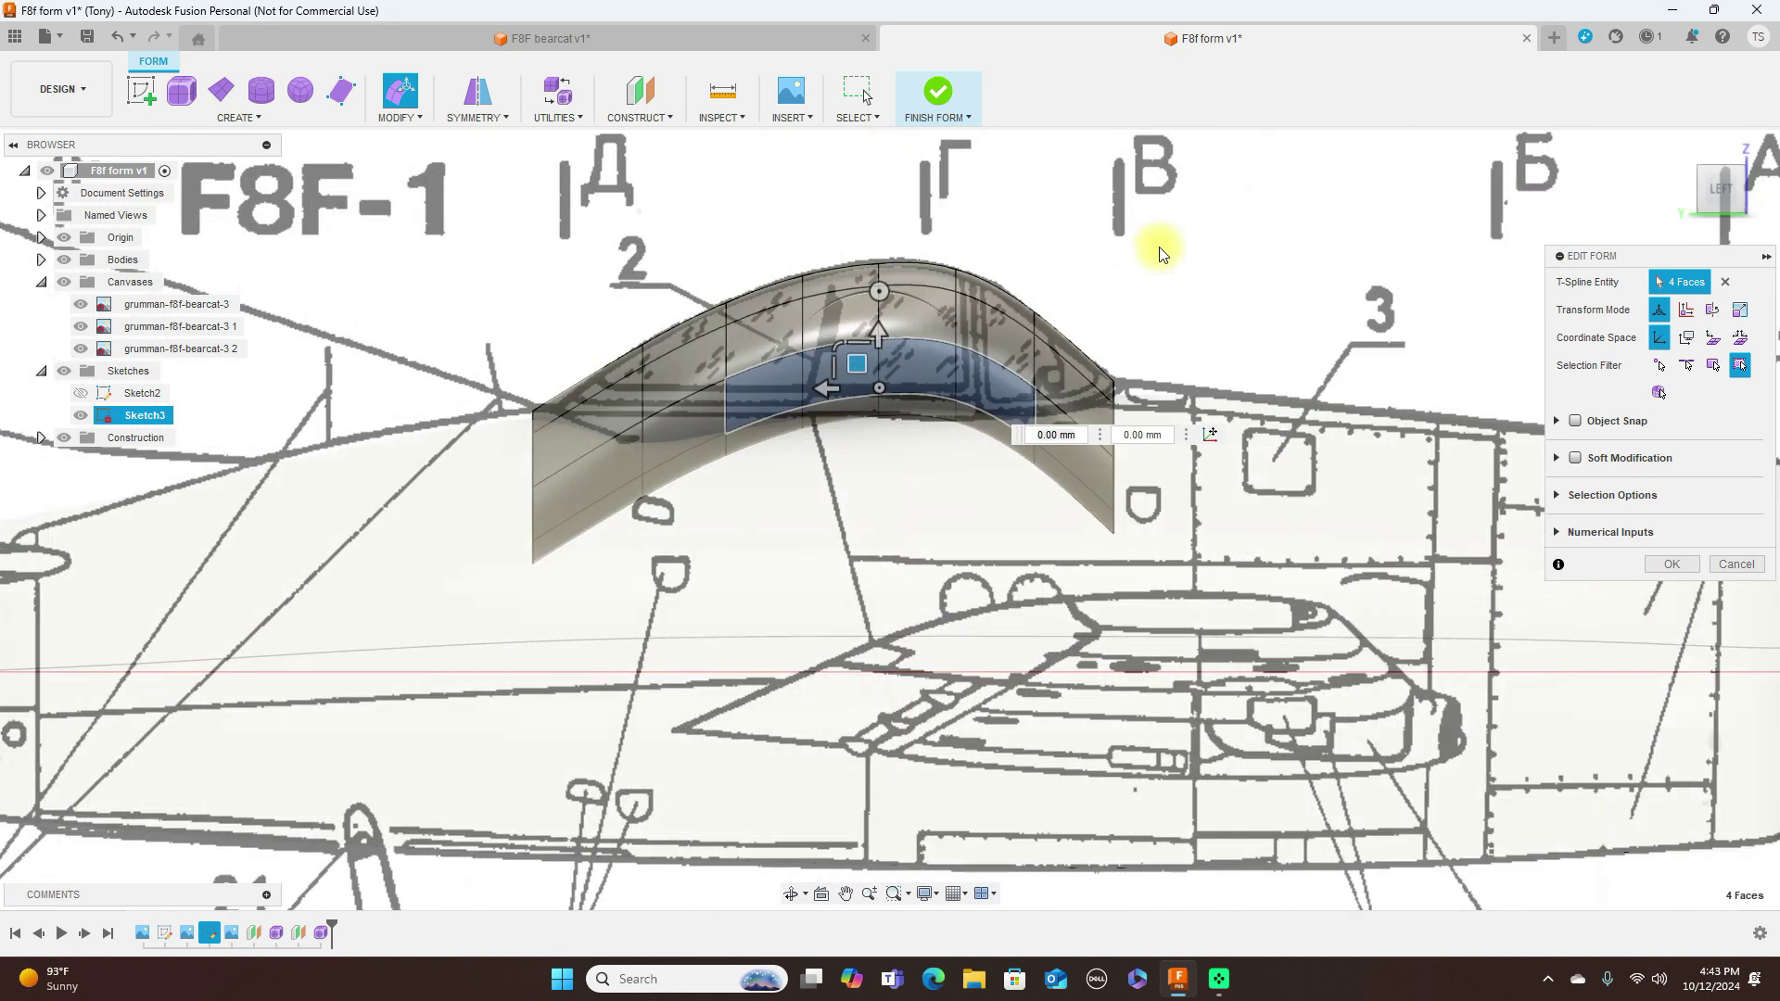
shift+click(827, 373)
shift+click(926, 366)
shift+click(992, 382)
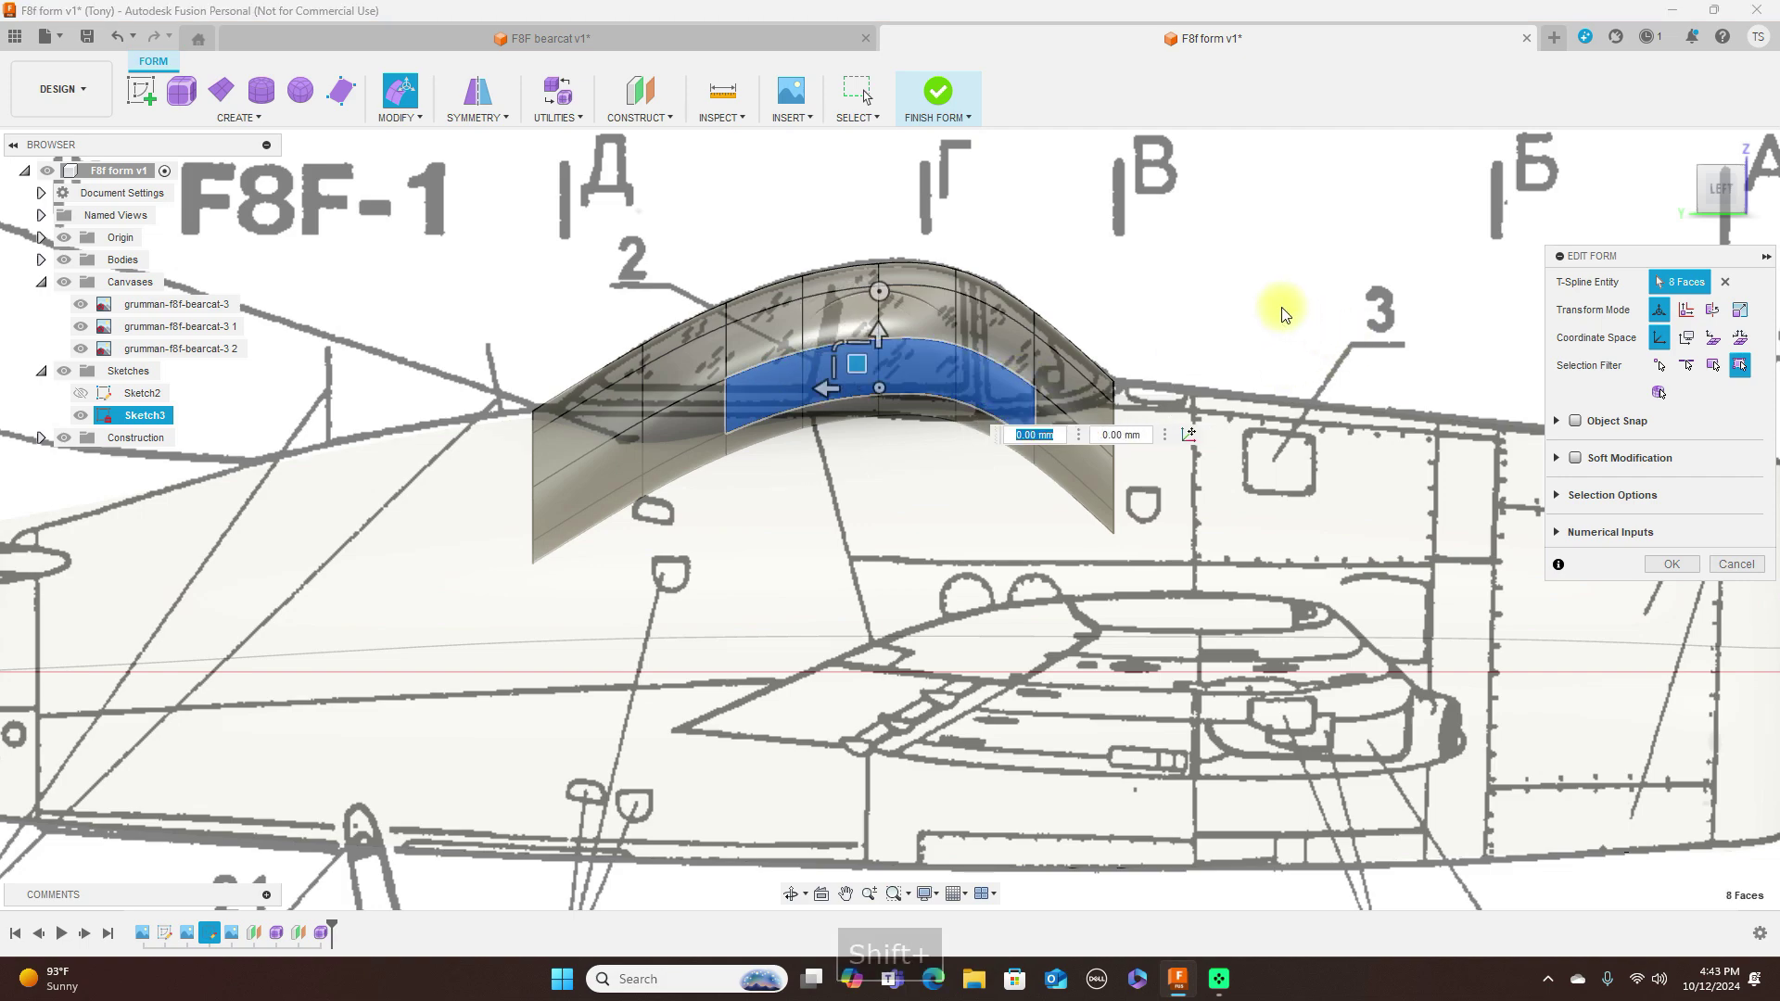
click(1754, 188)
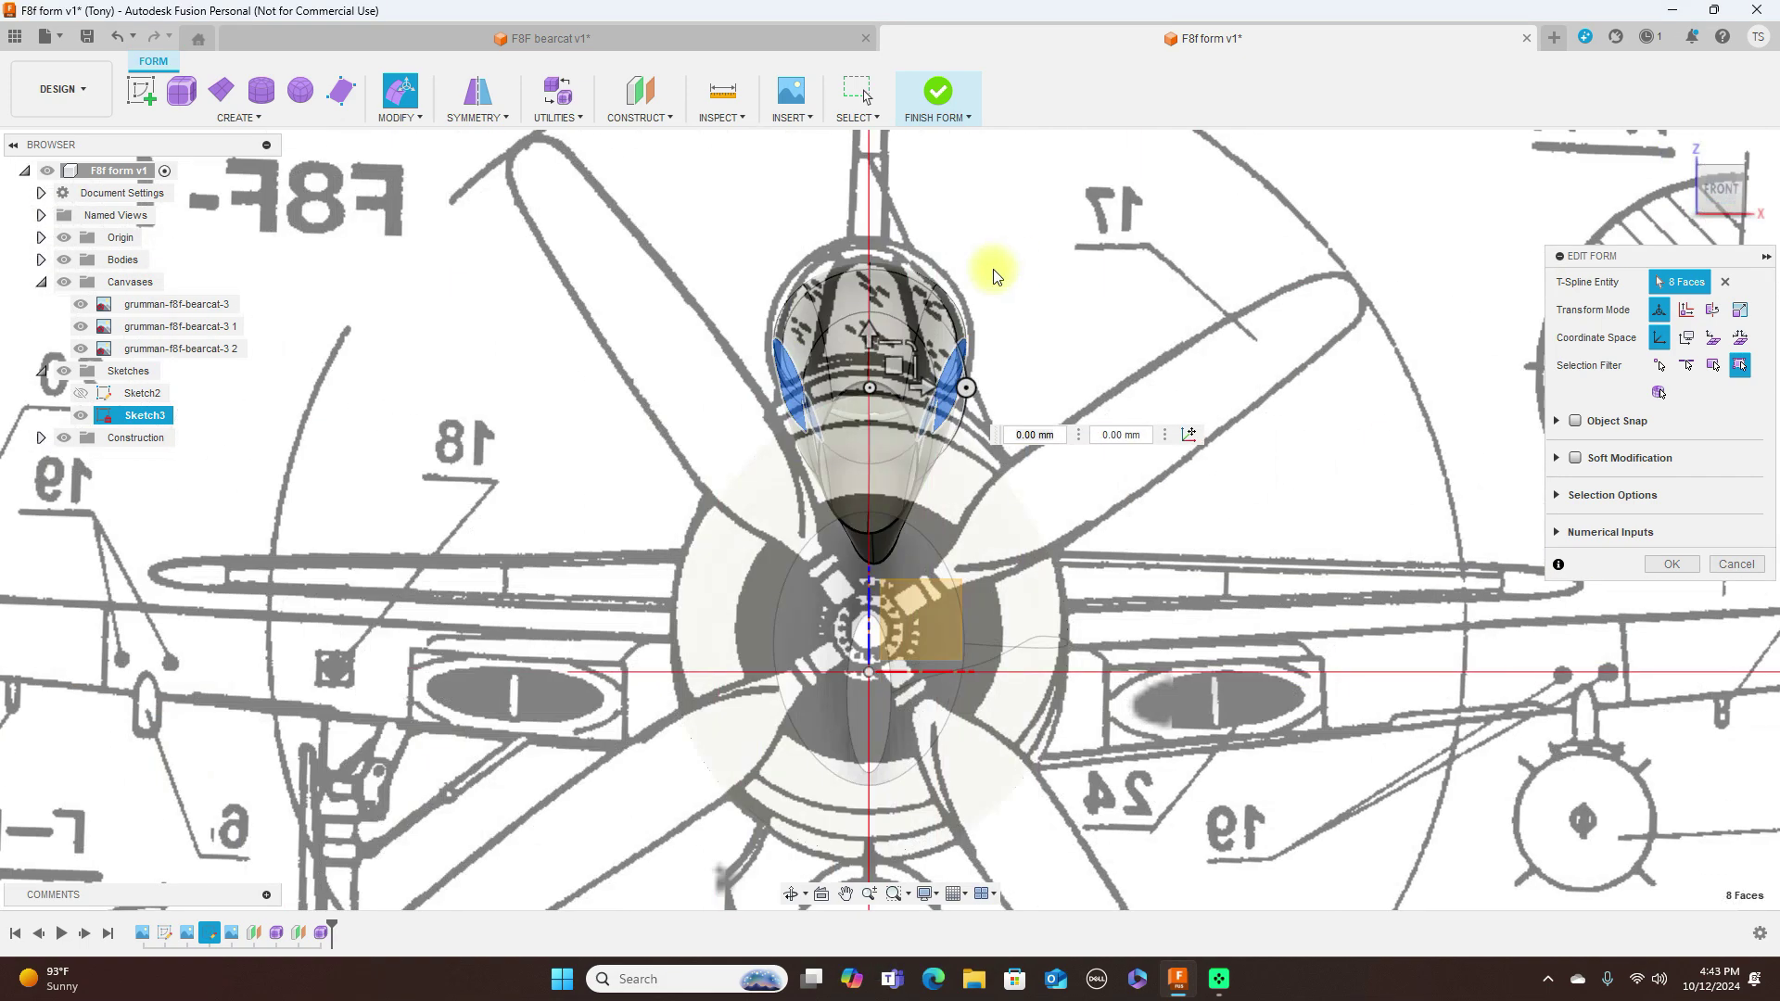
Step: Drag the selected faces downward, confirm the Edit Form move, and finish the form
drag(896, 367, 894, 487)
click(1757, 193)
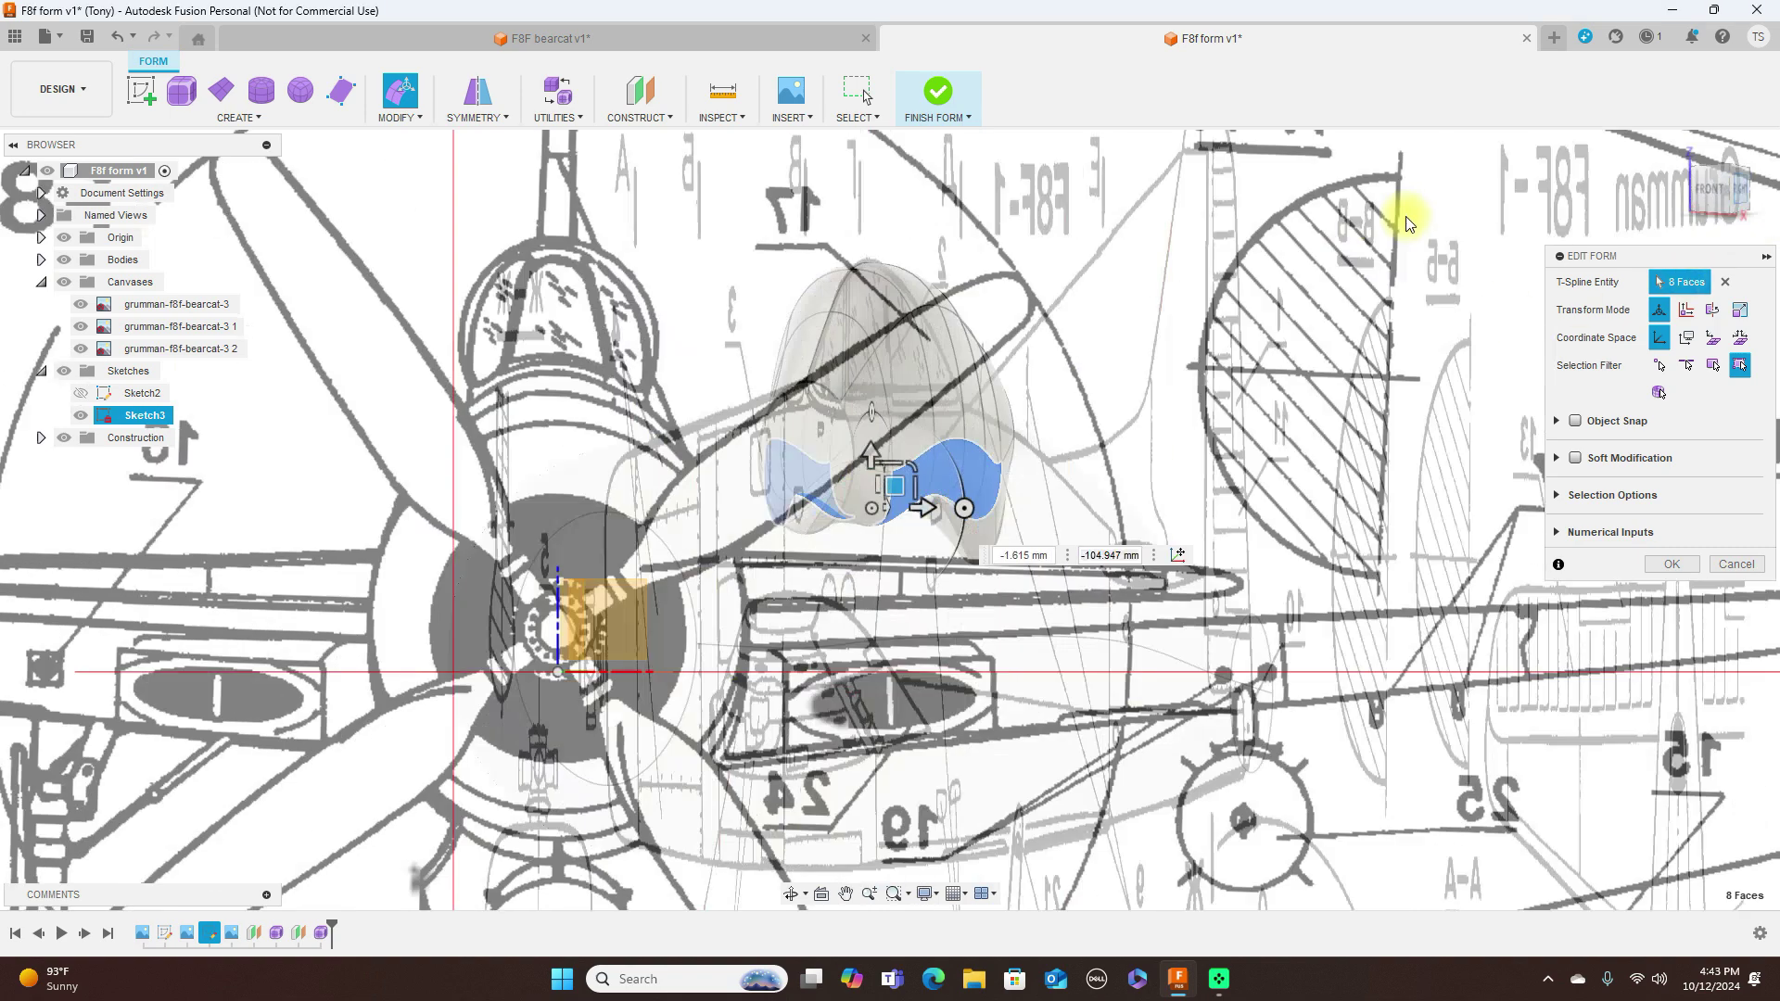
scroll(1365, 228, down, 5)
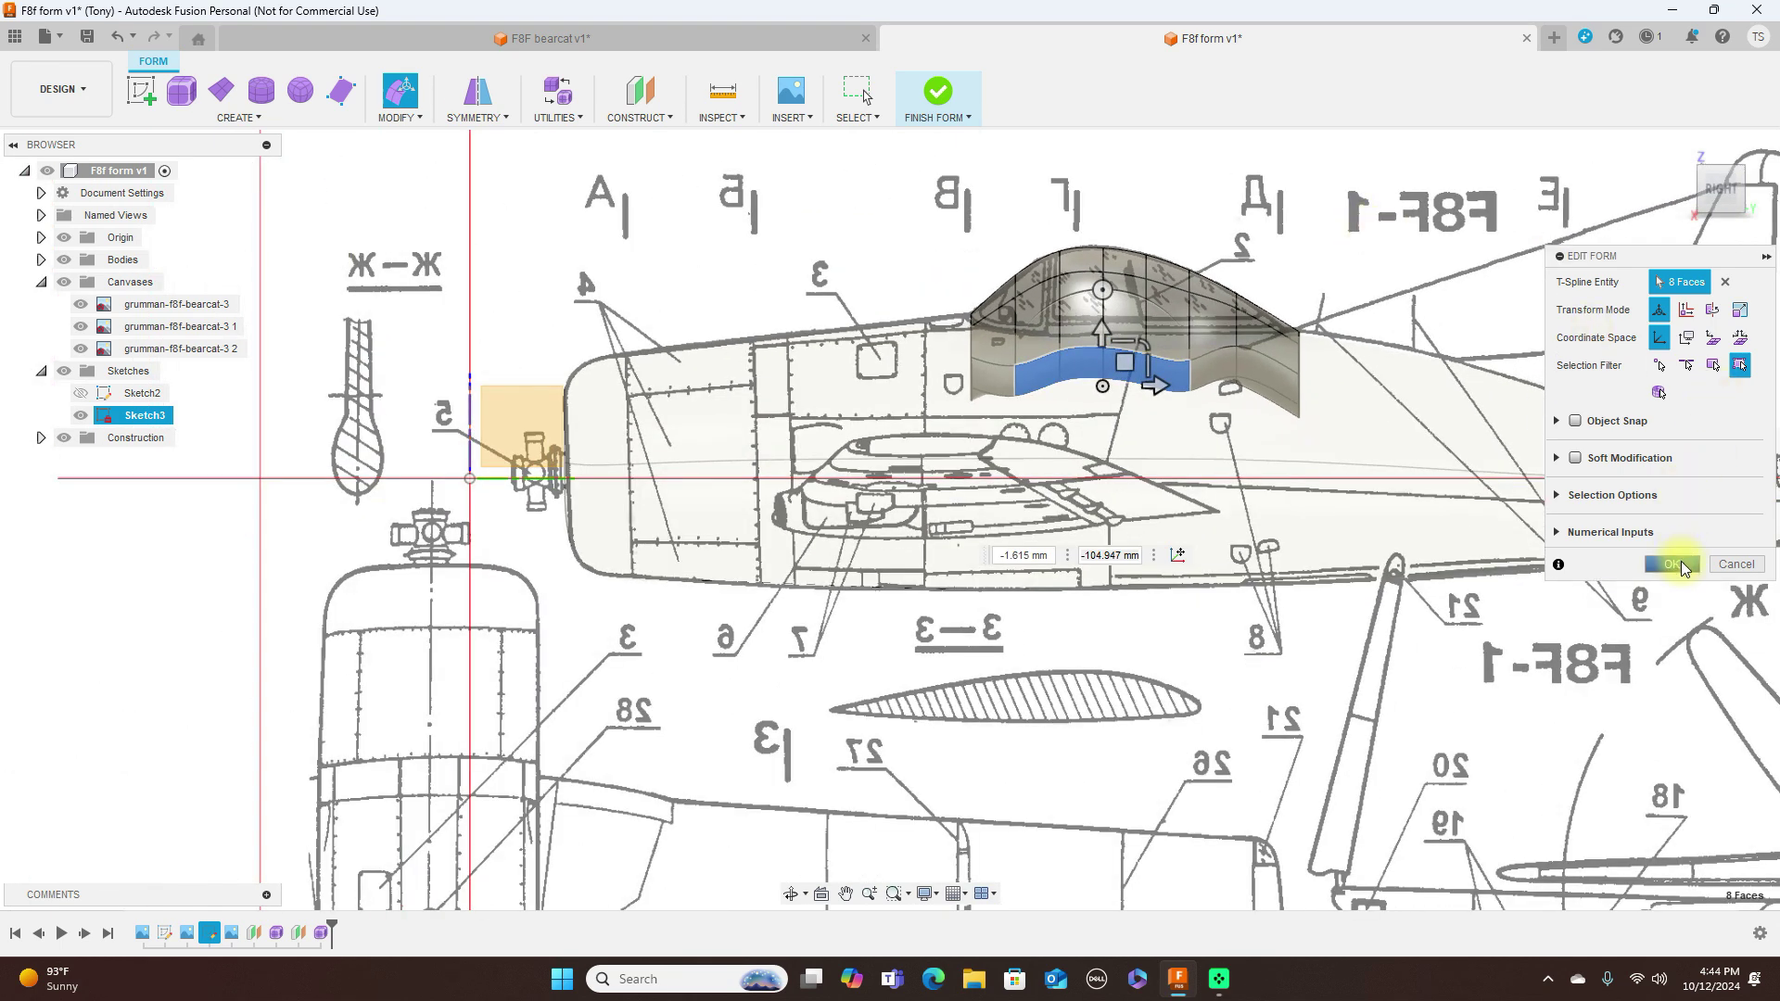
click(1679, 562)
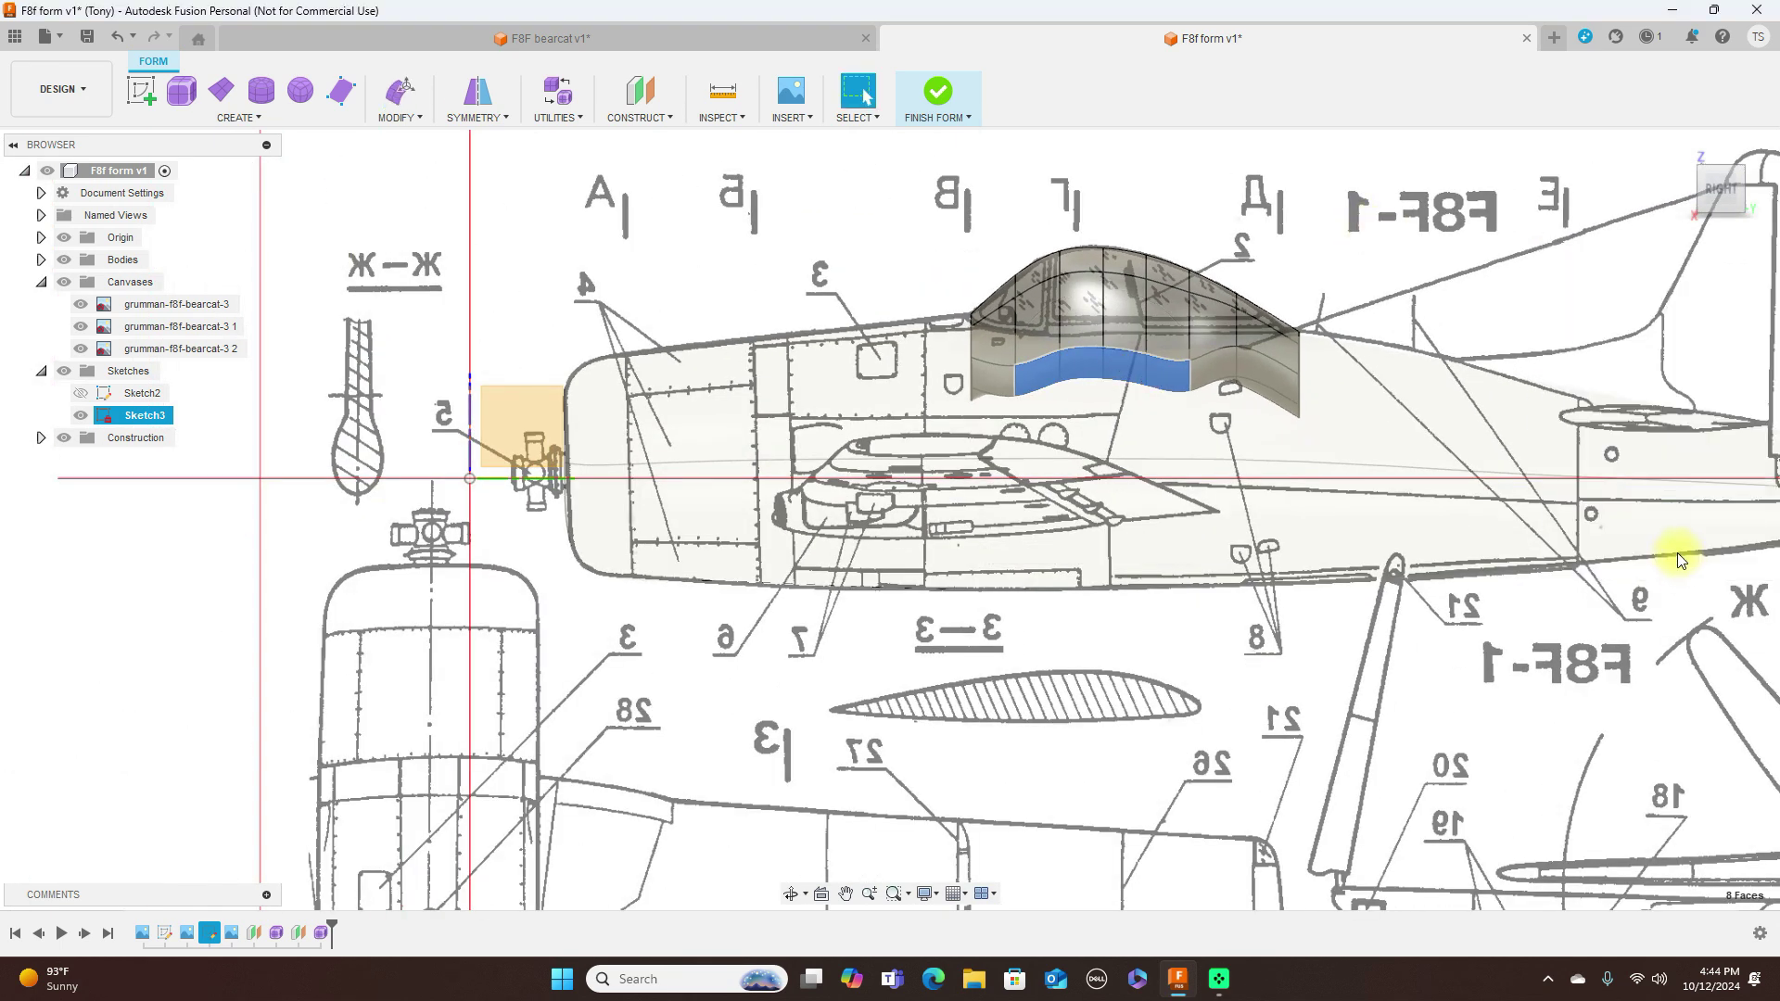
click(1688, 187)
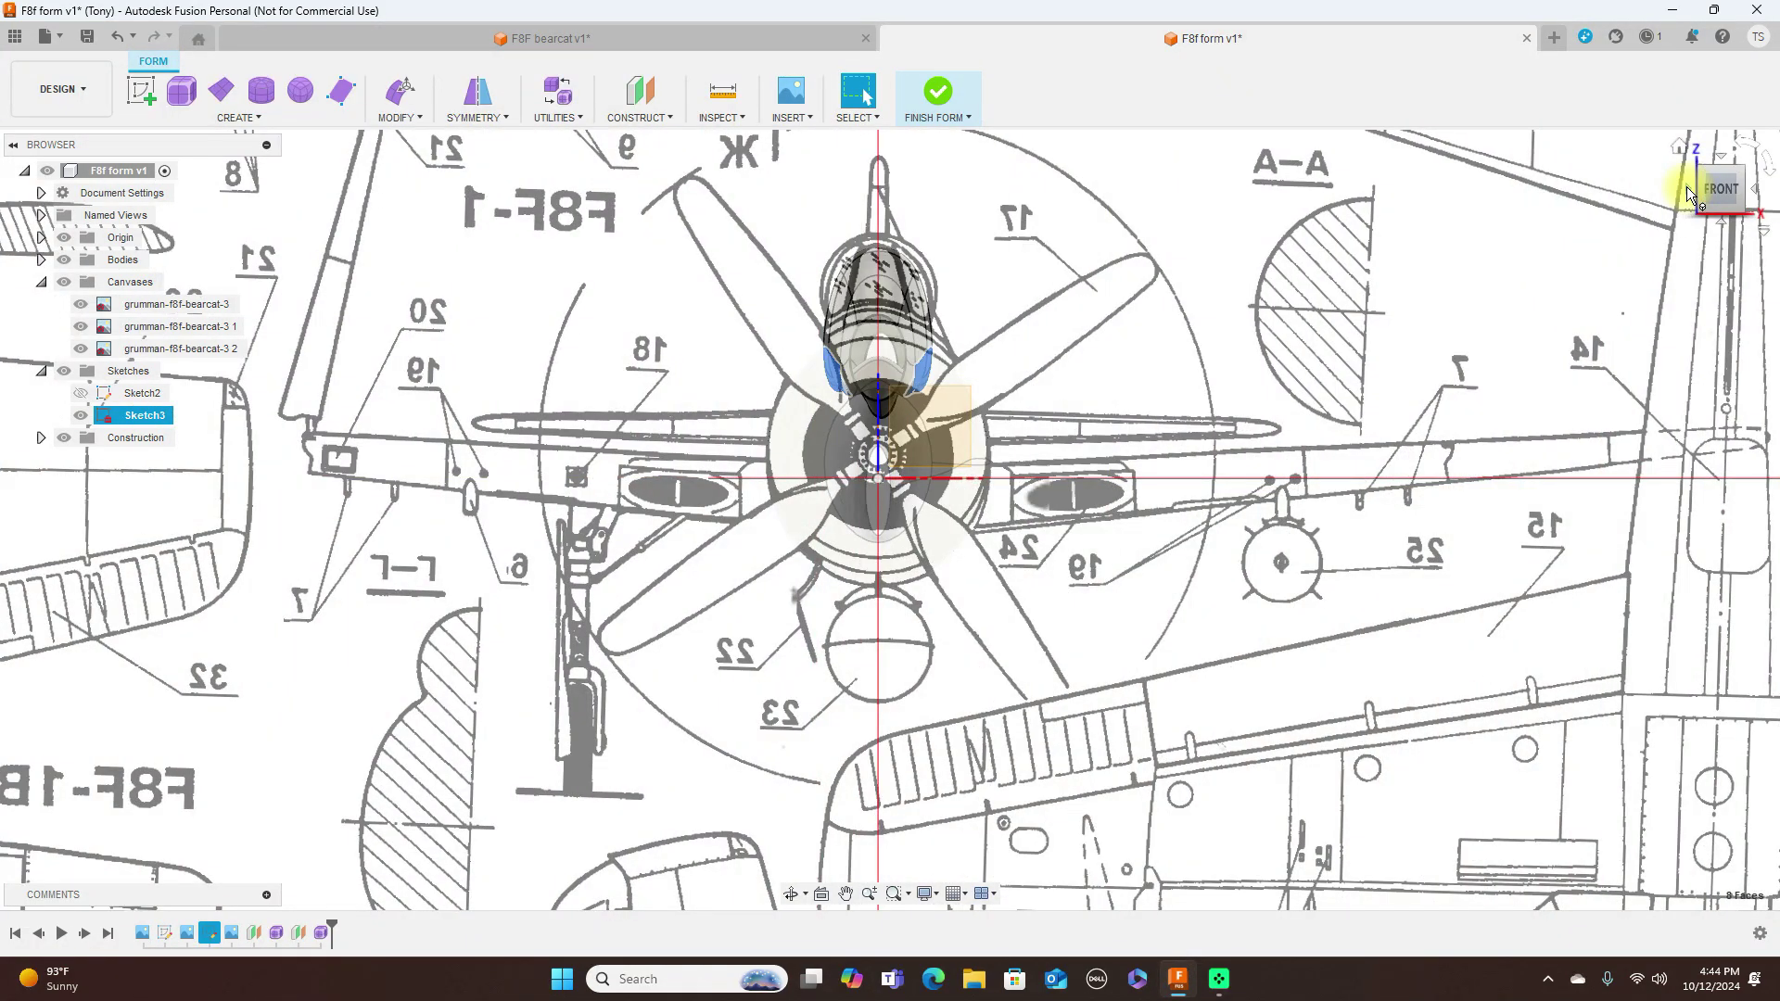
click(1757, 193)
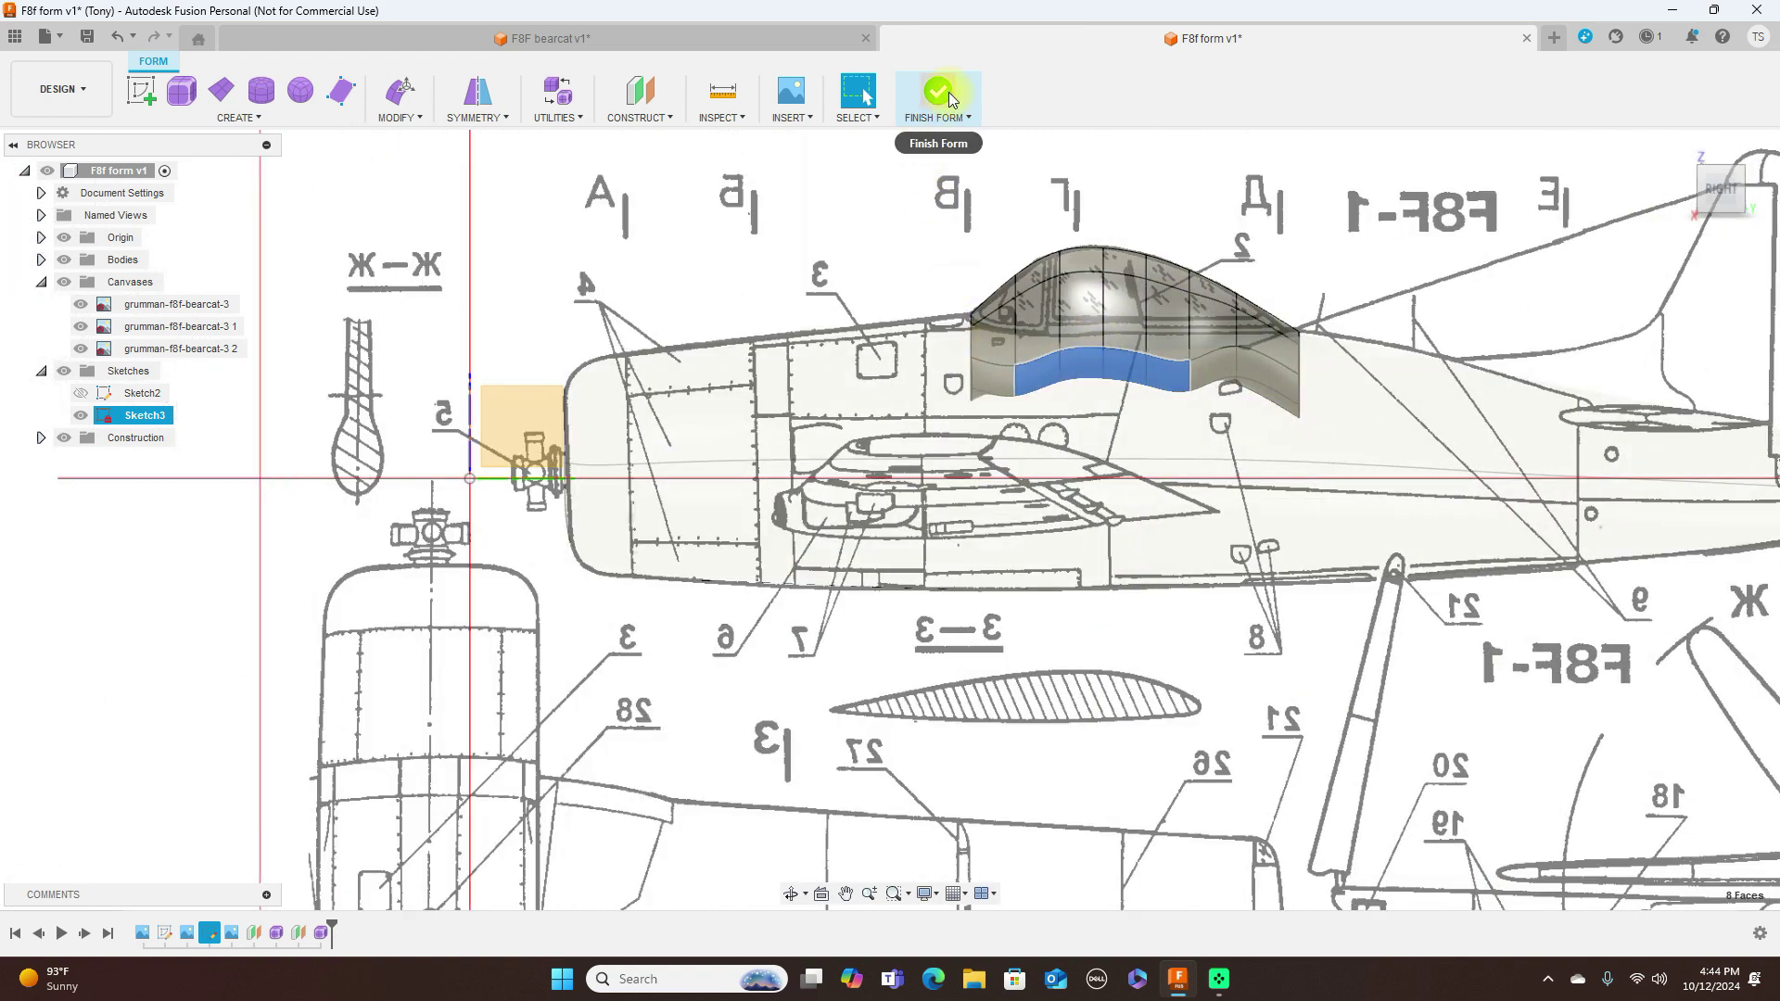
click(949, 92)
Step: Reopen the fuselage's Form feature from the timeline with Edit
scroll(1296, 234, down, 1)
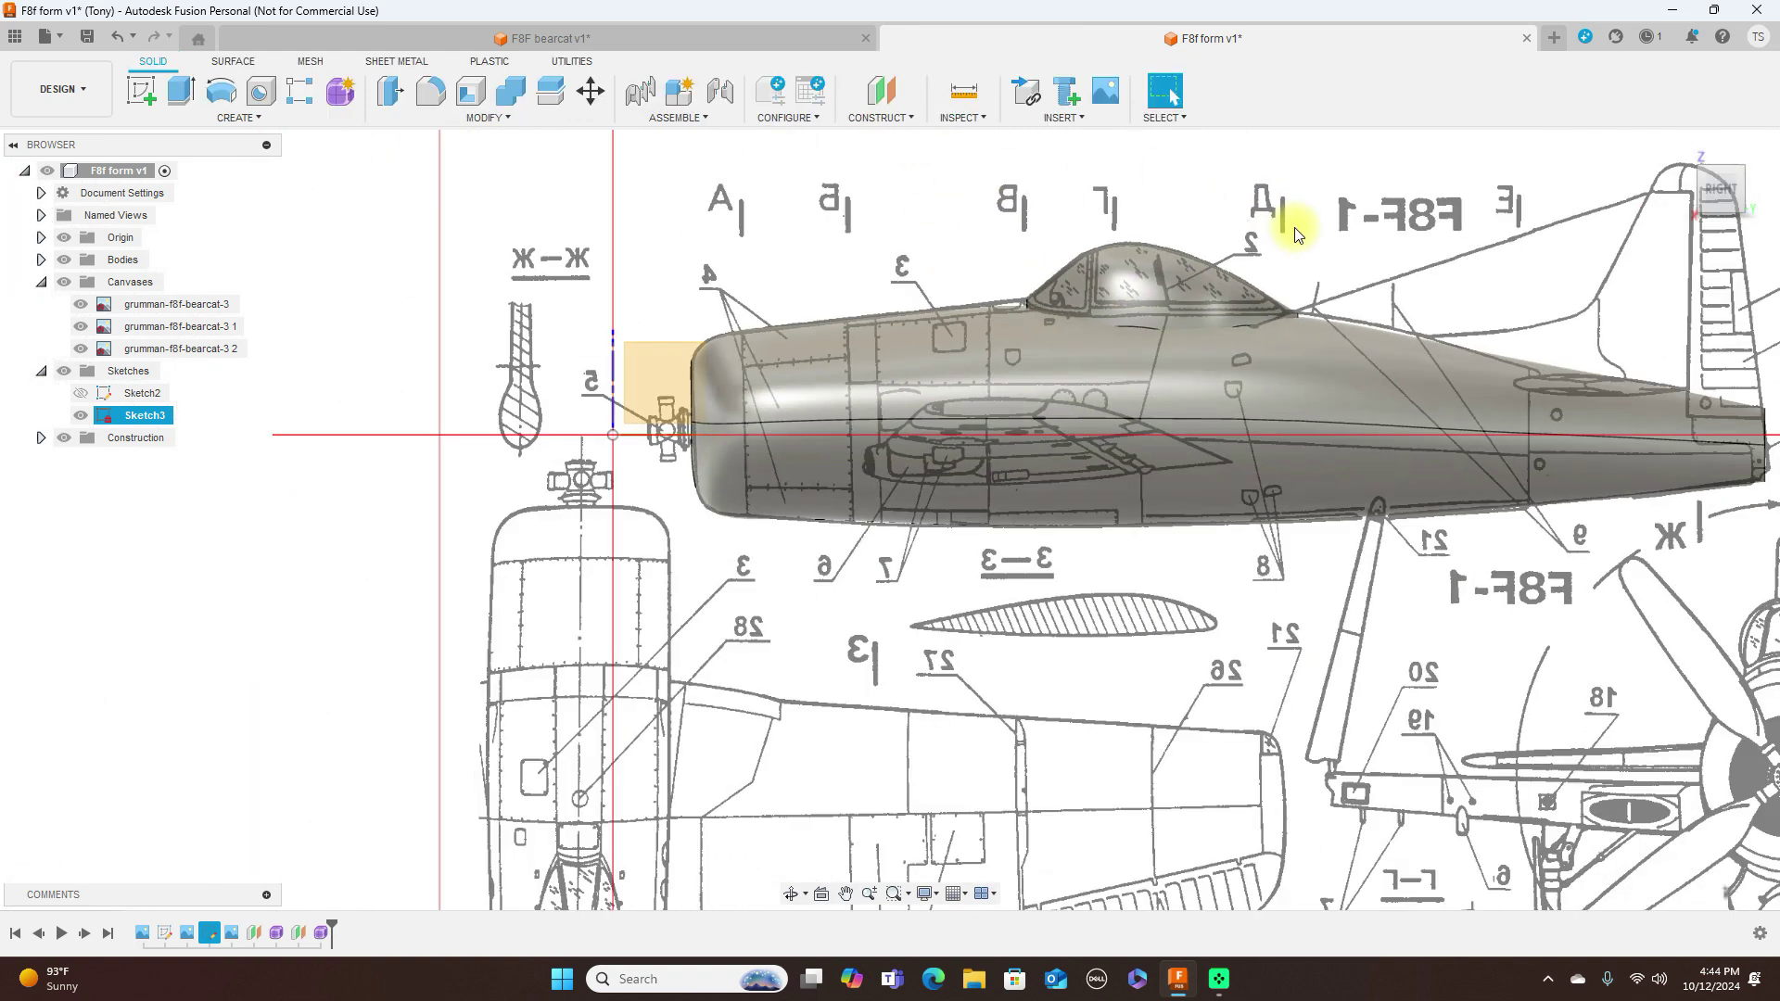
scroll(1171, 298, up, 2)
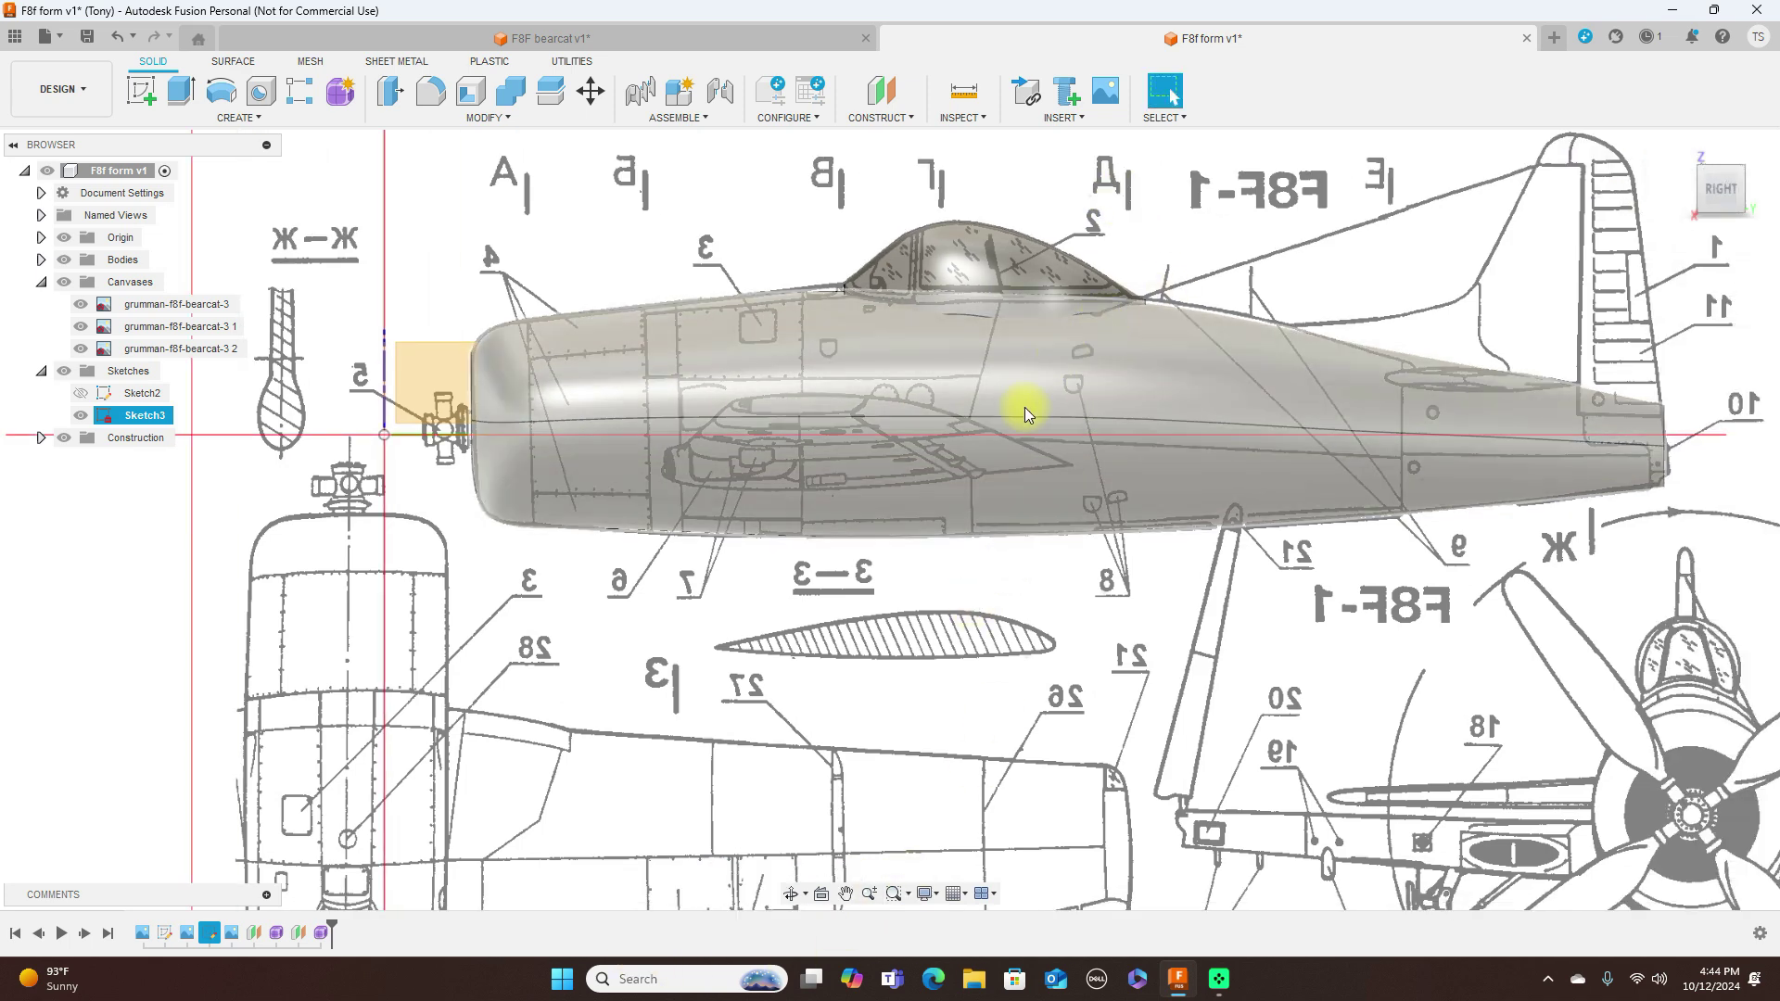
click(280, 931)
right_click(280, 931)
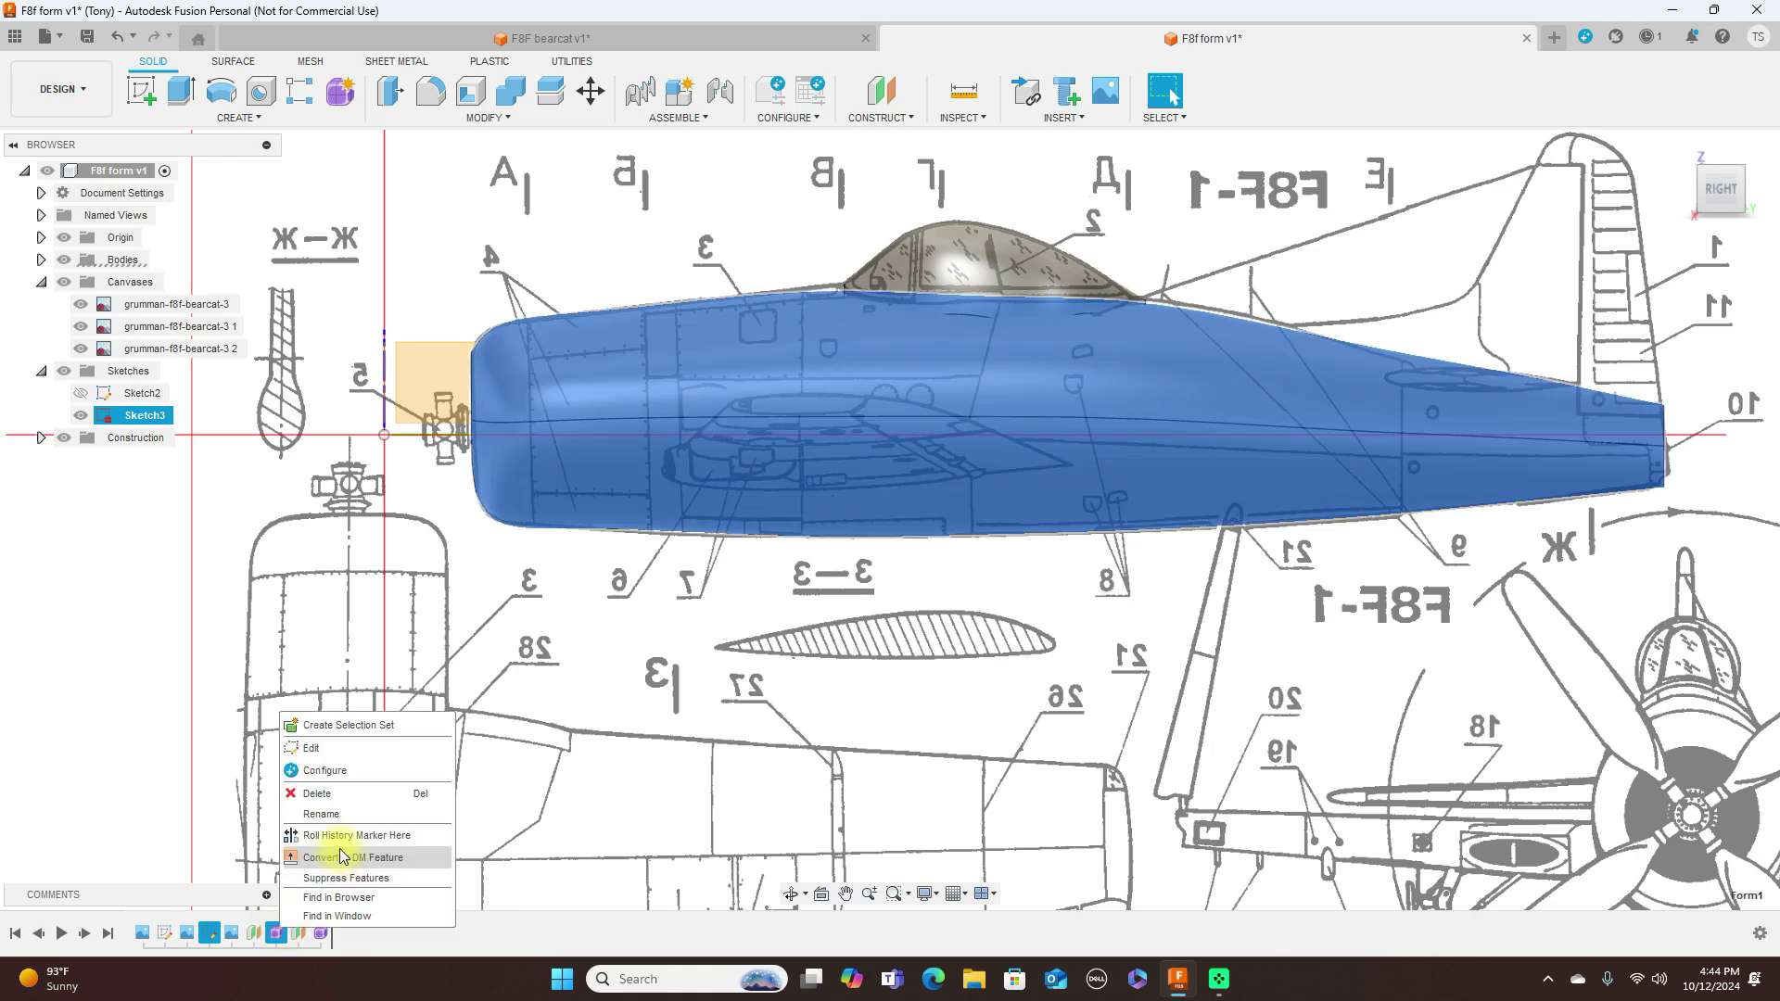
click(320, 748)
scroll(965, 443, up, 2)
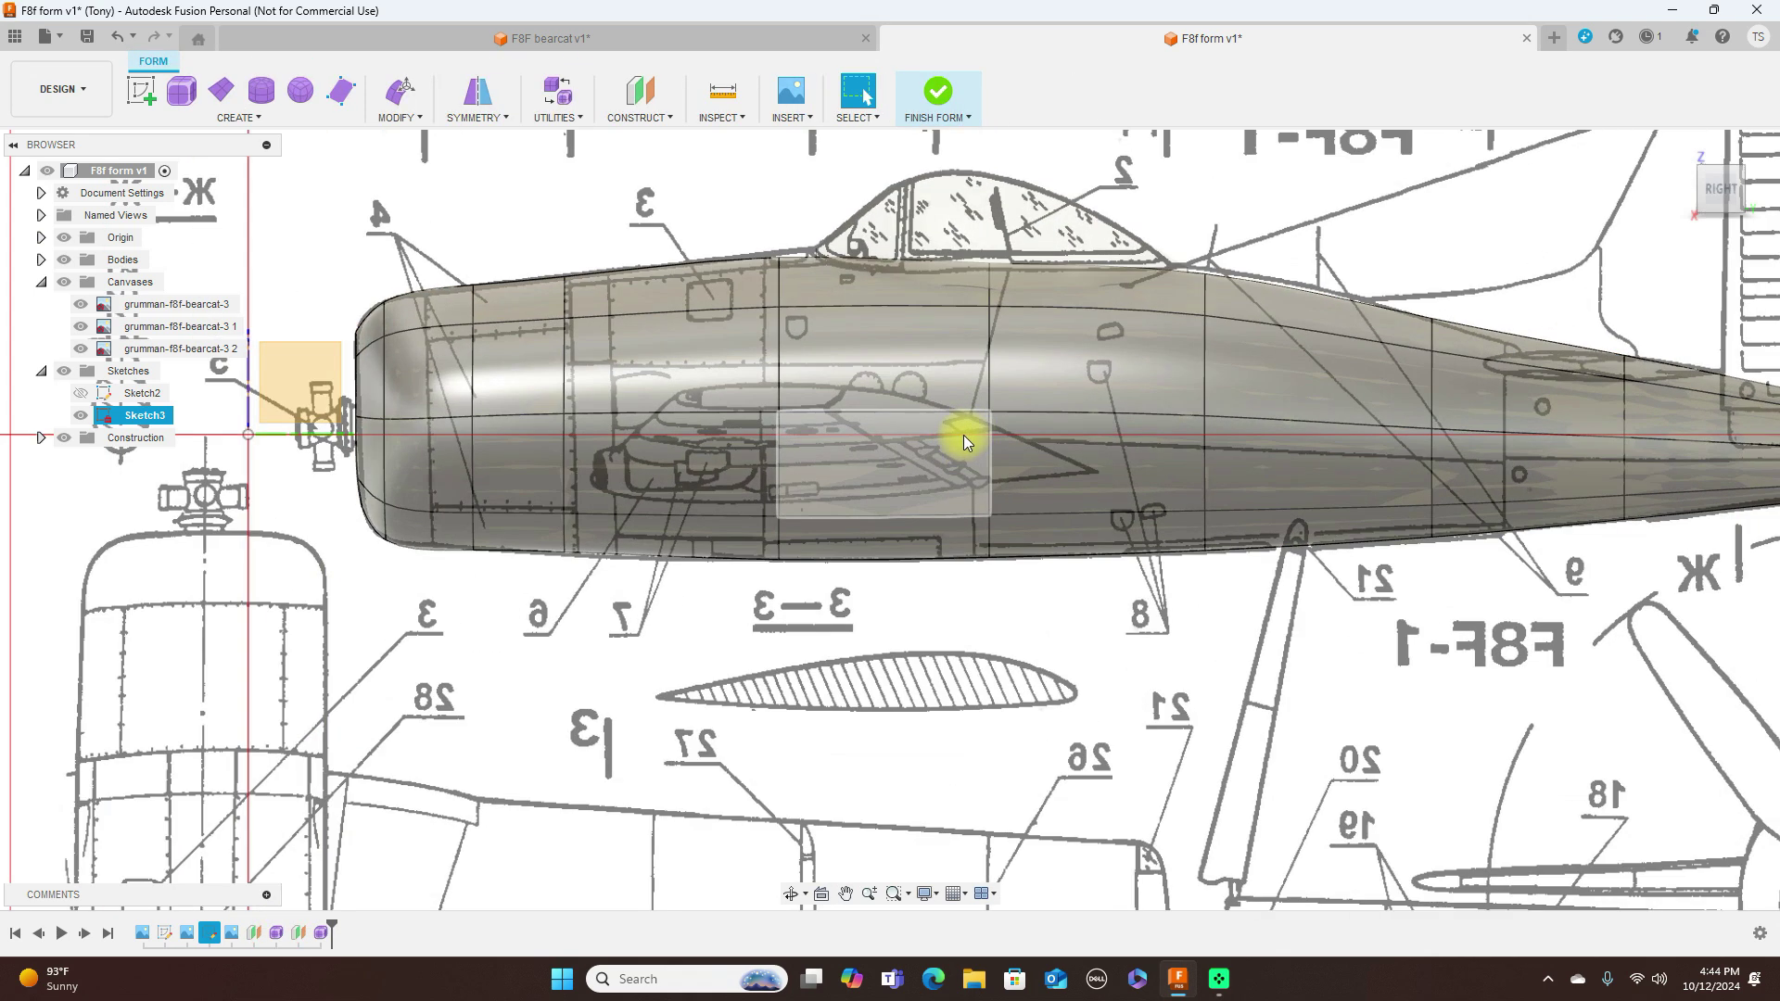
Step: Shift an edge loop around the fuselage toward the tail with Edit Form
double_click(777, 337)
right_click(777, 337)
click(839, 306)
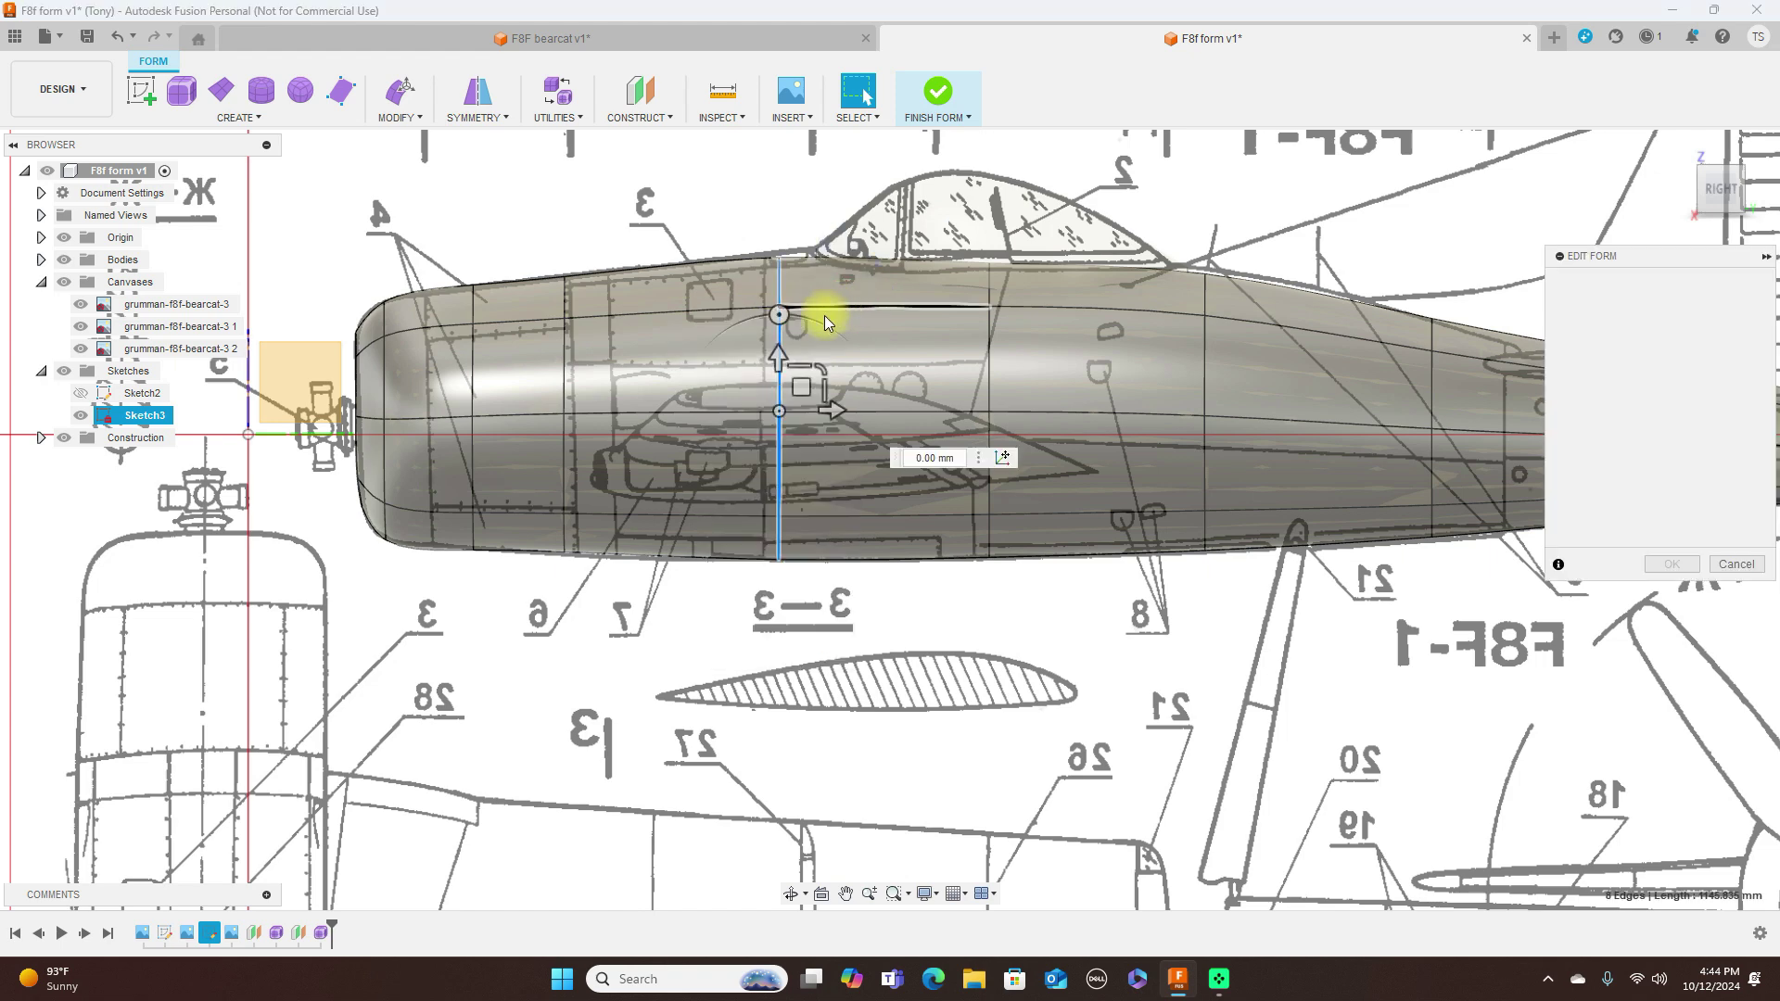
drag(798, 389, 851, 382)
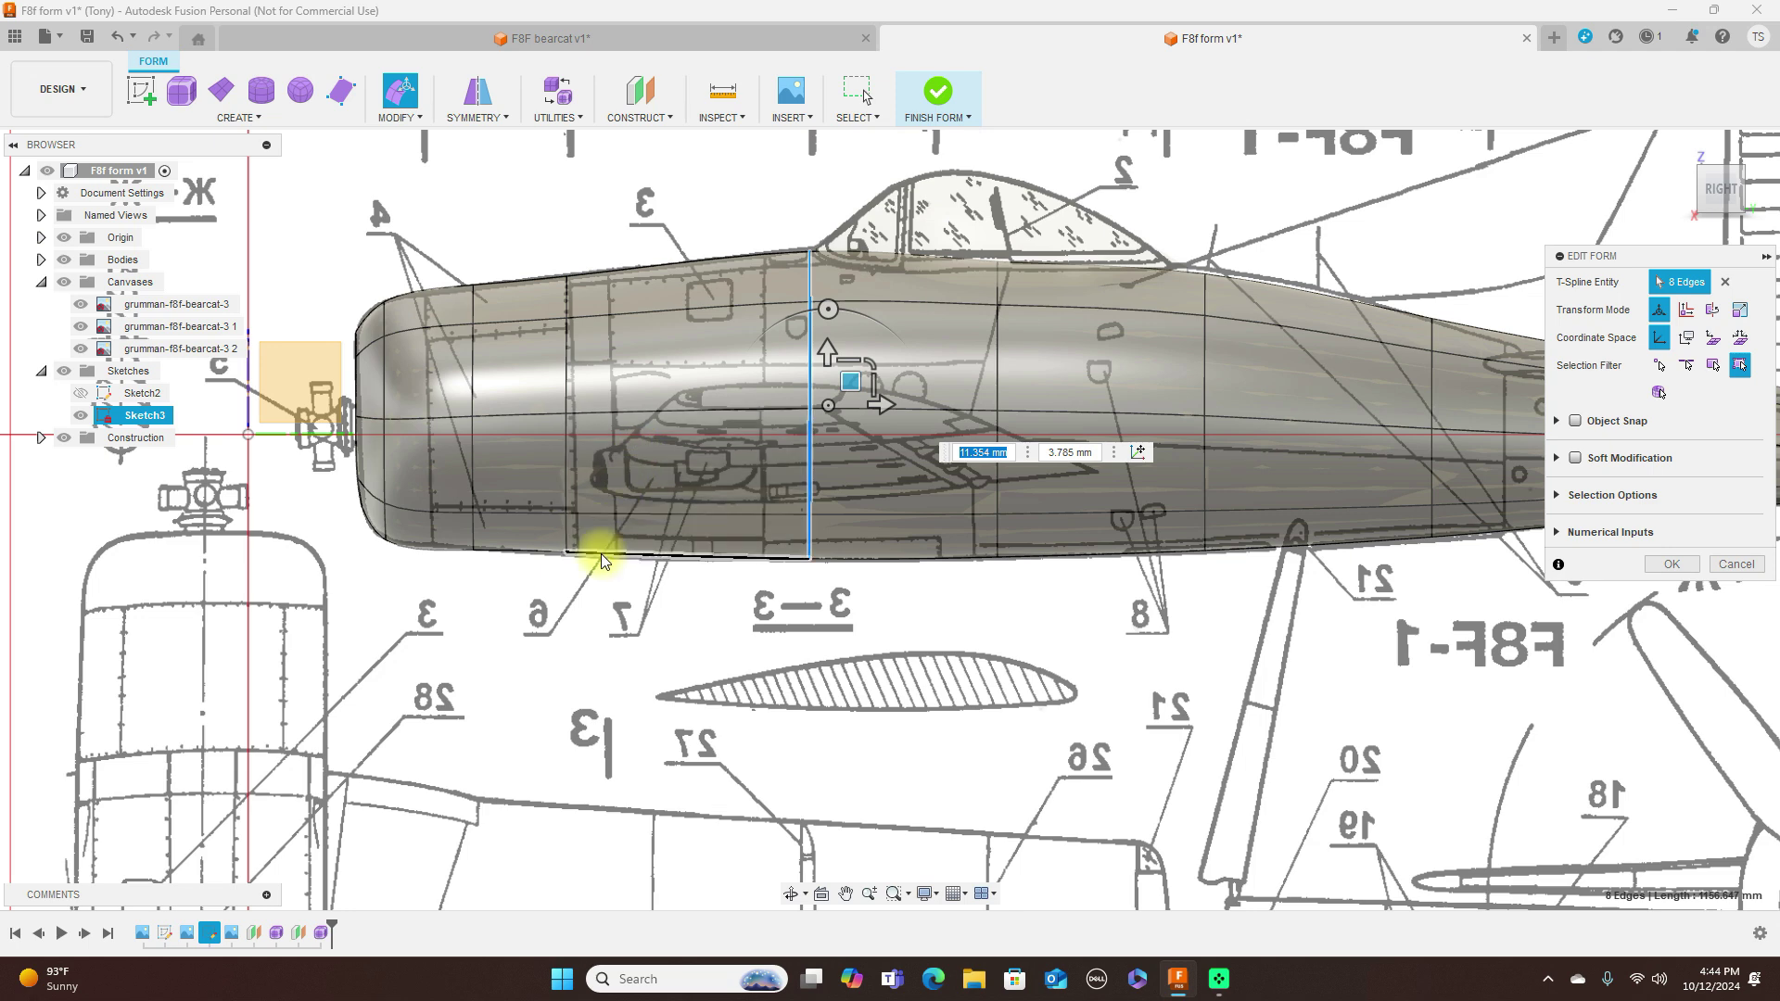
Step: Nudge a belly vertex to match the blueprint
click(567, 553)
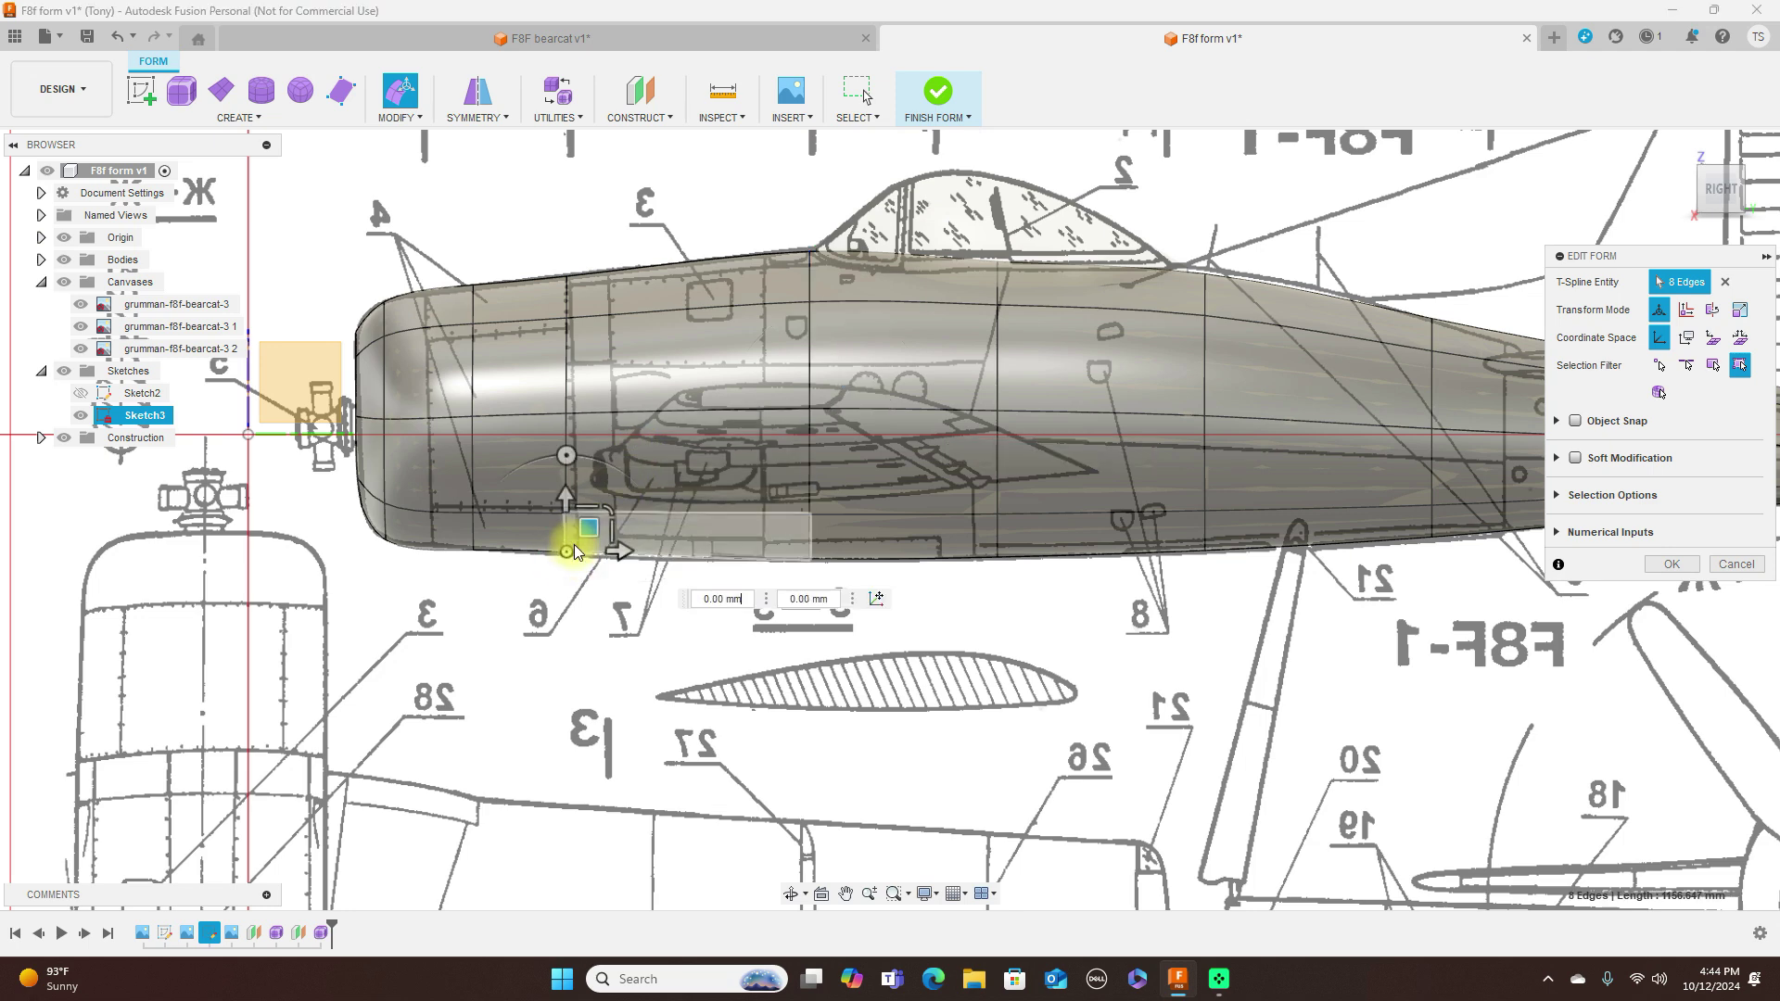
drag(587, 532, 587, 534)
scroll(970, 526, down, 3)
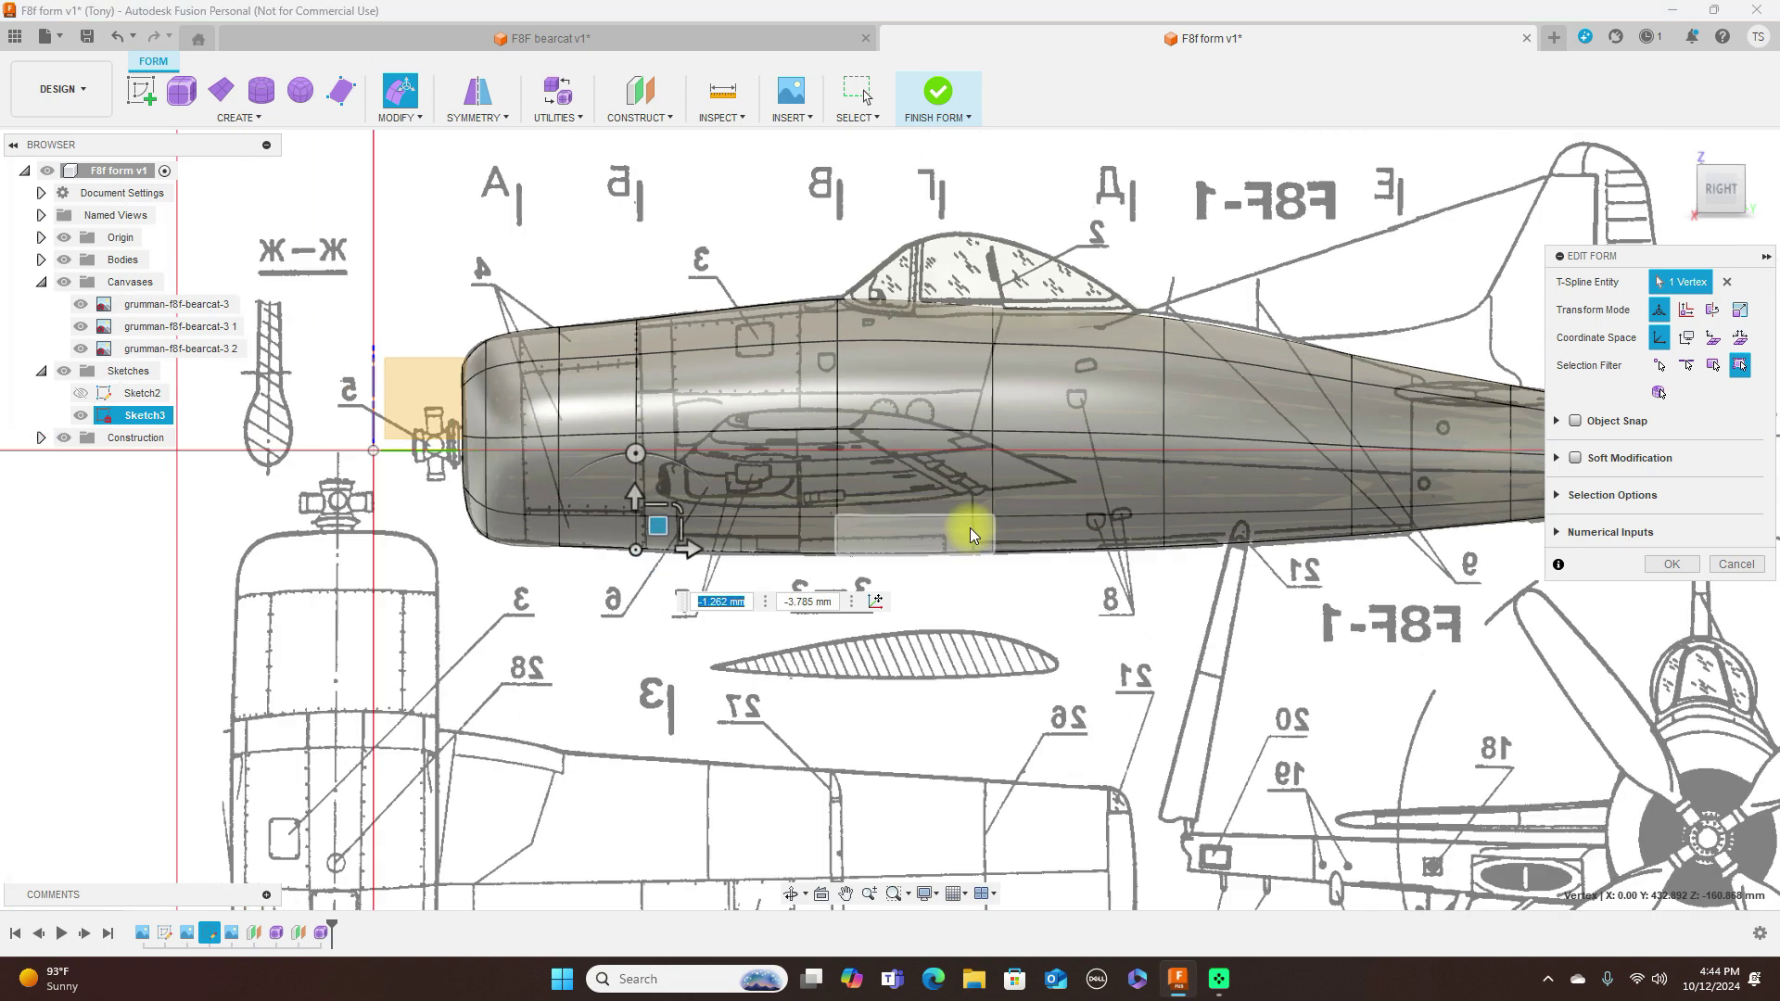
scroll(1203, 317, up, 3)
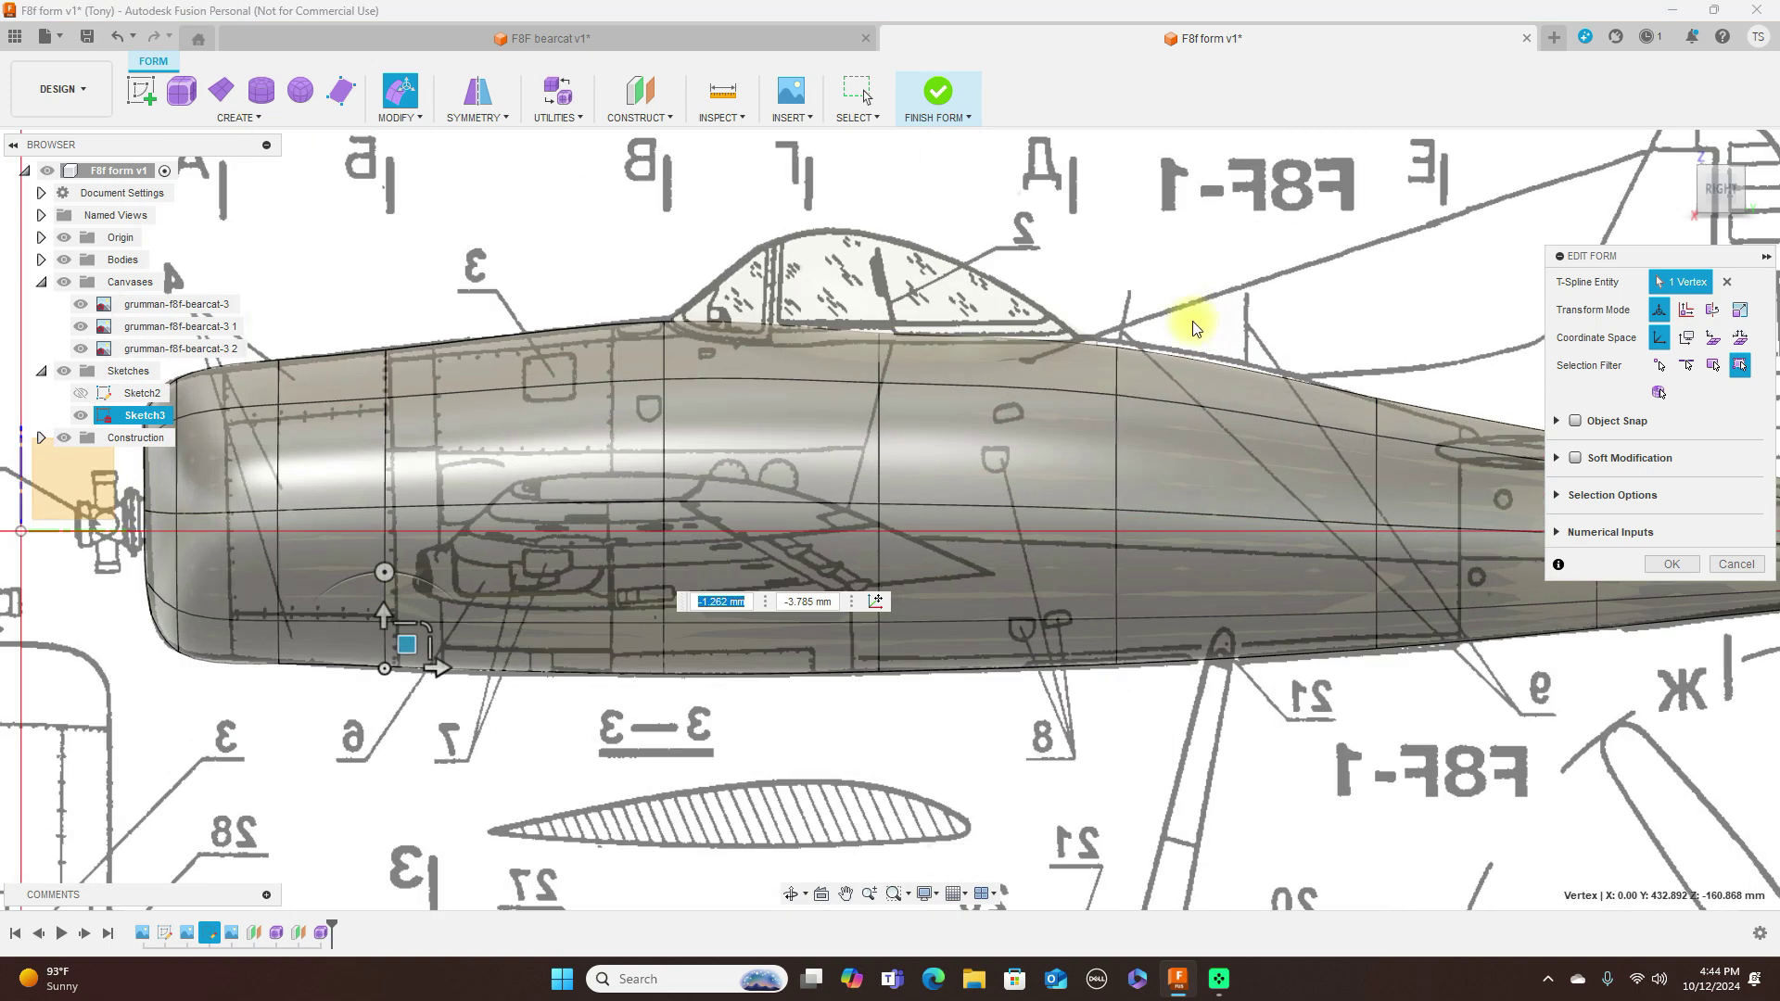
Step: Raise the spine vertex behind the canopy, confirm, and finish the form
click(1122, 348)
drag(1135, 326, 1139, 313)
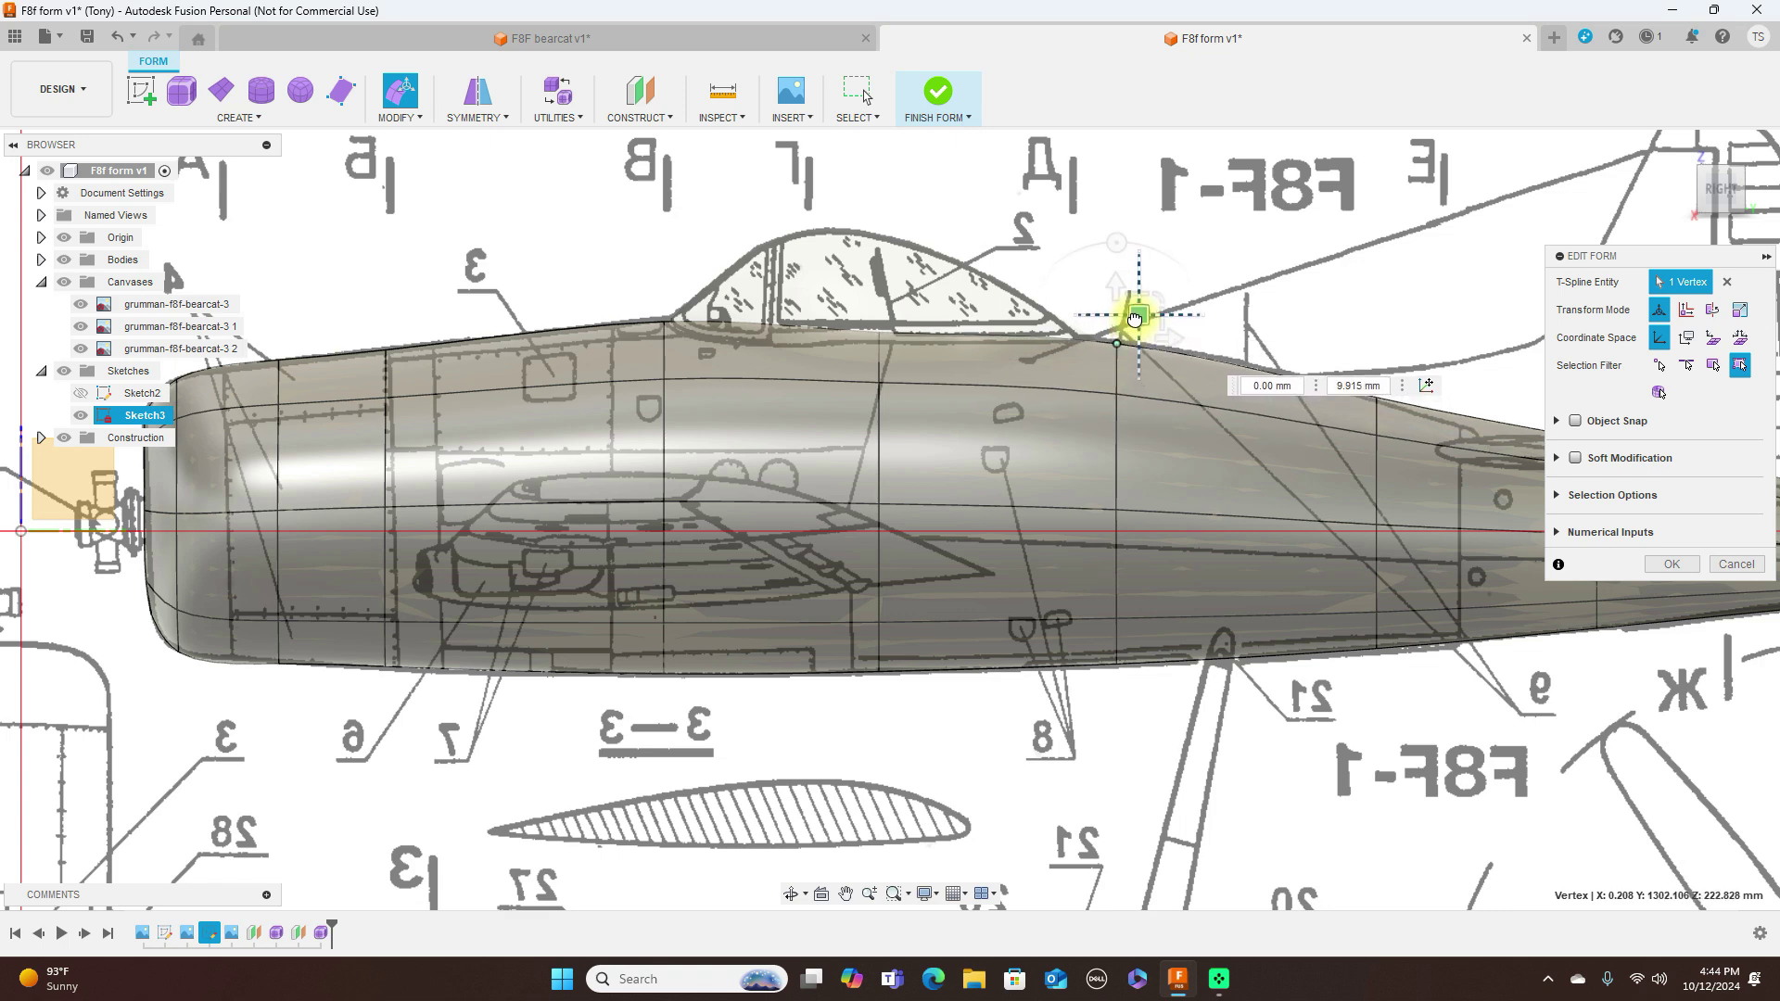
scroll(1227, 280, up, 2)
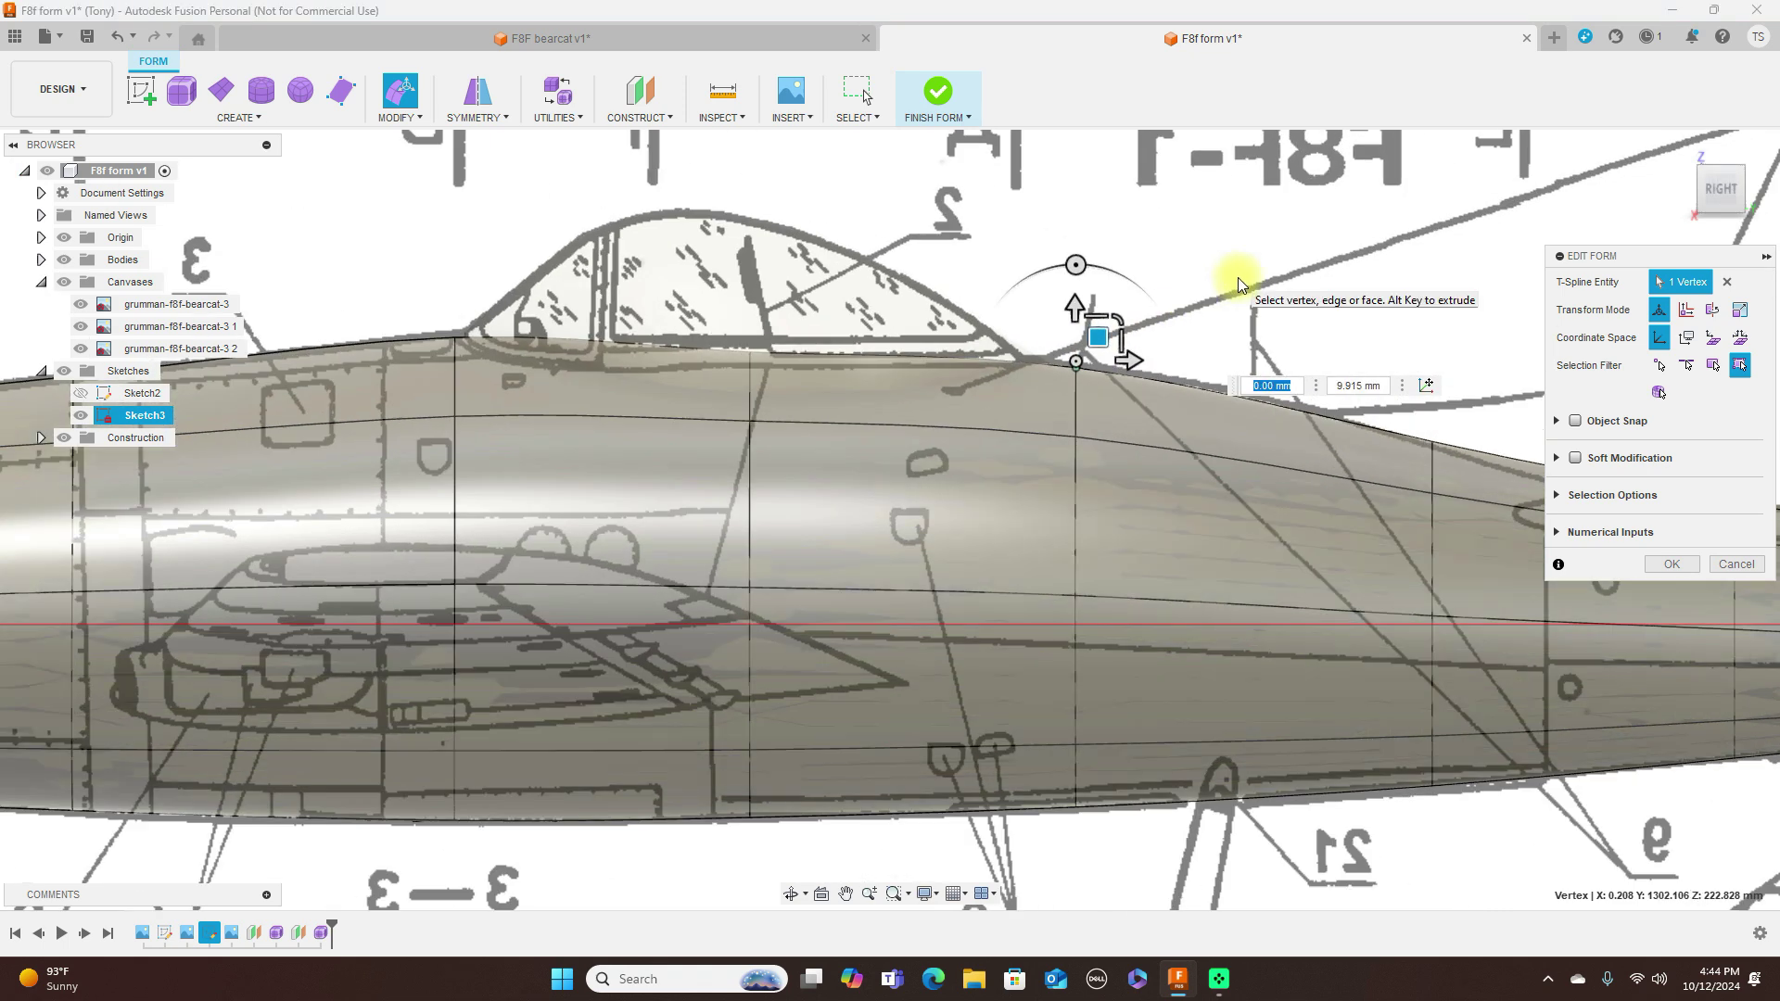
middle_drag(993, 219, 1303, 232)
scroll(1125, 219, down, 5)
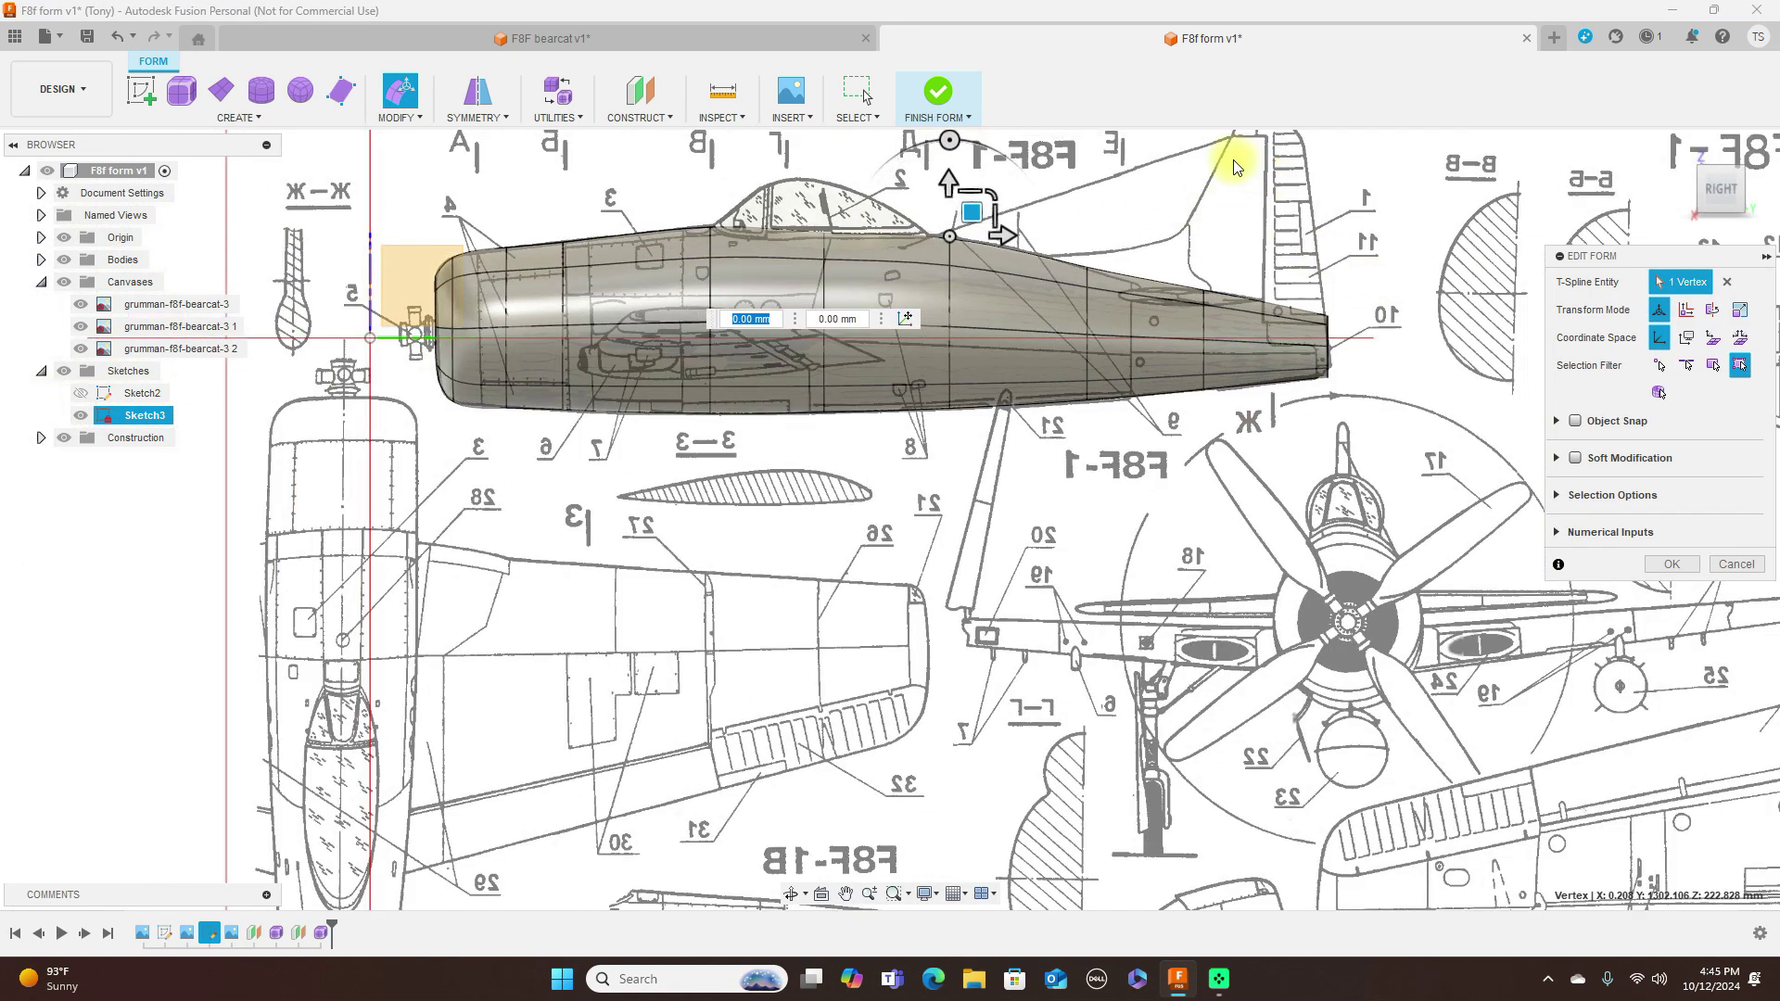
click(1666, 563)
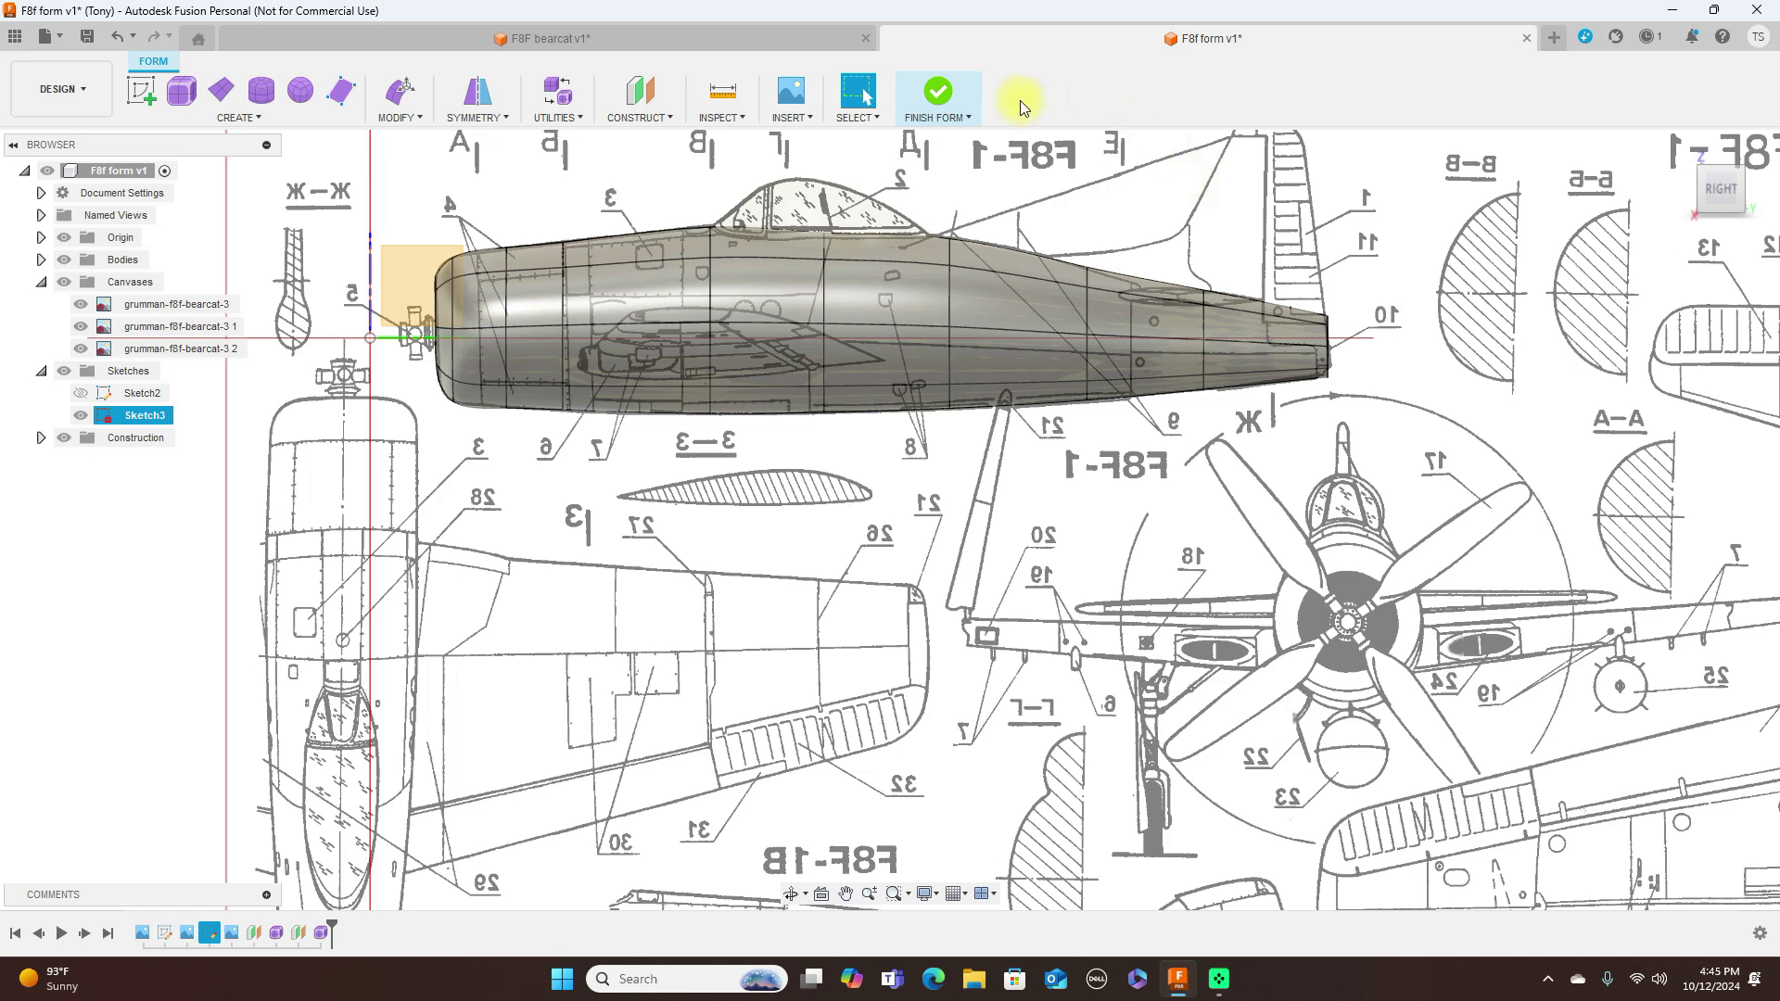
click(949, 93)
Step: Bring the whole plane into view and turn the Canvases visibility back on
scroll(1288, 319, up, 3)
middle_drag(1391, 434, 1413, 683)
scroll(1136, 438, down, 1)
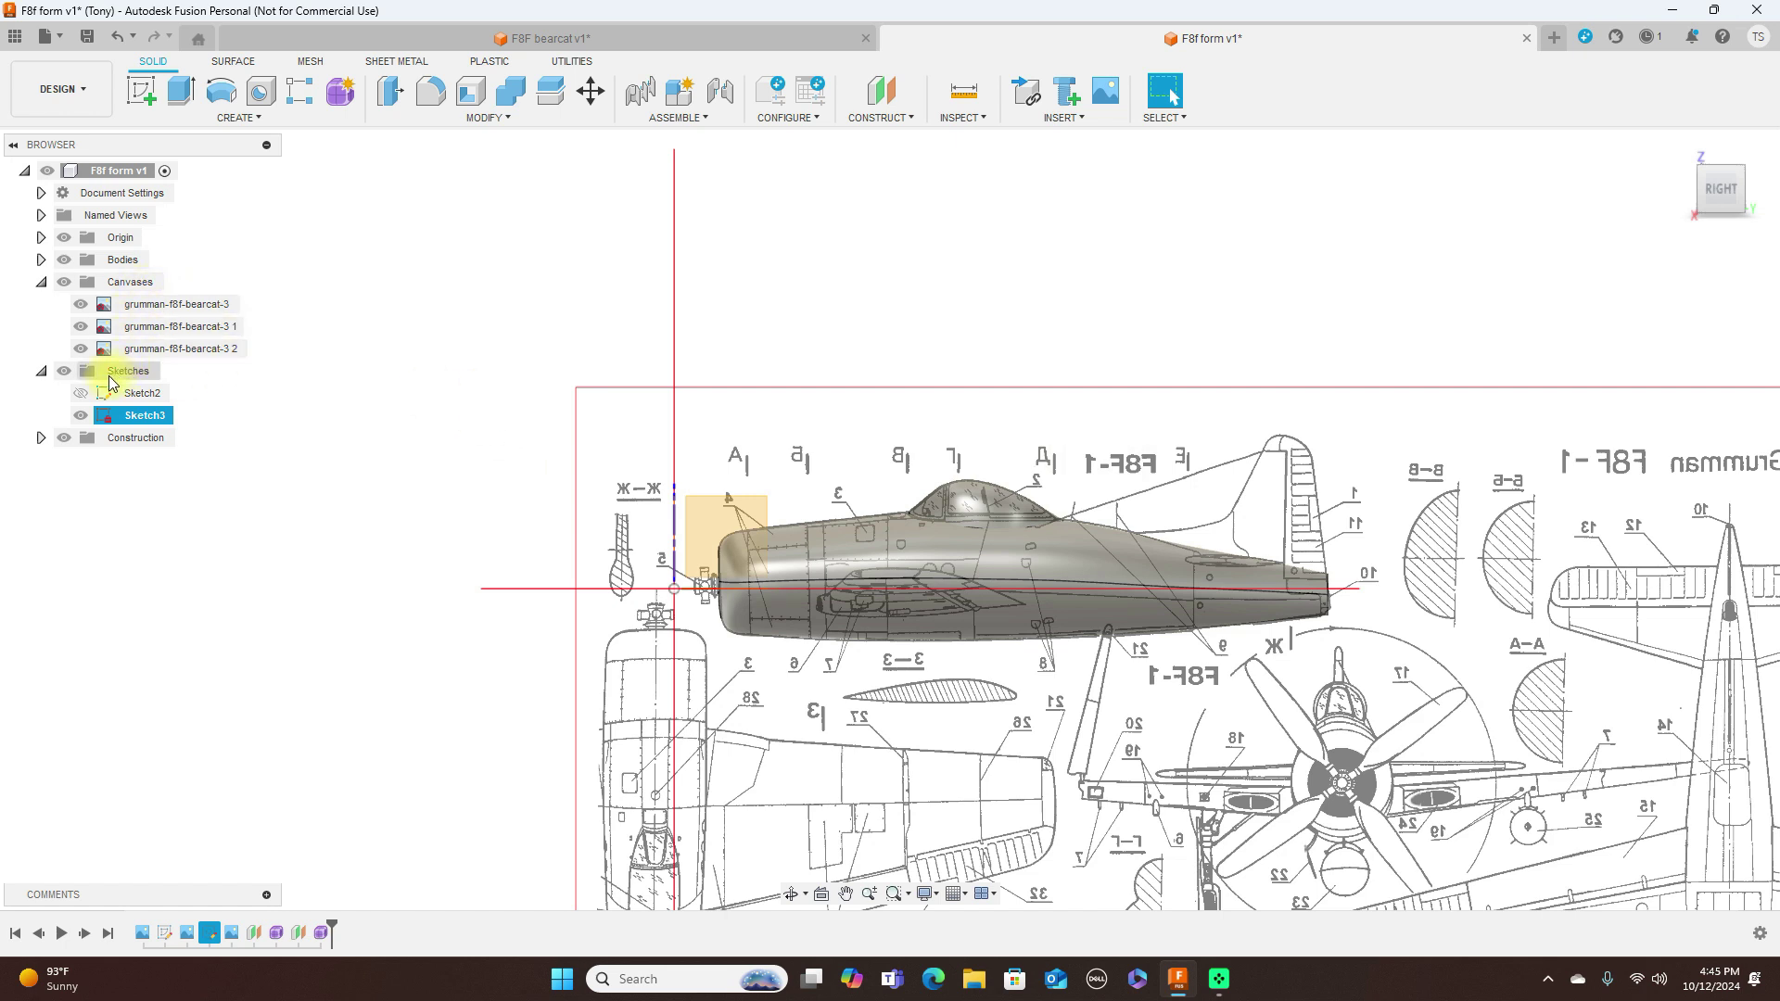
click(65, 283)
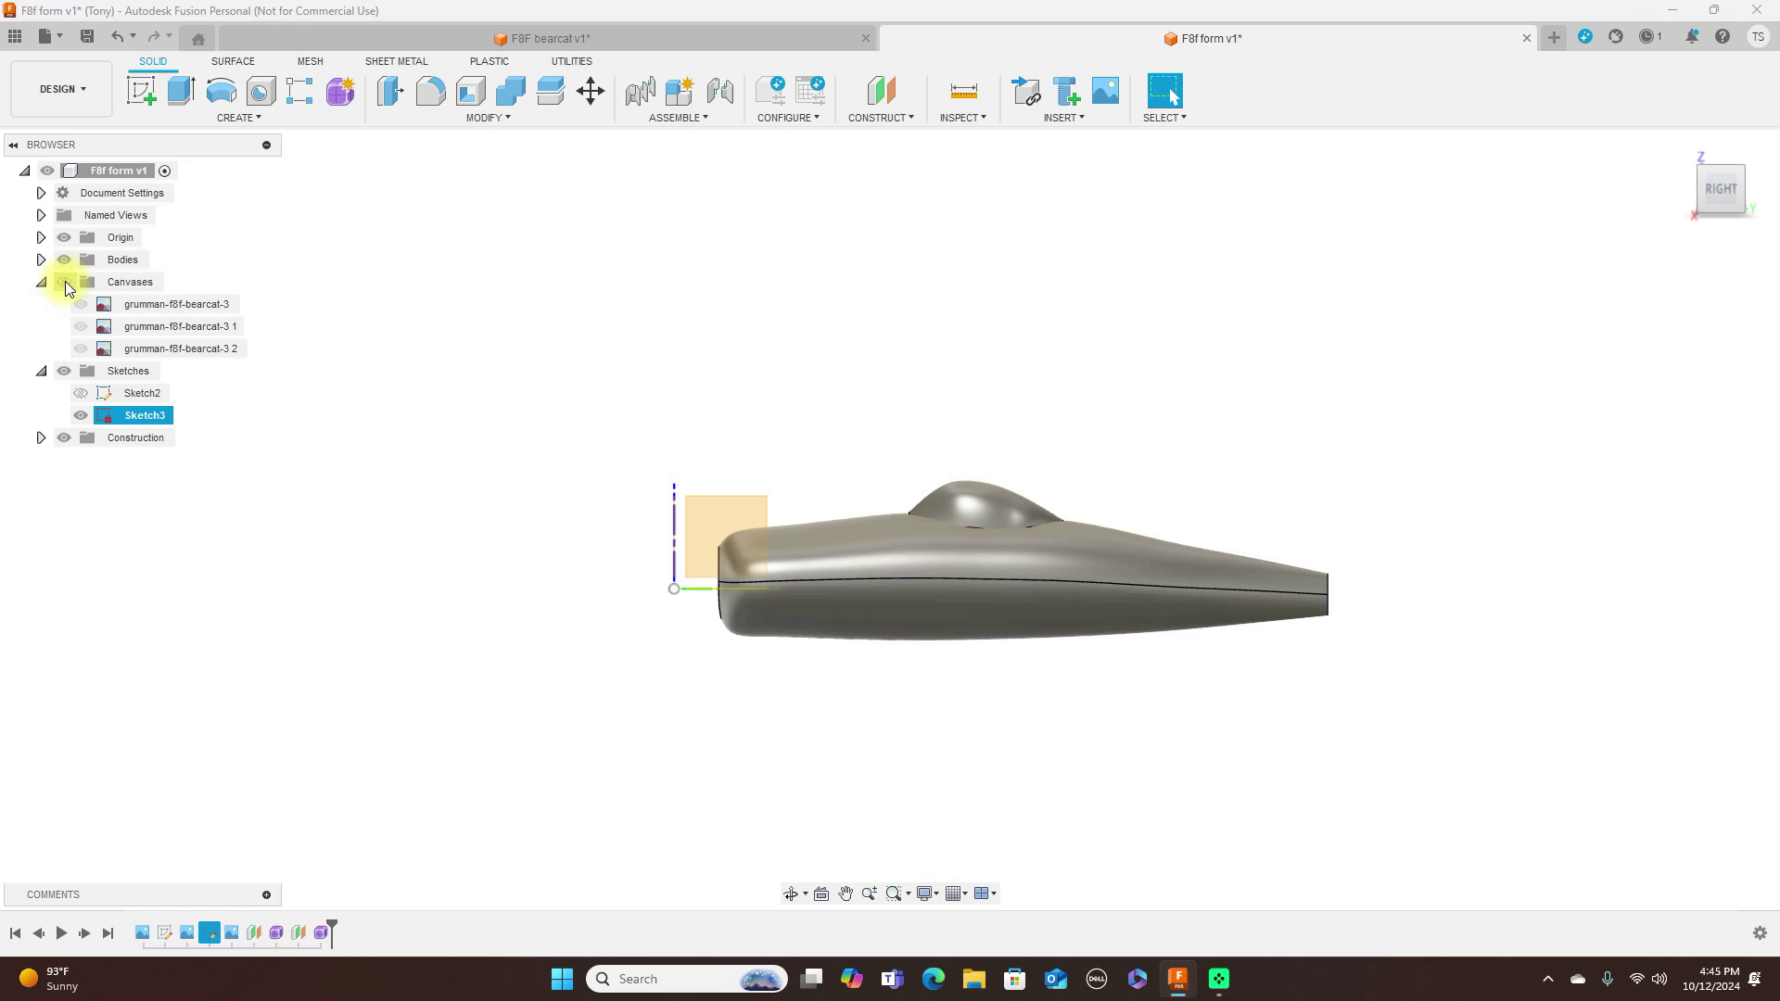
click(65, 282)
click(65, 282)
click(65, 282)
scroll(985, 374, up, 3)
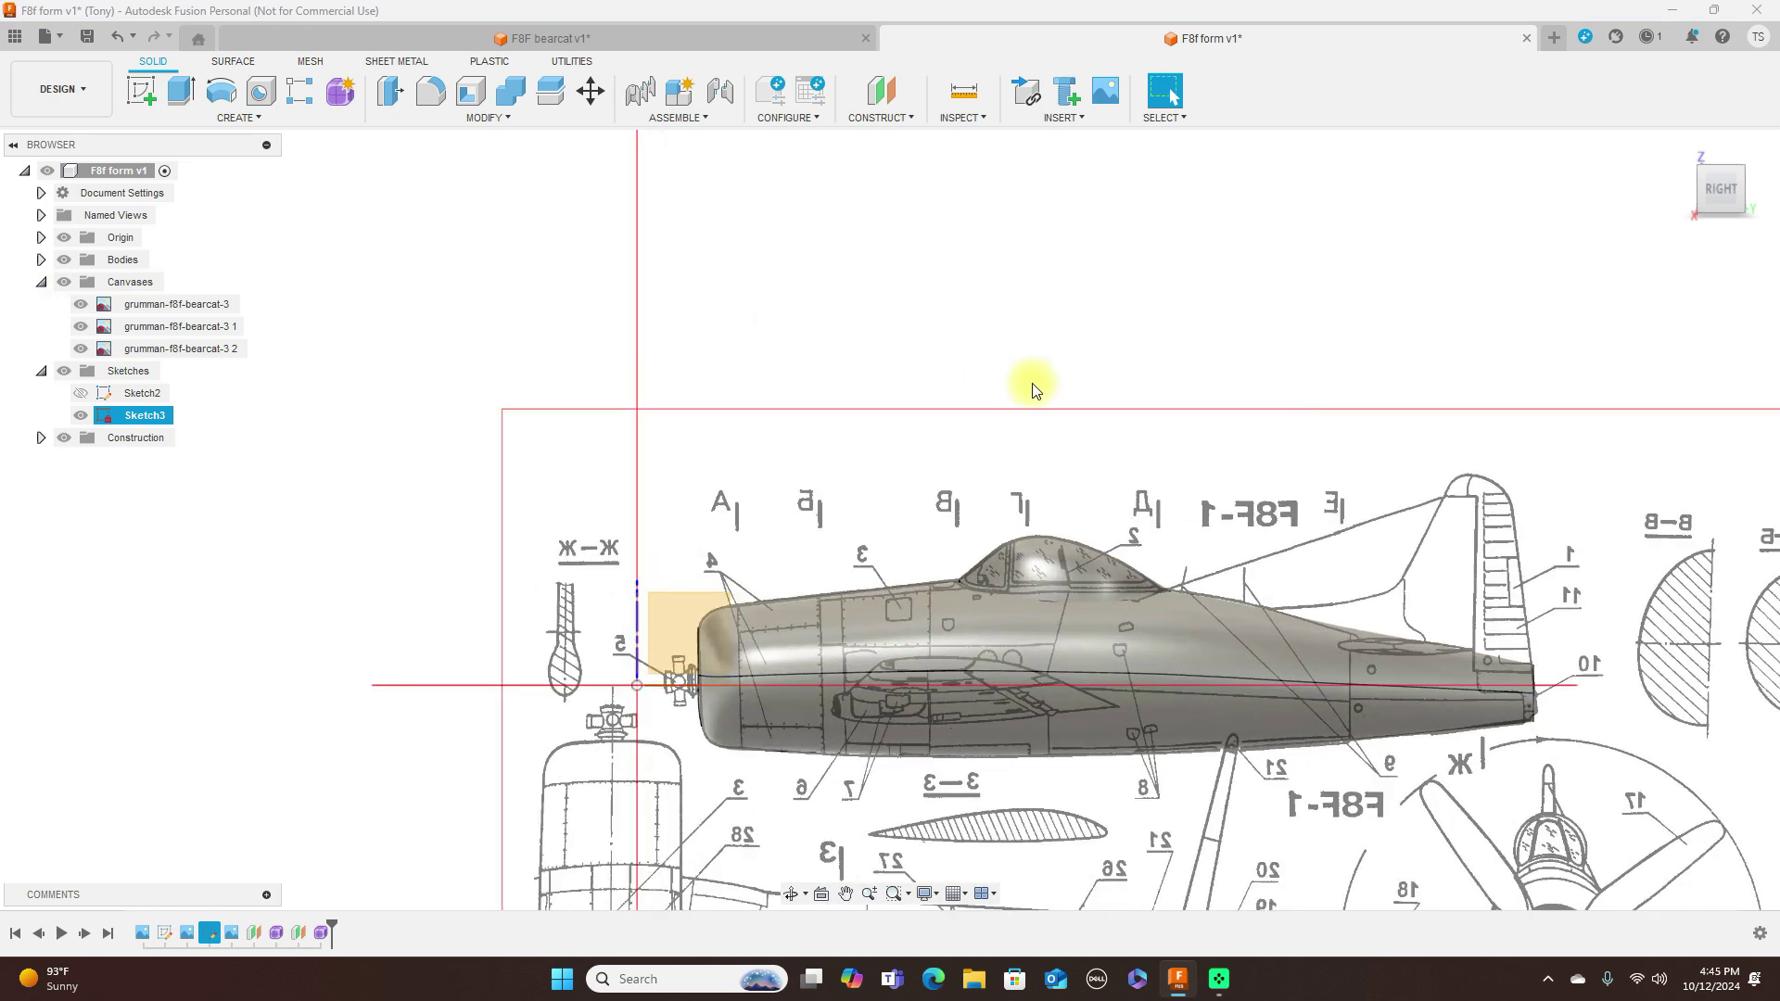
scroll(1036, 323, down, 1)
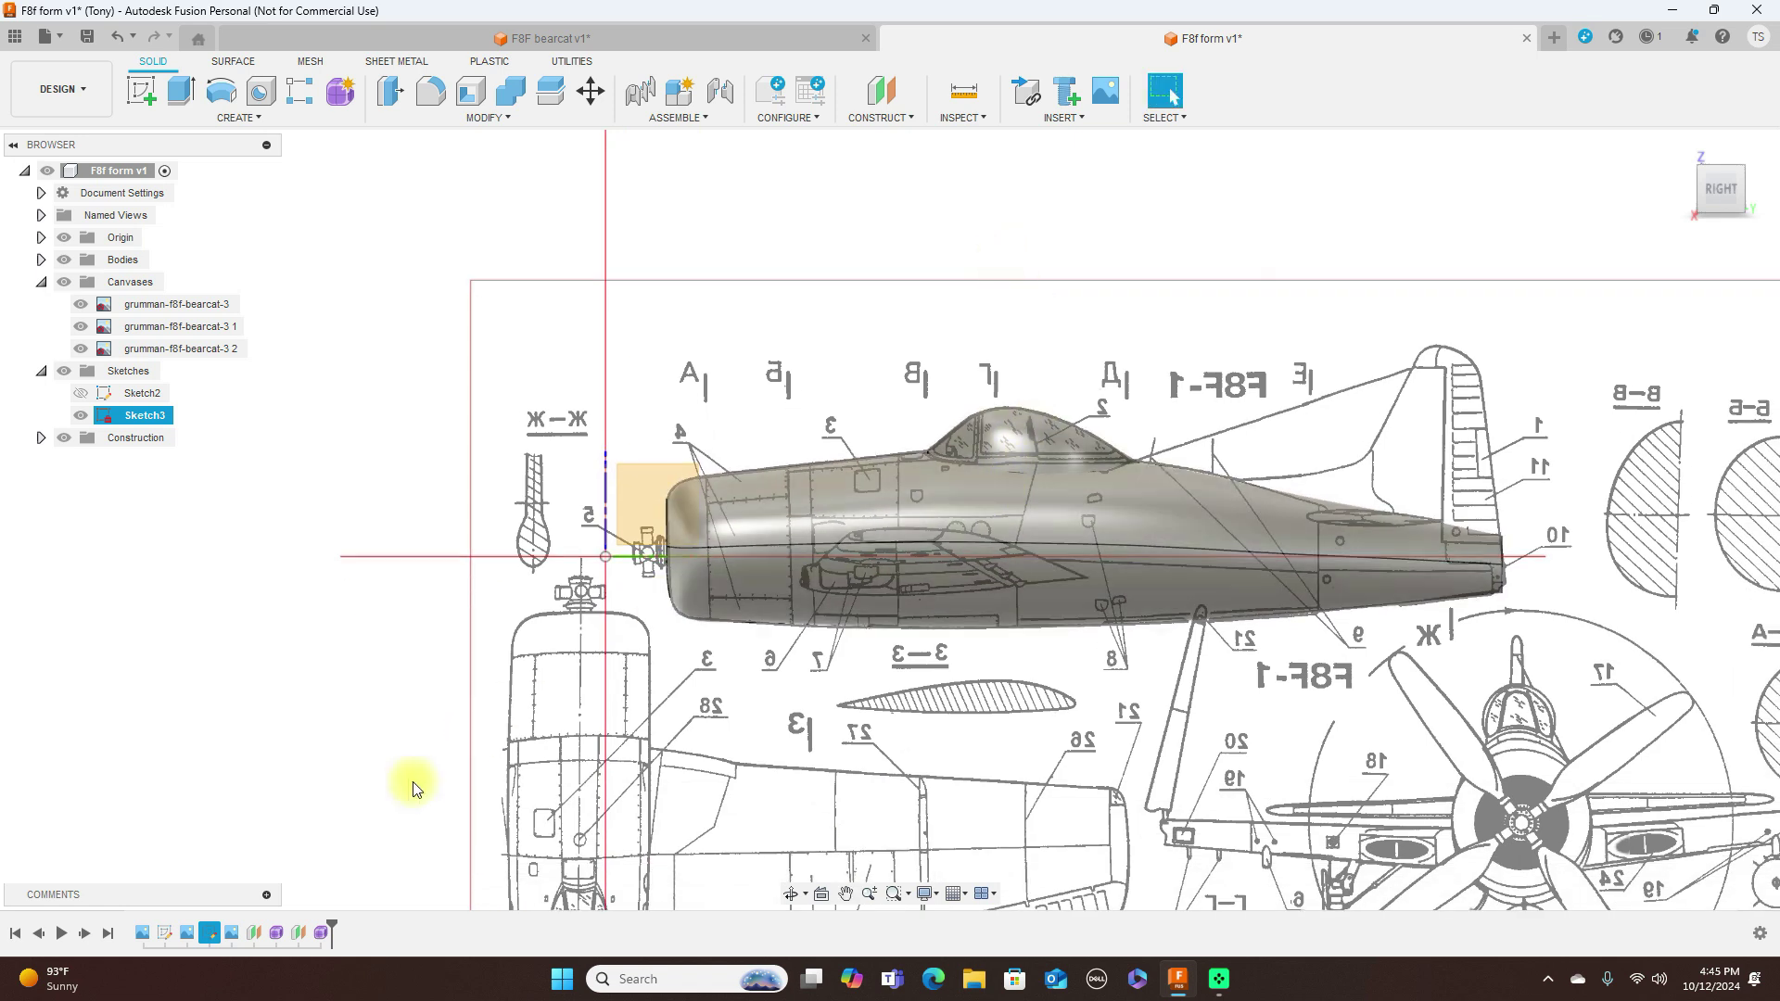
click(276, 936)
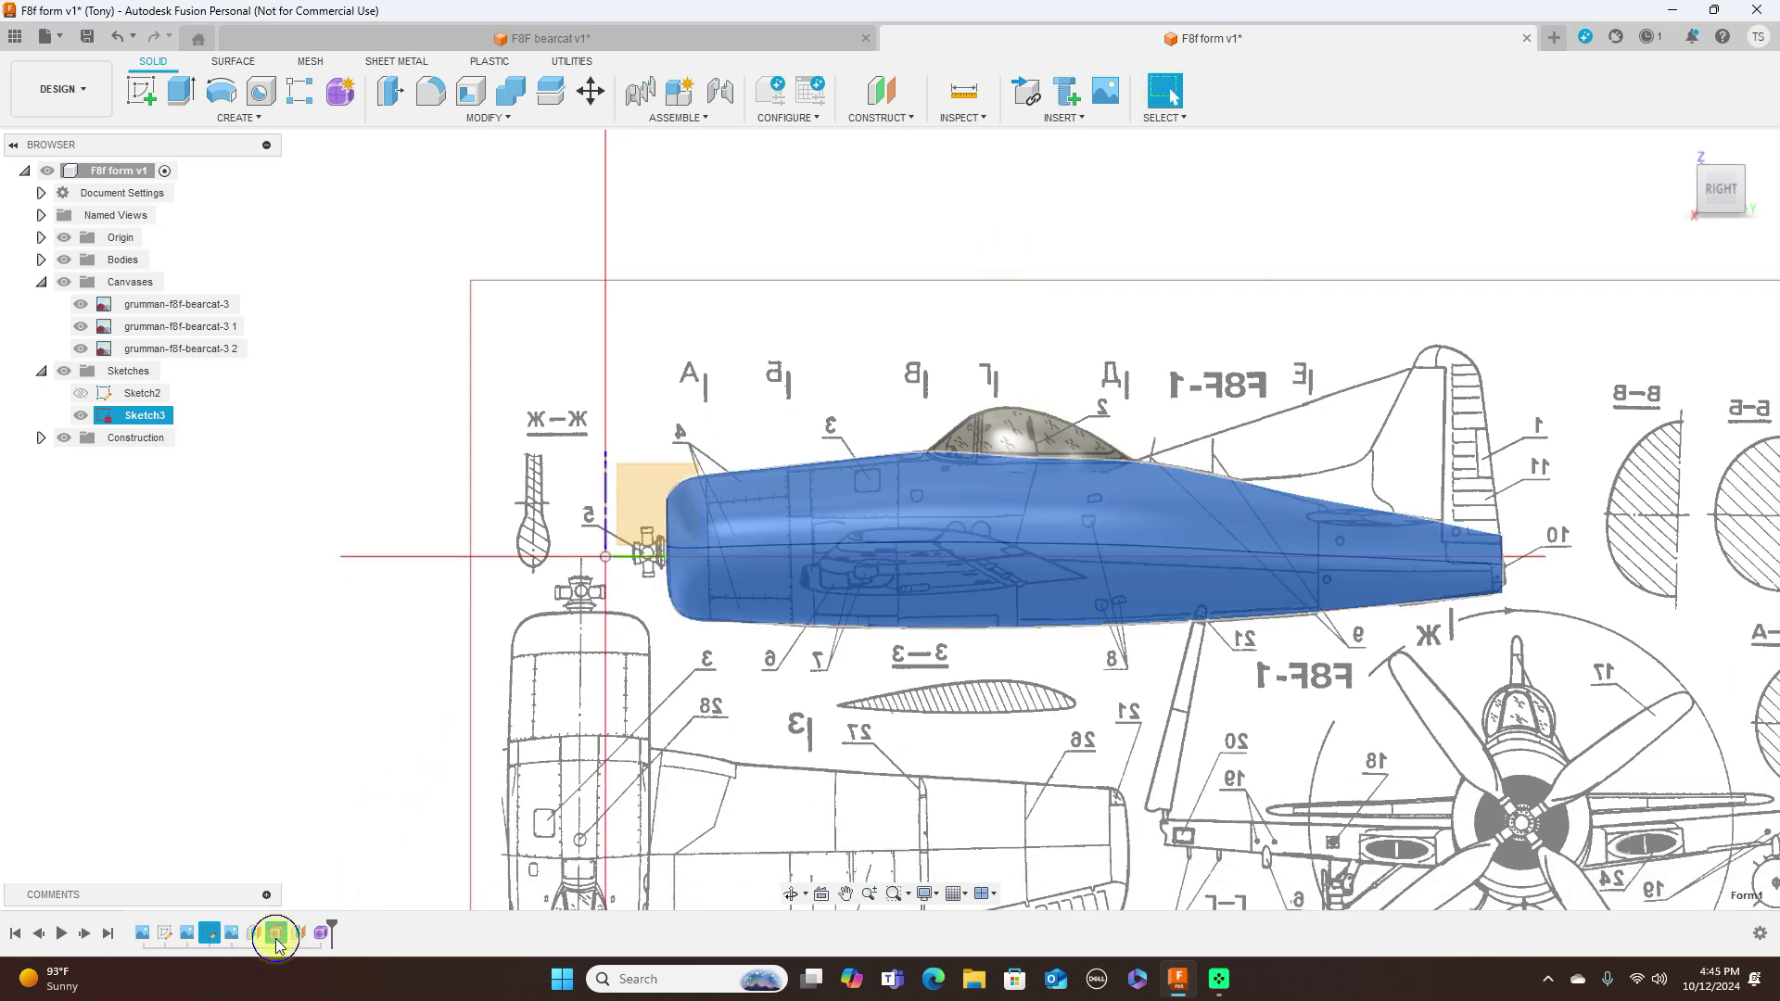
Step: Reopen Form1 for editing and select the four cockpit faces on both sides
right_click(275, 937)
click(343, 760)
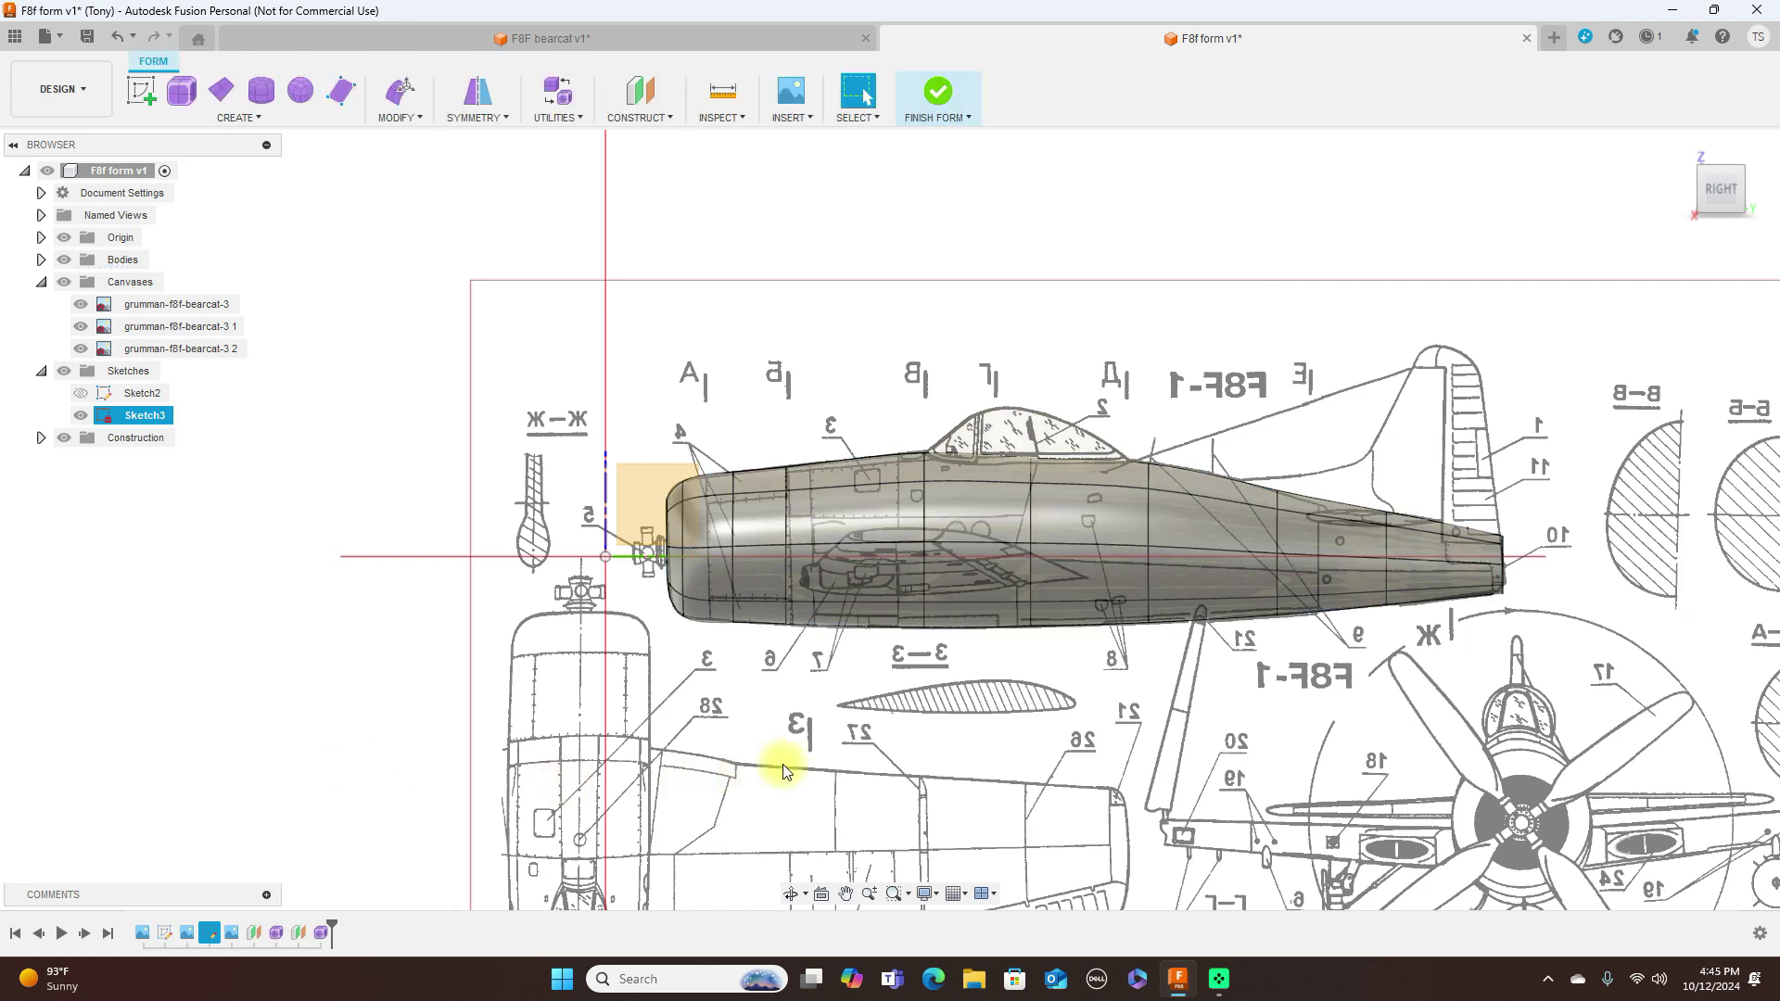
click(1008, 473)
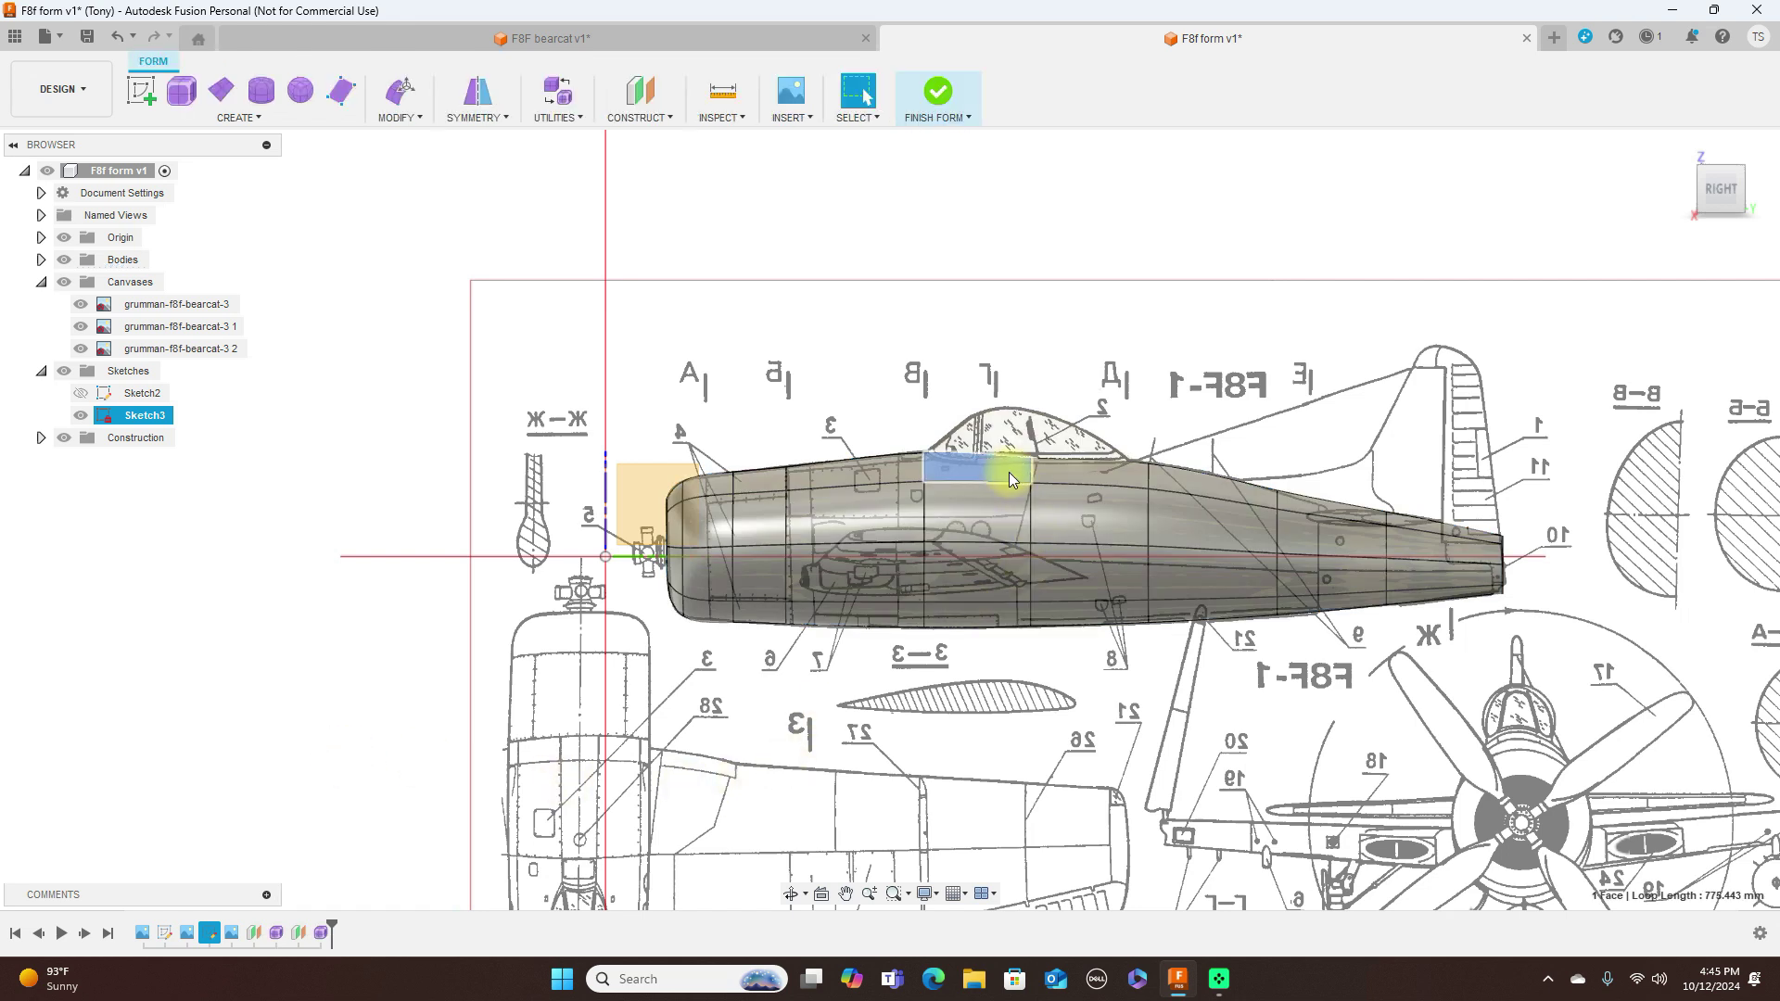
shift+click(1072, 472)
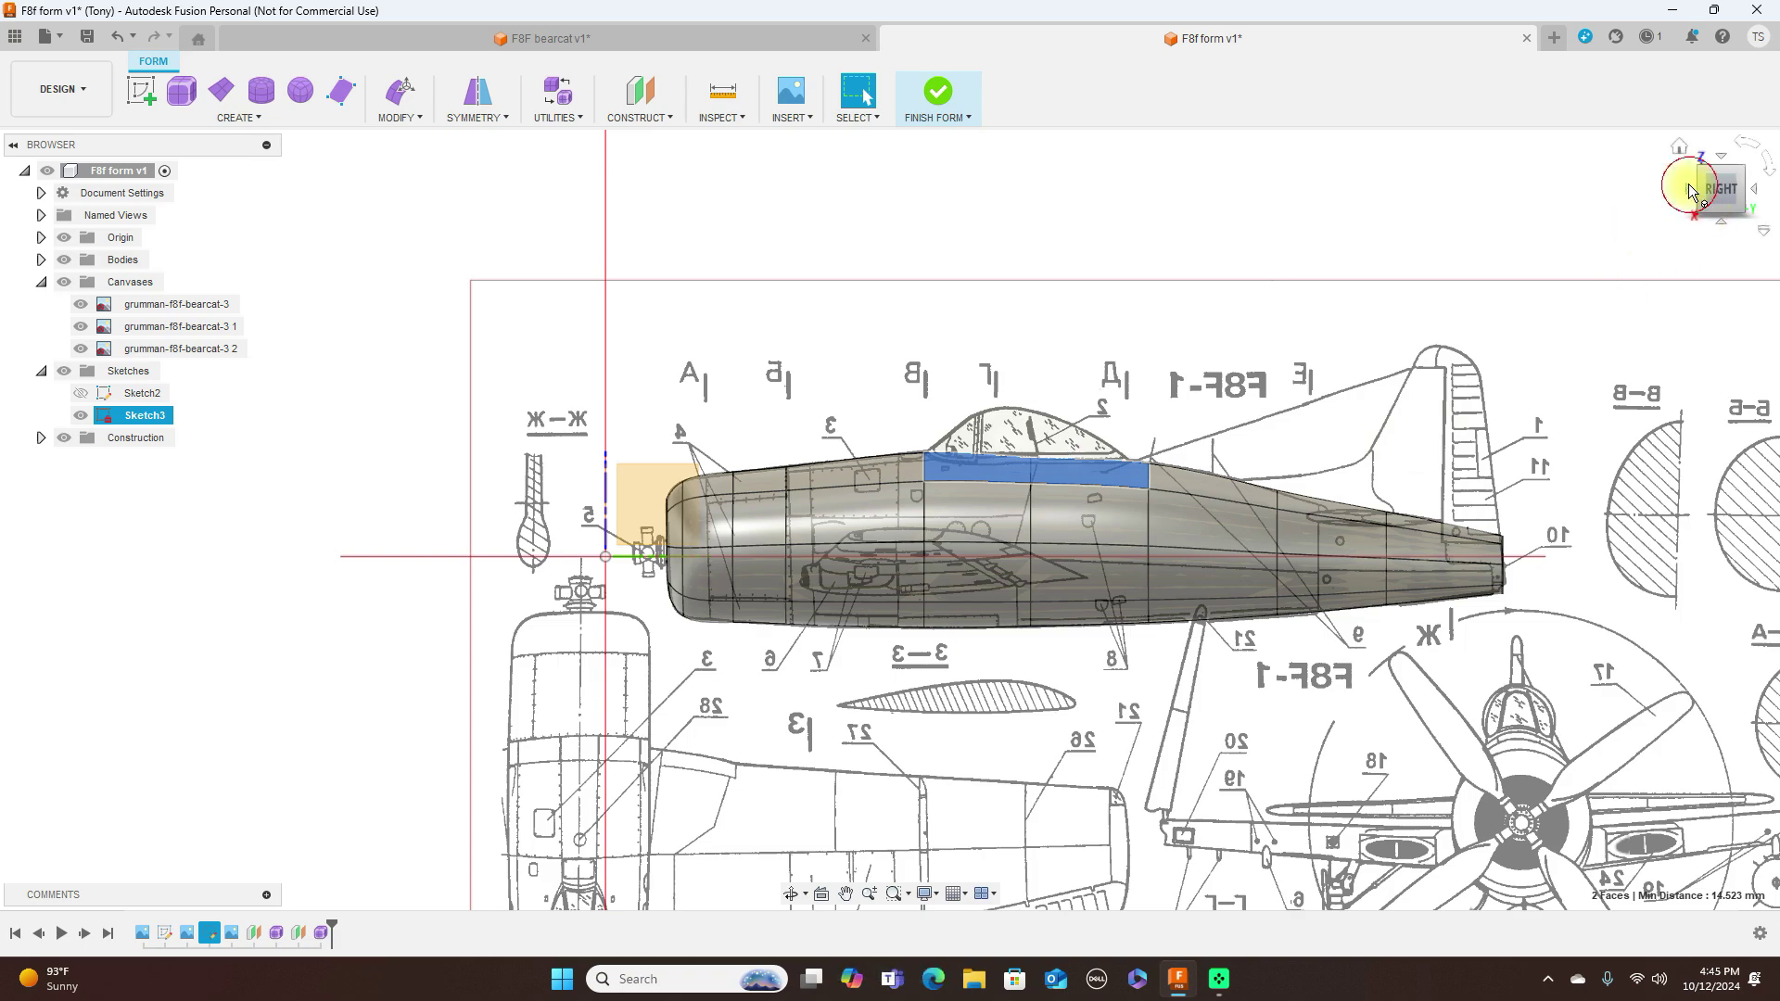
click(1690, 187)
click(1689, 184)
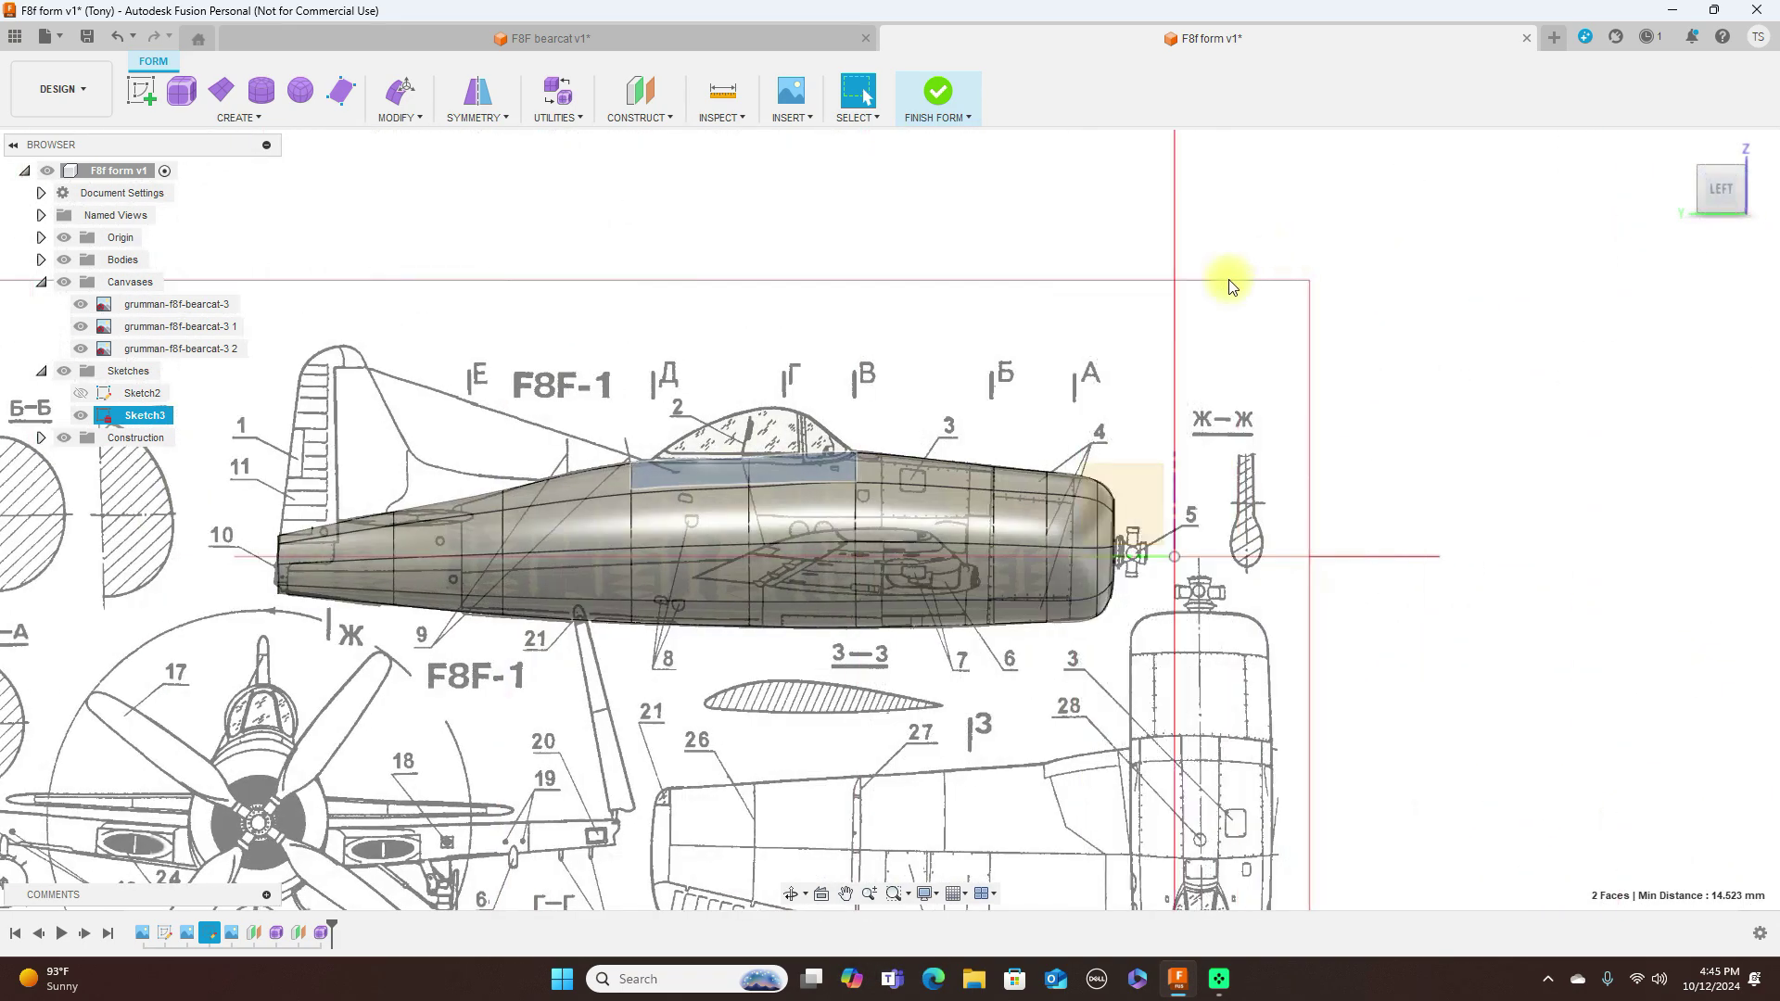
shift+click(705, 475)
shift+click(784, 475)
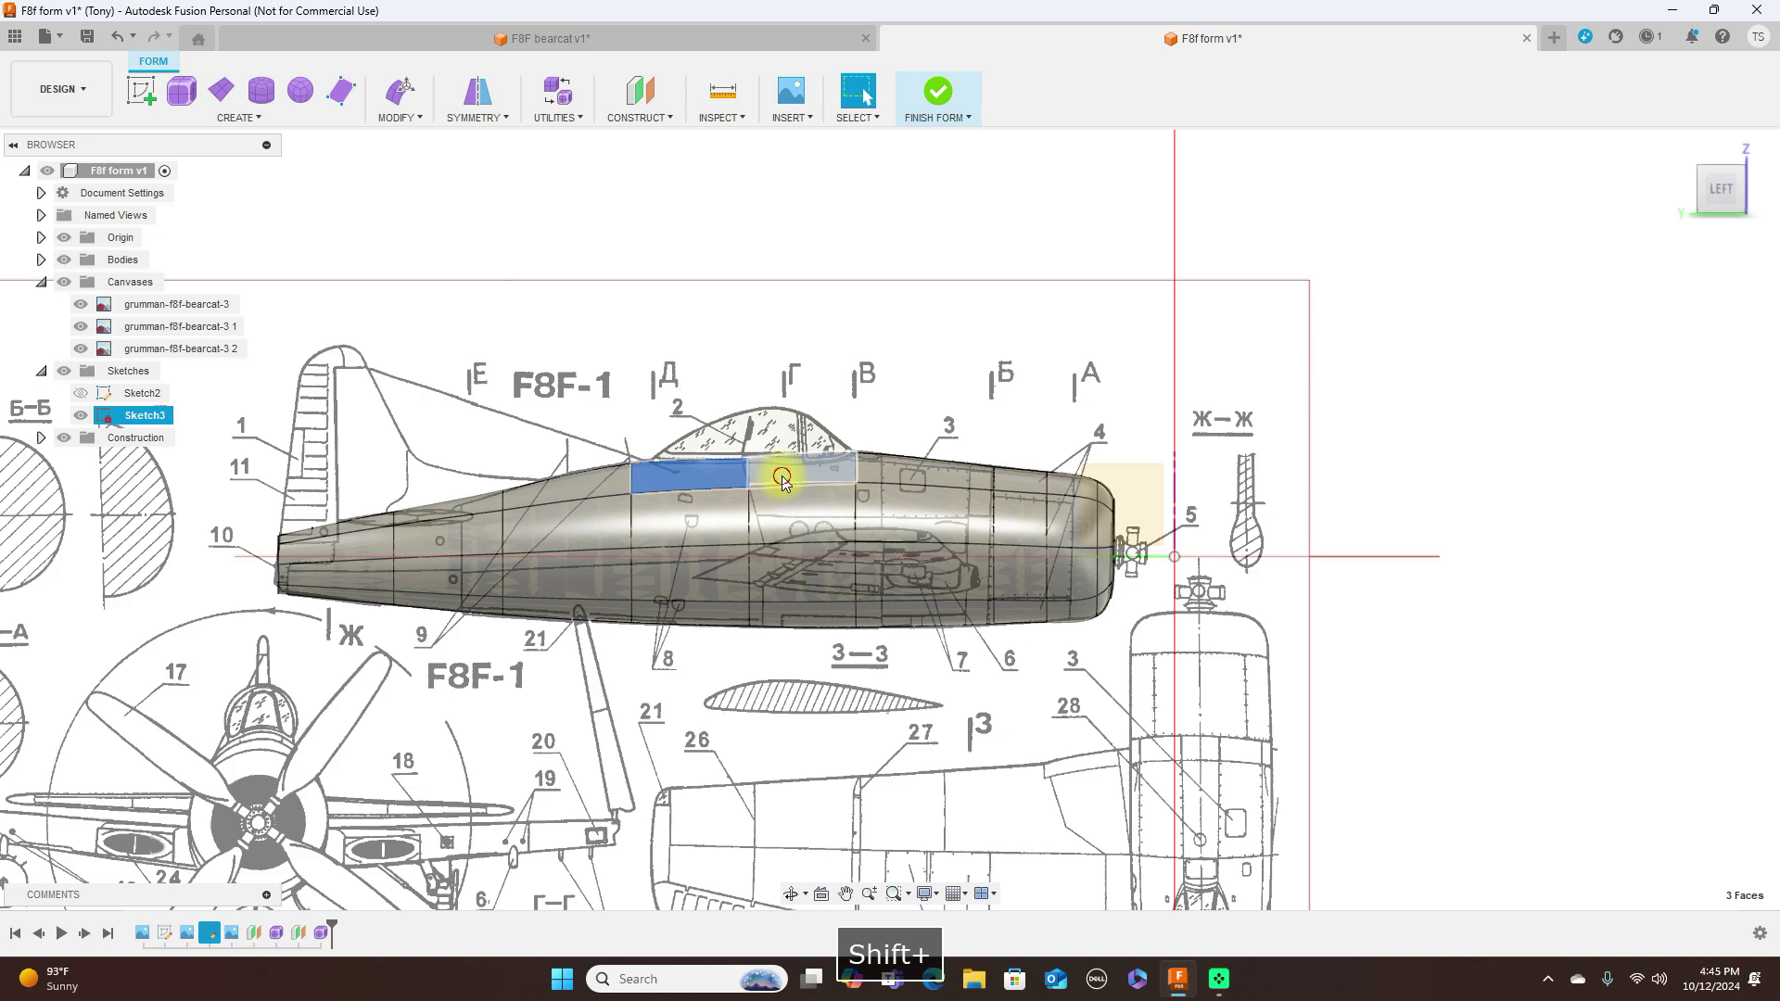
Step: Raise the four cockpit faces 13.34 mm with the planar handle, then Finish Form
right_click(1431, 421)
click(1502, 394)
click(1762, 195)
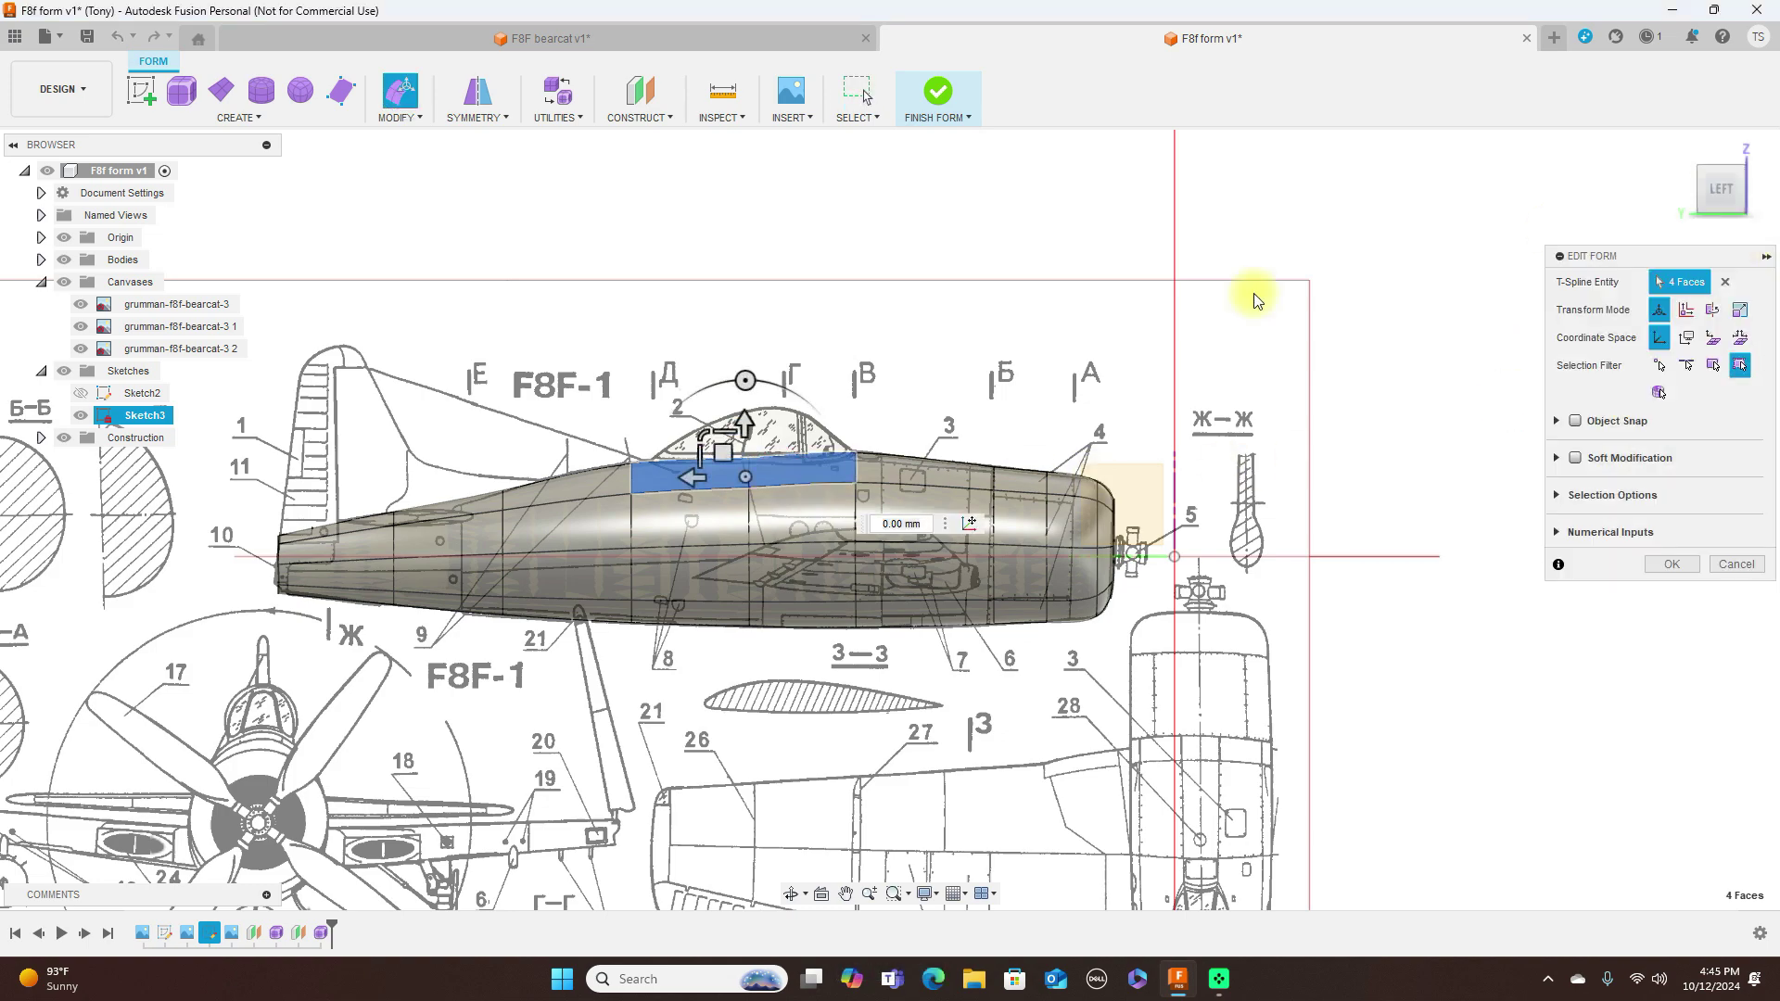
click(910, 448)
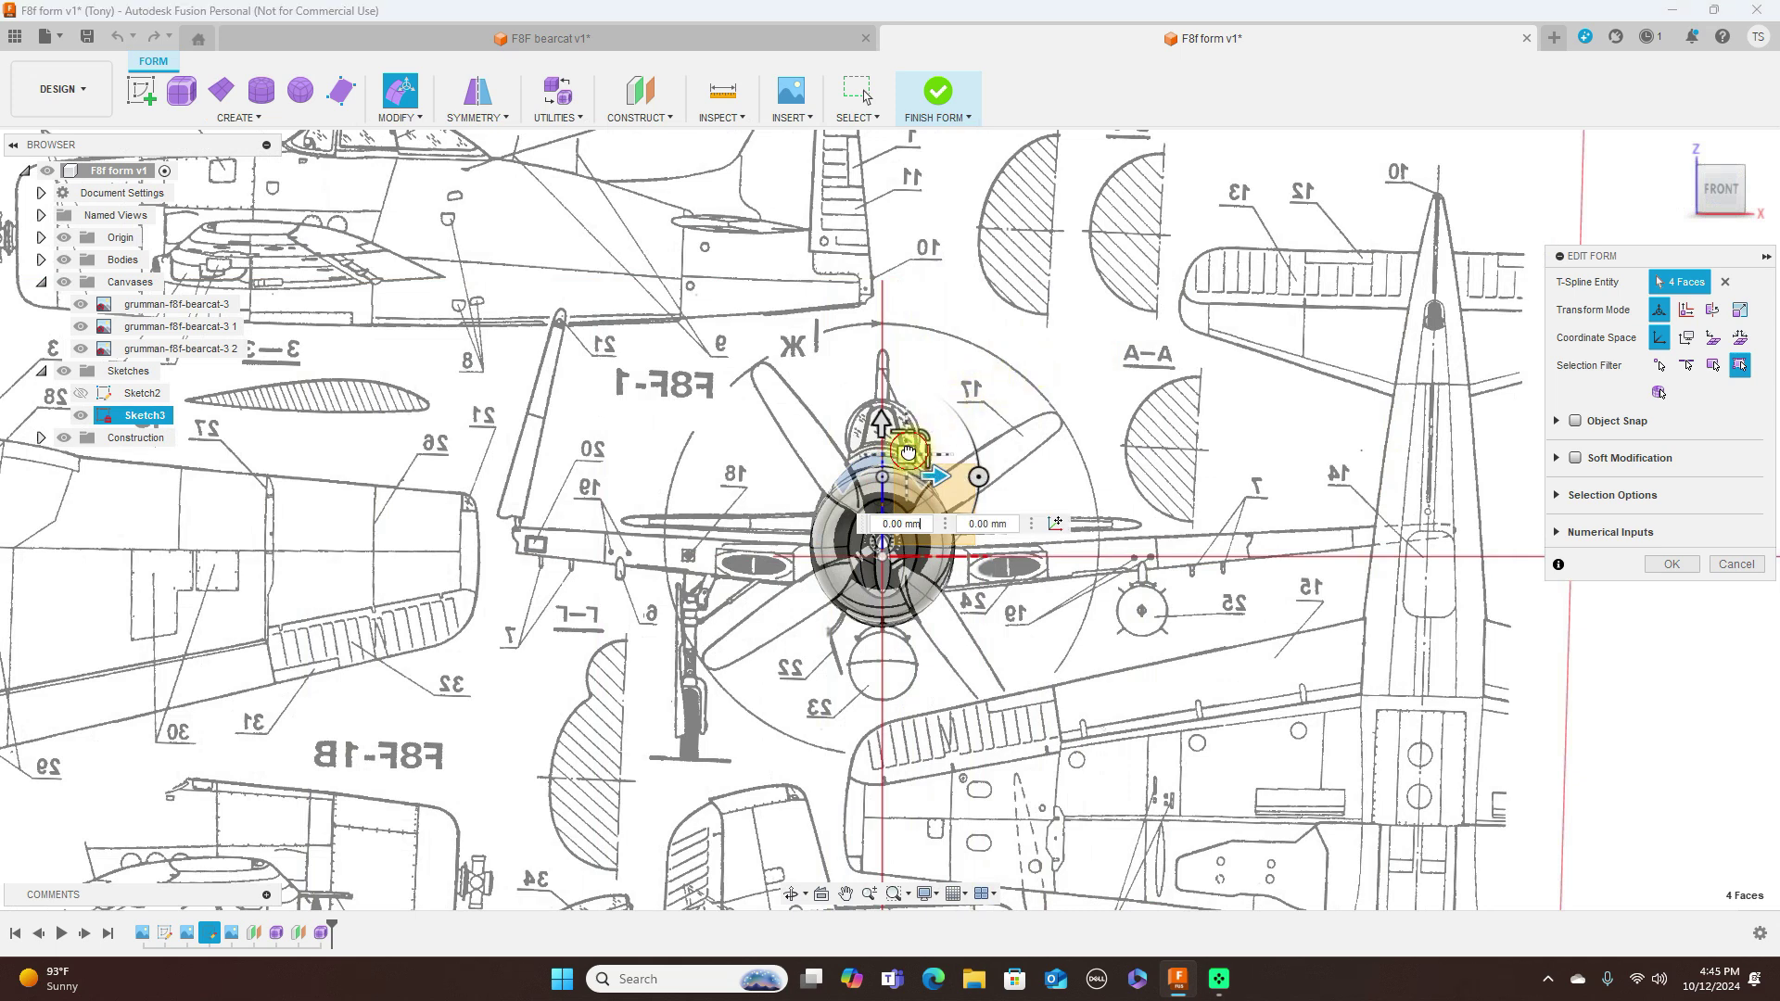
drag(908, 451, 908, 449)
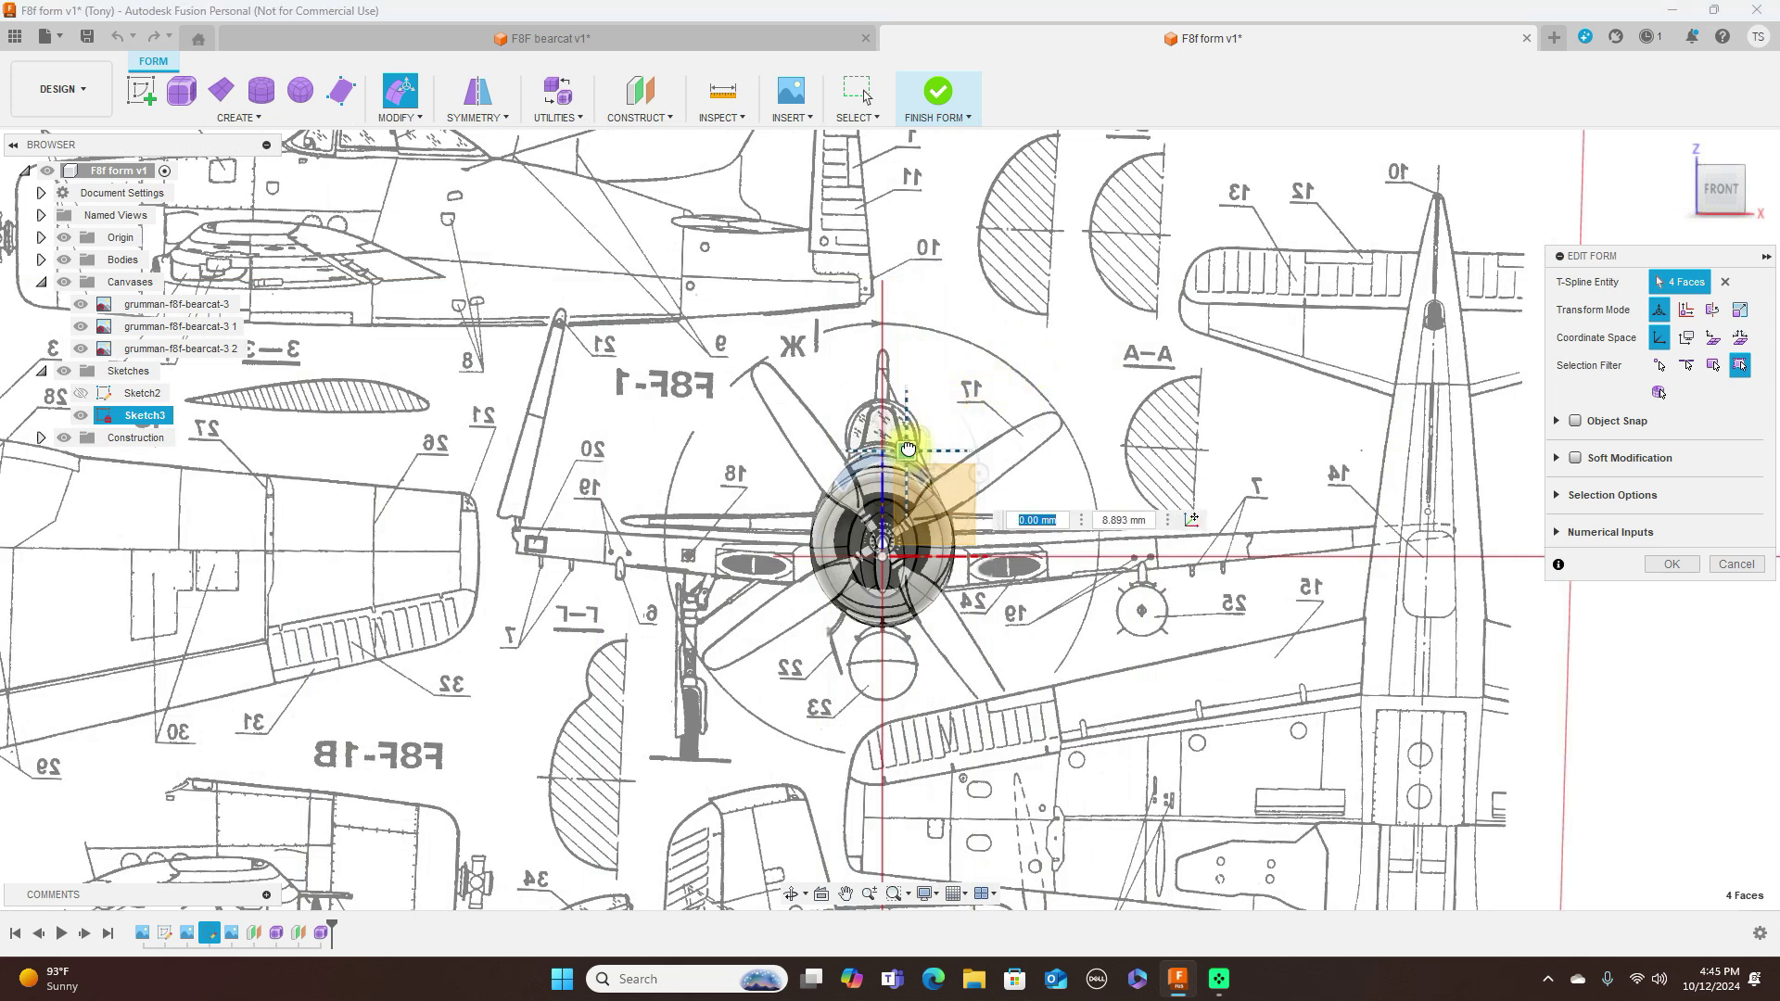
key(Tab)
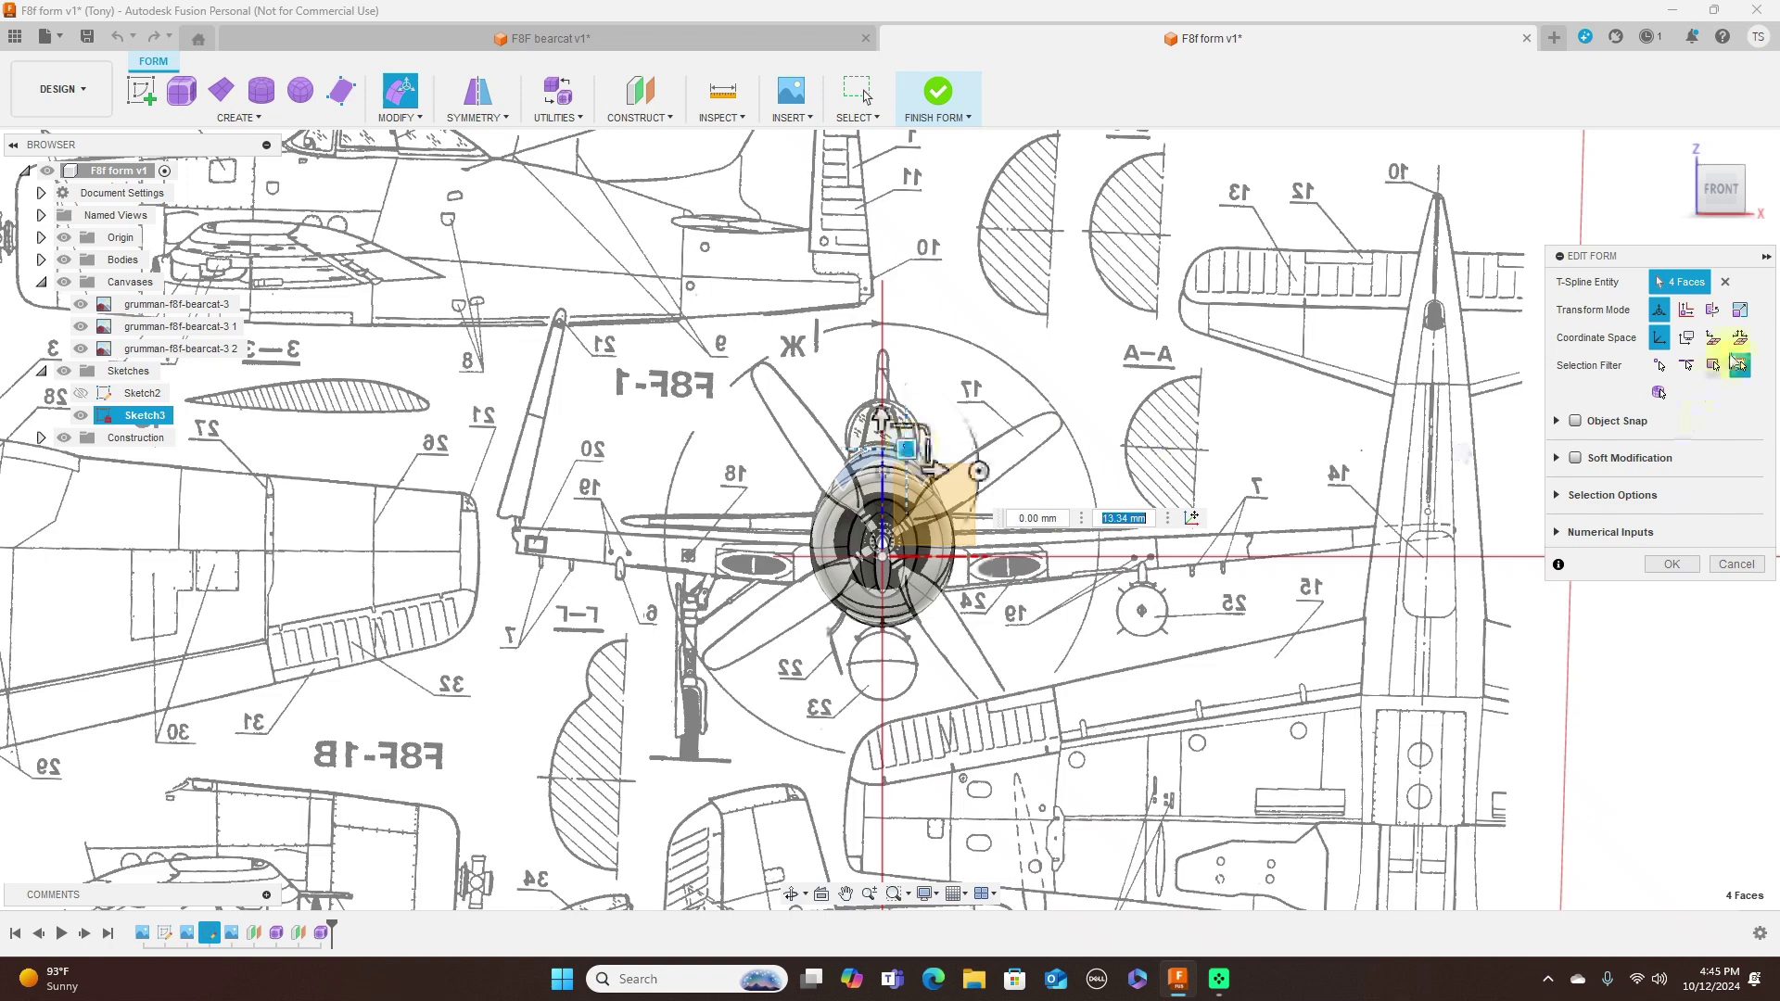
click(1761, 194)
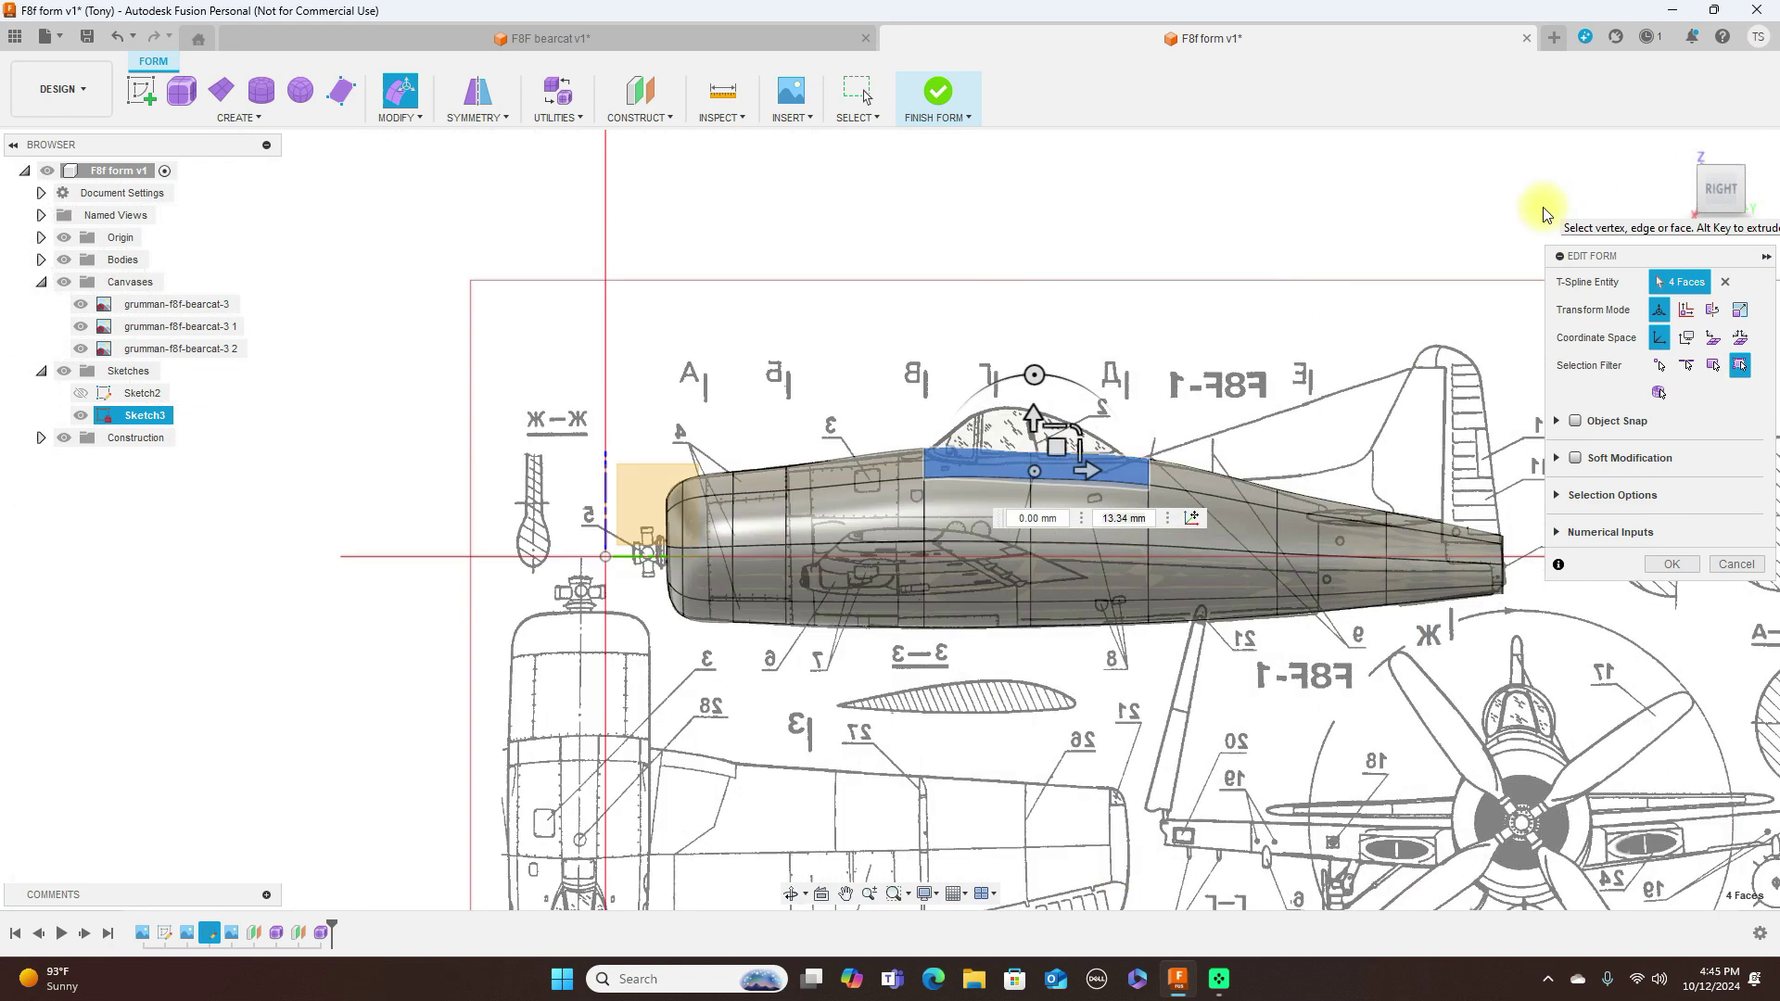
click(946, 100)
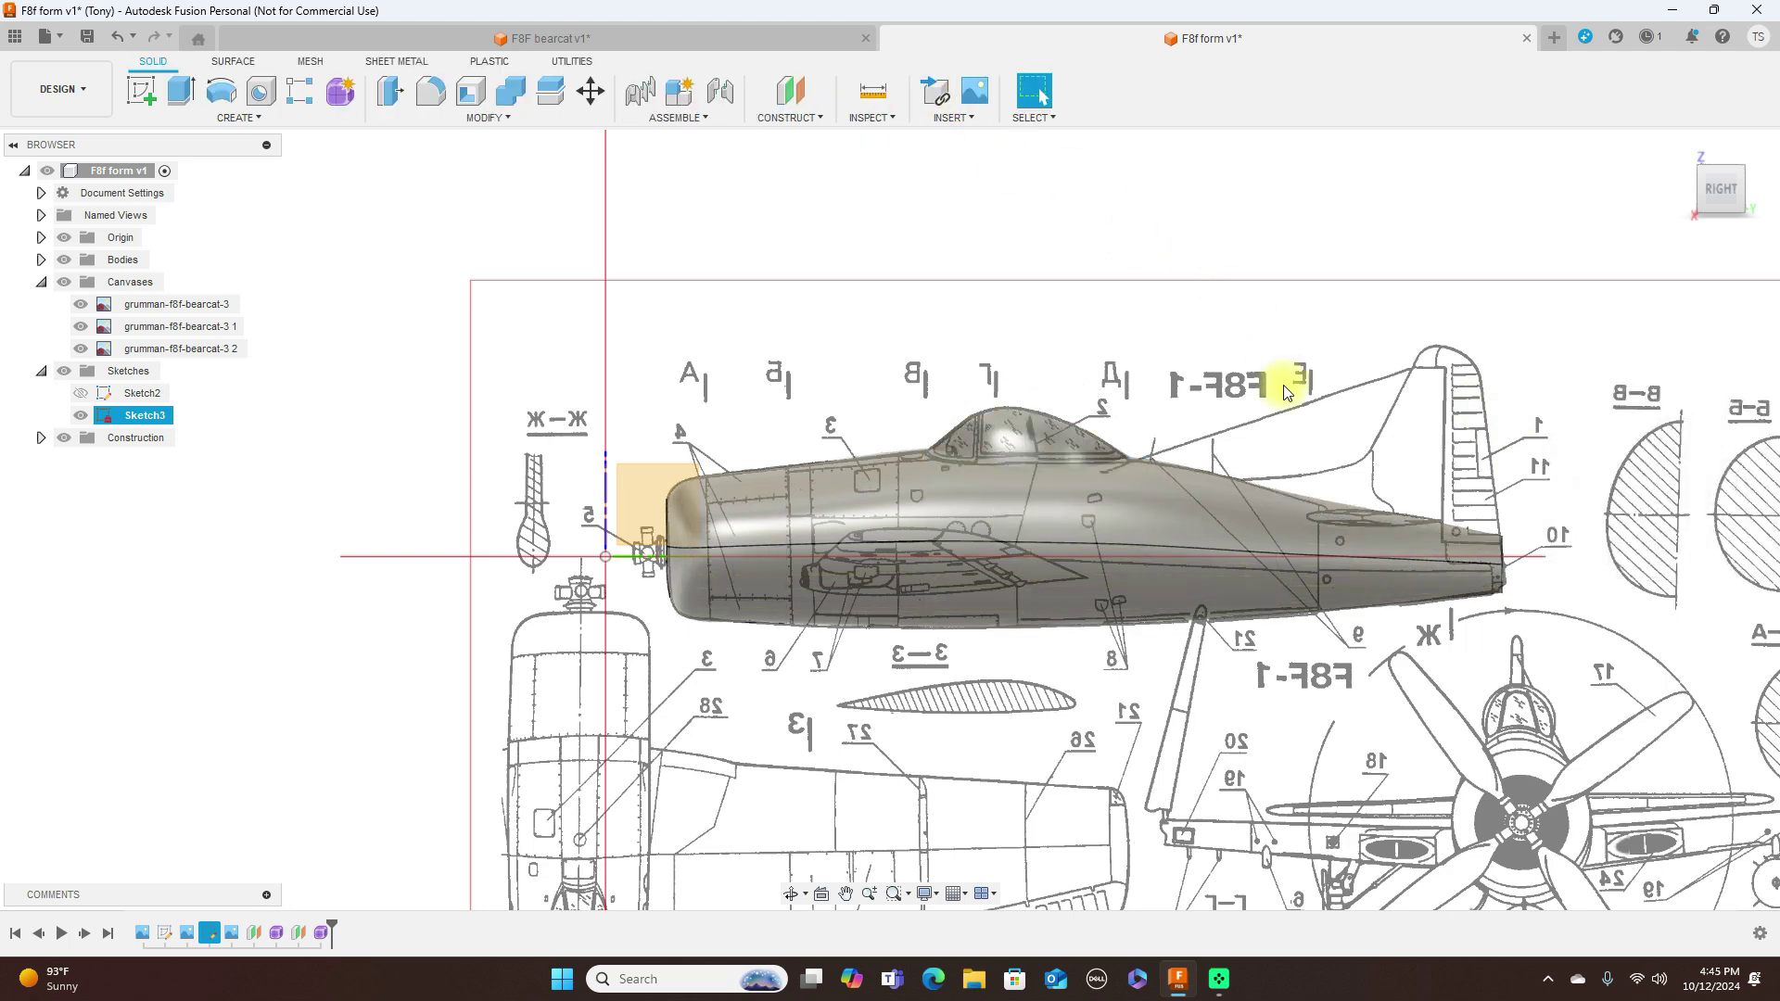
scroll(1144, 302, down, 3)
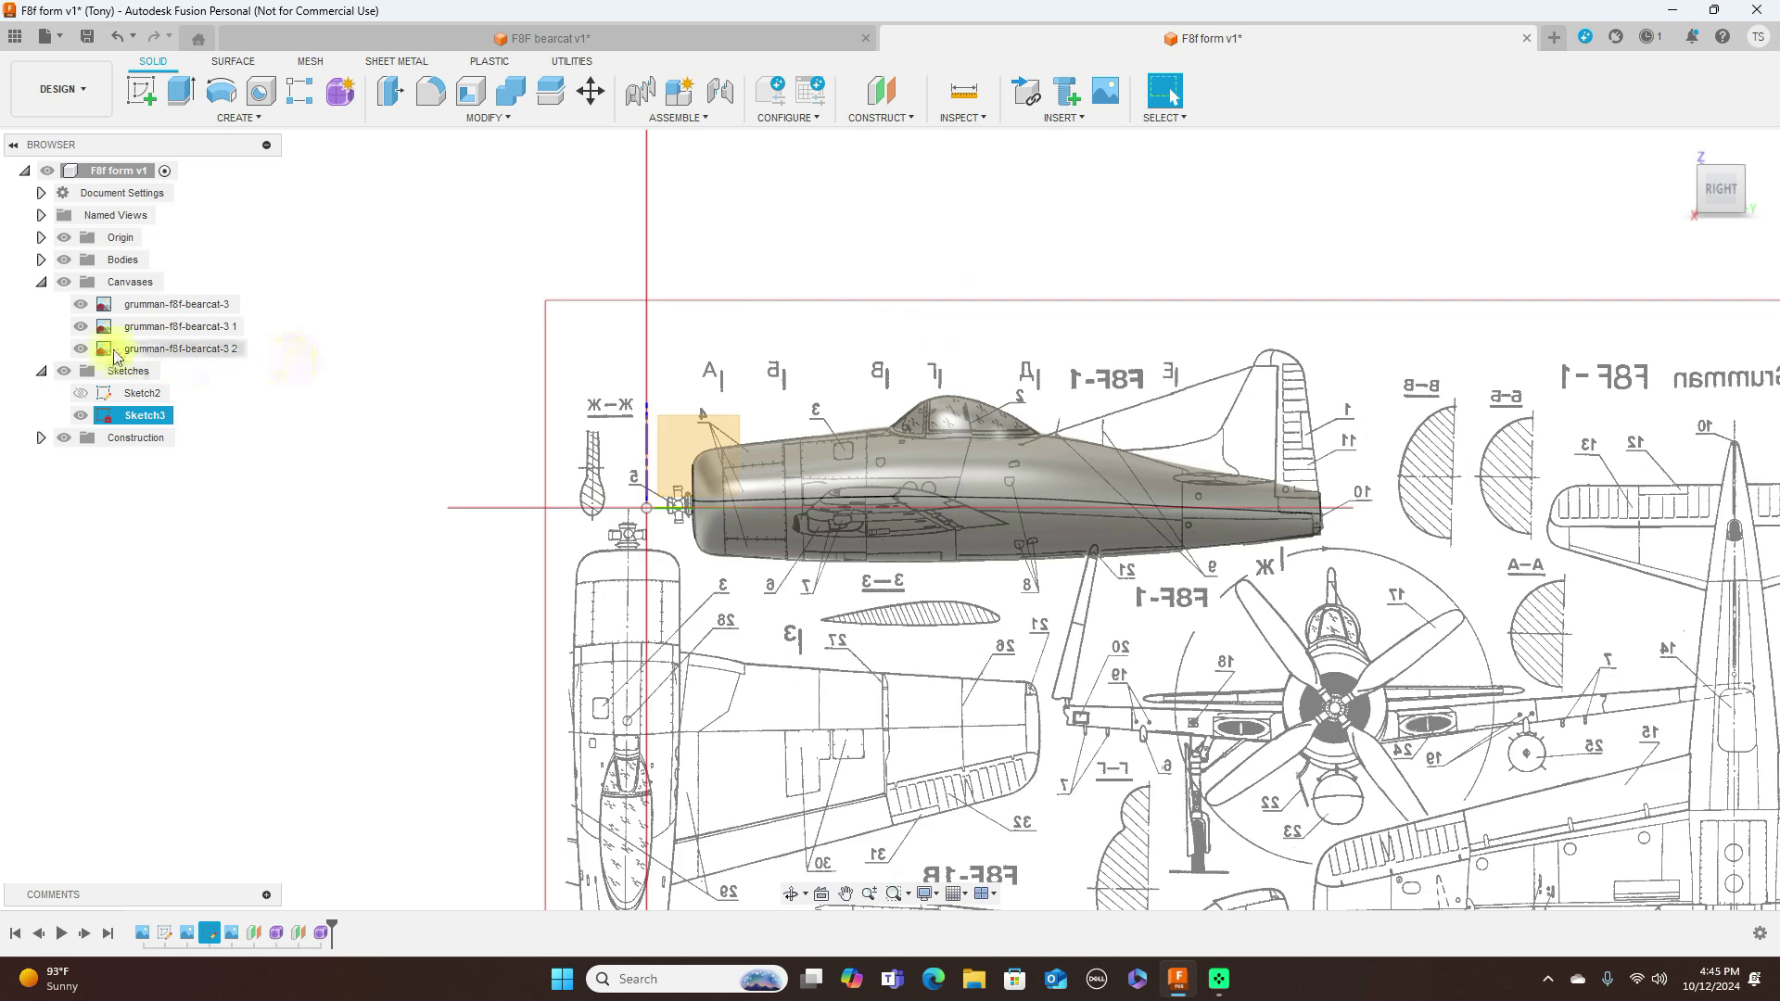
click(64, 282)
click(65, 282)
click(65, 281)
click(65, 282)
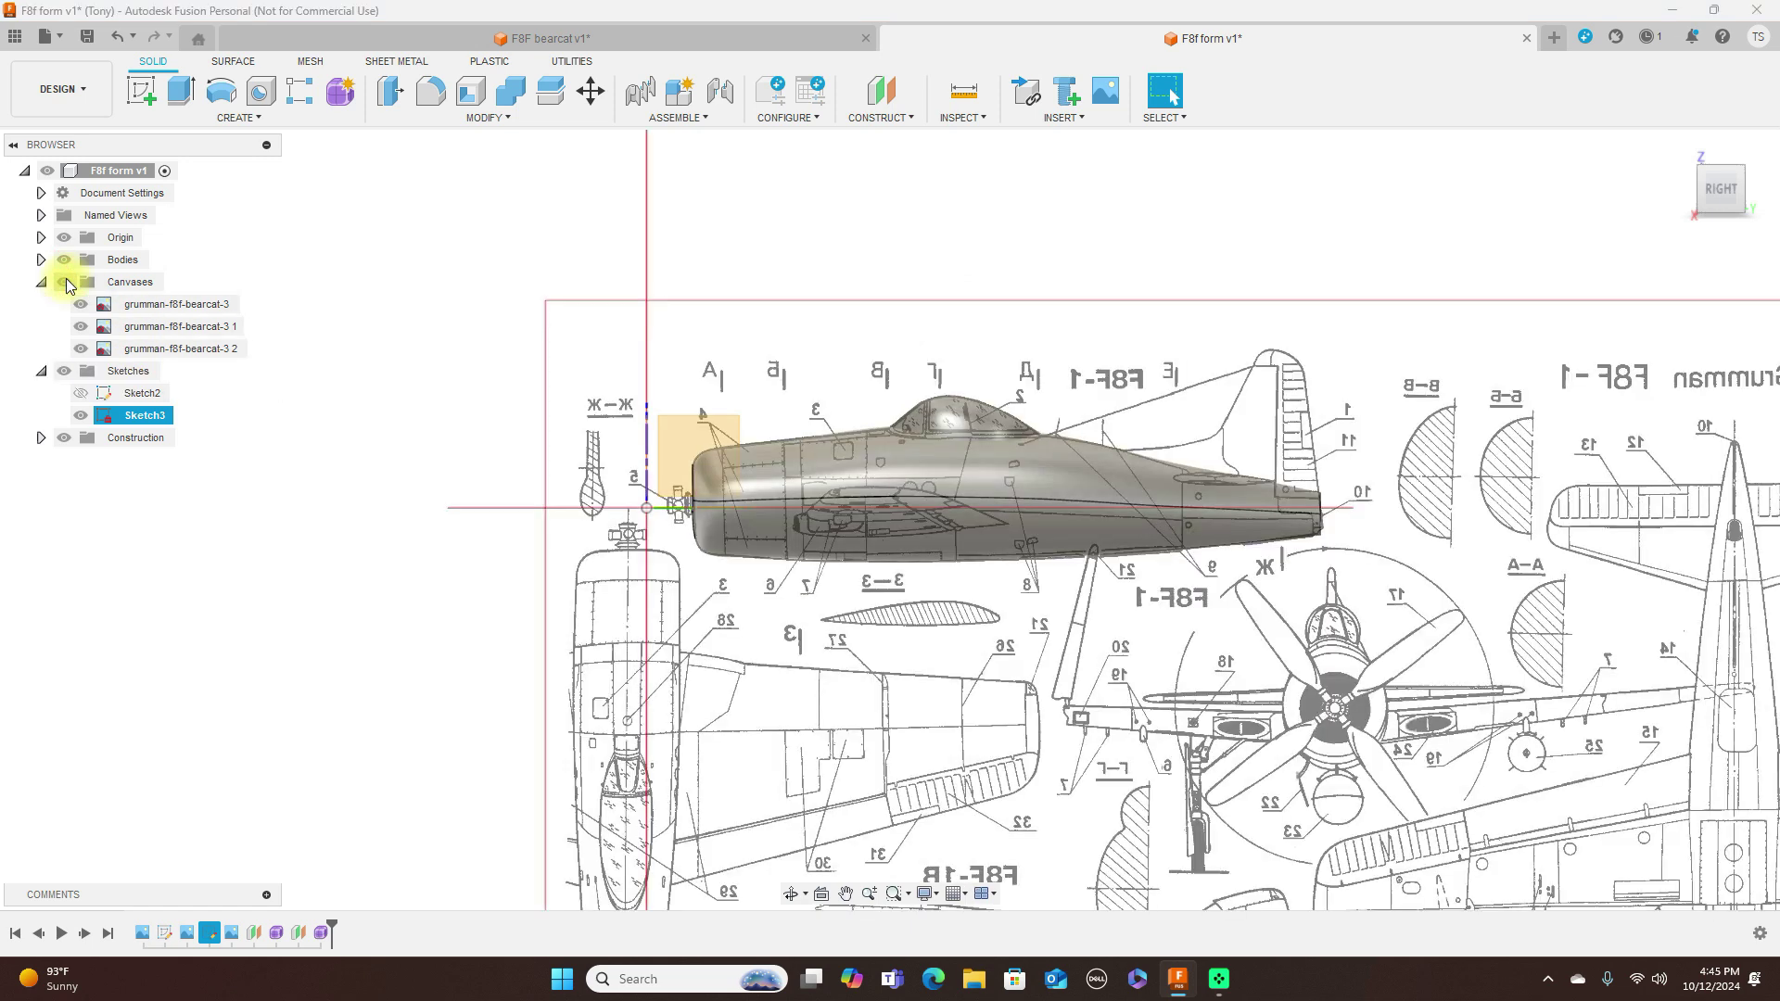
scroll(676, 603, up, 2)
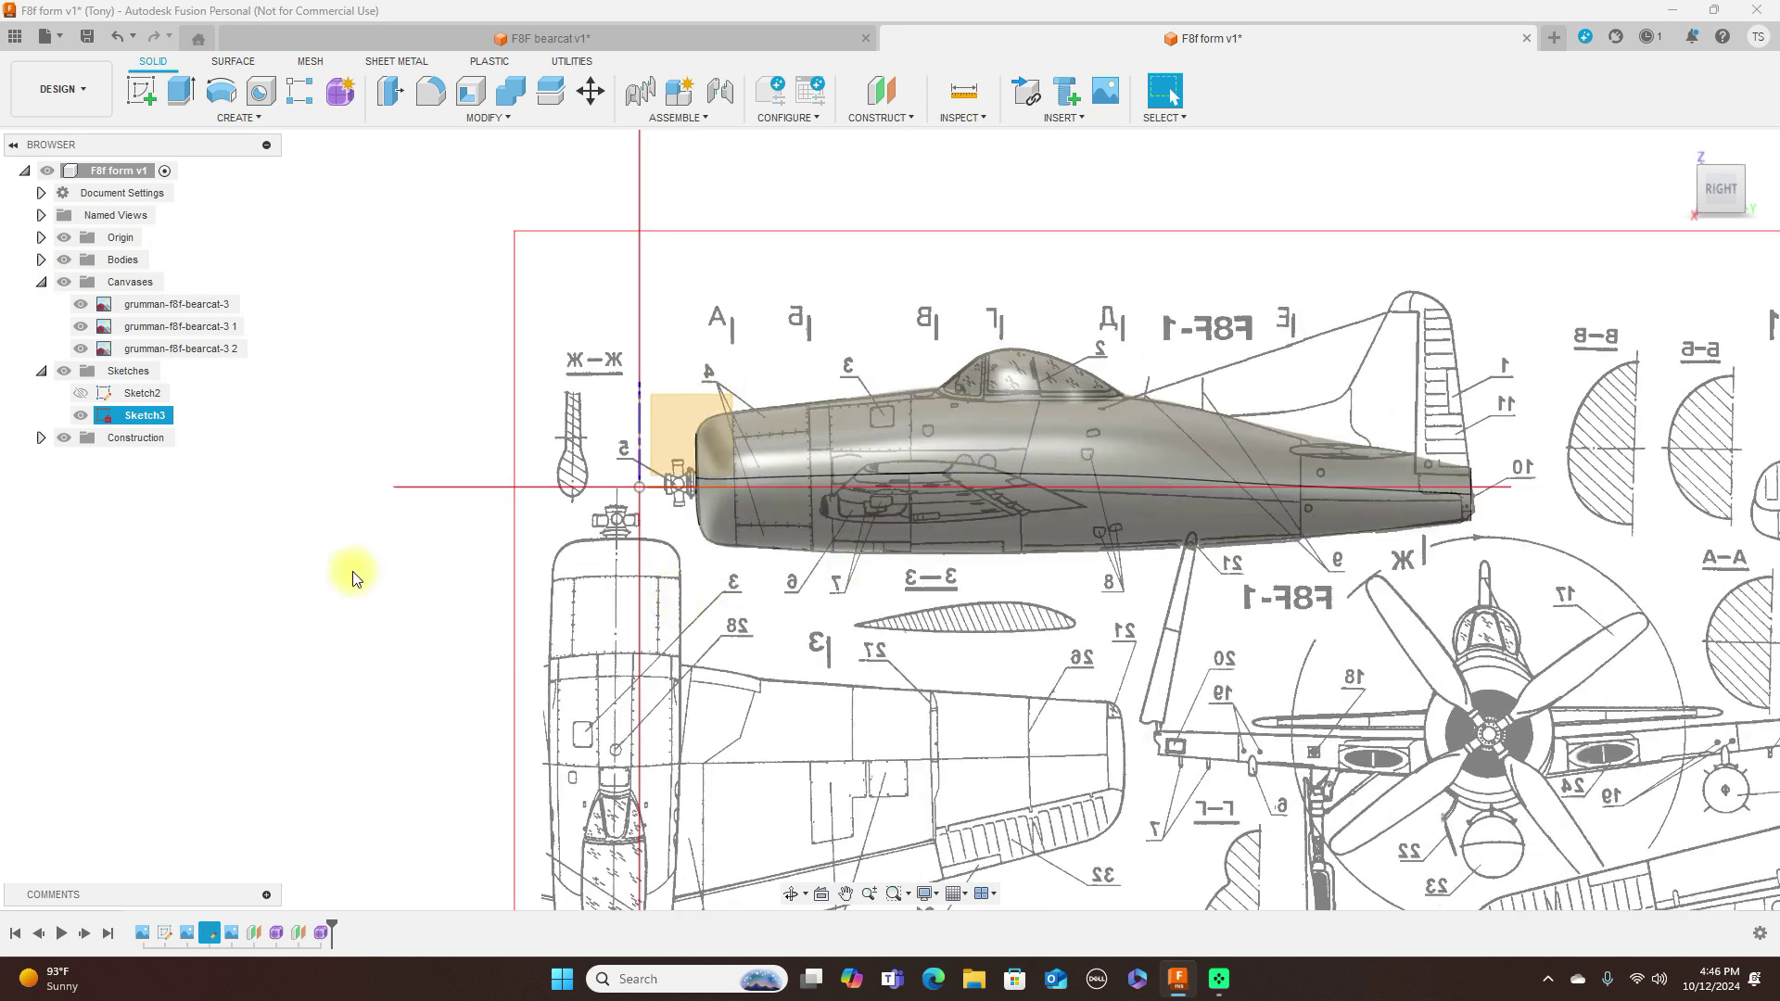
Step: Reopen Form1 for editing and select the two faces just behind the canopy
click(276, 933)
right_click(276, 933)
click(330, 755)
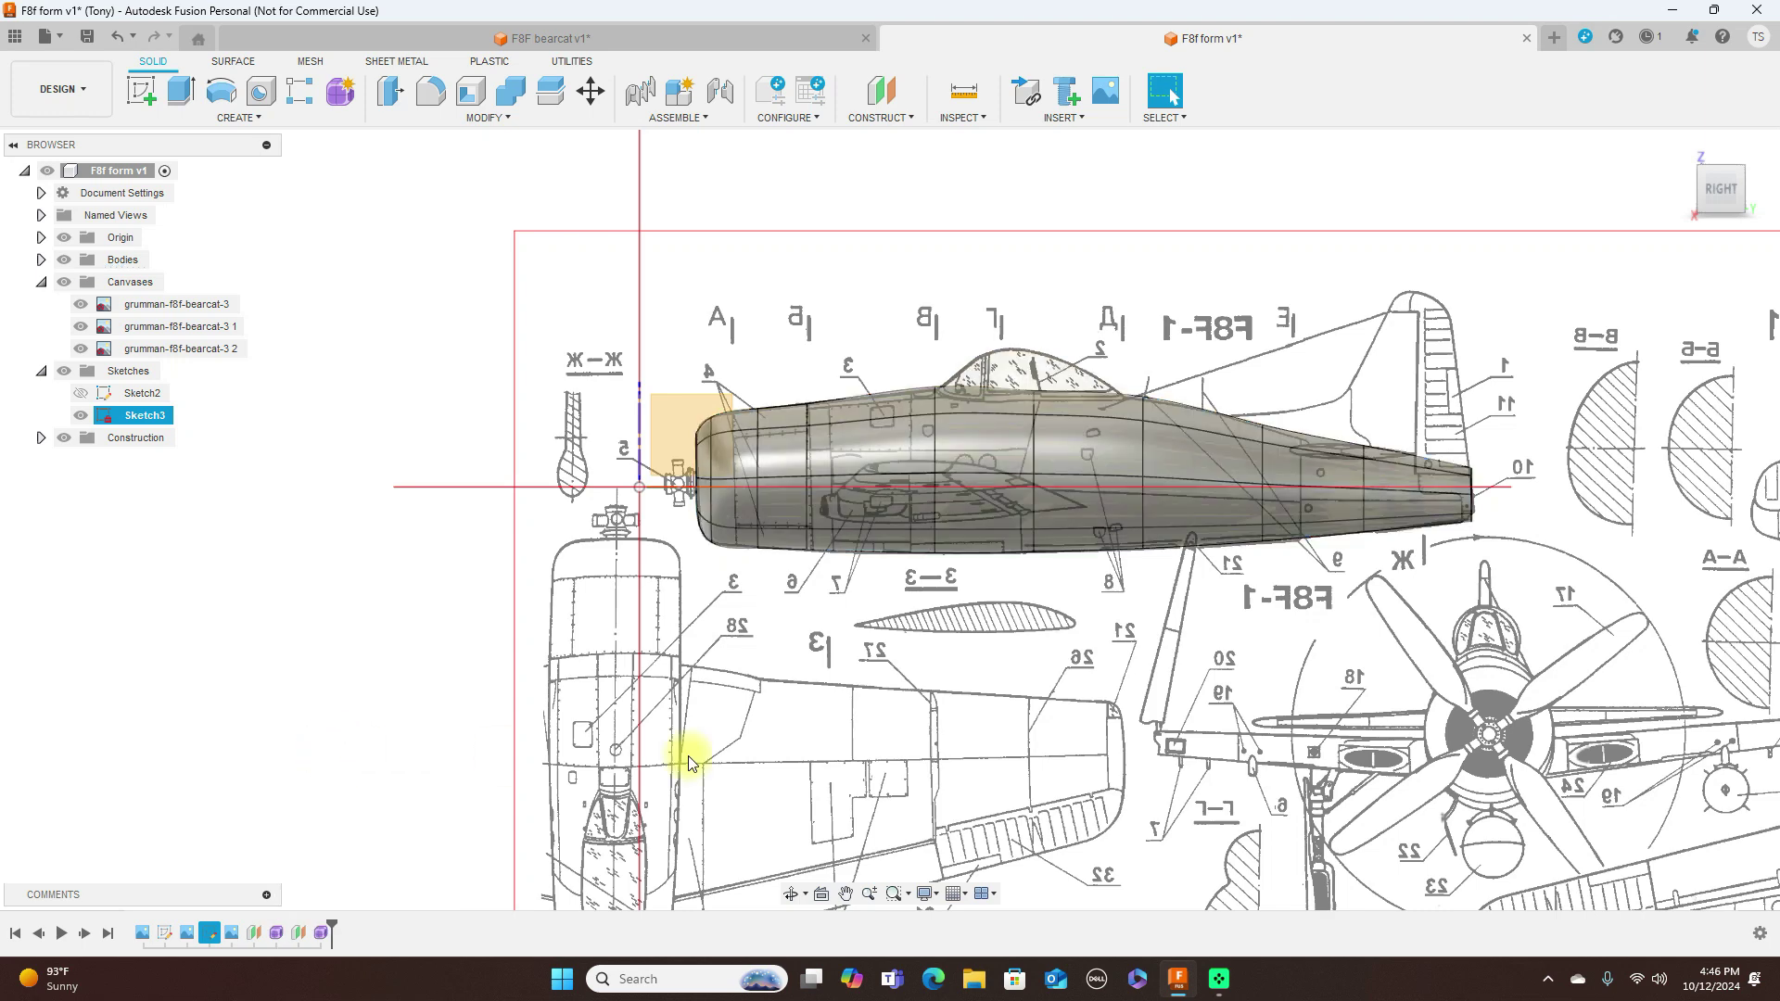
click(1094, 408)
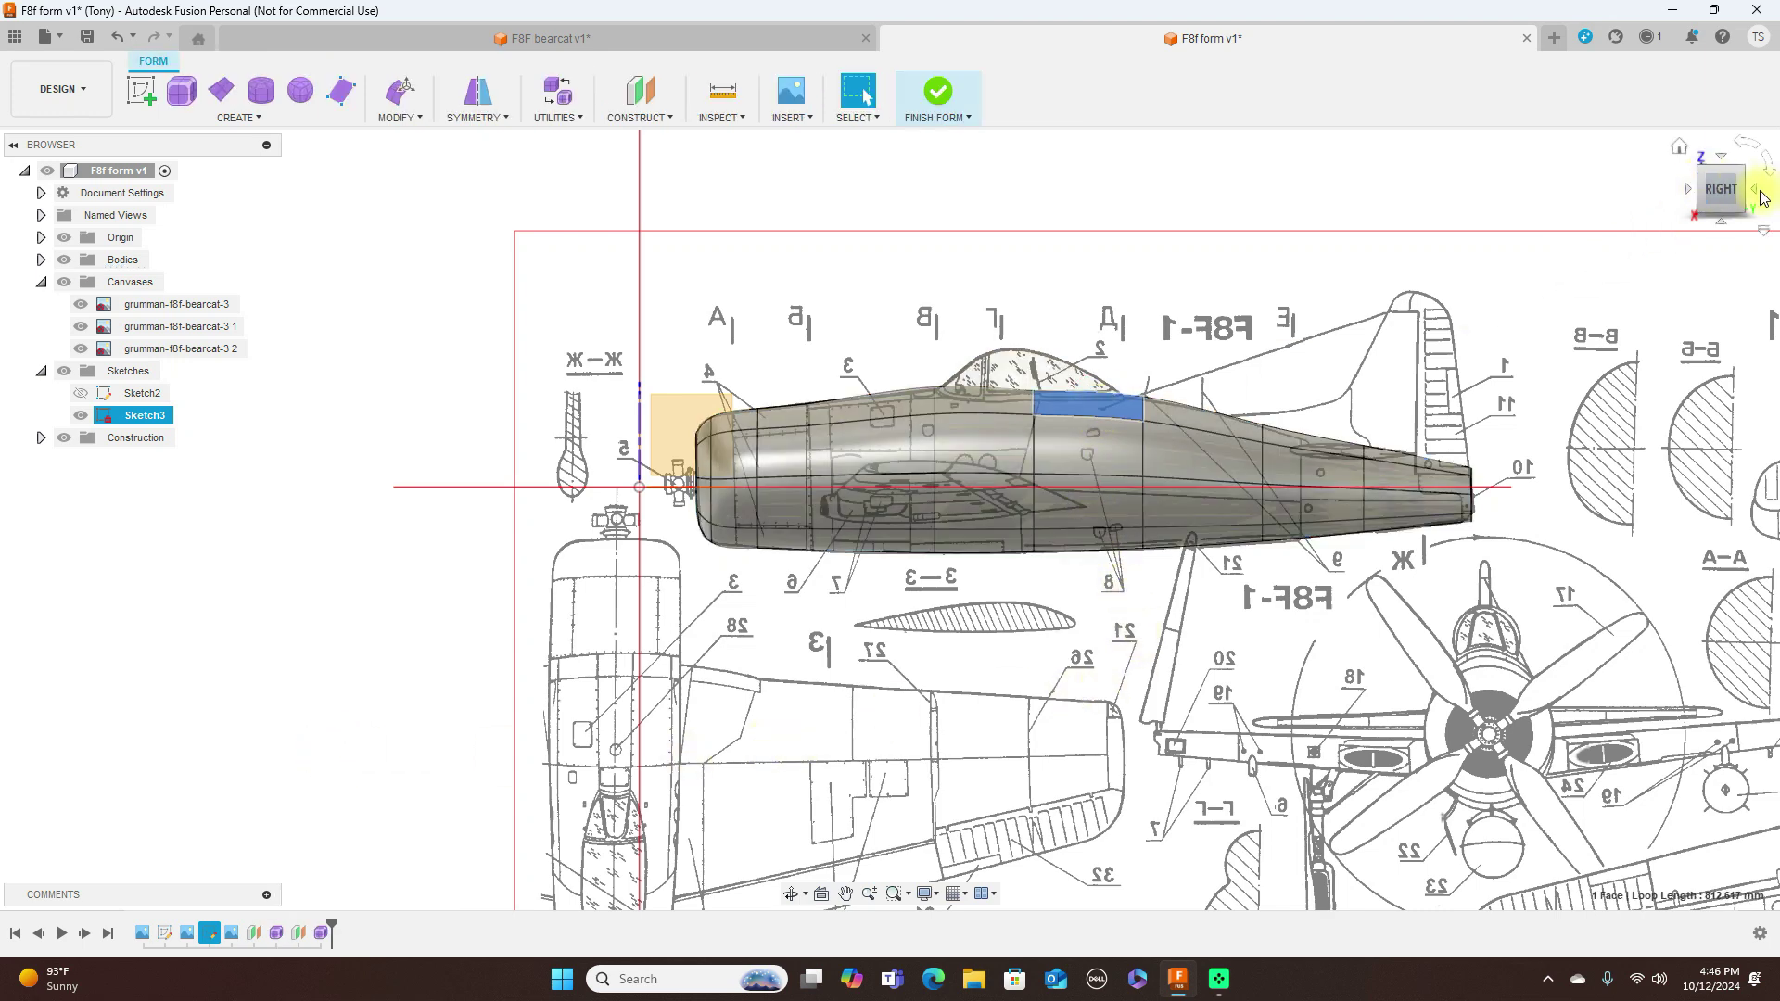
click(1756, 198)
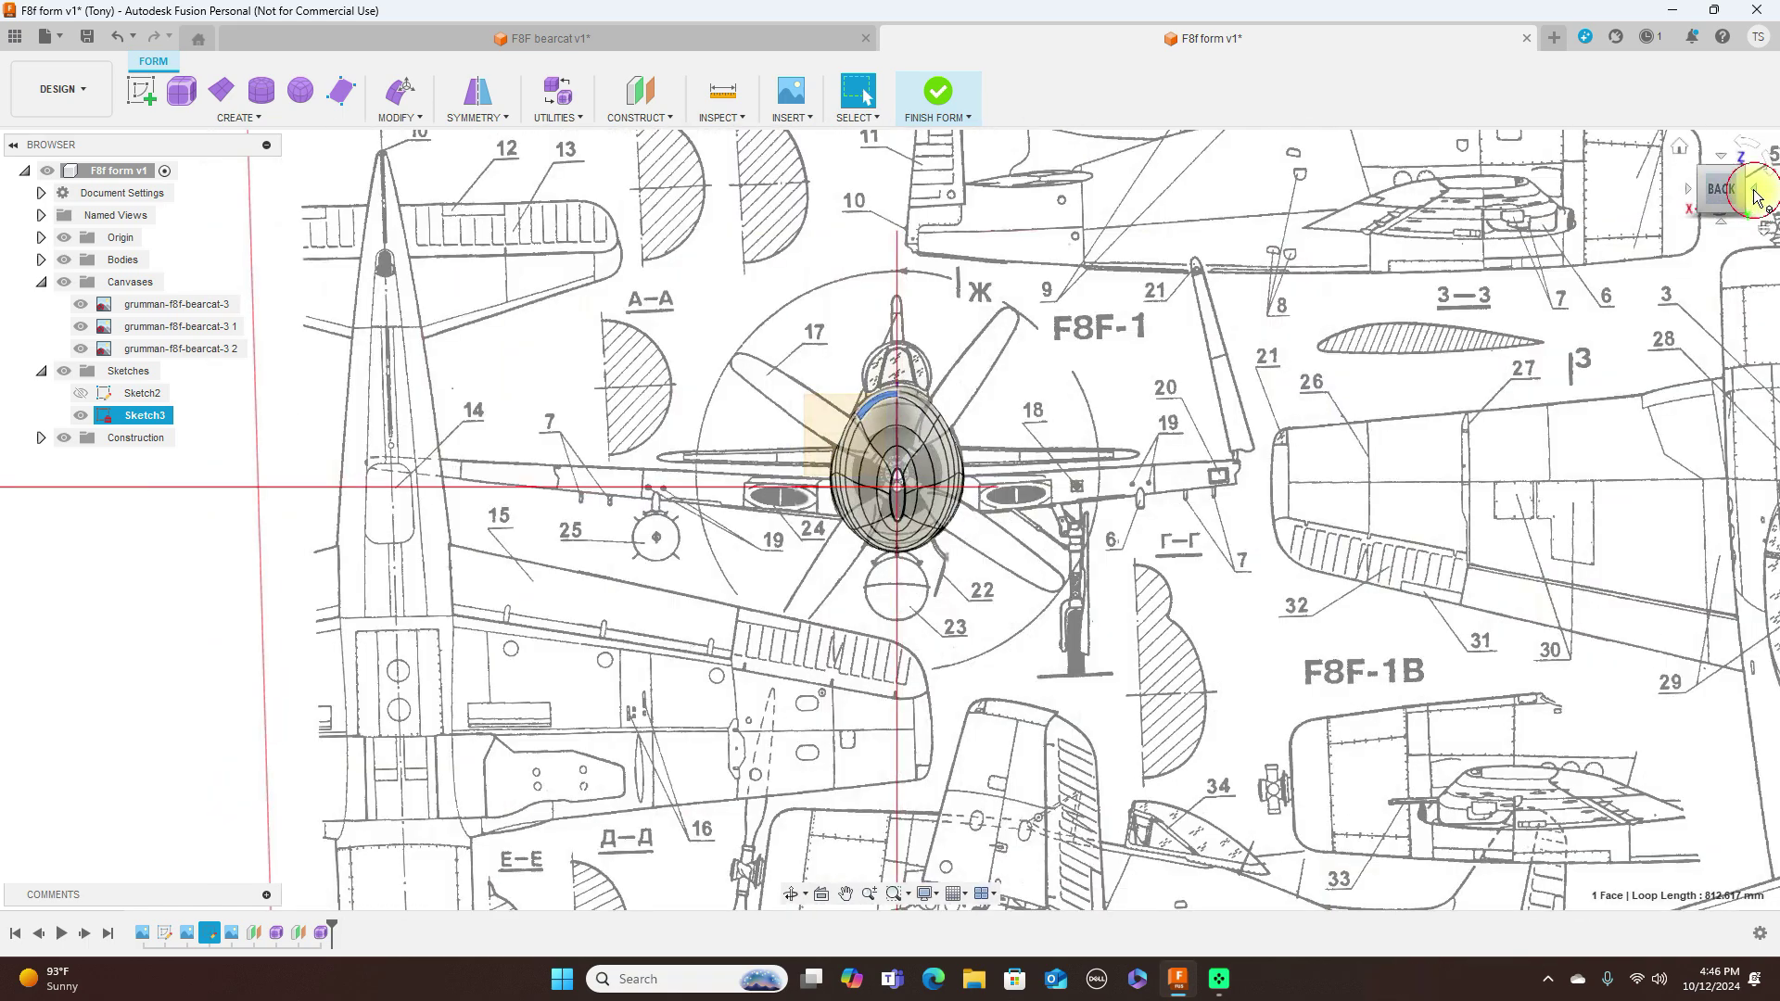
click(1755, 198)
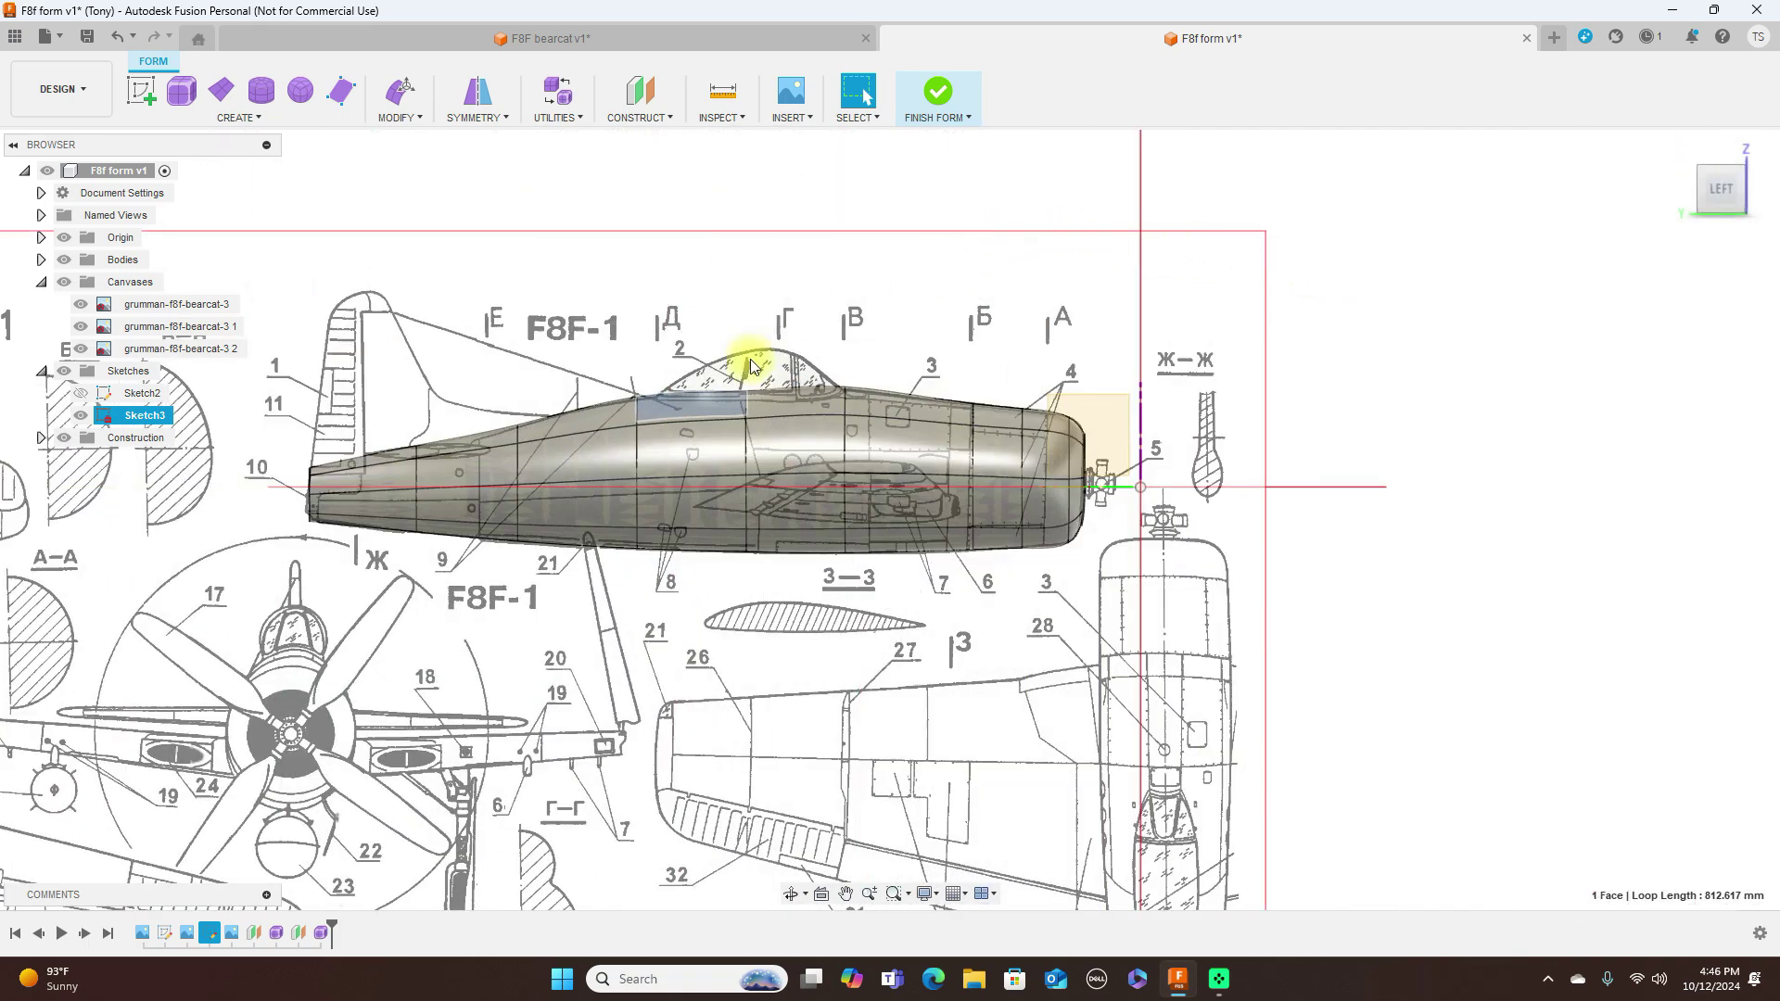
shift+click(695, 401)
Step: Lower the two faces -9.588 mm, confirm, and finish the form
right_click(1024, 285)
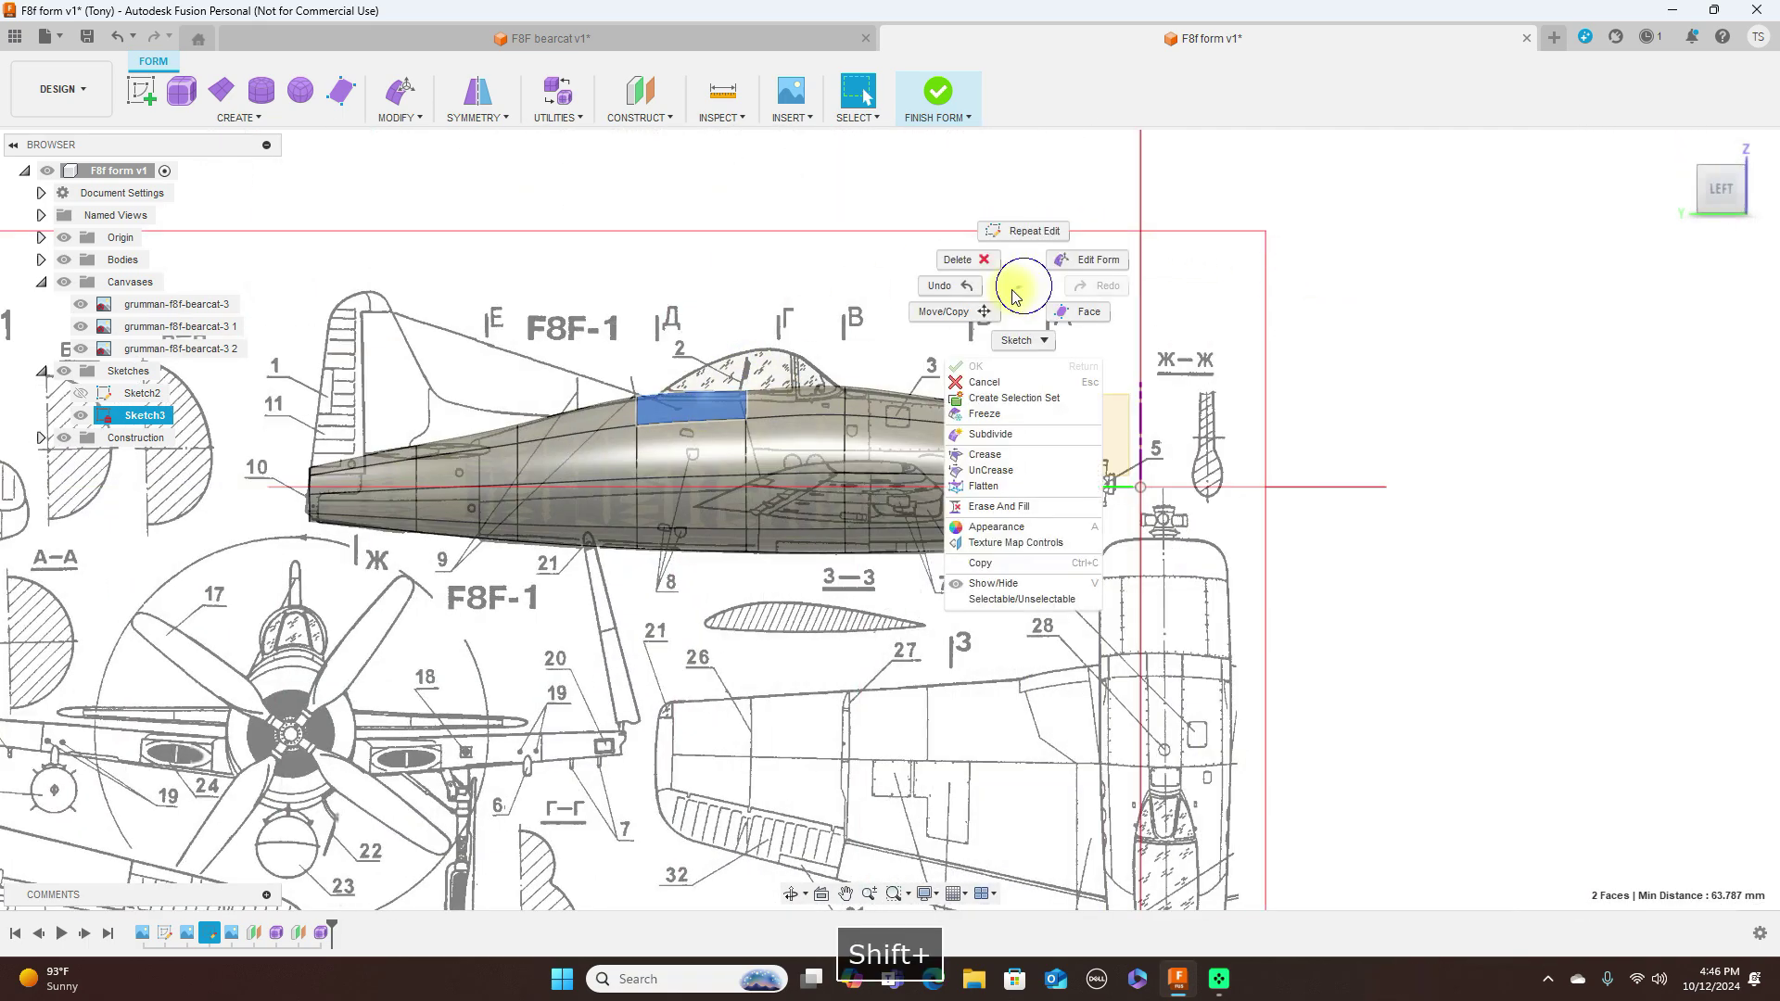
click(1057, 267)
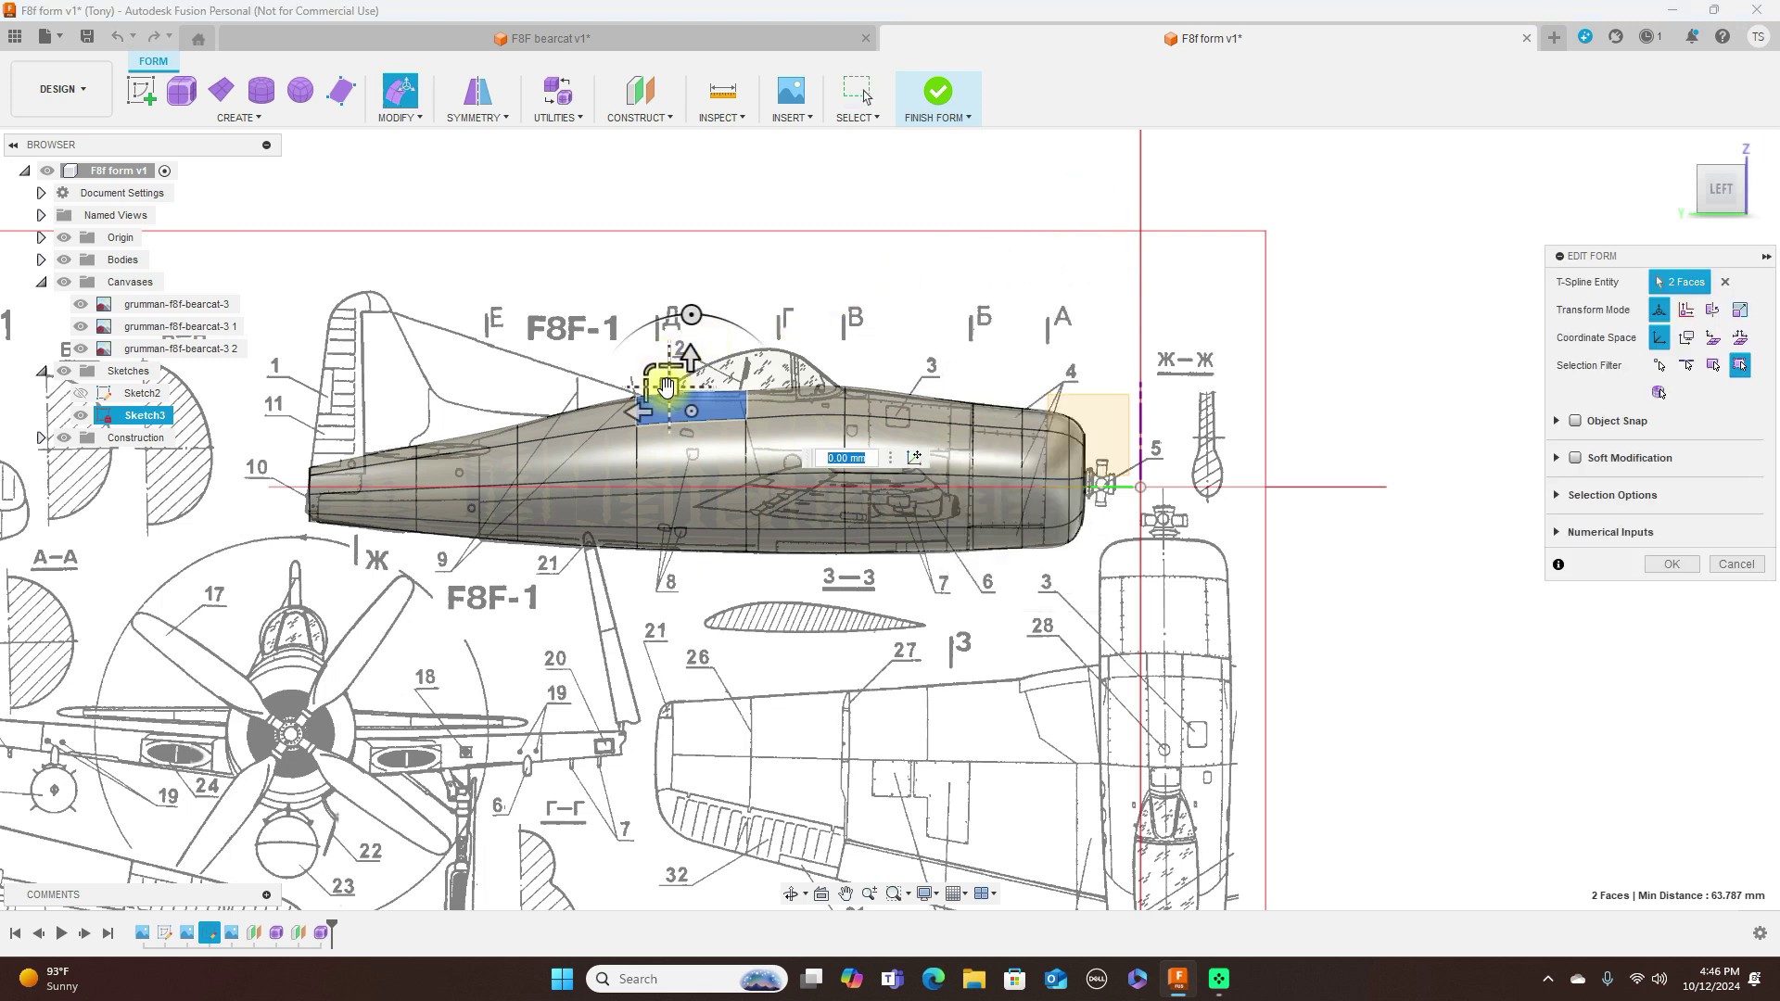
drag(666, 386, 669, 380)
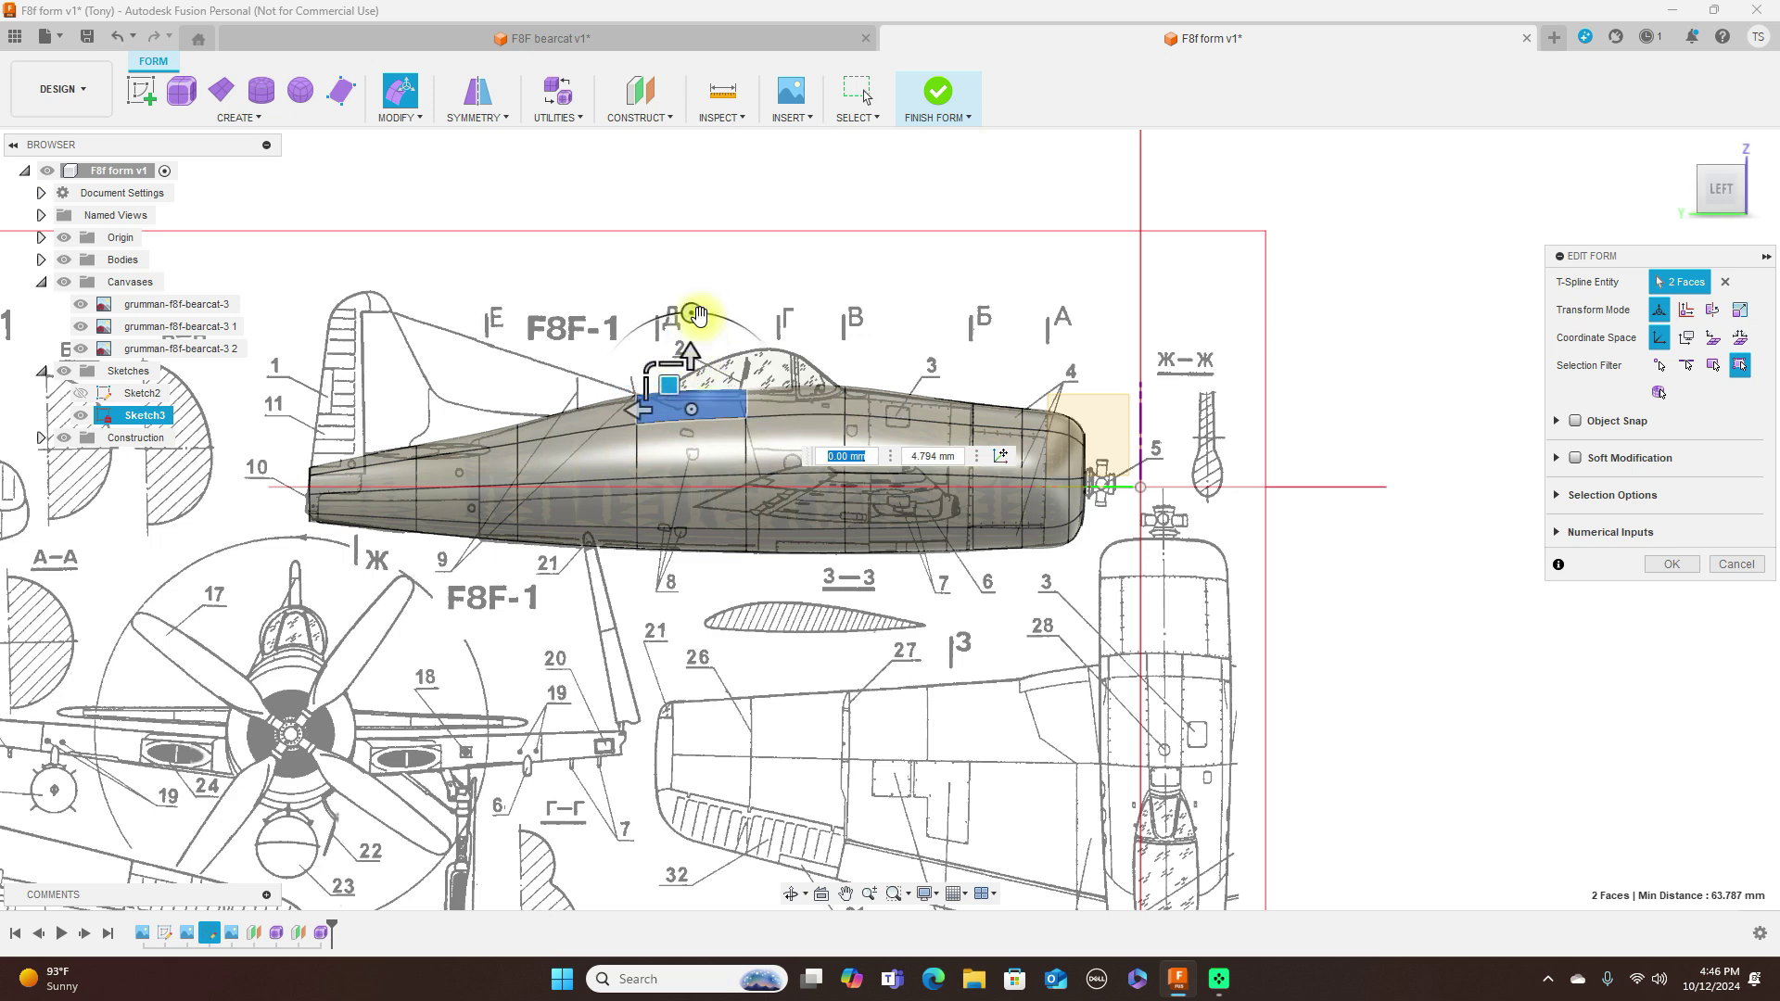
drag(698, 315, 673, 390)
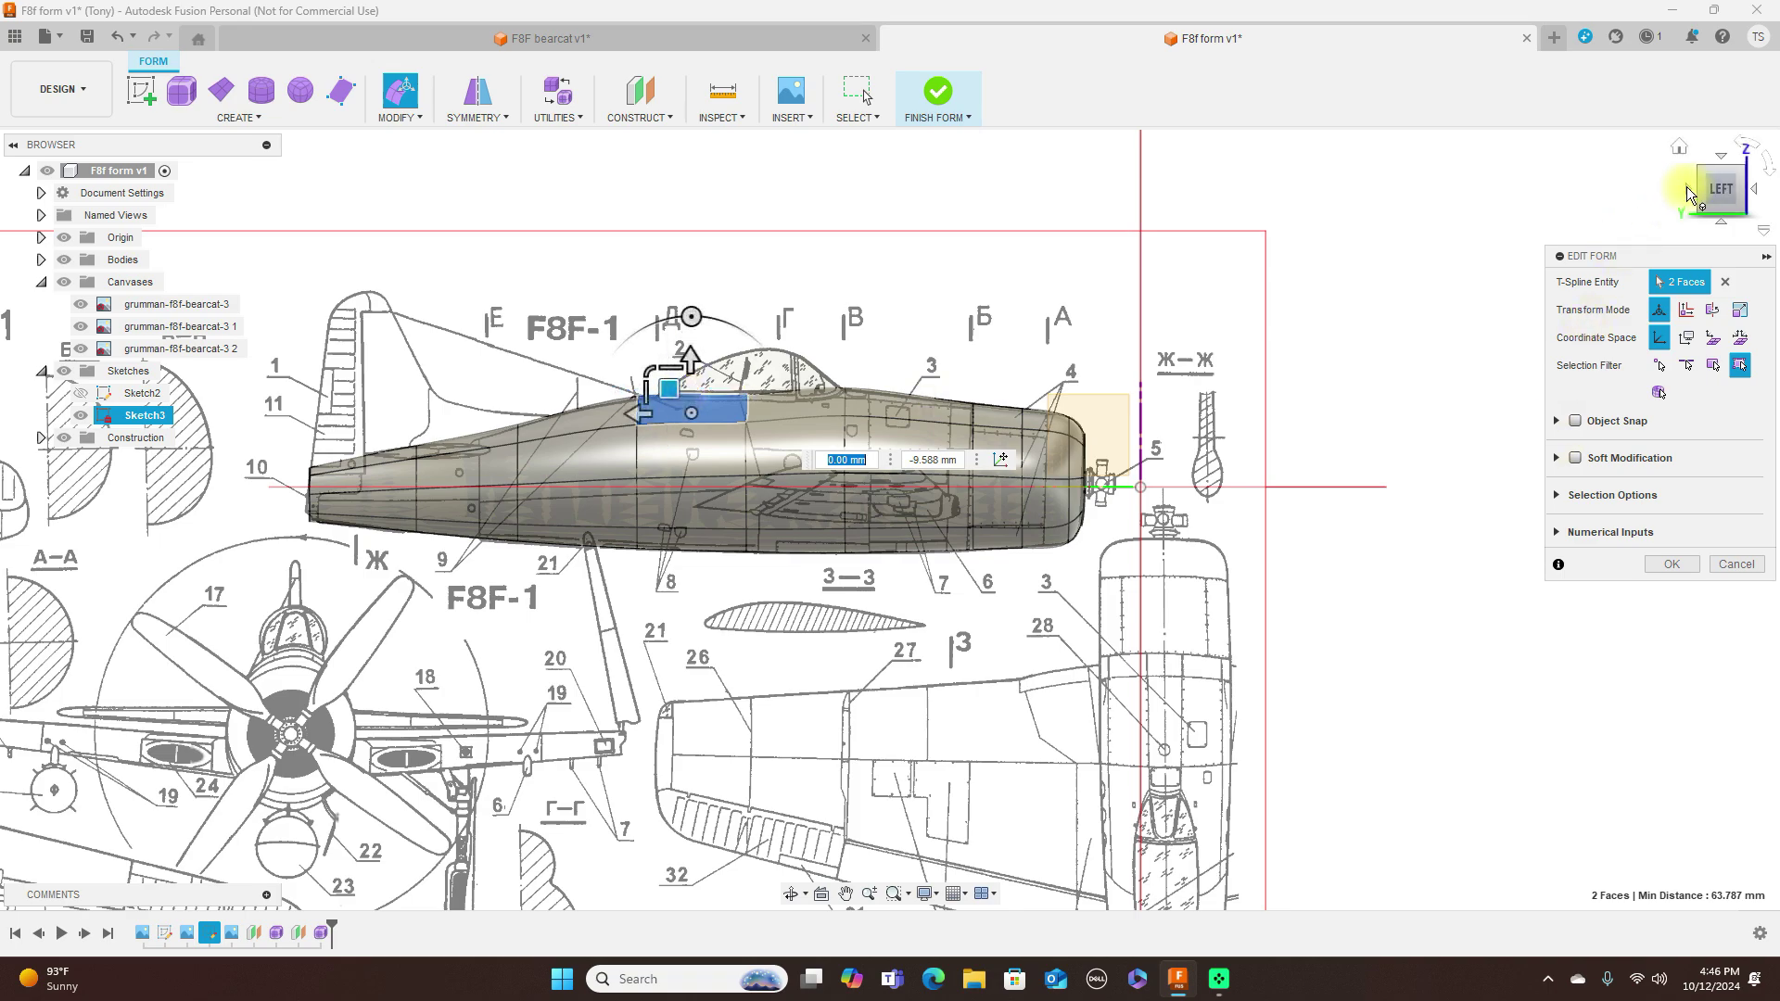
click(1692, 187)
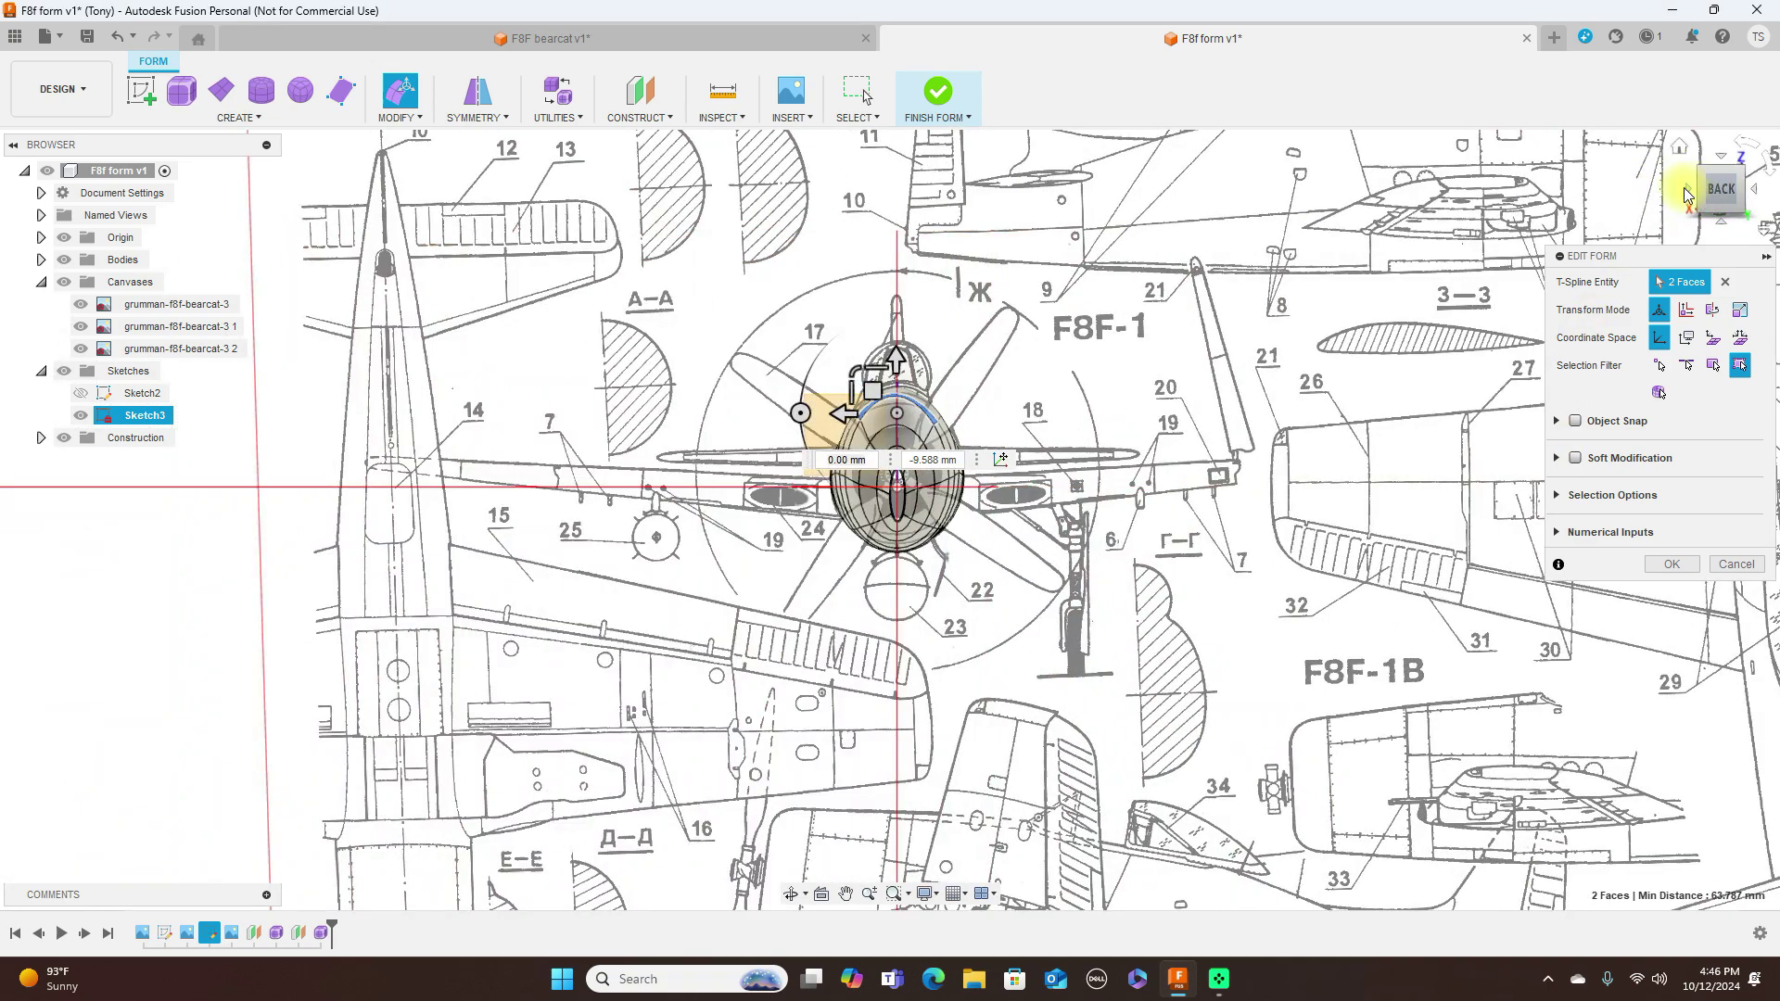
click(1691, 187)
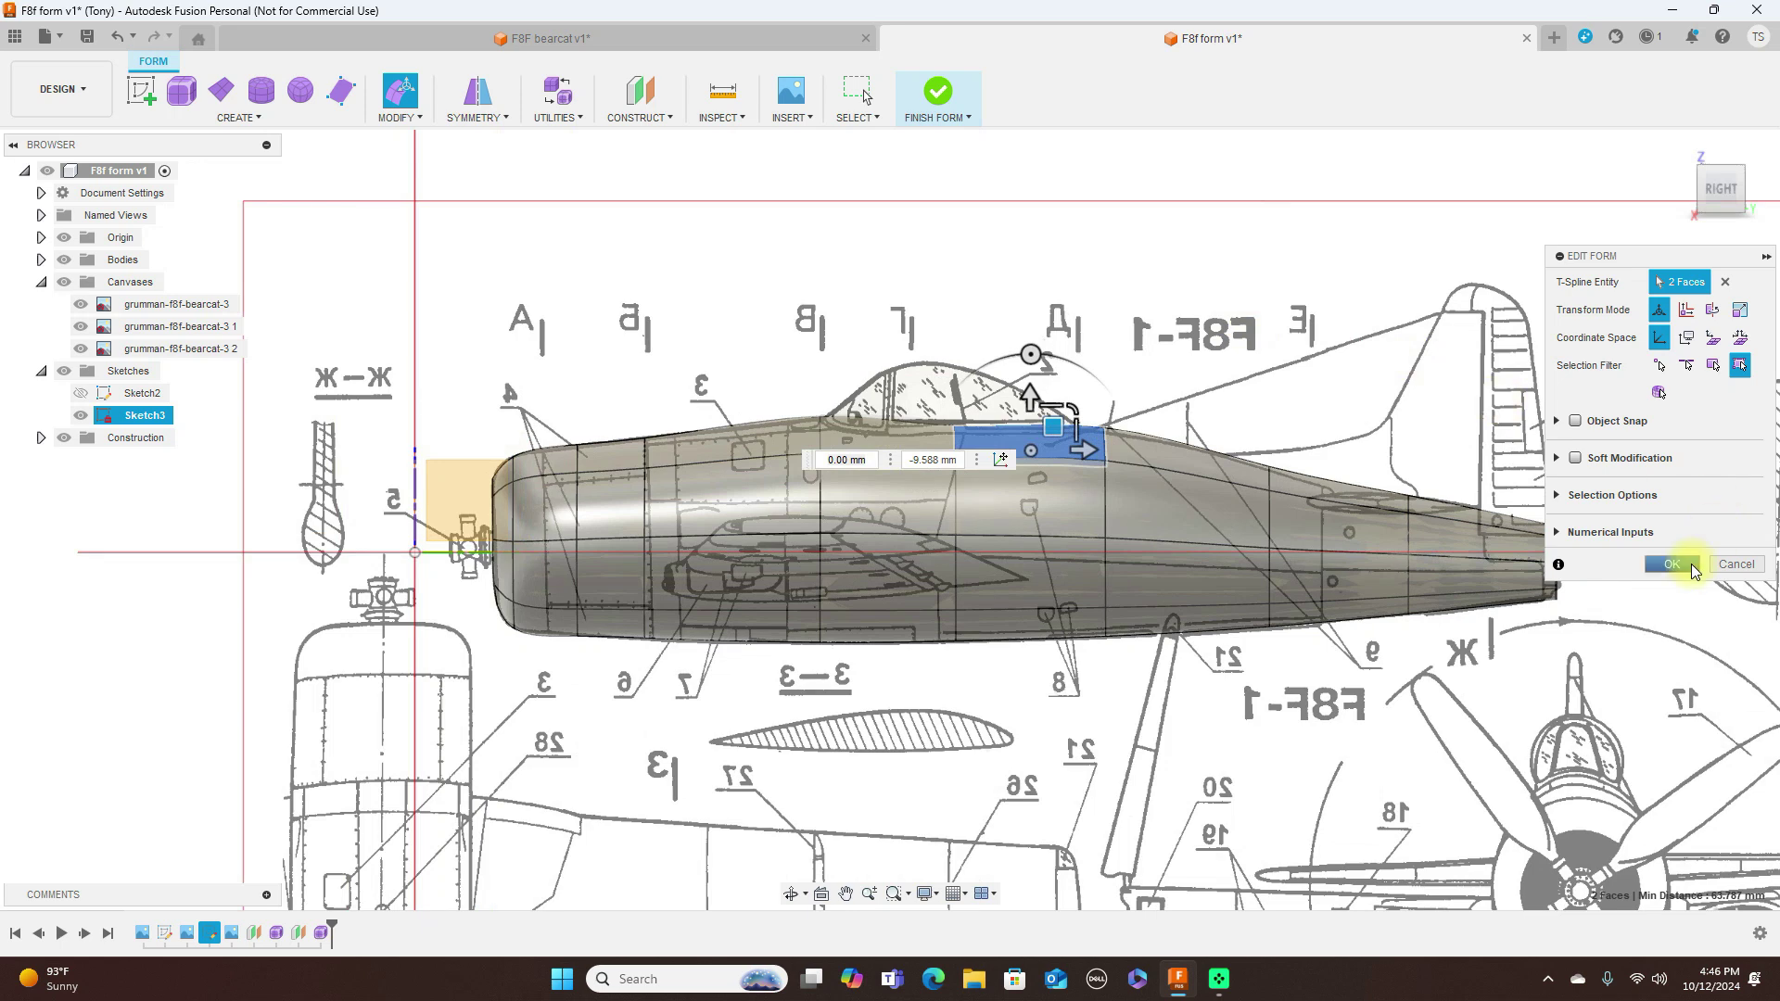
click(1694, 562)
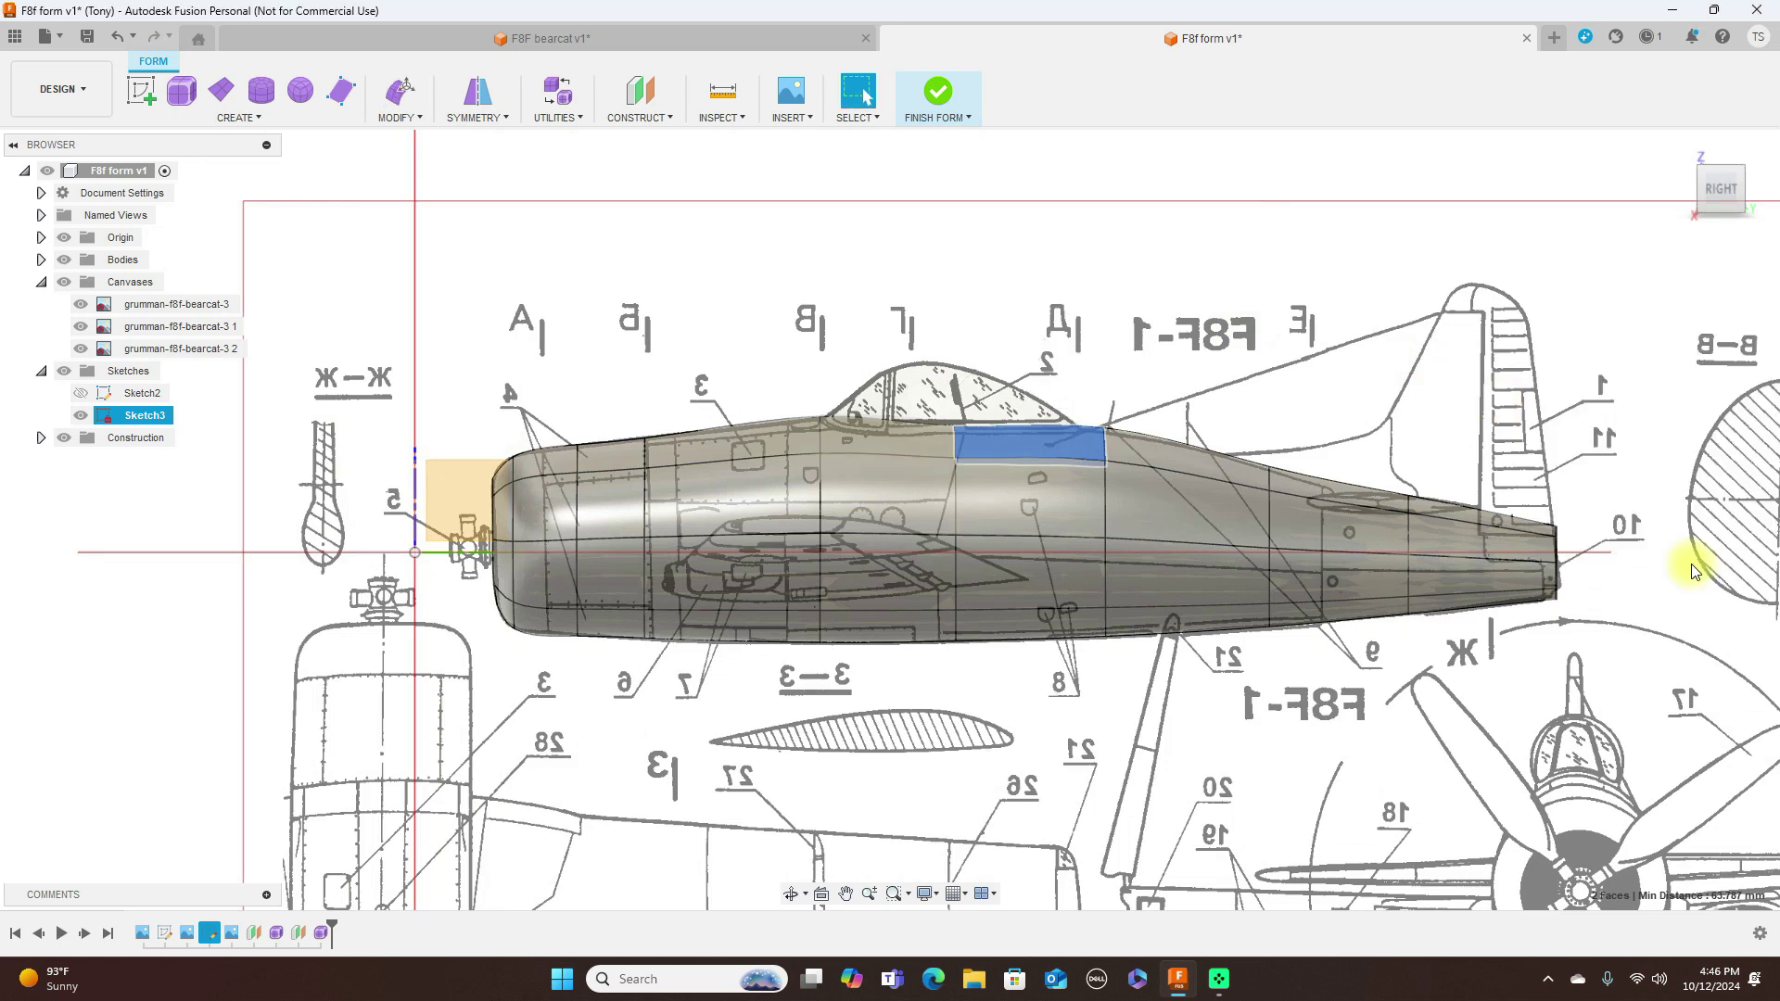
click(940, 93)
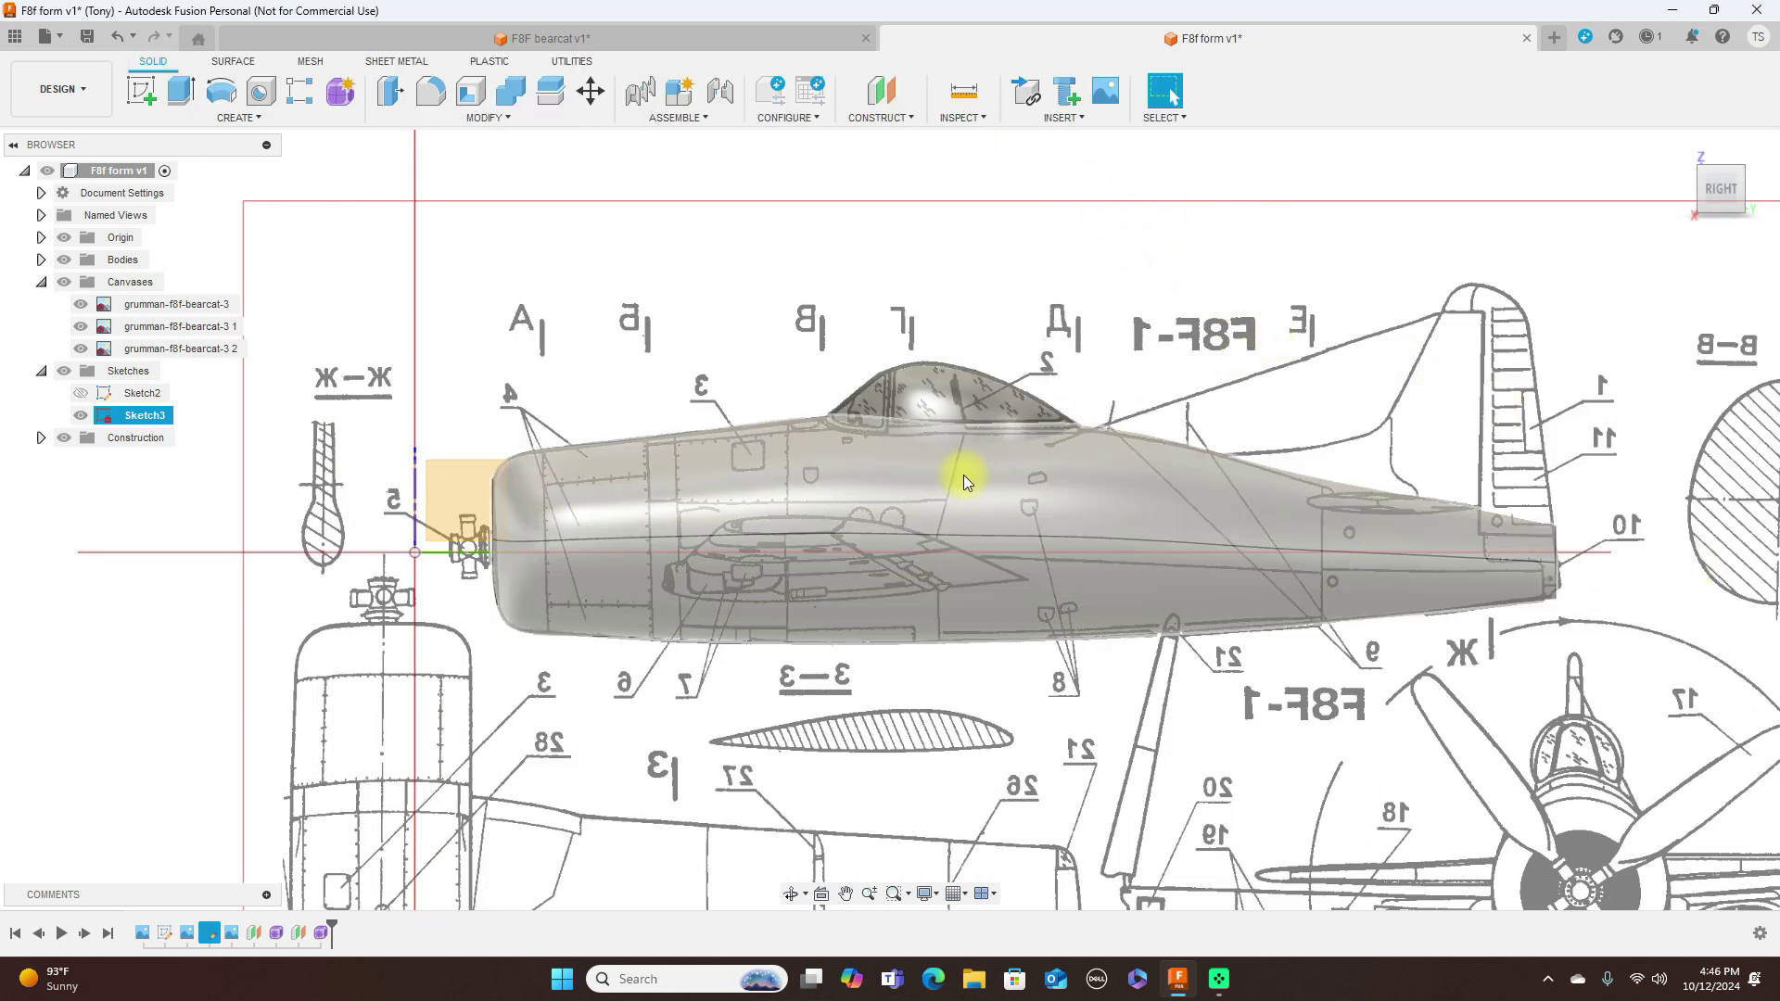
Step: Toggle the Bodies and Canvases visibility to check the solid fuselage against the blueprints
click(65, 260)
click(65, 260)
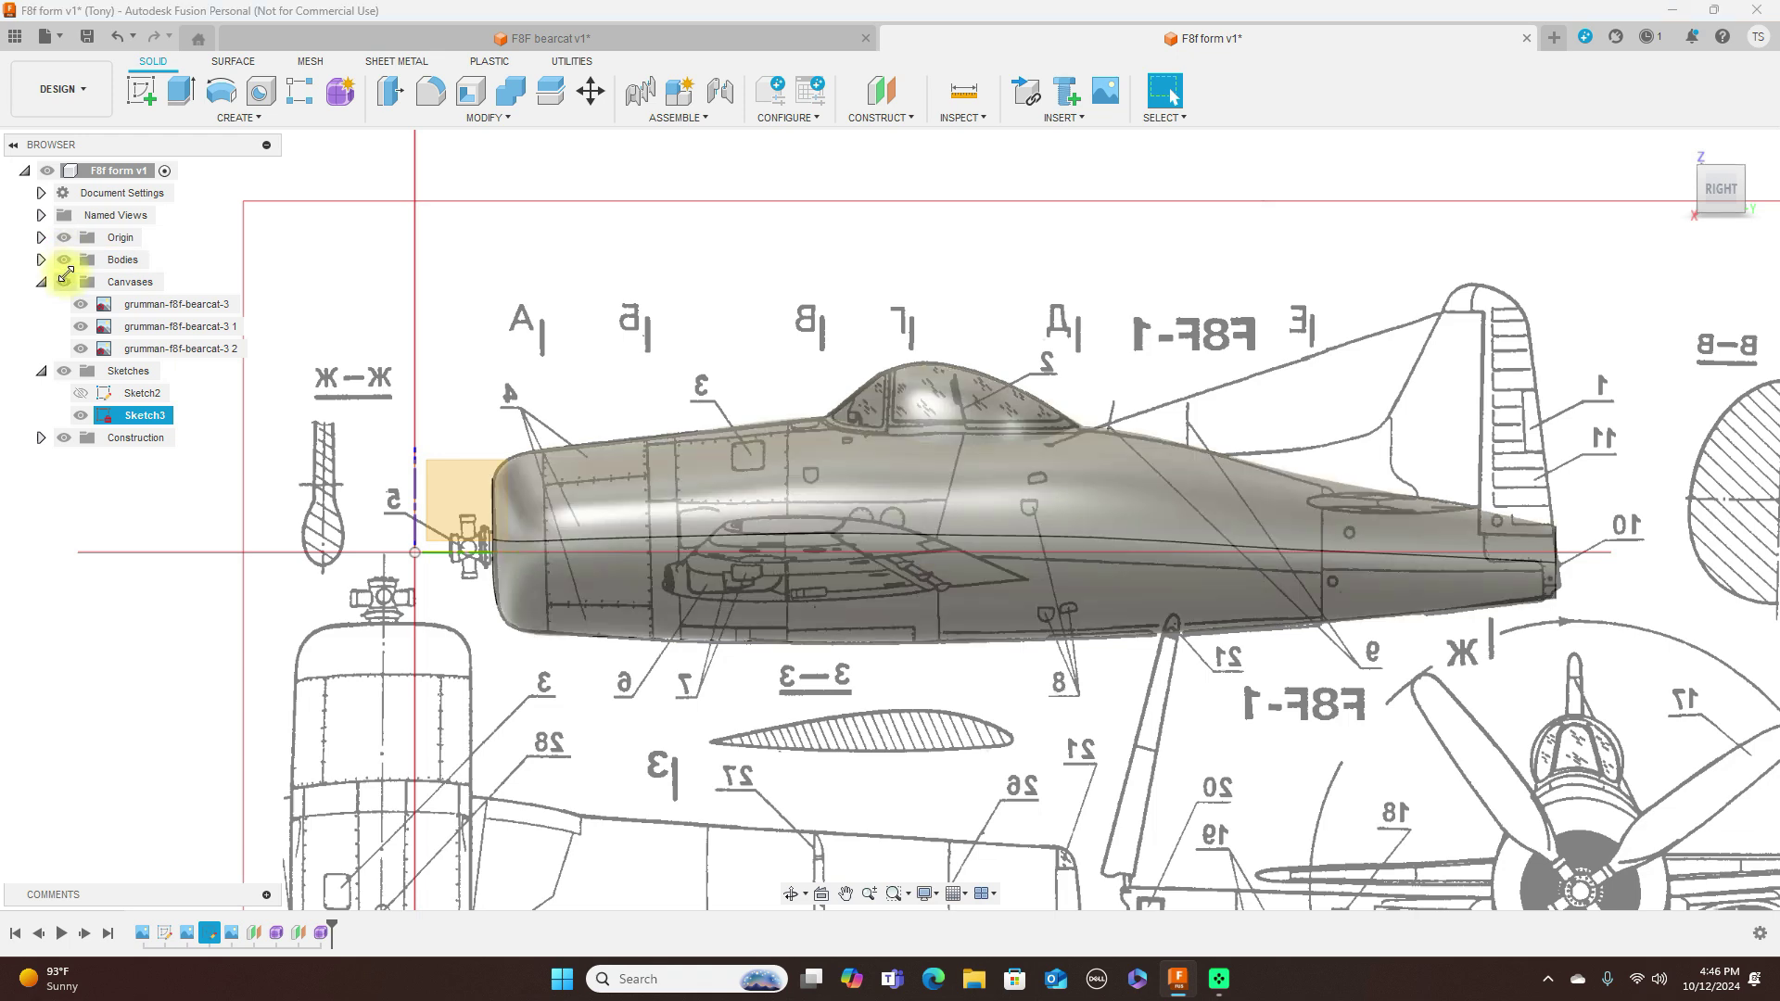
click(65, 280)
click(65, 281)
click(65, 280)
click(64, 280)
click(65, 280)
click(65, 280)
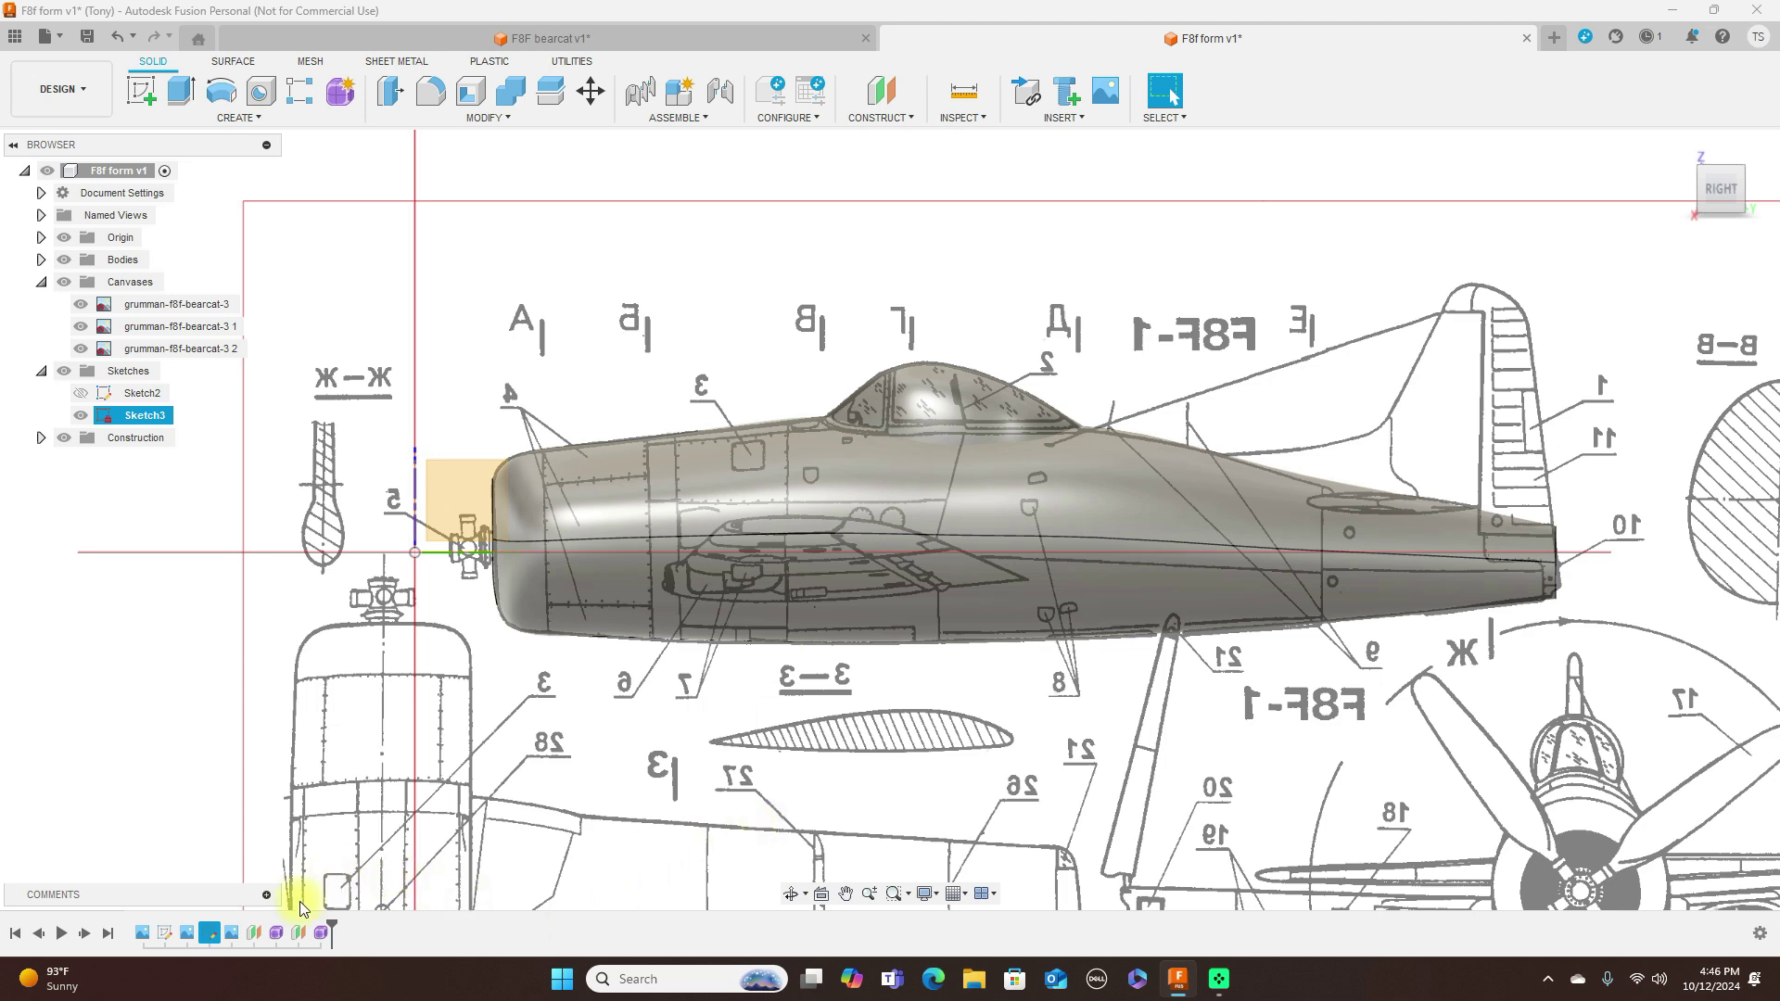
right_click(276, 934)
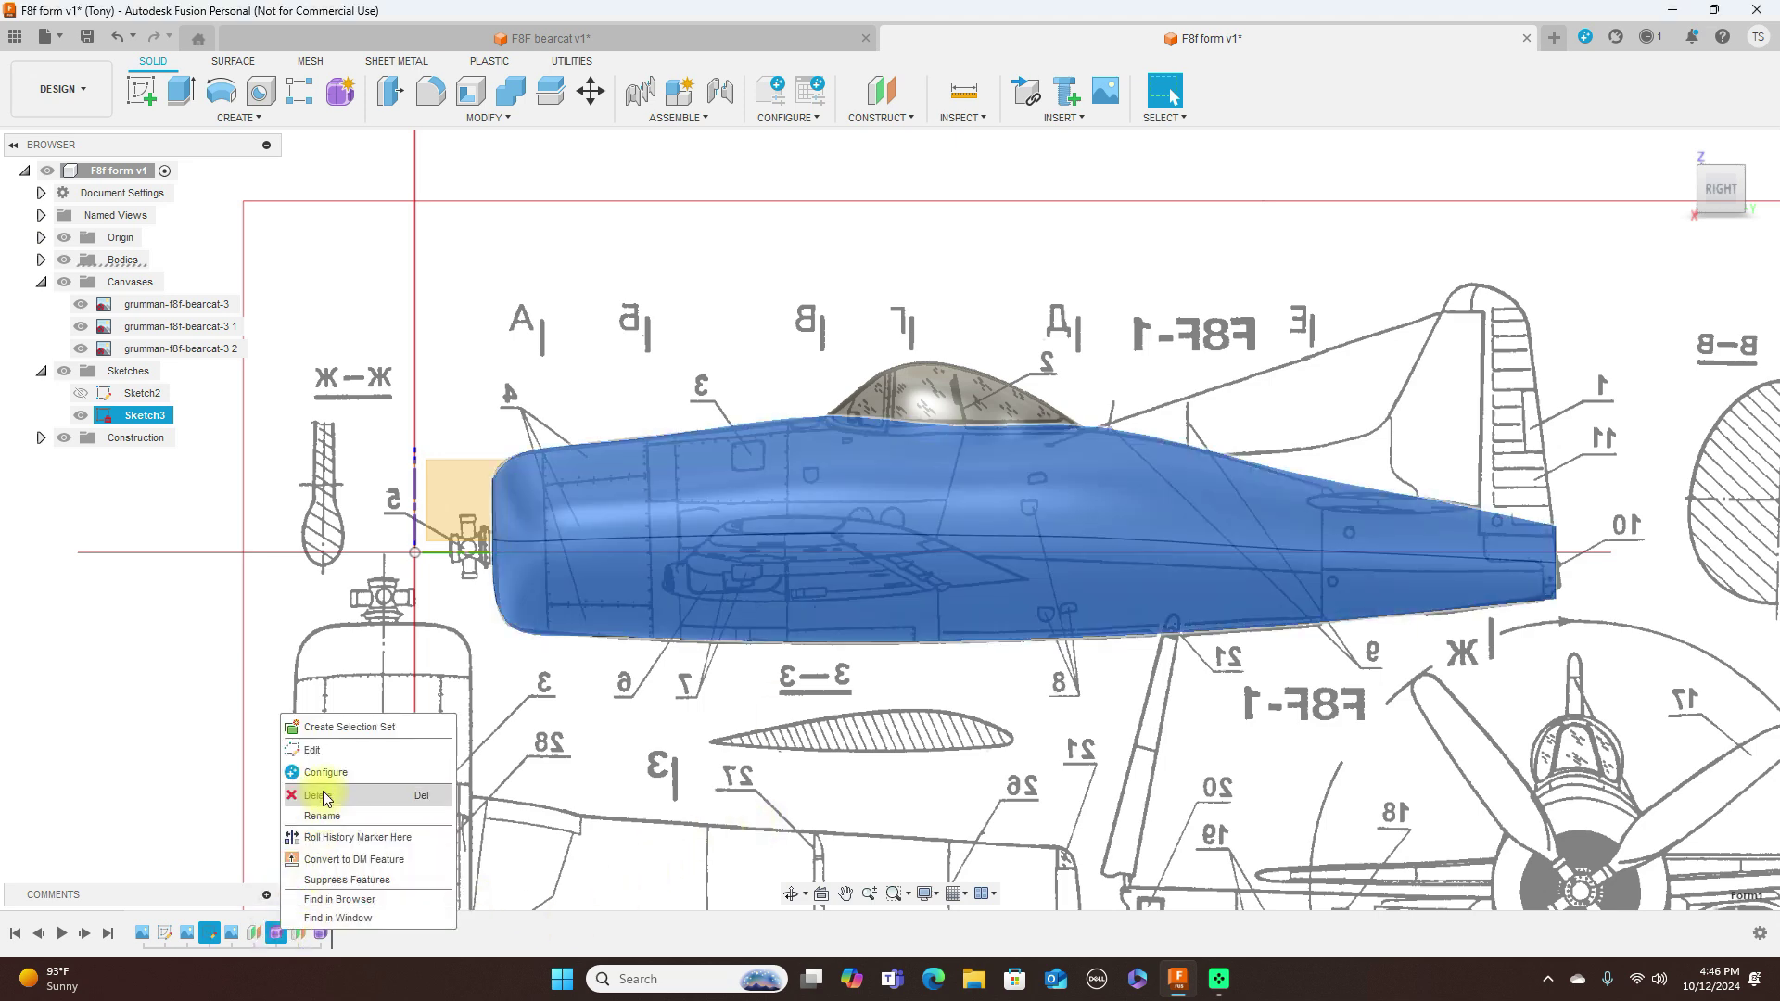
Step: Reopen the form, pull the canopy's front-base vertex up to the blueprint canopy, and finish
click(336, 758)
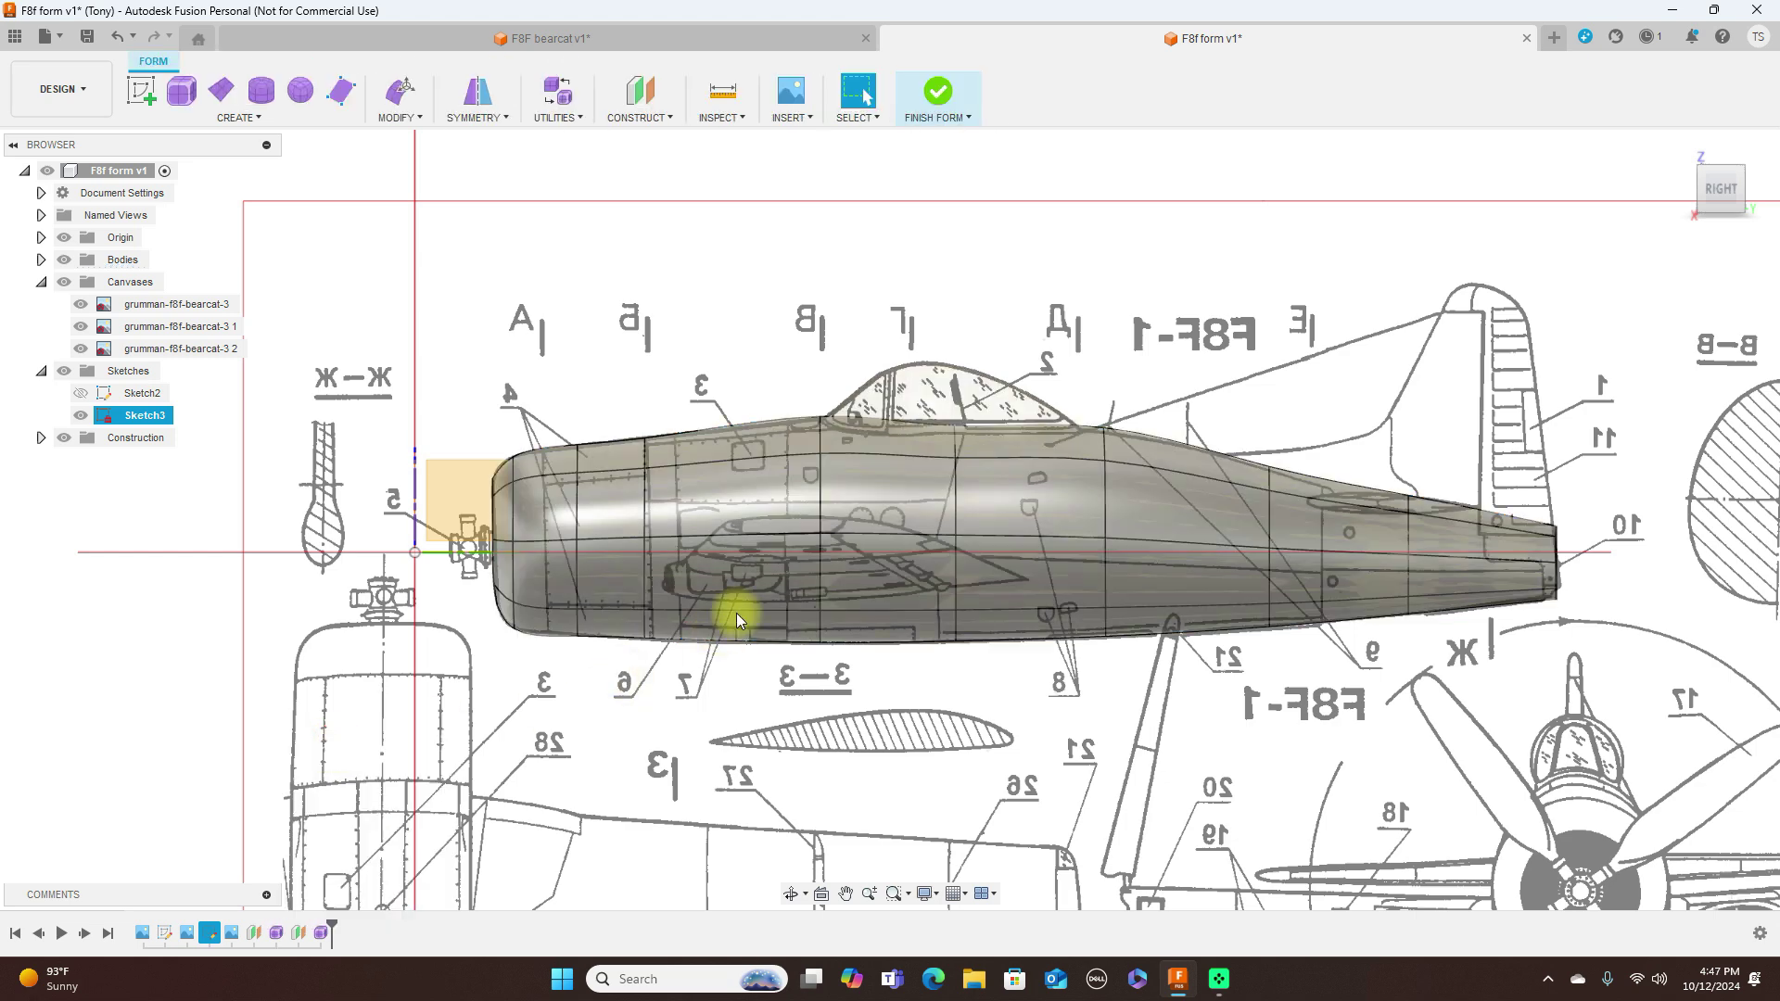
right_click(958, 460)
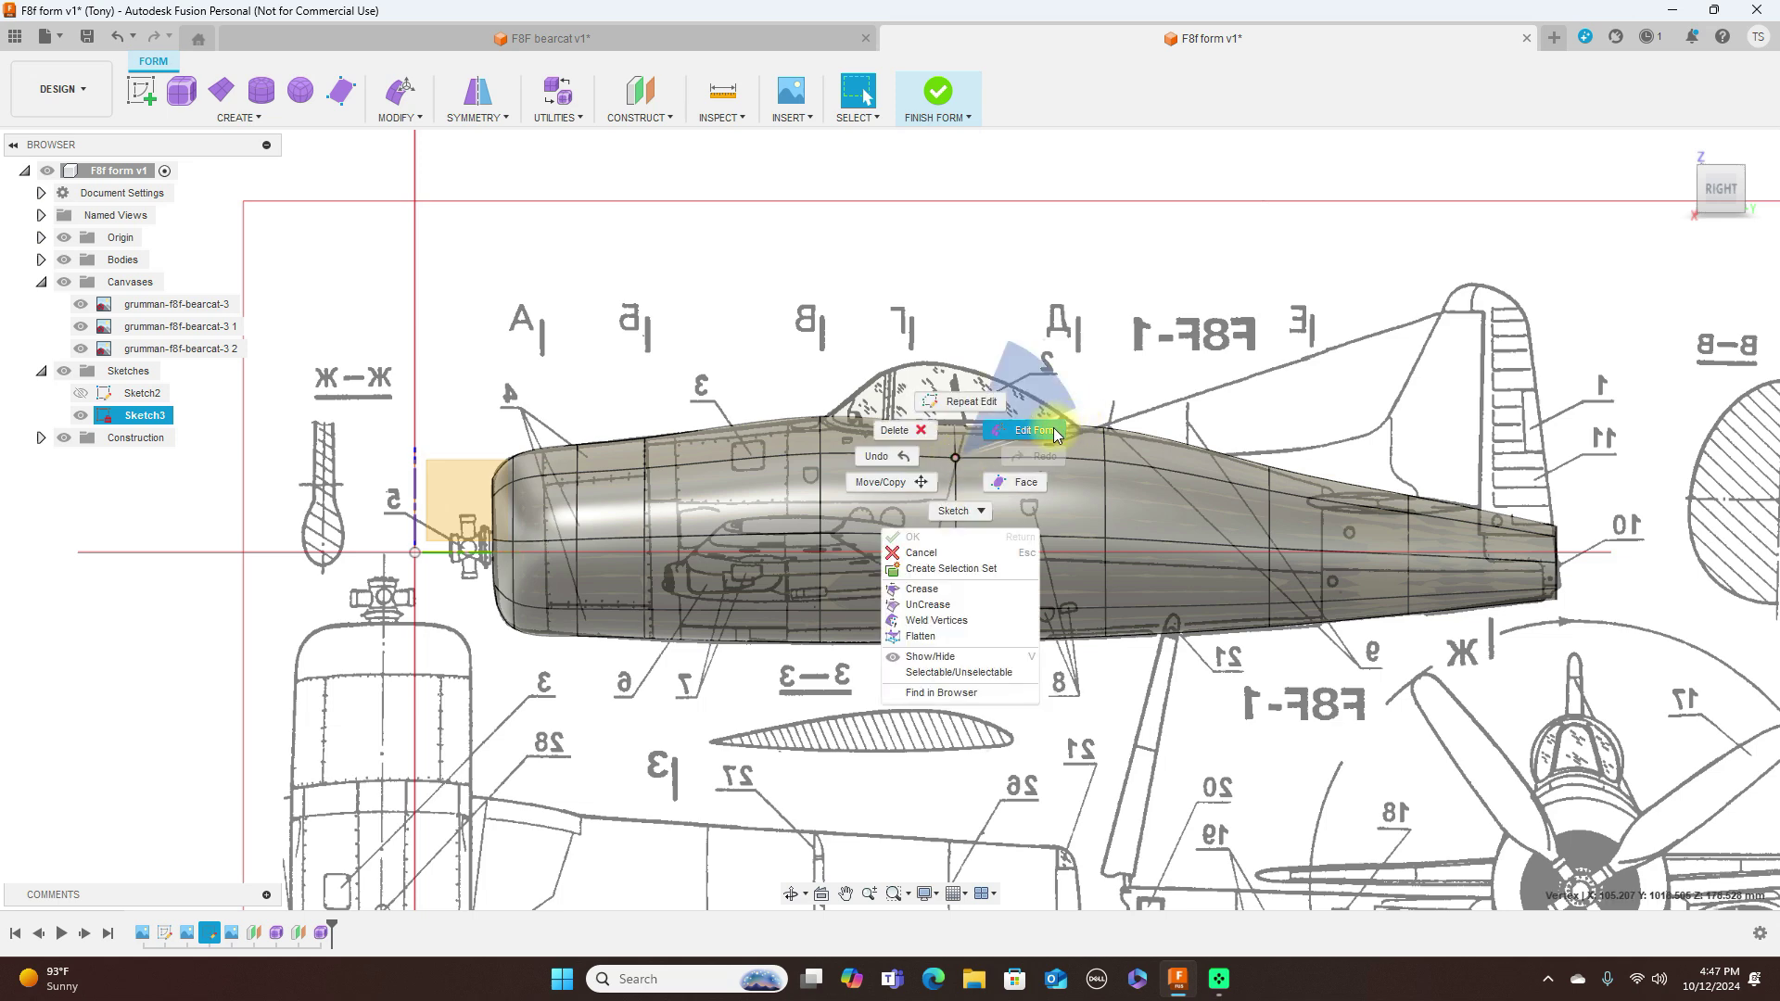
click(1055, 434)
drag(977, 433, 977, 416)
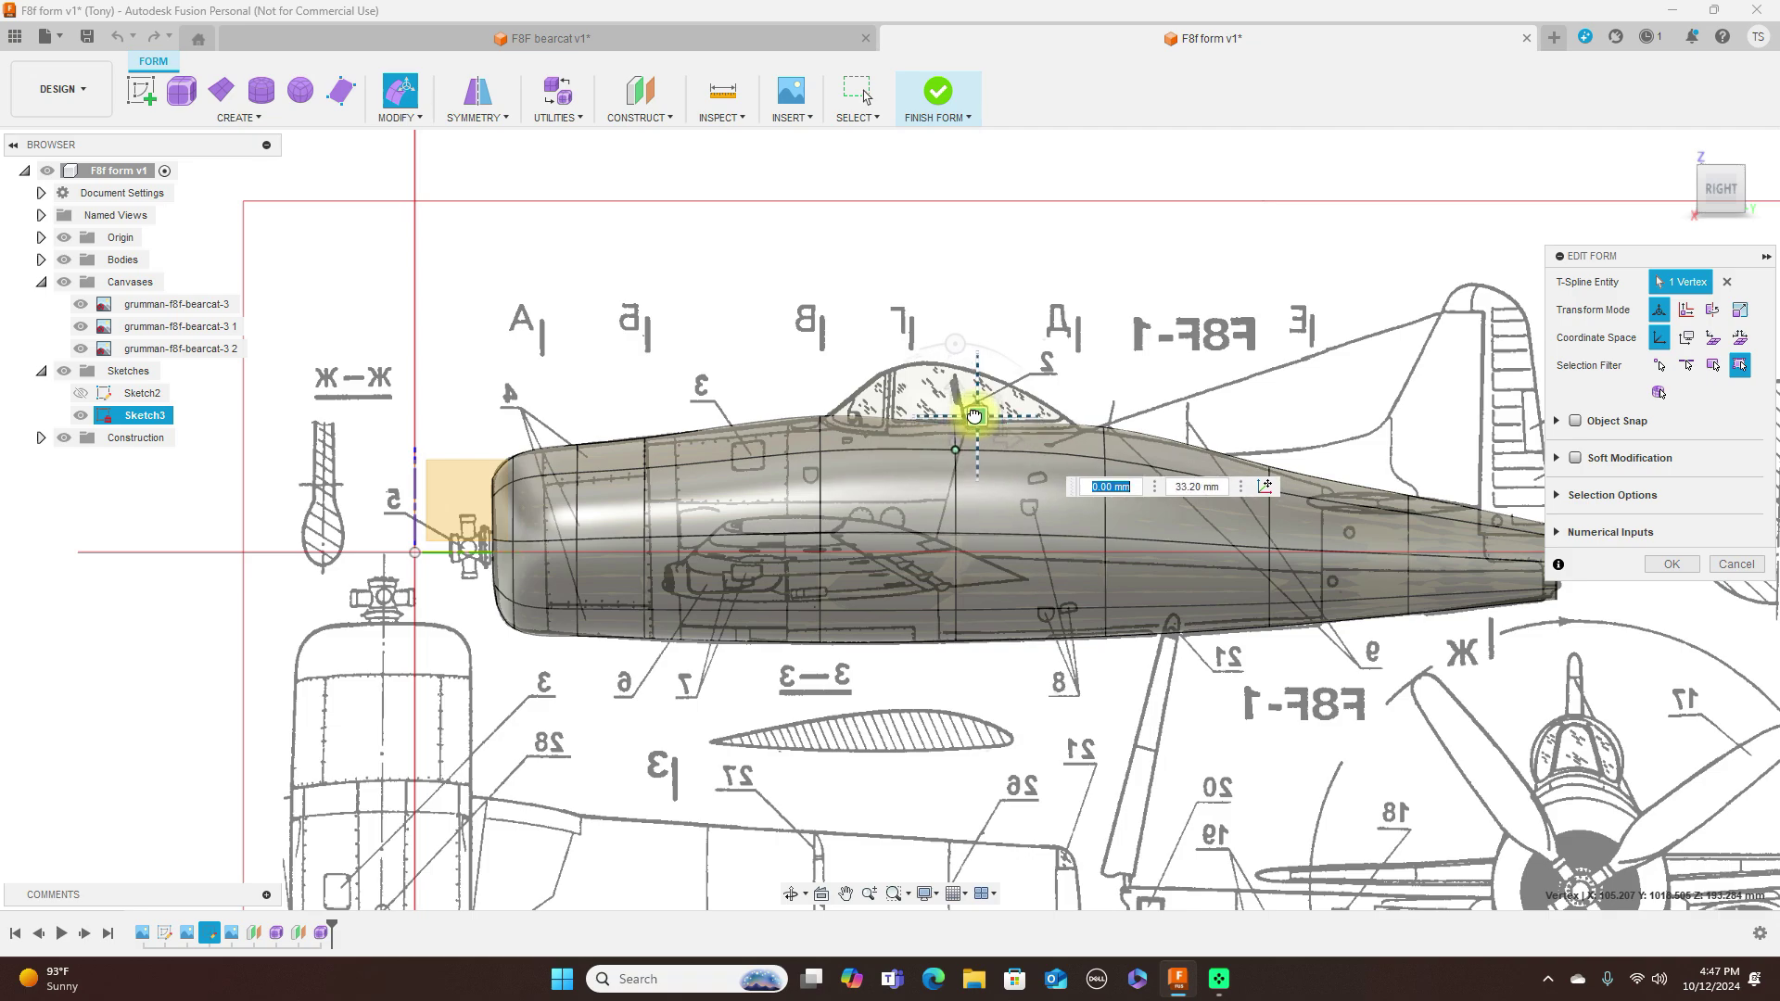
click(1755, 193)
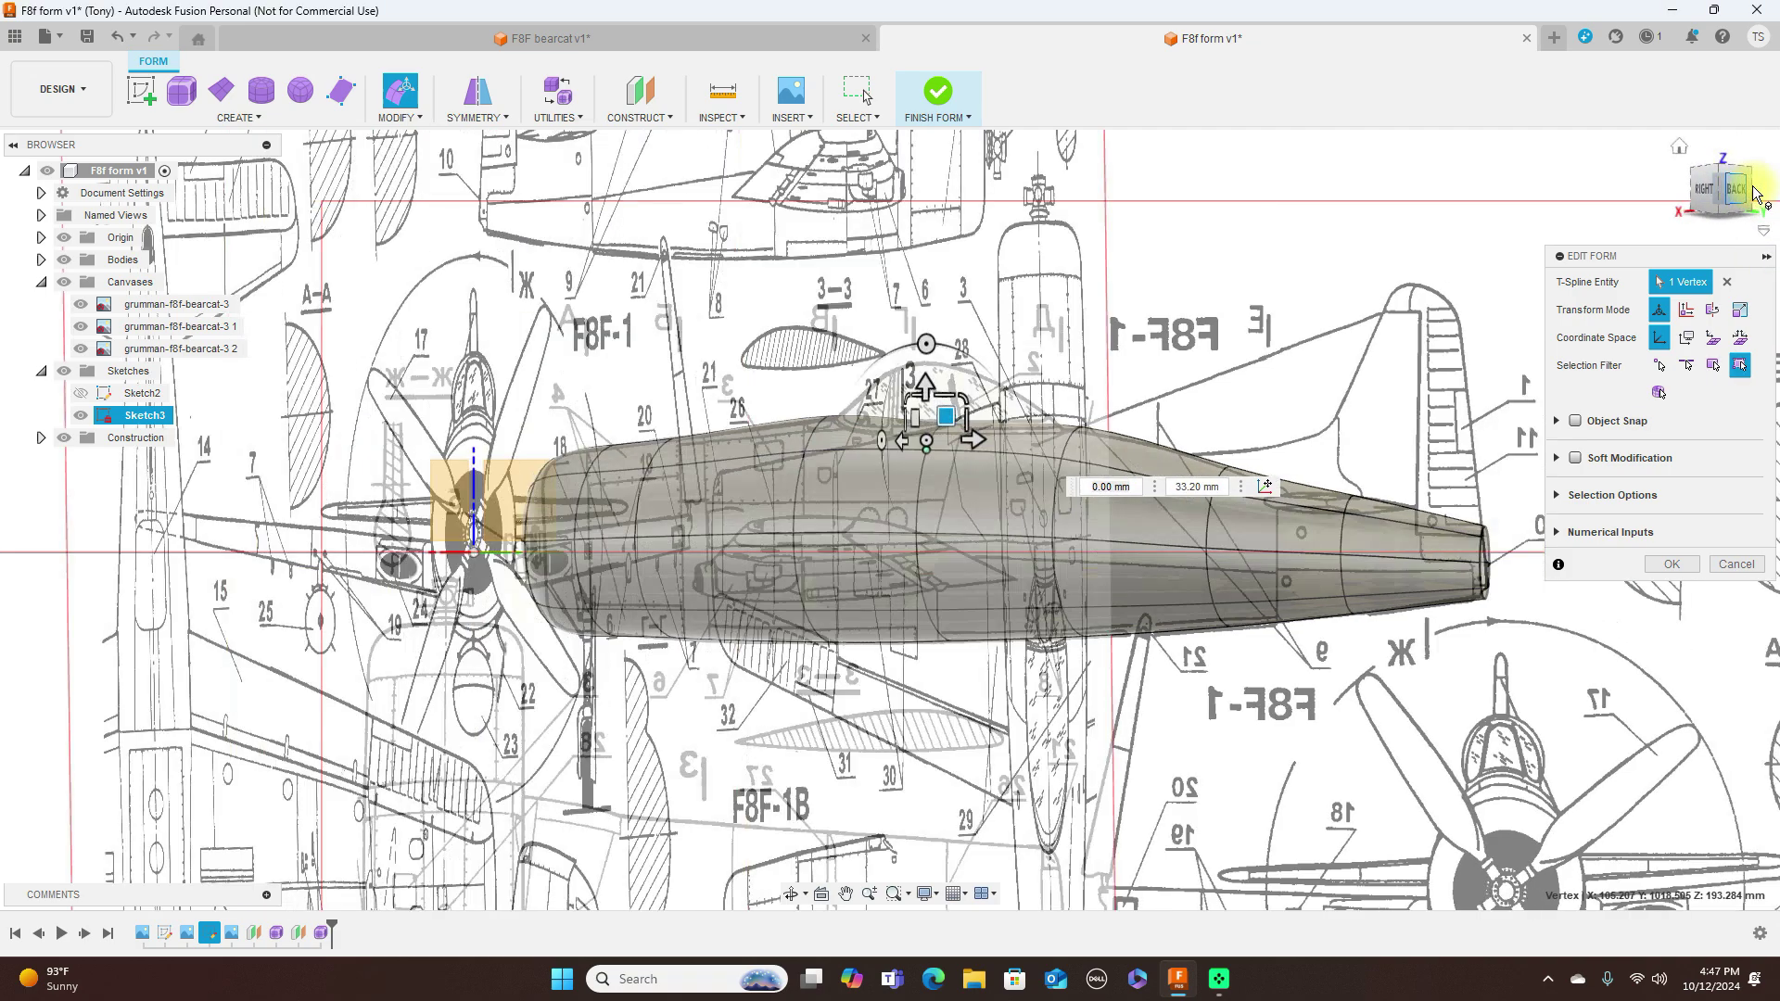
click(1755, 193)
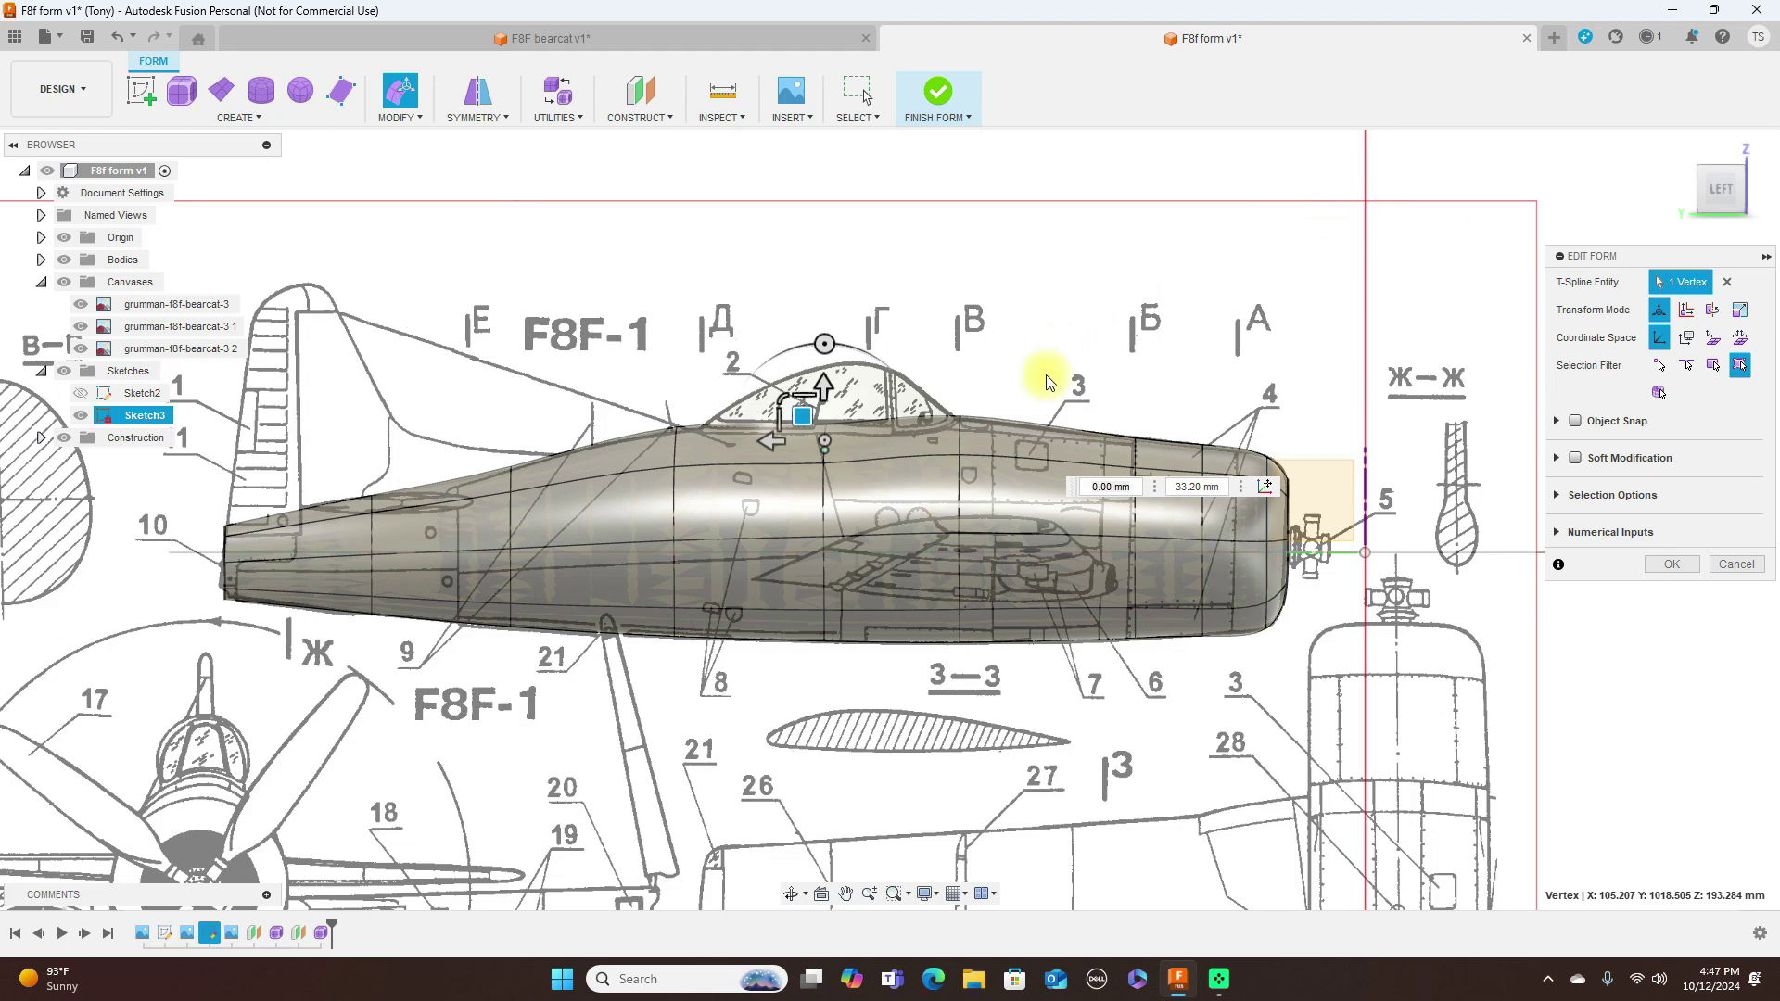
scroll(1048, 388, up, 2)
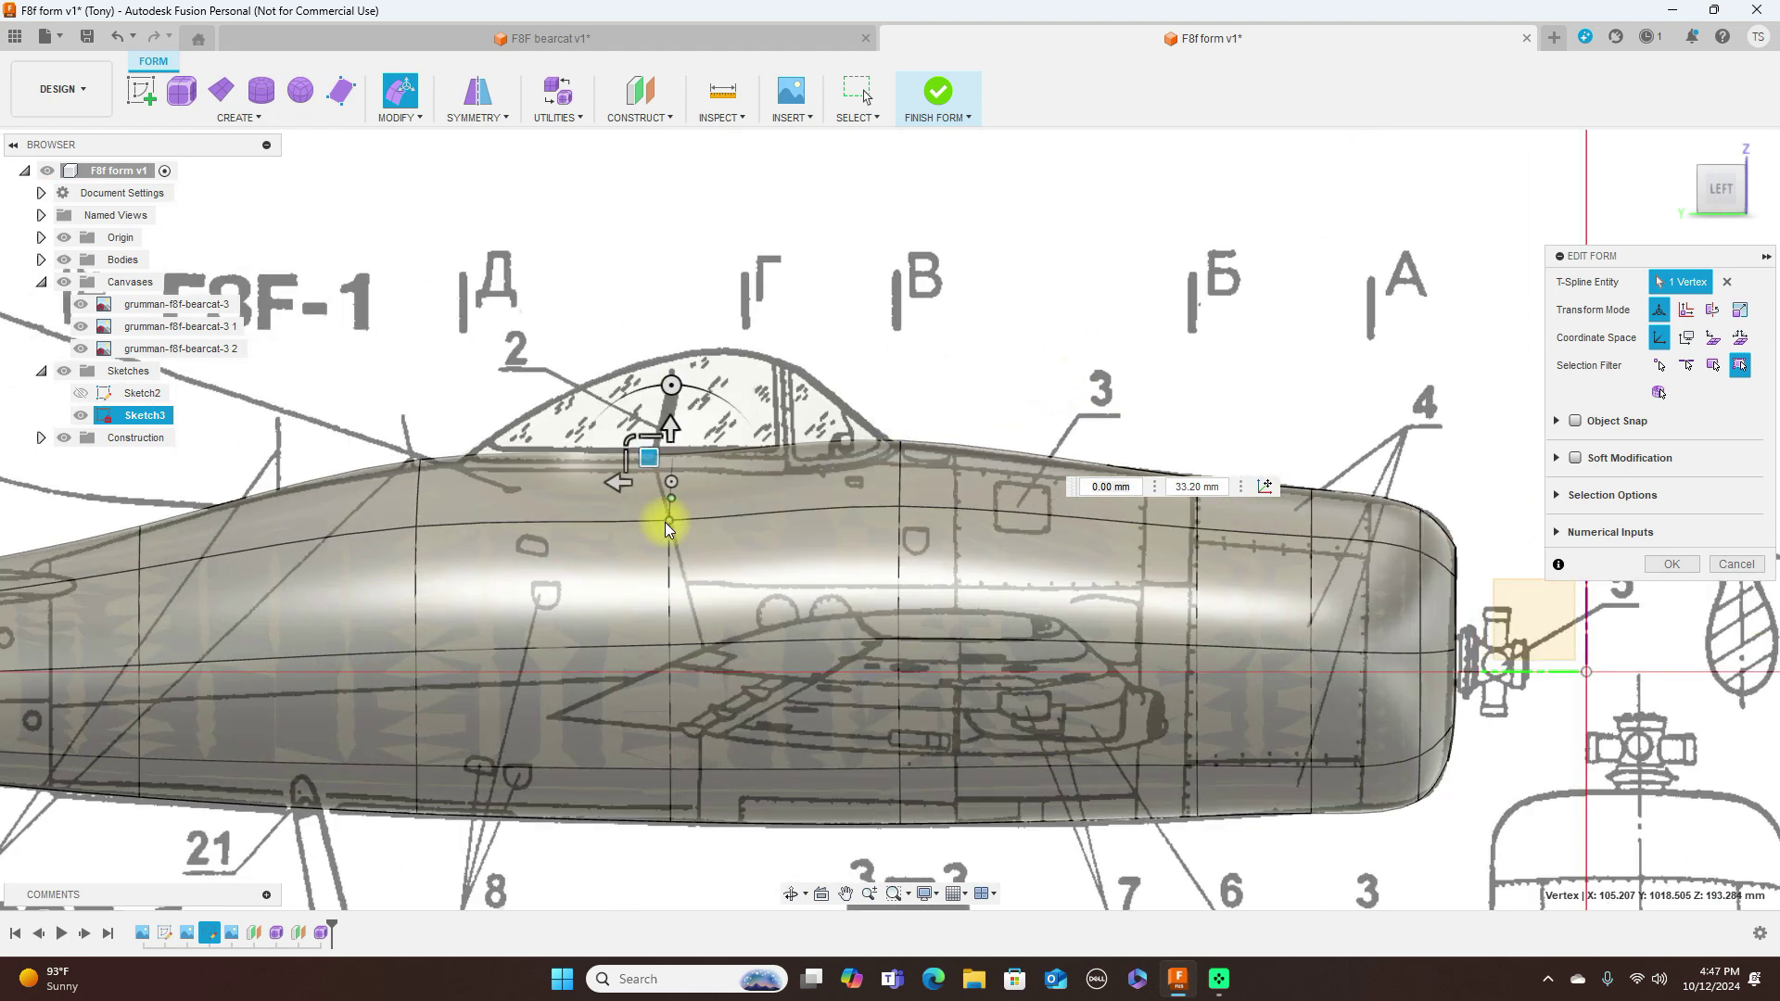
drag(672, 526, 651, 458)
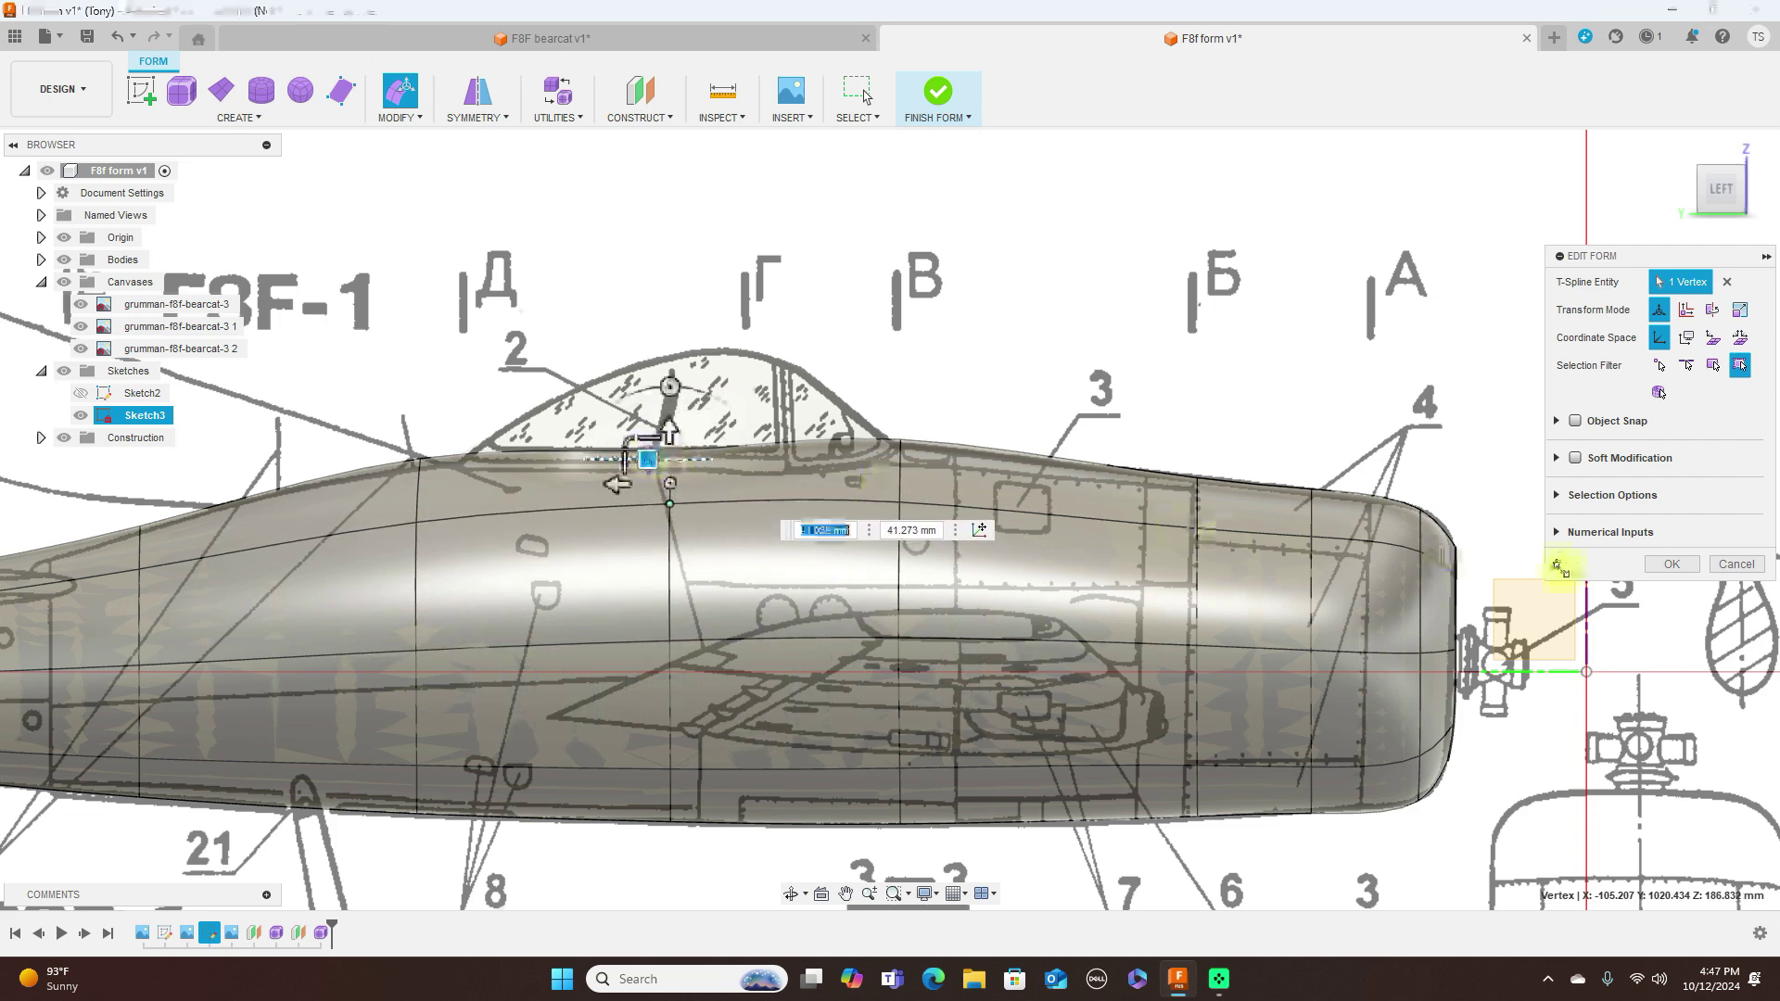
click(1672, 563)
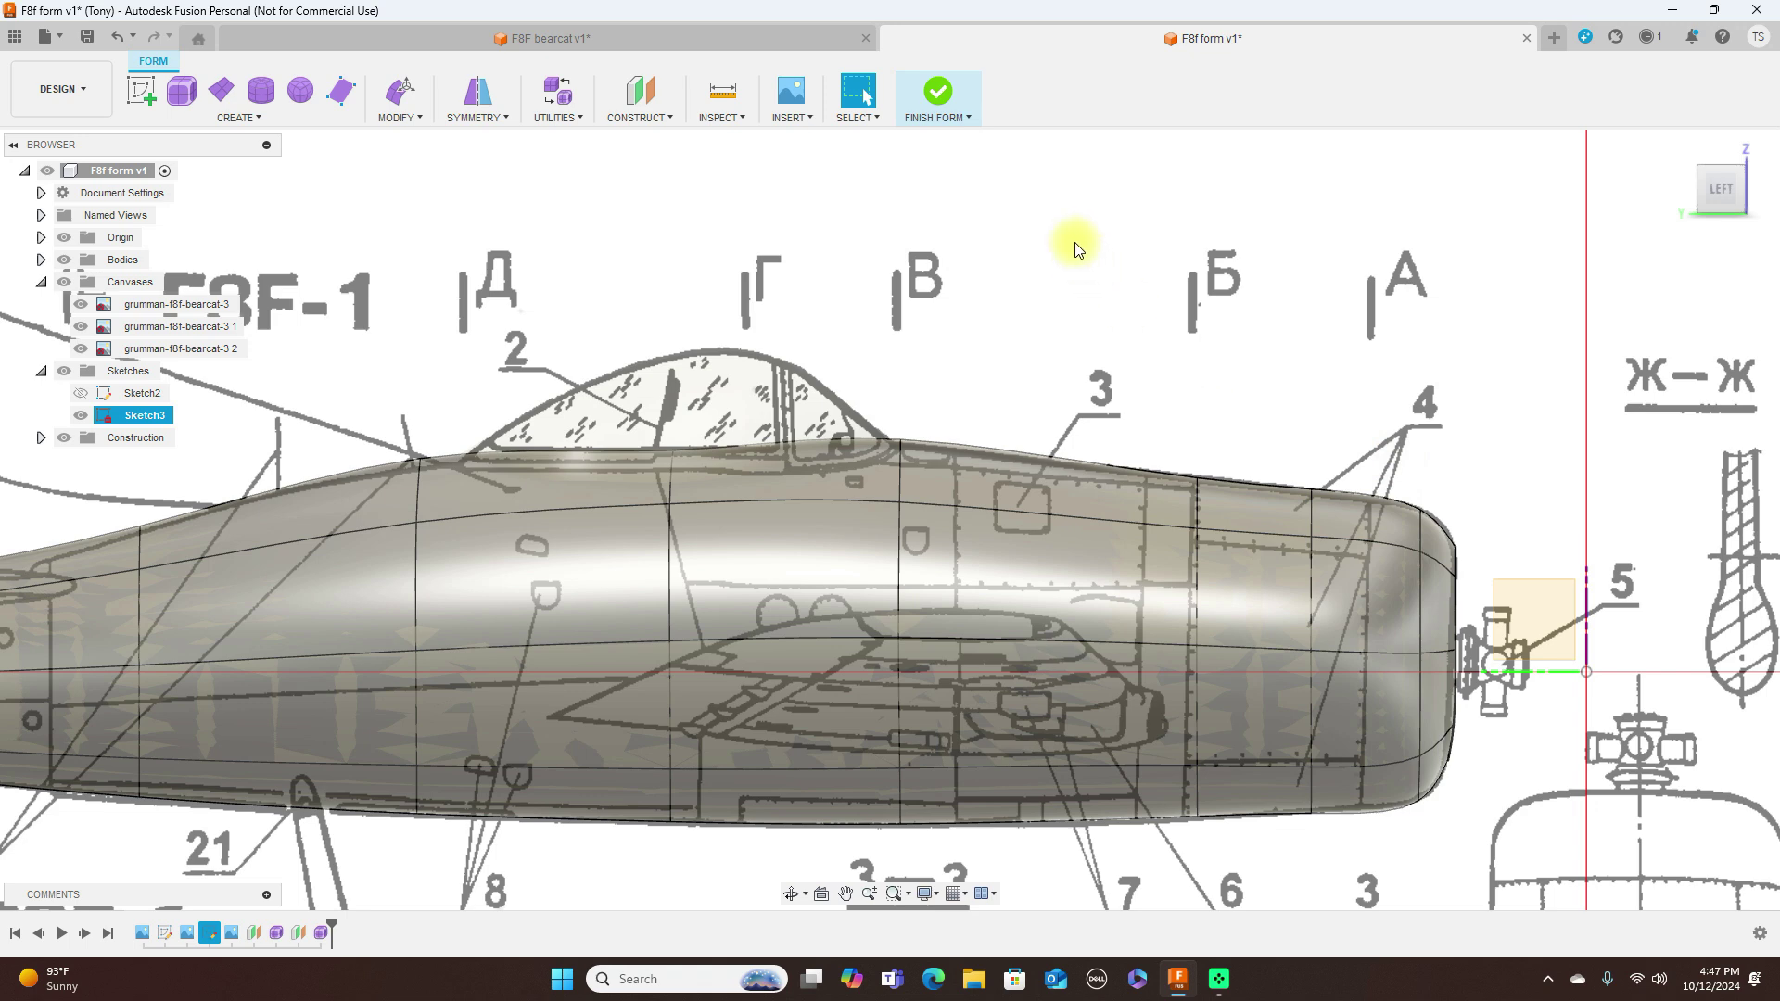
click(937, 93)
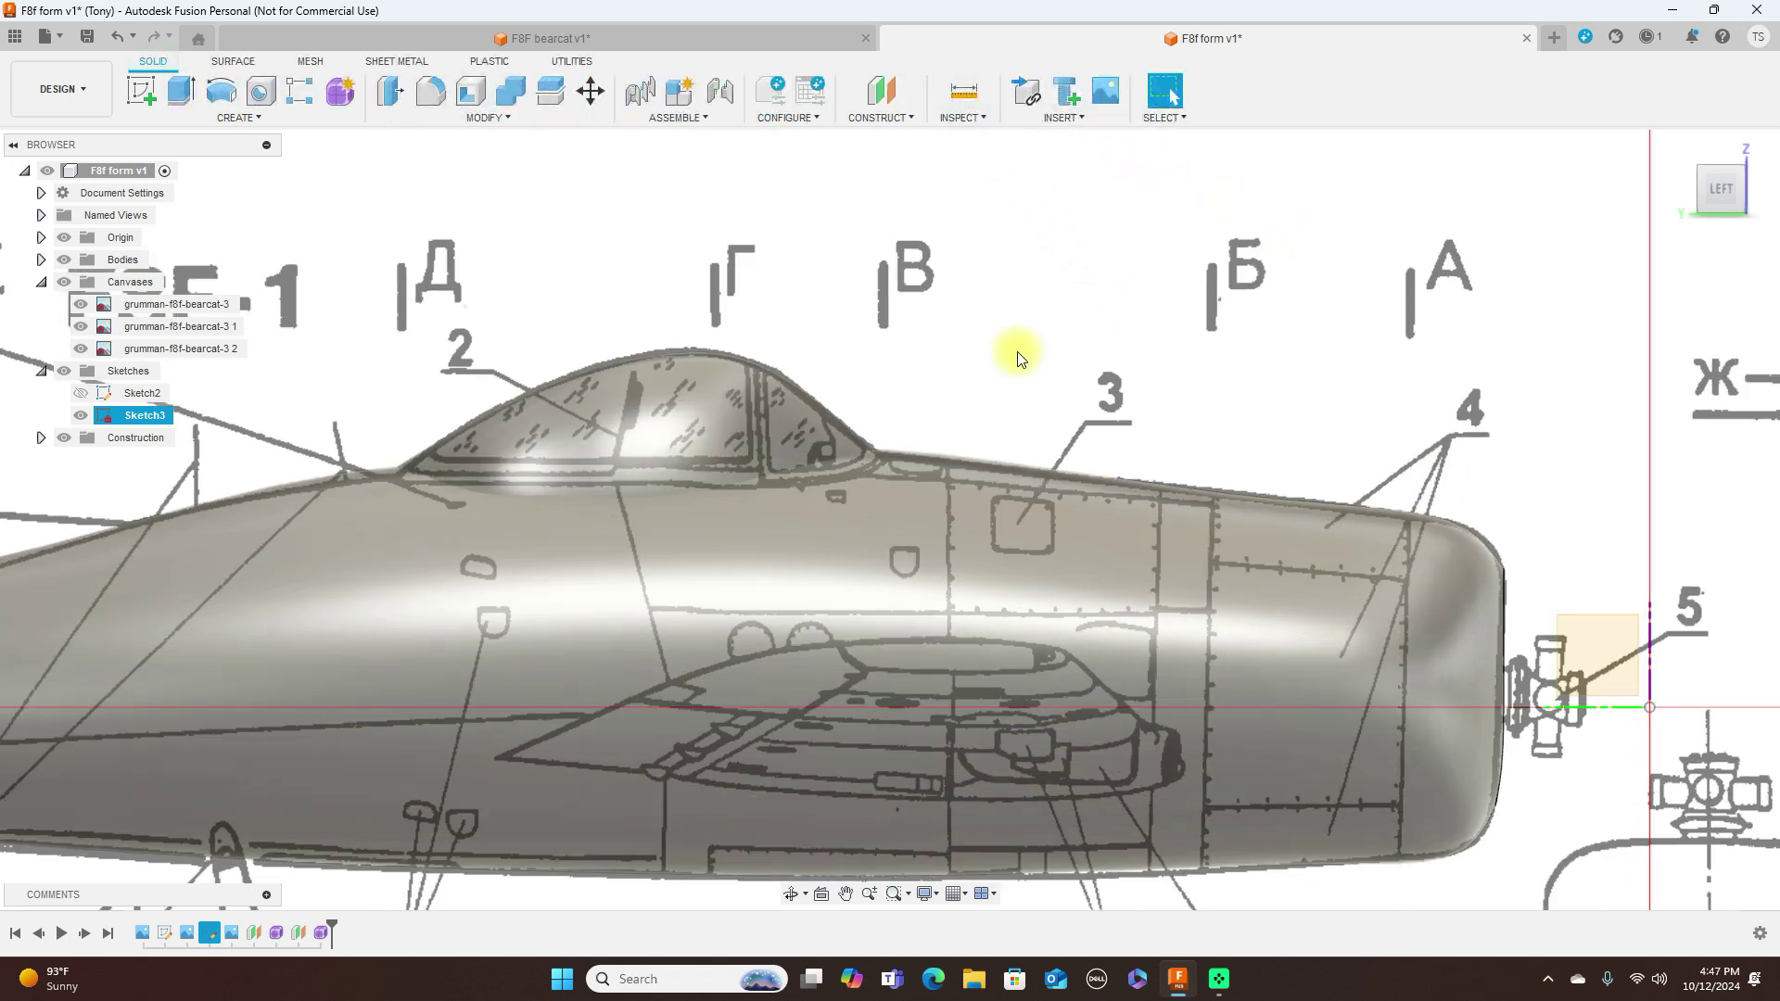
scroll(1020, 350, up, 1)
middle_drag(1065, 317, 1053, 306)
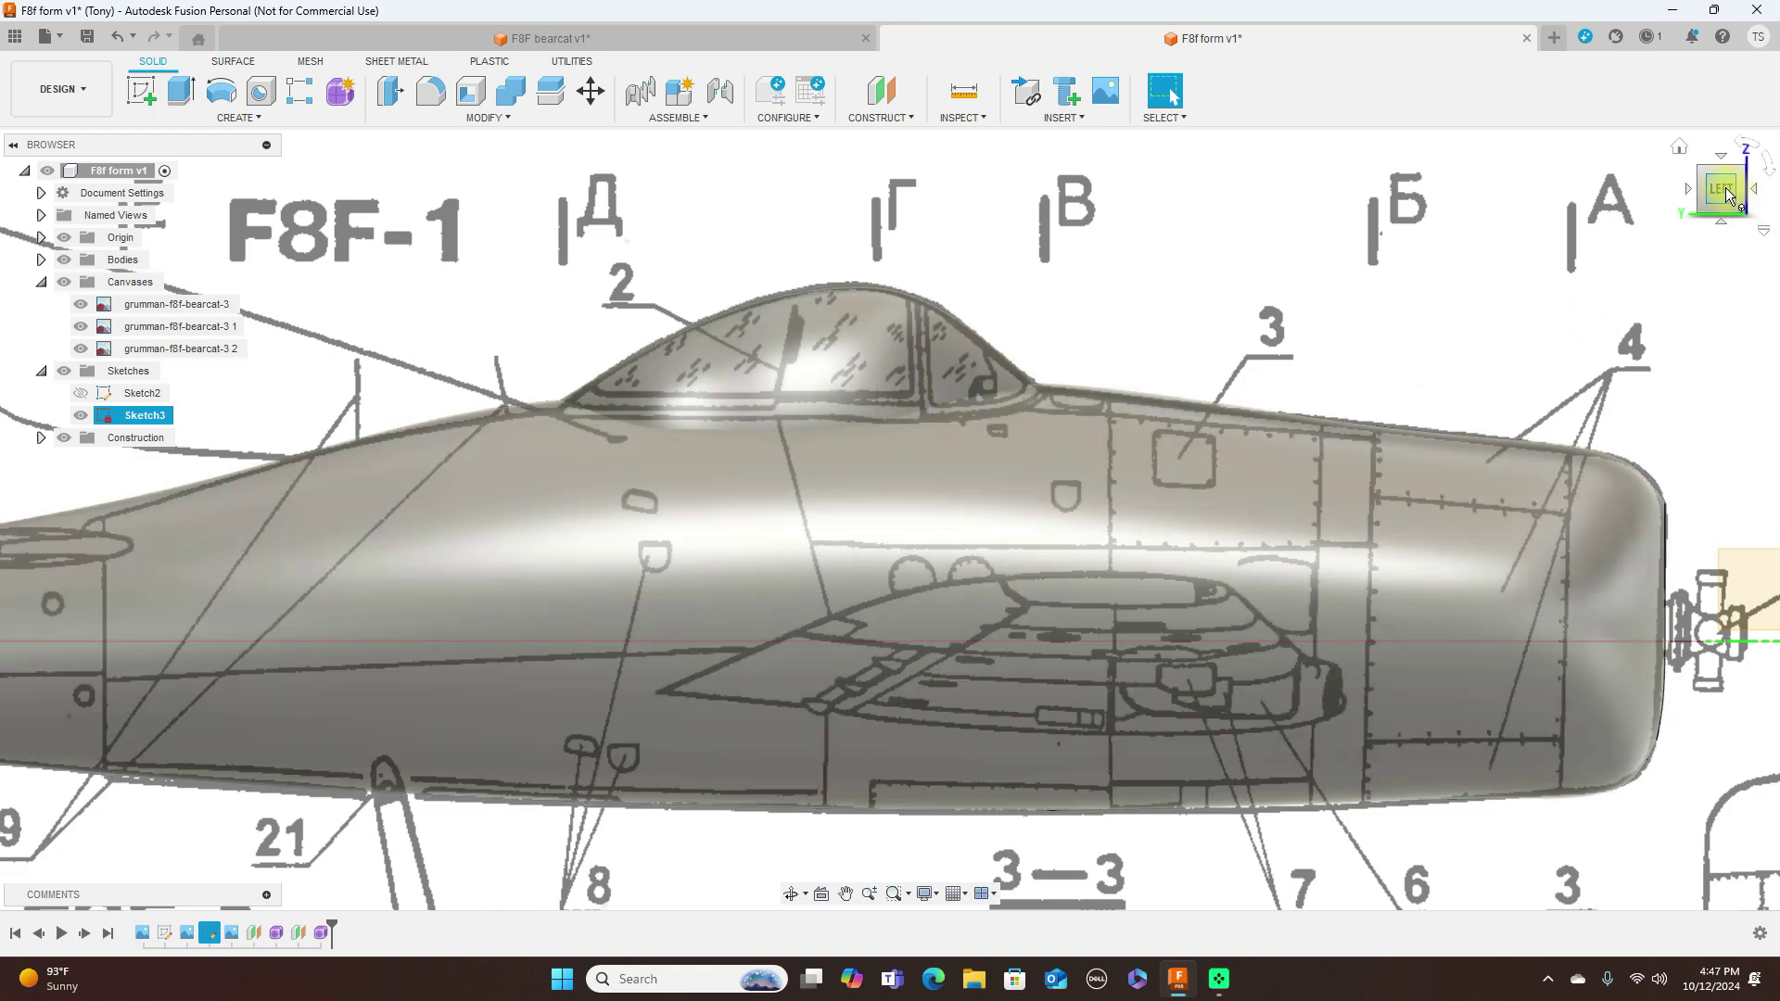
click(1693, 186)
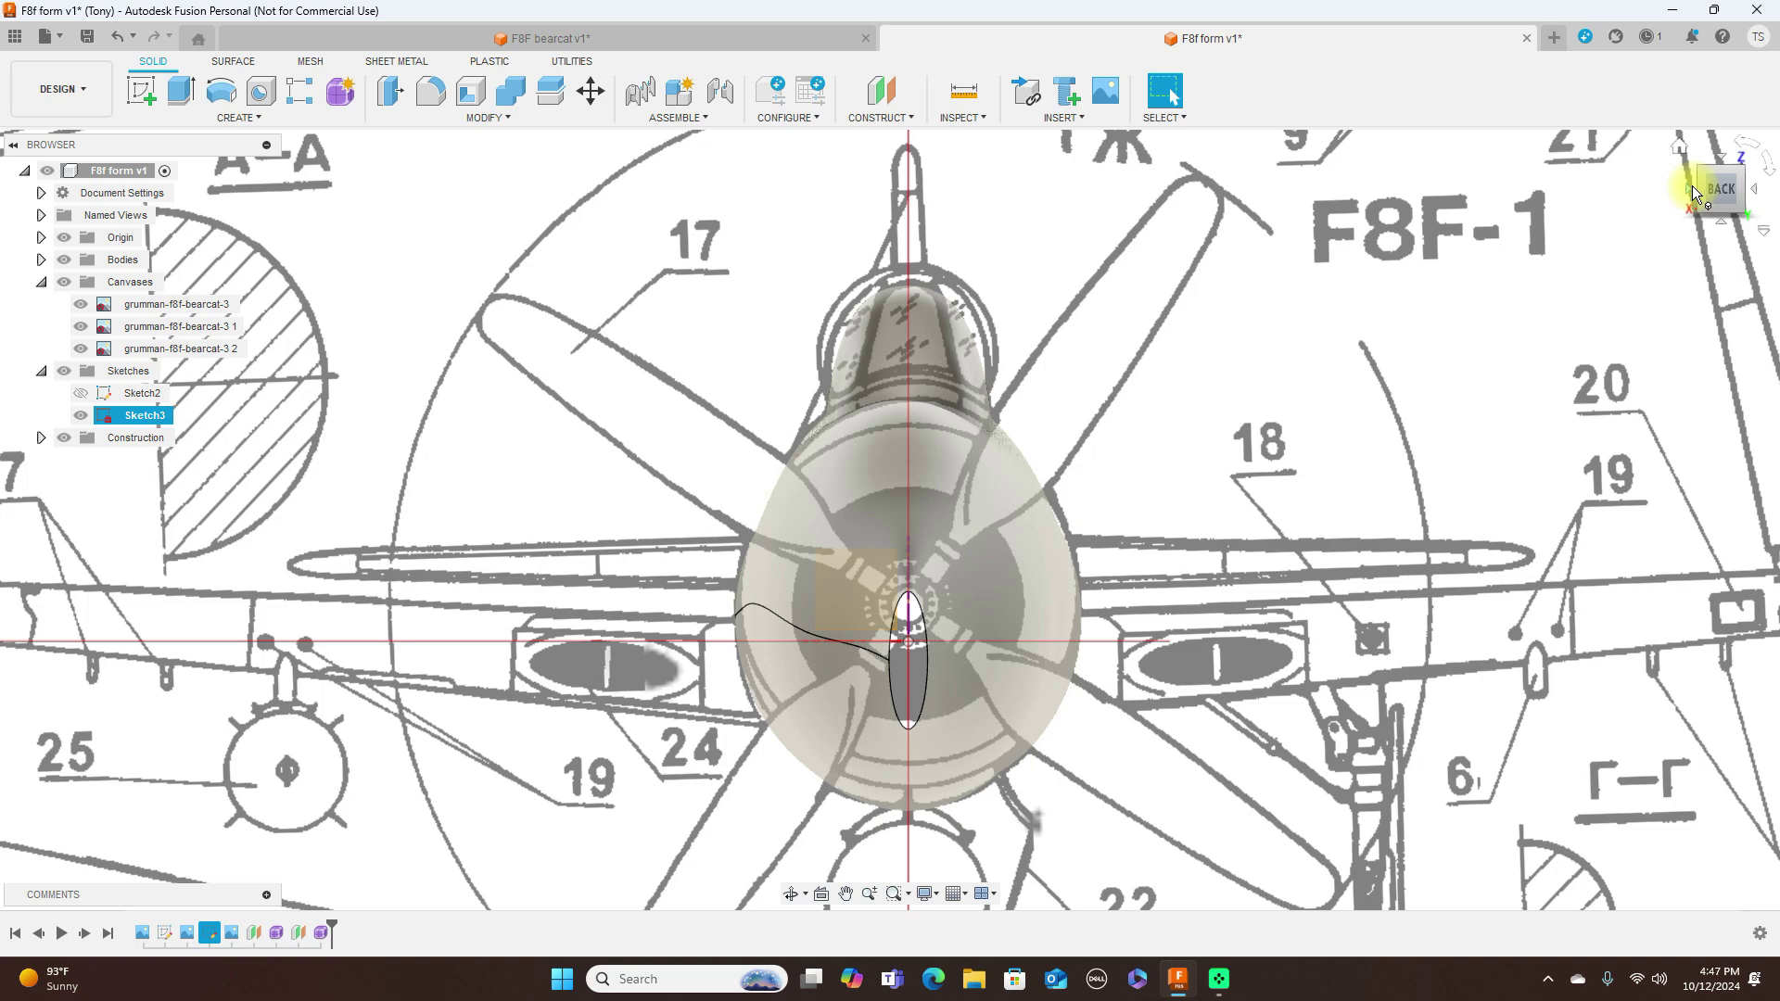
click(1693, 185)
scroll(1509, 262, down, 1)
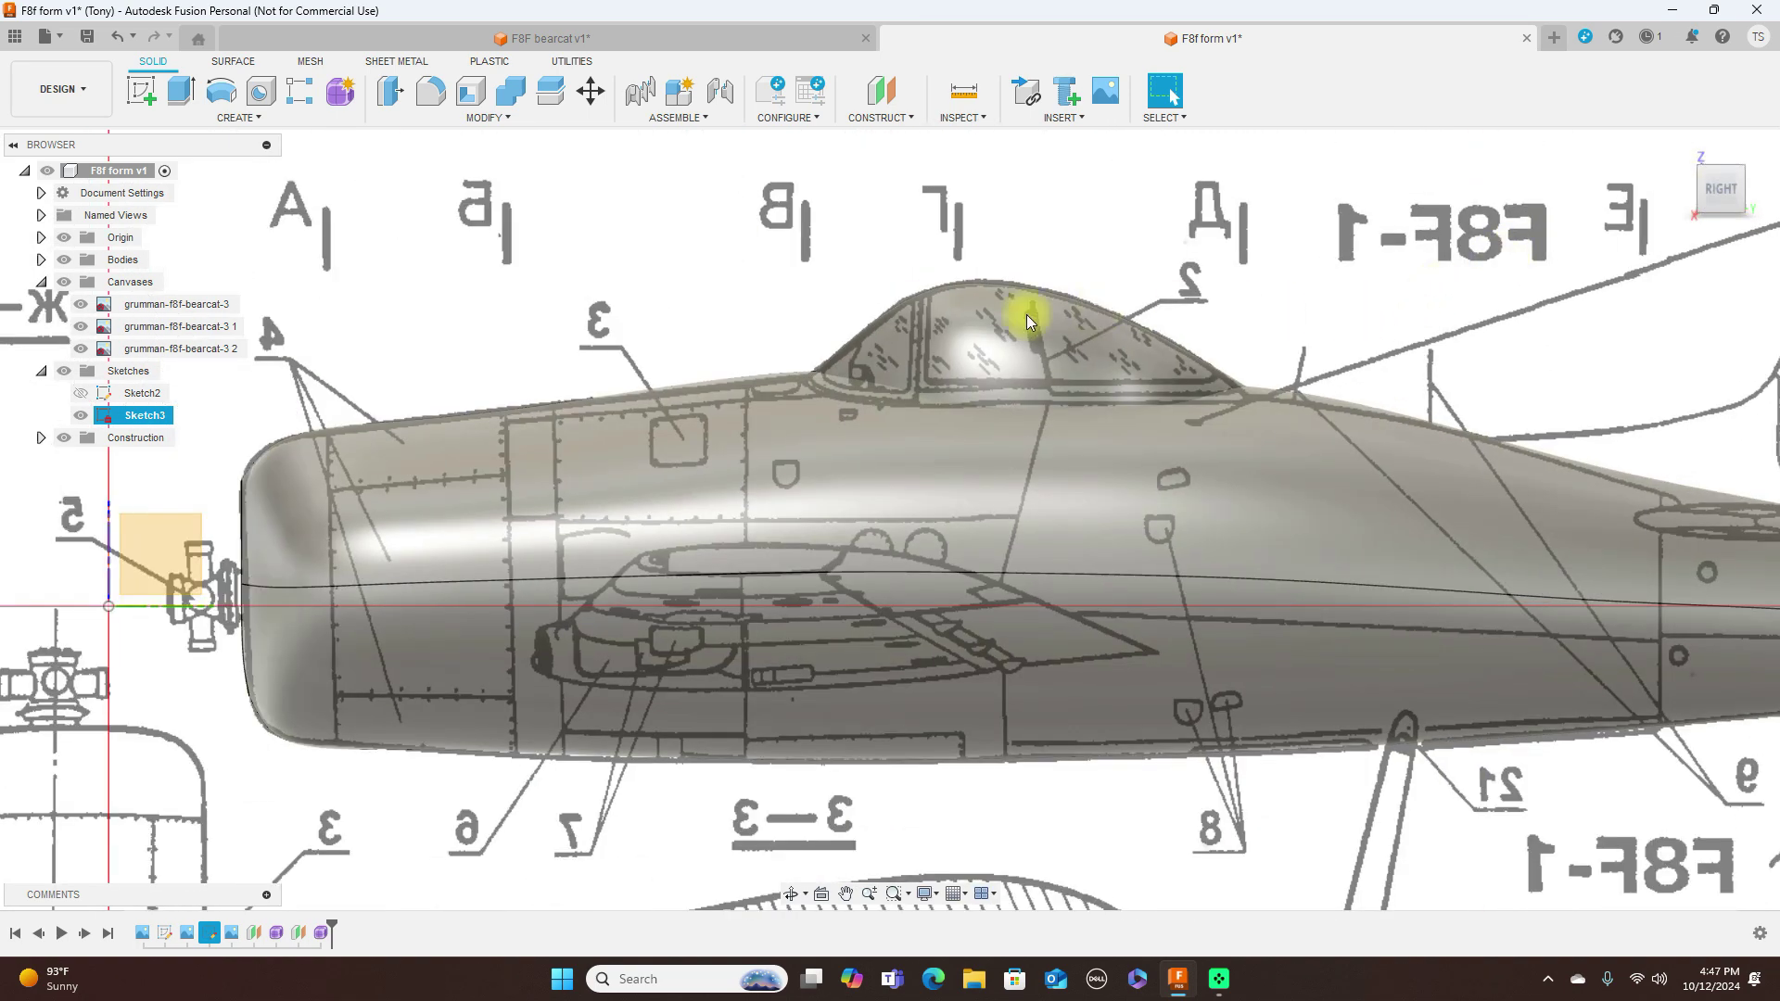
scroll(857, 390, down, 3)
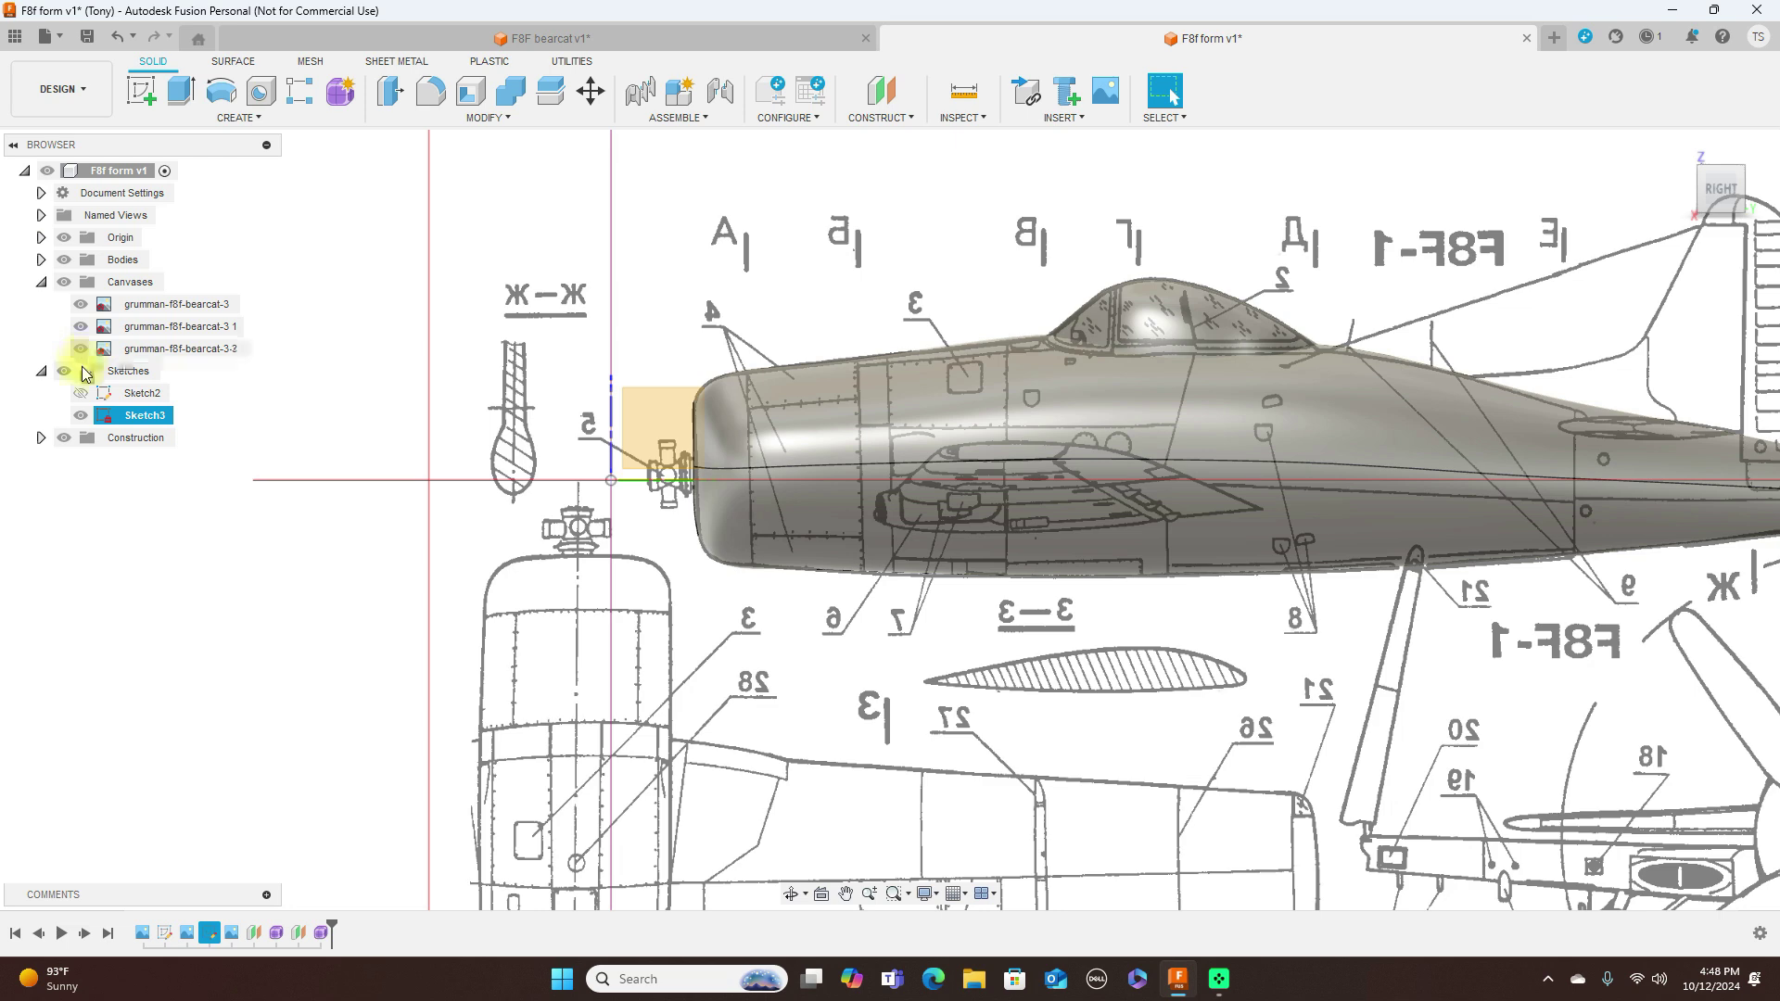
click(64, 282)
scroll(958, 302, down, 2)
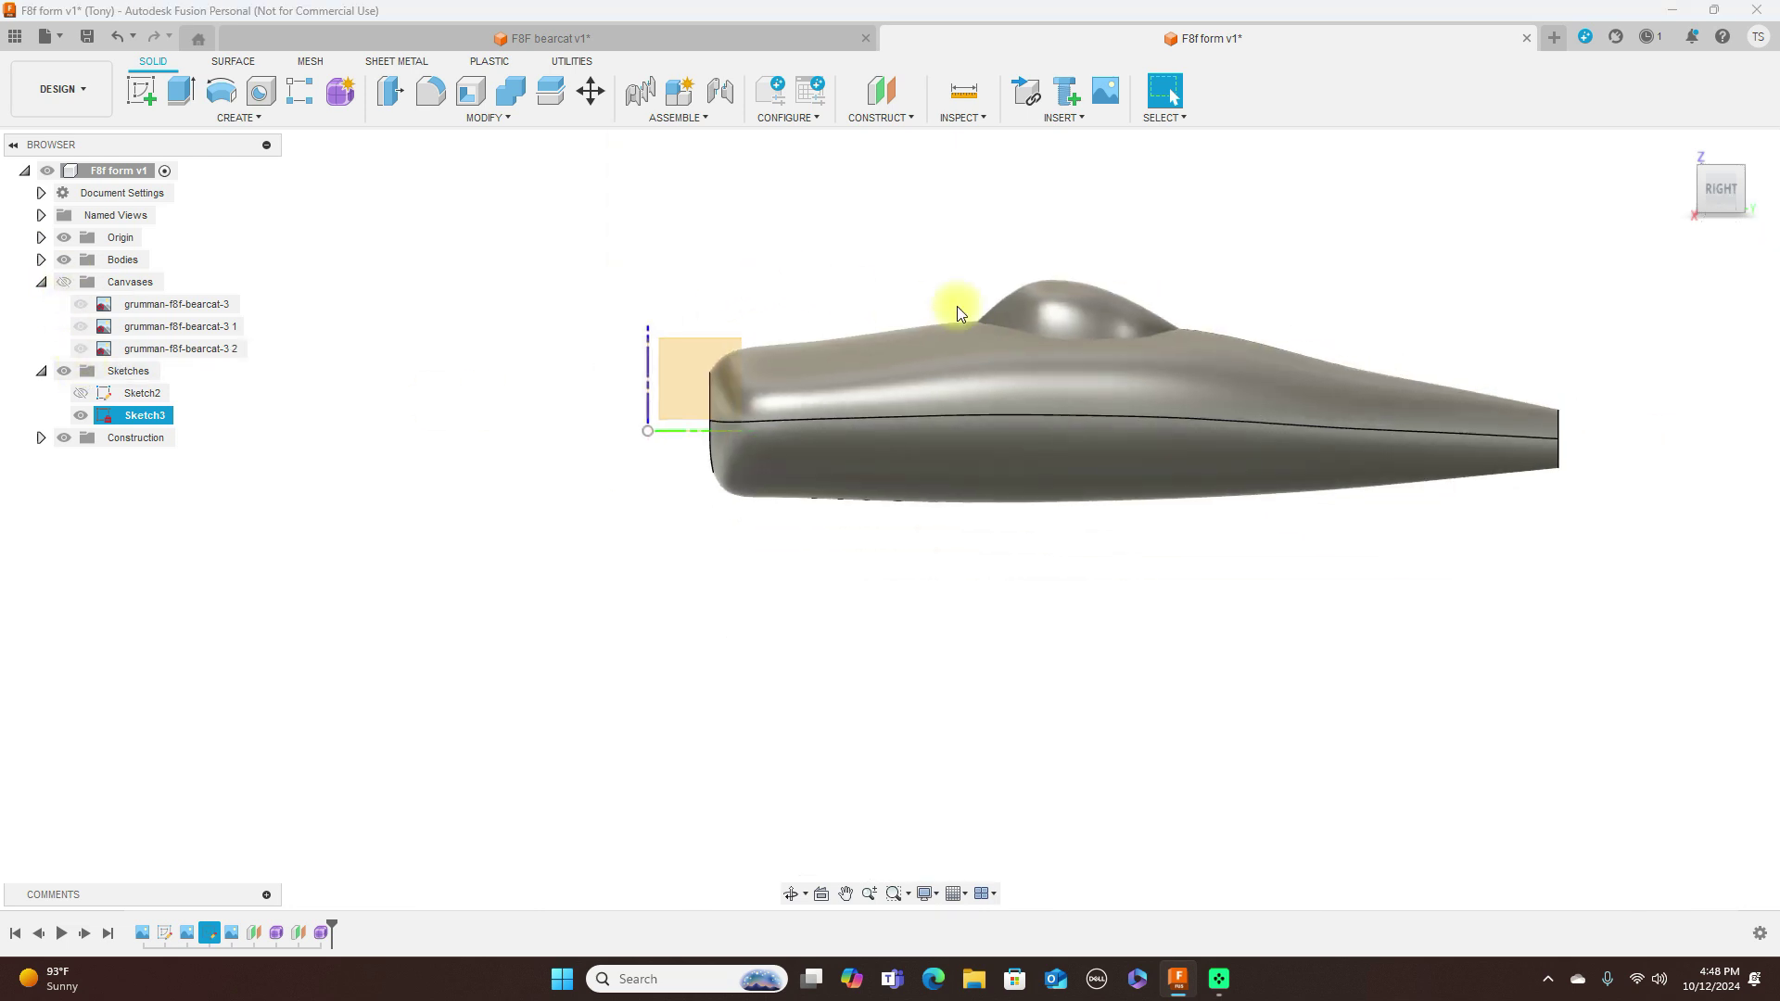
middle_drag(1399, 266, 1200, 366)
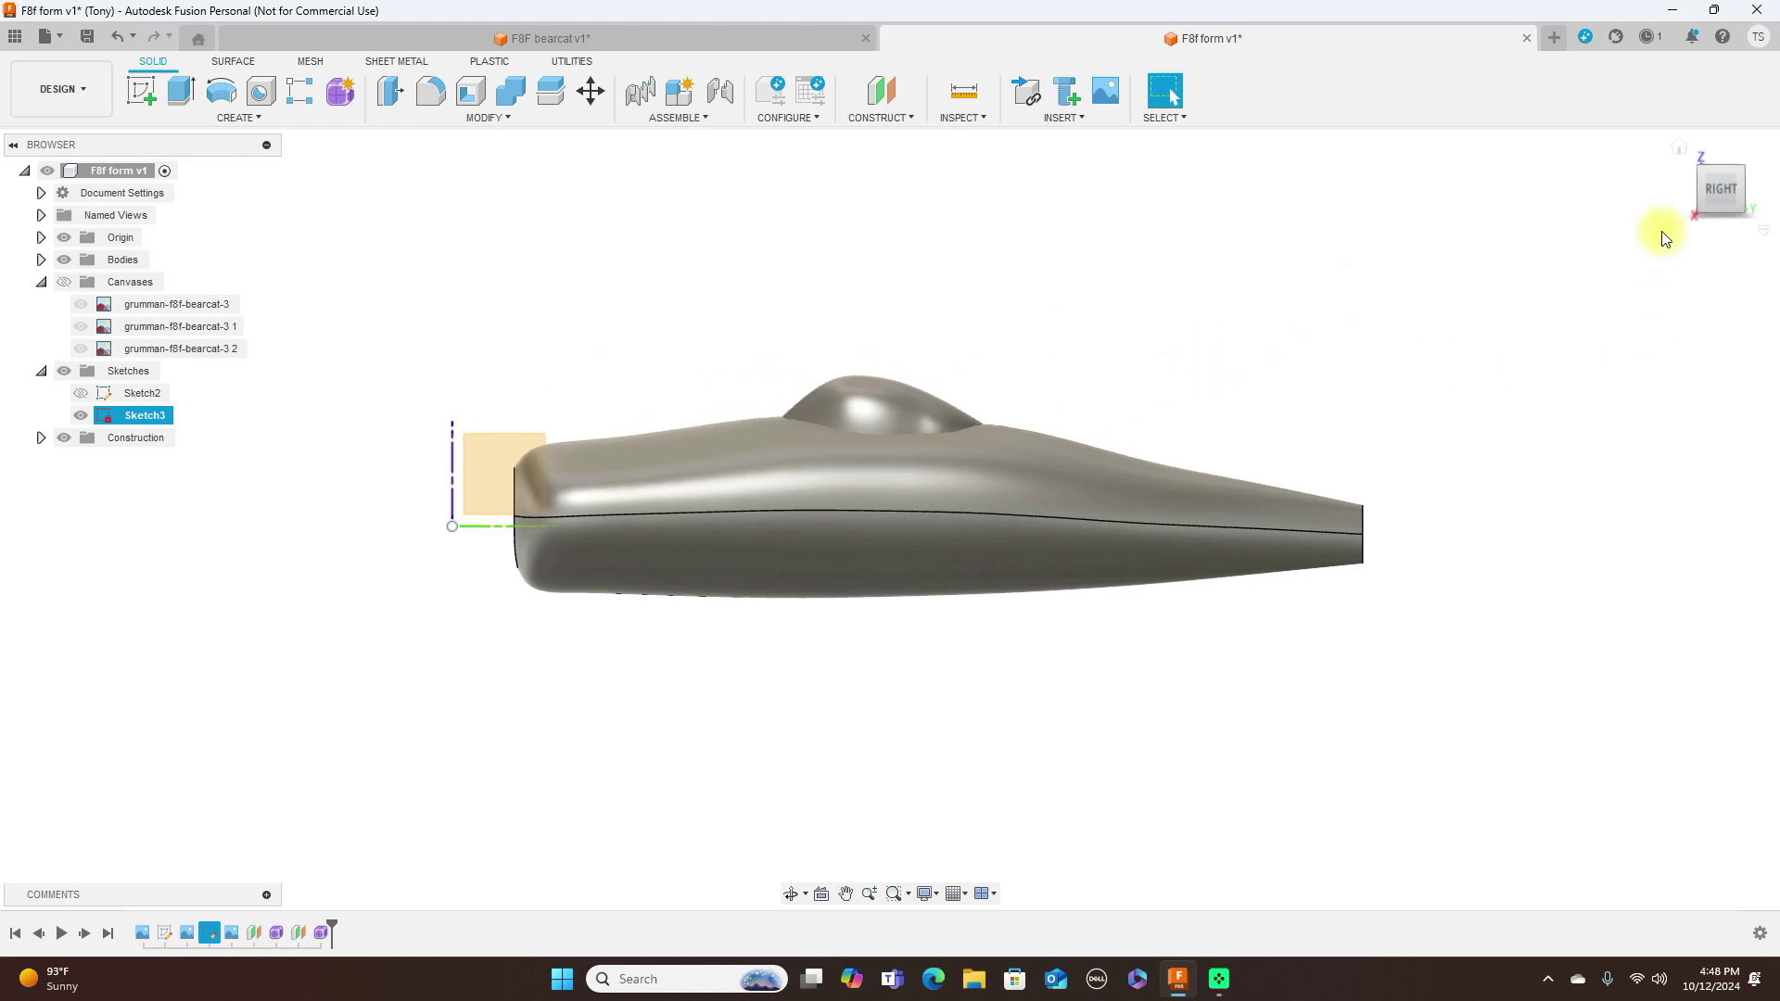
click(1723, 163)
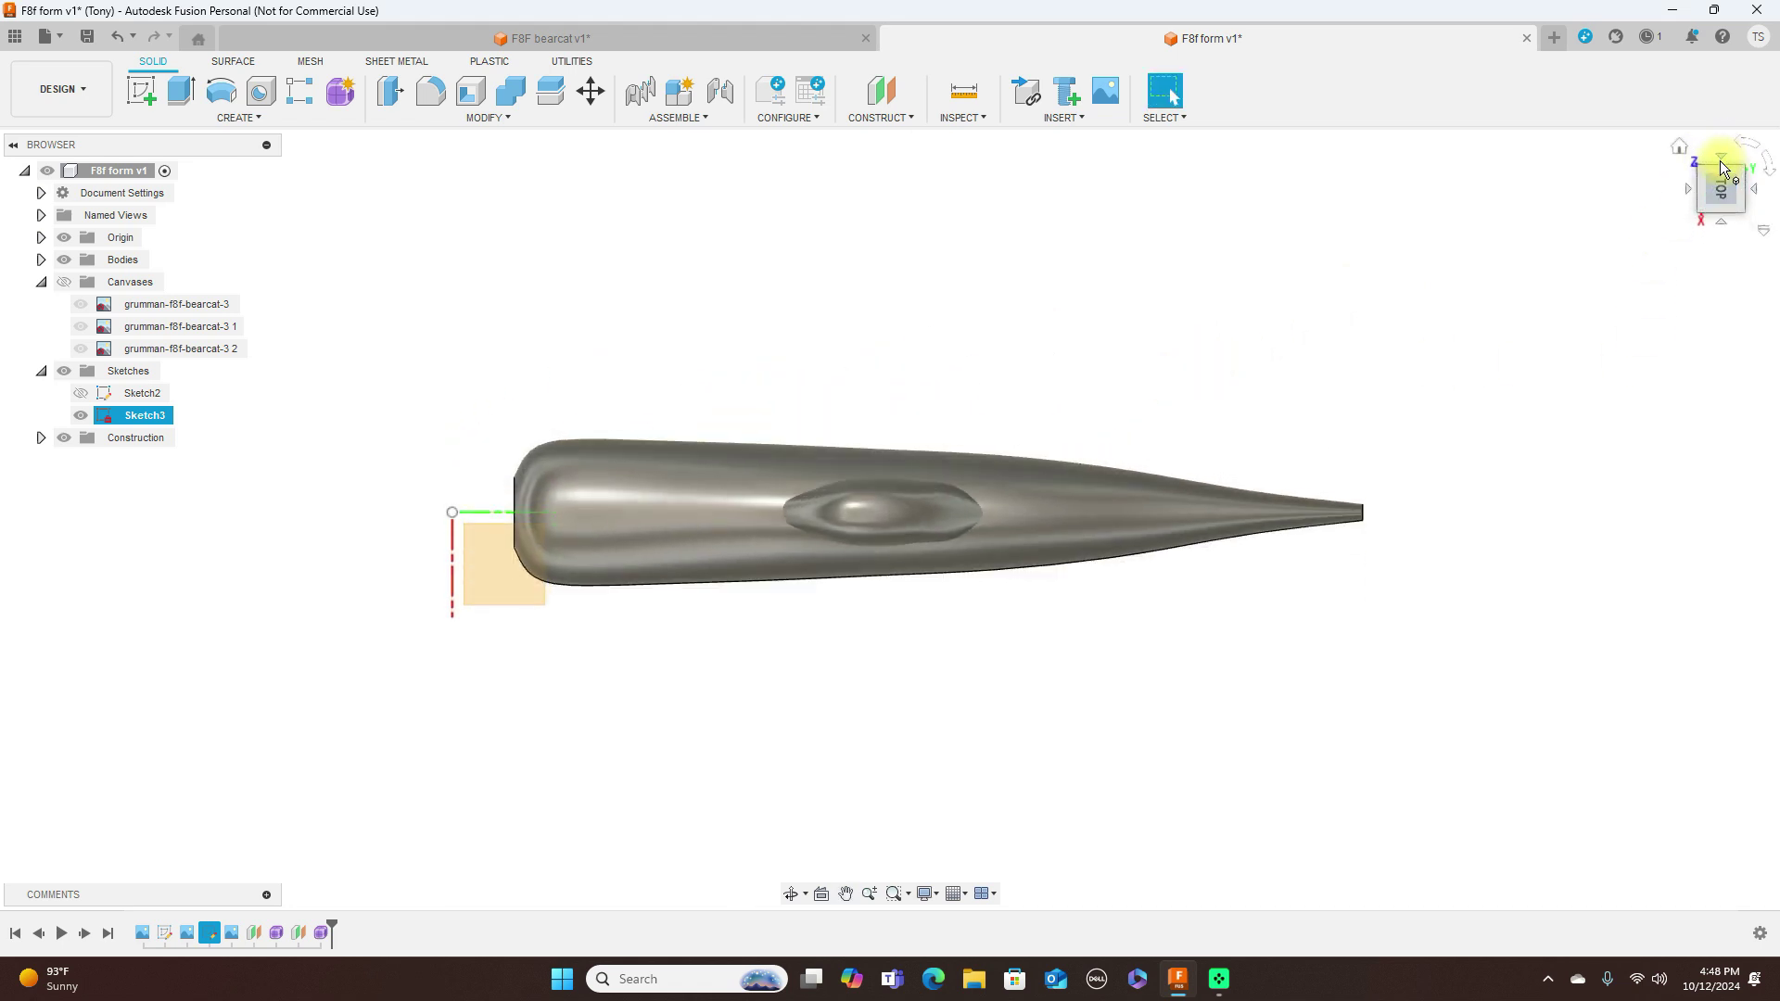
click(1723, 227)
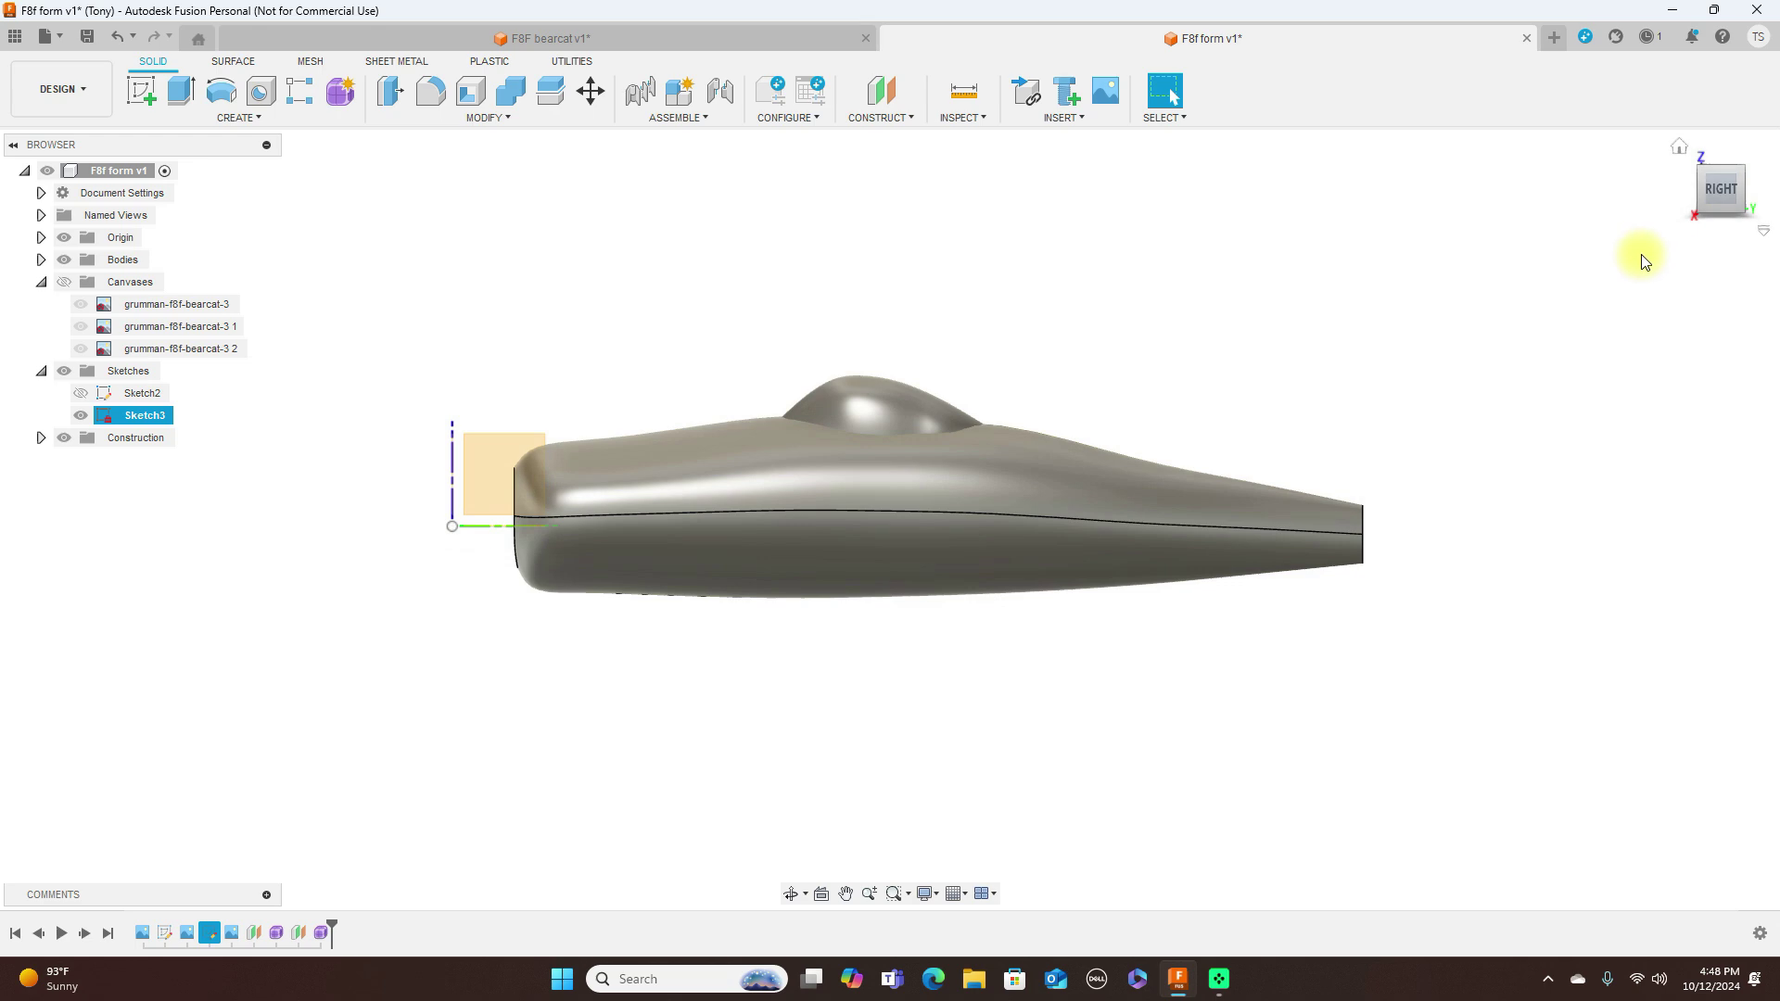
click(64, 282)
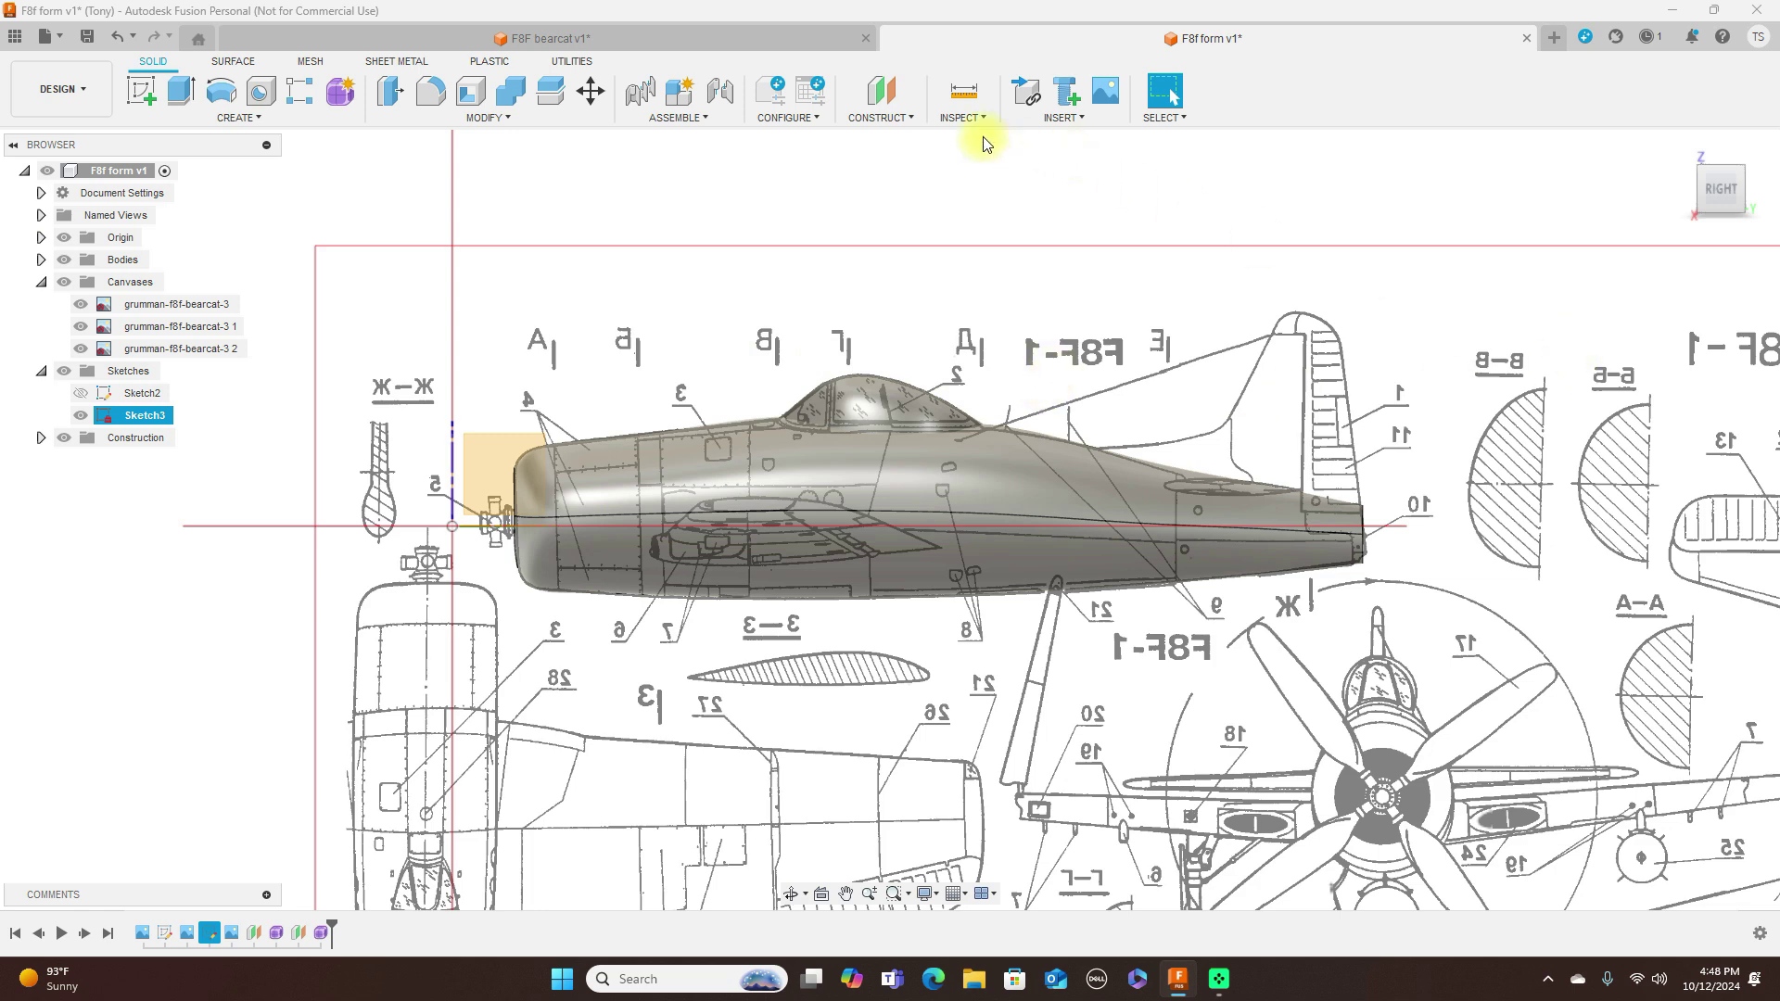
click(719, 36)
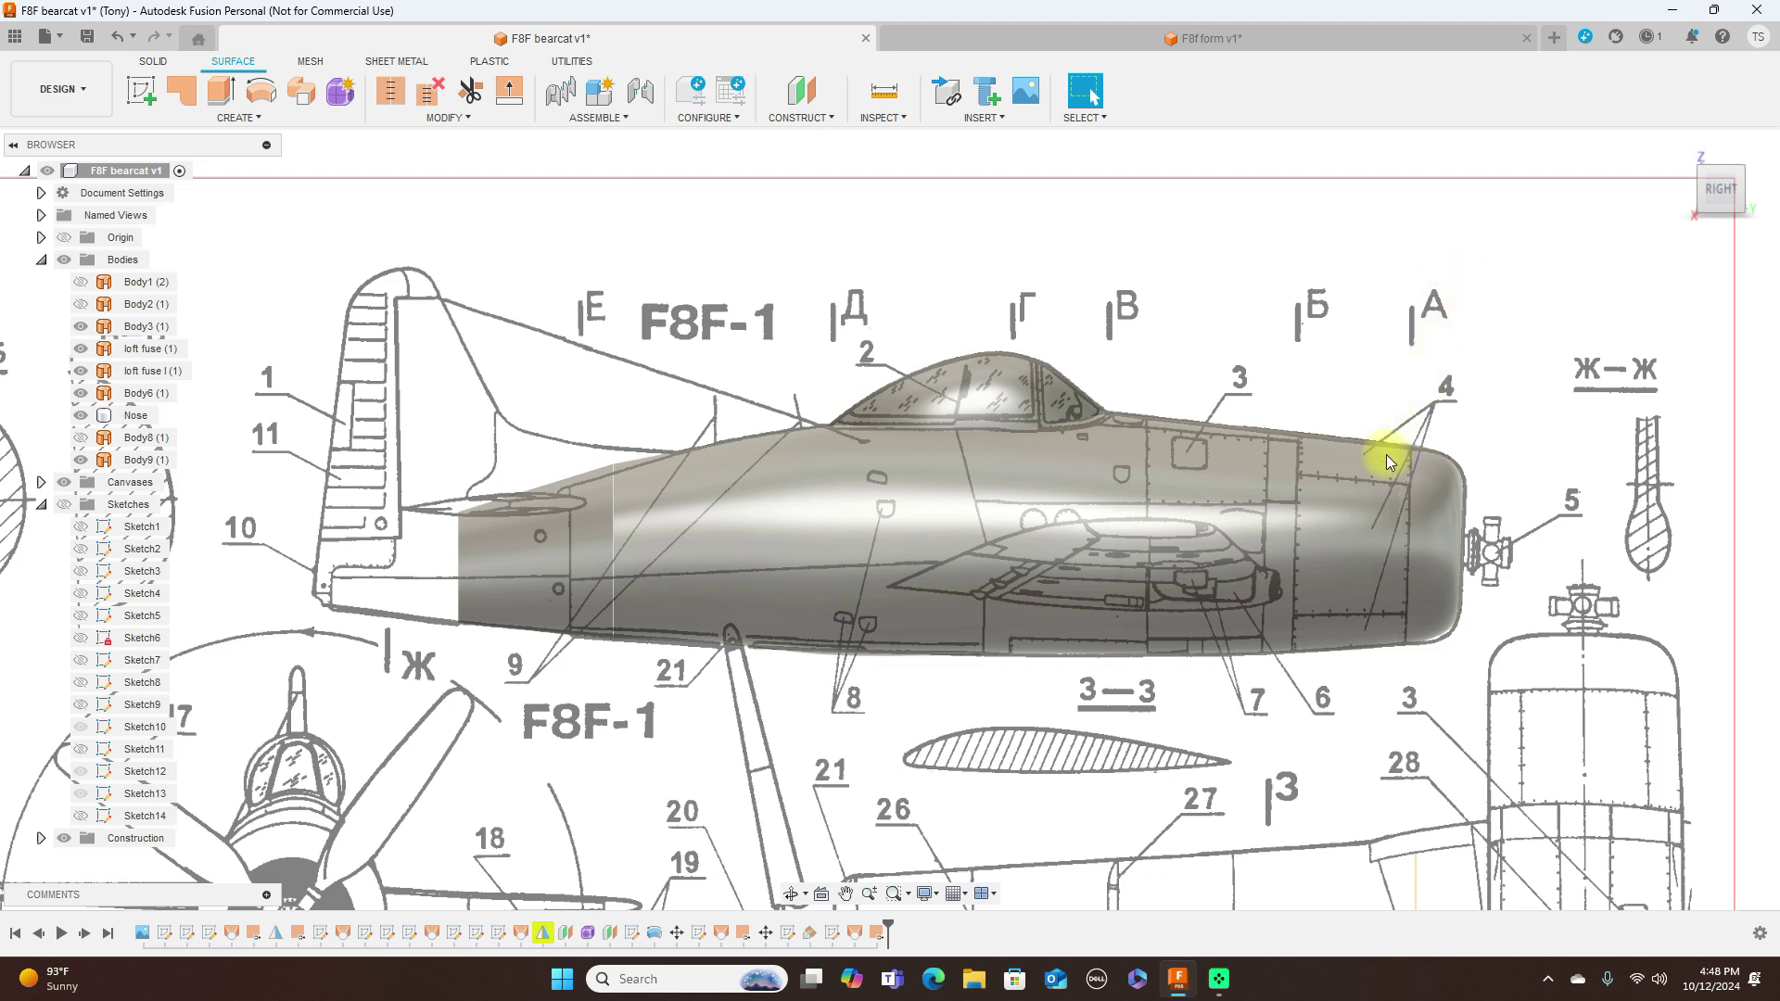
click(1178, 549)
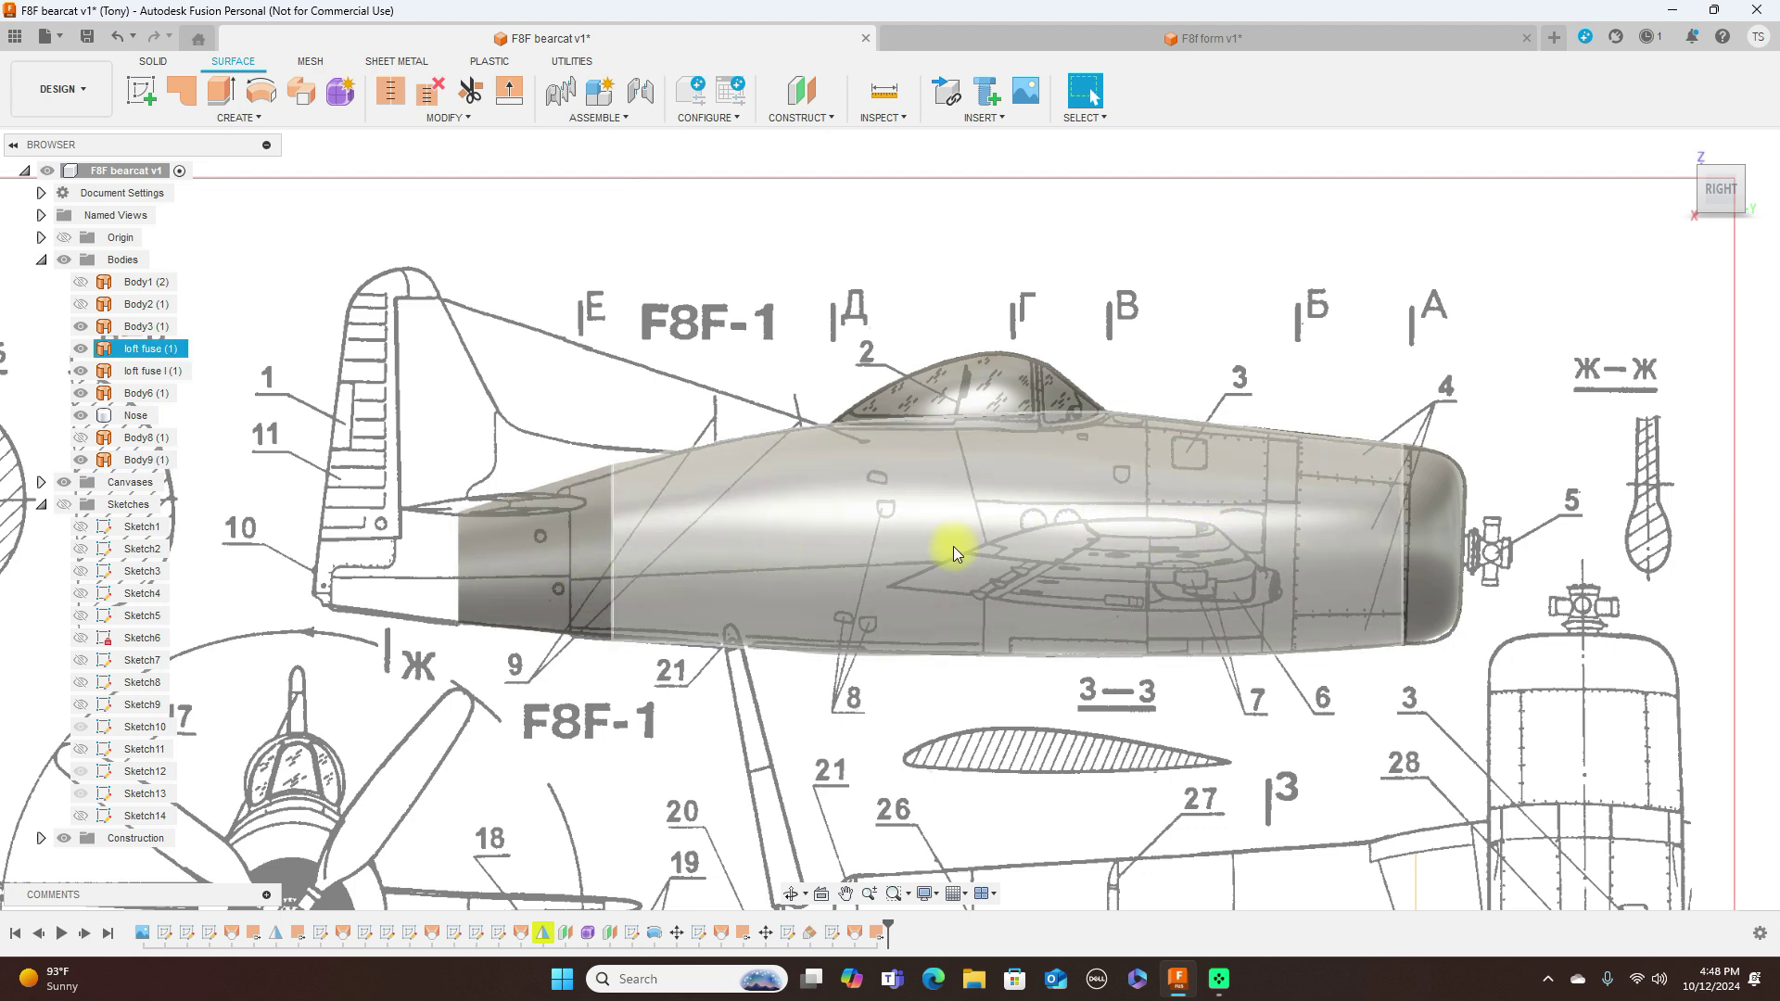
click(1339, 266)
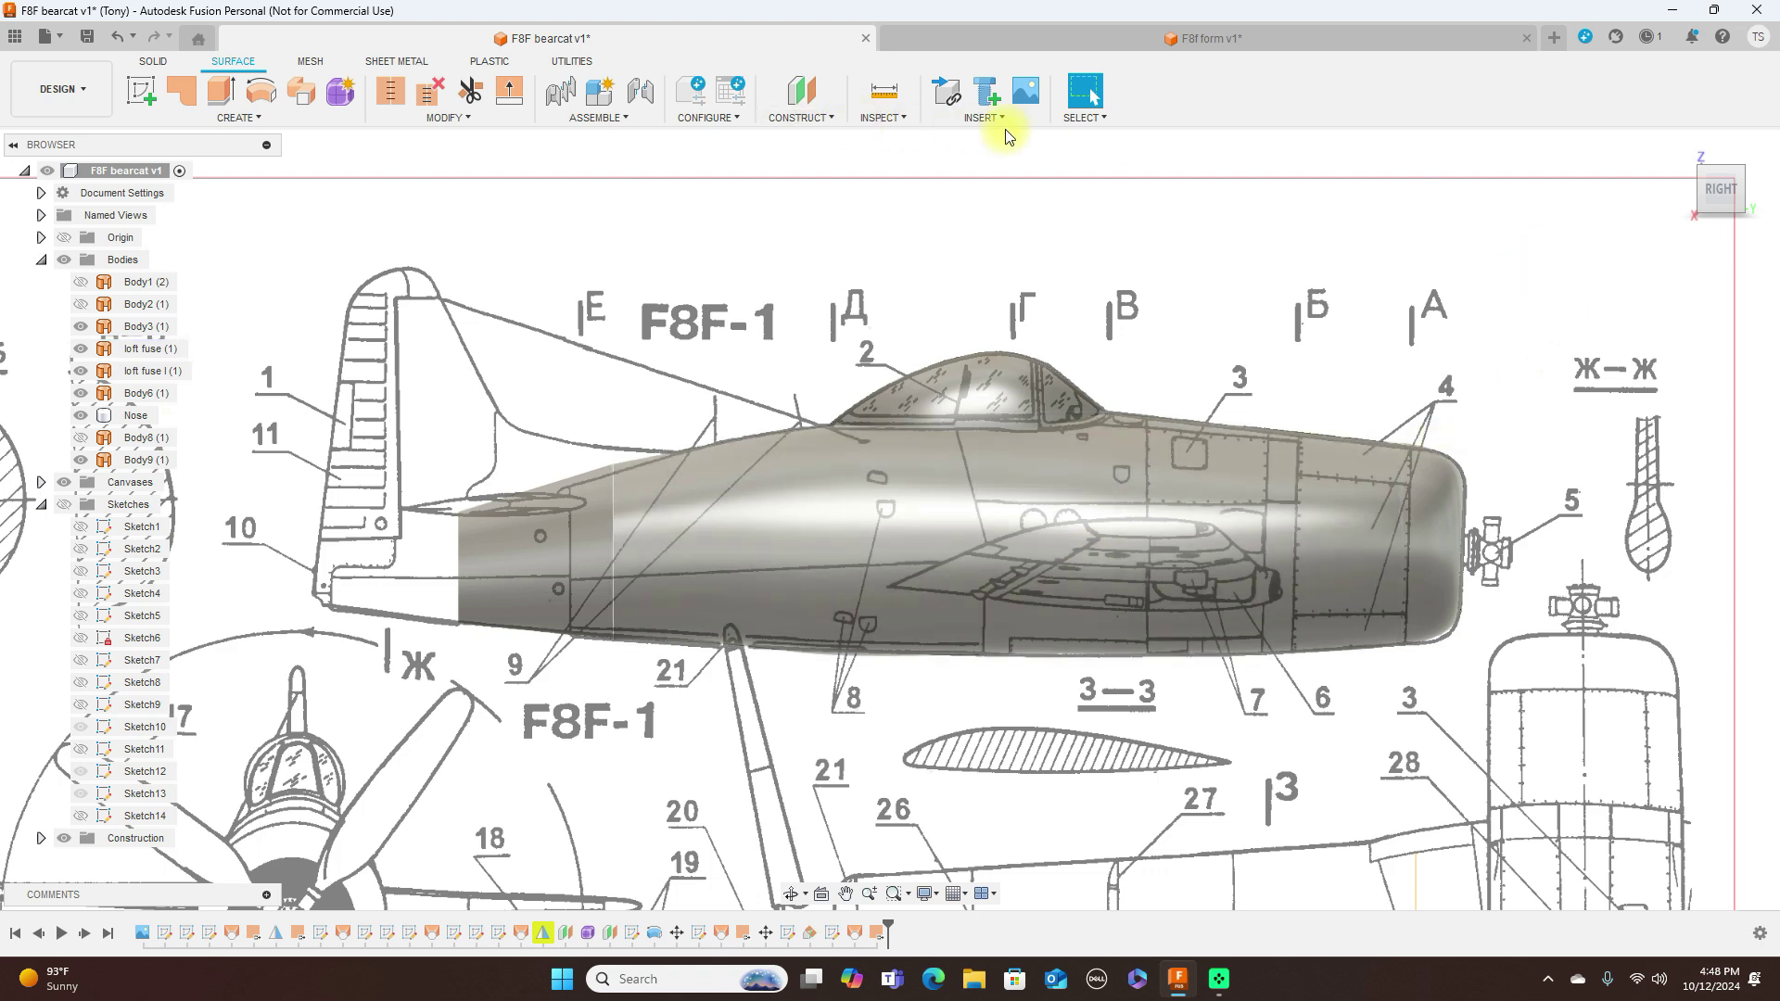
click(1092, 35)
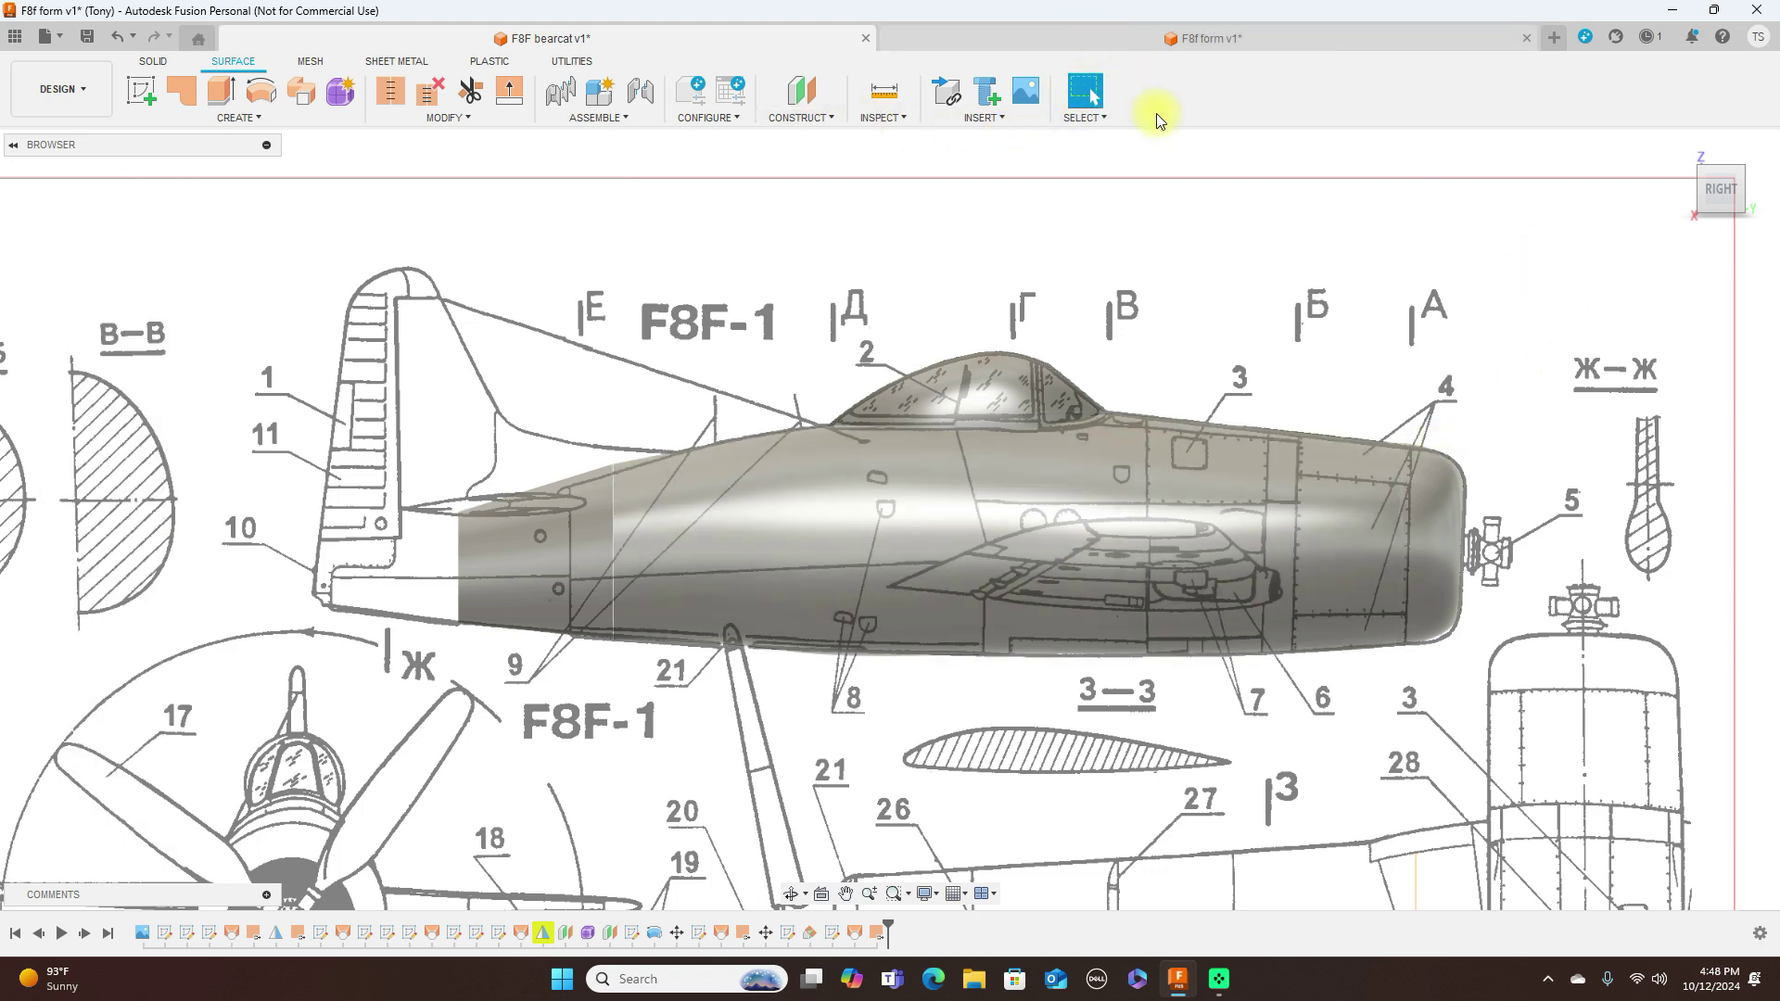
scroll(915, 271, up, 2)
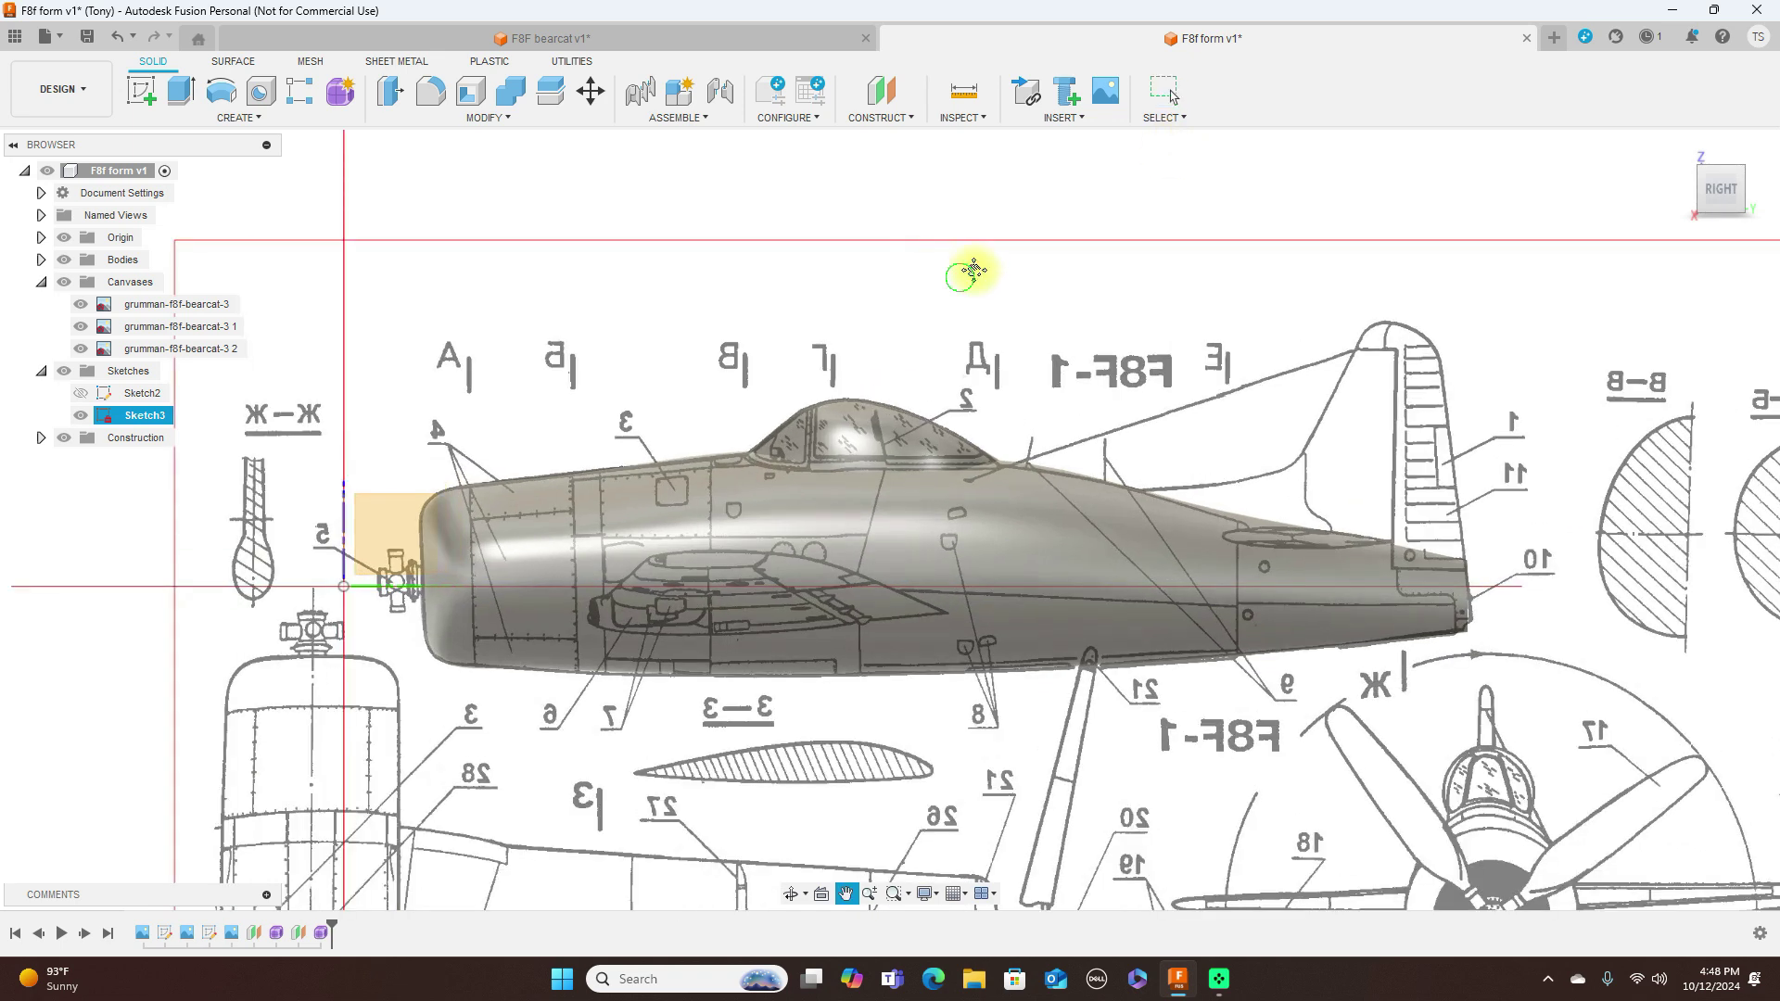
middle_drag(959, 277, 1057, 198)
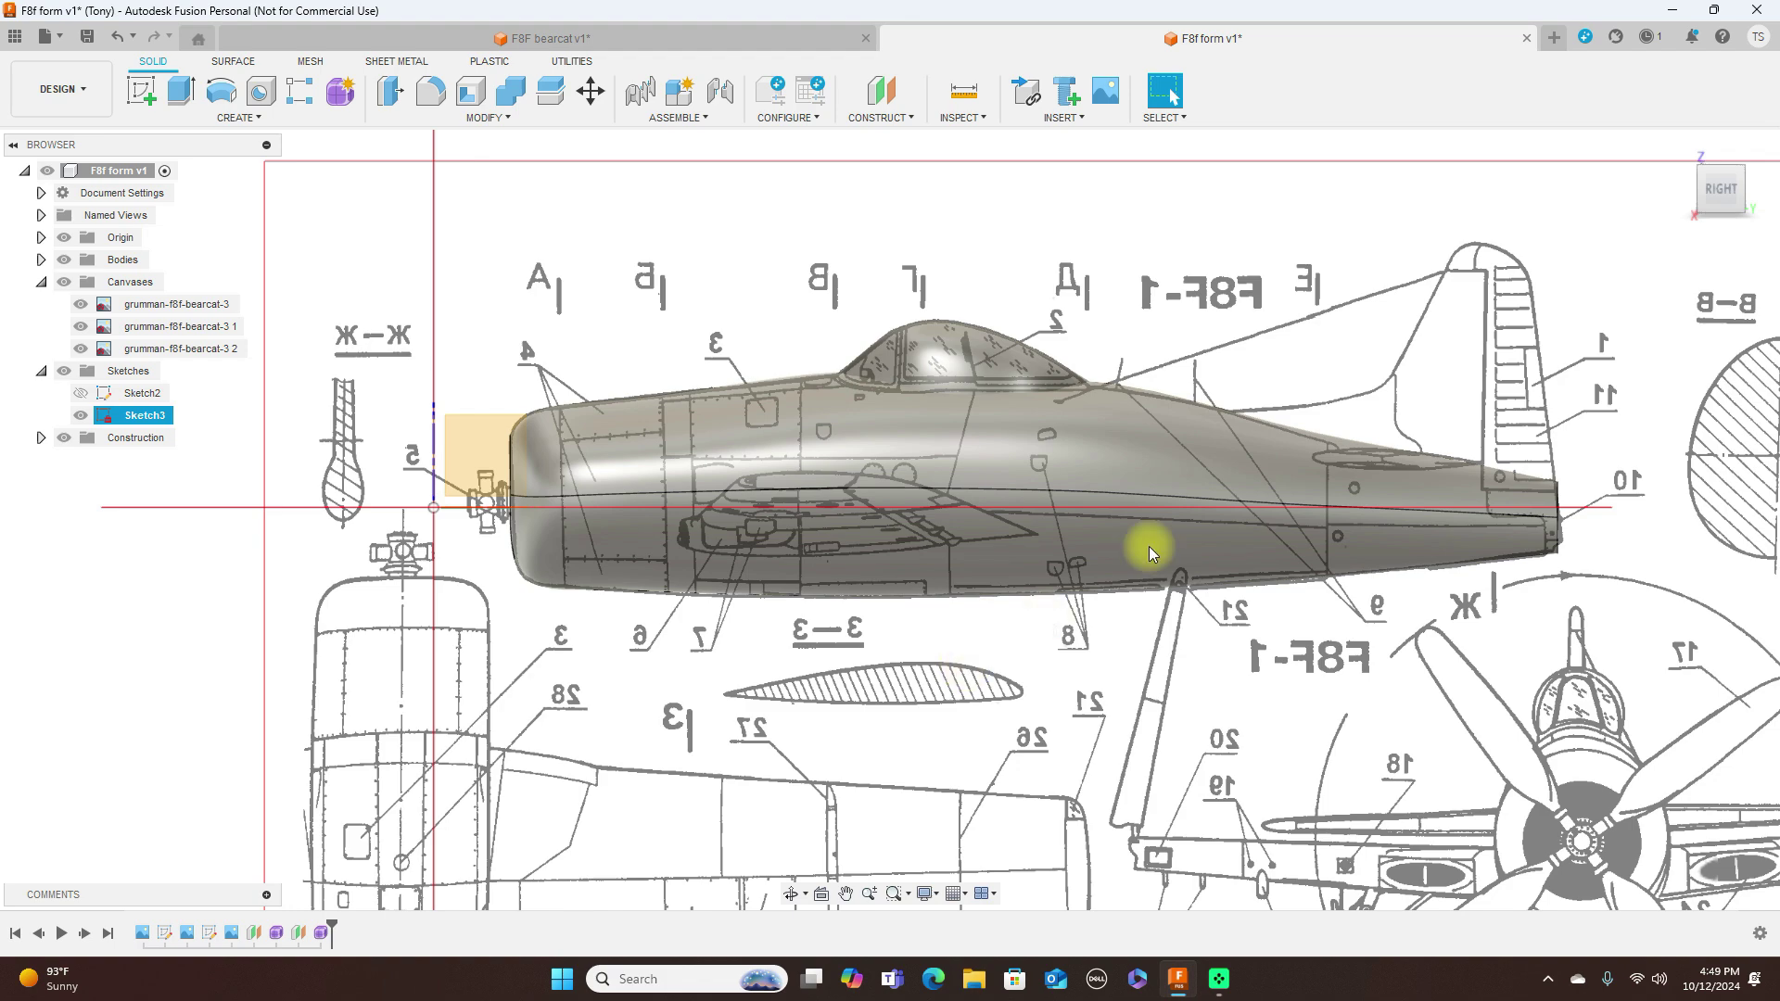
mouse_move(1688, 195)
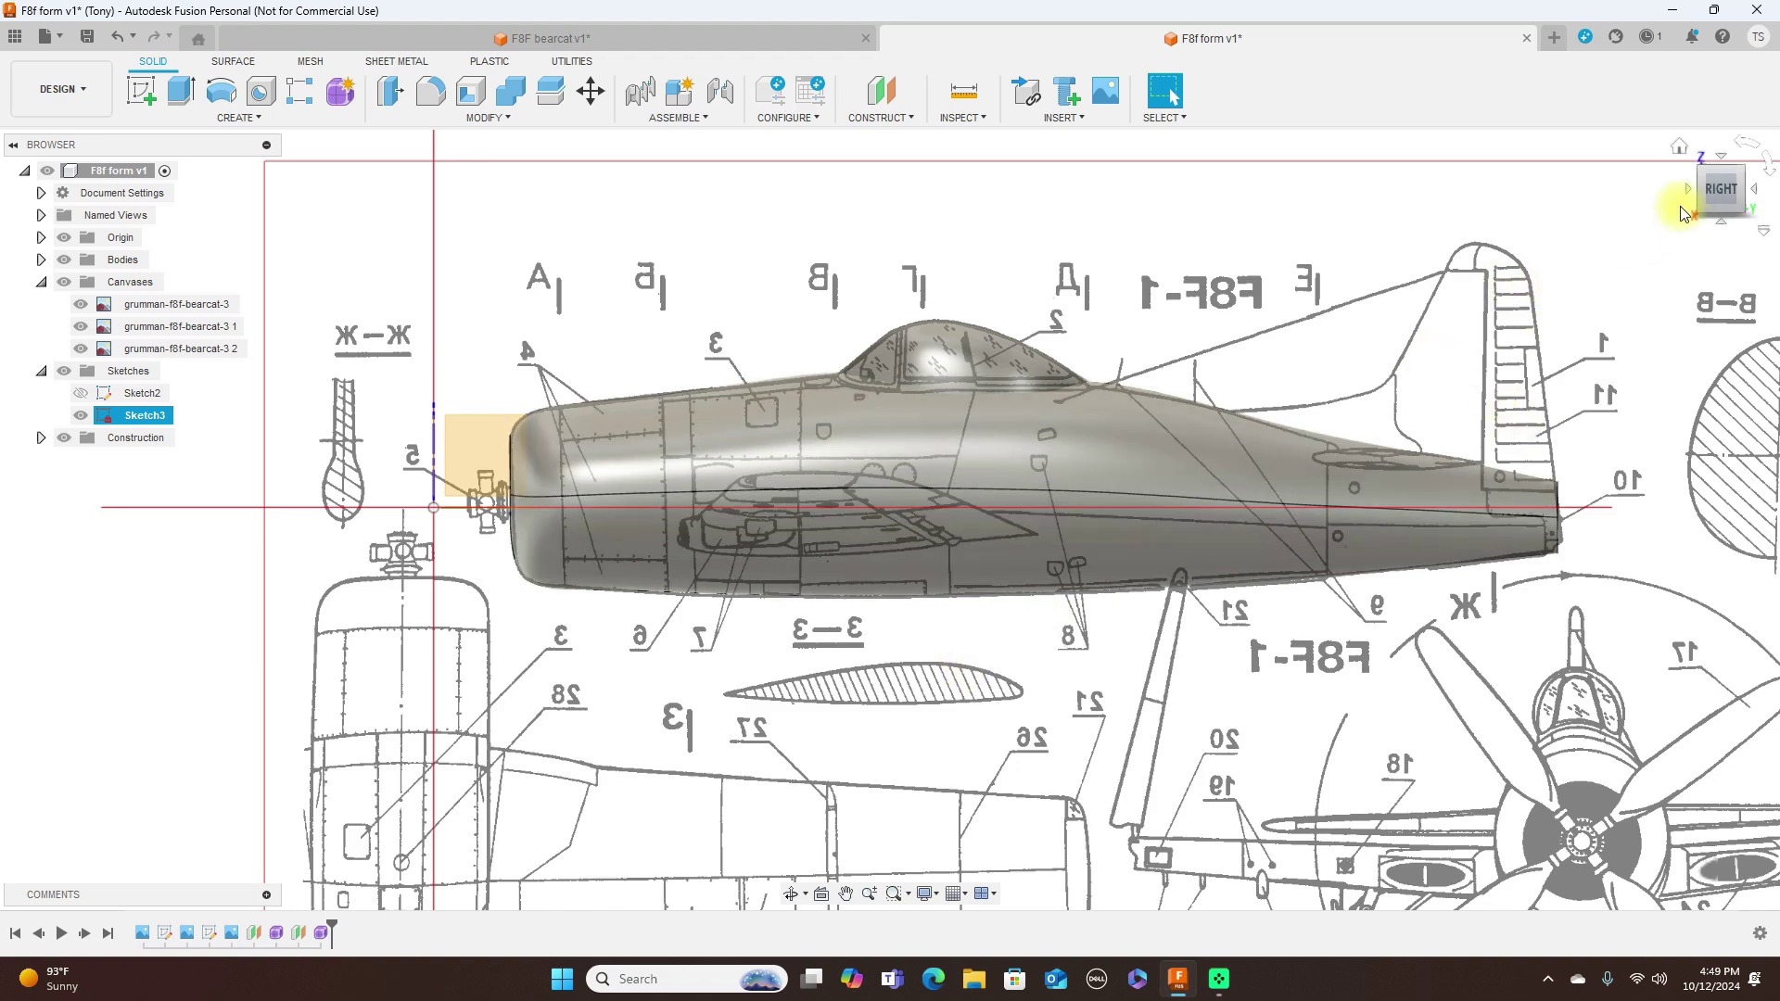
click(1687, 195)
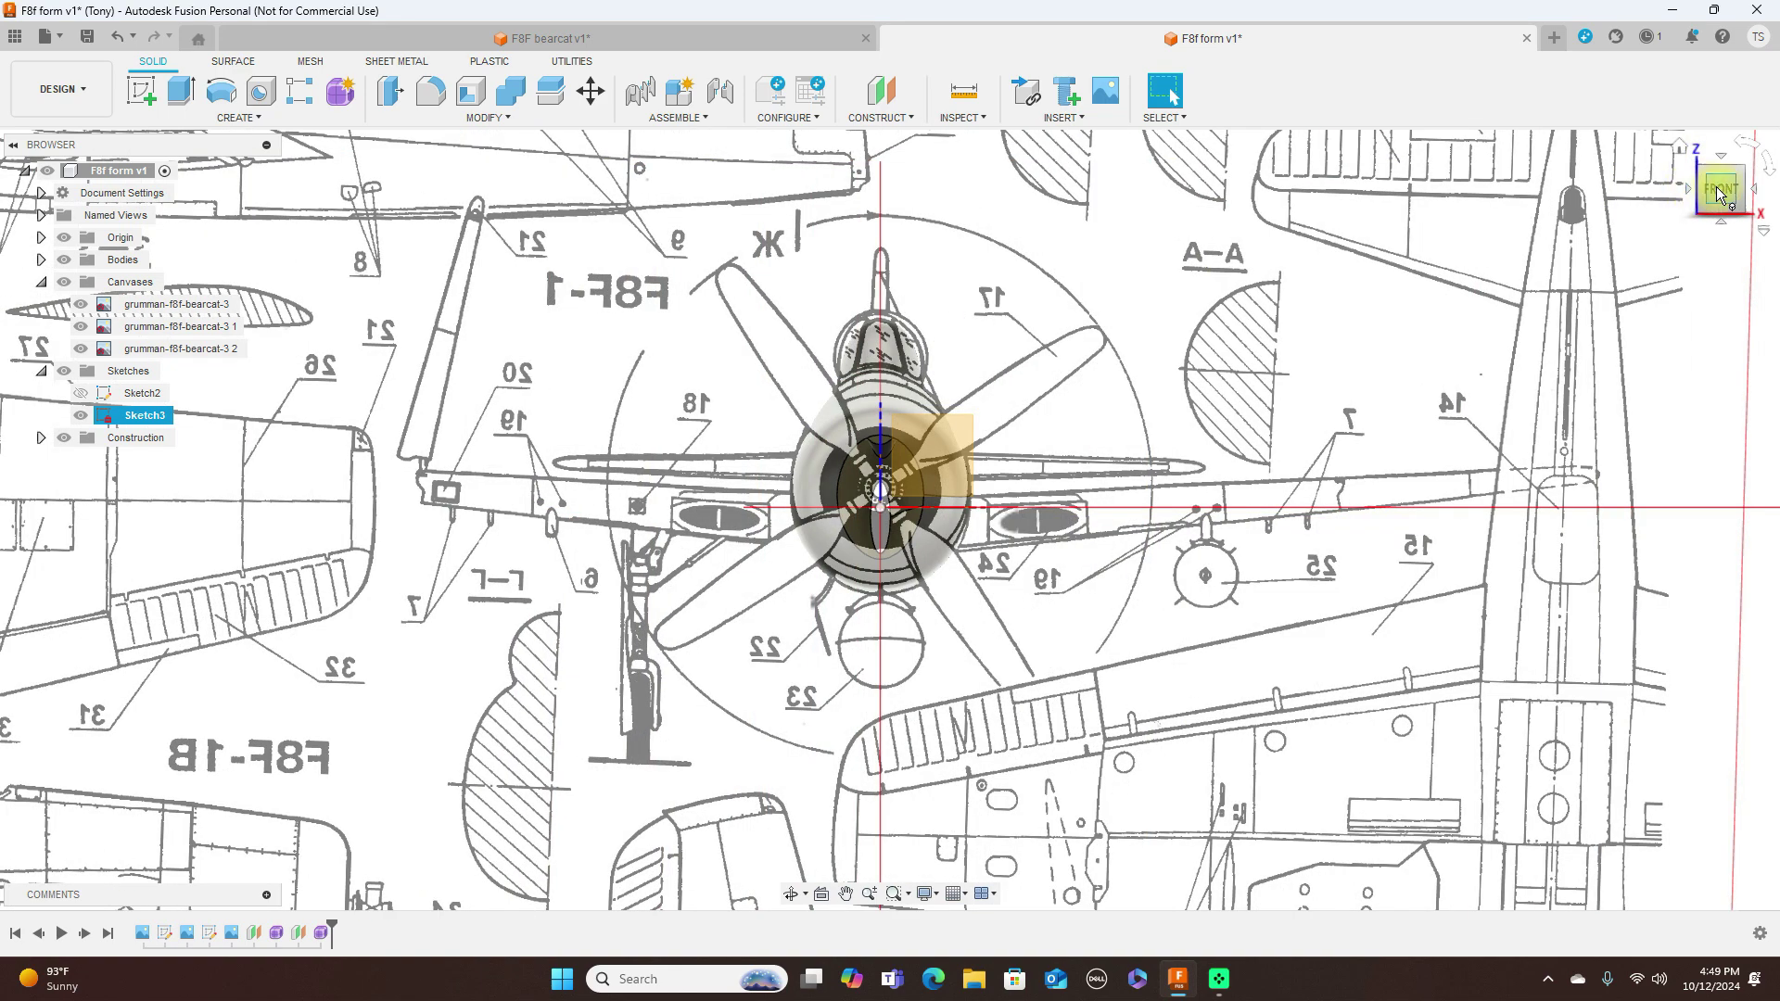
click(1749, 190)
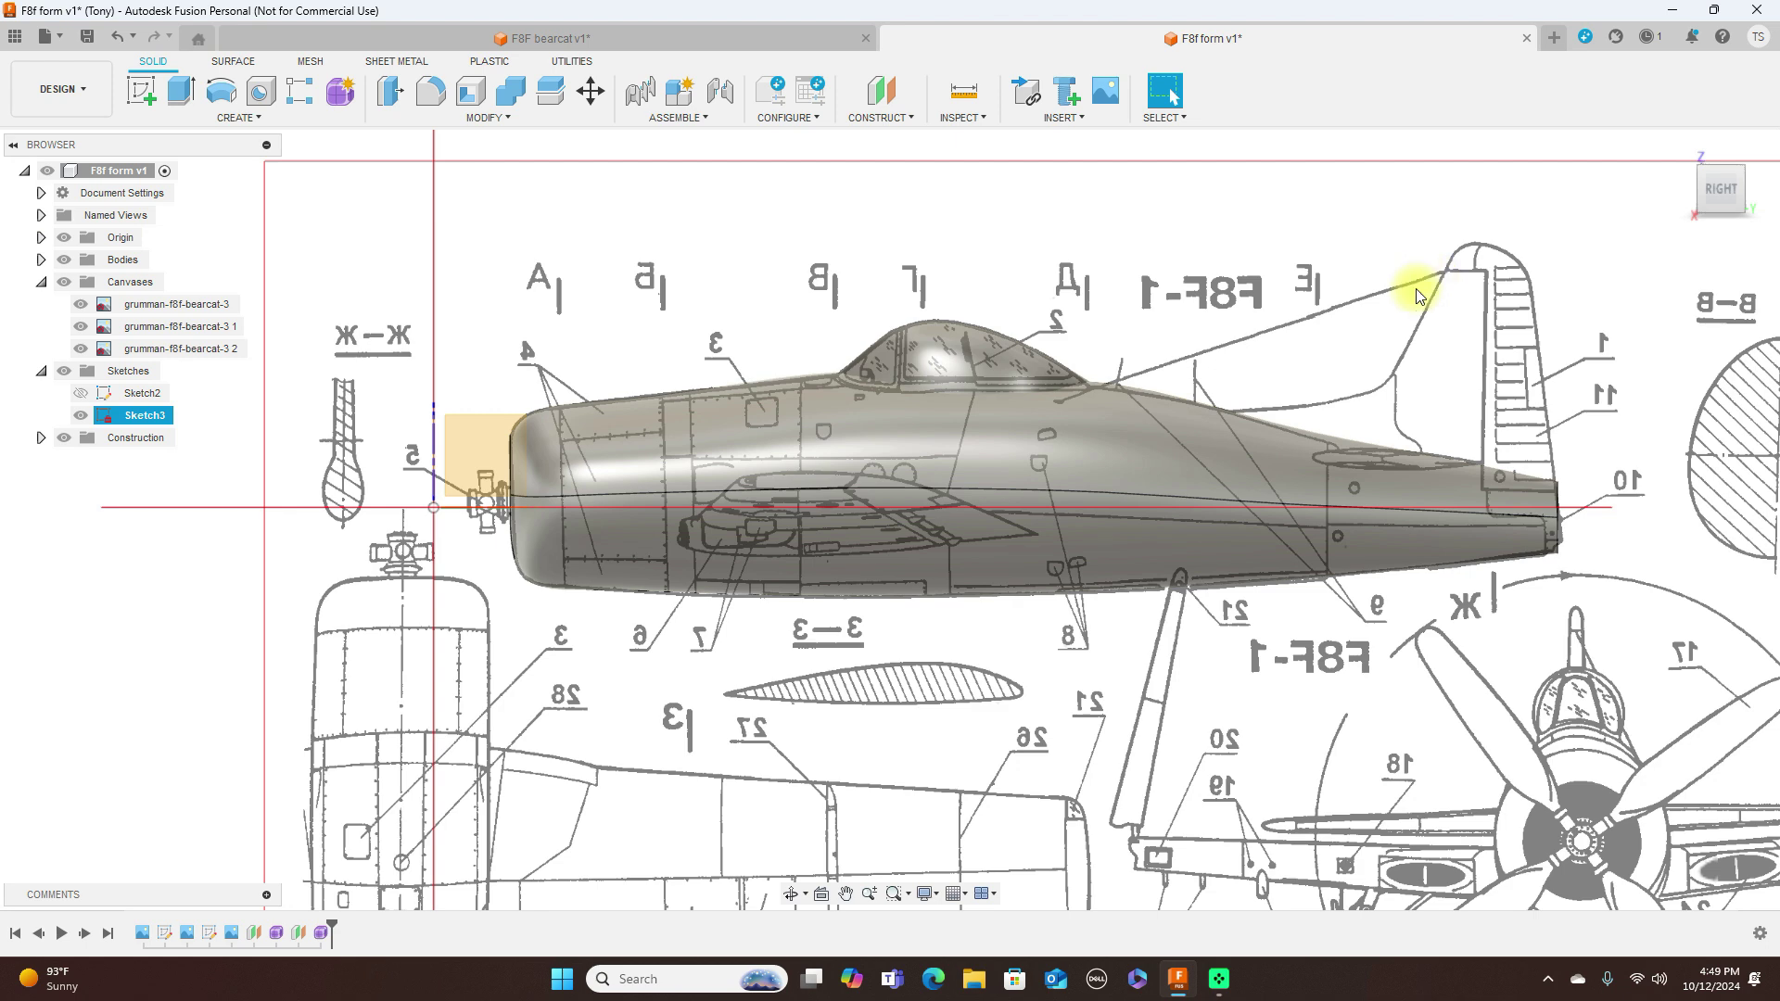
scroll(1209, 394, down, 3)
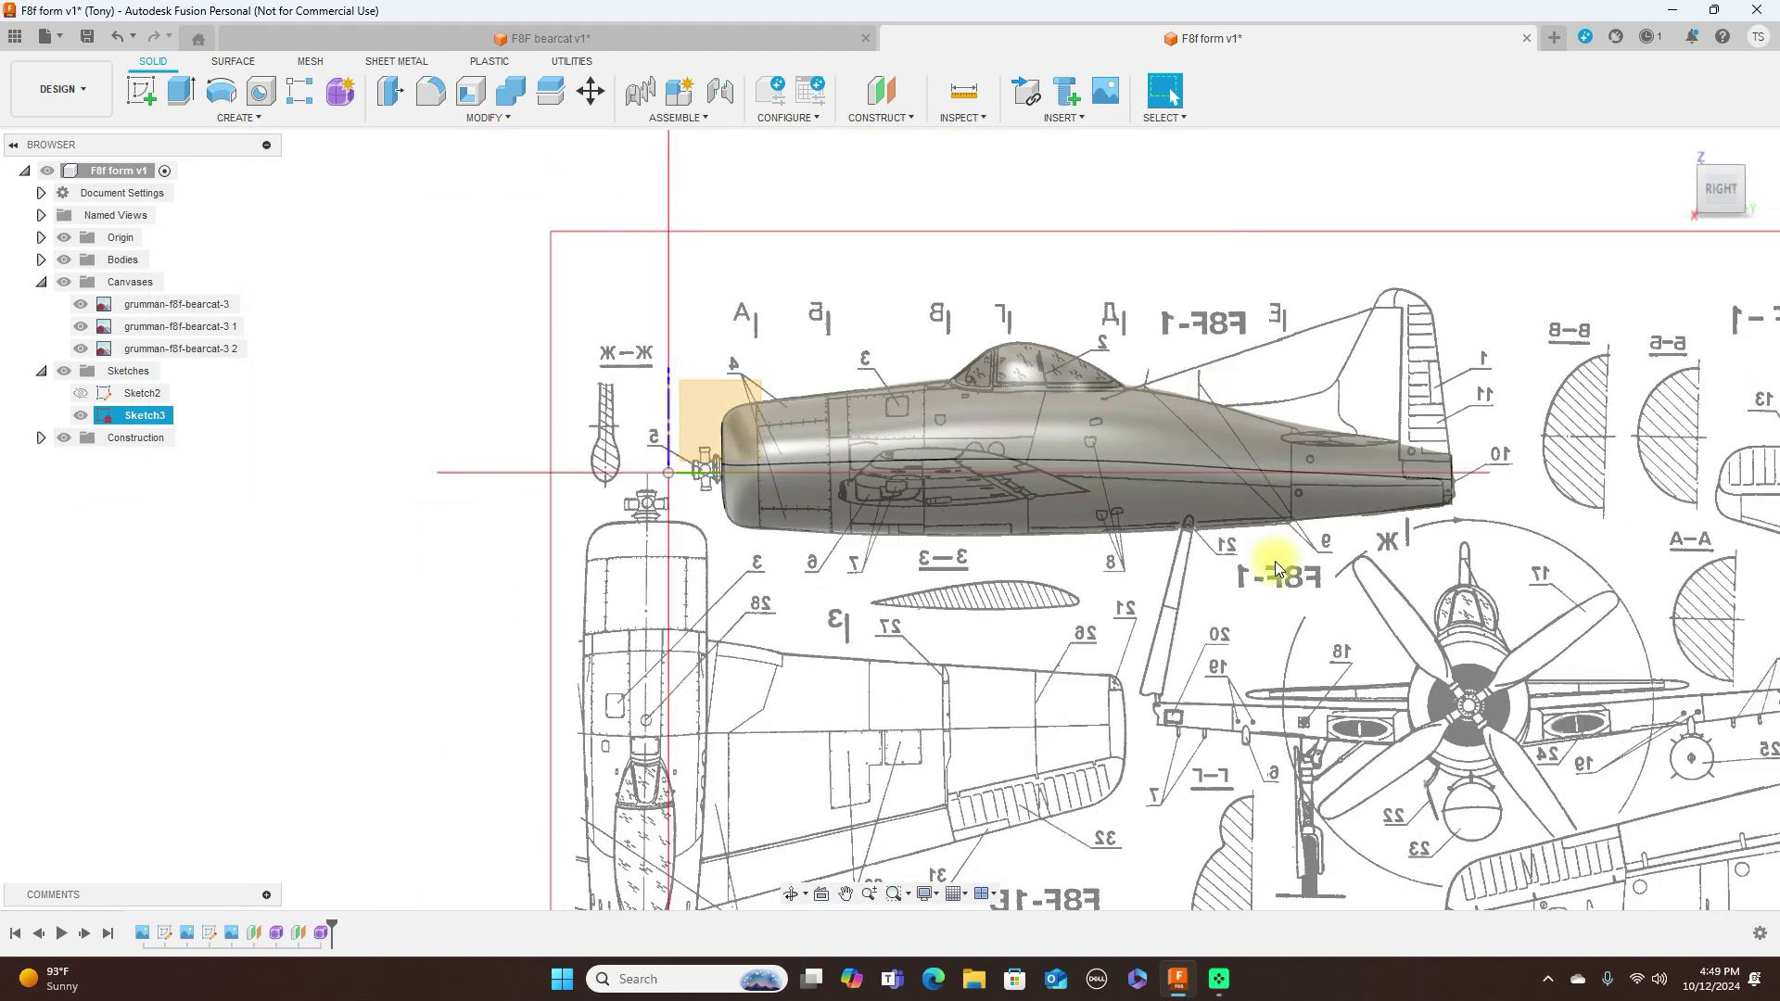
scroll(1245, 505, down, 2)
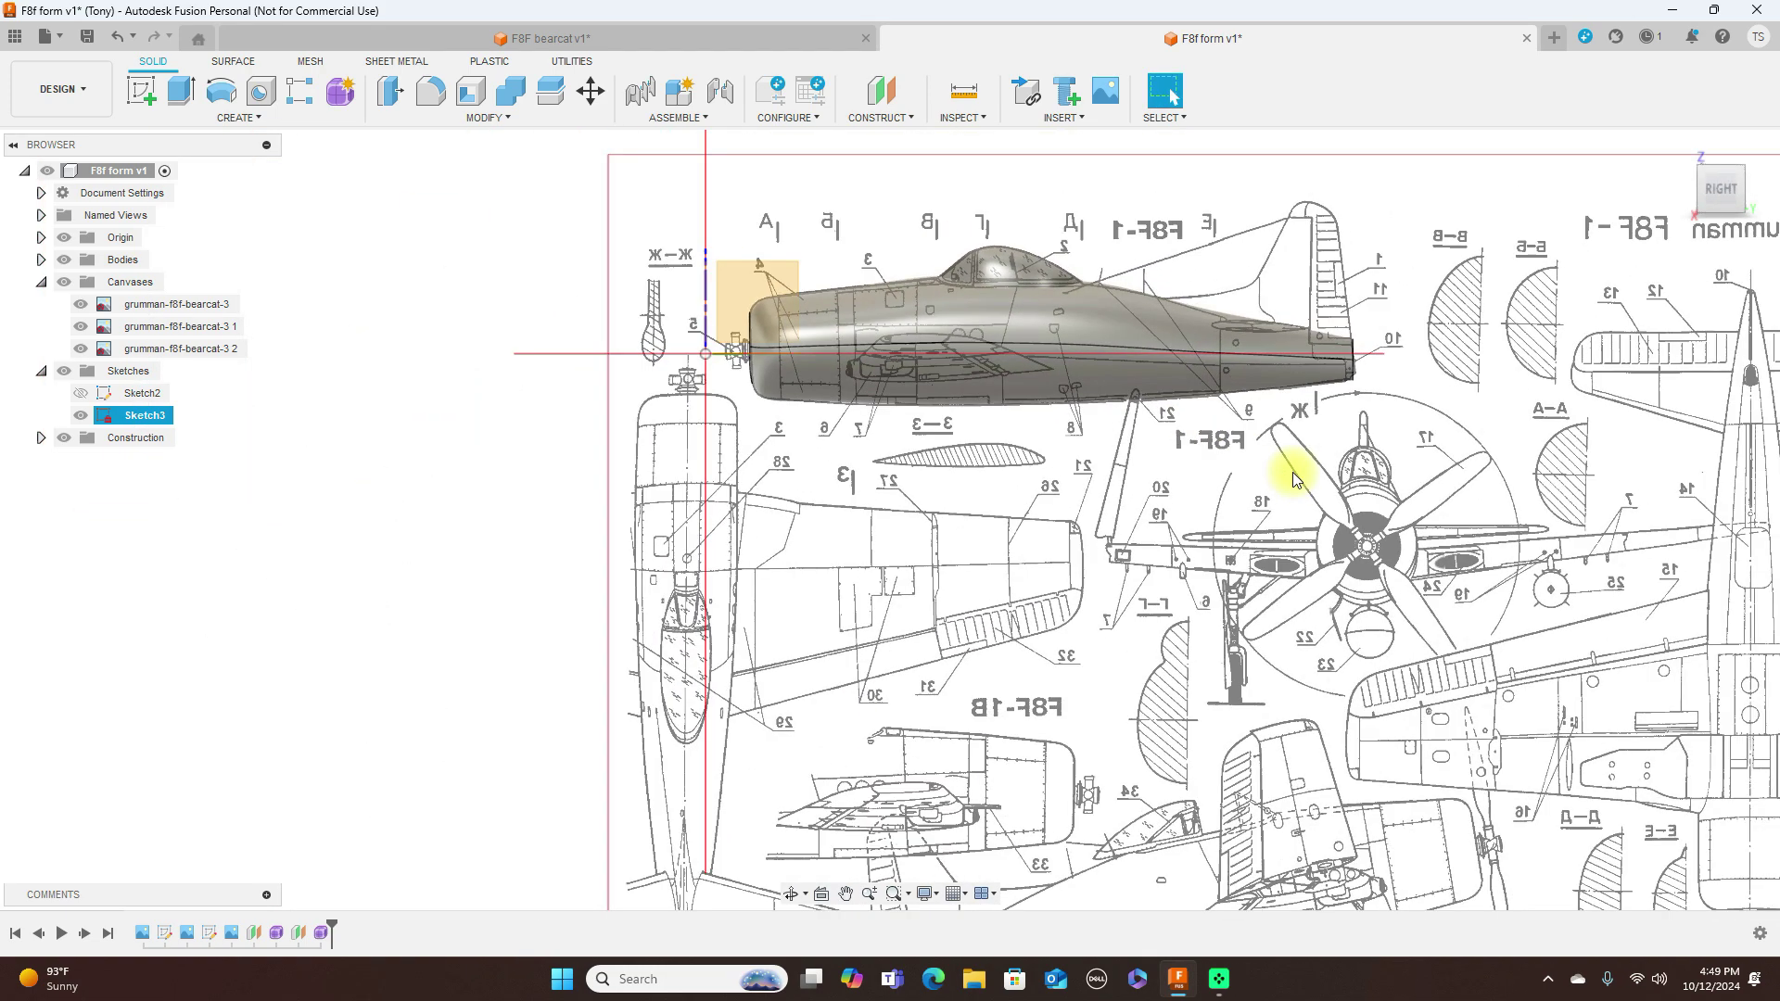
scroll(1294, 477, down, 1)
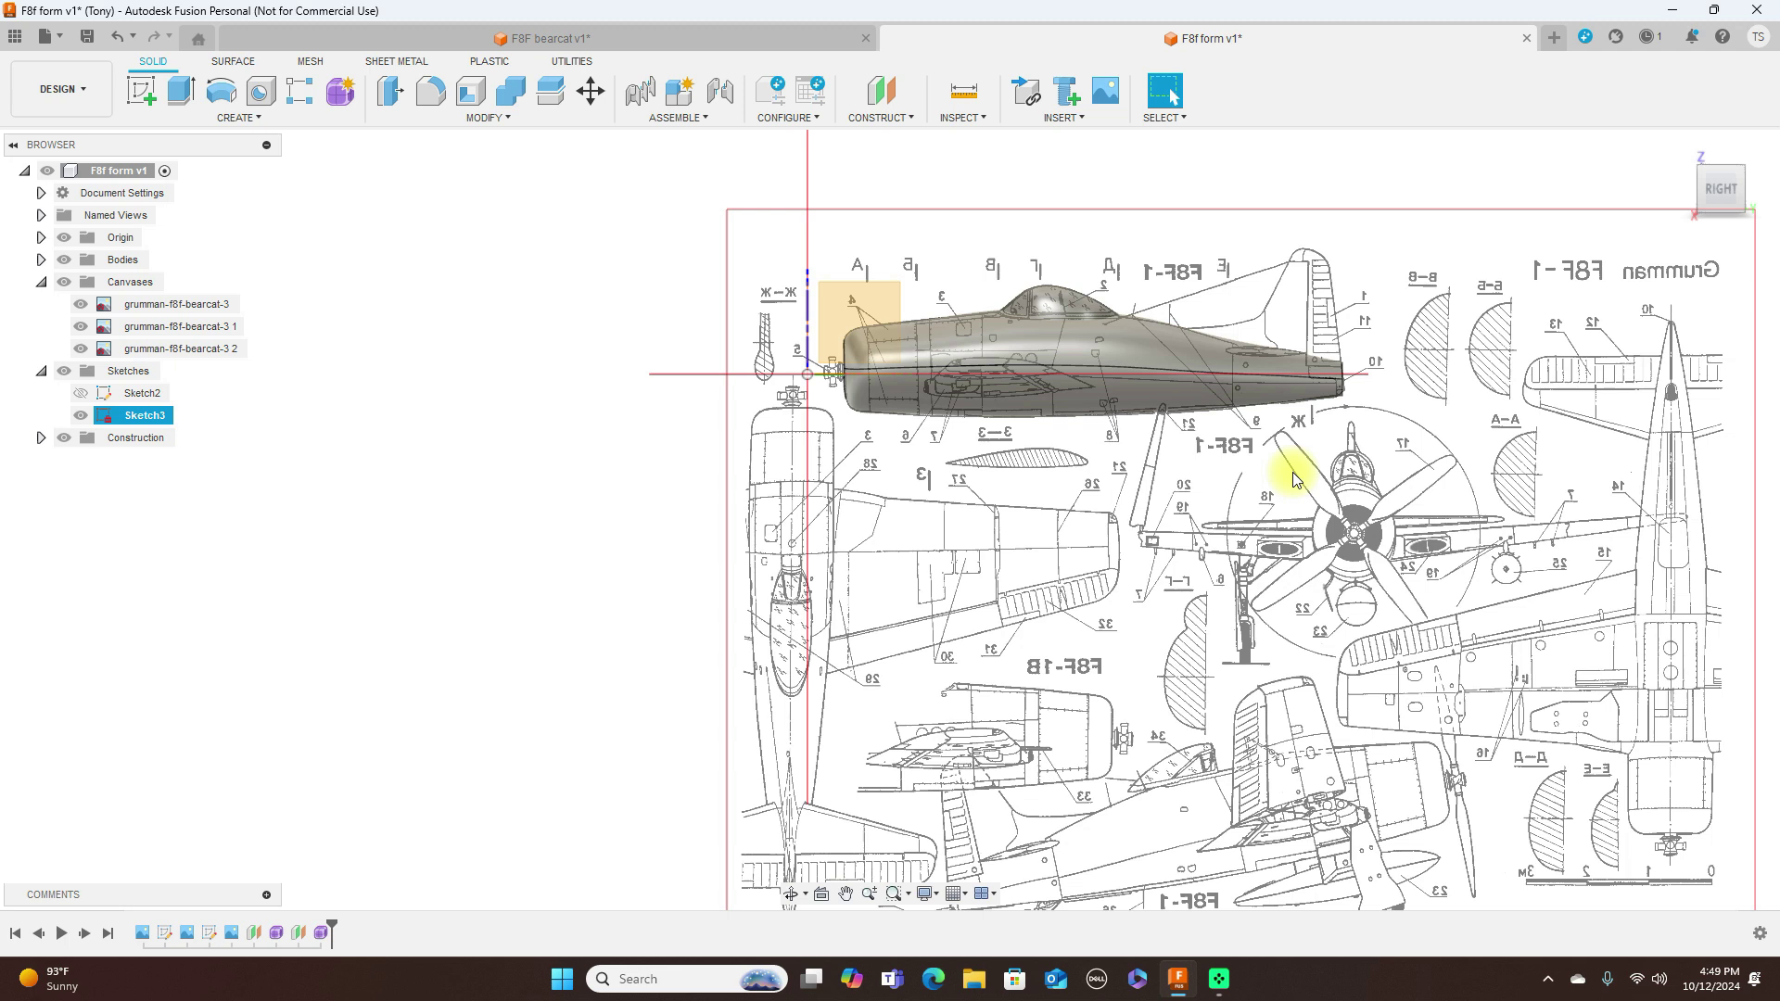